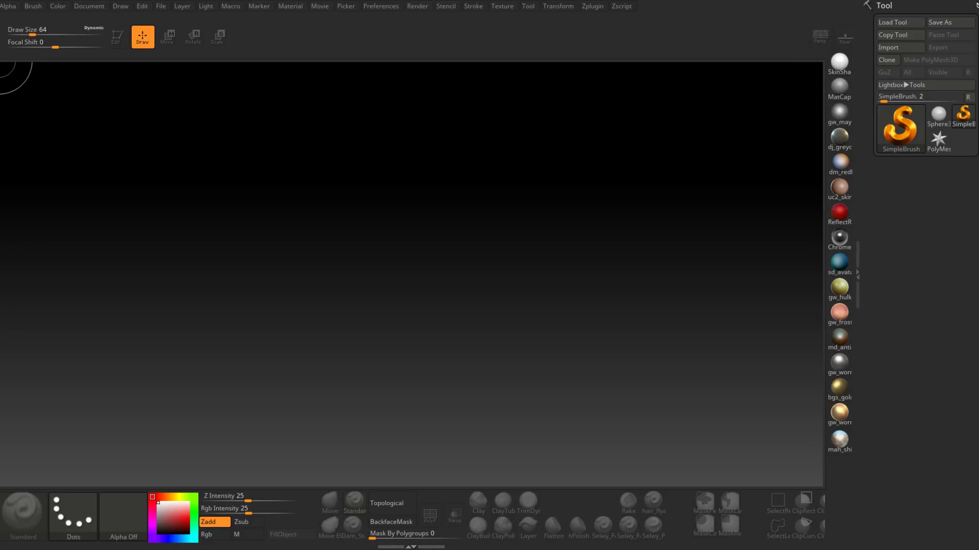
Switch to 3ds Max and create a box about 40 long, 42 wide and 38 high near the grid's centre.
key("alt+Tab")
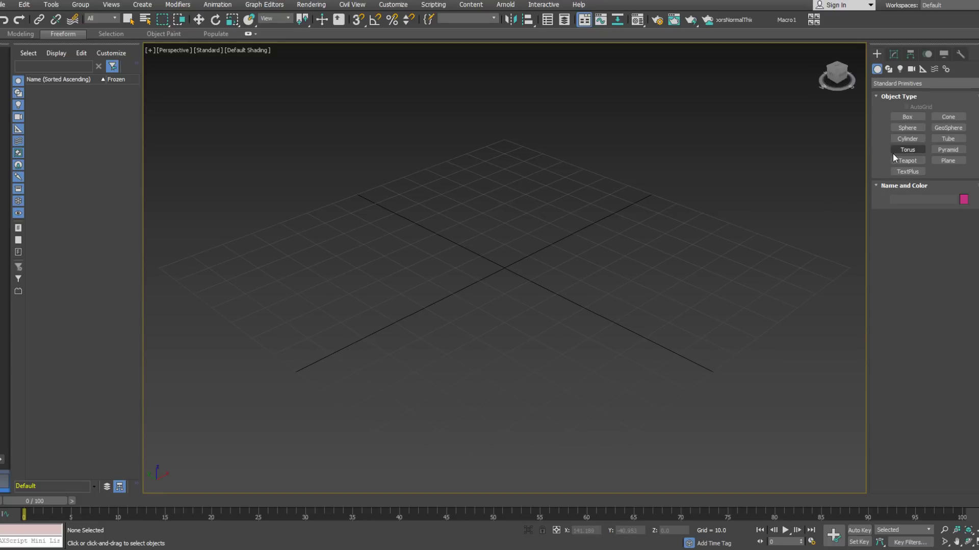
left_click(907, 117)
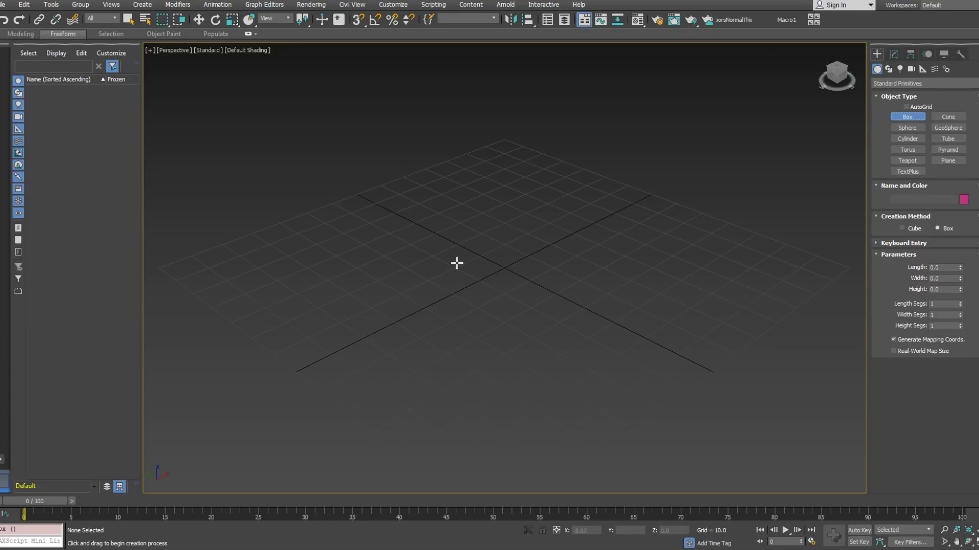
middle_click_drag(522, 264, 470, 289, "alt")
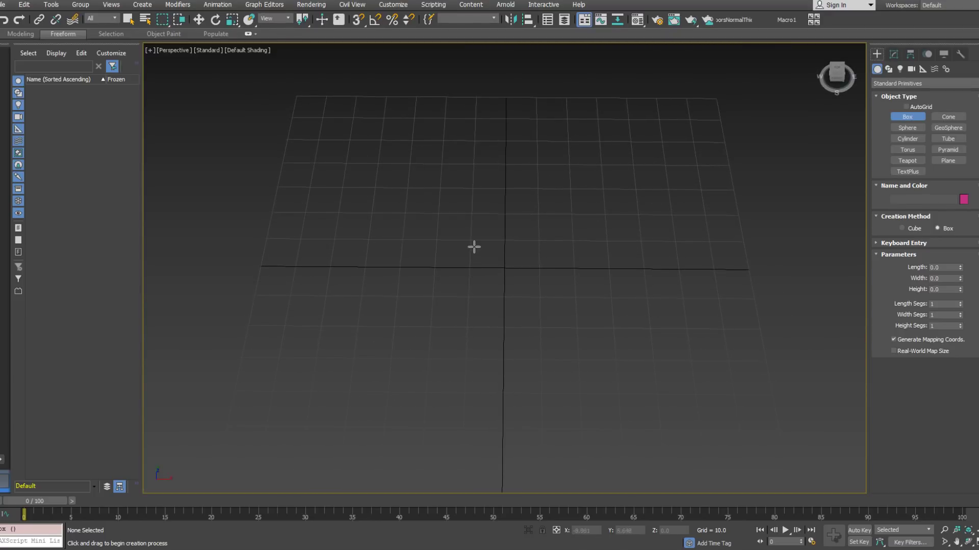
left_click_drag(434, 211, 578, 329)
left_click(571, 203)
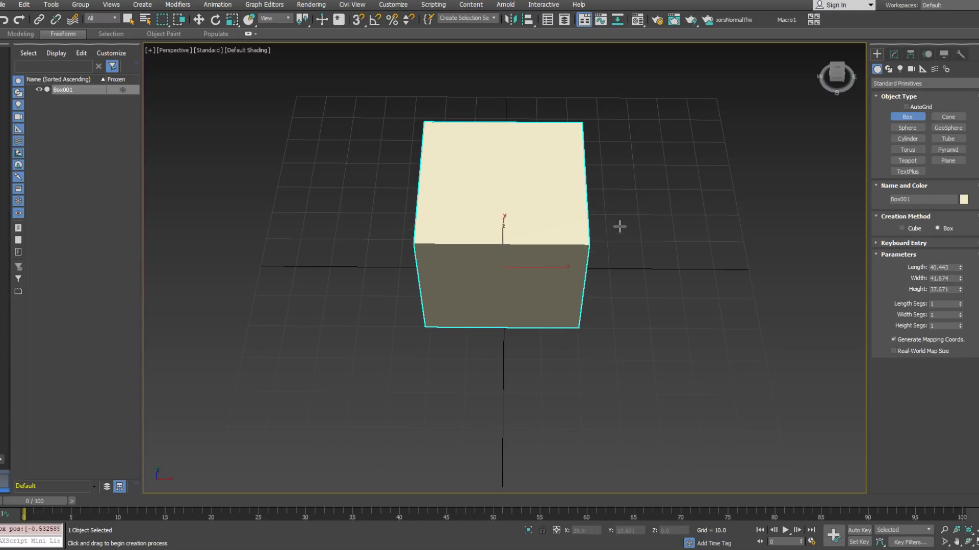
Leave box creation and move the box to X 0 and Y 0 so it sits on the origin.
right_click(625, 237)
right_click(623, 236)
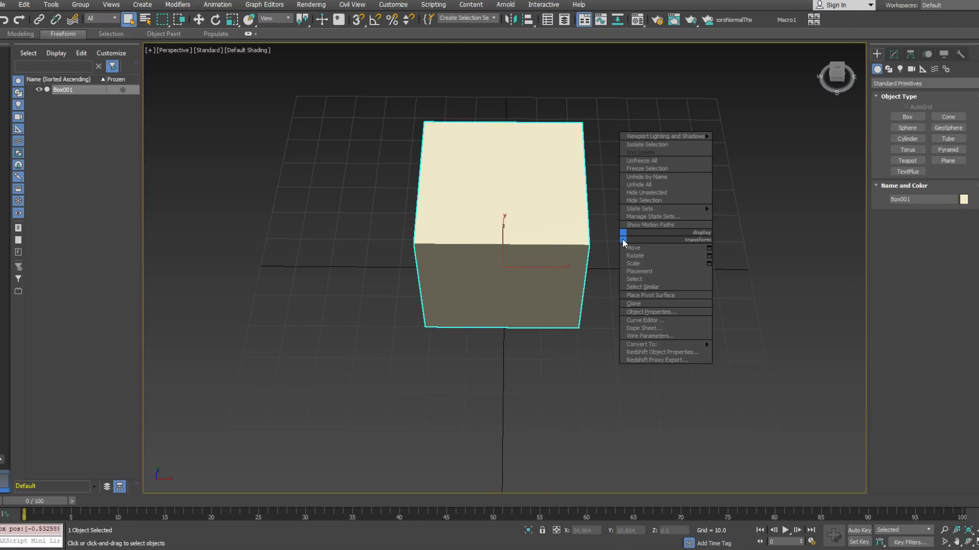
left_click(633, 247)
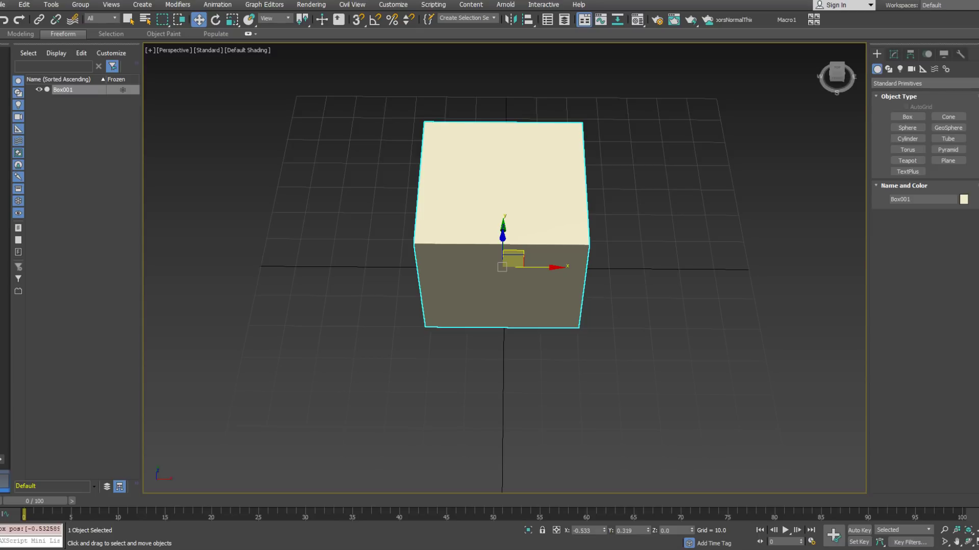
right_click(604, 531)
right_click(648, 531)
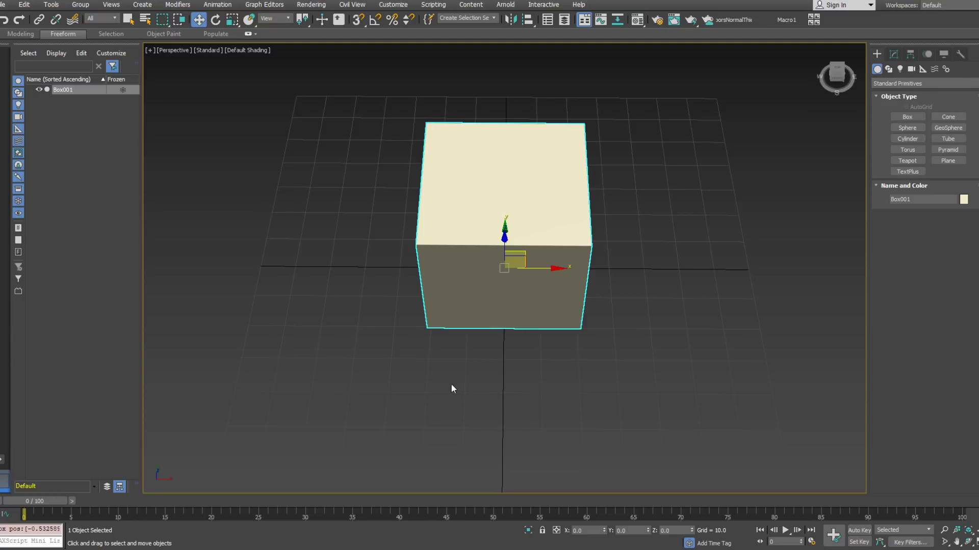
middle_click_drag(572, 247, 528, 323, "alt")
right_click(583, 283)
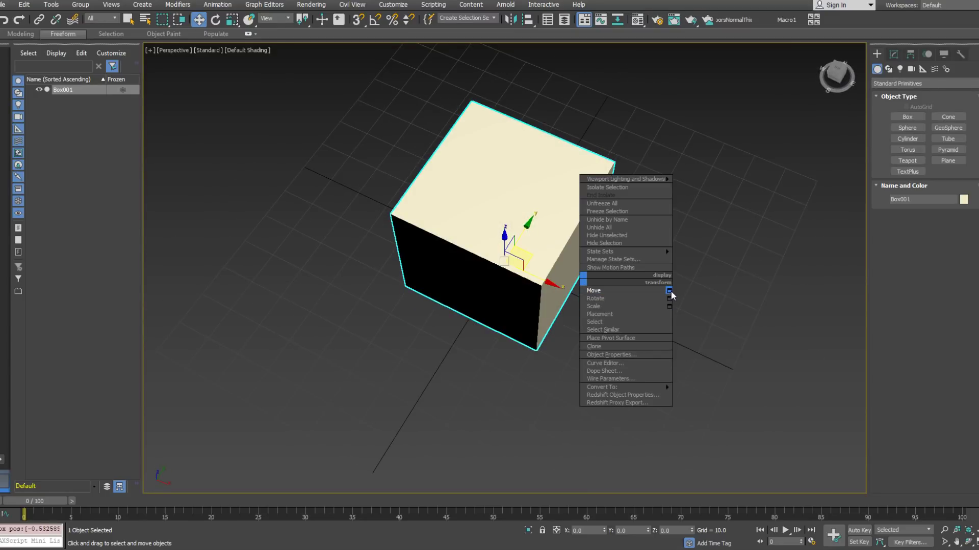
middle_click_drag(744, 256, 752, 243, "alt")
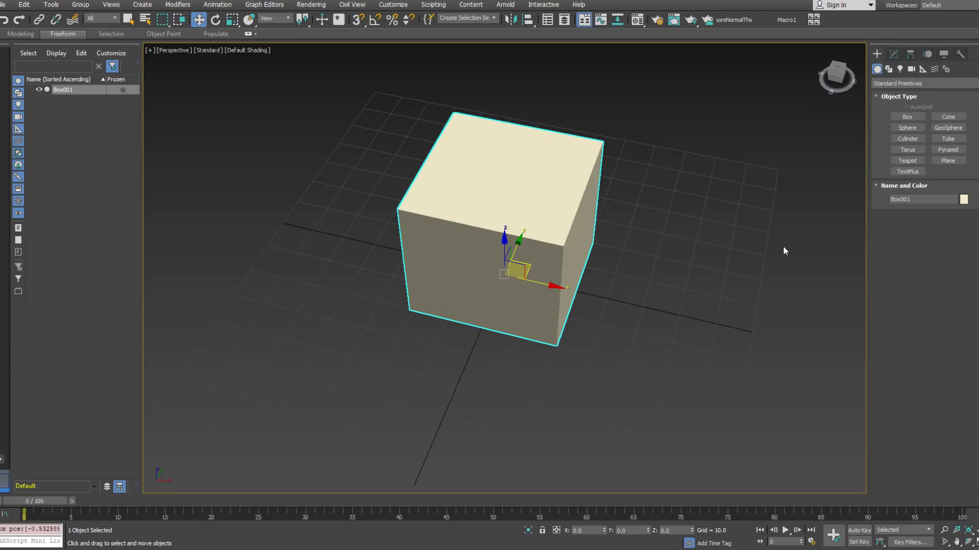
Set the box's length, width and height to 100.
left_click(894, 53)
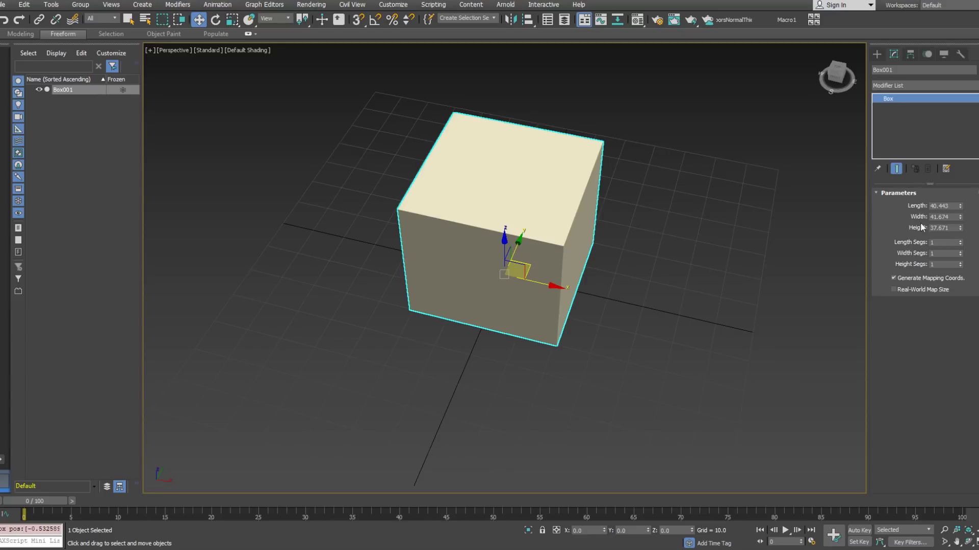
double_click(944, 206)
type("100")
key("Tab")
type("100")
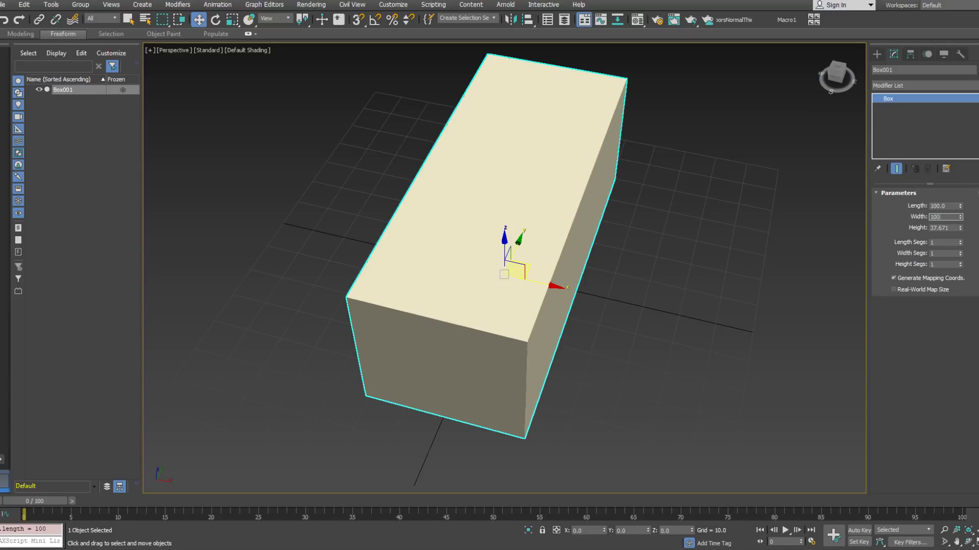
key("Tab")
type("100")
key("Return")
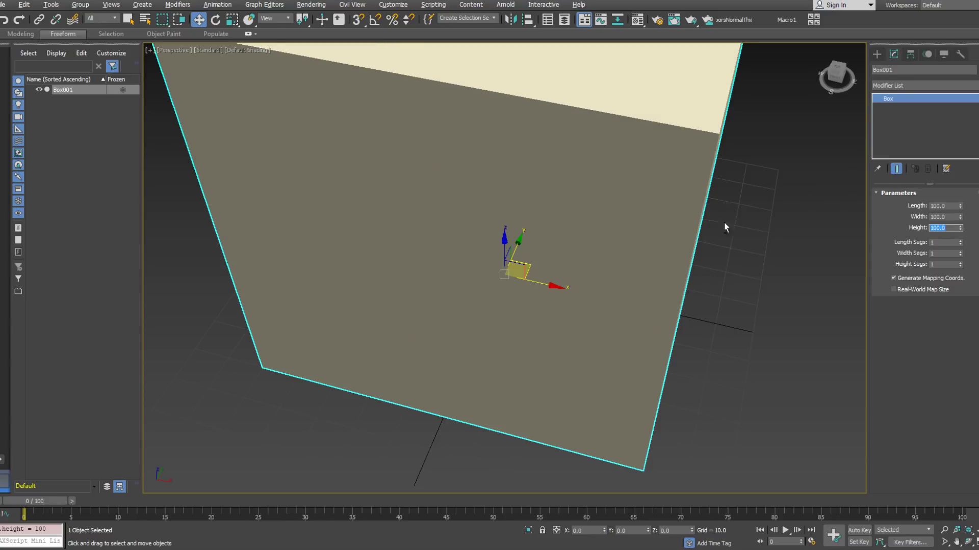
Set the box's length, width and height to 20.
scroll(623, 293, "down", 3)
middle_click_drag(625, 290, 583, 315, "alt")
scroll(596, 271, "up", 3)
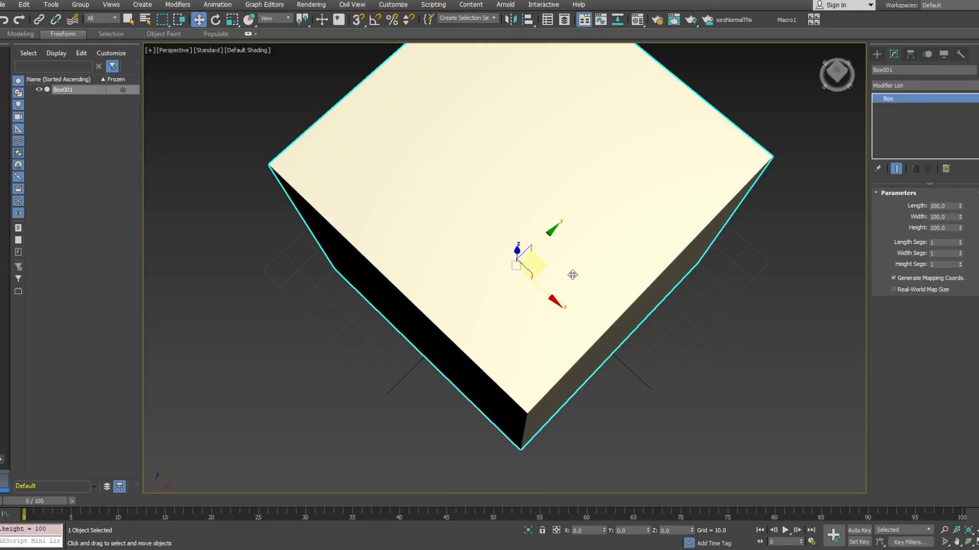
middle_click_drag(557, 231, 517, 223, "alt")
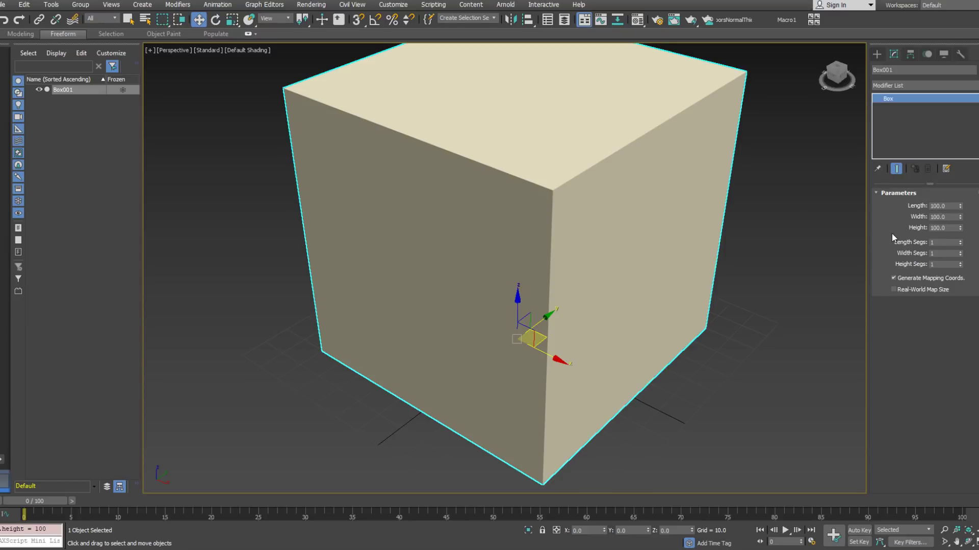
left_click(936, 206)
type("20")
key("Tab")
type("20")
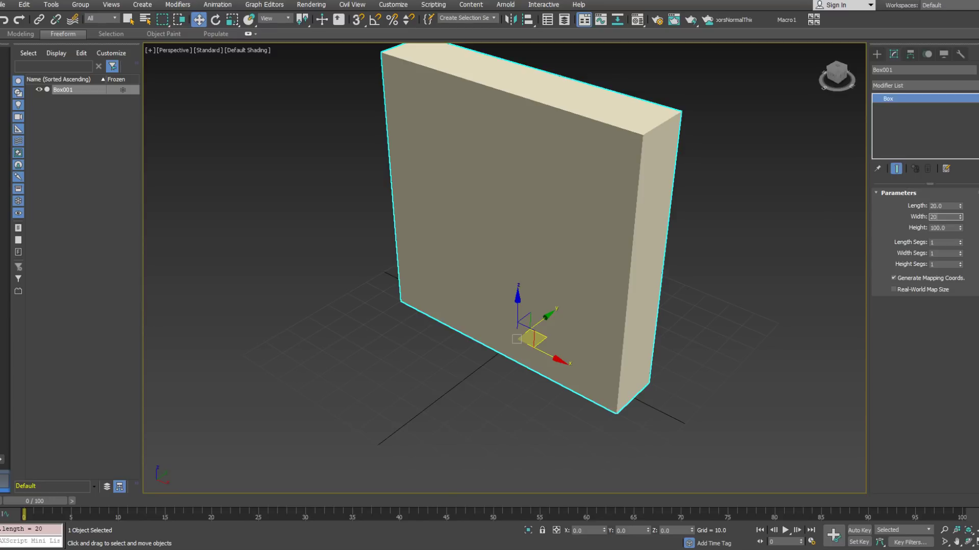
key("Tab")
type("20")
key("Return")
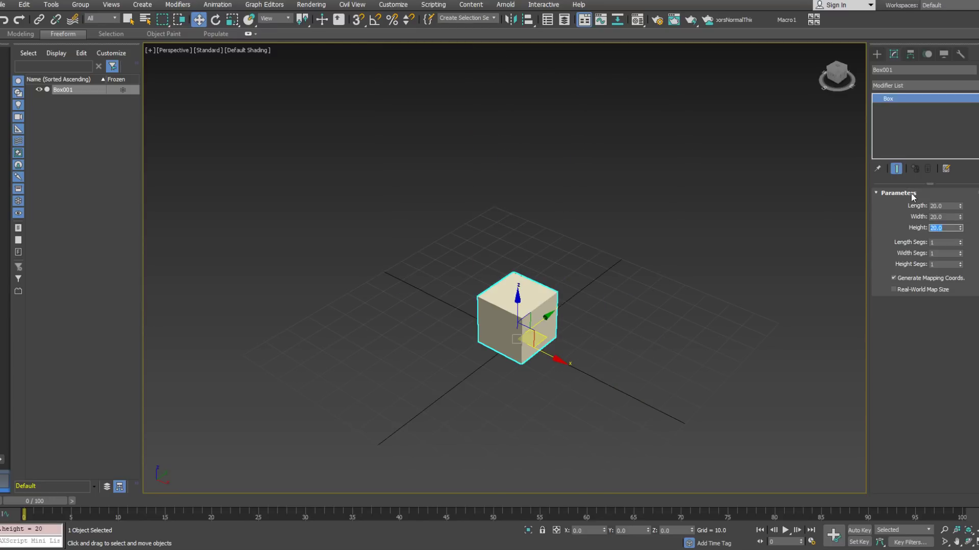
Convert the box to an Editable Poly.
middle_click_drag(519, 256, 581, 286, "alt")
right_click(581, 325)
mouse_move(641, 432)
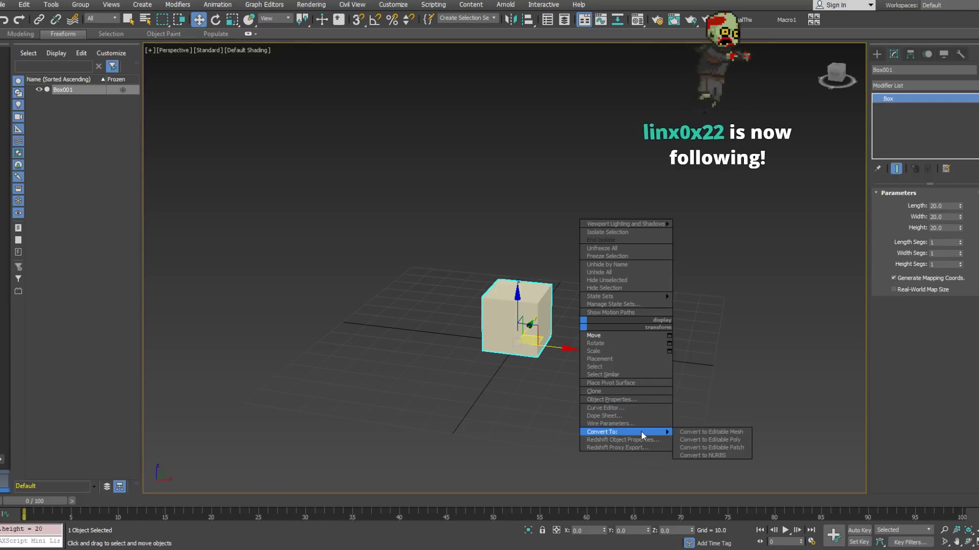
left_click(699, 439)
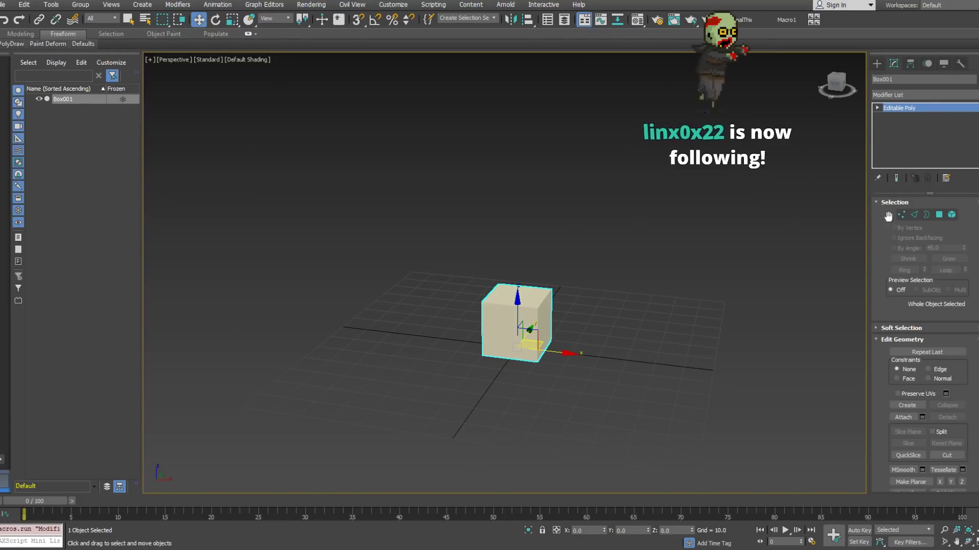
Select all of the cube's vertices, set their Z position to 0 and return to object level.
key("1")
left_click_drag(434, 229, 668, 466)
right_click(631, 326)
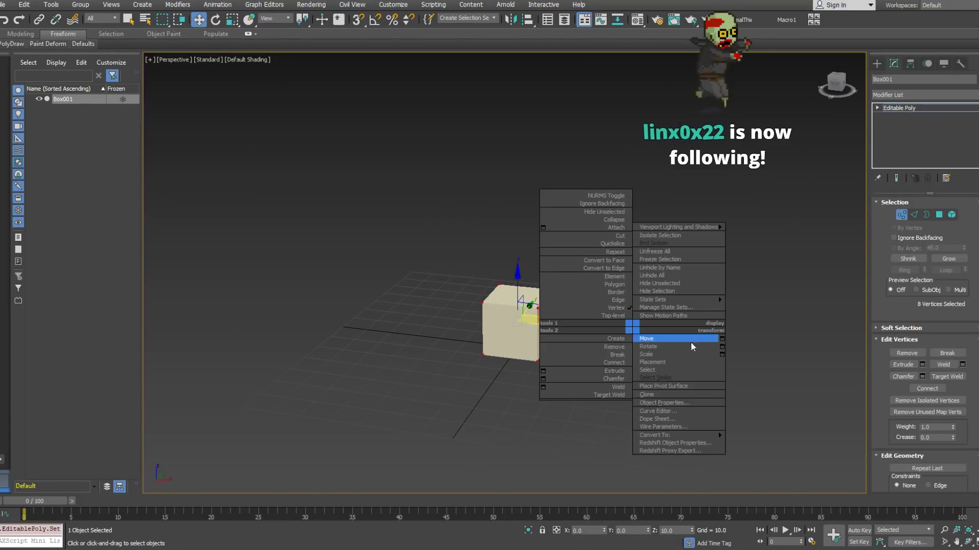
left_click(725, 342)
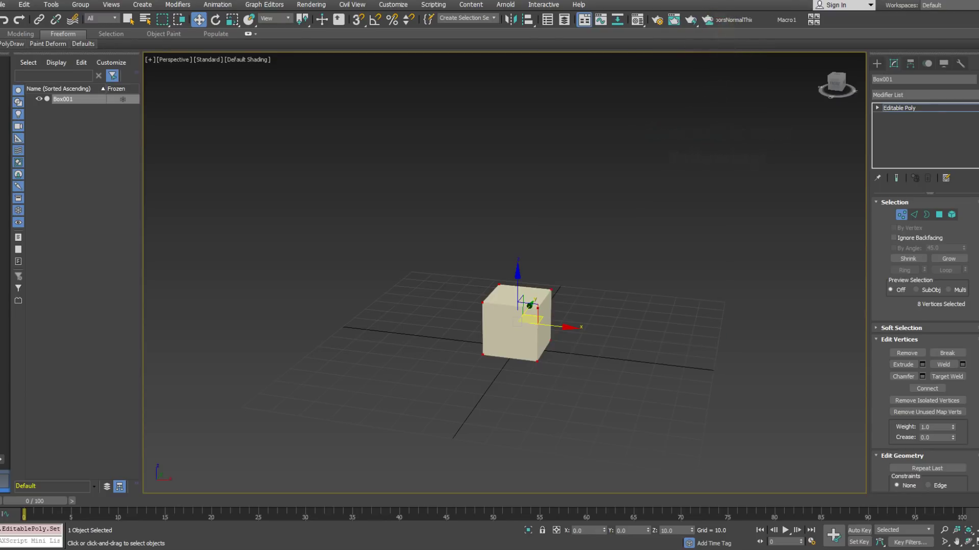
right_click(691, 531)
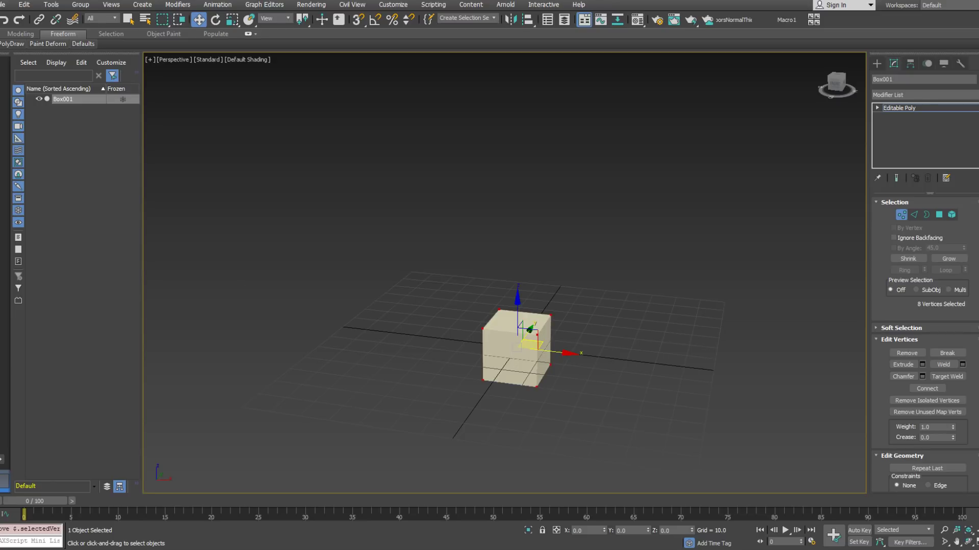
left_click(901, 215)
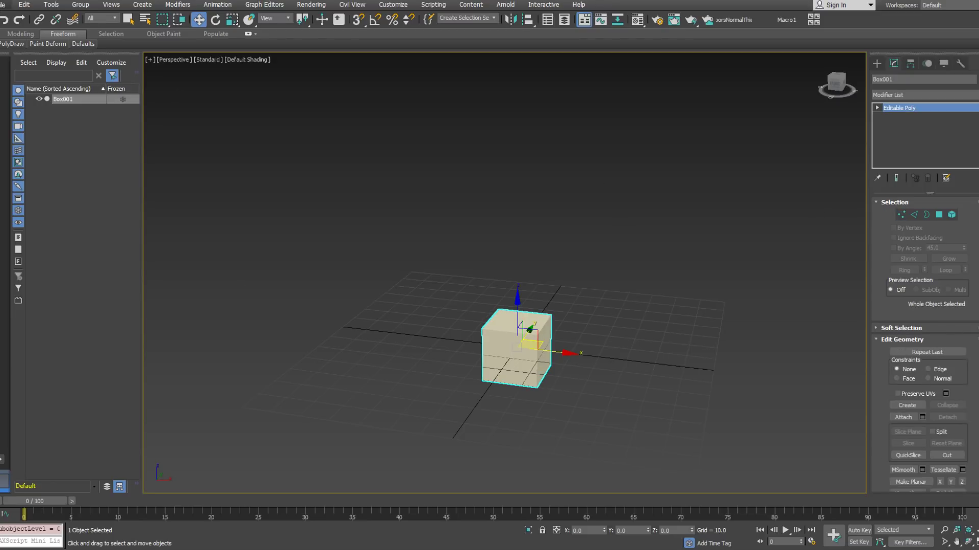
Start an Export Selected of the cube and browse to the Game folder.
left_click(4, 4)
mouse_move(75, 159)
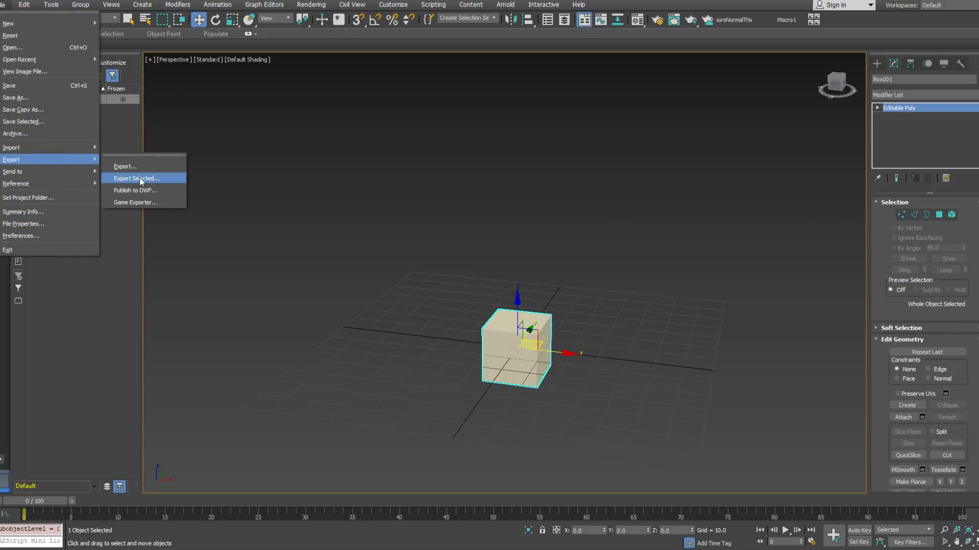
left_click(141, 179)
left_click(135, 26)
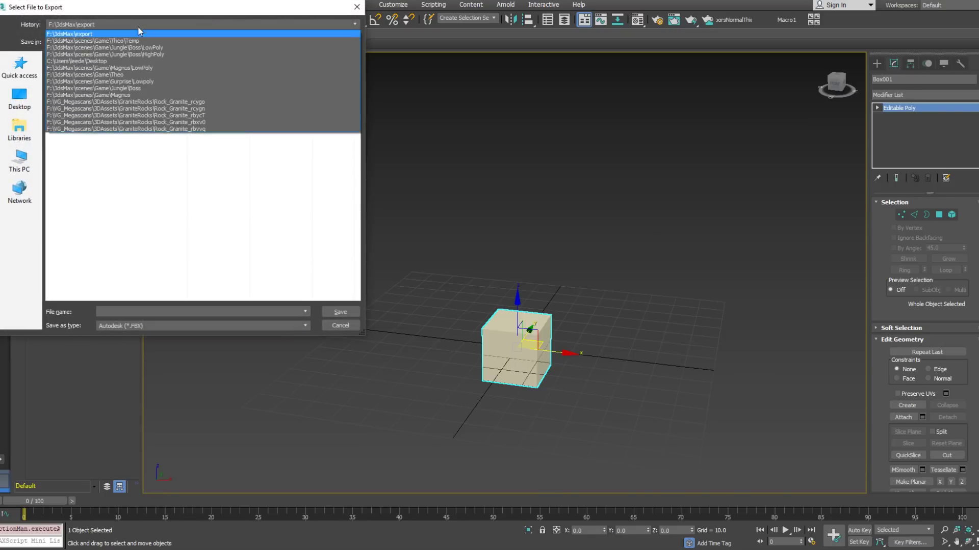
left_click(143, 42)
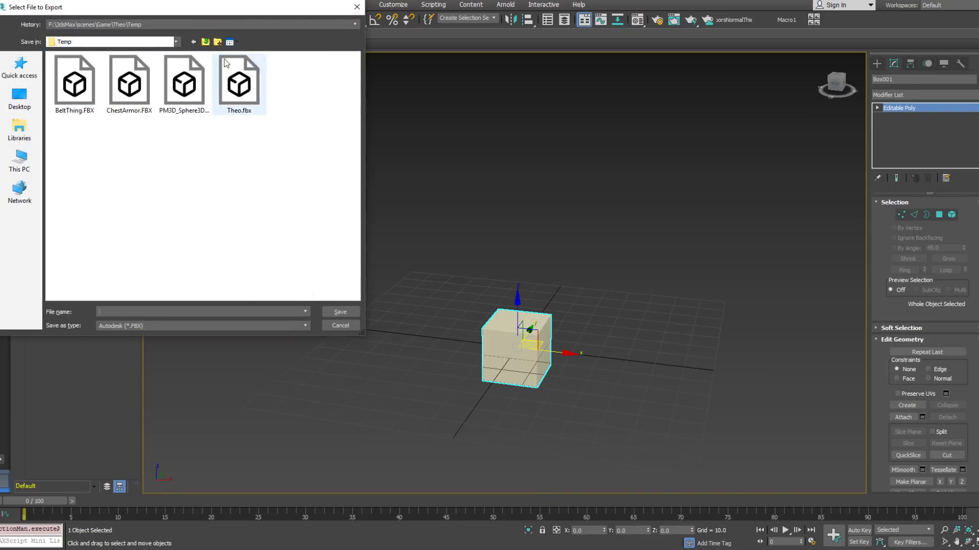
left_click(205, 42)
left_click(205, 42)
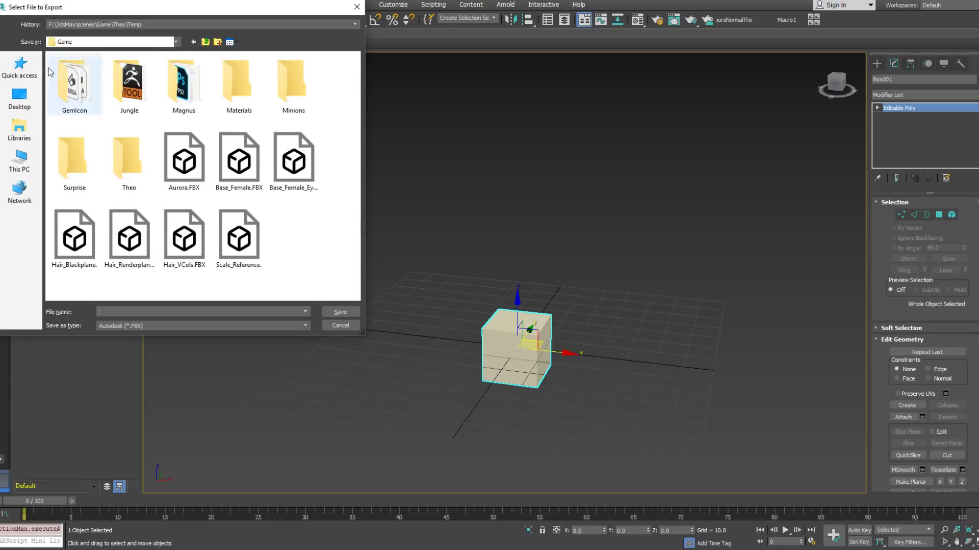
Create a folder named Aether inside the Game folder and open it.
right_click(348, 113)
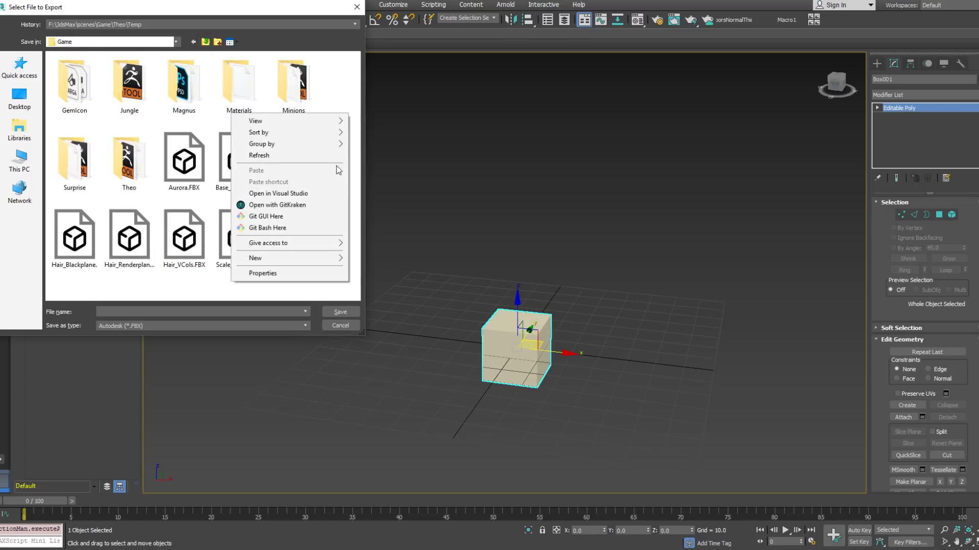
mouse_move(326, 258)
left_click(363, 260)
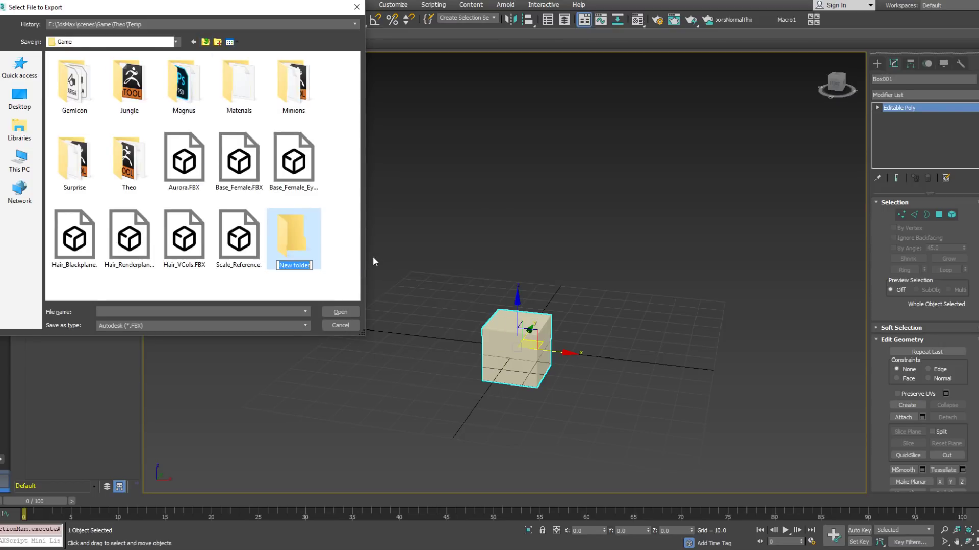
type("Aether")
key("Return")
double_click(293, 239)
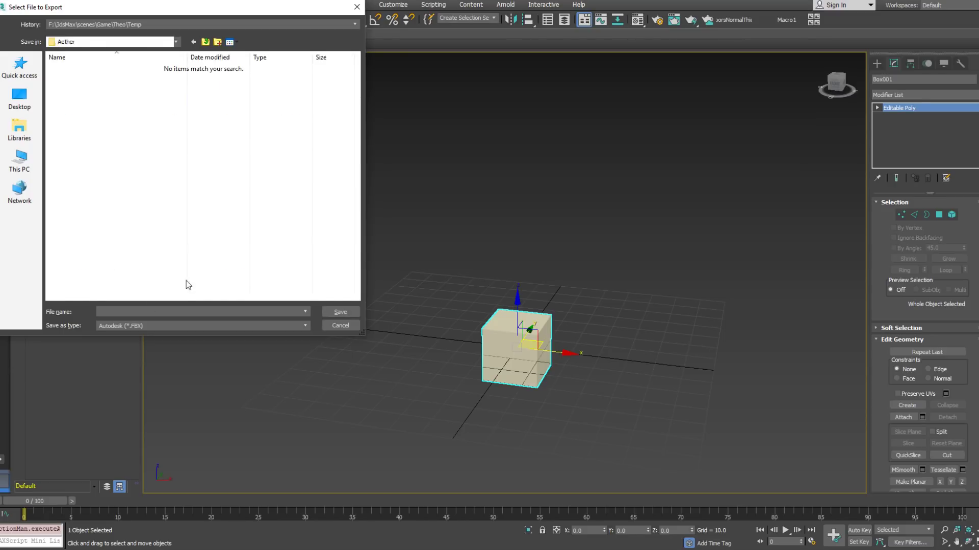
Save the exported cube as the FBX file Aether_Scale.
left_click(135, 311)
type("Aether_ScaleRe")
key("Return")
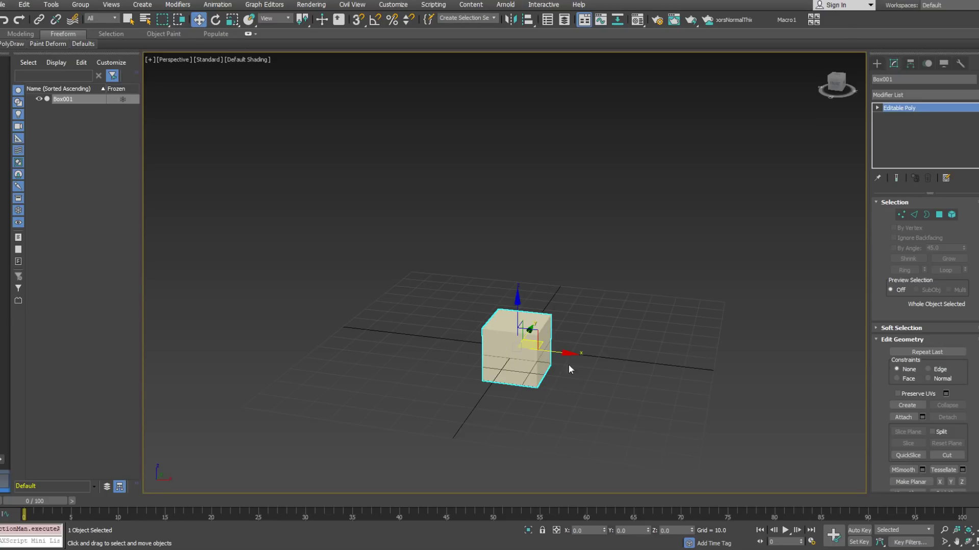
key("q")
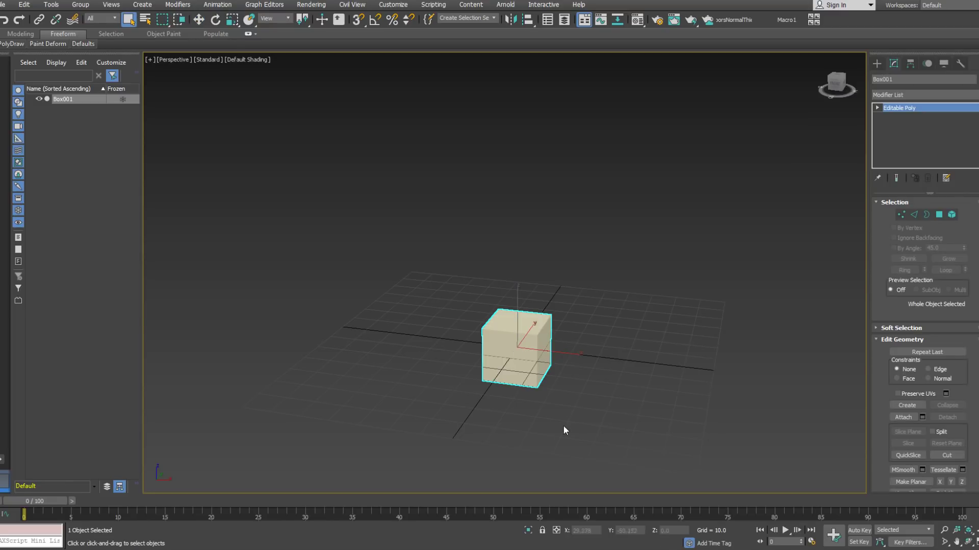
middle_click_drag(520, 348, 539, 383, "alt")
middle_click_drag(524, 339, 546, 402, "alt")
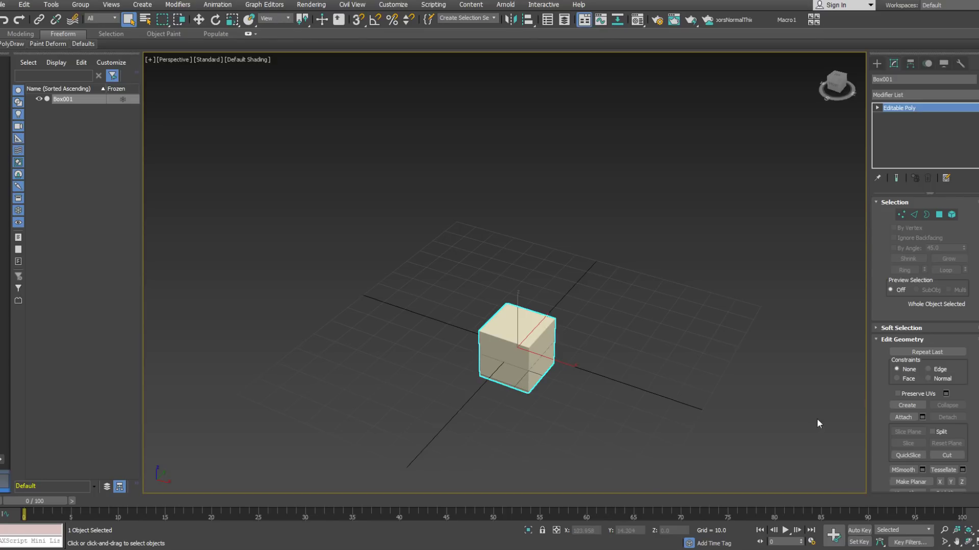
middle_click_drag(563, 288, 566, 334, "alt")
scroll(566, 334, "up", 2)
scroll(570, 332, "up", 2)
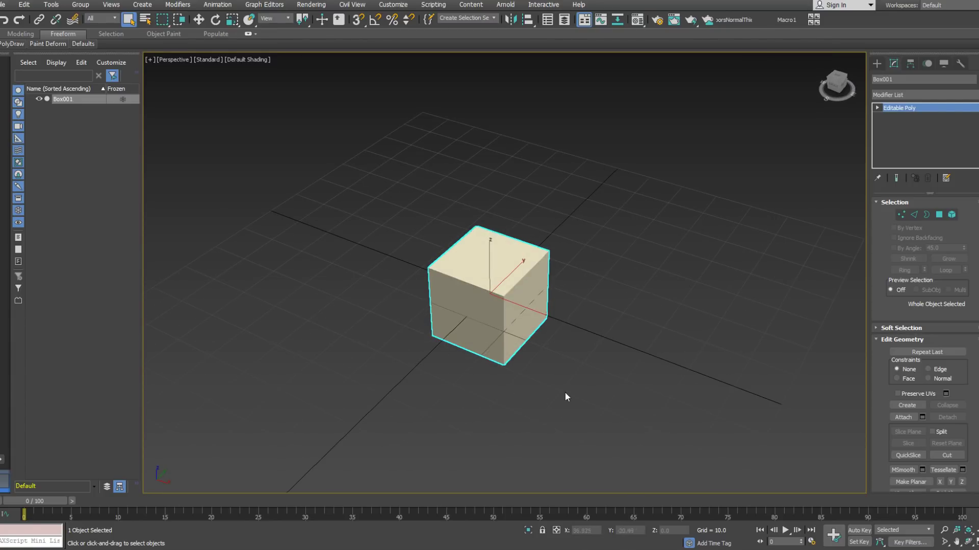
middle_click_drag(570, 393, 628, 374)
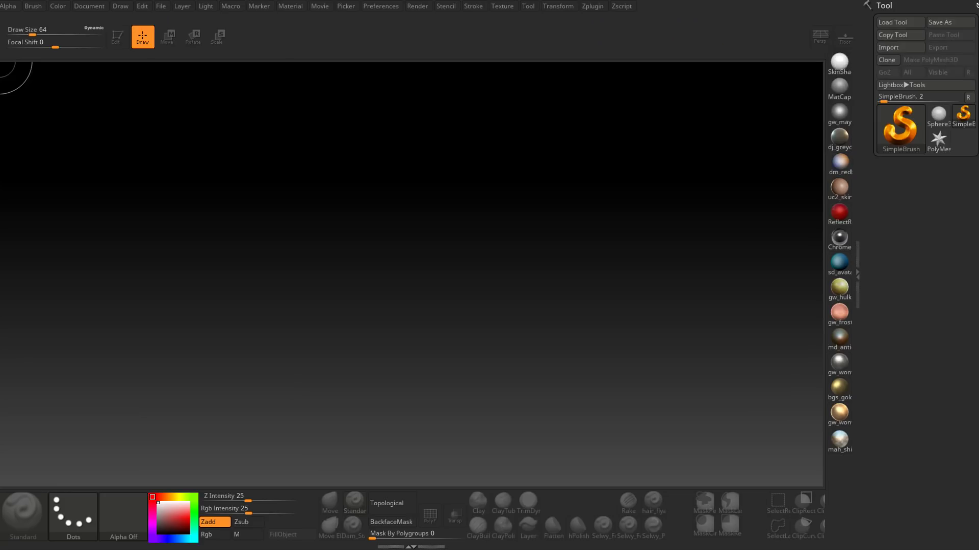
Switch back to ZBrush.
left_click(745, 258)
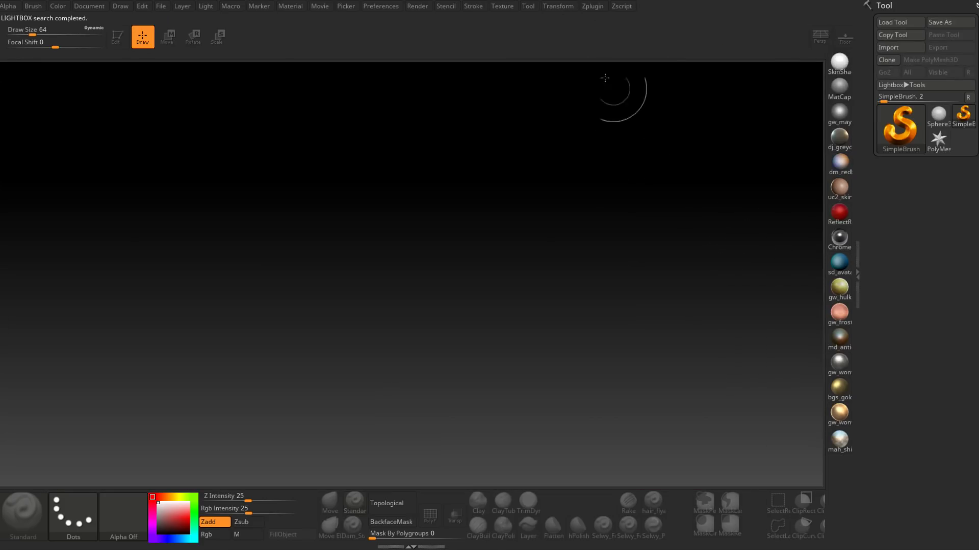
Import Aether_ScaleRef.FBX from the Game/Aether folder using the FBX ExportImport plugin.
left_click(594, 7)
left_click(641, 113)
left_click(596, 6)
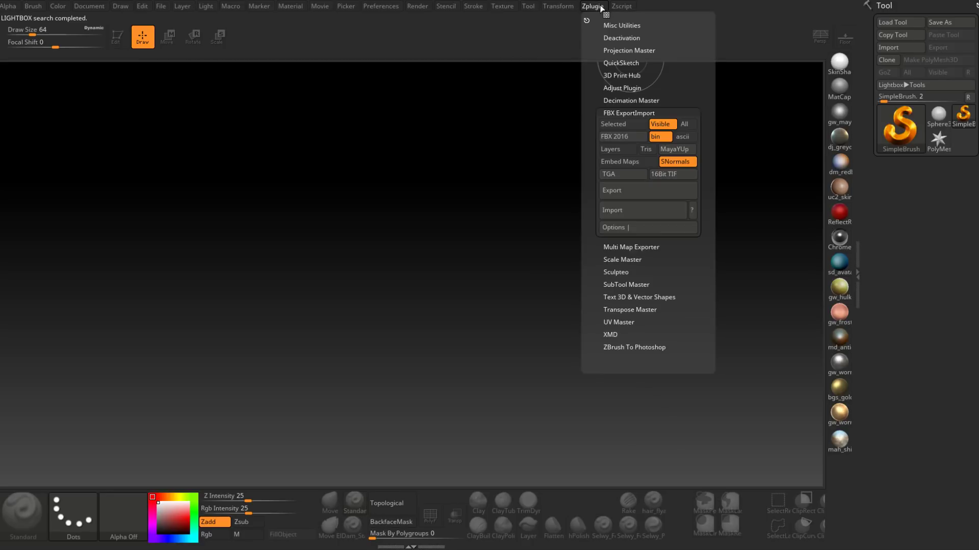
left_click(646, 210)
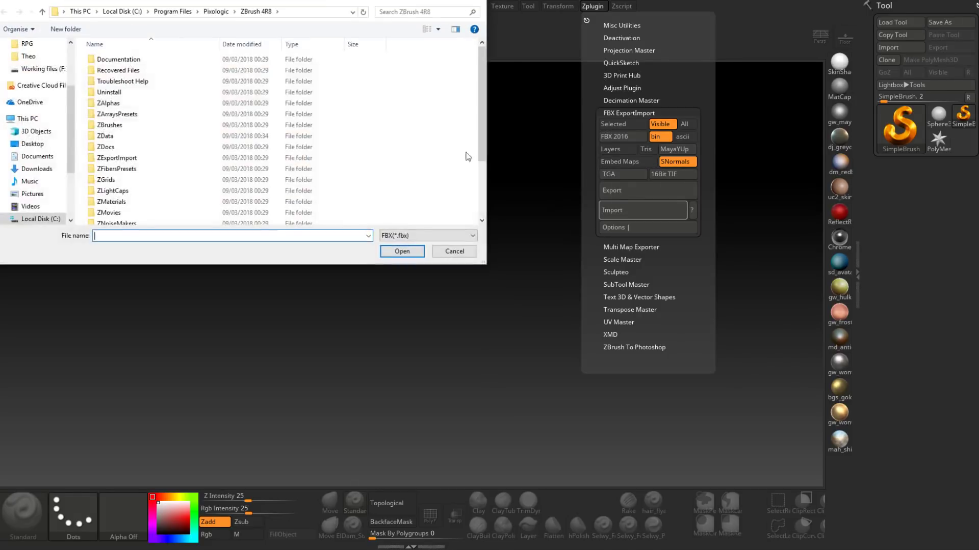
left_click(28, 56)
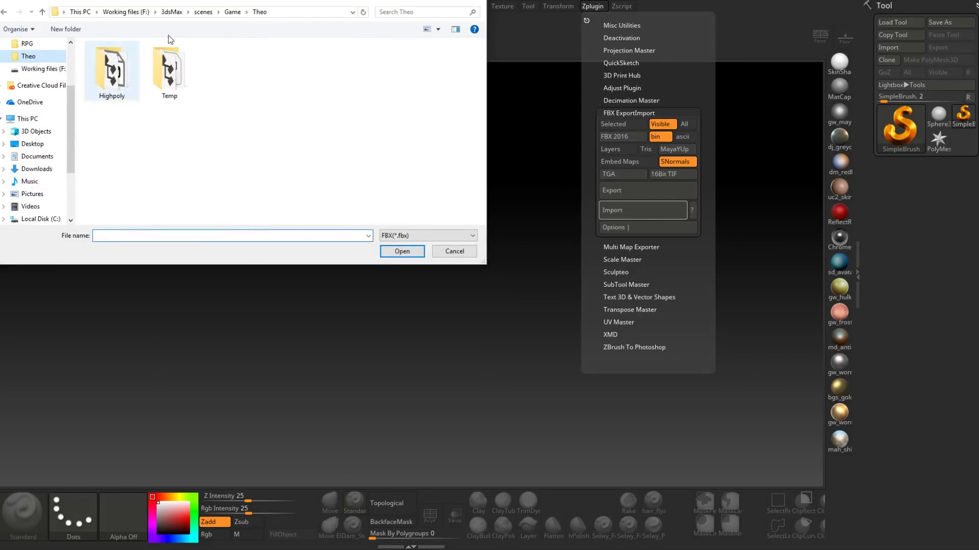
left_click(233, 12)
double_click(112, 69)
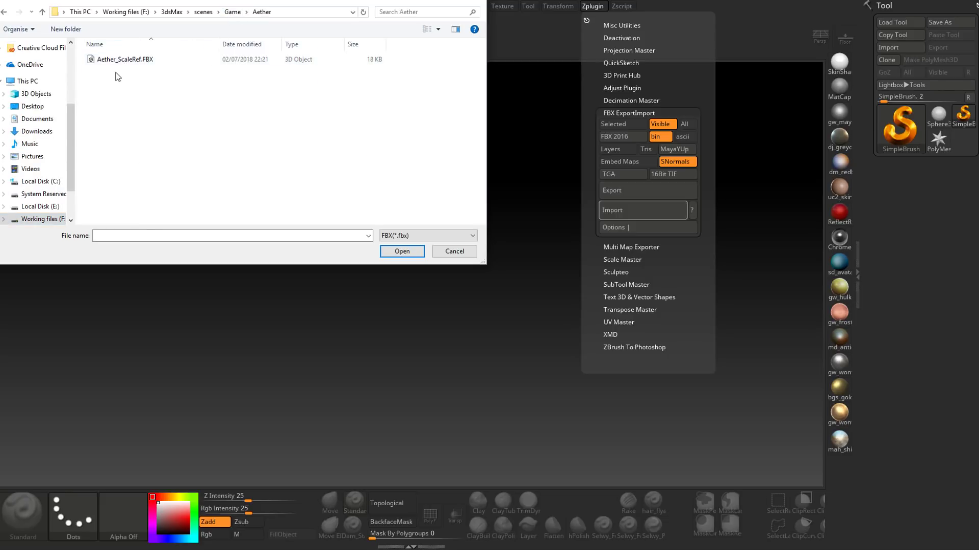
double_click(128, 60)
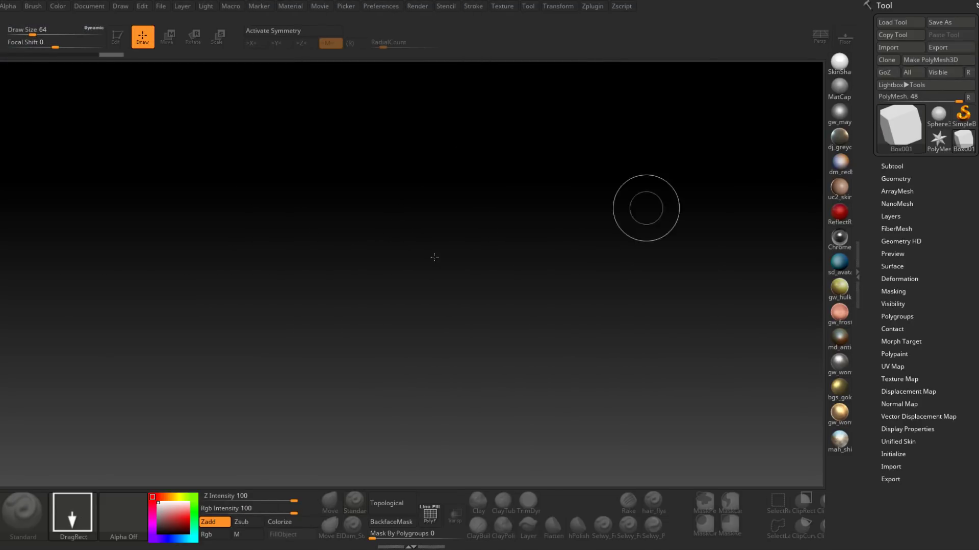
Draw the imported cube in the middle of the canvas and assign it the gw_max_blinn material.
mouse_move(438, 265)
left_mouse_down()
mouse_move(442, 373)
mouse_move(507, 332)
left_mouse_up()
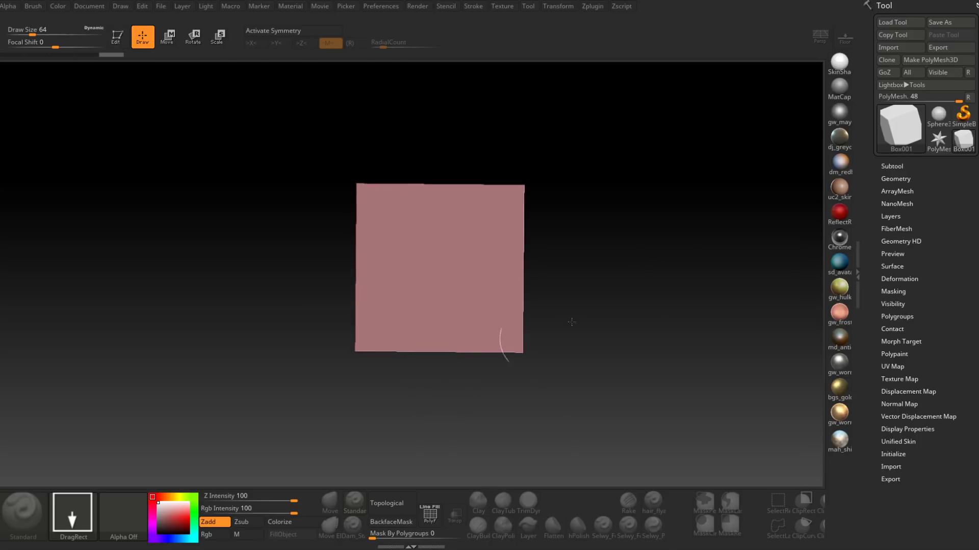
left_click(848, 86)
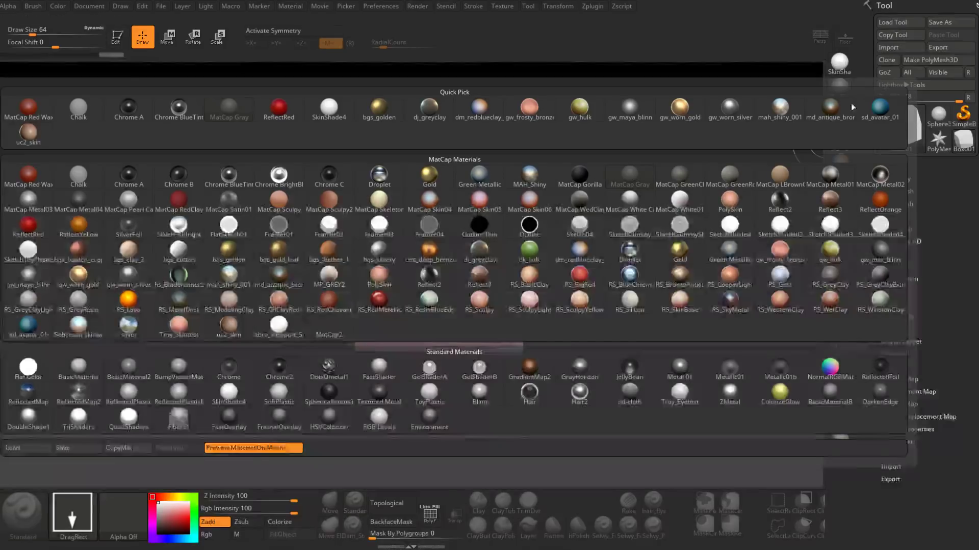
left_click(882, 254)
Put the cube into Edit mode and turn on perspective display.
left_click(115, 35)
left_click_drag(619, 199, 687, 176)
left_click(820, 36)
left_click_drag(650, 250, 627, 263, "alt")
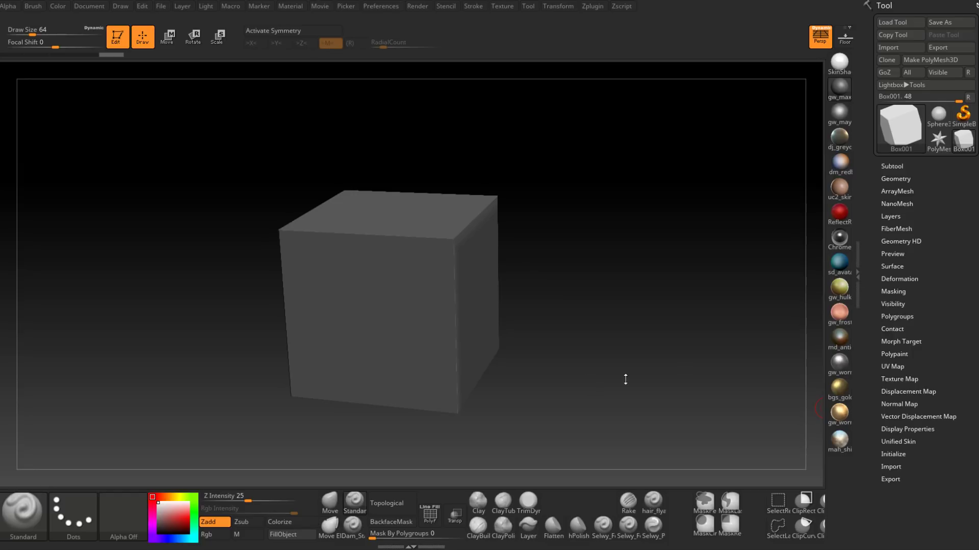
left_click_drag(626, 320, 633, 312, "shift")
left_click_drag(551, 310, 839, 240, "alt")
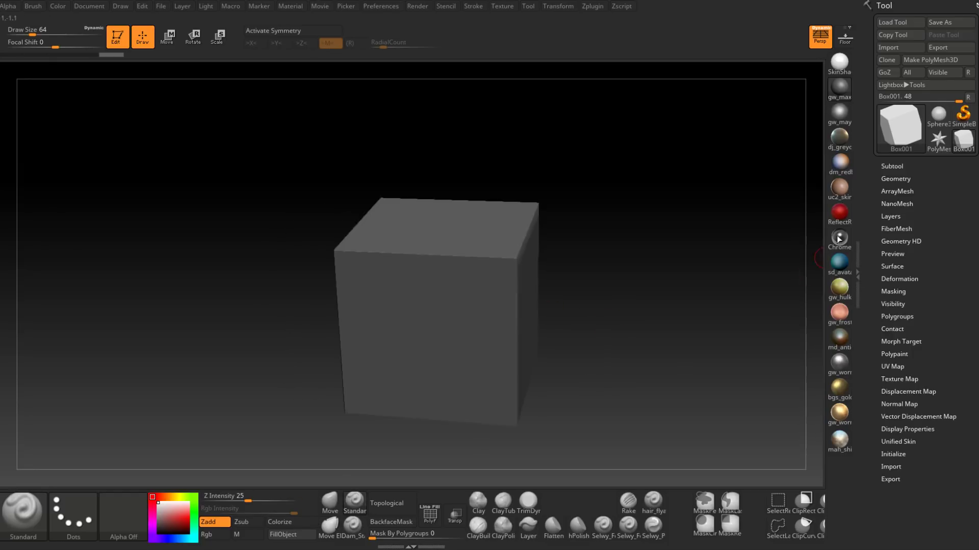
Duplicate the Box001 subtool to get a second cube for sculpting.
left_click(888, 165)
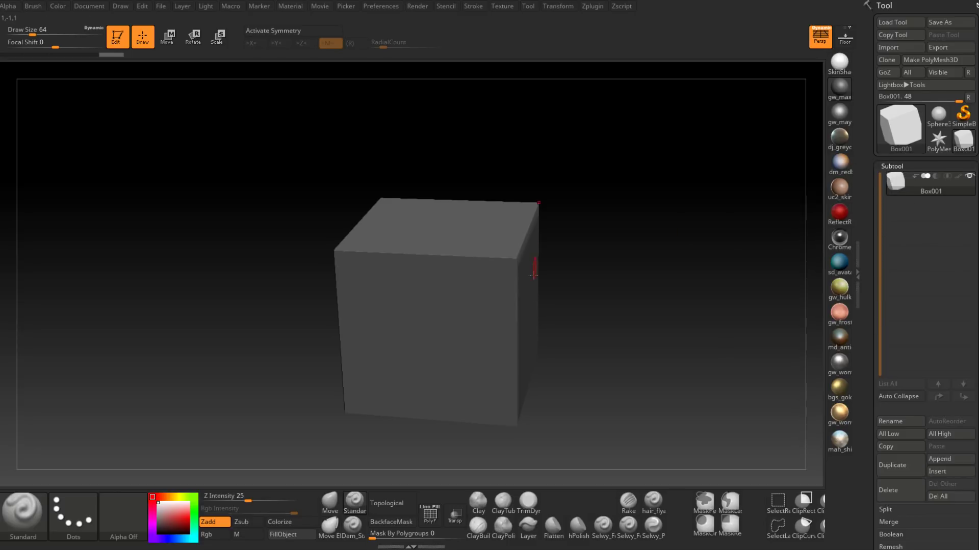
left_click_drag(653, 335, 644, 224)
left_click(900, 471)
left_click_drag(656, 316, 664, 317)
Convert the duplicated cube to DynaMesh at resolution 128.
left_click_drag(865, 503, 870, 419)
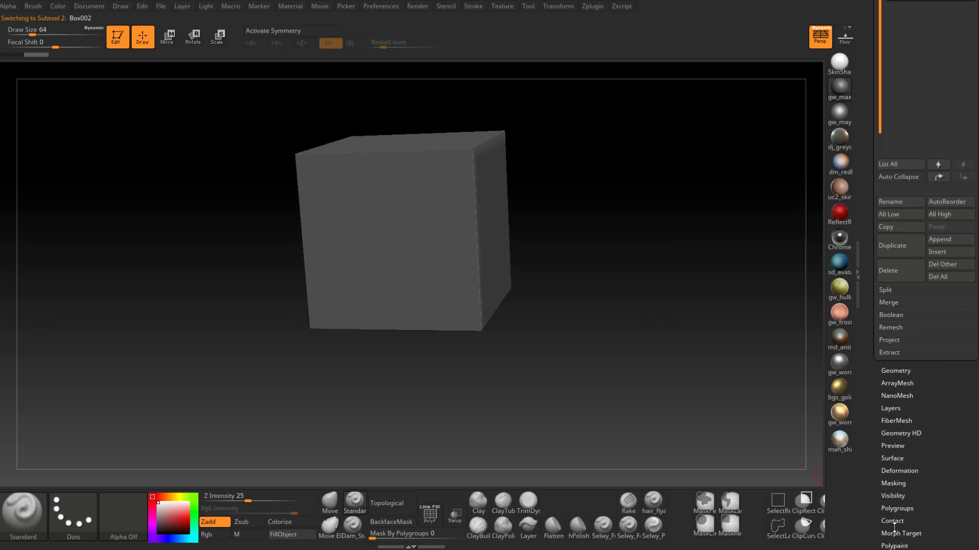
left_click(895, 372)
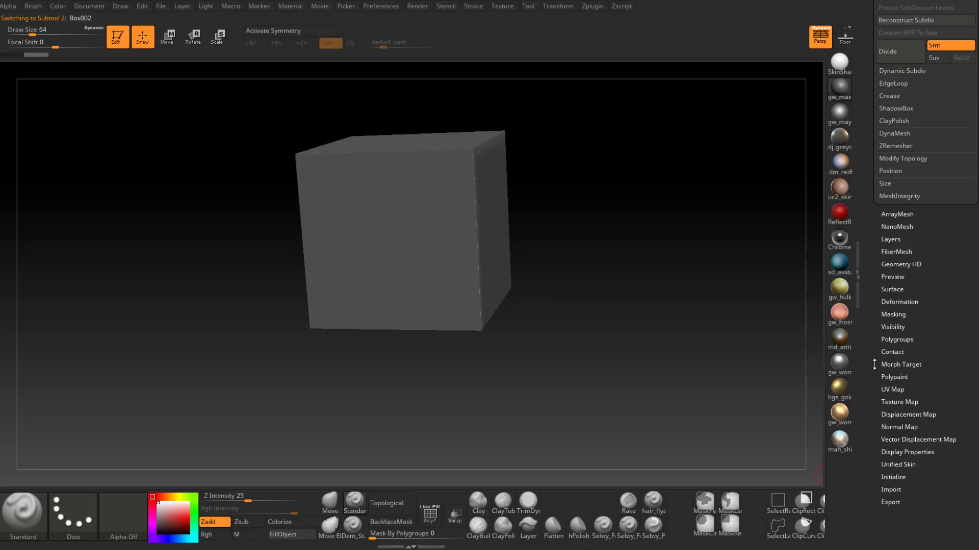
left_click_drag(874, 365, 886, 419)
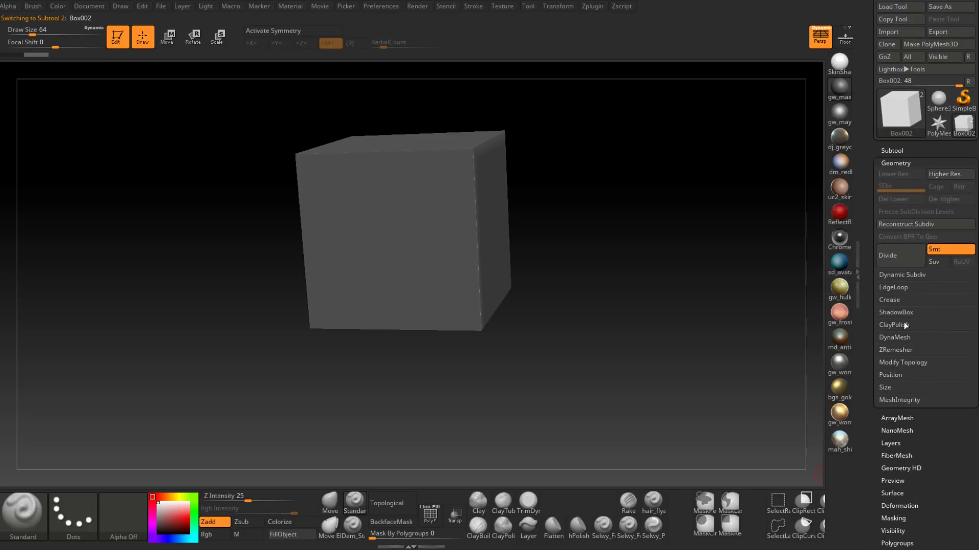
left_click(896, 337)
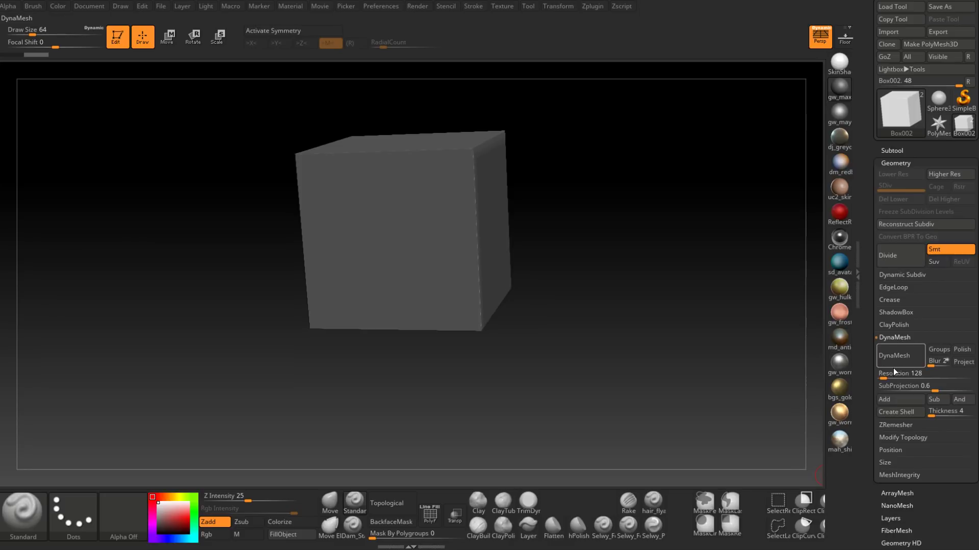
left_click(894, 356)
Turn on PolyFrame and transparent display to show the duplicate's mesh density against the original cube.
left_click_drag(577, 268, 635, 297)
right_click_drag(540, 427, 568, 374, "alt")
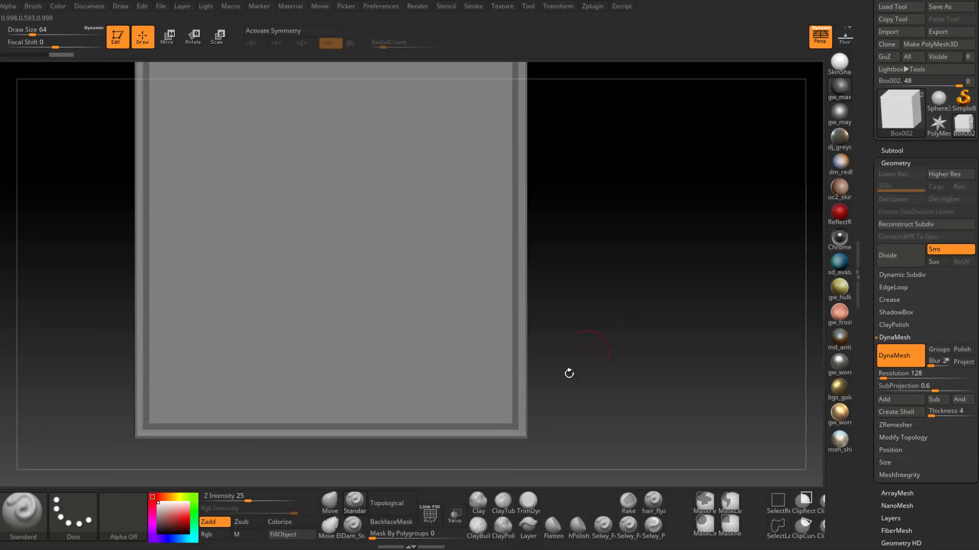
left_click(430, 515)
right_click_drag(606, 304, 588, 360, "alt")
right_click_drag(587, 359, 579, 297, "ctrl")
left_click(455, 515)
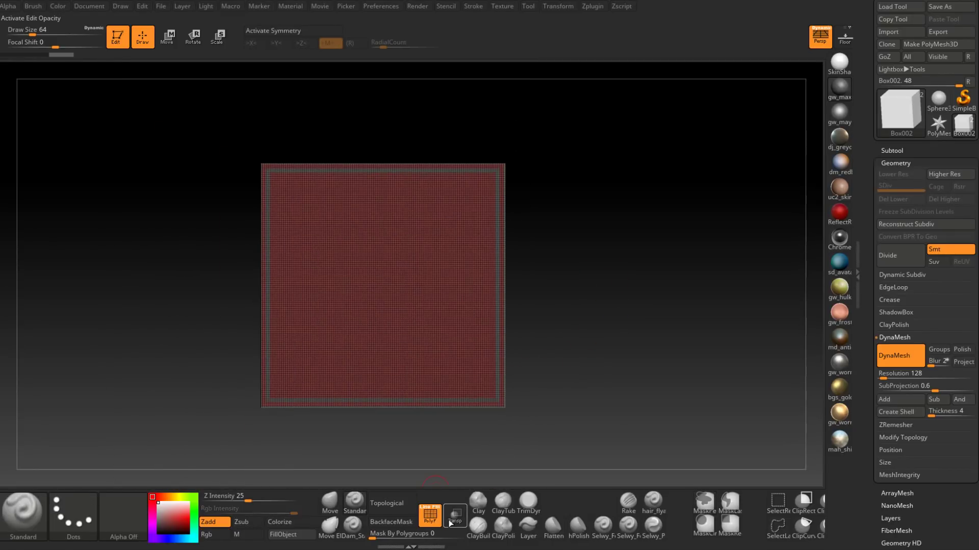
mouse_move(535, 393)
left_mouse_down()
mouse_move(613, 271)
mouse_move(614, 323)
left_mouse_up()
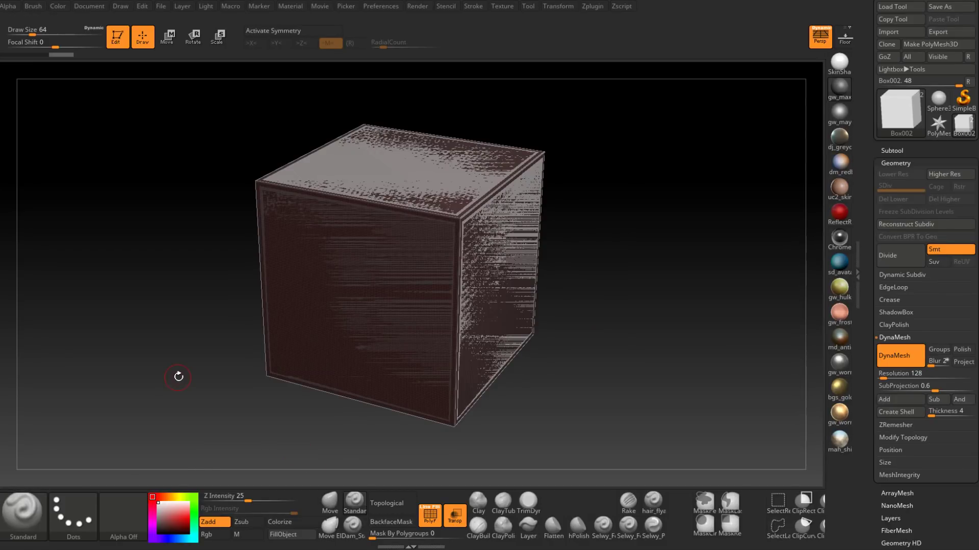
key("ctrl")
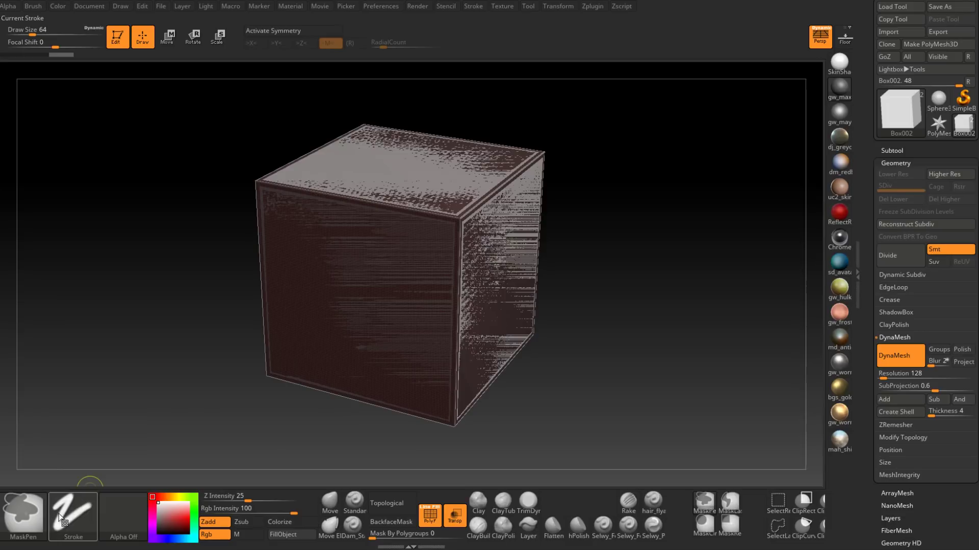
mouse_move(61, 518)
left_click(18, 510)
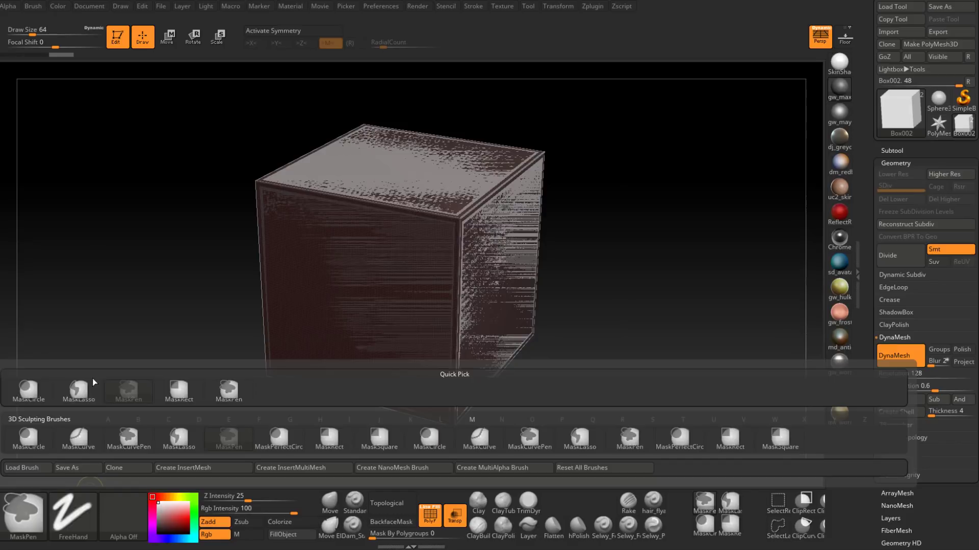
left_click(77, 518)
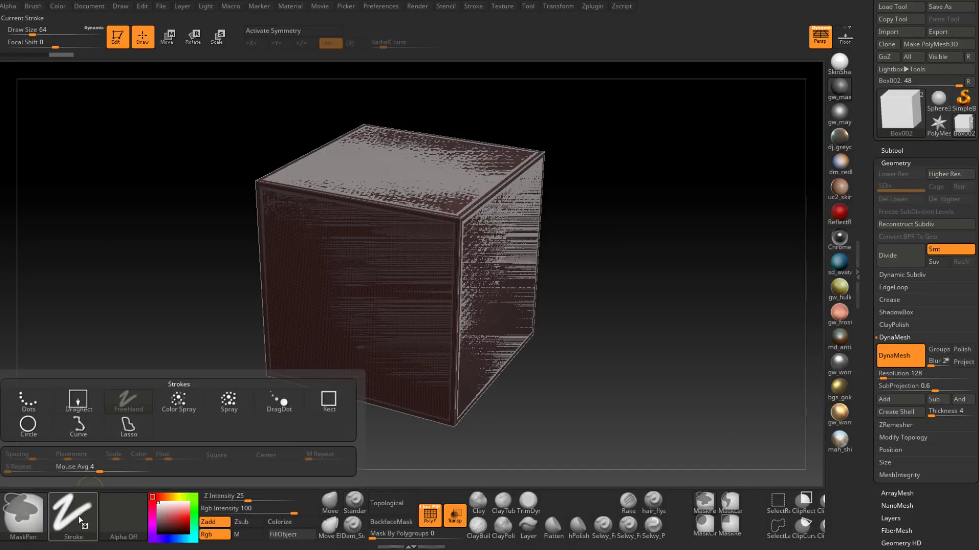
left_click(23, 515)
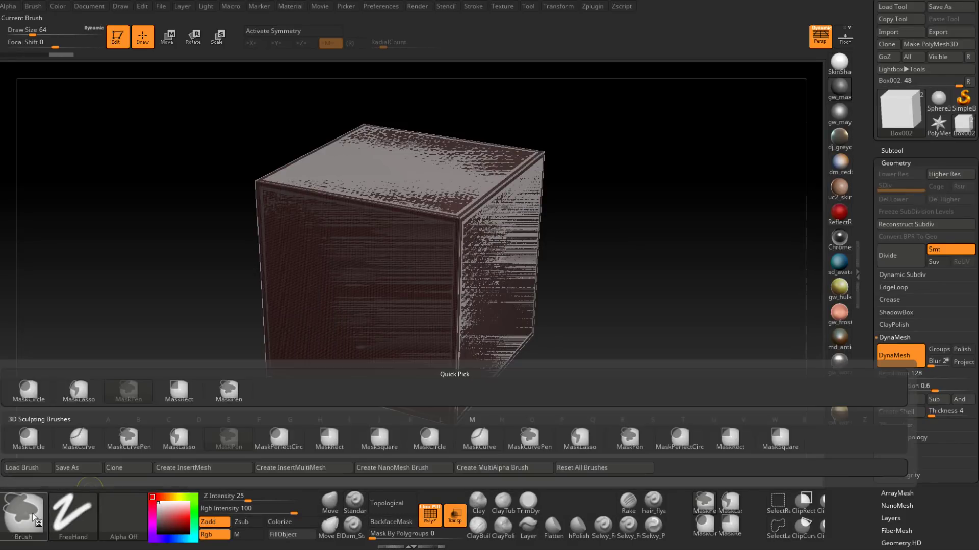
Replace the SelectRect brush with TrimLasso for cutting away geometry.
key("ctrl+shift")
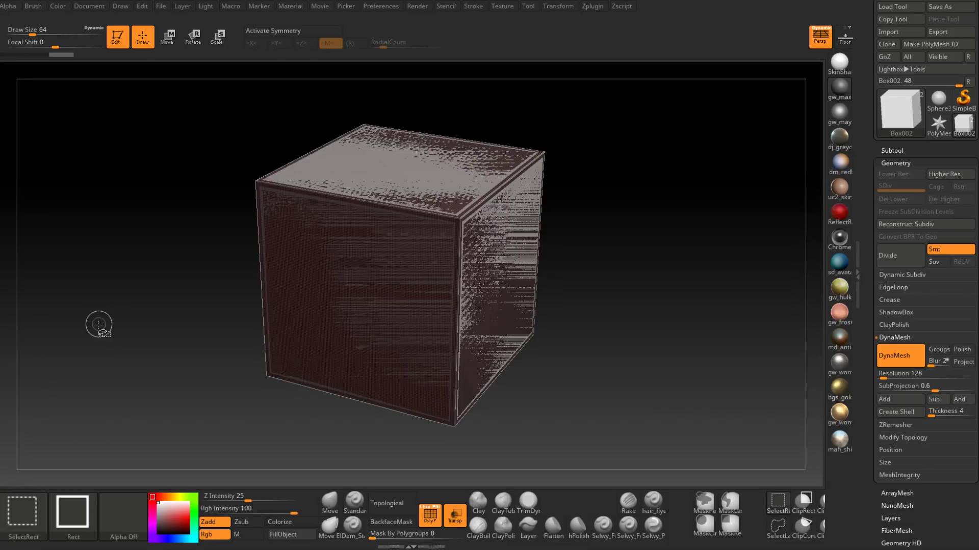
left_click(23, 515, "ctrl+shift")
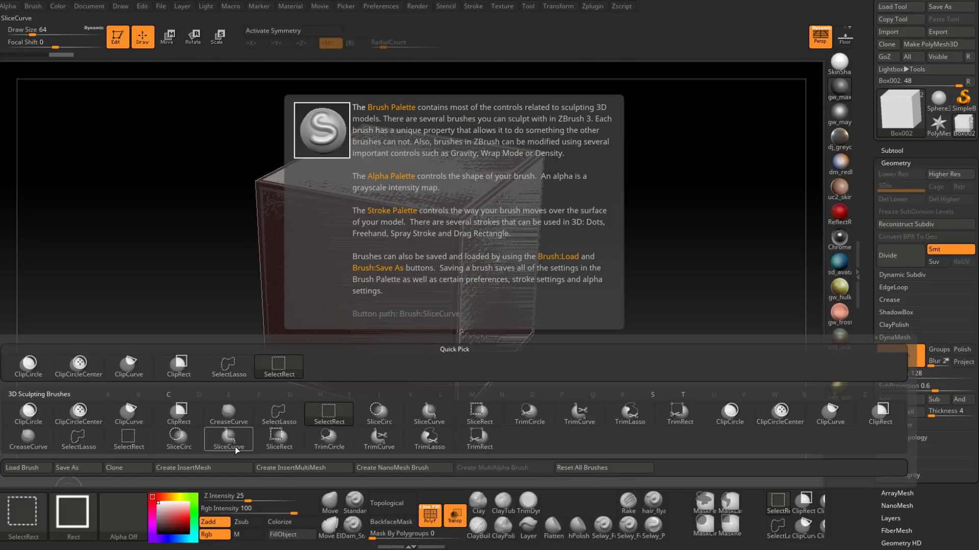
left_click(433, 444)
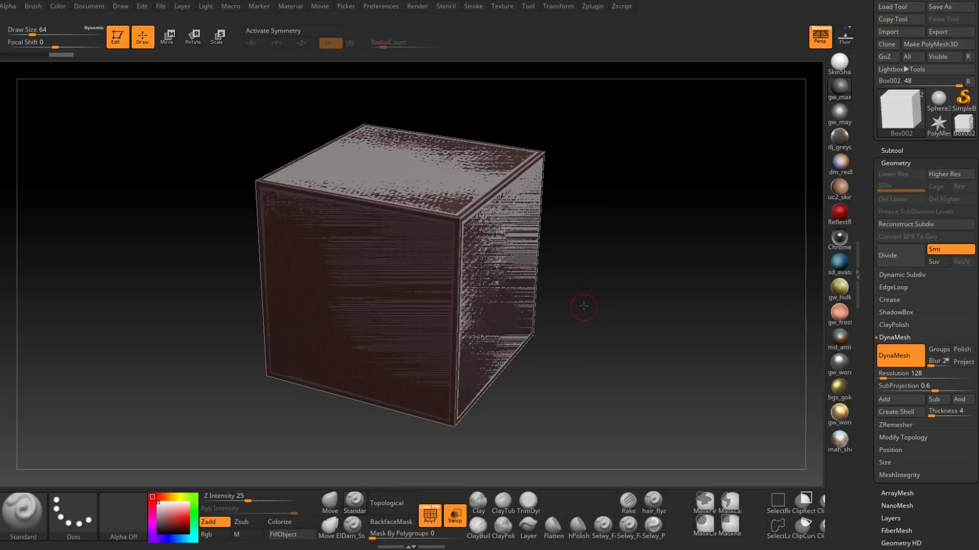
Lasso-trim the cube's upper corner and adjoining edge to start the faceted shape.
left_click_drag(584, 306, 550, 345)
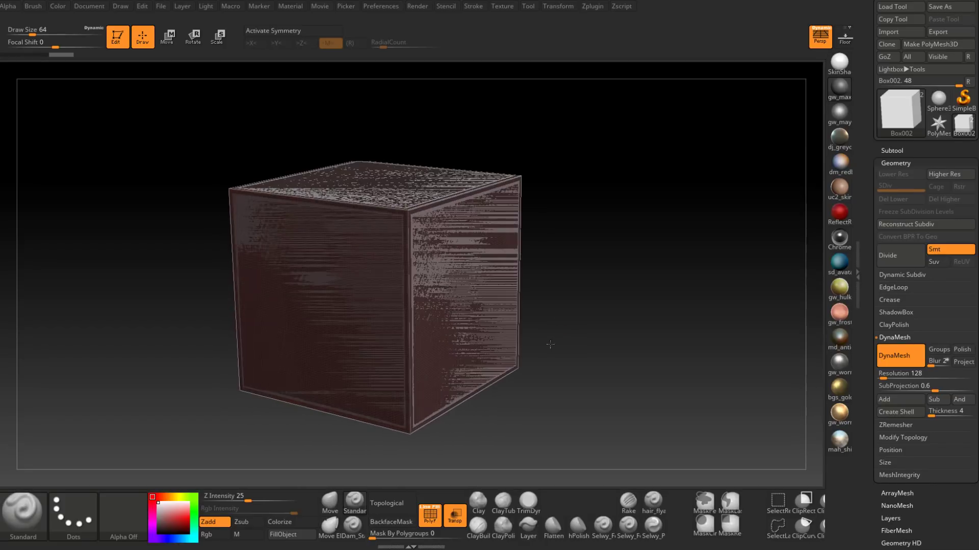
key("ctrl+shift")
mouse_move(493, 258)
left_mouse_down("ctrl+shift")
mouse_move(647, 100)
mouse_move(650, 63)
left_mouse_up("ctrl+shift")
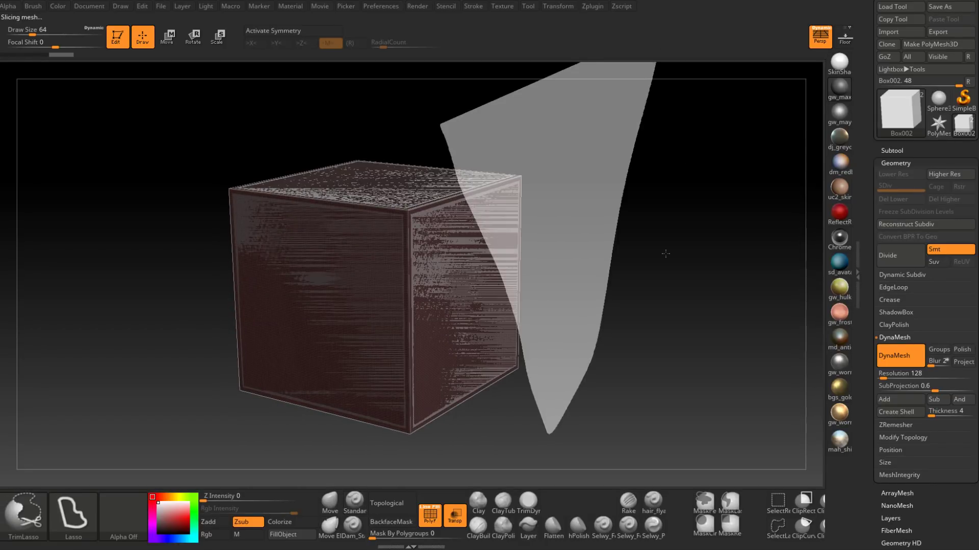
left_click_drag(611, 292, 553, 248)
mouse_move(513, 127)
left_mouse_down("ctrl+shift")
mouse_move(512, 199)
mouse_move(715, 377)
left_mouse_up("ctrl+shift")
Tilt the cube and trim a long slice off the side next to the first cut facets.
mouse_move(629, 346)
left_mouse_down()
mouse_move(592, 363)
mouse_move(553, 359)
left_mouse_up()
left_click_drag(778, 364, 624, 401, "alt")
left_click_drag(625, 401, 637, 397)
key("ctrl+shift")
left_click_drag(493, 307, 652, 152, "ctrl+shift")
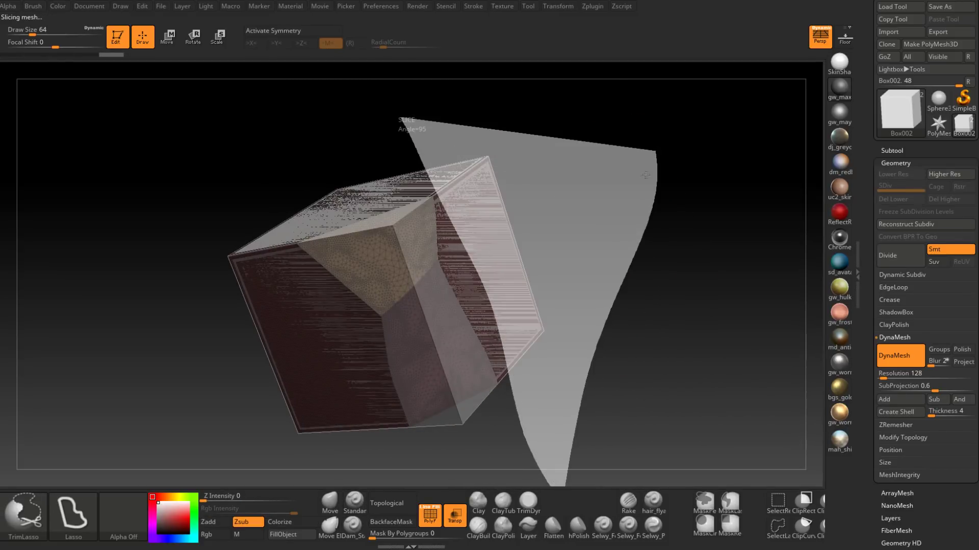
Trim along a vertical edge of the block from another side with the lasso.
left_click_drag(609, 271, 637, 236)
mouse_move(496, 320)
left_mouse_down("alt")
mouse_move(628, 248)
mouse_move(679, 269)
left_mouse_up("alt")
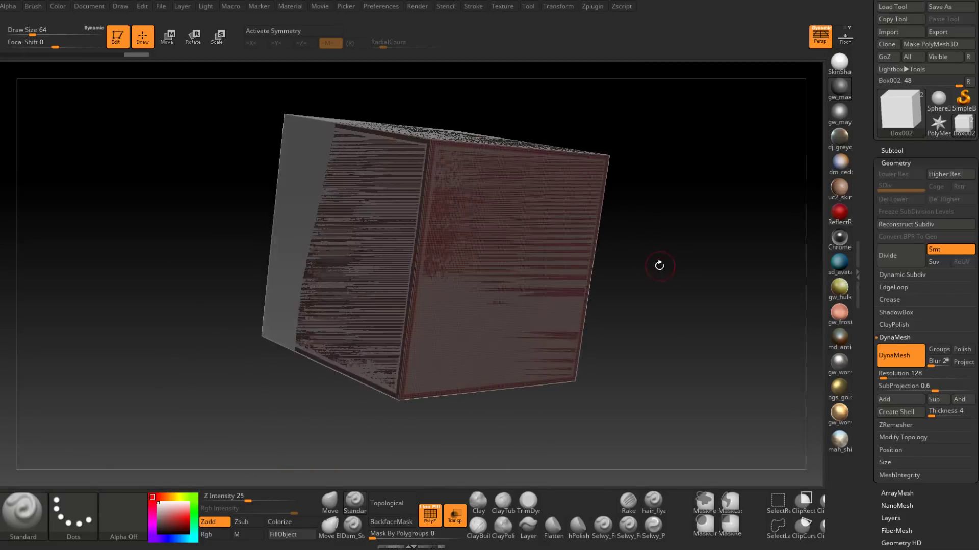
left_click_drag(650, 302, 678, 357)
left_click_drag(500, 83, 537, 486, "ctrl+shift")
Trim the upper corner of the flat face above its existing lower corner cut.
mouse_move(607, 326)
left_mouse_down()
mouse_move(622, 331)
mouse_move(670, 269)
left_mouse_up()
mouse_move(667, 220)
left_mouse_down("ctrl+shift")
mouse_move(503, 367)
mouse_move(821, 466)
left_mouse_up("ctrl+shift")
mouse_move(683, 344)
left_mouse_down("alt")
mouse_move(657, 363)
mouse_move(659, 373)
mouse_move(650, 369)
mouse_move(662, 367)
left_mouse_up("alt")
left_click_drag(532, 140, 618, 225)
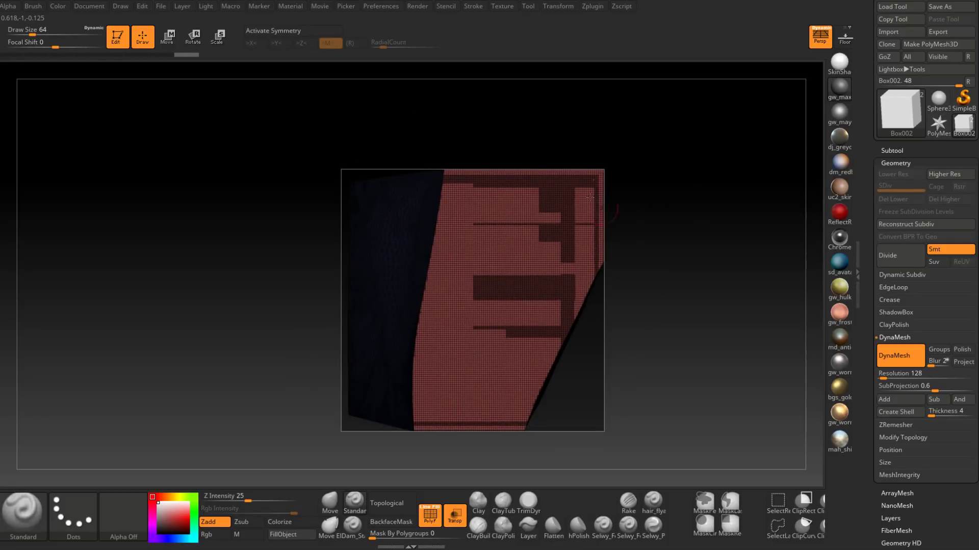
mouse_move(524, 115)
left_mouse_down("ctrl+shift")
mouse_move(625, 441)
mouse_move(724, 156)
left_mouse_up("ctrl+shift")
Carve further angled facets into the block's remaining lower corners and side with TrimLasso.
left_click_drag(724, 194, 682, 228)
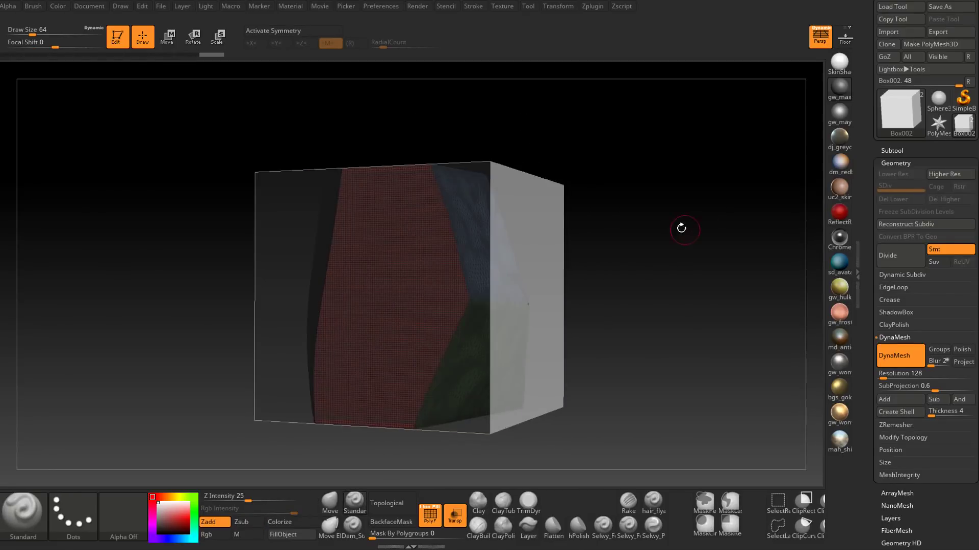
left_click_drag(559, 429, 708, 134, "ctrl+shift")
left_click_drag(620, 290, 625, 289)
mouse_move(548, 399)
left_mouse_down("ctrl+shift")
mouse_move(717, 246)
mouse_move(650, 308)
mouse_move(676, 288)
left_mouse_up("ctrl+shift")
mouse_move(571, 179)
left_mouse_down("ctrl+shift")
mouse_move(513, 466)
mouse_move(730, 295)
mouse_move(630, 262)
mouse_move(612, 266)
mouse_move(632, 319)
mouse_move(618, 306)
mouse_move(601, 311)
left_mouse_up("ctrl+shift")
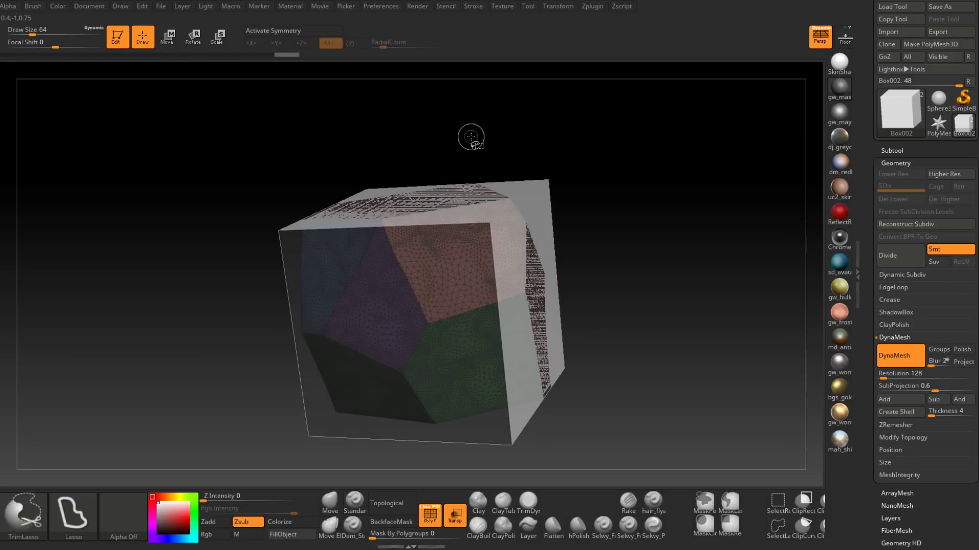
Trim the block's upper side diagonally beside the orange facet.
mouse_move(616, 194)
left_mouse_down()
mouse_move(629, 159)
mouse_move(500, 174)
left_mouse_up()
key("ctrl+shift")
mouse_move(427, 150)
left_mouse_down("ctrl+shift")
mouse_move(579, 437)
mouse_move(663, 92)
mouse_move(667, 199)
left_mouse_up("ctrl+shift")
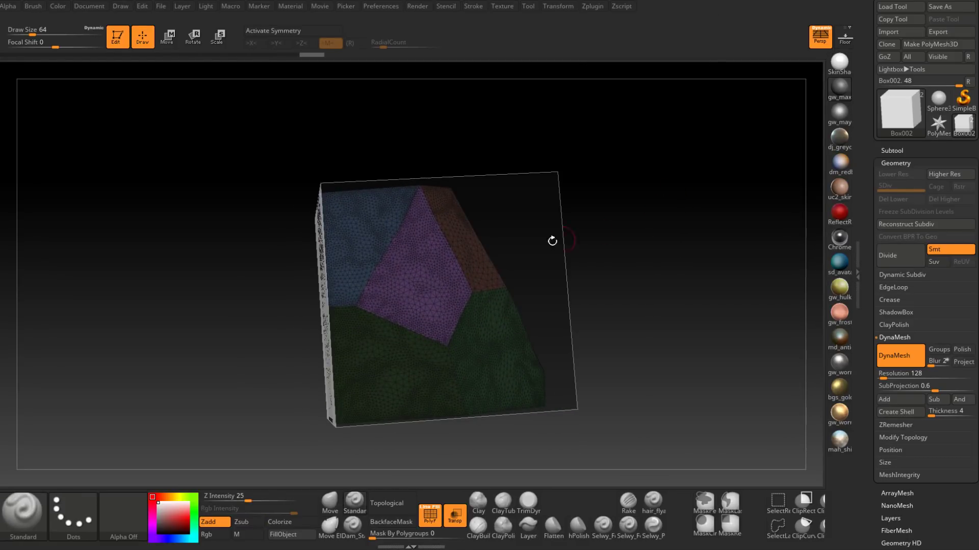
Rotate around the block and trim a strip off the outer side of the purple and green facets.
mouse_move(520, 220)
left_mouse_down("ctrl+shift")
mouse_move(760, 262)
mouse_move(764, 248)
left_mouse_up("ctrl+shift")
left_click_drag(724, 264, 678, 270)
left_click_drag(640, 191, 704, 185)
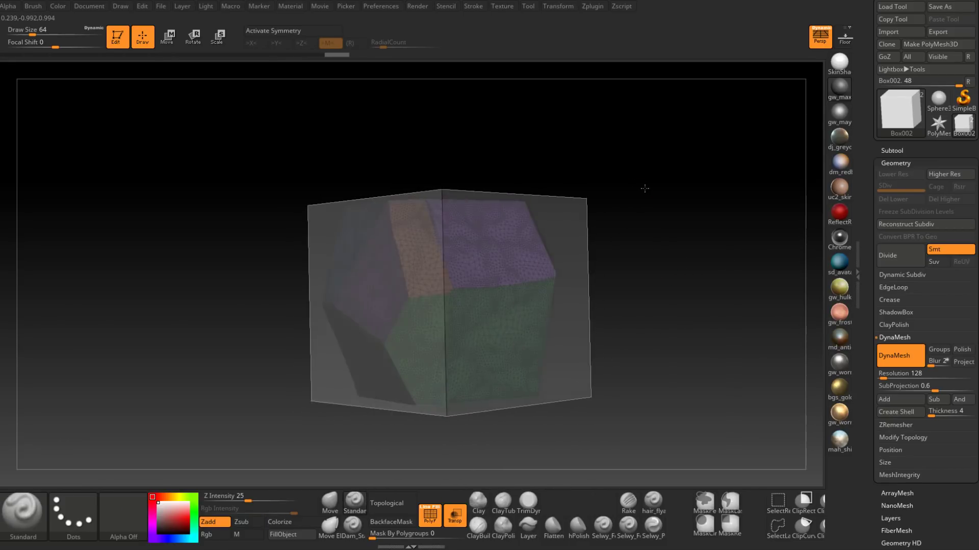
key("ctrl+shift")
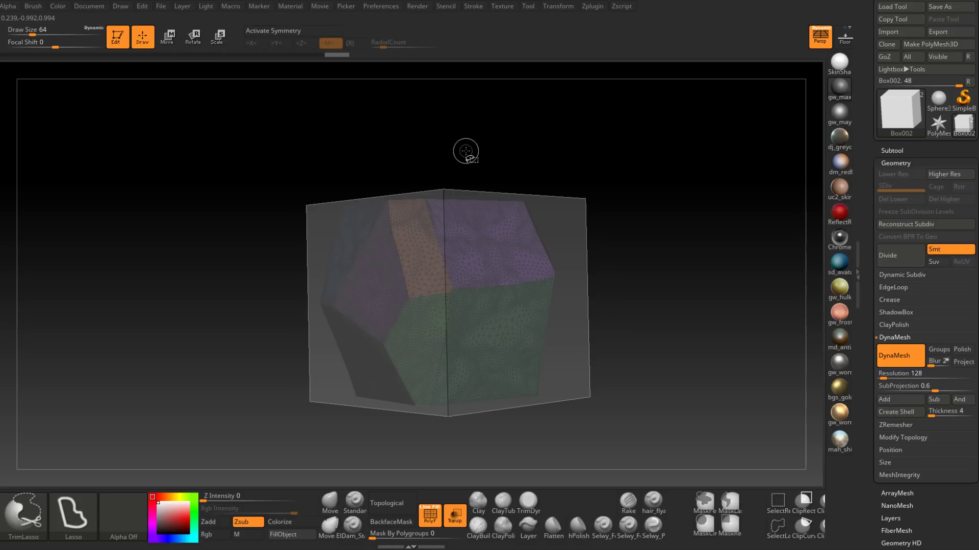
mouse_move(466, 151)
left_mouse_down("ctrl+shift")
mouse_move(551, 399)
mouse_move(663, 66)
mouse_move(668, 89)
left_mouse_up("ctrl+shift")
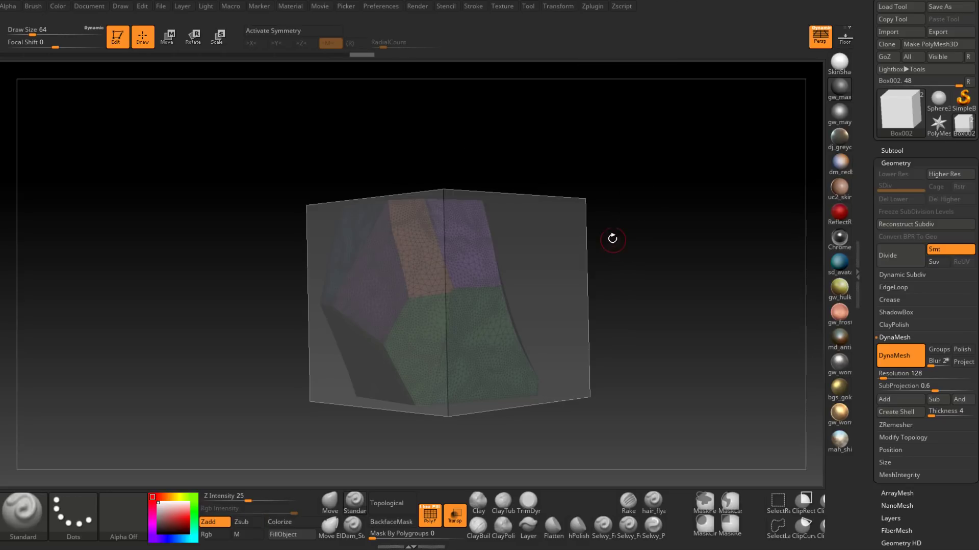
Trim the block's outer side beside the purple and orange facets, then trim the lower edge next to the maroon facet.
left_click_drag(615, 243, 597, 243)
mouse_move(516, 230)
left_mouse_down("ctrl+shift")
mouse_move(448, 404)
mouse_move(670, 284)
mouse_move(630, 163)
mouse_move(554, 189)
mouse_move(566, 199)
left_mouse_up("ctrl+shift")
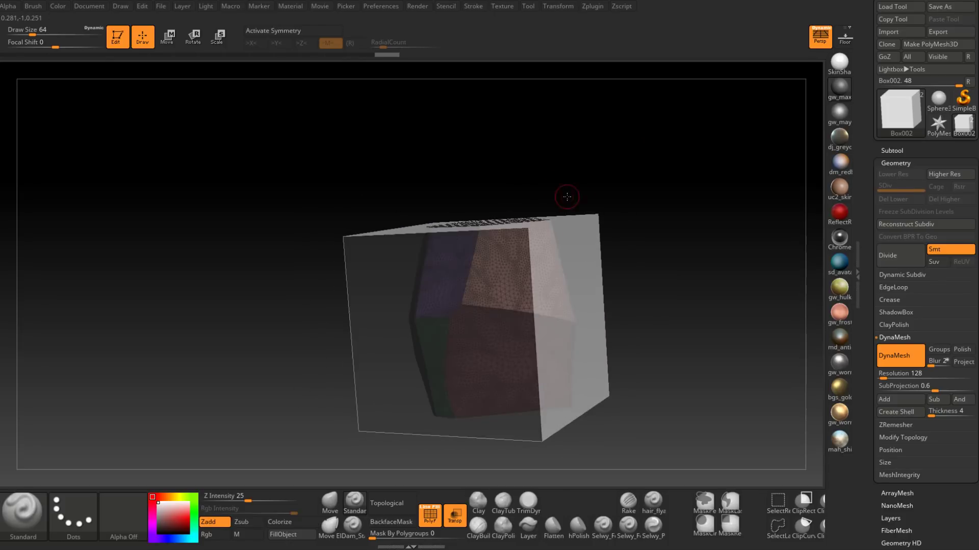
key("ctrl+shift")
mouse_move(461, 195)
left_mouse_down("ctrl+shift")
mouse_move(556, 319)
mouse_move(637, 120)
mouse_move(656, 179)
mouse_move(684, 179)
left_mouse_up("ctrl+shift")
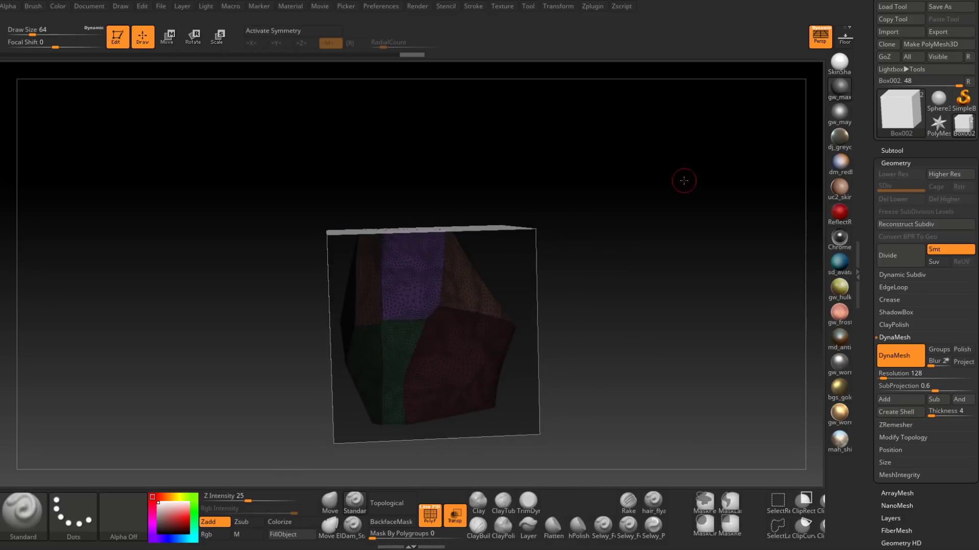
key("ctrl+shift")
left_click_drag(462, 548, 637, 343, "ctrl+shift")
mouse_move(669, 270)
left_mouse_down()
mouse_move(651, 286)
mouse_move(636, 271)
mouse_move(667, 289)
mouse_move(592, 271)
left_mouse_up()
Slice away the block's outer side through the green, purple and blue facets, leaving a slim crystal shape.
key("ctrl+shift")
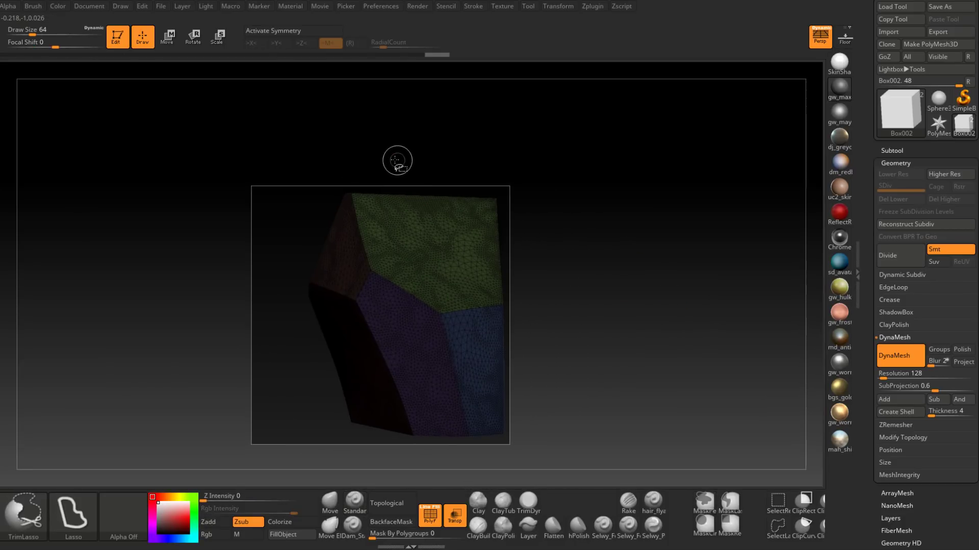
left_click_drag(404, 220, 546, 444, "ctrl+shift")
left_click_drag(442, 274, 418, 496, "ctrl+shift")
mouse_move(588, 333)
left_mouse_down()
mouse_move(503, 334)
mouse_move(626, 319)
mouse_move(561, 336)
mouse_move(566, 349)
mouse_move(576, 339)
left_mouse_up()
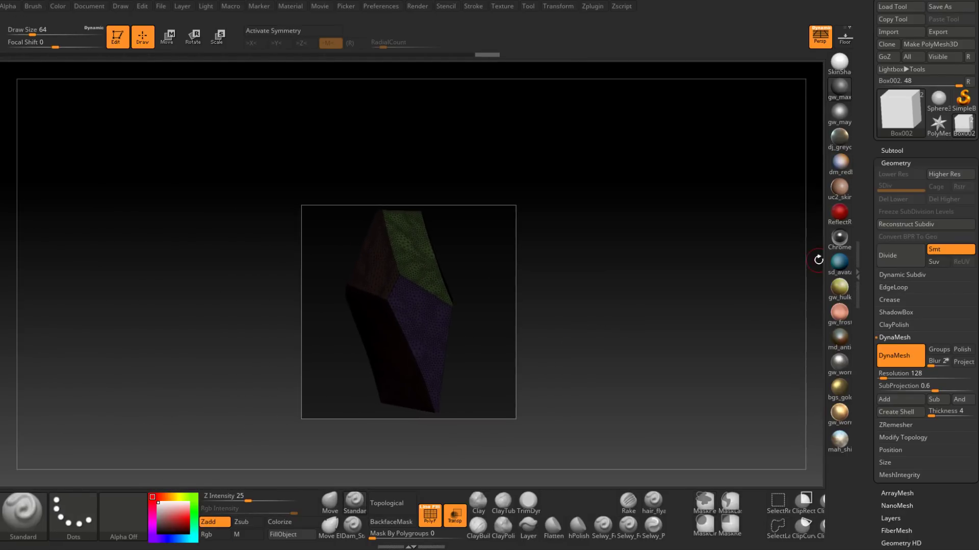
Append a Sphere3D as a new subtool and make it active.
left_click(904, 150)
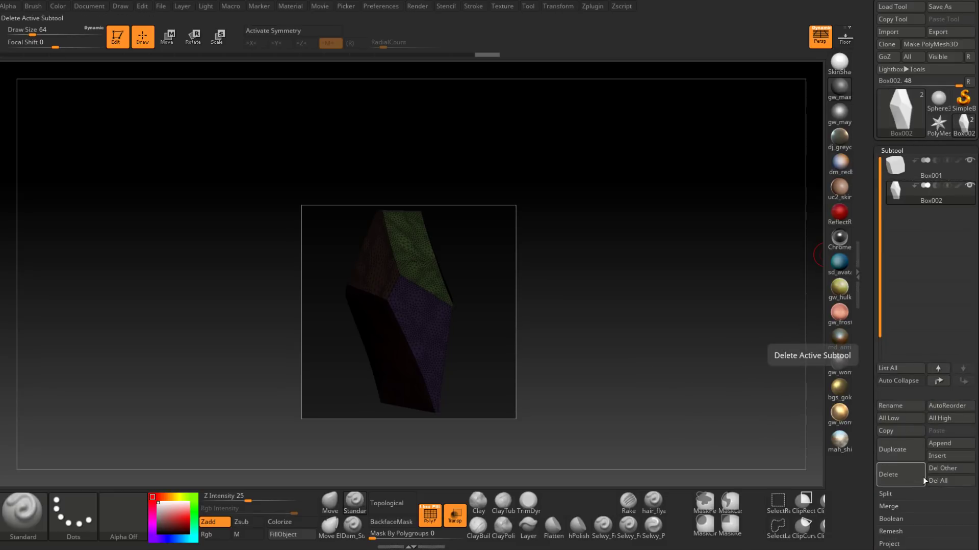
left_click_drag(872, 510, 874, 444)
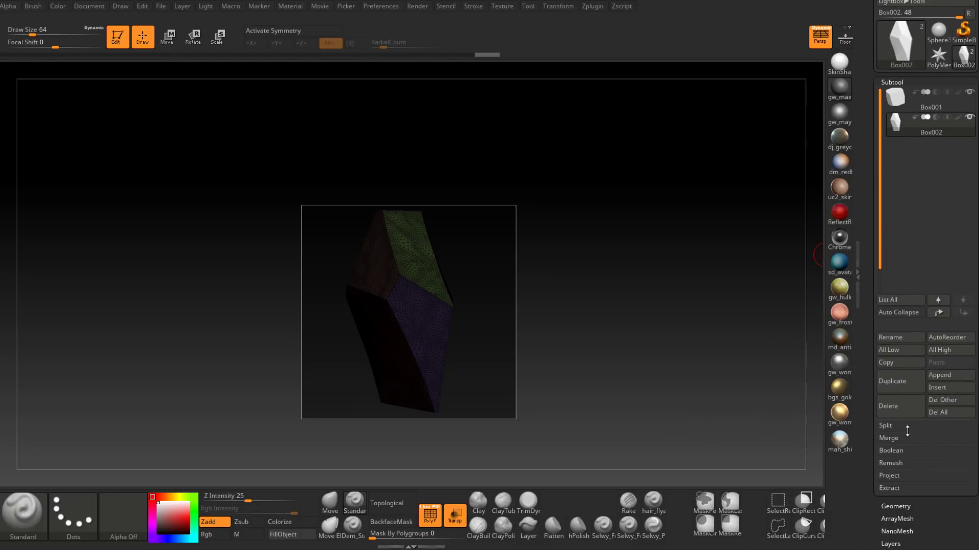
left_click(939, 375)
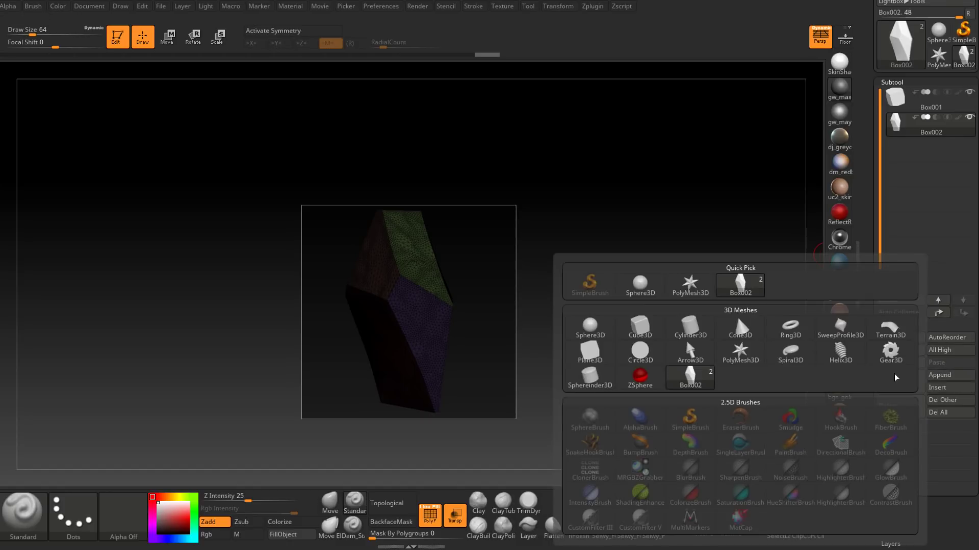
left_click(641, 287)
left_click(895, 148)
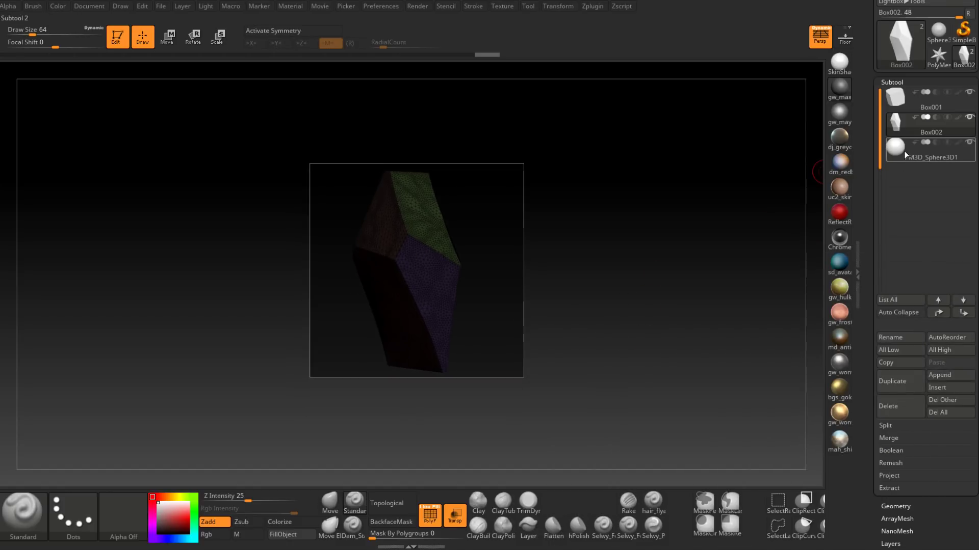
mouse_move(574, 272)
left_mouse_down("alt")
mouse_move(574, 332)
mouse_move(631, 376)
mouse_move(649, 324)
left_mouse_up("alt")
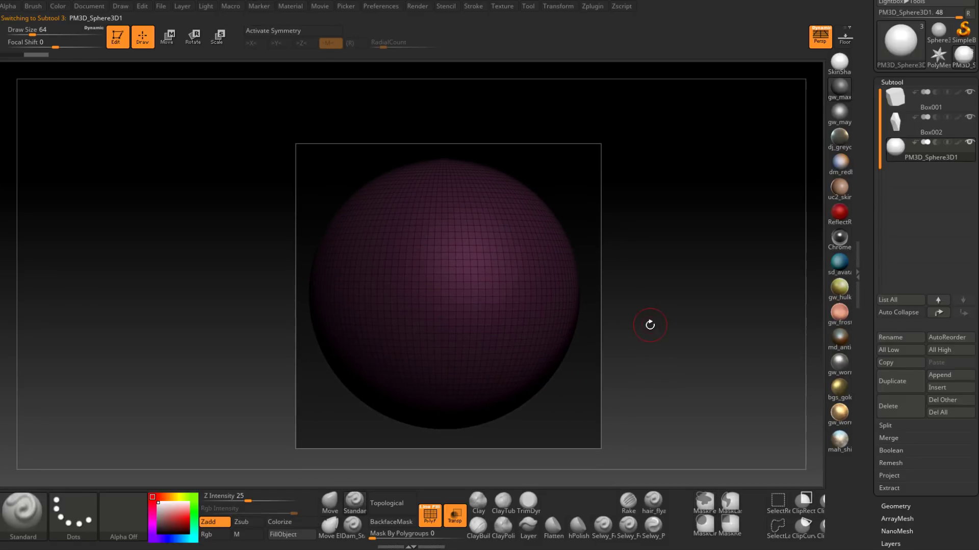
Trim the first flat facets off the sphere's upper and lower sides with TrimLasso.
key("ctrl+shift")
mouse_move(469, 109)
left_mouse_down("ctrl+shift")
mouse_move(536, 451)
mouse_move(627, 277)
mouse_move(616, 263)
left_mouse_up("ctrl+shift")
left_click_drag(489, 421, 483, 480, "ctrl+shift")
left_click_drag(618, 343, 643, 364)
key("ctrl+shift")
left_click_drag(433, 143, 568, 198, "ctrl+shift")
mouse_move(570, 245)
left_mouse_down()
mouse_move(596, 295)
mouse_move(635, 318)
left_mouse_up()
Flatten one side of the sphere and slice diagonally across its lower corner.
mouse_move(497, 187)
left_mouse_down("ctrl+shift")
mouse_move(535, 428)
mouse_move(619, 306)
mouse_move(496, 269)
left_mouse_up("ctrl+shift")
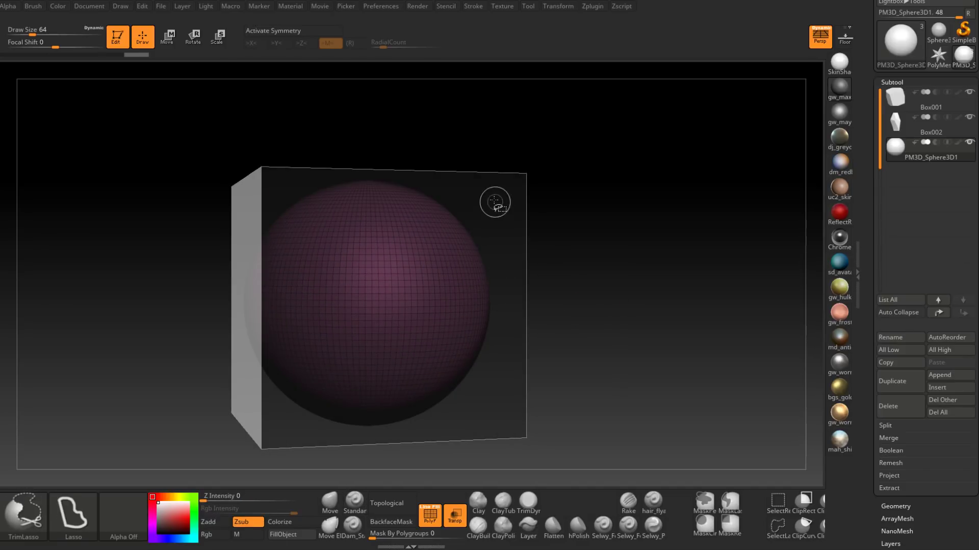
mouse_move(473, 310)
left_mouse_down("ctrl+shift")
mouse_move(612, 316)
mouse_move(504, 284)
left_mouse_up("ctrl+shift")
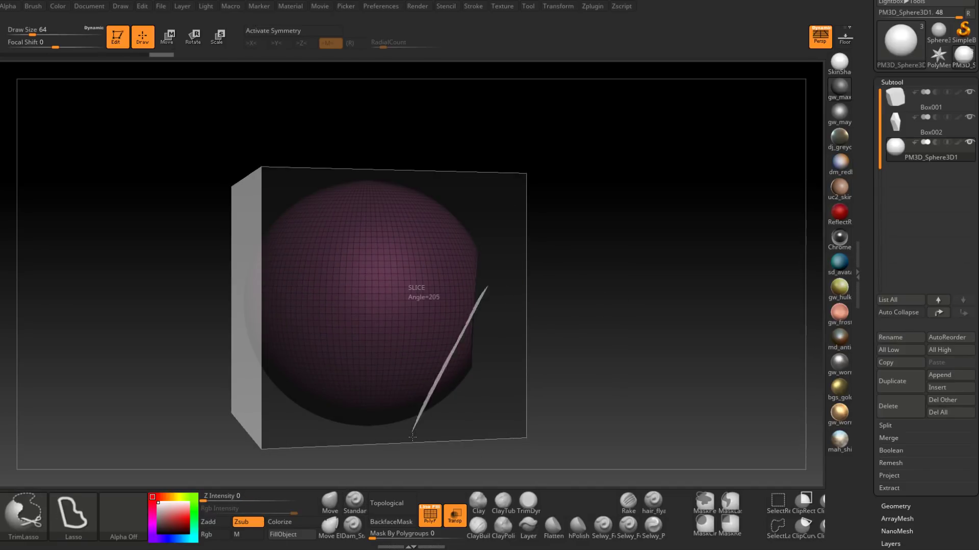
left_click_drag(412, 437, 413, 437, "ctrl+shift")
mouse_move(546, 280)
left_mouse_down()
mouse_move(530, 286)
mouse_move(548, 290)
left_mouse_up()
mouse_move(546, 233)
left_mouse_down()
mouse_move(444, 219)
mouse_move(413, 191)
mouse_move(559, 147)
left_mouse_up()
Rotate around the sphere and trim further facets off its upper rounded sides.
mouse_move(530, 210)
left_mouse_down("alt")
mouse_move(614, 214)
mouse_move(552, 251)
mouse_move(629, 285)
mouse_move(606, 273)
mouse_move(525, 301)
mouse_move(617, 276)
mouse_move(619, 345)
mouse_move(609, 339)
mouse_move(618, 313)
left_mouse_up("alt")
mouse_move(504, 177)
left_mouse_down("ctrl+shift")
mouse_move(525, 277)
mouse_move(686, 151)
left_mouse_up("ctrl+shift")
mouse_move(599, 322)
left_mouse_down("alt")
mouse_move(635, 229)
mouse_move(640, 252)
left_mouse_up("alt")
left_click_drag(725, 233, 732, 240)
left_click_drag(538, 185, 661, 296, "ctrl+shift")
left_click_drag(530, 275, 555, 269)
Trim the remaining rounded edges around the sphere's large blue facet into flat planes.
key("ctrl+shift")
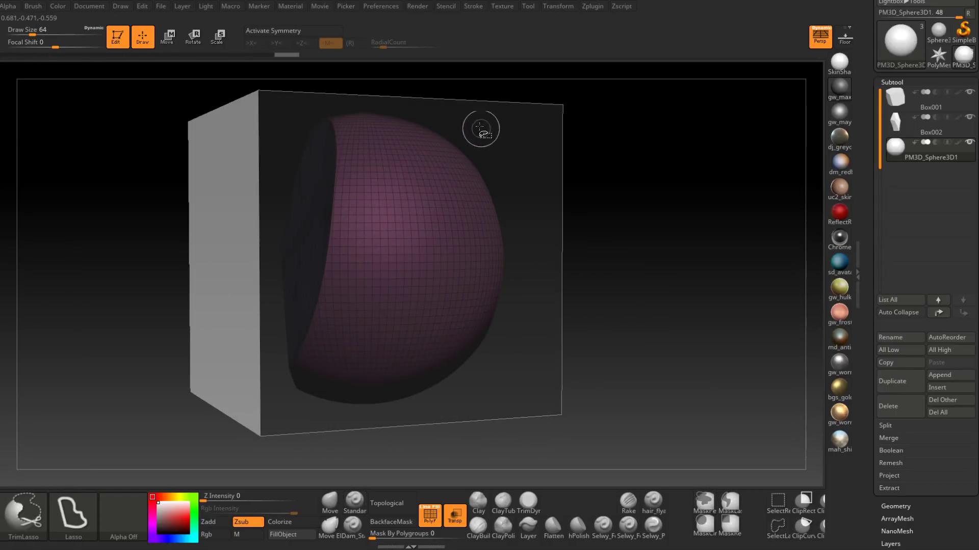
mouse_move(449, 120)
left_mouse_down("ctrl+shift")
mouse_move(482, 414)
mouse_move(656, 93)
left_mouse_up("ctrl+shift")
mouse_move(623, 166)
left_mouse_down()
mouse_move(642, 169)
mouse_move(652, 233)
left_mouse_up()
left_click_drag(605, 209, 659, 200)
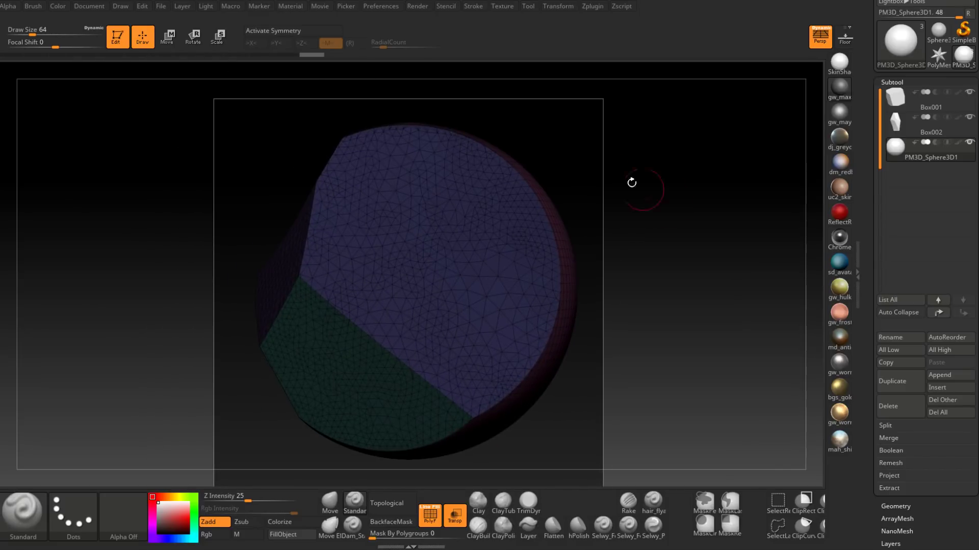
key("ctrl+shift")
mouse_move(412, 102)
left_mouse_down("ctrl+shift")
mouse_move(626, 318)
mouse_move(657, 171)
mouse_move(651, 186)
mouse_move(681, 180)
left_mouse_up("ctrl+shift")
mouse_move(625, 473)
left_mouse_down("ctrl+shift")
mouse_move(718, 210)
mouse_move(711, 230)
mouse_move(299, 224)
mouse_move(315, 192)
mouse_move(602, 124)
mouse_move(568, 186)
mouse_move(463, 166)
mouse_move(619, 306)
left_mouse_up("ctrl+shift")
mouse_move(696, 157)
left_mouse_down()
mouse_move(682, 206)
mouse_move(727, 236)
mouse_move(706, 220)
left_mouse_up()
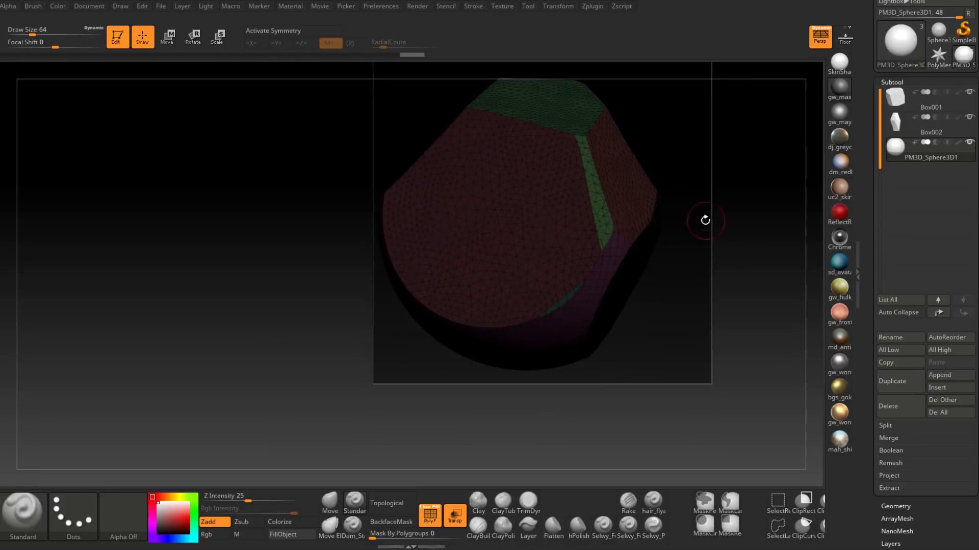
key("ctrl+shift")
left_click_drag(389, 507, 310, 174, "ctrl+shift")
key("ctrl+z")
Trim the rounded side next to the sphere's large red facet from a slightly rotated view.
left_click_drag(301, 214, 332, 224)
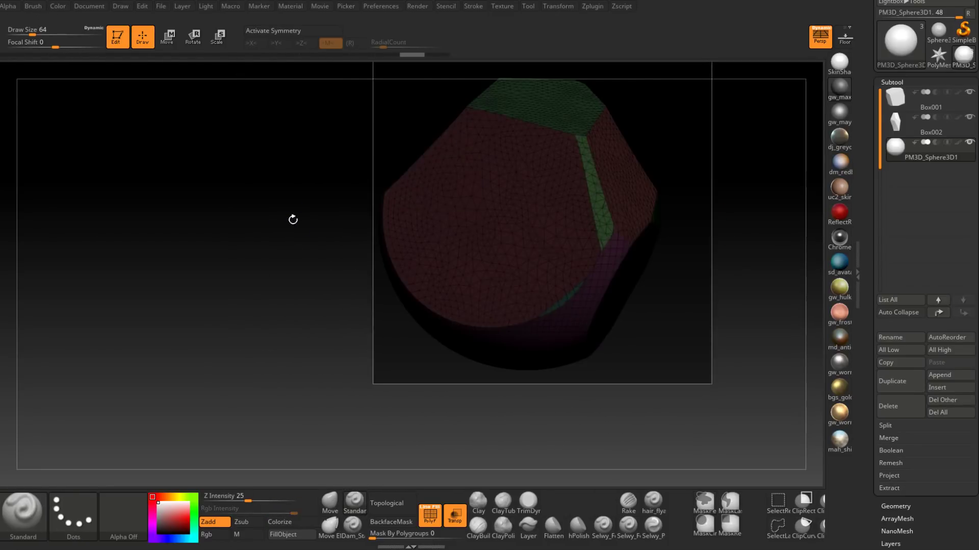
key("ctrl+shift")
mouse_move(254, 147)
left_mouse_down("ctrl+shift")
mouse_move(350, 420)
mouse_move(396, 450)
mouse_move(454, 60)
left_mouse_up("ctrl+shift")
left_click_drag(334, 215, 240, 224, "alt")
left_click_drag(268, 261, 240, 260)
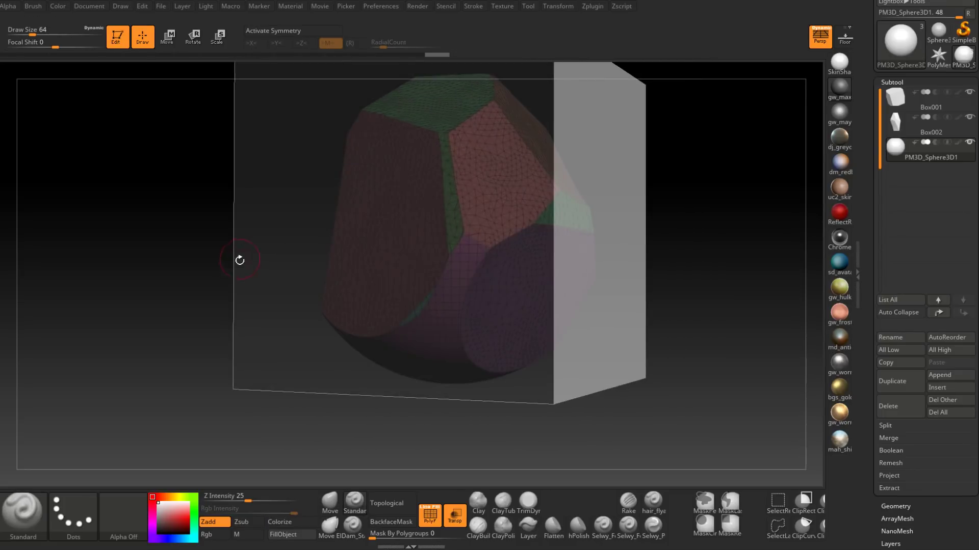
left_click_drag(242, 402, 282, 398)
key("ctrl+shift")
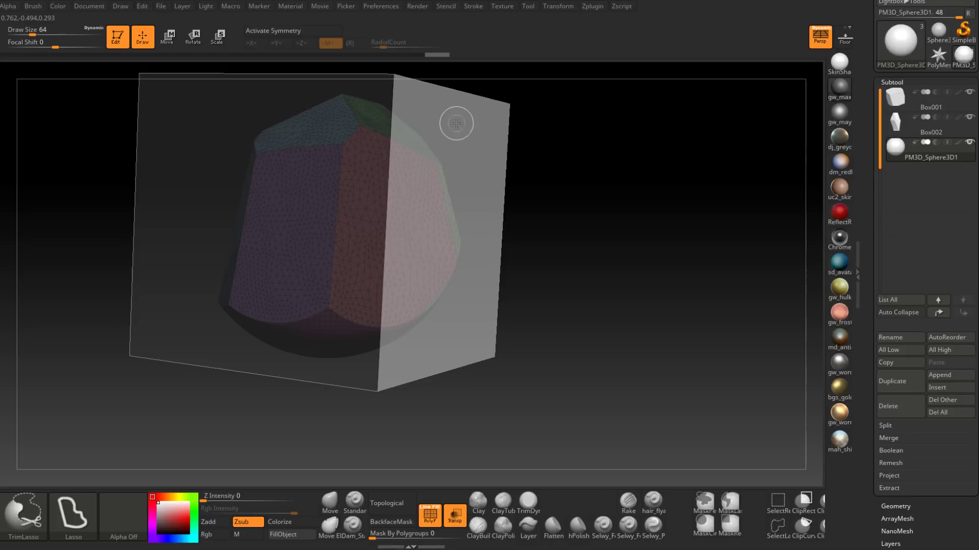
mouse_move(415, 183)
left_mouse_down("ctrl+shift")
mouse_move(338, 402)
mouse_move(573, 253)
mouse_move(578, 210)
left_mouse_up("ctrl+shift")
left_click_drag(530, 236, 506, 237)
key("ctrl+z")
Trim another flat facet off the sphere's remaining rounded side.
left_click_drag(620, 262, 644, 265)
key("ctrl+shift")
left_click_drag(464, 250, 632, 197, "ctrl+shift")
mouse_move(632, 230)
left_mouse_down()
mouse_move(541, 243)
mouse_move(640, 242)
mouse_move(643, 310)
mouse_move(576, 313)
mouse_move(565, 323)
left_mouse_up()
mouse_move(556, 244)
left_mouse_down("ctrl+shift")
mouse_move(520, 415)
mouse_move(688, 339)
left_mouse_up("ctrl+shift")
Slice diagonally across the sphere's lower edge through the green and blue facets and trim the neighbouring lower sides.
key("ctrl+shift")
mouse_move(362, 421)
left_mouse_down("ctrl+shift")
mouse_move(559, 300)
mouse_move(603, 304)
mouse_move(548, 238)
left_mouse_up("ctrl+shift")
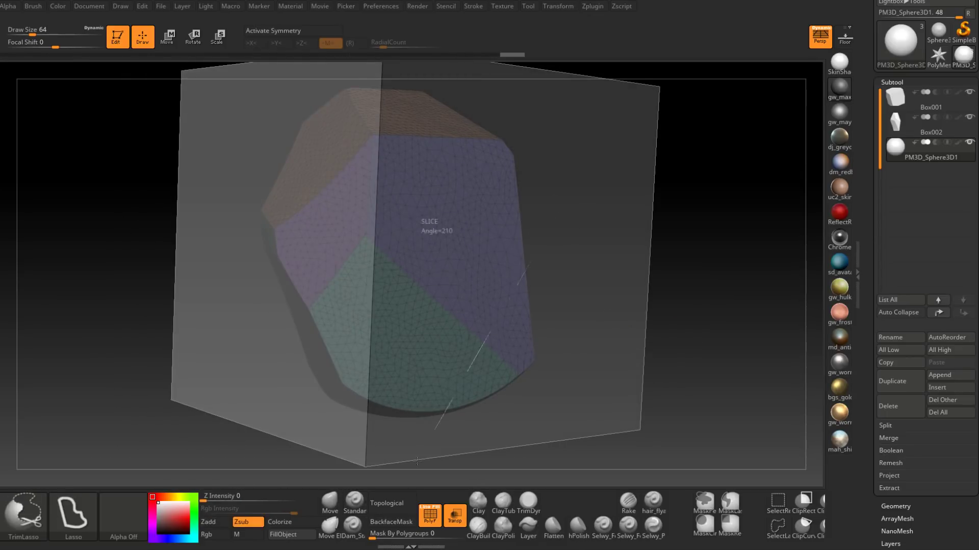
left_click_drag(417, 462, 551, 367, "ctrl+shift")
mouse_move(602, 332)
left_mouse_down()
mouse_move(592, 335)
mouse_move(643, 346)
left_mouse_up()
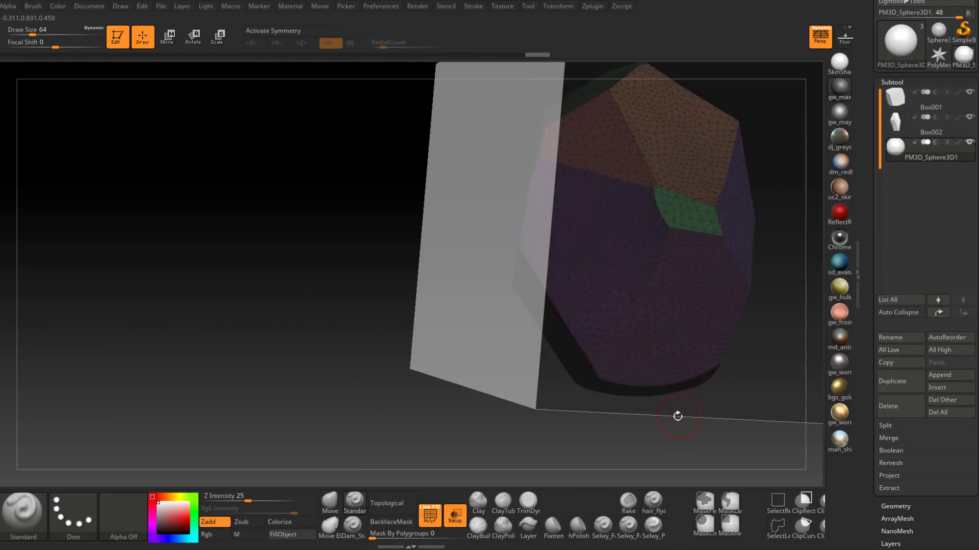
left_click_drag(677, 417, 481, 428)
left_click_drag(597, 271, 443, 443, "ctrl+shift")
left_click_drag(618, 400, 306, 447)
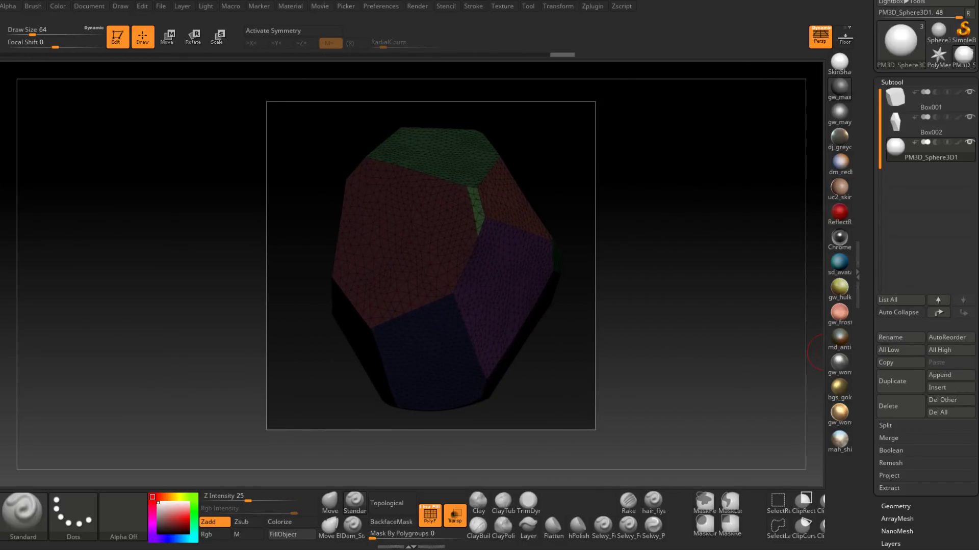
Trim the lower rounded end of the carved sphere into a flat facet and inspect it from other sides.
left_click_drag(586, 306, 629, 284)
mouse_move(566, 293)
left_mouse_down()
mouse_move(596, 298)
mouse_move(610, 286)
left_mouse_up()
key("ctrl+shift")
mouse_move(478, 378)
left_mouse_down("ctrl+shift")
mouse_move(352, 448)
mouse_move(681, 453)
left_mouse_up("ctrl+shift")
mouse_move(606, 395)
left_mouse_down()
mouse_move(620, 391)
mouse_move(557, 403)
mouse_move(572, 353)
left_mouse_up()
left_click_drag(572, 353, 749, 368, "alt")
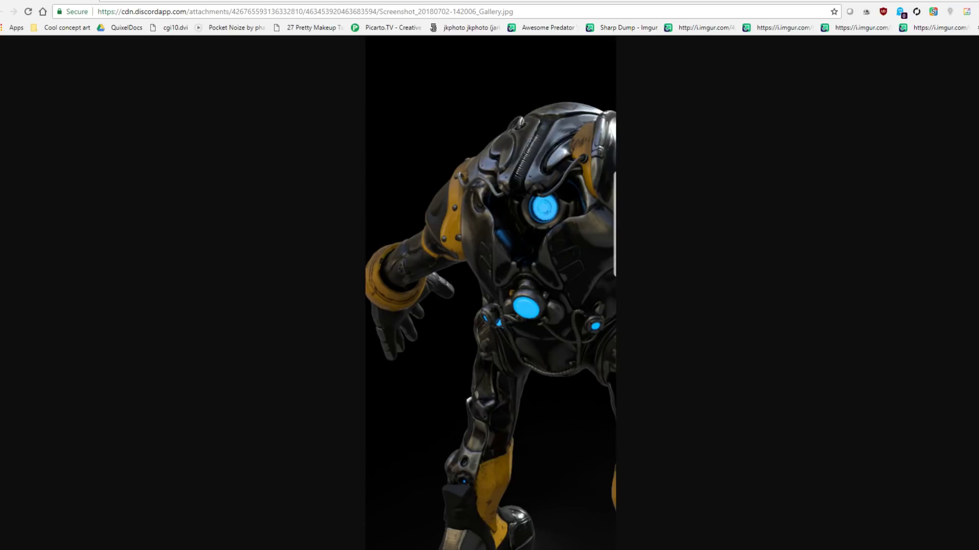
Return to ZBrush and compare the carved Box002 and PM3D_Sphere3D1 subtools by switching between them.
key("ctrl+Tab")
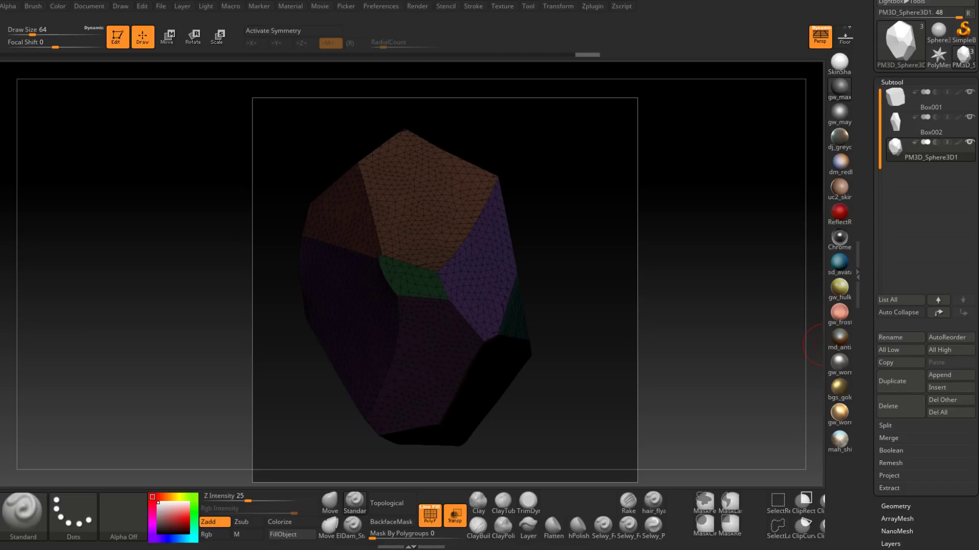
left_click_drag(824, 345, 621, 266)
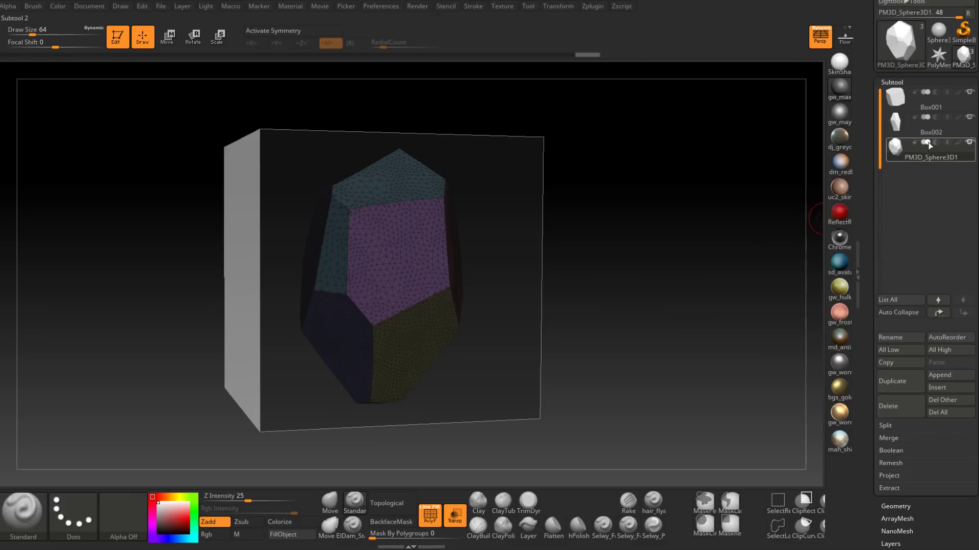
left_click(901, 129)
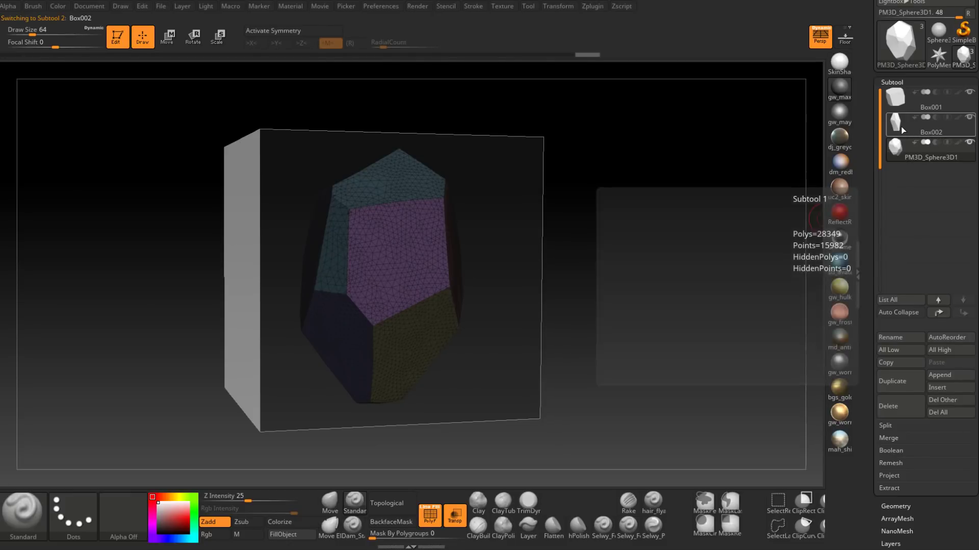
left_click(892, 154)
left_click(896, 134)
left_click(896, 146)
left_click(895, 126)
left_click(895, 150)
left_click(895, 121)
left_click(893, 151)
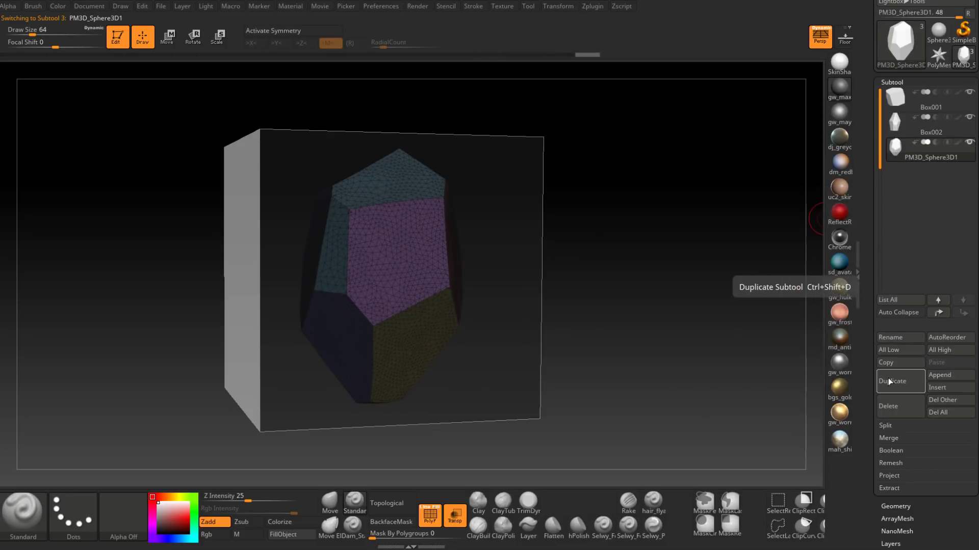
Append a Cylinder3D as a new subtool and make it active.
left_click(939, 374)
left_click(736, 315)
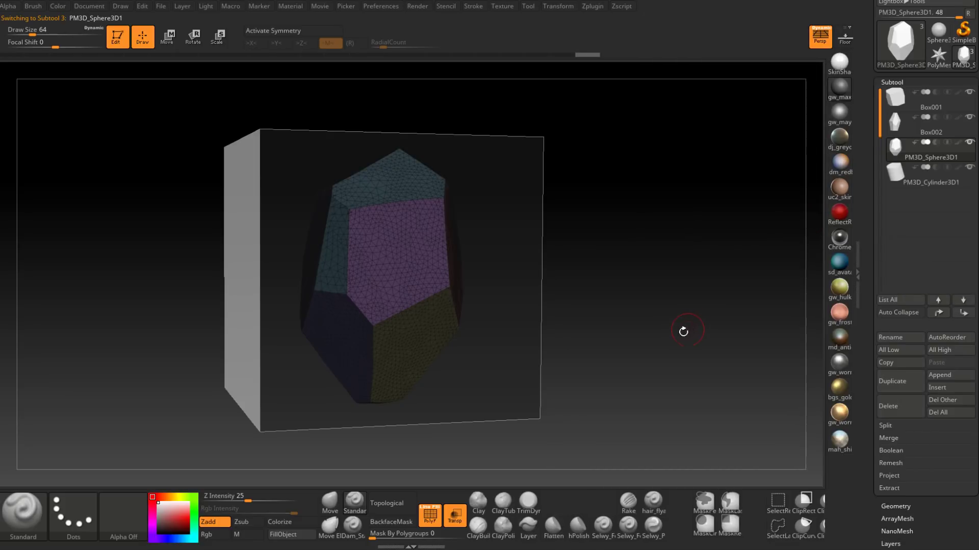
left_click(906, 182)
left_click_drag(645, 254, 674, 330)
right_click_drag(674, 330, 651, 278, "ctrl")
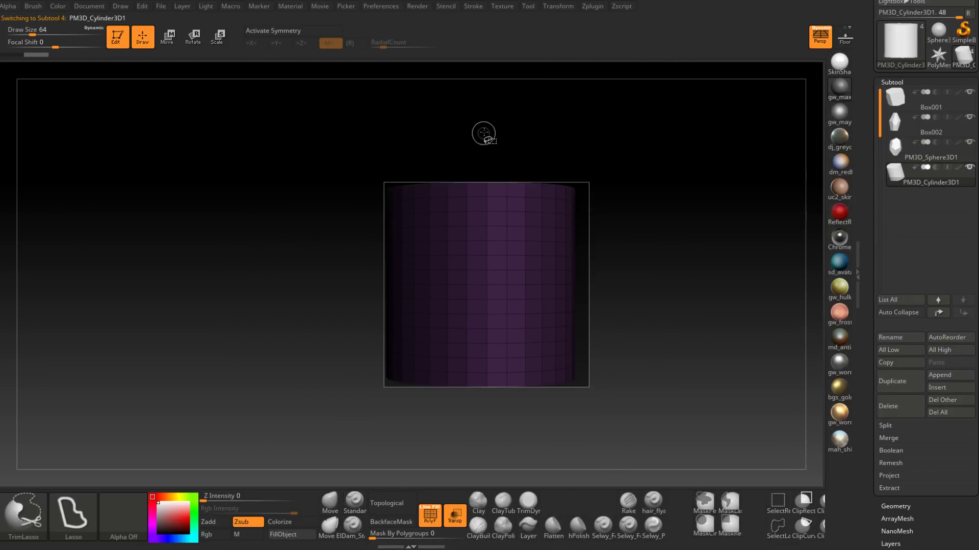
Trim the first angled facets off the cylinder's upper and lower sides with TrimLasso.
left_click_drag(540, 313, 660, 249, "ctrl+shift")
left_click_drag(633, 289, 664, 288)
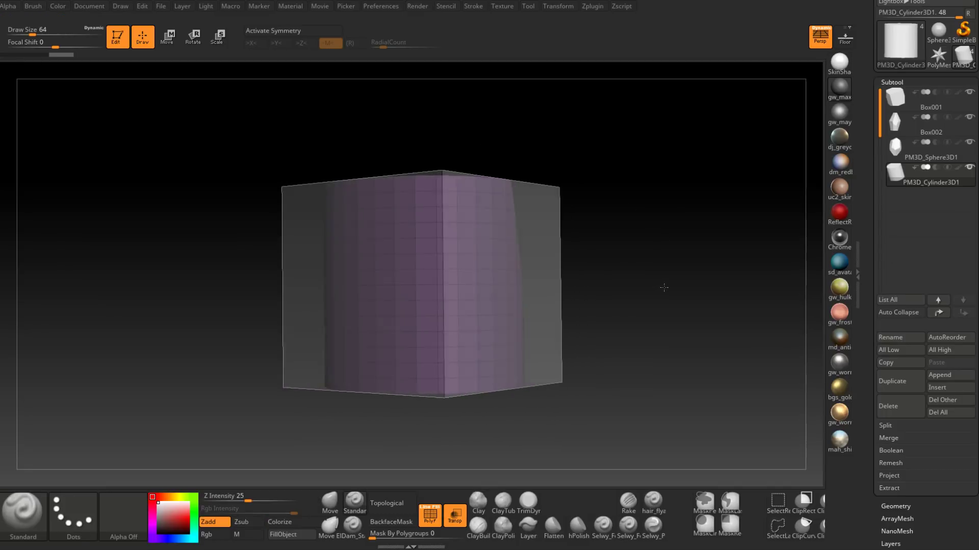
mouse_move(533, 440)
left_mouse_down("ctrl+shift")
mouse_move(630, 286)
mouse_move(623, 297)
left_mouse_up("ctrl+shift")
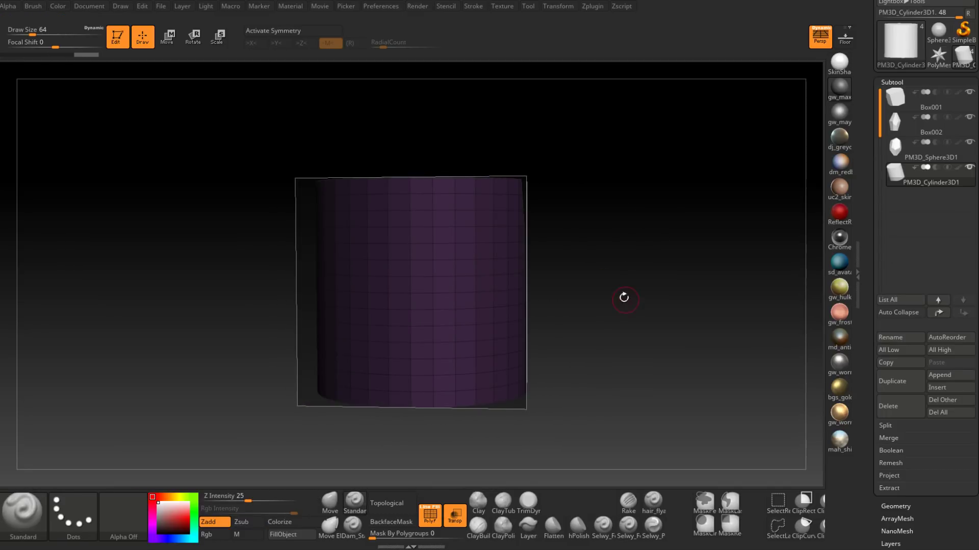
left_click_drag(559, 197, 527, 332, "ctrl+shift")
left_click_drag(487, 446, 483, 487, "ctrl+shift")
Trim the cylinder's upper edge diagonally from two rotated views.
mouse_move(441, 144)
left_mouse_down("ctrl+shift")
mouse_move(563, 363)
mouse_move(570, 305)
left_mouse_up("ctrl+shift")
mouse_move(574, 168)
left_mouse_down()
mouse_move(485, 170)
mouse_move(570, 175)
mouse_move(585, 194)
left_mouse_up()
left_click_drag(485, 160, 675, 62, "ctrl+shift")
left_click_drag(606, 206, 647, 212)
Trim the cylinder's lower corner and slice a near-vertical strip off the side beside the brown facet.
key("ctrl+shift")
mouse_move(538, 549)
left_mouse_down("ctrl+shift")
mouse_move(662, 433)
mouse_move(706, 433)
left_mouse_up("ctrl+shift")
mouse_move(626, 271)
left_mouse_down("ctrl+shift")
mouse_move(644, 441)
mouse_move(673, 418)
left_mouse_up("ctrl+shift")
mouse_move(688, 371)
left_mouse_down()
mouse_move(576, 362)
mouse_move(525, 227)
left_mouse_up()
key("ctrl+shift")
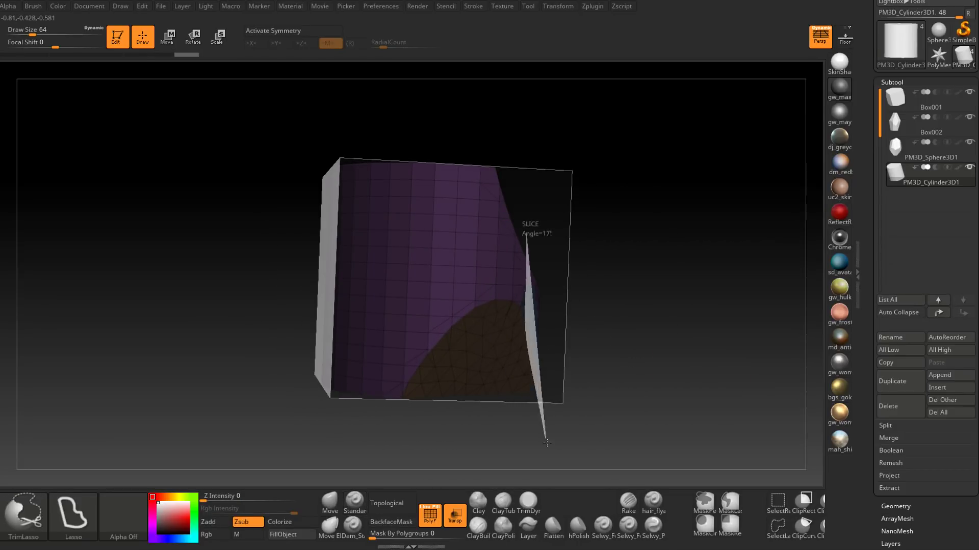
left_click_drag(547, 443, 547, 443, "ctrl+shift")
mouse_move(627, 290)
left_mouse_down()
mouse_move(369, 281)
mouse_move(245, 302)
left_mouse_up()
Cut the upper and lower outer corners off the cylinder's large teal facet.
key("ctrl+shift")
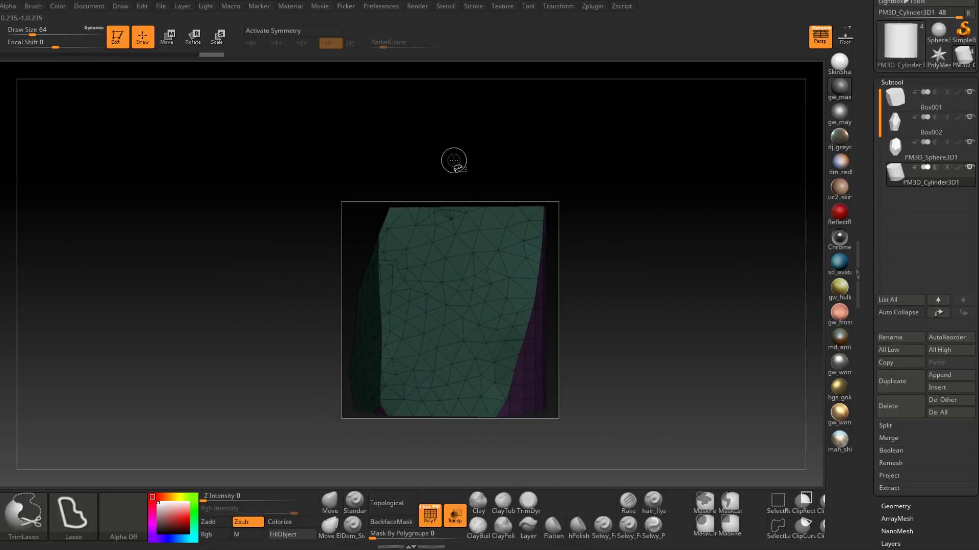
left_click_drag(463, 191, 555, 375, "ctrl+shift")
left_click_drag(526, 255, 469, 445, "ctrl+shift")
left_click_drag(741, 328, 617, 318)
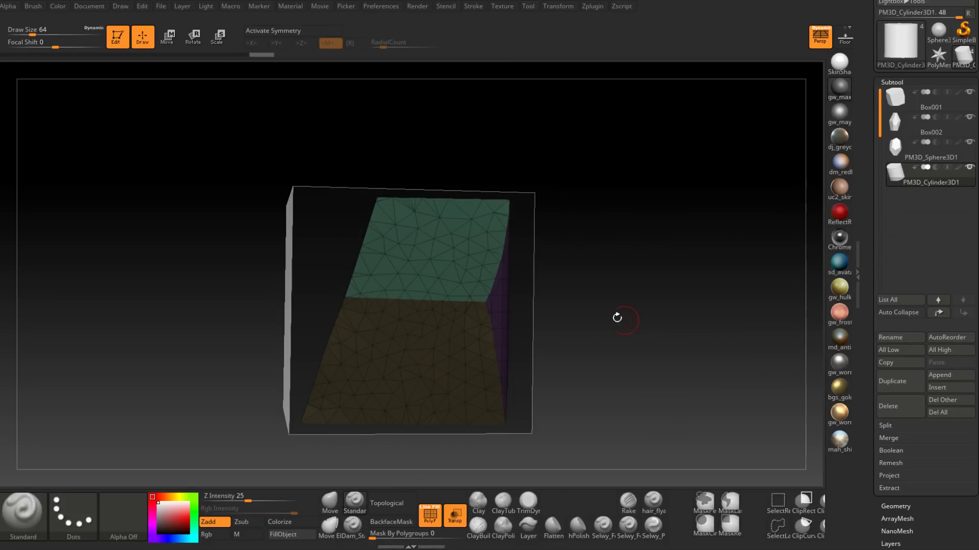
Trim the upper and lower corners of the cylinder's side next to the teal and brown facets.
left_click_drag(602, 275, 614, 264)
left_click_drag(454, 149, 597, 357, "ctrl+shift")
mouse_move(609, 185)
left_mouse_down()
mouse_move(679, 198)
mouse_move(623, 291)
mouse_move(594, 313)
left_mouse_up()
key("ctrl+shift")
left_click_drag(440, 351, 410, 444, "ctrl+shift")
mouse_move(610, 311)
left_mouse_down()
mouse_move(579, 336)
mouse_move(610, 341)
mouse_move(555, 350)
mouse_move(655, 353)
left_mouse_up()
Bevel the outer edge beside the cylinder's teal and olive facets with further TrimLasso cuts.
key("ctrl+shift")
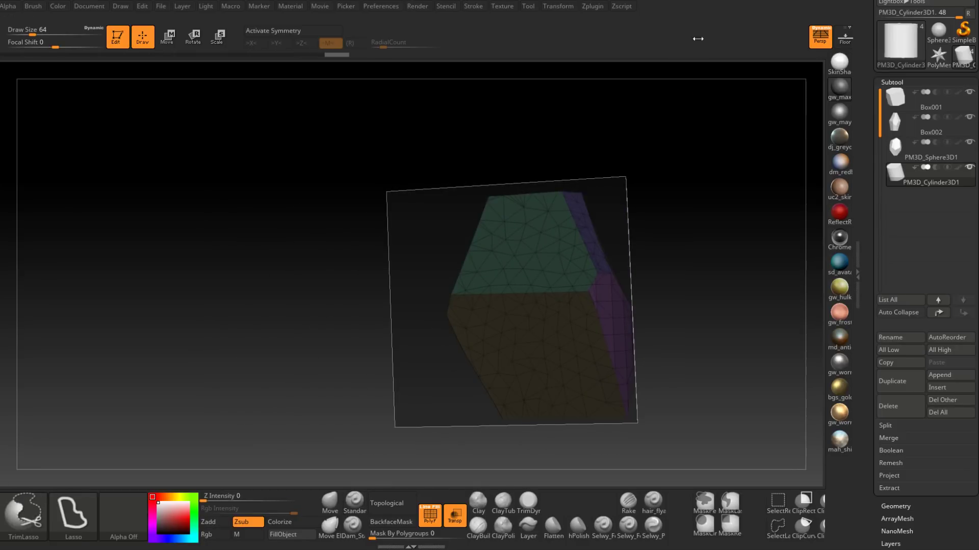
mouse_move(693, 219)
left_mouse_down()
mouse_move(713, 225)
mouse_move(779, 395)
left_mouse_up()
key("ctrl+shift")
mouse_move(754, 360)
left_mouse_down()
mouse_move(650, 364)
mouse_move(748, 363)
left_mouse_up()
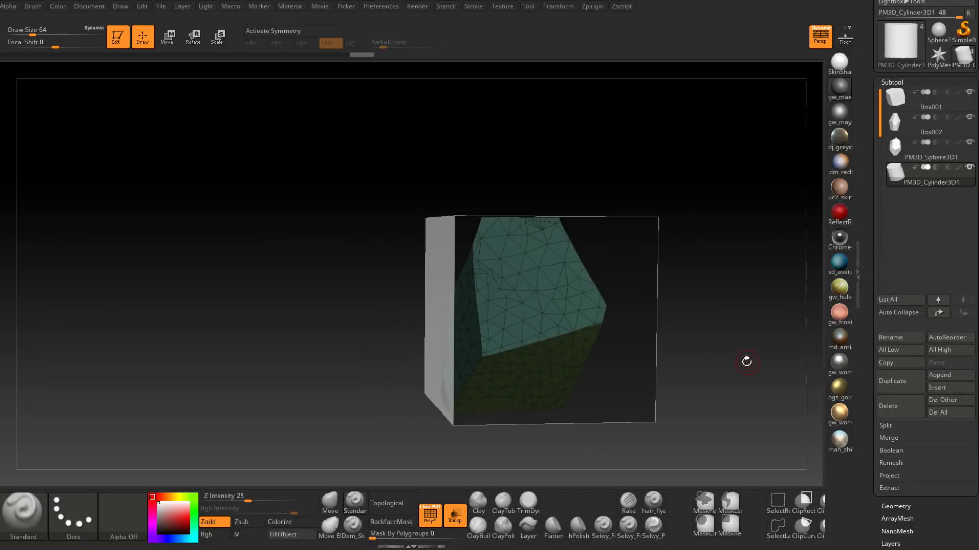
left_click_drag(588, 214, 713, 317, "ctrl+shift")
key("ctrl+shift")
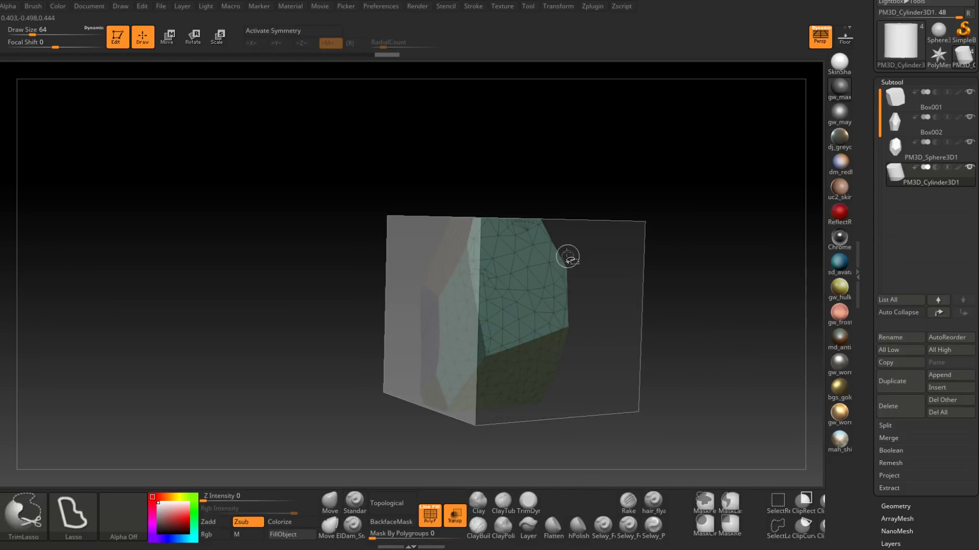
left_click_drag(567, 257, 634, 234)
mouse_move(590, 272)
left_mouse_down()
mouse_move(625, 294)
mouse_move(700, 301)
left_mouse_up()
key("ctrl")
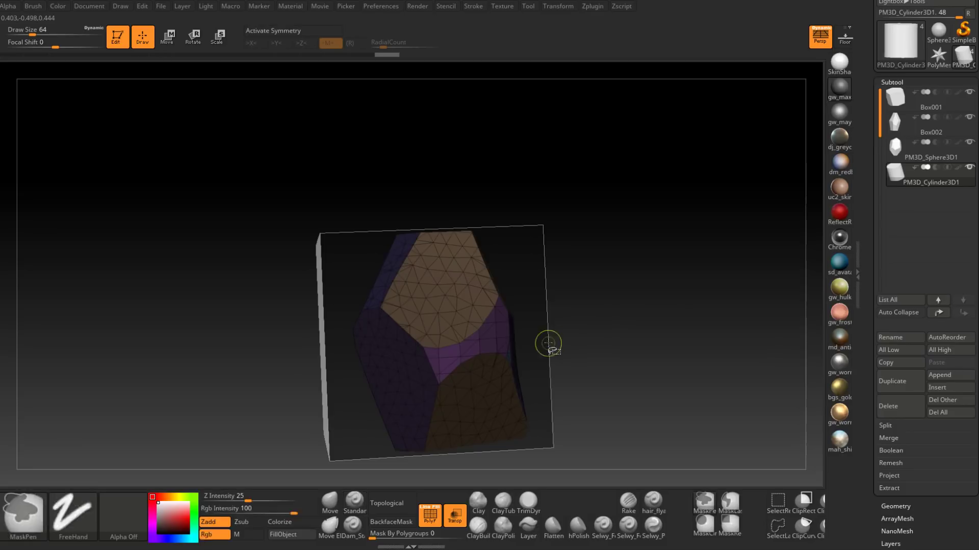
Cut a steep strip off the side of the cylinder rock beside its brown and purple facets.
mouse_move(640, 398)
left_mouse_down()
mouse_move(623, 383)
mouse_move(641, 382)
left_mouse_up()
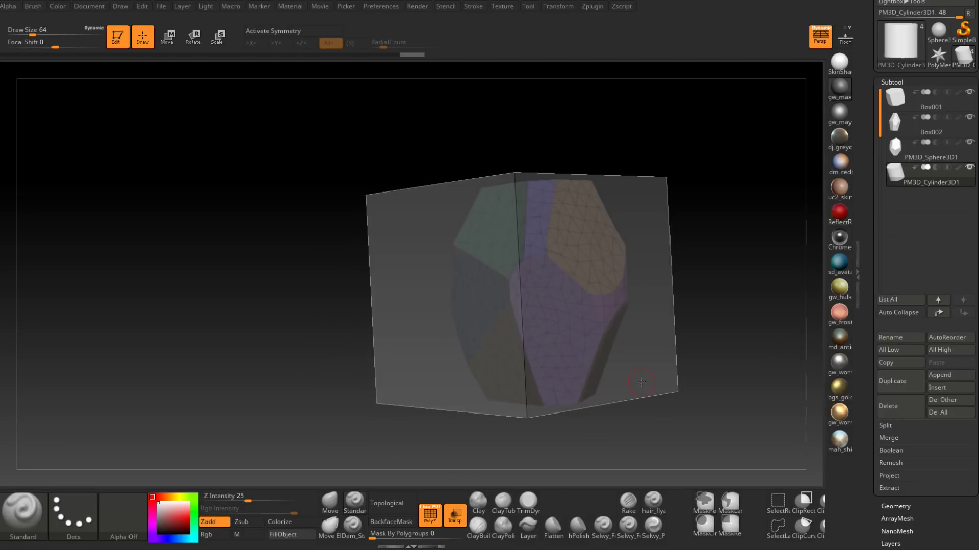
mouse_move(618, 199)
left_mouse_down("ctrl+shift")
mouse_move(648, 484)
mouse_move(658, 476)
left_mouse_up("ctrl+shift")
mouse_move(716, 342)
left_mouse_down("alt")
mouse_move(720, 374)
mouse_move(601, 306)
left_mouse_up("alt")
mouse_move(516, 195)
left_mouse_down("ctrl+shift")
mouse_move(657, 192)
mouse_move(611, 229)
mouse_move(560, 220)
mouse_move(537, 201)
mouse_move(319, 192)
mouse_move(556, 215)
left_mouse_up("ctrl+shift")
left_click_drag(639, 206, 687, 203)
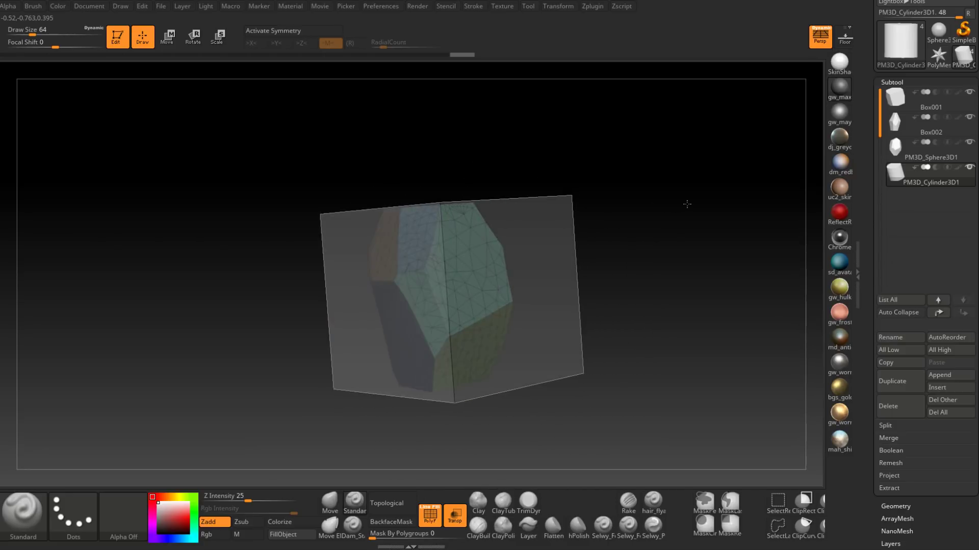
Trim the upper corners beside the cylinder rock's teal facets with TrimLasso.
key("ctrl+shift")
left_click_drag(435, 193, 614, 87, "ctrl+shift")
left_click_drag(564, 186, 650, 181)
mouse_move(545, 255)
left_mouse_down()
mouse_move(604, 248)
mouse_move(525, 194)
mouse_move(537, 184)
left_mouse_up()
key("ctrl+shift")
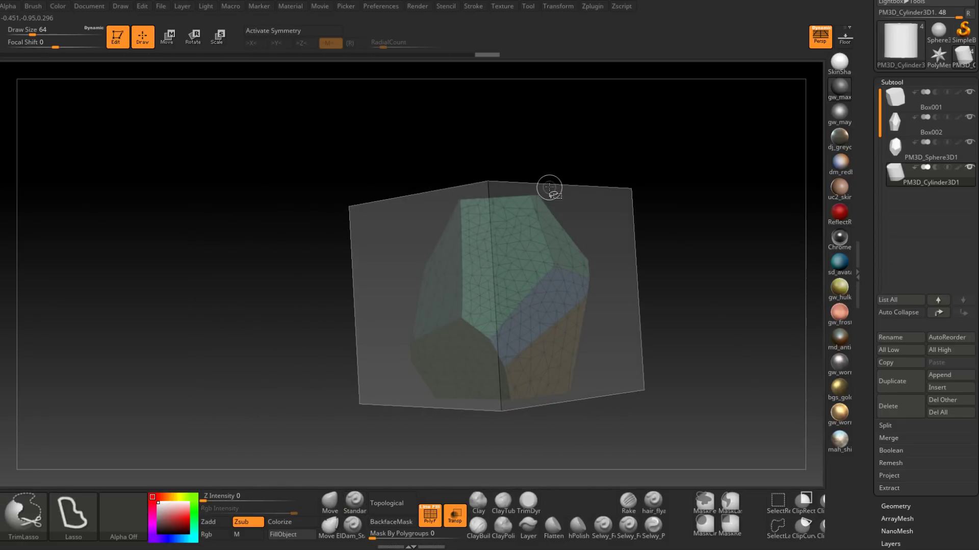
Trim the outer edge beside the cylinder's light blue facet and shave the outer corner beside its olive facet.
mouse_move(725, 215)
left_mouse_down()
mouse_move(684, 247)
mouse_move(710, 252)
mouse_move(656, 253)
mouse_move(756, 256)
mouse_move(490, 316)
mouse_move(655, 320)
left_mouse_up()
key("ctrl+shift")
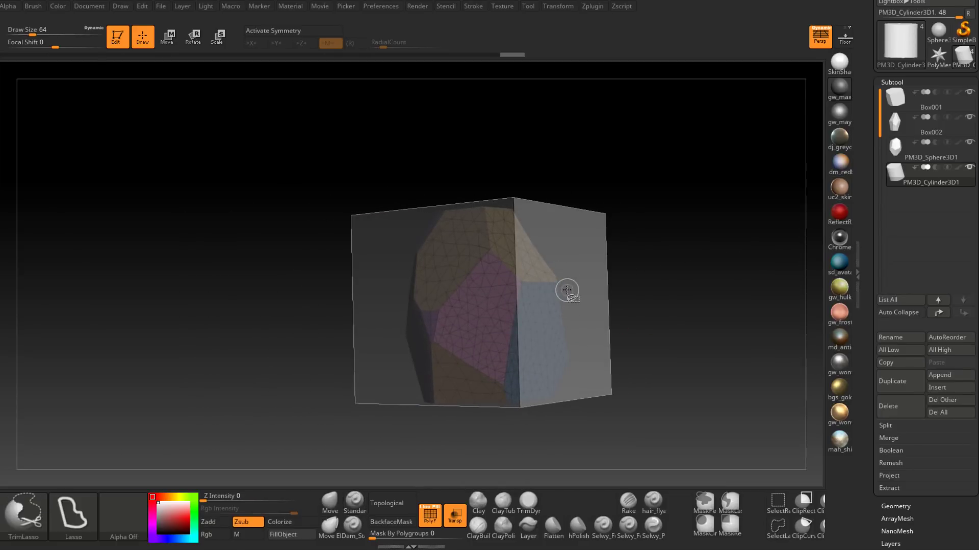
left_click_drag(554, 481, 554, 481, "ctrl+shift")
left_click_drag(660, 360, 693, 360)
mouse_move(654, 291)
left_mouse_down()
mouse_move(742, 293)
mouse_move(644, 294)
left_mouse_up()
key("ctrl+shift")
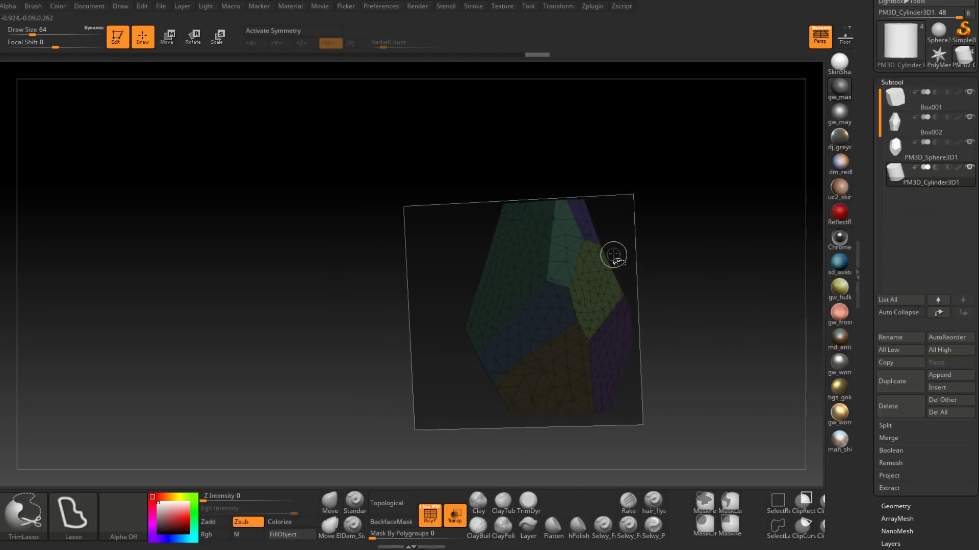
left_click_drag(611, 238, 694, 405, "ctrl+shift")
Compare the carved shapes of the Box002, PM3D_Sphere3D1 and PM3D_Cylinder3D1 subtools by activating them in turn.
left_click(895, 122)
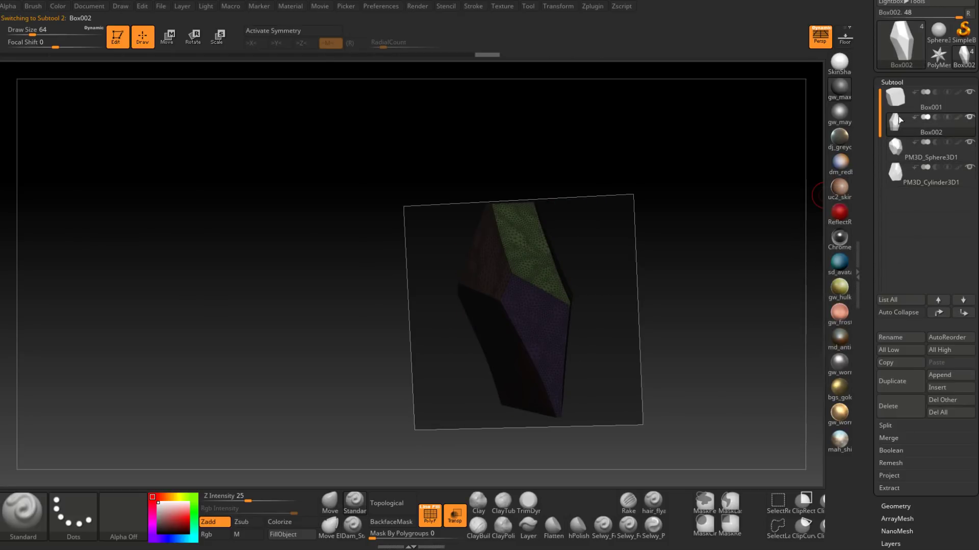
left_click(898, 151)
left_click(898, 175)
left_click(901, 157)
left_click(897, 133)
left_click(894, 145)
left_click(898, 173)
left_click(903, 149)
left_click(899, 130)
left_click(897, 154)
left_click(897, 168)
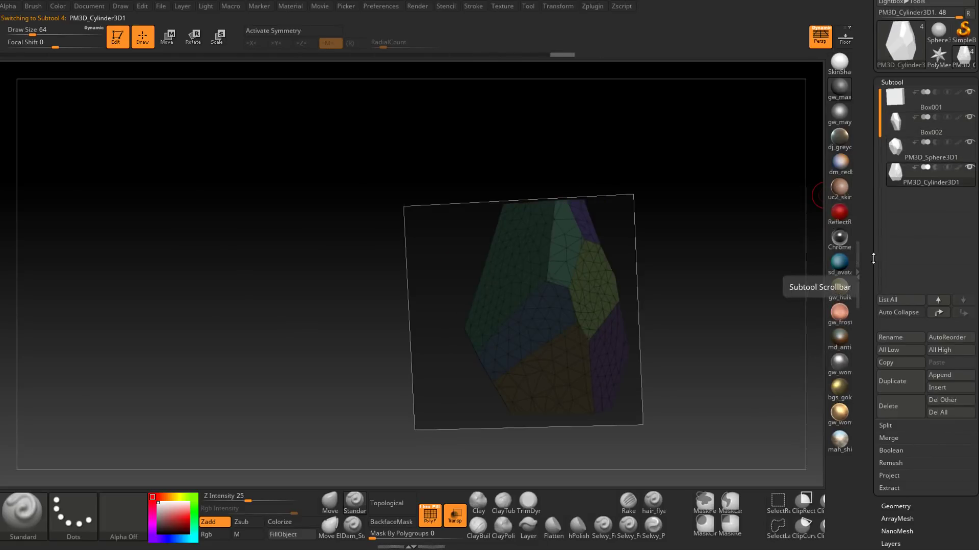
DynaMesh the cylinder rock at a resolution of 456 with polishing off.
left_click_drag(712, 289, 635, 284, "alt")
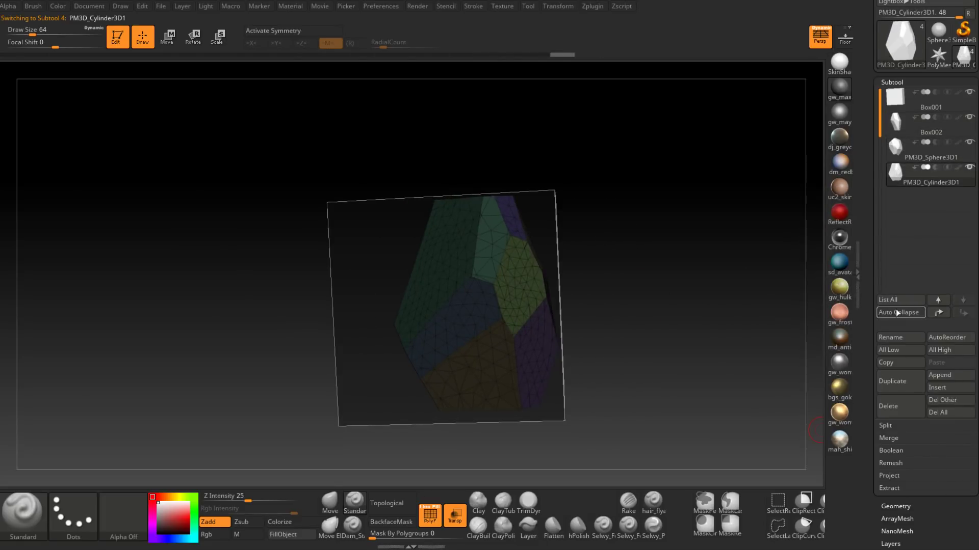
left_click(888, 507)
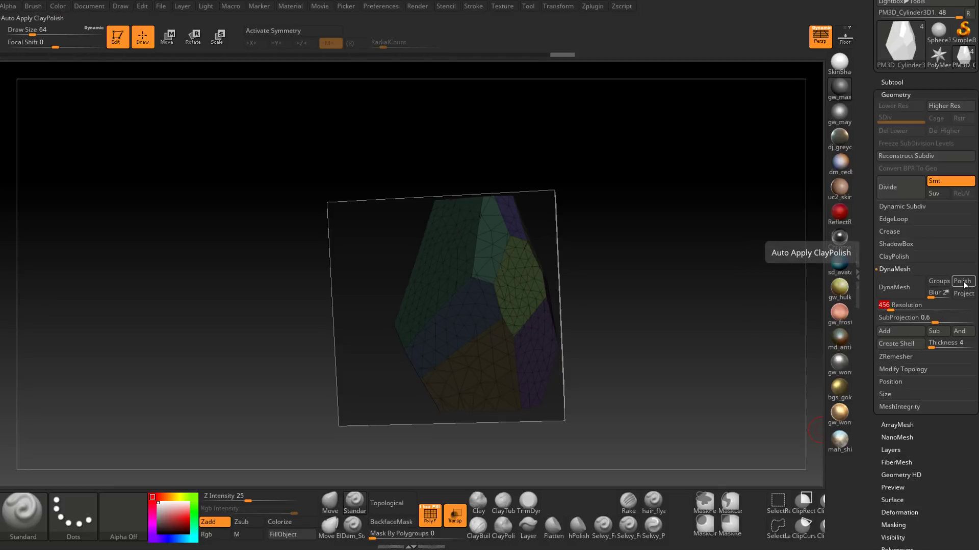
left_click(912, 293)
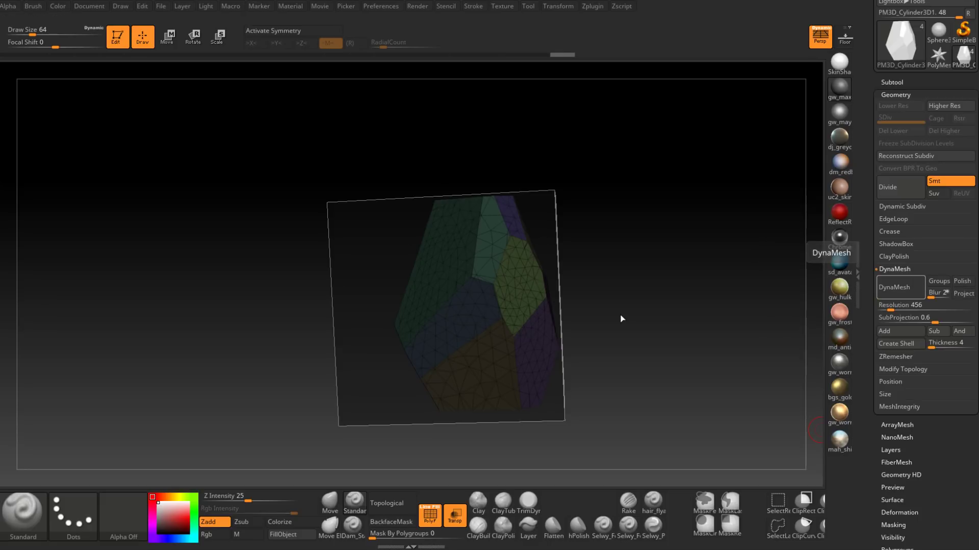
mouse_move(633, 308)
right_mouse_down()
mouse_move(620, 278)
mouse_move(651, 280)
mouse_move(637, 291)
right_mouse_up()
Activate the PM3D_Sphere3D1 subtool and DynaMesh it at a resolution of 712.
left_click(892, 82)
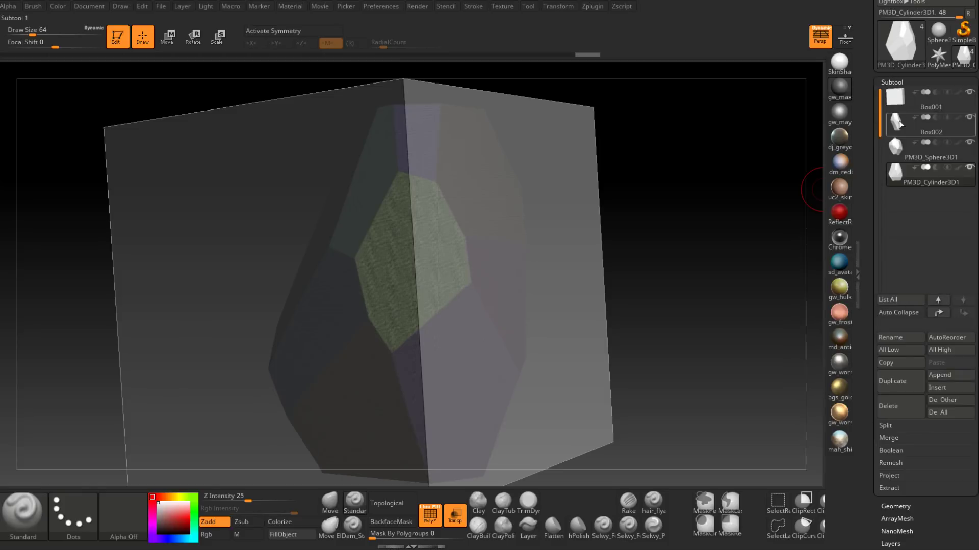
left_click(917, 150)
left_click(895, 506)
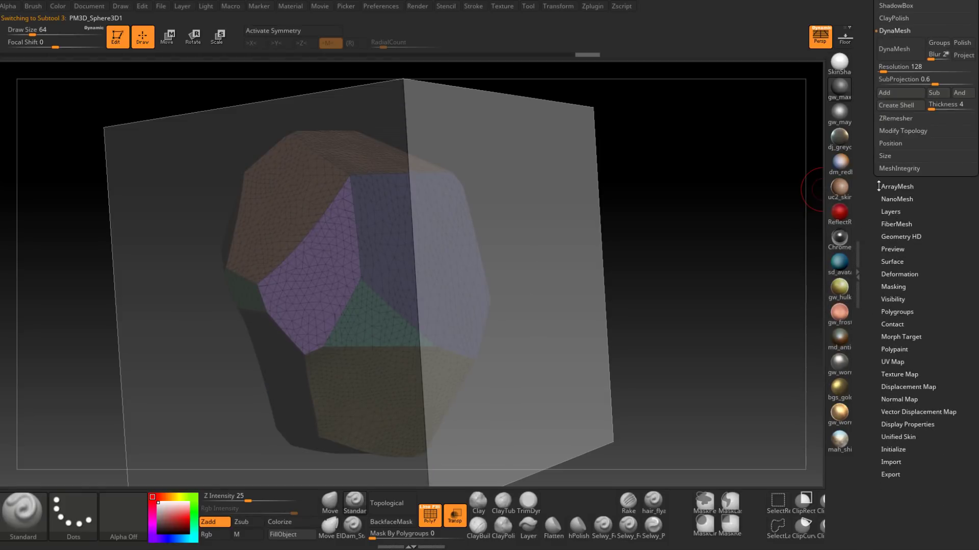
left_click(878, 187)
left_click_drag(890, 145, 912, 145)
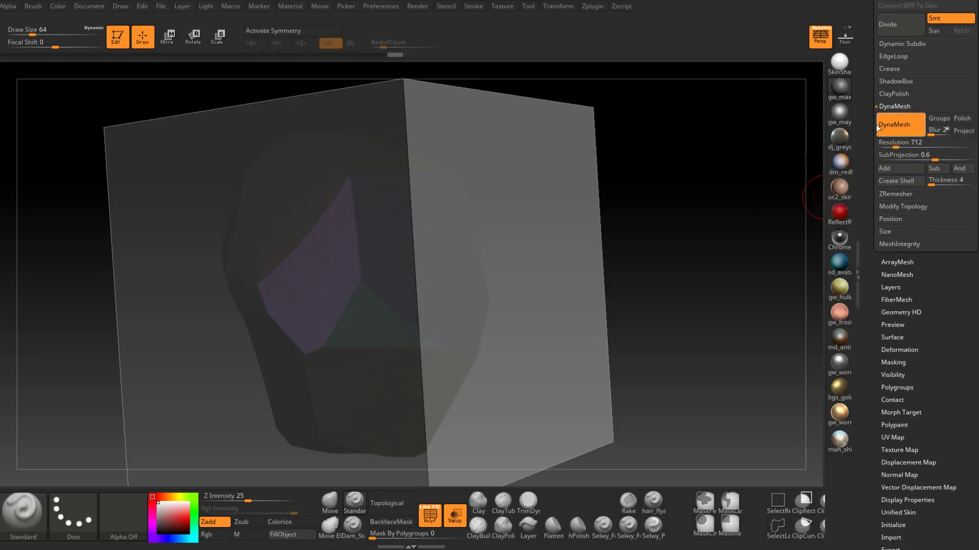
Activate the Box002 subtool and DynaMesh it again at a resolution of 384.
left_click_drag(875, 123, 878, 220)
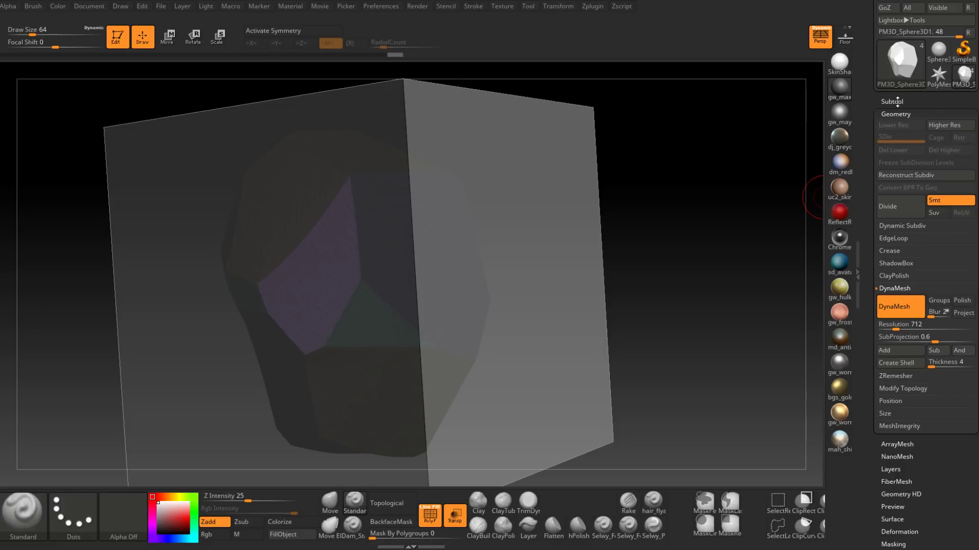
left_click(893, 101)
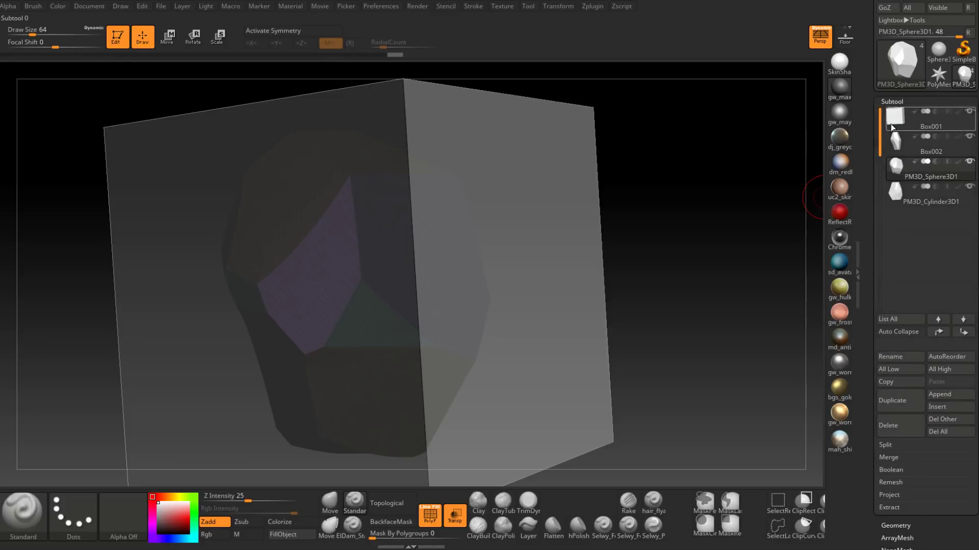
left_click(897, 148)
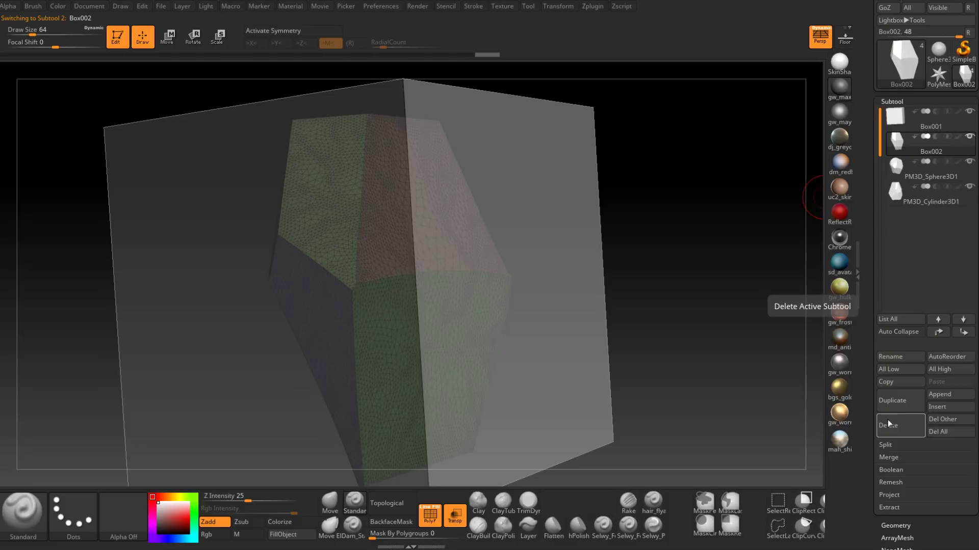
left_click_drag(871, 461, 872, 405)
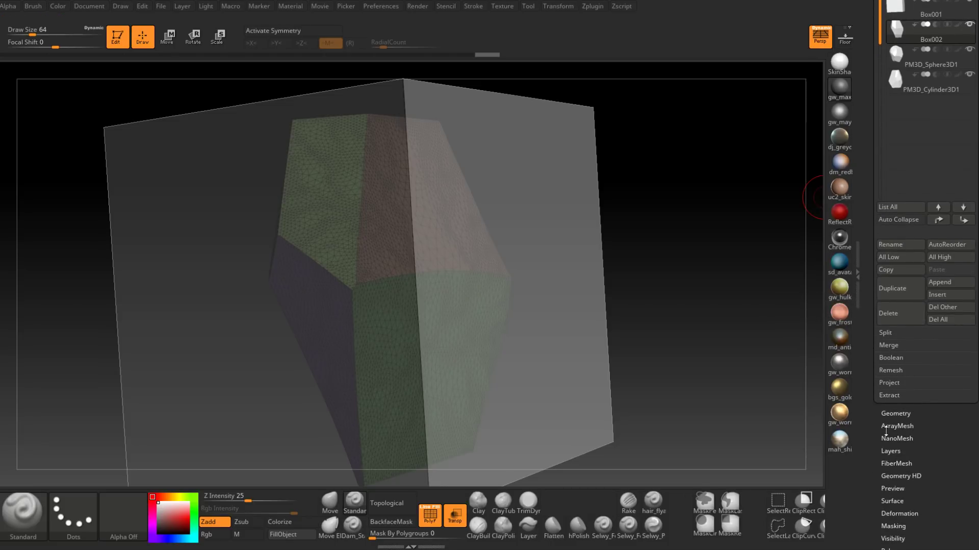
left_click(898, 413)
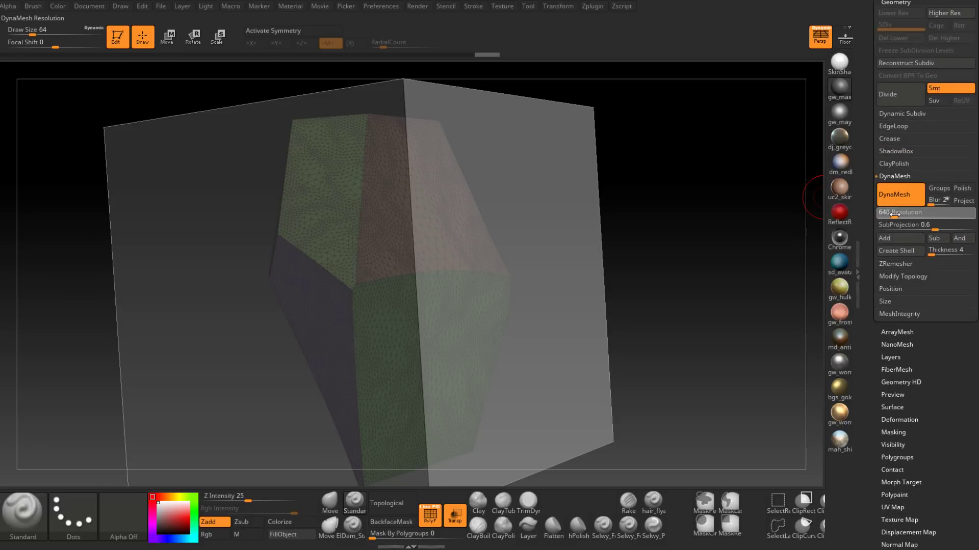
left_click_drag(890, 215, 888, 216)
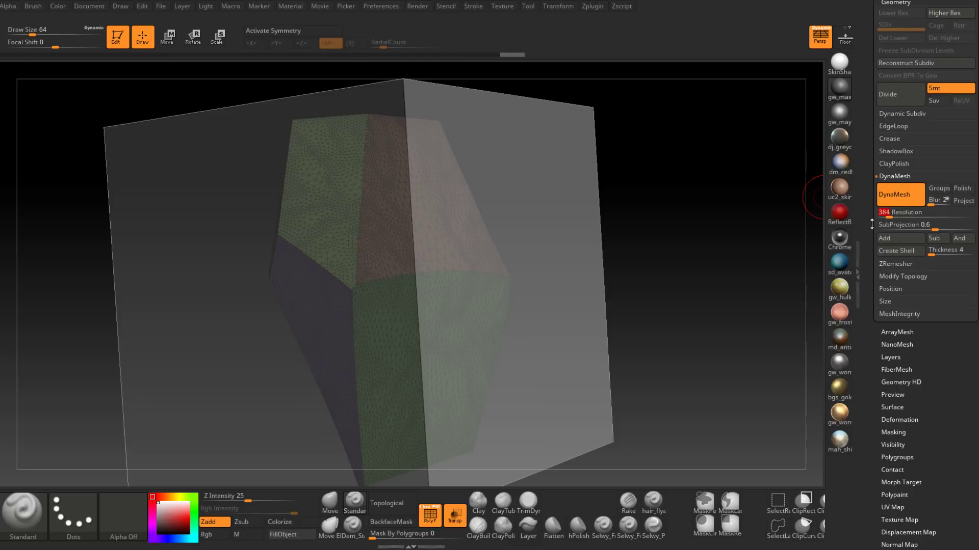
left_click(893, 200)
left_click(894, 200)
left_click_drag(695, 220, 722, 231)
right_click_drag(723, 231, 656, 266, "shift")
left_click_drag(656, 266, 677, 271, "alt")
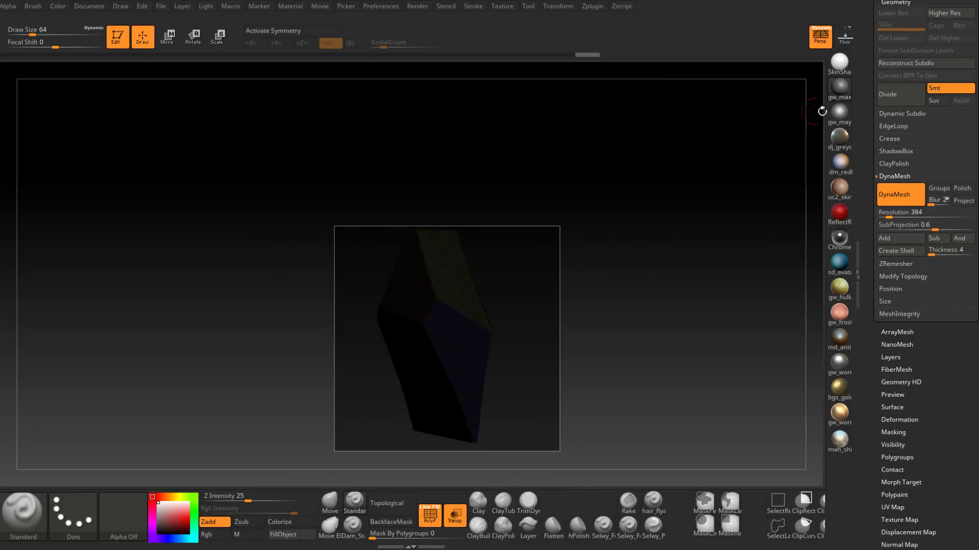
Export all visible subtools as a binary FBX file named Aether into the scenes\Game\Aether folder.
left_click(588, 7)
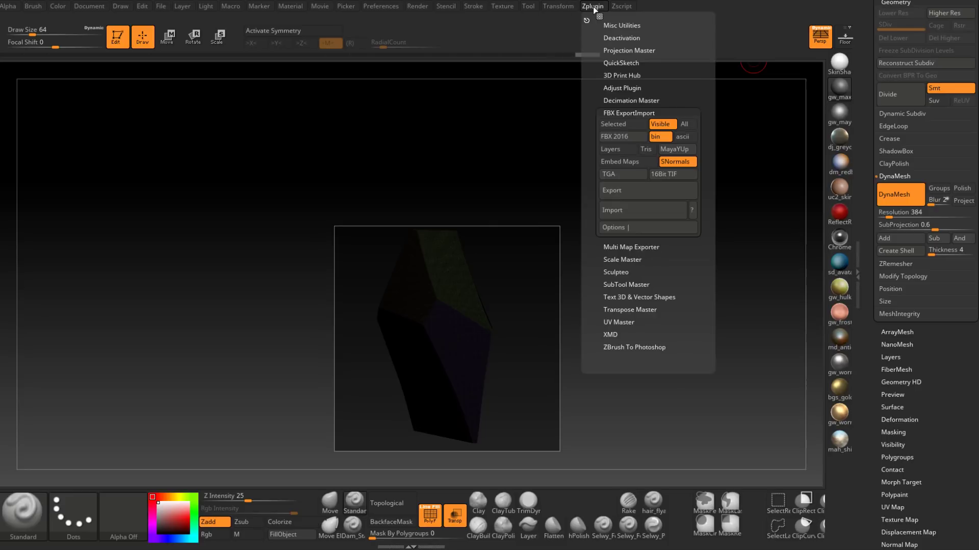
left_click(646, 199)
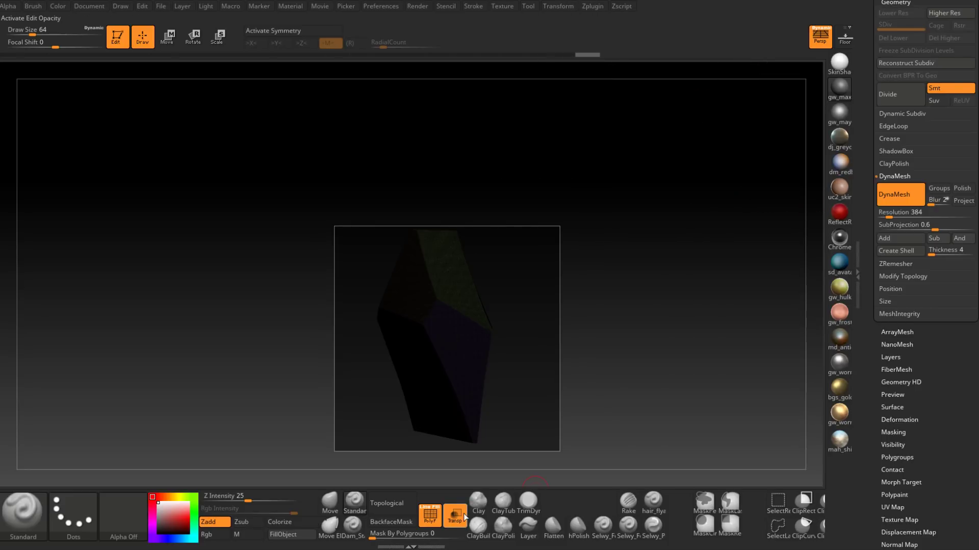
left_click(593, 9)
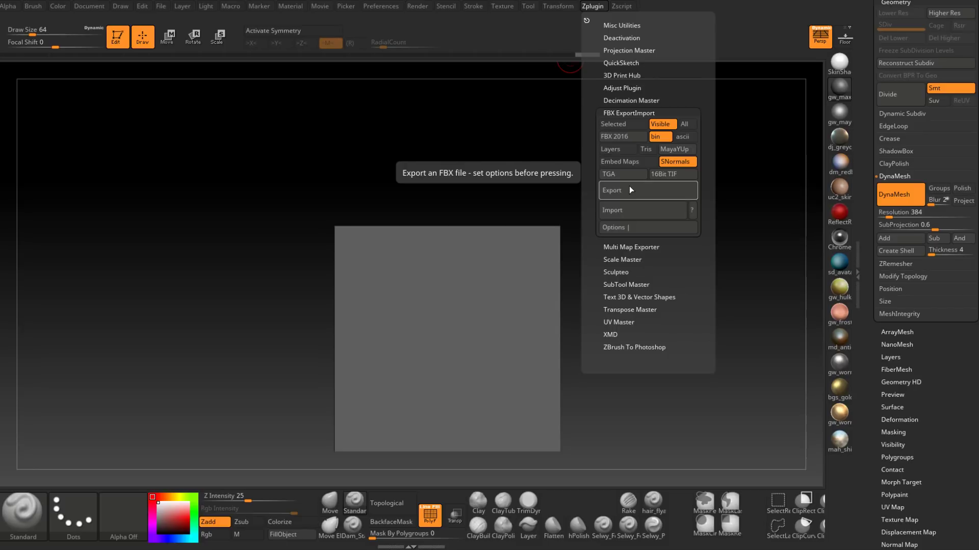
left_click(631, 189)
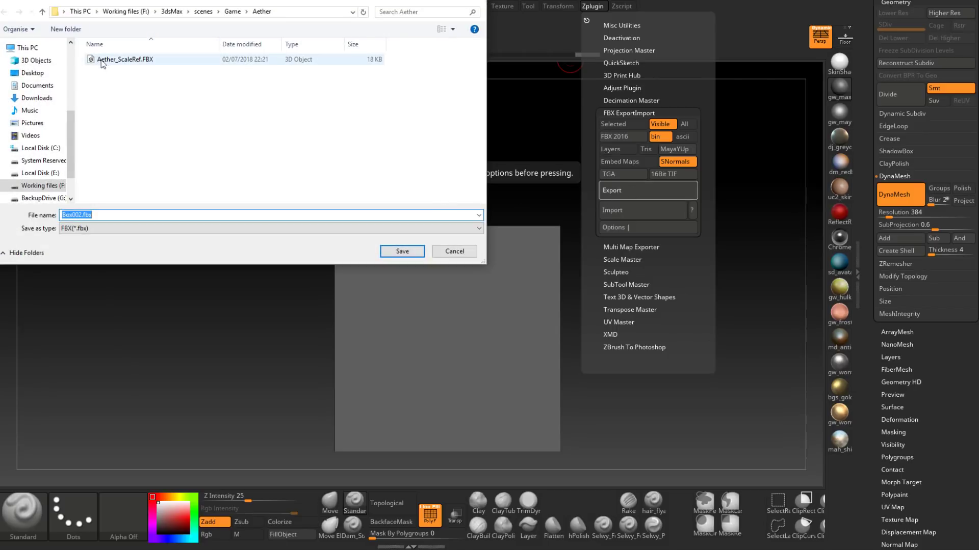
type("Aether")
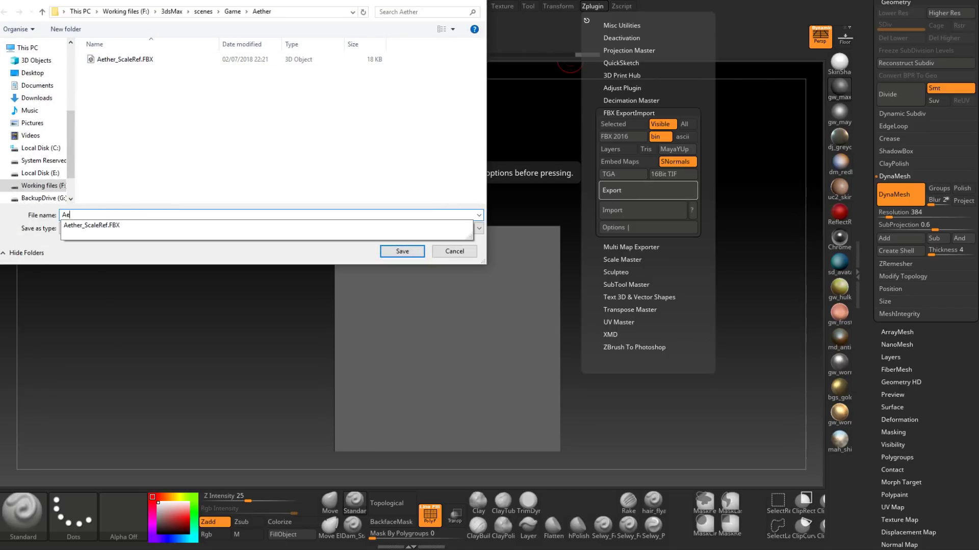
key("Return")
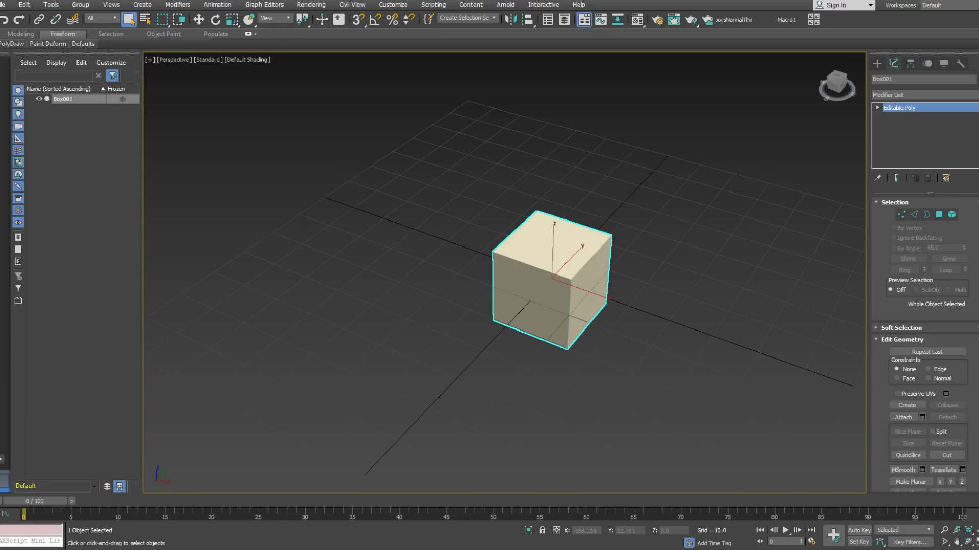
Switch to 3ds Max, clear the scene and import the exported rock FBX from the Game\Aether folder.
left_click_drag(430, 164, 666, 384)
key("Delete")
left_click(5, 4)
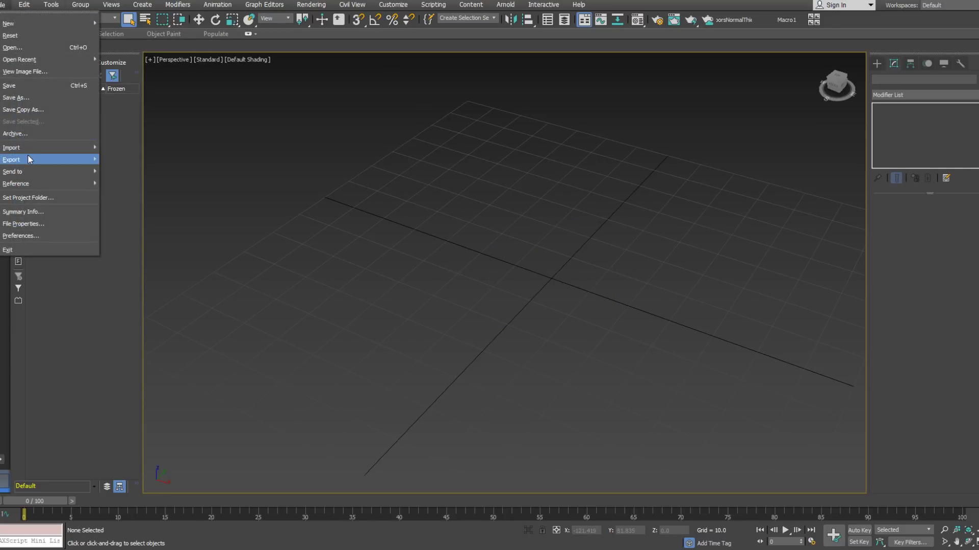
mouse_move(31, 148)
left_click(138, 160)
left_click(150, 26)
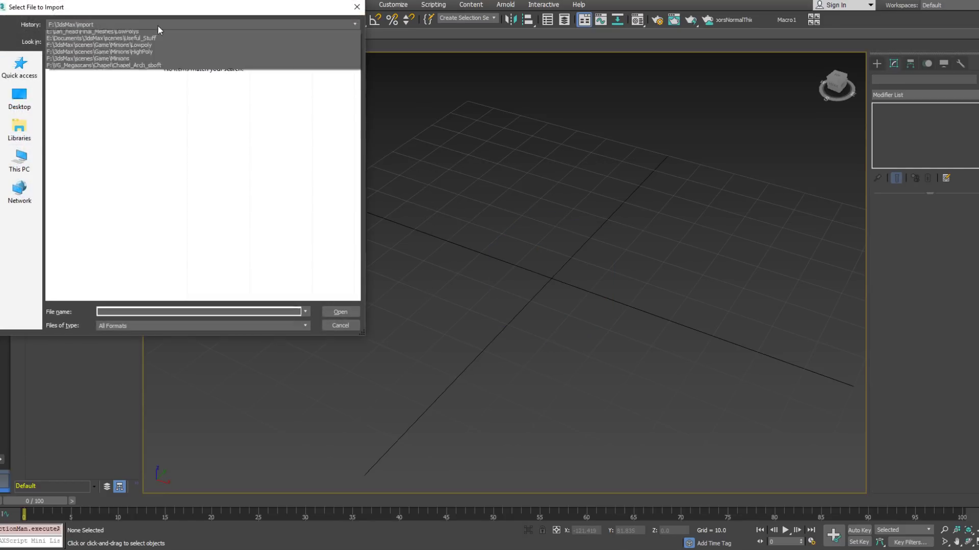
left_click(172, 41)
left_click(206, 42)
left_click(206, 42)
left_click(207, 42)
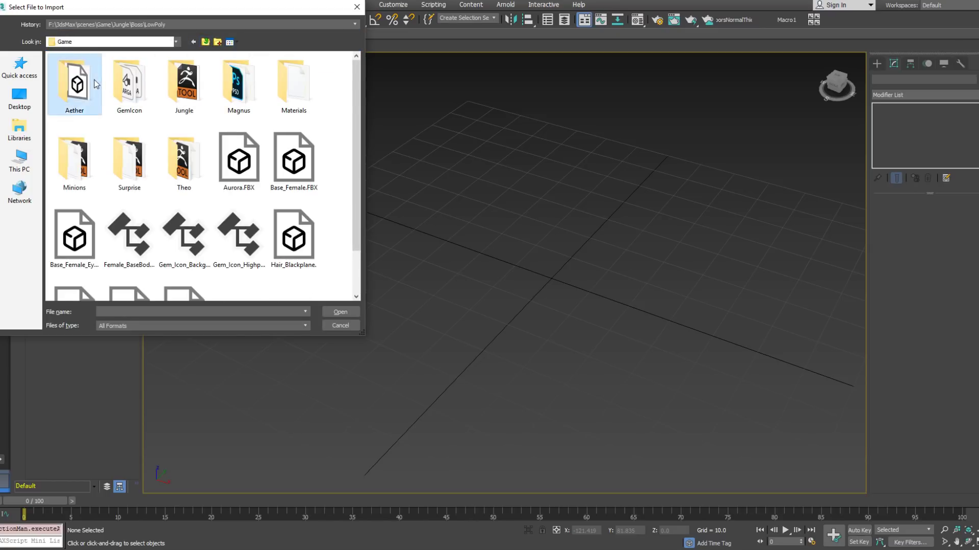
double_click(84, 76)
double_click(96, 70)
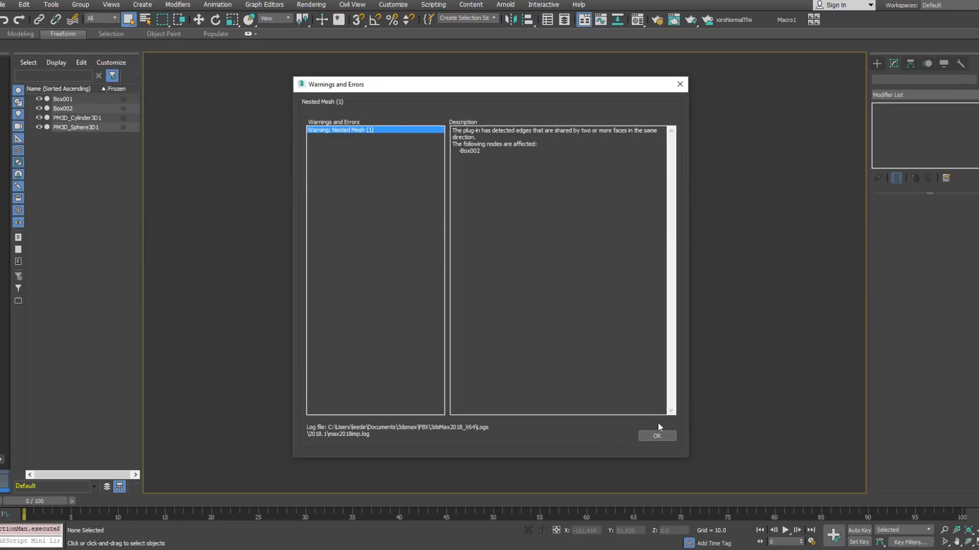
left_click(658, 436)
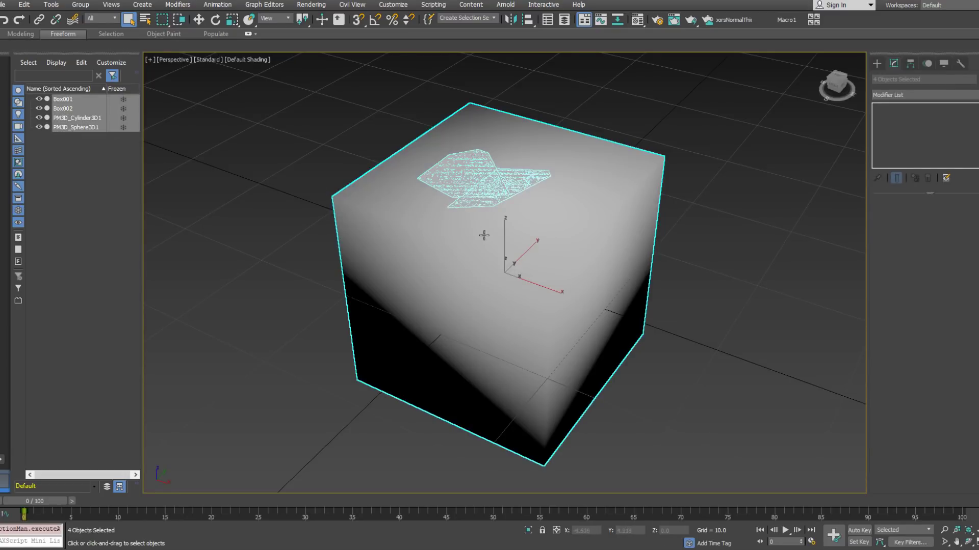
Delete the large Box001 cube that encloses the imported rocks.
left_click(289, 214)
left_click(339, 203)
key("Delete")
middle_click_drag(565, 200, 505, 207, "alt")
Hide Box002 and PM3D_Cylinder3D1 so that only the sphere rock is shown.
left_click(38, 99)
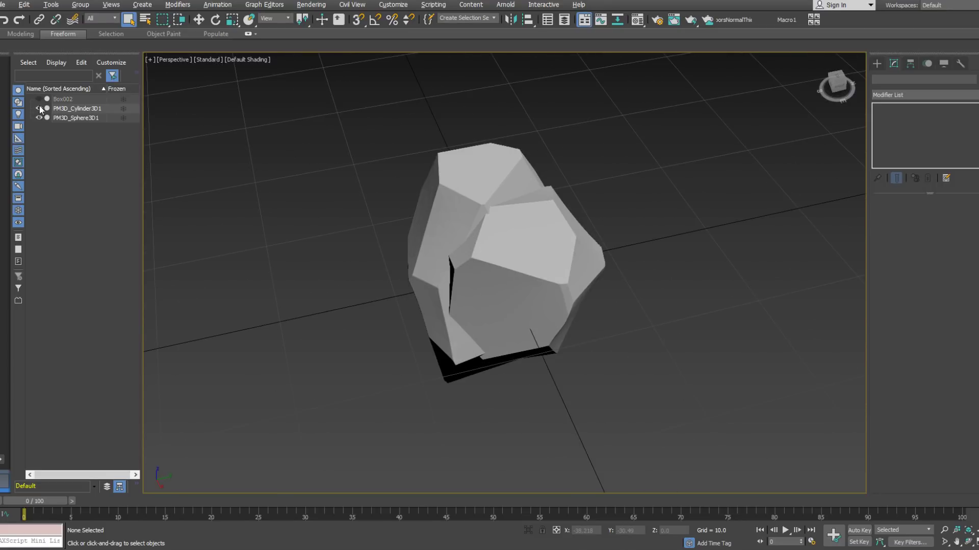
left_click(38, 108)
middle_click_drag(415, 226, 465, 238, "alt")
scroll(473, 250, "up", 5)
Create a new PolyDraw object and set it to draw on the surface of the PM3D_Sphere3D1 rock.
left_click(63, 34)
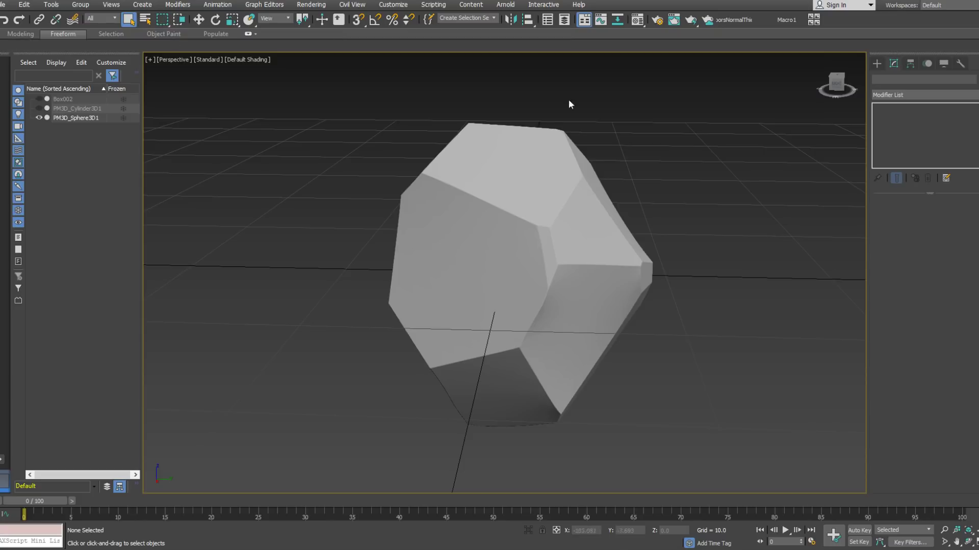
left_click(563, 229)
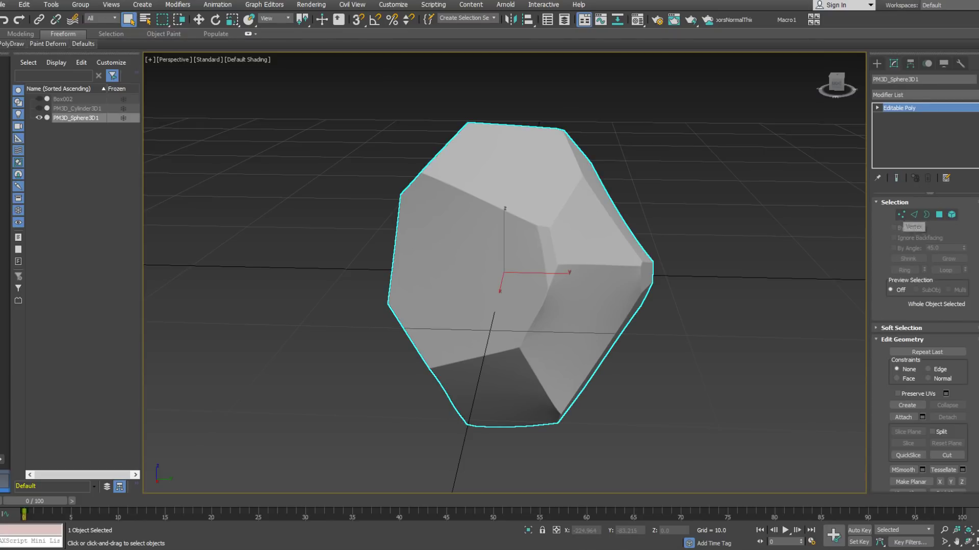
mouse_move(8, 46)
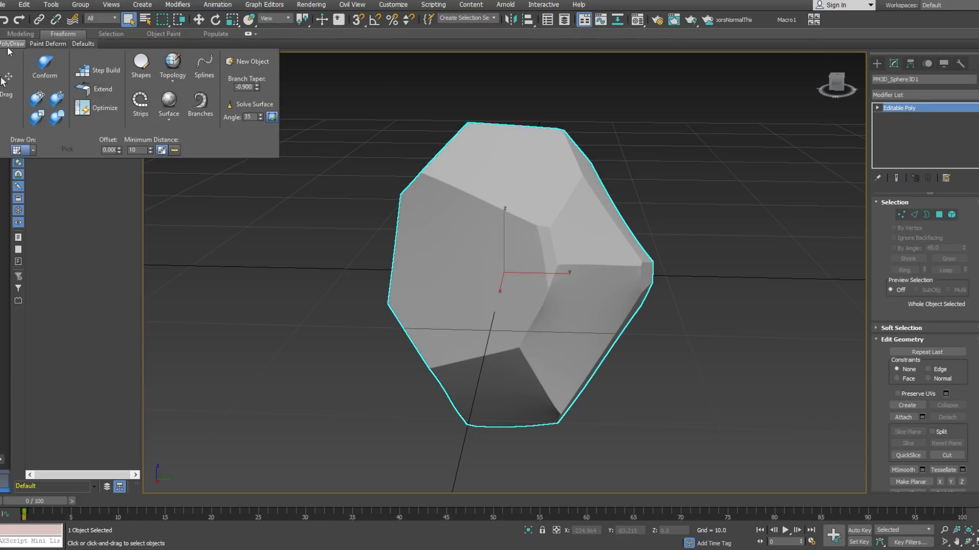
left_click(250, 62)
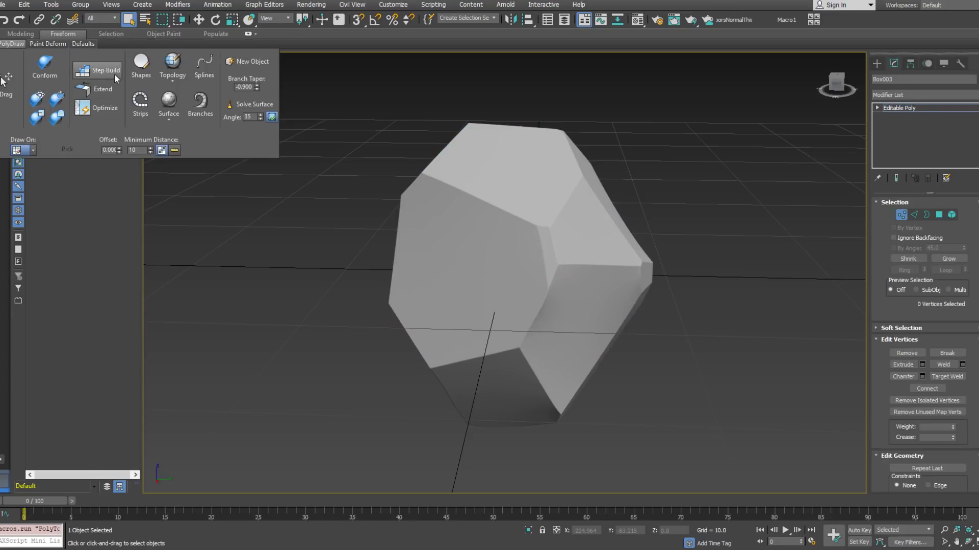
left_click(32, 150)
left_click(20, 172)
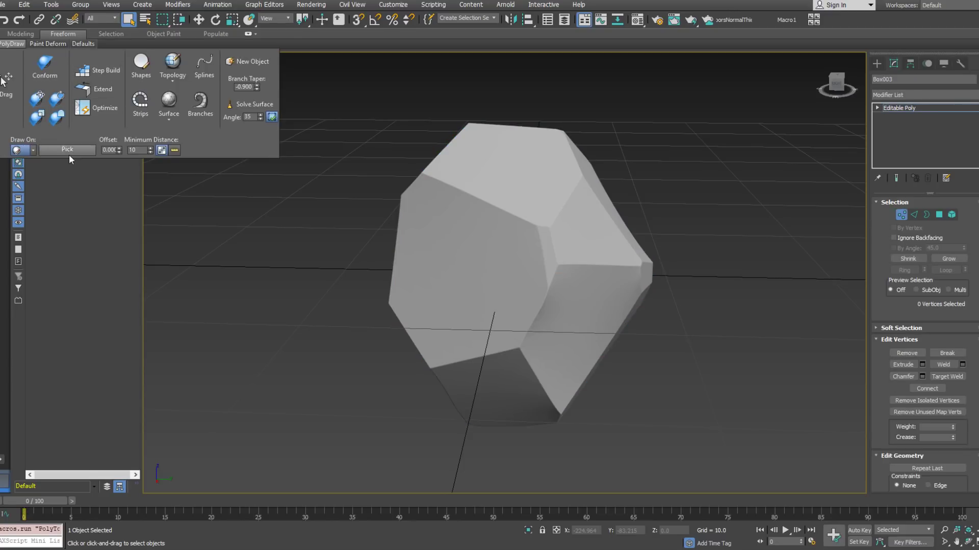
left_click(68, 150)
left_click(441, 221)
Place vertices with Step Build at the four corners of the rock's small narrow facet and fill them with a polygon.
mouse_move(13, 46)
left_click(98, 71)
left_click(535, 225)
left_click(550, 229)
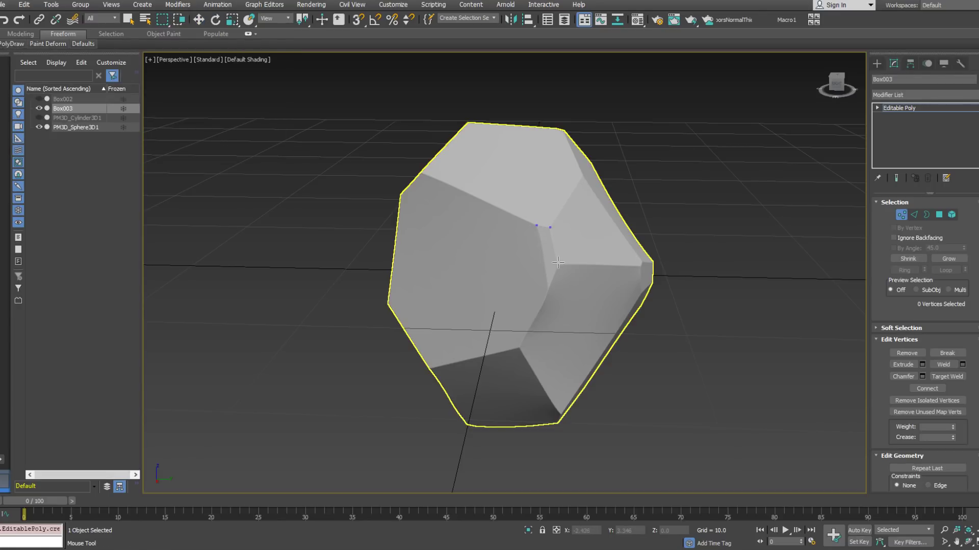
left_click(557, 263)
left_click(548, 289)
mouse_move(536, 225)
left_mouse_down("shift")
mouse_move(553, 286)
mouse_move(553, 229)
left_mouse_up("shift")
left_click(626, 250)
Use the Extend tool to build new polygons across the large front facet beside the narrow one.
left_click(13, 44)
left_click(88, 90)
left_click_drag(538, 256, 465, 265, "shift")
middle_click_drag(436, 227, 465, 248, "alt")
left_click_drag(457, 235, 408, 183)
left_click_drag(473, 290, 529, 330)
middle_click_drag(529, 330, 581, 280, "alt")
left_click(550, 274)
left_click_drag(421, 236, 437, 291)
key("ctrl+z")
left_click_drag(497, 375, 435, 336)
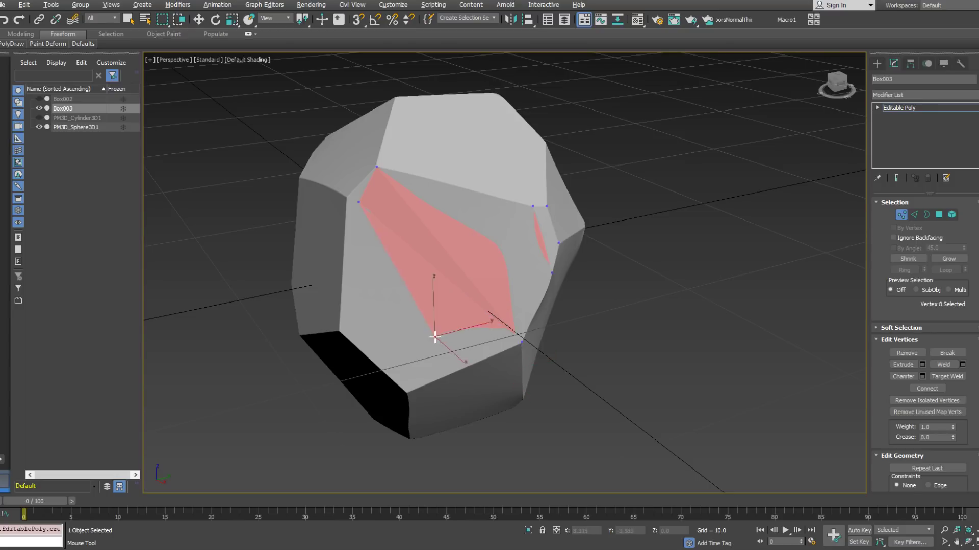
Move the new vertices onto the corners of the large front facet so the polygons follow its outline.
left_click(359, 202, "alt")
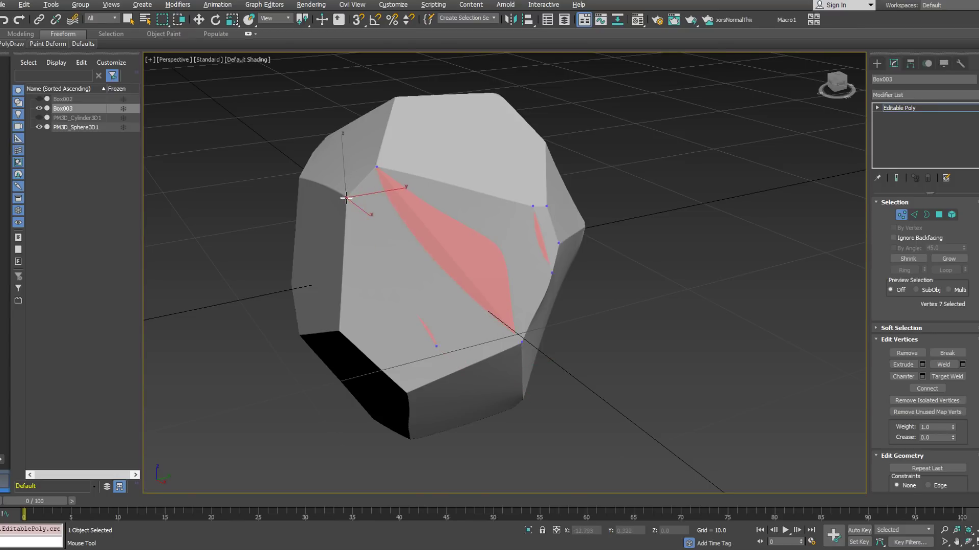
left_click(340, 330, "ctrl")
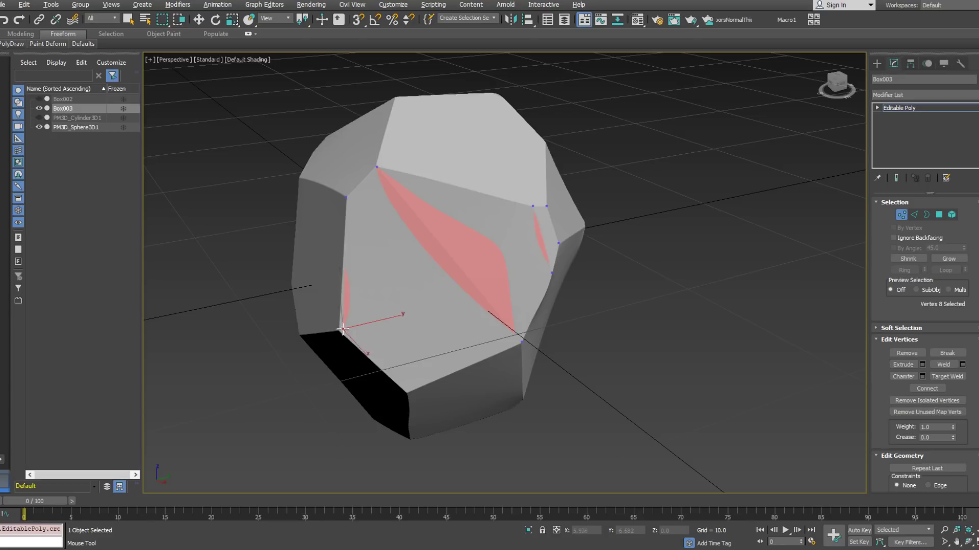
left_click(407, 339)
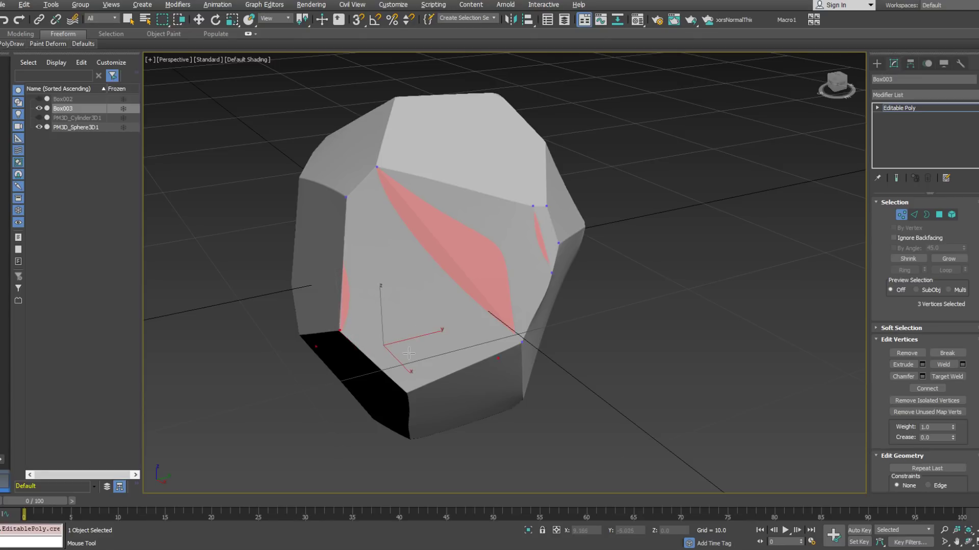
mouse_move(13, 50)
left_click(99, 109)
left_click_drag(316, 347, 405, 393, "ctrl+alt+shift")
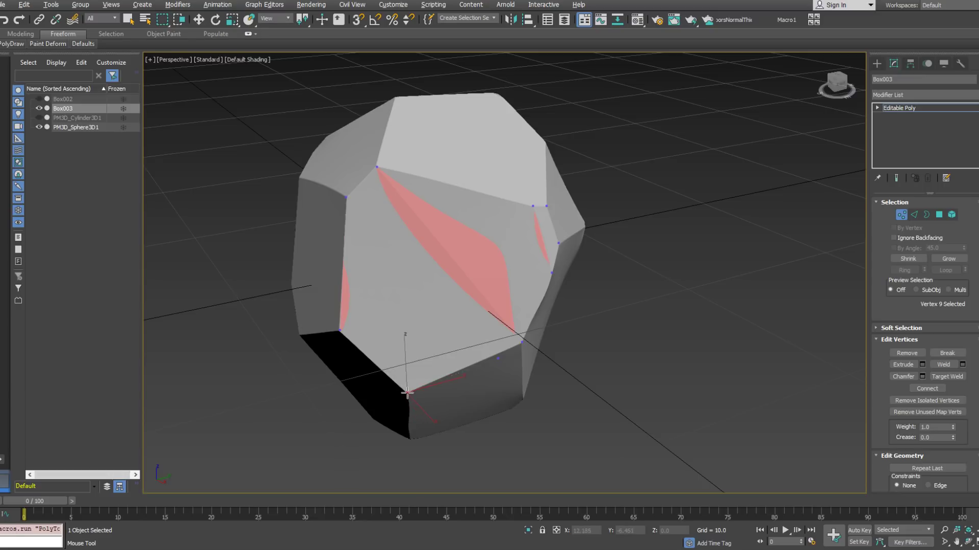
left_click(520, 342)
middle_click_drag(520, 342, 546, 280, "alt")
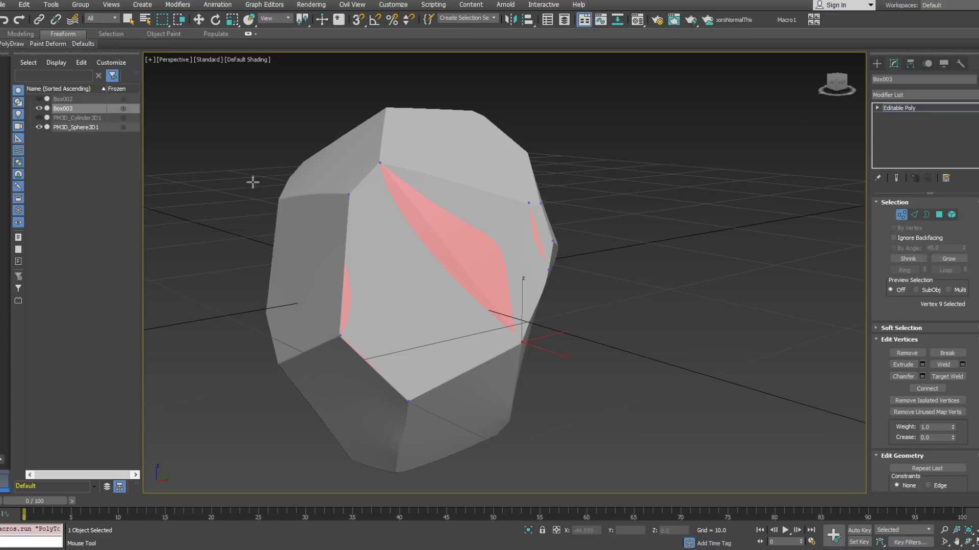
Extend polygons over the facet below the large front one and move their vertices onto its corners.
mouse_move(11, 43)
middle_click_drag(367, 244, 397, 251, "alt")
left_click_drag(409, 251, 435, 340, "shift")
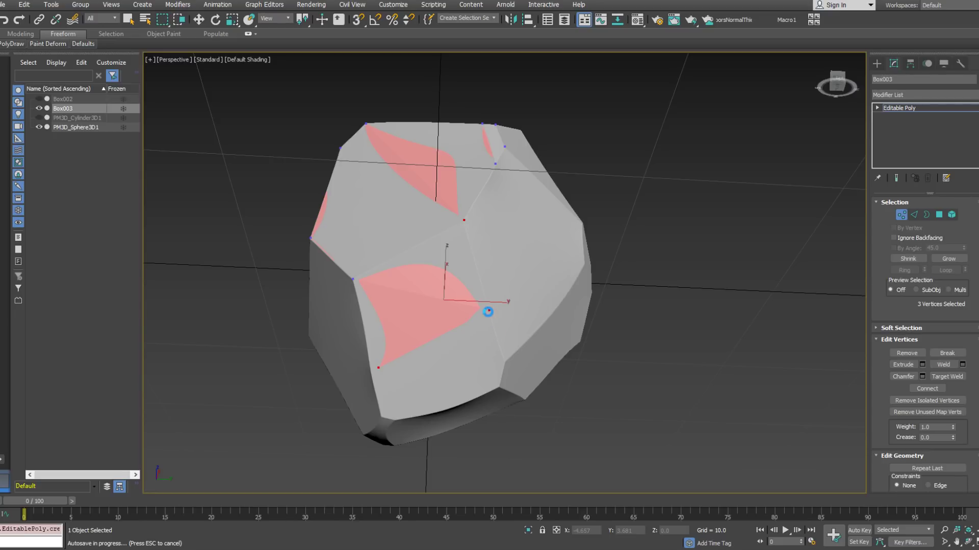
left_click(489, 322, "ctrl")
left_click_drag(494, 320, 503, 363)
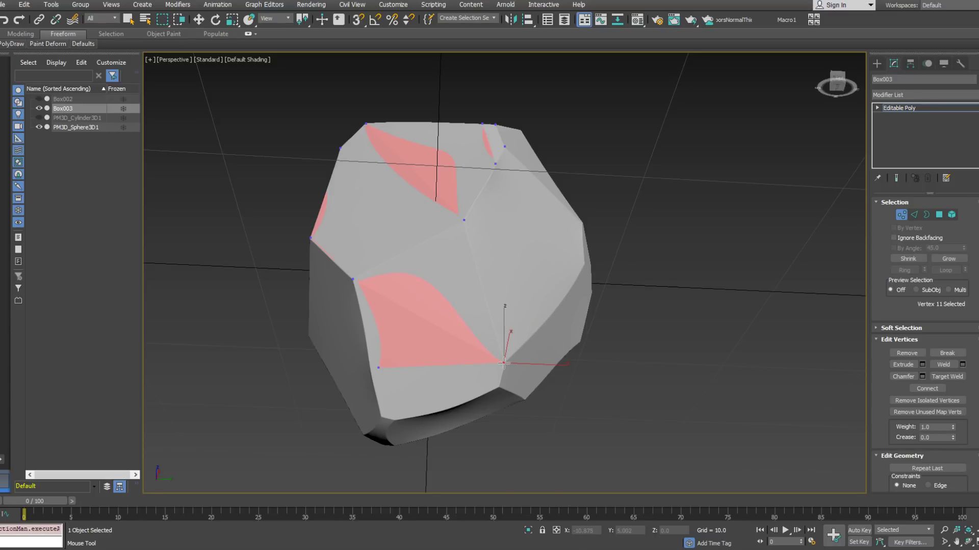
left_click_drag(378, 367, 381, 416)
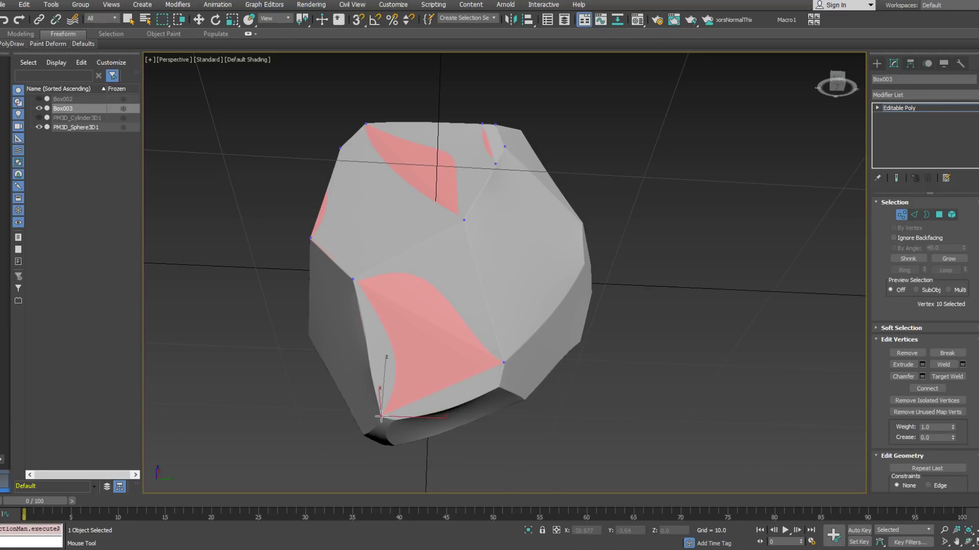
left_click(395, 420)
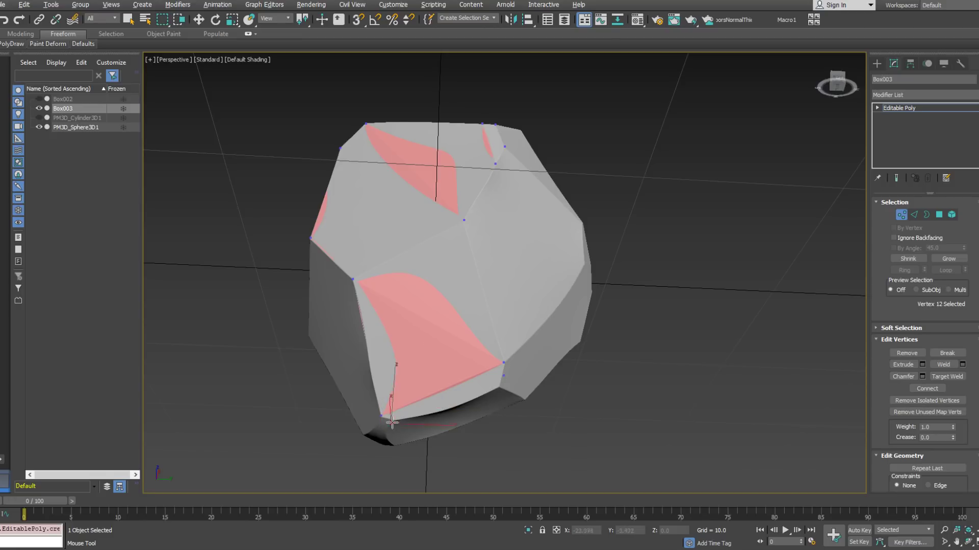
left_click_drag(504, 375, 498, 388)
middle_click_drag(498, 388, 475, 387, "alt")
Extend polygons onto the adjoining facets around the rock's lower side and pull their vertices onto the facet corners.
left_click_drag(493, 375, 560, 326, "shift")
left_click_drag(567, 336, 575, 372)
middle_click_drag(550, 313, 570, 314, "alt")
left_click(570, 314)
left_click_drag(570, 314, 561, 289)
middle_click_drag(587, 320, 581, 324, "alt")
left_click_drag(582, 327, 613, 254, "shift")
left_click(591, 216)
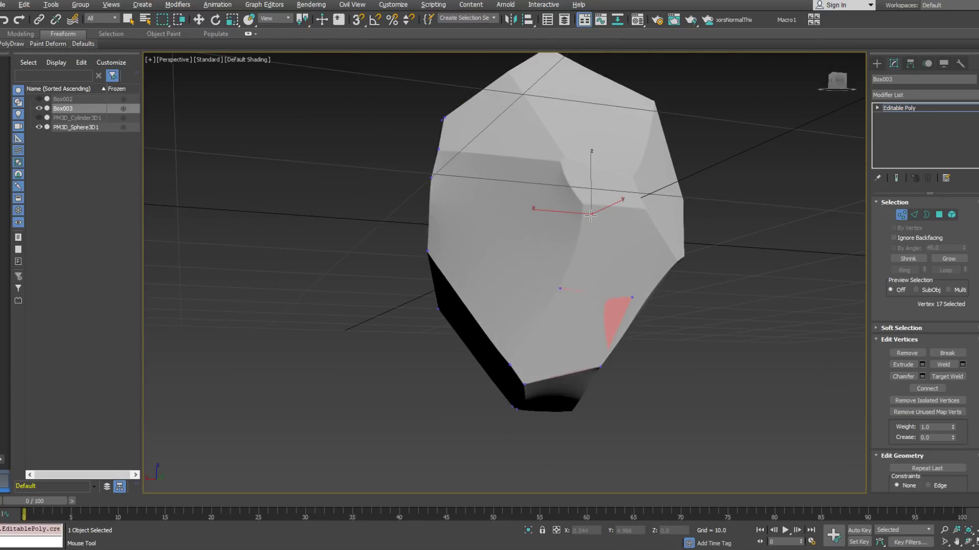
left_click_drag(590, 216, 584, 206)
left_click_drag(632, 297, 676, 260)
middle_click_drag(606, 218, 603, 282, "alt")
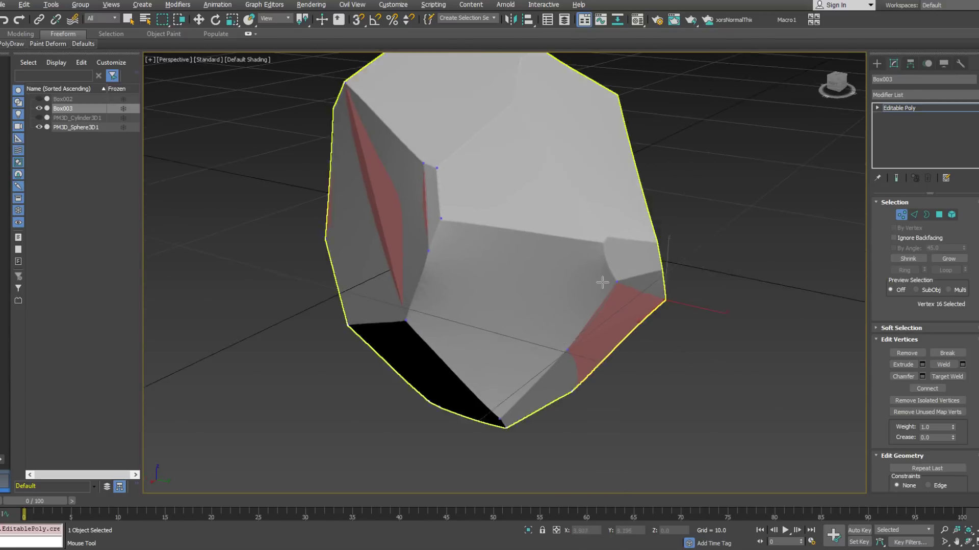
Leave vertex editing and clone the PM3D_Sphere3D1 rock as an instance named Aether_01_Low.
scroll(603, 278, "down", 3)
key("w")
left_click(901, 214)
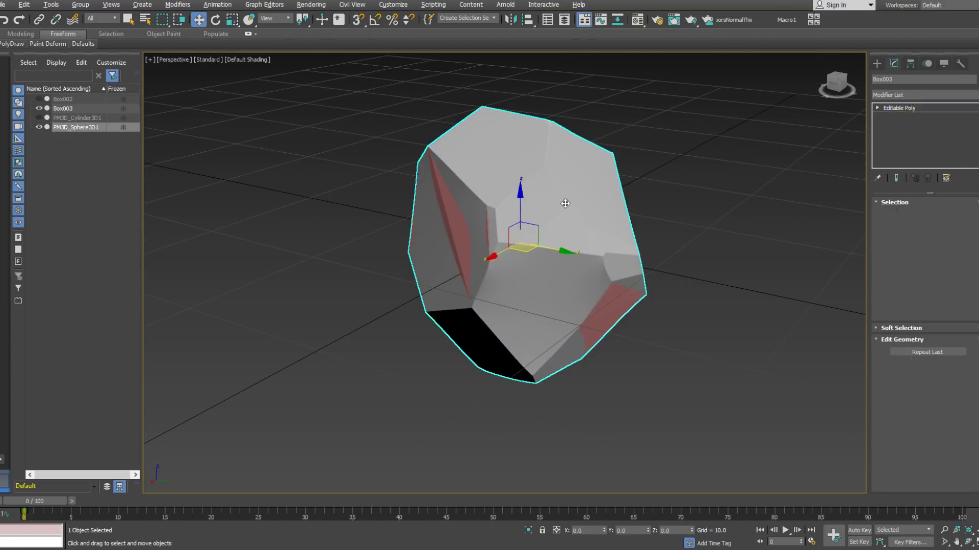
left_click(566, 203)
middle_click_drag(640, 176, 579, 253)
right_click(576, 249)
left_click(600, 317)
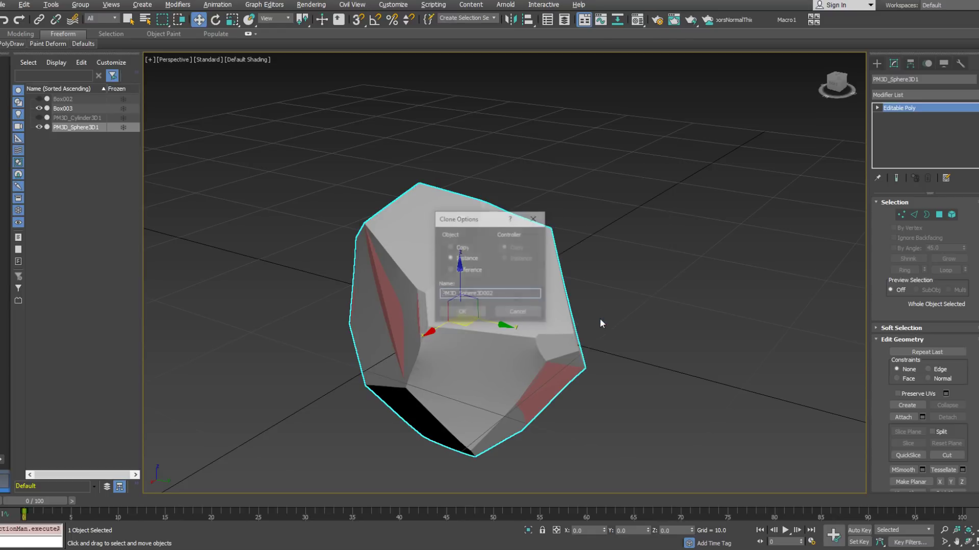
left_click_drag(501, 300, 442, 294)
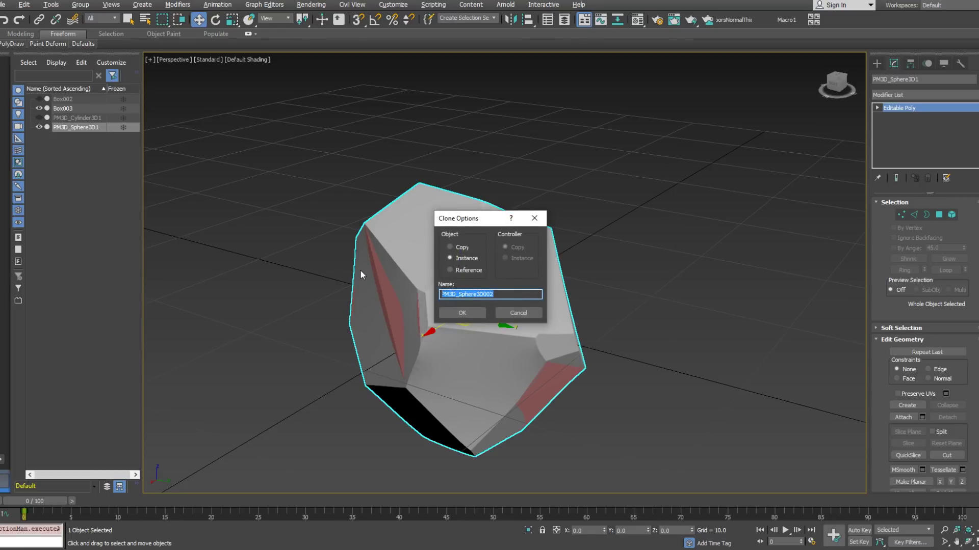
key("BackSpace")
type("Aether_01_Low")
key("Return")
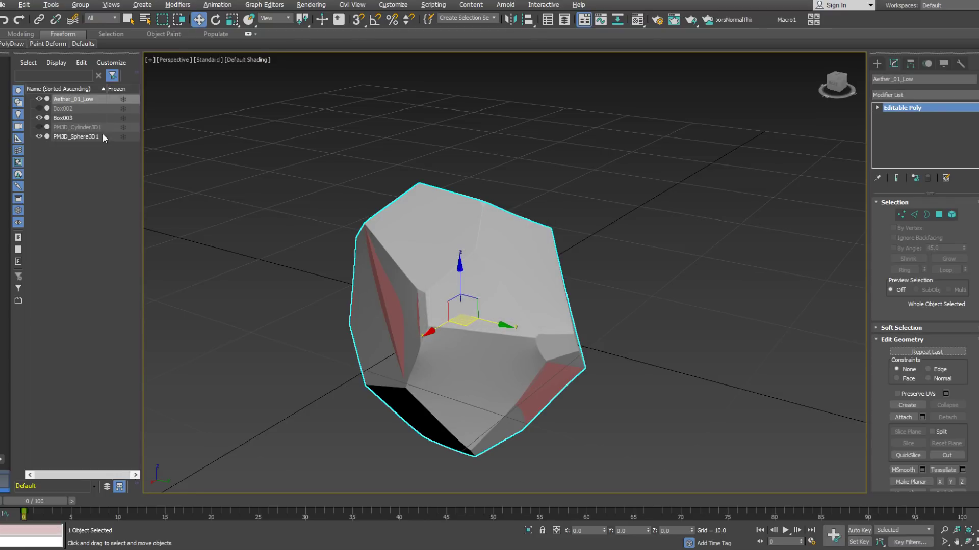
Hide Box003 and rename the original rock PM3D_Sphere3D1 as Aether_01_High.
left_click(39, 137)
left_click(39, 137)
left_click(40, 118)
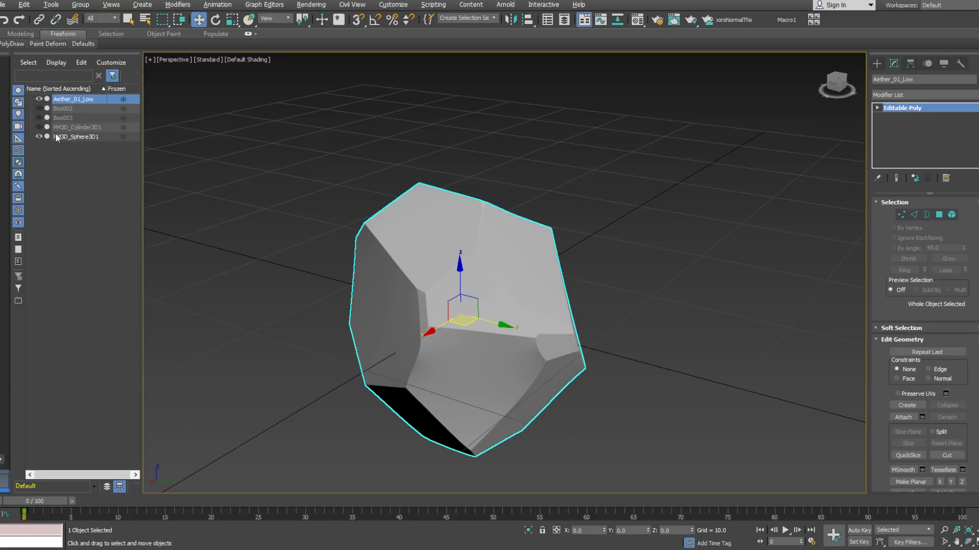
left_click(76, 137)
left_click(79, 136)
type("Aether_")
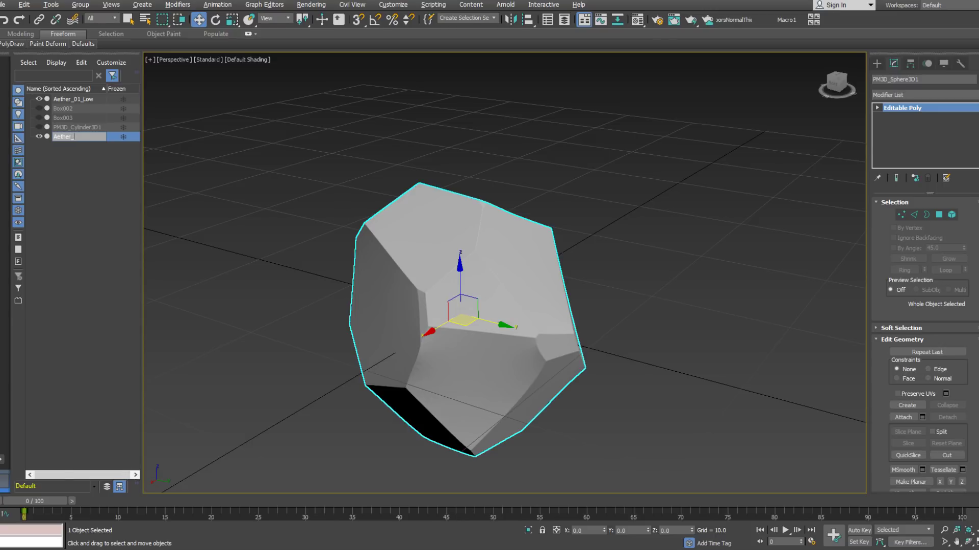
type("01_High")
key("Return")
Show only Aether_01_Low with edged faces and add a ProOptimizer modifier to it.
left_click(86, 100)
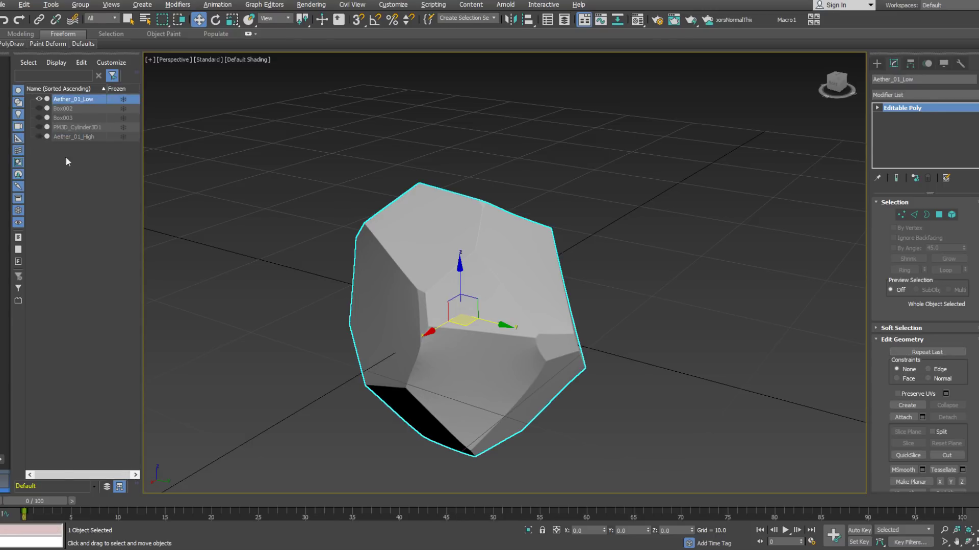
middle_click_drag(532, 307, 571, 224, "alt")
key("F4")
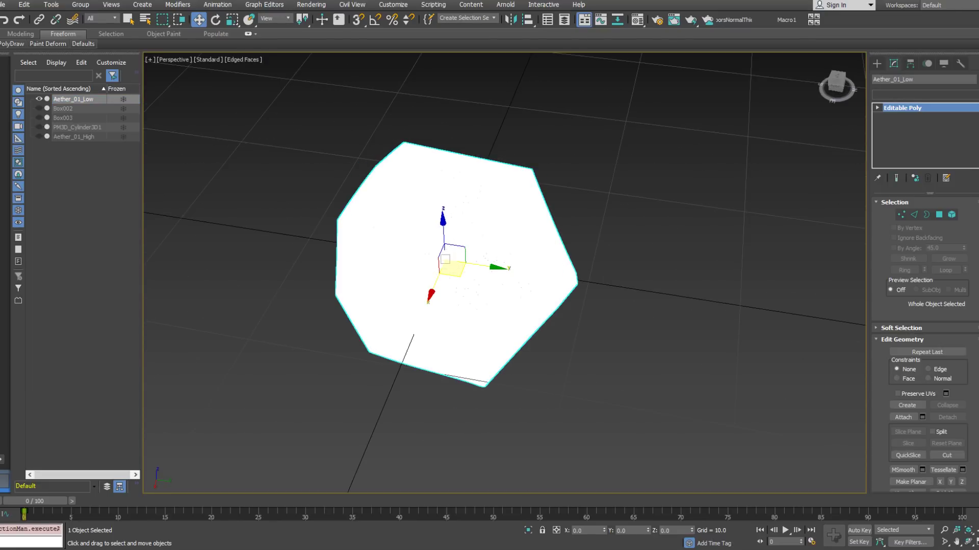
left_click(917, 95)
scroll(917, 305, "down", 10)
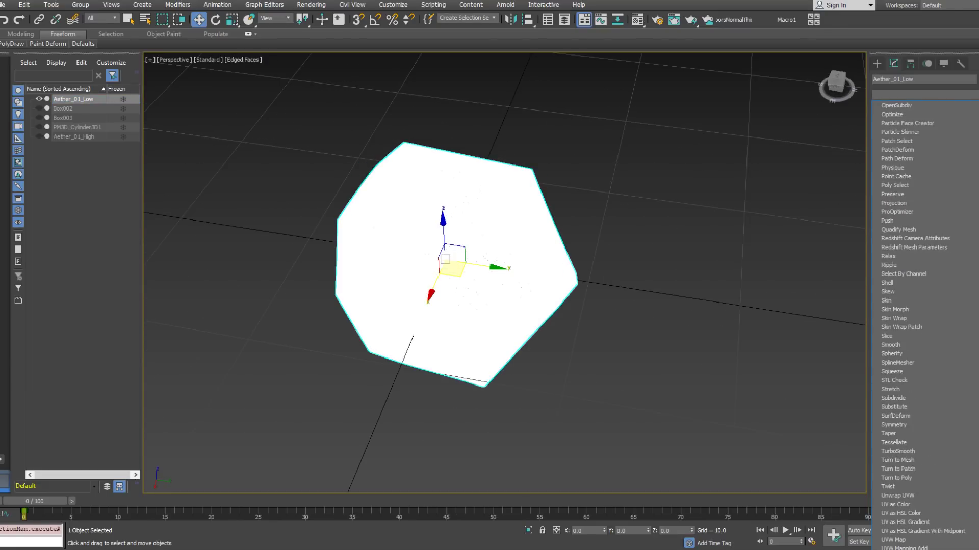
left_click(910, 211)
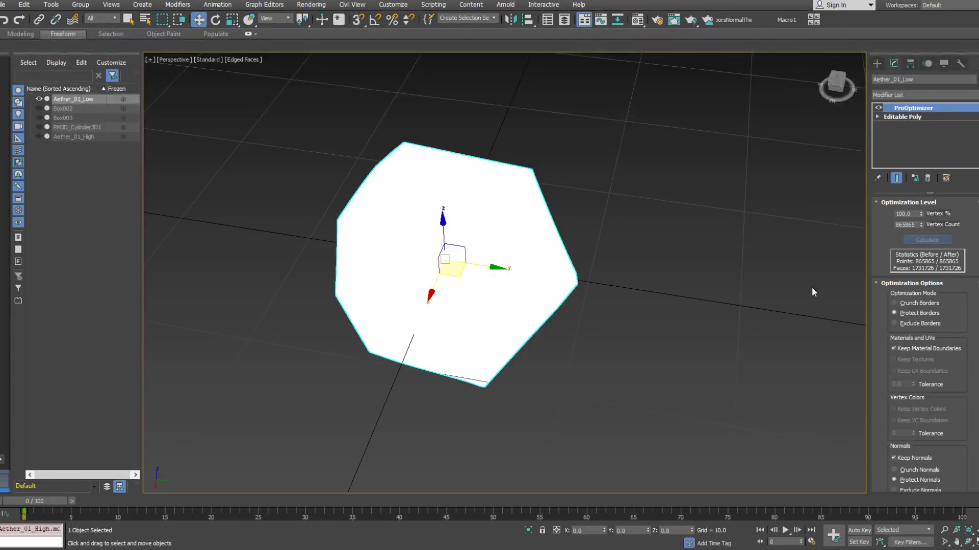
Set the ProOptimizer vertex count of Aether_01_Low to 100 and inspect the reduced mesh.
left_click_drag(915, 225, 877, 227)
type("100")
key("Return")
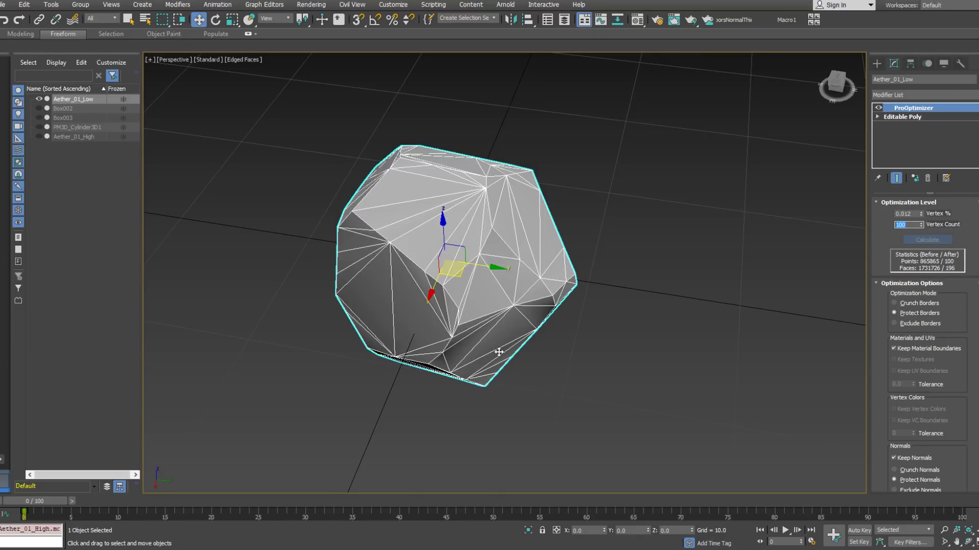
middle_click_drag(360, 257, 445, 223, "alt")
Set the ProOptimizer vertex count to 50 and collapse the whole modifier stack of Aether_01_Low.
left_click_drag(911, 225, 879, 225)
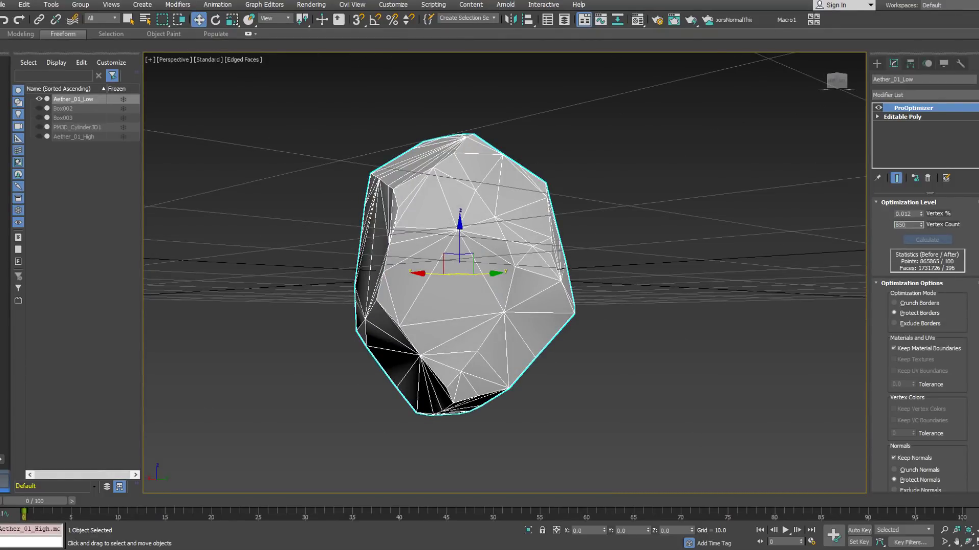
key("Return")
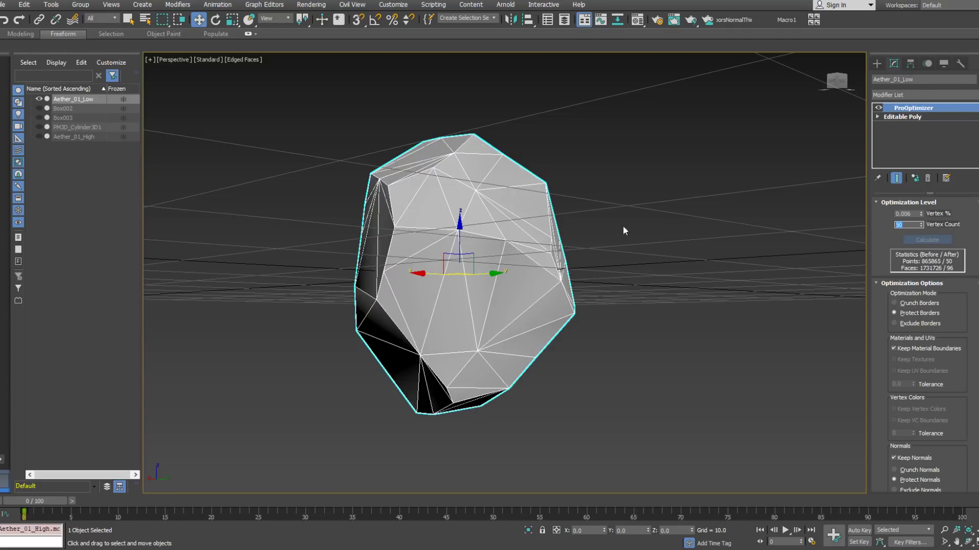
middle_click_drag(502, 223, 389, 359, "alt")
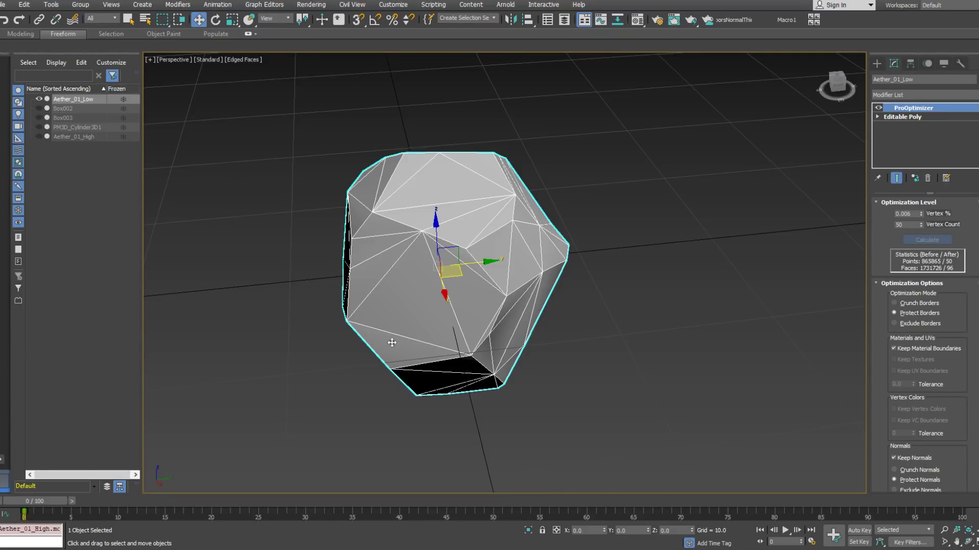
middle_click_drag(387, 326, 437, 345, "alt")
right_click(899, 147)
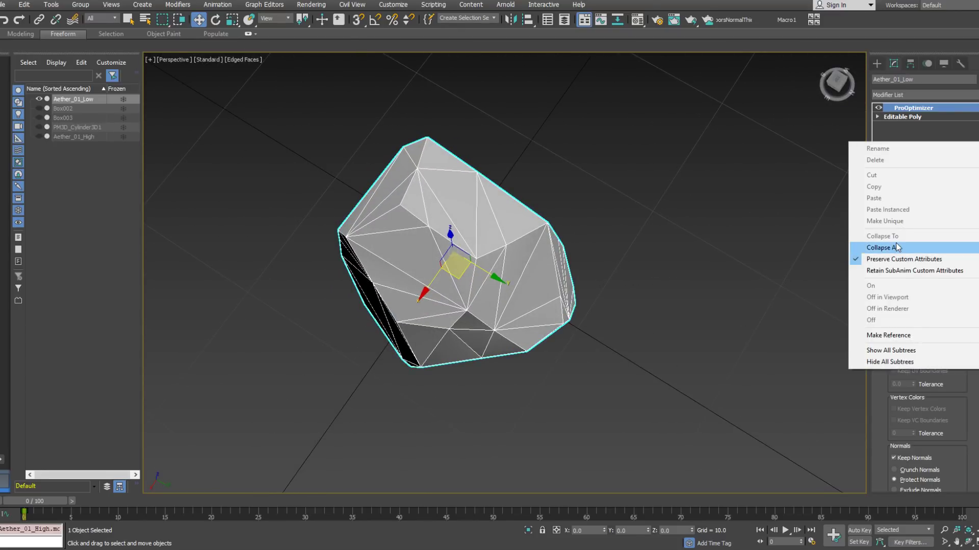
left_click(900, 249)
Switch the viewport to wireframe and toggle Aether_01_High's visibility to compare it with Aether_01_Low.
left_click(39, 136)
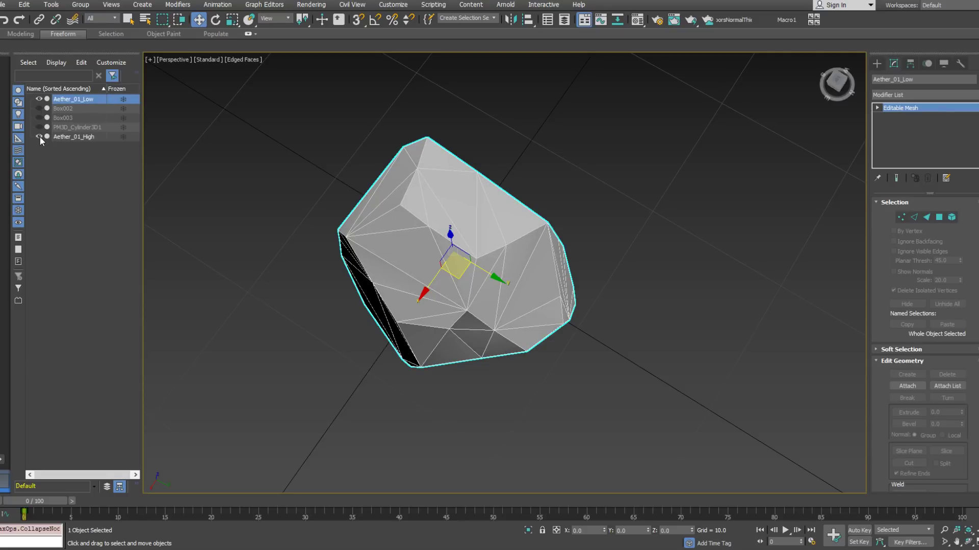
key("F4")
key("F3")
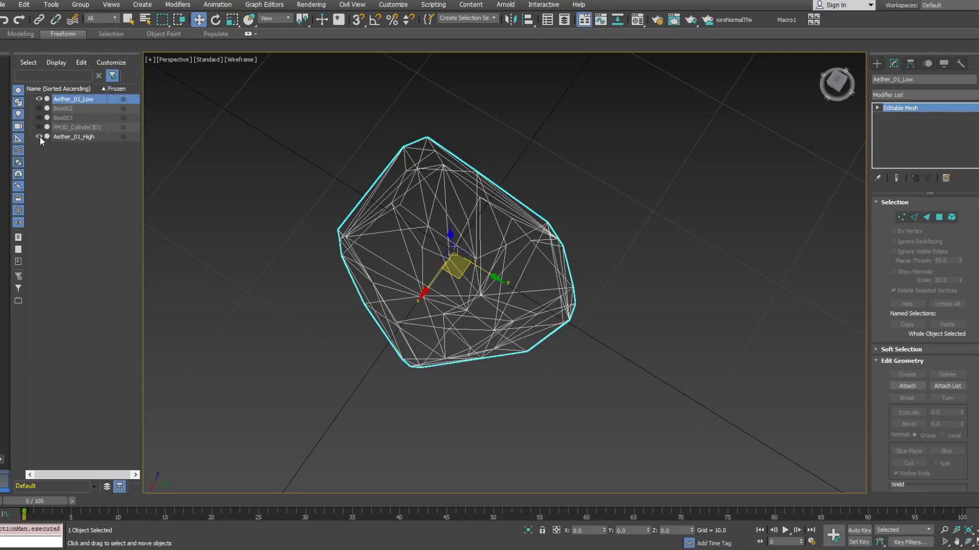
left_click(39, 136)
left_click(38, 137)
left_click(39, 136)
middle_click_drag(392, 221, 381, 199)
Undo the stack collapse and the ProOptimizer vertex reductions on Aether_01_Low.
key("ctrl+z")
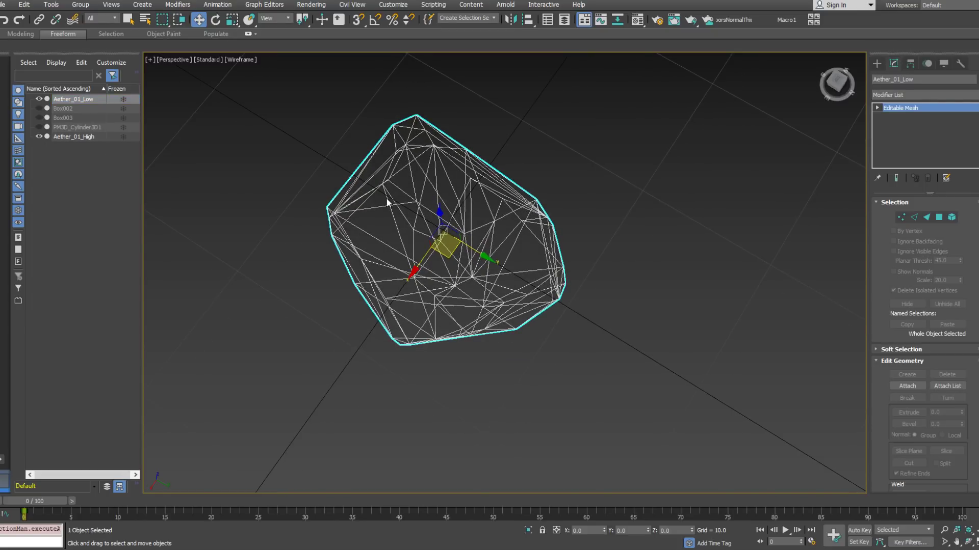
key("ctrl+y")
key("ctrl+z")
key("ctrl+y")
key("ctrl+z")
key("ctrl+y")
key("ctrl+z")
key("ctrl+z")
key("ctrl+z")
middle_click_drag(389, 201, 481, 210, "alt")
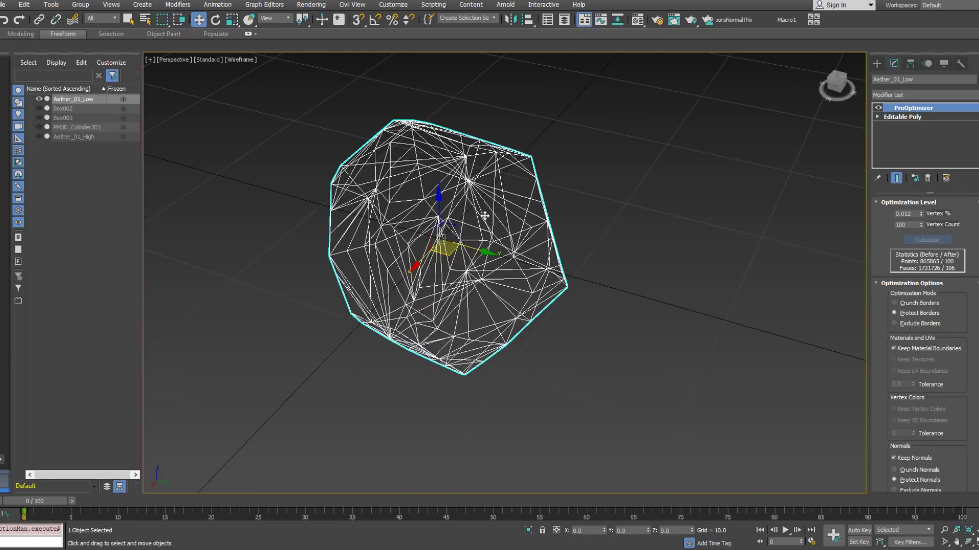
key("ctrl+z")
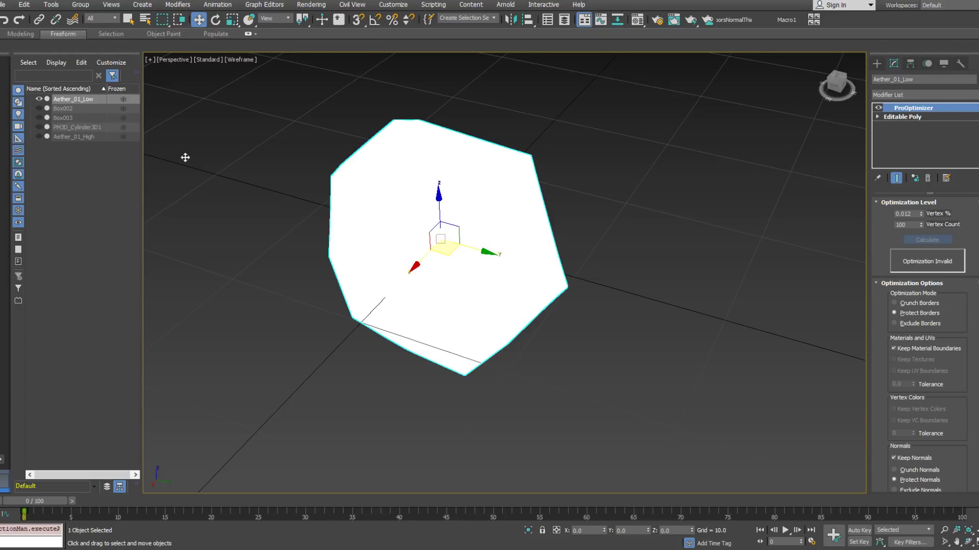
Delete the invalidly optimized Aether_01_Low object from the scene.
key("ctrl+z")
left_click(170, 175)
left_click(84, 98)
middle_click_drag(470, 183, 409, 191, "alt")
key("Delete")
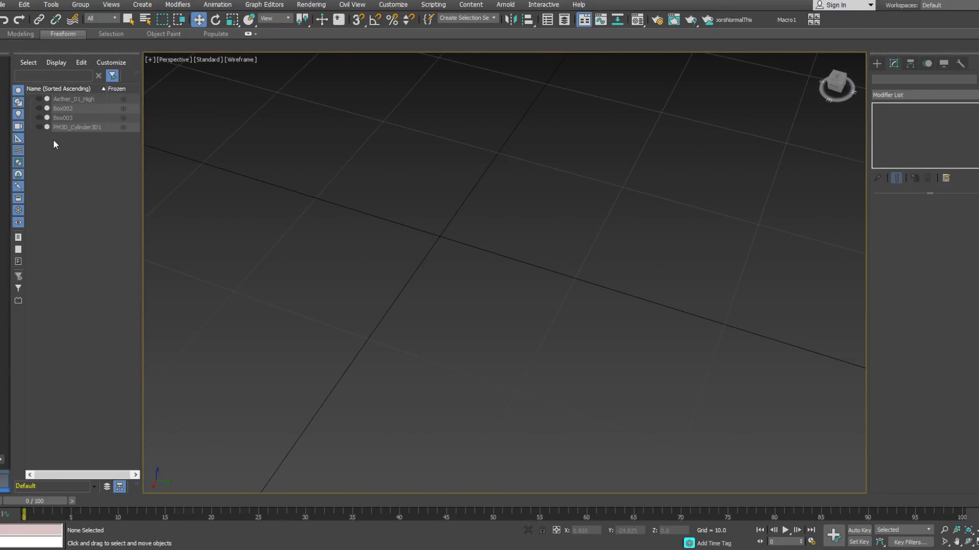
Unhide Aether_01_High and clone it as an independent copy named Aether_01_Low.
left_click(78, 99)
left_click(39, 98)
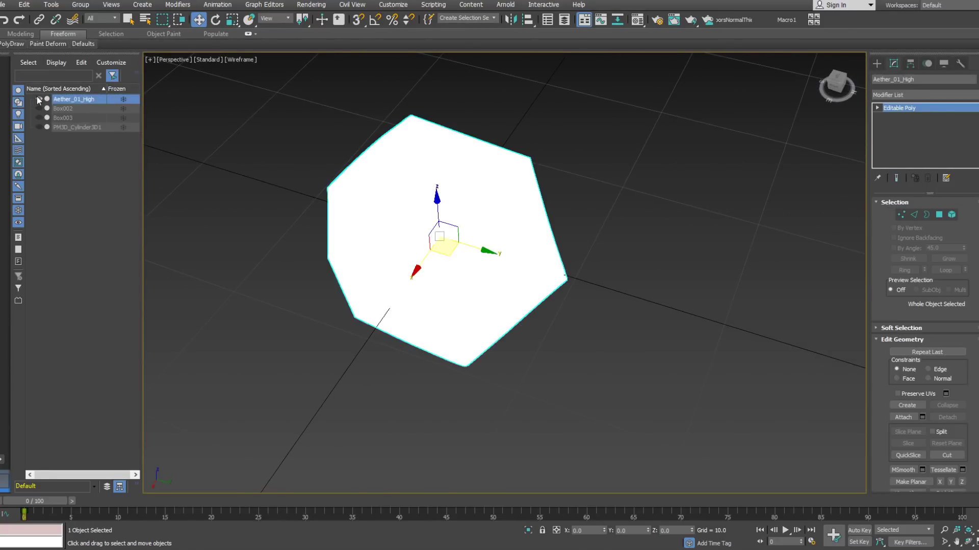
right_click(560, 249)
left_click(603, 315)
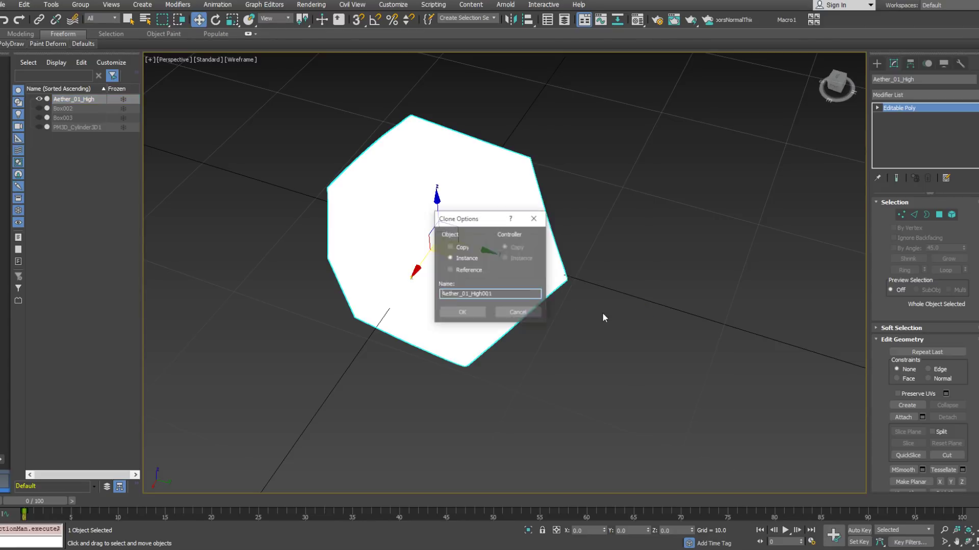
left_click(449, 247)
left_click_drag(502, 295, 478, 295)
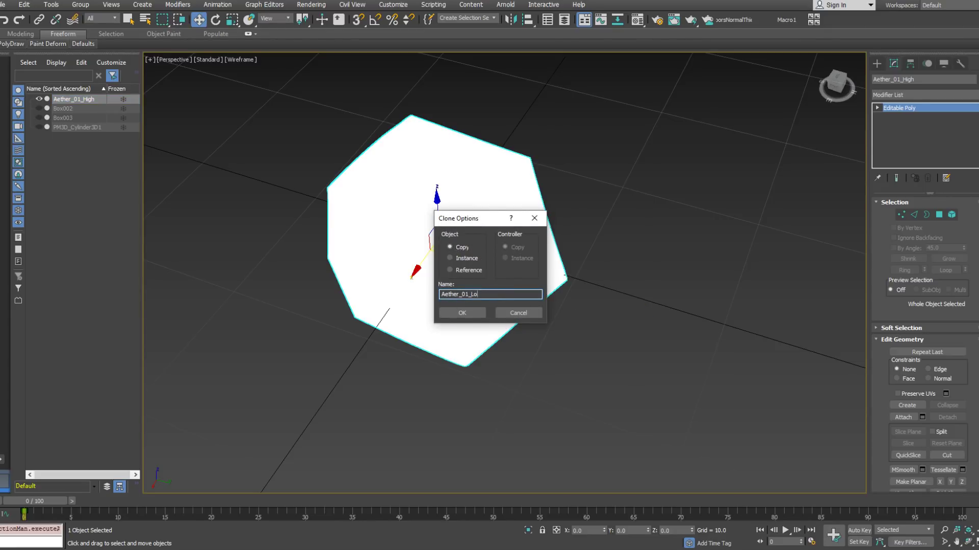
key("Return")
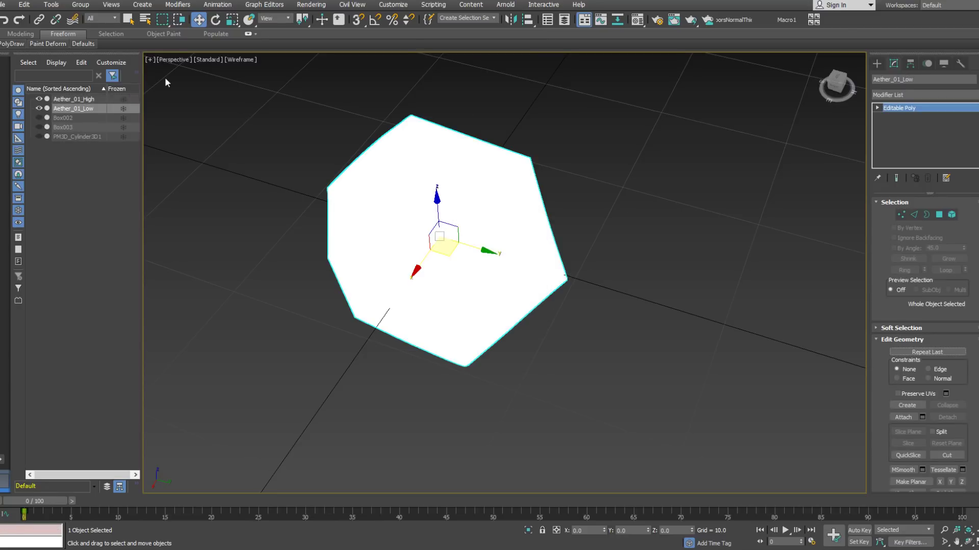
Hide Aether_01_High, add a ProOptimizer modifier to Aether_01_Low and calculate the optimization.
left_click(39, 99)
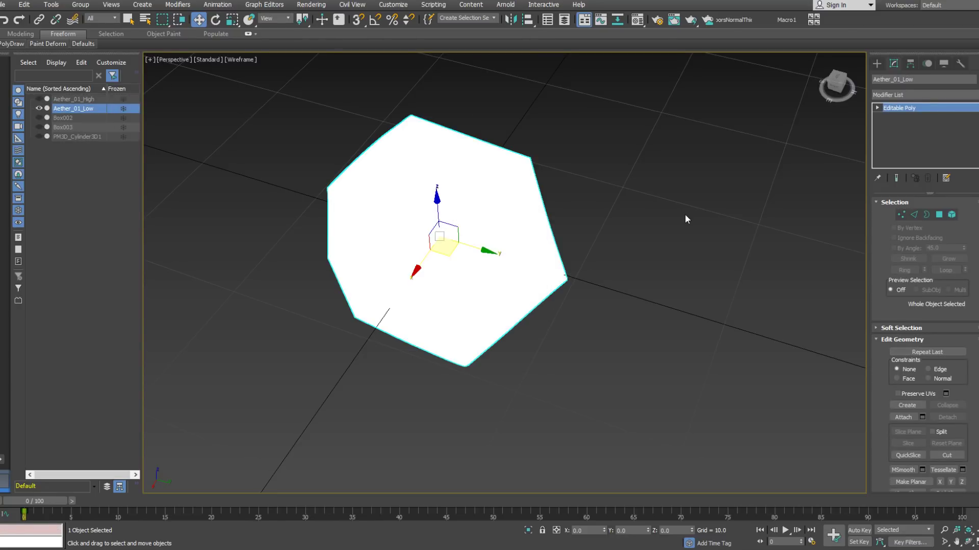
middle_click_drag(628, 203, 689, 236)
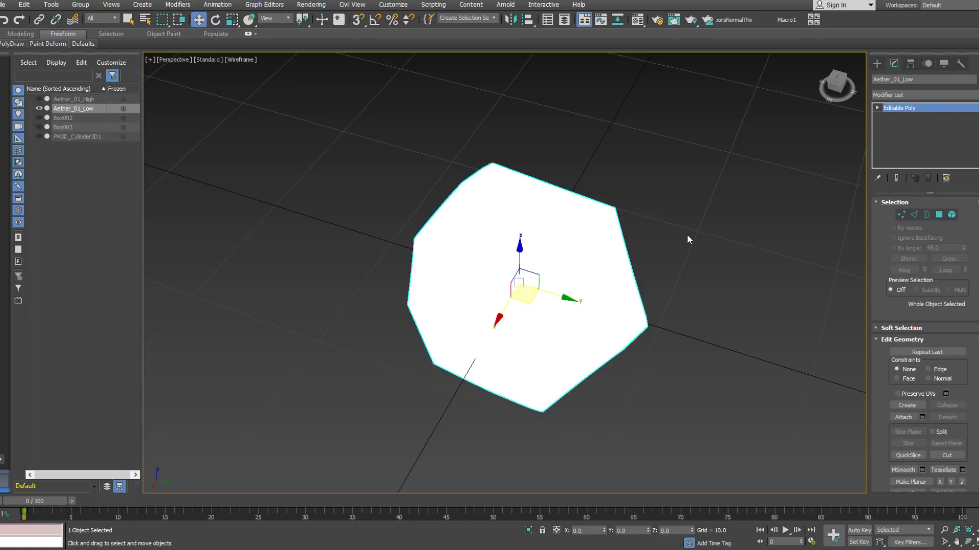
left_click(975, 96)
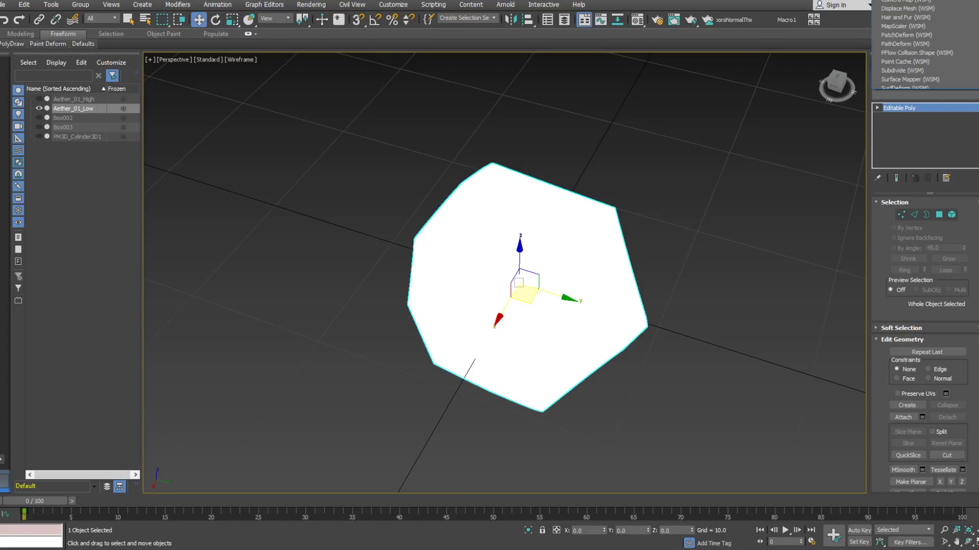
left_click_drag(976, 138, 974, 407)
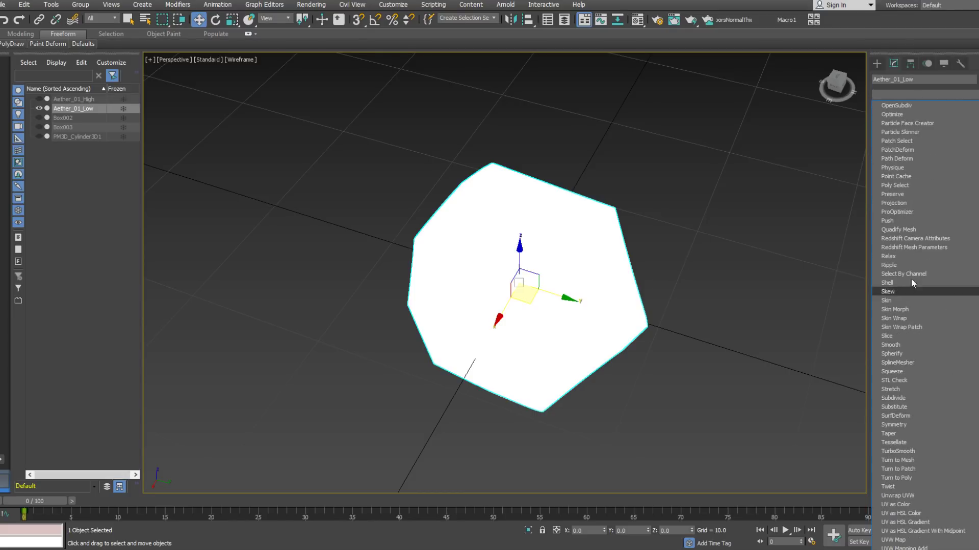
left_click(905, 212)
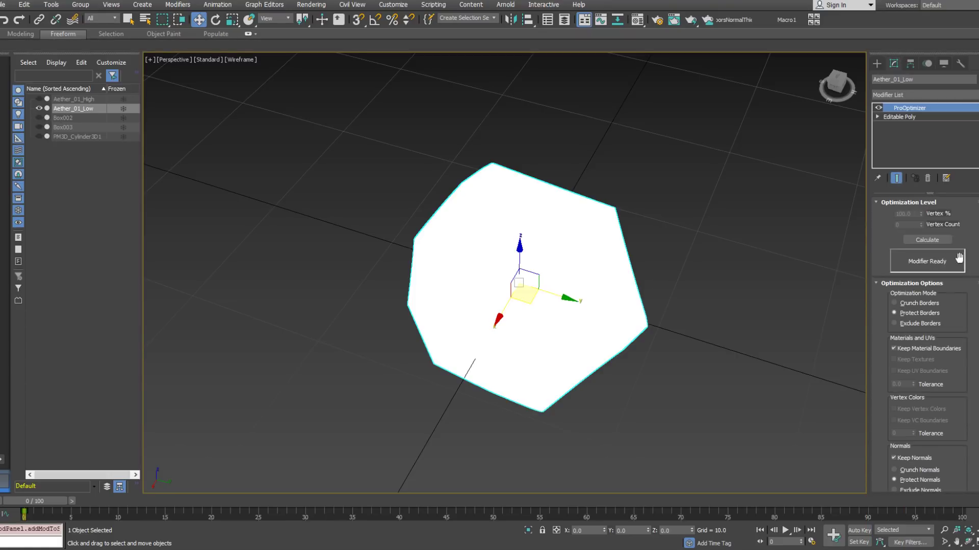
left_click(925, 240)
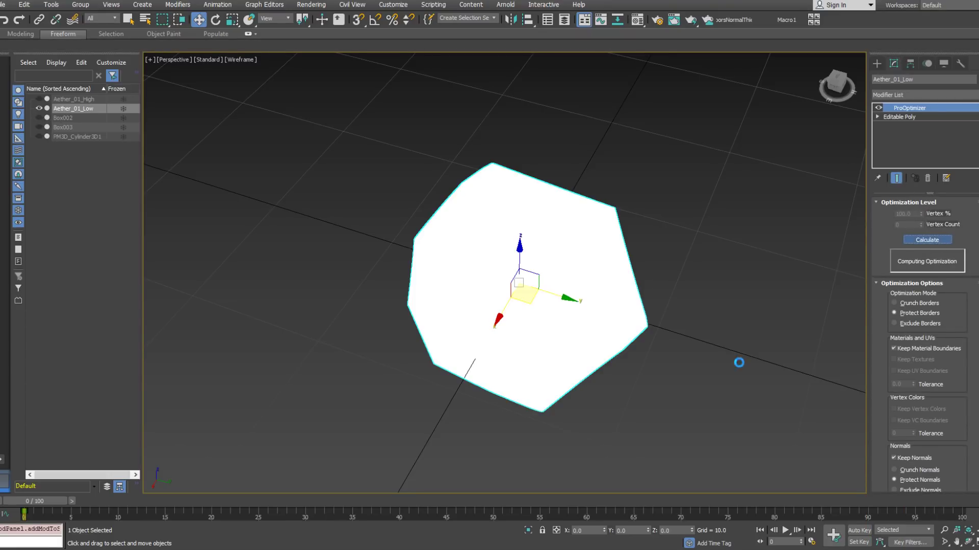
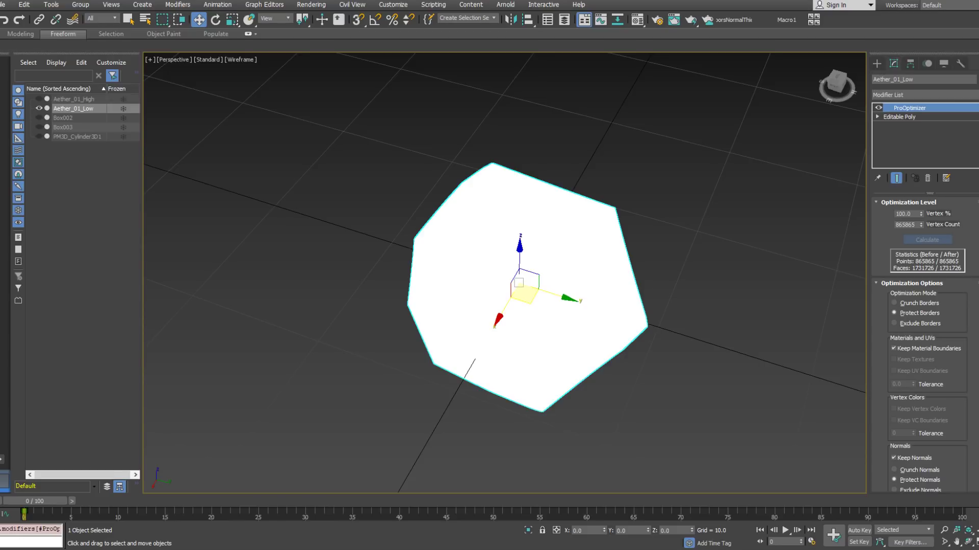
Reduce Aether_01_Low to a ProOptimizer vertex count of 50 and unhide Aether_01_High for comparison.
double_click(911, 225)
type("50")
key("Return")
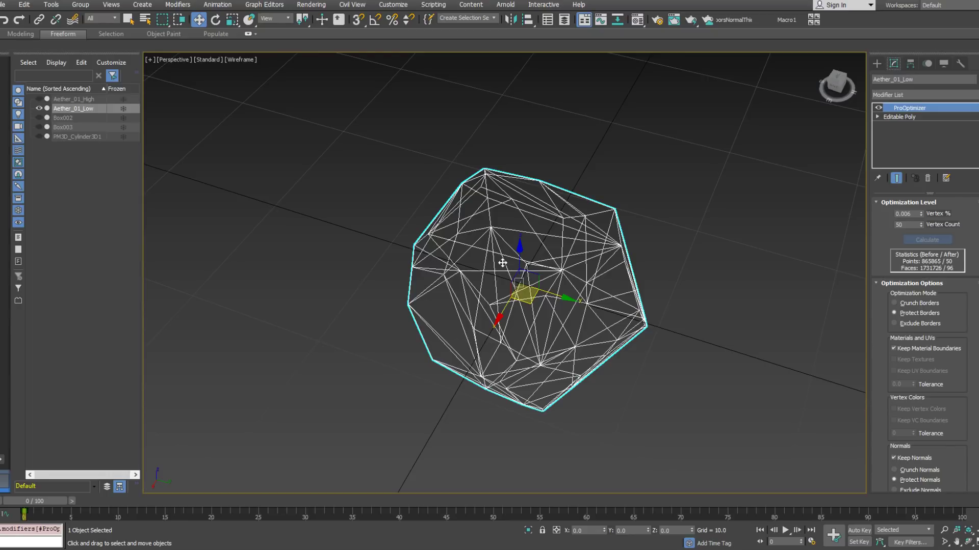
mouse_move(461, 240)
middle_mouse_down()
mouse_move(411, 259)
mouse_move(428, 224)
mouse_move(504, 230)
mouse_move(525, 219)
mouse_move(415, 212)
mouse_move(461, 217)
middle_mouse_up()
key("F3")
key("F3")
left_click(38, 99)
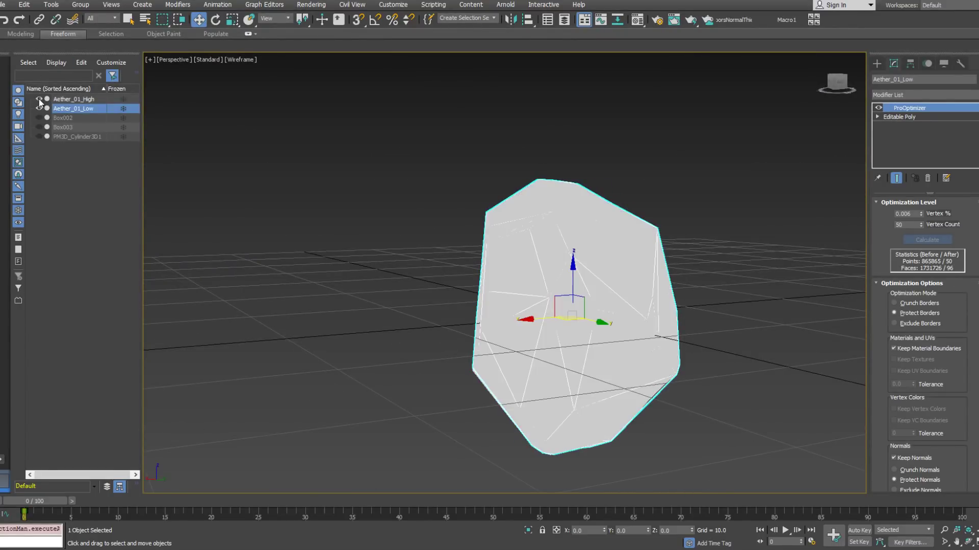
Raise the ProOptimizer vertex count of Aether_01_Low to 75.
middle_click_drag(436, 215, 618, 211, "alt")
double_click(903, 225)
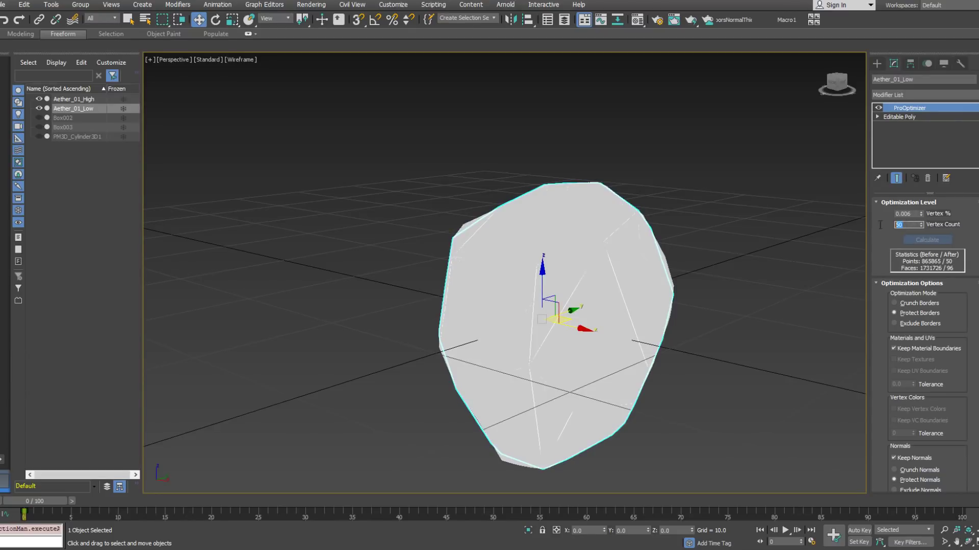
type("75")
key("Return")
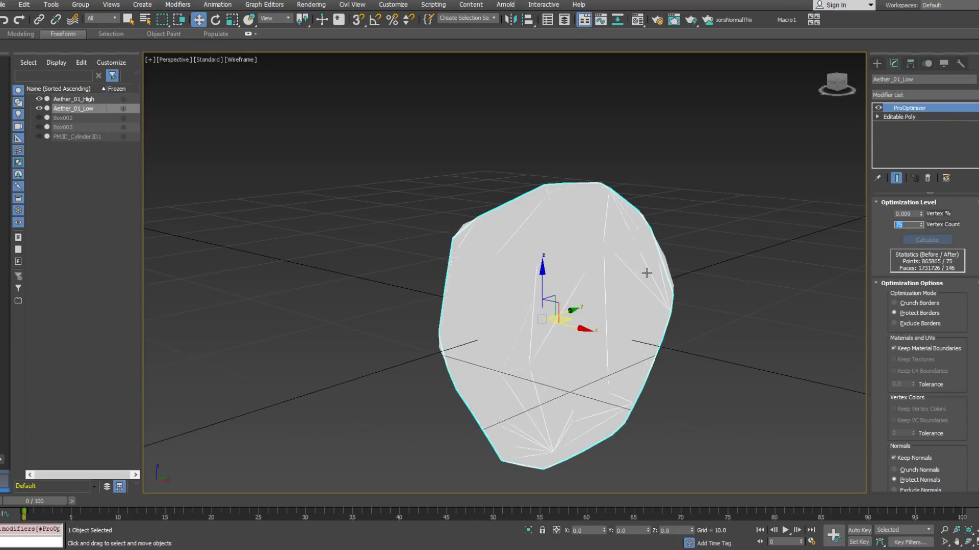
Set the ProOptimizer vertex count to 100 and check the silhouette of Aether_01_Low against Aether_01_High.
middle_click_drag(675, 275, 639, 245, "alt")
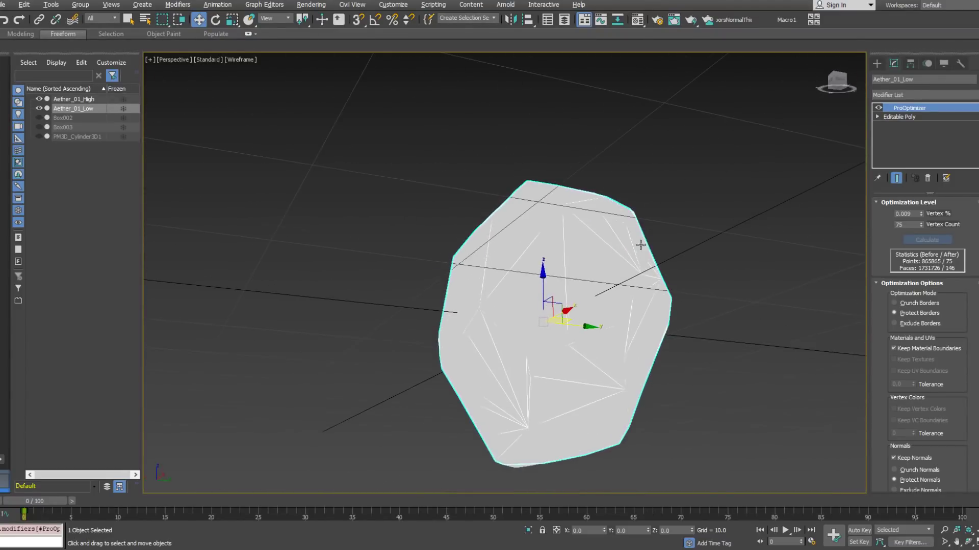
double_click(905, 223)
type("100")
key("Return")
middle_click_drag(724, 214, 701, 316, "alt")
scroll(612, 220, "down", 4)
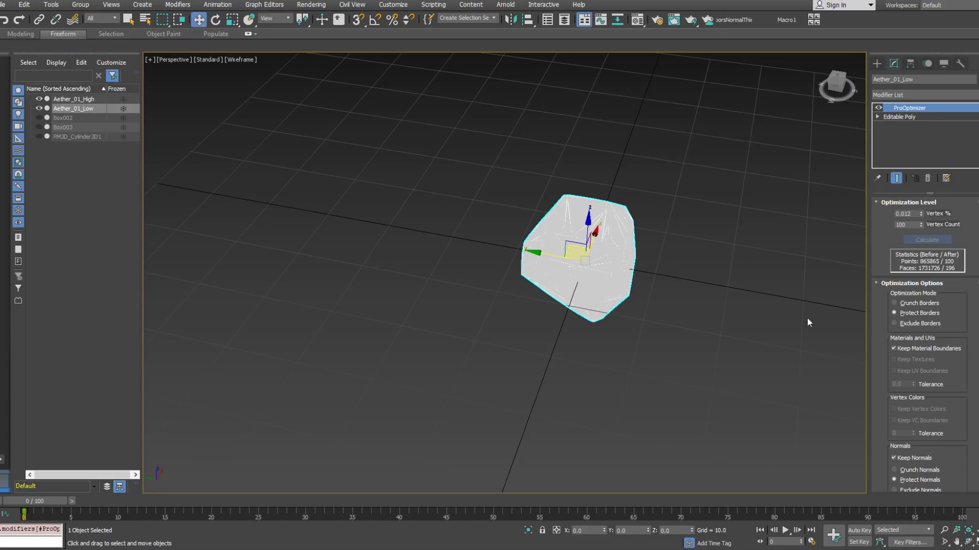
middle_click_drag(690, 334, 654, 289)
middle_click_drag(605, 236, 627, 273, "alt")
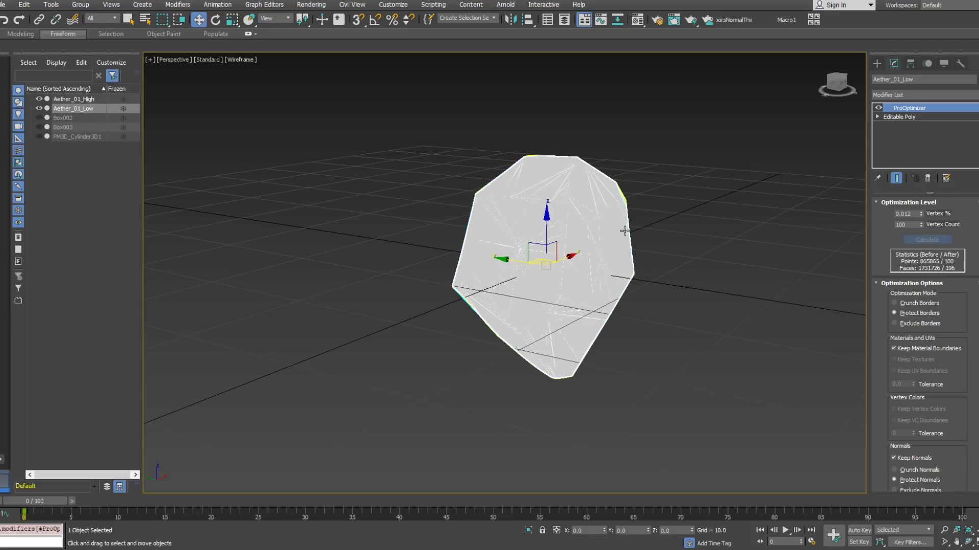
middle_click_drag(619, 207, 579, 243, "alt")
Display the rock shaded with edged faces and compare it with Aether_01_High, leaving Aether_01_High hidden.
left_click(39, 100)
mouse_move(627, 220)
middle_mouse_down("alt")
mouse_move(618, 208)
mouse_move(663, 202)
mouse_move(649, 212)
mouse_move(551, 214)
mouse_move(655, 207)
mouse_move(632, 230)
mouse_move(510, 261)
mouse_move(690, 212)
mouse_move(736, 214)
mouse_move(727, 241)
mouse_move(764, 197)
mouse_move(736, 179)
mouse_move(653, 175)
mouse_move(780, 164)
mouse_move(826, 177)
mouse_move(666, 191)
mouse_move(506, 171)
mouse_move(434, 183)
mouse_move(408, 243)
mouse_move(399, 211)
mouse_move(469, 280)
mouse_move(424, 298)
mouse_move(470, 301)
mouse_move(492, 261)
mouse_move(484, 236)
middle_mouse_up("alt")
scroll(470, 284, "up", 4)
key("F4")
key("F3")
left_click(40, 99)
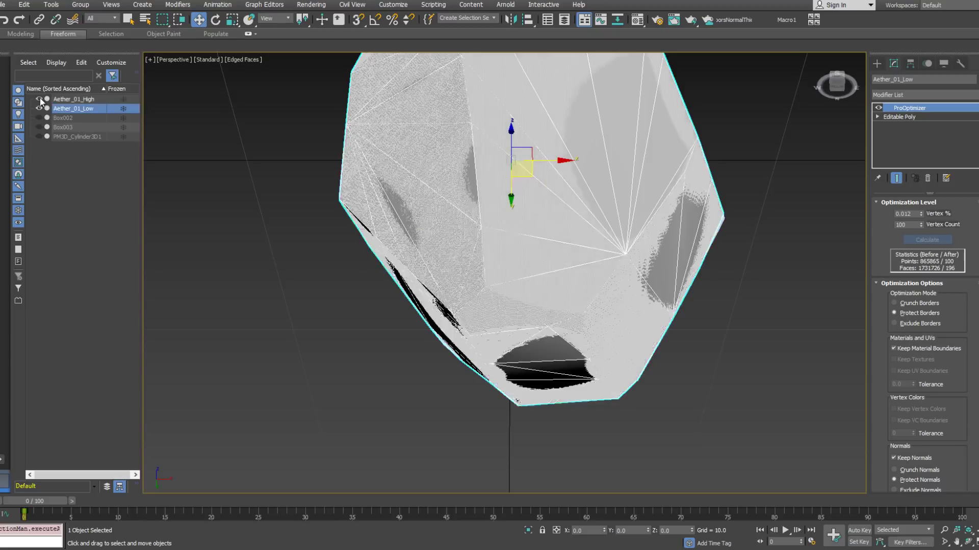
left_click(40, 99)
left_click(39, 99)
left_click(40, 99)
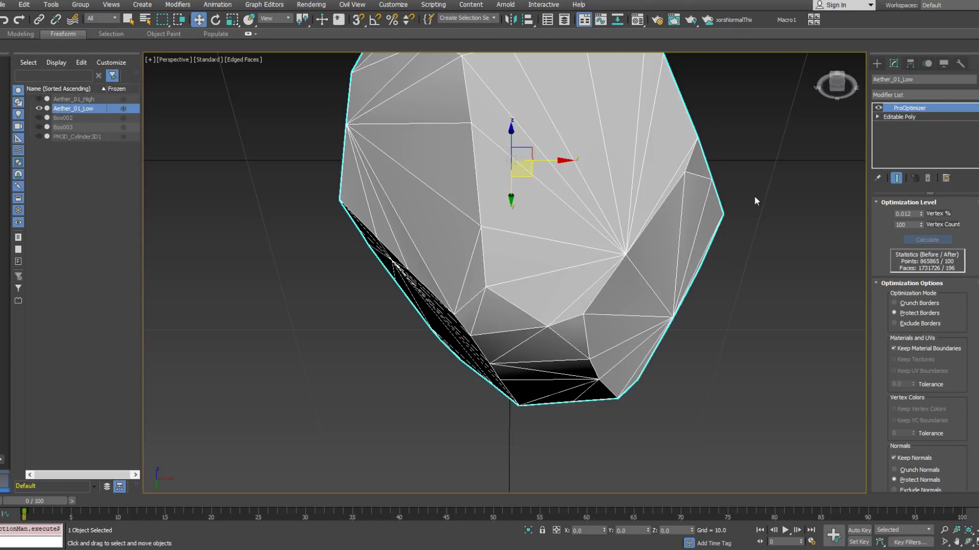
Collapse the ProOptimizer modifier on Aether_01_Low into an Editable Poly.
right_click(920, 136)
left_click(902, 248)
right_click(902, 133)
left_click(932, 210)
Connect two vertices across the face near the lower front of Aether_01_Low and compare the result with Aether_01_High.
left_click(913, 215)
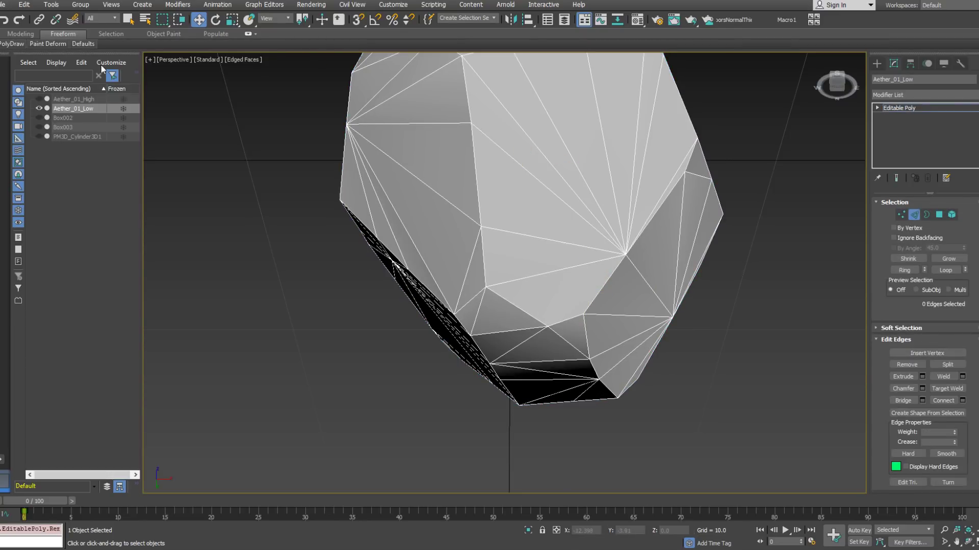
left_click(8, 44)
key("1")
left_click(486, 288)
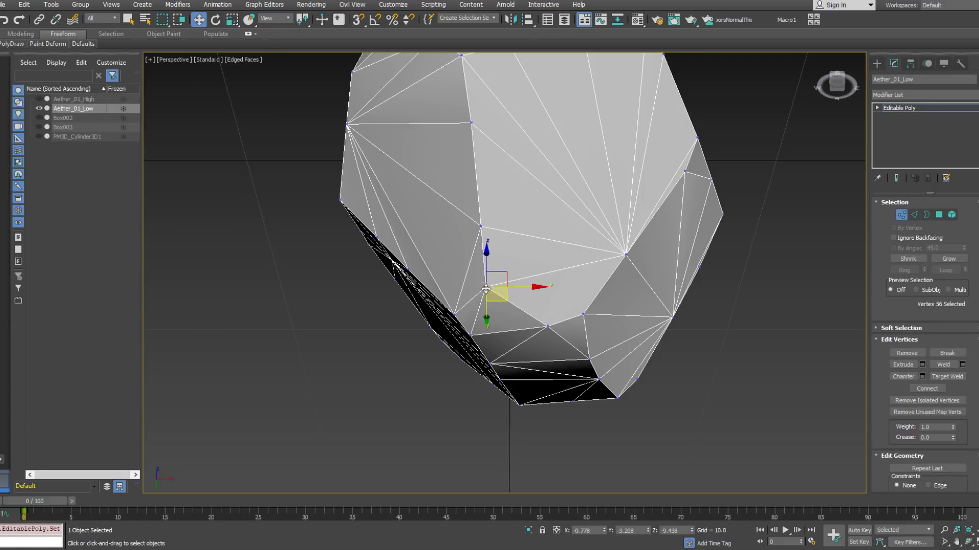
right_click(591, 309)
left_click(587, 344)
middle_click_drag(600, 252, 487, 197, "alt")
left_click(39, 100)
left_click(39, 99)
left_click(38, 99)
left_click(39, 100)
middle_click_drag(453, 190, 601, 204, "alt")
Remove a badly placed edge around the rock's upper ridge and connect the two opposite vertices instead.
left_click(913, 215)
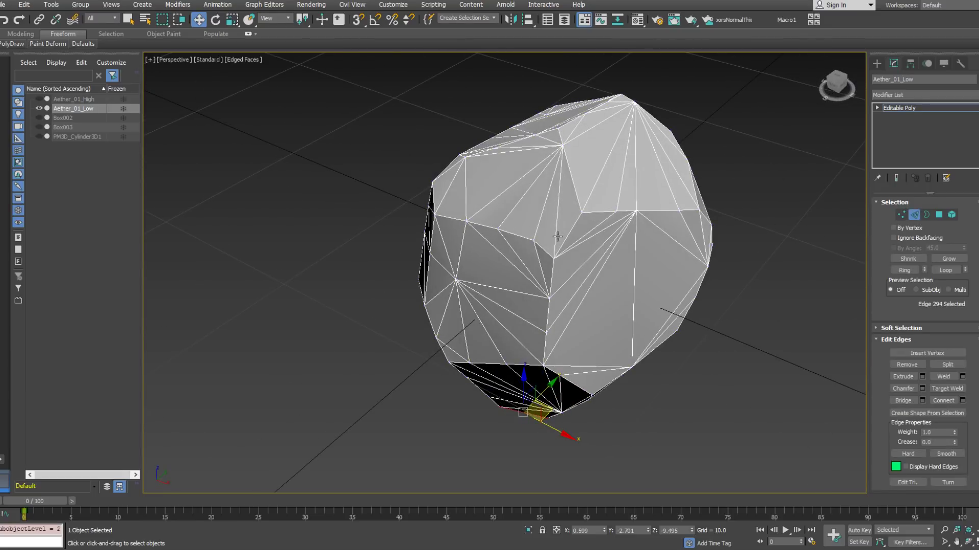
key("BackSpace")
key("1")
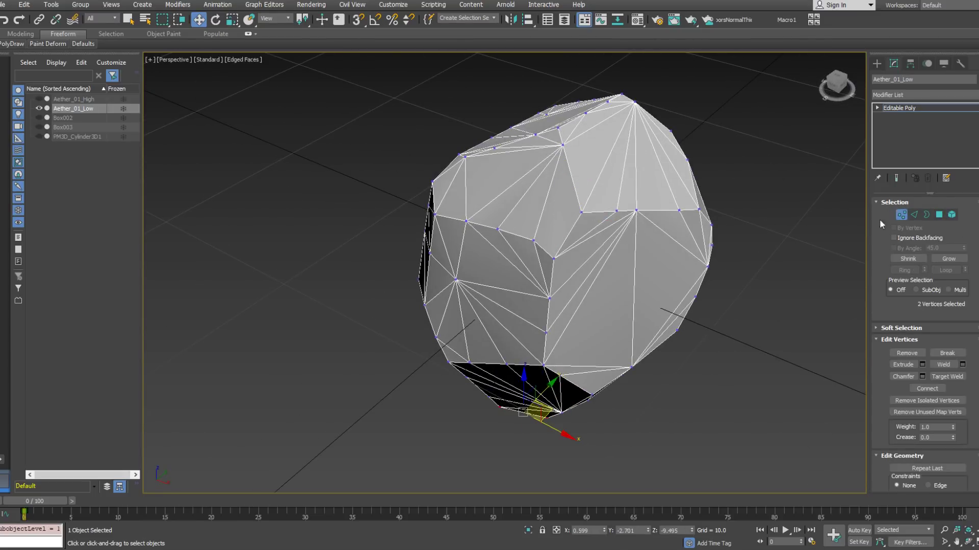
left_click(531, 239)
left_click(582, 213, "ctrl")
right_click(595, 206)
left_click(591, 245)
Remove the edge crossing the facet beside the notch and connect the notch vertex to the facet's central vertex.
middle_click_drag(600, 234, 506, 213, "alt")
middle_click_drag(650, 351, 506, 247)
middle_click_drag(529, 283, 586, 240, "alt")
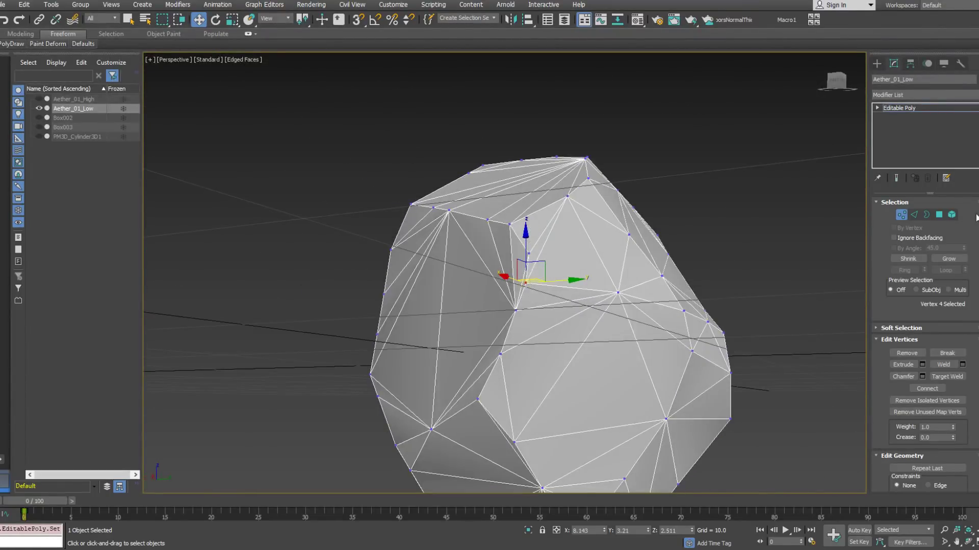
left_click(914, 214)
key("BackSpace")
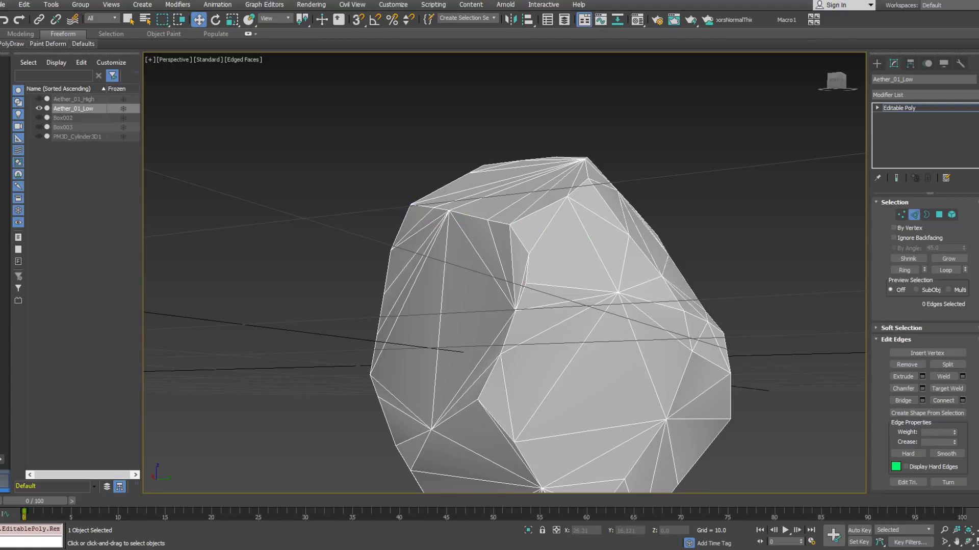
key("1")
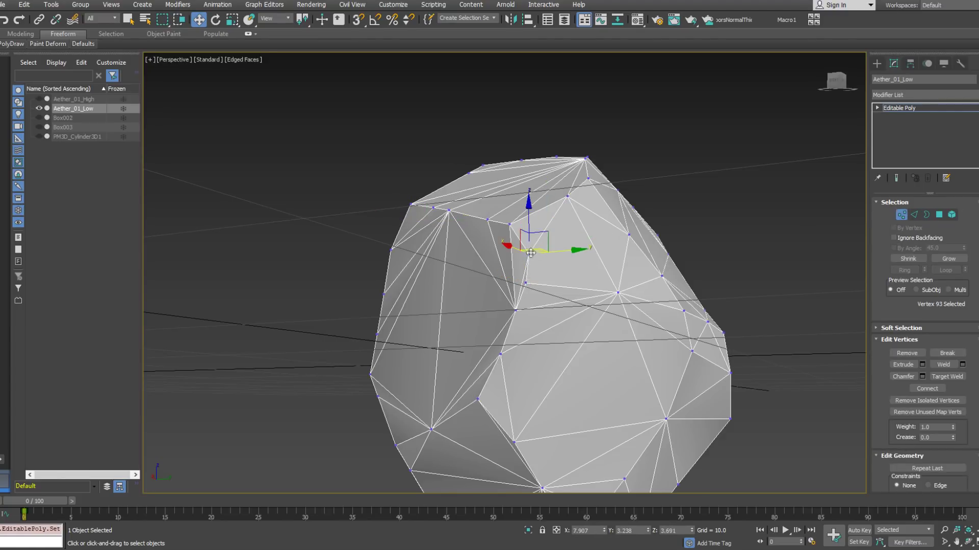
left_click(620, 293, "ctrl")
right_click(639, 288)
left_click(633, 325)
Merge closely spaced vertices along the rock's upper edge with Target Weld.
middle_click_drag(616, 276, 431, 225, "alt")
right_click(430, 225)
left_click(390, 295)
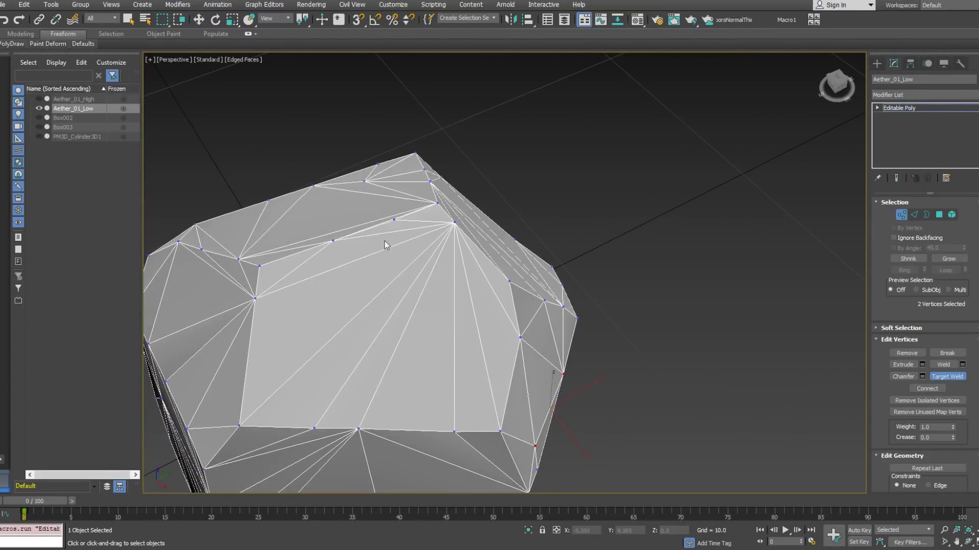
middle_click_drag(438, 204, 424, 151, "alt")
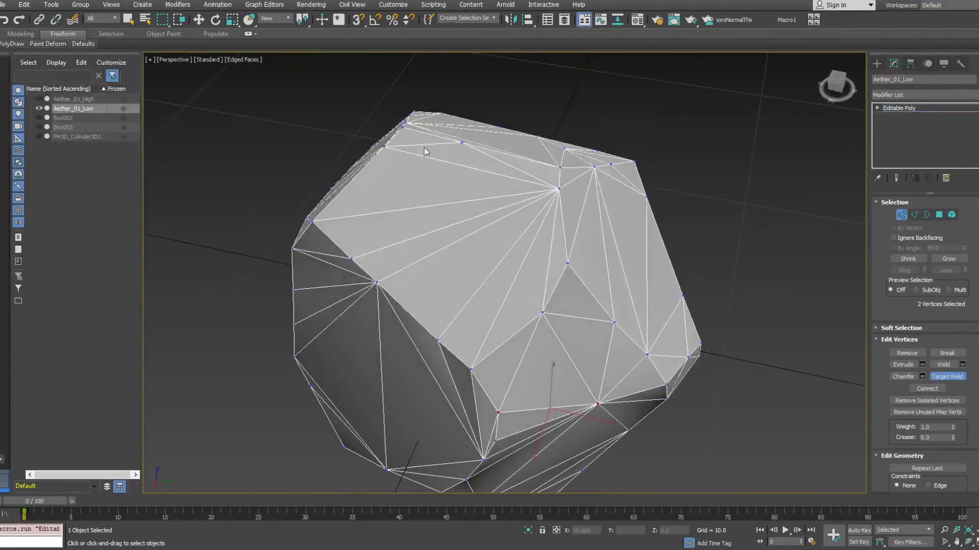
key("w")
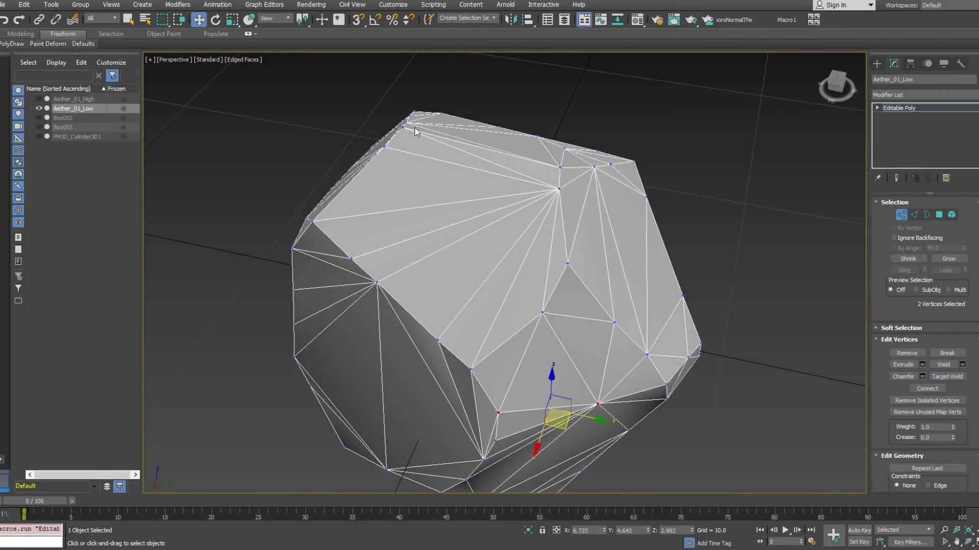
middle_click_drag(402, 129, 498, 292, "alt")
middle_click_drag(505, 256, 465, 275, "alt")
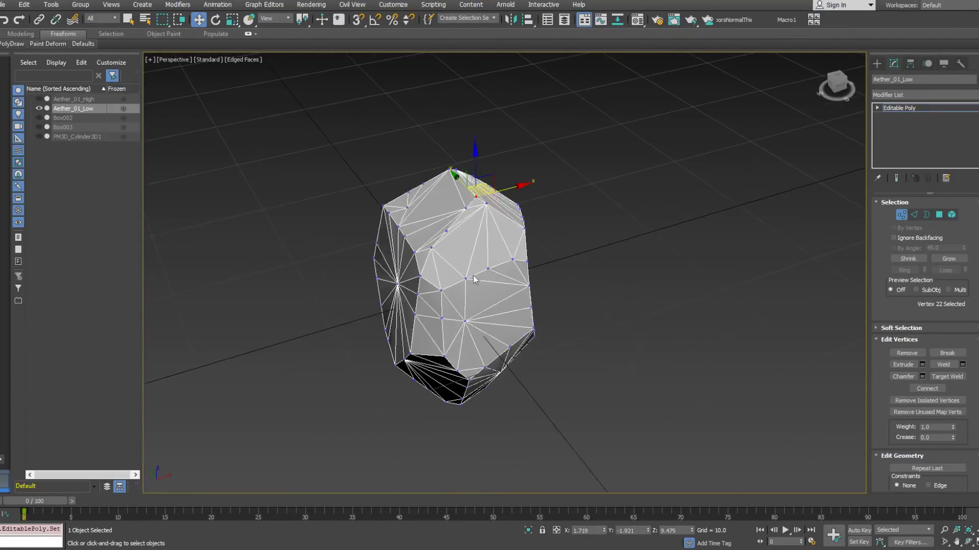
Leave vertex editing on Aether_01_Low and try to save the scene.
left_click(906, 216)
middle_click_drag(514, 239, 553, 251, "alt")
key("ctrl+s")
key("Escape")
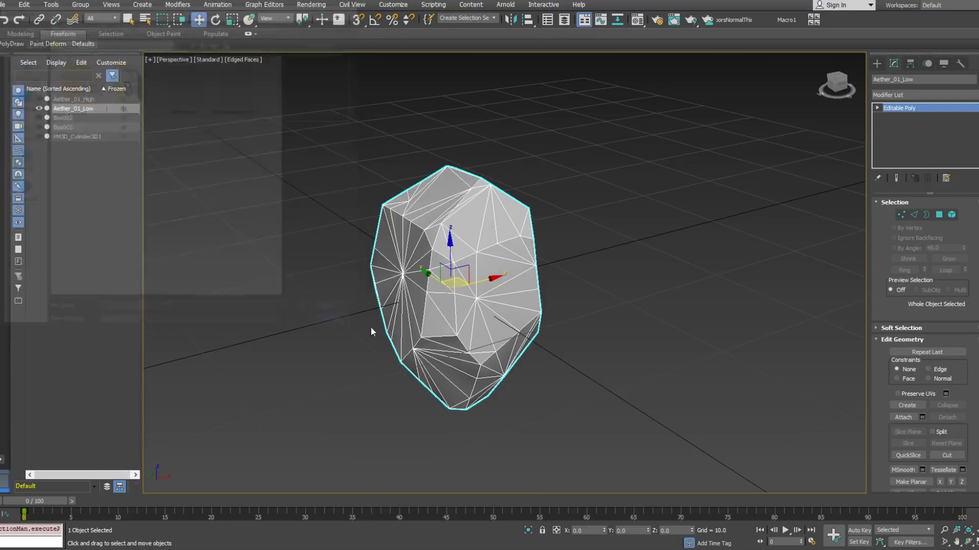
Select the whole element of Aether_01_Low and assign it to smoothing group 1.
left_click(951, 214)
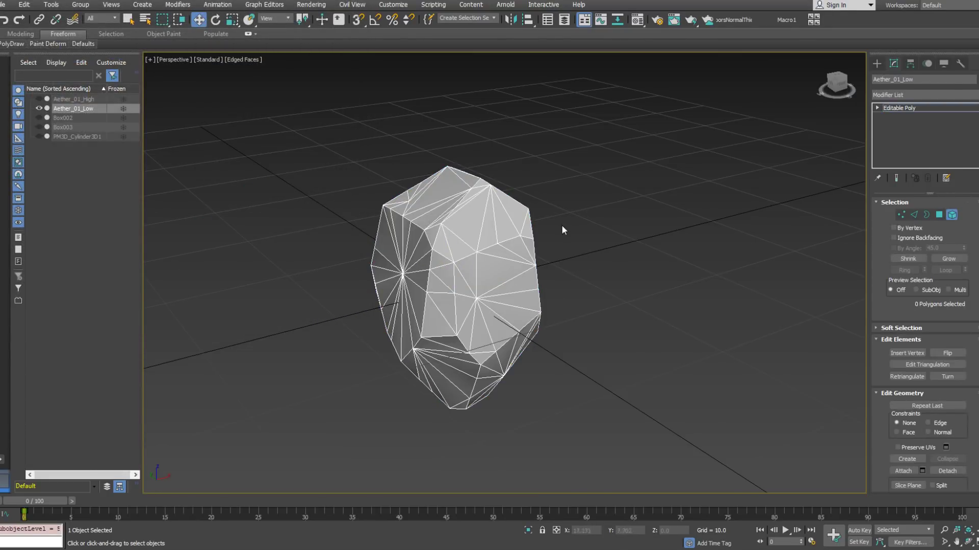
left_click(463, 275)
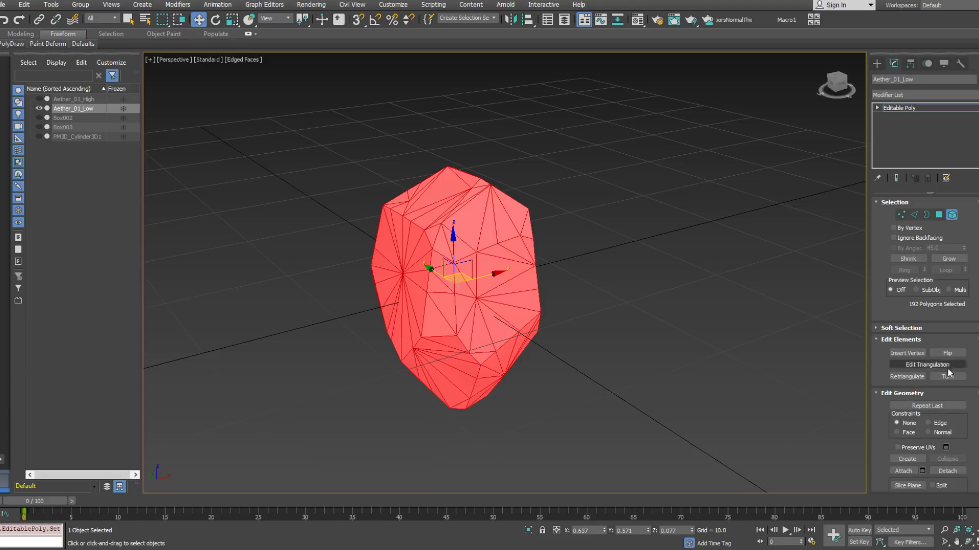
scroll(948, 373, "down", 5)
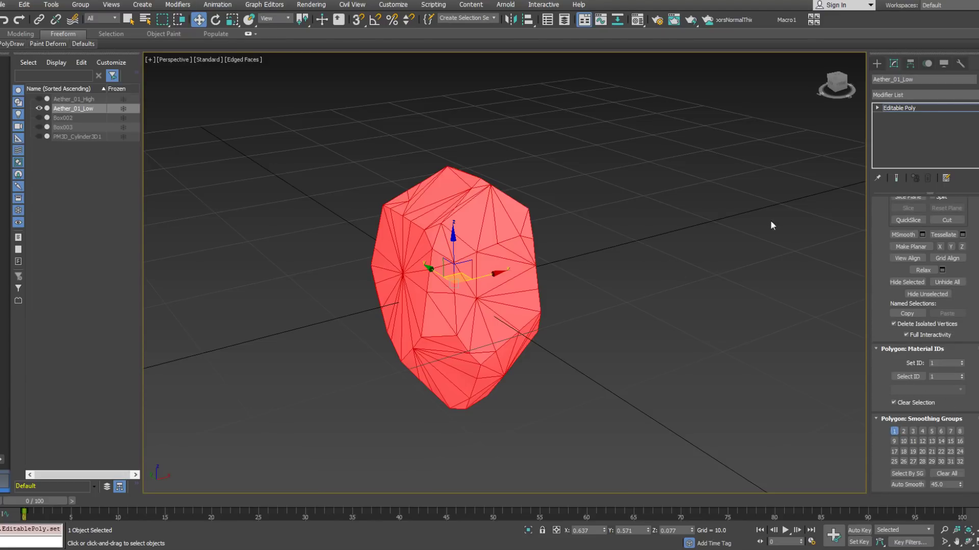
left_click(937, 106)
Add a Normal modifier with Flip Normals to Aether_01_Low and collapse it into the Editable Poly.
left_click(923, 95)
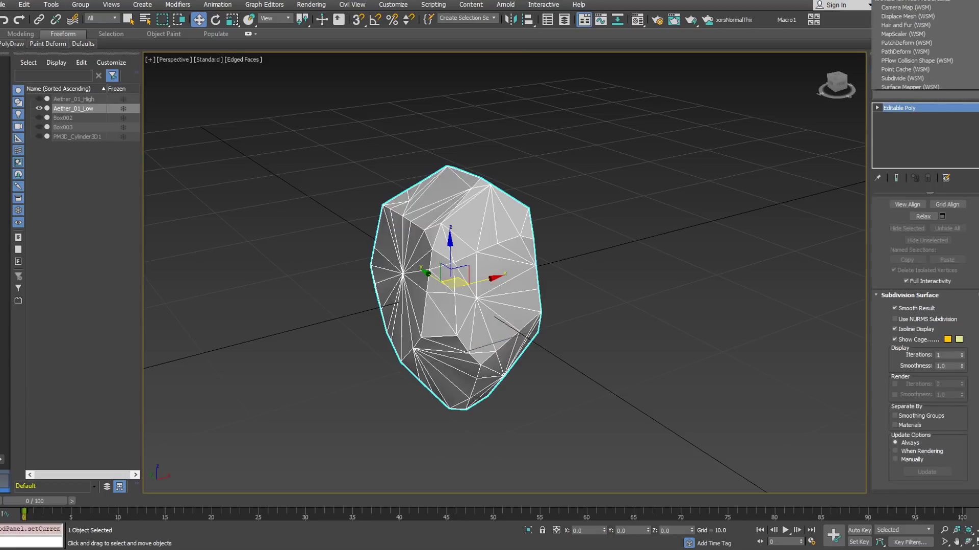
left_click(923, 95)
scroll(924, 327, "down", 15)
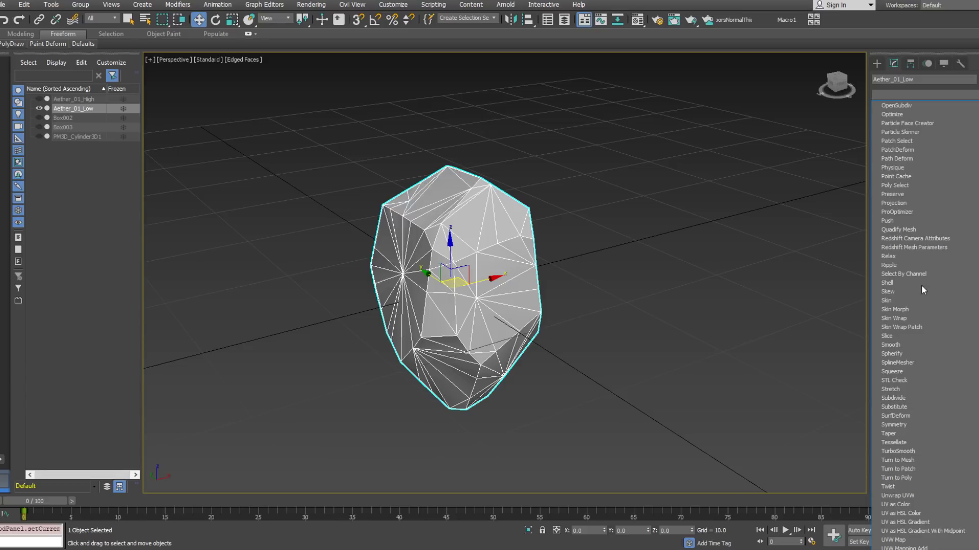
scroll(915, 211, "up", 8)
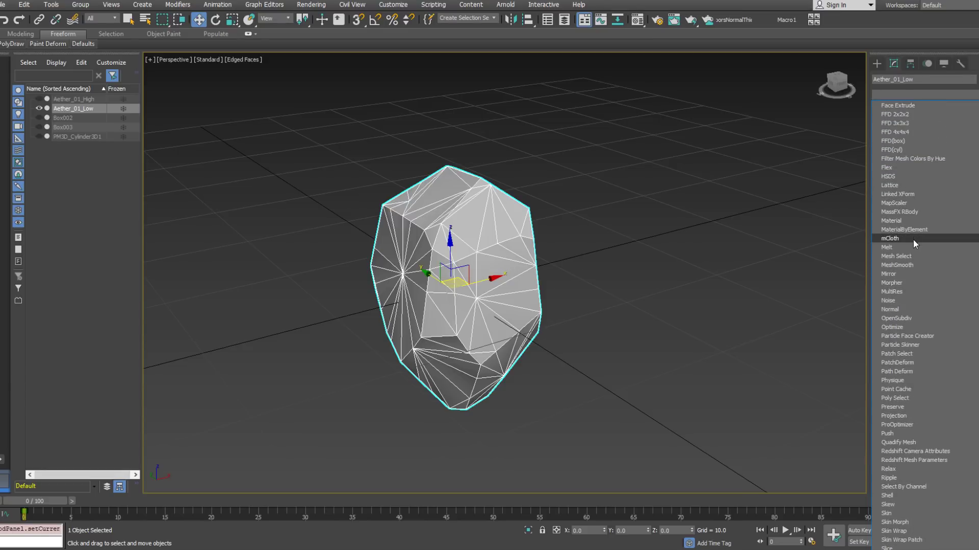
left_click(916, 309)
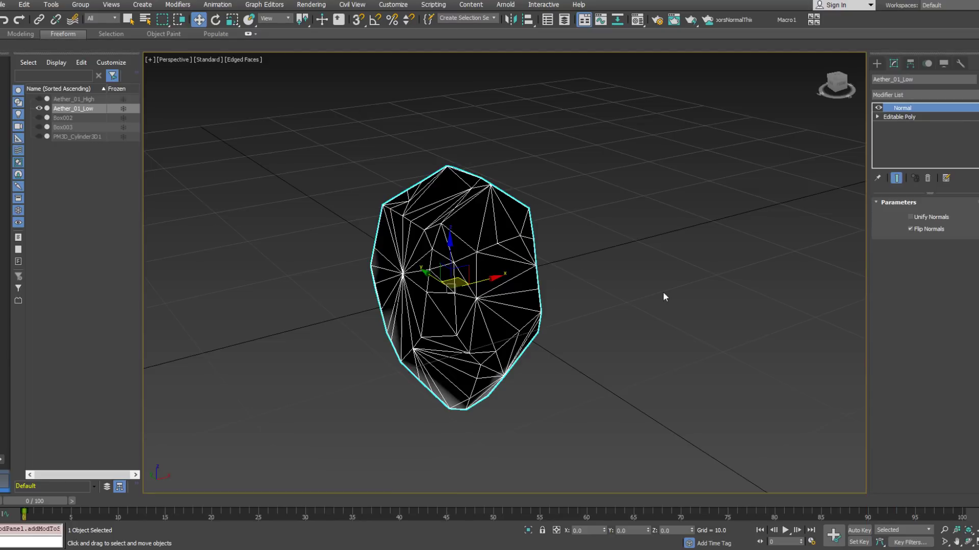
right_click(892, 166)
left_click(893, 256)
Select the rock's whole element and flip its normals to face outward.
left_click(951, 215)
left_click(499, 278)
right_click(498, 272)
left_click(486, 311)
mouse_move(486, 312)
middle_mouse_down("alt")
mouse_move(492, 260)
mouse_move(487, 298)
middle_mouse_up("alt")
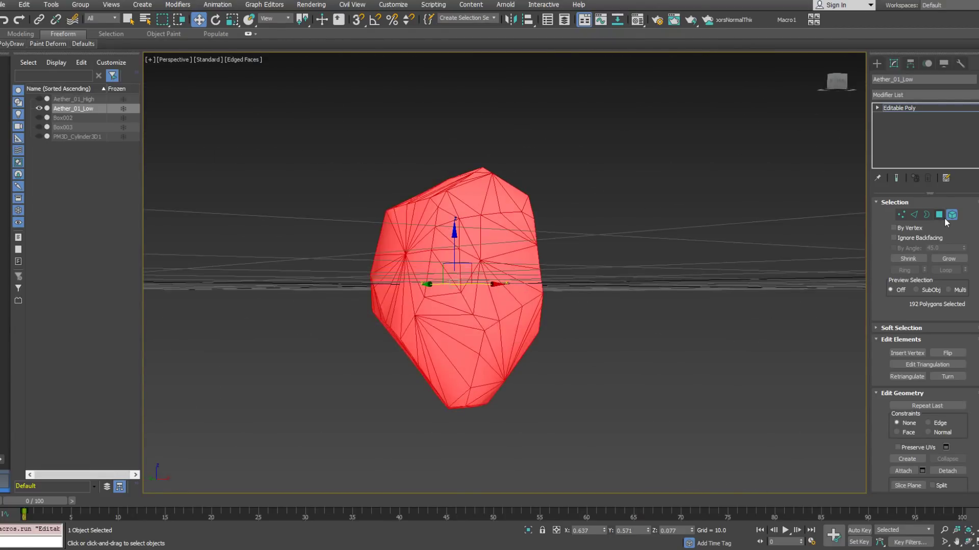
left_click(951, 215)
Add an Unwrap UVW modifier to Aether_01_Low.
left_click(958, 95)
left_click(958, 95)
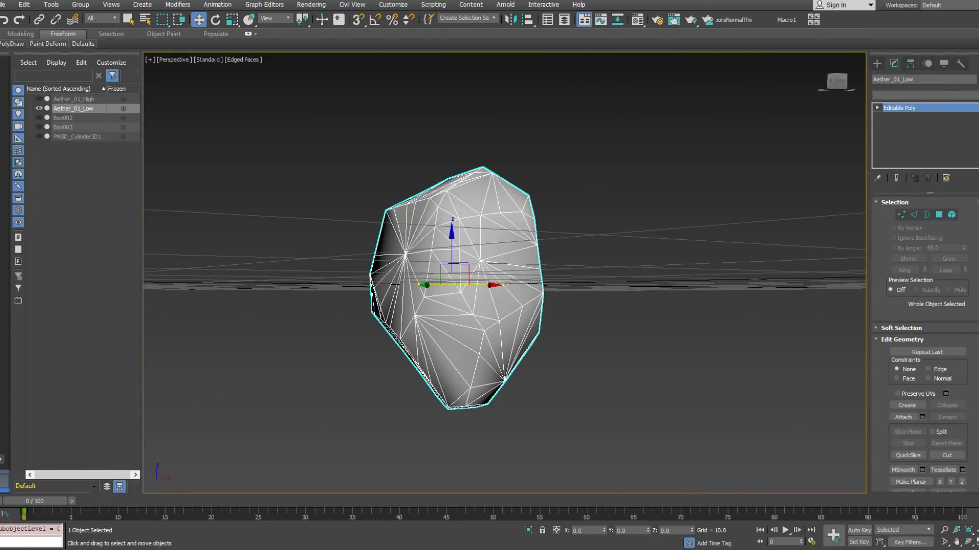
left_click(958, 95)
scroll(961, 454, "down", 20)
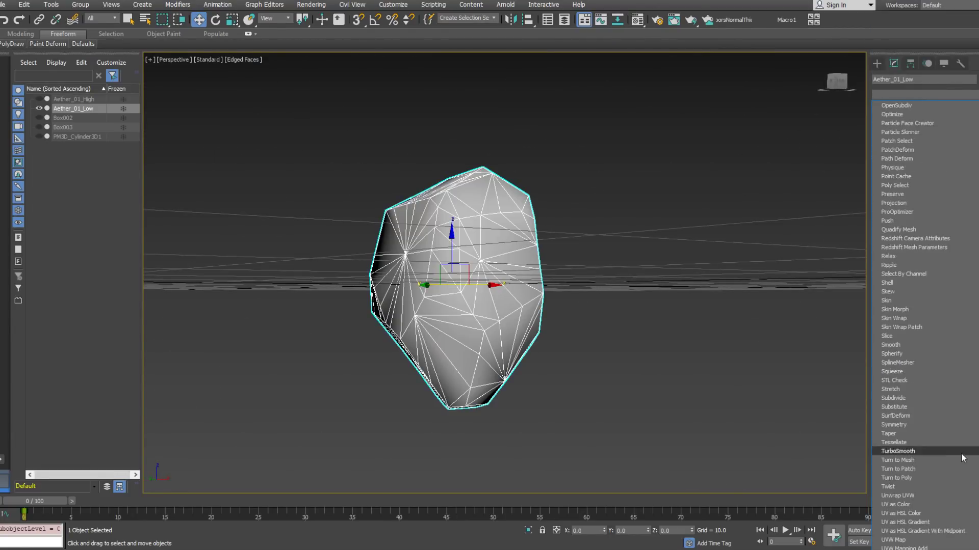
left_click(926, 494)
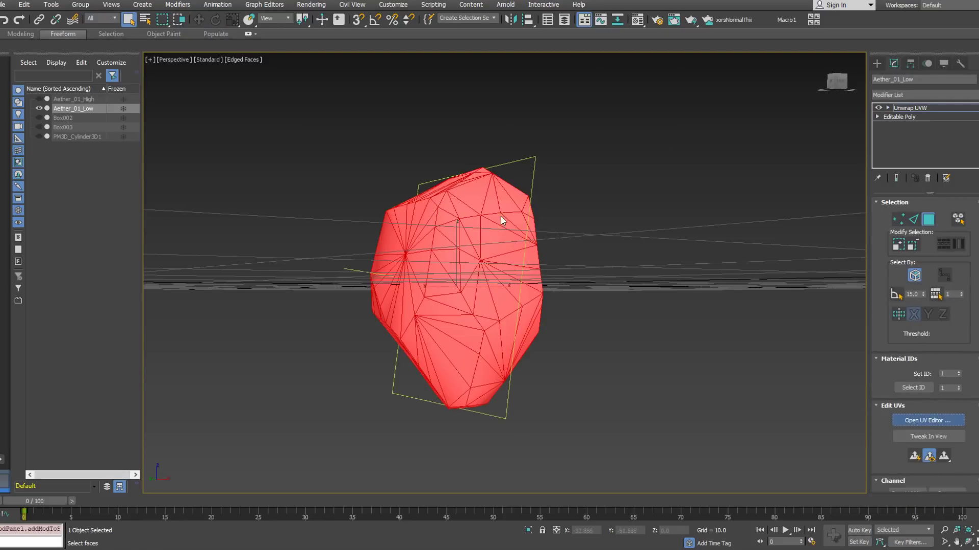
Open the UV editor for Aether_01_Low, move it clear of the rock and expand the Unwrap UVW sub-object levels.
left_click(921, 420)
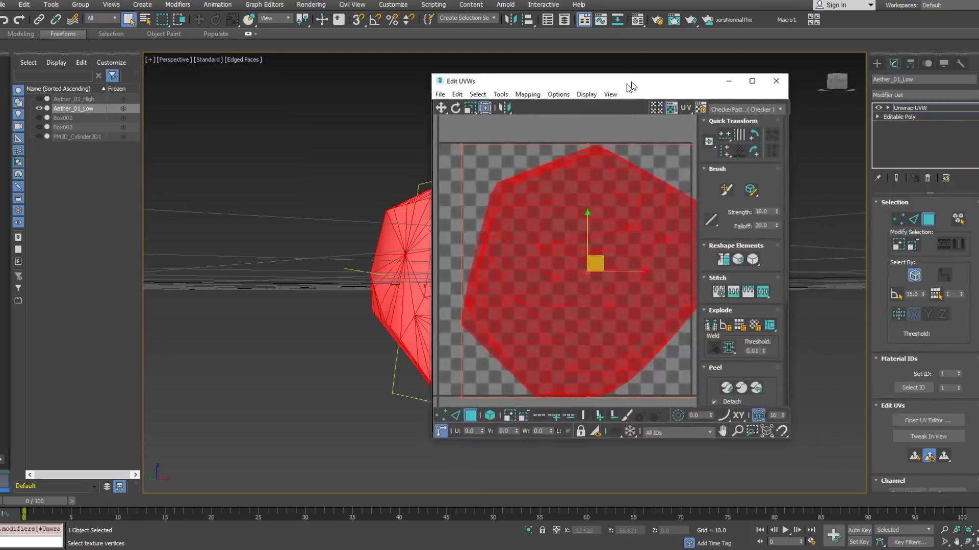
scroll(494, 226, "down", 1)
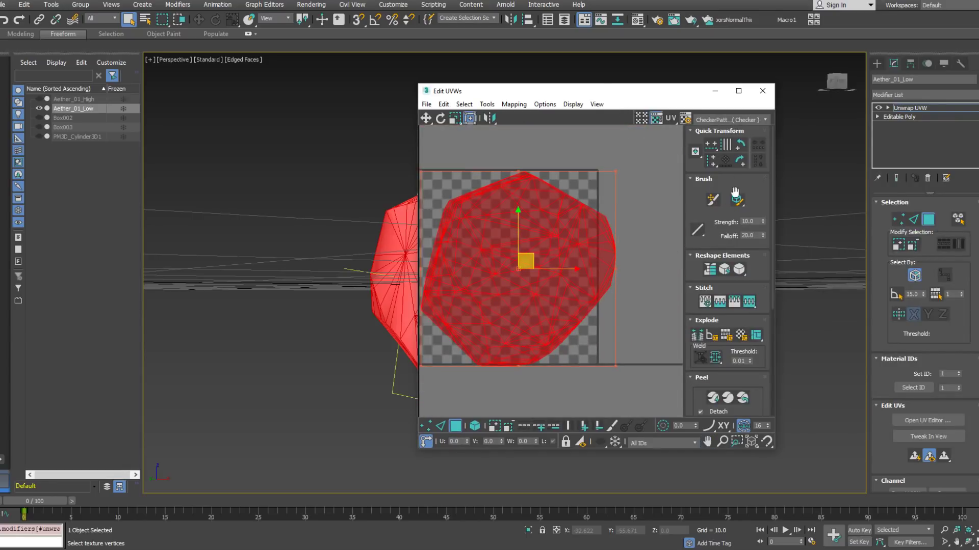
left_click_drag(599, 95, 710, 155)
left_click(887, 107)
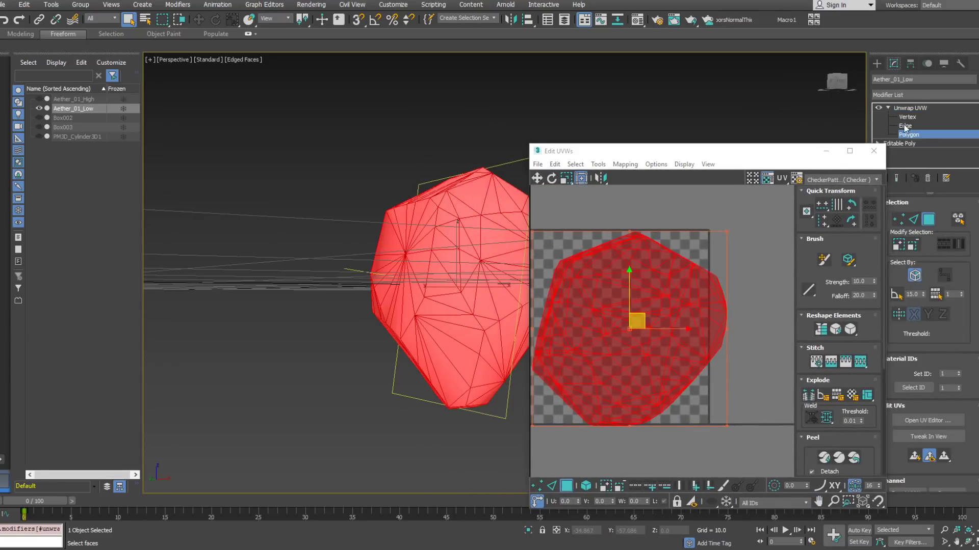
Select a chain of edges from the rock's top down one side to its underside as a UV seam.
left_click(905, 126)
middle_click_drag(435, 193, 500, 230, "alt")
left_click(450, 230)
left_click(429, 241, "ctrl")
left_click(470, 234)
middle_click_drag(470, 179, 451, 192, "alt")
middle_click_drag(483, 251, 446, 216, "alt")
left_click(440, 296, "ctrl")
middle_click_drag(440, 297, 442, 405, "alt")
left_click(464, 339, "alt")
left_click(460, 352, "ctrl")
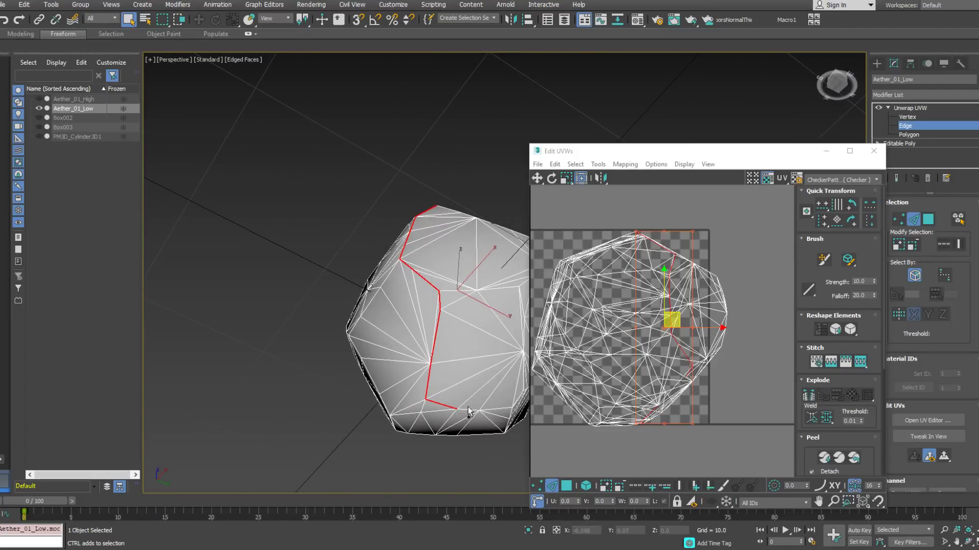
Extend the seam edge selection around the rock's underside and across its top, and break the UVs along it.
middle_click_drag(412, 402, 379, 431, "alt")
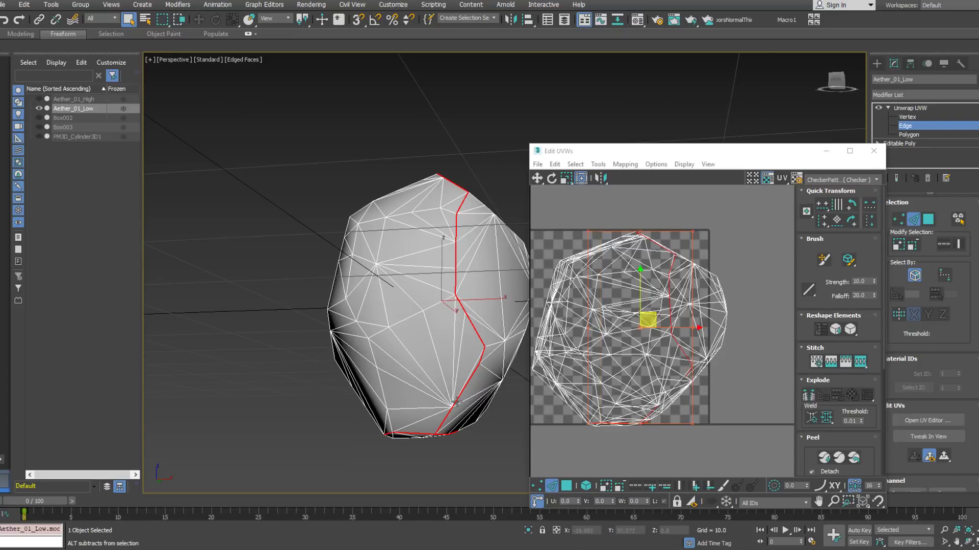
middle_click_drag(456, 402, 424, 129, "alt")
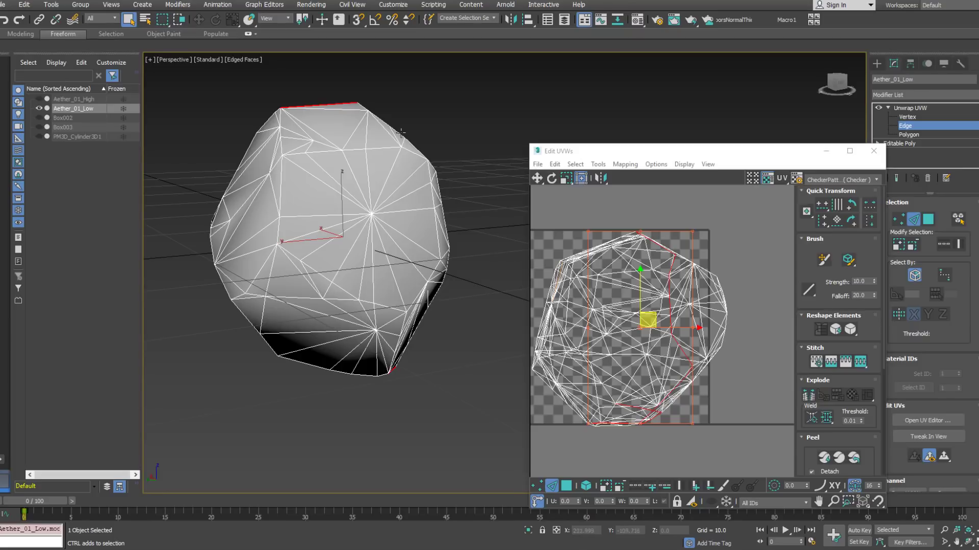
middle_click_drag(403, 118, 430, 151, "alt")
middle_click_drag(459, 149, 275, 162, "alt")
right_click(635, 360)
left_click(586, 379)
Relax all of the rock's UV polygons by polygon angles with 100 iterations and an amount of 1.0.
key("3")
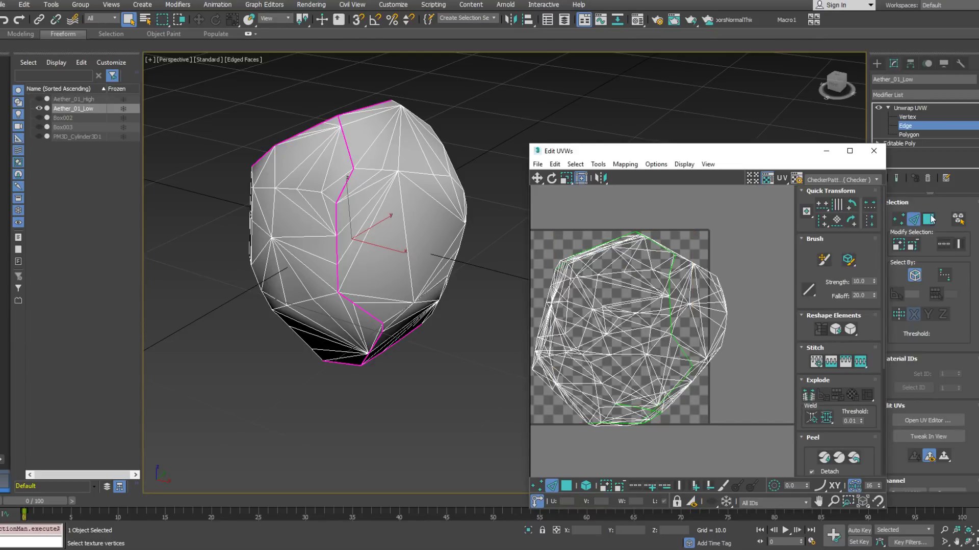
key("ctrl+a")
scroll(600, 240, "down", 1)
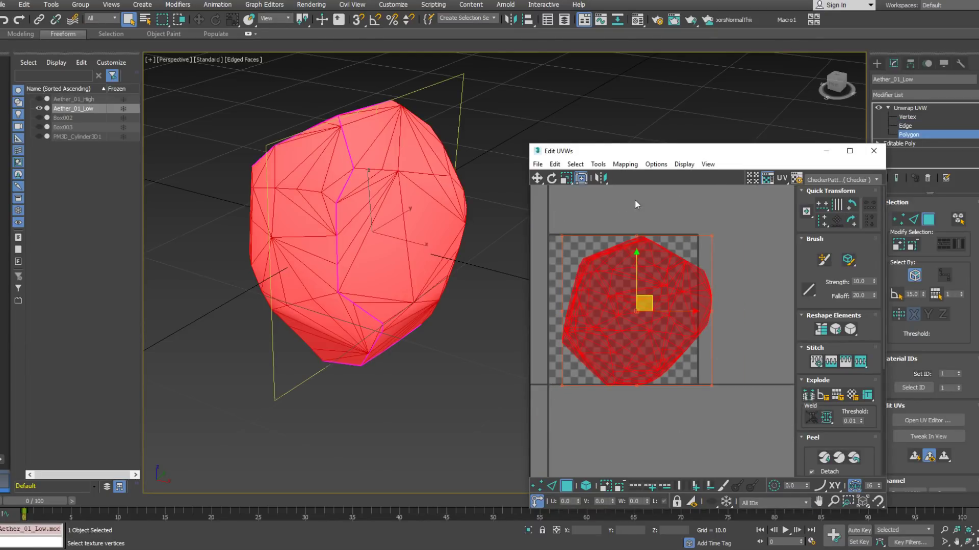
left_click(597, 164)
left_click(641, 339)
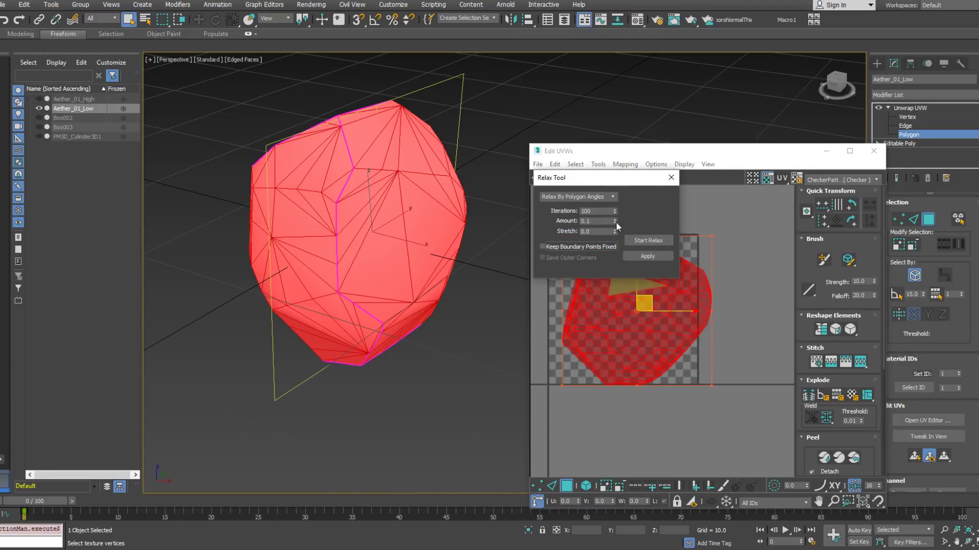
left_click(648, 240)
left_click(648, 240)
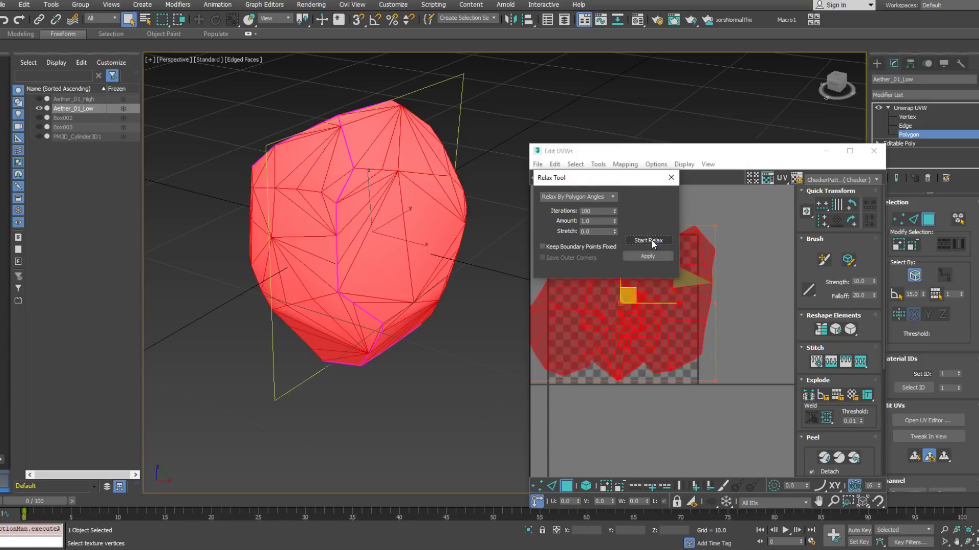
Relax the UV shell by edge angles, followed by another relax by polygon angles, to open the layout out.
middle_click_drag(711, 347, 723, 393)
left_click(611, 197)
left_click(571, 212)
left_click(638, 241)
left_click(648, 241)
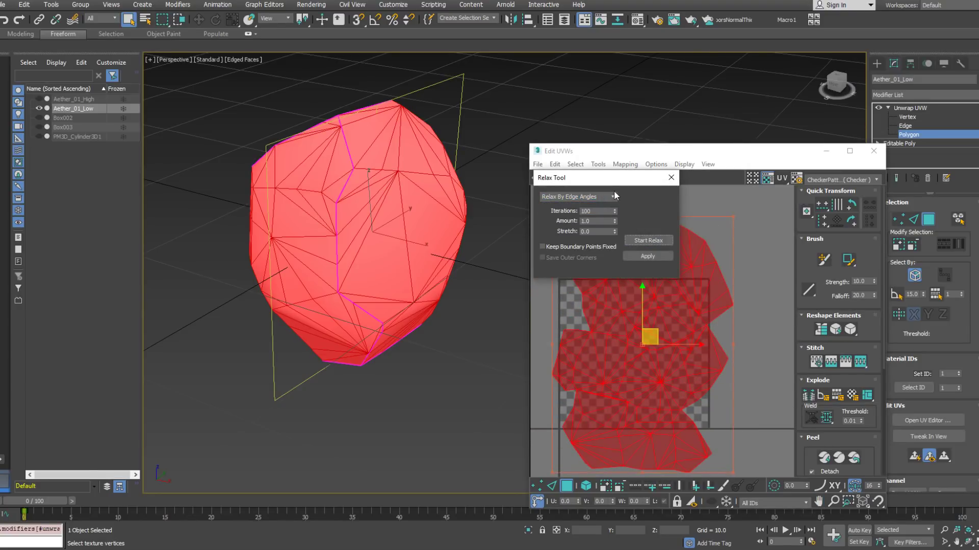
left_click(613, 197)
left_click(607, 204)
left_click(643, 241)
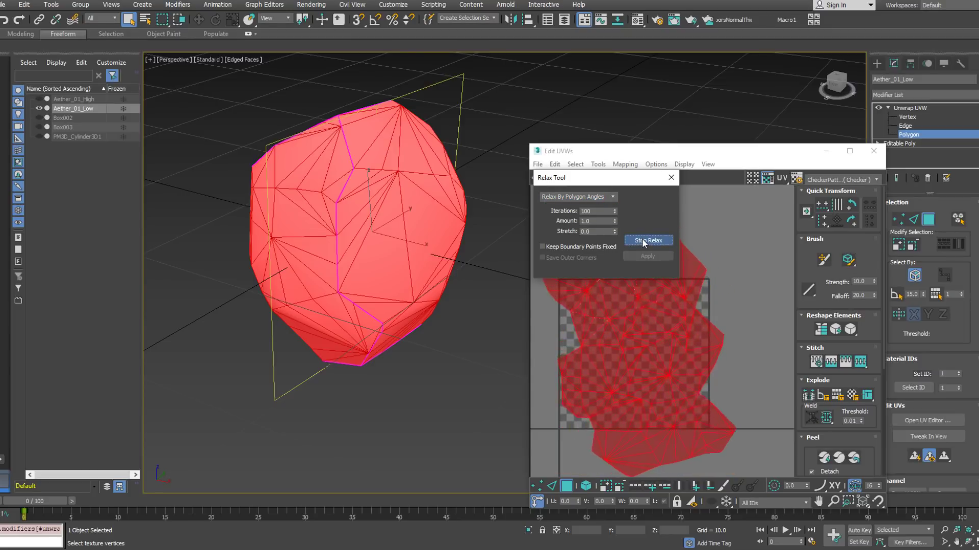
left_click(643, 242)
Examine the relaxed UV shell up close at vertex level for overlapping or distorted triangles.
middle_click_drag(661, 357, 662, 383)
scroll(657, 357, "up", 5)
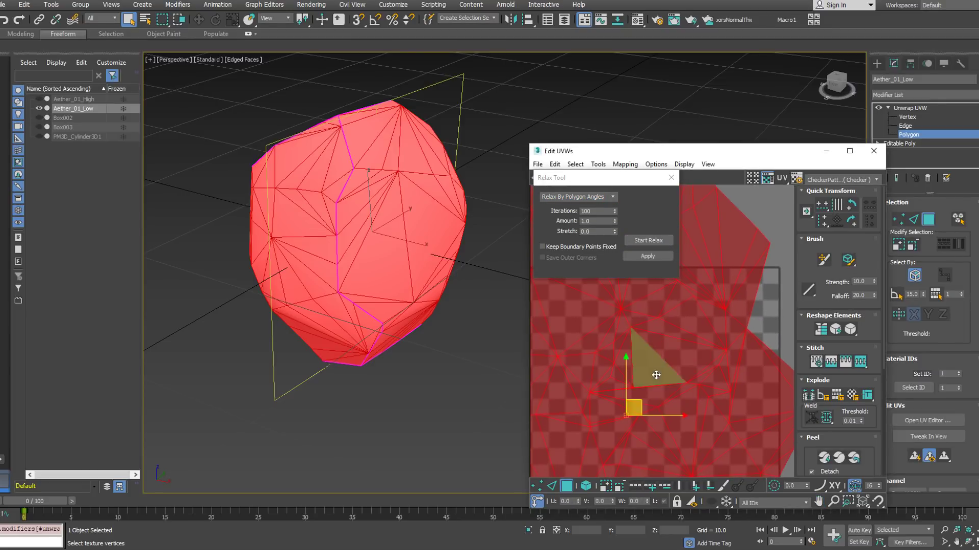
key("1")
scroll(619, 357, "up", 2)
scroll(620, 360, "down", 2)
left_click(629, 343)
scroll(634, 342, "up", 2)
scroll(634, 342, "down", 1)
middle_click_drag(637, 352, 728, 302)
middle_click_drag(691, 338, 640, 432)
middle_click_drag(634, 327, 651, 454)
middle_click_drag(678, 341, 668, 356)
scroll(668, 356, "up", 3)
left_click_drag(671, 332, 674, 347)
middle_click_drag(680, 346, 567, 361)
scroll(631, 350, "down", 3)
middle_click_drag(681, 353, 627, 304)
scroll(627, 303, "down", 2)
middle_click_drag(647, 426, 623, 406)
scroll(642, 396, "up", 1)
scroll(659, 347, "down", 2)
scroll(657, 350, "up", 5)
left_click_drag(640, 341, 649, 351)
scroll(669, 372, "up", 1)
scroll(682, 393, "down", 4)
middle_click_drag(681, 393, 607, 300)
middle_click_drag(643, 368, 629, 322)
scroll(647, 389, "down", 2)
middle_click_drag(660, 415, 633, 369)
scroll(667, 379, "up", 2)
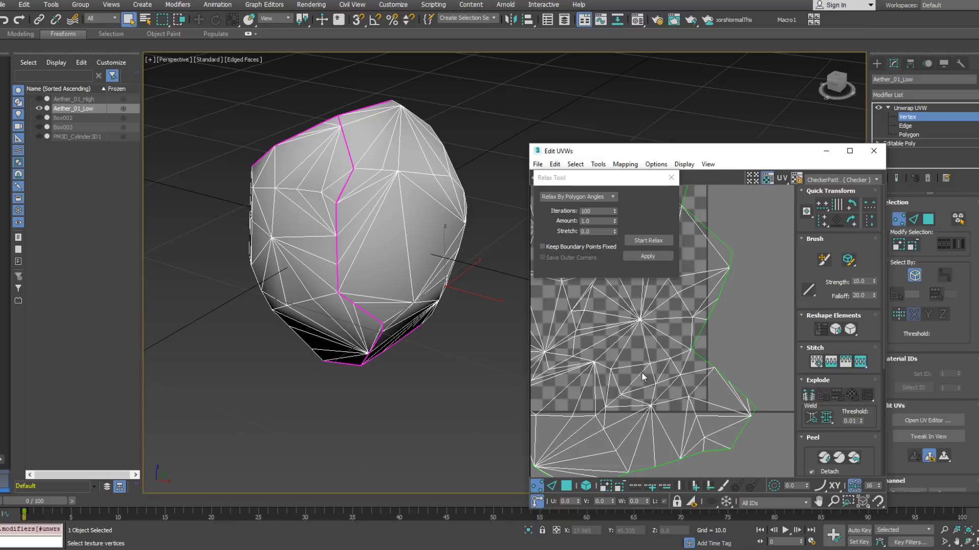
scroll(614, 364, "up", 4)
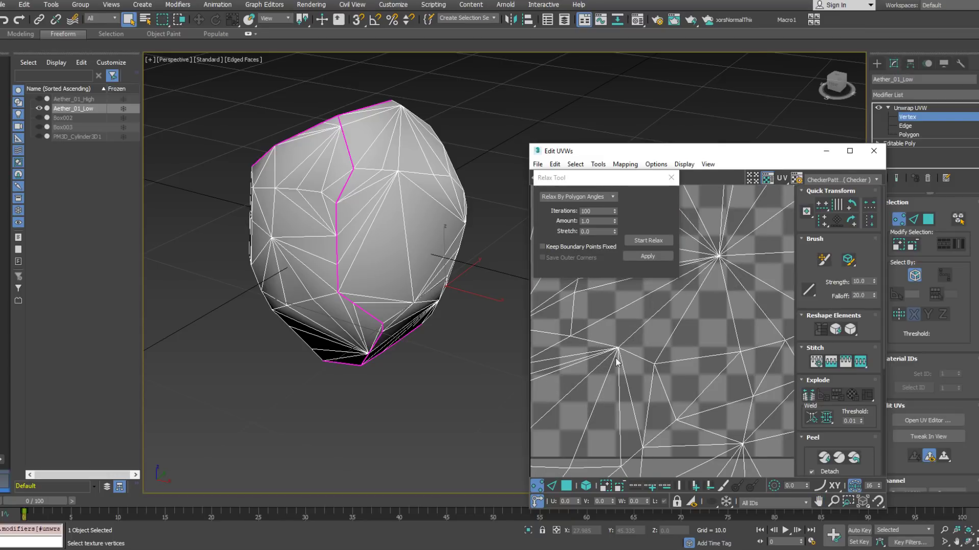
scroll(672, 388, "down", 3)
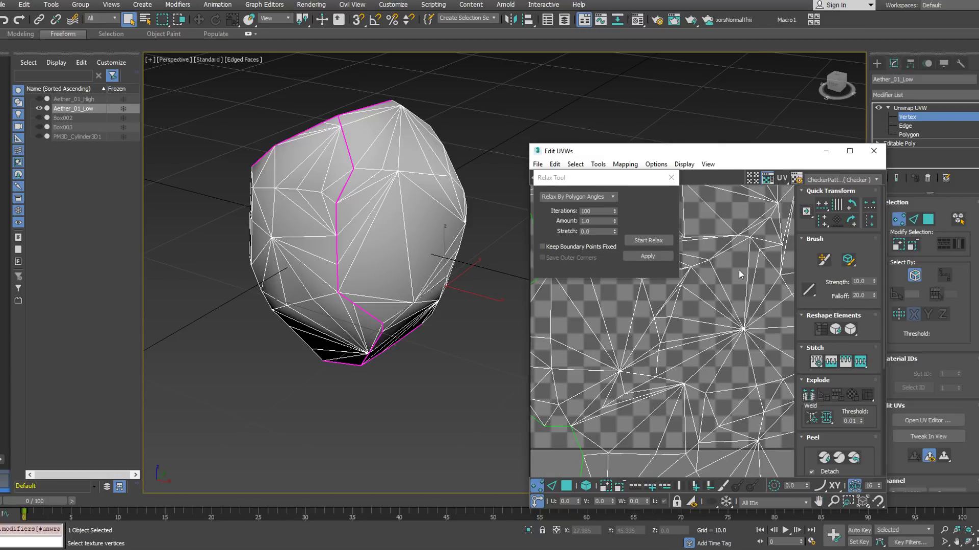
Collapse the Unwrap UVW modifier on Aether_01_Low into the Editable Poly.
right_click(959, 159)
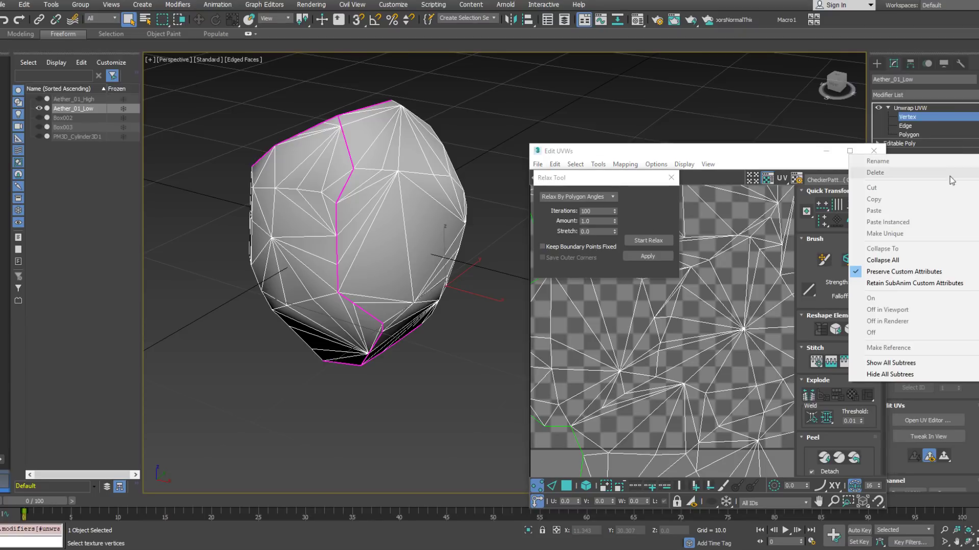
left_click(923, 257)
scroll(617, 293, "down", 6)
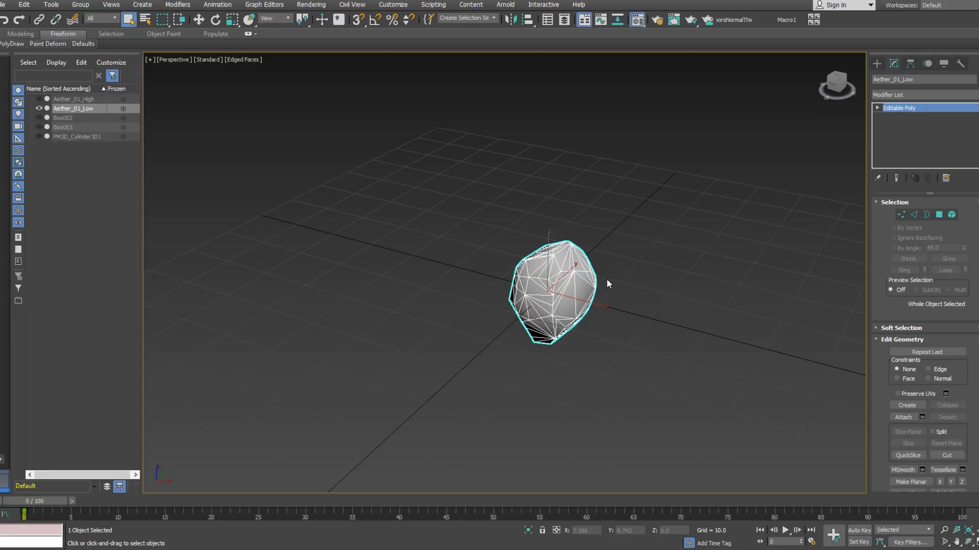
Open the Material Editor and add a Checker map to the Diffuse Color of the last material slot, 24 - Default.
key("m")
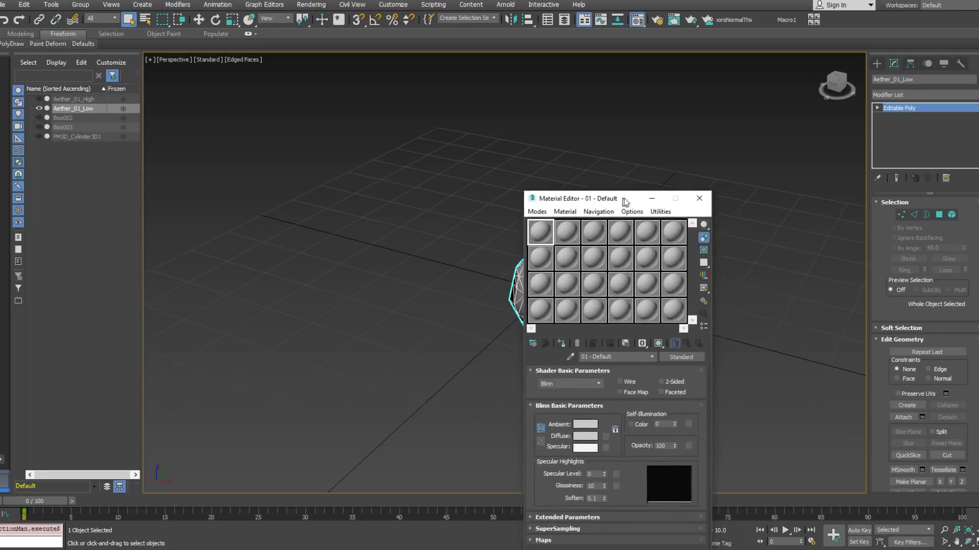
left_click(792, 252)
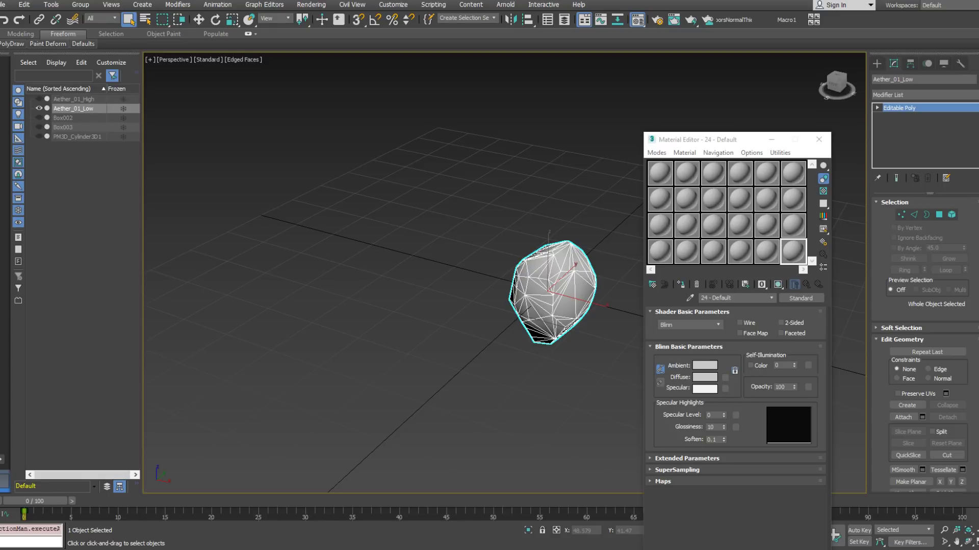
left_click(658, 471)
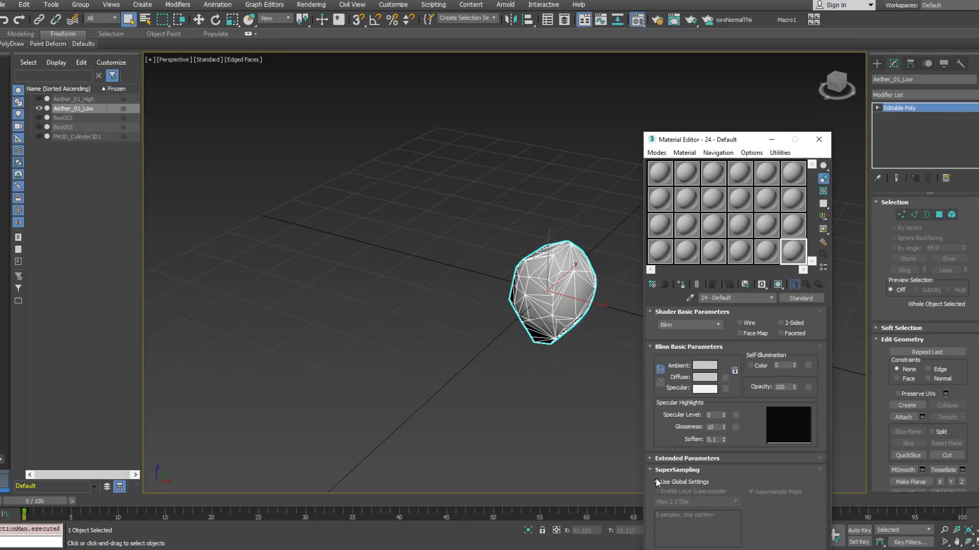
scroll(678, 448, "down", 5)
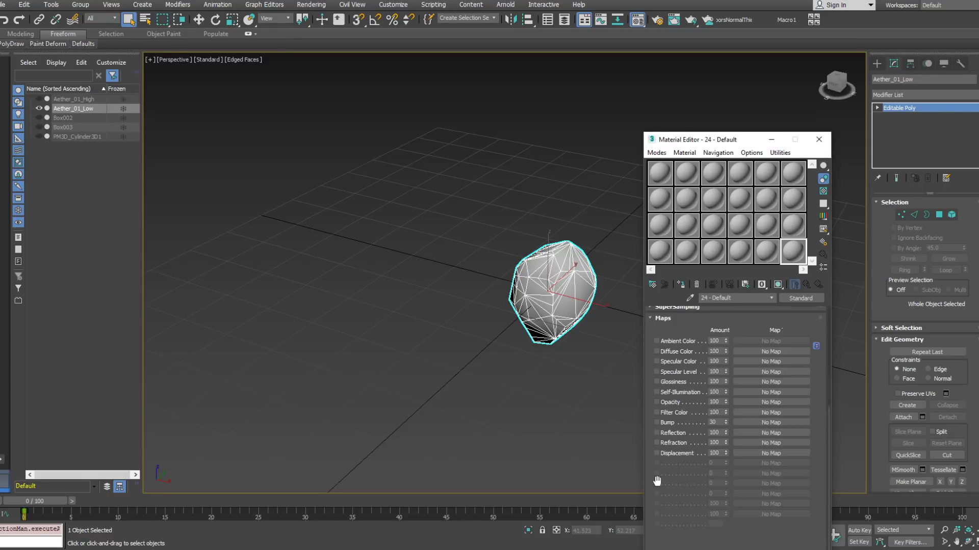
left_click(741, 352)
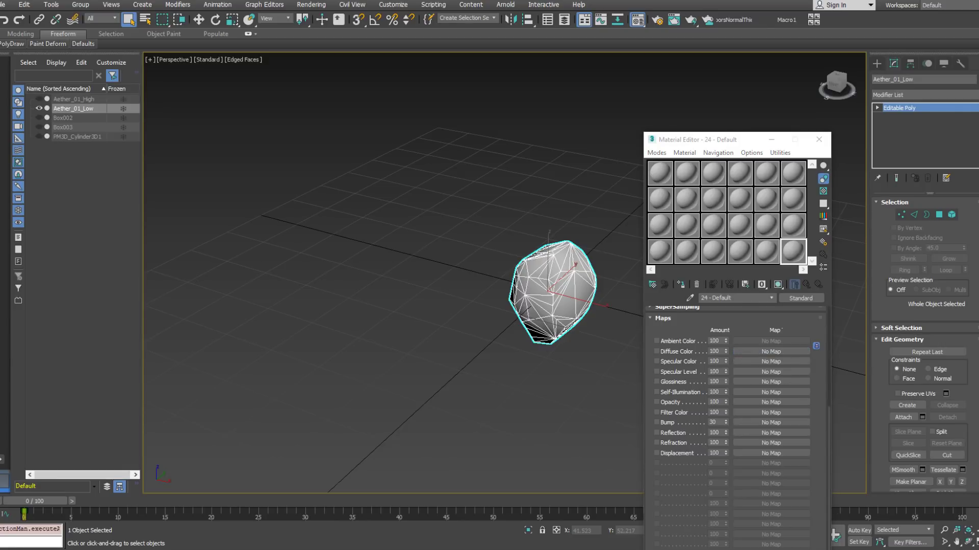
key("Return")
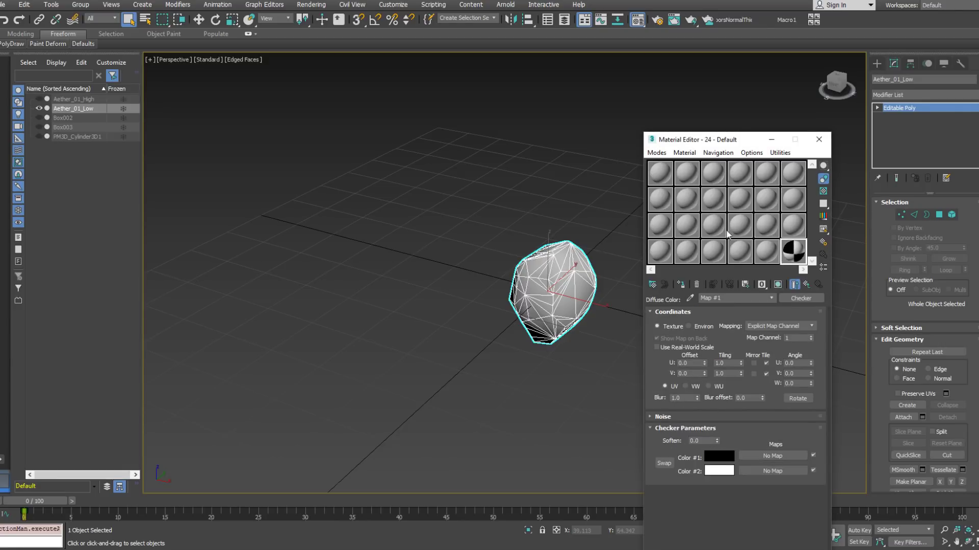
Set the checker map's U and V tiling to 25.
double_click(724, 363)
type("10")
key("Tab")
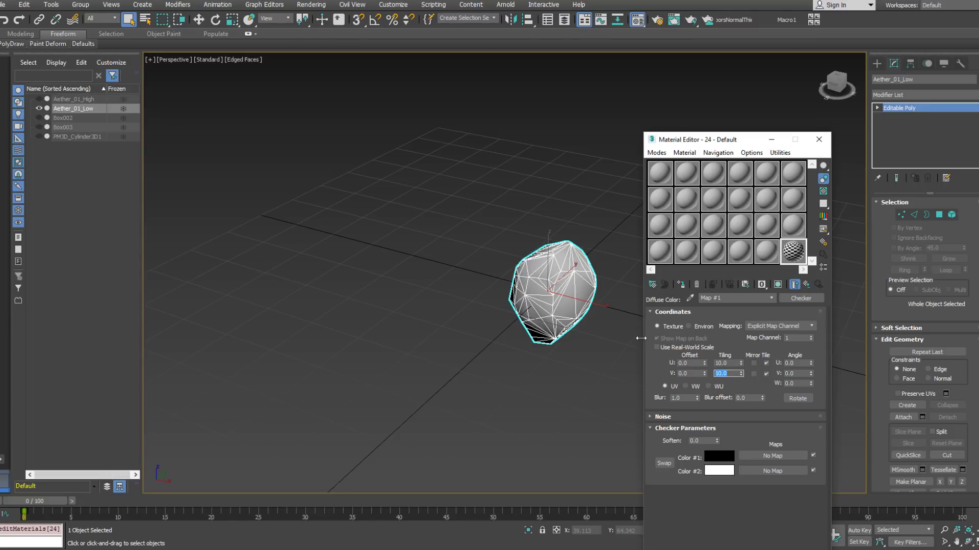
double_click(727, 363)
type("25")
key("Tab")
type("25")
key("Return")
Assign the checker material to Aether_01_Low, display it in the viewport and check the rock for UV stretching.
left_click(777, 284)
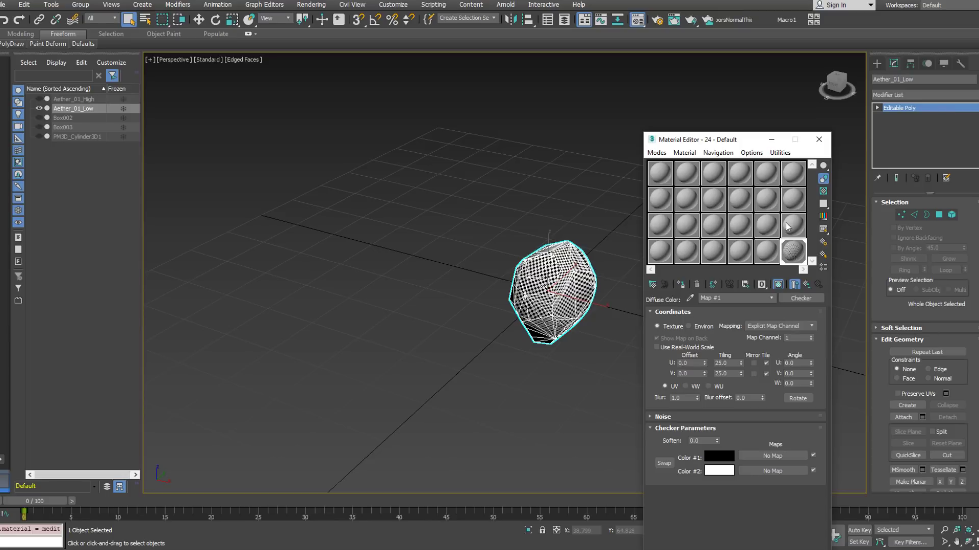
left_click(818, 139)
key("z")
middle_click_drag(549, 290, 564, 334, "alt")
scroll(565, 334, "down", 3)
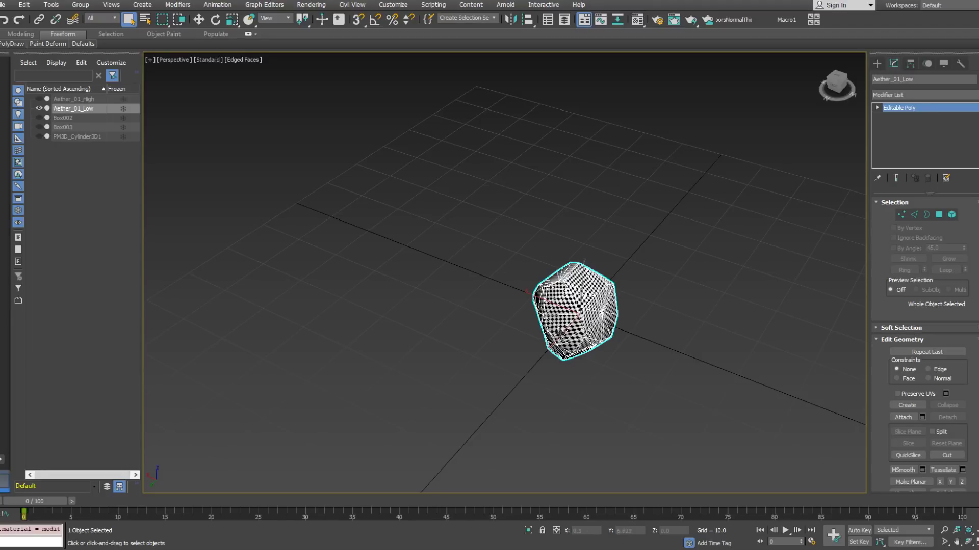
Hide Aether_01_Low and show only the next rock, Box002.
left_click(63, 117)
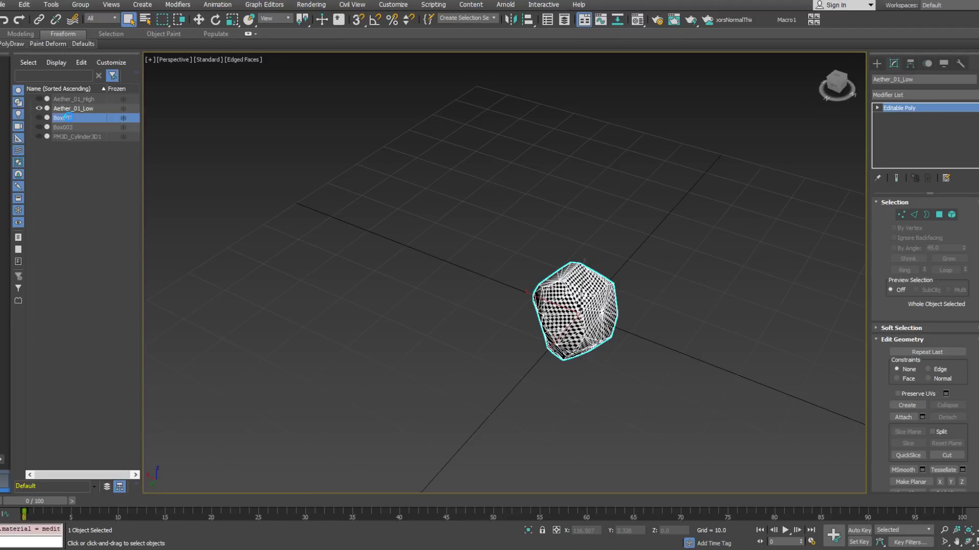
left_click(39, 108)
left_click(39, 100)
left_click(39, 100)
left_click(39, 100)
left_click(39, 118)
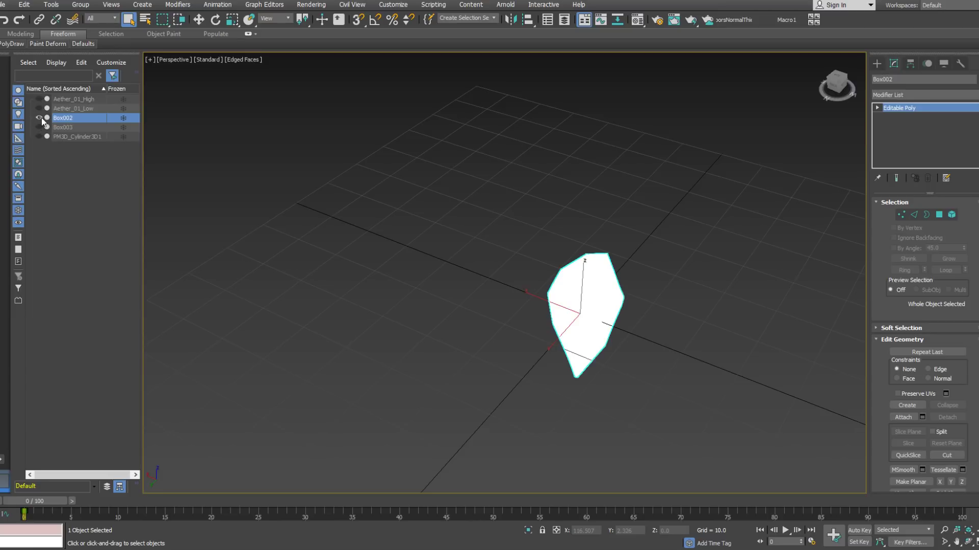
left_click(40, 117)
left_click(39, 118)
Turn off the edged faces display and look over the shape of Box002.
middle_click_drag(604, 328, 538, 293, "alt")
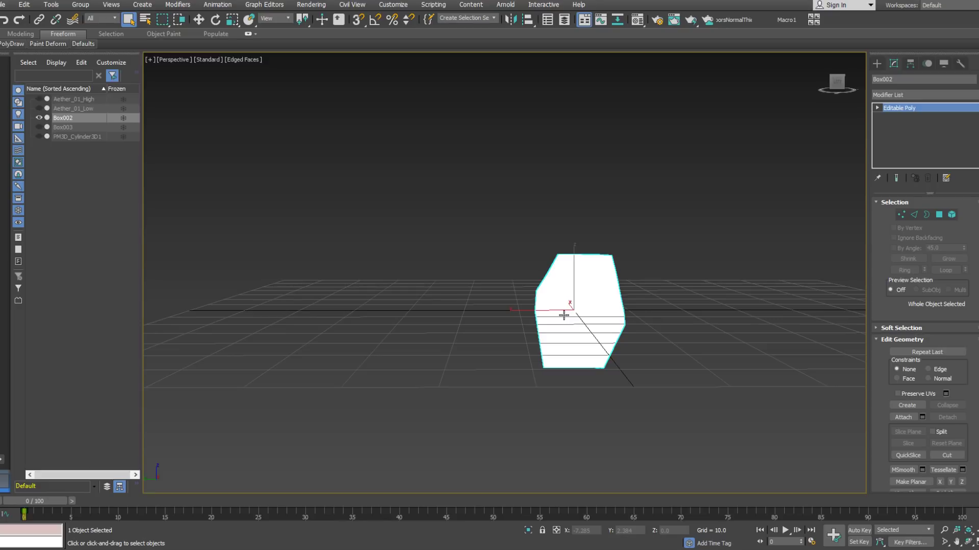
mouse_move(561, 322)
middle_mouse_down("alt")
mouse_move(574, 338)
mouse_move(583, 320)
mouse_move(576, 330)
mouse_move(552, 314)
mouse_move(557, 306)
mouse_move(545, 329)
middle_mouse_up("alt")
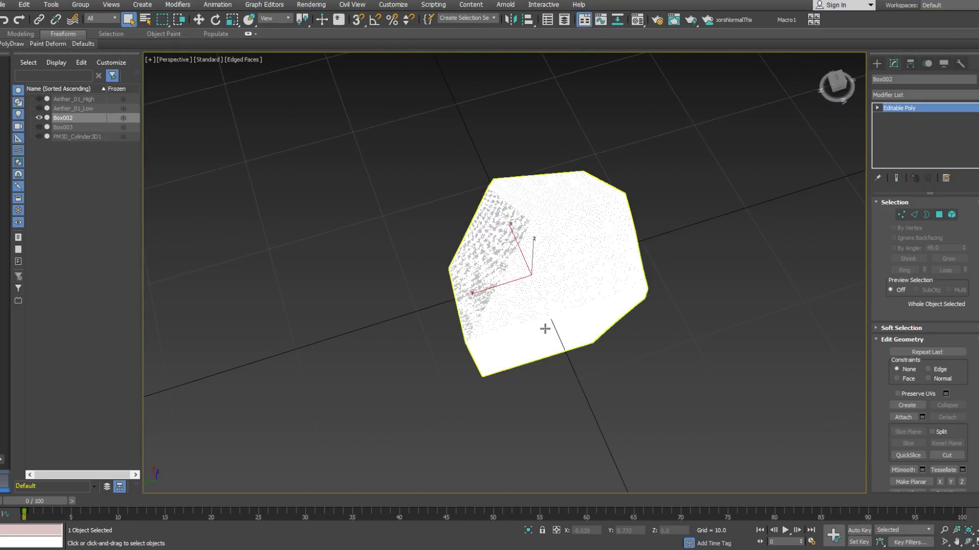
left_click(545, 329)
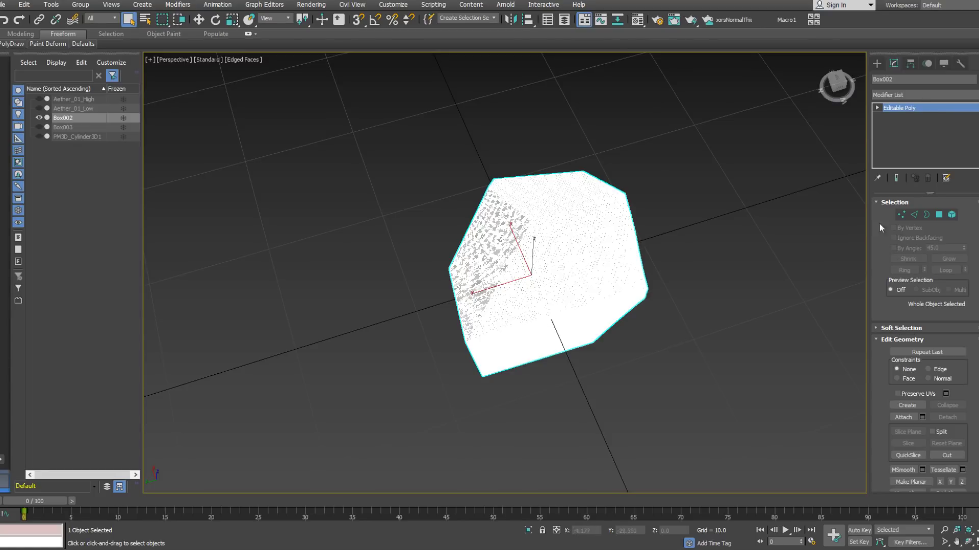
middle_click_drag(627, 218, 590, 286)
key("F4")
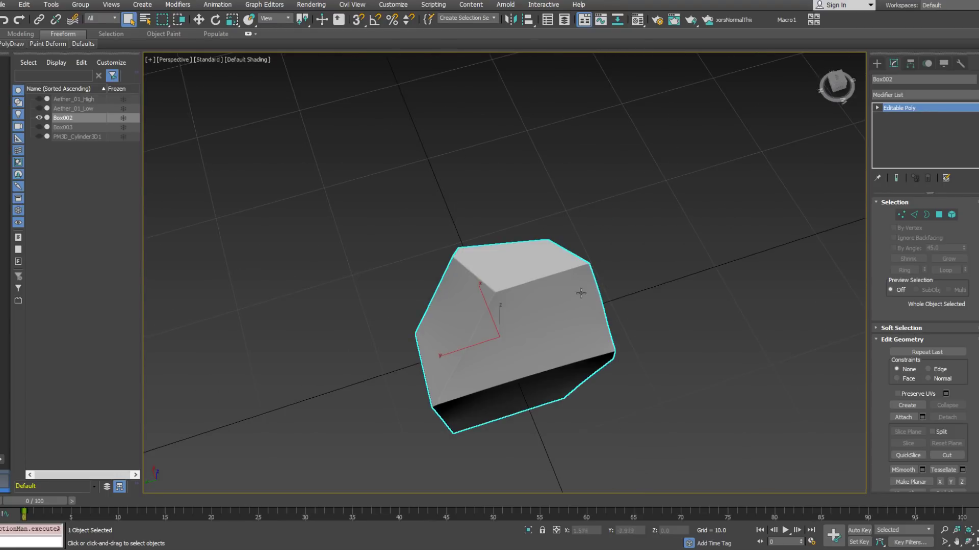
middle_click_drag(510, 306, 532, 262, "alt")
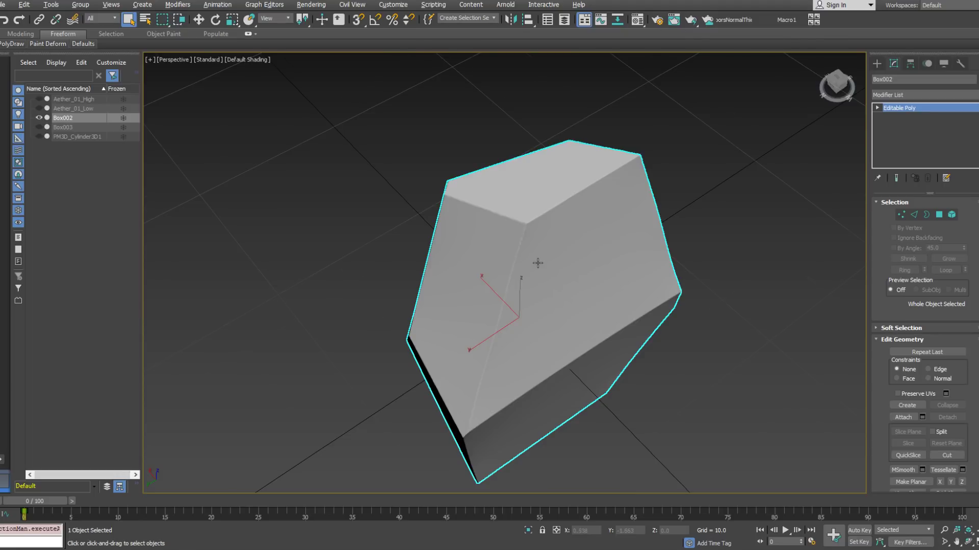
scroll(535, 265, "down", 3)
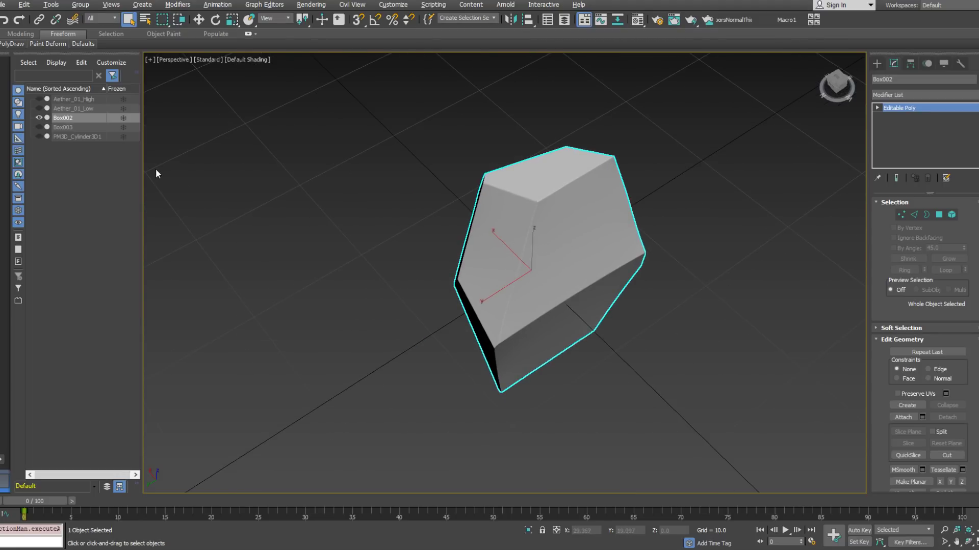
Rename Box002 as Aether_02_High.
double_click(77, 119)
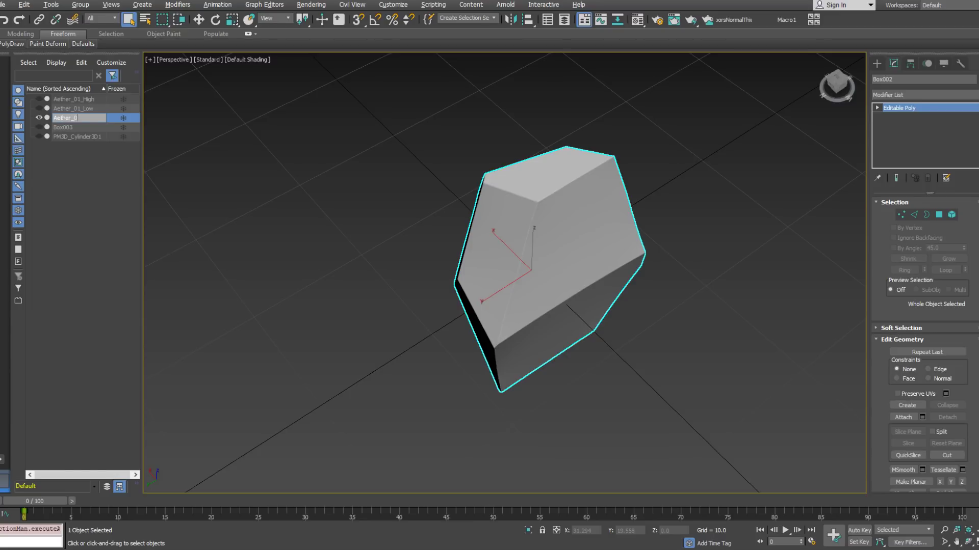
type("Aether_02_High")
key("Return")
Clone Aether_02_High as a copy named Aether_02_Low.
right_click(544, 267)
left_click(556, 331)
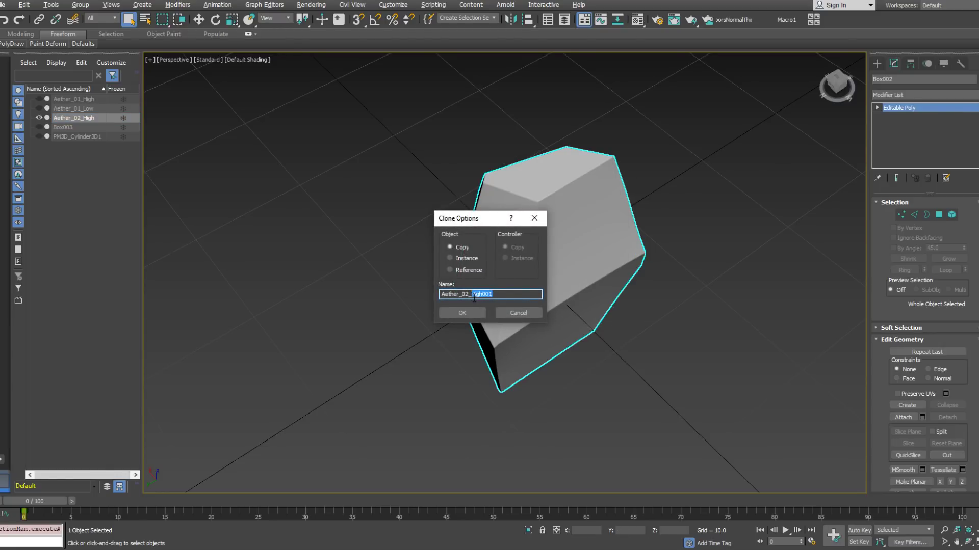
type("Low")
key("Return")
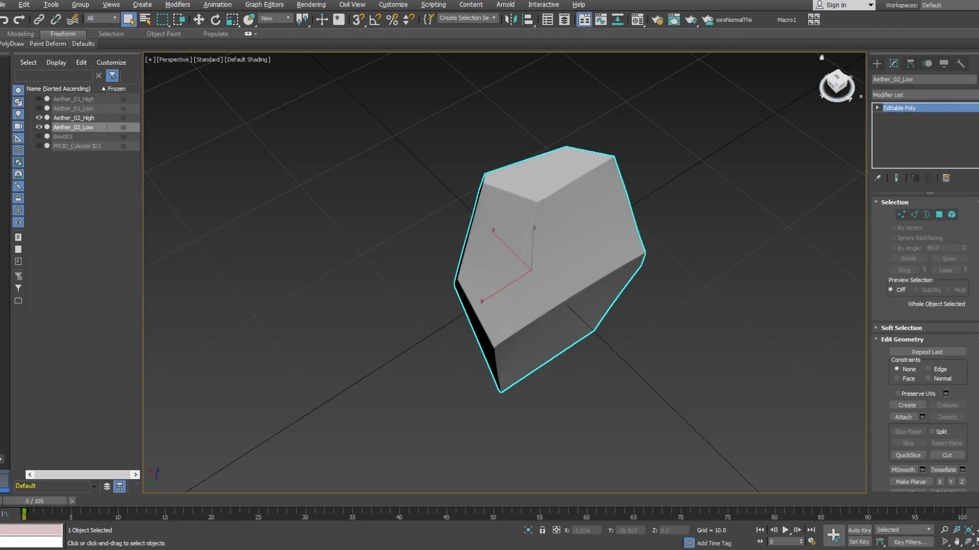
Add a ProOptimizer modifier to Aether_02_Low and reduce its vertex count to 100.
left_click(974, 94)
scroll(924, 304, "down", 20)
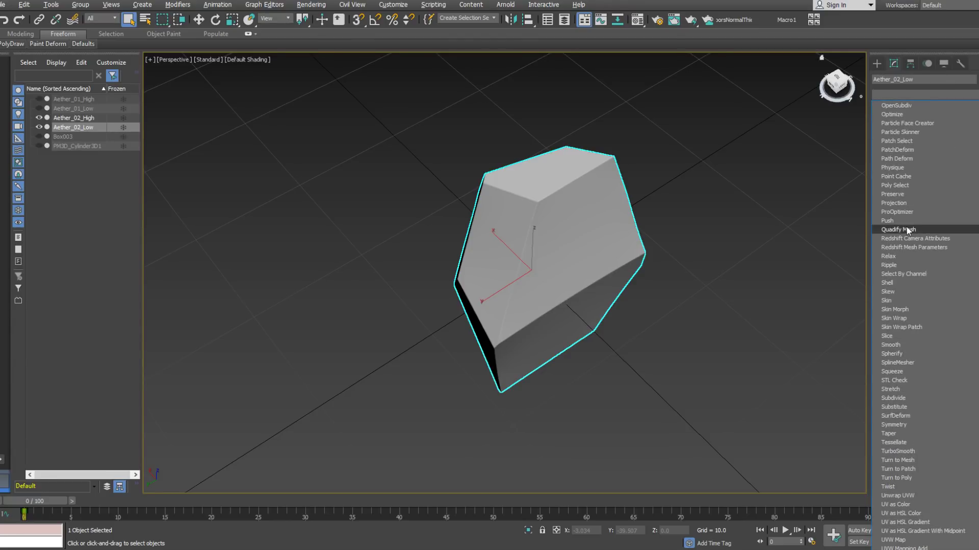
left_click(904, 212)
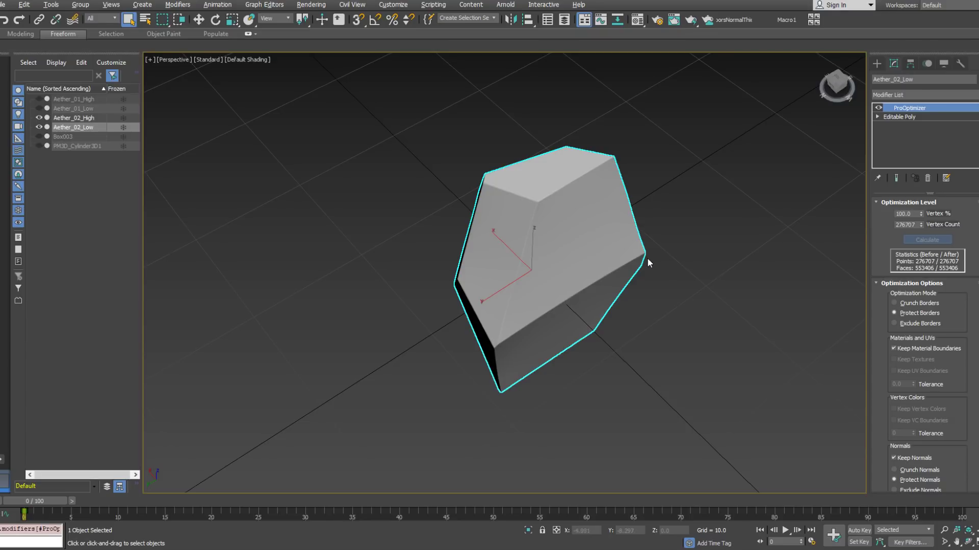
double_click(913, 225)
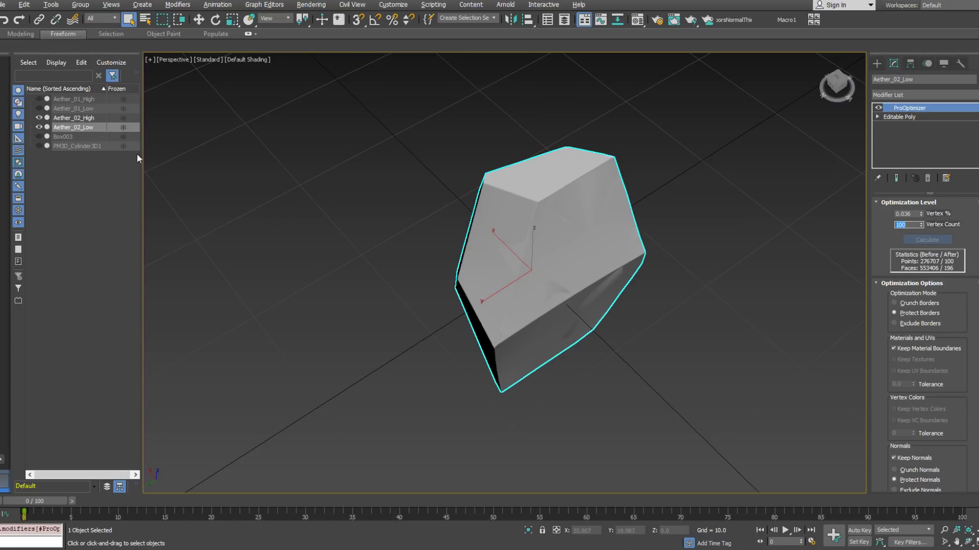
Show edged faces, collapse the ProOptimizer stack of Aether_02_Low and convert it to an Editable Poly.
mouse_move(476, 220)
middle_mouse_down()
mouse_move(464, 244)
mouse_move(462, 214)
mouse_move(489, 180)
mouse_move(537, 201)
mouse_move(537, 236)
mouse_move(597, 230)
mouse_move(679, 193)
mouse_move(595, 225)
middle_mouse_up()
key("F4")
scroll(531, 201, "up", 4)
middle_click_drag(522, 245, 754, 191, "alt")
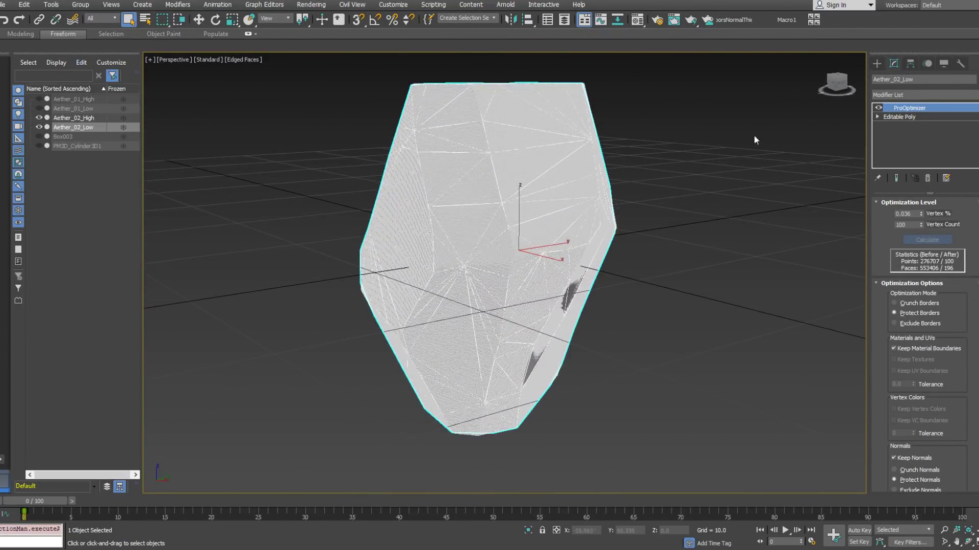
right_click(881, 139)
left_click(882, 247)
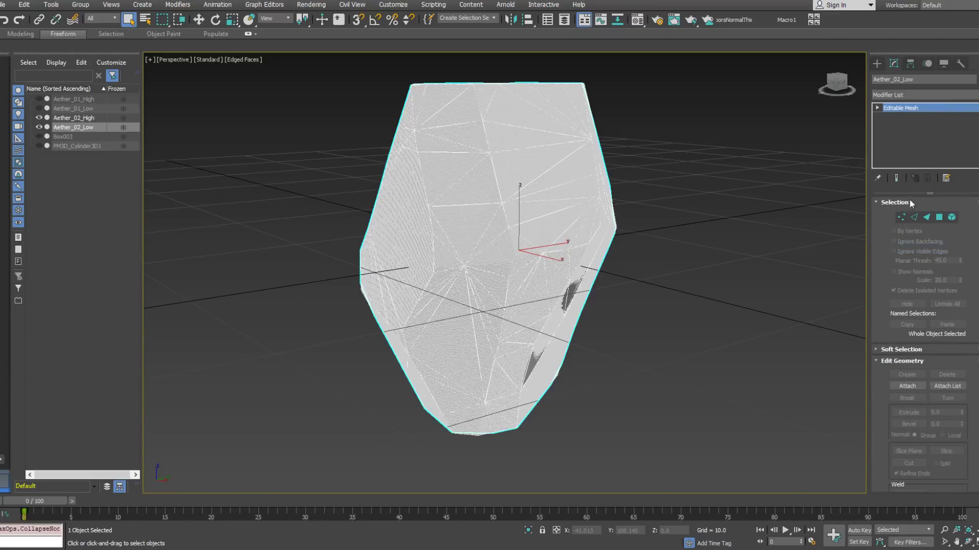
right_click(916, 137)
left_click(933, 207)
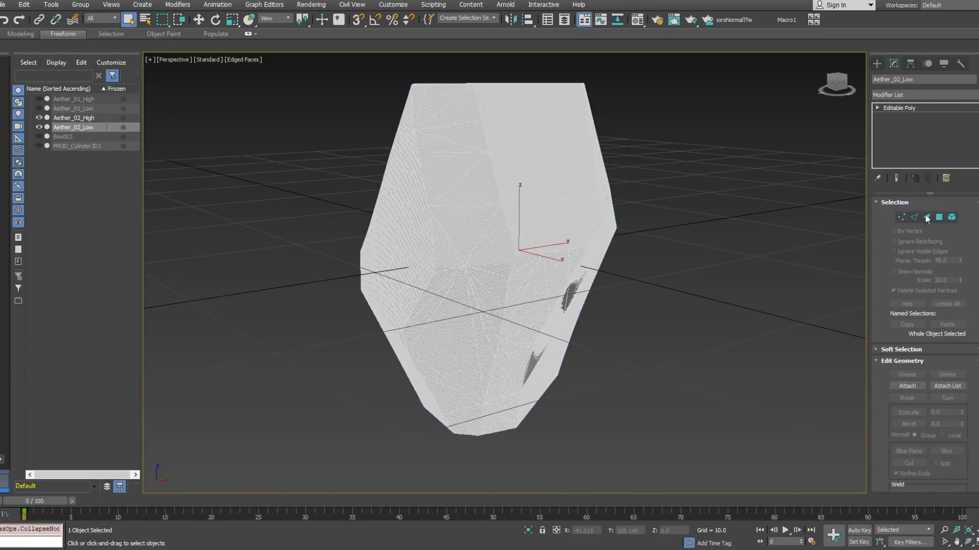
Enter vertex editing on Aether_02_Low and use a PolyDraw tool to align vertices with the high-poly rock's vertical hard edge.
left_click(901, 214)
left_click(7, 44)
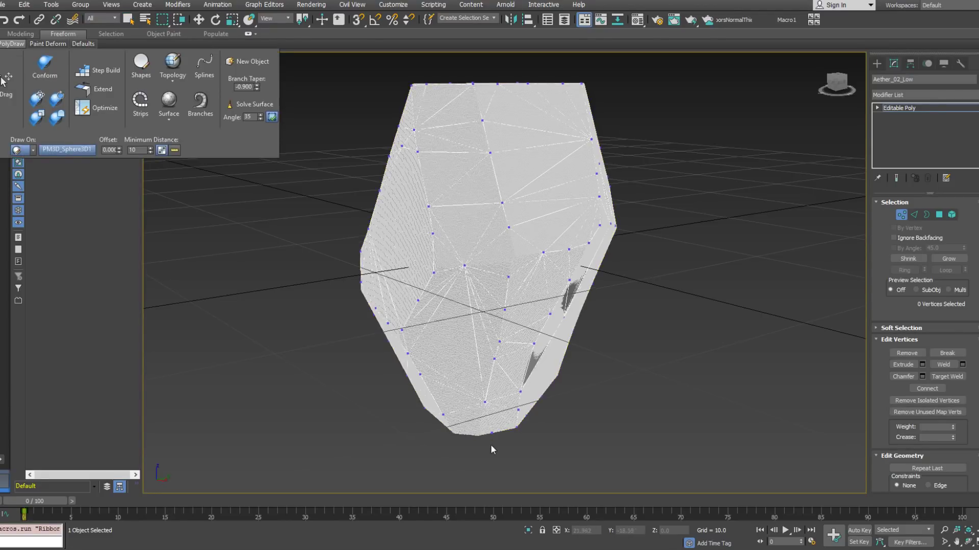
key("w")
middle_click_drag(479, 427, 497, 292, "alt")
scroll(498, 292, "up", 3)
middle_click_drag(556, 280, 533, 277, "alt")
scroll(487, 321, "up", 2)
mouse_move(491, 320)
middle_mouse_down("alt")
mouse_move(538, 306)
mouse_move(479, 301)
mouse_move(439, 317)
mouse_move(448, 326)
mouse_move(485, 305)
middle_mouse_up("alt")
mouse_move(20, 47)
left_click(95, 88)
left_click_drag(476, 300, 474, 272, "ctrl+alt+shift")
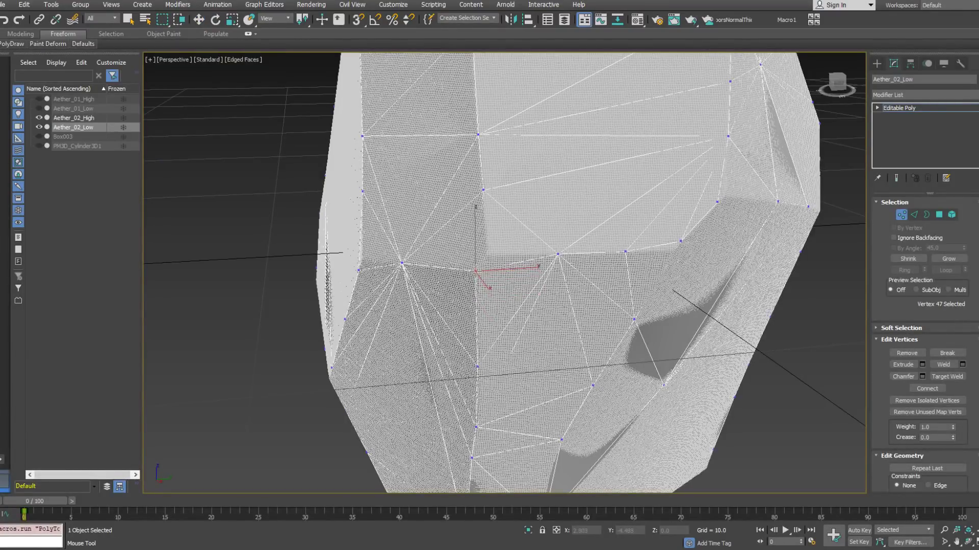
left_click_drag(483, 190, 487, 253)
Move the stray vertices beside the adjoining facet onto the high-poly rock's hard edge and corner.
middle_click_drag(539, 295, 449, 287)
scroll(492, 284, "down", 3)
scroll(449, 287, "up", 3)
scroll(448, 287, "up", 2)
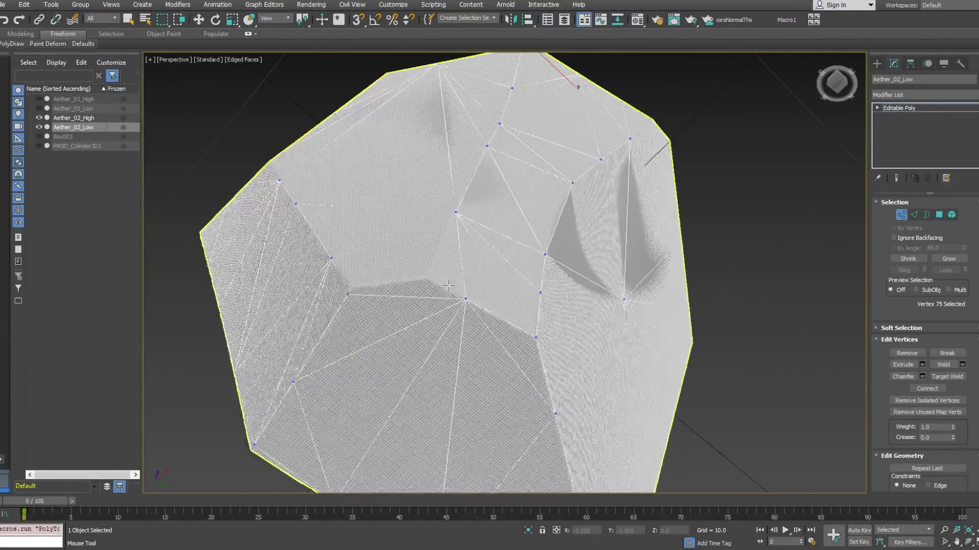
left_click(425, 278)
left_click_drag(347, 294, 350, 288)
middle_click_drag(351, 287, 516, 229, "alt")
Align the low-poly vertices at the corner of the rock's top face with the high-poly edges.
scroll(517, 286, "down", 5)
scroll(509, 219, "up", 5)
left_click(559, 256)
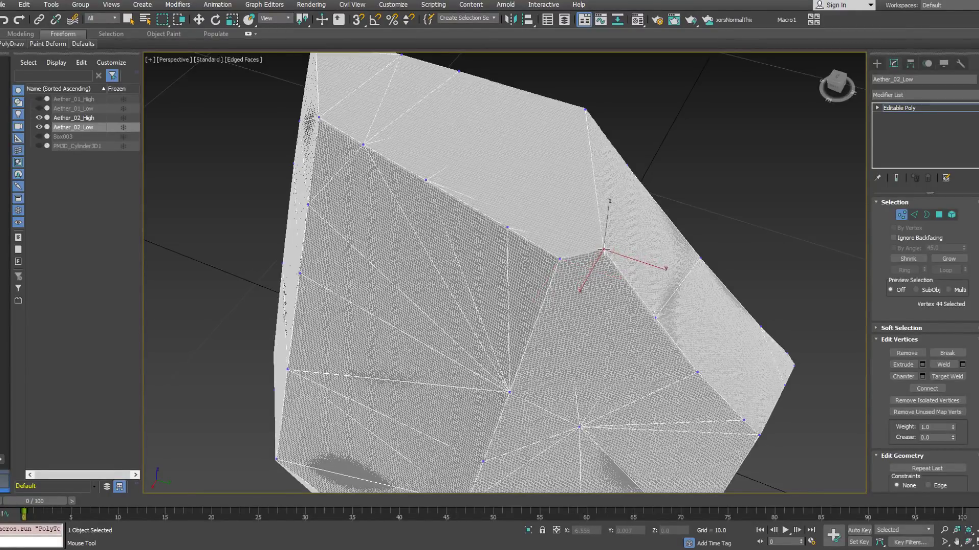
Move the vertices at the lower corners of the large sloping facet onto the high-poly rock's corners.
middle_click_drag(616, 266, 567, 223, "alt")
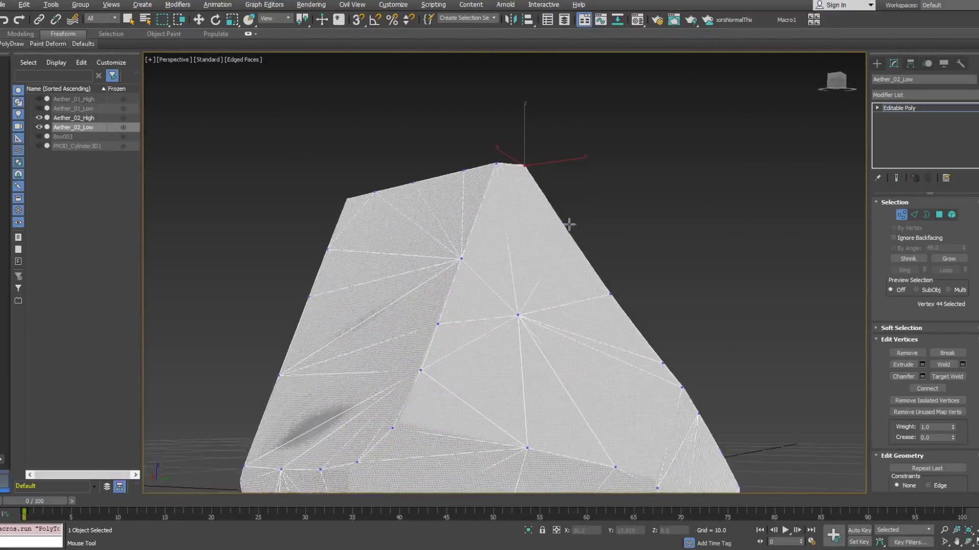
scroll(428, 352, "up", 4)
left_click_drag(421, 347, 431, 338)
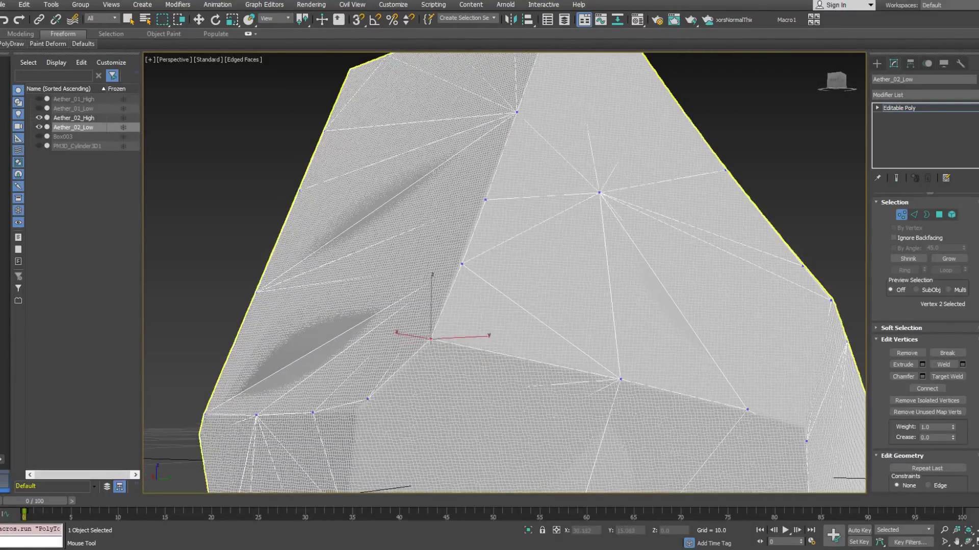
middle_click_drag(556, 358, 635, 360, "alt")
left_click(638, 357)
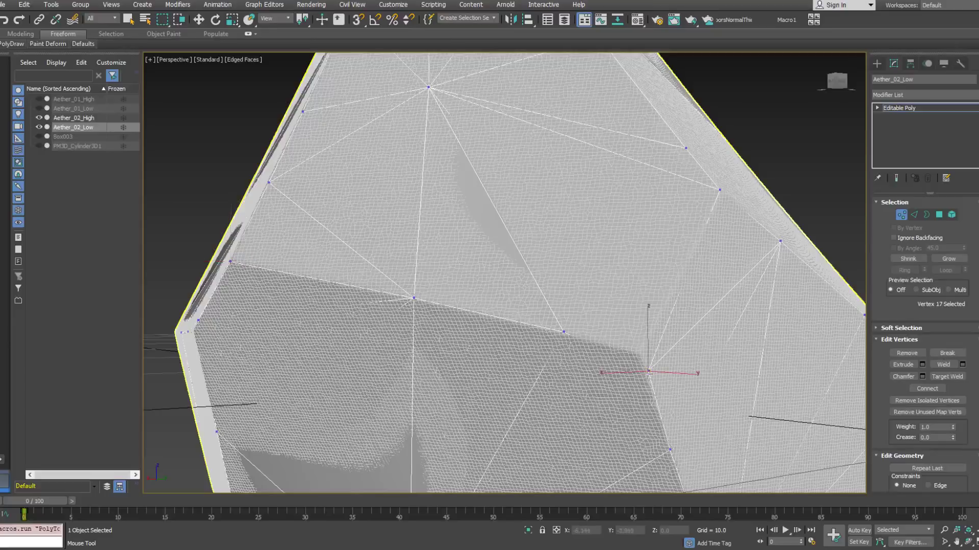
middle_click_drag(638, 357, 535, 255, "alt")
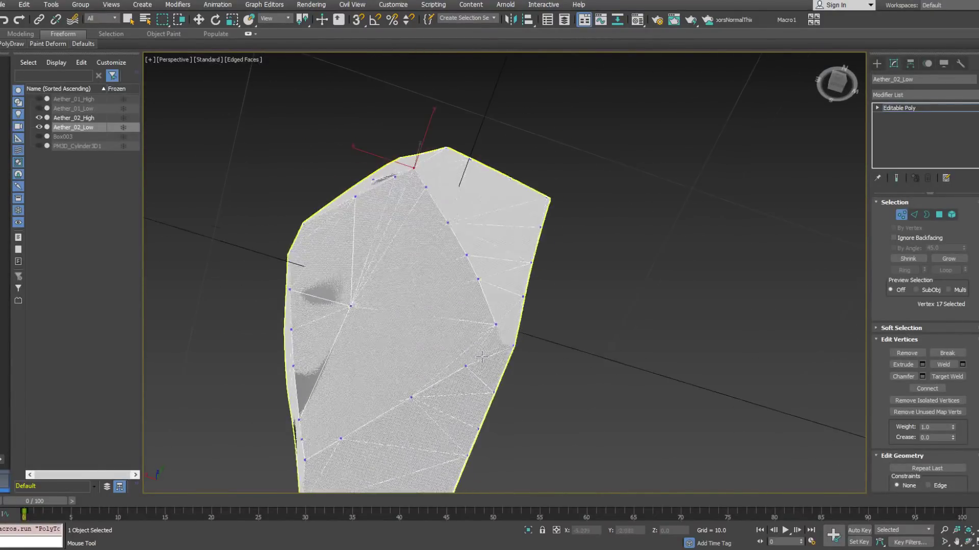
Align the remaining stray vertices along the long facet's border with the high-poly corners, and leave vertex editing.
scroll(461, 379, "up", 5)
left_click_drag(451, 377, 523, 326)
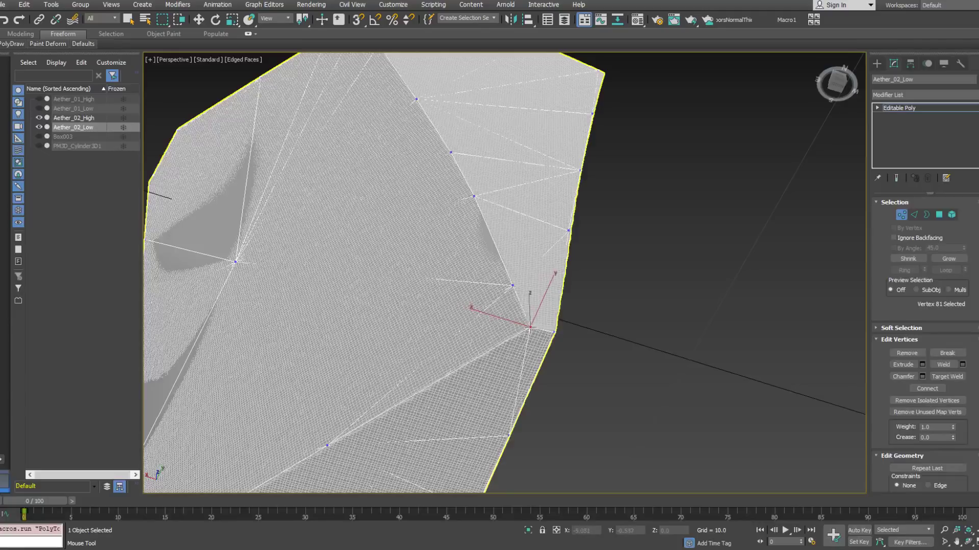
middle_click_drag(560, 325, 417, 391, "alt")
middle_click_drag(506, 331, 607, 291, "alt")
scroll(562, 298, "down", 3)
scroll(609, 229, "up", 4)
left_click_drag(606, 223, 597, 222)
middle_click_drag(637, 249, 642, 218, "alt")
scroll(607, 206, "down", 4)
key("w")
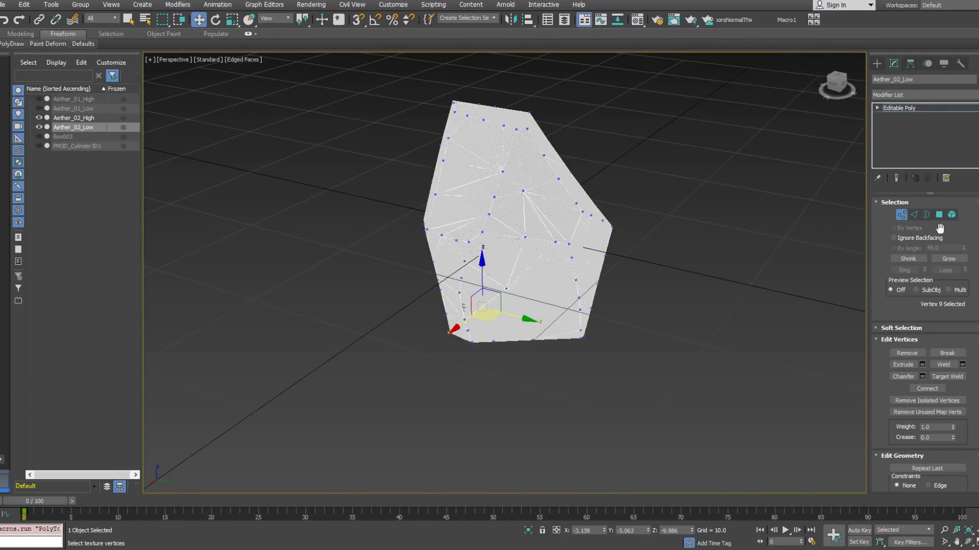
left_click(900, 215)
Hide Aether_02_High so that only Aether_02_Low is displayed, and look over the low-poly mesh.
middle_click_drag(571, 212, 595, 294)
scroll(585, 266, "up", 3)
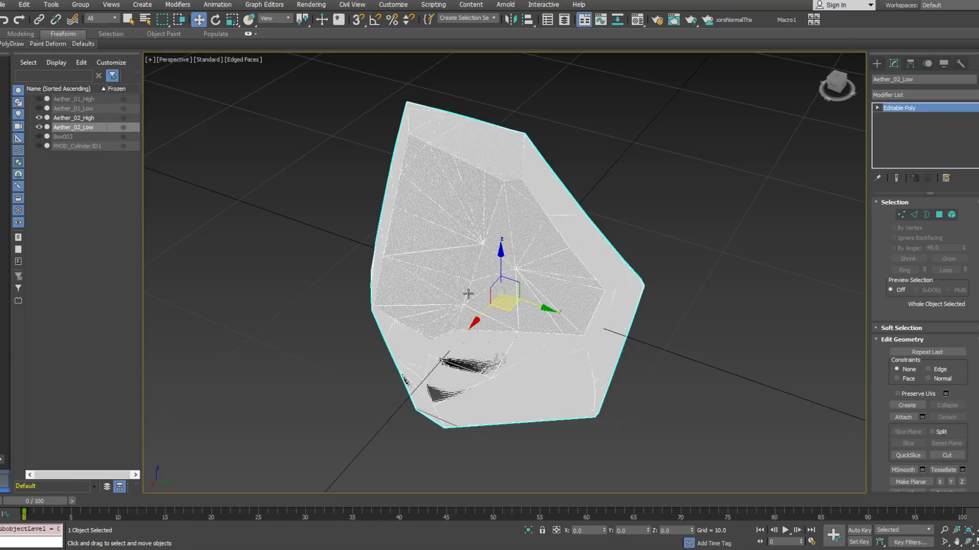
middle_click_drag(579, 307, 528, 292, "alt")
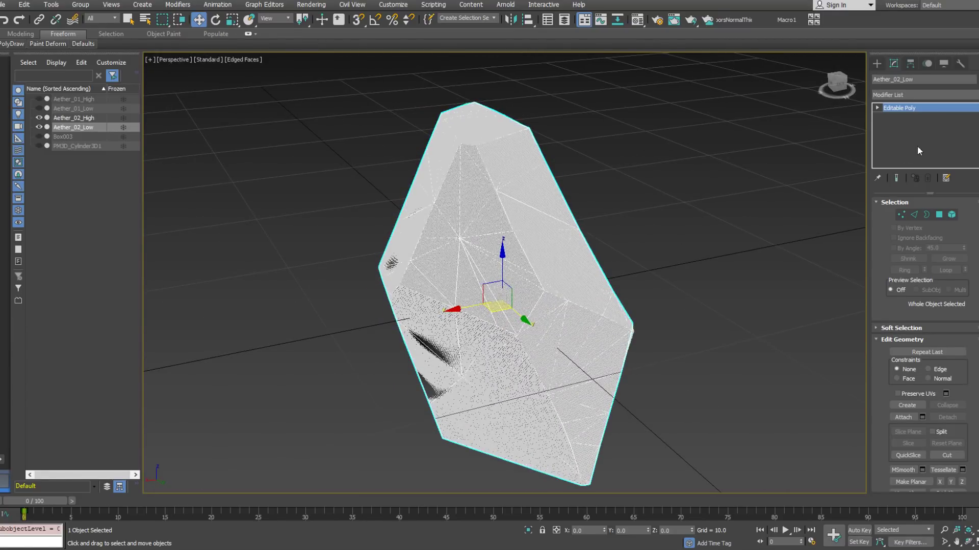
left_click(924, 95)
left_click(301, 159)
left_click(41, 118)
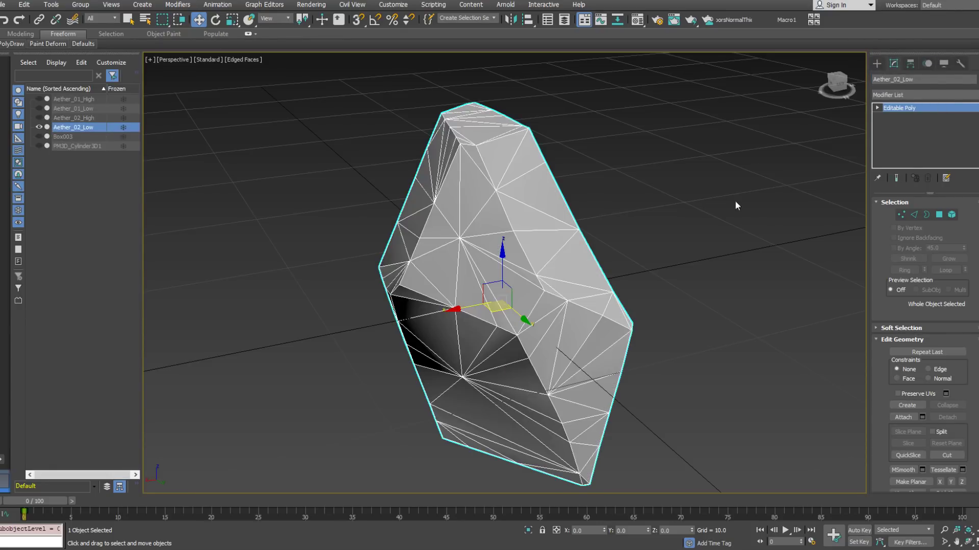
middle_click_drag(792, 184, 644, 241, "alt")
Add another modifier to Aether_02_Low and collapse the stack back to an Editable Poly.
left_click(918, 95)
scroll(925, 186, "down", 20)
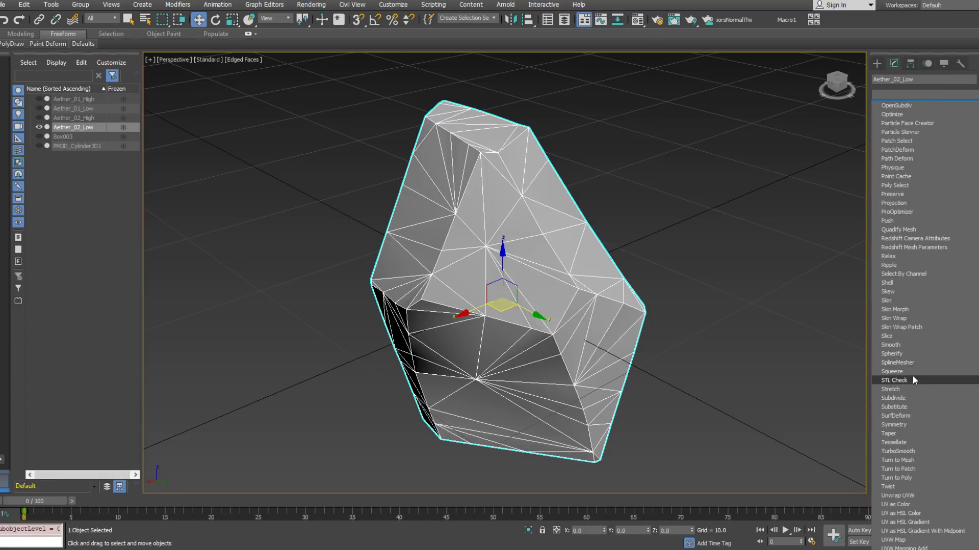
scroll(904, 312, "up", 2)
scroll(904, 313, "up", 4)
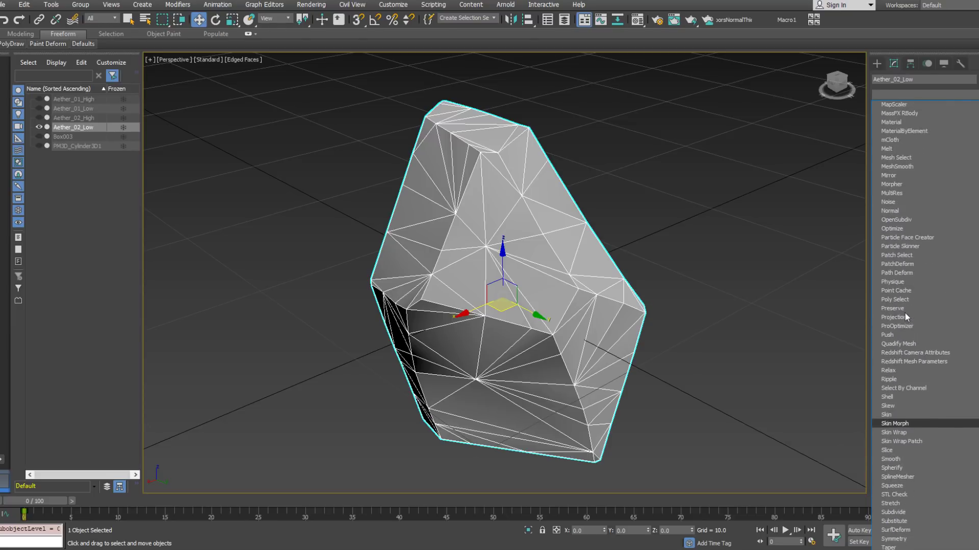
left_click(910, 256)
right_click(915, 141)
left_click(897, 248)
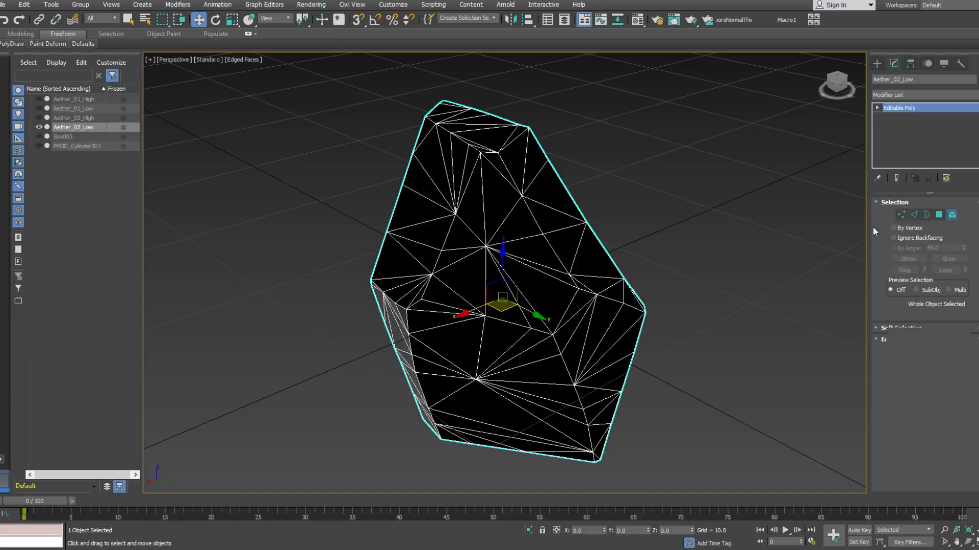
Select the whole rock element, assign it to smoothing group 1, and leave element editing.
left_click(951, 215)
right_click(618, 346)
left_click(607, 382)
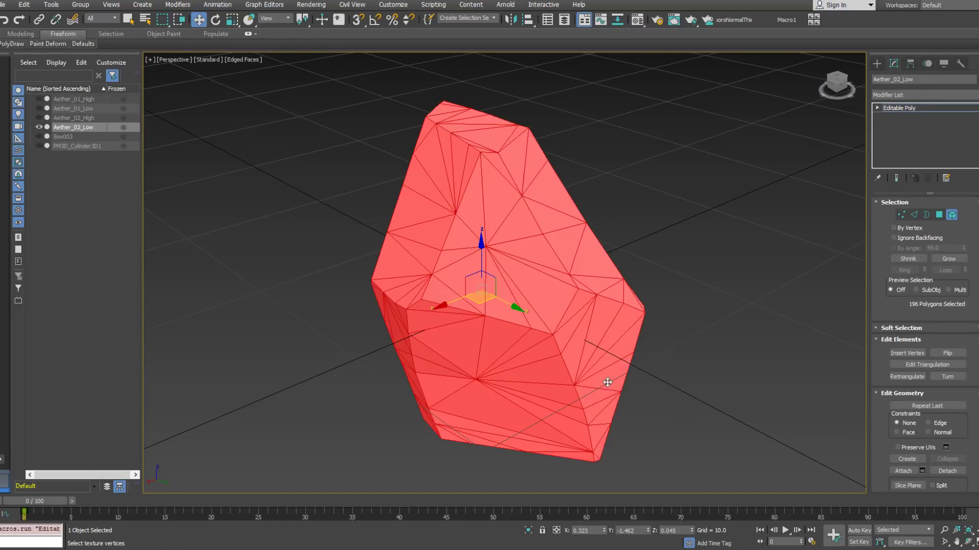
left_click_drag(973, 379, 959, 239)
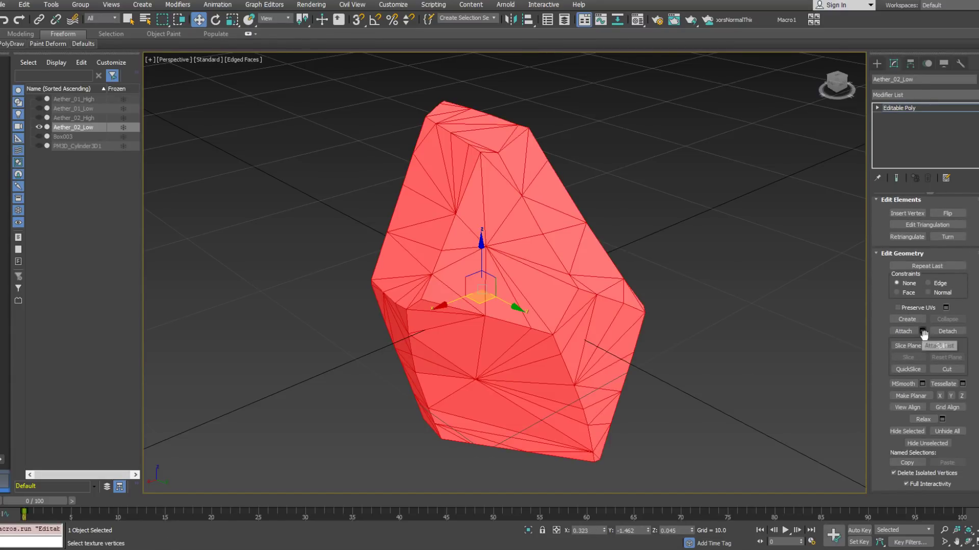
scroll(905, 352, "down", 5)
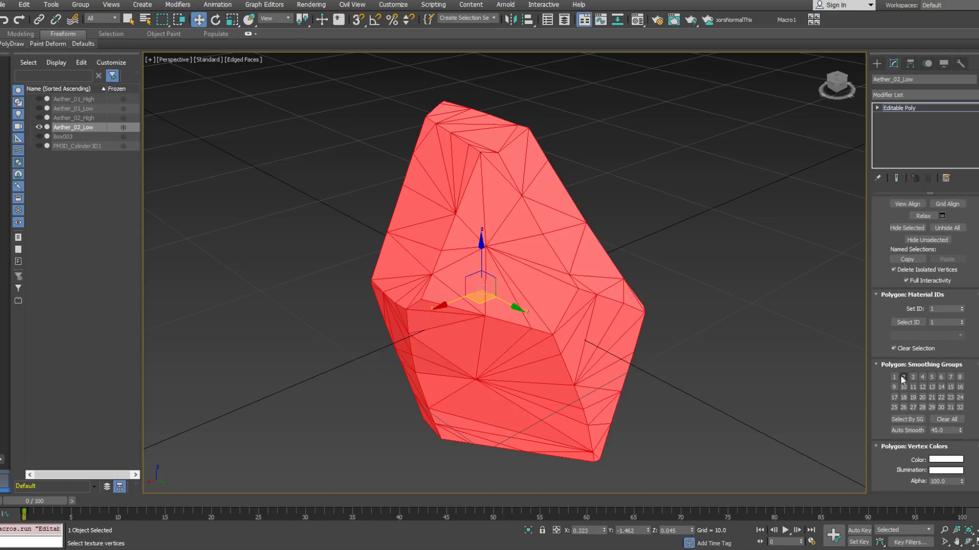
left_click(894, 378)
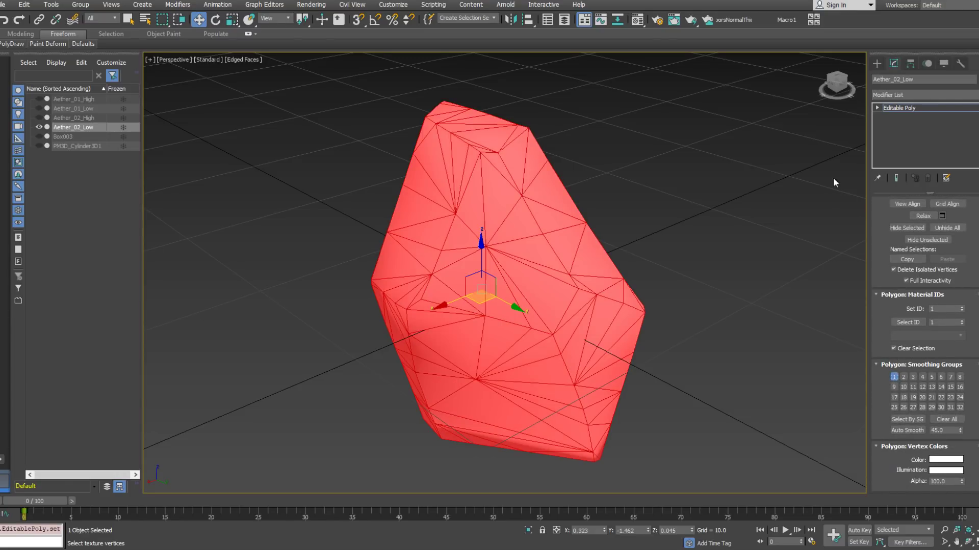
left_click(923, 107)
Add an Unwrap UVW modifier to Aether_02_Low and switch it to edge selection.
mouse_move(489, 213)
middle_mouse_down("alt")
mouse_move(453, 239)
mouse_move(491, 254)
mouse_move(638, 199)
mouse_move(484, 217)
middle_mouse_up("alt")
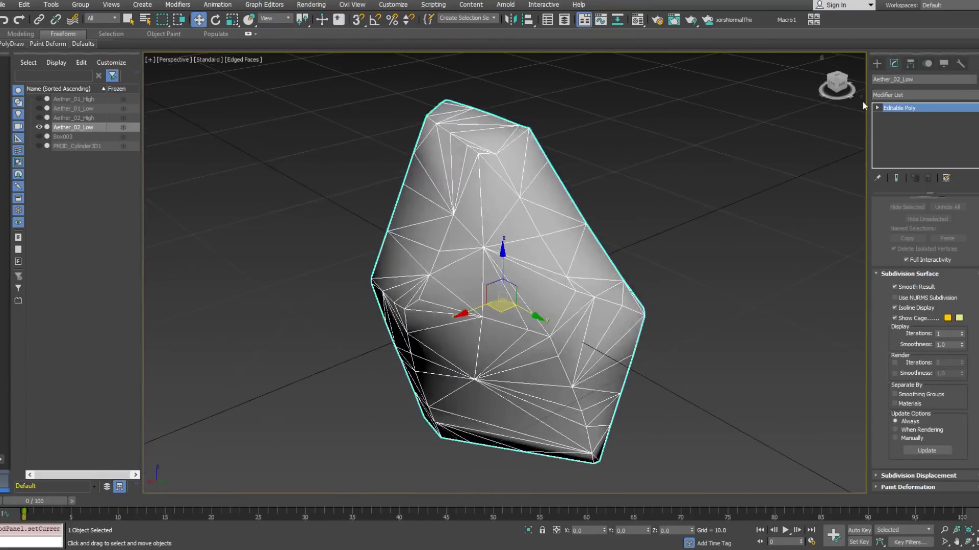
left_click(944, 93)
scroll(921, 495, "down", 10)
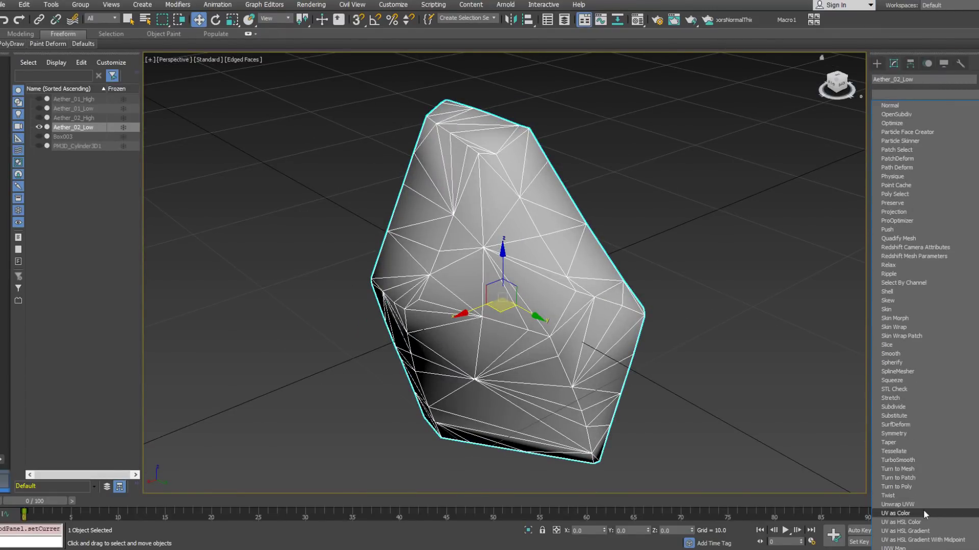
left_click(924, 504)
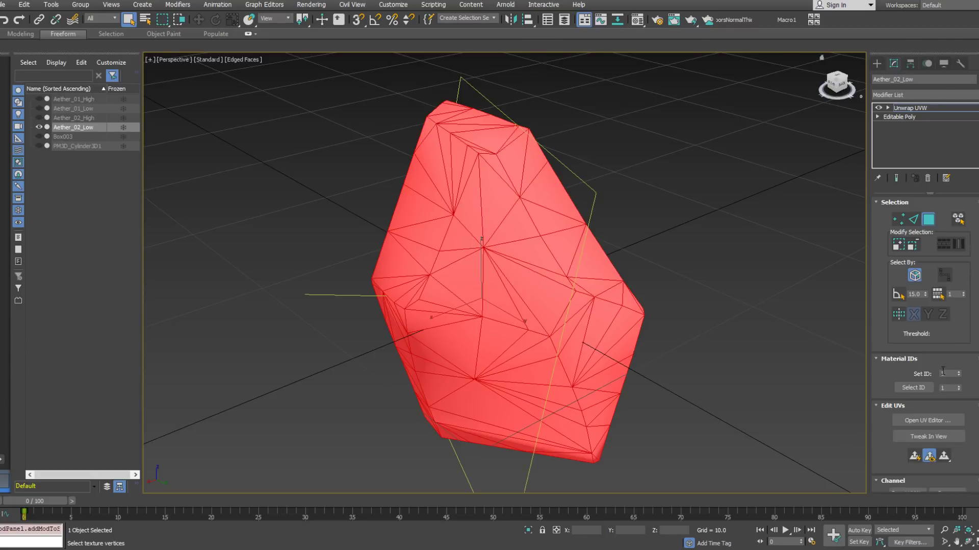
middle_click_drag(616, 256, 855, 164, "alt")
left_click(888, 108)
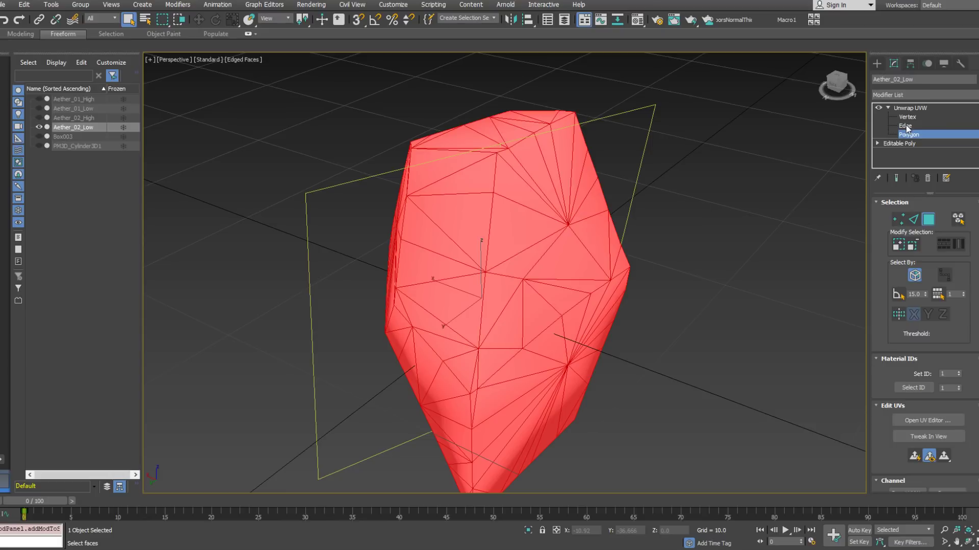
left_click(905, 126)
Select the chain of border edges around the rock's top face for a UV seam.
left_click(520, 141)
left_click(504, 151, "ctrl")
left_click(485, 152, "ctrl")
middle_click_drag(505, 153, 523, 174, "alt")
left_click(533, 174, "ctrl")
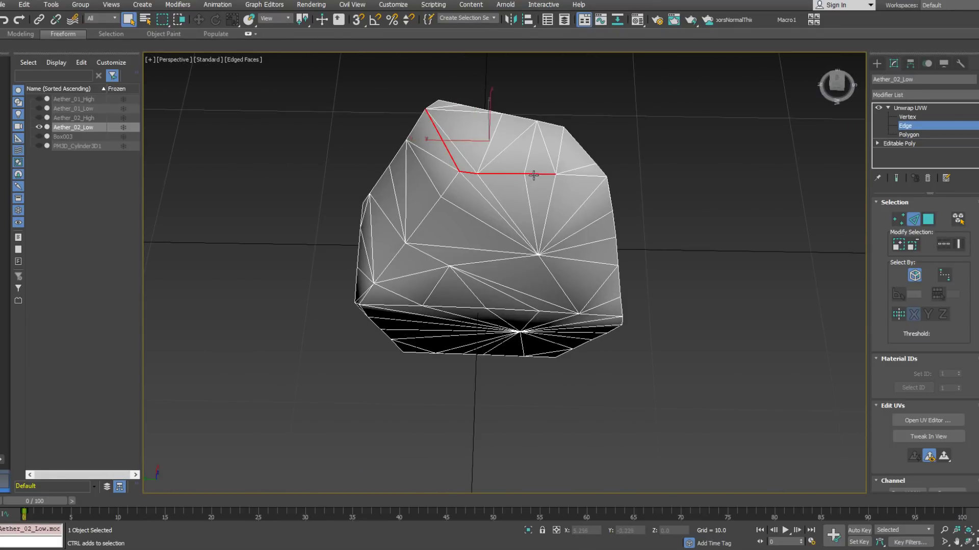
left_click(586, 176, "ctrl")
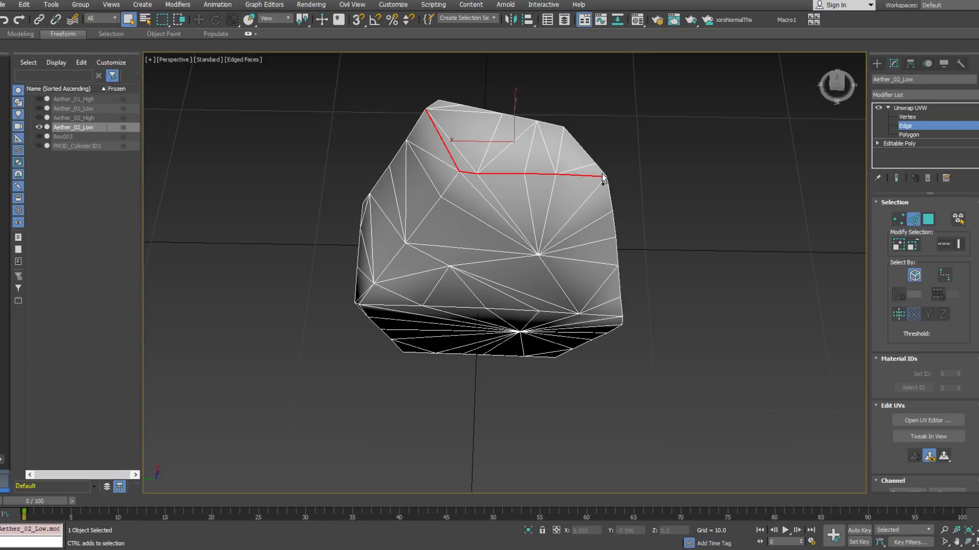
middle_click_drag(599, 171, 556, 166, "alt")
Extend the UV seam selection from the rock's top border down the corner edges along its side.
left_click(563, 202, "ctrl")
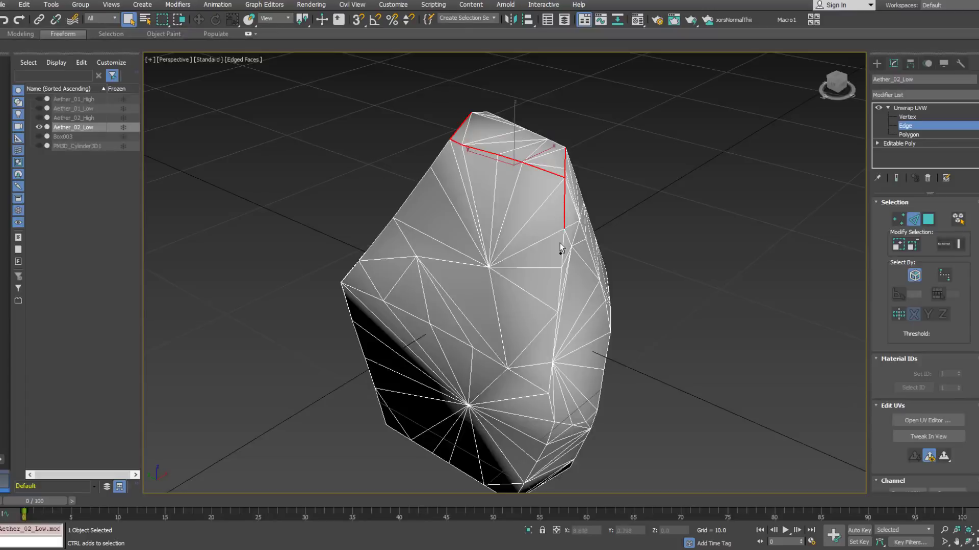
left_click(562, 255, "ctrl")
left_click(561, 295, "ctrl")
mouse_move(560, 295)
middle_mouse_down("alt")
mouse_move(390, 322)
mouse_move(544, 294)
middle_mouse_up("alt")
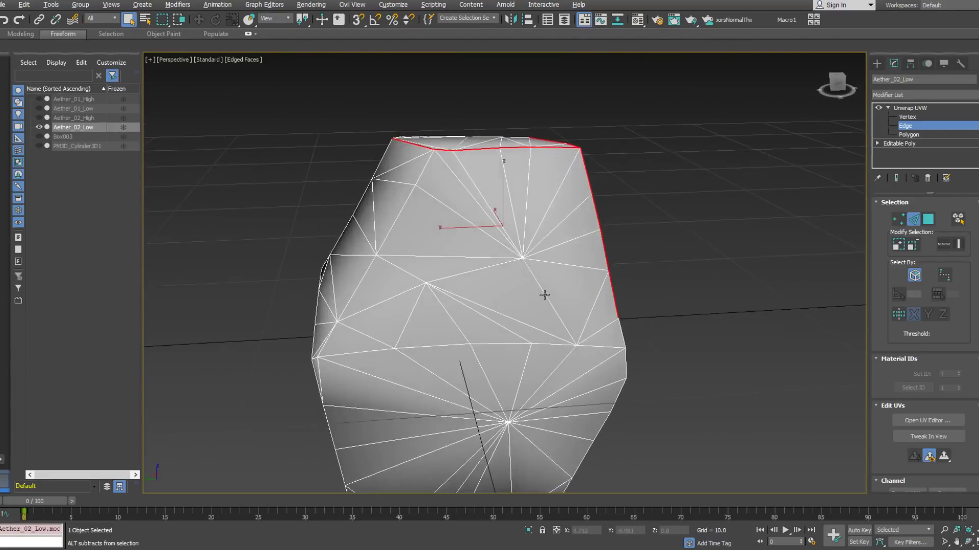
middle_click_drag(628, 337, 515, 340, "alt")
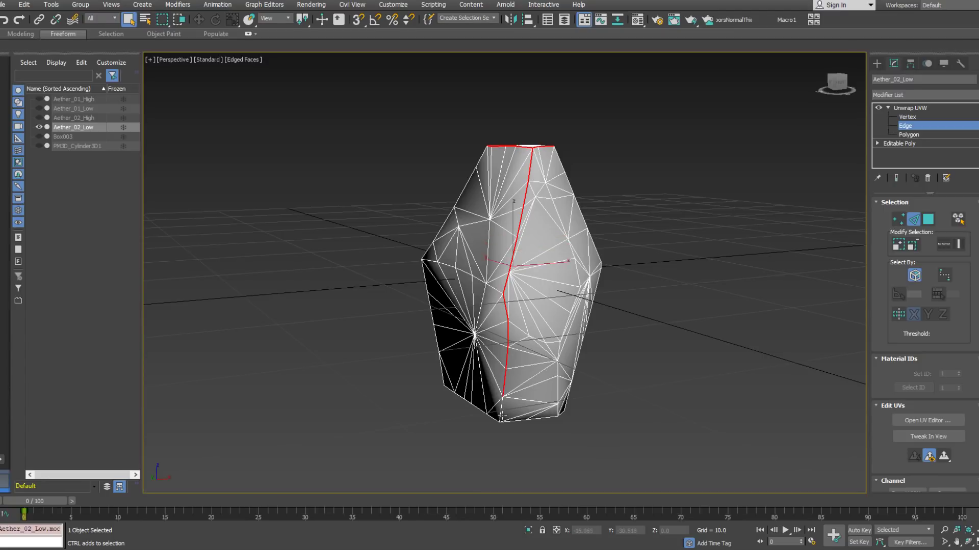
Continue the seam selection along the lower corner and around the border edges of the rock's base.
middle_click_drag(503, 406, 509, 359, "alt")
middle_click_drag(557, 386, 521, 353, "alt")
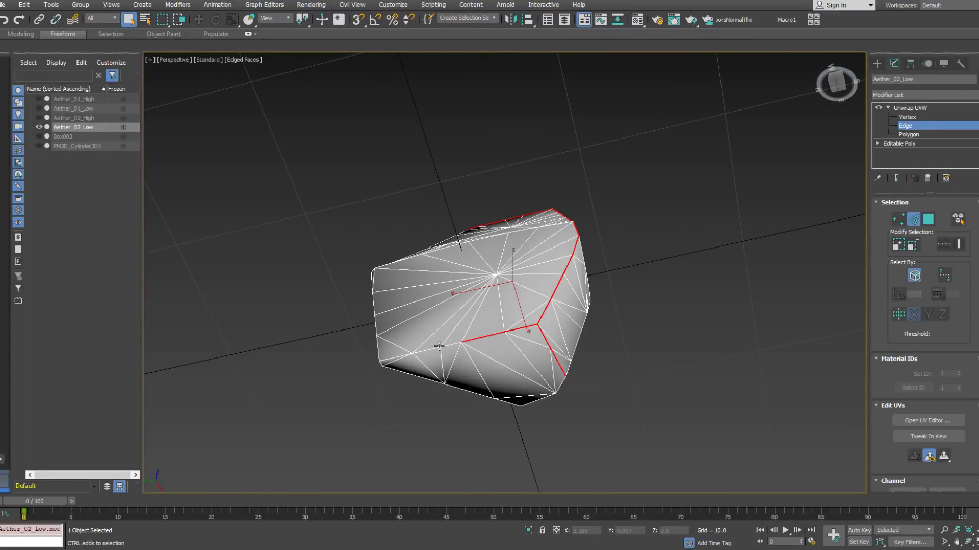
middle_click_drag(382, 356, 327, 330, "alt")
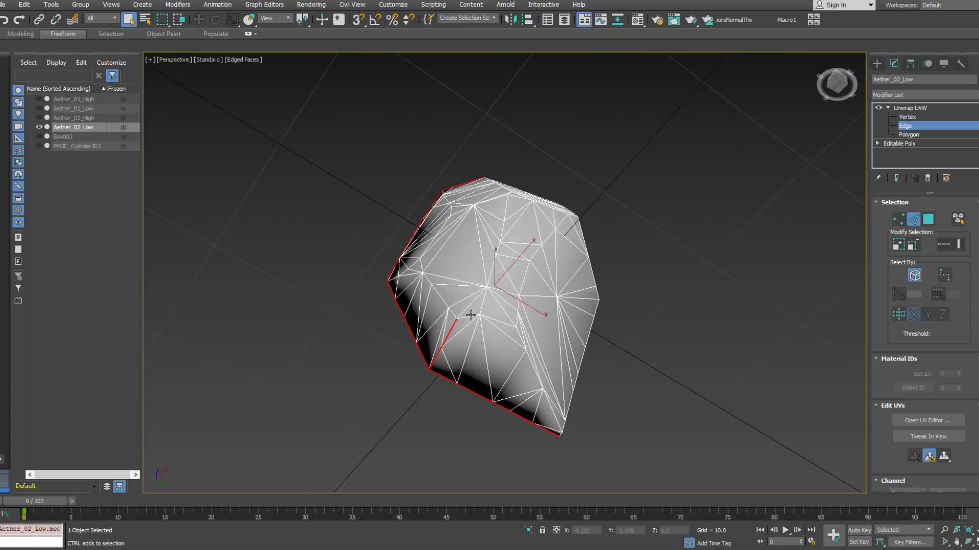
middle_click_drag(490, 320, 720, 291, "alt")
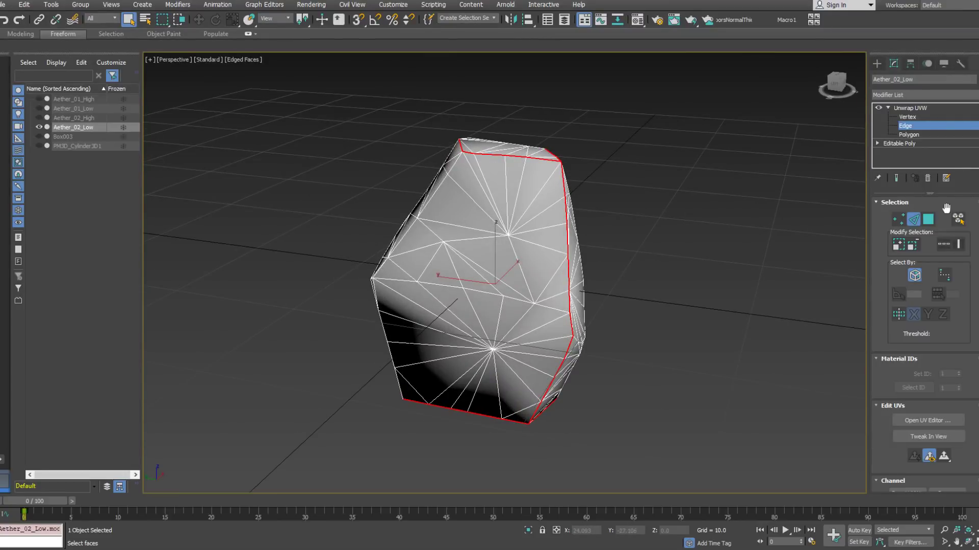
Break the UVs along the selected seam edges in the UV editor and select all of the rock's polygons.
left_click(937, 420)
right_click(702, 194)
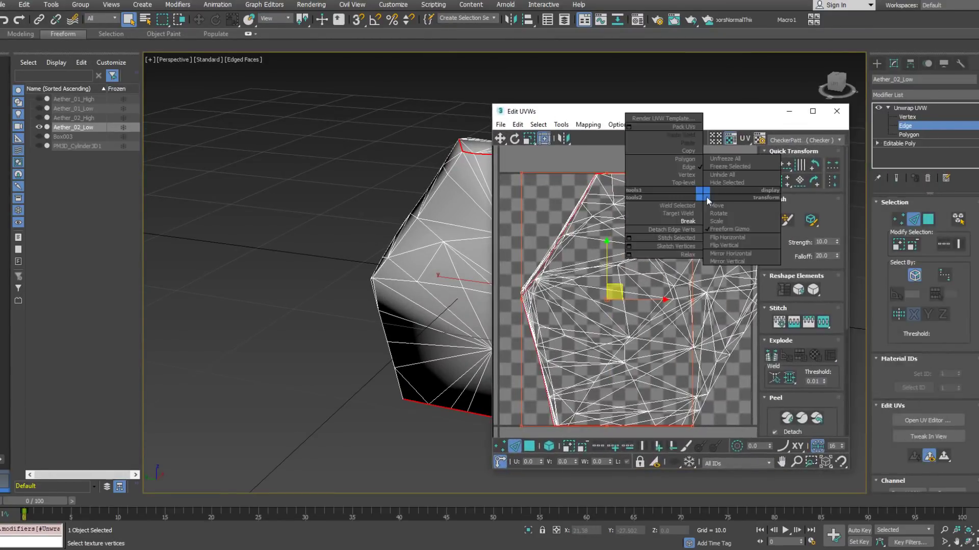
left_click(689, 221)
left_click(927, 218)
key("ctrl+a")
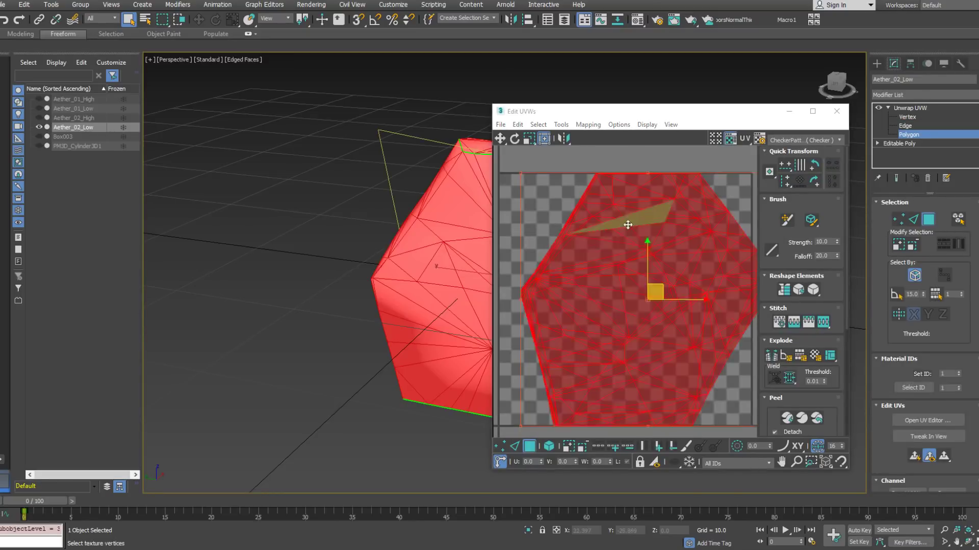
scroll(530, 168, "down", 2)
left_click_drag(529, 167, 721, 357)
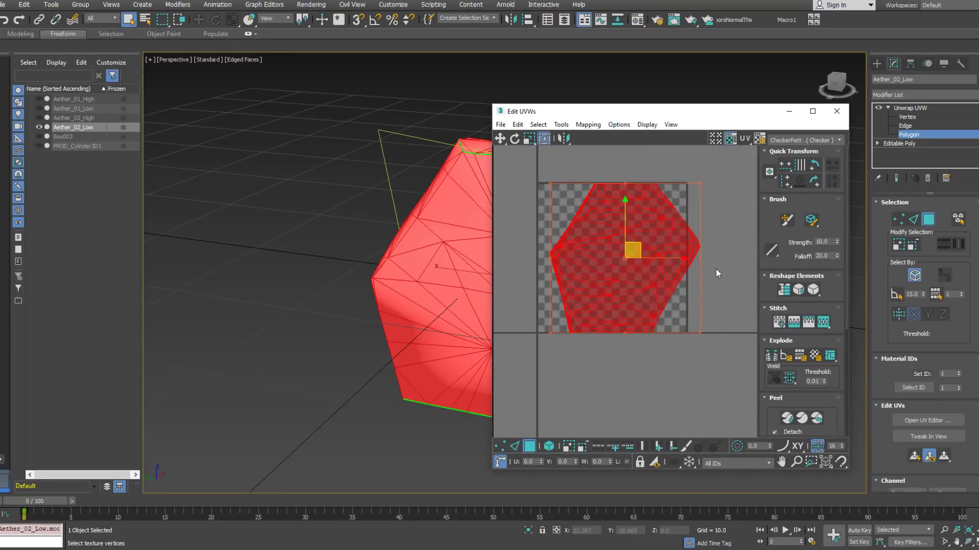
Relax the selected UVs by polygon angles with 100 iterations and an amount of 1.0.
left_click(586, 125)
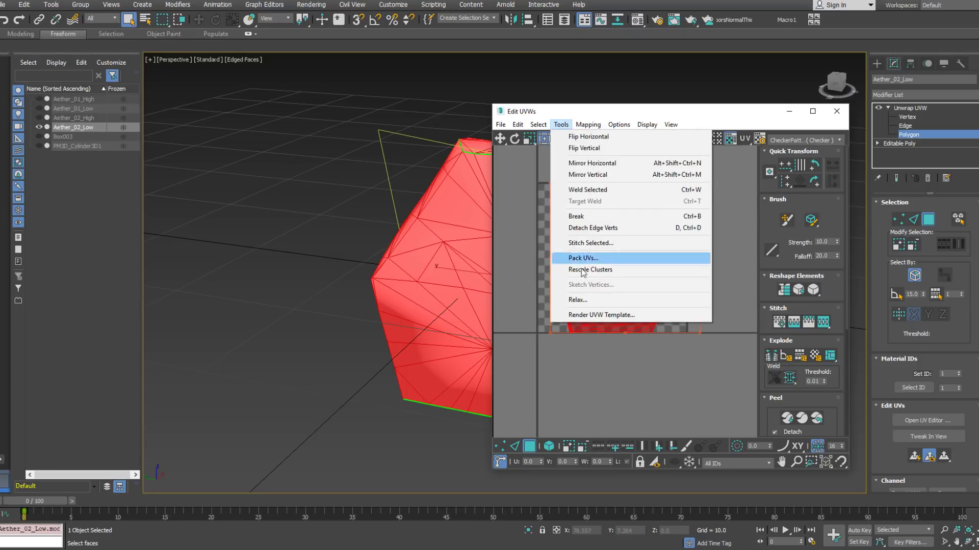
left_click(586, 302)
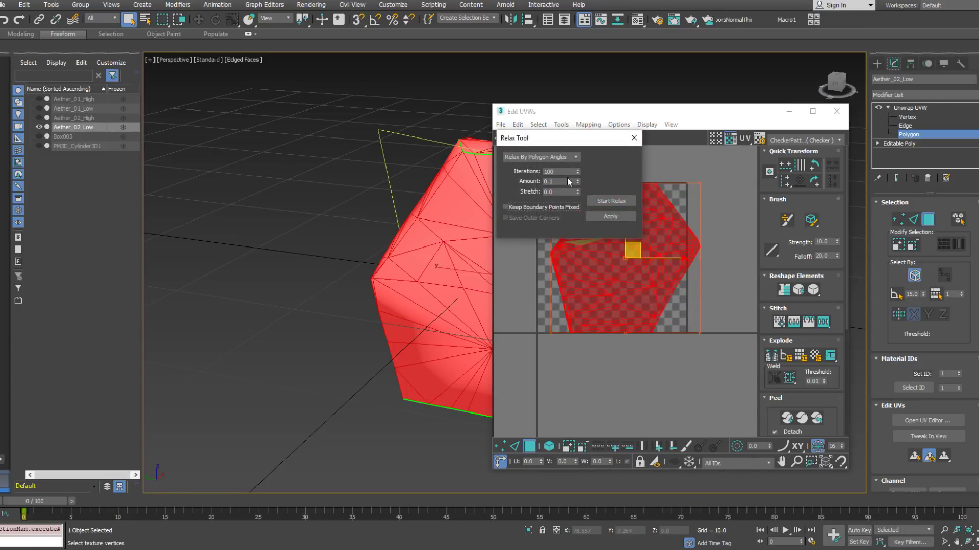
left_click_drag(578, 179, 578, 164)
left_click(606, 200)
left_click(607, 200)
Relax the UVs with a different relax method, and finish with Relax By Polygon Angles.
left_click(541, 157)
left_click(531, 174)
left_click(591, 200)
left_click(595, 200)
left_click(574, 157)
left_click(575, 170)
left_click(612, 201)
left_click(611, 200)
Switch to UV vertex selection and move the vertex in the tight cluster of the shell slightly outward.
scroll(688, 345, "up", 5)
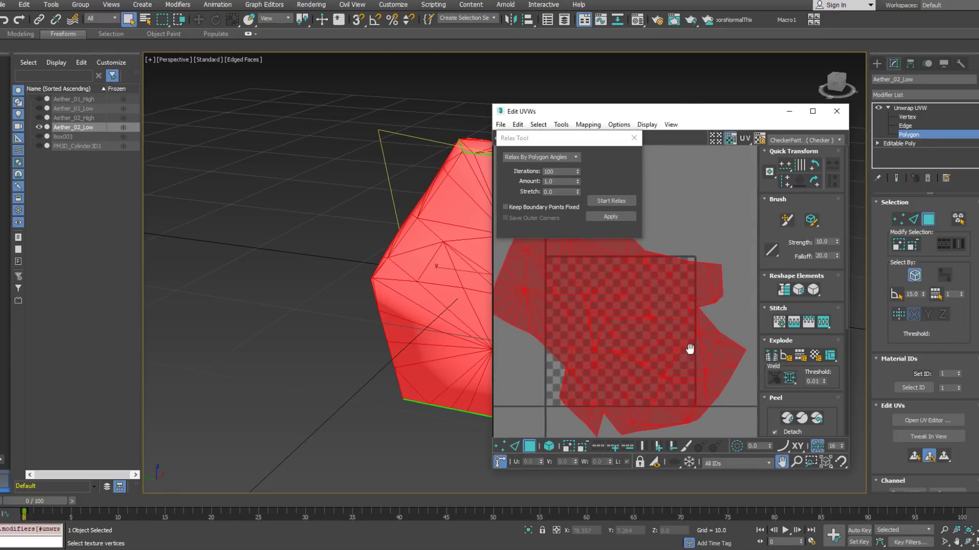
scroll(597, 298, "up", 6)
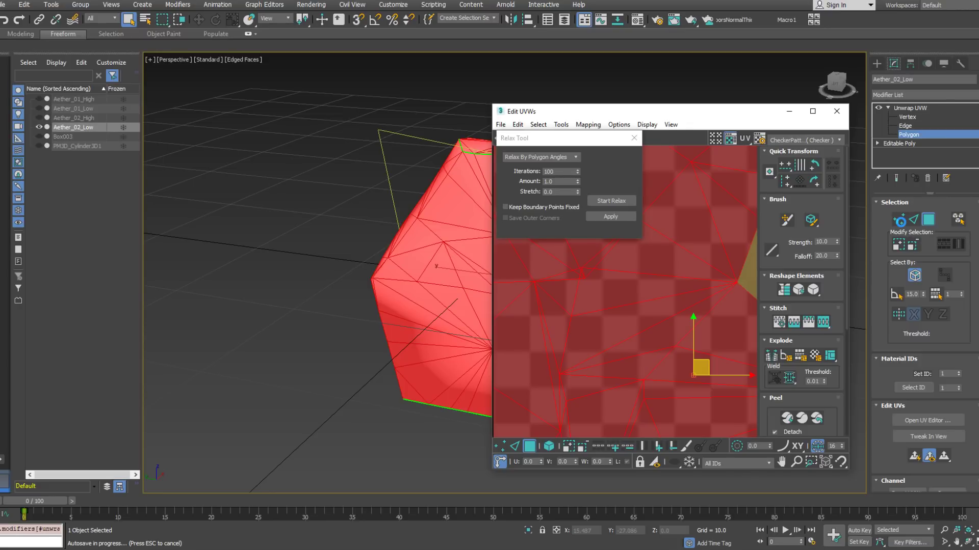
left_click(900, 221)
left_click(900, 223)
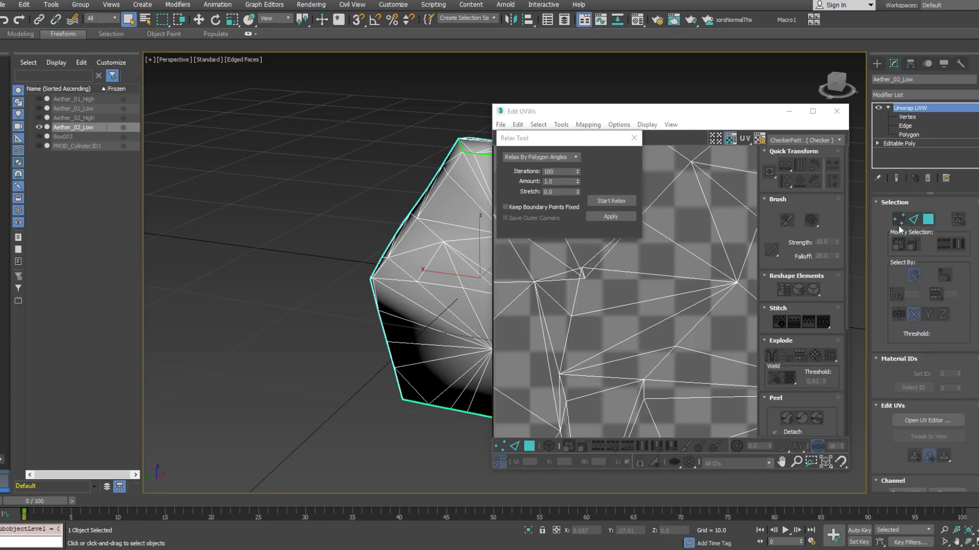
key("1")
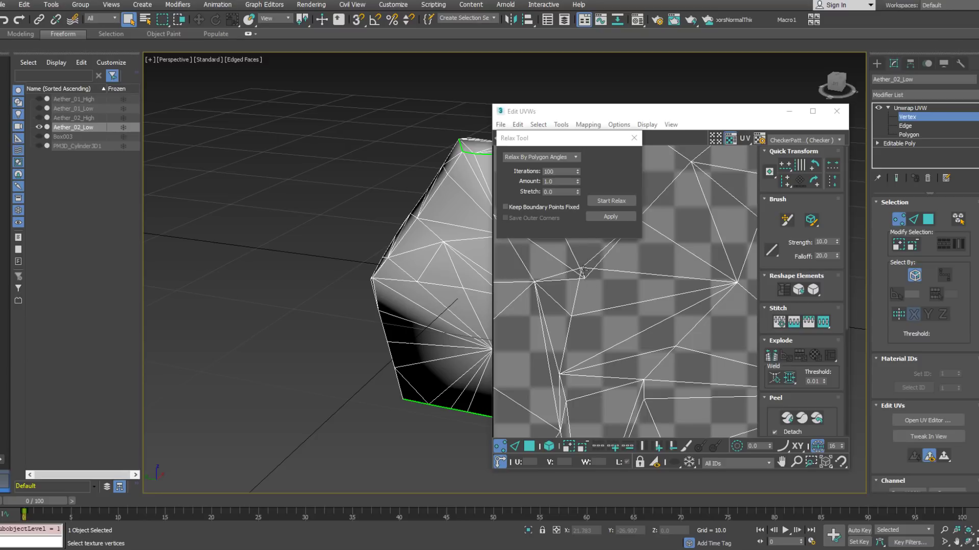
left_click(582, 271)
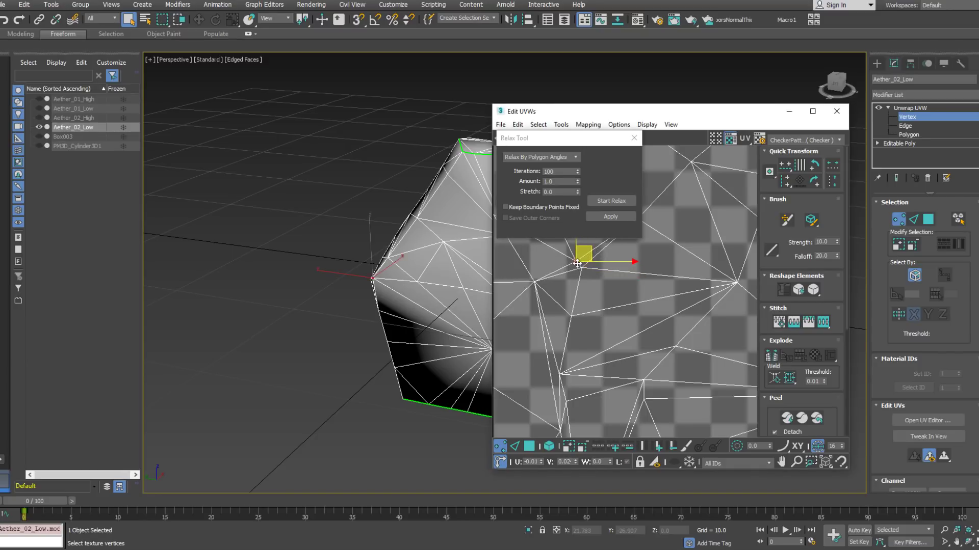
Examine the whole relaxed UV shell for overlapping or badly stretched triangles.
scroll(573, 347, "down", 4)
middle_click_drag(576, 373, 500, 400)
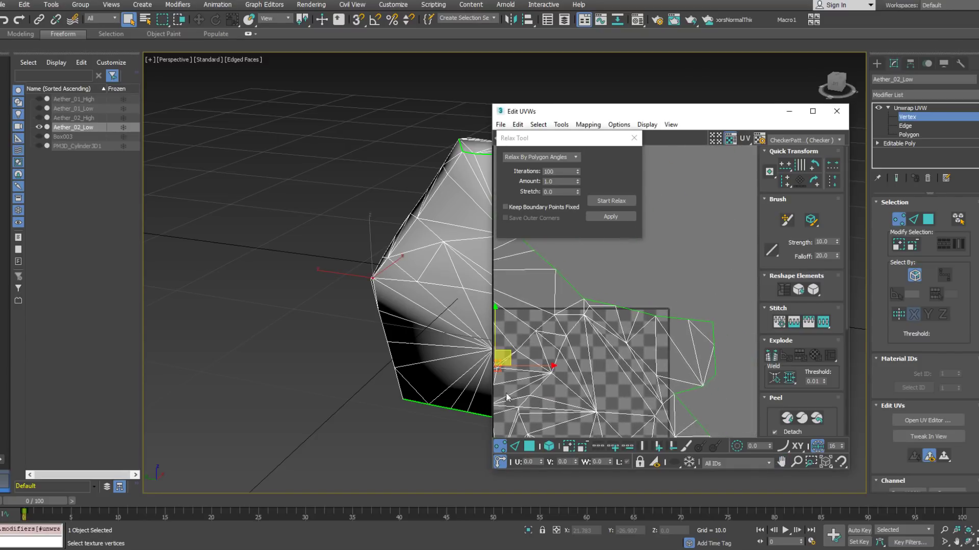
middle_click_drag(603, 398, 615, 273)
scroll(619, 352, "up", 3)
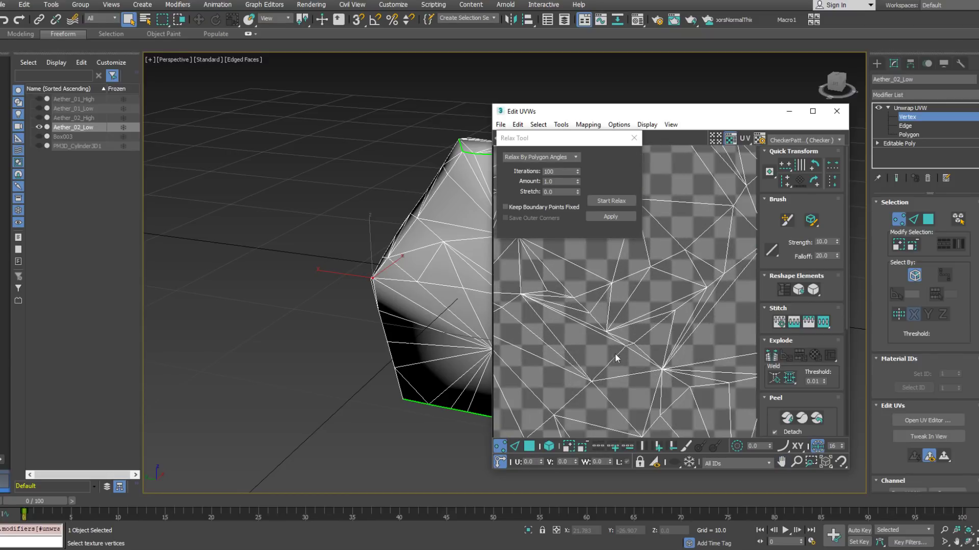
middle_click_drag(662, 376, 667, 241)
scroll(667, 240, "down", 3)
middle_click_drag(650, 303, 652, 339)
middle_click_drag(597, 290, 632, 365)
scroll(543, 336, "up", 2)
middle_click_drag(559, 308, 575, 327)
middle_click_drag(572, 278, 601, 354)
middle_click_drag(569, 309, 575, 347)
scroll(584, 364, "down", 3)
middle_click_drag(561, 300, 554, 275)
scroll(581, 340, "up", 5)
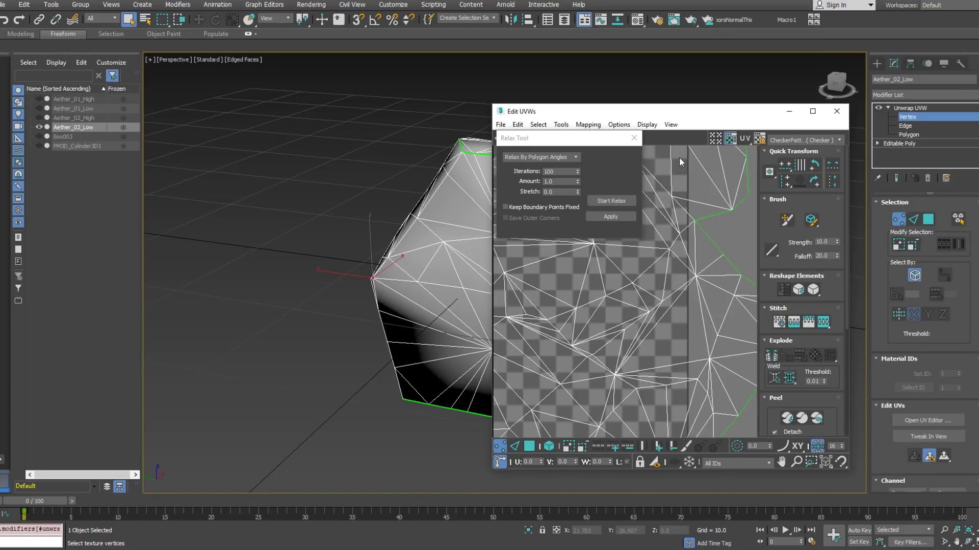
Collapse the Unwrap UVW modifier on Aether_02_Low back to an Editable Poly.
right_click(900, 153)
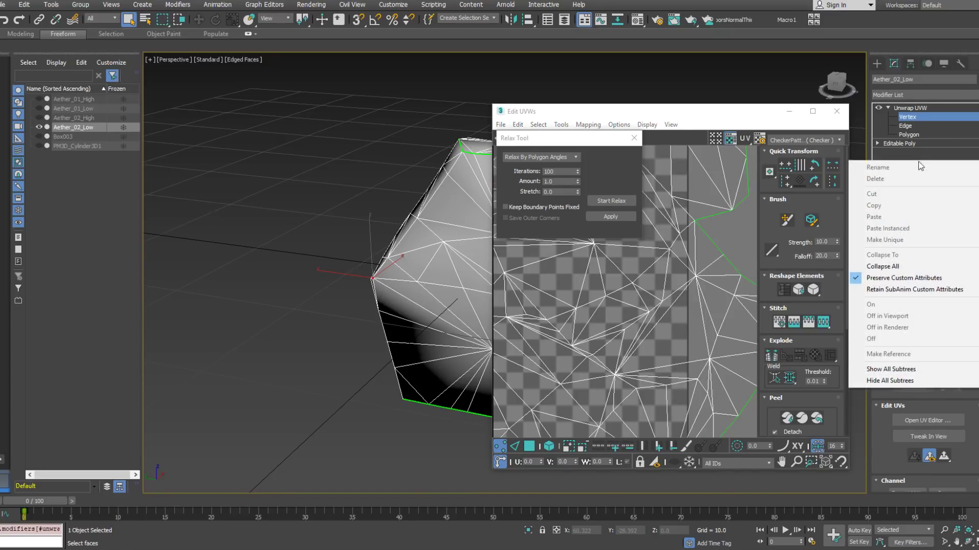
left_click(902, 266)
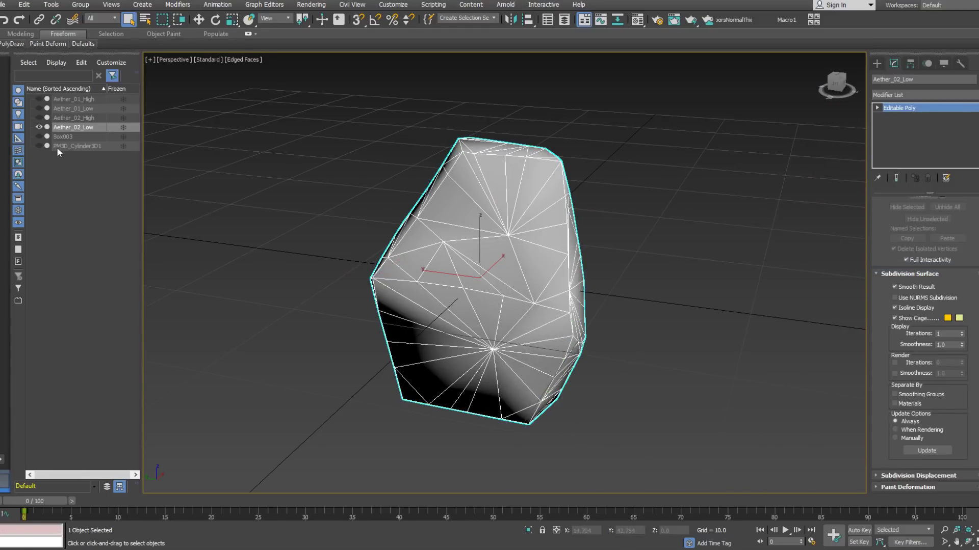
Show Box003, hide Aether_02_Low, and delete Box003 as a leftover fragment.
left_click(68, 138)
left_click(40, 137)
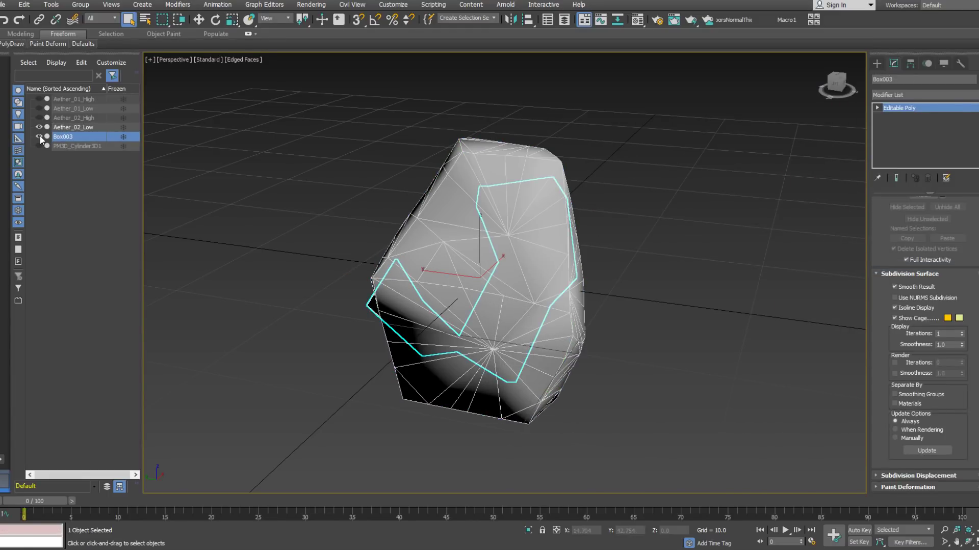
left_click(39, 127)
mouse_move(438, 214)
middle_mouse_down("alt")
mouse_move(541, 219)
mouse_move(638, 163)
mouse_move(646, 183)
mouse_move(438, 188)
middle_mouse_up("alt")
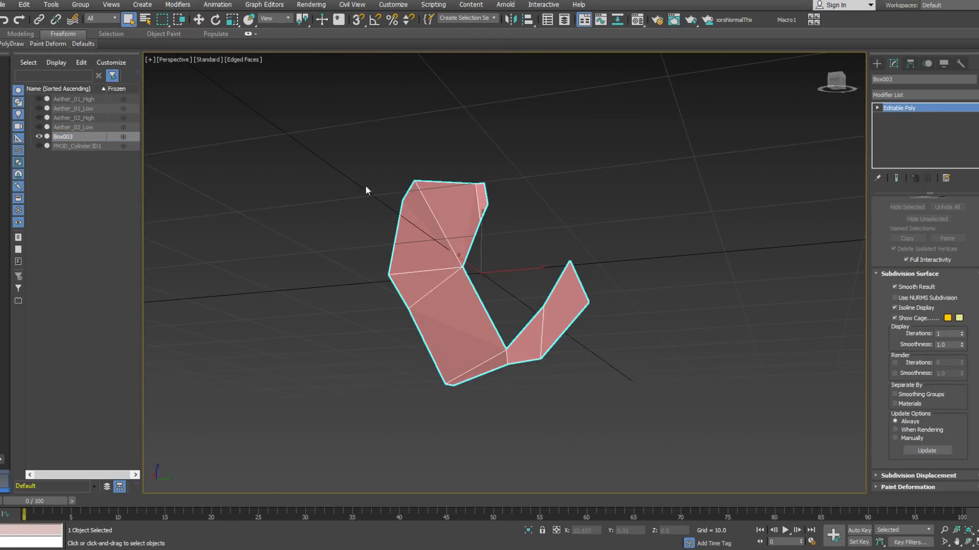
key("Delete")
Show the sculpted rock PM3D_Cylinder3D1 and rename it Aether_03_High.
left_click(69, 138)
left_click(70, 137)
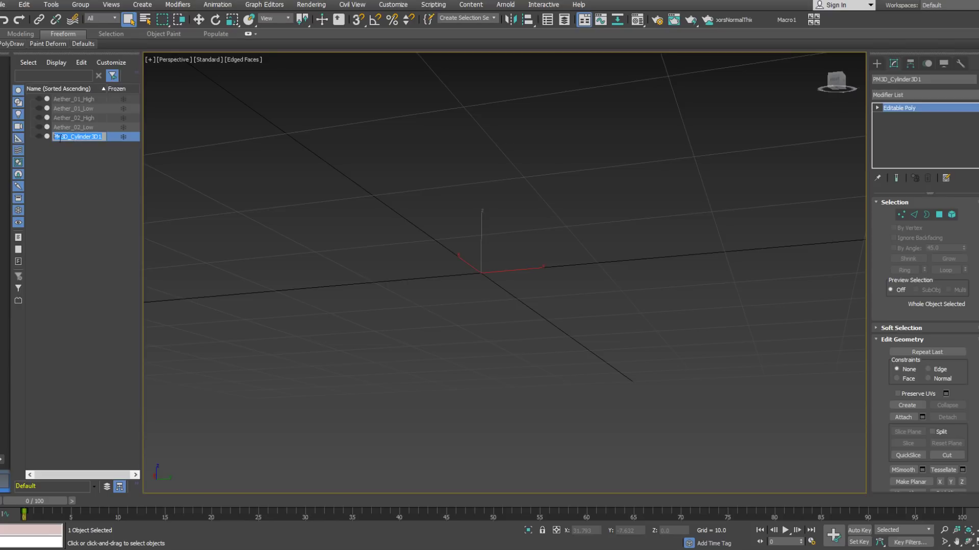
left_click(40, 137)
left_click(81, 137)
type("A")
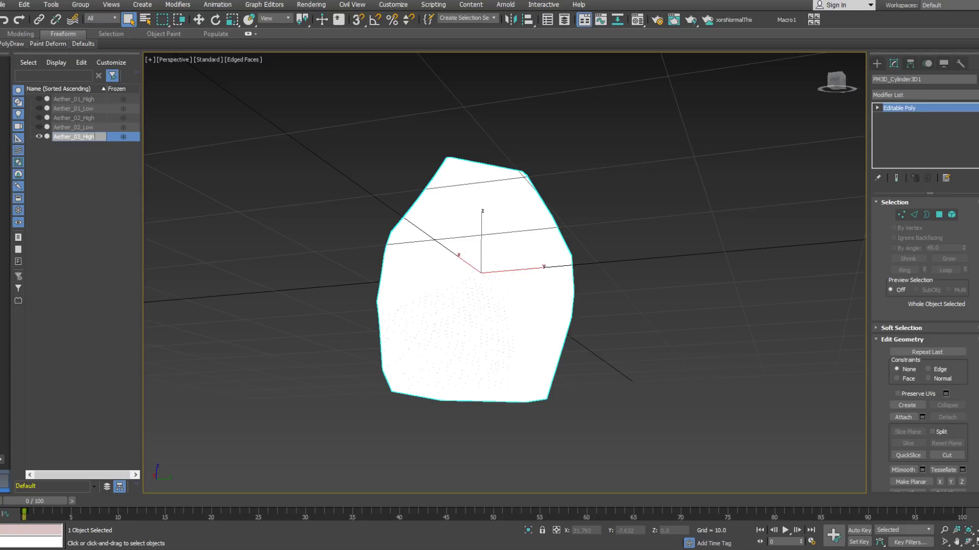
type("ether_03_High")
key("Return")
Clone Aether_03_High as a copy named Aether_03_Low.
middle_click_drag(454, 226, 522, 296, "alt")
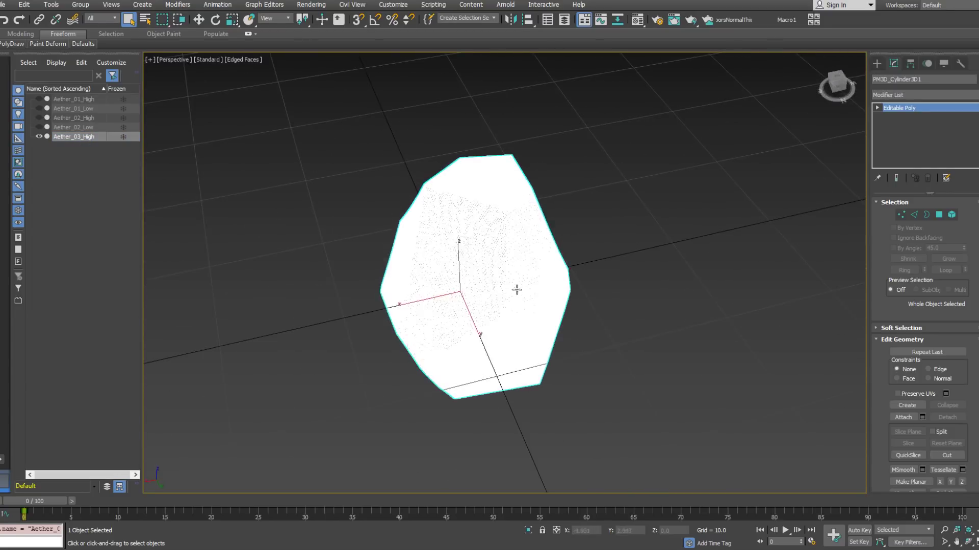
right_click(485, 271)
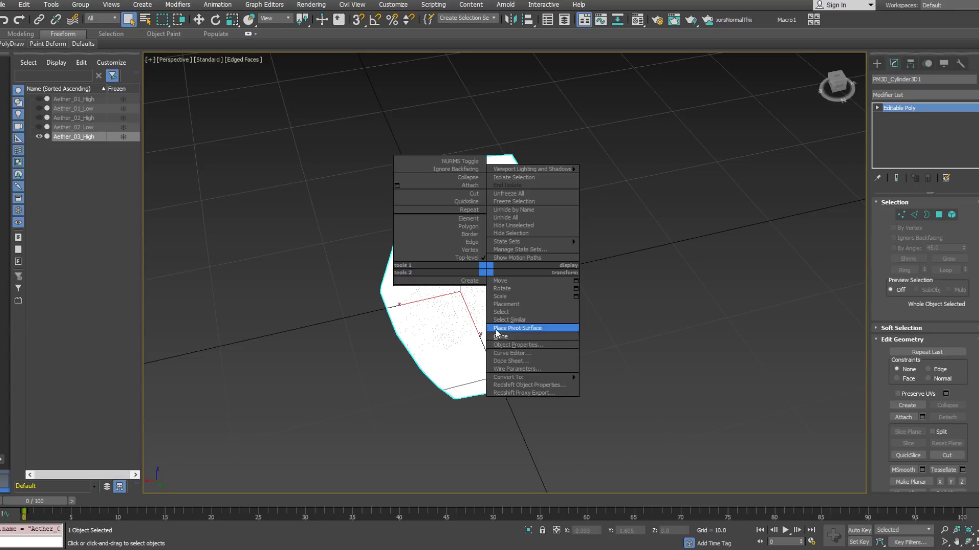
left_click(533, 321)
left_click_drag(473, 294, 507, 295)
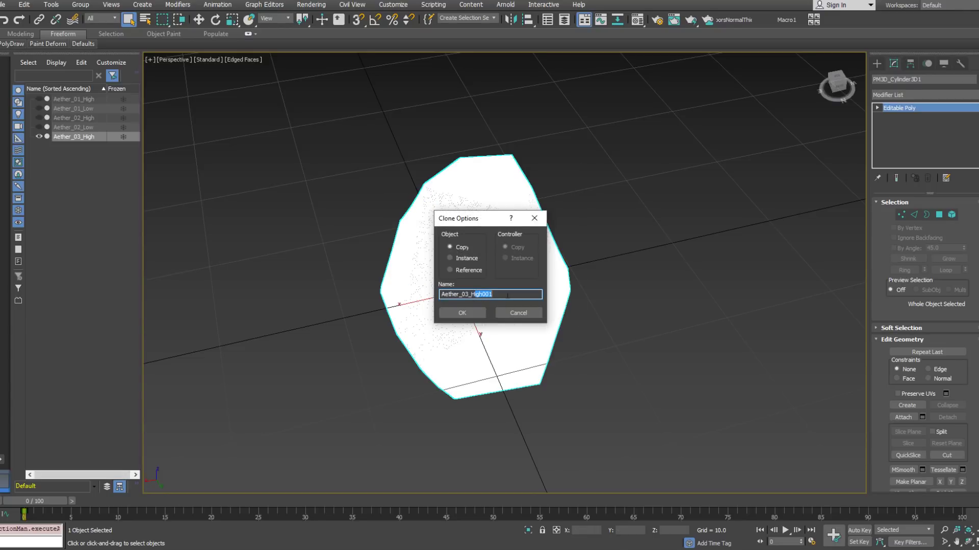
key("BackSpace")
key("BackSpace")
key("Return")
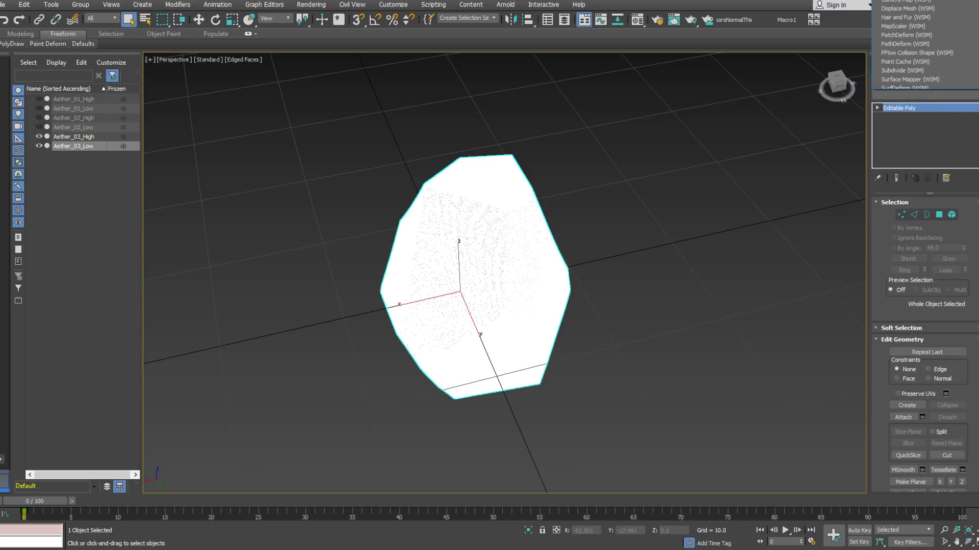
Add a ProOptimizer modifier to Aether_03_Low and calculate its optimization.
left_click(975, 95)
scroll(925, 321, "down", 10)
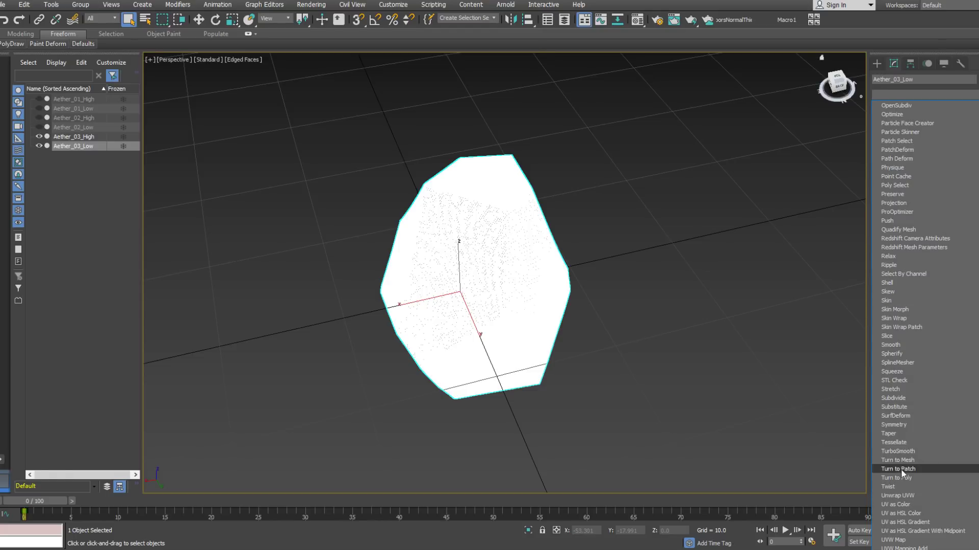
left_click(902, 212)
left_click(926, 239)
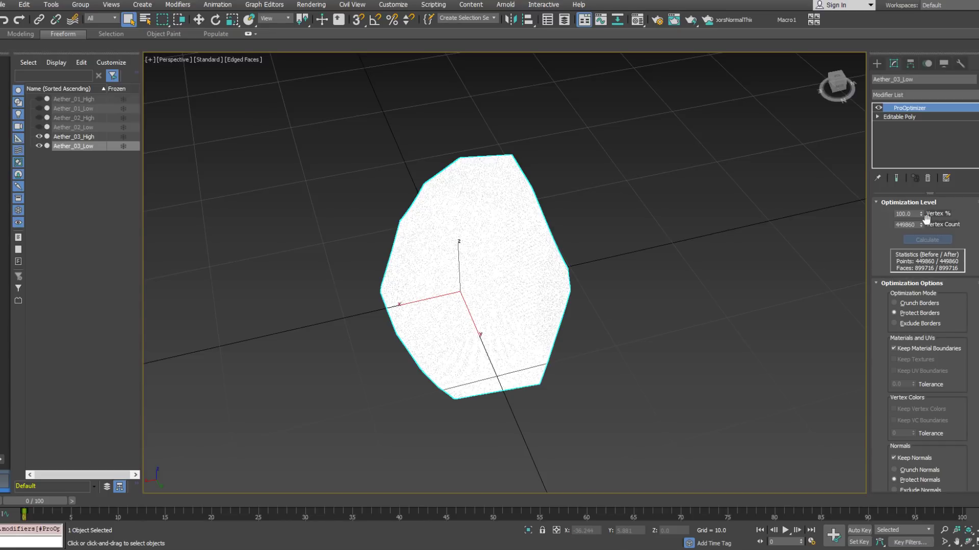
Reduce Aether_03_Low to a vertex count of 100 and check the simplified shape.
left_click_drag(917, 225, 870, 226)
type("100")
key("Return")
scroll(497, 254, "up", 4)
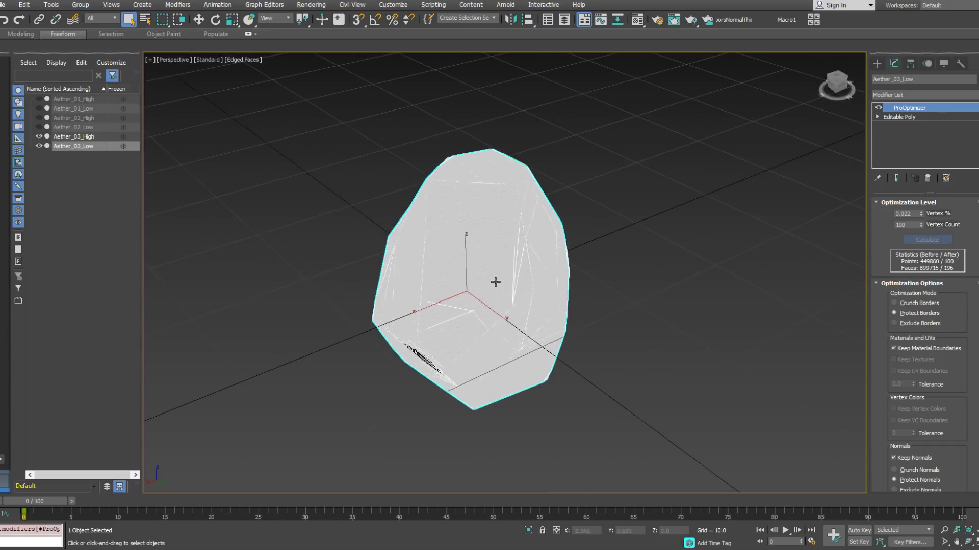
middle_click_drag(495, 255, 382, 258, "alt")
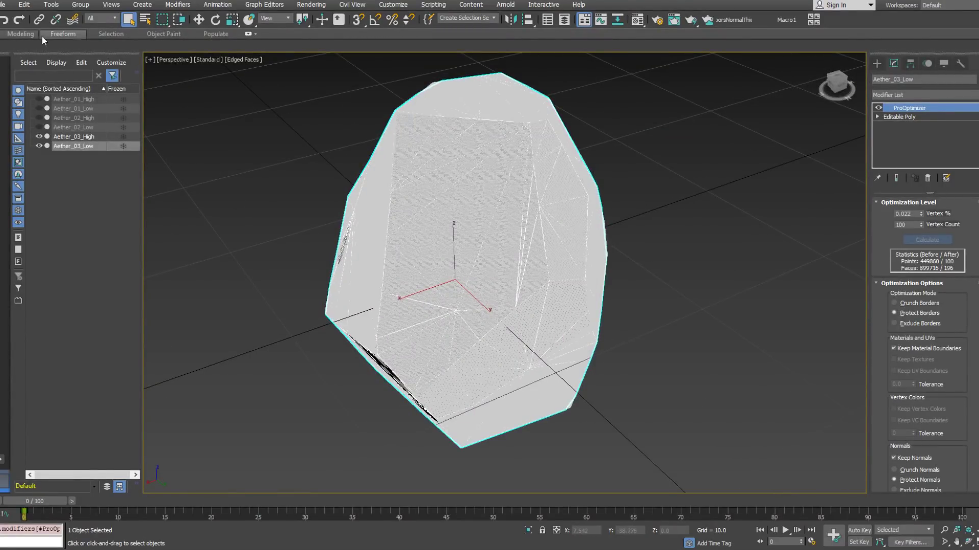
Collapse the ProOptimizer modifier on Aether_03_Low and convert the rock to an Editable Poly.
right_click(909, 162)
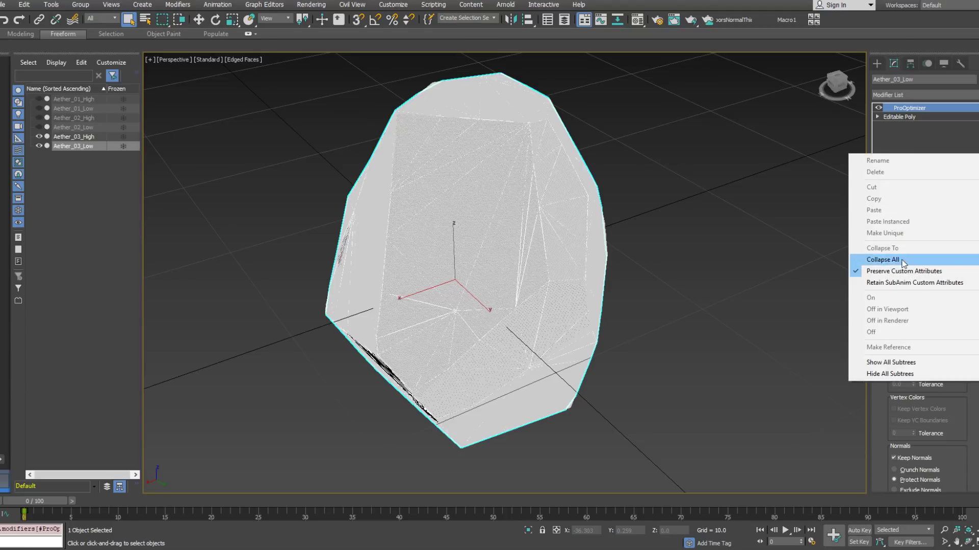
left_click(903, 260)
right_click(912, 164)
left_click(920, 236)
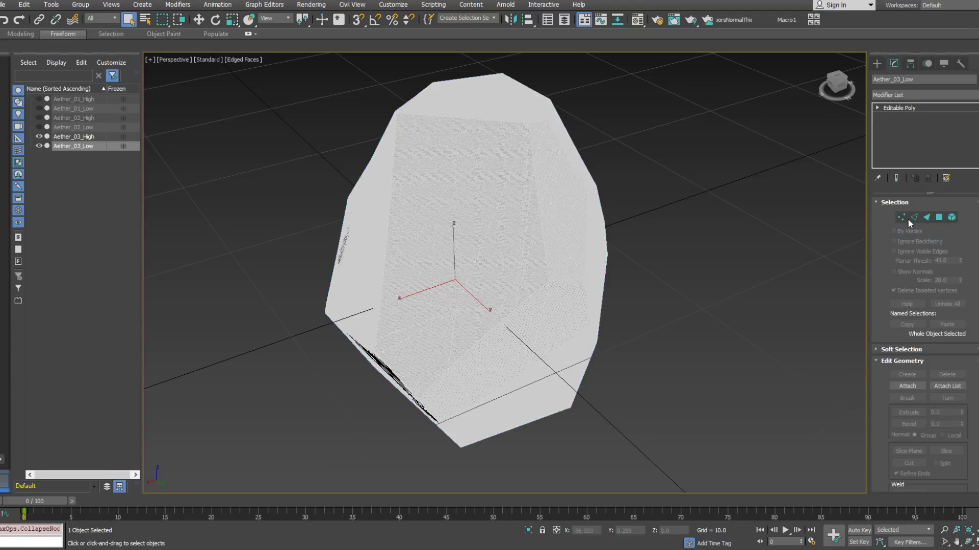
Switch Aether_03_Low to vertex editing and set Aether_03_High as the PolyDraw surface to draw on.
left_click(901, 214)
mouse_move(17, 44)
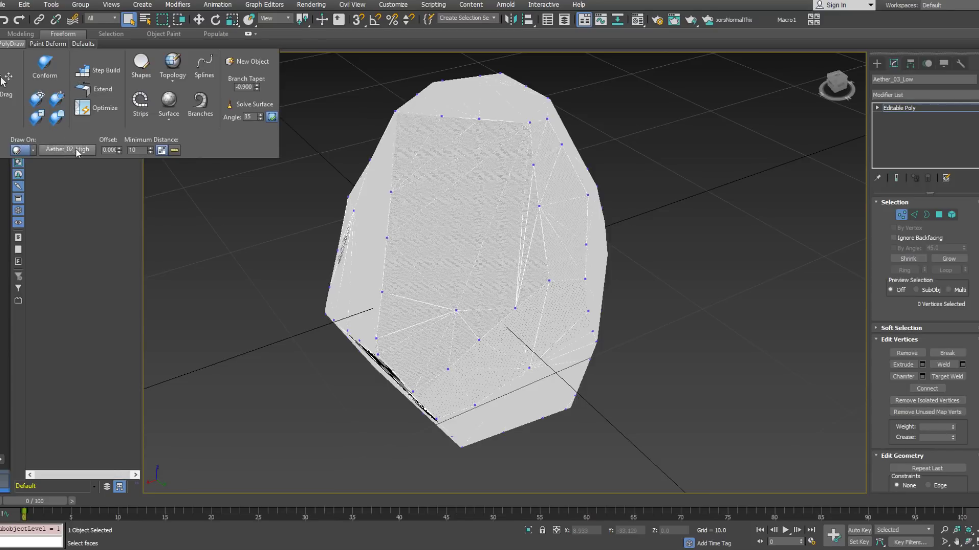
key("w")
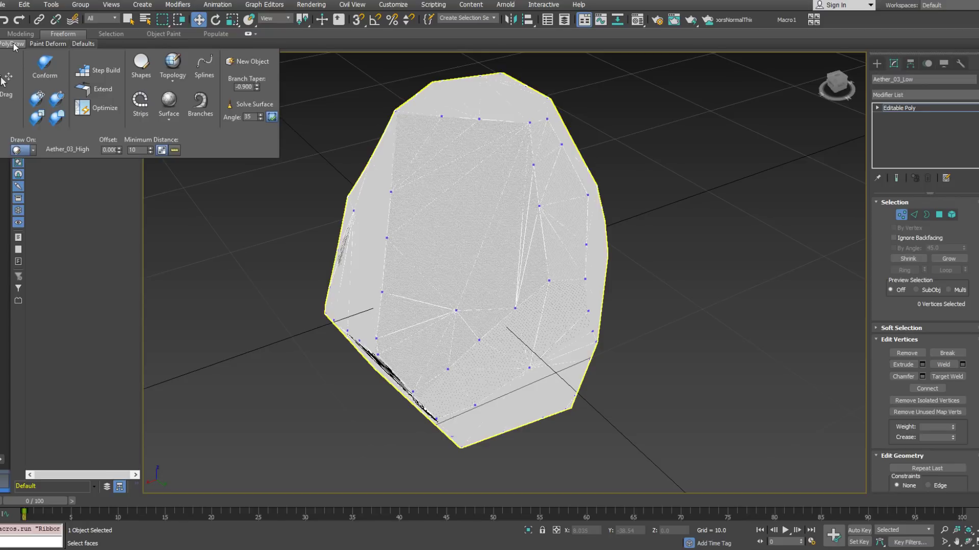
left_click(100, 92)
mouse_move(570, 326)
middle_mouse_down("alt")
mouse_move(521, 297)
mouse_move(487, 311)
mouse_move(515, 301)
mouse_move(535, 310)
middle_mouse_up("alt")
scroll(525, 220, "up", 2)
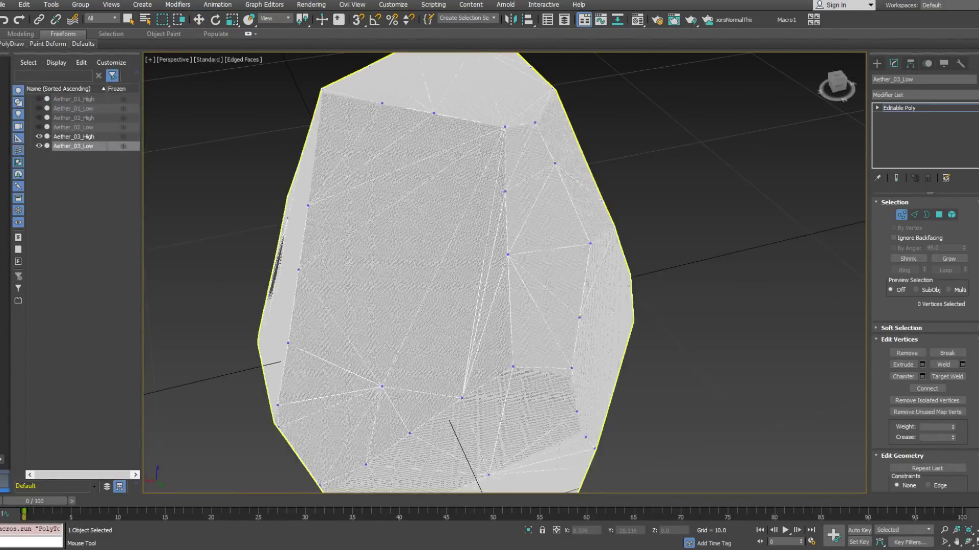
Start PolyDraw Optimize and merge surplus vertices along the upright ridge beside the rock's large front face.
mouse_move(12, 44)
left_click(97, 108)
left_click_drag(505, 192, 508, 254, "shift")
middle_click_drag(525, 255, 525, 209, "alt")
left_click_drag(550, 382, 546, 390, "ctrl+alt+shift")
middle_click_drag(545, 390, 532, 375, "alt")
left_click_drag(631, 273, 635, 268, "ctrl+alt+shift")
mouse_move(635, 267)
middle_mouse_down("alt")
mouse_move(601, 323)
mouse_move(609, 292)
mouse_move(625, 282)
middle_mouse_up("alt")
scroll(602, 323, "up", 3)
left_click(628, 280)
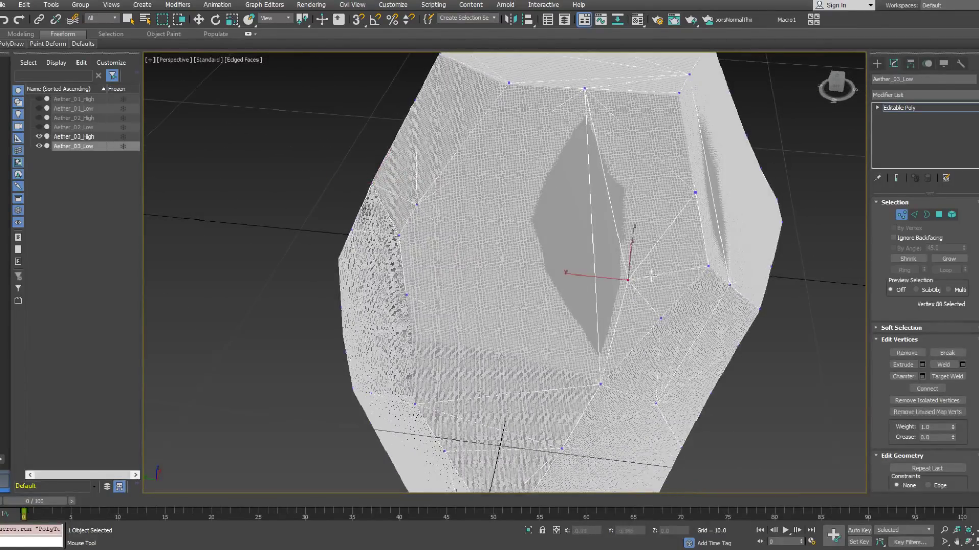
Merge the stray vertices beside the side ridge and reposition the ridge's upper corner vertex on the high-poly surface.
left_click_drag(705, 257, 708, 265, "shift")
left_click_drag(661, 319, 707, 263, "shift")
middle_click_drag(708, 257, 627, 214, "alt")
middle_click_drag(716, 187, 676, 260)
left_click(704, 168)
left_click_drag(703, 169, 699, 170)
left_click_drag(680, 265, 700, 167, "shift")
middle_click_drag(695, 167, 644, 126, "alt")
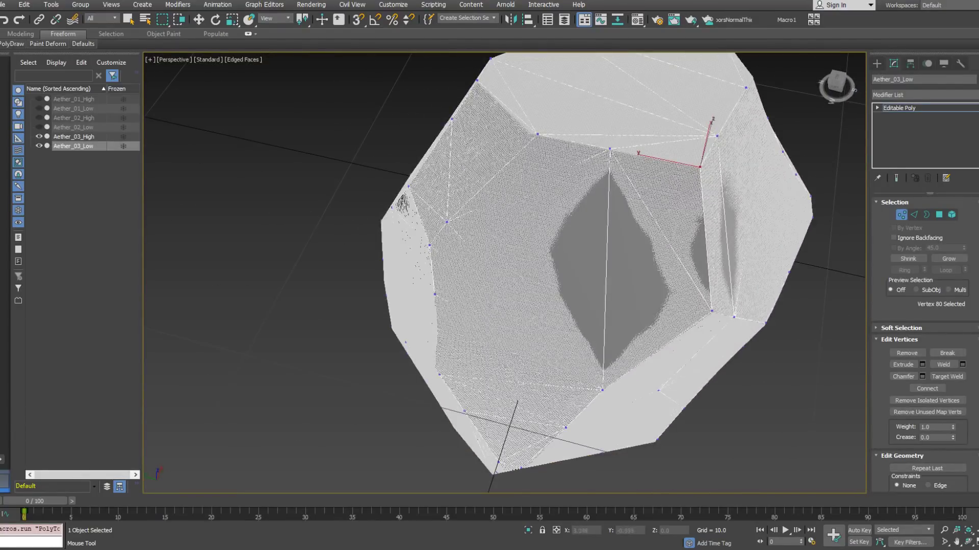
Merge the midpoint vertex of the front face's upper edge into the face's upper corner.
middle_click_drag(609, 154, 617, 189, "alt")
left_click_drag(607, 154, 699, 167, "shift")
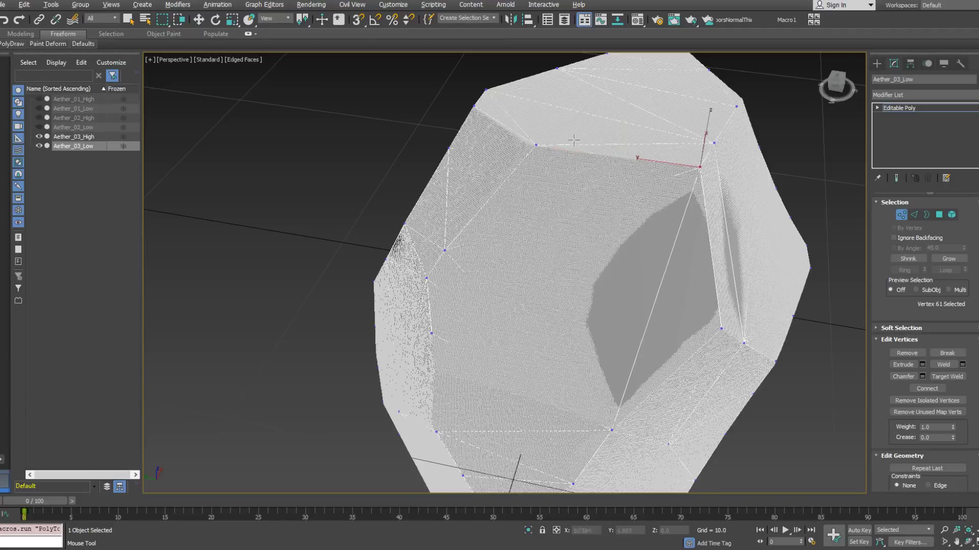
middle_click_drag(699, 167, 678, 219, "alt")
left_click_drag(542, 118, 533, 115, "shift")
middle_click_drag(490, 240, 489, 291, "alt")
Nudge the vertex where the side facets meet onto the high-poly ridge and merge its surplus neighbours.
left_click(464, 300)
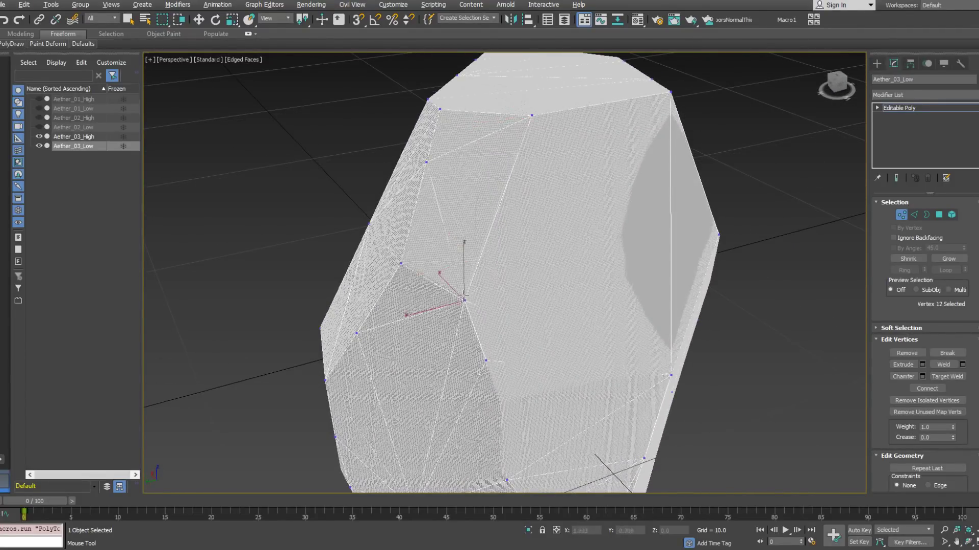
left_click_drag(463, 300, 463, 298)
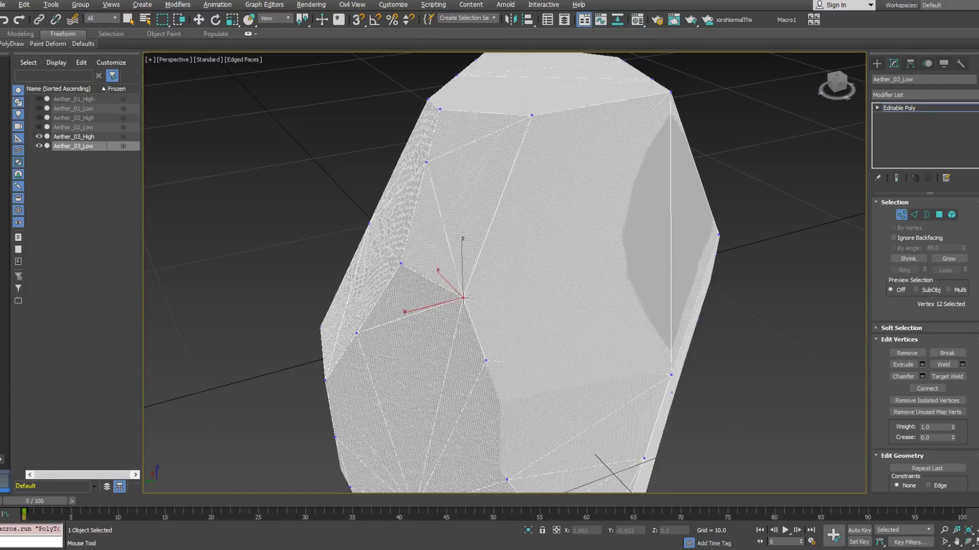
middle_click_drag(463, 300, 479, 329, "alt")
middle_click_drag(525, 390, 491, 292)
left_click_drag(453, 264, 467, 306)
middle_click_drag(480, 332, 478, 274, "alt")
Clean up the lower ridge vertices and align the ridge's lower vertex with the high-poly edge.
left_click(473, 392)
left_click_drag(586, 291, 561, 311)
middle_click_drag(600, 330, 488, 295, "alt")
left_click(667, 376)
middle_click_drag(667, 376, 648, 306, "alt")
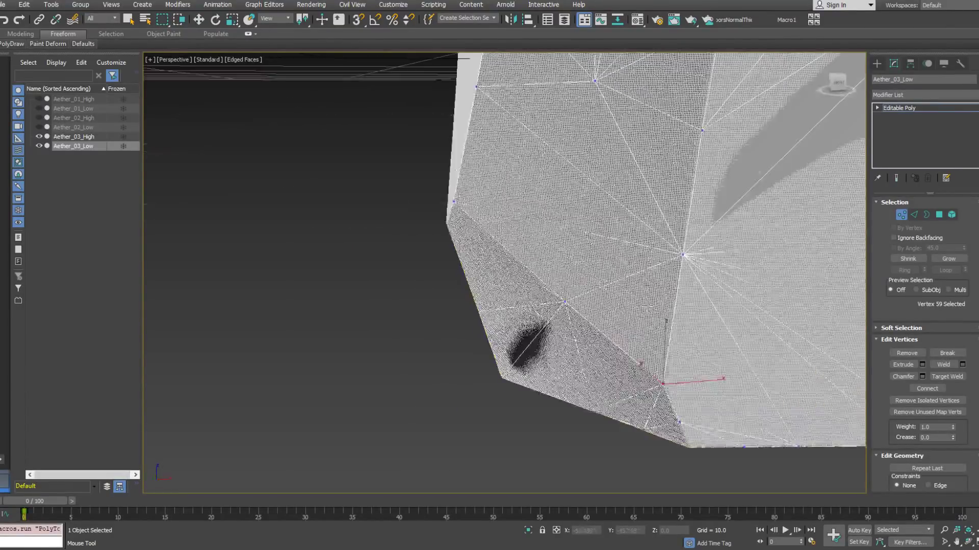
scroll(649, 306, "down", 4)
middle_click_drag(699, 345, 613, 295, "alt")
scroll(586, 332, "up", 4)
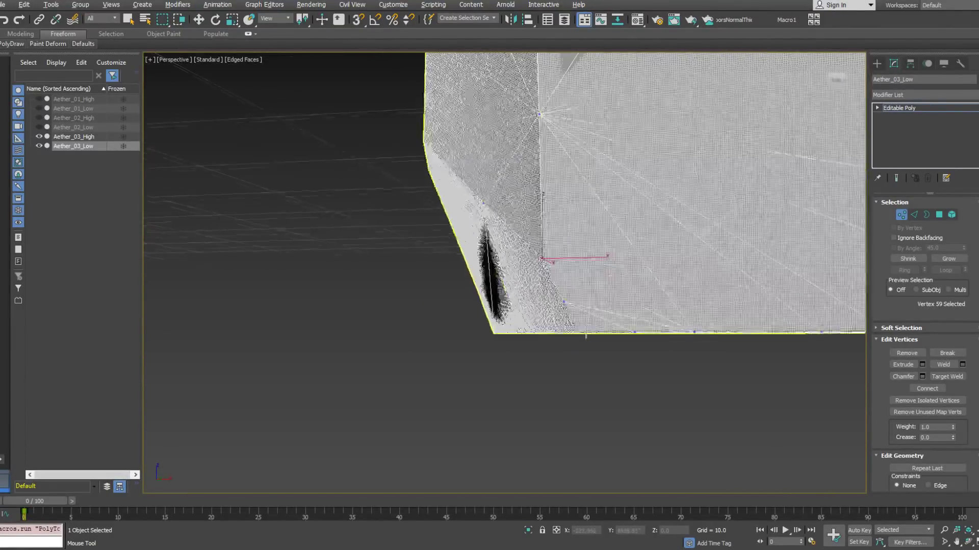
scroll(586, 335, "down", 3)
Adjust the corner vertex where the ridge meets the rock's base and merge the extra vertices around it.
left_click(562, 302)
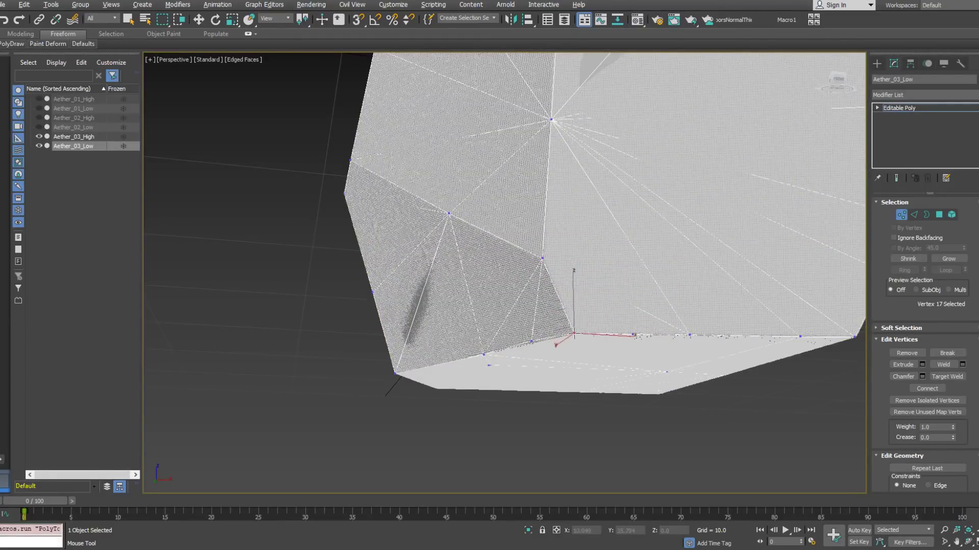
middle_click_drag(556, 296, 555, 315, "alt")
left_click(581, 326)
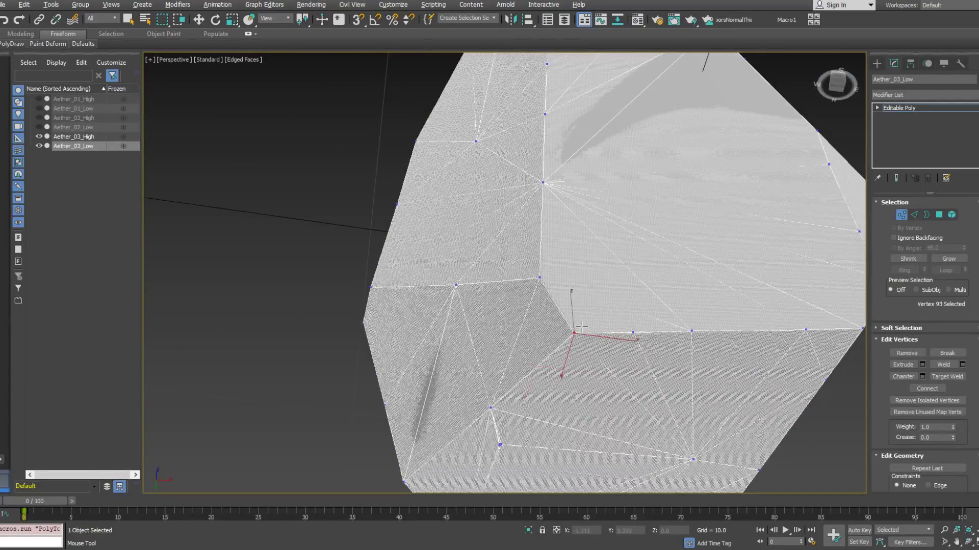
left_click(633, 333)
middle_click_drag(633, 333, 567, 355, "alt")
left_click(508, 340, "ctrl")
middle_click_drag(508, 340, 545, 258, "alt")
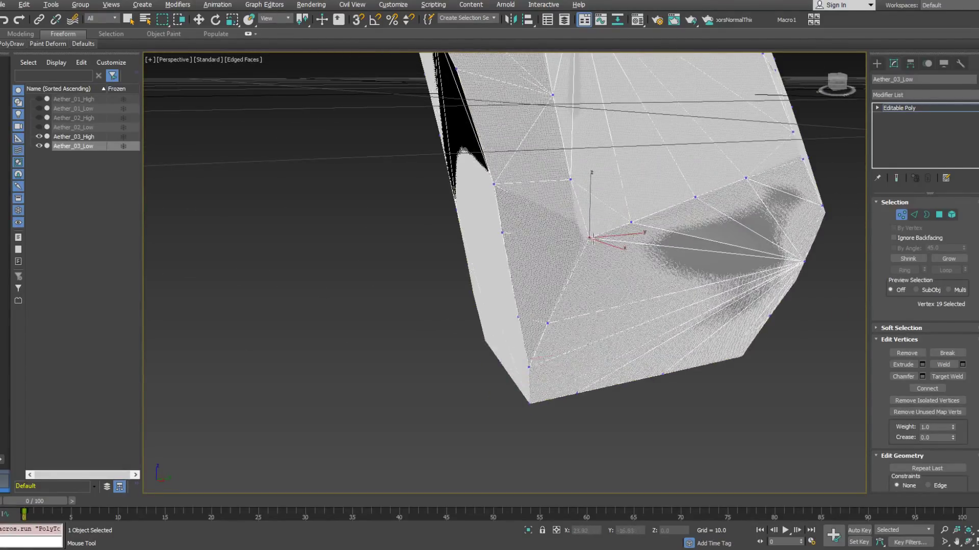
Snap the base corner vertices to the high-poly corners and merge redundant vertices along the base facet's upper edge.
left_click_drag(587, 238, 584, 239)
left_click_drag(571, 181, 577, 223)
middle_click_drag(605, 203, 552, 225, "alt")
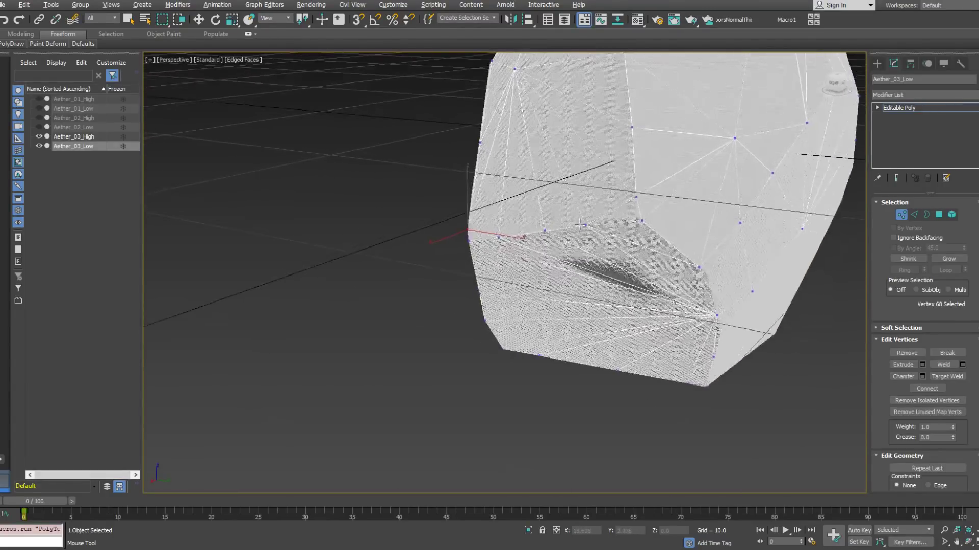
middle_click_drag(640, 219, 594, 234, "alt")
scroll(620, 240, "up", 3)
left_click(578, 241)
middle_click_drag(657, 198, 529, 200, "alt")
middle_click_drag(492, 258, 546, 257, "alt")
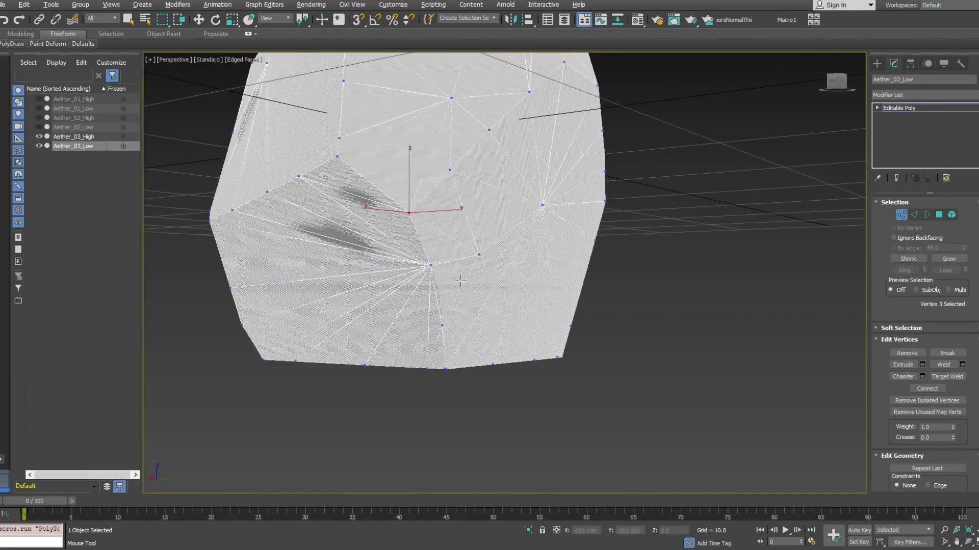
Align the vertex where the lower facet's edges fan out and merge the vertex just below it into it.
middle_click_drag(461, 281, 451, 317, "alt")
scroll(449, 318, "up", 3)
left_click_drag(425, 246, 437, 280)
left_click(507, 232)
middle_click_drag(436, 283, 436, 271, "alt")
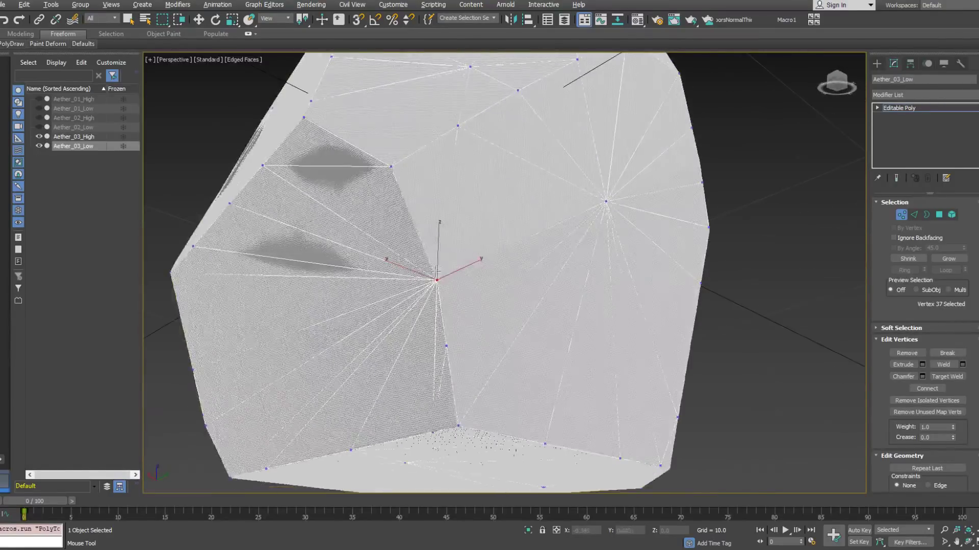
left_click_drag(447, 346, 436, 280, "shift")
middle_click_drag(436, 281, 378, 280, "alt")
Merge the remaining surplus vertices along the ridge between the rock's two lower side facets.
scroll(470, 279, "up", 2)
mouse_move(545, 270)
middle_mouse_down()
mouse_move(470, 279)
mouse_move(534, 262)
middle_mouse_up()
scroll(470, 279, "down", 4)
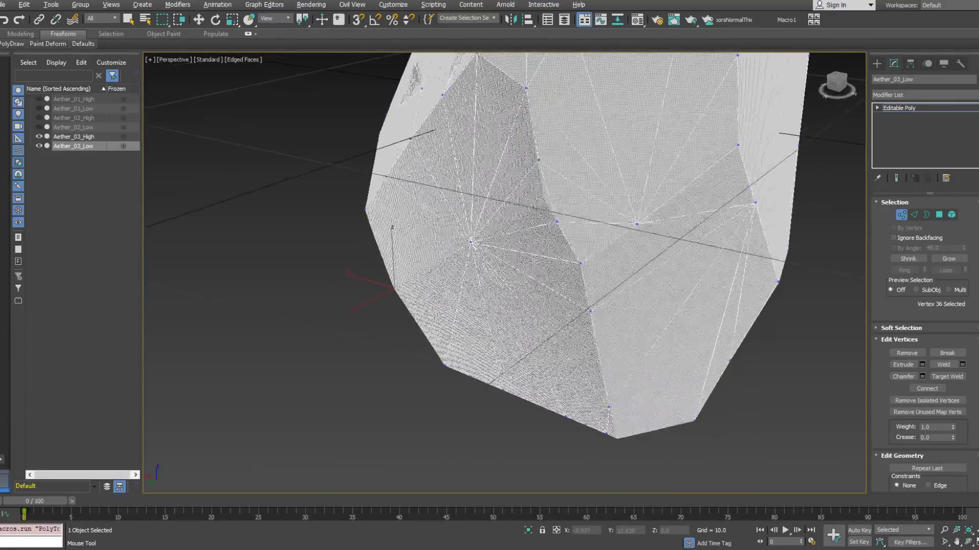
left_click_drag(559, 220, 550, 211)
middle_click_drag(548, 212, 484, 222, "alt")
middle_click_drag(586, 239, 506, 242, "alt")
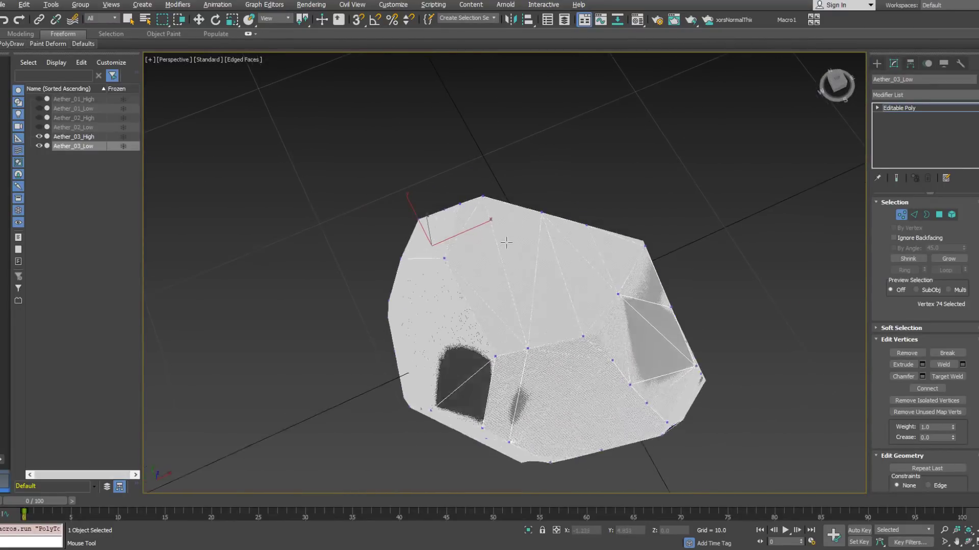
Place the rock's top corner vertex on the high-poly corner and merge the neighbouring edge vertex into it using Optimize.
left_click(646, 244)
key("w")
middle_click_drag(688, 270, 531, 224, "alt")
scroll(538, 233, "up", 5)
mouse_move(11, 43)
left_click(108, 112)
left_click_drag(537, 220, 532, 208)
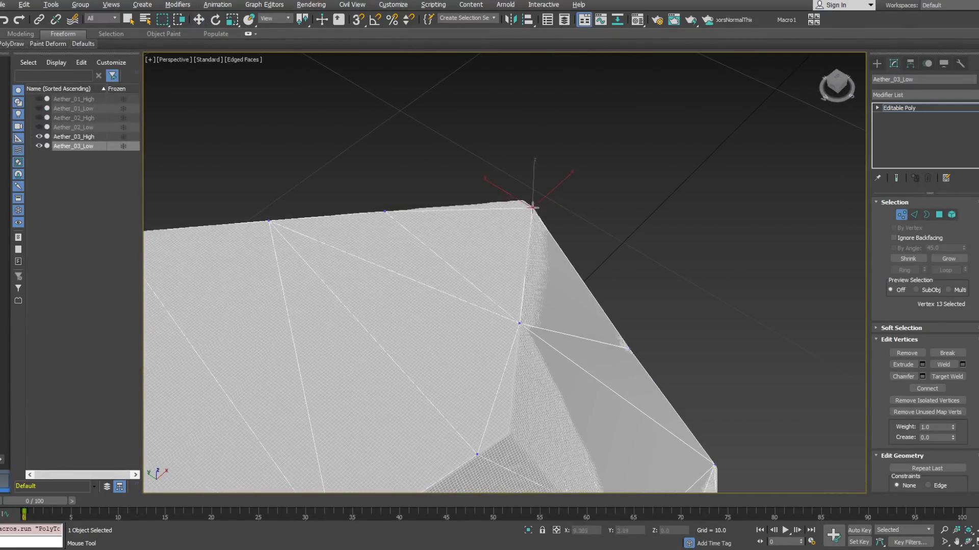
left_click_drag(383, 213, 522, 201)
middle_click_drag(525, 188, 393, 161, "alt")
scroll(492, 181, "down", 2)
key("w")
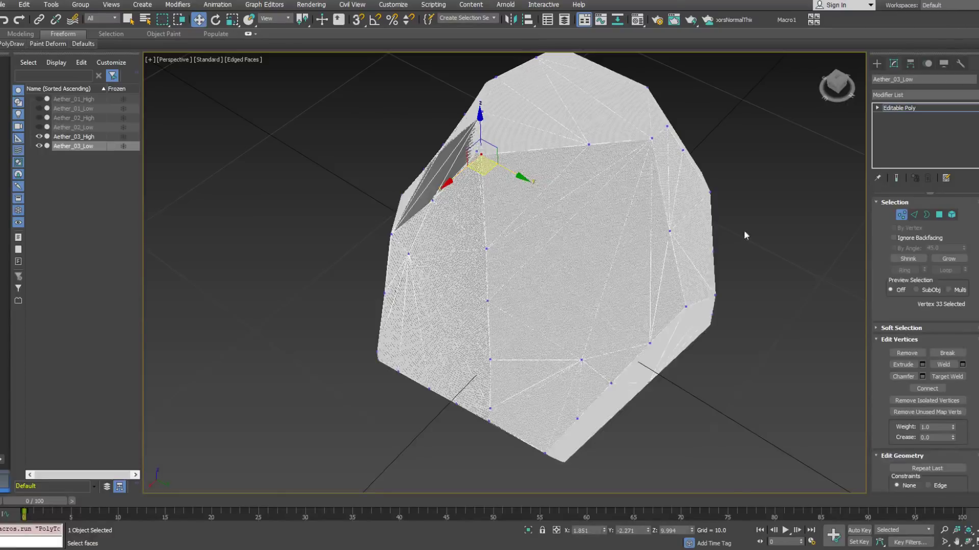
Leave vertex editing and add an Unwrap UVW modifier to Aether_03_Low.
left_click(899, 218)
left_click(972, 95)
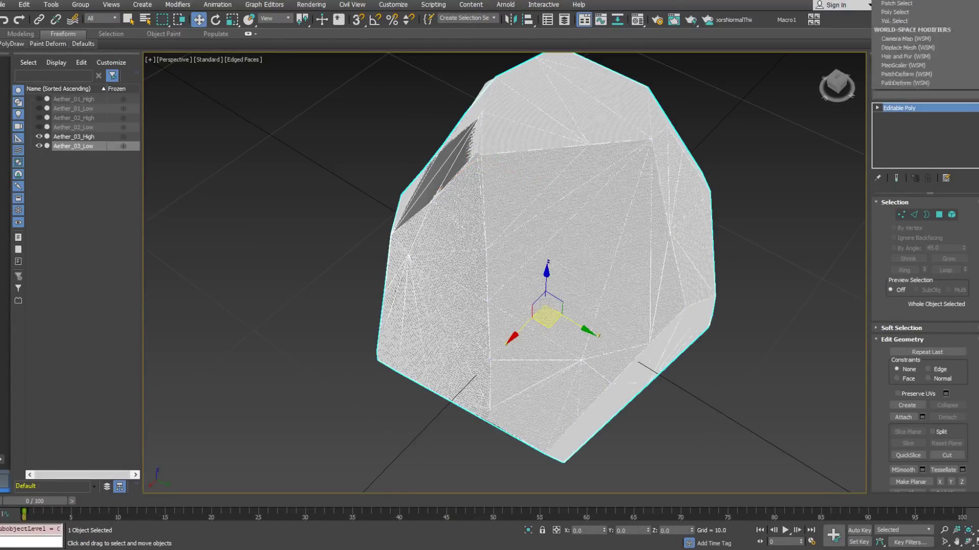
left_click(972, 95)
left_click(972, 95)
scroll(925, 327, "down", 20)
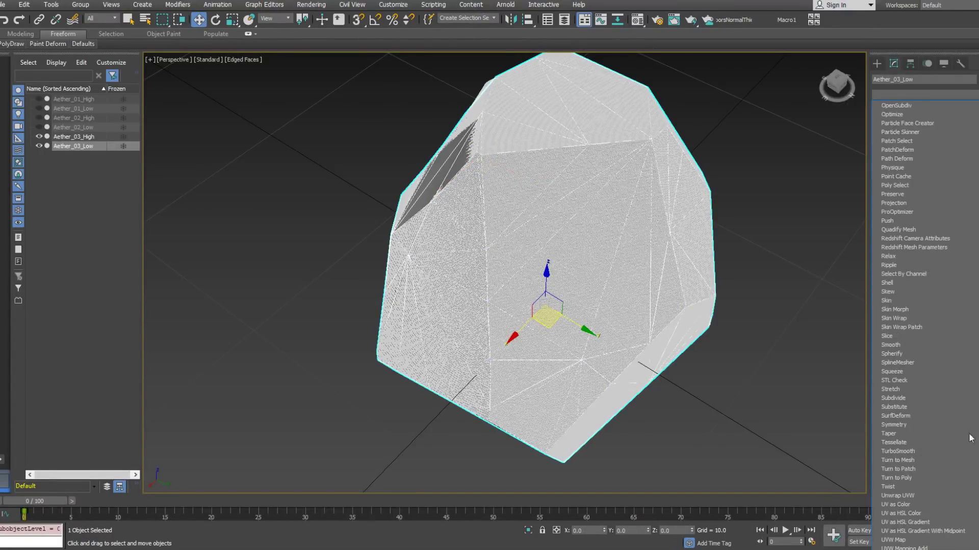
left_click(910, 495)
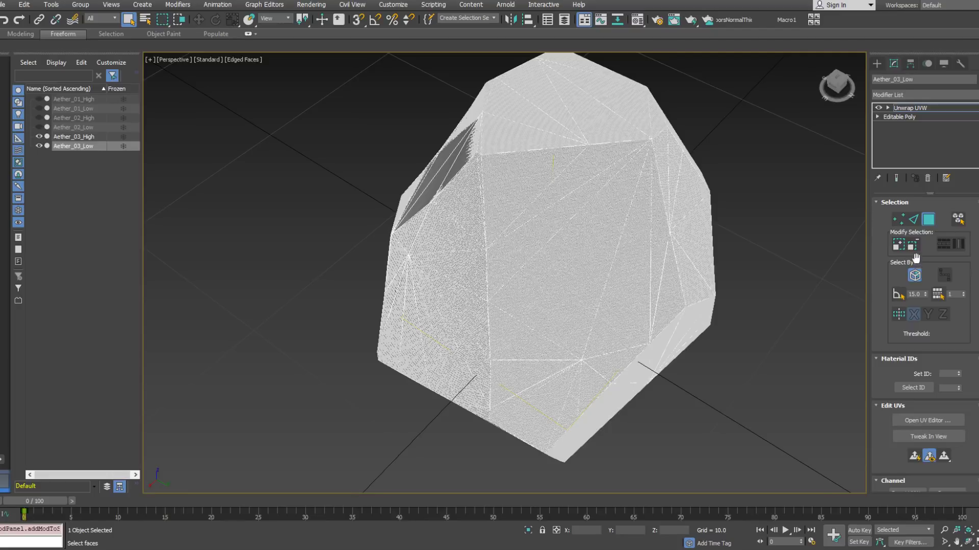
Open the UV editor in edge selection mode and move its window clear of the rock.
left_click(922, 422)
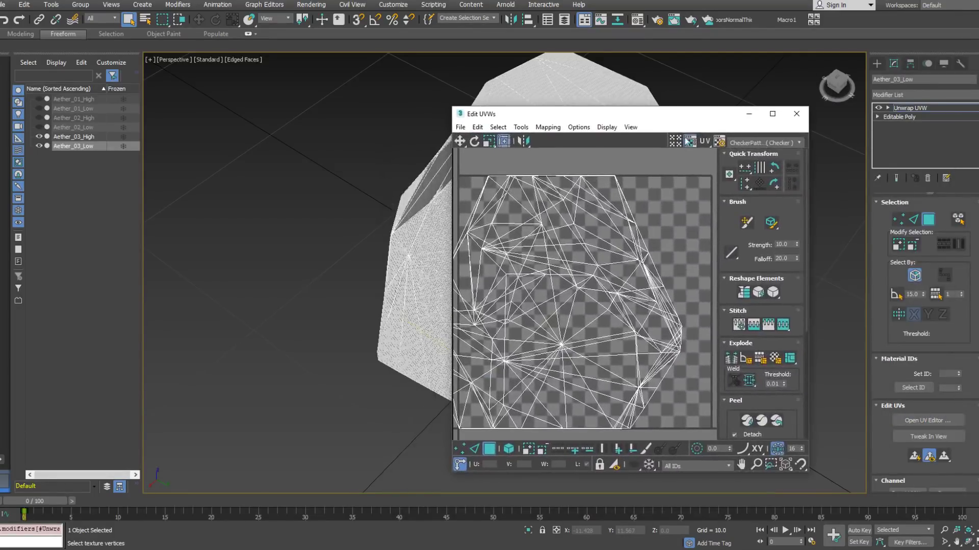
left_click(914, 220)
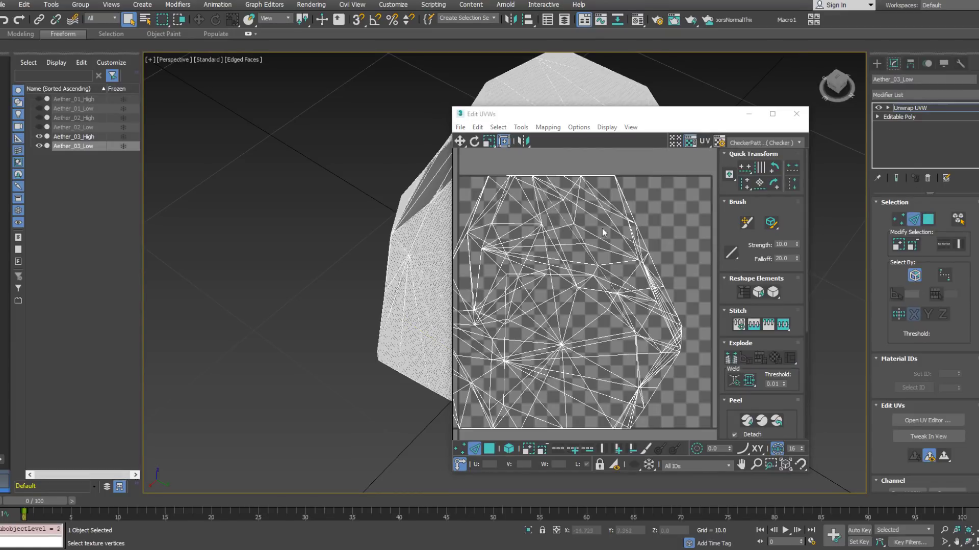
left_click(888, 108)
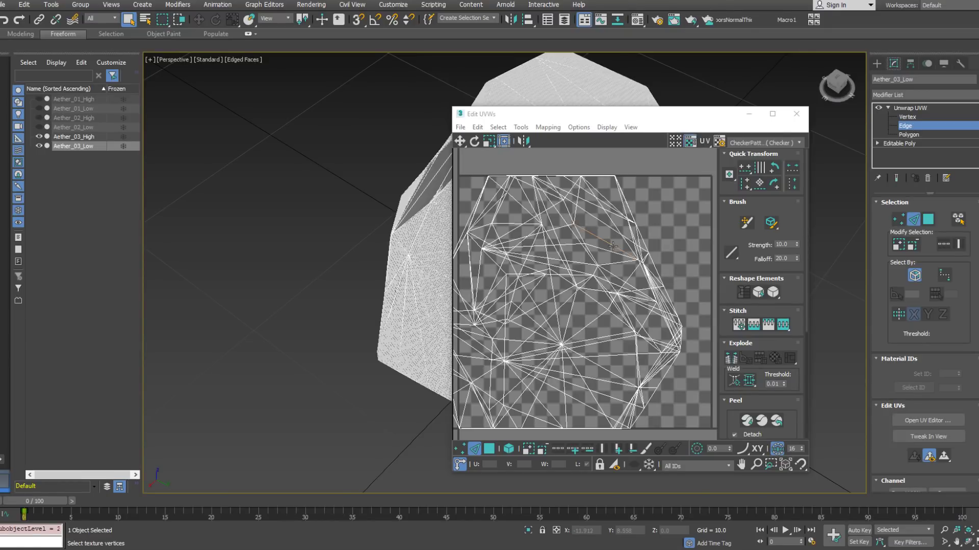
left_click_drag(634, 107, 200, 103)
Select seam edges along the front face's upper edge, its adjoining upright ridge and the edge above their corner.
left_click(505, 153)
scroll(497, 181, "up", 4)
left_click(495, 224, "ctrl")
left_click(512, 311, "ctrl")
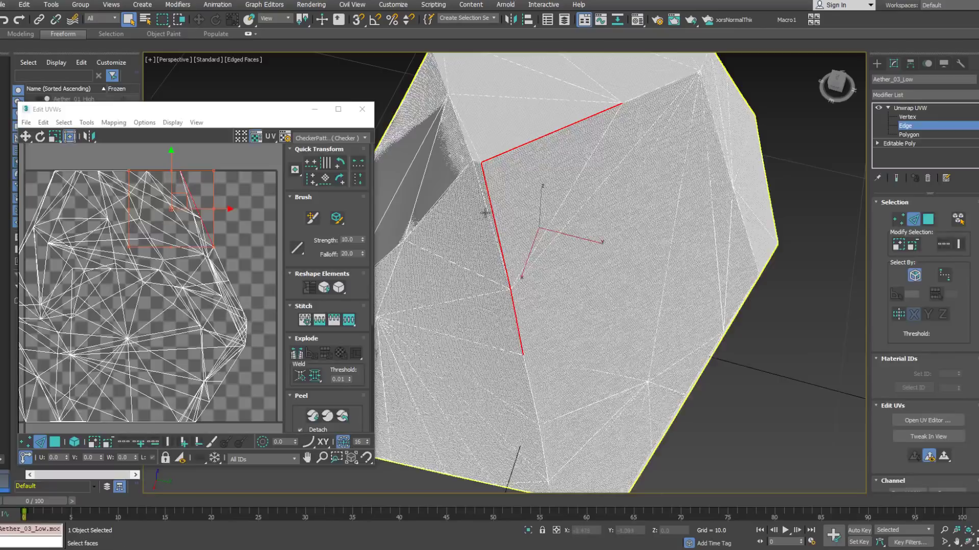
middle_click_drag(472, 163, 476, 196)
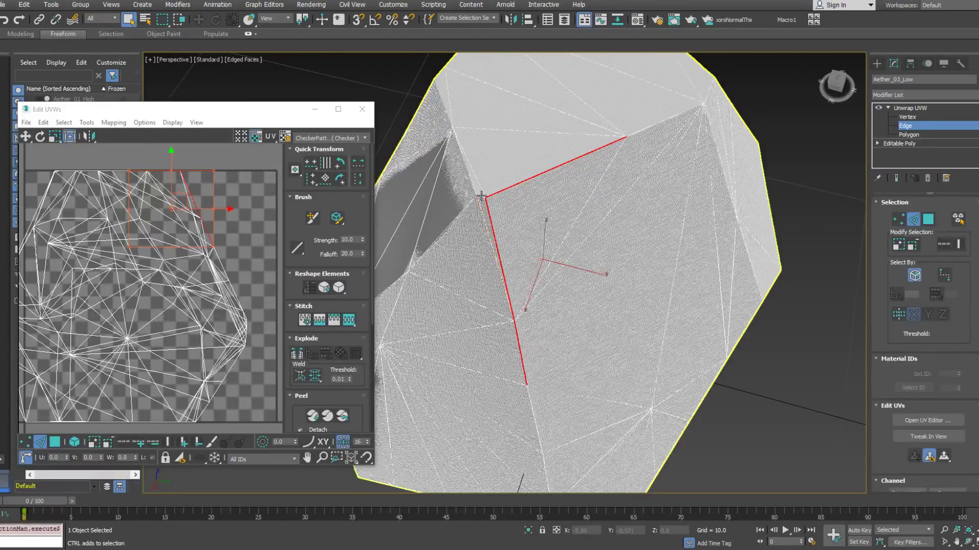
left_click(472, 181, "ctrl")
middle_click_drag(472, 181, 661, 290, "alt")
left_click(441, 116, "ctrl")
Extend the seam selection down the upright ridge and around the rock's lower corner.
left_click(691, 277, "ctrl")
left_click(702, 318, "ctrl")
middle_click_drag(703, 320, 604, 351, "alt")
left_click(538, 292, "ctrl")
left_click(598, 354, "ctrl")
left_click(602, 387, "ctrl")
left_click(645, 423, "ctrl")
Add the next seam edges bordering the rock's base and undo the last mistaken edge selection.
middle_click_drag(645, 423, 619, 332, "alt")
left_click(624, 361, "ctrl")
left_click(634, 399, "ctrl")
middle_click_drag(633, 400, 592, 312, "alt")
middle_click_drag(502, 345, 623, 348, "alt")
left_click(570, 351, "ctrl")
key("ctrl+z")
Complete the seam selection along the edges of the rock's base and break the UVs along the selected edges.
middle_click_drag(560, 342, 531, 279, "alt")
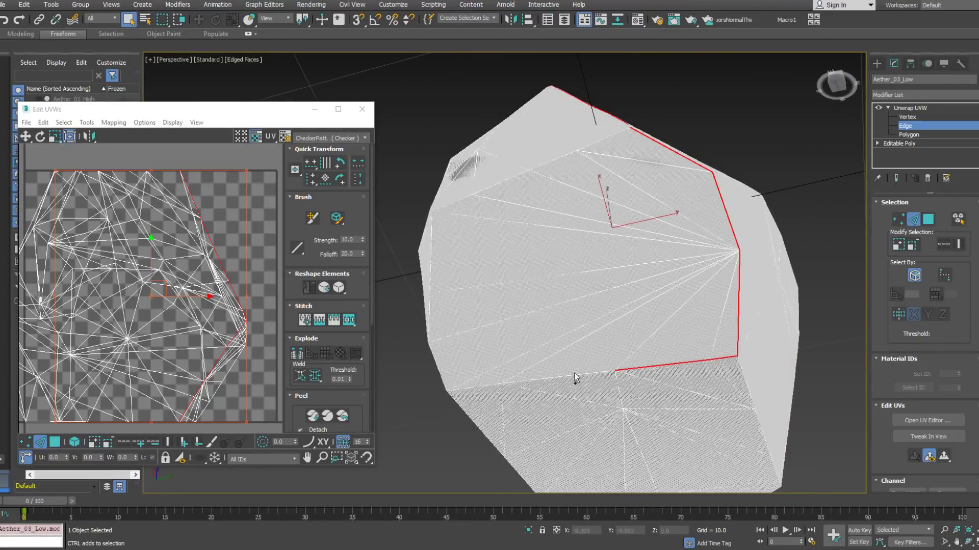
left_click(488, 386, "ctrl")
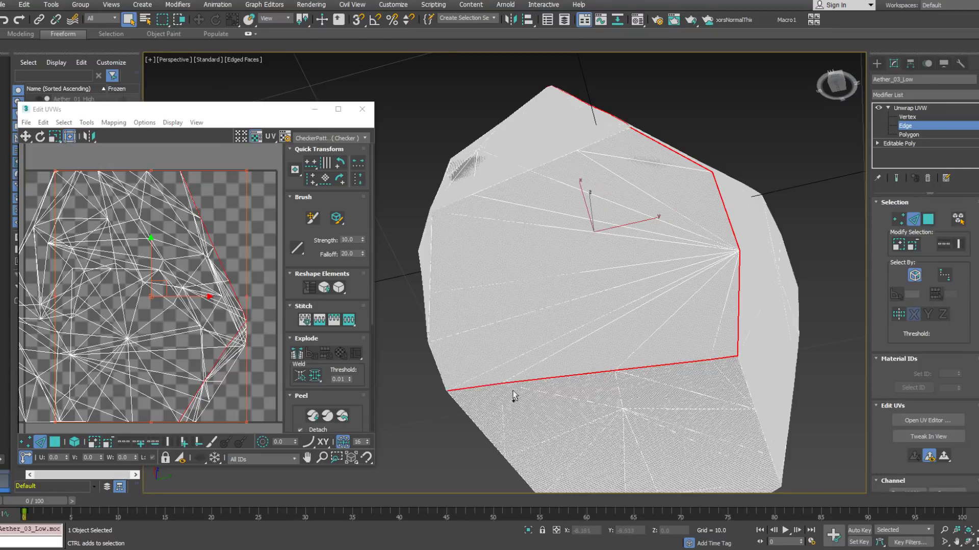
middle_click_drag(758, 423, 755, 369, "alt")
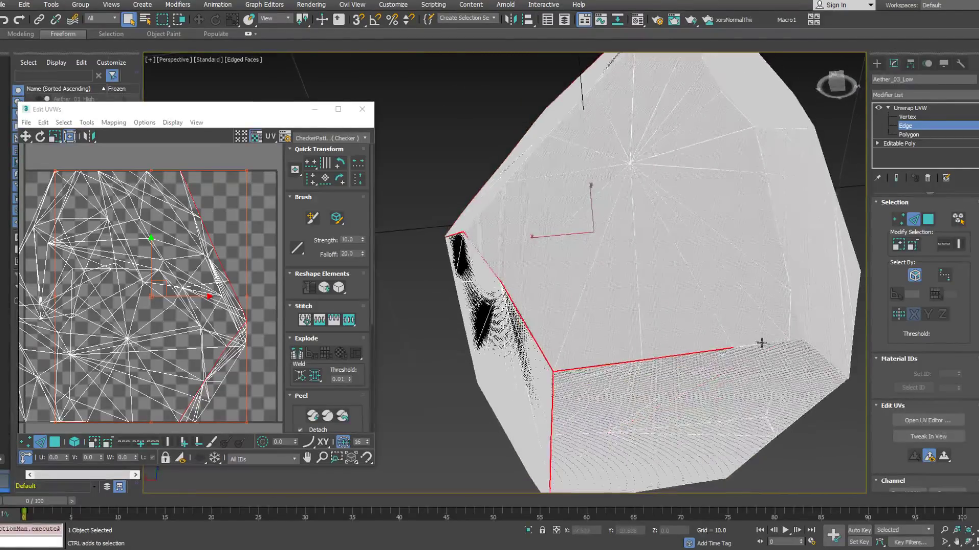
middle_click_drag(747, 231, 677, 284, "alt")
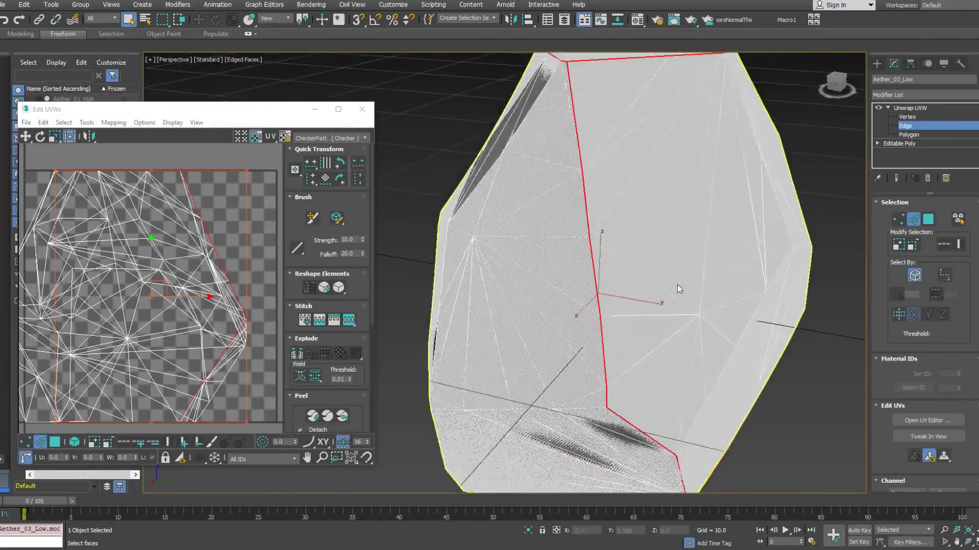
scroll(677, 284, "down", 3)
right_click(201, 266)
left_click(171, 301)
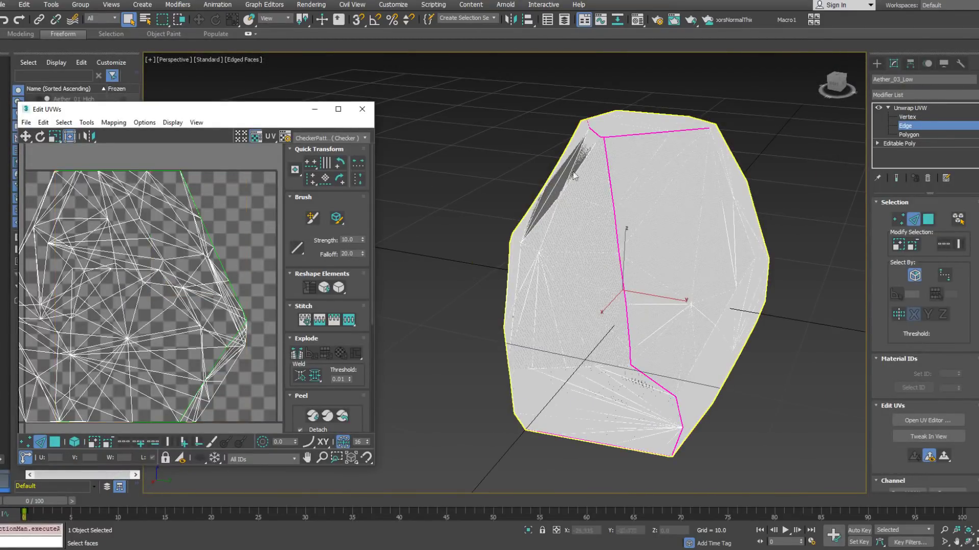
Select all UV polygons of the rock and relax them by polygon angles with 100 iterations and an amount of 1.0.
left_click(928, 219)
scroll(207, 255, "down", 3)
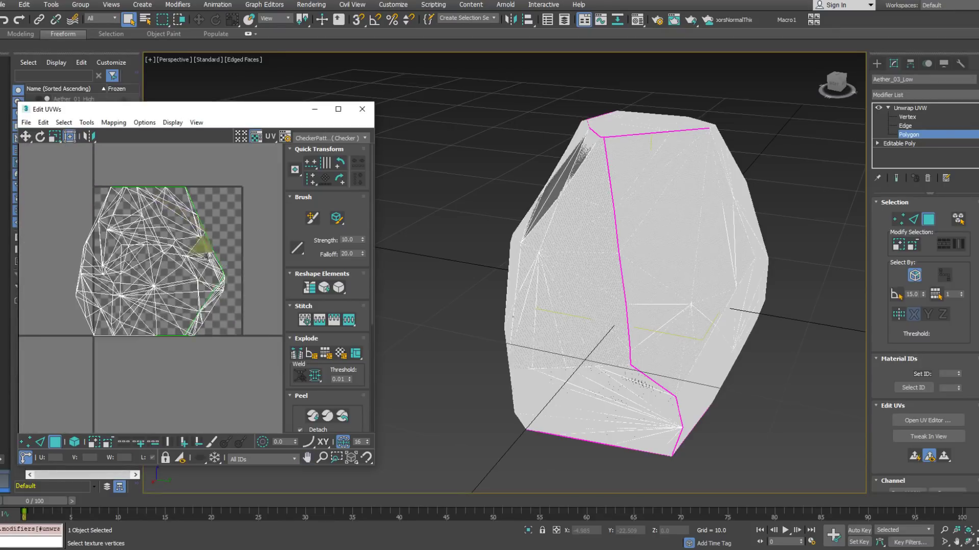
left_click_drag(70, 160, 70, 160)
left_click(87, 123)
left_click(116, 301)
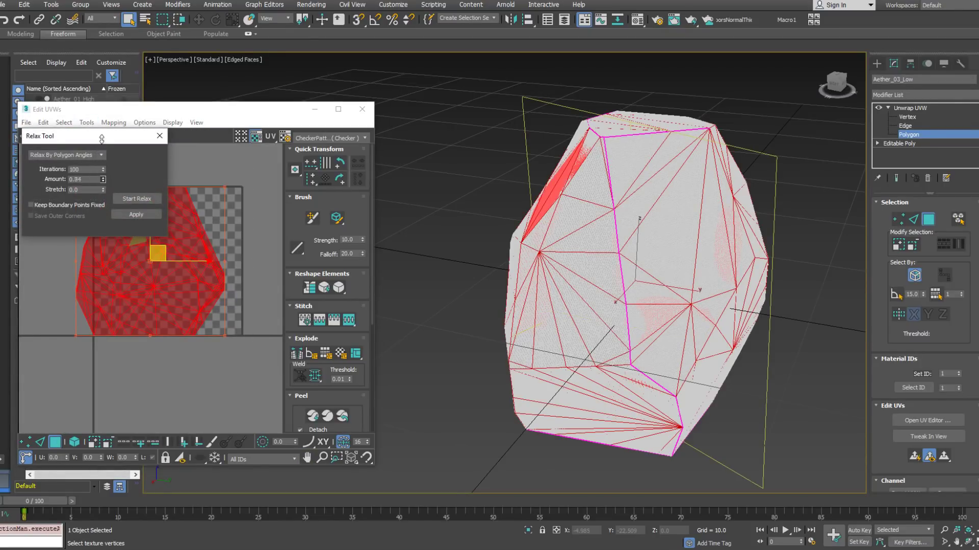
left_click(136, 199)
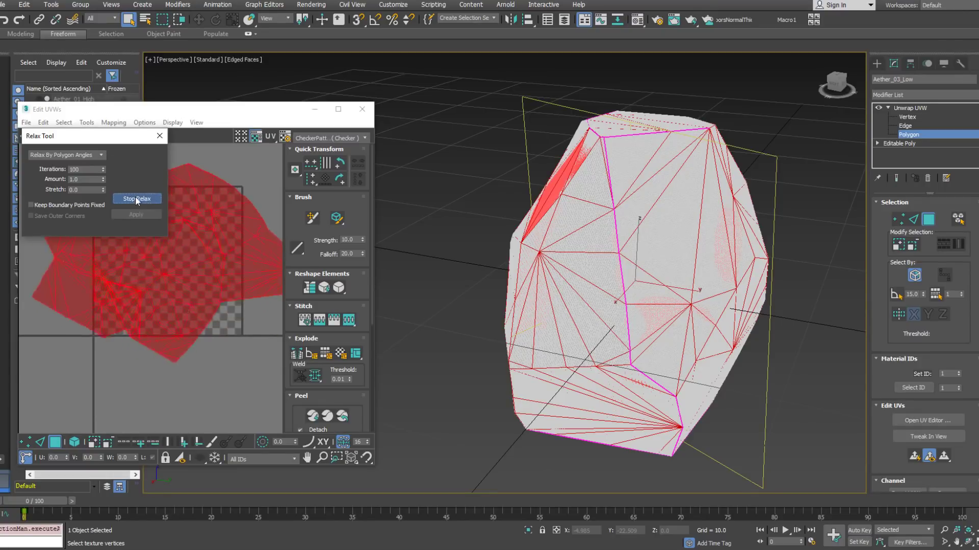
Relax the selected UVs again by edge angles, keeping 100 iterations and an amount of 1.0.
left_click(96, 155)
left_click(95, 172)
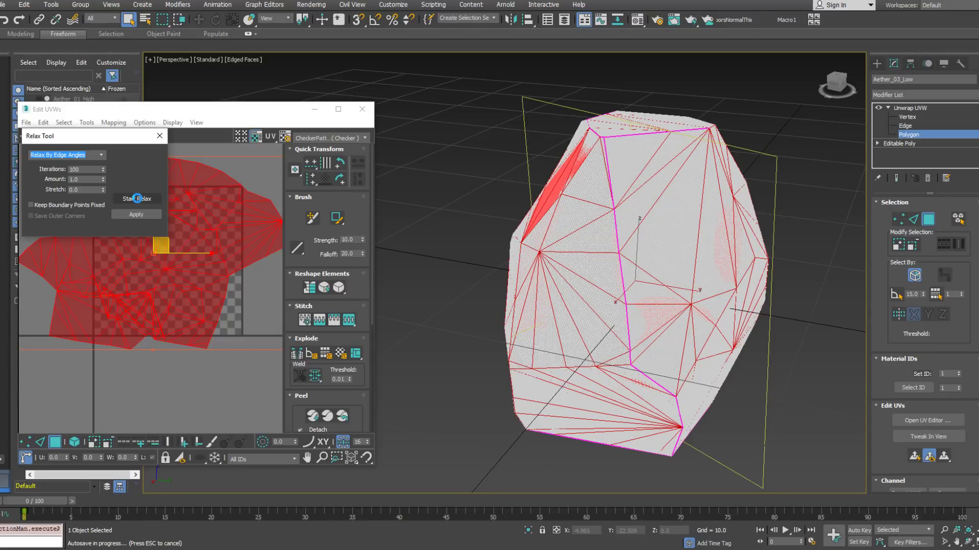
left_click(134, 198)
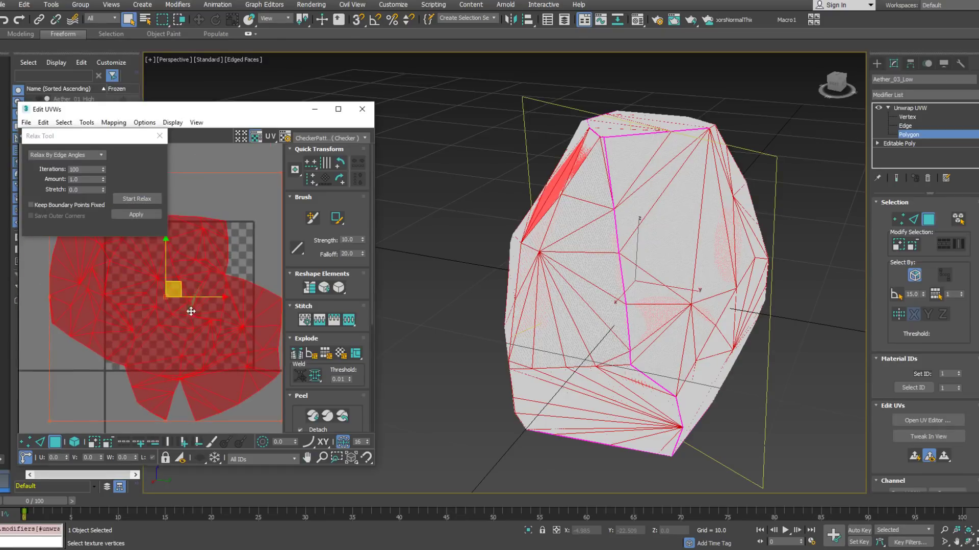
Move the overlapping UV vertices near the notch at the UV shell's lower edge to untangle their triangles.
left_click(906, 119)
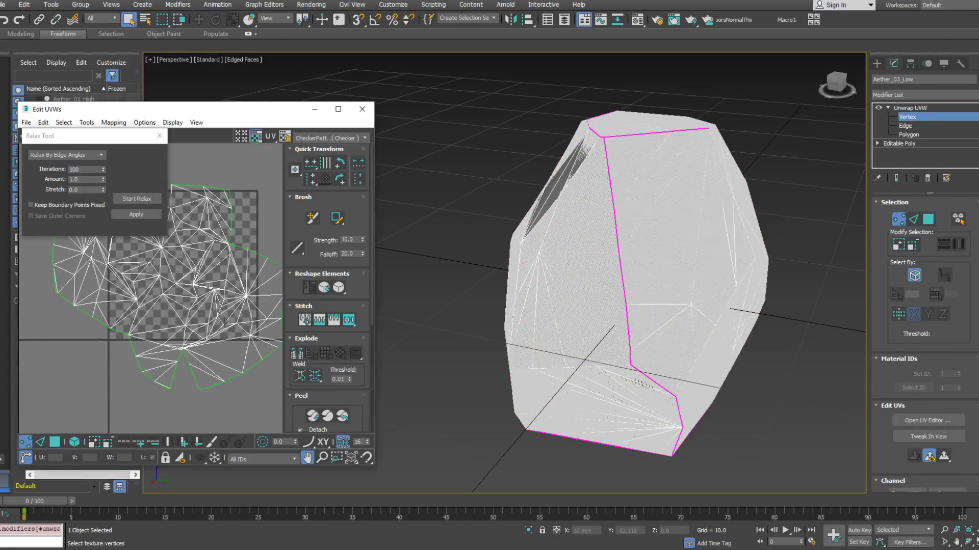
left_click_drag(194, 362, 189, 352)
middle_click_drag(213, 316, 200, 337)
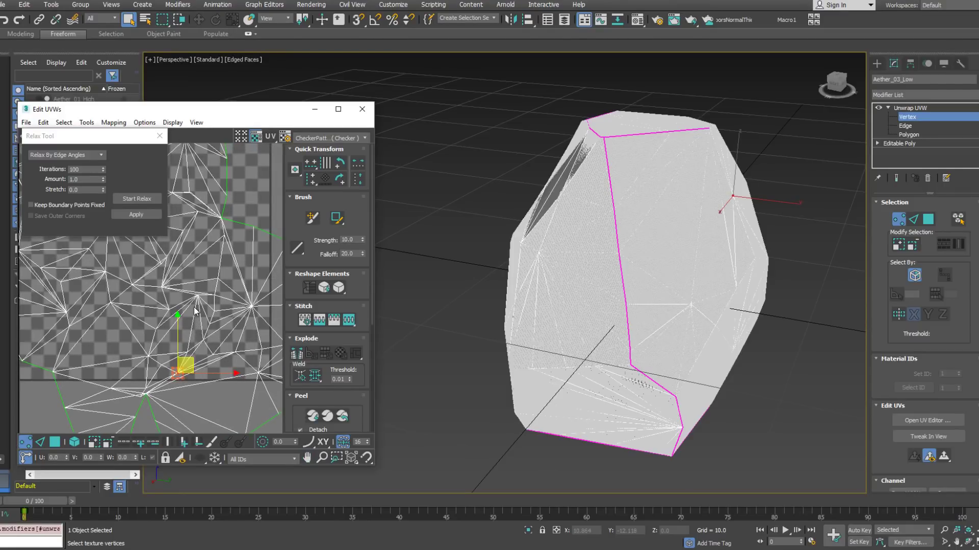
middle_click_drag(142, 395, 162, 353)
scroll(160, 350, "up", 3)
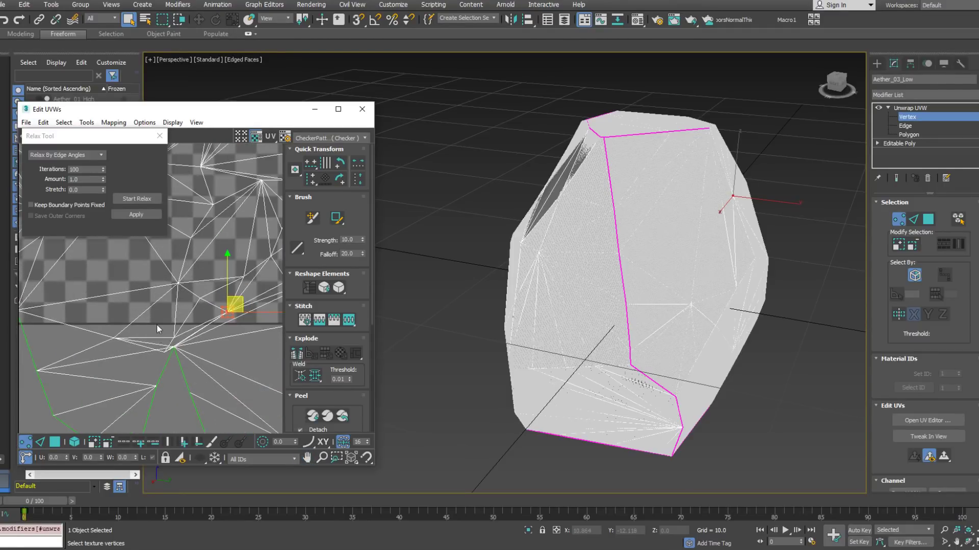
left_click(173, 347)
mouse_move(172, 319)
left_mouse_down("ctrl")
mouse_move(183, 346)
mouse_move(185, 321)
left_mouse_up("ctrl")
scroll(189, 340, "down", 3)
middle_click_drag(178, 283, 185, 342)
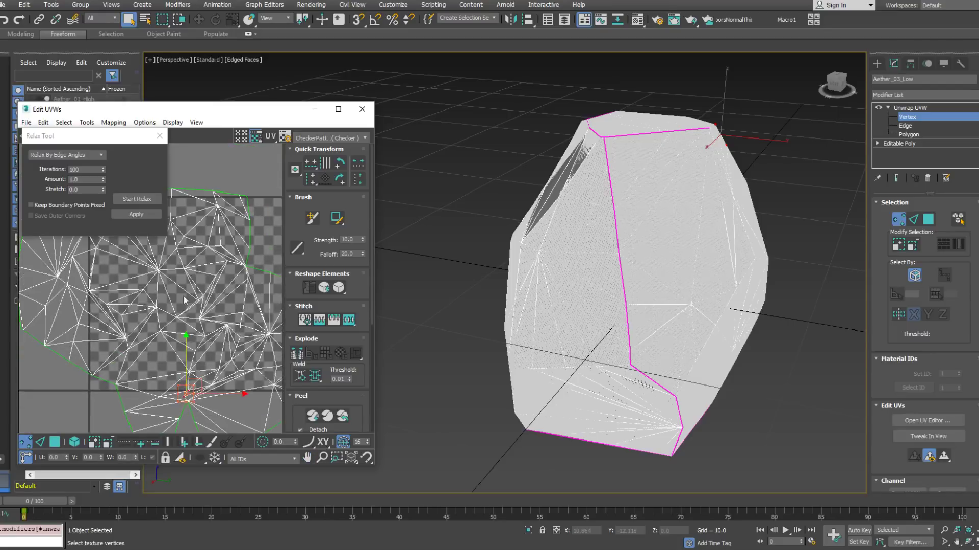
Reposition two crowded UV vertices inside the shell so their neighbouring triangles no longer fold over.
scroll(198, 302, "up", 3)
left_click(217, 306)
left_click_drag(208, 302, 205, 296)
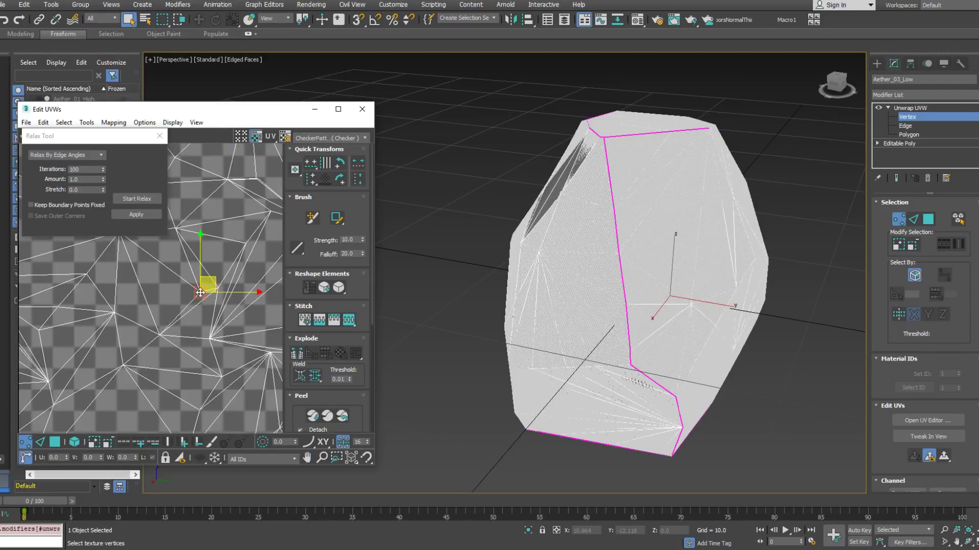
scroll(219, 305, "down", 2)
scroll(237, 320, "down", 1)
left_click(241, 282)
scroll(195, 293, "up", 2)
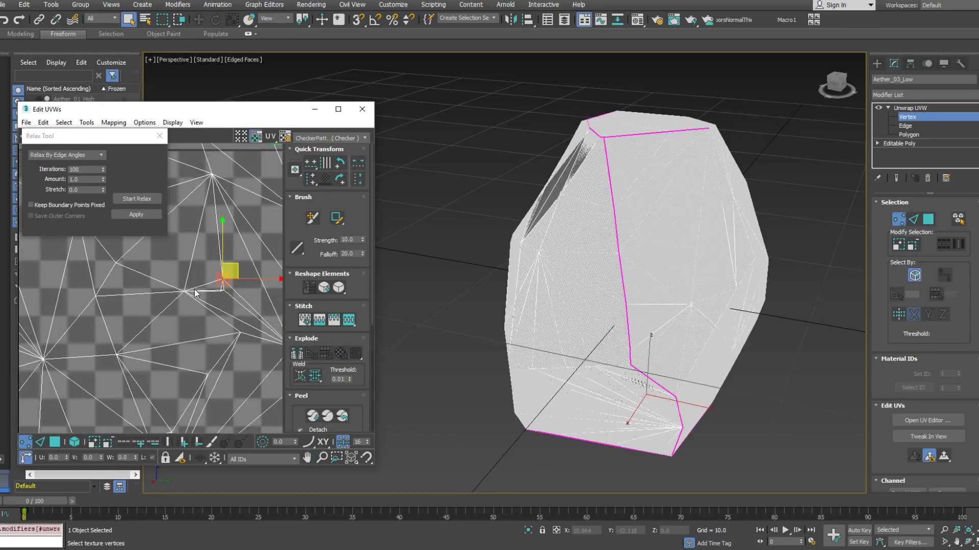
left_click_drag(221, 290, 219, 277)
scroll(216, 296, "down", 5)
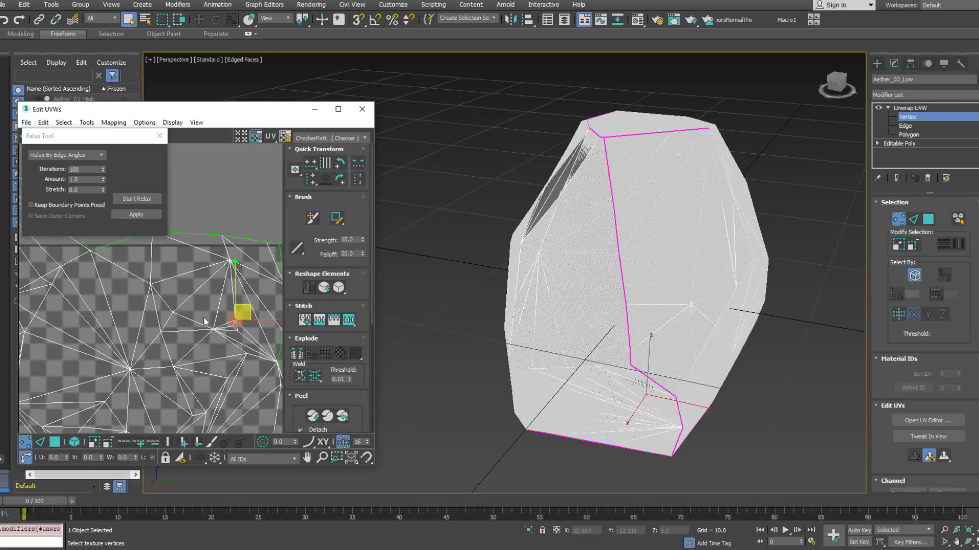
Adjust two UV vertices near the left border of the checker tile to open up the narrow triangles there.
scroll(126, 338, "up", 3)
left_click(108, 329)
scroll(131, 315, "down", 4)
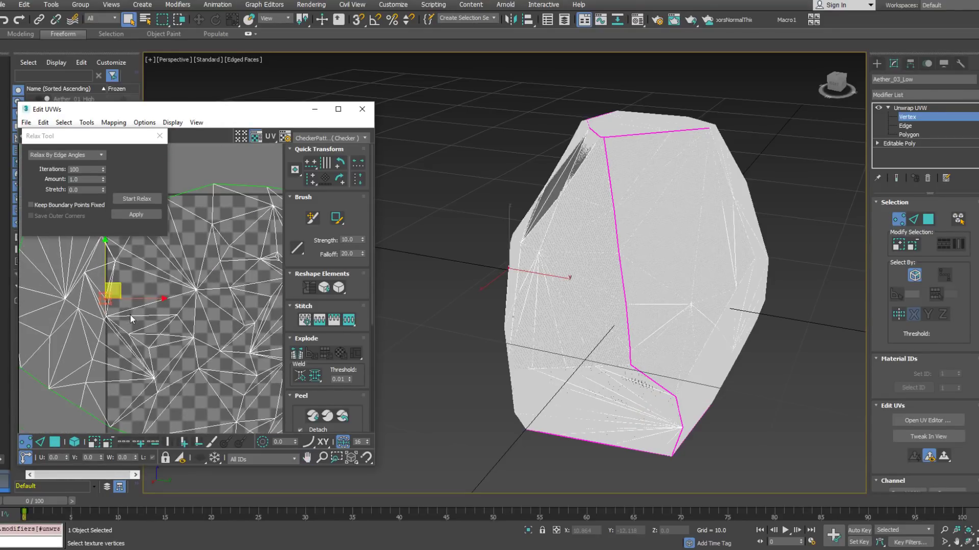
scroll(124, 348, "up", 5)
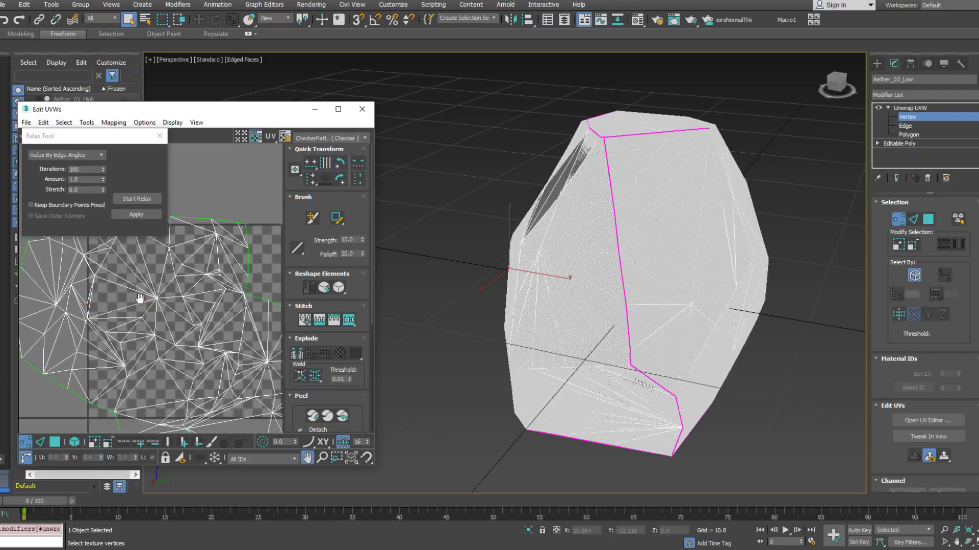
left_click_drag(165, 329, 168, 318)
scroll(204, 351, "down", 5)
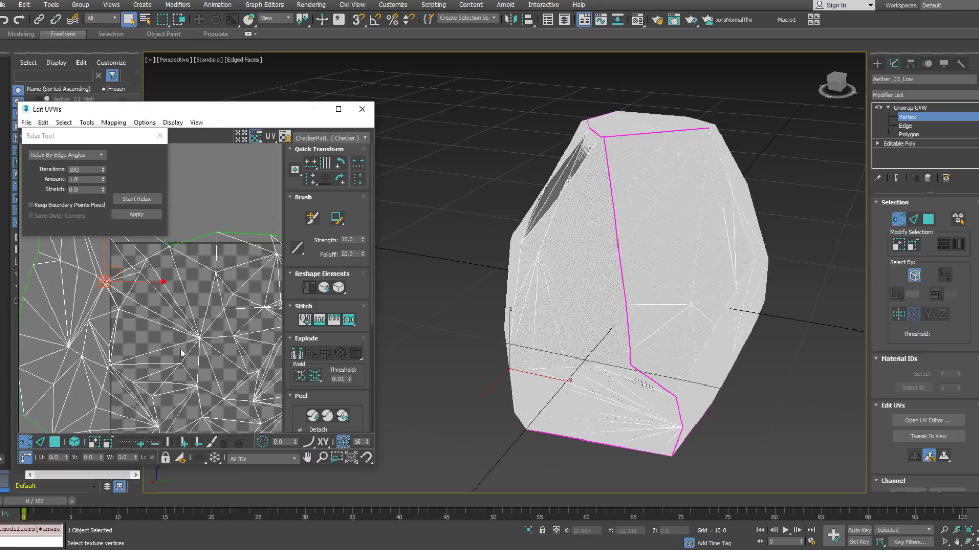
Check the remaining UV layout and collapse the modifier stack of Aether_03_Low into an editable poly.
scroll(199, 368, "up", 5)
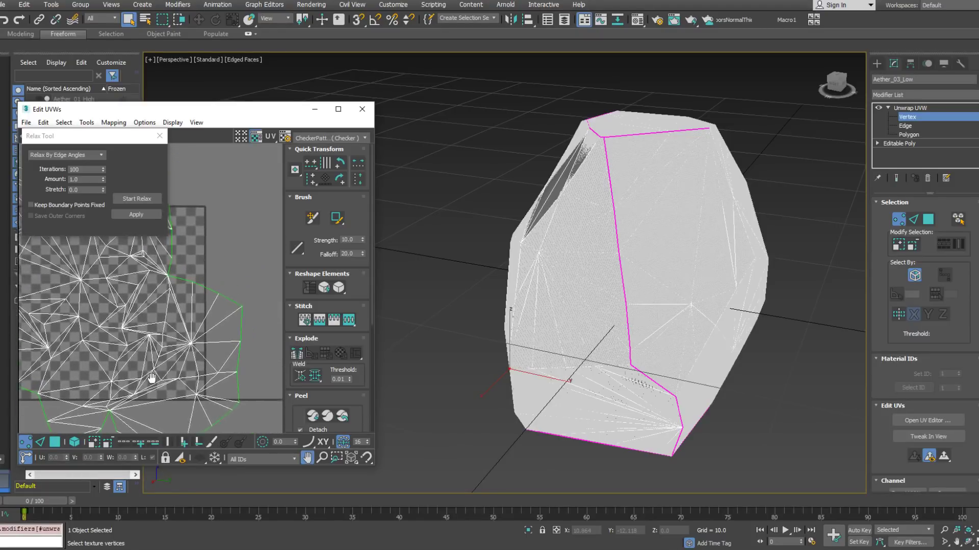
scroll(169, 362, "down", 3)
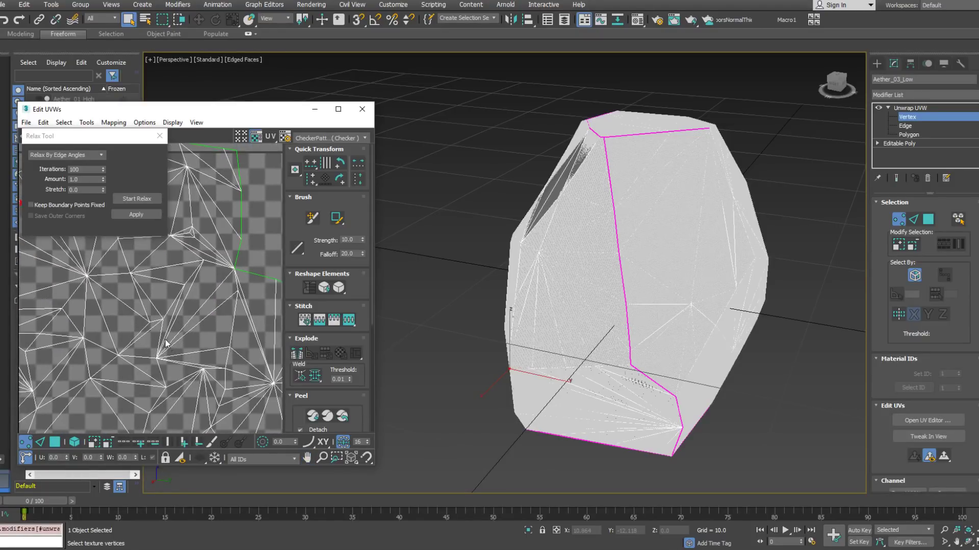
right_click(880, 158)
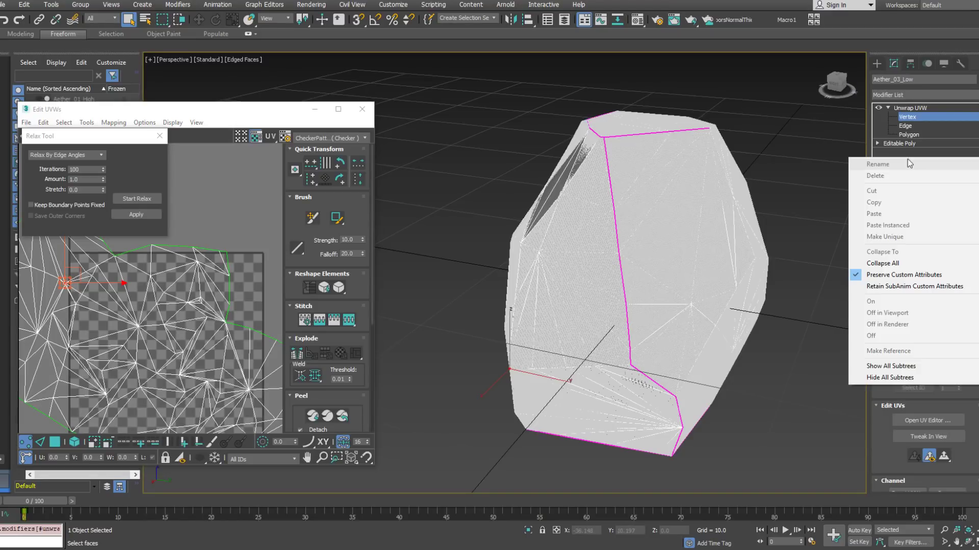
left_click(892, 259)
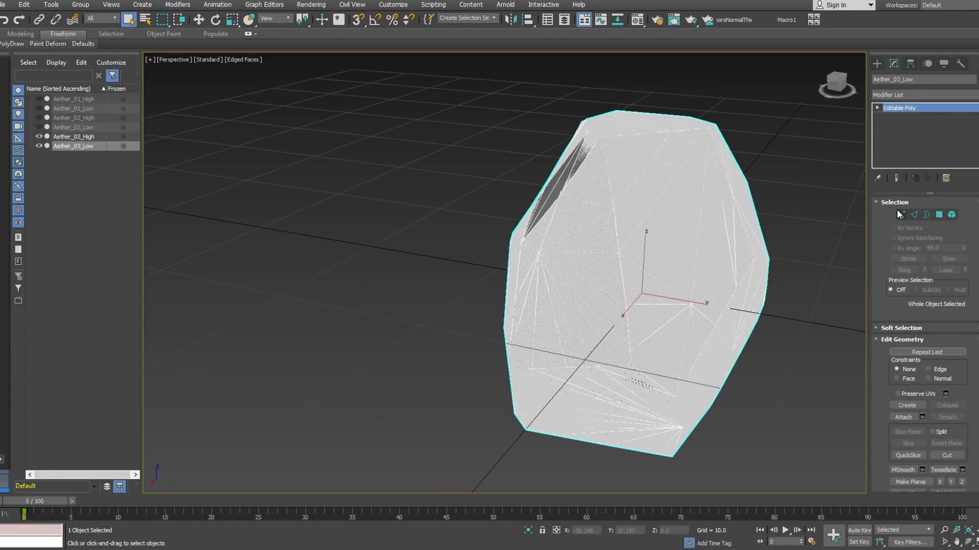
Use the PolyDraw Drag tool to shift the Aether_03_Low vertex at the corner where the rock's large faces meet.
left_click(901, 214)
middle_click_drag(627, 345, 555, 246)
middle_click_drag(520, 246, 472, 161, "alt")
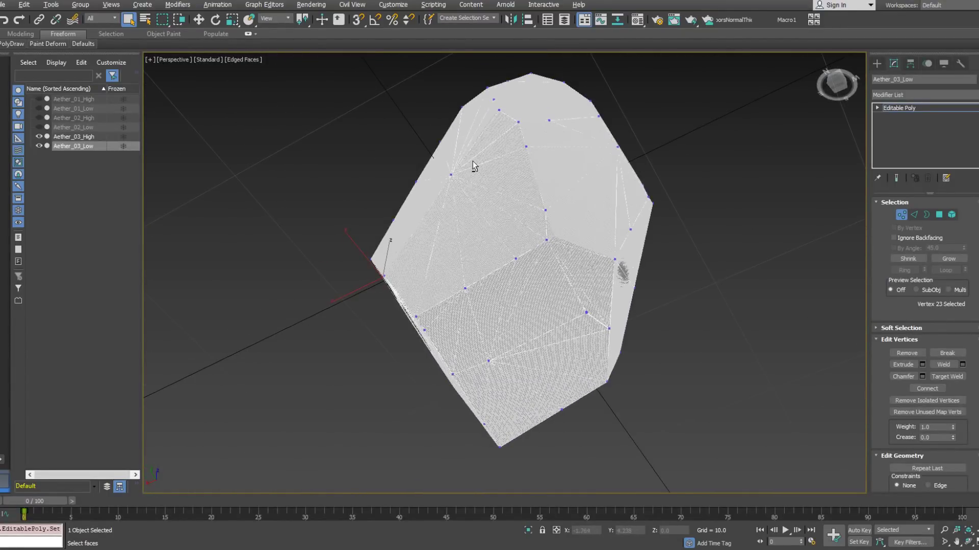
left_click(12, 44)
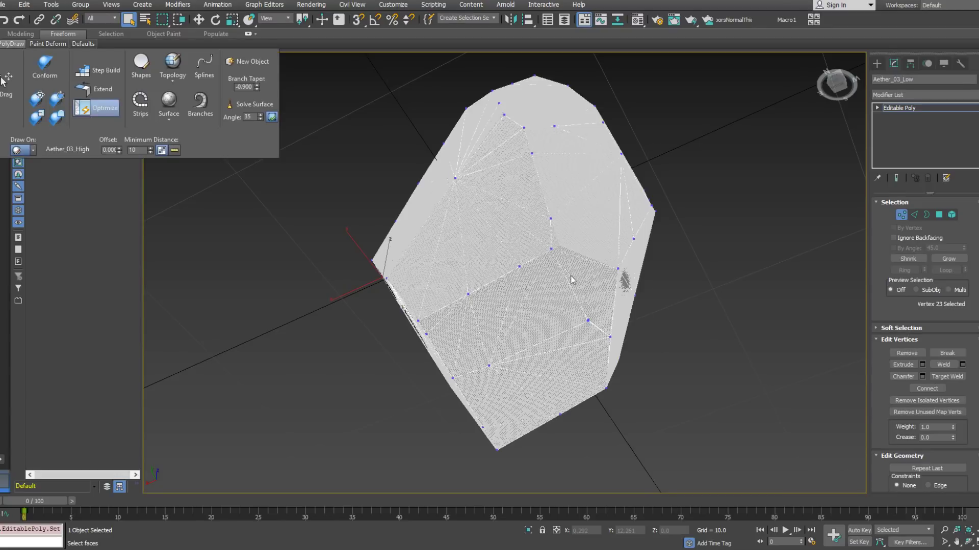
left_click(557, 248)
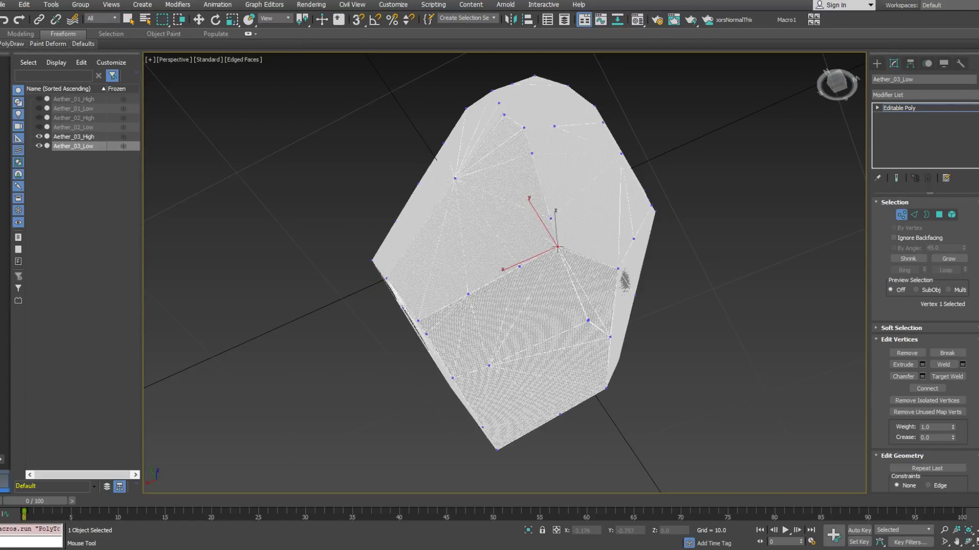
middle_click_drag(557, 247, 527, 290, "alt")
Return to object level with the Move tool and hide Aether_03_High.
left_click(901, 215)
key("w")
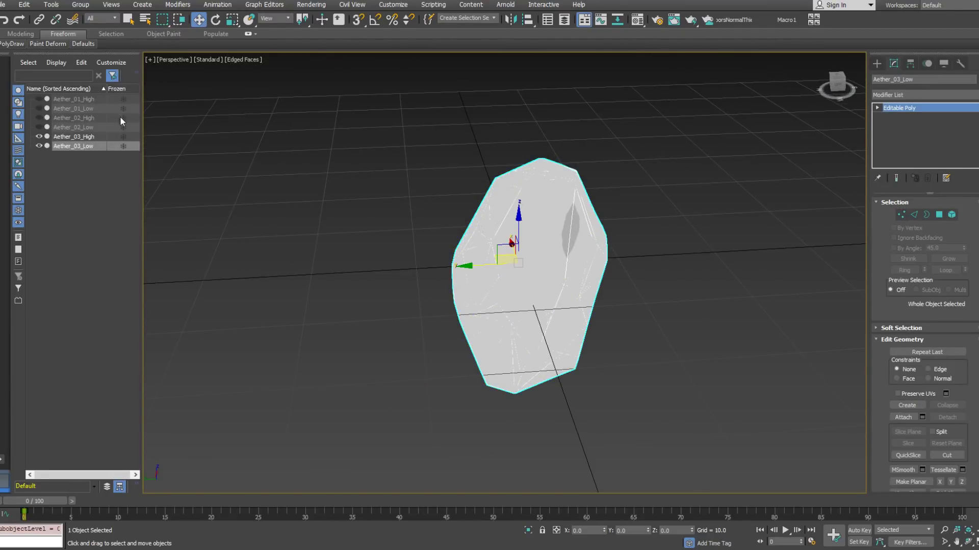
left_click(39, 137)
middle_click_drag(507, 199, 484, 199, "alt")
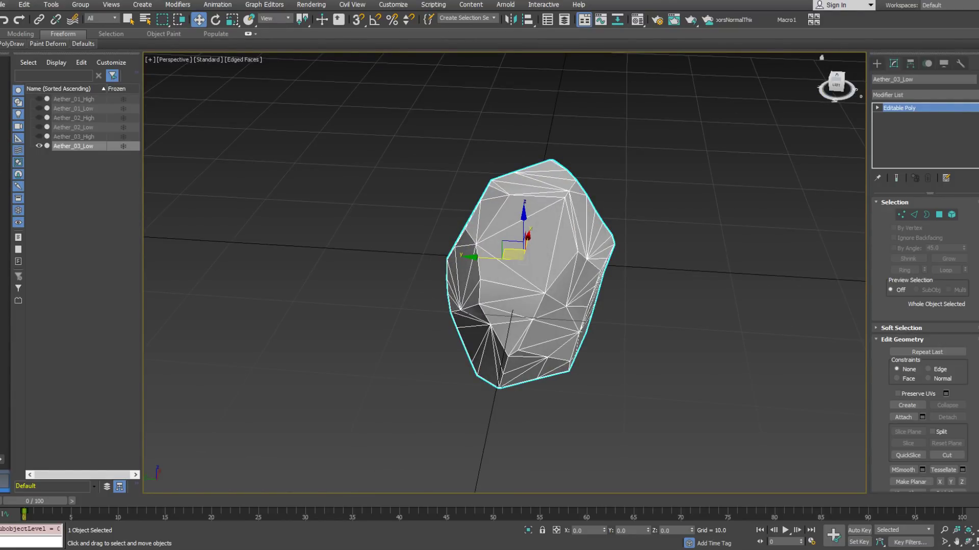
Add a Normal modifier with Flip Normals to Aether_03_Low and collapse the stack.
left_click(913, 95)
scroll(963, 397, "down", 10)
scroll(963, 397, "down", 1)
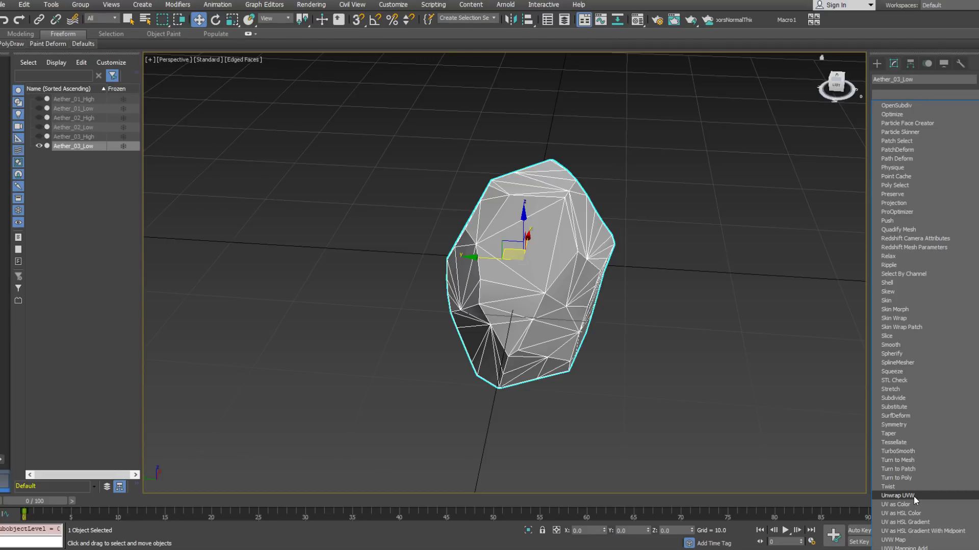
scroll(930, 207, "up", 4)
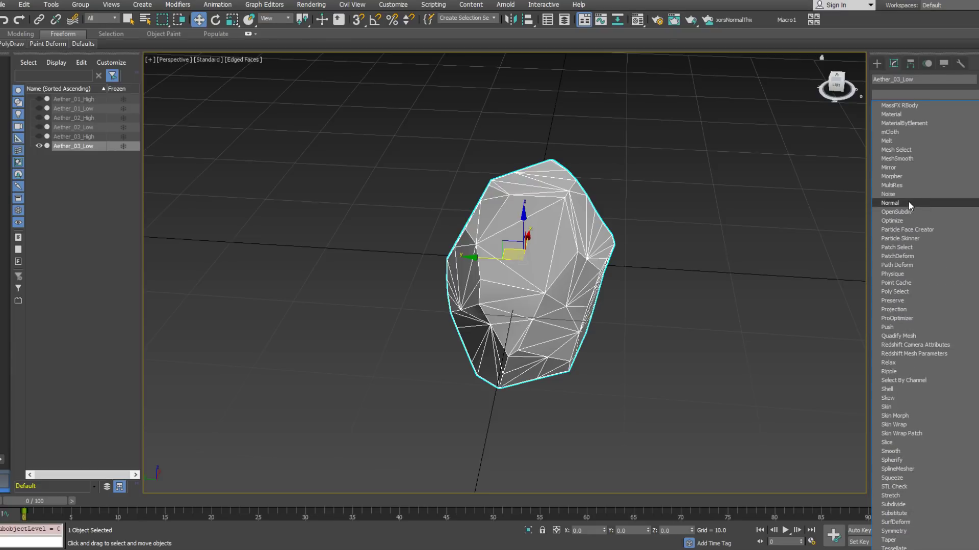
left_click(912, 204)
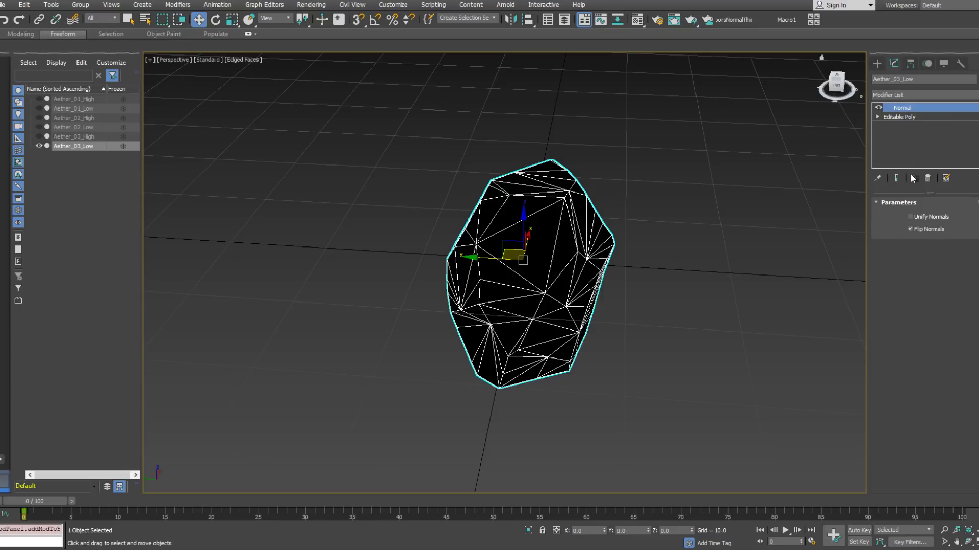
right_click(910, 153)
left_click(905, 261)
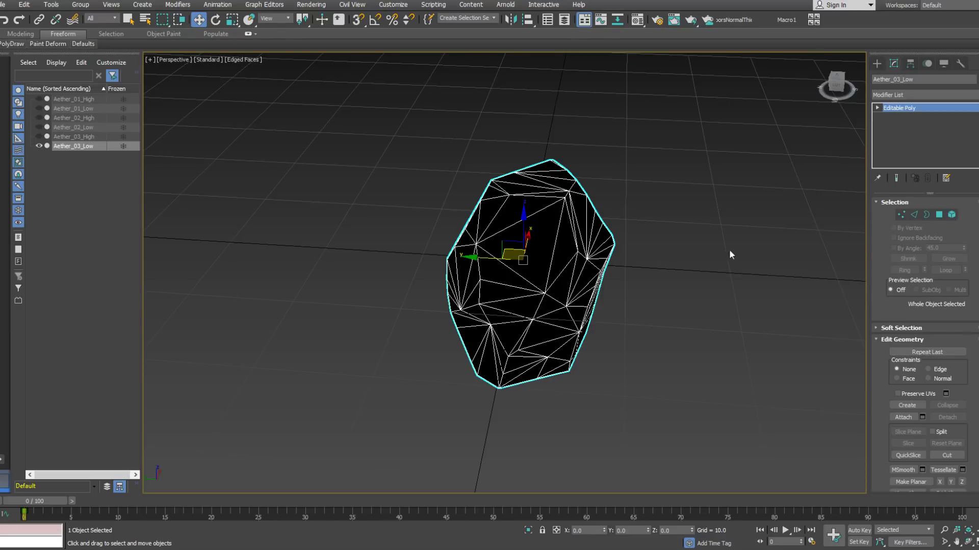
Select the whole element of Aether_03_Low and flip its normals.
key("5")
left_click(565, 268)
right_click(564, 268)
left_click(547, 308)
Assign all polygons of Aether_03_Low to smoothing group 1 and leave element editing.
left_click_drag(965, 416, 962, 204)
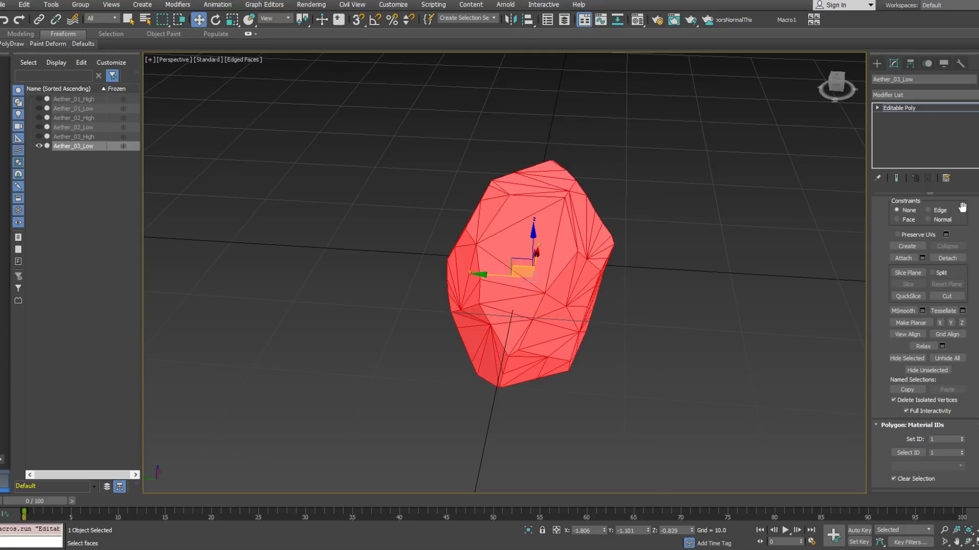
left_click_drag(969, 427, 969, 287)
left_click(894, 368)
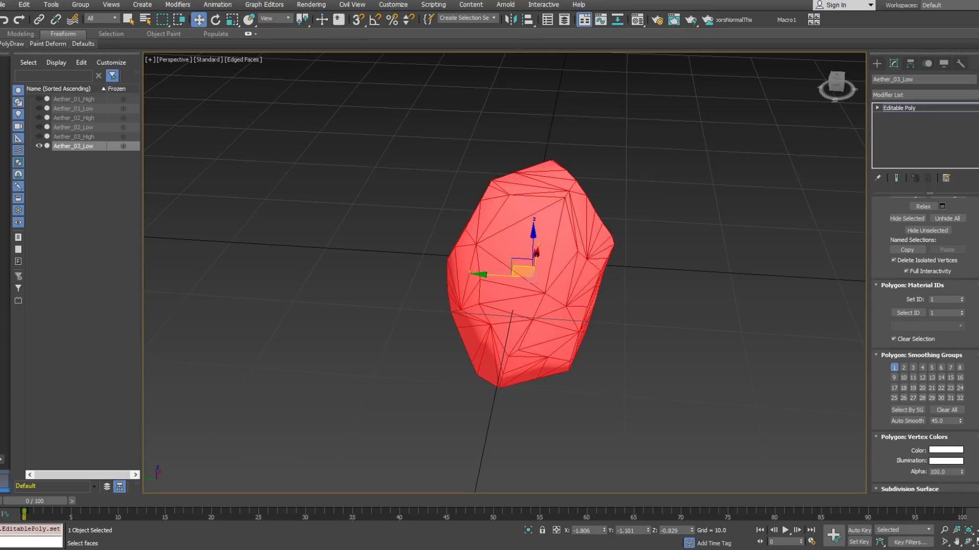
left_click(943, 106)
mouse_move(547, 229)
middle_mouse_down("alt")
mouse_move(636, 226)
mouse_move(563, 230)
middle_mouse_up("alt")
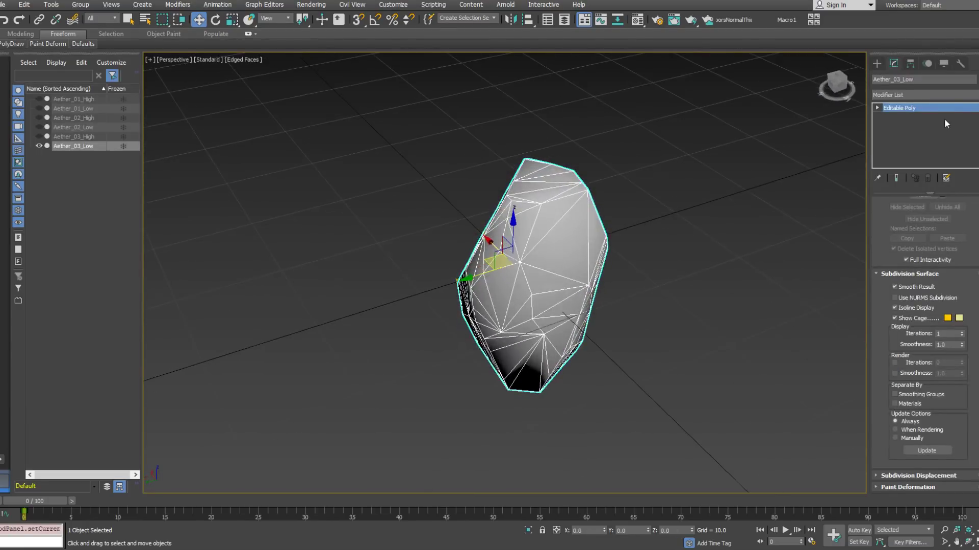
Add an Unwrap UVW modifier to Aether_03_Low.
left_click(897, 95)
scroll(918, 326, "down", 5)
scroll(927, 505, "down", 2)
left_click(930, 499)
right_click(934, 154)
left_click(926, 151)
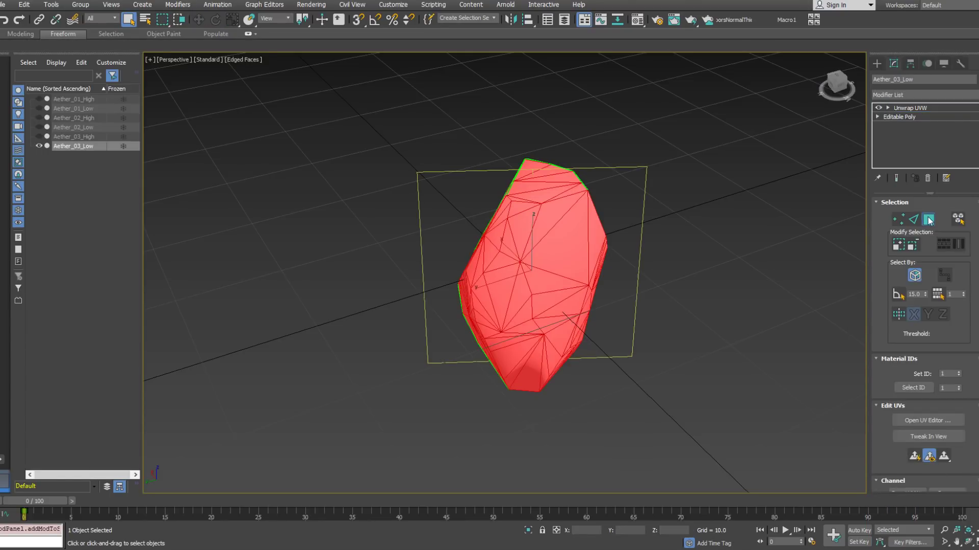
View the UV vertex layout of Aether_03_Low in the UV editor, close it and inspect the seams on the rock.
left_click(928, 218)
key("1")
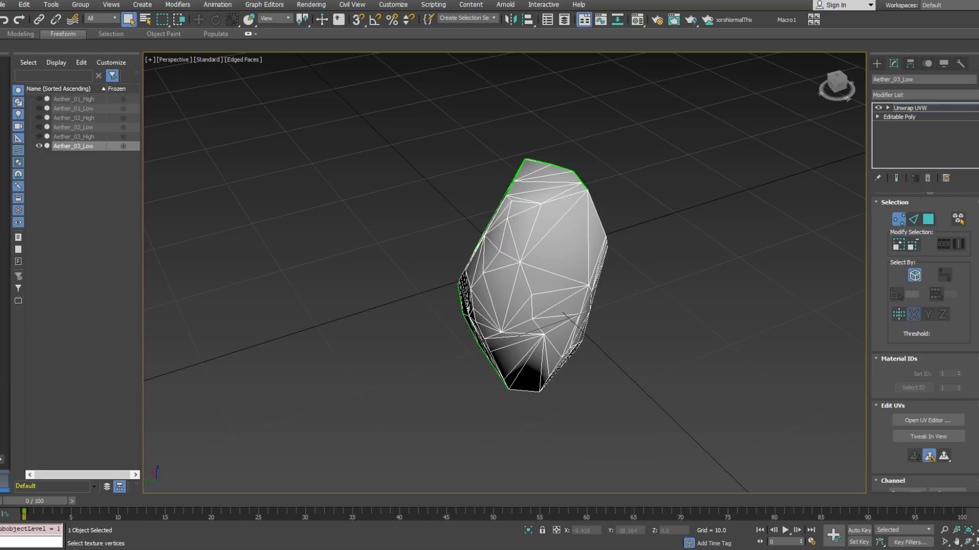
left_click_drag(978, 66, 452, 150)
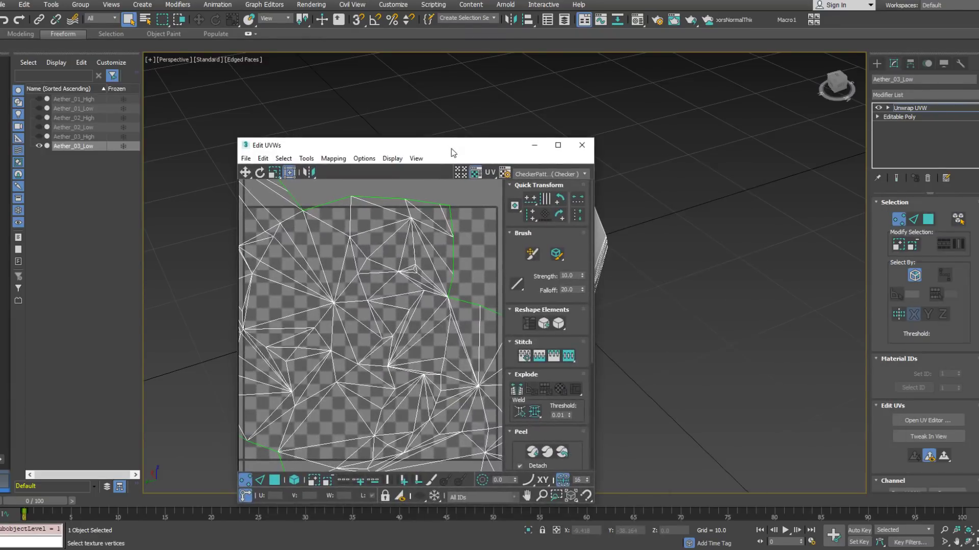
left_click(586, 147)
middle_click_drag(688, 323, 675, 305)
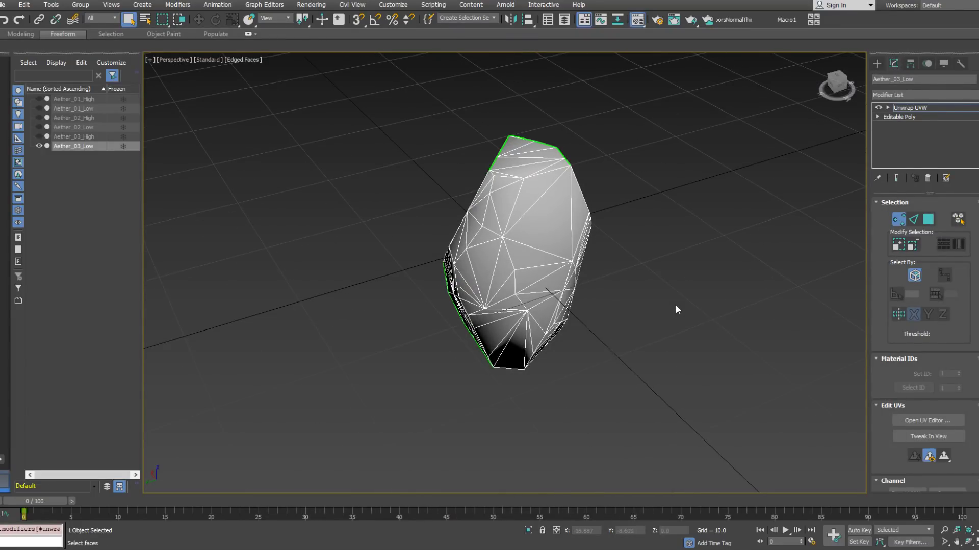
Apply the checker material to Aether_03_Low and check its UV distortion from another angle.
key("m")
left_click_drag(790, 260, 557, 250)
middle_click_drag(556, 262, 642, 281, "alt")
left_click(819, 139)
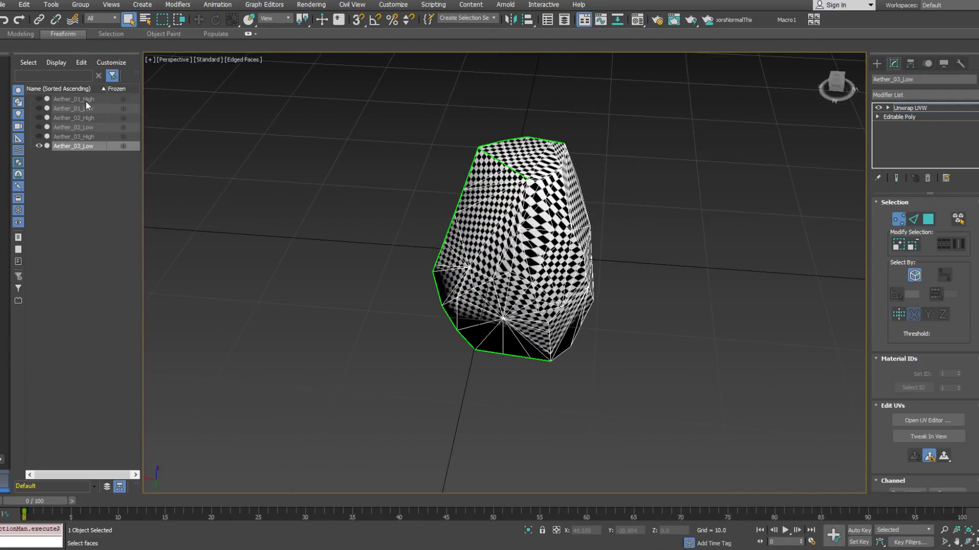
Unhide Aether_02_Low and Aether_01_Low and apply the checker material to both.
left_click(39, 128)
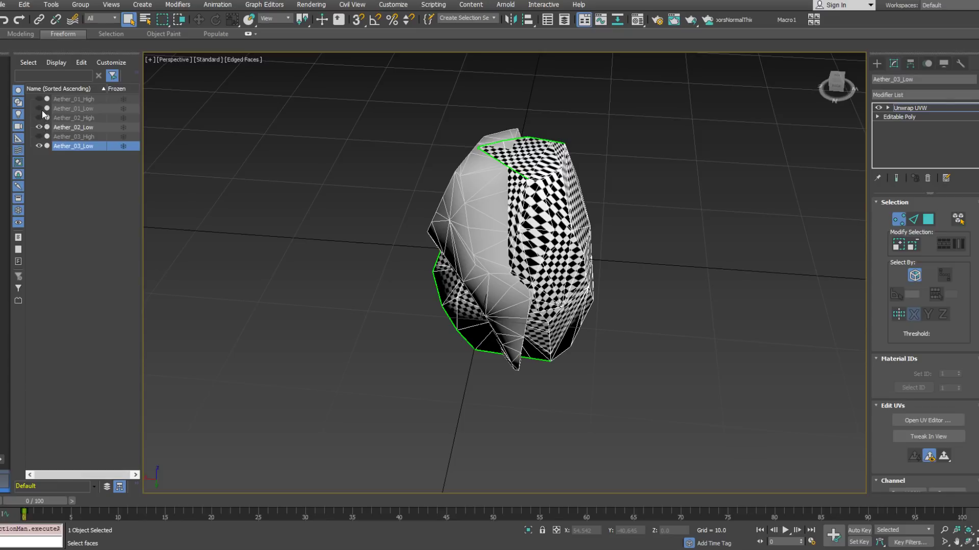
left_click(39, 108)
middle_click_drag(510, 306, 679, 346, "alt")
key("m")
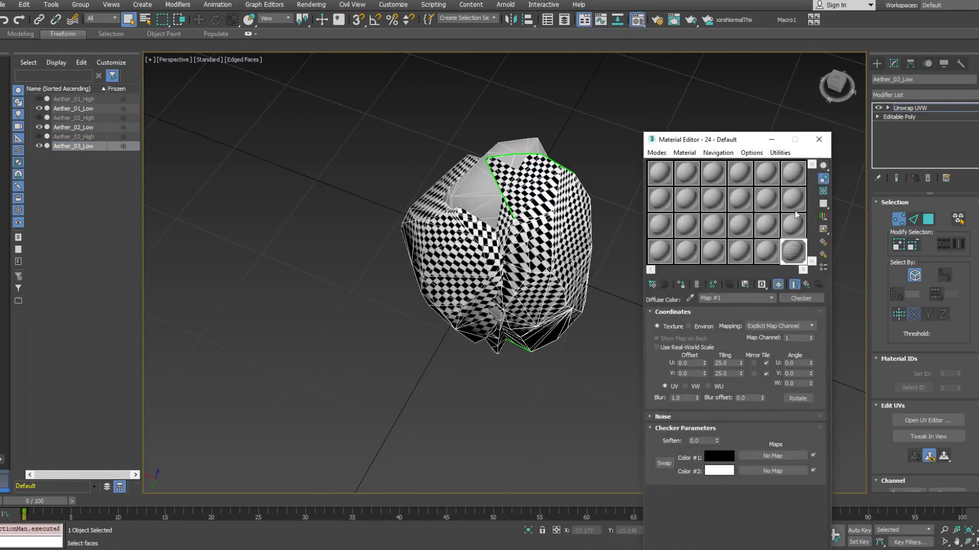
left_click(818, 139)
Collapse the modifier stack of Aether_03_Low into an Editable Poly.
right_click(908, 147)
left_click(880, 248)
middle_click_drag(674, 211, 677, 236)
Save the scene as Aether_Nugget in the Game\Aether folder.
key("ctrl+s")
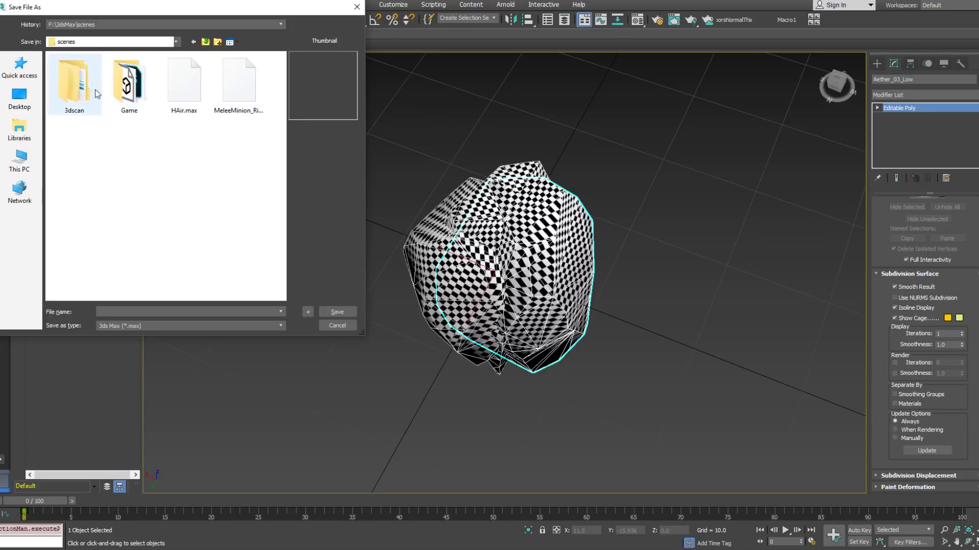
left_click(175, 26)
left_click(163, 41)
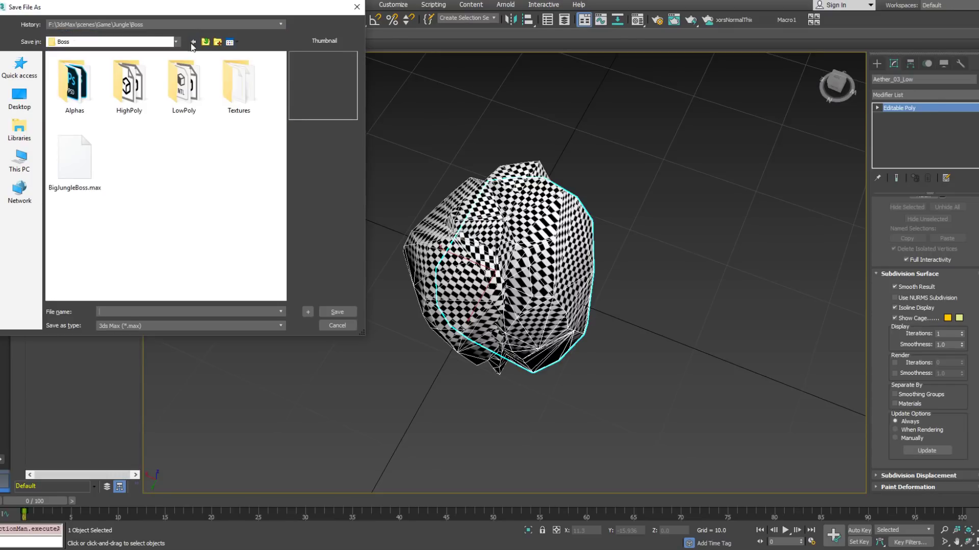
left_click(207, 43)
left_click(206, 42)
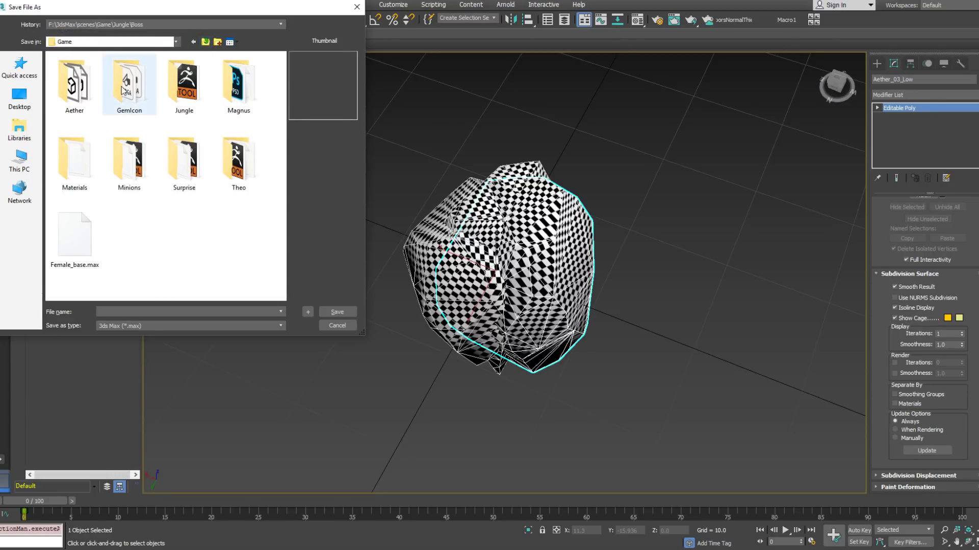
double_click(93, 91)
left_click(136, 311)
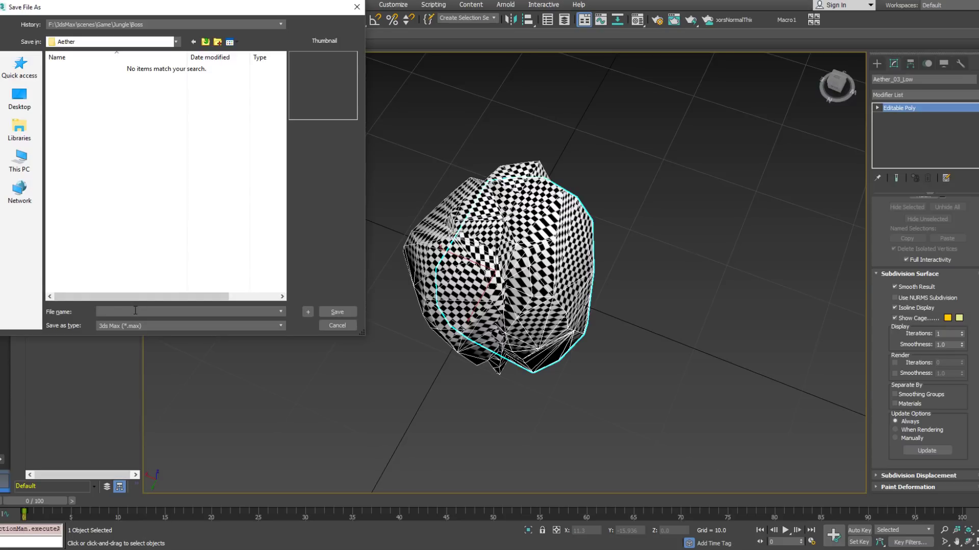
type("Aether_")
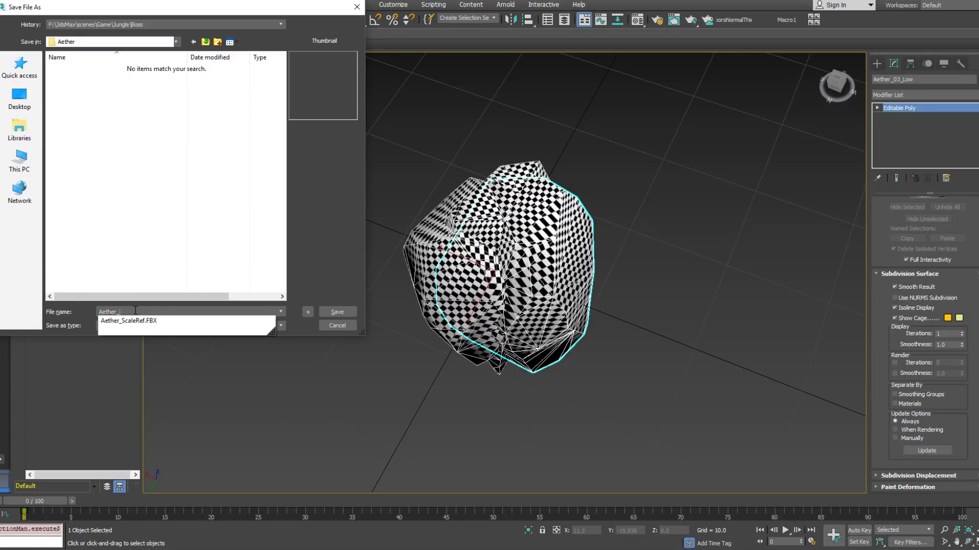
type("Nugget")
key("Return")
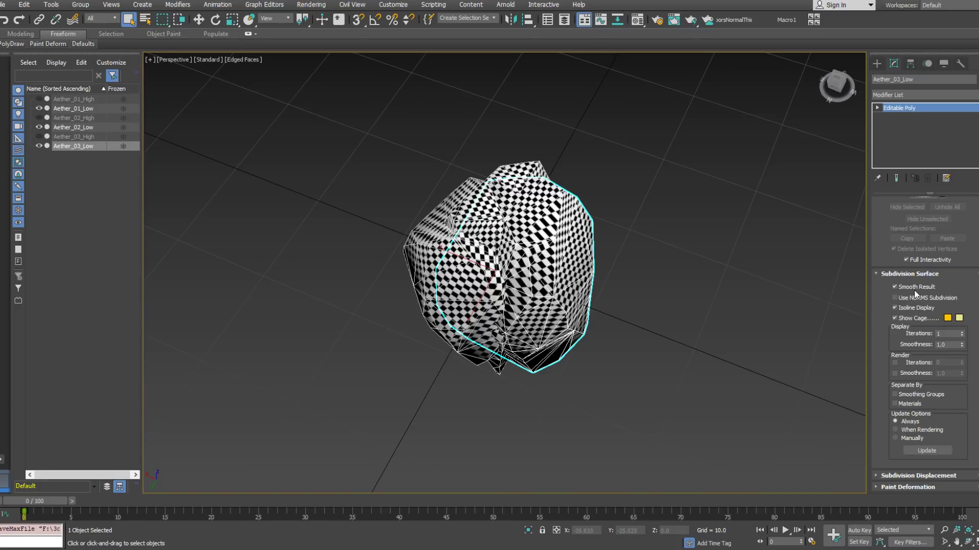
Select all three low-poly rocks together and add a shared Unwrap UVW modifier.
middle_click_drag(531, 149, 532, 174, "alt")
middle_click_drag(497, 263, 513, 354, "alt")
mouse_move(563, 137)
middle_mouse_down("alt")
mouse_move(561, 168)
mouse_move(556, 143)
middle_mouse_up("alt")
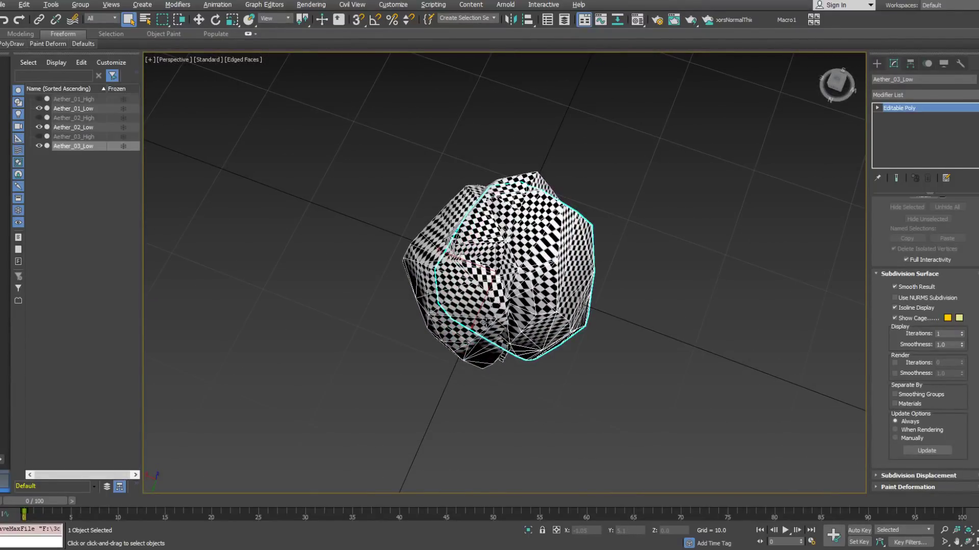
left_click_drag(363, 128, 689, 381)
left_click(940, 95)
left_click(950, 93)
left_click(950, 93)
left_click_drag(977, 193, 977, 453)
left_click(927, 496)
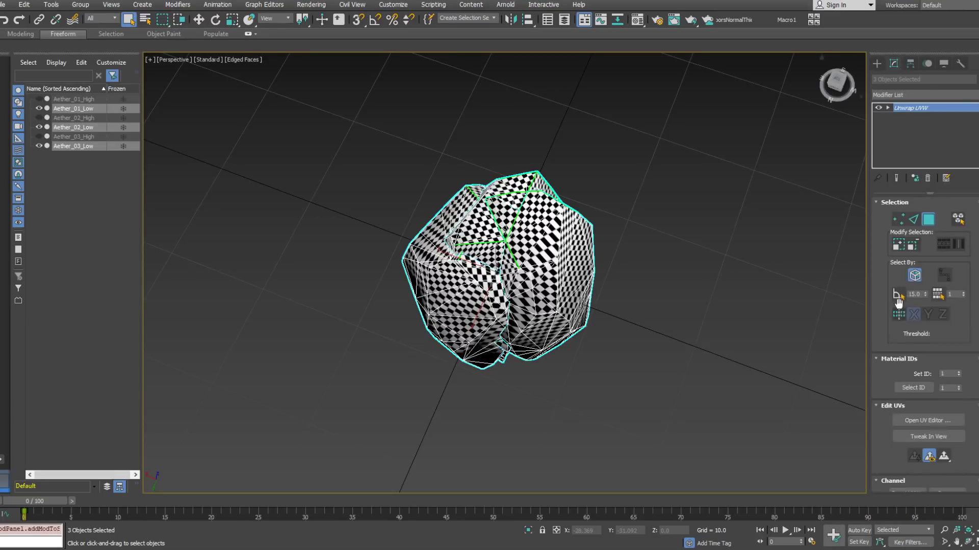
Open the UV editor for the three rocks and pack their UV islands with a padding of 0.02.
left_click(940, 422)
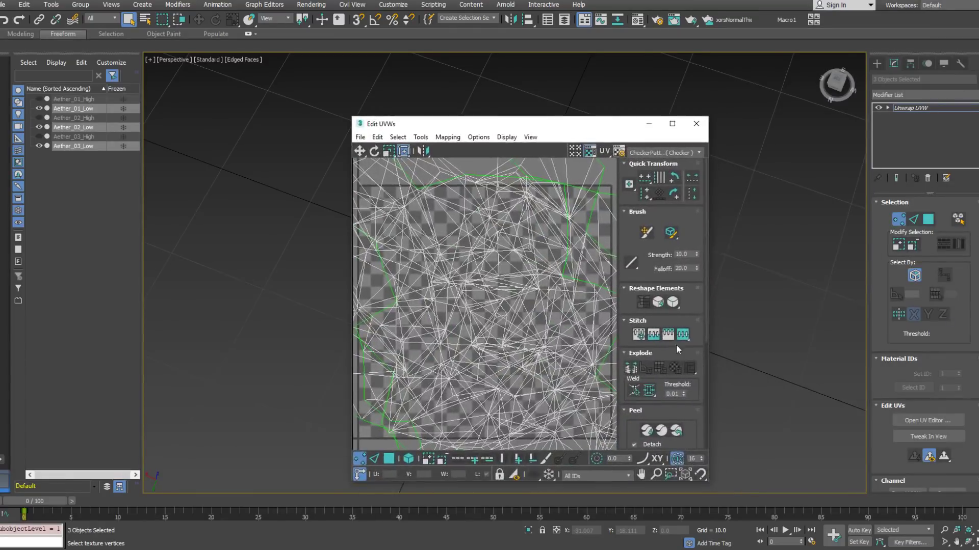
scroll(698, 374, "down", 5)
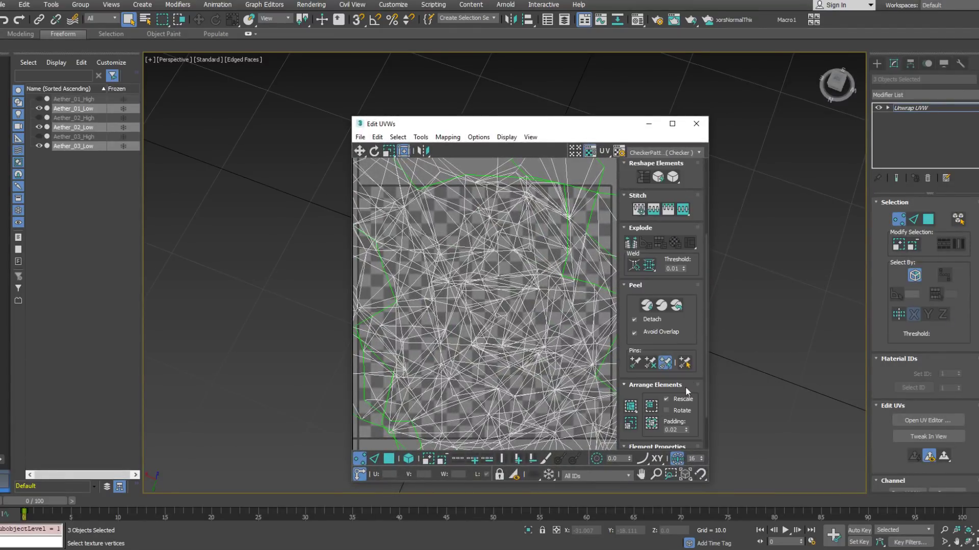
left_click(651, 424)
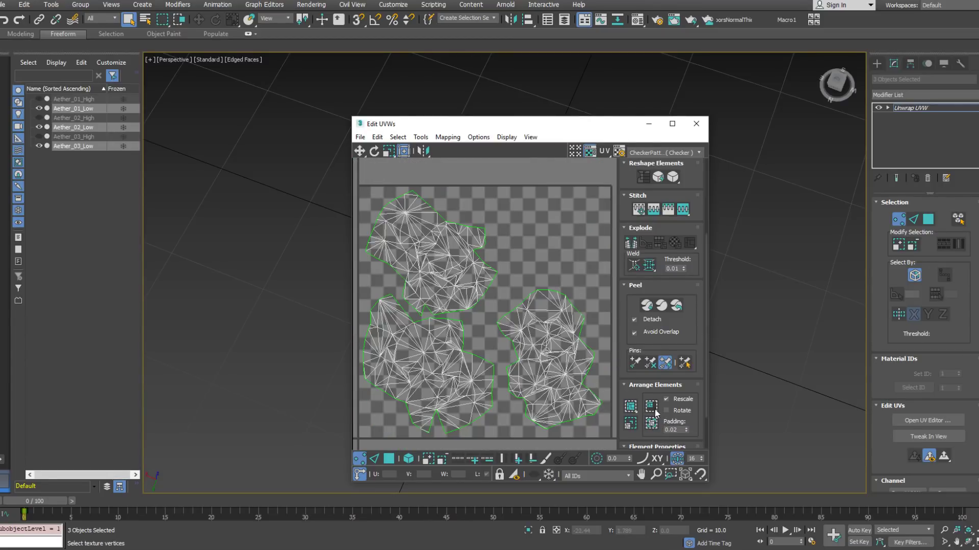
Try packing the UV islands with a padding of 0.005 and inspect the layout.
left_click(675, 430)
left_click(651, 424)
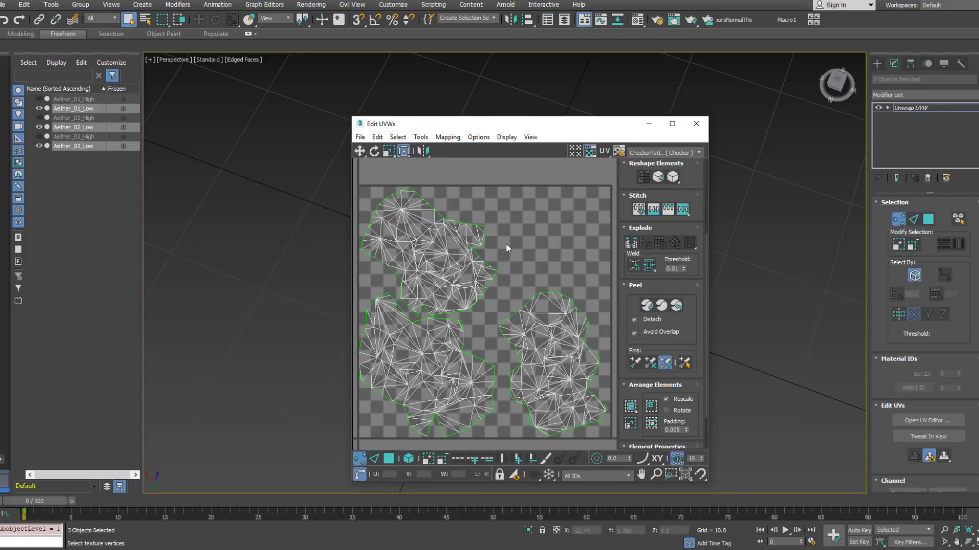
middle_click_drag(506, 244, 514, 220)
scroll(513, 220, "down", 2)
scroll(513, 219, "up", 3)
scroll(513, 219, "down", 3)
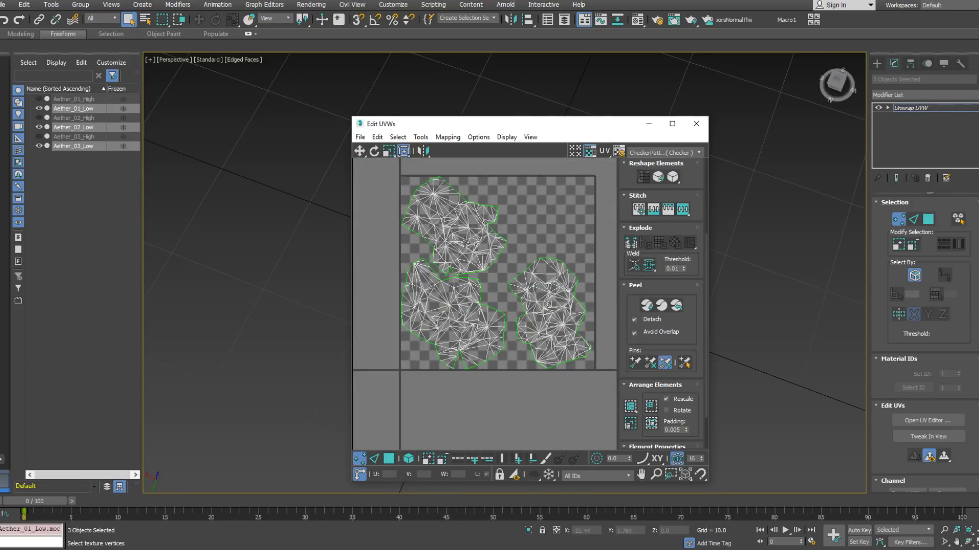
Repack the UV islands with a padding of 0.02 and collapse all modifiers on the three rocks.
left_click(679, 430)
left_click(652, 424)
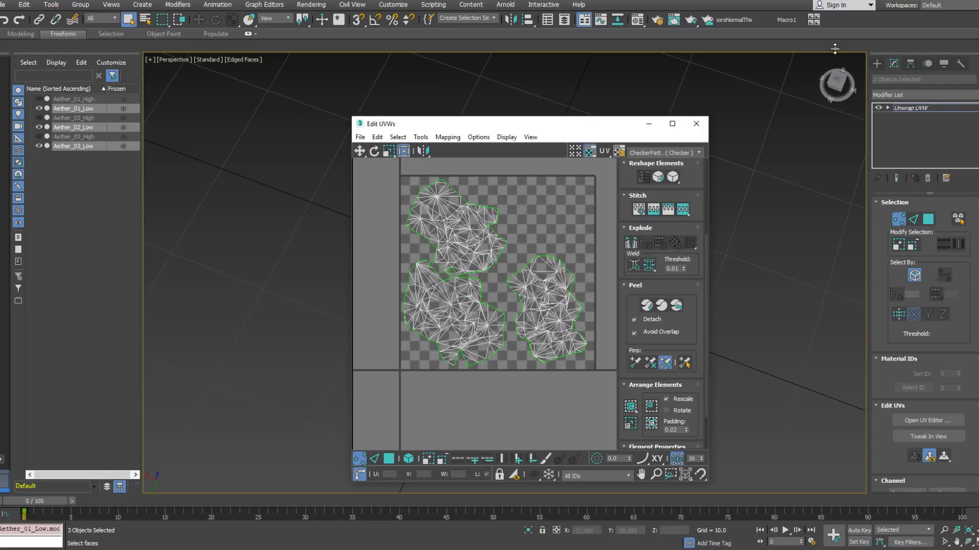
right_click(897, 125)
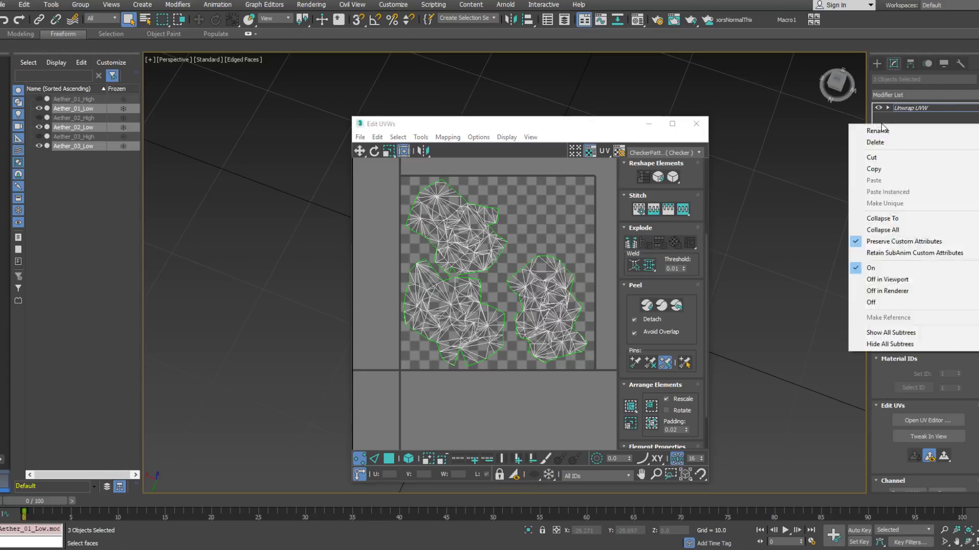
left_click(901, 230)
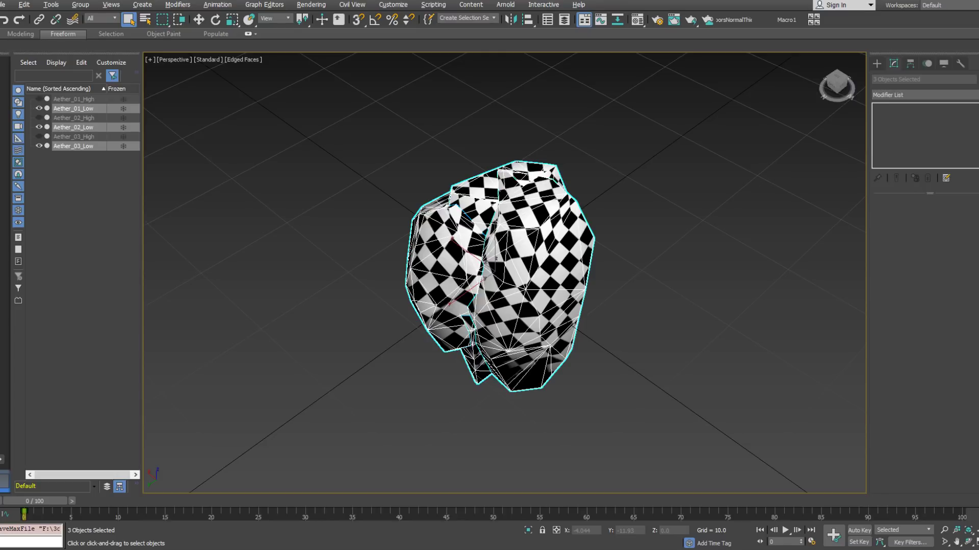
left_click_drag(978, 74, 524, 0)
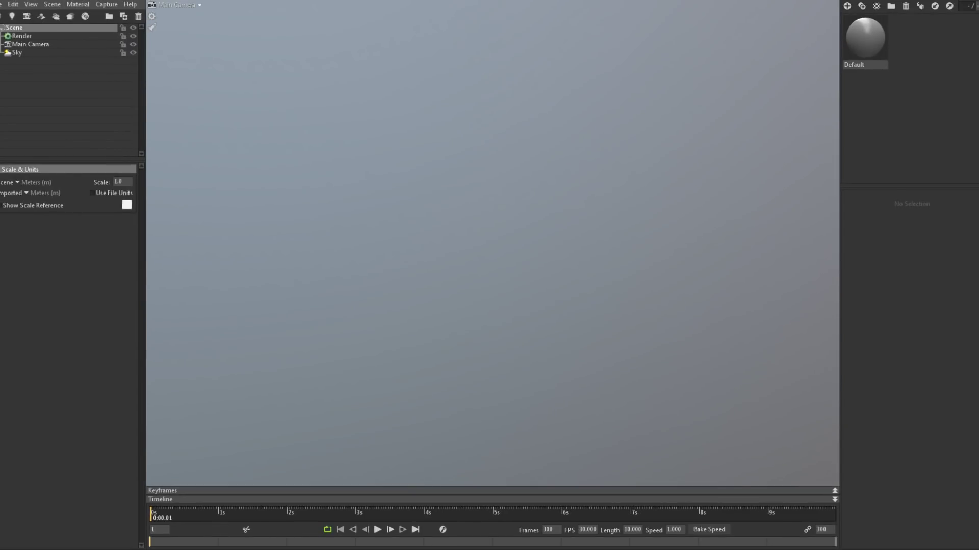
key("alt+Tab")
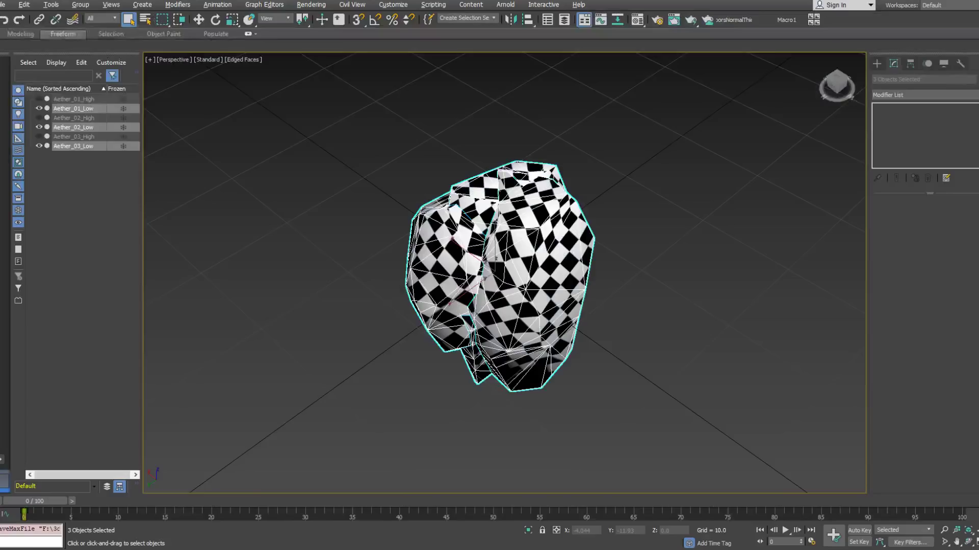
Export the three selected low-poly rocks to the Aether folder as Aether_Lowpoly.fbx.
mouse_move(402, 157)
middle_mouse_down("alt")
mouse_move(429, 173)
mouse_move(401, 156)
middle_mouse_up("alt")
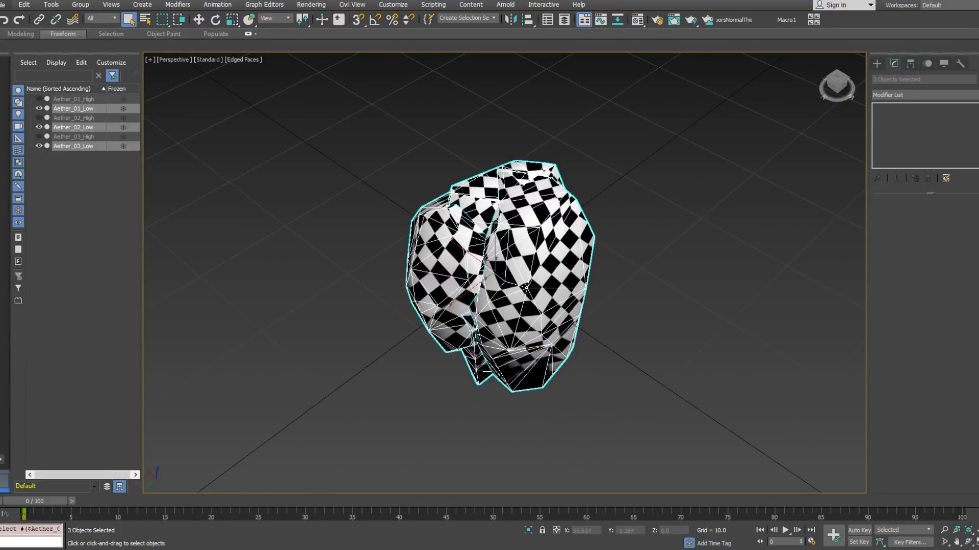
left_click(3, 4)
mouse_move(63, 162)
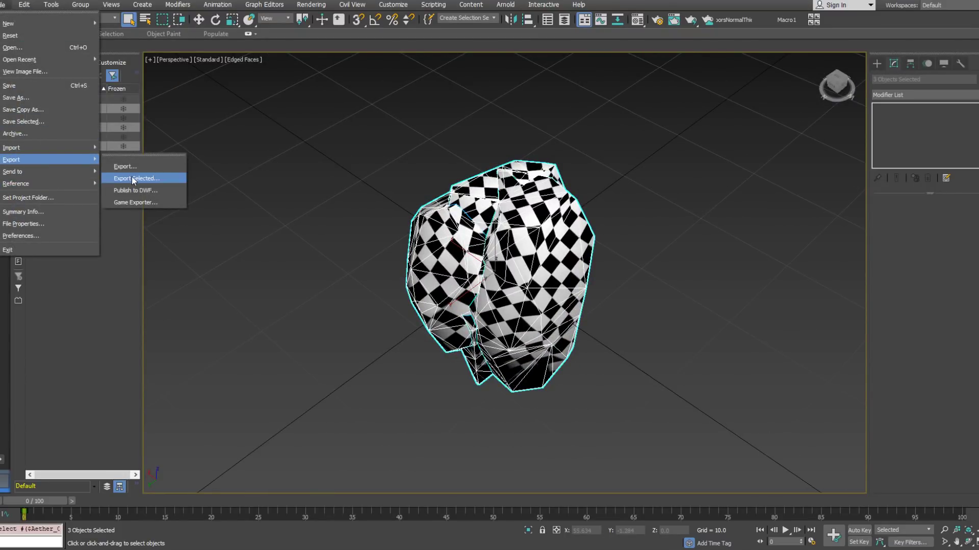
left_click(132, 178)
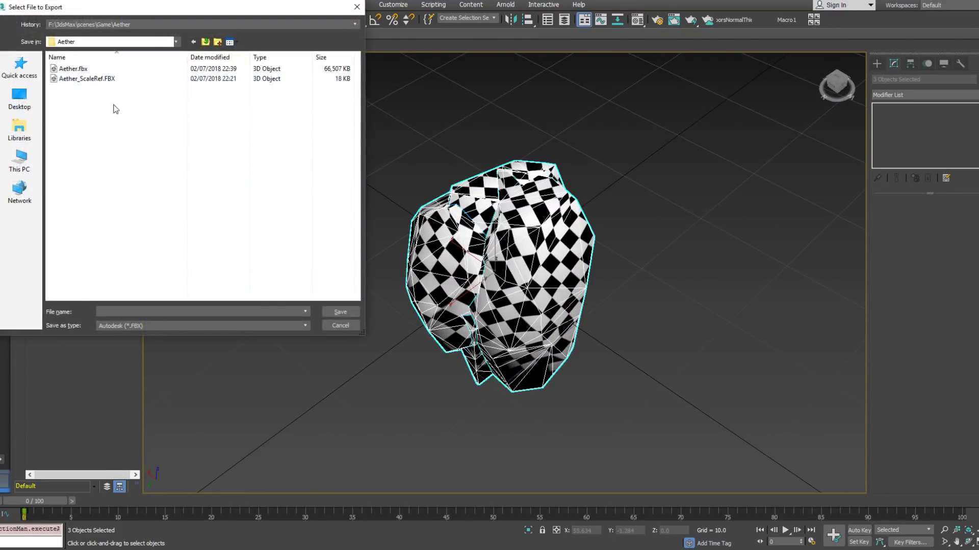
left_click(71, 69)
left_click(118, 312)
type("_Lowpoly.fbx")
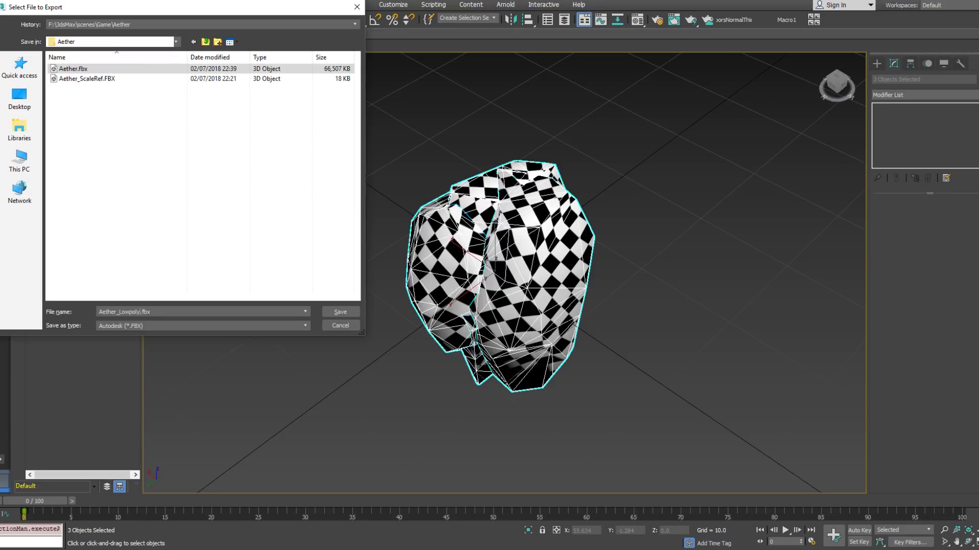
key("Return")
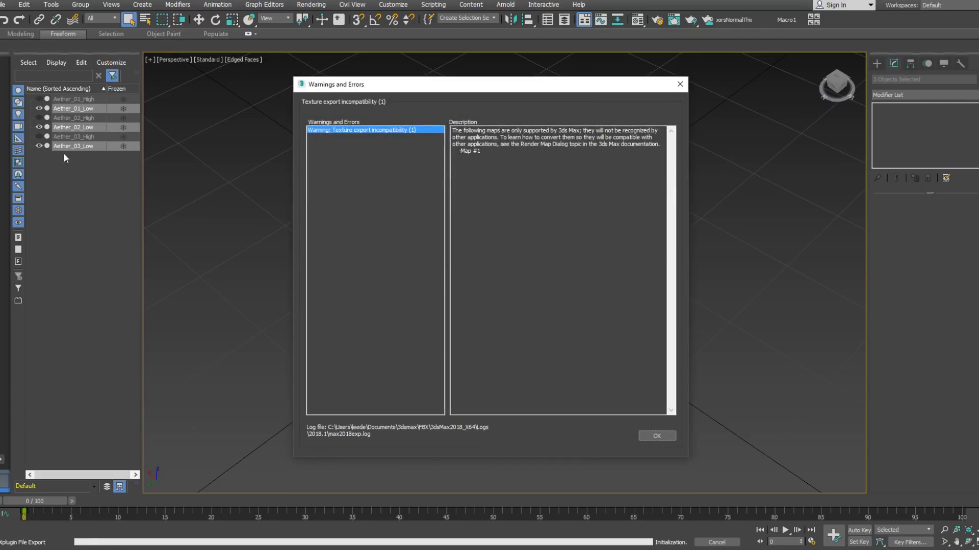
left_click(657, 436)
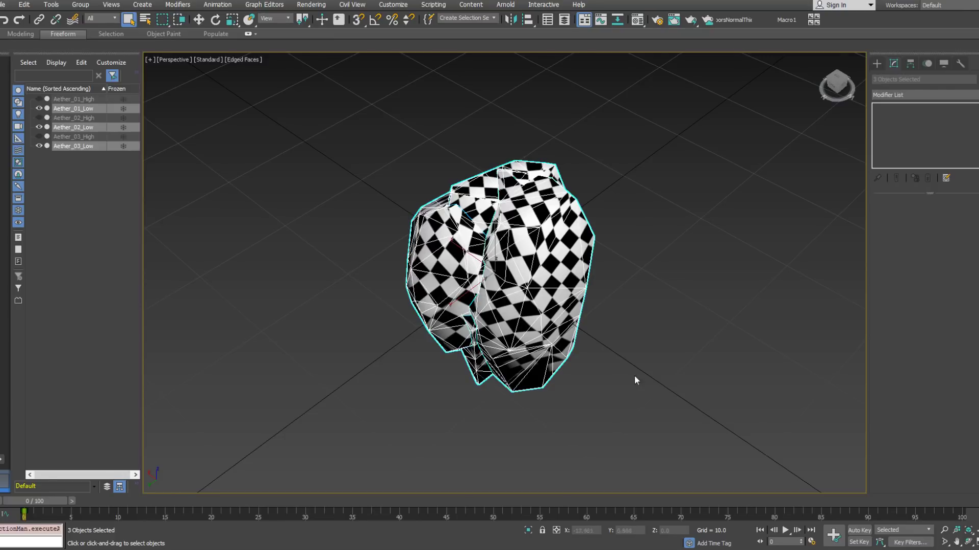
Rename the first default material M_Aether and assign it to the three selected low-poly rocks.
key("m")
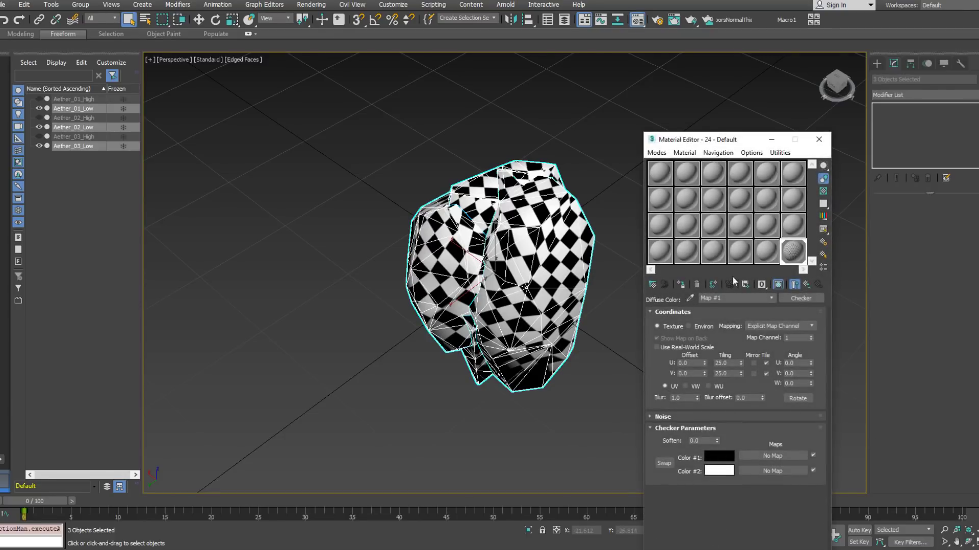
left_click(667, 179)
left_click(733, 298)
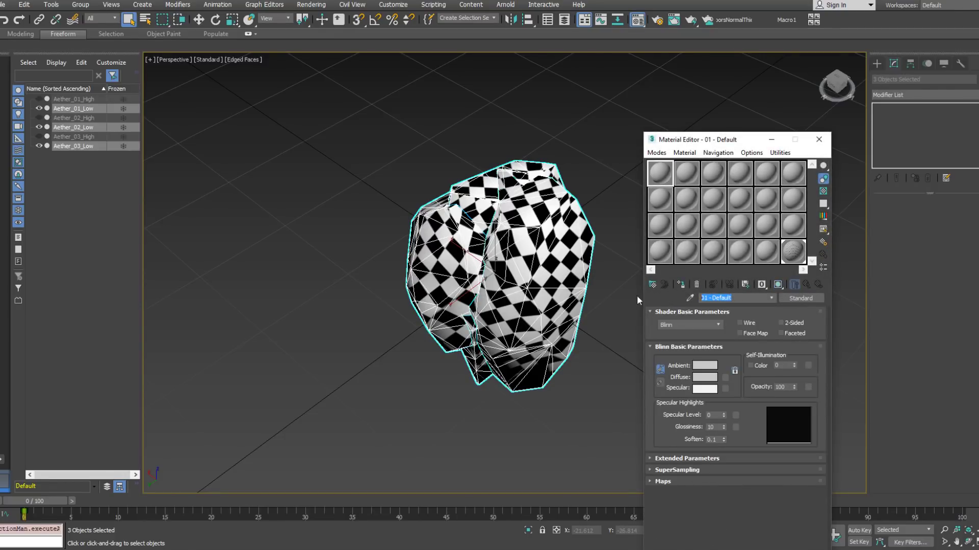
type("M_")
left_click_drag(659, 173, 570, 225)
left_click(465, 294)
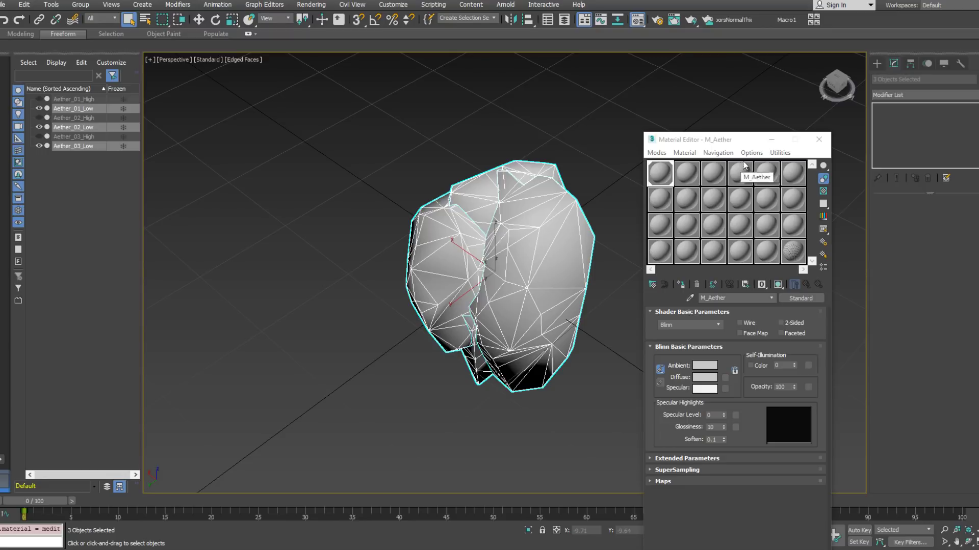
left_click(818, 139)
Export the selected low-poly rocks again, overwriting Aether_Lowpoly.fbx.
left_click(2, 5)
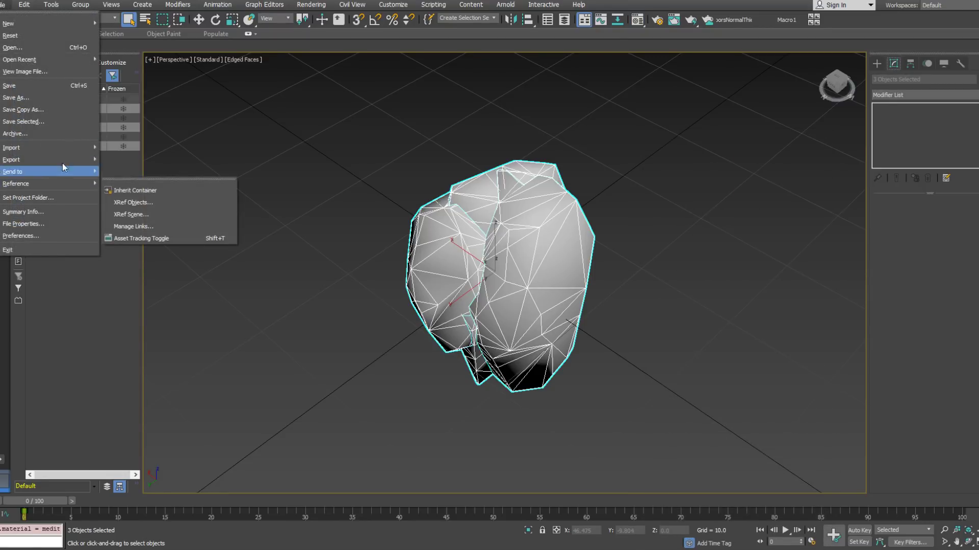
mouse_move(57, 161)
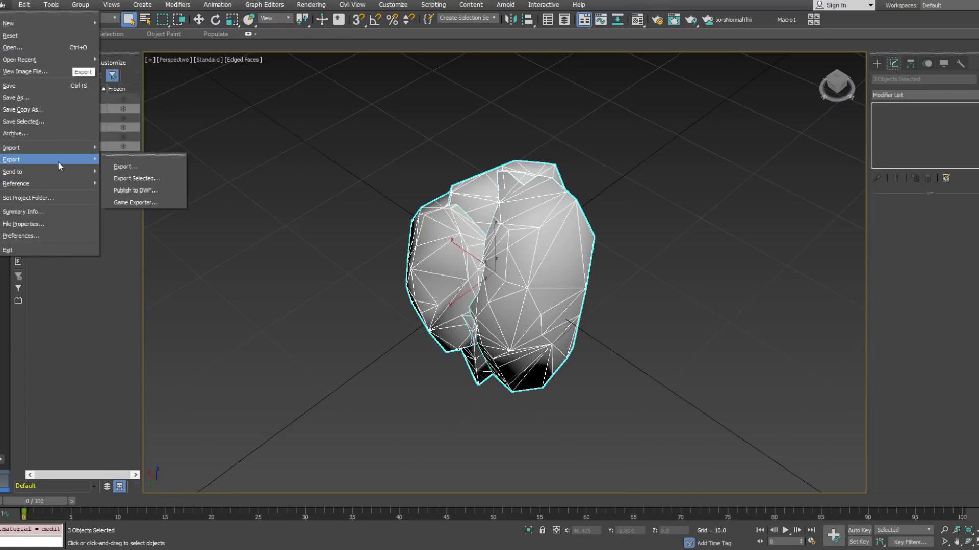
left_click(137, 177)
double_click(85, 79)
left_click(537, 317)
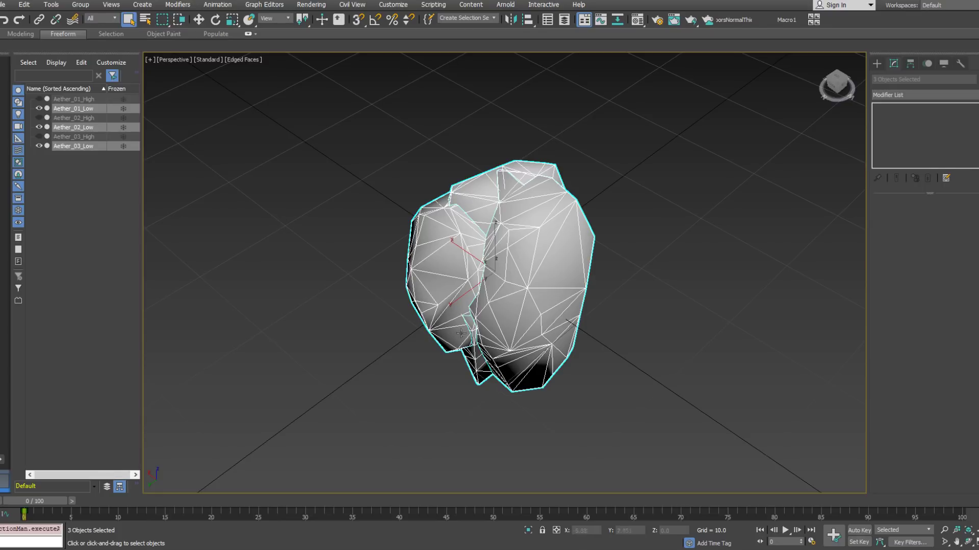
Select Aether_01_High, Aether_02_High and Aether_03_High and unhide them.
left_click(61, 136)
left_click(66, 117, "ctrl")
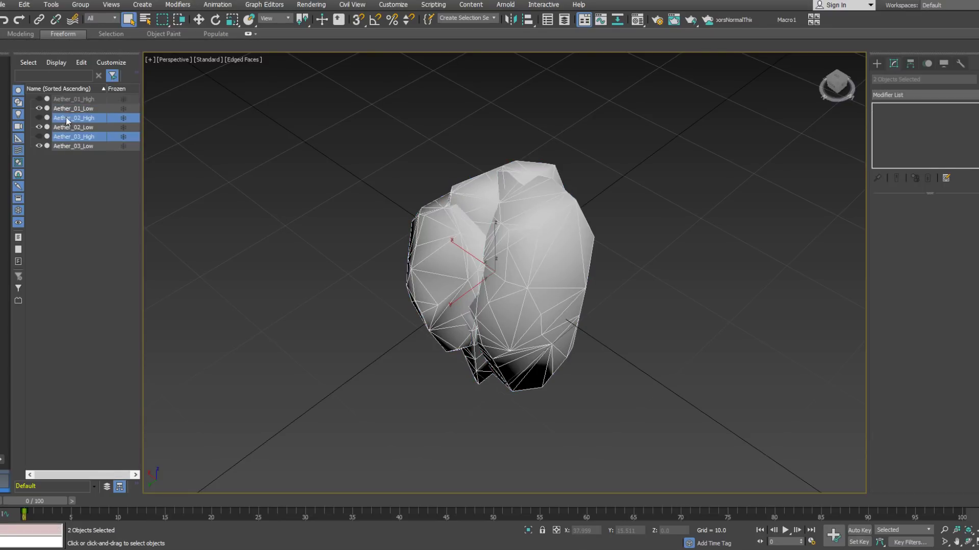
left_click(60, 99, "ctrl")
left_click(39, 100)
Export the three selected high-poly rocks to the Aether folder as Aether_High in FBX format.
left_click(3, 4)
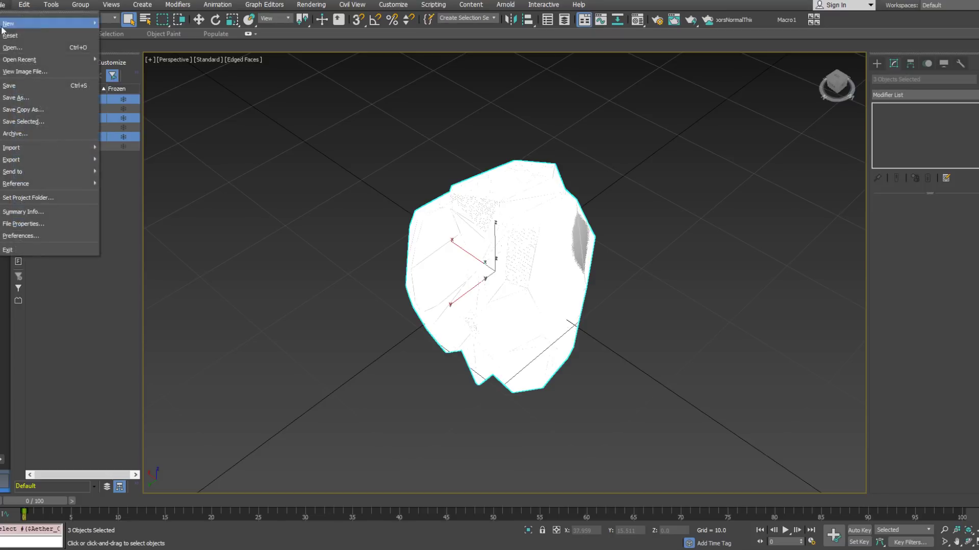
mouse_move(52, 161)
left_click(135, 179)
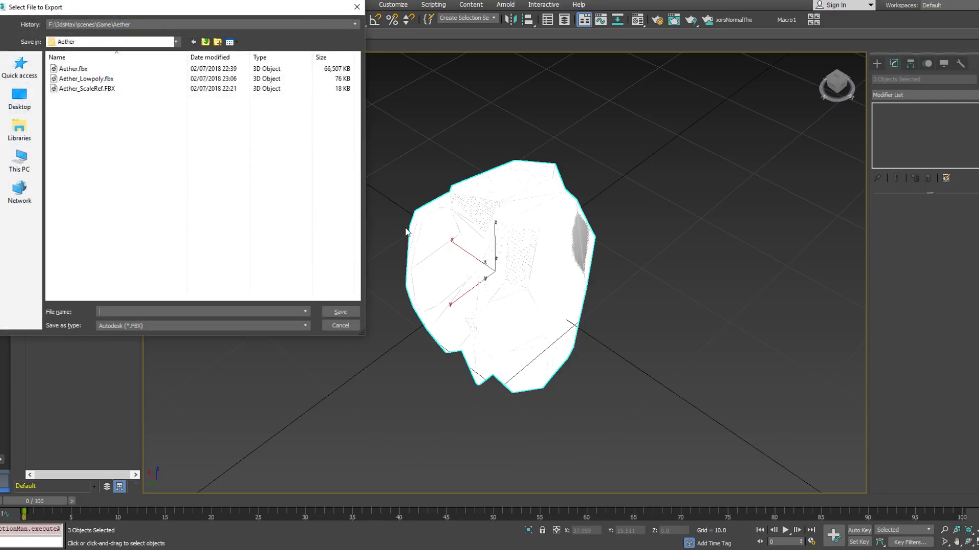
left_click(82, 79)
left_click_drag(119, 312, 179, 314)
type("Highpoly")
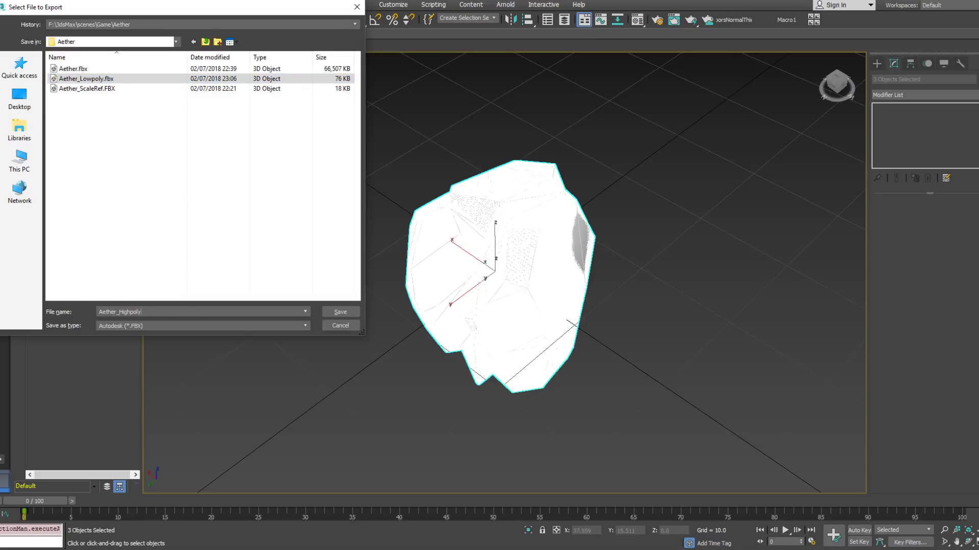
key("Return")
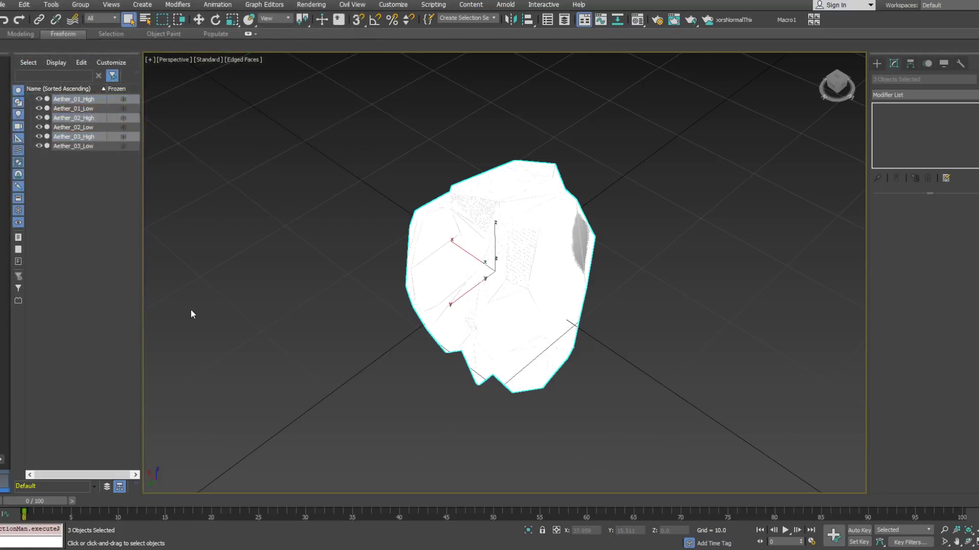
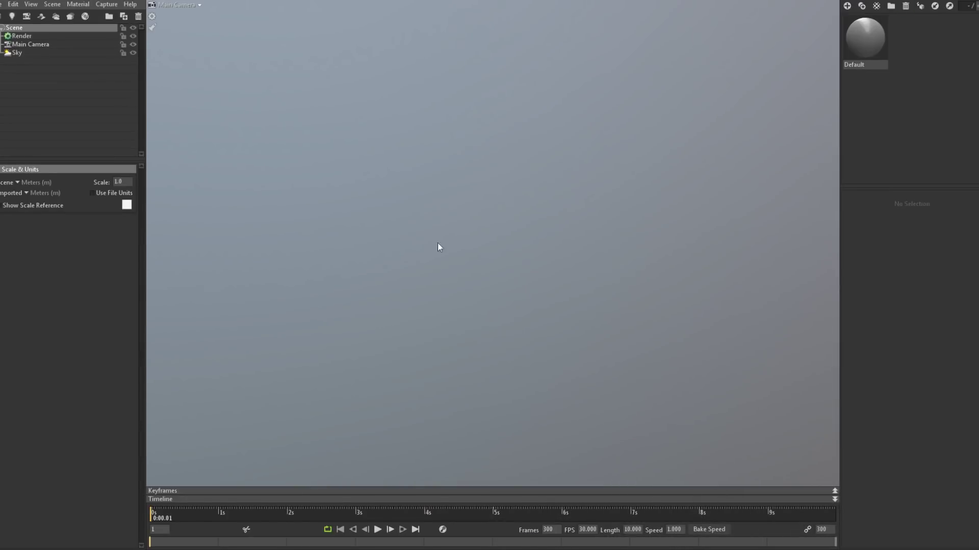
In Marmoset Toolbag, import the Aether_Lowpoly.fbx model from the Aether folder into the empty scene.
left_click(2, 5)
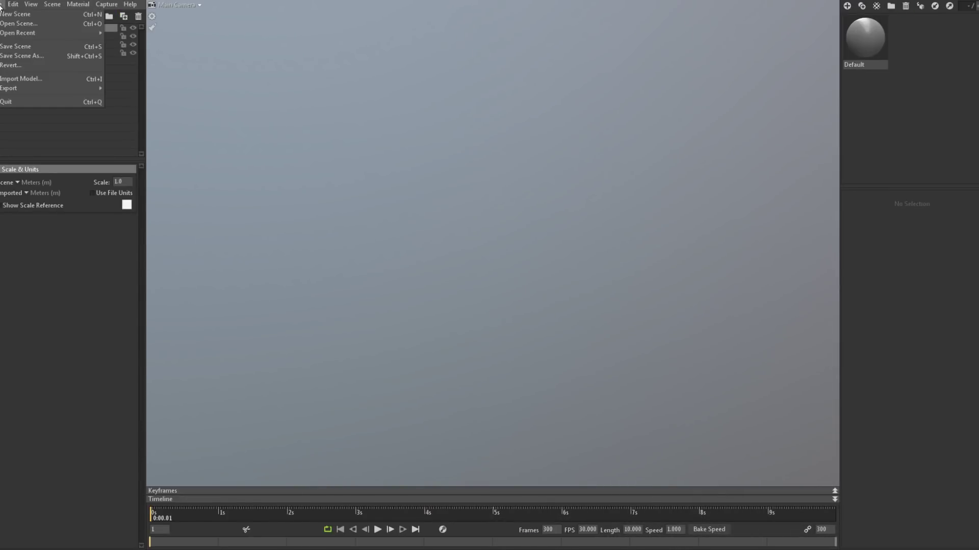
left_click(28, 78)
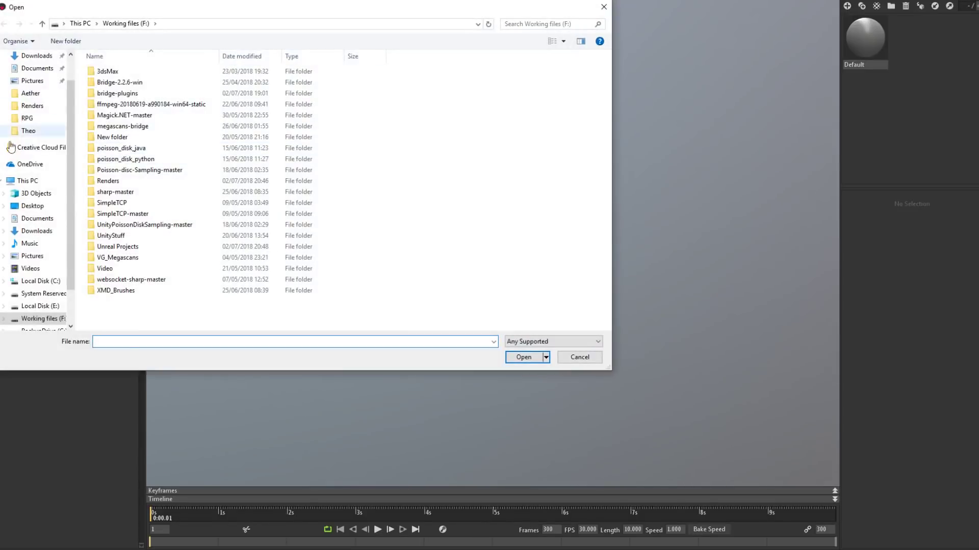
left_click(40, 93)
double_click(141, 94)
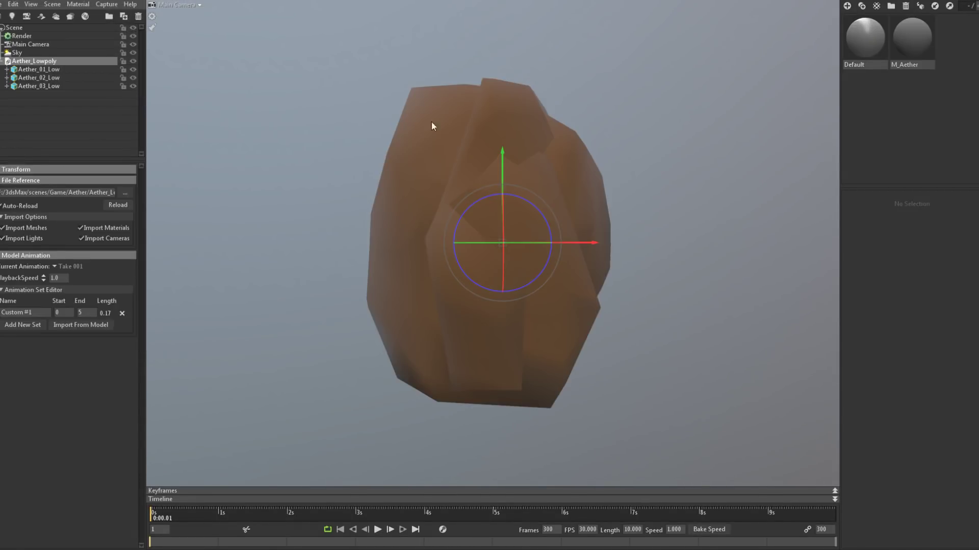
Duplicate Aether_Lowpoly and move the copy's Aether_01_Low rock away from the original along the X axis.
middle_click_drag(446, 155, 420, 195)
left_click_drag(586, 209, 562, 317)
right_click_drag(562, 317, 528, 214)
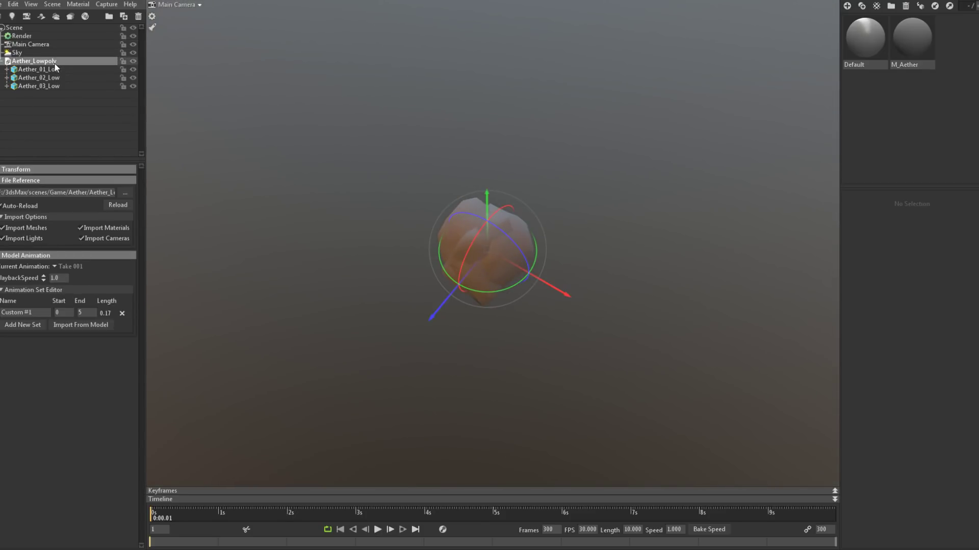
key("ctrl+d")
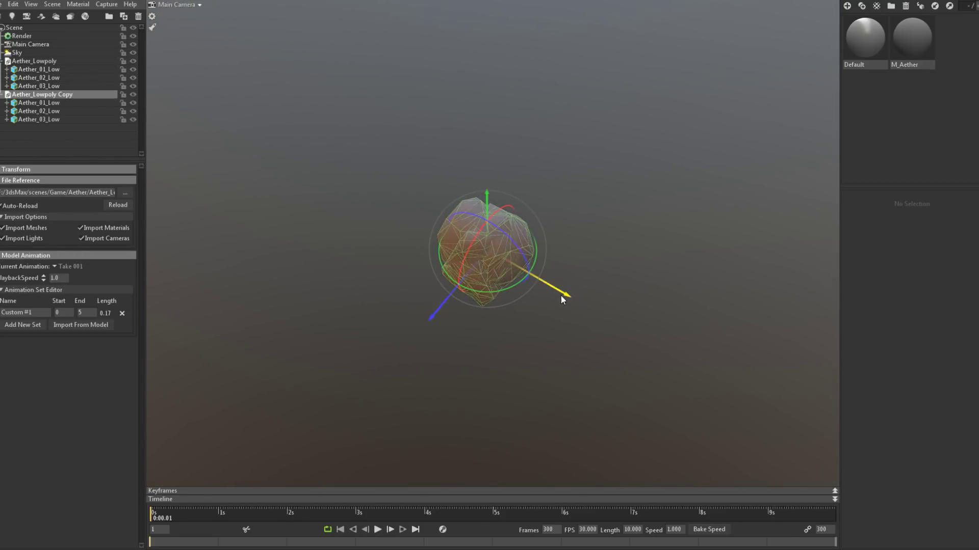
left_click(57, 103)
left_click_drag(557, 292, 341, 165)
Move the copied Aether_02_Low and Aether_03_Low further along the X axis to form a row, and collapse the Aether_Lowpoly Copy group.
left_click(27, 112)
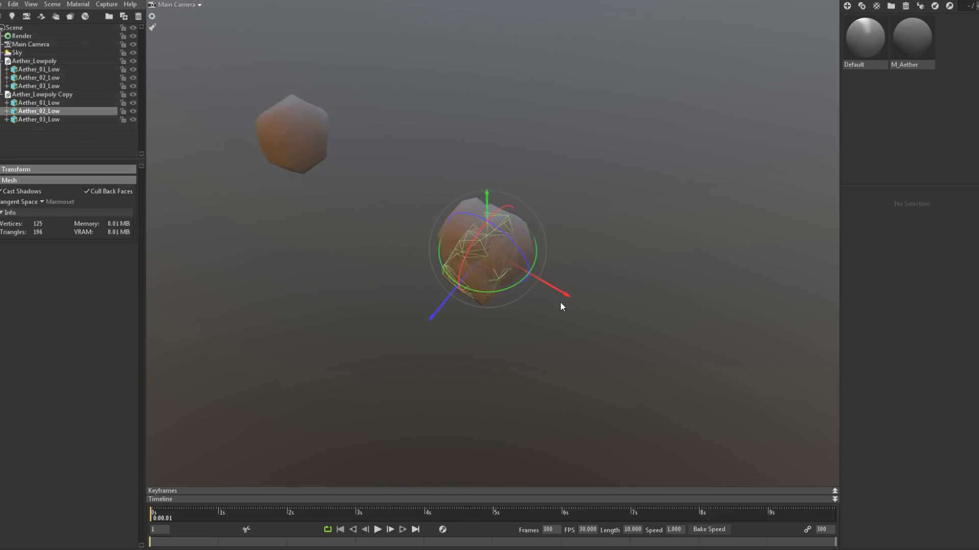
left_click_drag(559, 297, 203, 109)
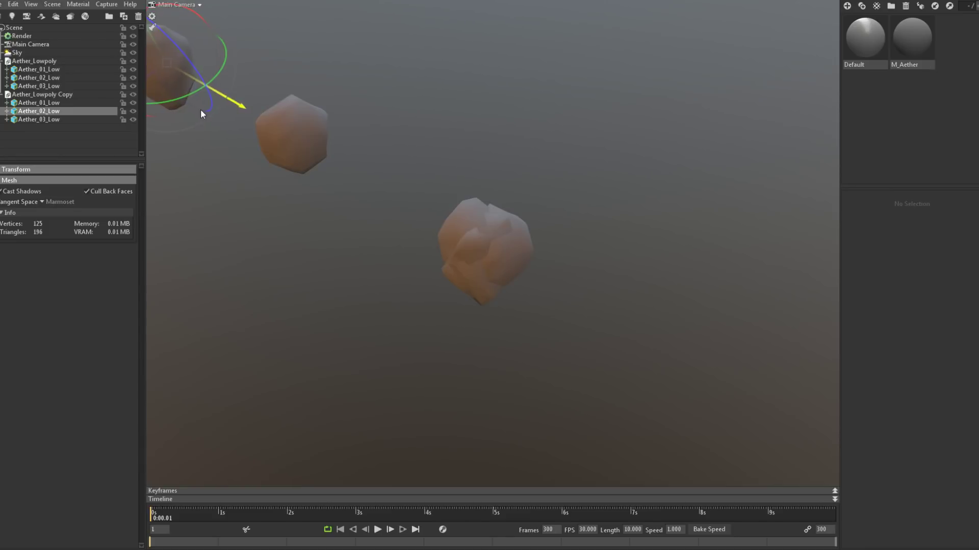
left_click(29, 120)
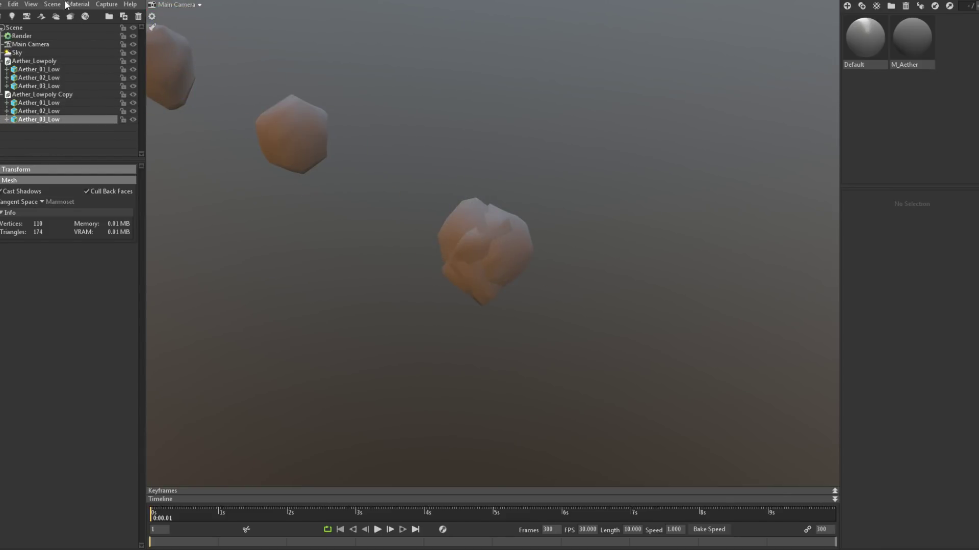
left_click_drag(452, 169, 441, 110)
middle_click_drag(441, 110, 594, 157)
right_click_drag(594, 157, 450, 181)
left_click_drag(449, 181, 454, 216)
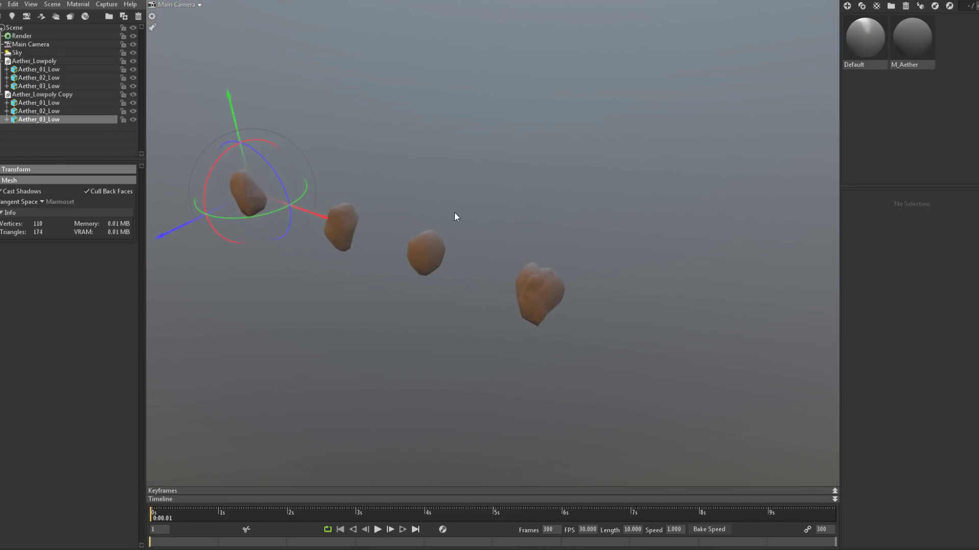
left_click(16, 138)
left_click(2, 95)
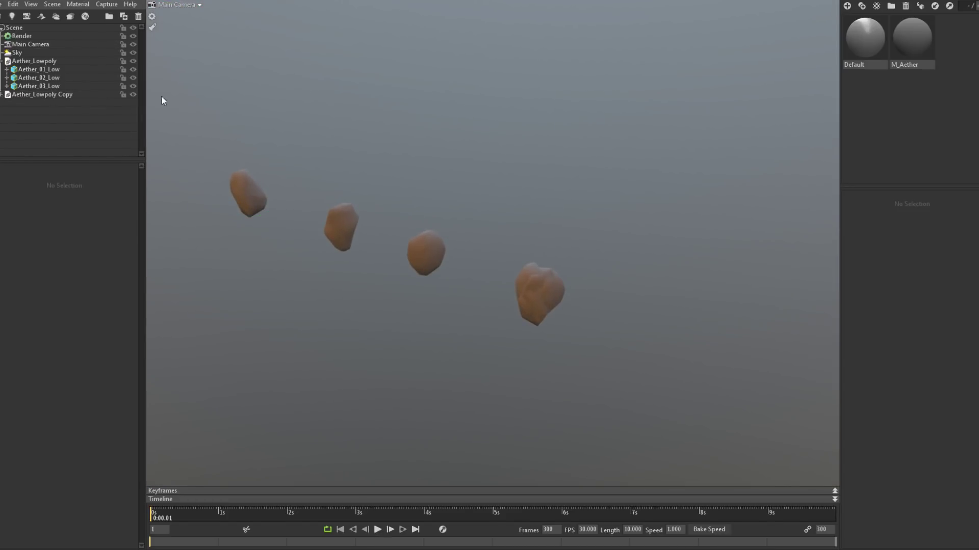
left_click_drag(459, 186, 506, 224)
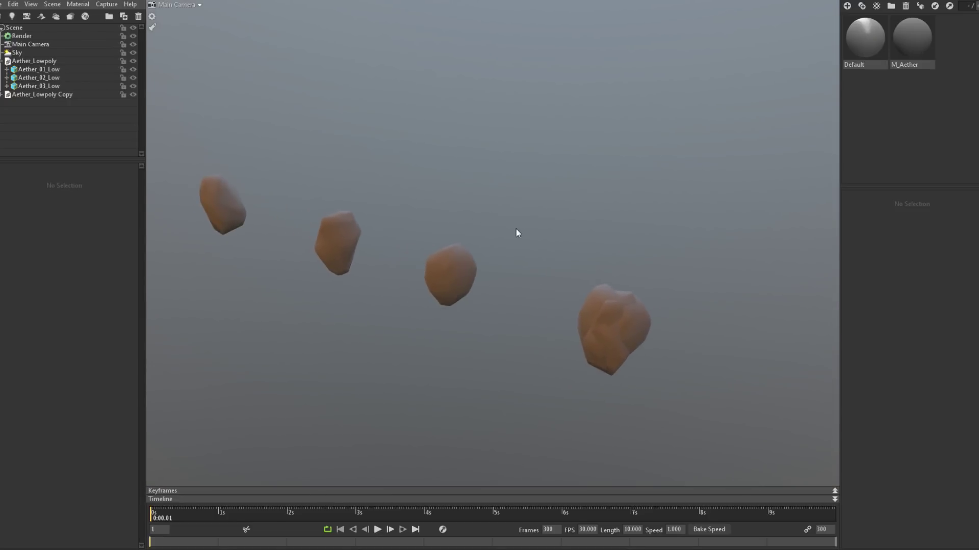
Import the Aether_Highpoly.FBX model from the Aether folder into the scene and clear the selection.
left_click(3, 4)
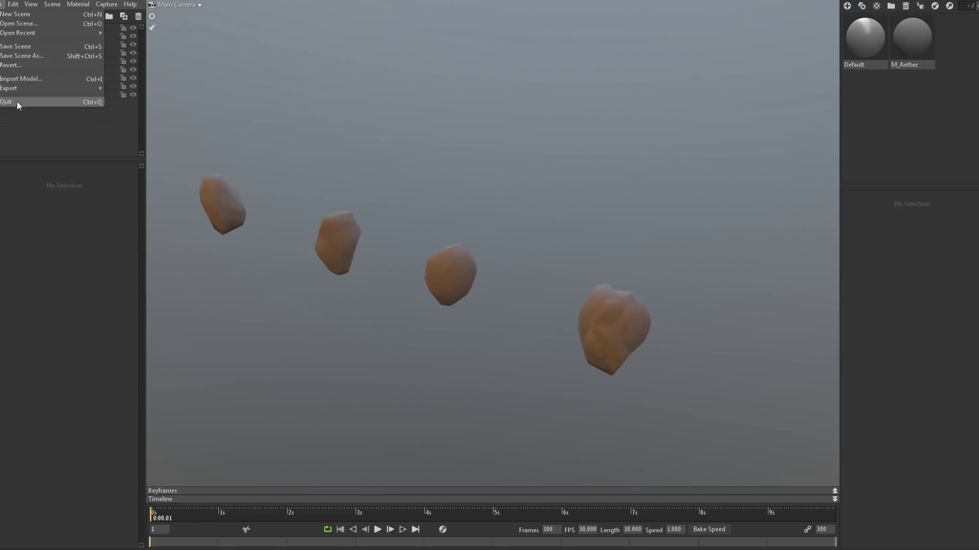
left_click(36, 81)
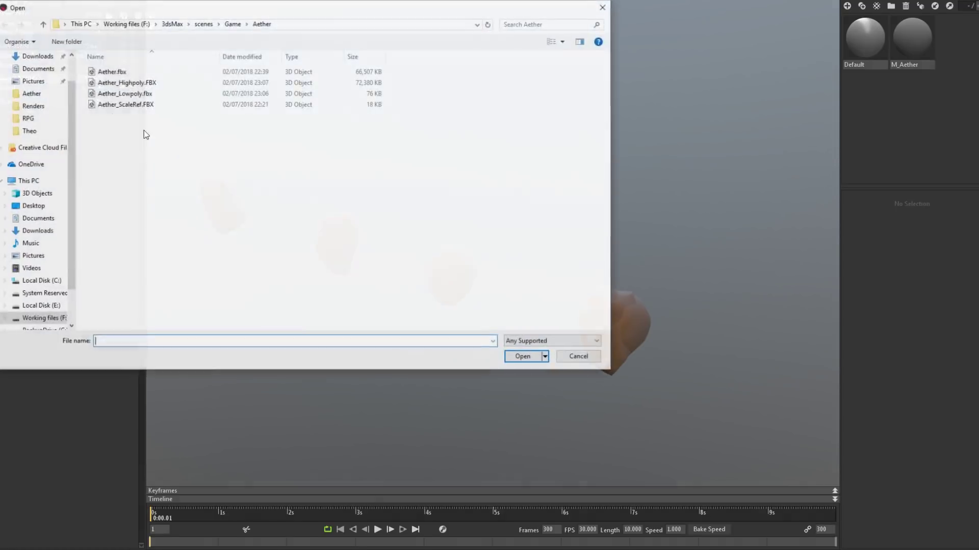
double_click(125, 83)
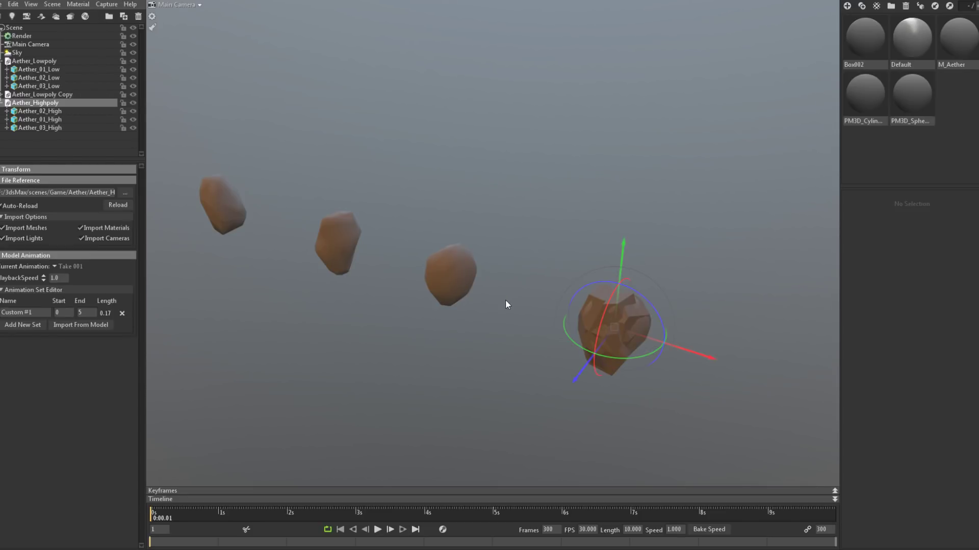
left_click(185, 158)
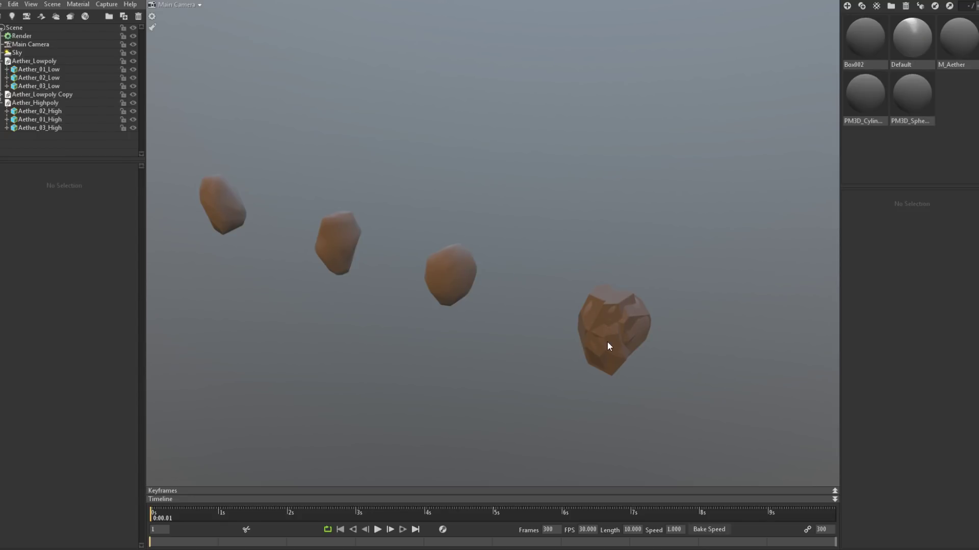
Duplicate Aether_Highpoly and move the copy forward along the Z axis, clear of the original rocks.
left_click(53, 104)
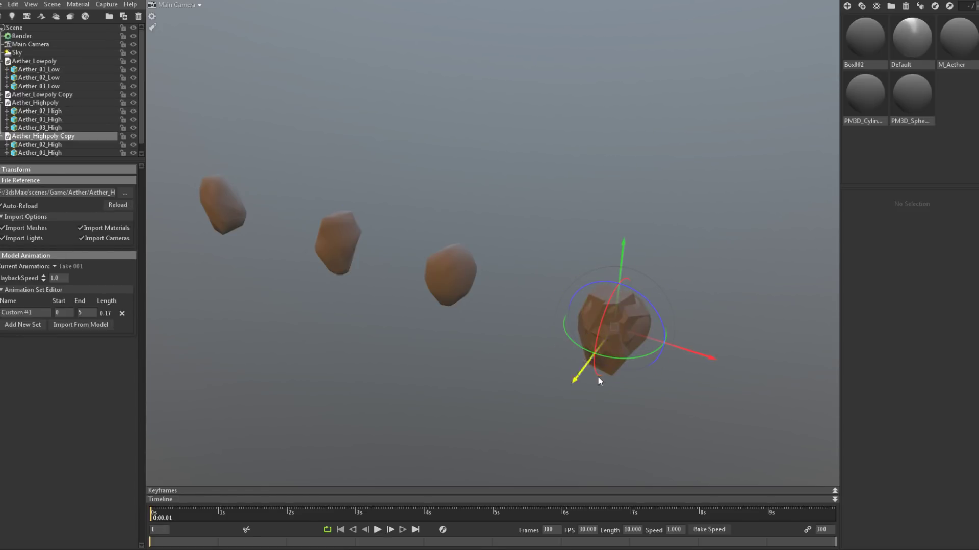
left_click_drag(574, 381, 504, 451)
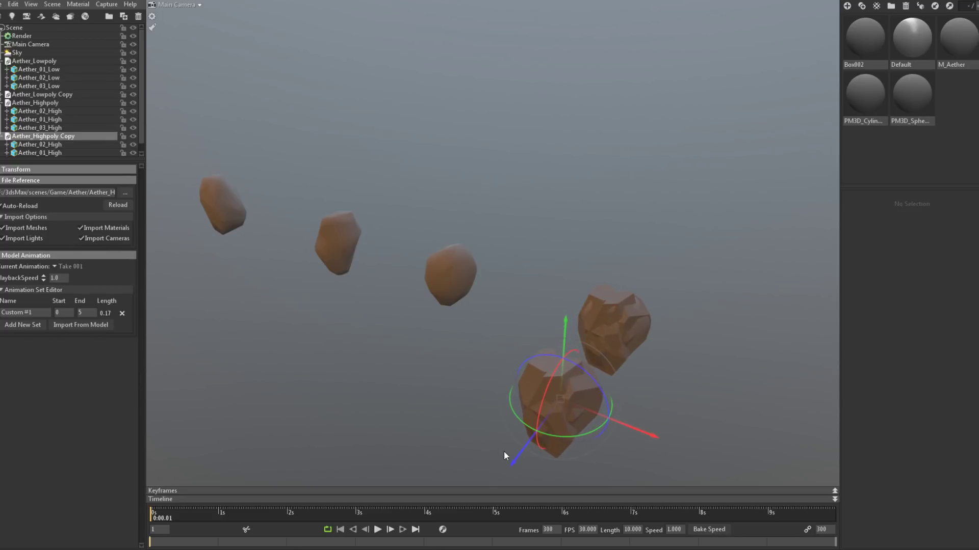
scroll(60, 144, "down", 1)
Spread the copied Aether_02_High, Aether_01_High and Aether_03_High apart along the X axis, in front of the row of low-poly rocks.
left_click(63, 136)
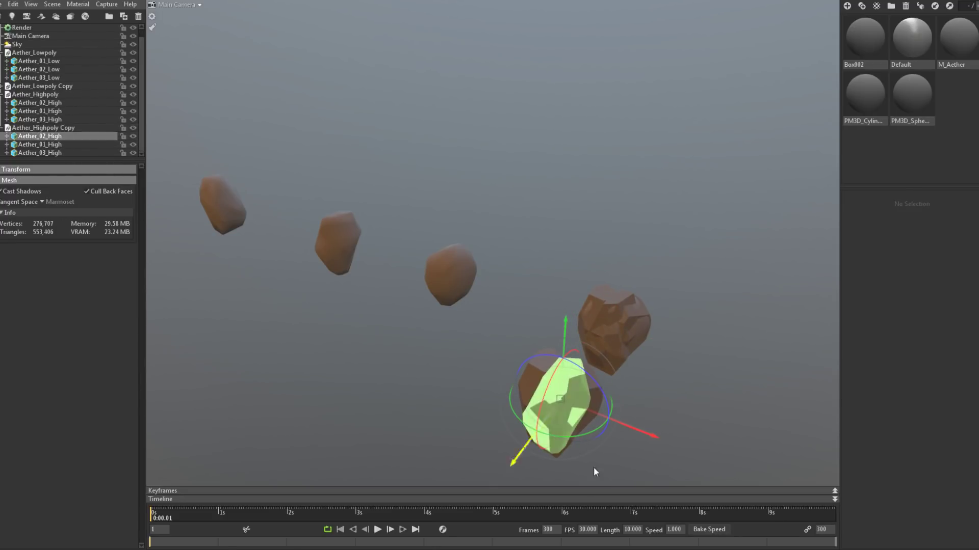
left_click_drag(625, 430, 305, 296)
left_click(51, 144)
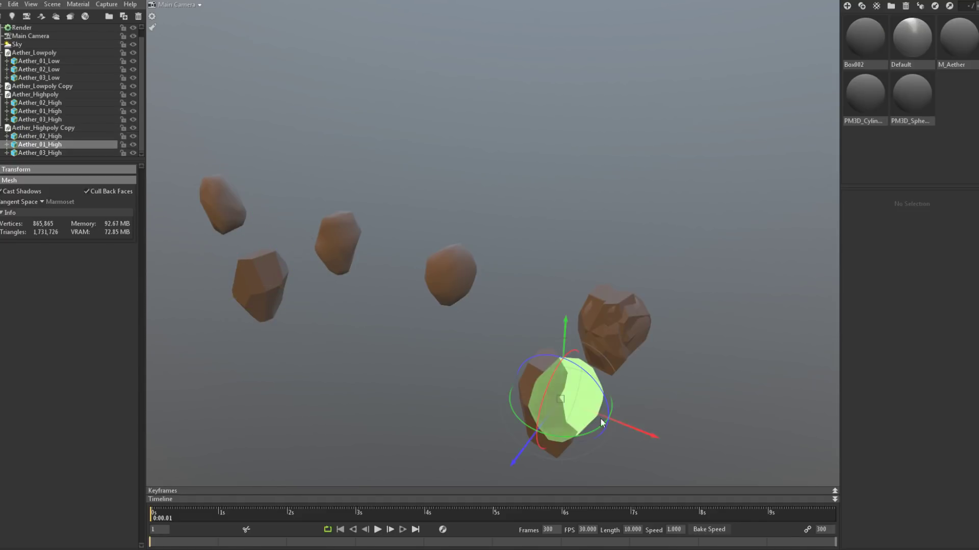
left_click_drag(654, 440, 422, 346)
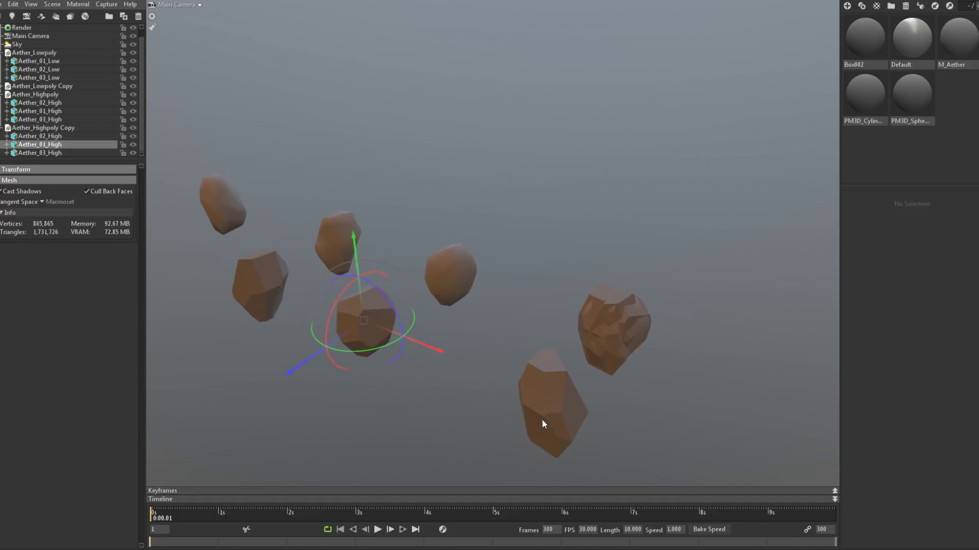
left_click(556, 421)
left_click_drag(634, 429, 172, 194)
left_click_drag(441, 293, 417, 320)
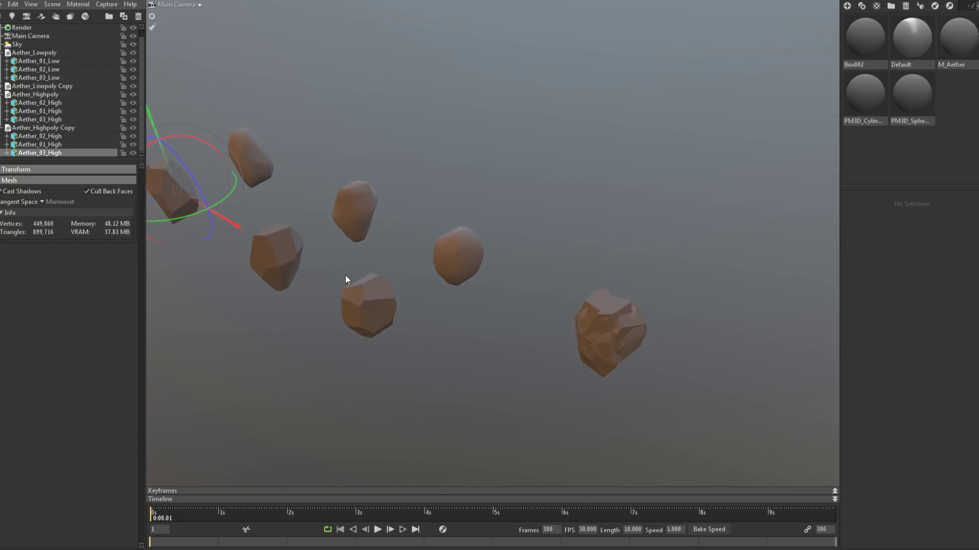
Inspect the copied Aether_01_High rock up close and enable the wireframe display in the render settings.
scroll(483, 249, "up", 10)
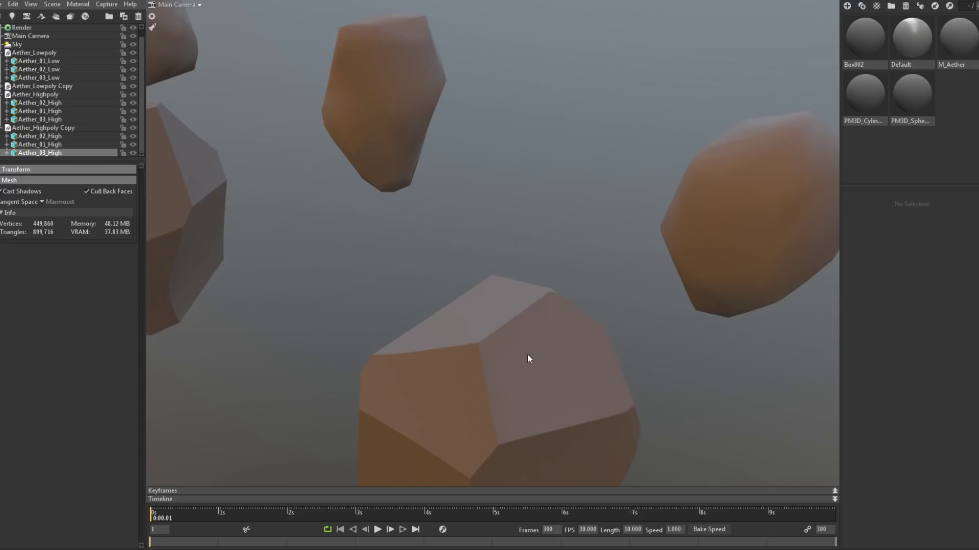
left_click(585, 342)
middle_click_drag(584, 338, 583, 289)
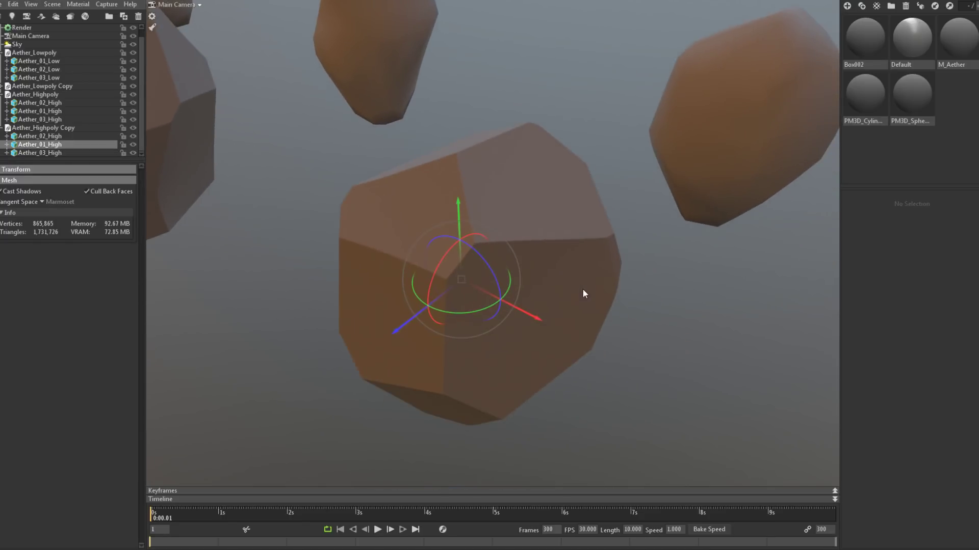
left_click(151, 19)
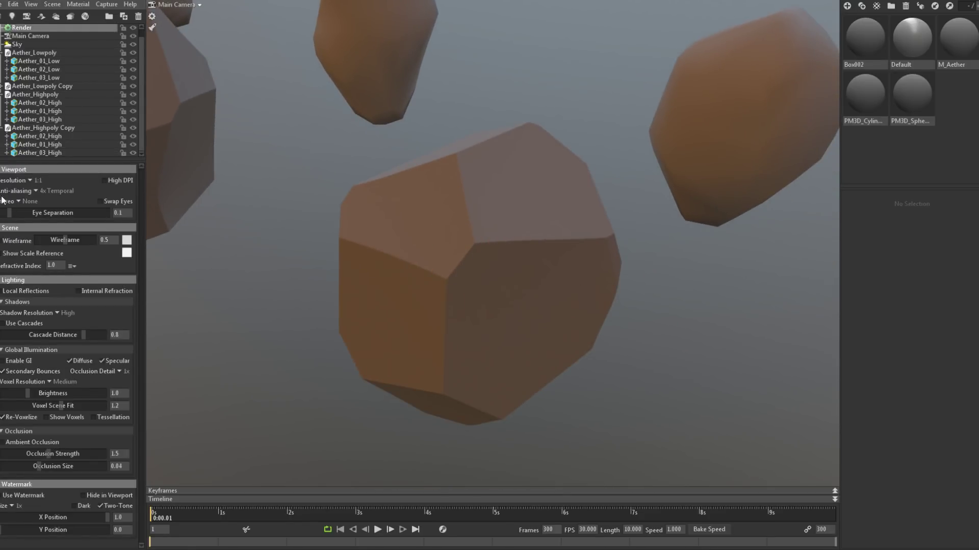
left_click(2, 241)
Compare the wireframe density of the high-poly rocks with that of their low-poly counterparts from several angles.
middle_click_drag(657, 226, 549, 356)
right_click_drag(548, 356, 259, 148)
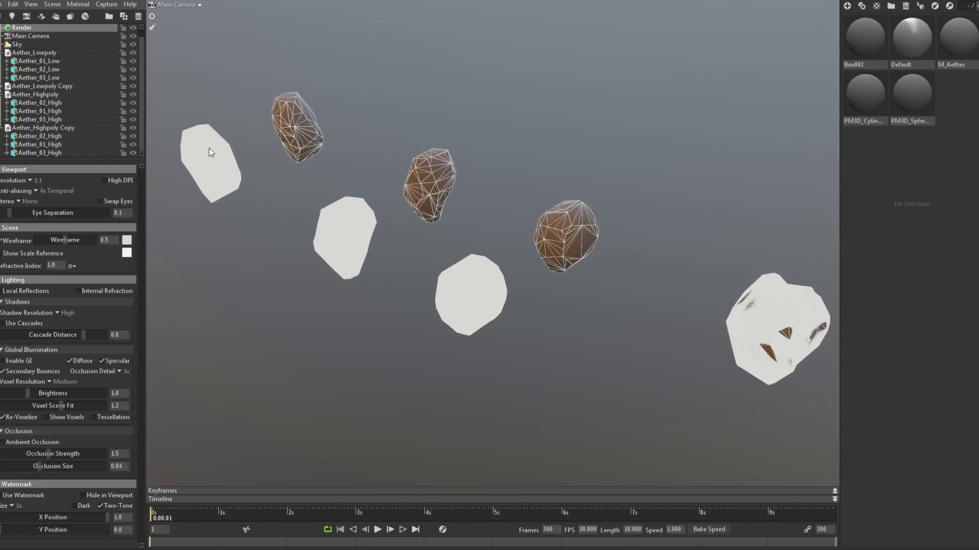
left_click_drag(463, 221, 527, 186)
right_click_drag(527, 186, 546, 280)
left_click_drag(547, 281, 536, 245)
scroll(485, 258, "up", 3)
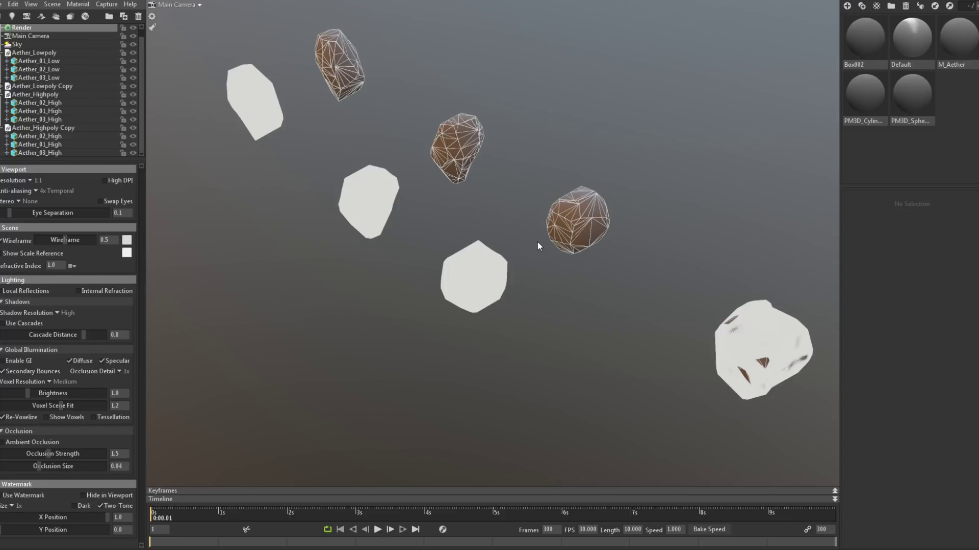
left_click_drag(543, 280, 560, 303)
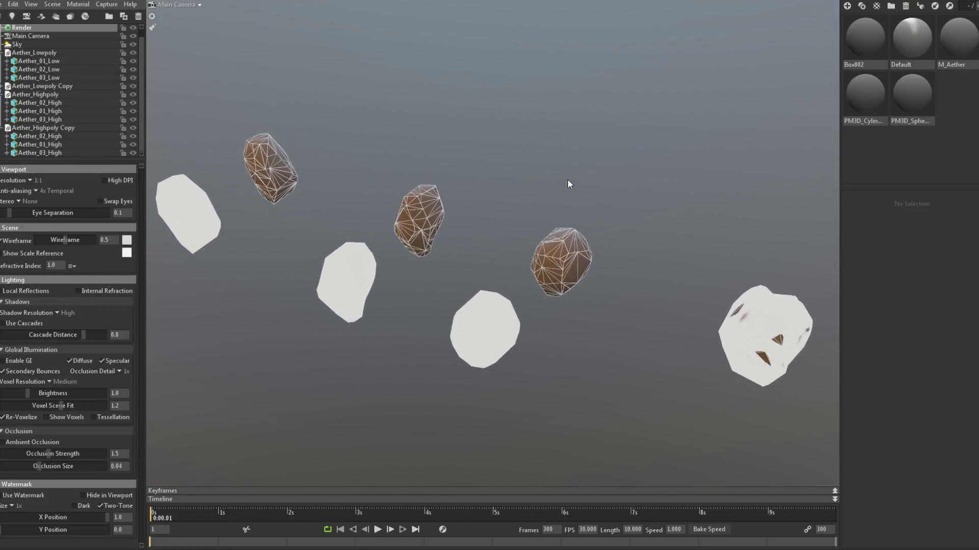
left_click_drag(583, 301, 552, 308)
right_click_drag(552, 308, 588, 362)
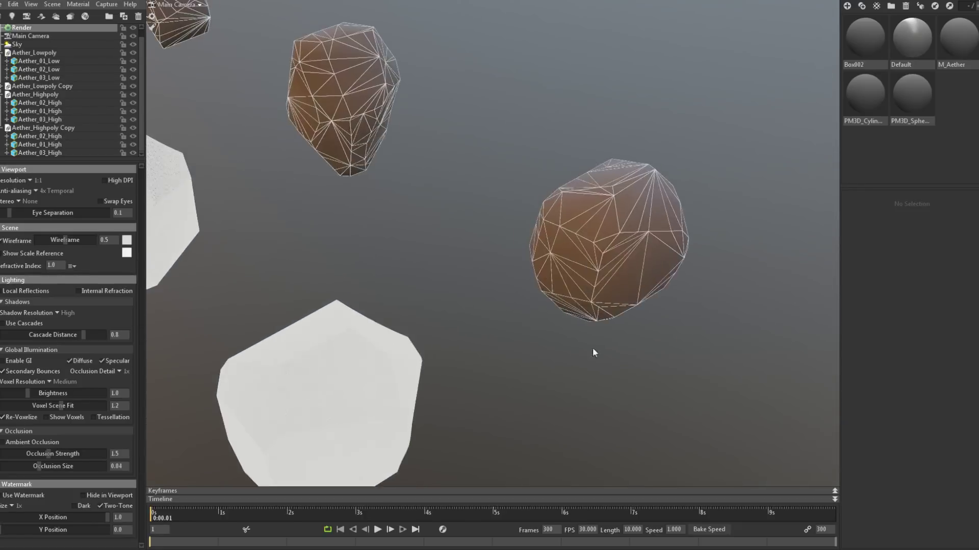
middle_click_drag(589, 361, 567, 317)
scroll(479, 238, "down", 5)
Collapse the Aether_Highpoly and Aether_Highpoly Copy groups and add a new bake project to the scene.
left_click(585, 327)
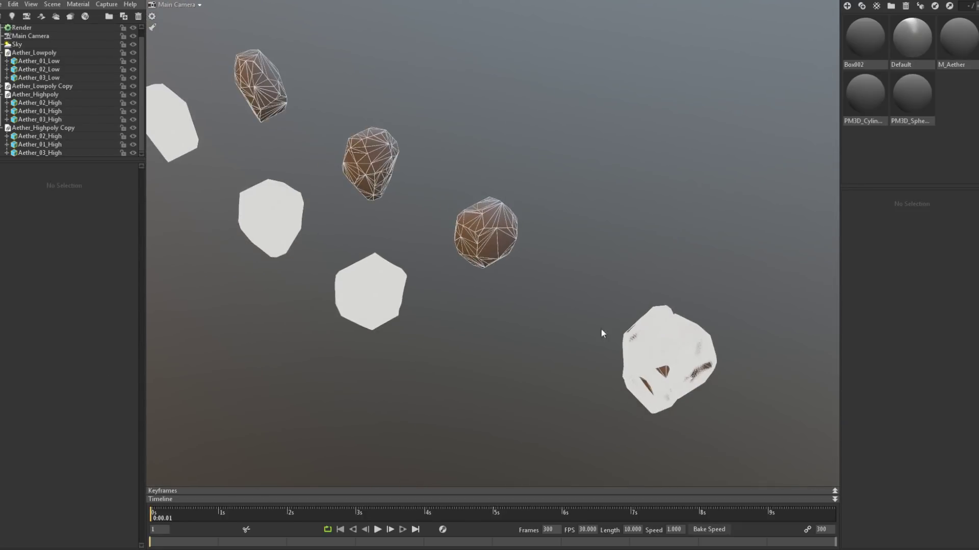
left_click(1, 94)
left_click(1, 111)
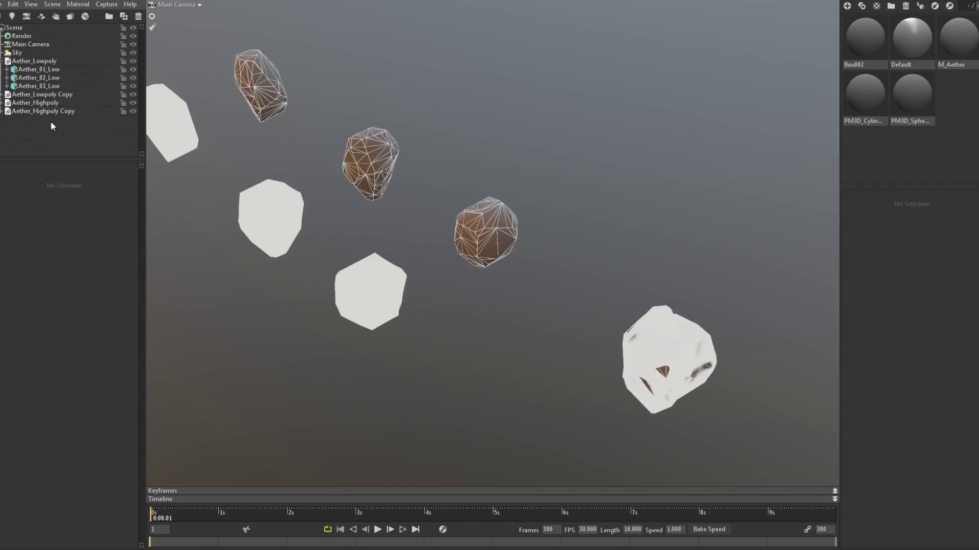
left_click(70, 17)
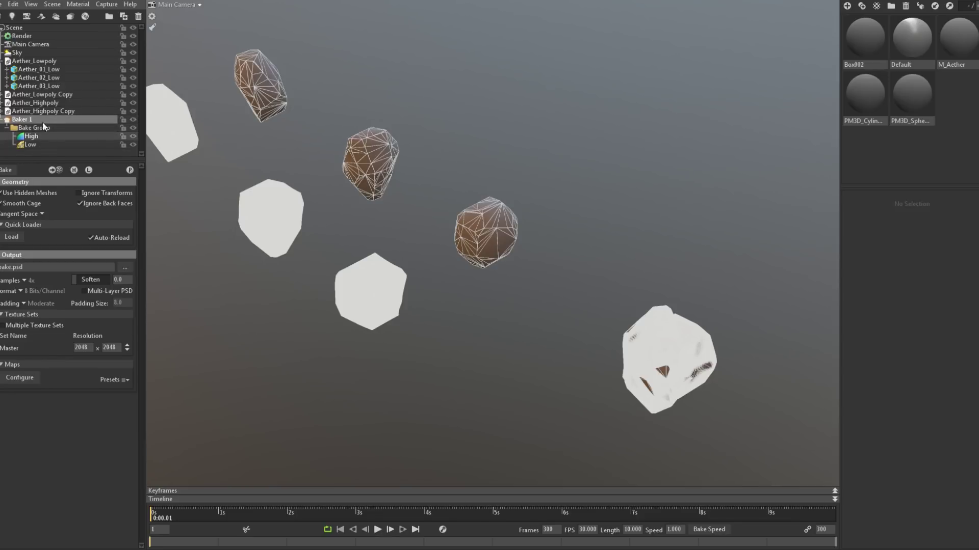
Expand Aether_Highpoly to list its rocks and add two more bake groups to the Baker 1 project.
left_click(44, 104)
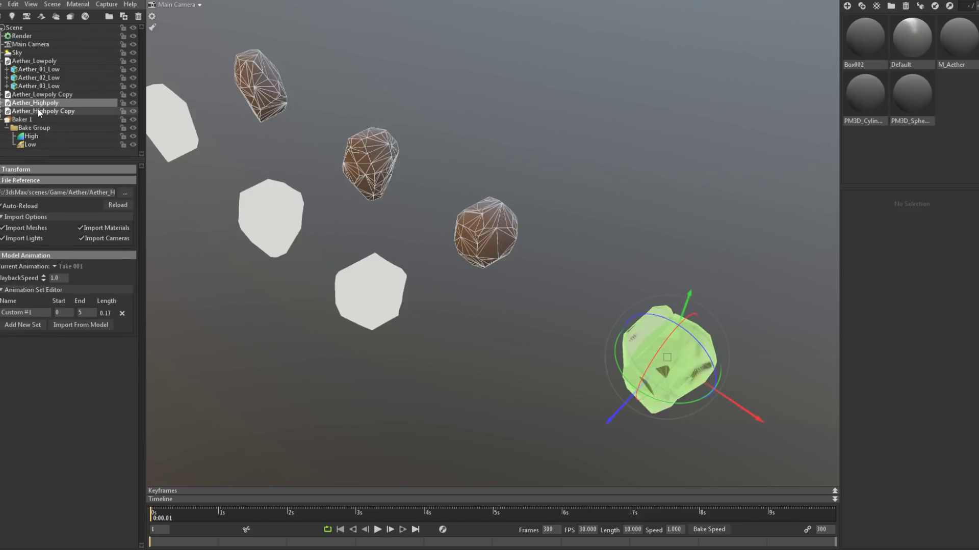
left_click(2, 103)
scroll(44, 114, "down", 1)
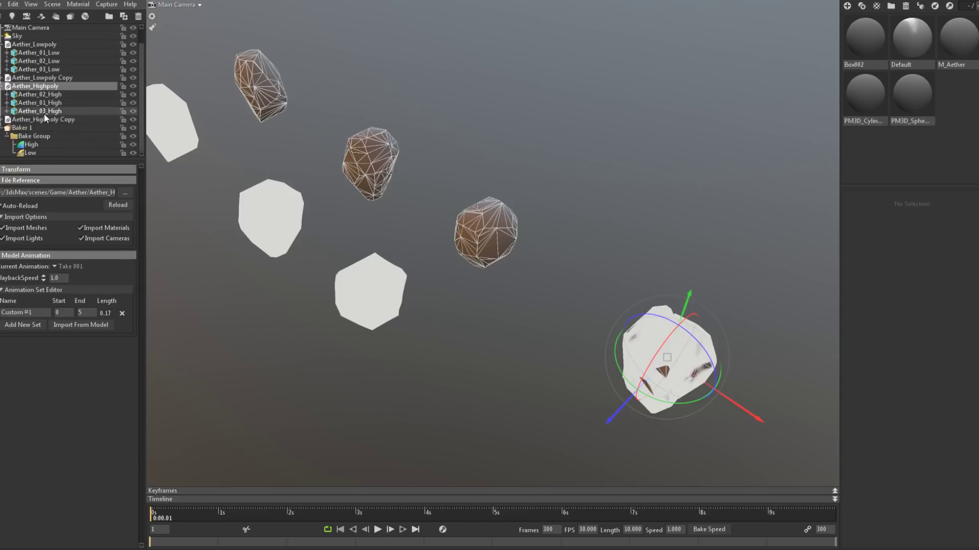
left_click(23, 128)
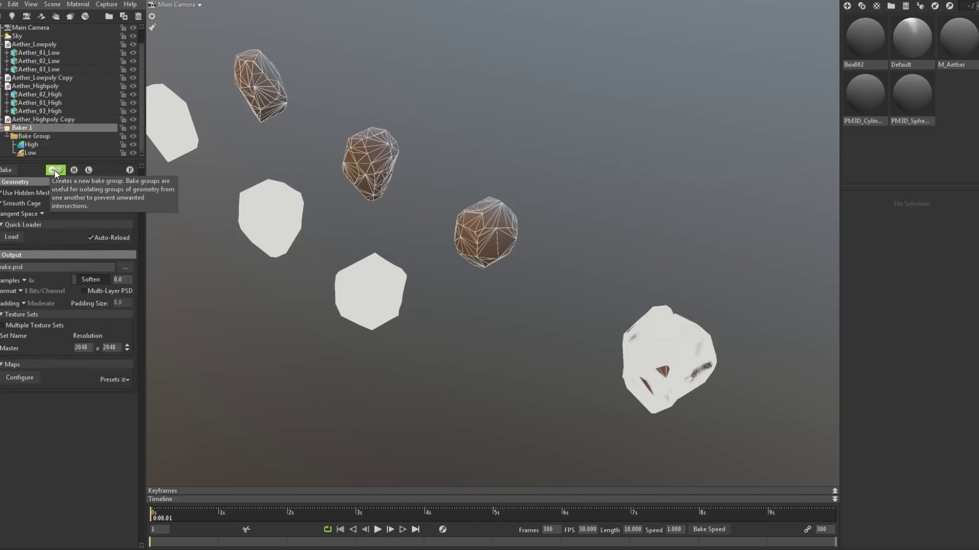
left_click(55, 170)
left_click(55, 170)
scroll(60, 109, "down", 3)
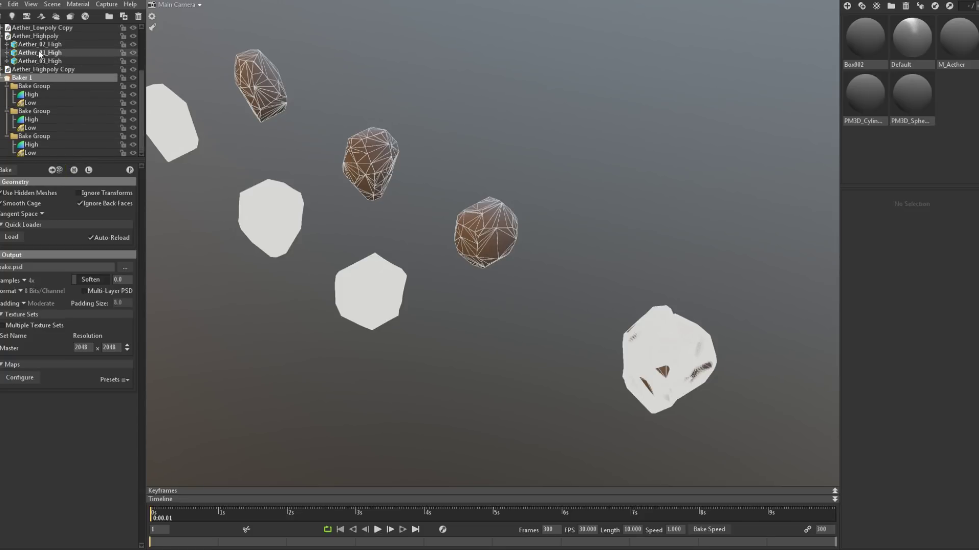
Move each high-poly rock into the High slot of its own bake group and delete the emptied Aether_Highpoly group.
left_click_drag(40, 52, 45, 120)
left_click_drag(45, 44, 40, 144)
scroll(27, 82, "up", 3)
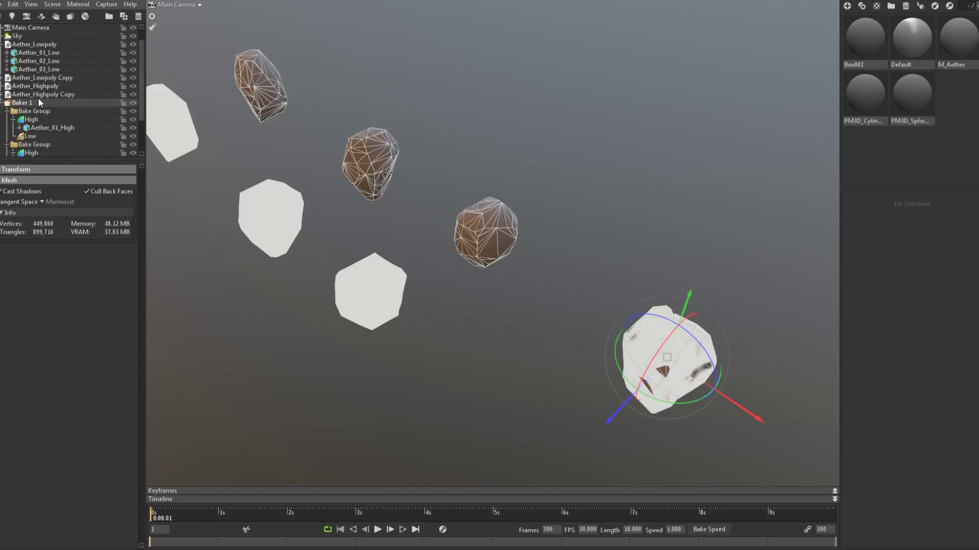
left_click(38, 95)
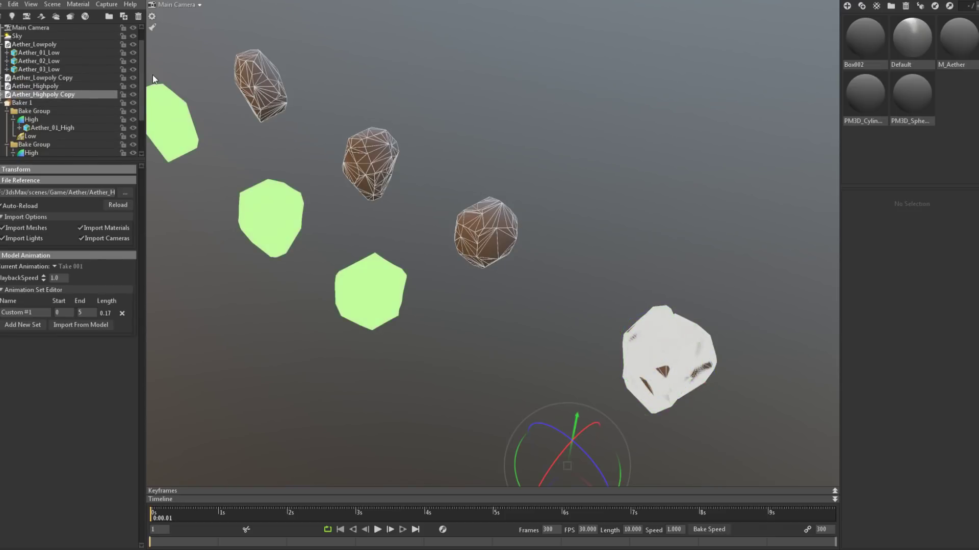
left_click(47, 87)
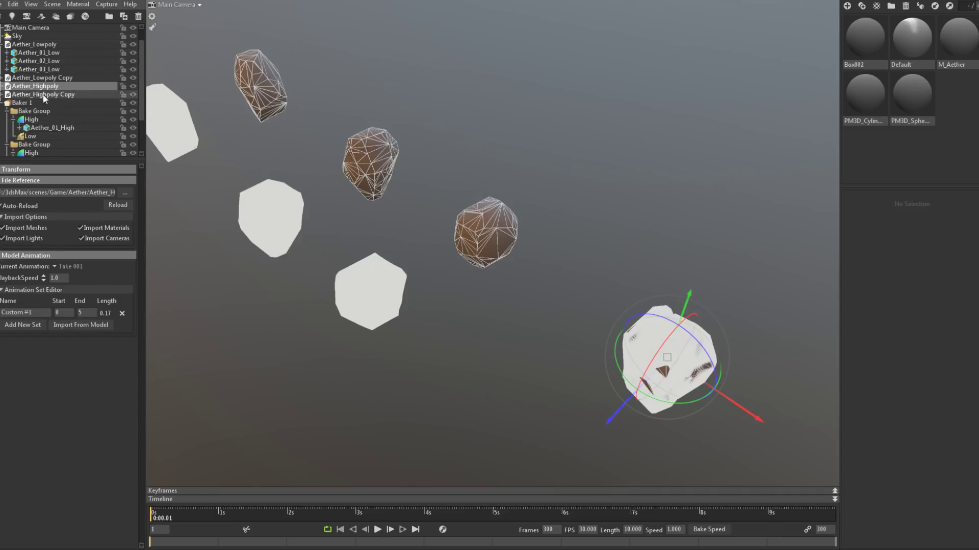
key("Delete")
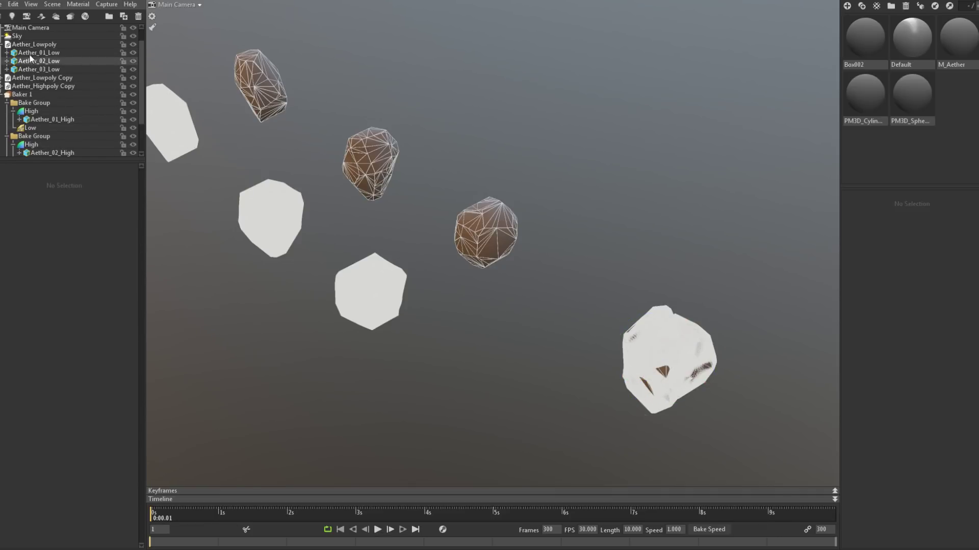
Move each low-poly rock into the Low slot of its matching bake group and delete the emptied Aether_Lowpoly group.
scroll(28, 47, "down", 1)
left_click_drag(44, 29, 43, 104)
left_click_drag(44, 29, 41, 136)
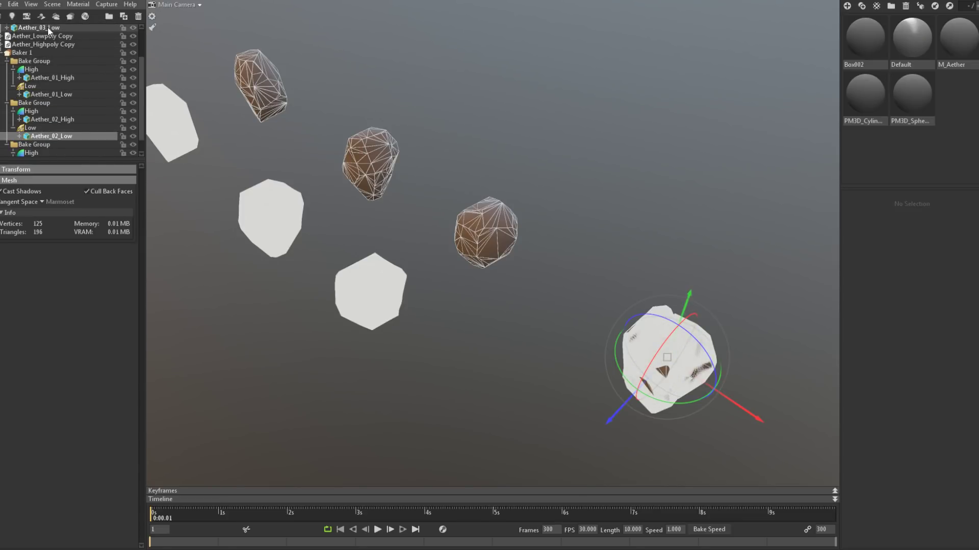
left_click(6, 103)
scroll(44, 45, "up", 2)
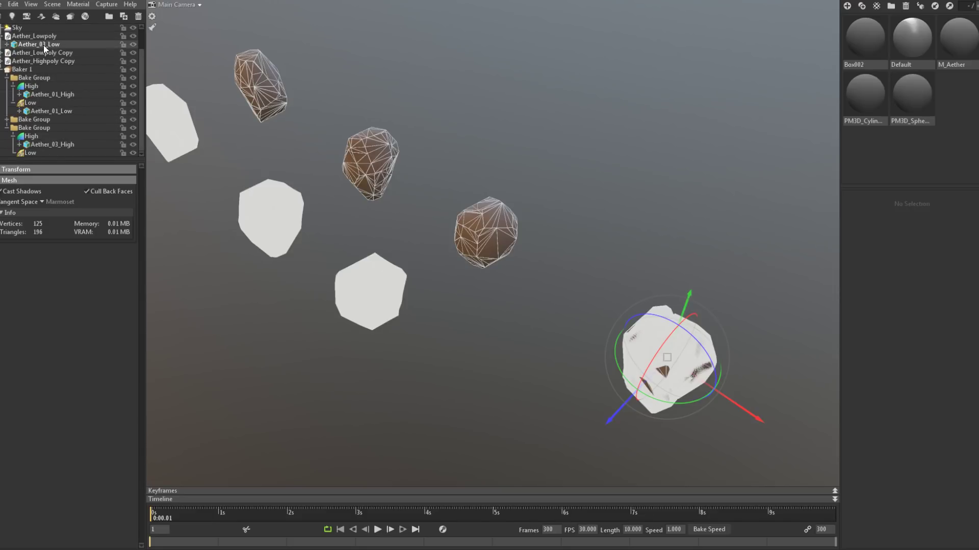
left_click_drag(44, 45, 37, 152)
scroll(49, 107, "up", 3)
left_click(51, 61)
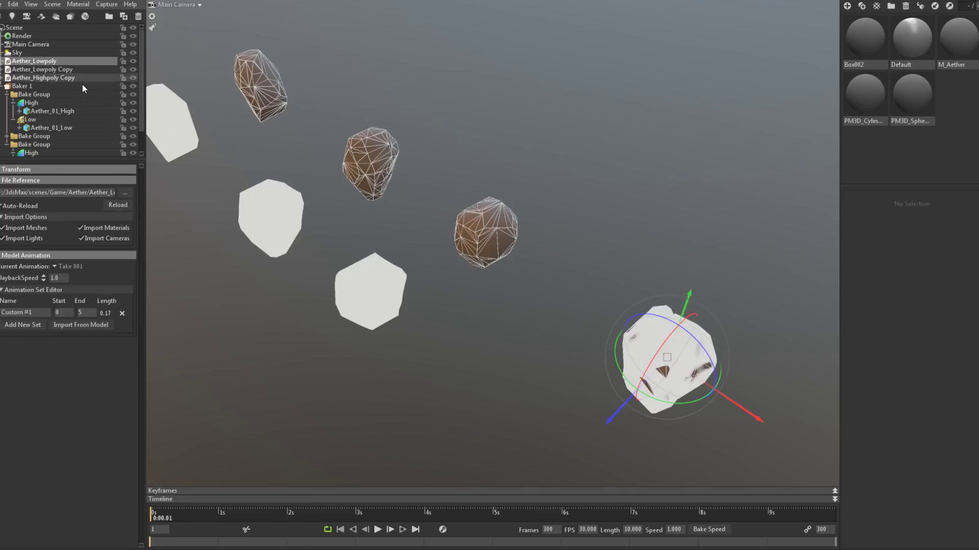
key("Delete")
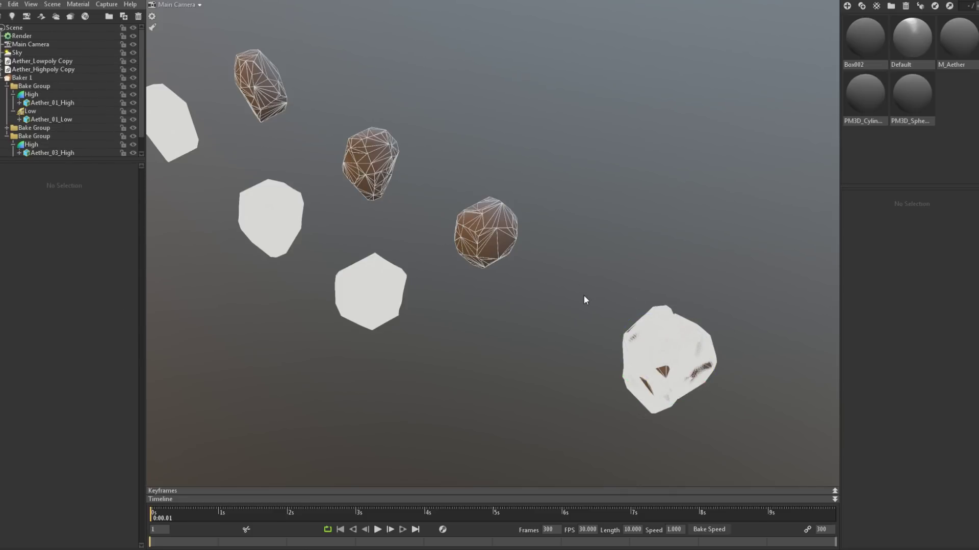
Expand the second bake group and set the Baker 1 output to 1024 x 1024 resolution with 16 Bits/Channel format.
left_click_drag(584, 300, 518, 281)
left_click(6, 127)
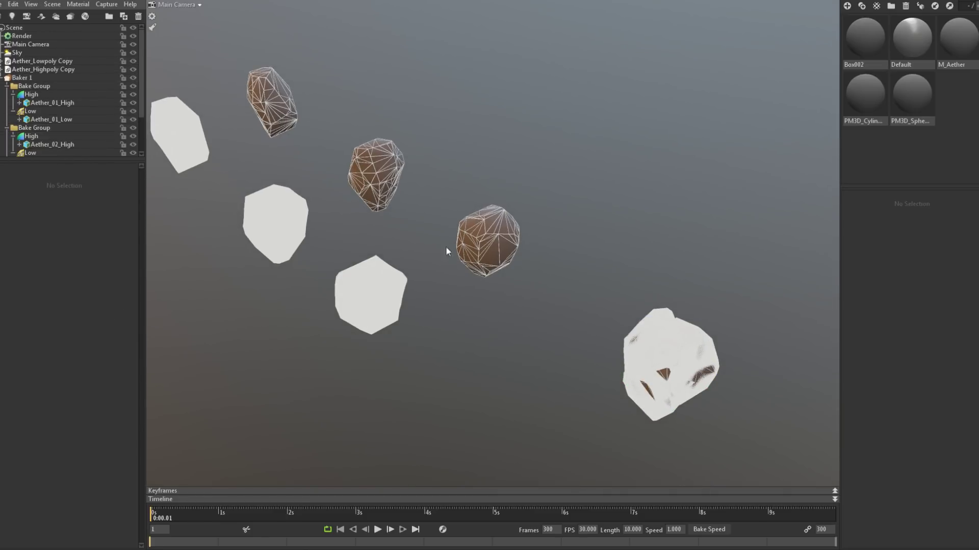
middle_click_drag(652, 275, 561, 194)
right_click_drag(561, 193, 575, 233)
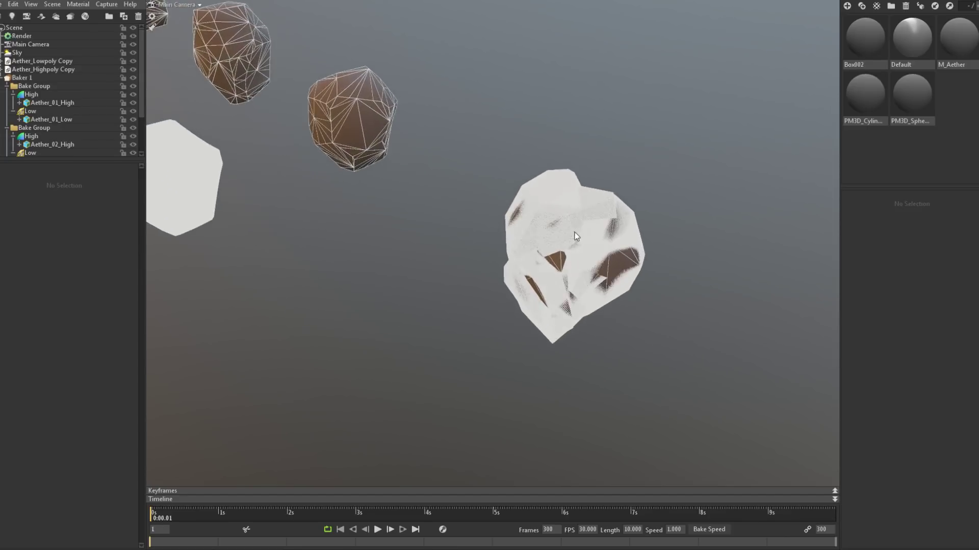
middle_click_drag(495, 154, 511, 176)
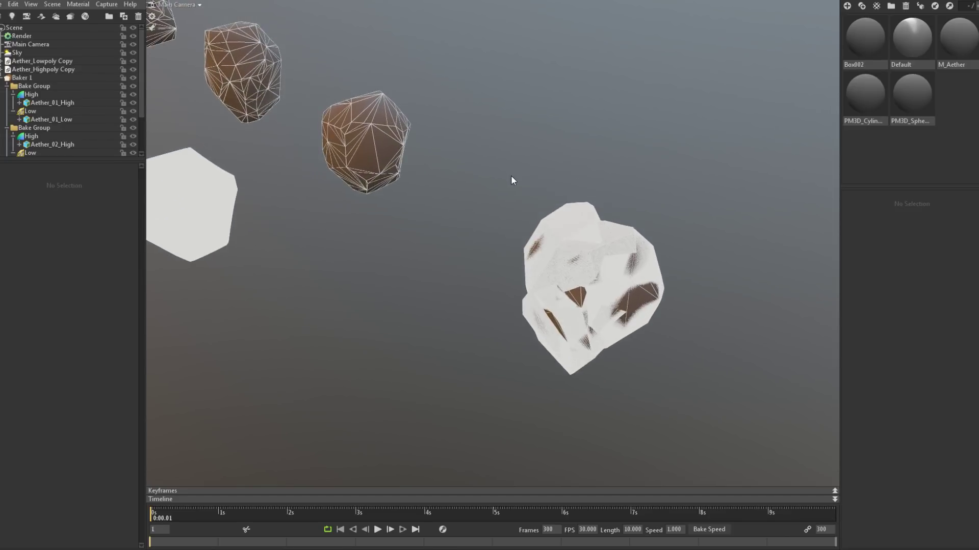
left_click(22, 77)
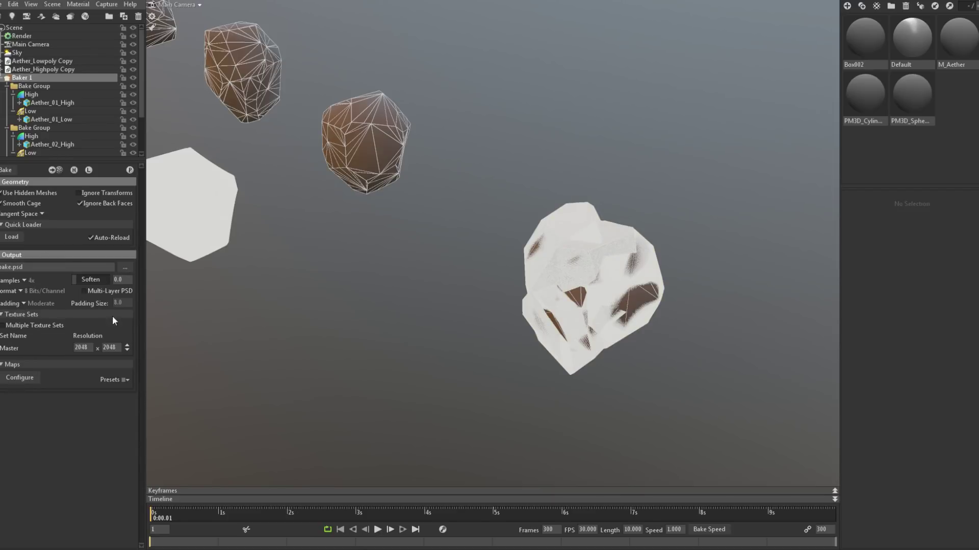
left_click(127, 349)
left_click(20, 290)
left_click(84, 300)
Enable the Normals, Convexity, Thickness and Ambient Occlusion maps for the bake and check the Normals settings.
left_click(19, 378)
left_click(166, 29)
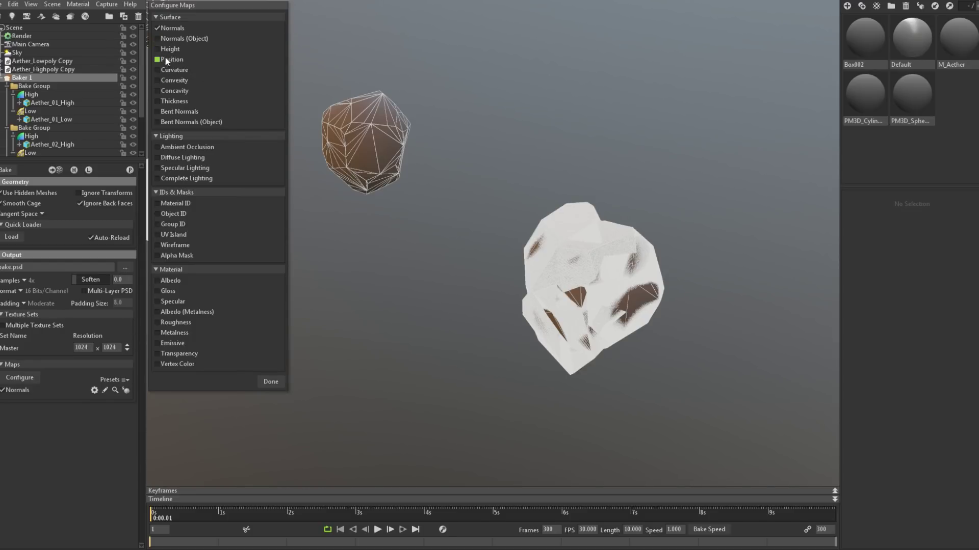
left_click(158, 102)
left_click(185, 79)
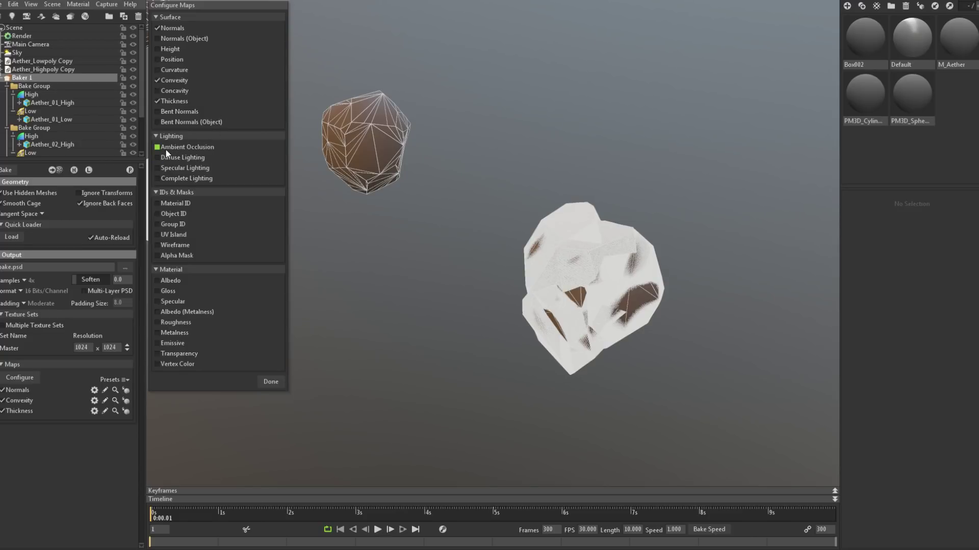
left_click(203, 147)
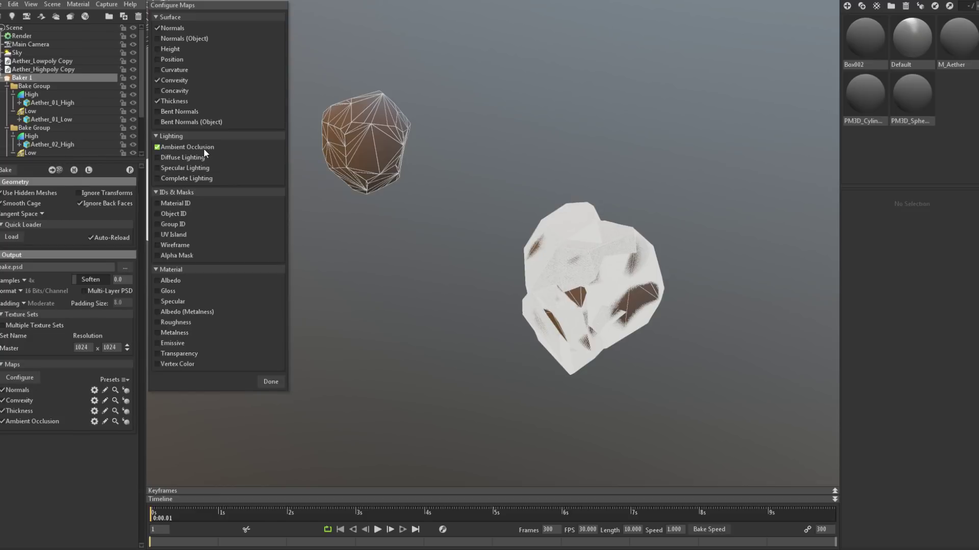
left_click(270, 382)
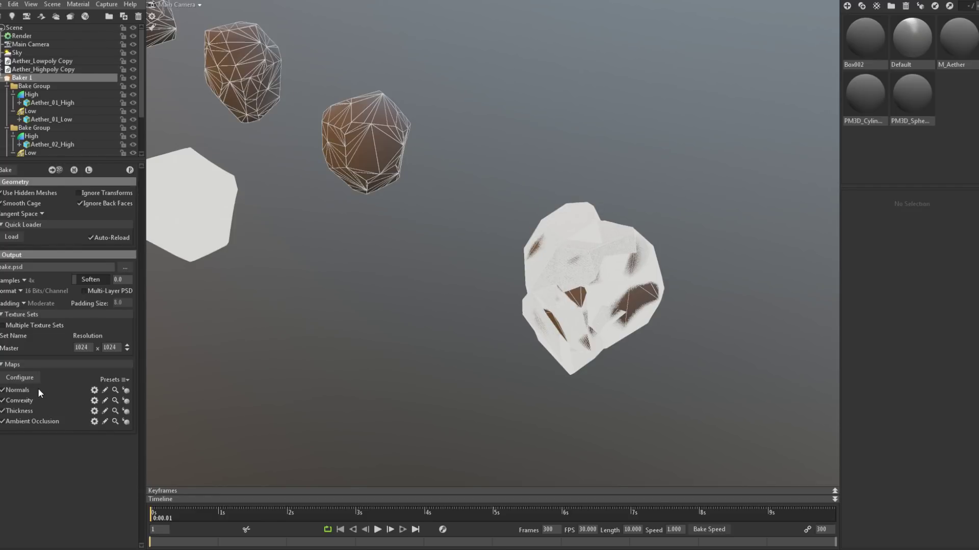
left_click(95, 390)
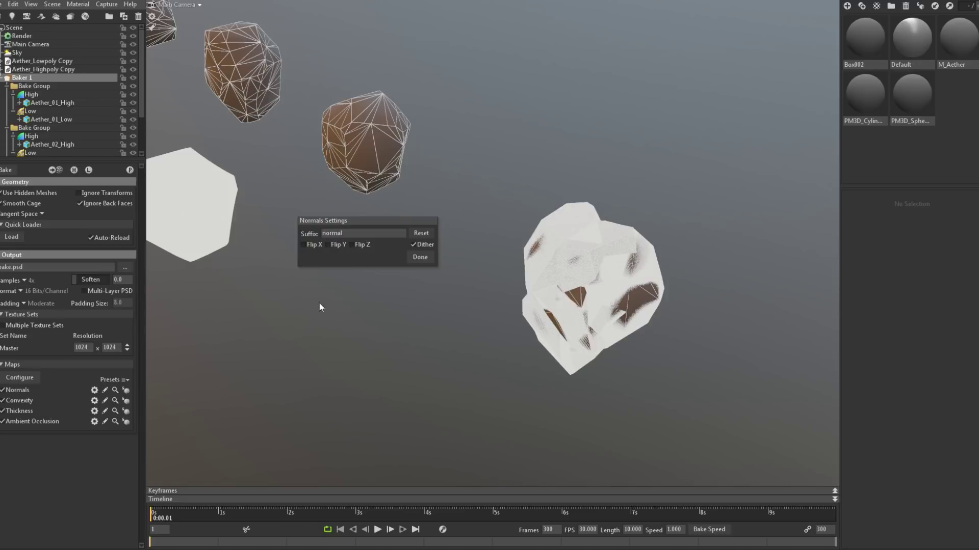
left_click(413, 258)
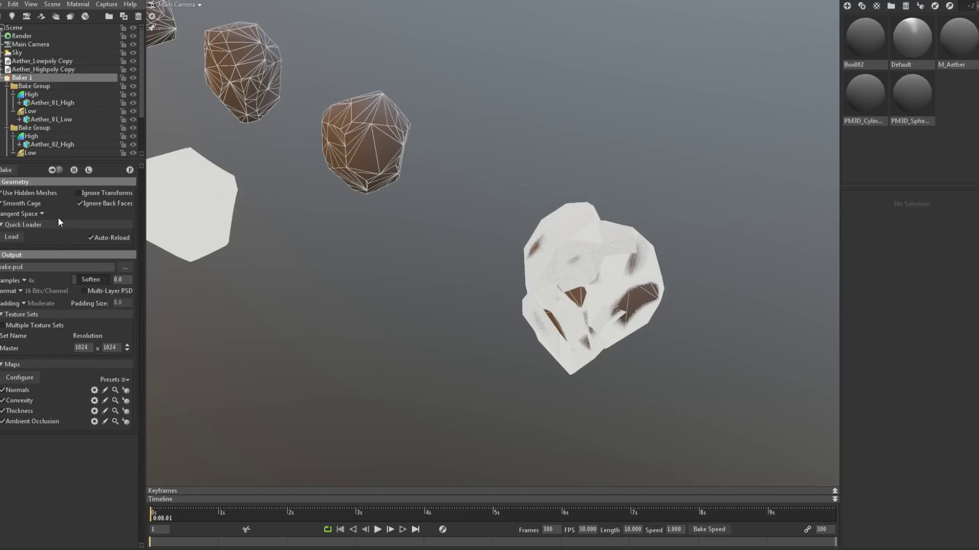
Set the bake output to a Photoshop document named Aether inside a new Bakes folder in the Aether directory.
left_click(124, 267)
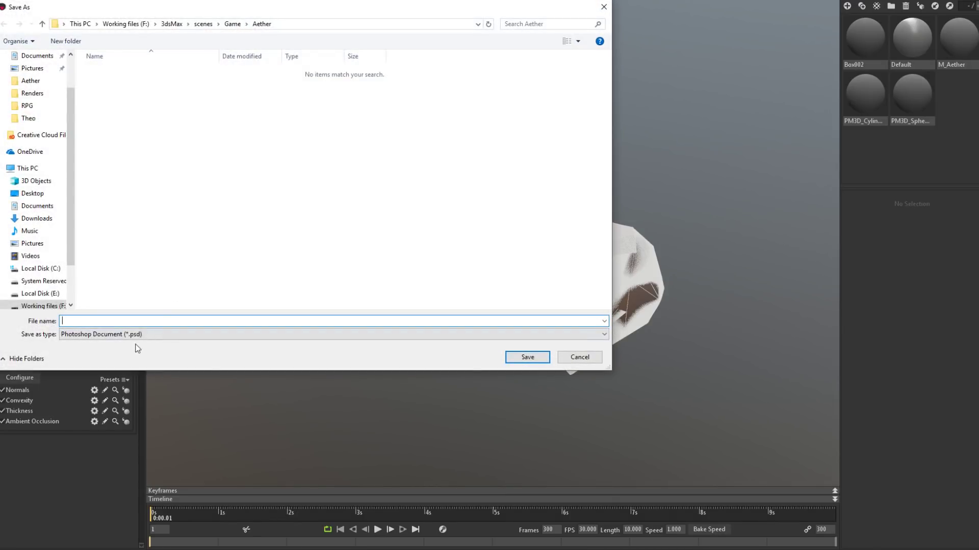
right_click(175, 62)
left_click(240, 136)
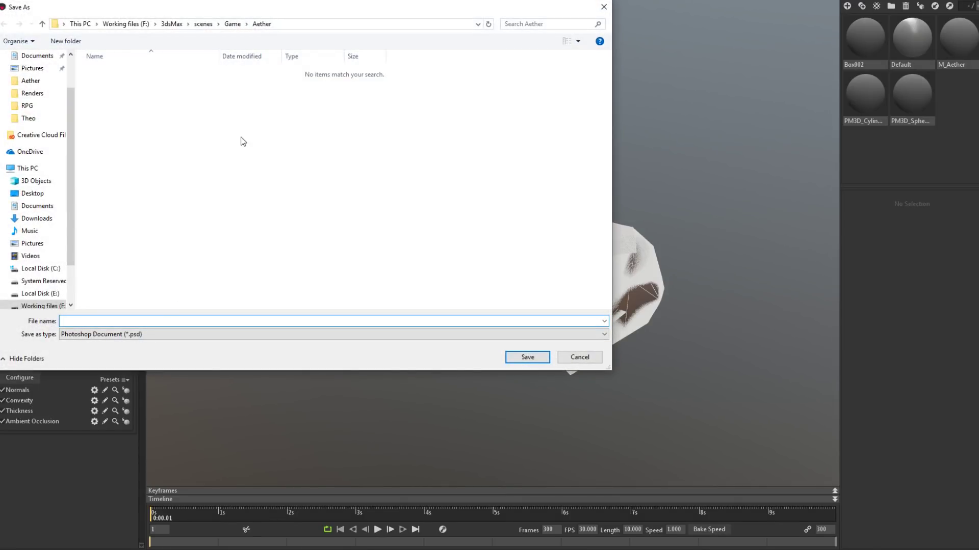
left_click(69, 43)
type("Bakes")
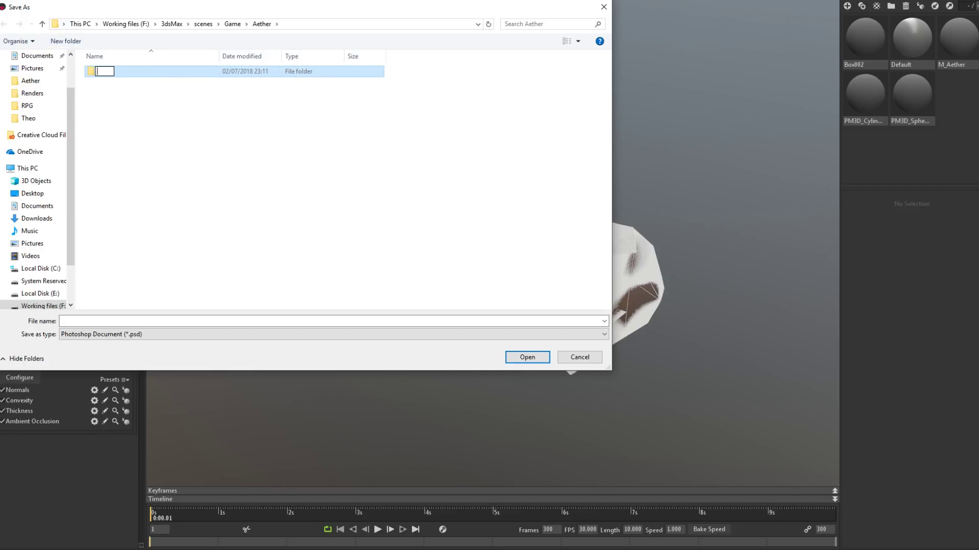
key("Return")
double_click(143, 72)
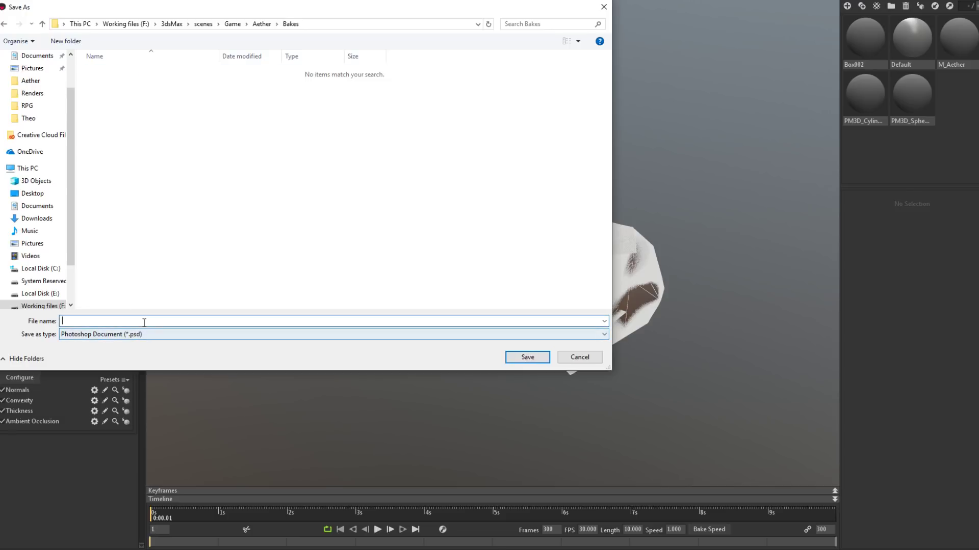
type("Aether")
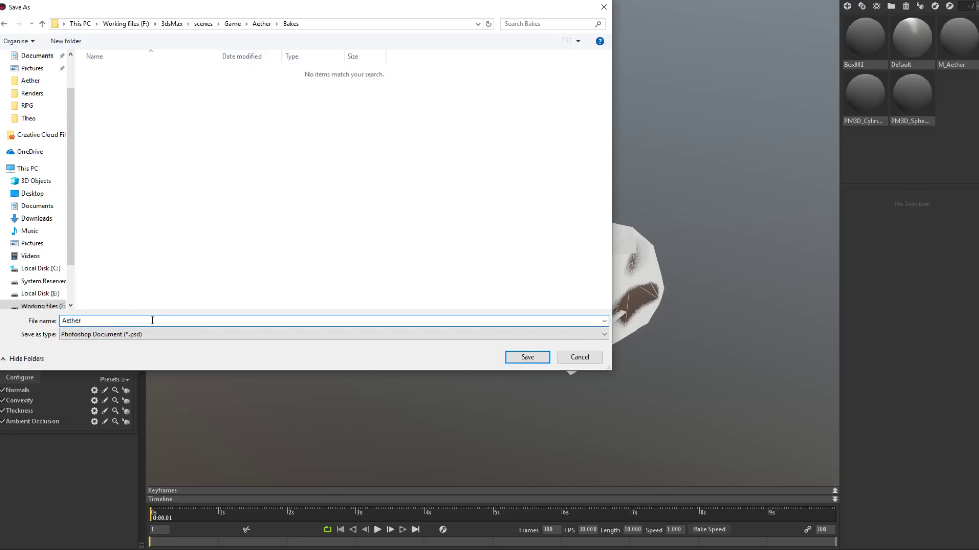
left_click(528, 356)
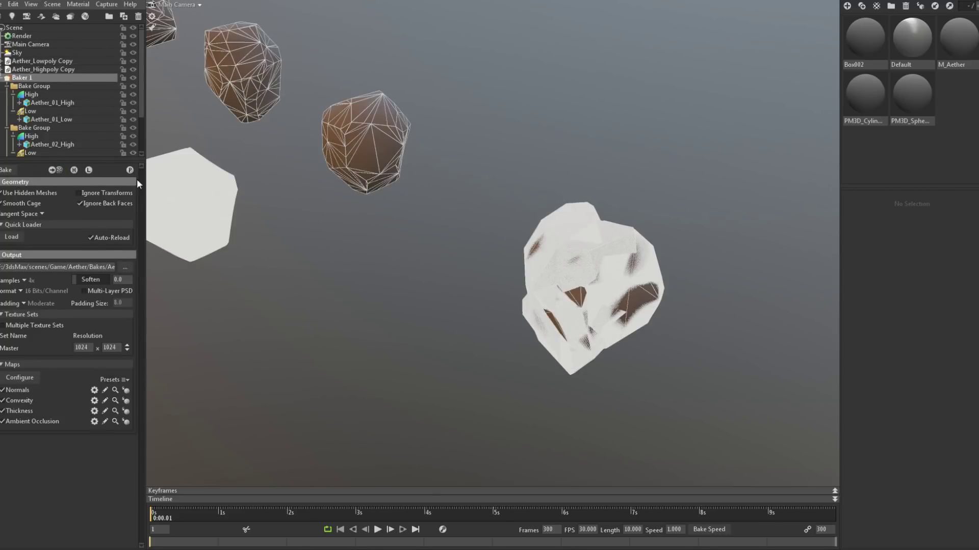
Bake the Baker 1 maps and bring the spaced-out copies of the low-poly and high-poly rocks into view.
left_click(7, 169)
left_click_drag(526, 262, 530, 281)
middle_click_drag(531, 281, 500, 268)
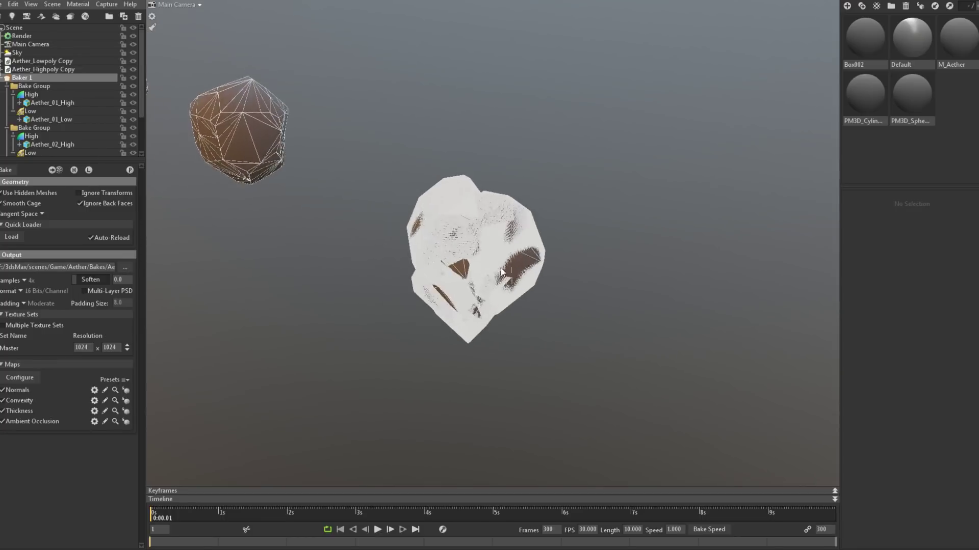
right_click_drag(500, 268, 382, 197)
left_click_drag(382, 195, 465, 280)
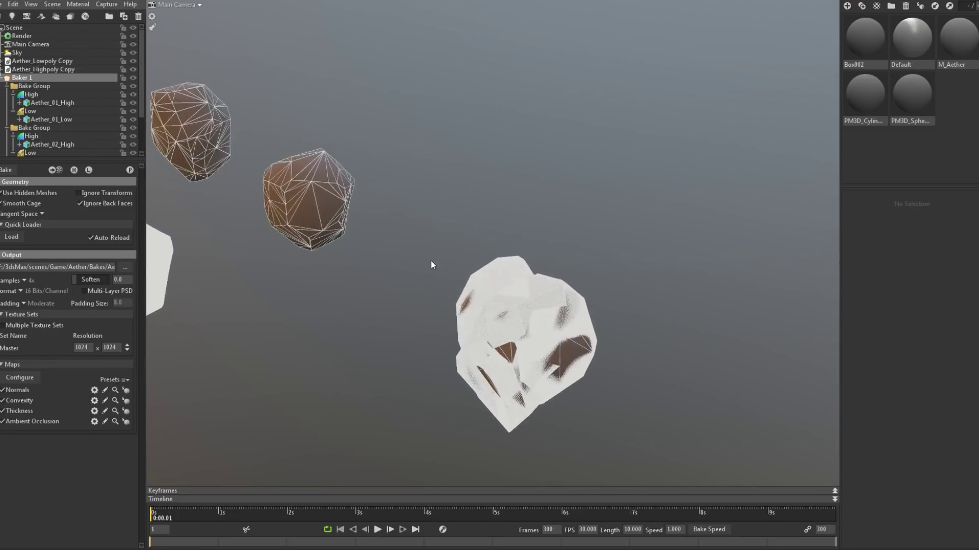
middle_click_drag(430, 249, 652, 289)
Turn on Flip Y for the M_Aether material's normals and load Aether_normal.psd as its normal map.
left_click(952, 46)
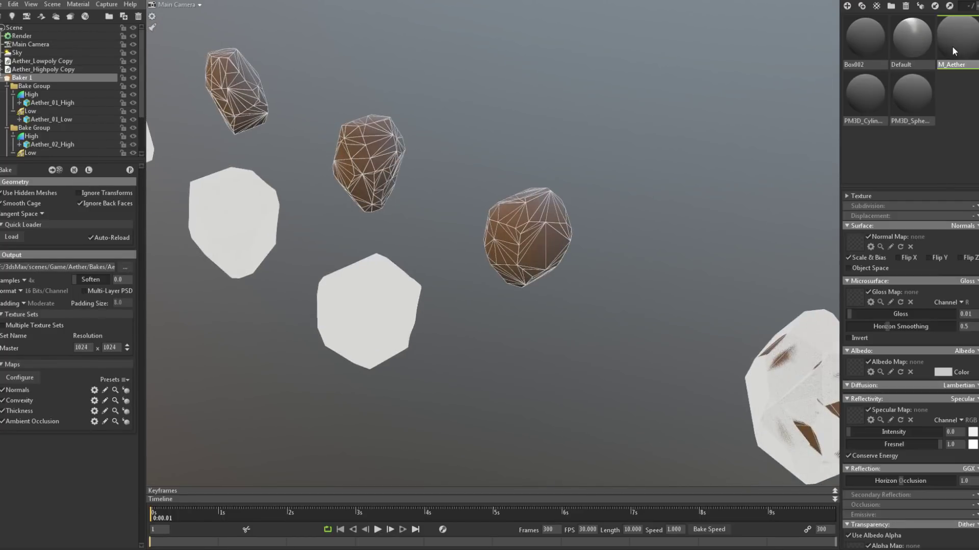
scroll(871, 310, "down", 2)
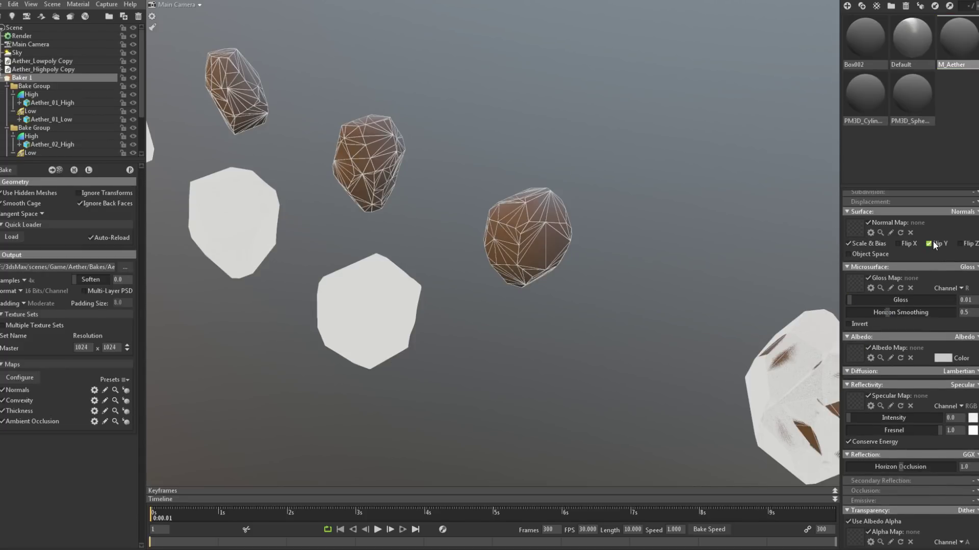
left_click(857, 230)
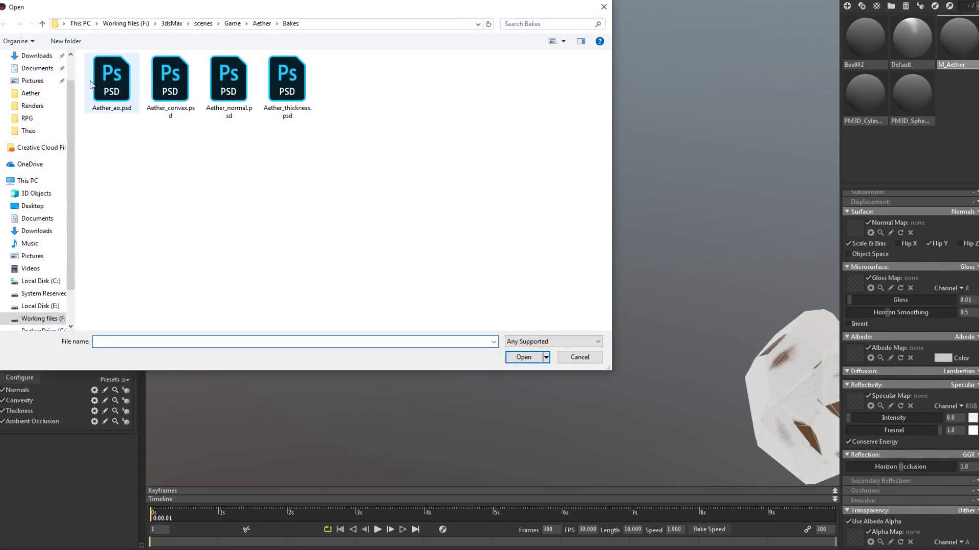
double_click(228, 82)
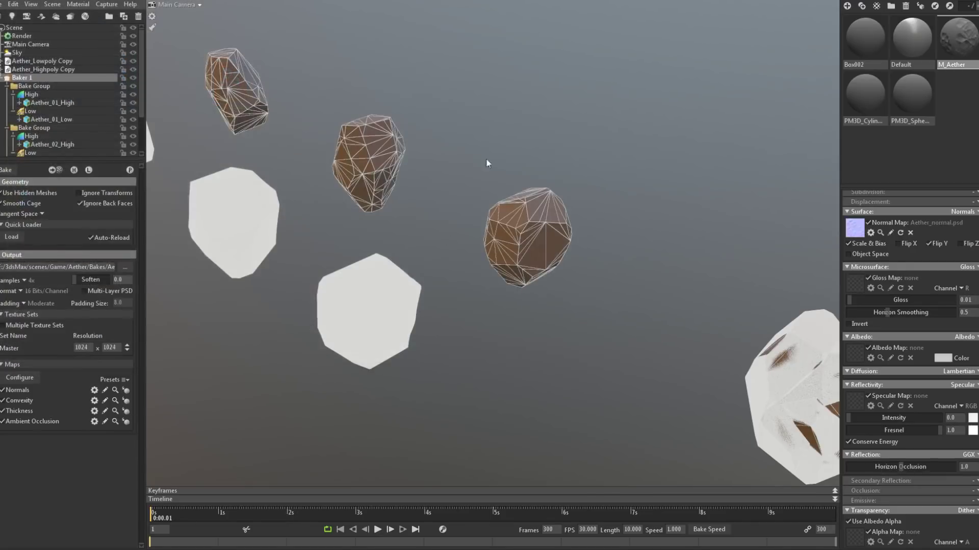
Disable the wireframe display in the render settings and compare the normal-mapped low-poly rocks with the high-poly ones.
left_click_drag(486, 159, 486, 154)
middle_click_drag(497, 139, 505, 208)
right_click_drag(506, 208, 564, 289)
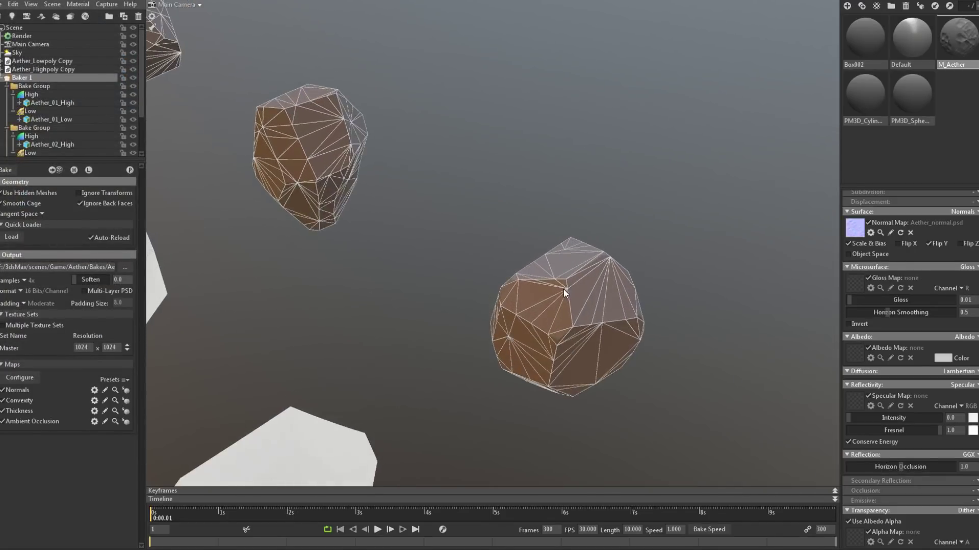
left_click(152, 18)
left_click(2, 241)
left_click_drag(490, 224, 528, 232)
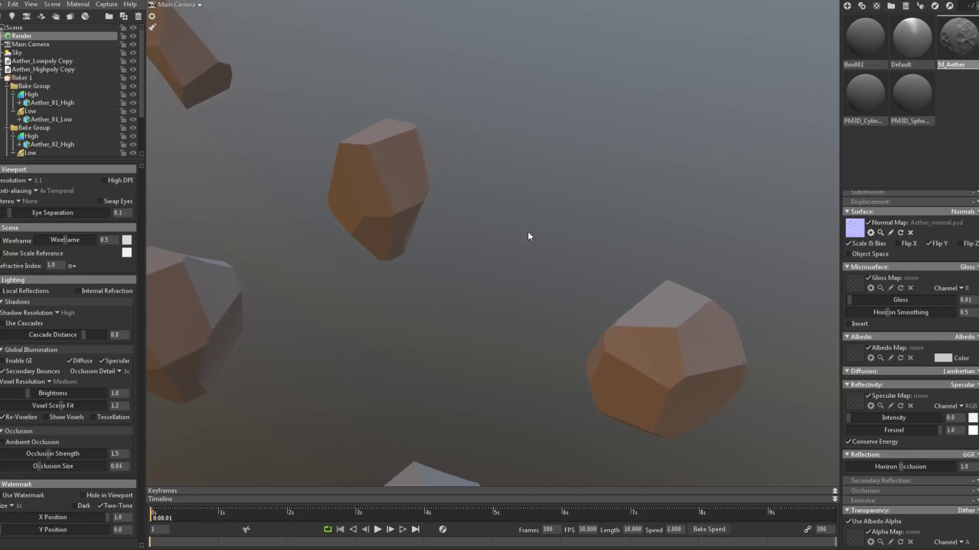
right_click_drag(528, 232, 433, 143)
middle_click_drag(434, 143, 435, 171)
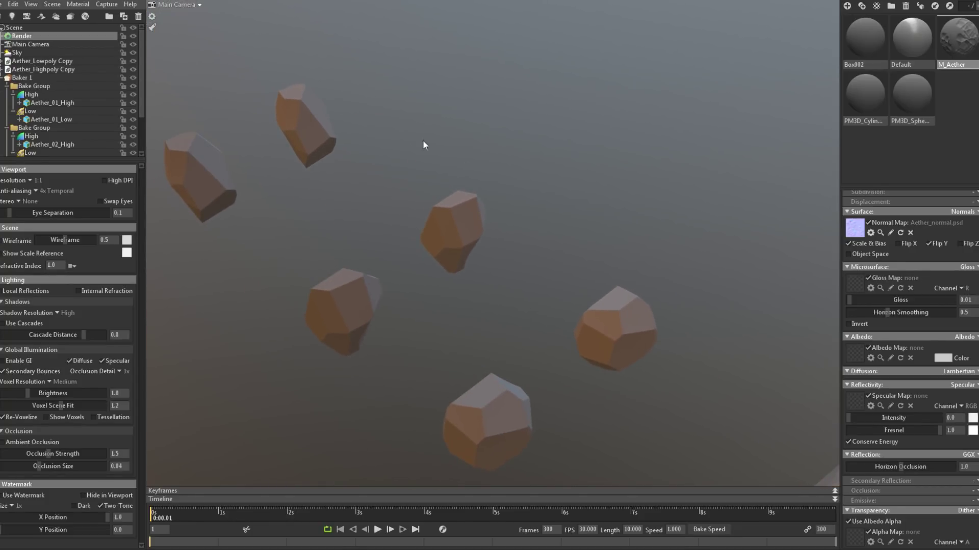
Turn off the normal map on M_Aether and examine the shading of the low-poly rocks without it.
left_click(868, 223)
scroll(541, 237, "up", 2)
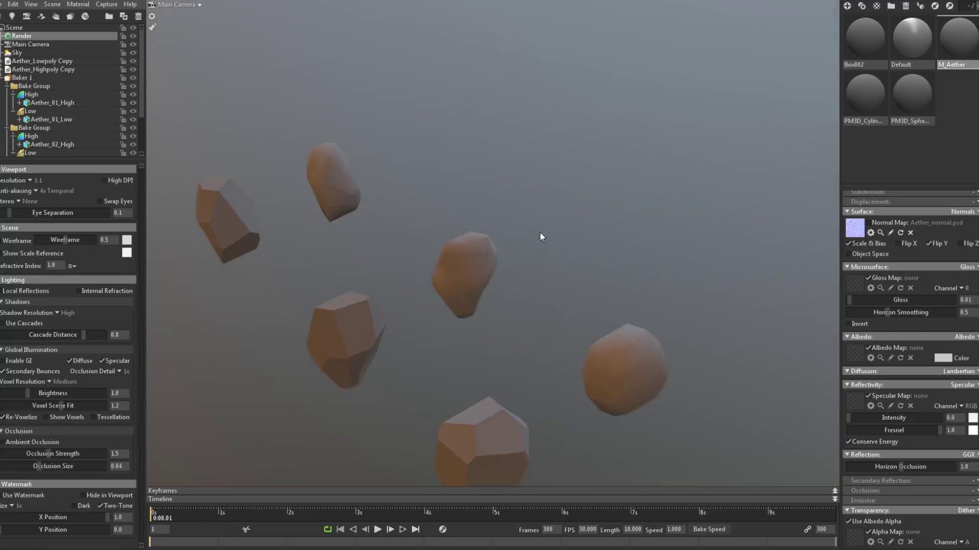
left_click_drag(540, 233, 570, 287)
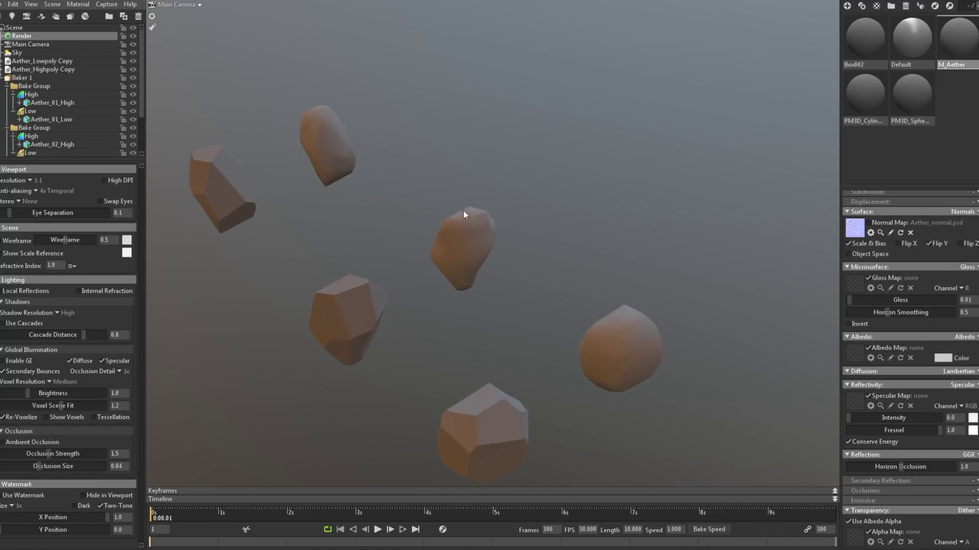
Turn the M_Aether normal map back on and load Aether_thickness.psd as its albedo map.
left_click(874, 223)
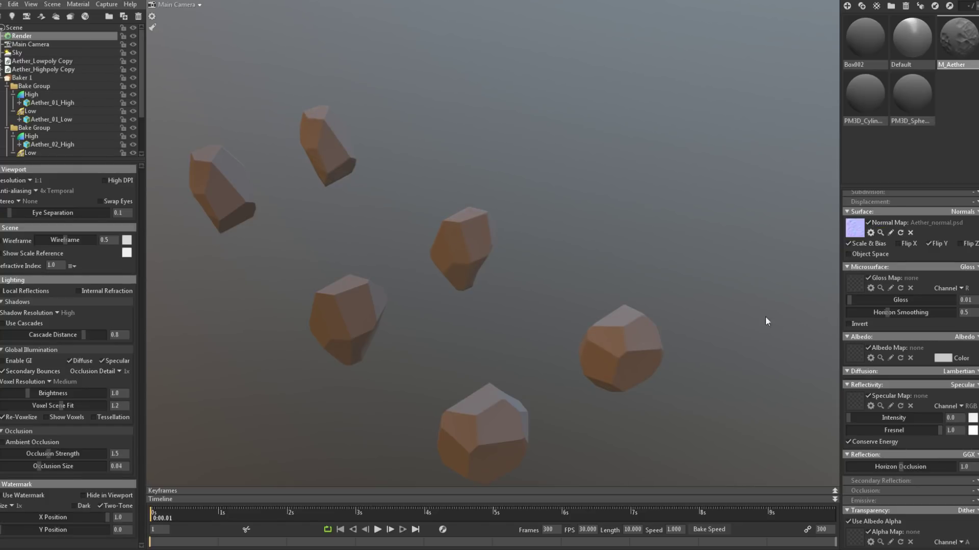
left_click_drag(743, 301, 726, 344)
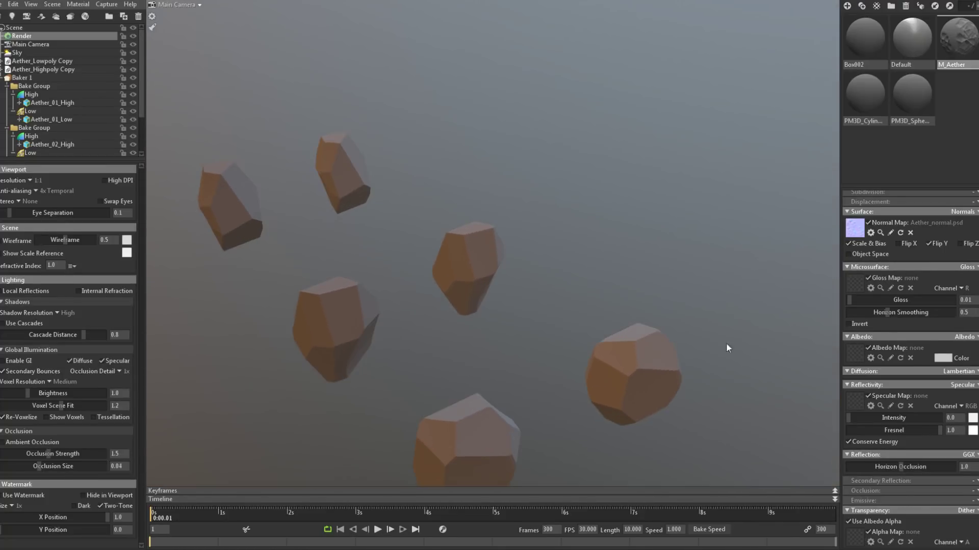
left_click(855, 352)
double_click(288, 82)
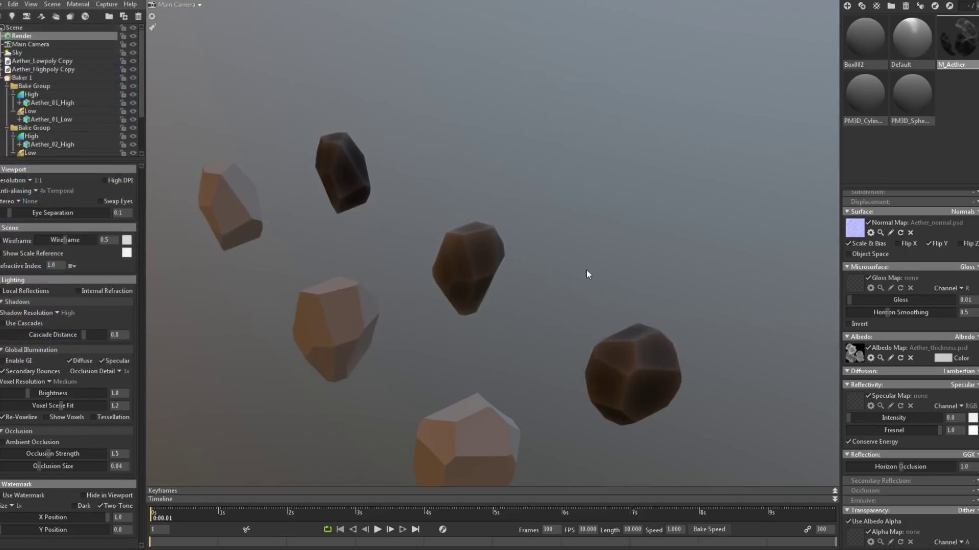
left_click_drag(587, 270, 592, 329)
middle_click_drag(591, 329, 554, 312)
scroll(554, 312, "up", 4)
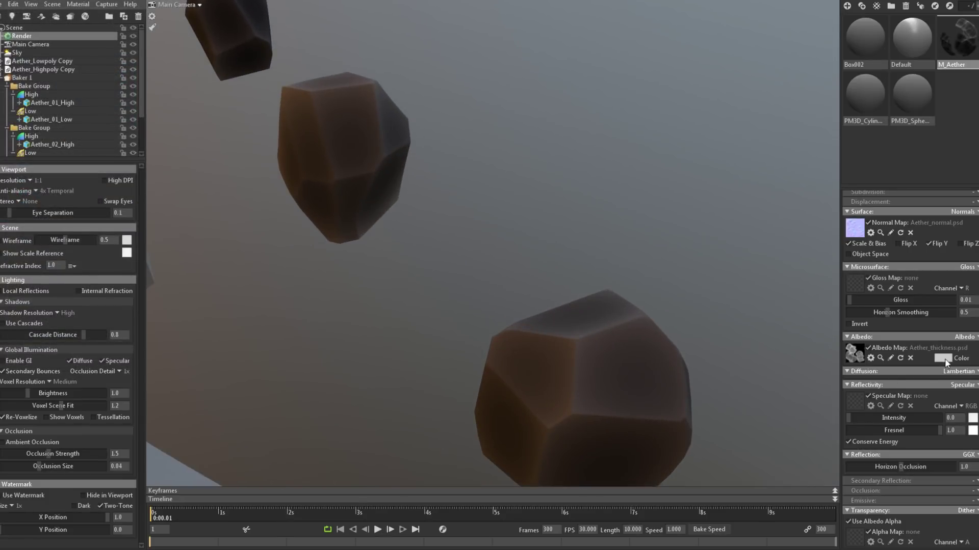
Set the M_Aether albedo colour to white and examine the thickness map on the low-poly rocks up close.
left_click(945, 359)
left_click_drag(174, 432, 101, 383)
left_click(395, 420)
left_click_drag(433, 393, 443, 304)
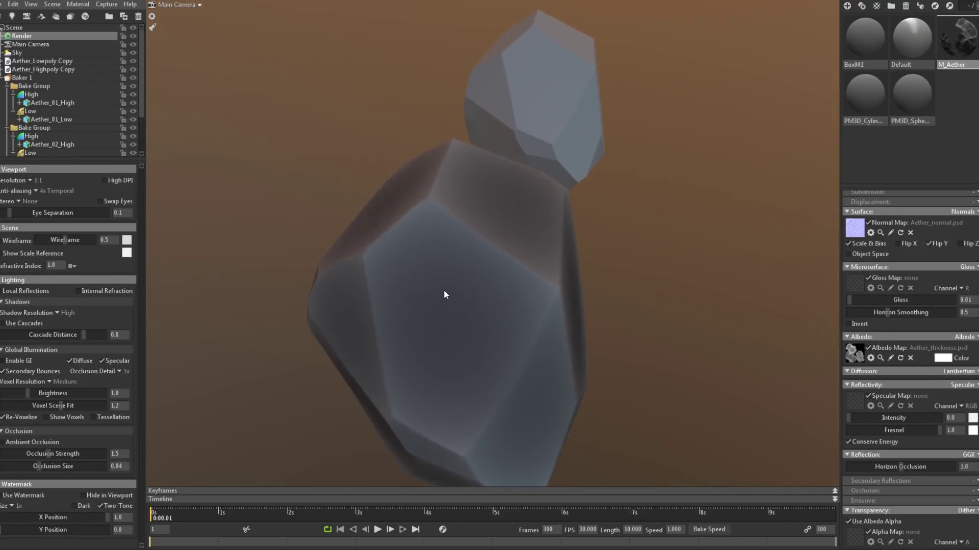
left_click_drag(429, 201, 492, 203)
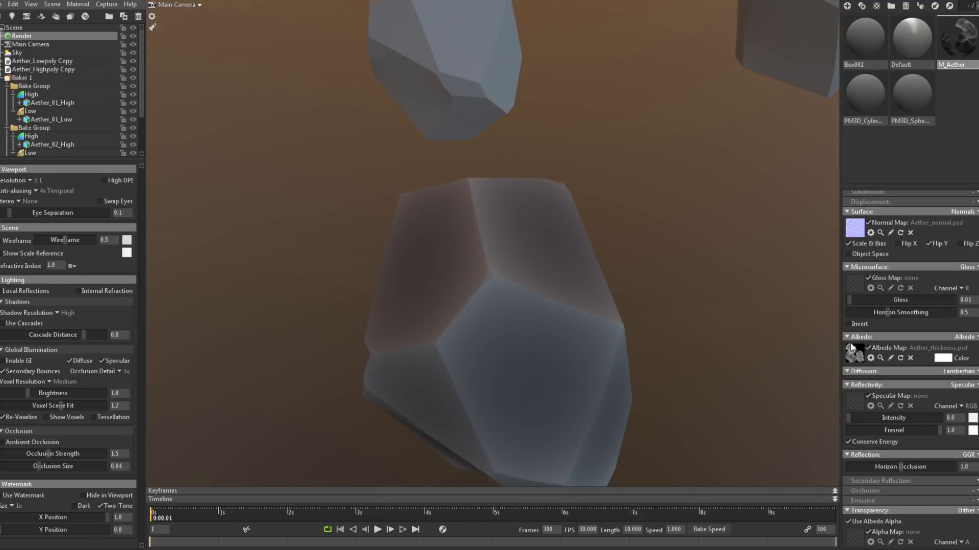
Replace the M_Aether albedo map with Aether_convex.psd.
left_click(854, 356)
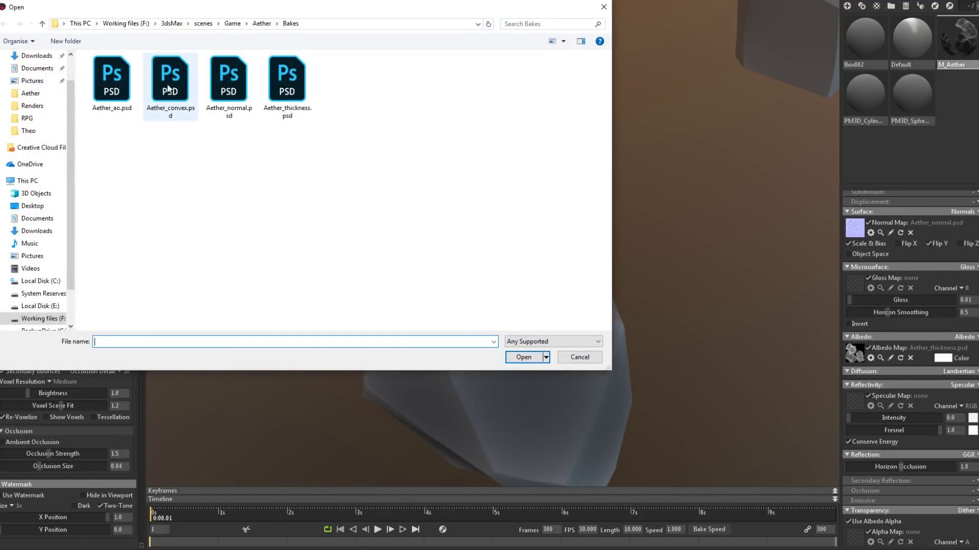
double_click(185, 93)
left_click_drag(568, 270, 422, 261)
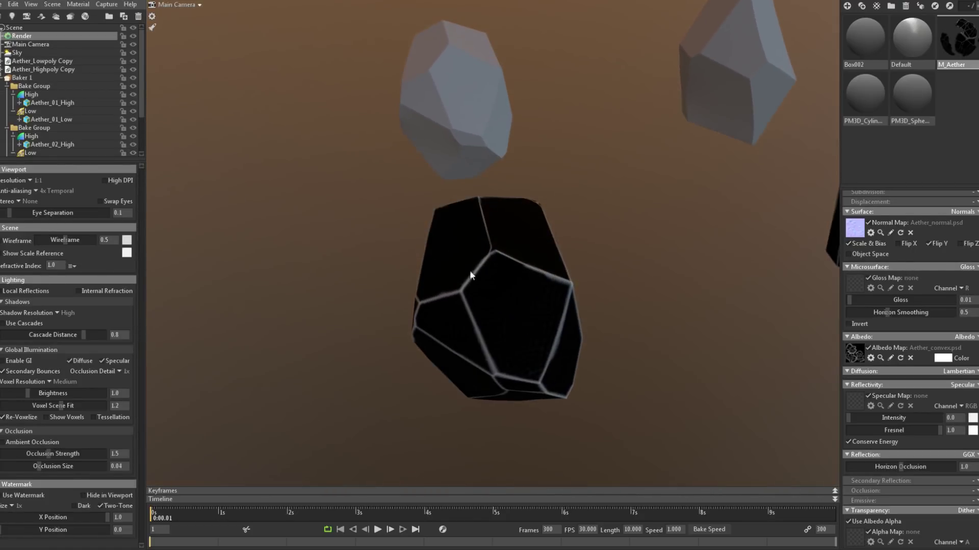
Examine the convexity map's edge lines on the low-poly rock from several angles and distances.
mouse_move(518, 268)
left_mouse_down()
mouse_move(435, 280)
mouse_move(434, 323)
mouse_move(460, 279)
mouse_move(524, 246)
mouse_move(532, 254)
left_mouse_up()
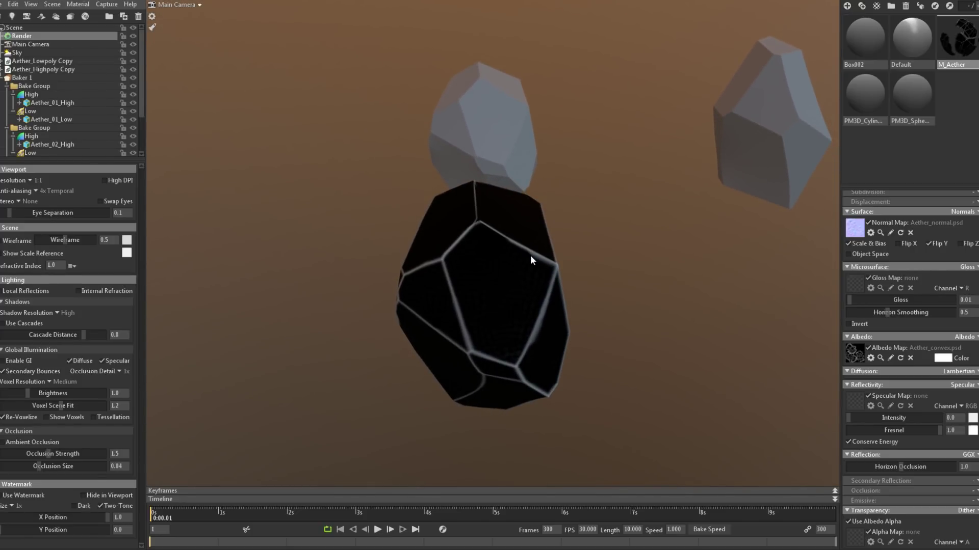
mouse_move(519, 271)
left_mouse_down()
mouse_move(507, 269)
mouse_move(513, 284)
left_mouse_up()
mouse_move(499, 321)
left_mouse_down()
mouse_move(581, 301)
mouse_move(518, 312)
mouse_move(507, 325)
left_mouse_up()
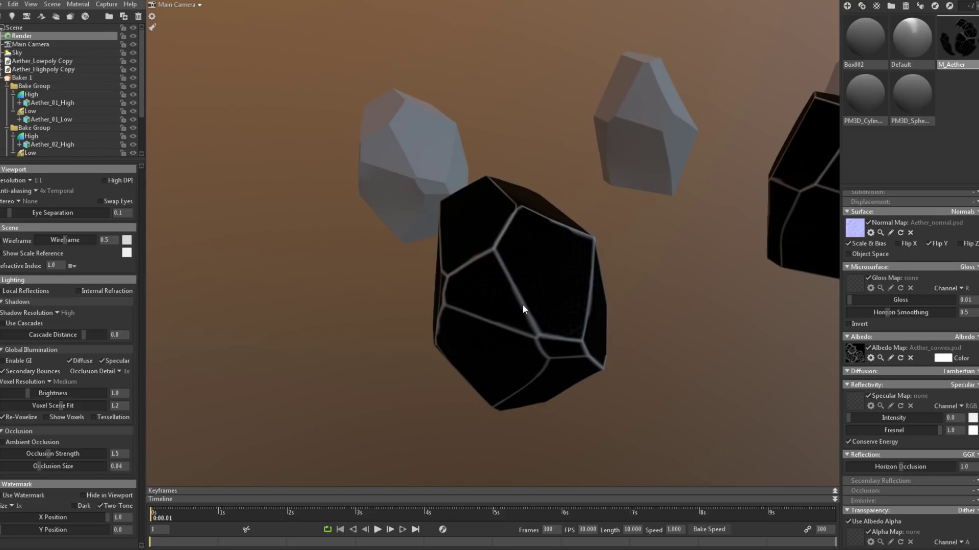
left_click_drag(522, 304, 497, 305)
right_click_drag(497, 305, 504, 333)
left_click_drag(504, 334, 490, 339)
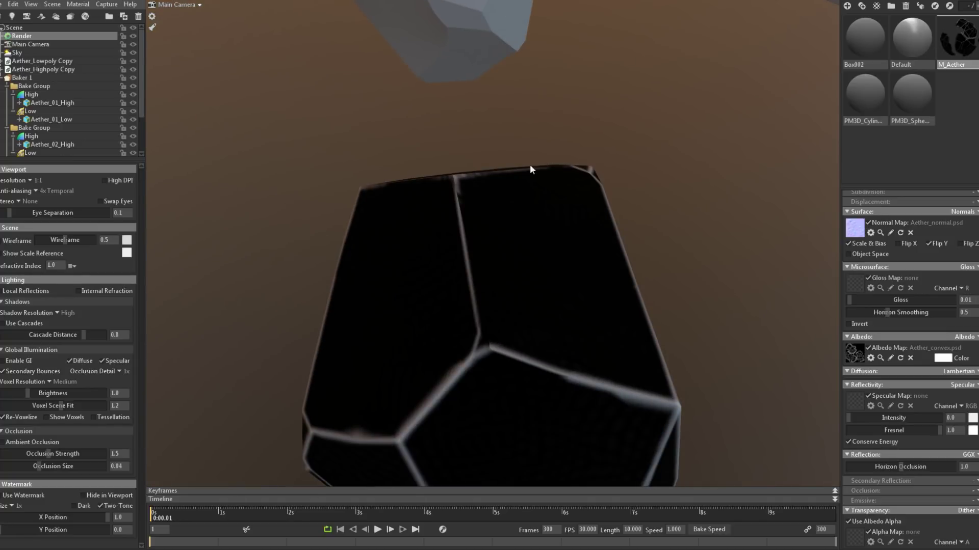
left_click_drag(643, 359, 508, 395)
left_click_drag(426, 267, 726, 298)
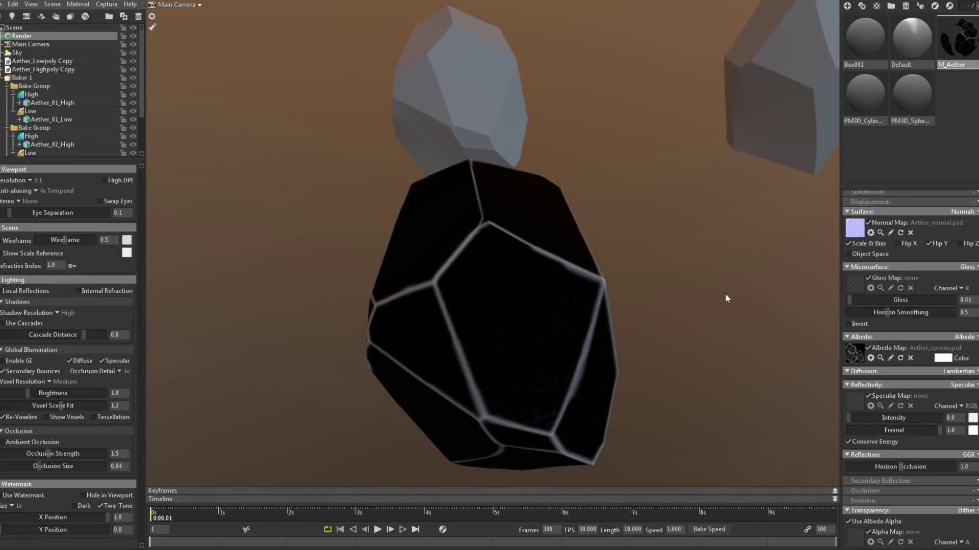
Replace the M_Aether albedo map with Aether_ao.psd and examine the rocks from several angles.
left_click(852, 355)
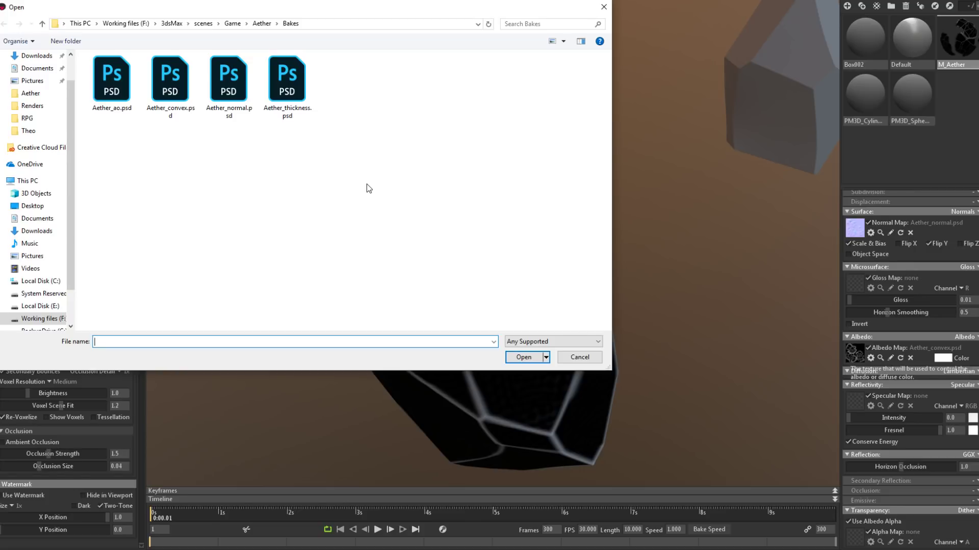
left_click(295, 69)
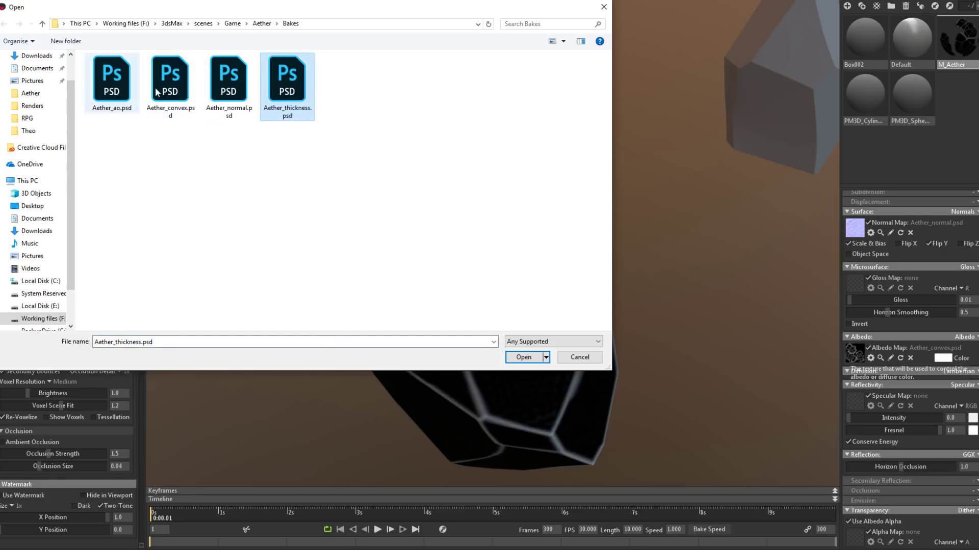
double_click(111, 79)
left_click_drag(475, 229, 287, 136)
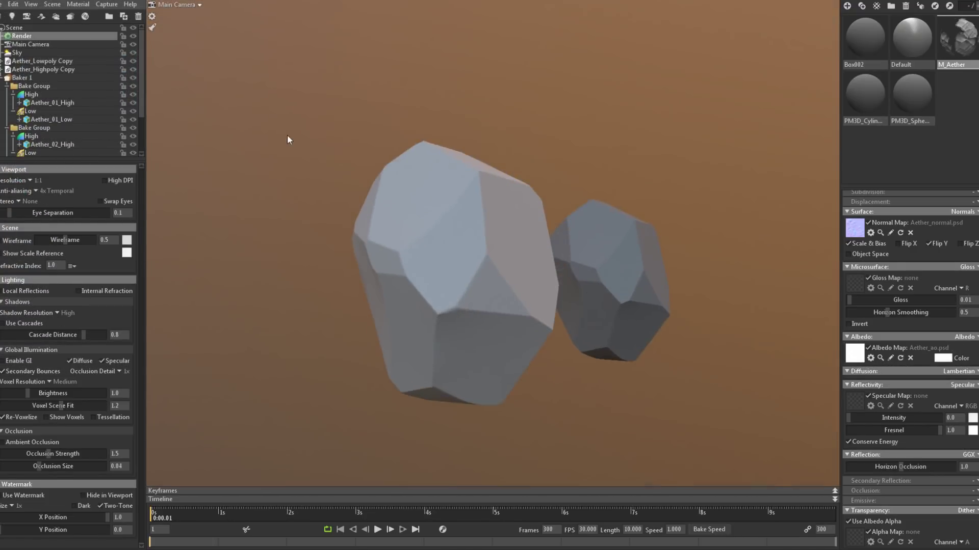
left_click_drag(506, 252, 611, 260)
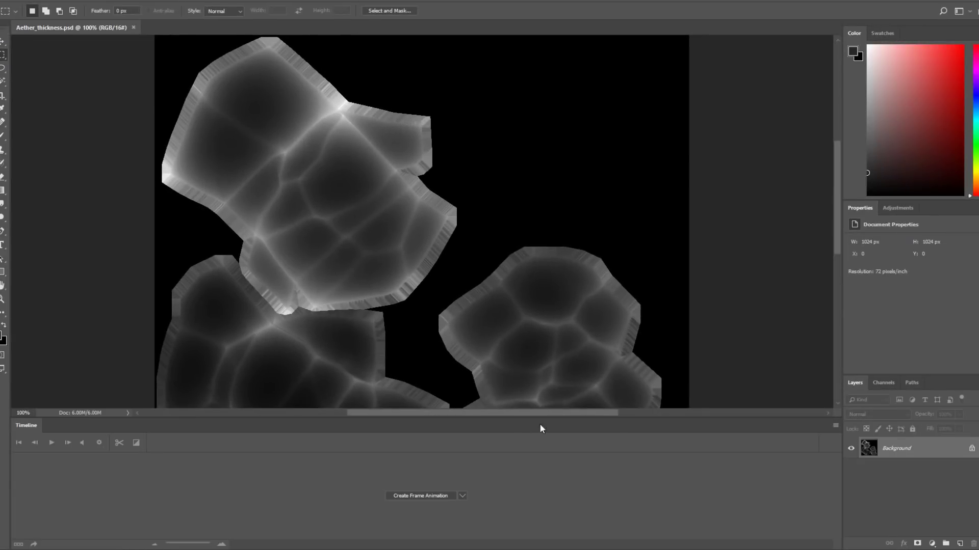
Switch to Photoshop and open Aether_convex.psd from the Aether Bakes folder alongside the thickness map.
scroll(542, 321, "down", 3)
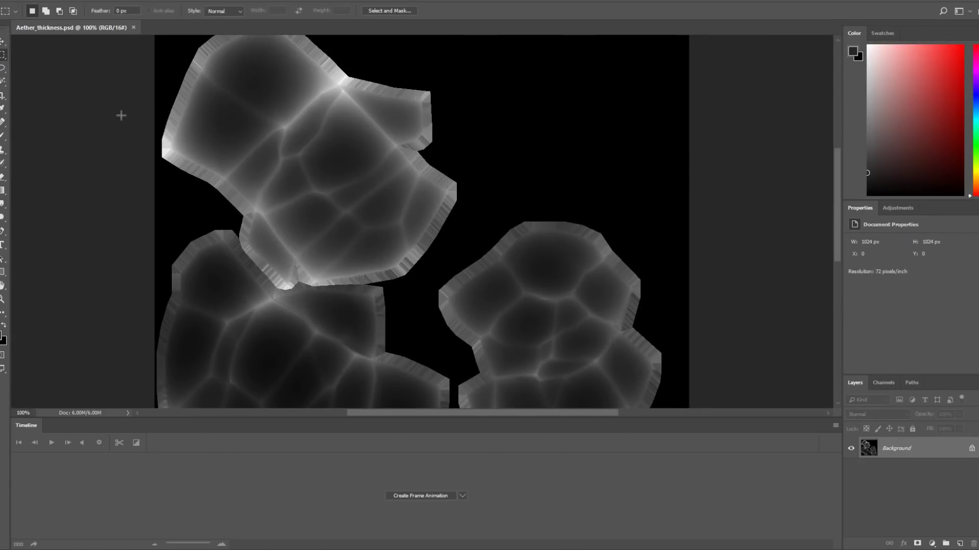
left_click(22, 1)
left_click(30, 20)
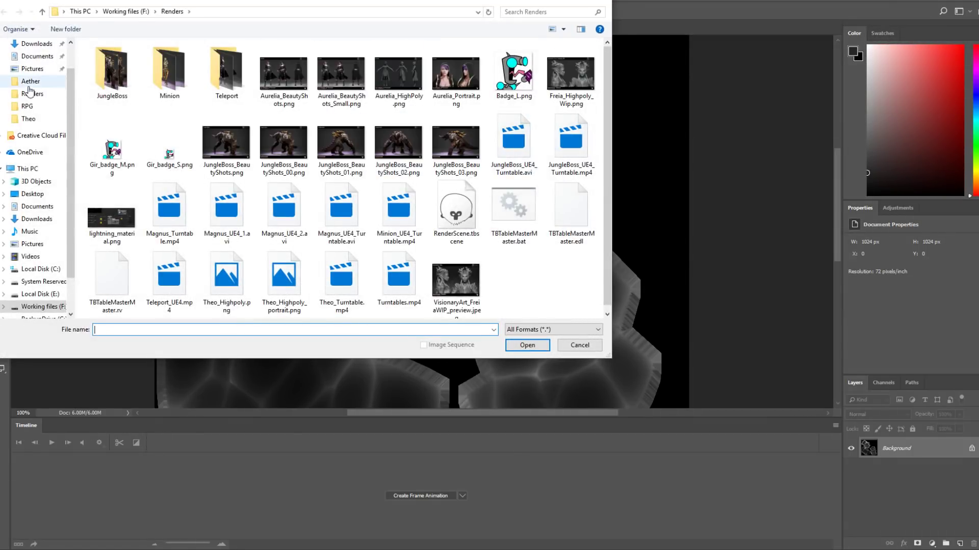
left_click(30, 81)
double_click(204, 59)
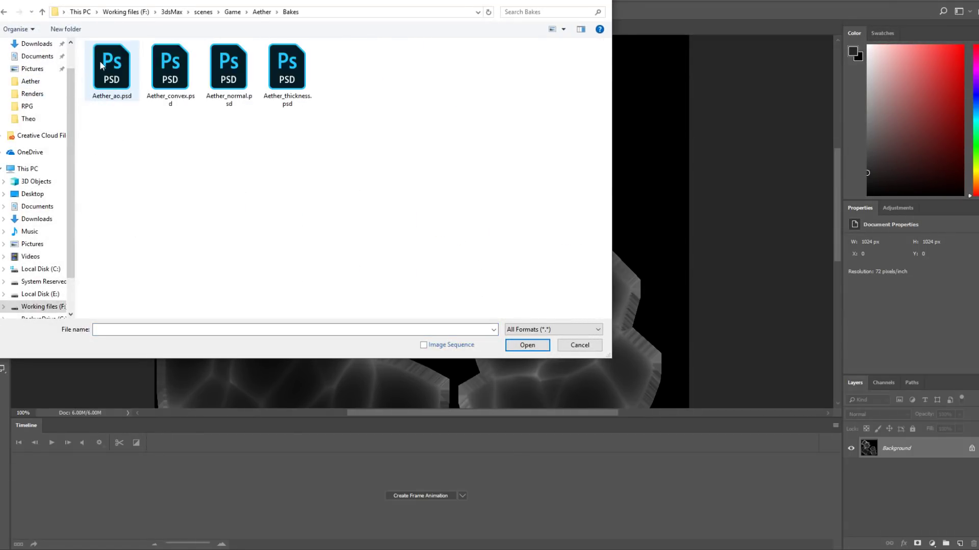
left_click(227, 71)
double_click(188, 76)
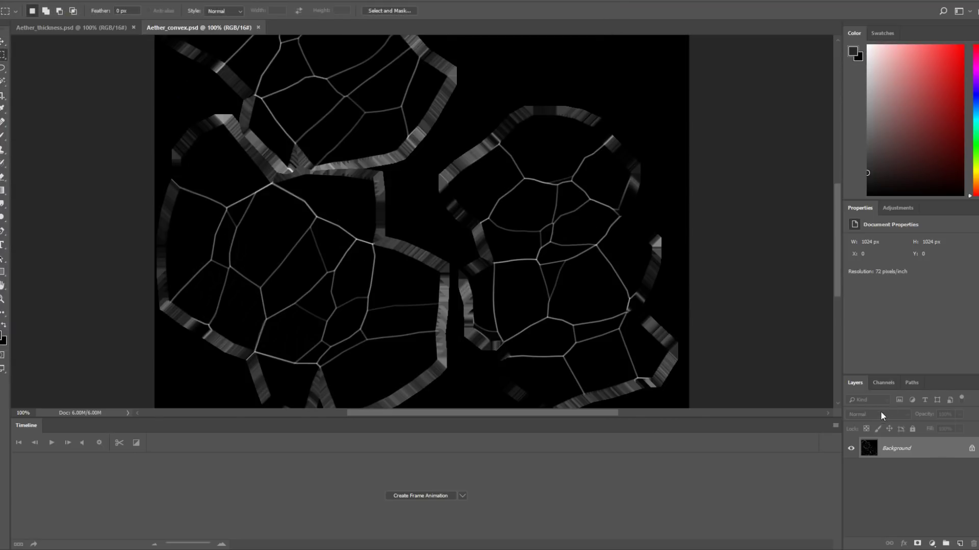
Paste the copied convexity image into the green channel of Aether_thickness.psd.
left_click(84, 27)
left_click(883, 382)
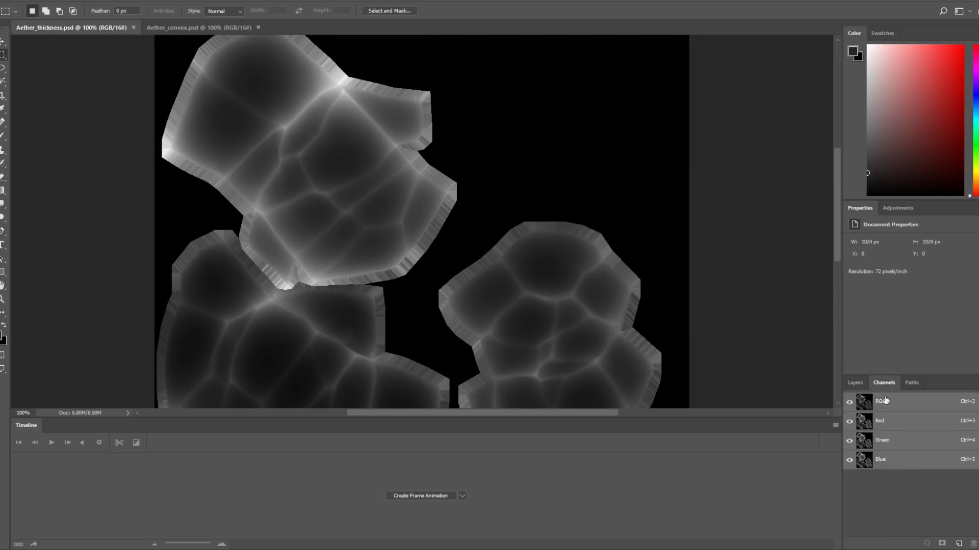
left_click(889, 439)
key("ctrl+v")
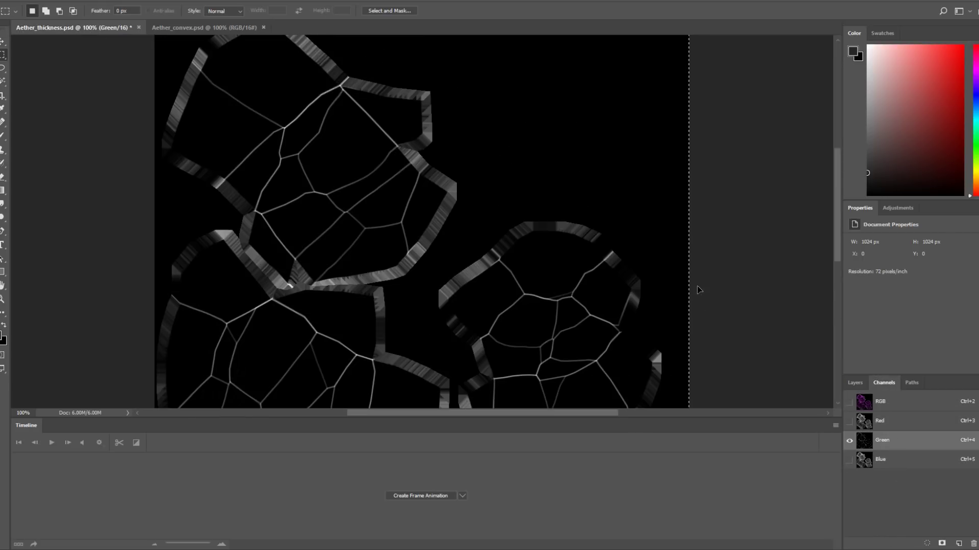
Paint the entire blue channel of Aether_thickness.psd white with a very large brush.
left_click(900, 461)
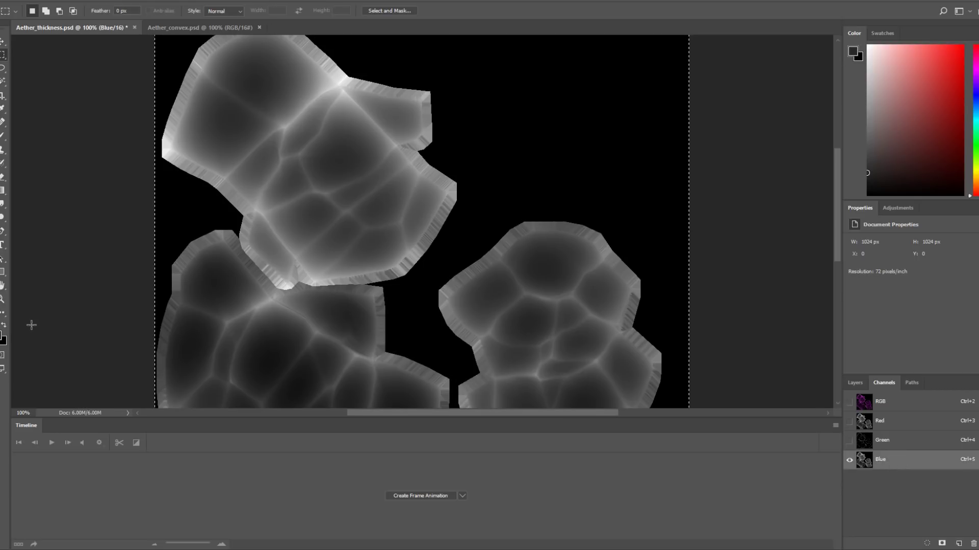
left_click(5, 326)
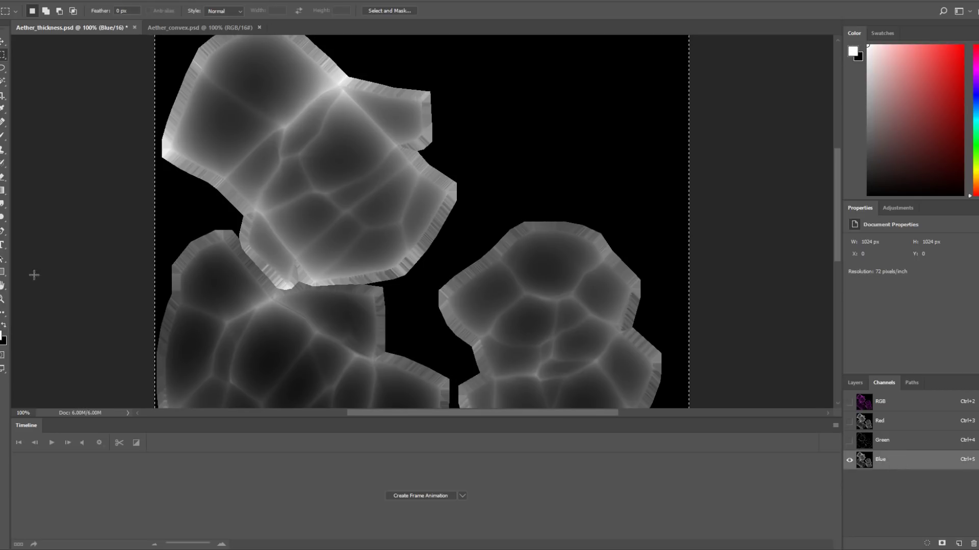
left_click(3, 300)
left_click_drag(367, 351, 337, 286)
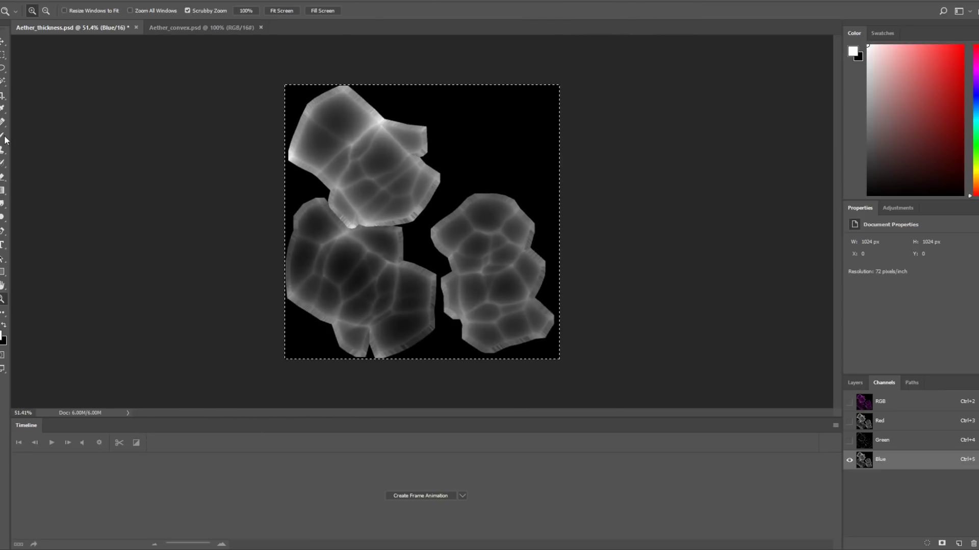
key("b")
right_click(428, 202)
left_click_drag(543, 227, 549, 228)
key("Return")
mouse_move(403, 164)
left_mouse_down()
mouse_move(412, 229)
mouse_move(346, 168)
left_mouse_up()
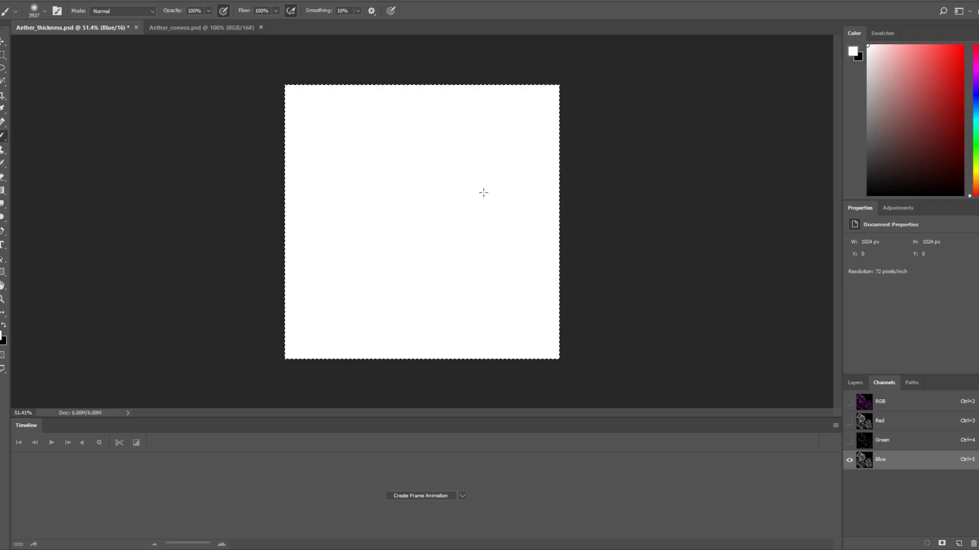
Reselect the composite RGB channel and save the packed texture as Aether_masks.psd in the Bakes folder.
left_click(921, 406)
left_click(22, 1)
left_click(39, 111)
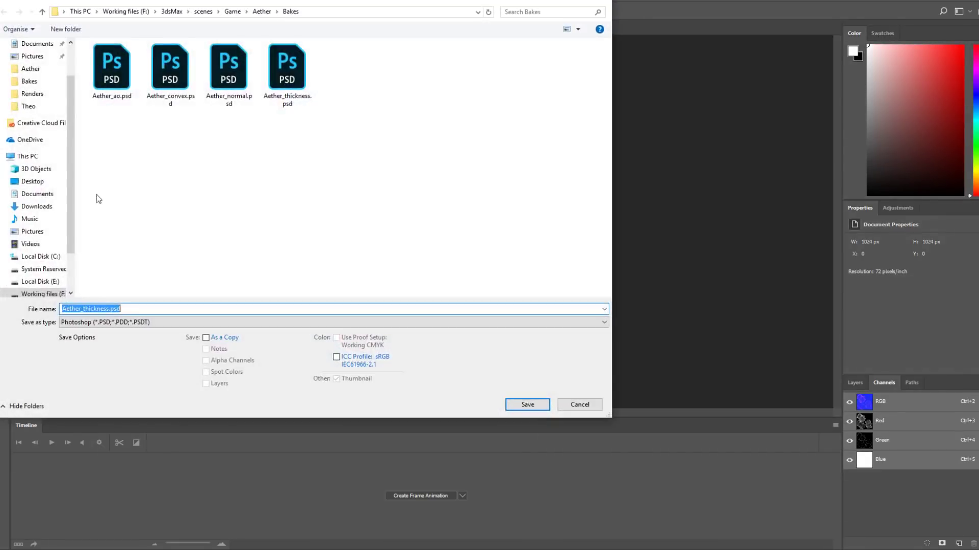
left_click(105, 309)
left_click_drag(109, 309, 92, 310)
type("Ma")
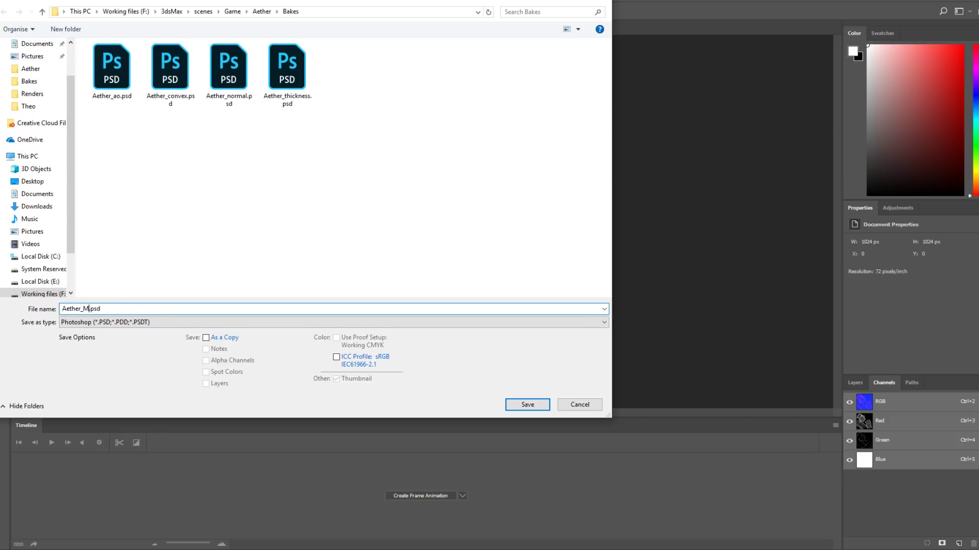
key("Return")
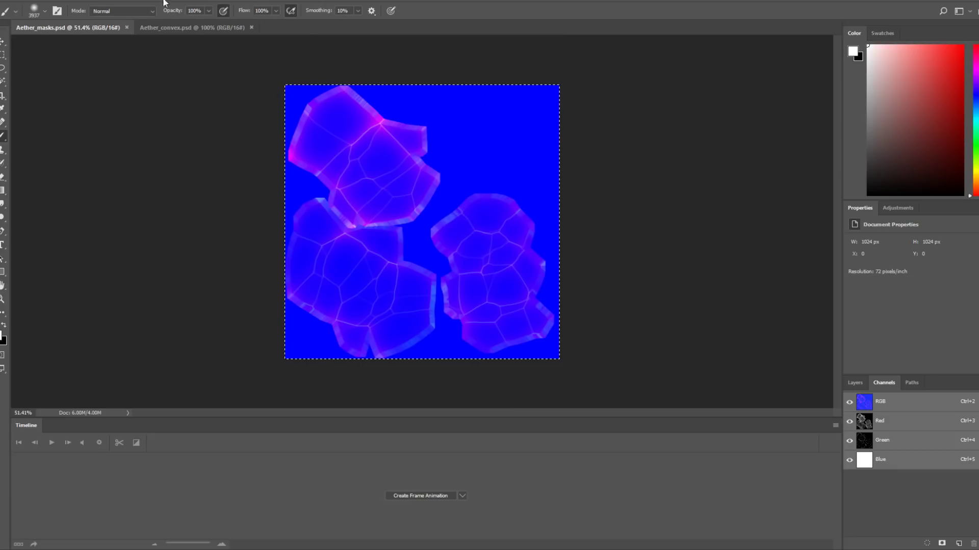
left_click(21, 3)
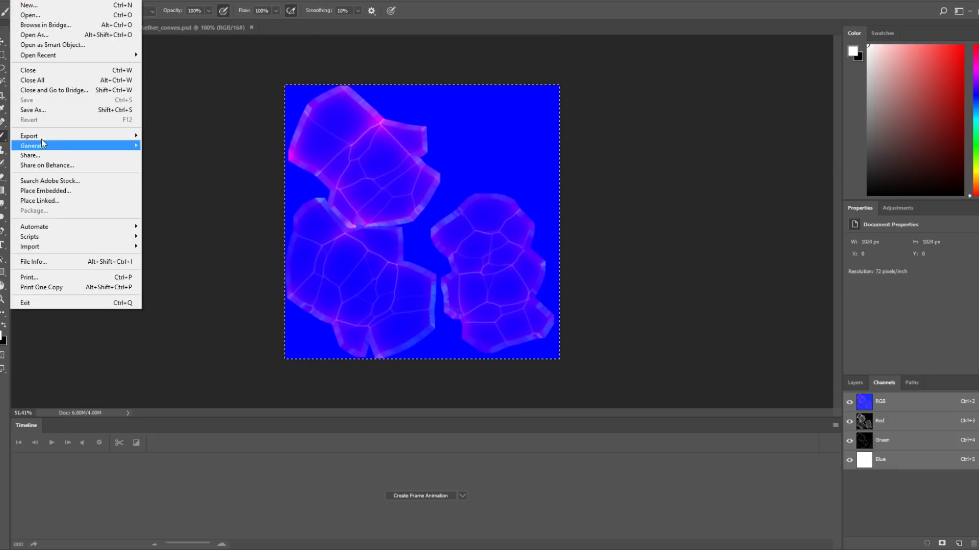
left_click(46, 105)
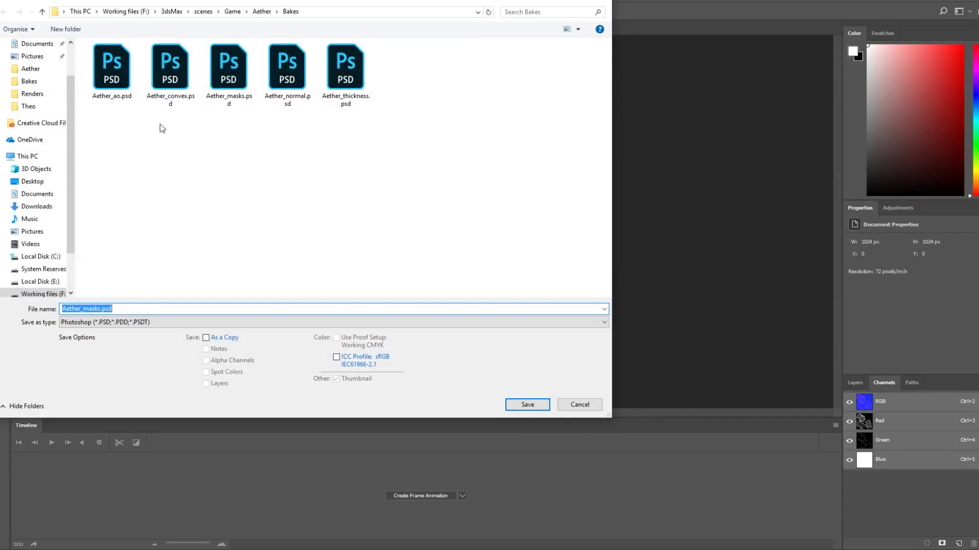
left_click(594, 408)
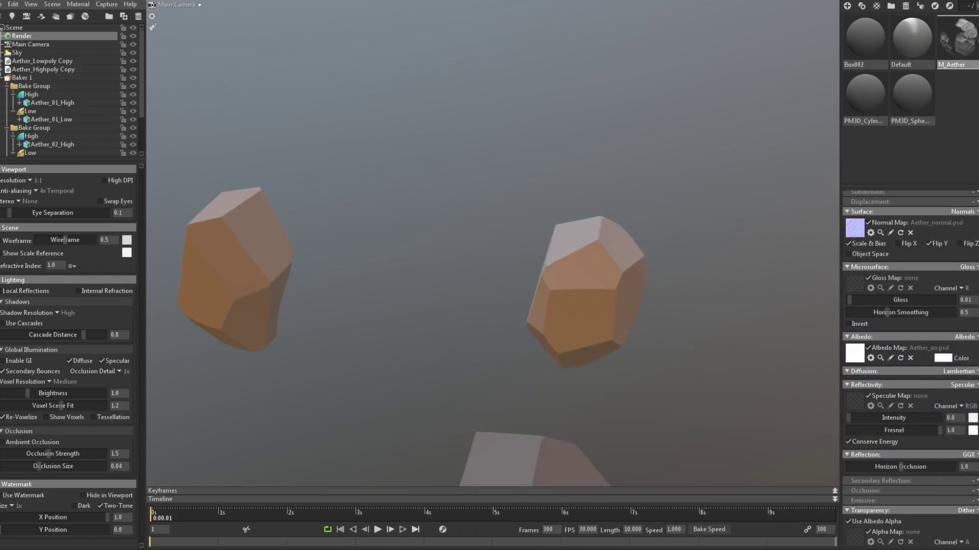
Quit Marmoset Toolbag without saving the scene, and close ZBrush.
left_click(976, 1)
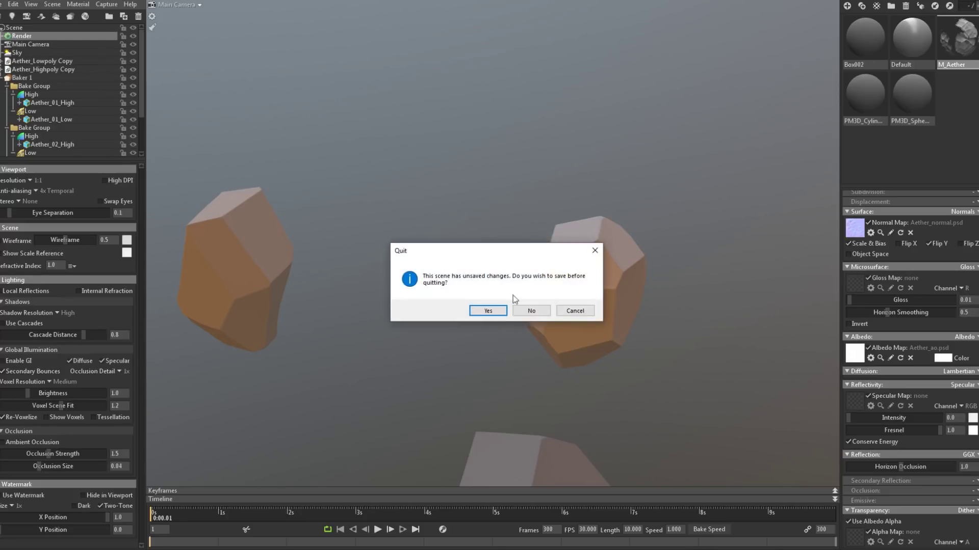
left_click(531, 311)
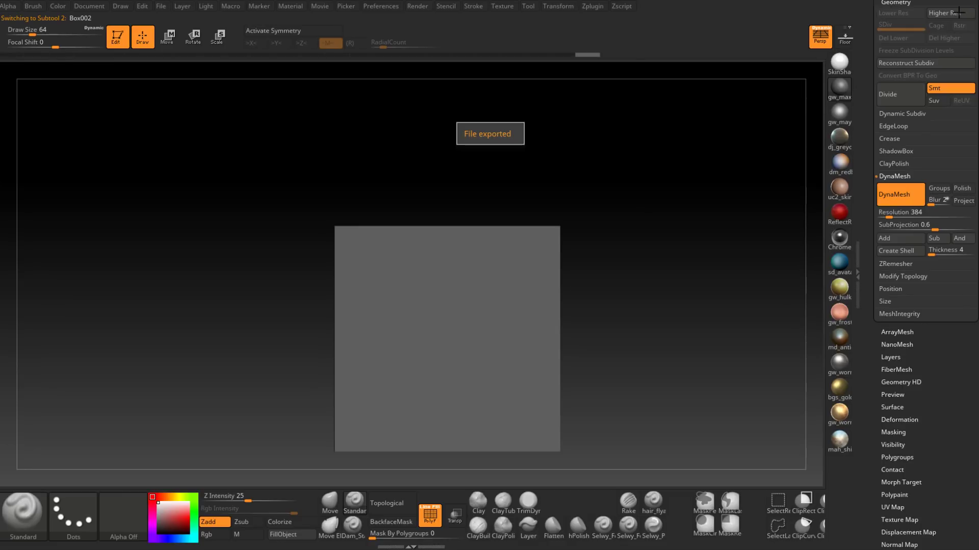
key("alt+F4")
left_click(510, 308)
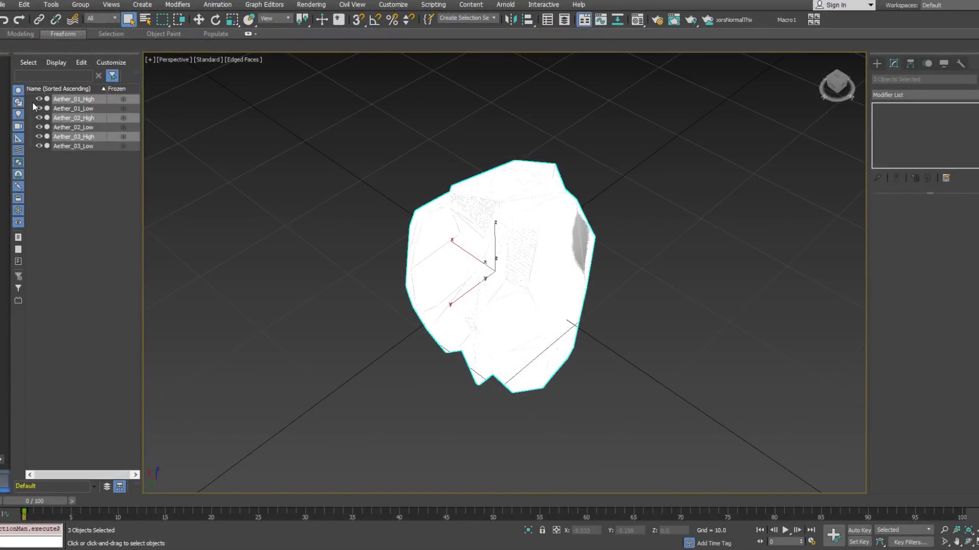
Switch to 3ds Max, hide the three high-poly Aether meshes, and select the low-poly meshes Aether_01_Low, Aether_02_Low and Aether_03_Low.
left_click(39, 99)
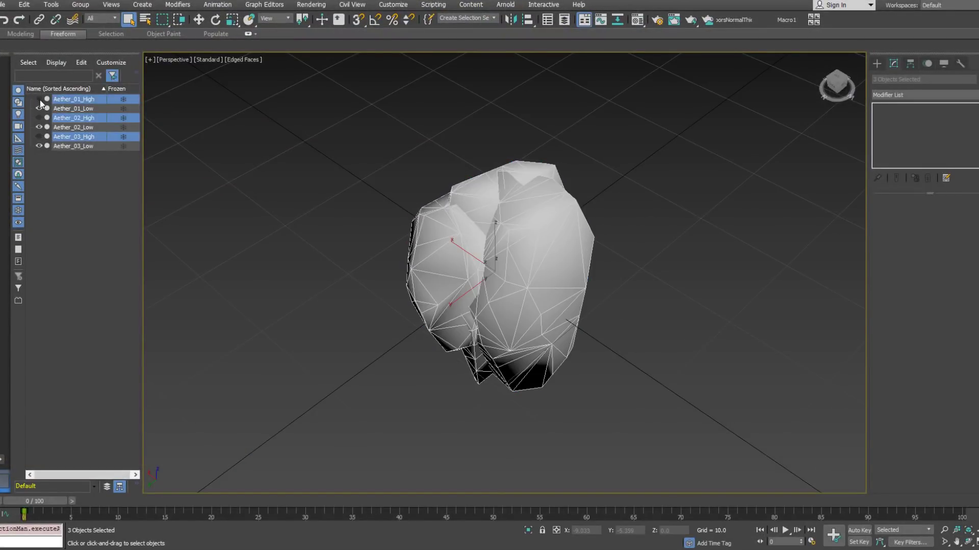
left_click(94, 109)
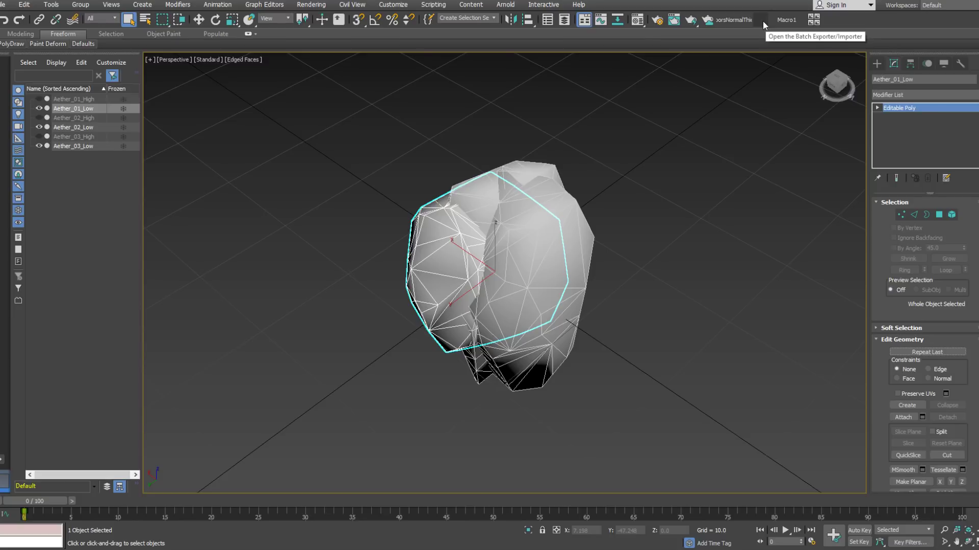
left_click(73, 127, "ctrl")
left_click(76, 146, "ctrl")
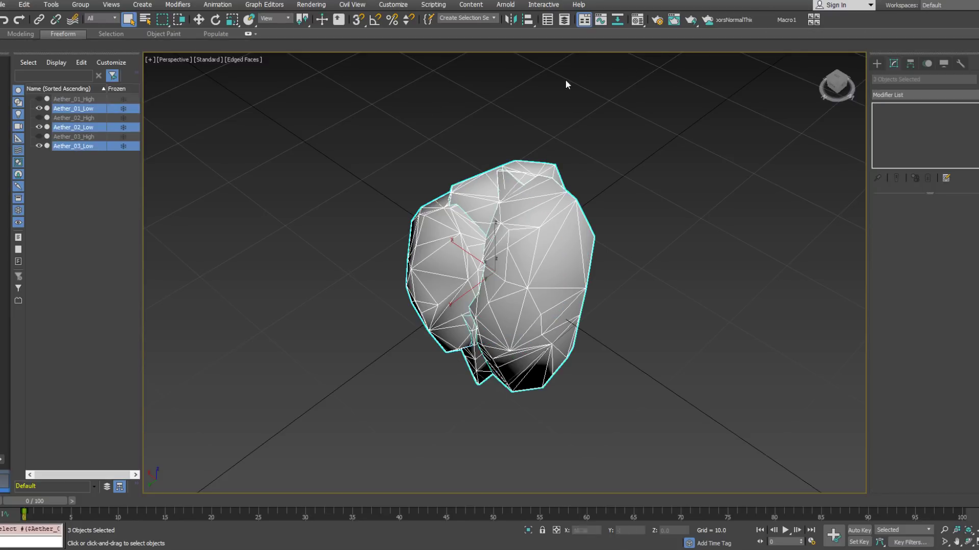
left_click(763, 21)
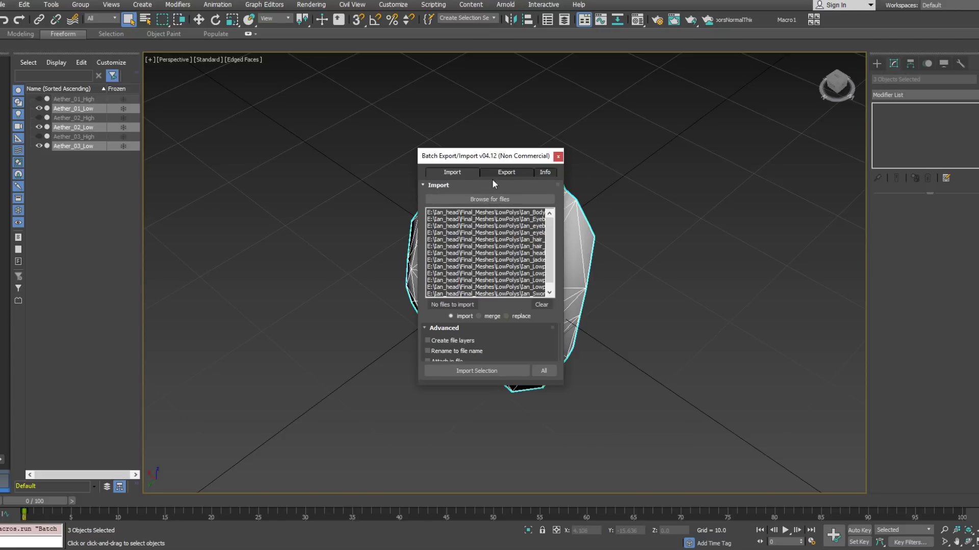
left_click(493, 176)
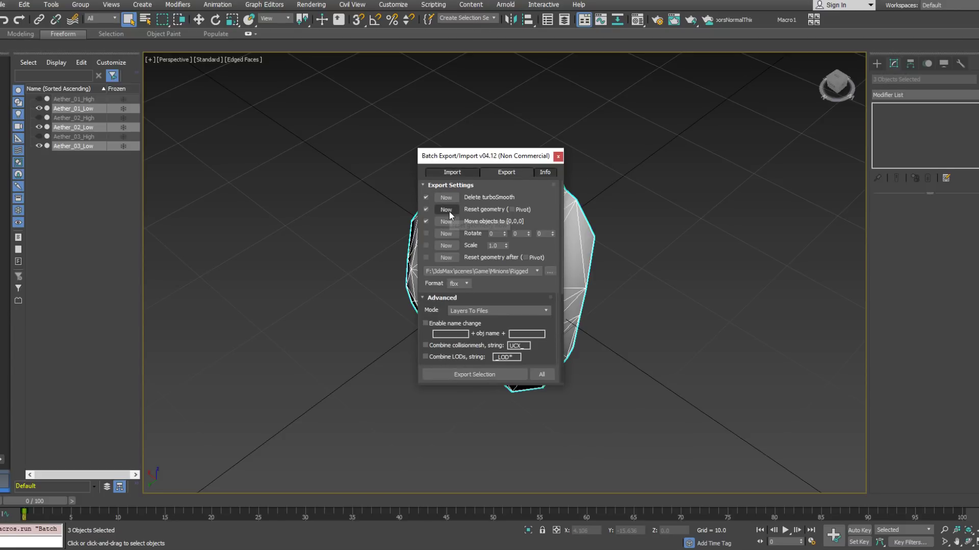
left_click(539, 273)
left_click(538, 274)
left_click(549, 272)
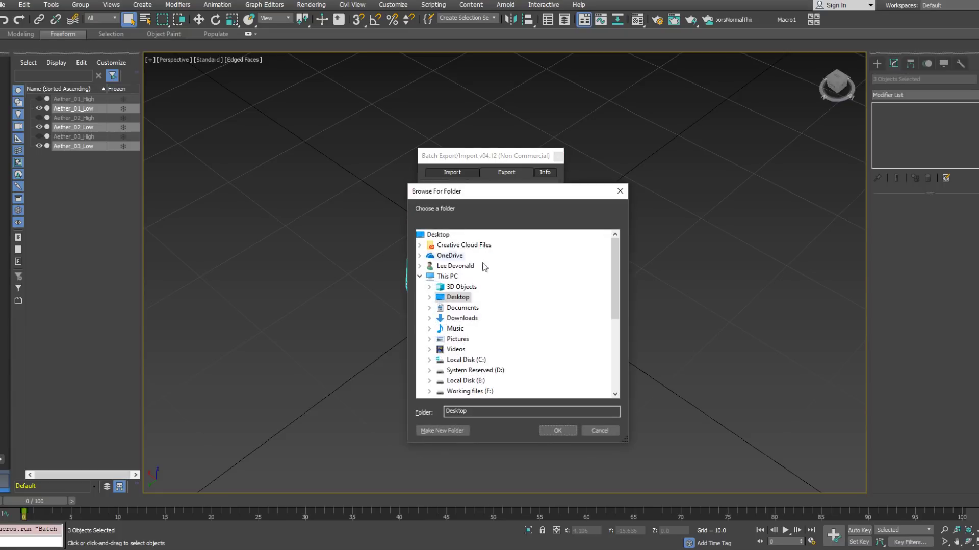
scroll(484, 275, "down", 5)
left_click(446, 309)
scroll(529, 299, "down", 3)
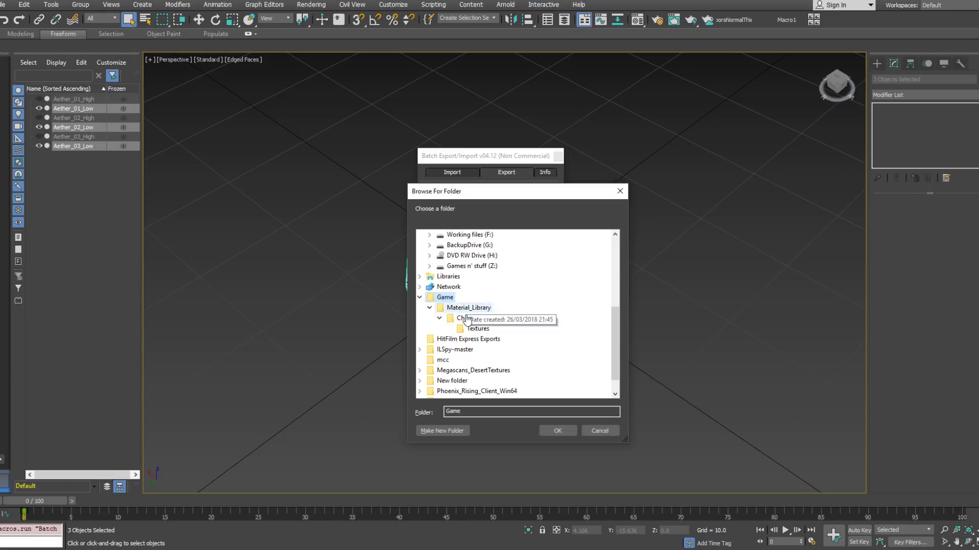
scroll(512, 332, "down", 1)
scroll(512, 333, "up", 4)
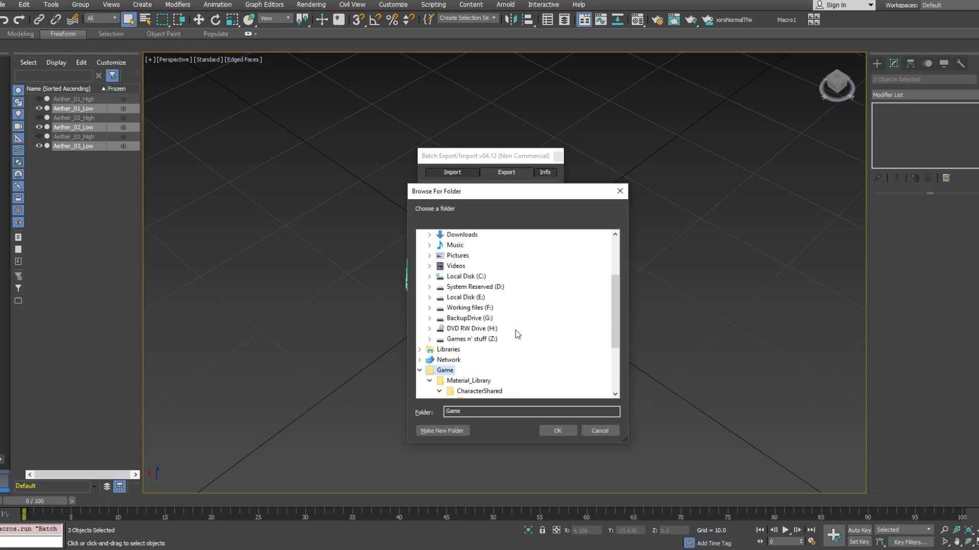
double_click(469, 259)
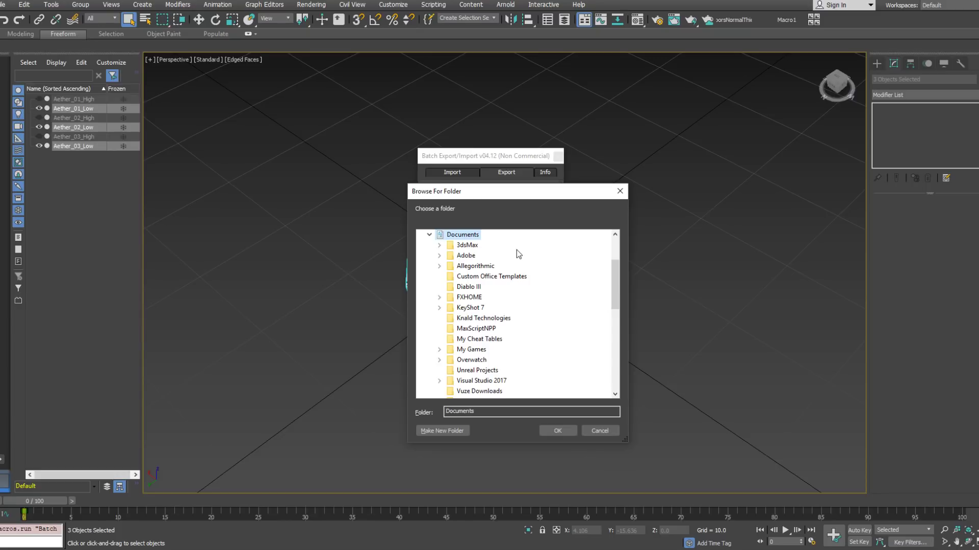
double_click(467, 245)
scroll(484, 326, "down", 3)
left_click(482, 329)
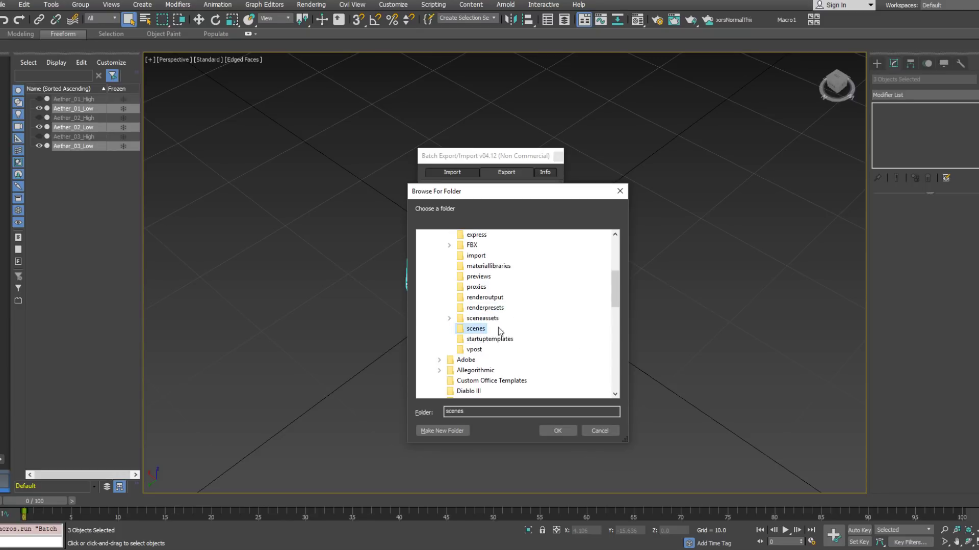
scroll(510, 322, "up", 3)
double_click(461, 266)
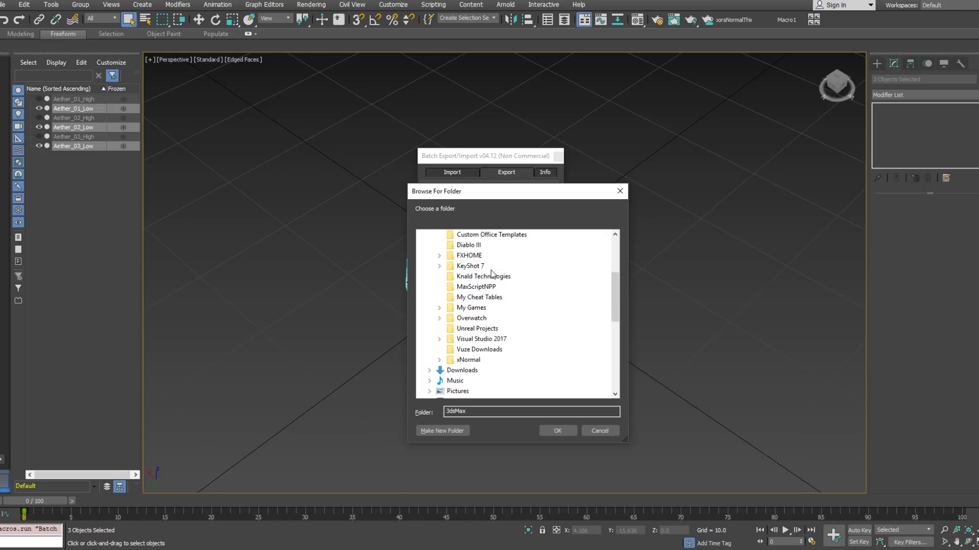
double_click(462, 255)
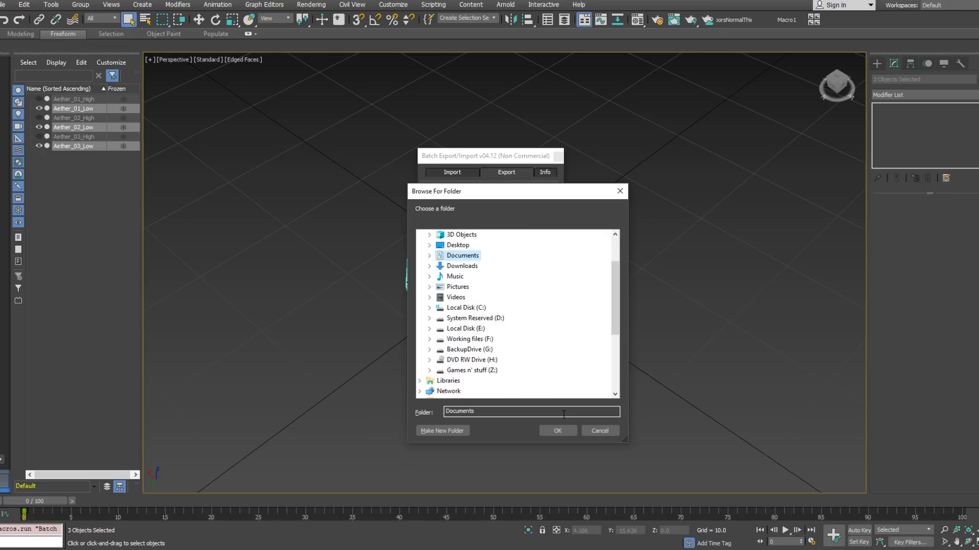
left_click(599, 433)
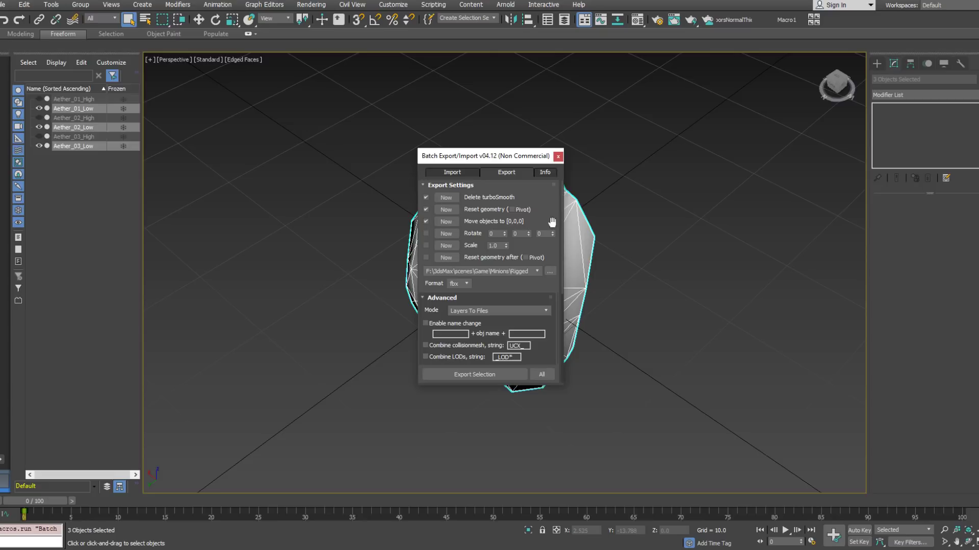
left_click(558, 159)
left_click(327, 96)
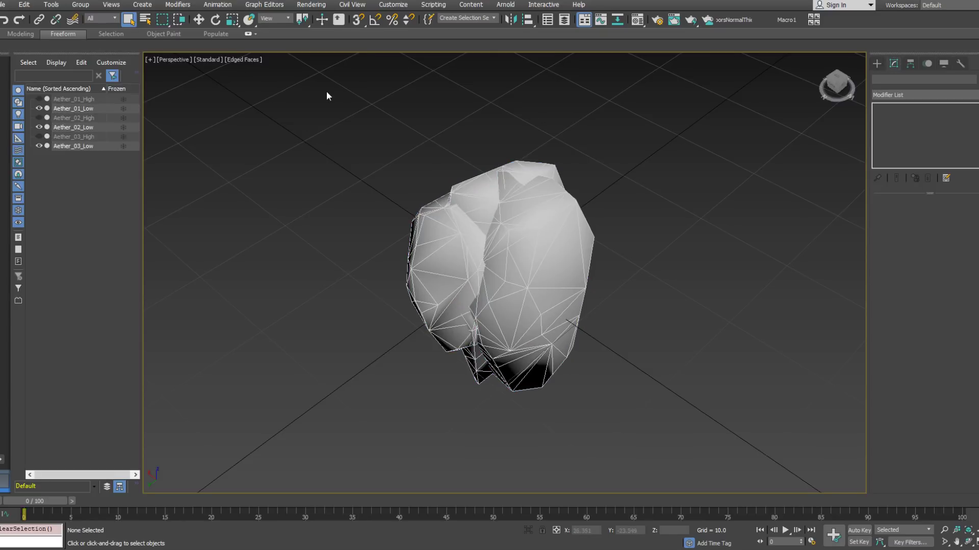
Export only the Aether_01_Low mesh as the FBX file Aether_01 in the Aether folder.
left_click(74, 108)
left_click(3, 5)
left_click(193, 177)
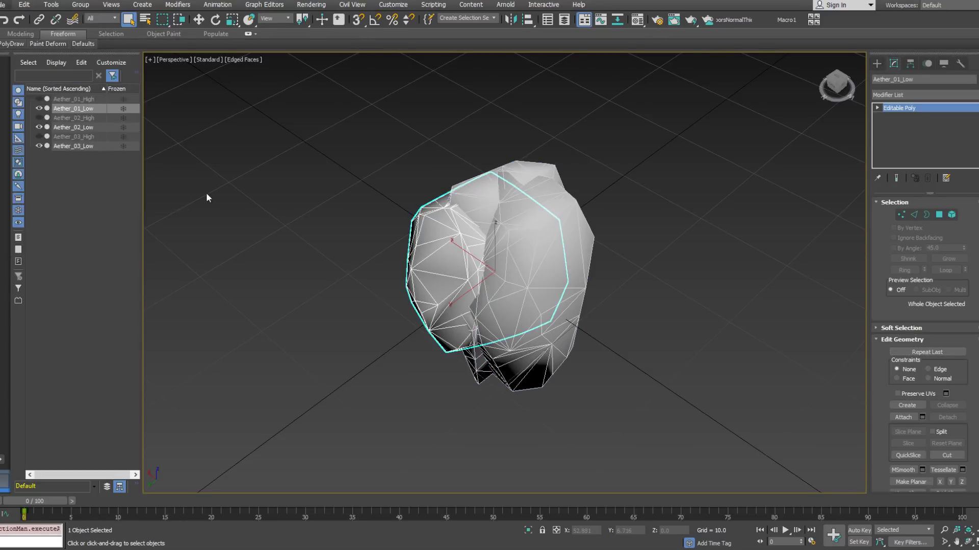
left_click_drag(217, 7, 359, 83)
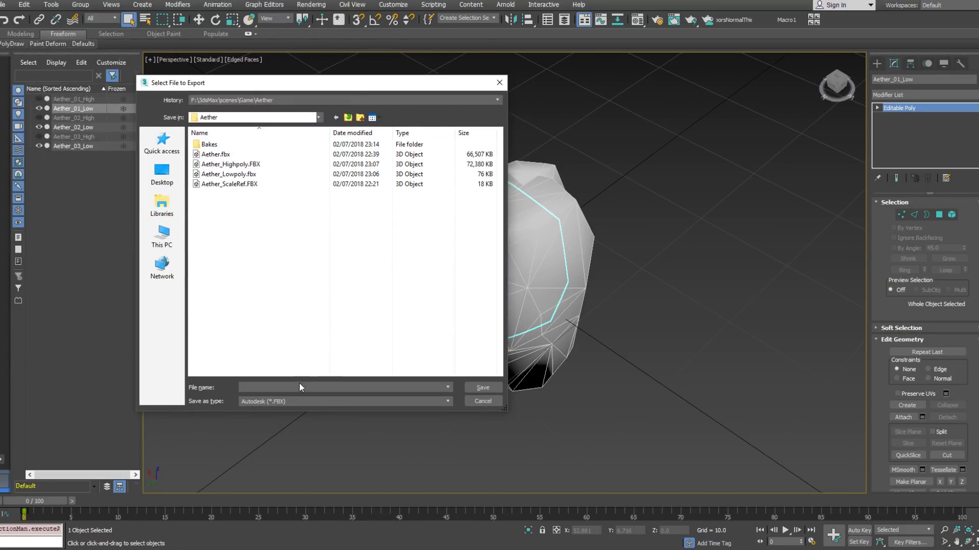
type("Aeth")
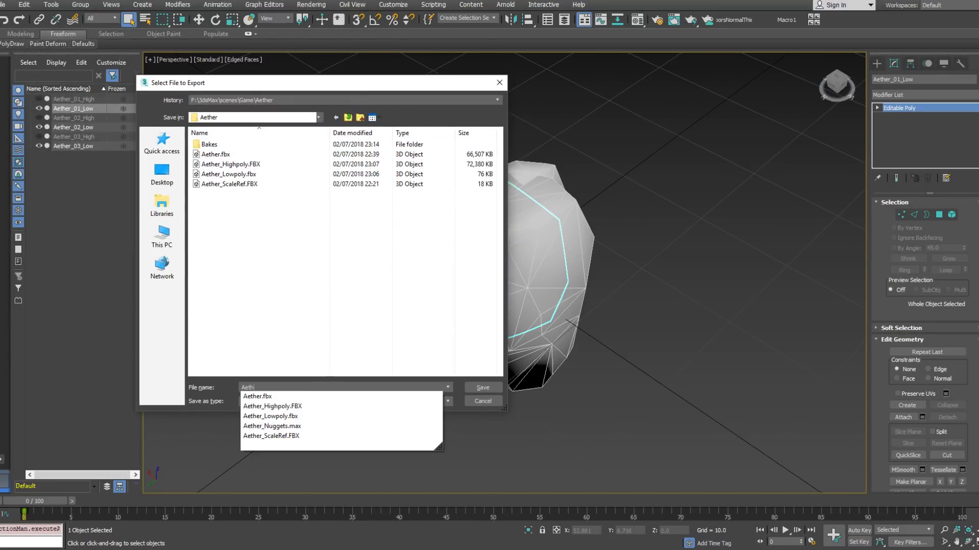
type("er_01")
key("Return")
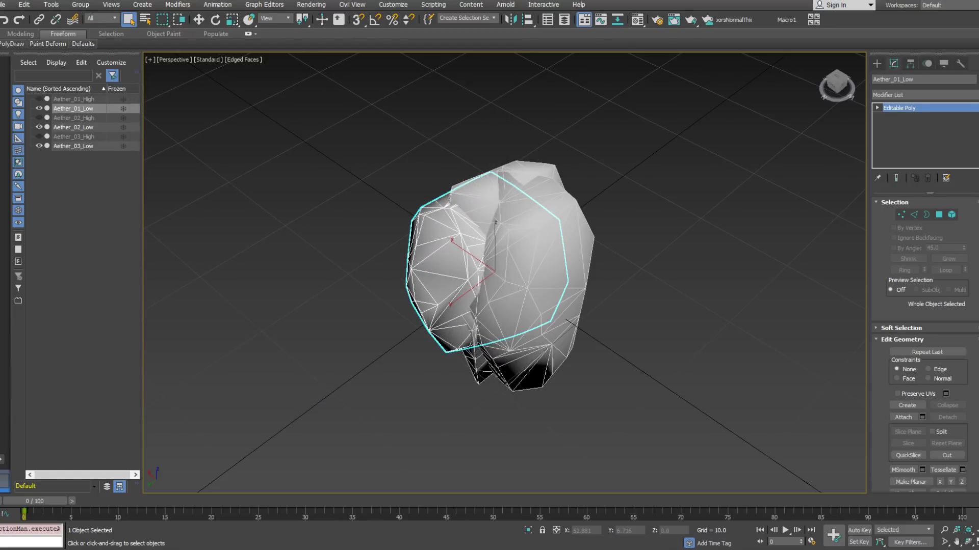
Export only the Aether_02_Low mesh as Aether_02.FBX in the Aether folder.
left_click(86, 129)
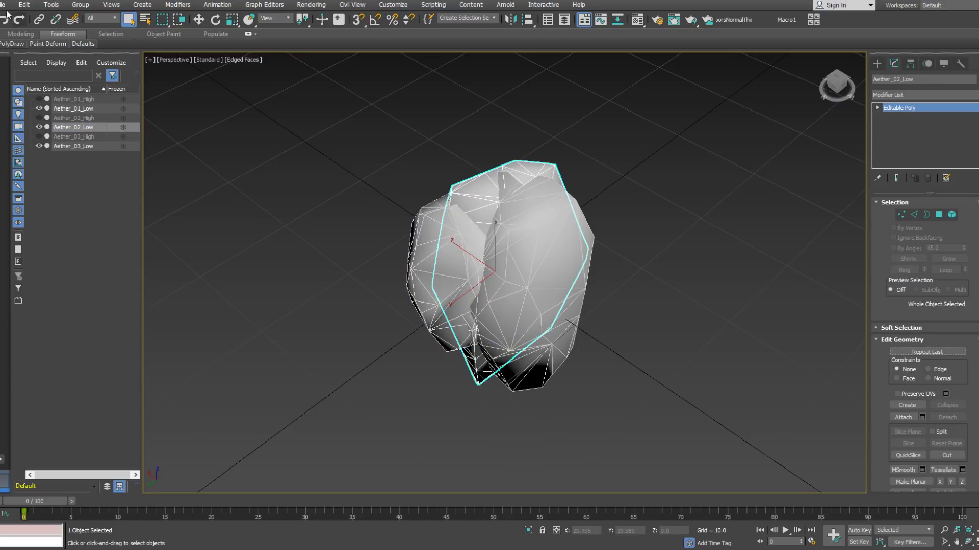
left_click(4, 4)
mouse_move(52, 159)
left_click(143, 179)
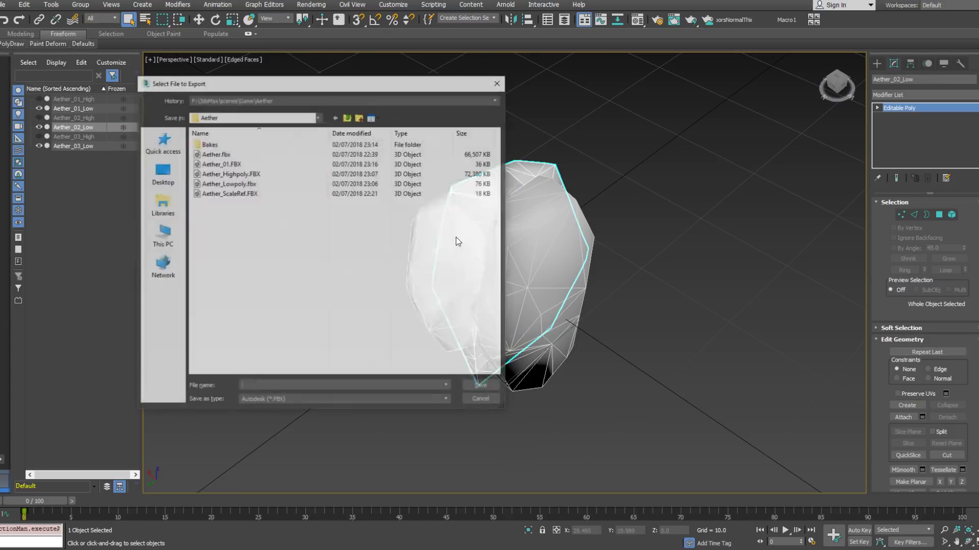
left_click(225, 164)
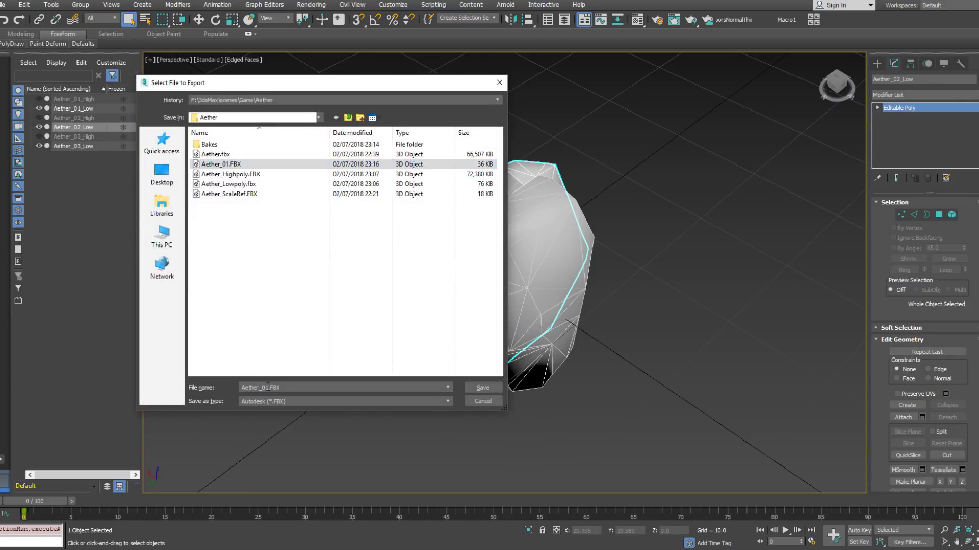
key("Return")
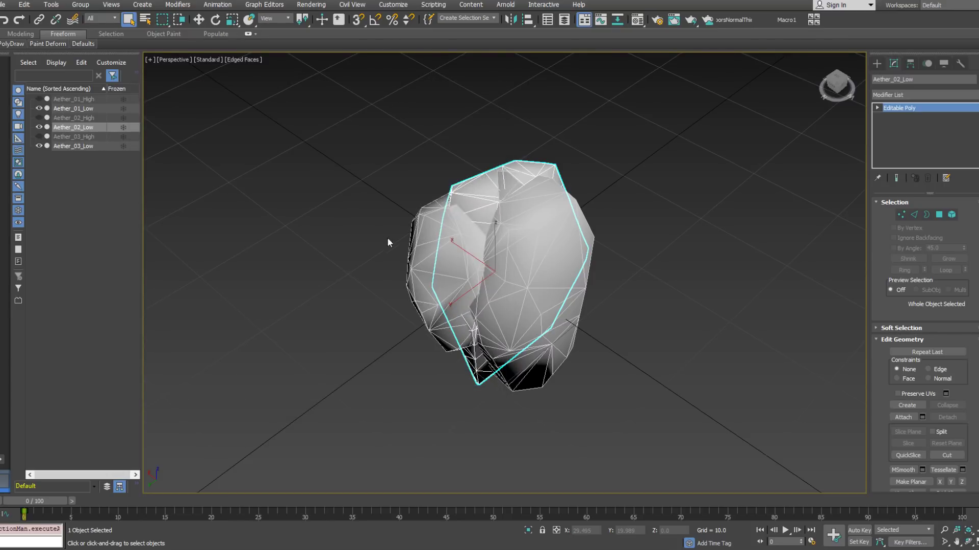
Export only the Aether_03_Low mesh as an FBX file named Aether_03 in the Aether folder.
left_click(72, 146)
left_click(5, 4)
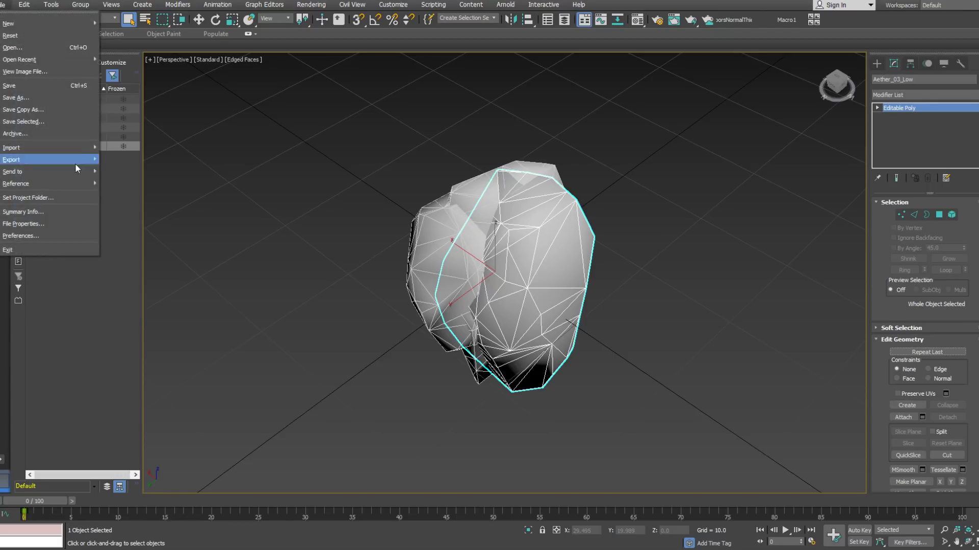
mouse_move(79, 160)
left_click(152, 178)
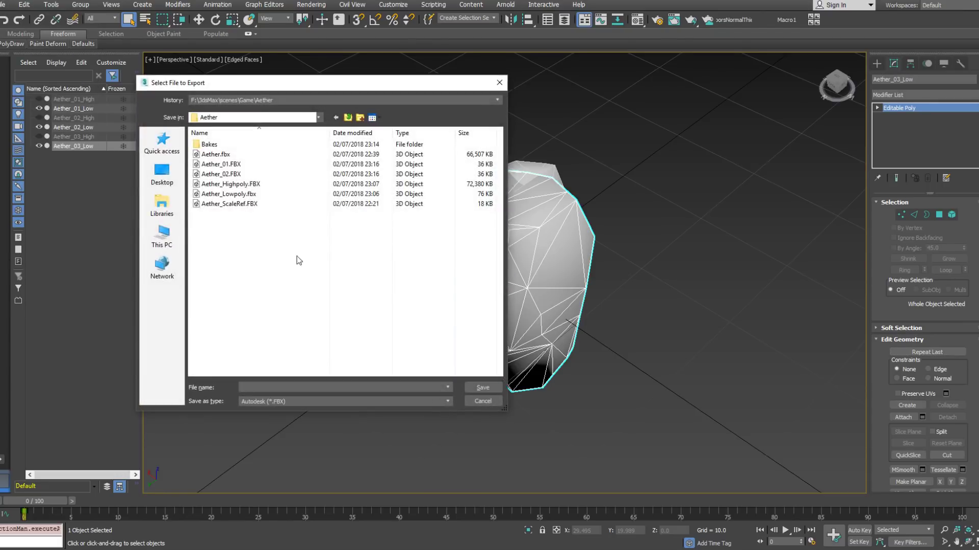
left_click(232, 174)
left_click(266, 388)
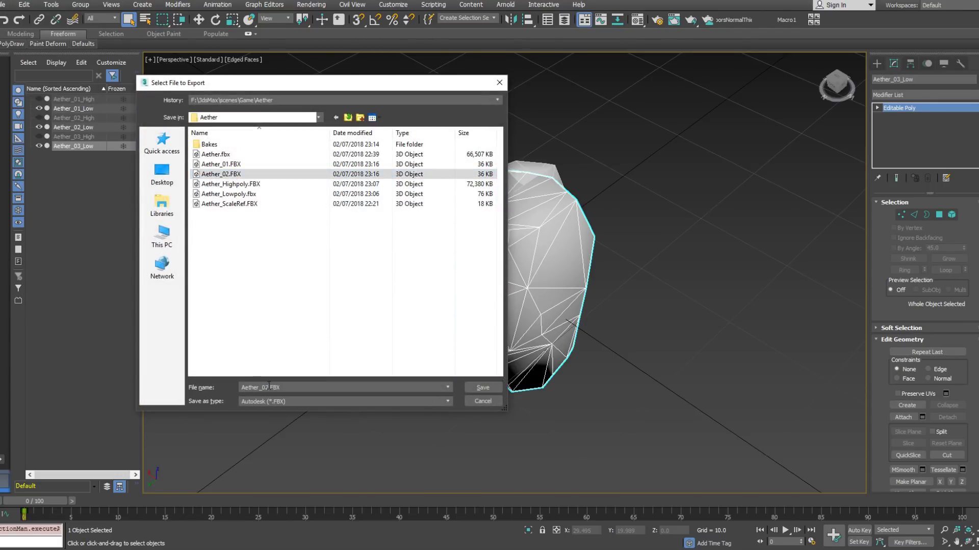
key("BackSpace")
type("3")
key("Return")
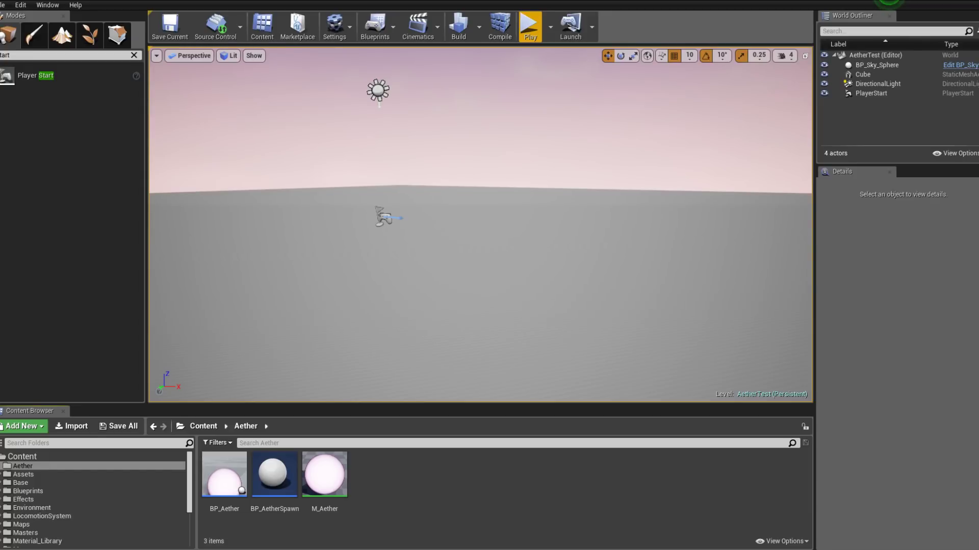
In Unreal Engine, start importing the three Aether FBX meshes into the Aether content folder, with the normal import method Import Normals and Tangents.
left_click_drag(274, 474, 402, 487)
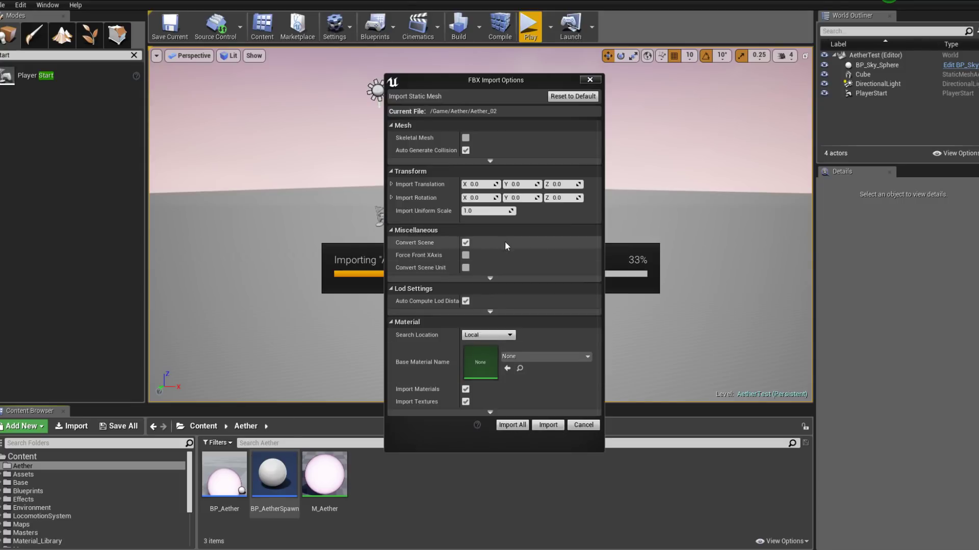
left_click(489, 161)
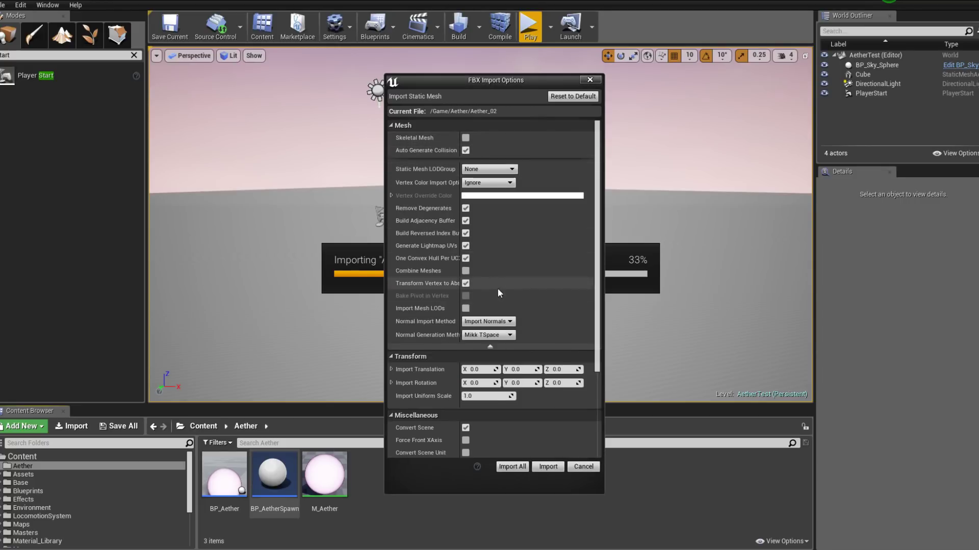
left_click(488, 321)
left_click(502, 343)
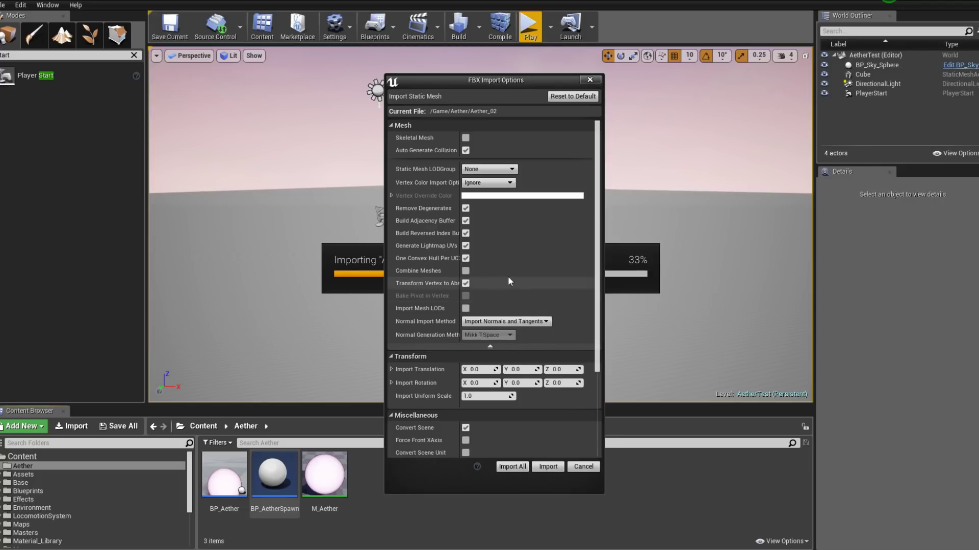
Disable importing materials and textures, and import all the Aether meshes with these options.
scroll(475, 241, "down", 2)
scroll(487, 338, "down", 6)
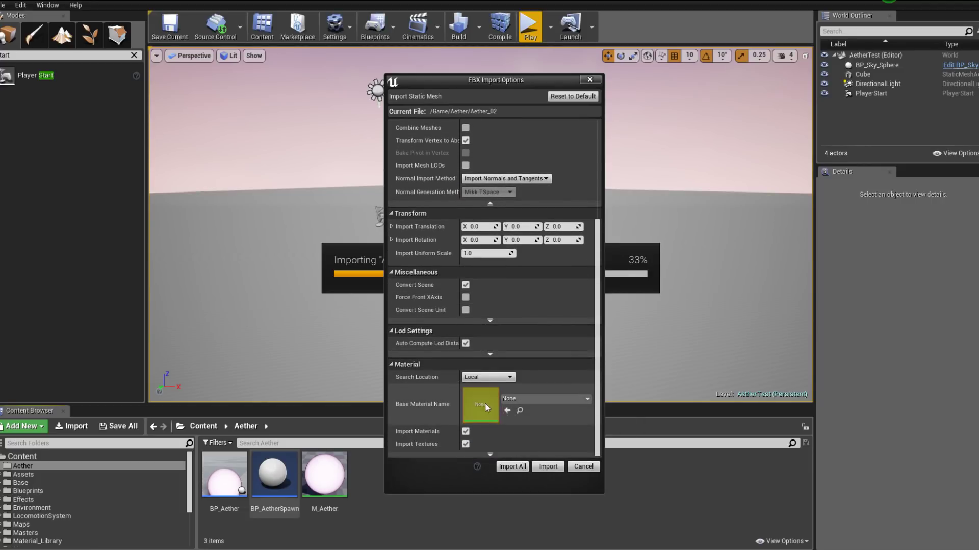
left_click(465, 431)
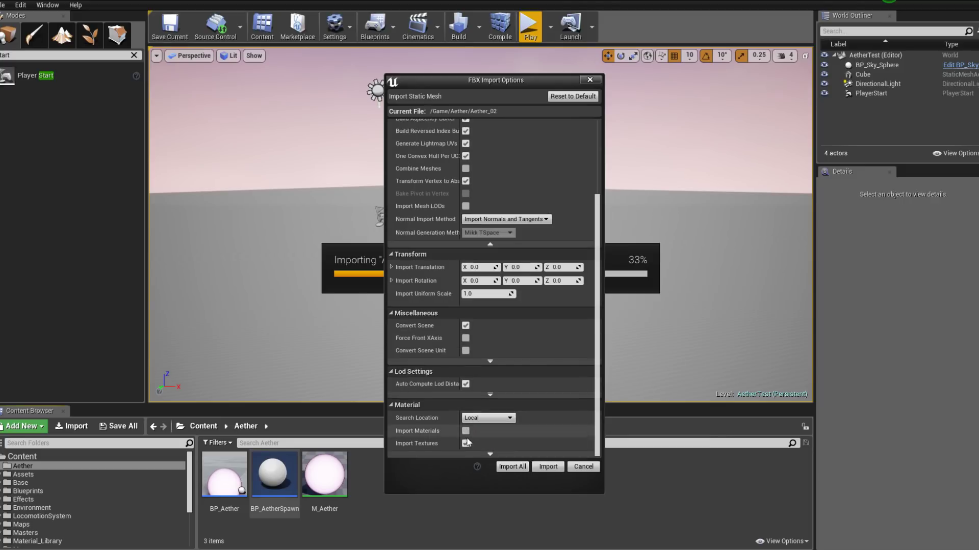
left_click(465, 443)
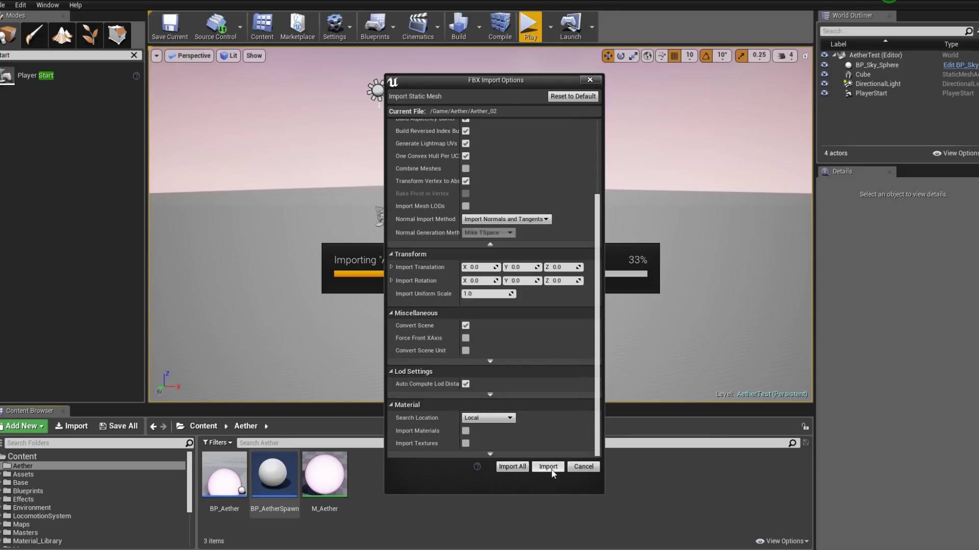
left_click(512, 468)
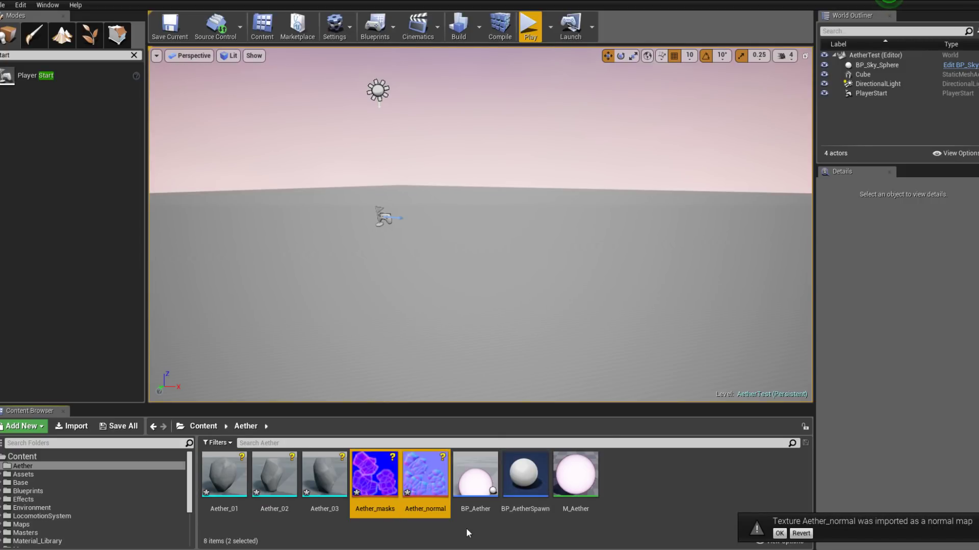
Open the Aether_masks texture and set its compression to Masks (no sRGB), which also turns off sRGB.
left_click(375, 474)
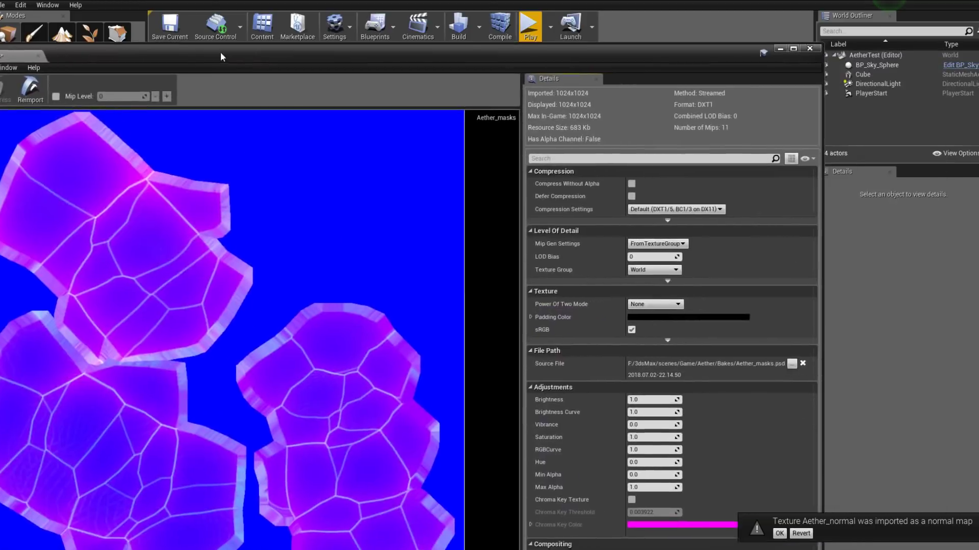
left_click_drag(220, 51, 282, 39)
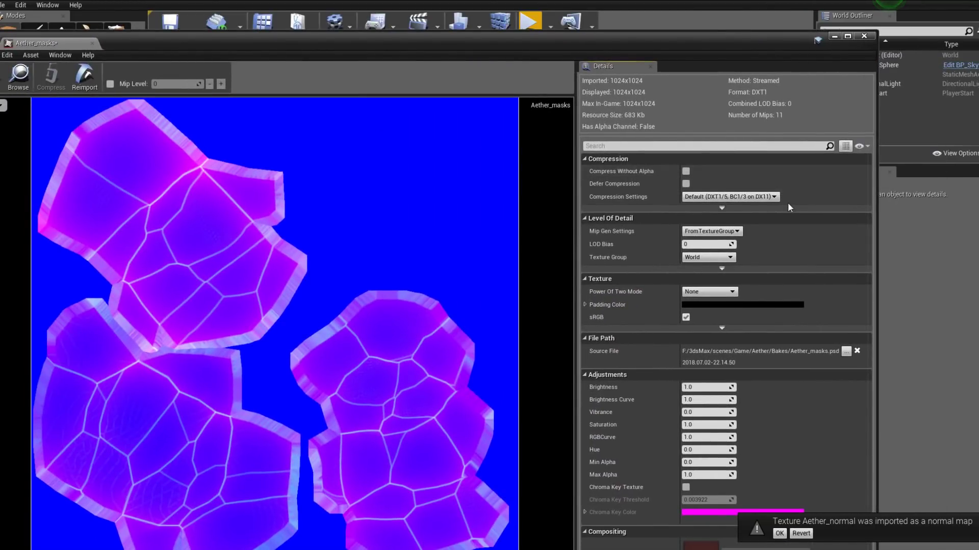
left_click(767, 197)
left_click(739, 219)
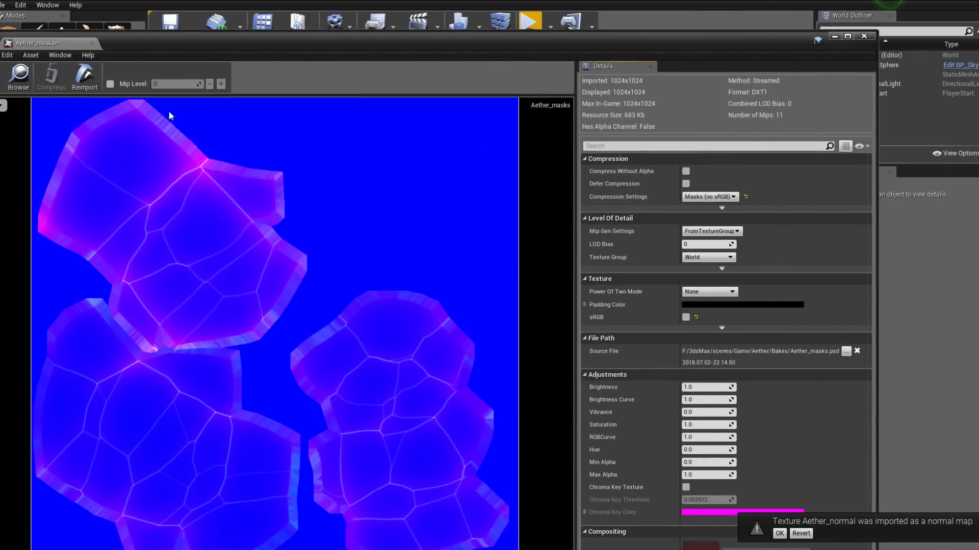
left_click_drag(334, 41, 370, 48)
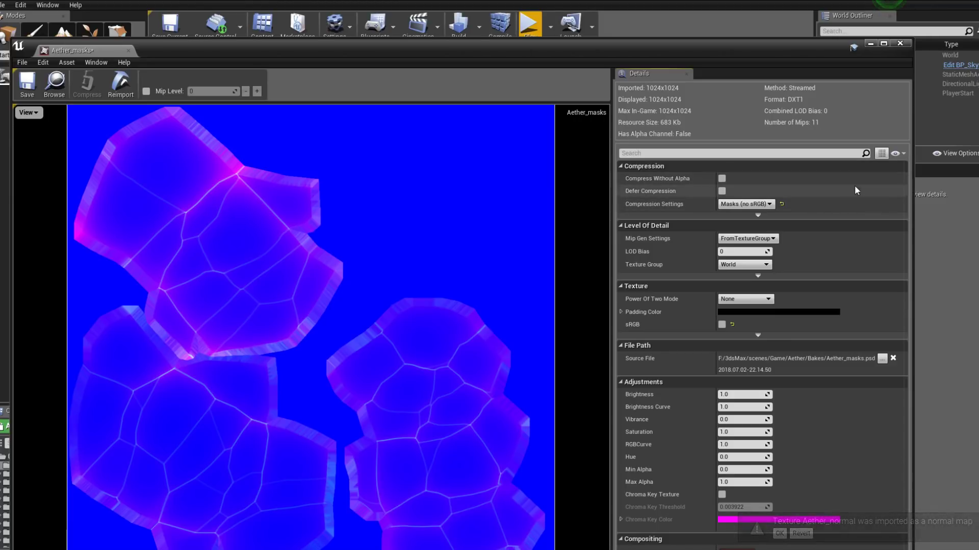
Return the Aether_masks texture's compression to Default (DXT1/5, BC1/3 on DX11) and close its editor.
left_click(766, 204)
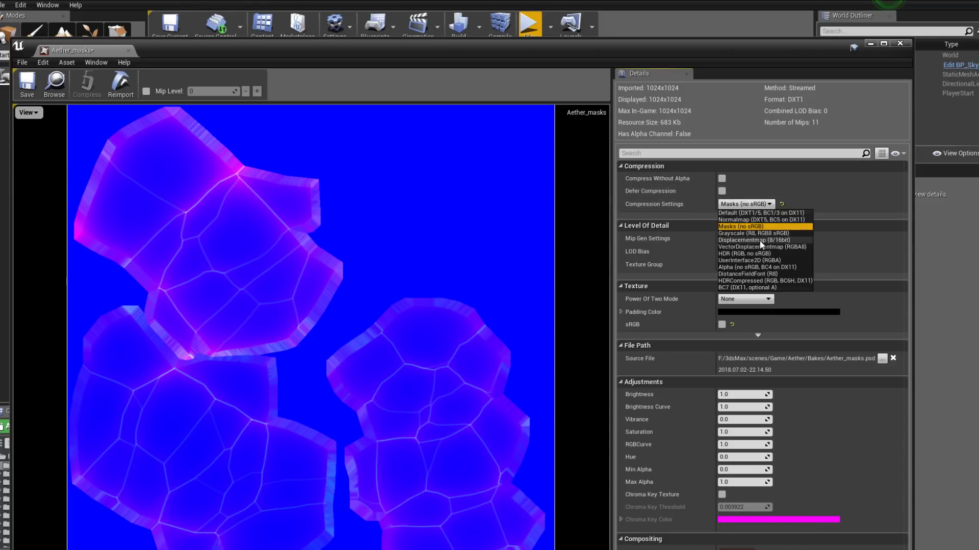
left_click(751, 213)
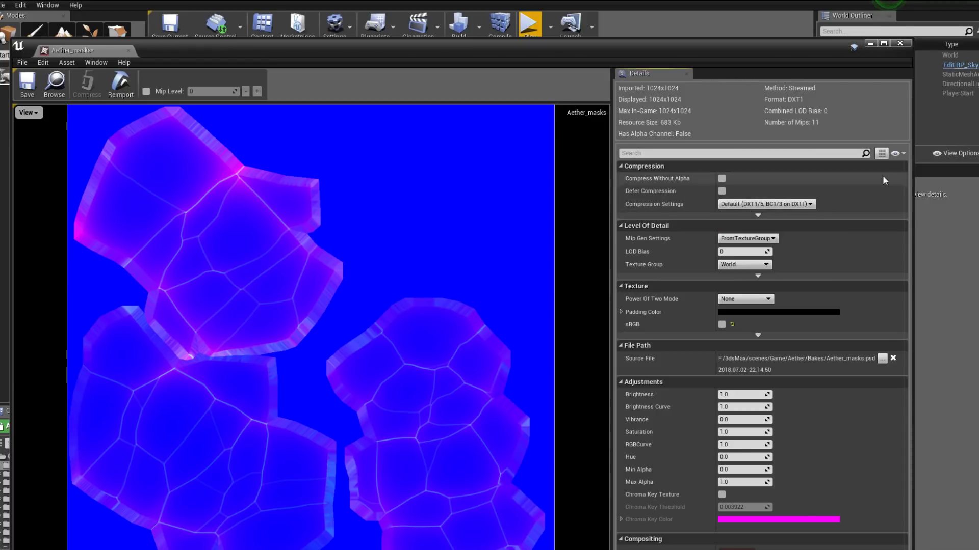
left_click(128, 51)
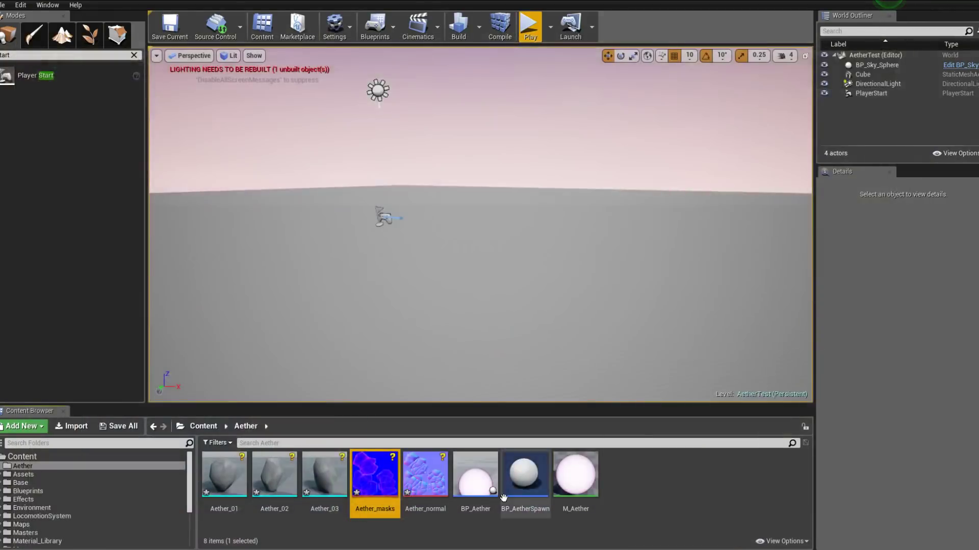
Open the M_Aether material and the Aether_01, Aether_02 and Aether_03 meshes together for editing.
double_click(577, 489)
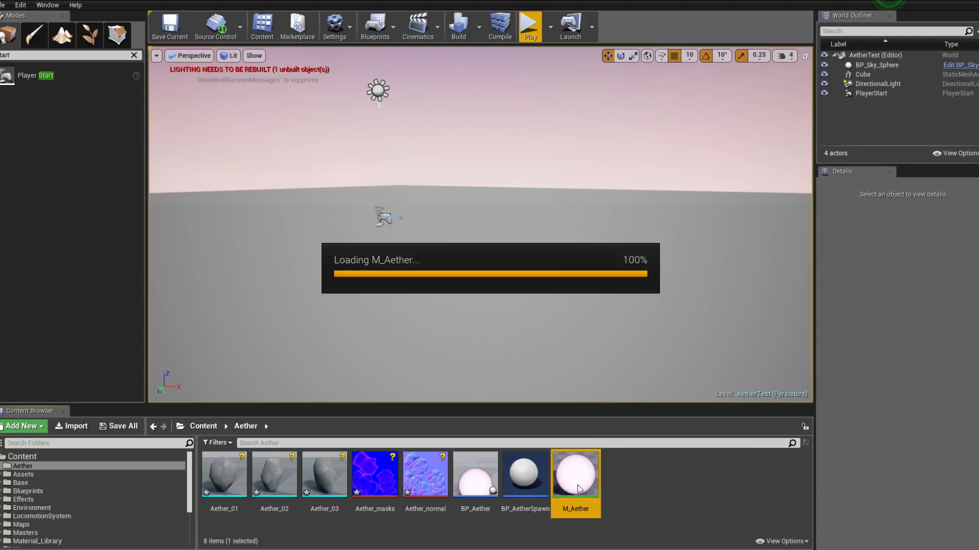
left_click_drag(458, 47, 764, 39)
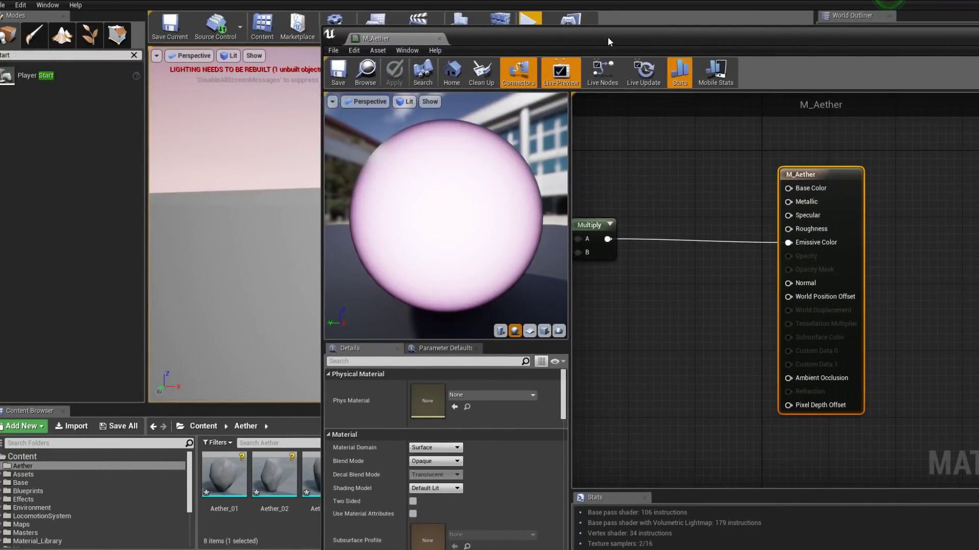
left_click_drag(604, 41, 758, 59)
left_click(230, 469)
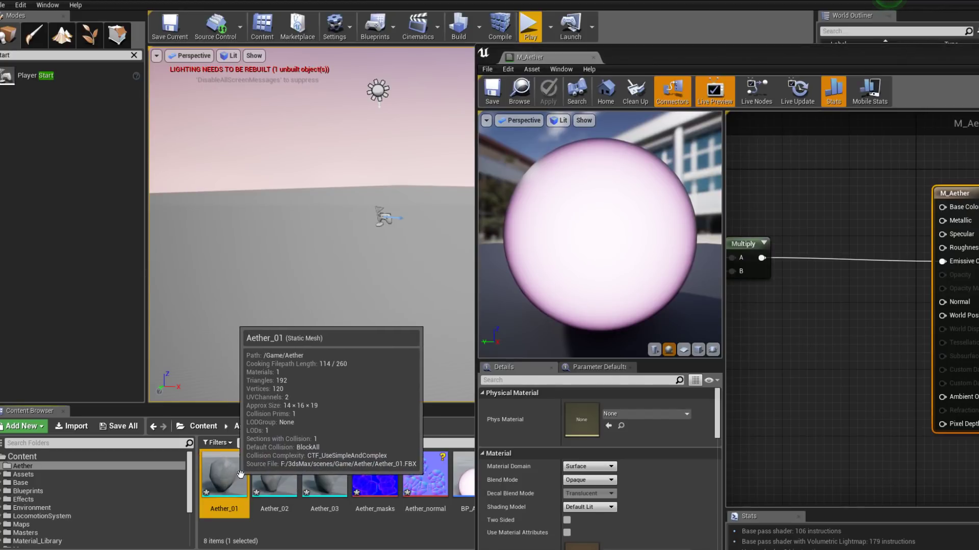
left_click(324, 474, "shift")
key("Delete")
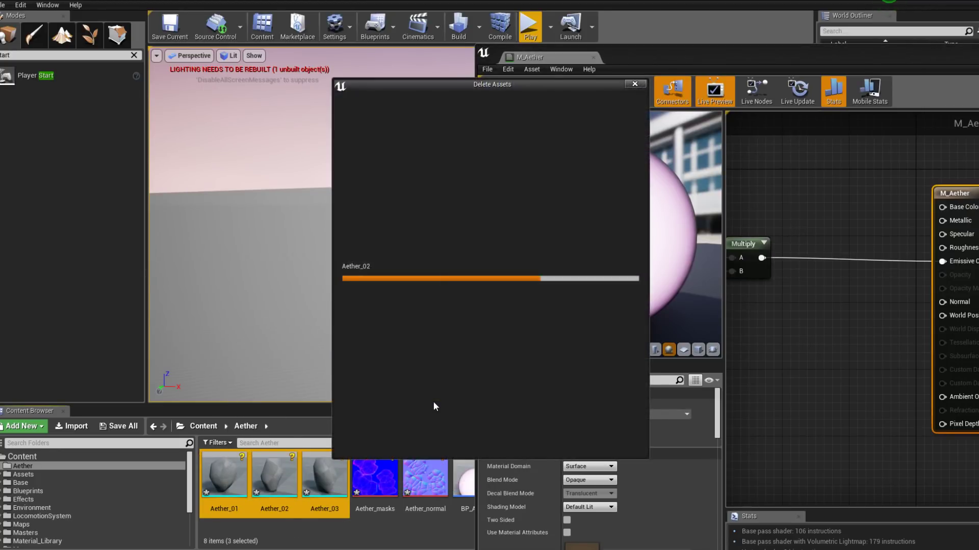
left_click(565, 441)
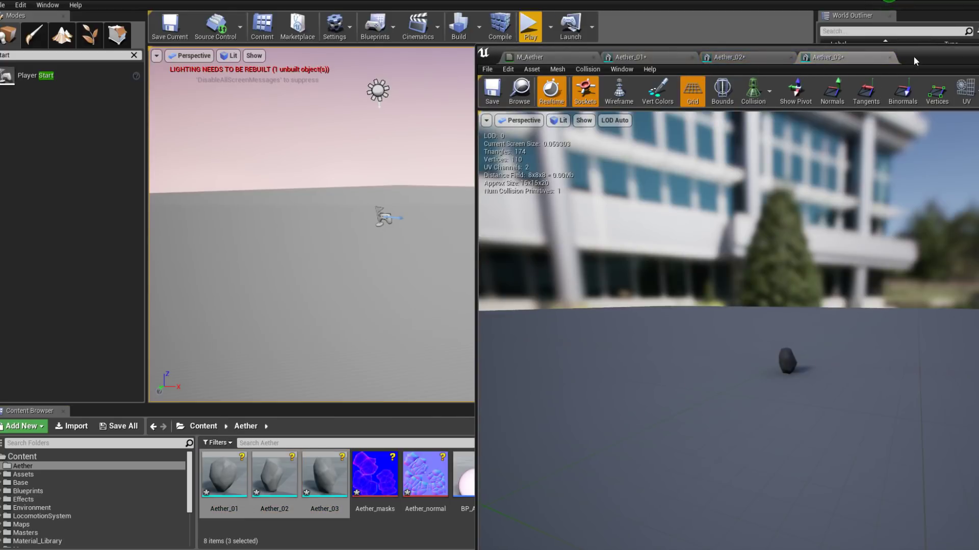
left_click_drag(913, 60, 594, 225)
left_click_drag(457, 237, 631, 50)
Assign the M_Aether material to the single material slot of the Aether_03, Aether_02 and Aether_01 meshes.
left_click(575, 487)
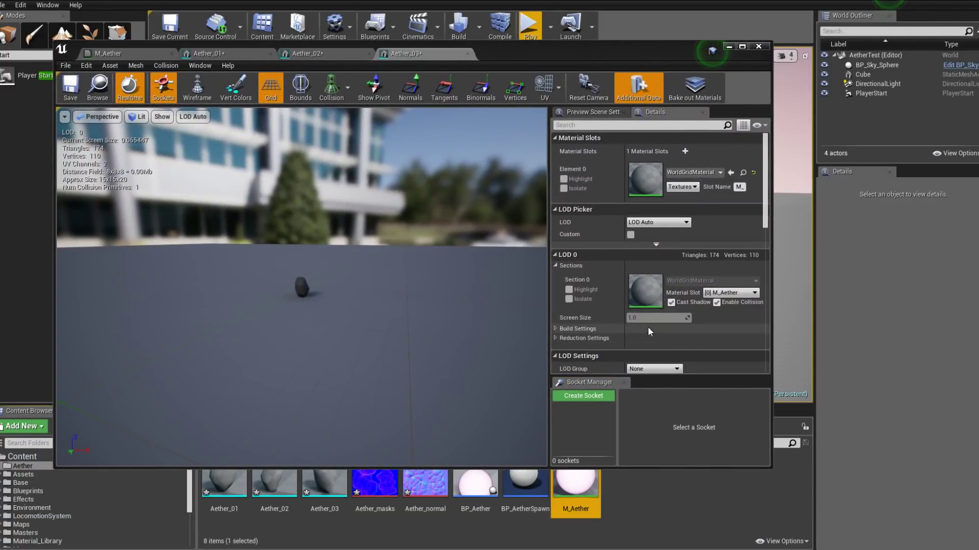
left_click(731, 173)
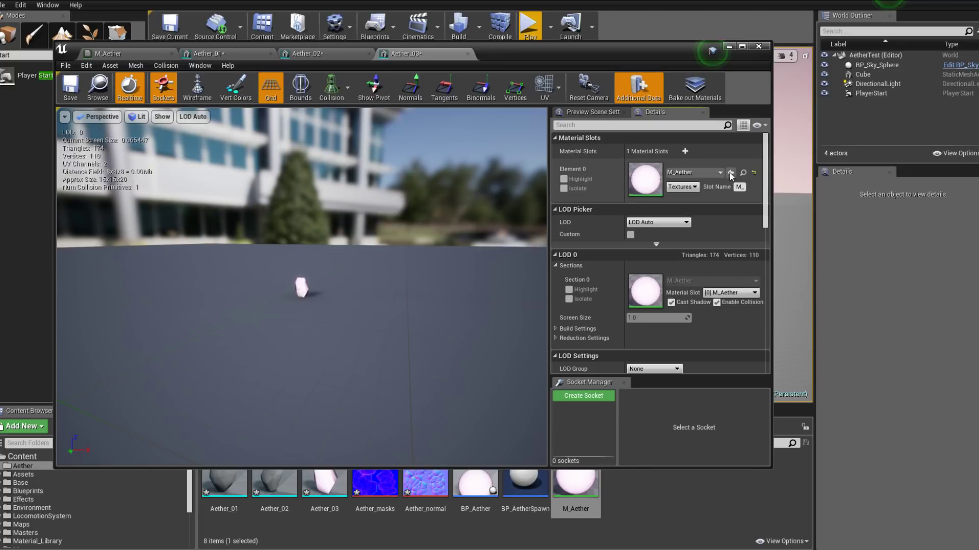
left_click(306, 51)
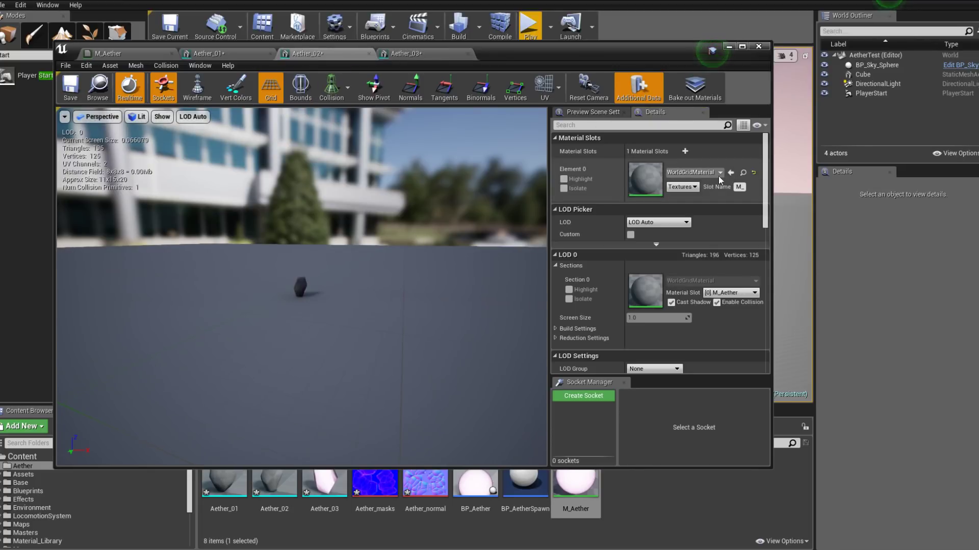
left_click(731, 173)
left_click(265, 50)
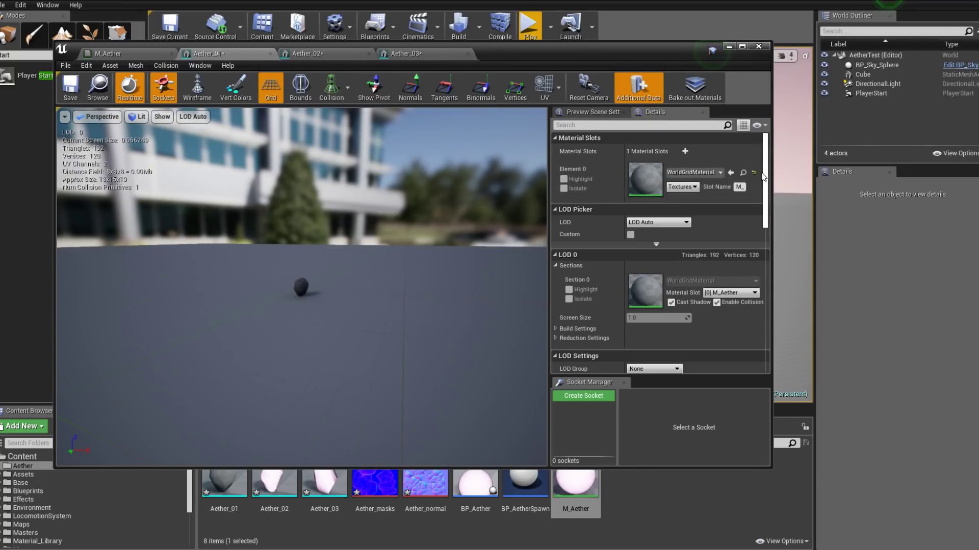
left_click(731, 173)
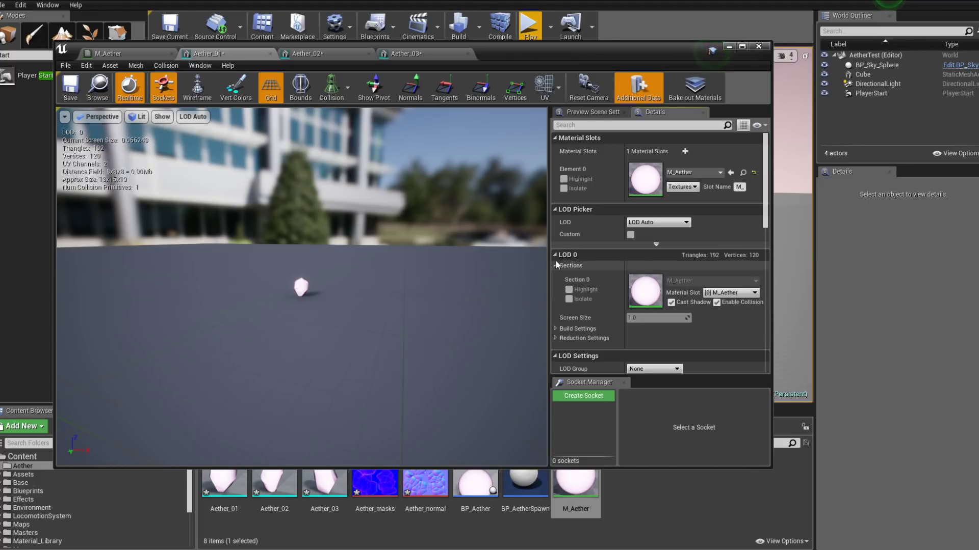
left_click_drag(302, 294, 352, 294)
mouse_move(301, 295)
right_mouse_down()
mouse_move(302, 254)
mouse_move(301, 285)
right_mouse_up()
left_click_drag(302, 295, 326, 303)
In the M_Aether graph, move the camera vector, vertex normal, dot product and power nodes away from the Multiply node.
left_click(153, 54)
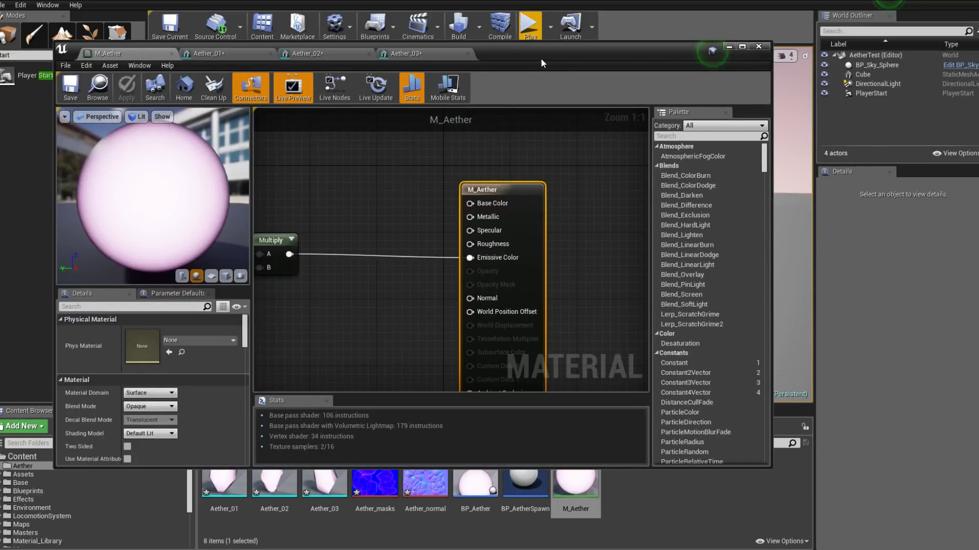
left_click_drag(541, 58, 637, 54)
scroll(610, 240, "down", 5)
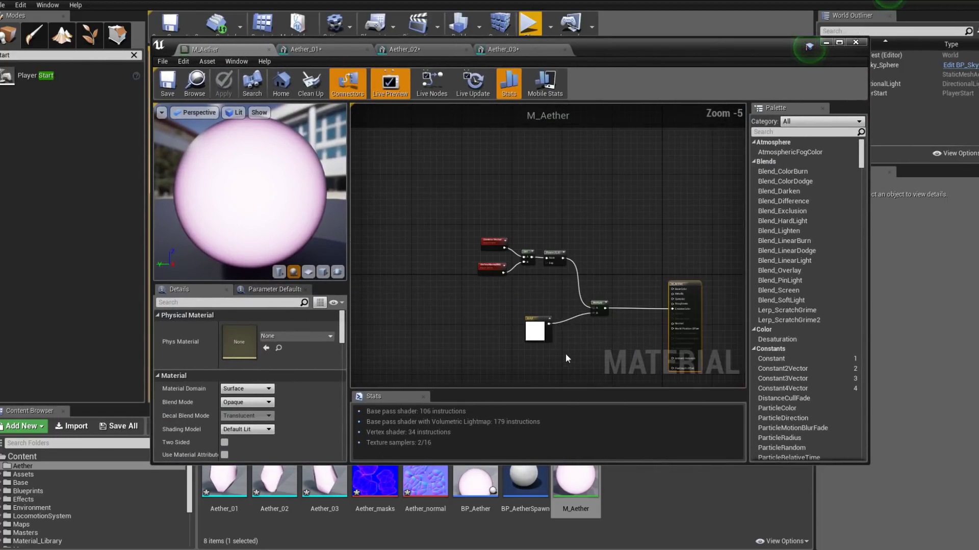
left_click_drag(532, 334, 530, 327)
left_click_drag(553, 283, 506, 268)
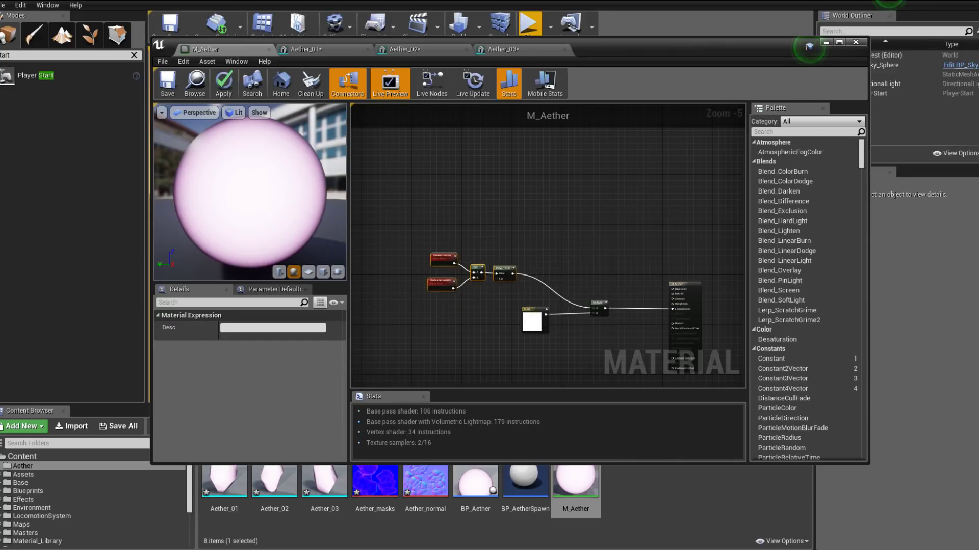
Add the Aether_masks and Aether_normal textures to the M_Aether graph as texture samples below the existing nodes.
right_click_drag(567, 338, 458, 280)
right_click(447, 306)
left_click(365, 484)
left_click(423, 496, "ctrl")
left_click_drag(423, 494, 414, 334)
scroll(479, 246, "up", 5)
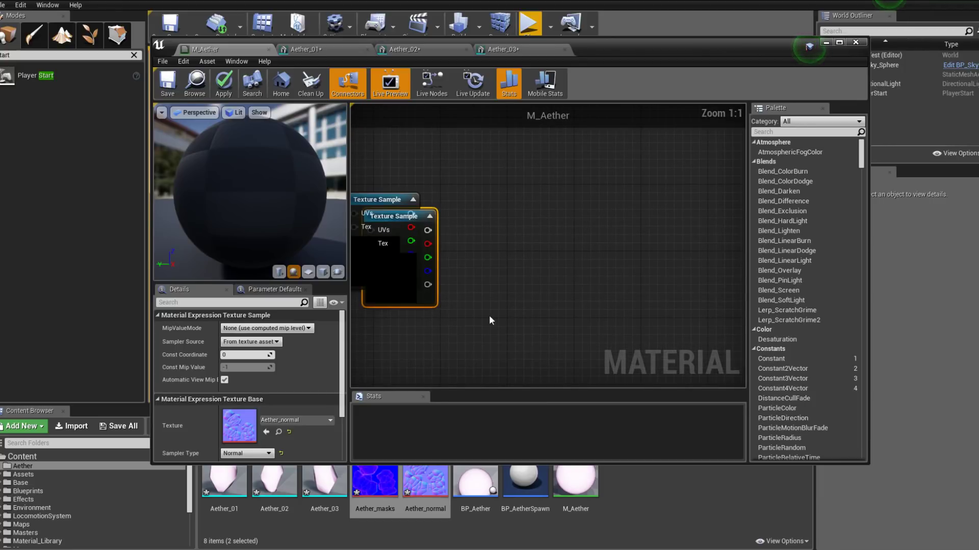
right_click_drag(493, 316, 536, 345)
scroll(536, 345, "down", 2)
left_click_drag(472, 329, 543, 370)
right_click_drag(551, 258, 468, 257)
scroll(468, 256, "down", 1)
Connect the Aether_normal sample to the material's Normal input, stack the two texture samples, and apply the material.
left_click_drag(475, 310, 638, 216)
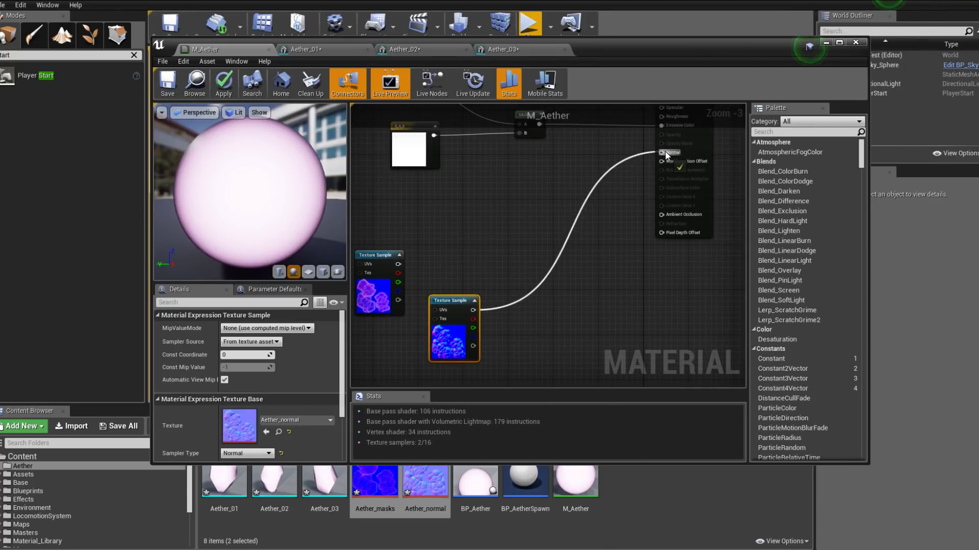
left_click_drag(666, 155, 666, 154)
scroll(525, 245, "down", 2)
left_click_drag(460, 301, 502, 283)
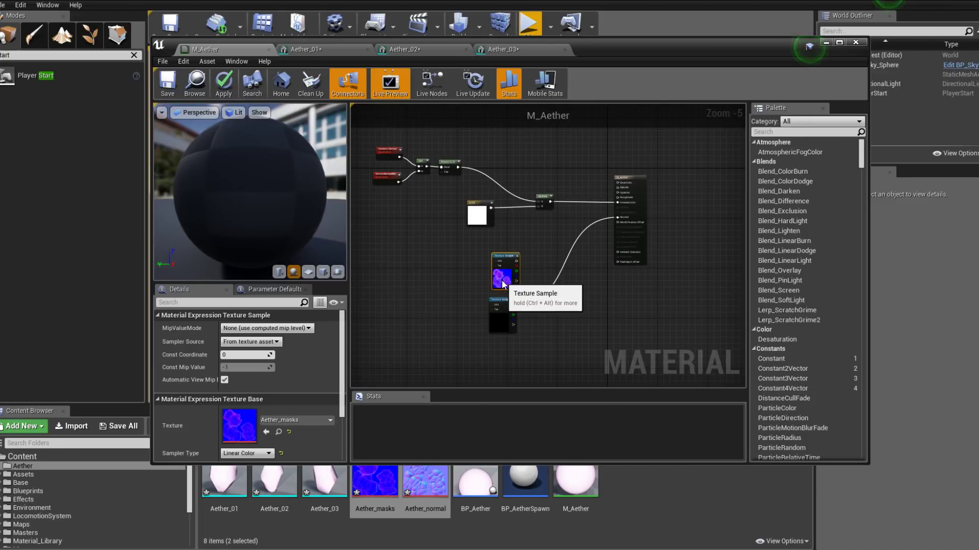
right_click_drag(524, 266, 526, 303)
left_click(225, 86)
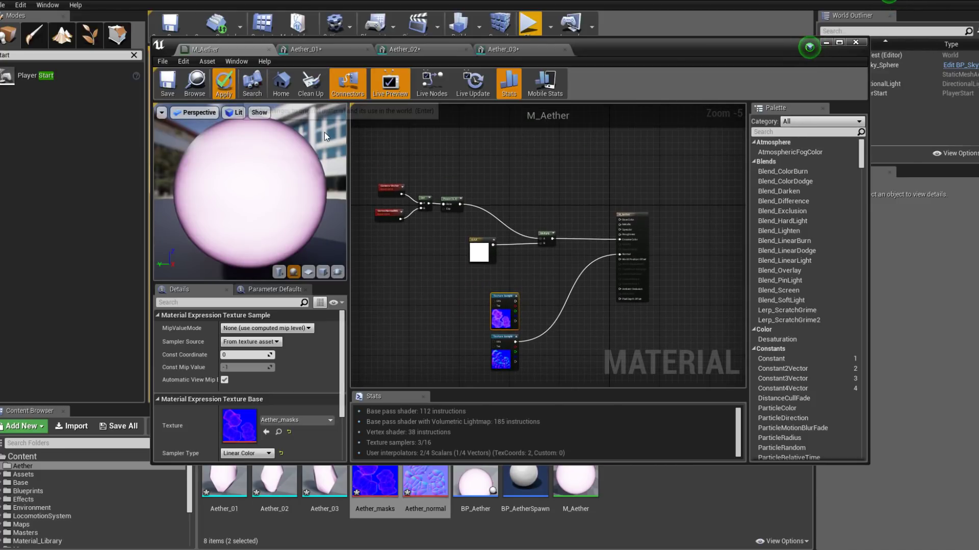
Examine how the updated M_Aether material shades the Aether_01 and Aether_02 meshes from several angles.
left_click(332, 50)
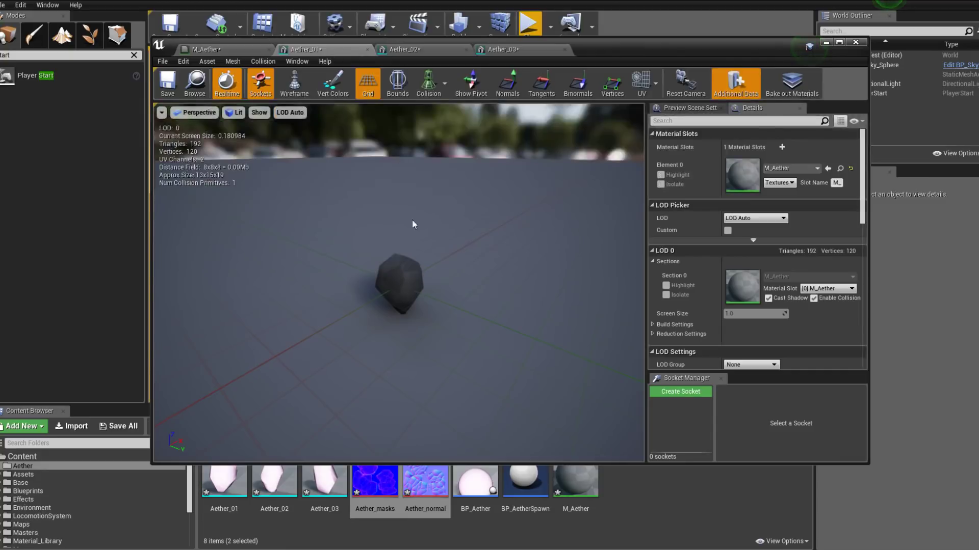
left_click_drag(430, 282, 601, 311)
left_click_drag(357, 298, 495, 317)
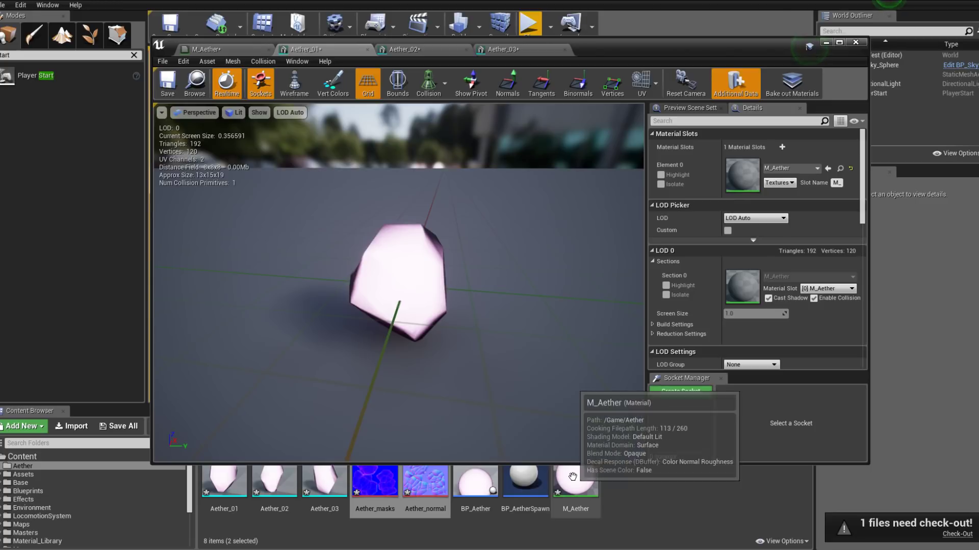
left_click(237, 54)
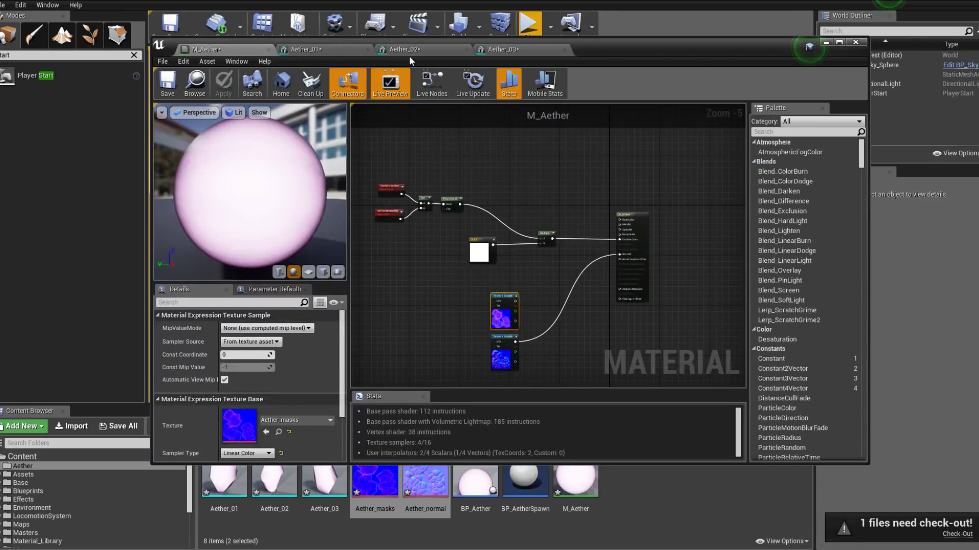
left_click(391, 50)
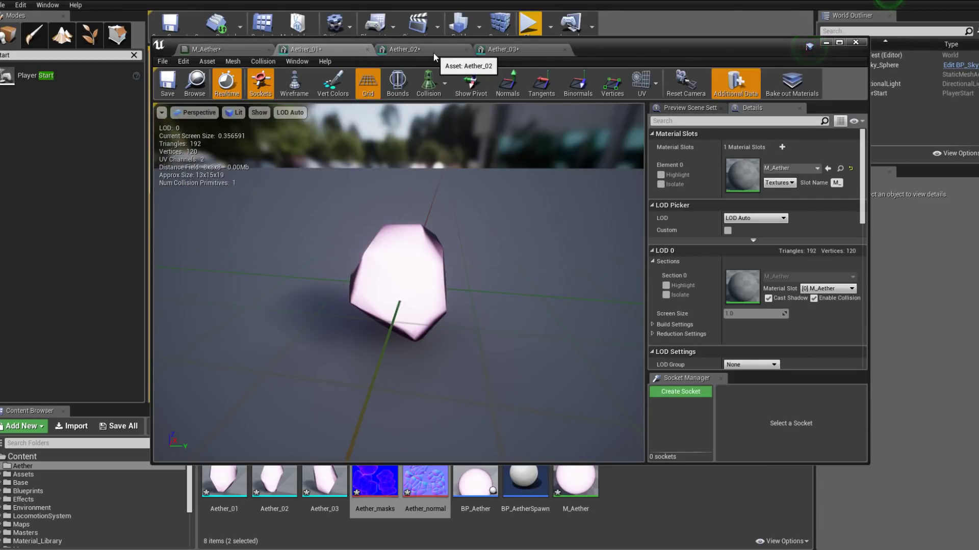
left_click(720, 181)
left_click_drag(484, 245, 303, 290)
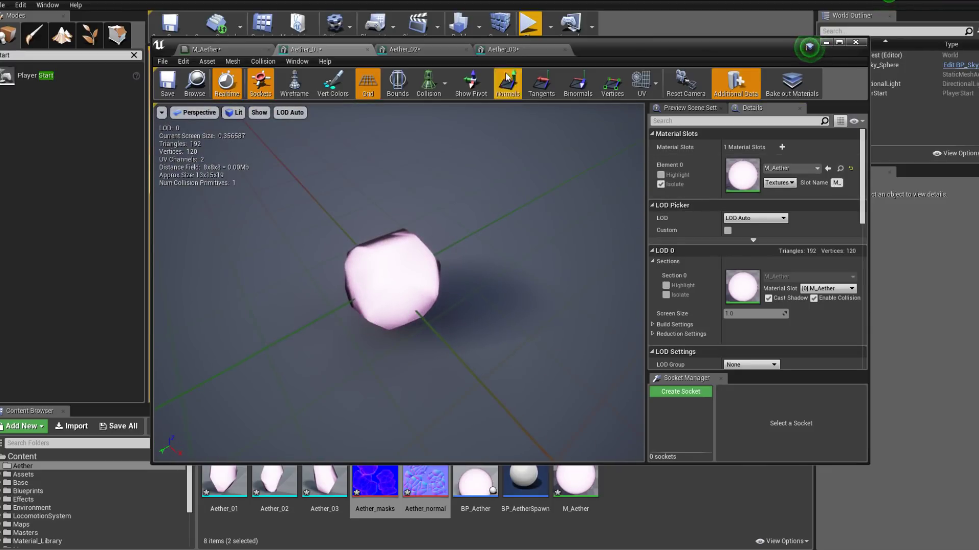
left_click(440, 49)
left_click_drag(397, 275, 515, 351)
left_click_drag(397, 316, 398, 288)
Replace the VertexNormalWS node with a PixelNormalWS node wired into the dot product's B input, and apply the material.
left_click(227, 49)
right_click_drag(512, 311, 460, 265)
left_click(407, 242)
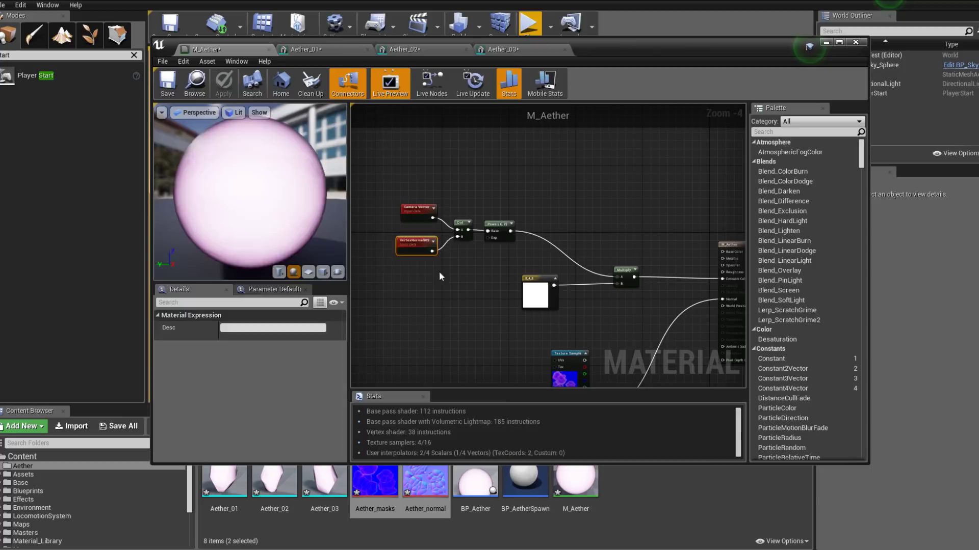
key("Delete")
right_click(412, 262)
type("pixel")
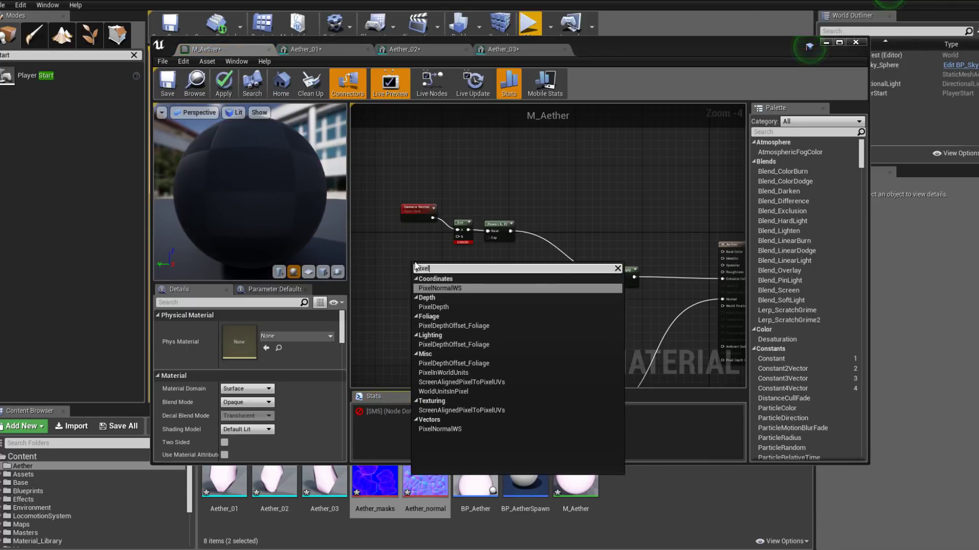
key("Return")
left_click_drag(443, 269, 457, 236)
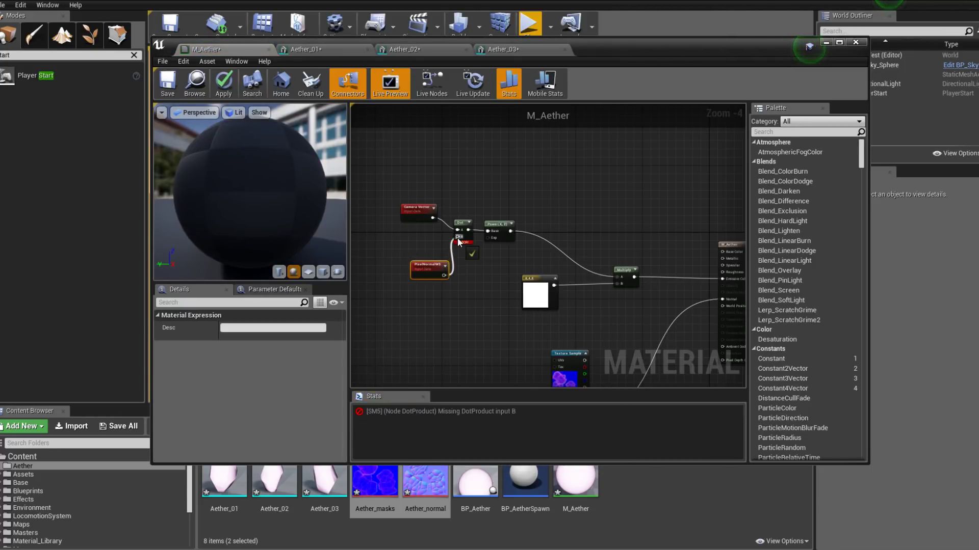
left_click_drag(425, 274, 411, 246)
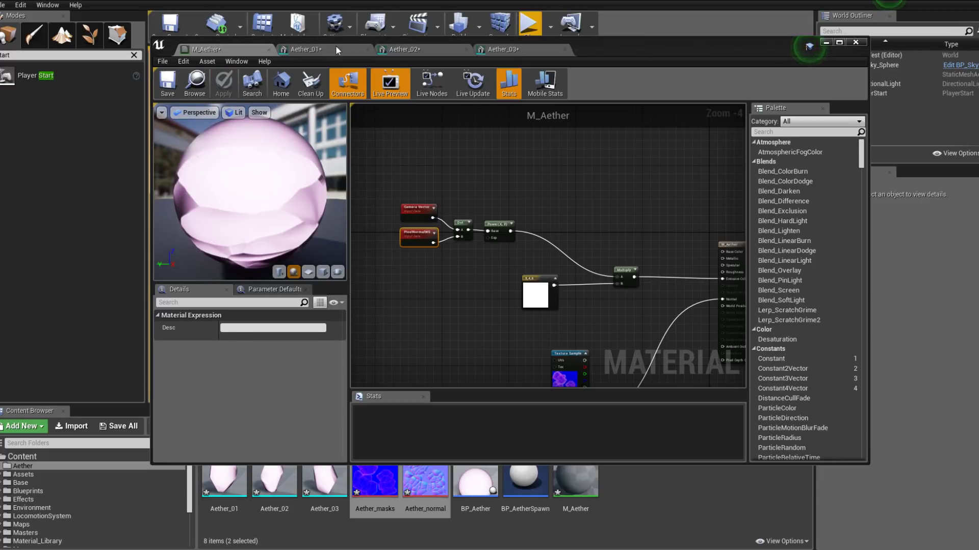
Inspect the Aether_01 mesh from several angles to check the shading from the pixel normals.
left_click(323, 51)
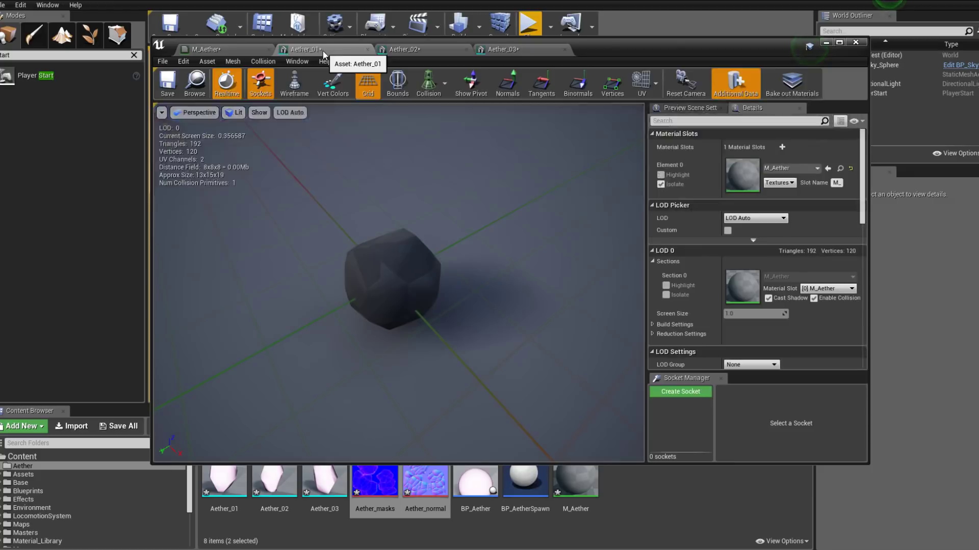
left_click_drag(398, 283, 336, 209)
left_click_drag(407, 316, 357, 311)
mouse_move(406, 316)
right_mouse_down()
mouse_move(406, 367)
mouse_move(406, 317)
right_mouse_up()
left_click_drag(406, 317, 301, 357)
left_click_drag(398, 291, 381, 267)
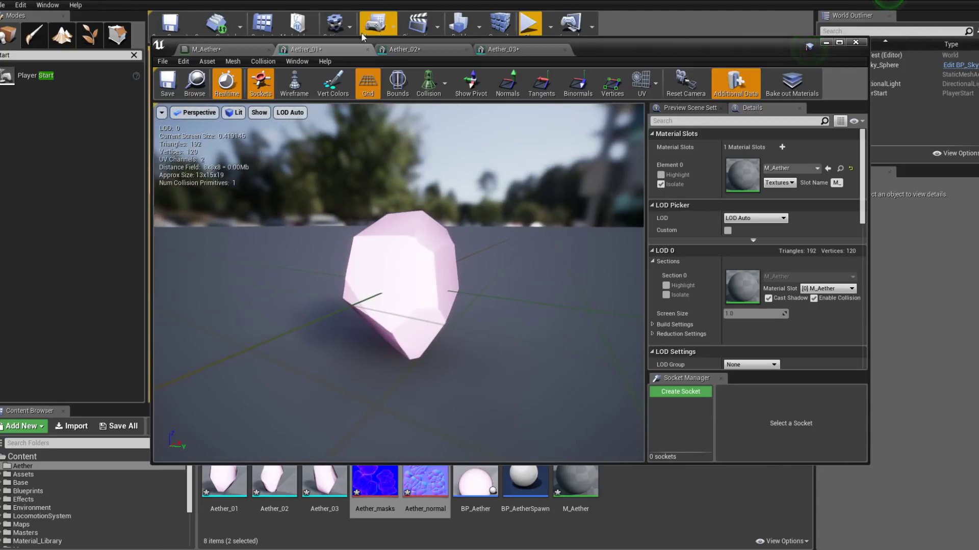
Return to the M_Aether graph and place the Aether_masks texture sample beneath the 8,4,8 color constant.
left_click(422, 49)
left_click(498, 55)
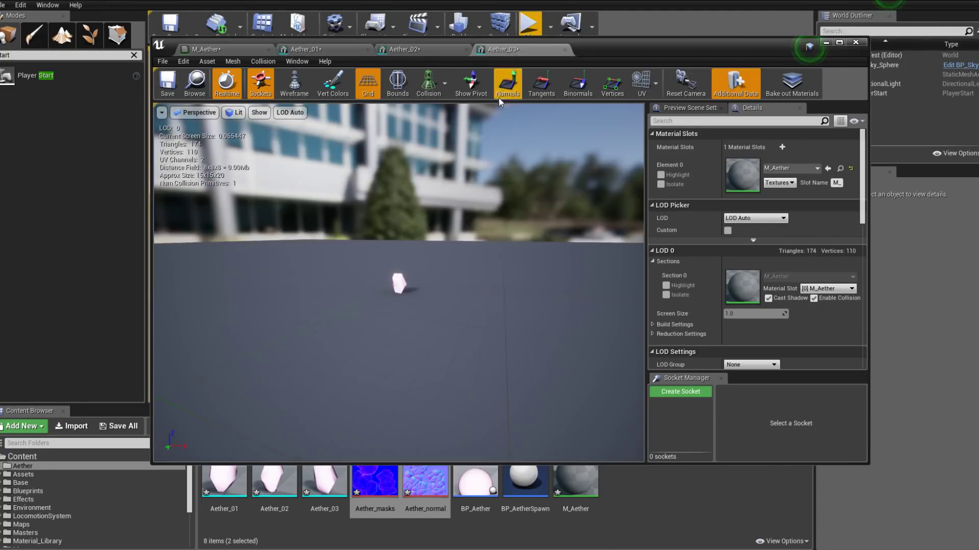
left_click(250, 50)
right_click_drag(559, 384, 531, 309)
scroll(531, 309, "up", 2)
left_click_drag(515, 294, 467, 239)
right_click_drag(501, 252, 471, 294)
scroll(470, 280, "up", 1)
left_click_drag(426, 271, 451, 286)
right_click_drag(543, 291, 461, 302)
right_click_drag(435, 249, 446, 297)
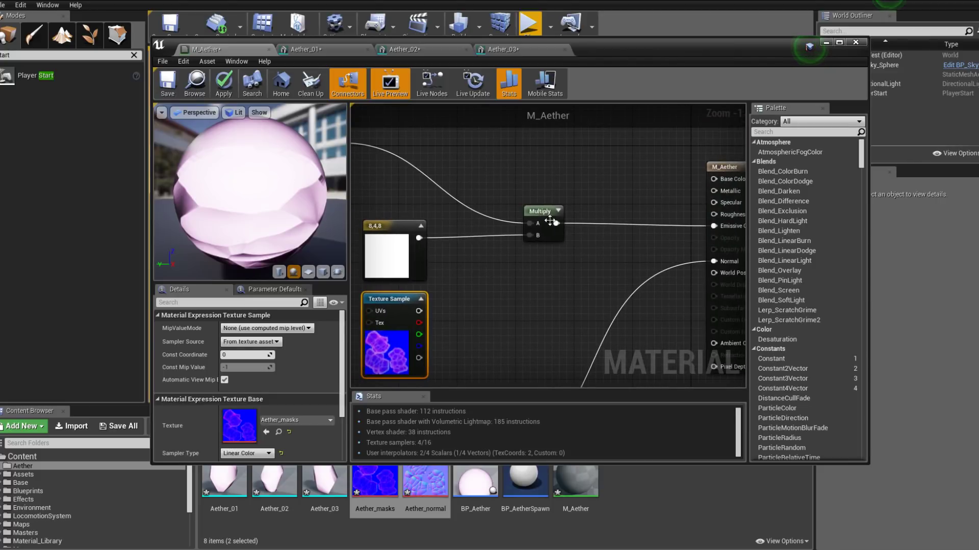
Add a second Multiply node combining the glow result with the Aether_masks red channel, and feed it into Emissive Color.
left_click_drag(564, 228, 589, 250)
type("mult")
key("Return")
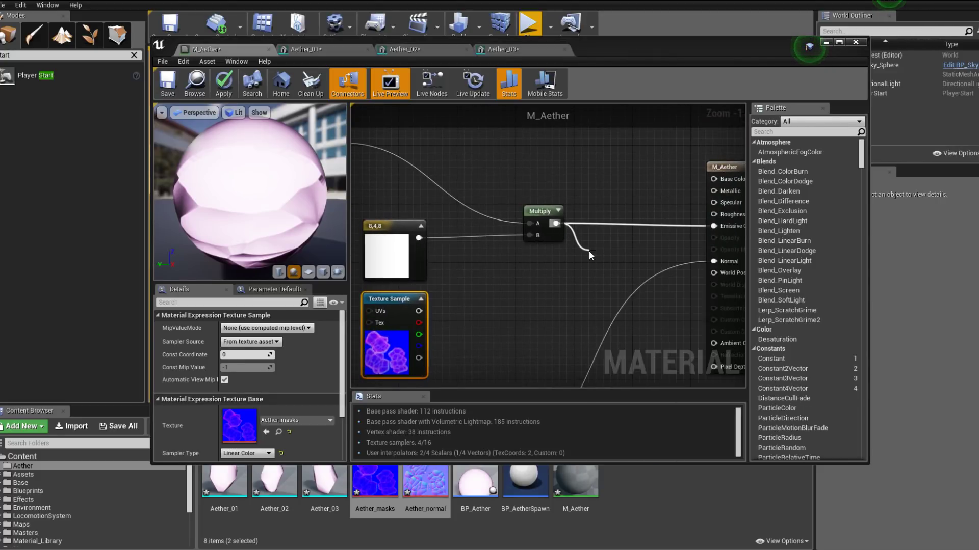
left_click_drag(604, 284, 652, 270)
left_click_drag(715, 231, 714, 228)
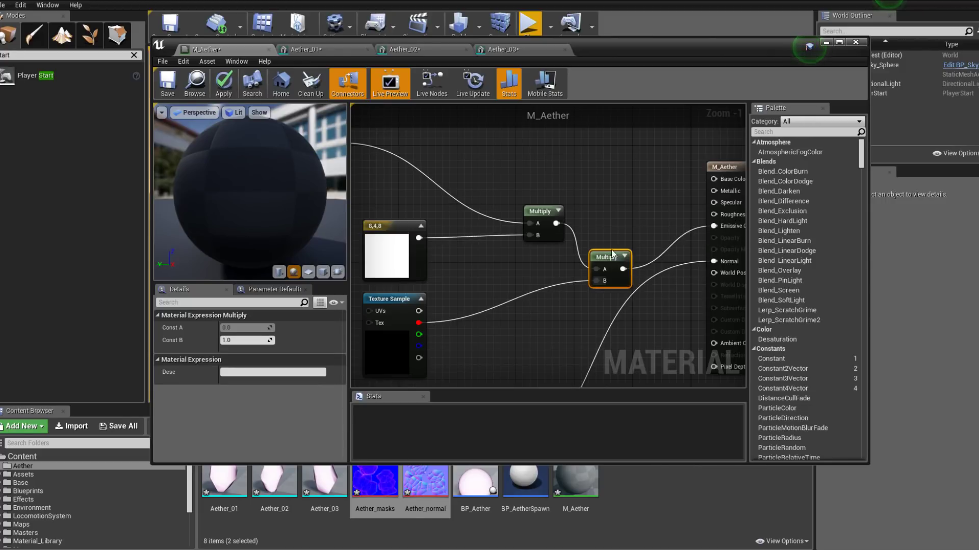
left_click_drag(607, 257, 598, 211)
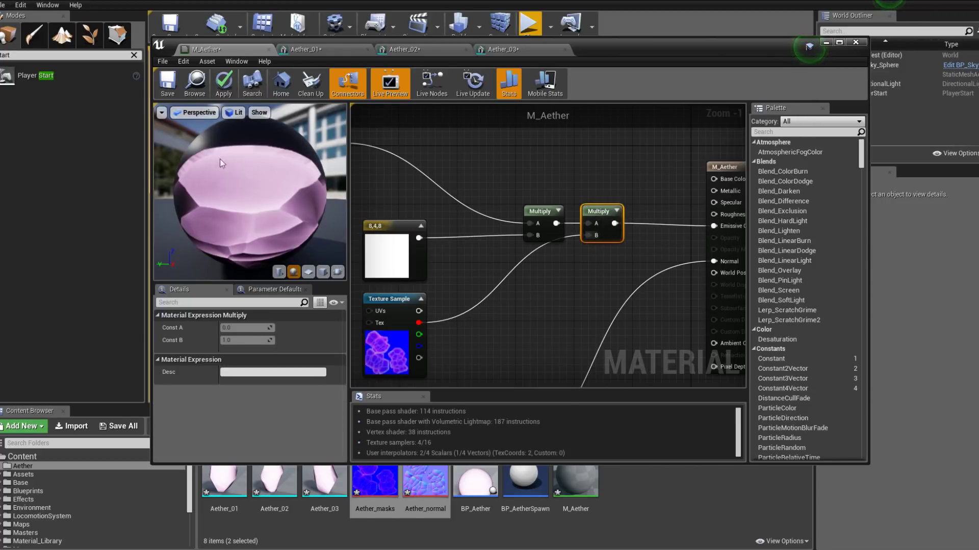
left_click_drag(286, 188, 316, 229)
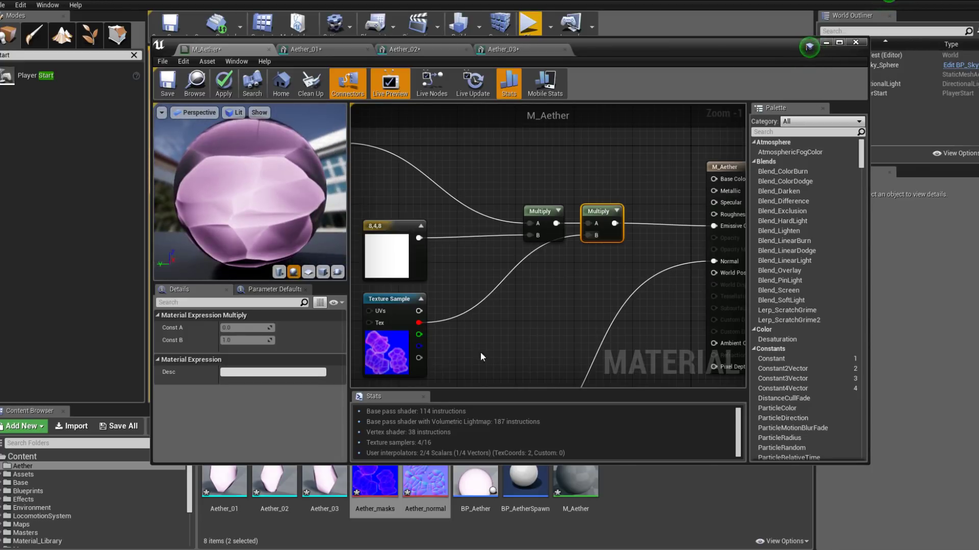
Rearrange the graph so the first Multiply sits beside the Power node, with the color constant and mask sample stacked below.
right_click_drag(455, 355, 500, 327)
left_click(436, 327)
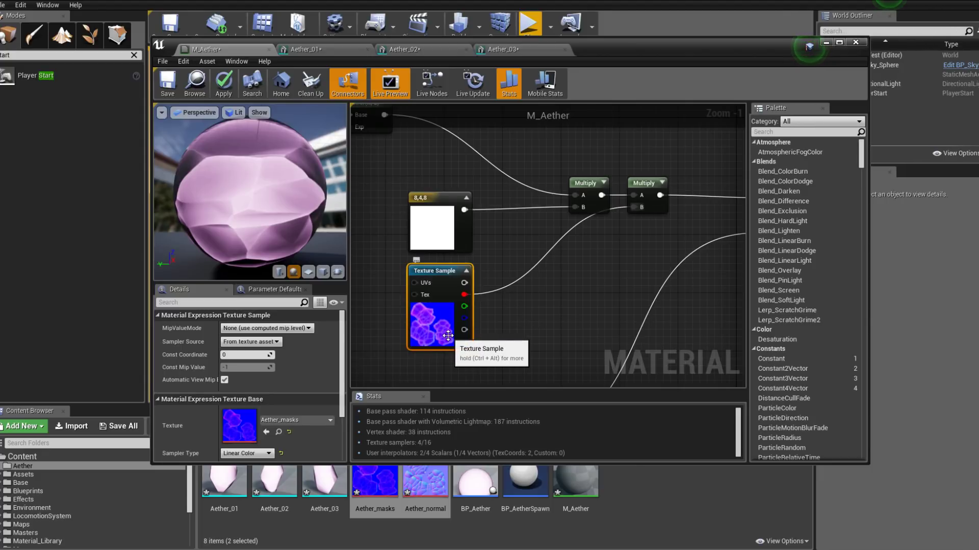
right_click_drag(533, 317, 504, 333)
scroll(504, 332, "down", 1)
left_click_drag(400, 168, 417, 146)
left_click(480, 177)
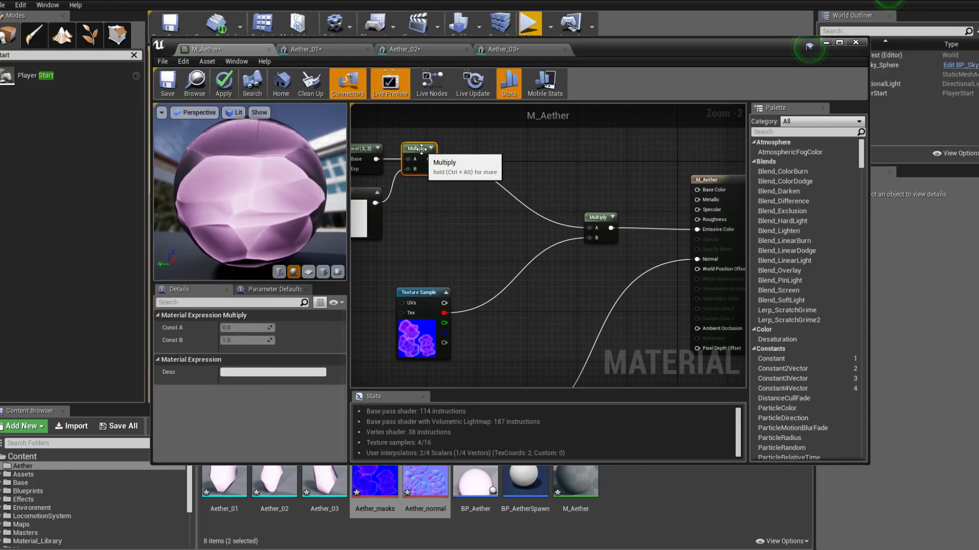
right_click_drag(473, 280, 581, 269)
left_click_drag(533, 326, 464, 287)
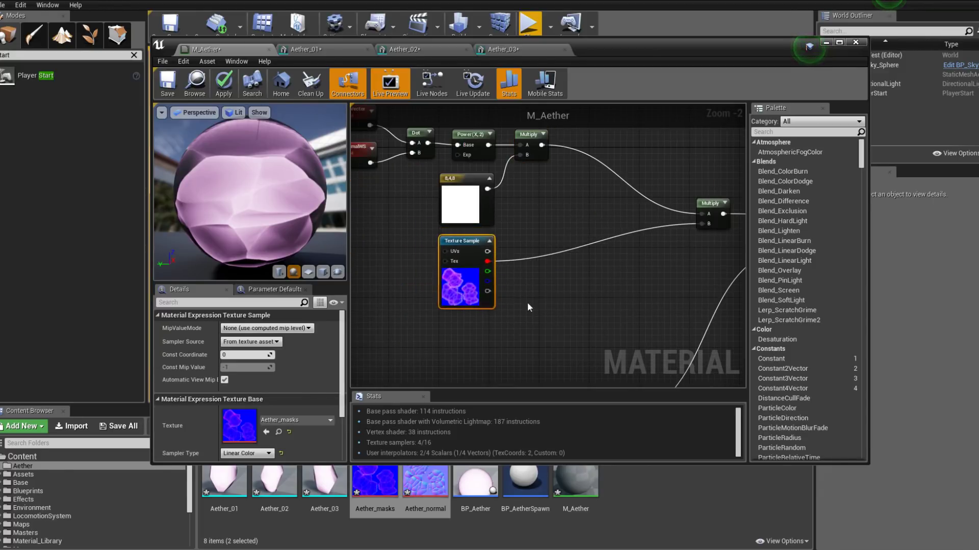
Sum the Aether_masks red and green channels with an Add node and wire it into the second Multiply's B input.
right_click_drag(489, 271, 452, 302)
left_click_drag(447, 297, 480, 301)
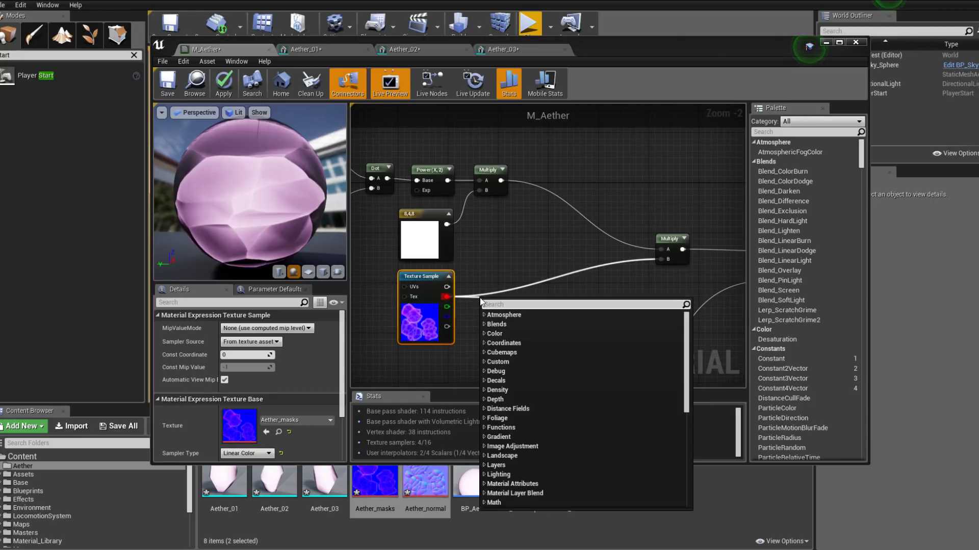
type("add")
key("Return")
left_click_drag(440, 306, 661, 260)
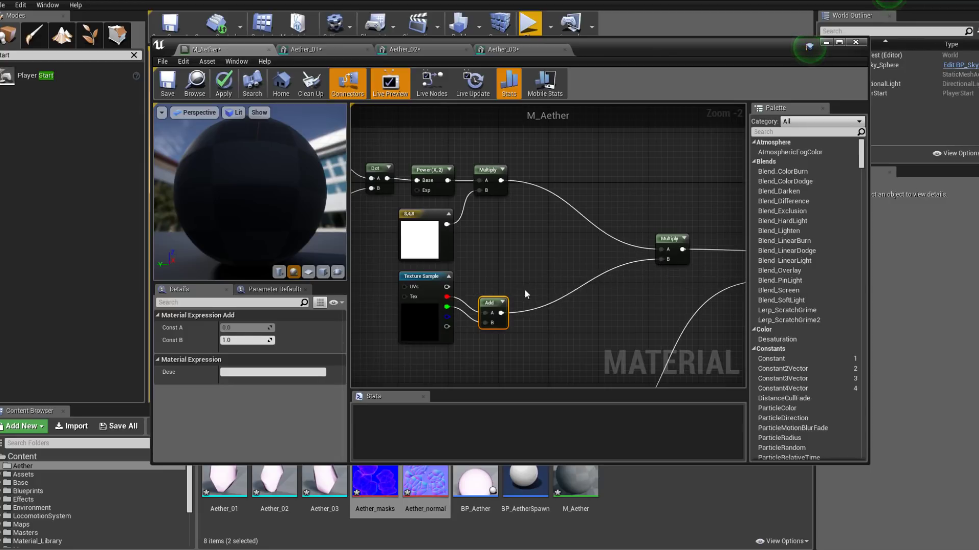
left_click_drag(494, 304, 576, 289)
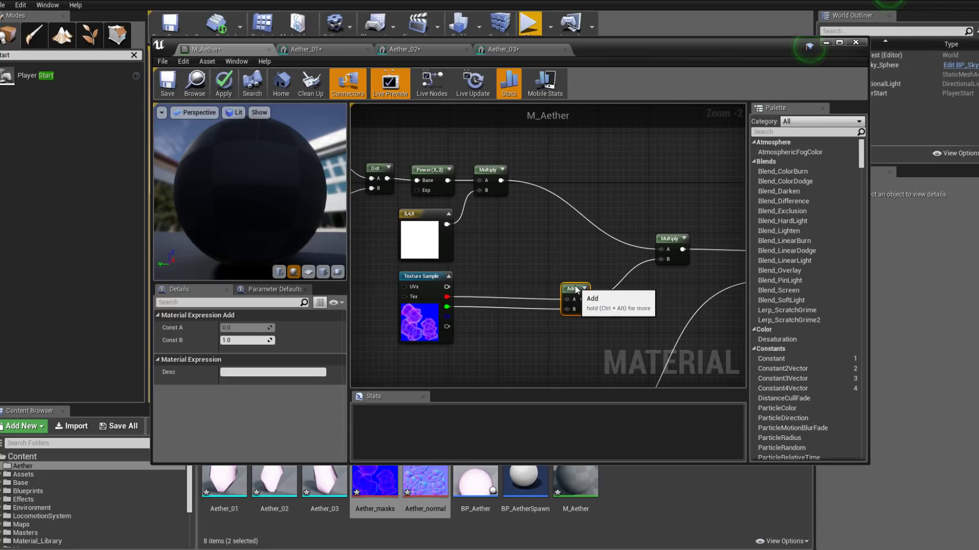
Insert a Power node between the Aether_masks red channel and the Add node's A input, and apply the material.
left_click_drag(447, 297, 475, 292)
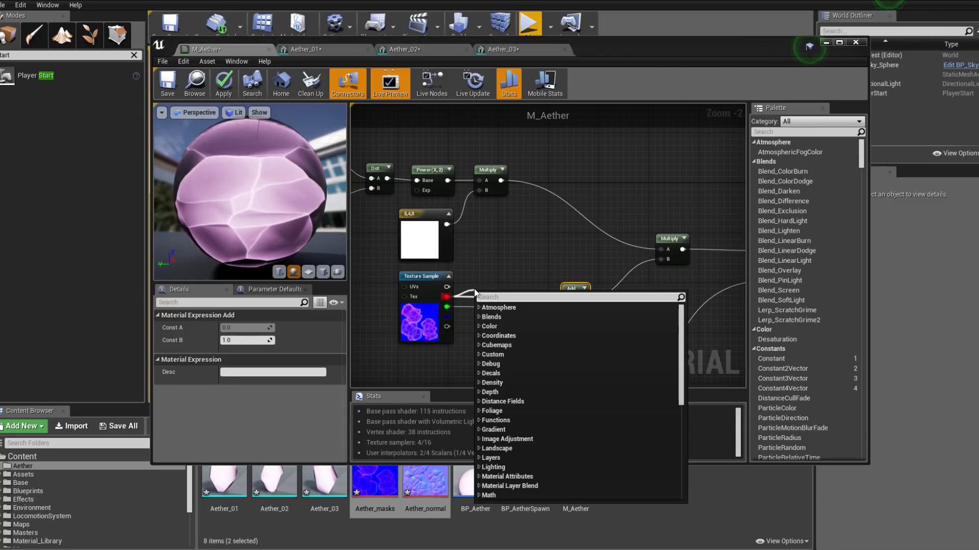
type("power")
key("Return")
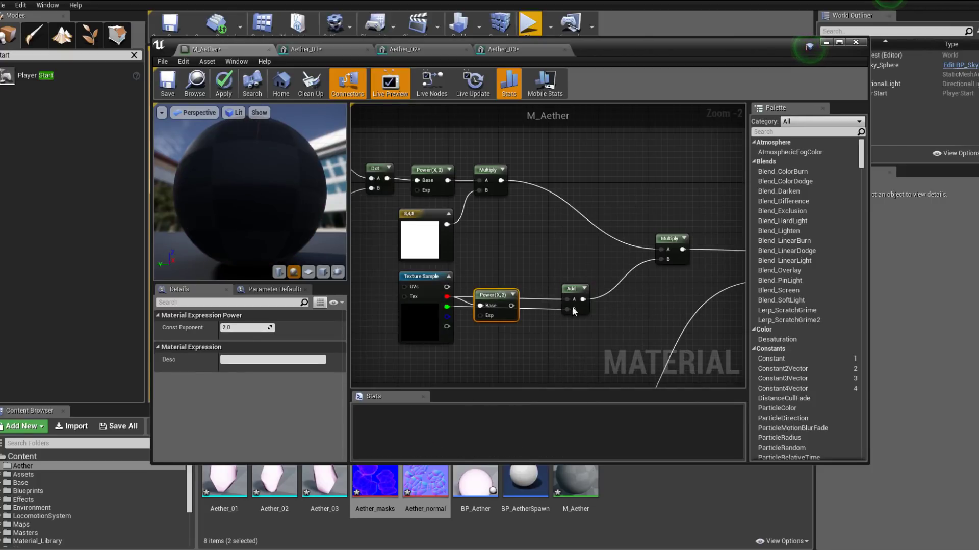
mouse_move(512, 306)
left_mouse_down()
mouse_move(567, 300)
mouse_move(513, 286)
mouse_move(520, 295)
left_mouse_up()
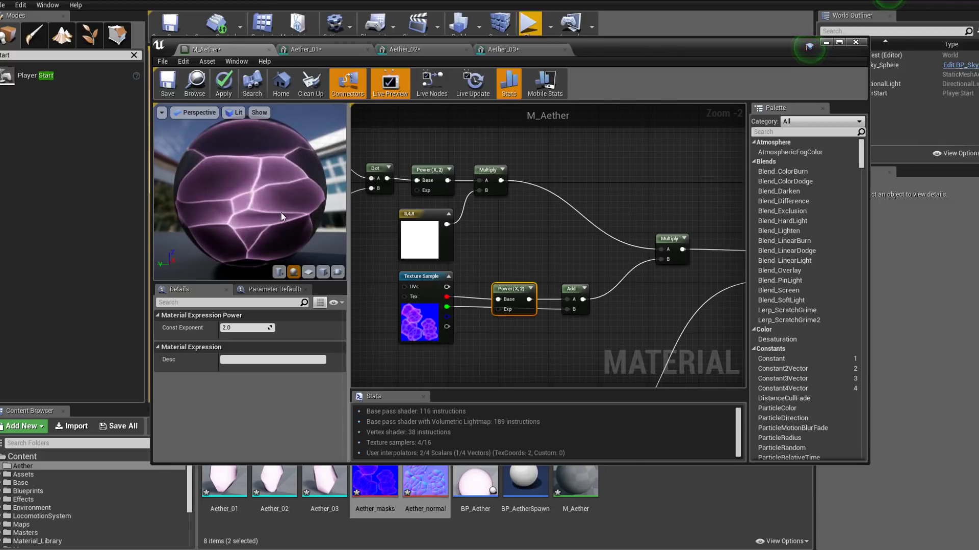
left_click_drag(271, 181, 202, 36)
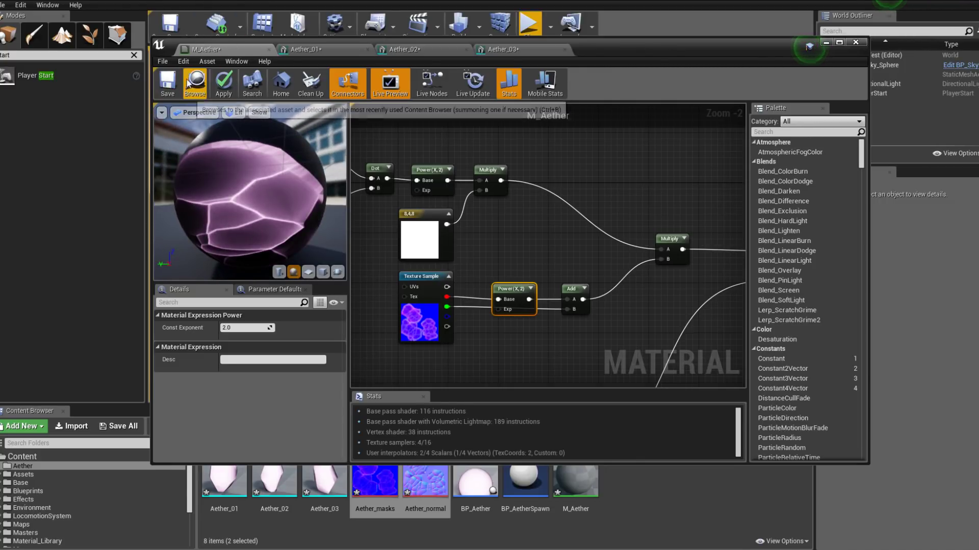
left_click(223, 82)
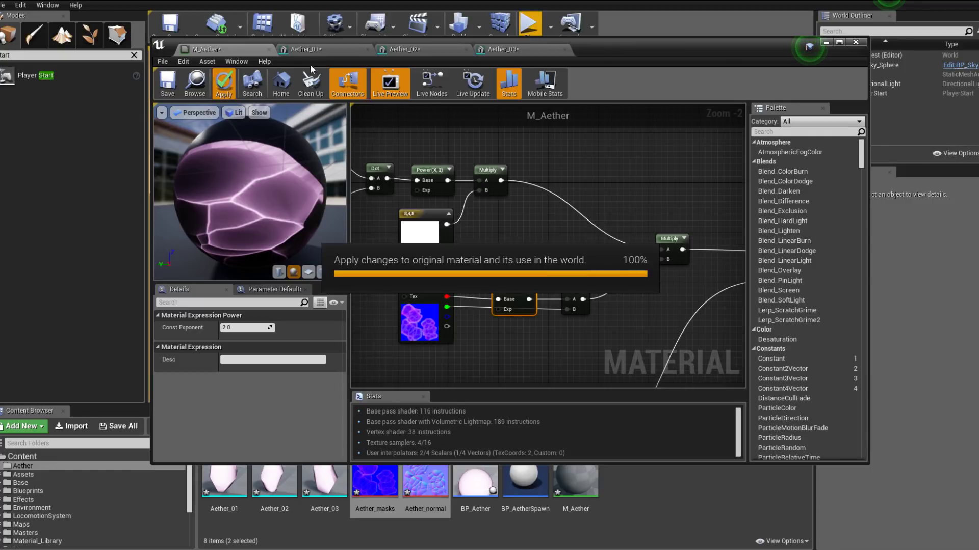
Inspect the Aether_01 mesh from several angles to check the masked edge glow.
left_click(308, 50)
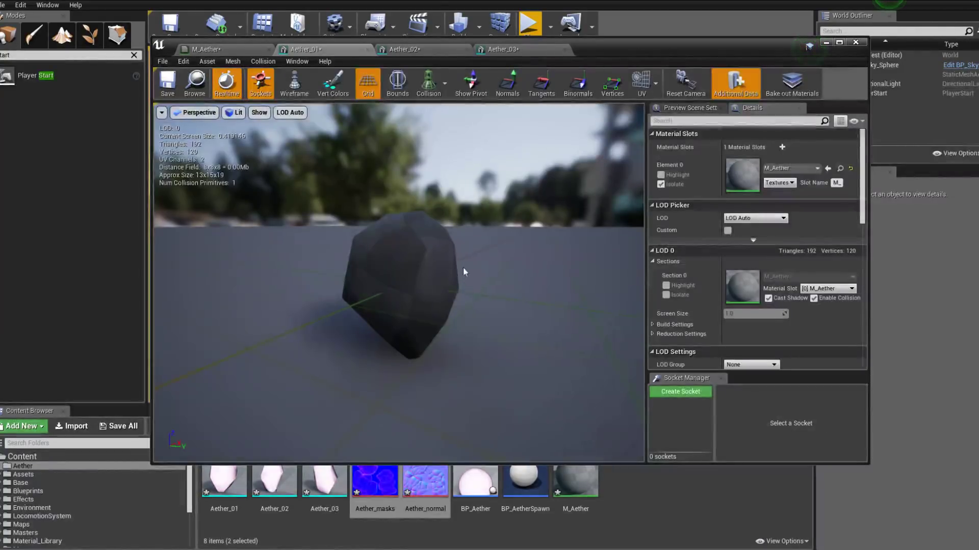
scroll(463, 267, "down", 5)
left_click_drag(463, 267, 388, 280, "alt")
scroll(428, 278, "up", 4)
left_click_drag(399, 283, 270, 260)
scroll(398, 283, "up", 3)
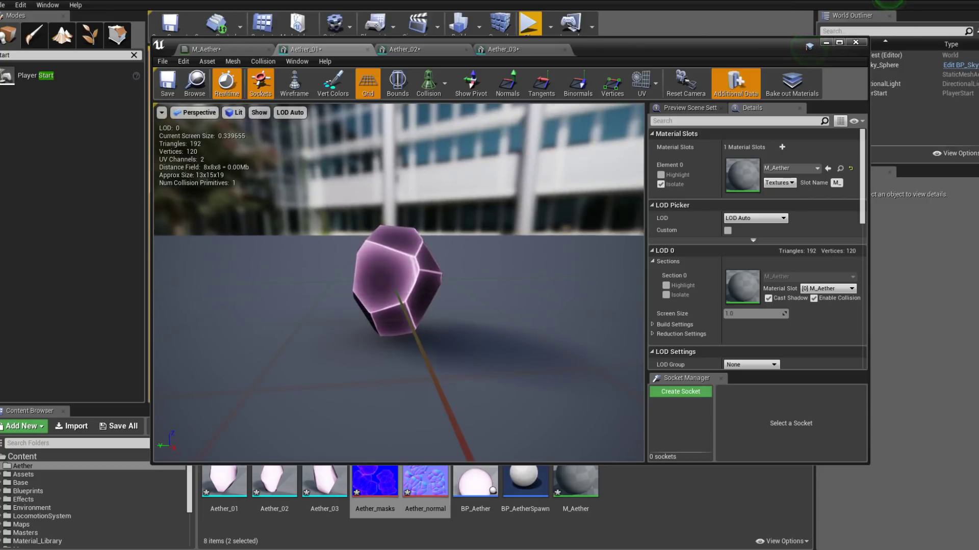
Make room after the Dot node, insert a OneMinus node between Dot and Power, and apply the material.
left_click(219, 51)
right_click_drag(534, 221, 629, 270)
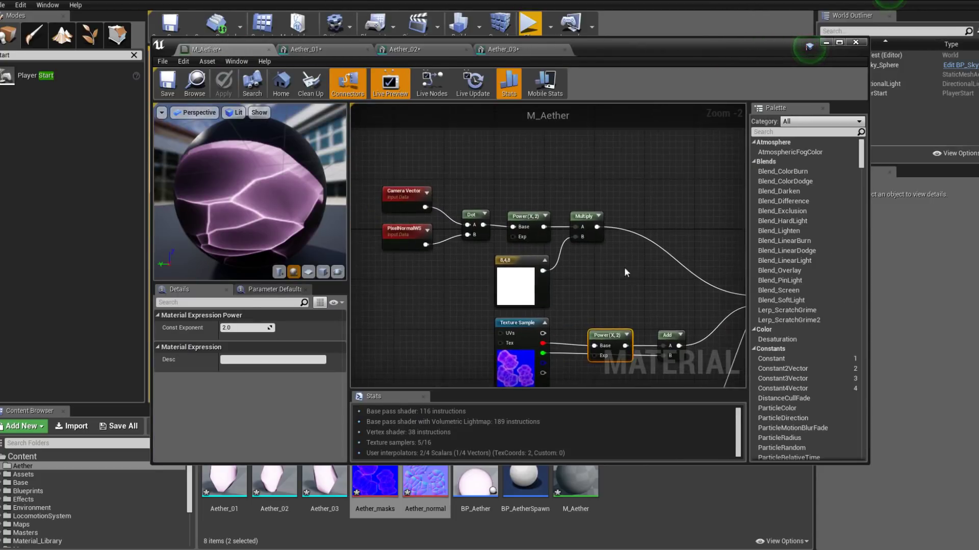
scroll(470, 249, "down", 1)
right_click_drag(417, 230, 515, 181)
left_click_drag(485, 152, 494, 245)
left_click(475, 244)
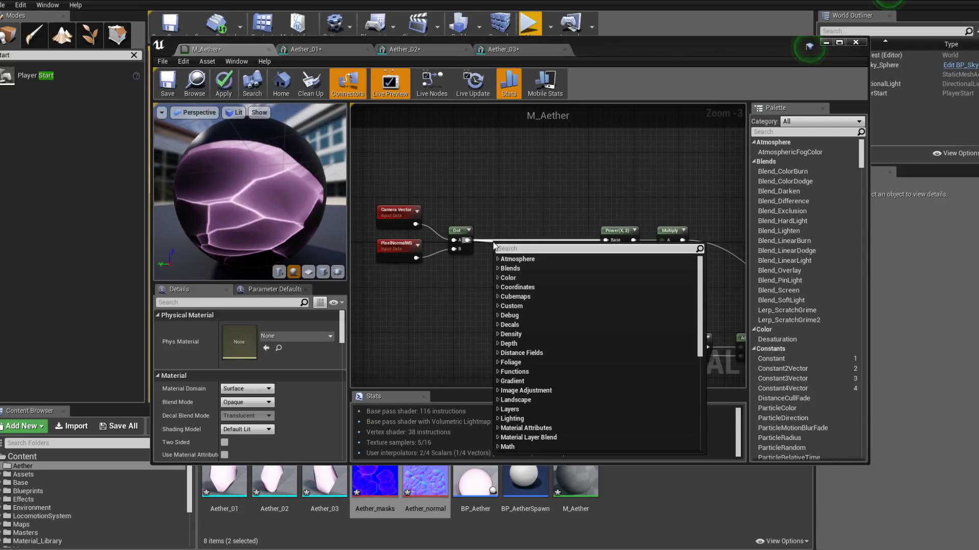
type("onem")
key("Return")
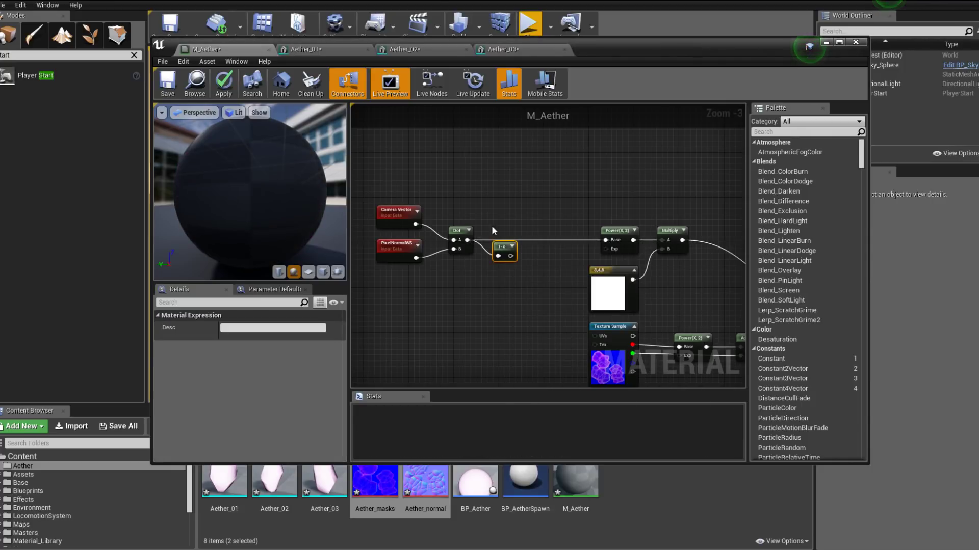
left_click_drag(511, 256, 530, 233)
left_click(223, 84)
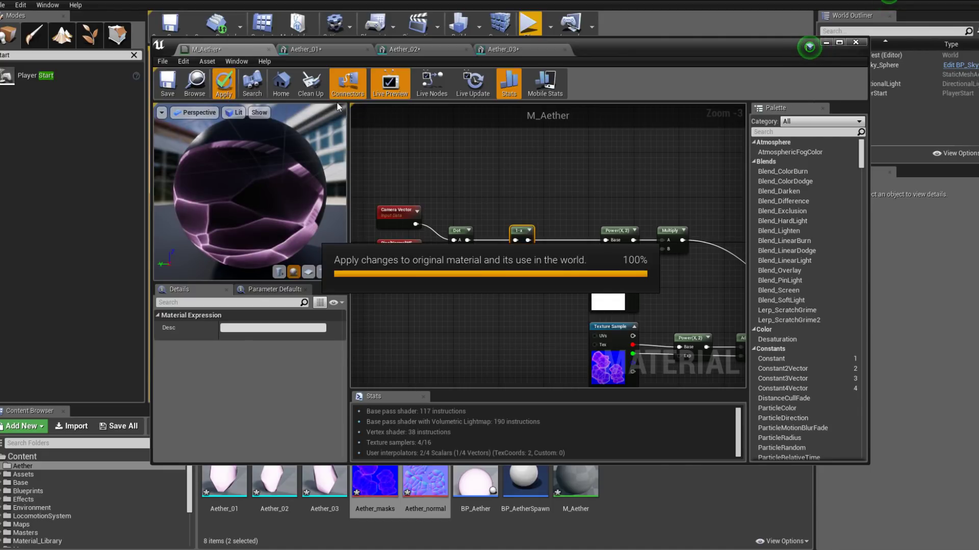
Orbit around the Aether_01 mesh to examine the inverted fresnel glow.
left_click(314, 51)
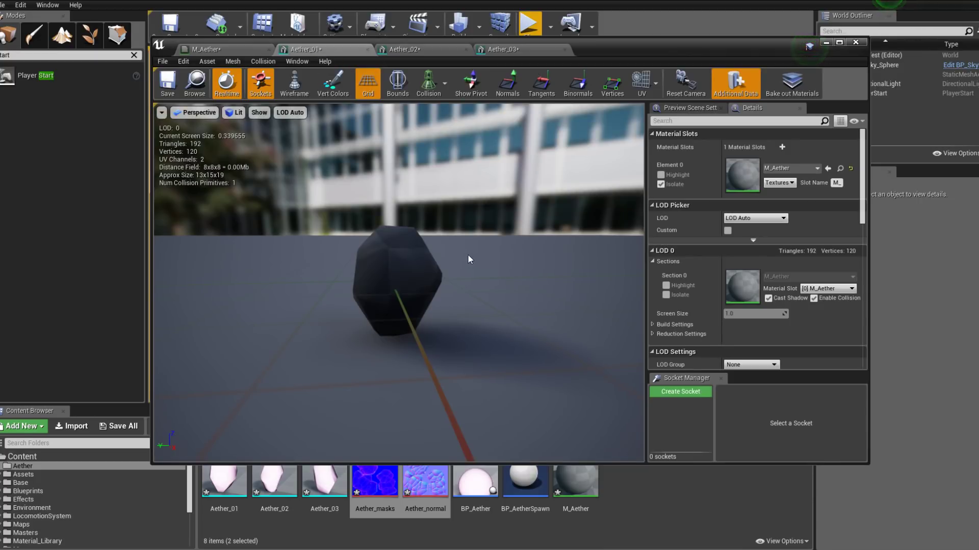
left_click_drag(408, 274, 550, 255)
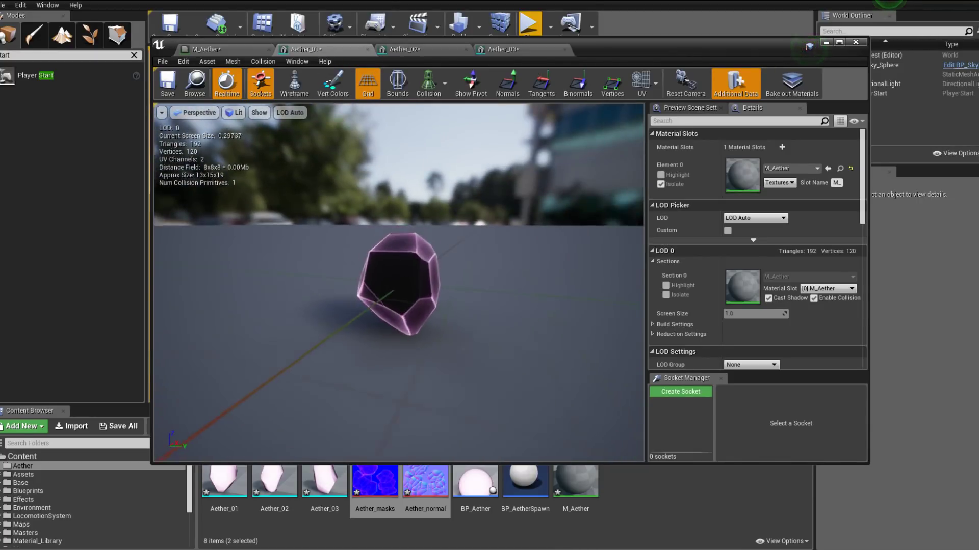
scroll(399, 283, "down", 5)
left_click_drag(399, 282, 505, 214)
left_click_drag(479, 244, 479, 296)
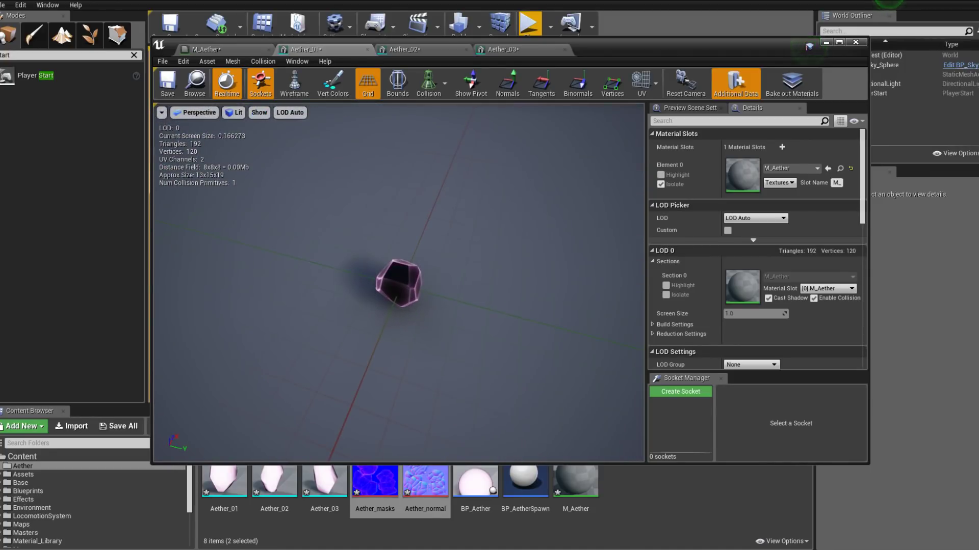
Add a Constant node with value 1 in the M_Aether graph and connect it to the Specular input.
left_click(223, 54)
right_click_drag(649, 317, 397, 234)
right_click_drag(627, 277, 533, 356)
left_click(514, 258)
left_click_drag(526, 272, 584, 280)
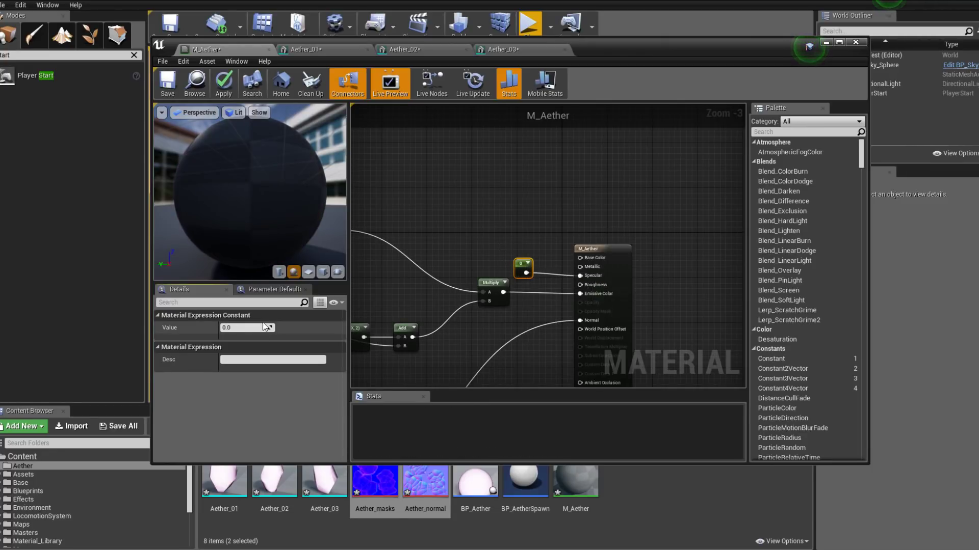
type("1")
key("Return")
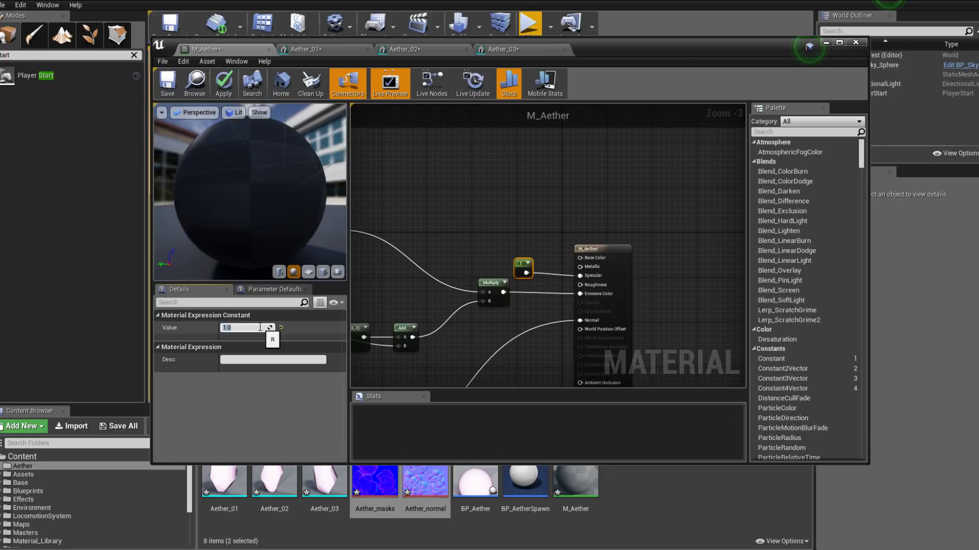
Add a Constant node with value 0.05, connect it to the Roughness input, and apply the material.
left_click(533, 307)
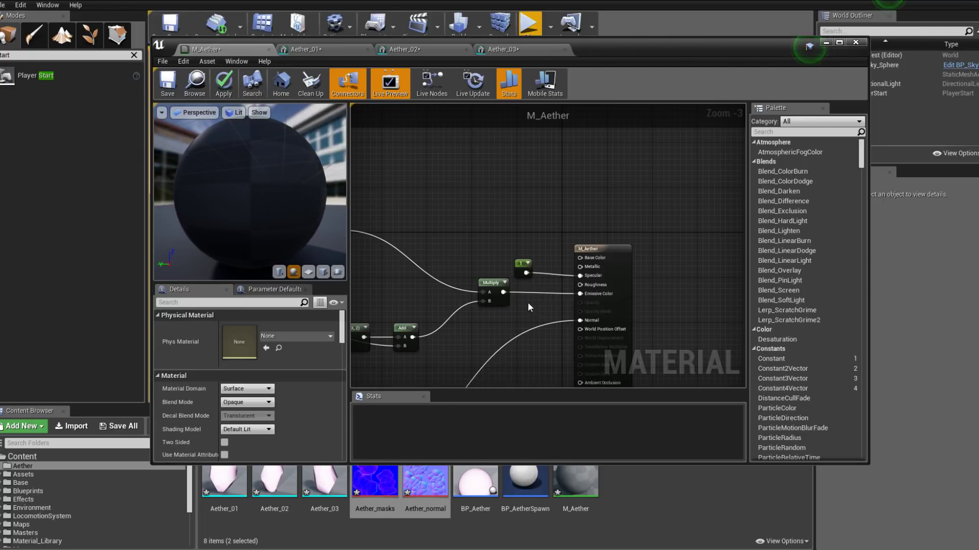
left_click(521, 302)
left_click_drag(532, 315, 581, 285)
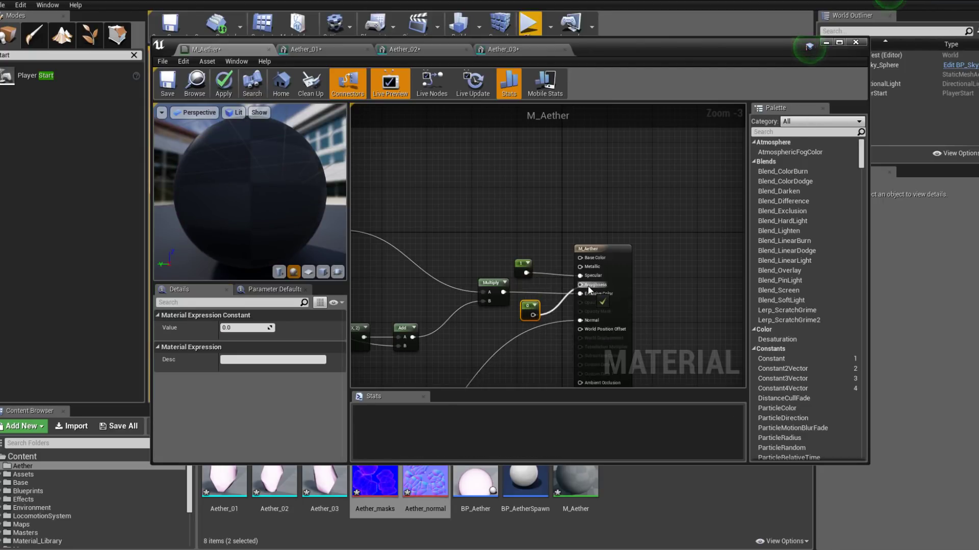
left_click(224, 327)
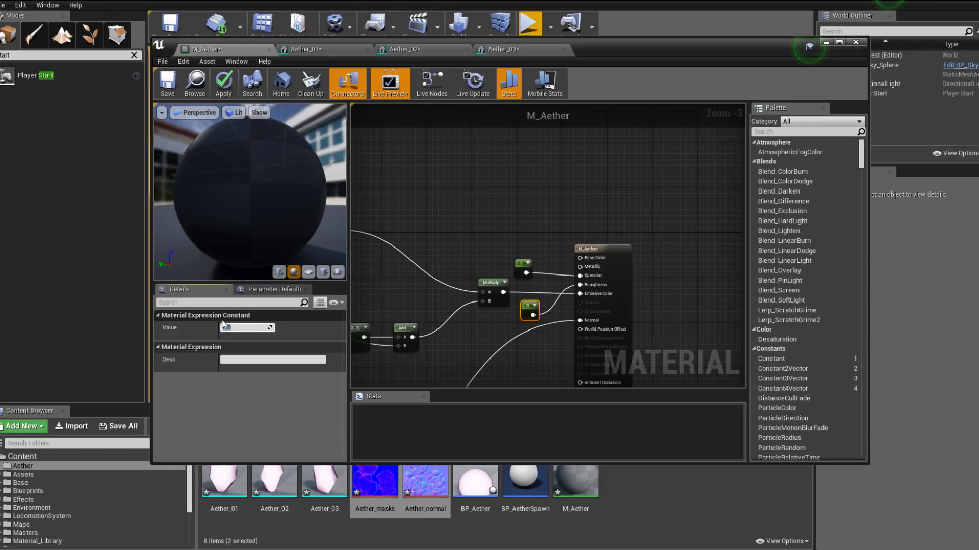
type("0.05")
key("Return")
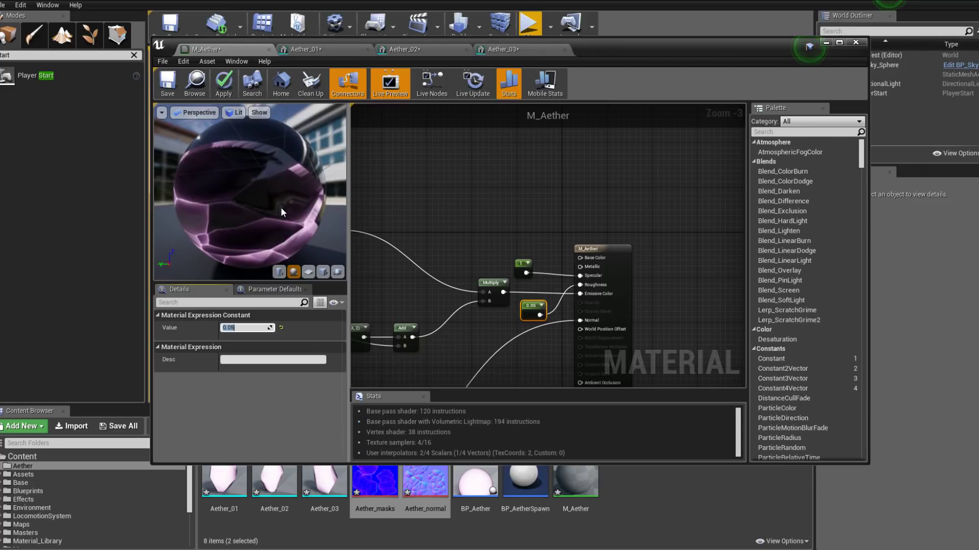
left_click_drag(255, 191, 278, 194)
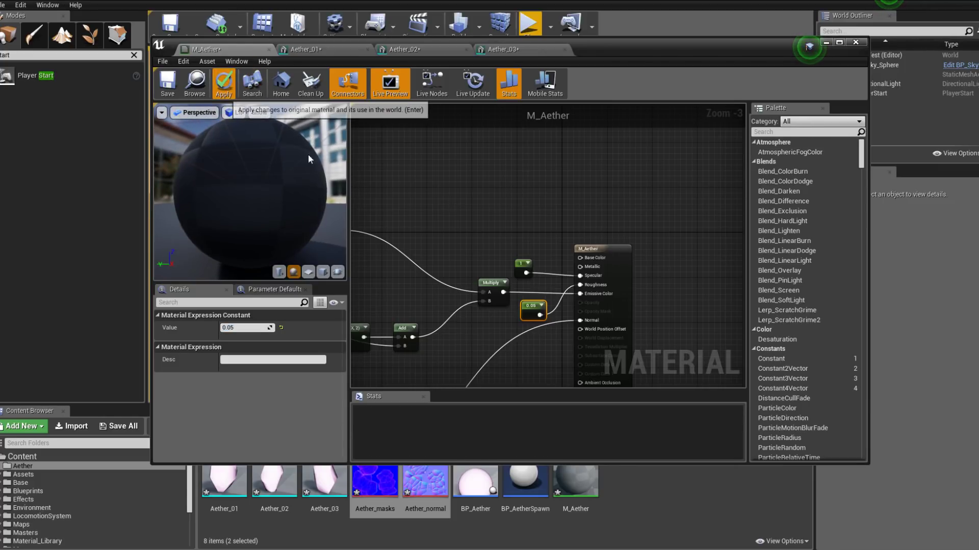
left_click(223, 84)
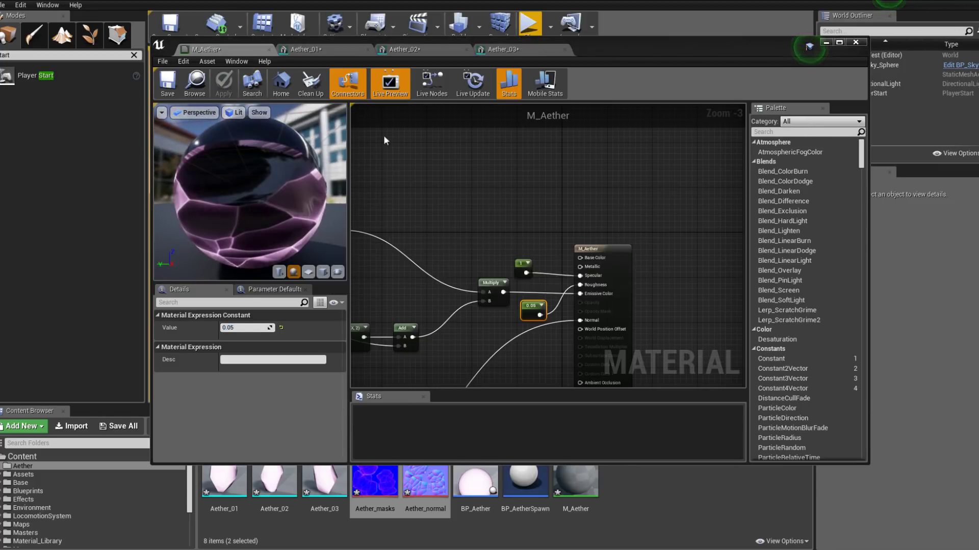
Inspect the Aether_01 mesh to check its specular and roughness reflections.
left_click(313, 49)
left_click_drag(432, 295, 415, 240)
mouse_move(396, 286)
right_mouse_down()
mouse_move(395, 326)
mouse_move(396, 285)
right_mouse_up()
left_click_drag(395, 285, 428, 298)
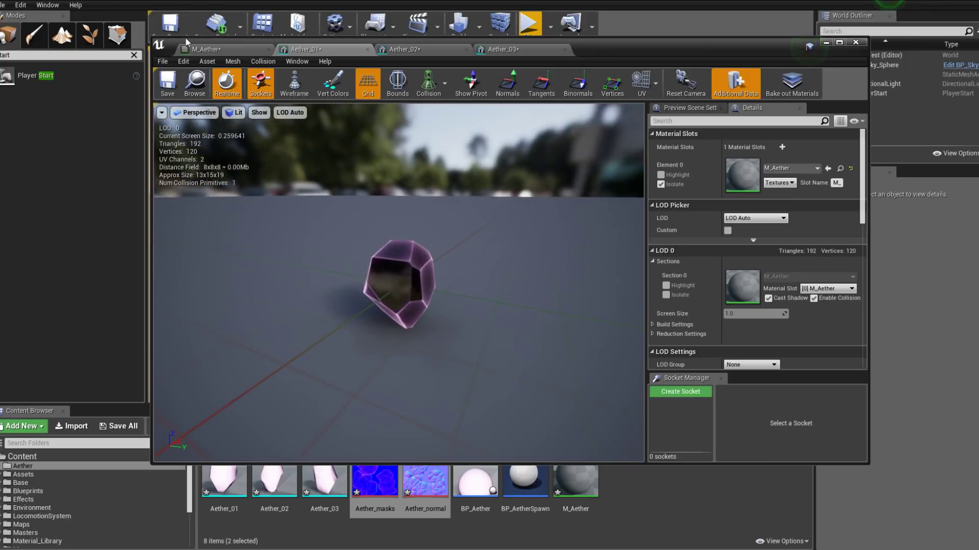
Move the mask Texture Sample, Power and Add nodes farther from the material output in the M_Aether graph to make room.
left_click(207, 50)
right_click_drag(472, 342, 589, 243)
scroll(589, 244, "down", 2)
right_click_drag(534, 206, 574, 240)
scroll(547, 255, "up", 2)
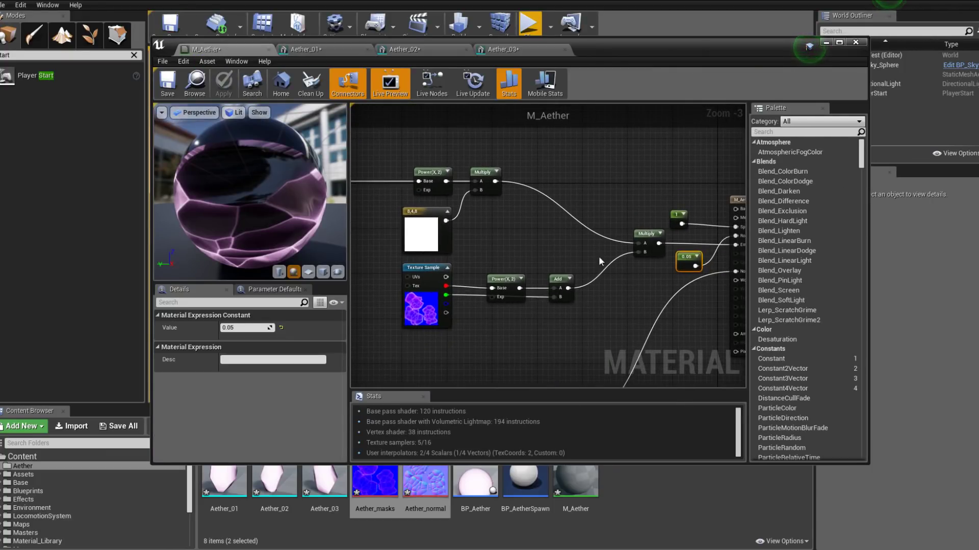
left_click_drag(568, 342, 416, 280)
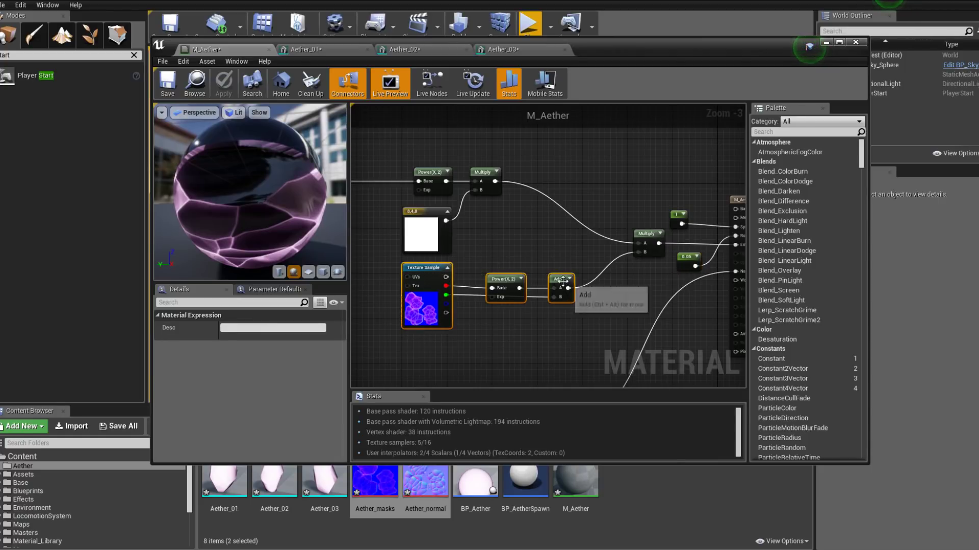
left_click_drag(564, 282, 446, 271)
Add a second Multiply node after the final Multiply in M_Aether and connect its output to Emissive Color.
left_click_drag(647, 233, 583, 247)
type("mul")
key("Return")
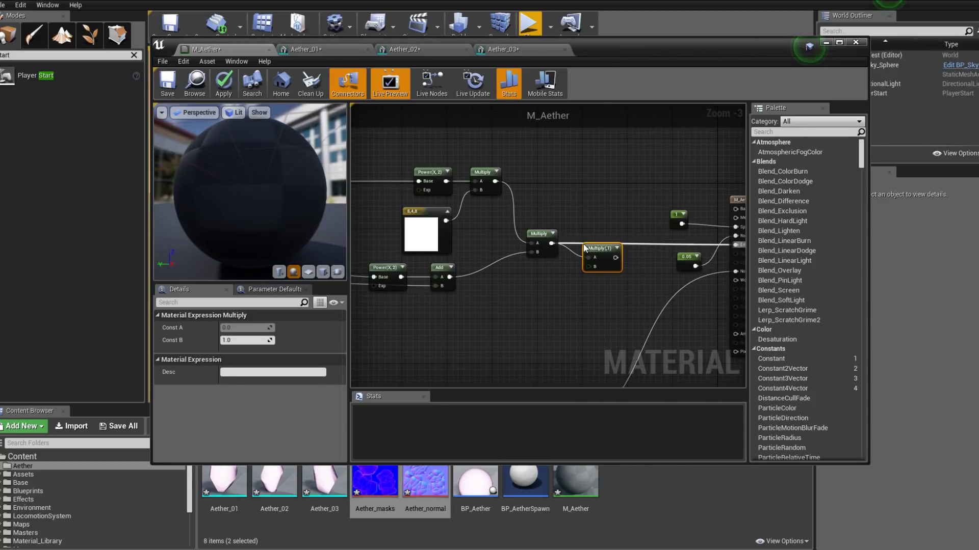
mouse_move(616, 258)
left_mouse_down()
mouse_move(738, 245)
mouse_move(612, 245)
left_mouse_up()
left_click_drag(487, 254, 487, 239)
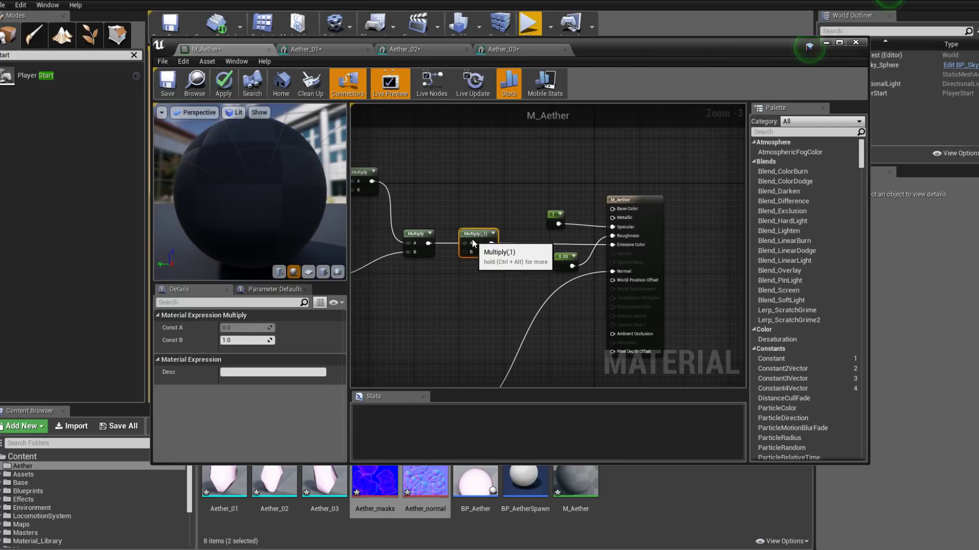
Set the new Multiply node's Const B to 5 and apply the material changes.
left_click(240, 341)
type("5")
key("Return")
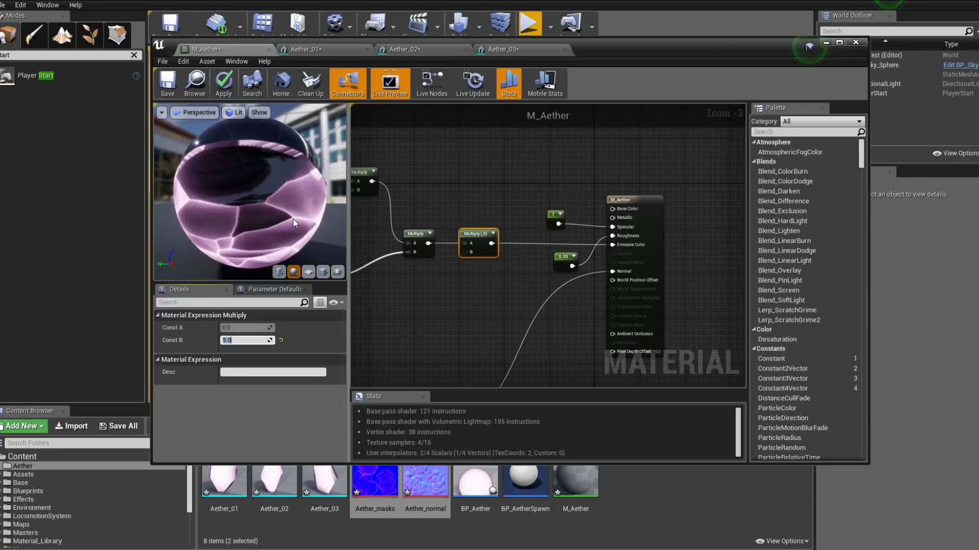
left_click(219, 89)
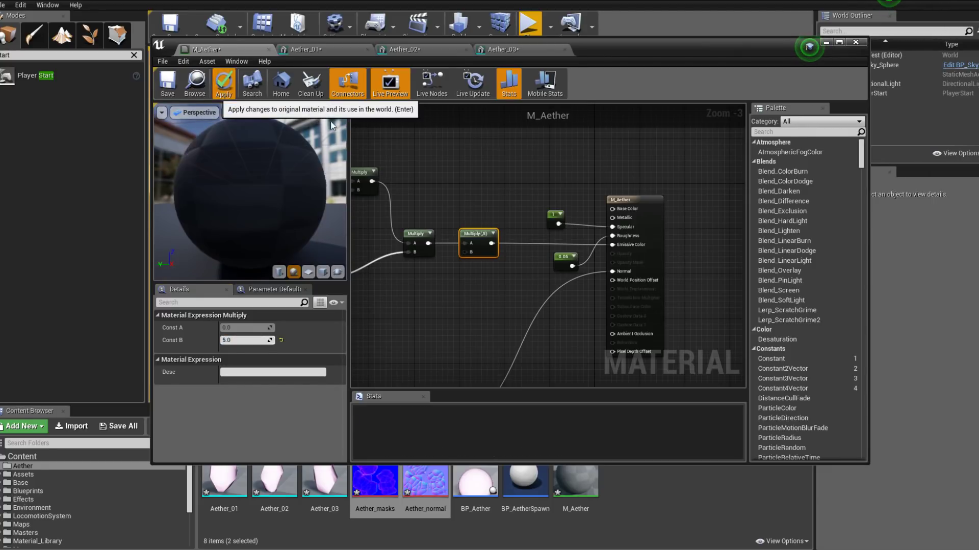
Inspect the Aether_01, Aether_02 and Aether_03 meshes from several angles to check the emissive glow.
left_click(318, 48)
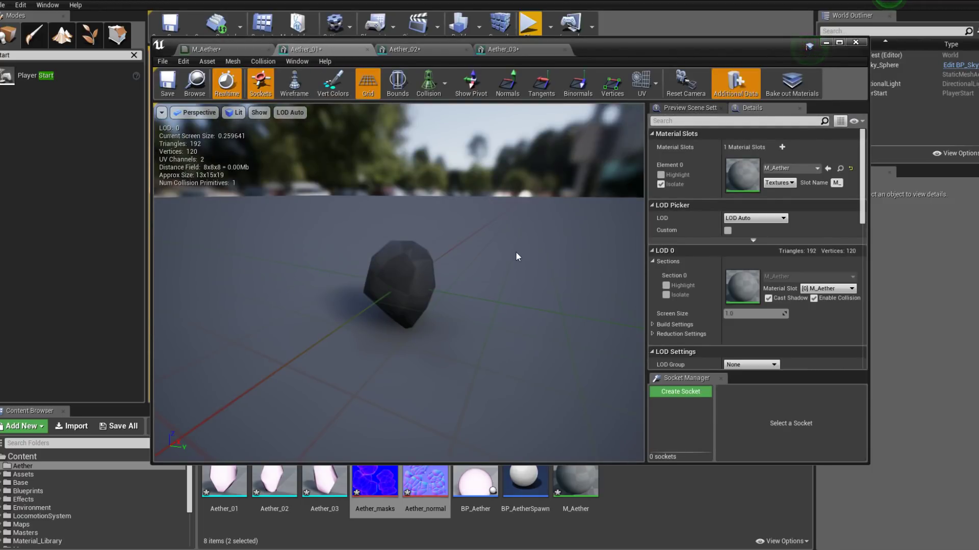
left_click_drag(471, 261, 561, 270)
left_click(428, 50)
left_click_drag(502, 230, 566, 304)
scroll(528, 350, "down", 6)
left_click_drag(488, 305, 488, 330)
scroll(476, 308, "up", 3)
left_click(509, 52)
left_click_drag(502, 229, 357, 229)
scroll(472, 264, "up", 6)
left_click_drag(472, 264, 548, 286)
left_click_drag(479, 285, 421, 250)
Close the material and mesh editors, then open the BP_Aether blueprint in a maximized window.
left_click(209, 50)
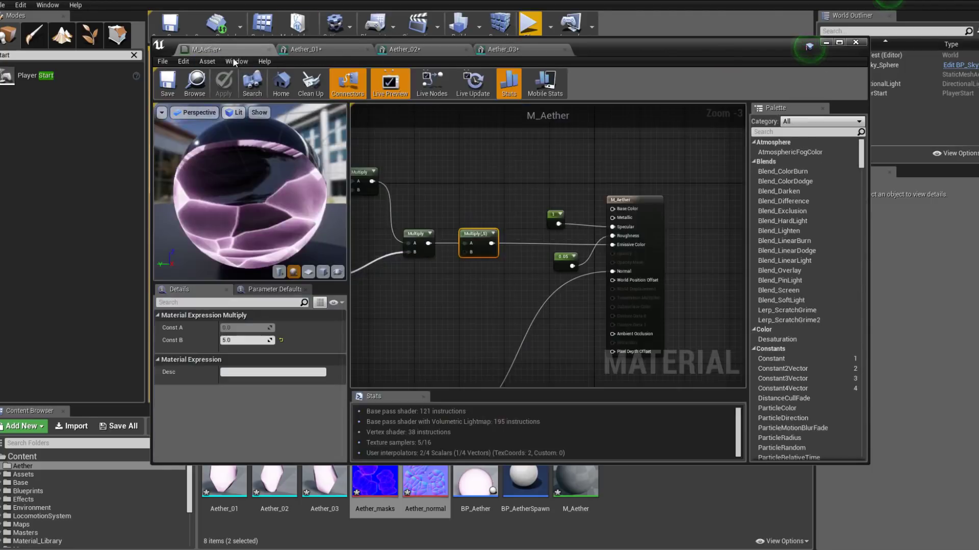
left_click(857, 42)
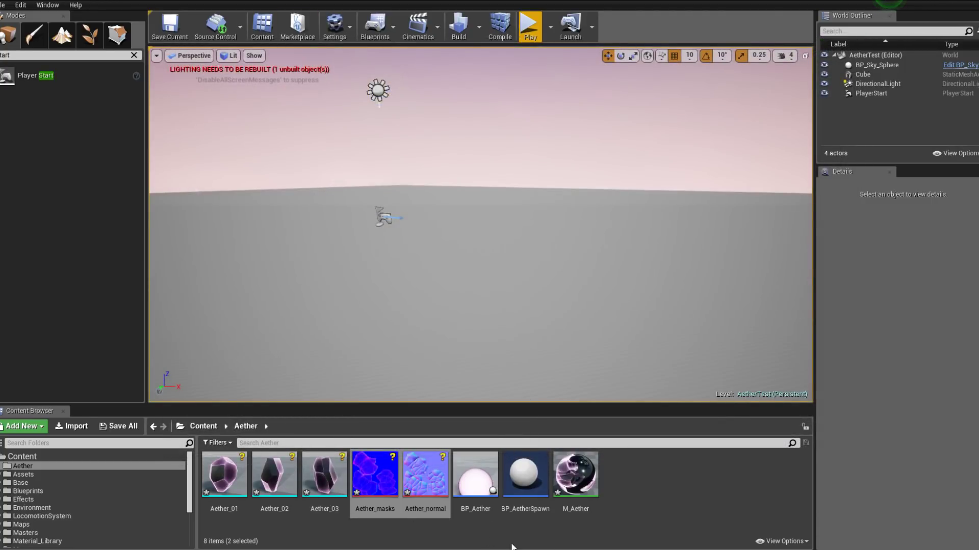
double_click(475, 474)
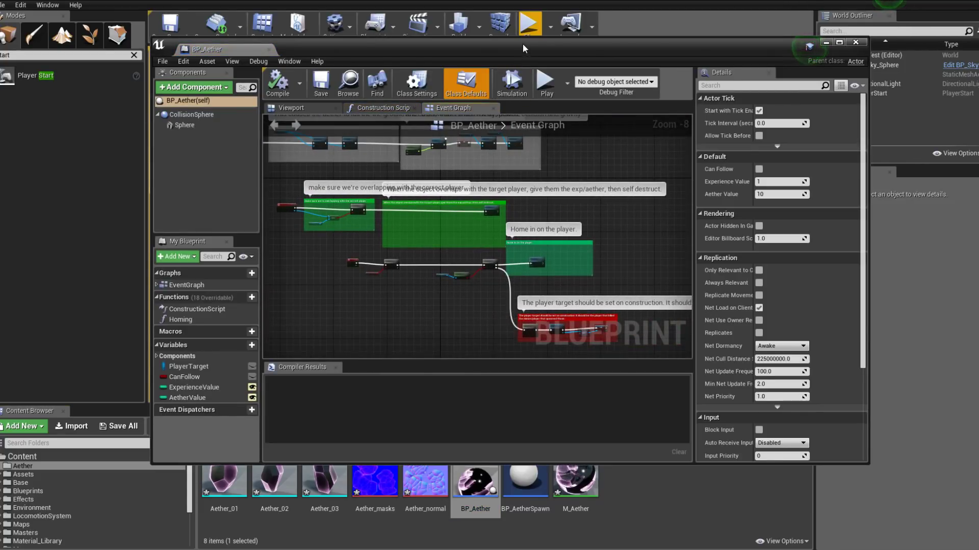
double_click(522, 44)
Shift the green comment box about giving the target player exp/aether slightly upward in BP_Aether's Event Graph.
scroll(494, 287, "up", 3)
right_click_drag(424, 263, 591, 356)
scroll(592, 355, "down", 1)
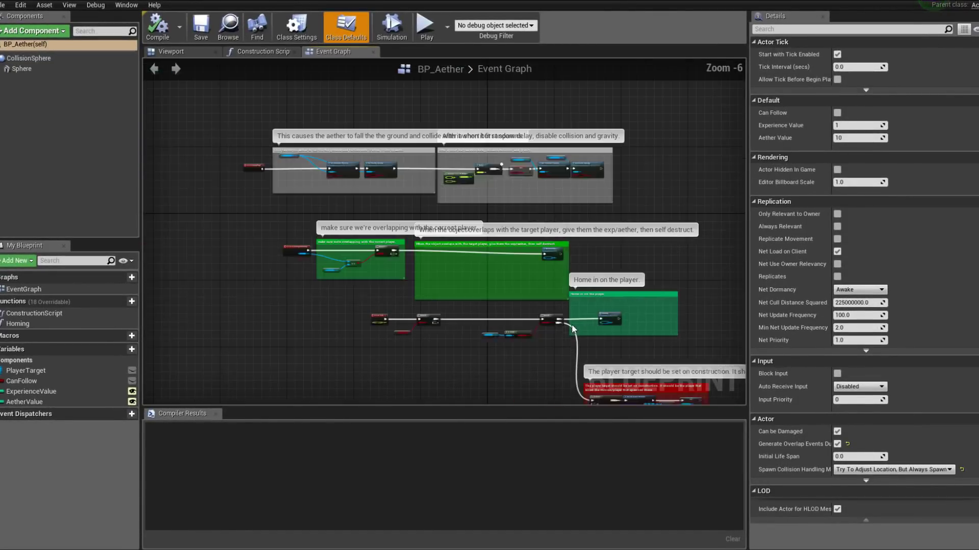
right_click_drag(538, 229, 559, 279)
scroll(559, 279, "up", 2)
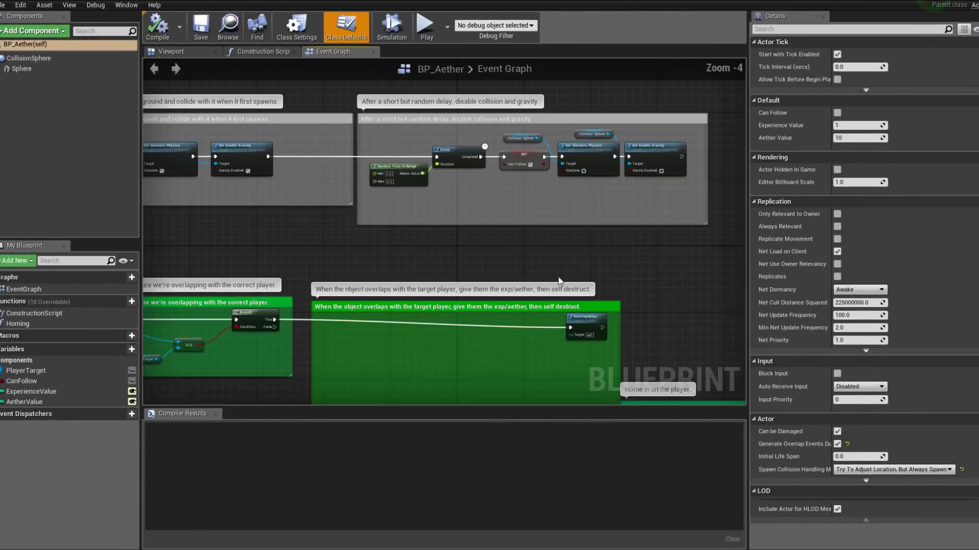
left_click(552, 303)
left_click_drag(552, 300, 552, 291)
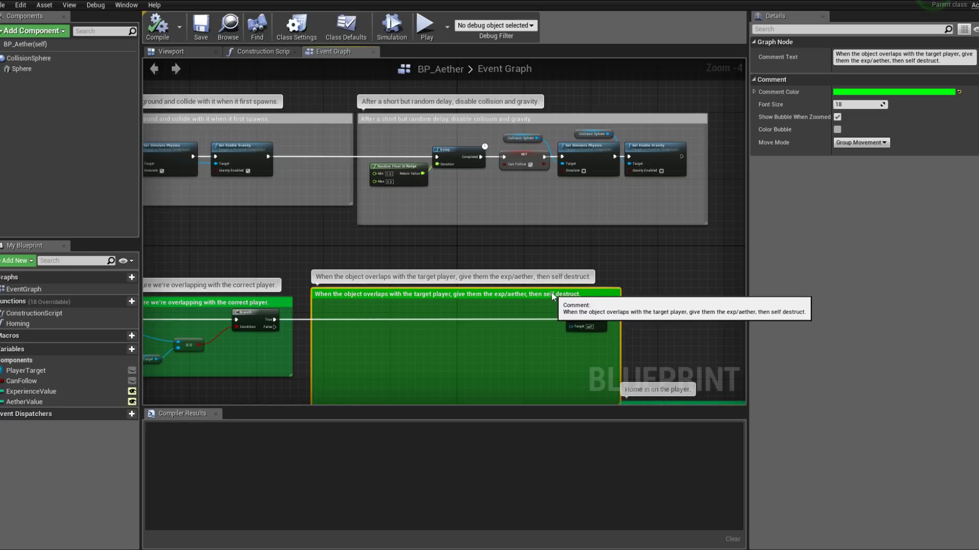
left_click(657, 309)
Examine the player-homing section of BP_Aether's Event Graph.
right_click_drag(651, 332, 604, 263)
scroll(577, 245, "down", 1)
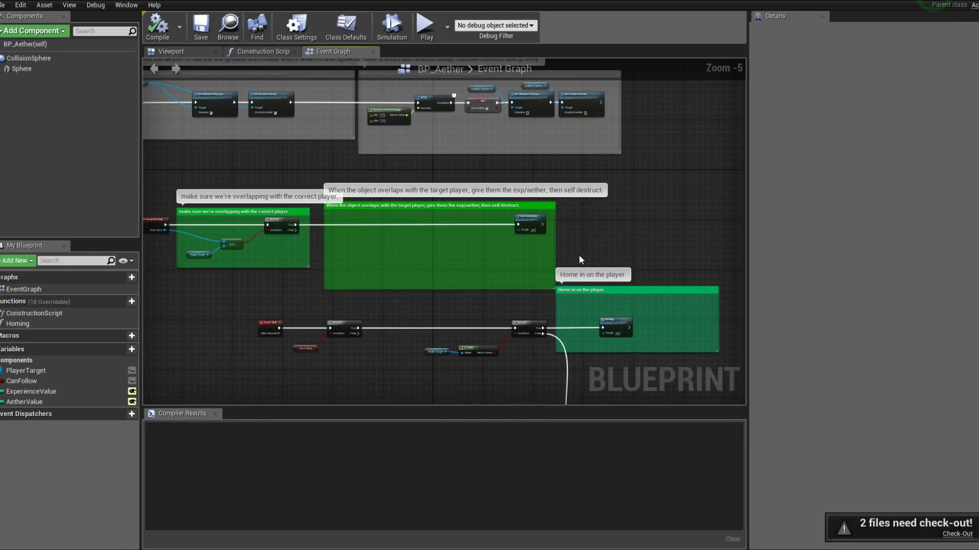
right_click_drag(634, 335, 507, 291)
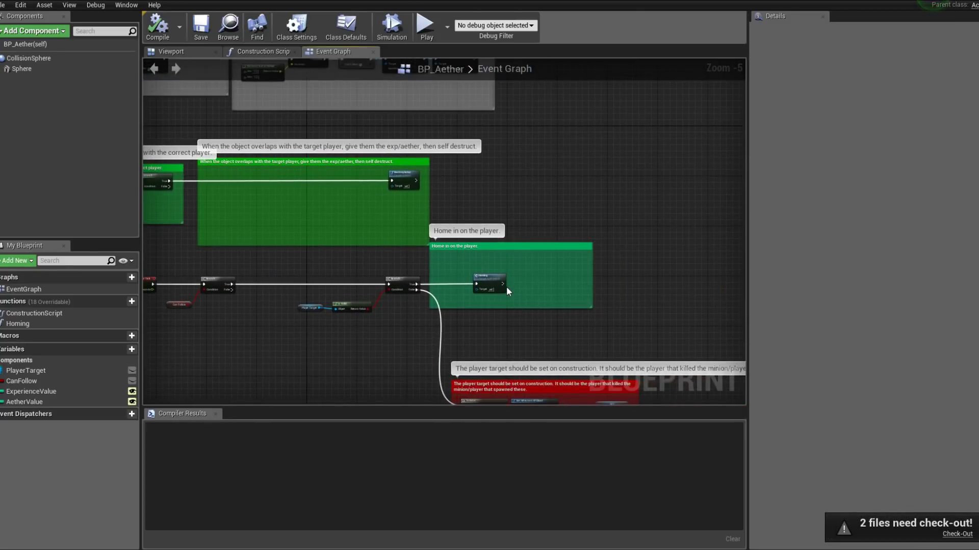
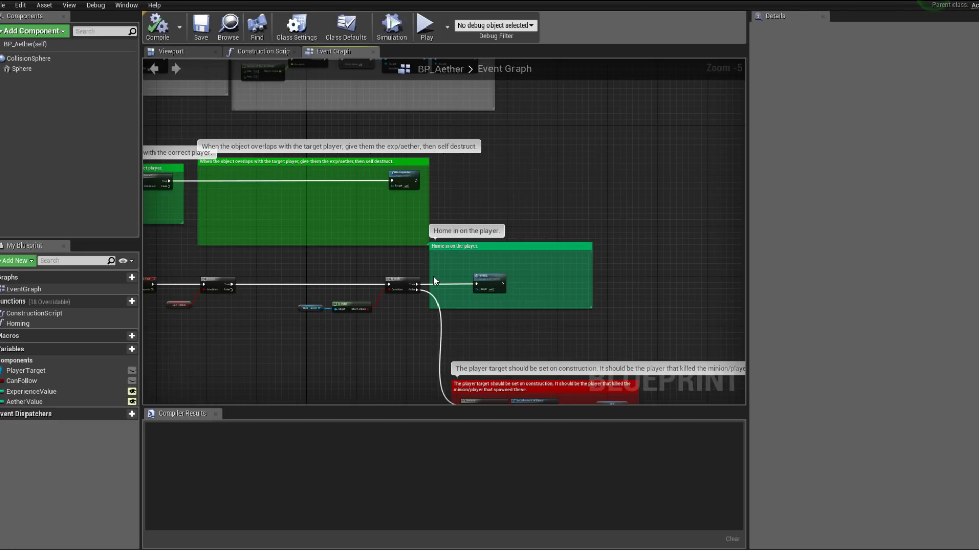
Open the Homing function from BP_Aether's Event Graph and examine its overall node network.
double_click(487, 281)
scroll(399, 327, "down", 1)
scroll(402, 326, "up", 2)
scroll(402, 326, "down", 1)
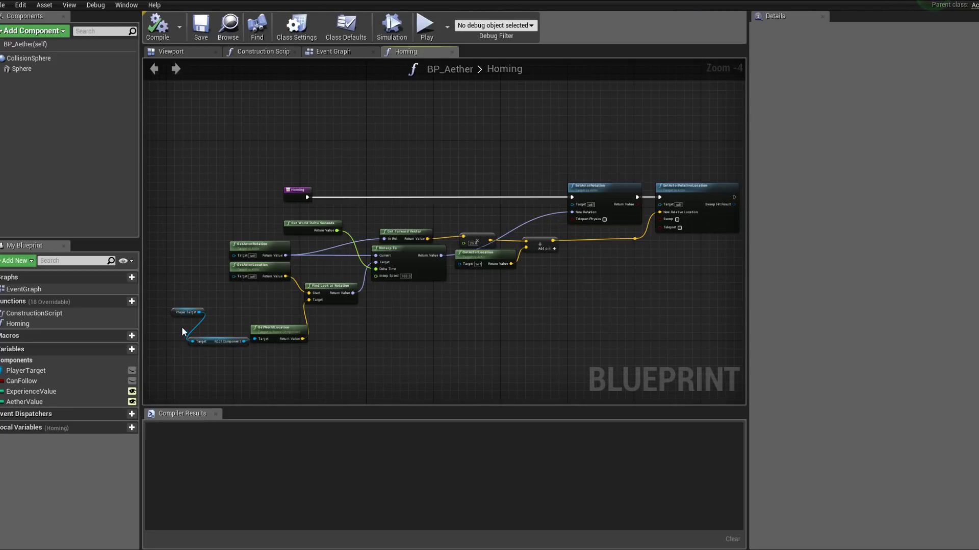
right_click_drag(533, 294, 466, 299)
right_click_drag(374, 311, 488, 295)
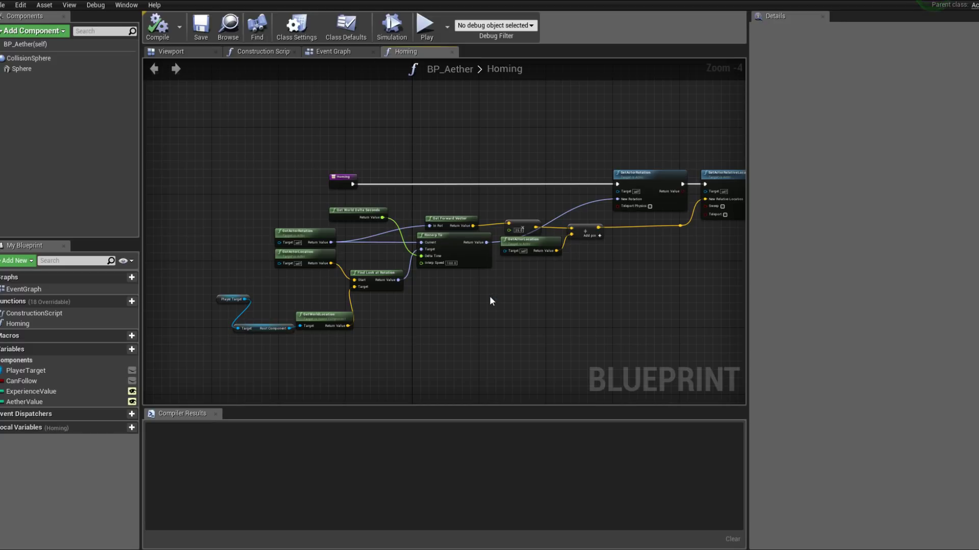
scroll(352, 305, "up", 2)
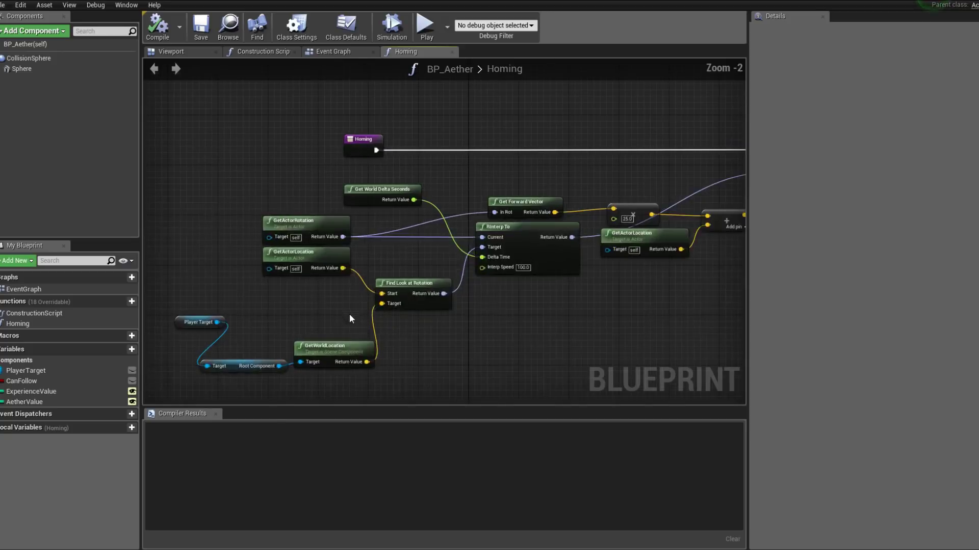
right_click_drag(348, 316, 324, 286)
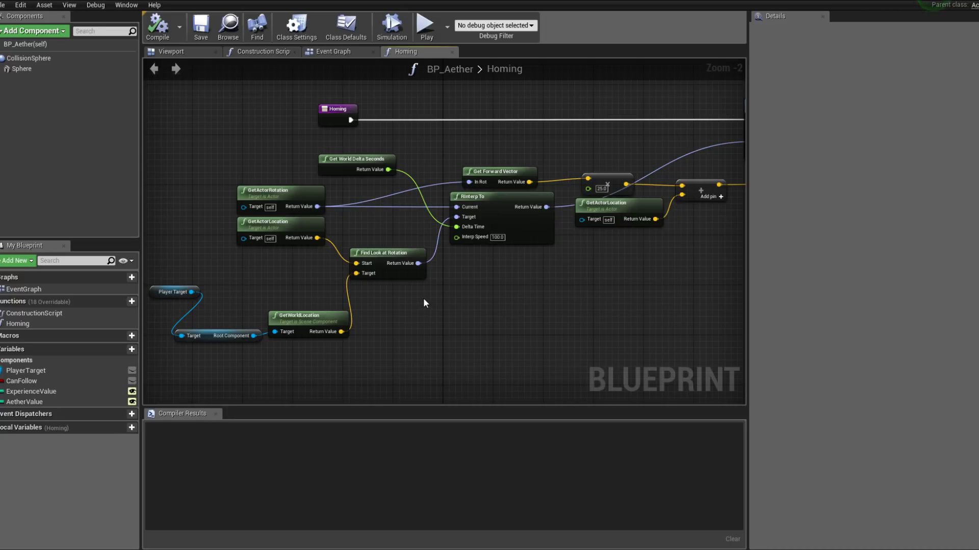
right_click_drag(428, 302, 460, 313)
scroll(369, 290, "down", 1)
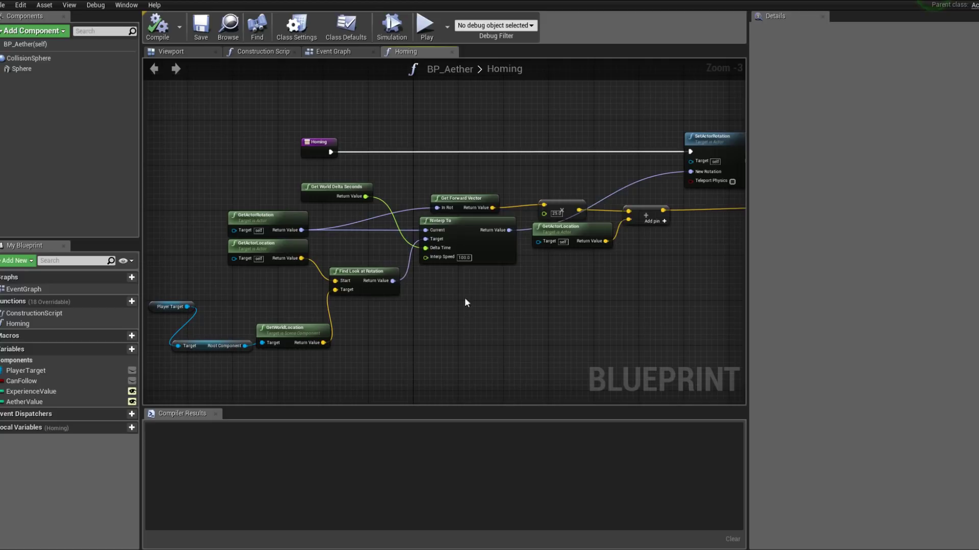
right_click_drag(539, 185, 541, 196)
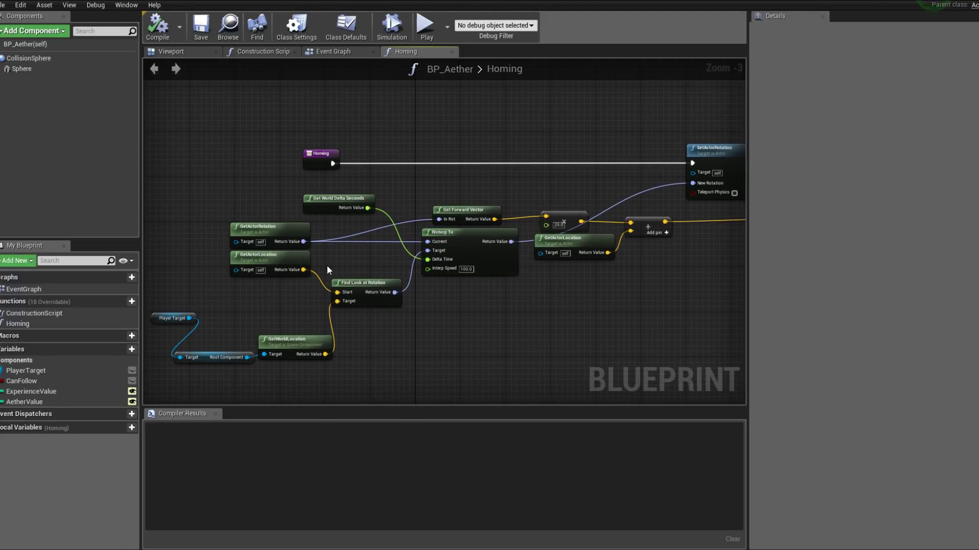
Inspect the GetActorRotation, GetActorLocation and Player Target nodes that feed the Homing function's rotation calculation.
scroll(326, 265, "up", 2)
left_click(331, 229)
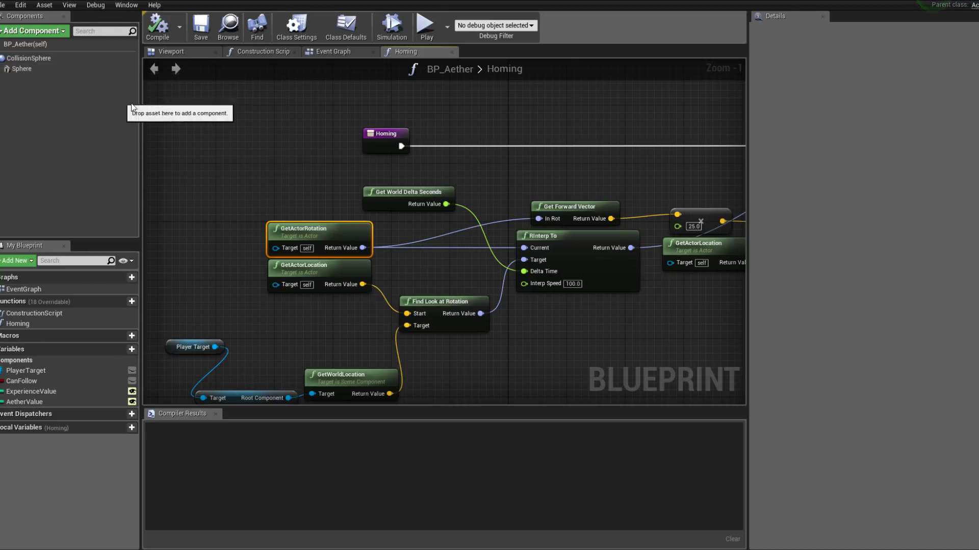
right_click_drag(327, 274, 323, 227)
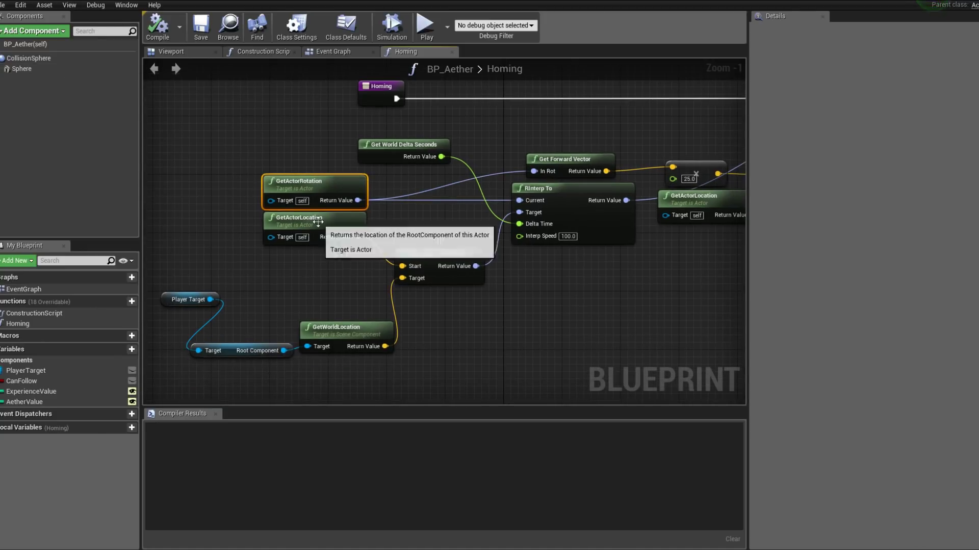
left_click(322, 227)
right_click_drag(316, 290, 331, 261)
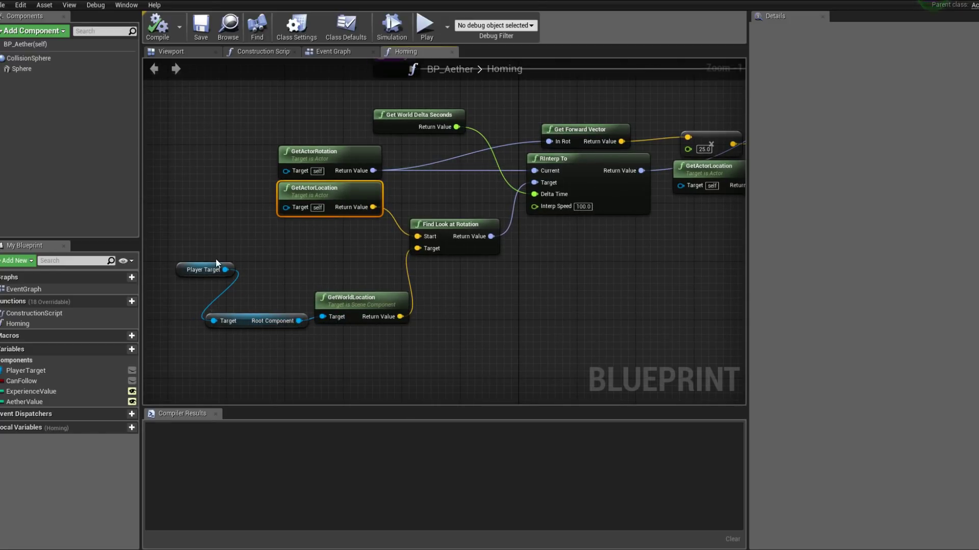
left_click_drag(226, 303, 289, 343)
right_click_drag(264, 310, 343, 263)
left_click_drag(256, 226, 341, 265)
right_click_drag(340, 265, 246, 278)
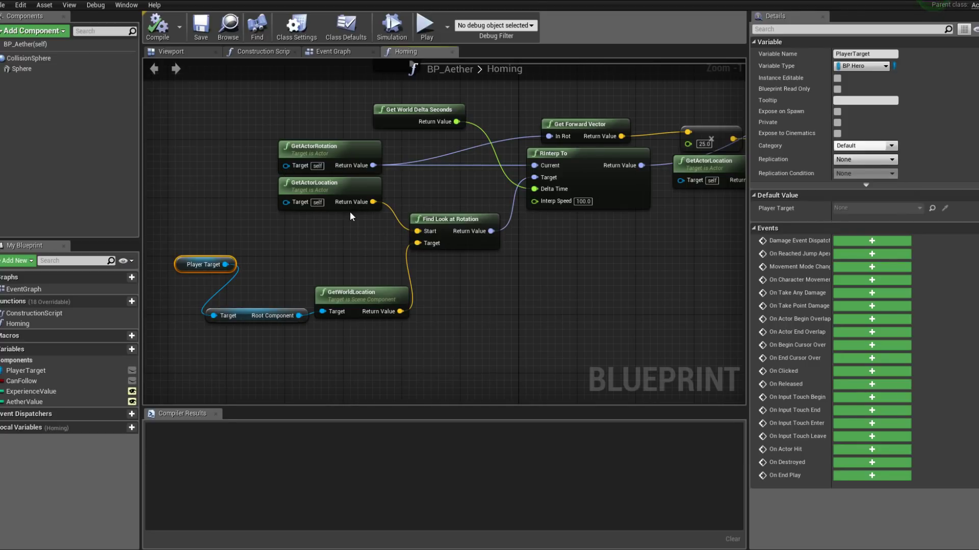
Examine the Find Look at Rotation and RInterp To nodes and their connections in the Homing function.
right_click_drag(487, 286, 539, 307)
scroll(463, 296, "up", 1)
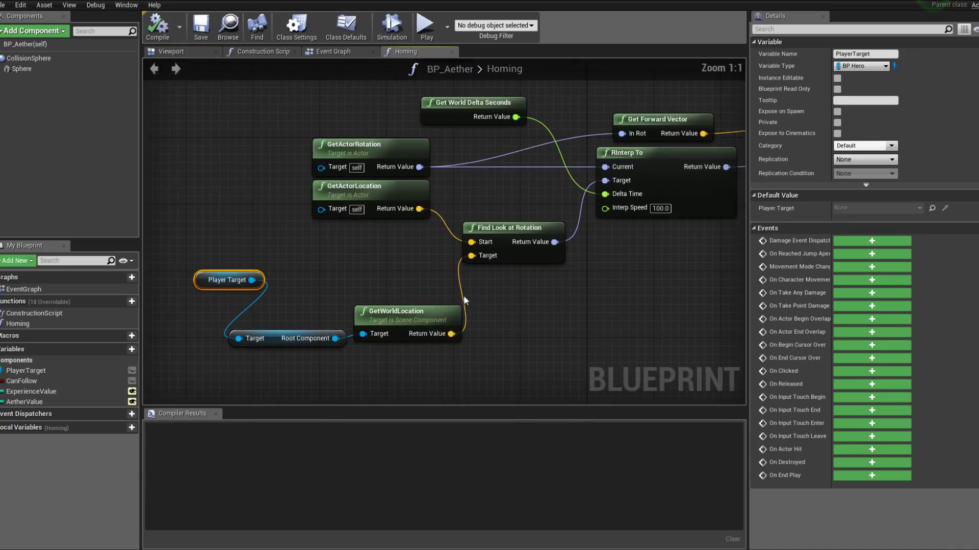
right_click_drag(541, 206, 440, 252)
left_click(421, 280)
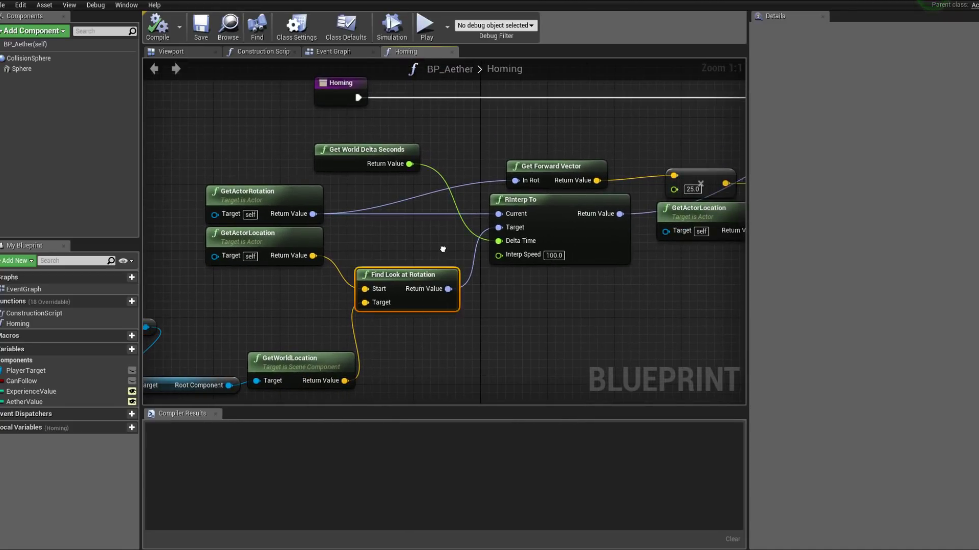
scroll(387, 304, "down", 2)
right_click_drag(382, 308, 360, 318)
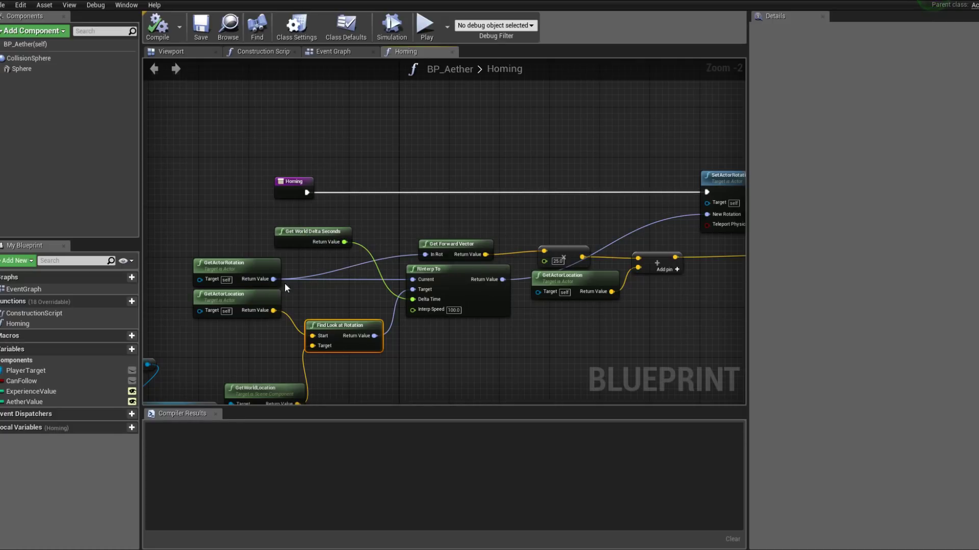
right_click_drag(272, 268, 222, 264)
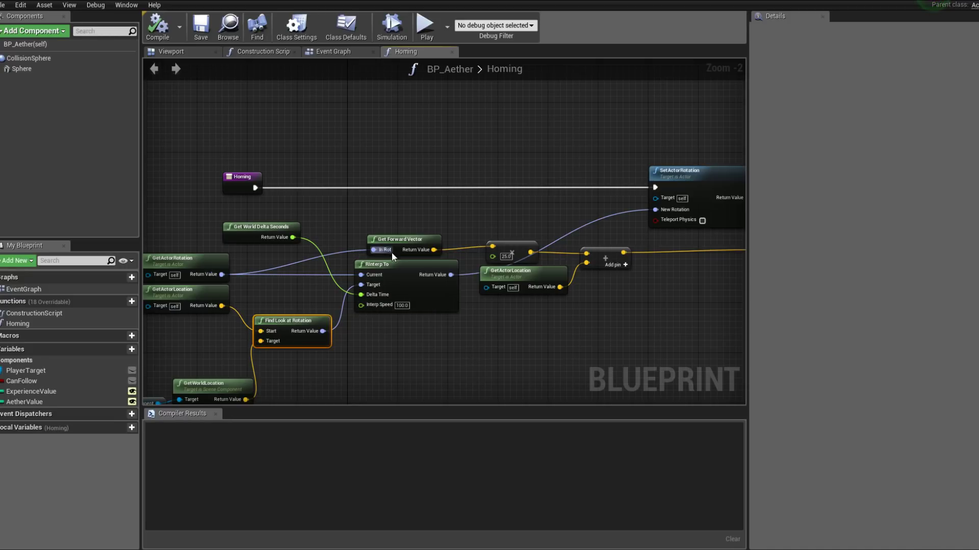
left_click(421, 298)
scroll(414, 299, "up", 2)
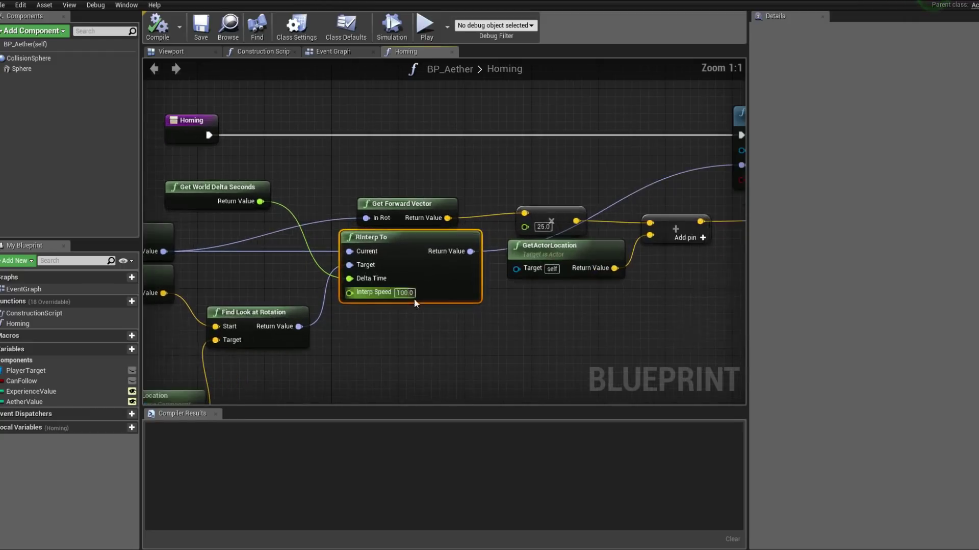
right_click_drag(418, 319, 457, 353)
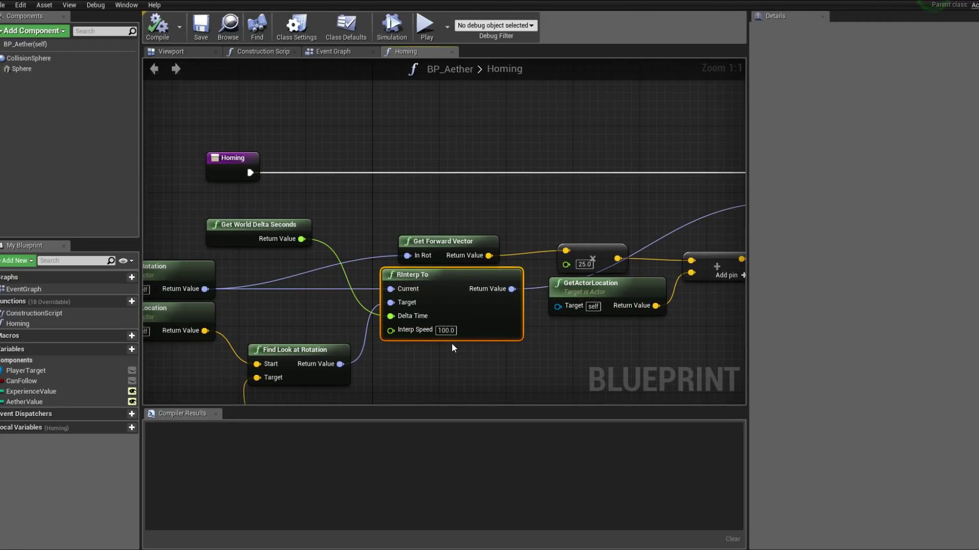
scroll(454, 348, "down", 1)
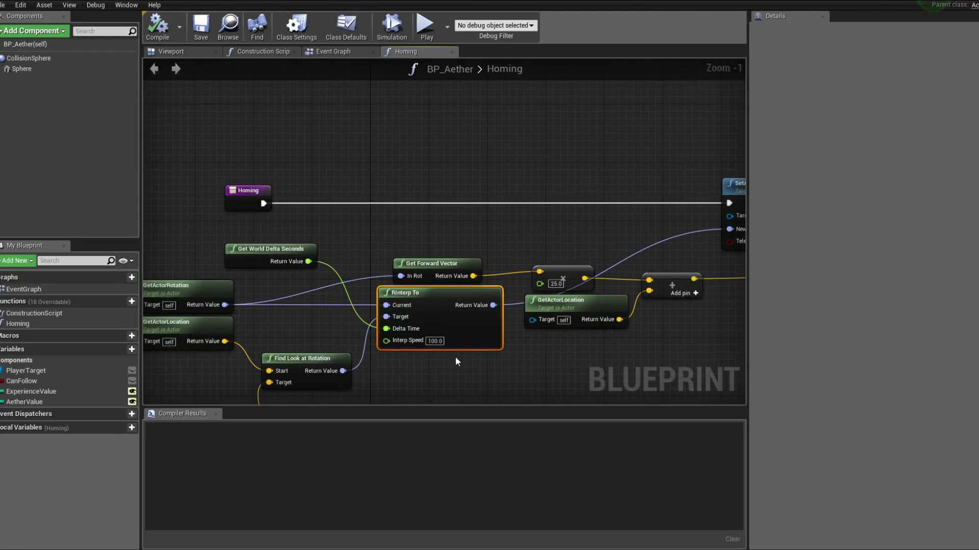
right_click_drag(464, 359, 397, 358)
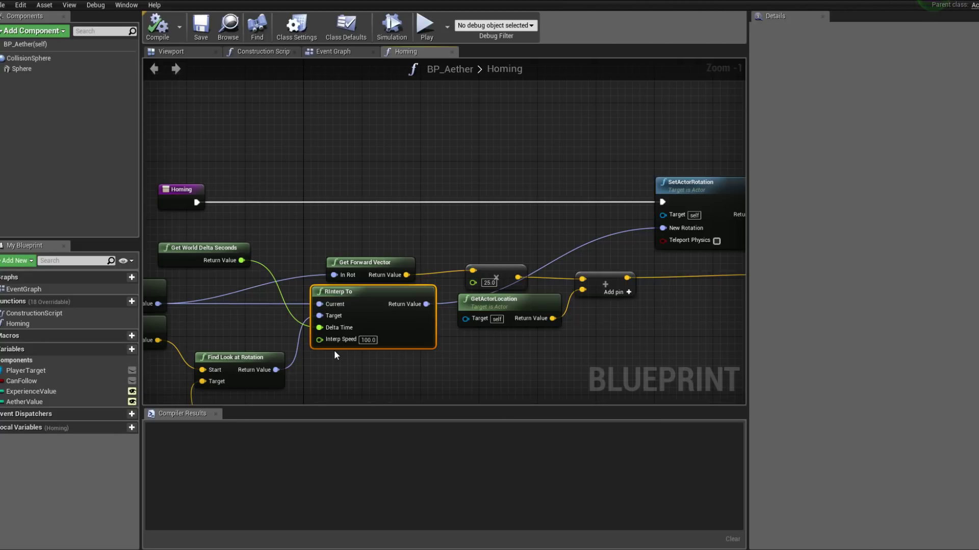
right_click_drag(470, 353, 434, 357)
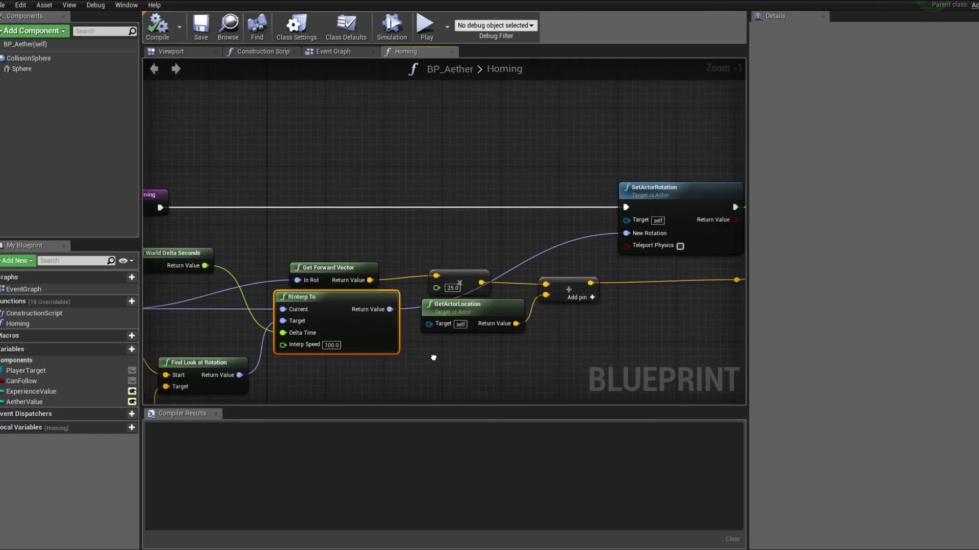
Inspect the Get Forward Vector node and the multiply node it feeds in the Homing function.
right_click_drag(365, 284, 429, 283)
scroll(429, 283, "down", 1)
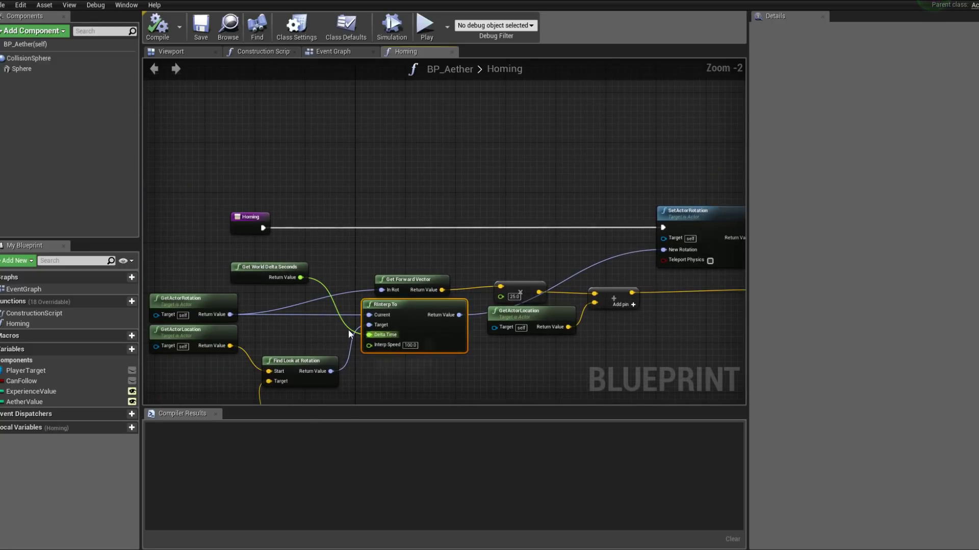
right_click_drag(239, 315, 244, 322)
right_click_drag(386, 266, 325, 270)
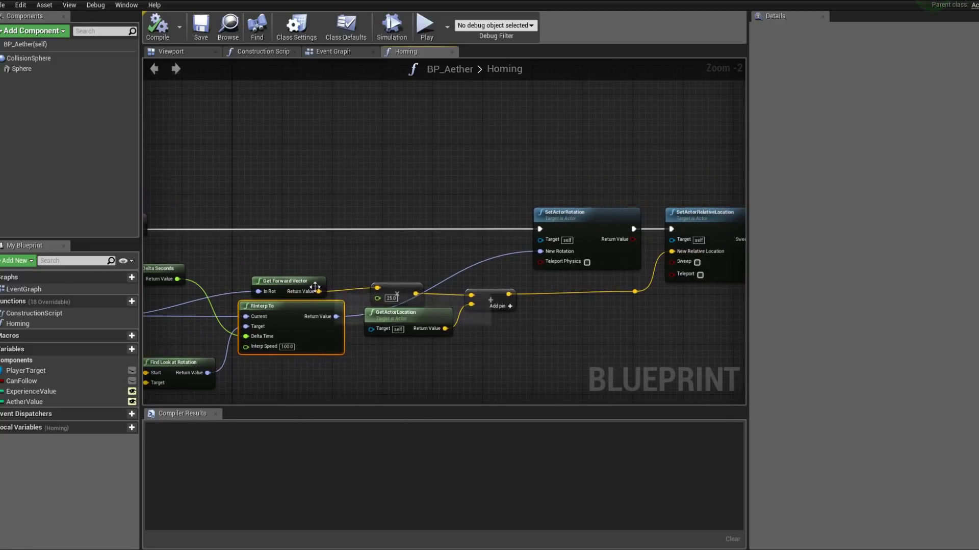
right_click_drag(437, 312, 378, 315)
scroll(331, 298, "up", 1)
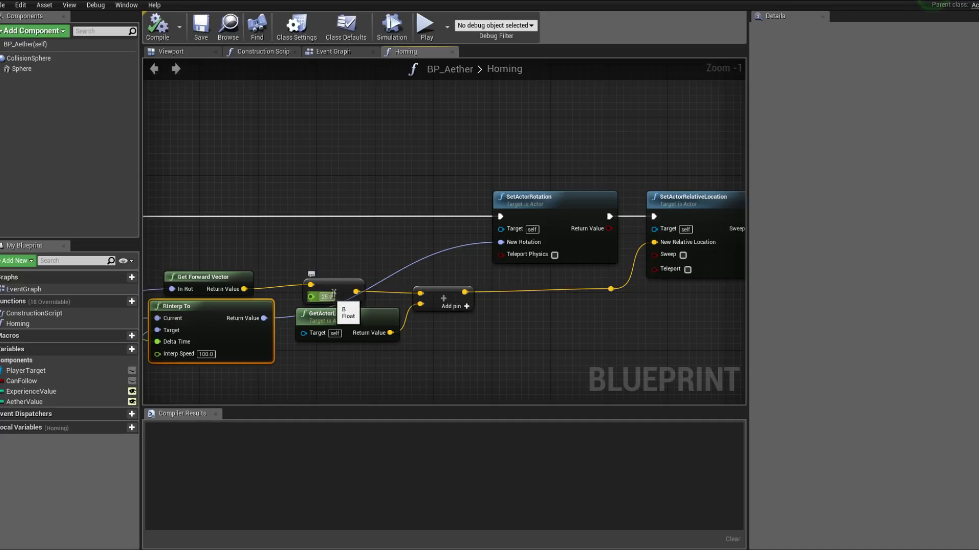
right_click_drag(344, 267, 337, 234)
scroll(362, 250, "up", 1)
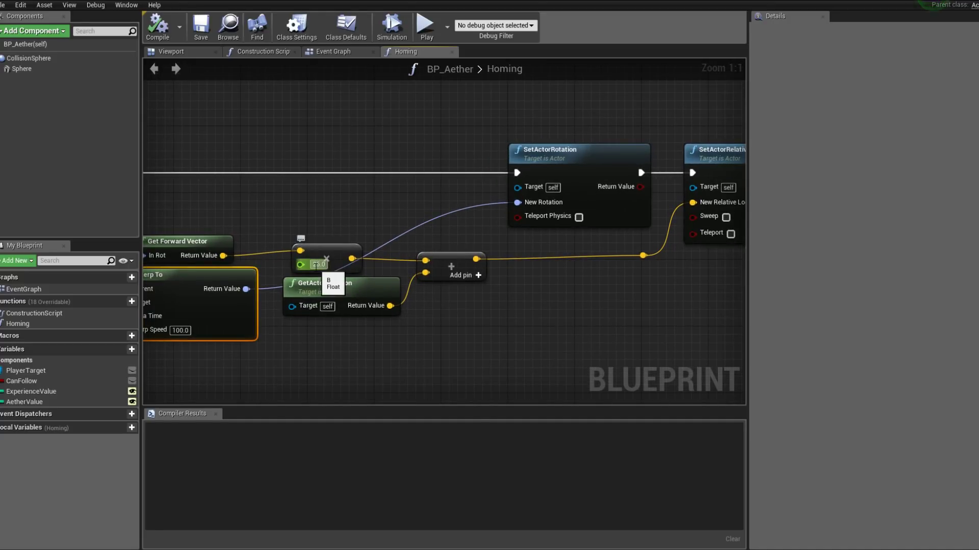
left_click(337, 257)
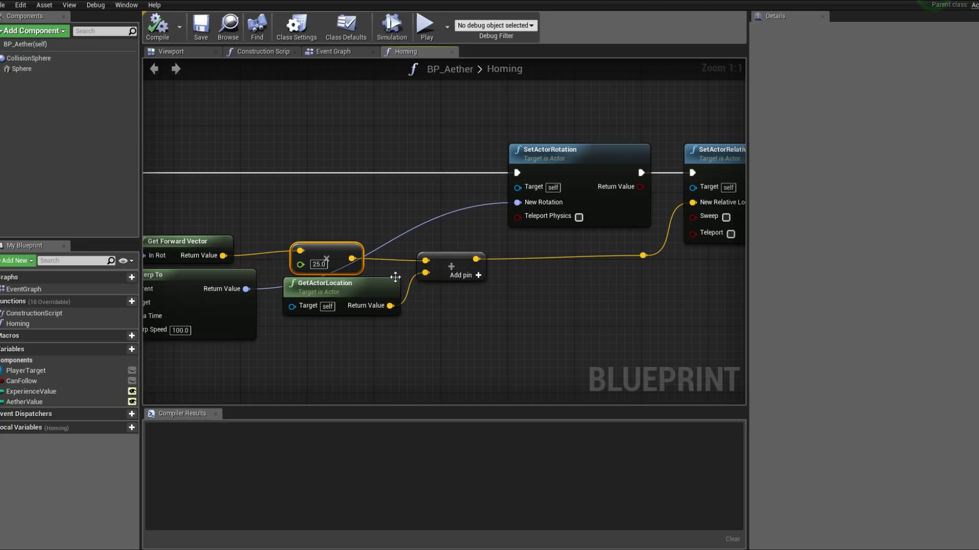
Examine how the multiplied vector and GetActorLocation are added and passed to SetActorRelativeLocation.
right_click_drag(332, 271, 377, 256)
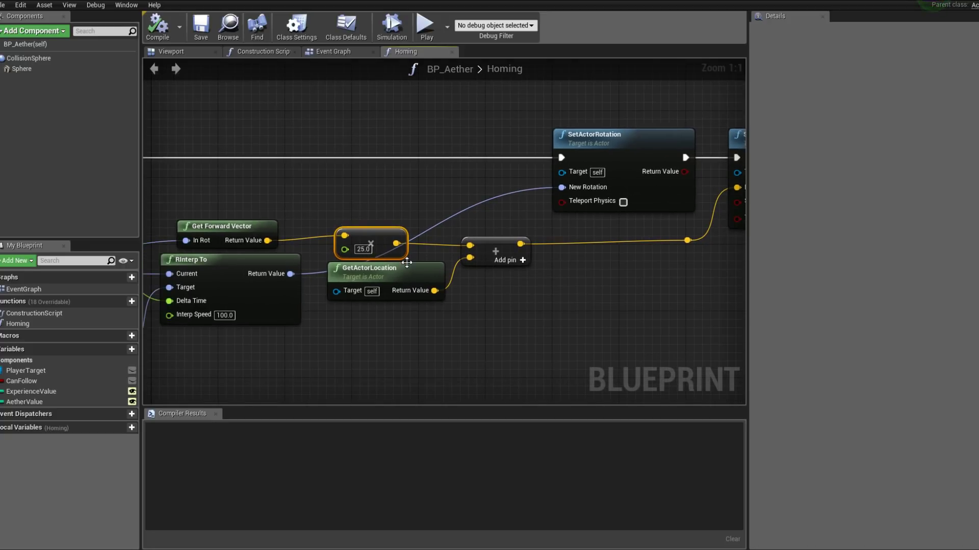
right_click_drag(450, 307, 400, 345)
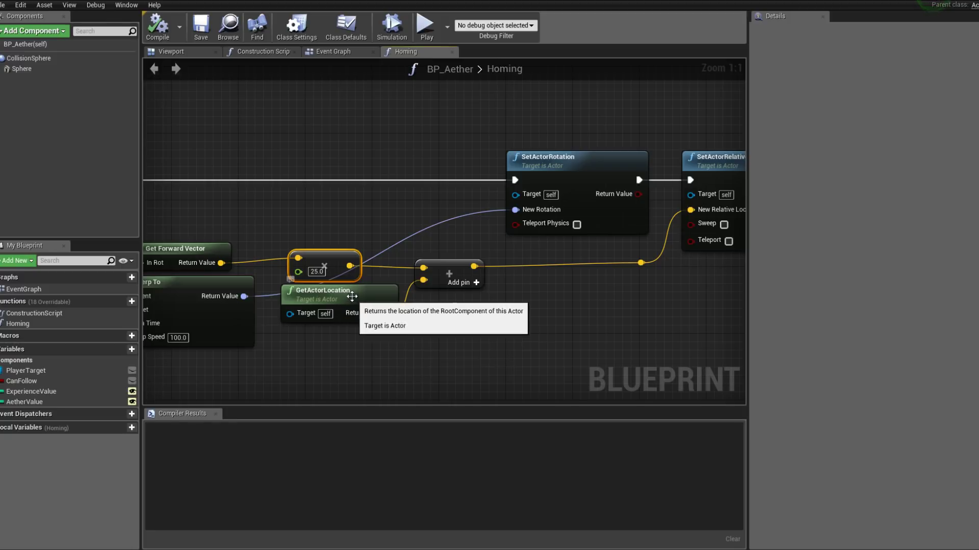
right_click_drag(337, 323, 318, 344)
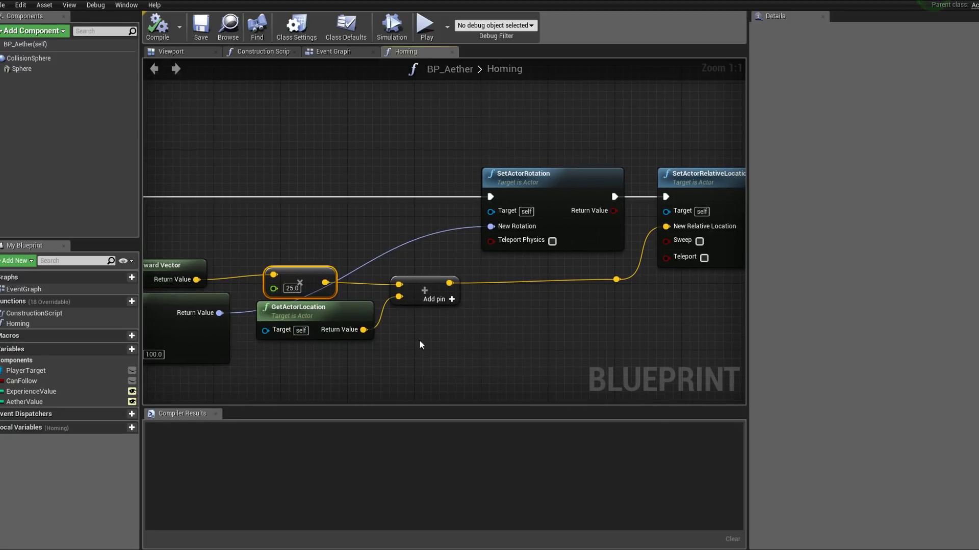
scroll(379, 352, "down", 1)
left_click(343, 317)
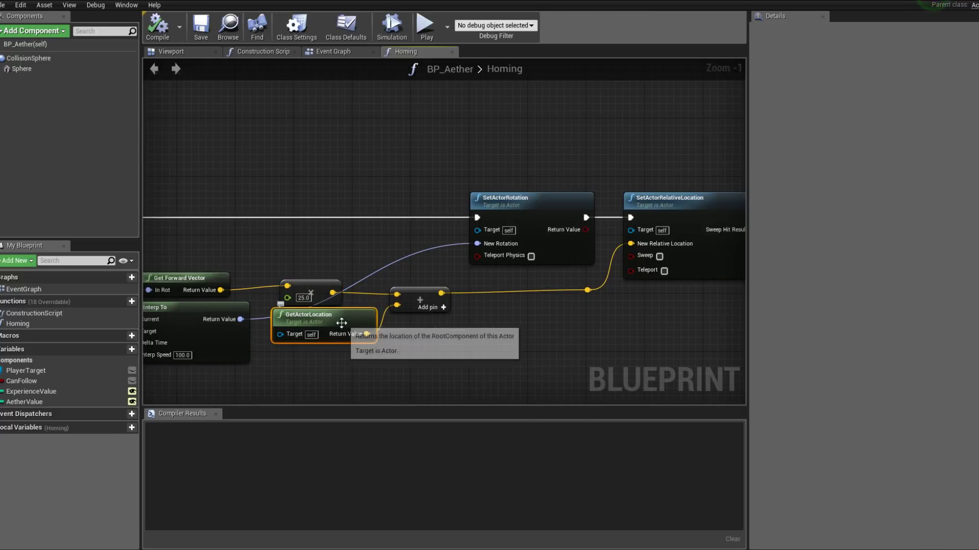
right_click_drag(461, 322, 310, 338)
left_click_drag(297, 156, 668, 283)
left_click(323, 119)
right_click_drag(243, 127, 359, 165)
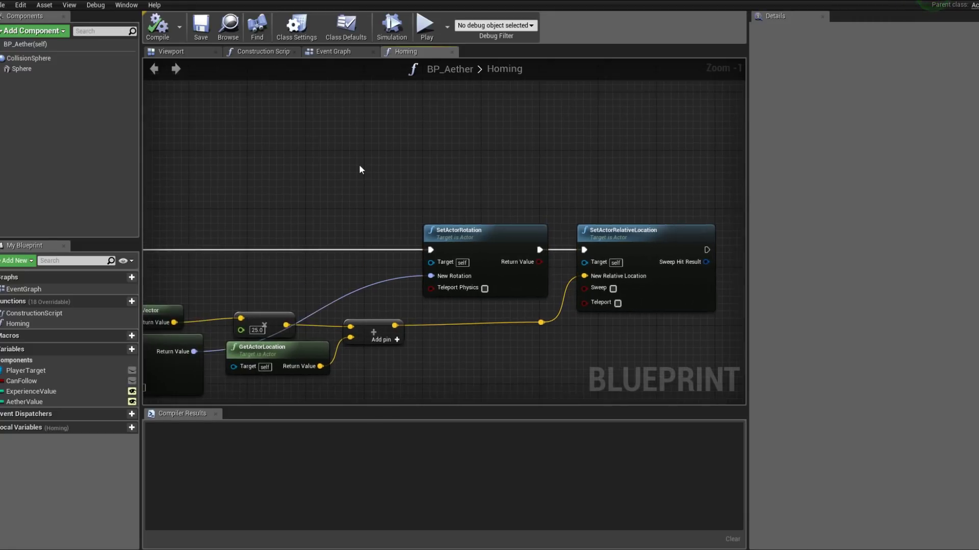
Review all the calculation nodes below the Homing function's execution line as a group.
scroll(358, 164, "down", 4)
left_click_drag(320, 359, 584, 214)
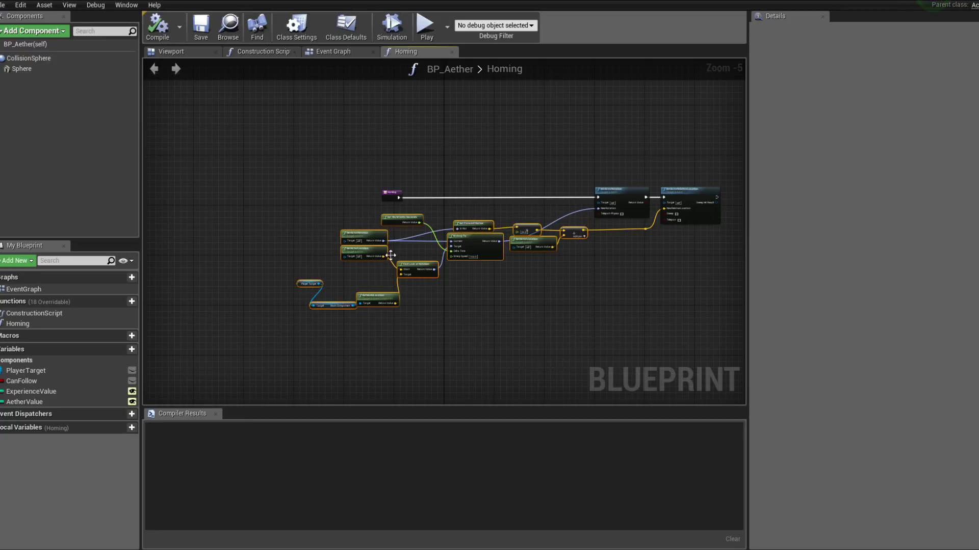
scroll(390, 274, "up", 2)
right_click_drag(391, 275, 452, 332)
scroll(459, 326, "down", 1)
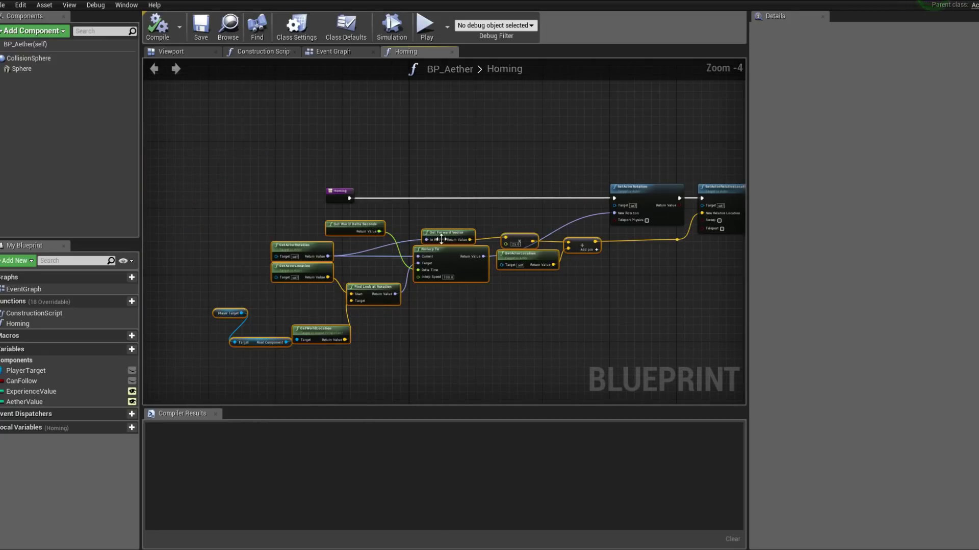
left_click(592, 341)
Enlarge the Homing graph area by narrowing the Details area and shrinking the Compiler Results area.
scroll(583, 336, "up", 1)
left_click_drag(747, 313, 883, 326)
right_click_drag(542, 343, 532, 349)
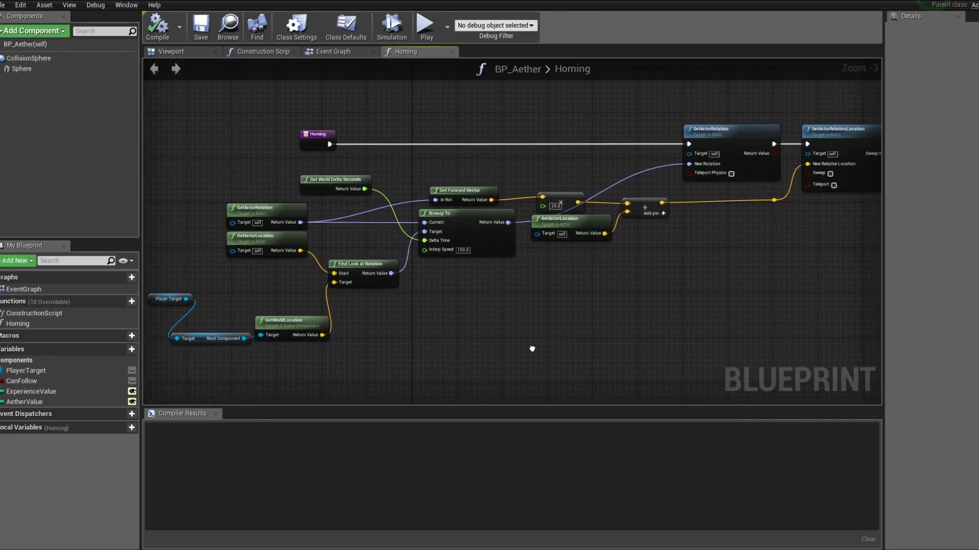
left_click_drag(500, 407, 500, 418)
right_click_drag(449, 328, 452, 339)
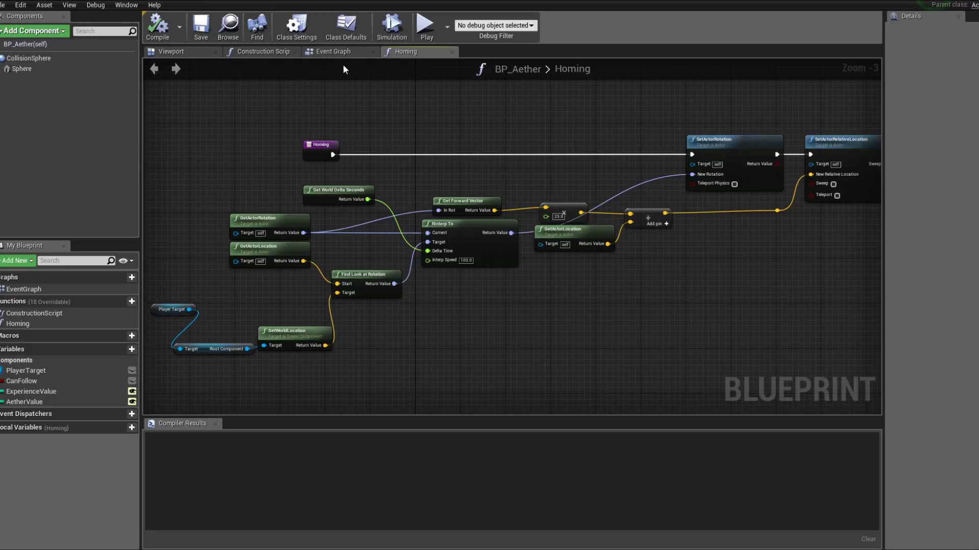
Close the Homing function graph and select the Sphere component of BP_Aether.
left_click(452, 51)
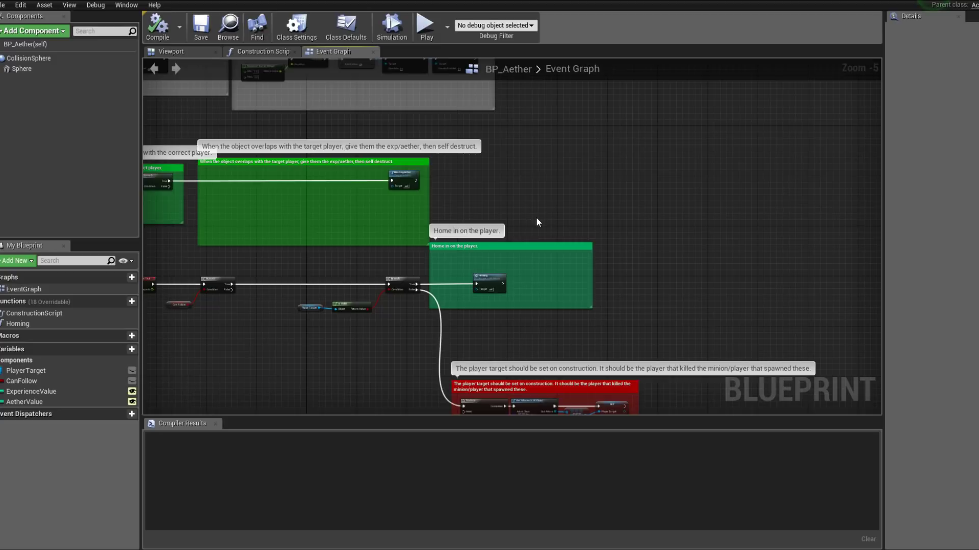
scroll(536, 217, "down", 1)
right_click_drag(492, 201, 567, 311)
right_click_drag(351, 334, 392, 300)
scroll(292, 299, "up", 1)
right_click_drag(285, 315, 274, 274)
scroll(210, 282, "down", 1)
right_click_drag(210, 282, 225, 298)
left_click(27, 69)
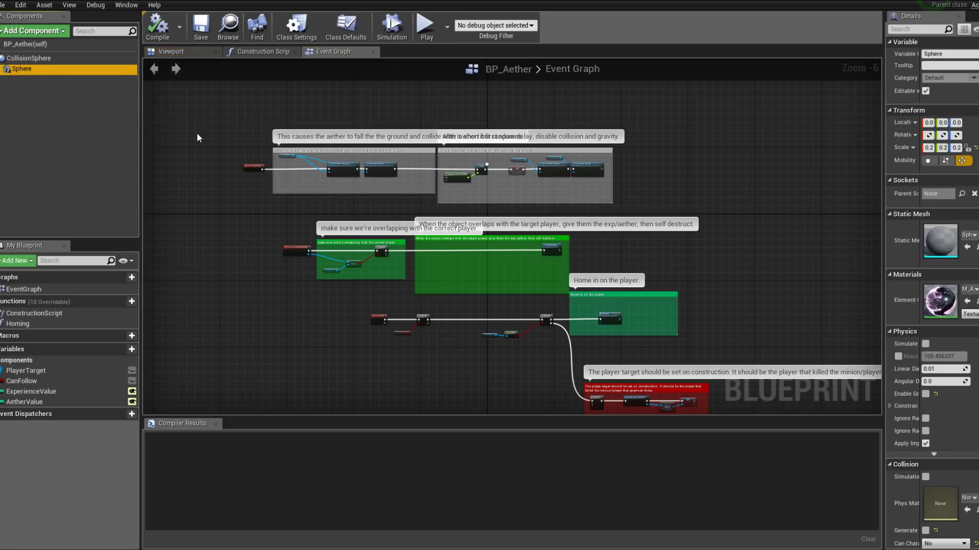
Add a Static Mesh component to BP_Aether at the same level as Sphere under CollisionSphere.
right_click_drag(195, 132, 193, 208)
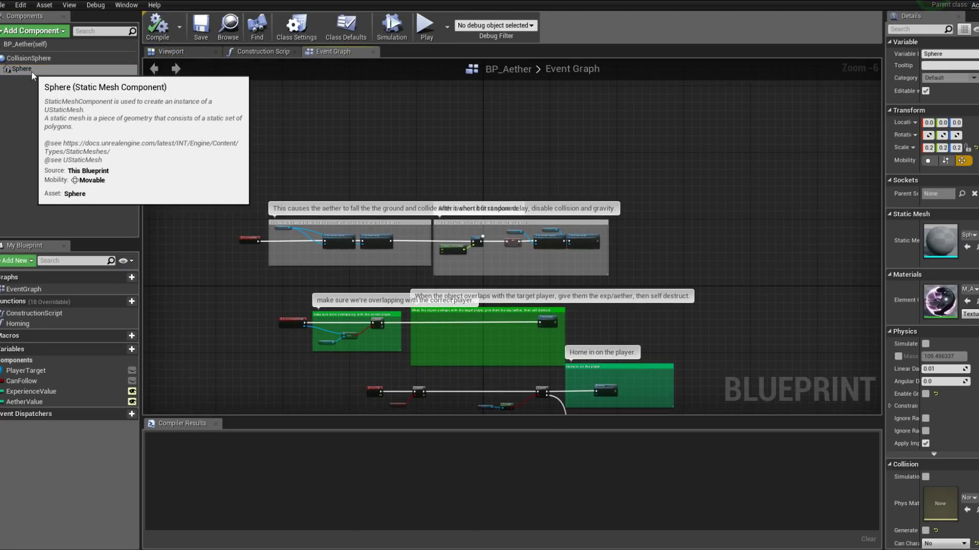
left_click(60, 32)
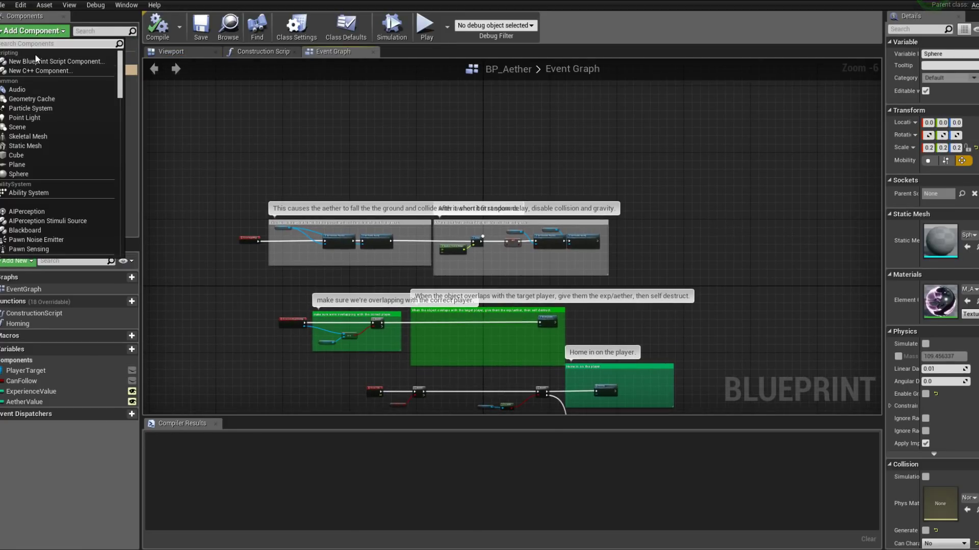
type("static mesh")
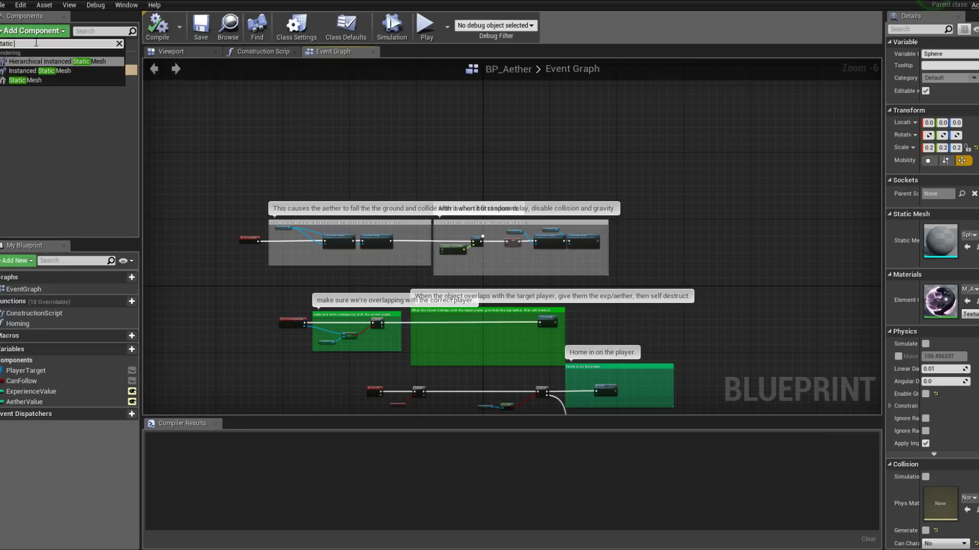
left_click(27, 81)
left_click(42, 123)
left_click(33, 81)
mouse_move(31, 81)
left_mouse_down()
mouse_move(17, 61)
mouse_move(20, 69)
left_mouse_up()
left_click(45, 103)
Delete the old Sphere component and view the blueprint's remaining components in 3D.
left_click(25, 69)
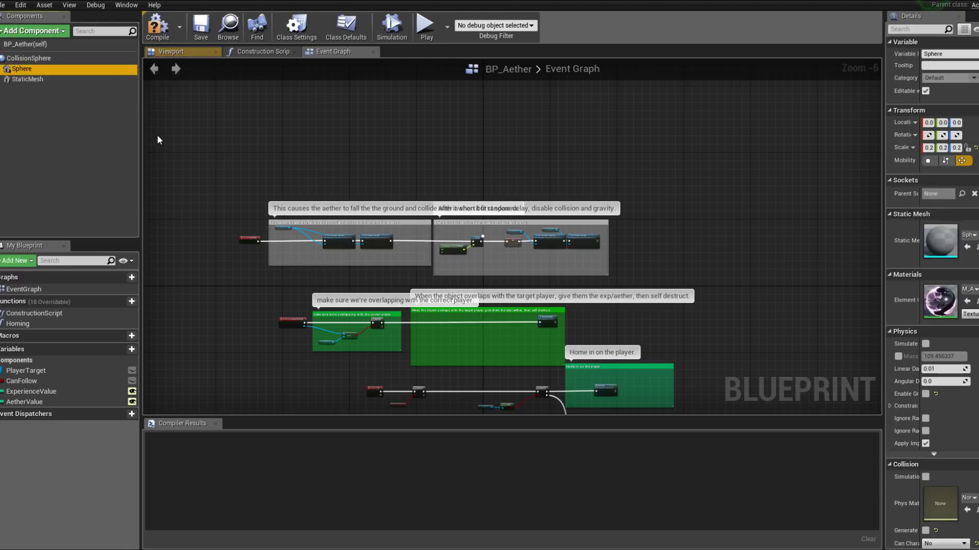
key("Delete")
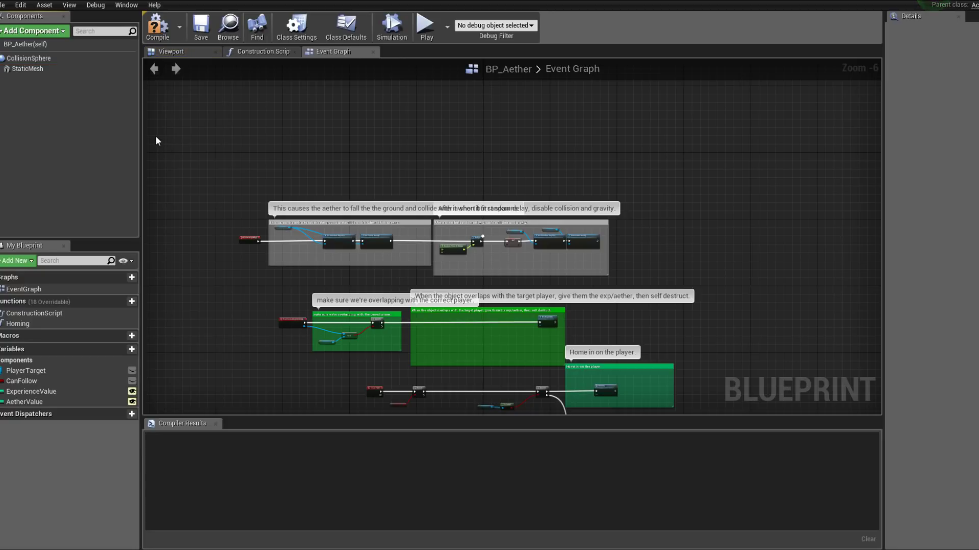
left_click(176, 52)
right_click_drag(523, 237, 569, 237, "alt")
left_click_drag(522, 221, 530, 280, "alt")
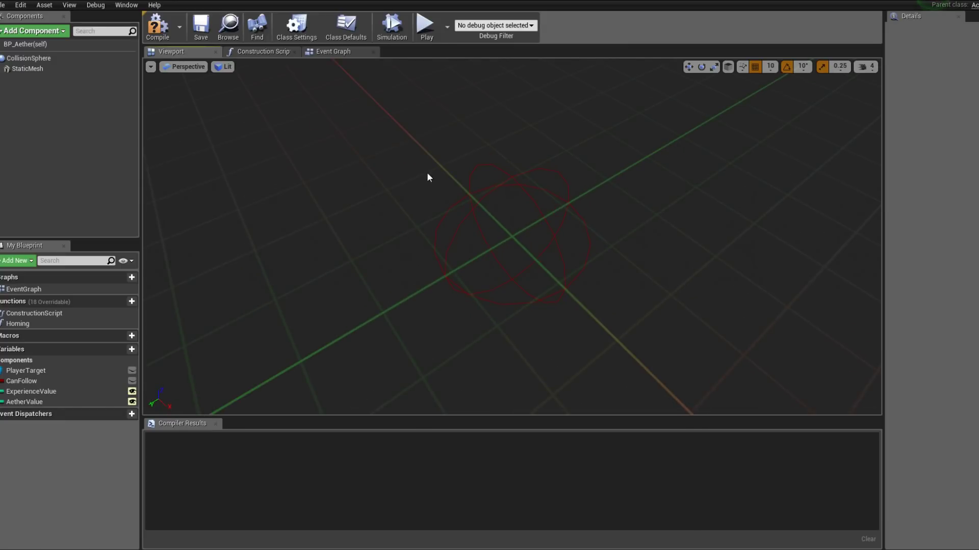
scroll(510, 288, "down", 8)
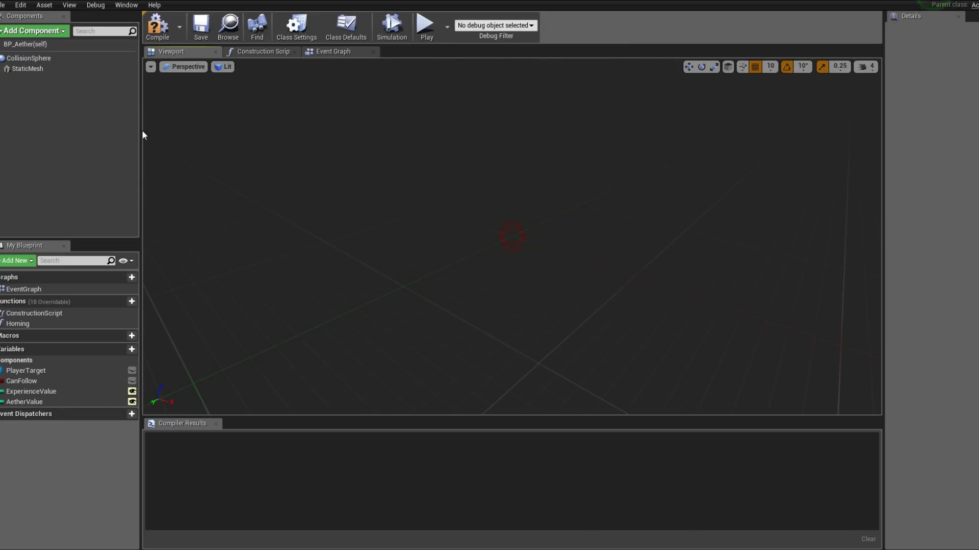
Set the StaticMesh component's scale to 1.0 on all three axes.
left_click(27, 69)
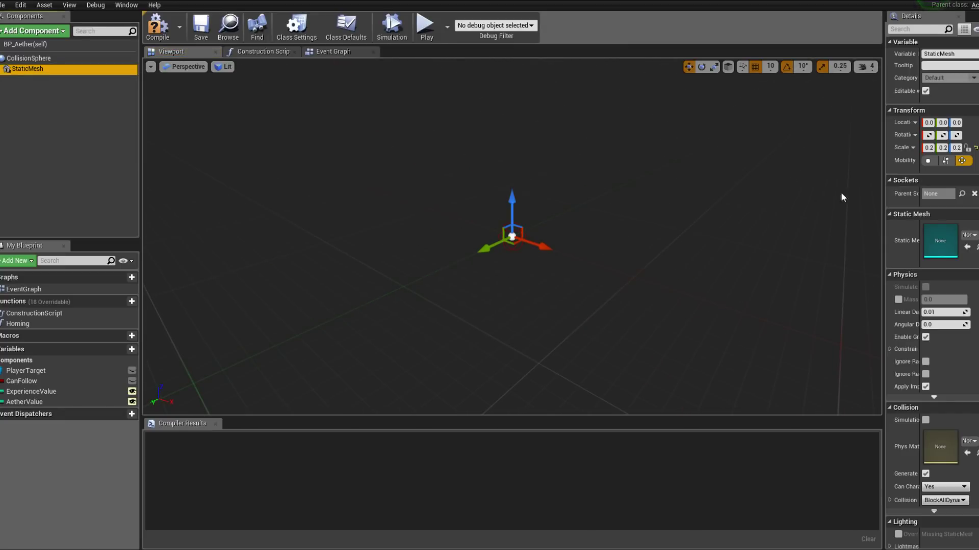
left_click(967, 147)
left_click(930, 148)
type("1.0")
key("Return")
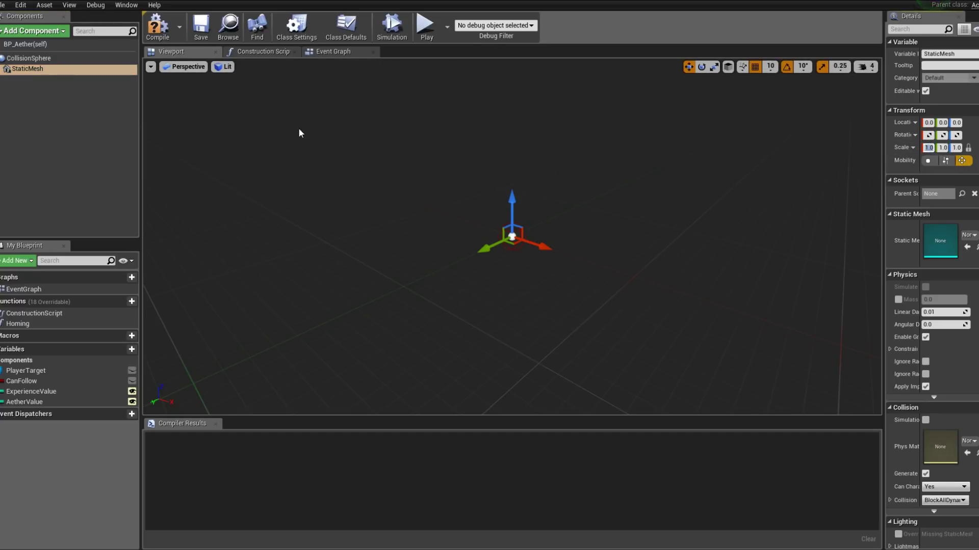
Open the Construction Script graph and restore the blueprint window to a smaller size that leaves the Aether assets accessible.
left_click(261, 51)
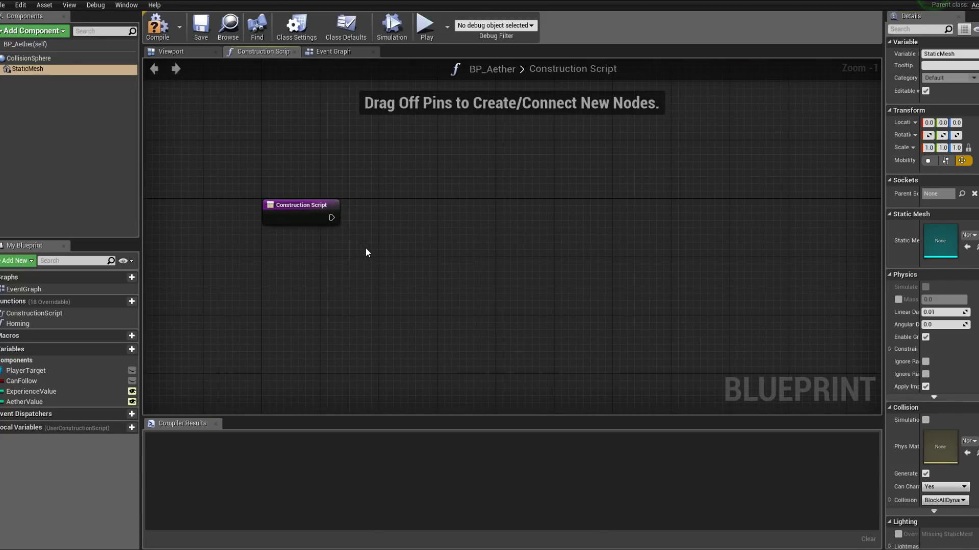
left_click_drag(366, 1, 572, 4)
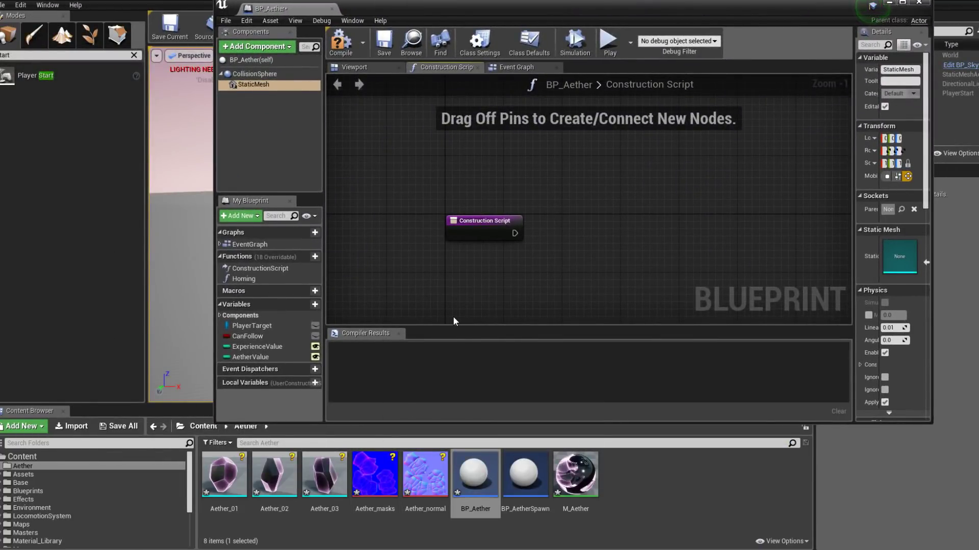
right_click_drag(530, 241, 494, 190)
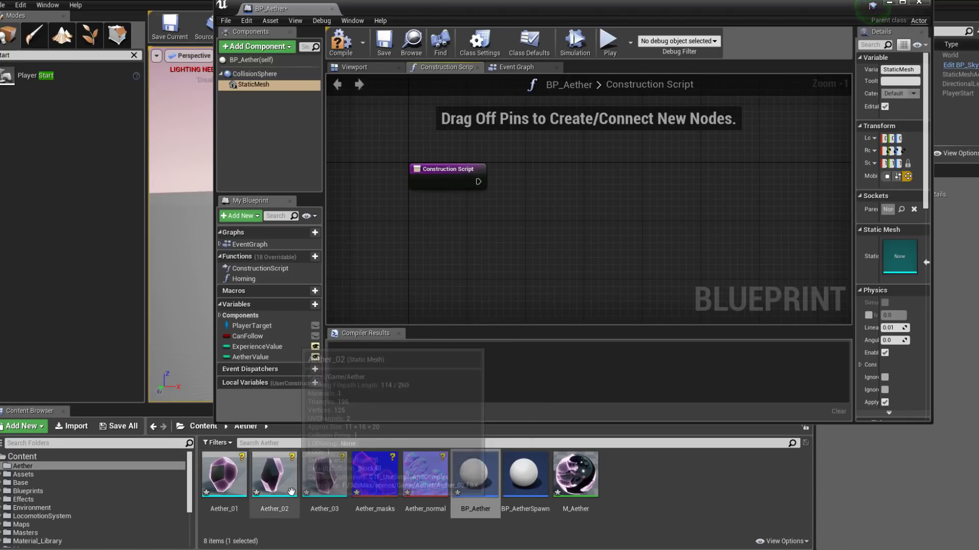
right_click_drag(524, 269, 476, 236)
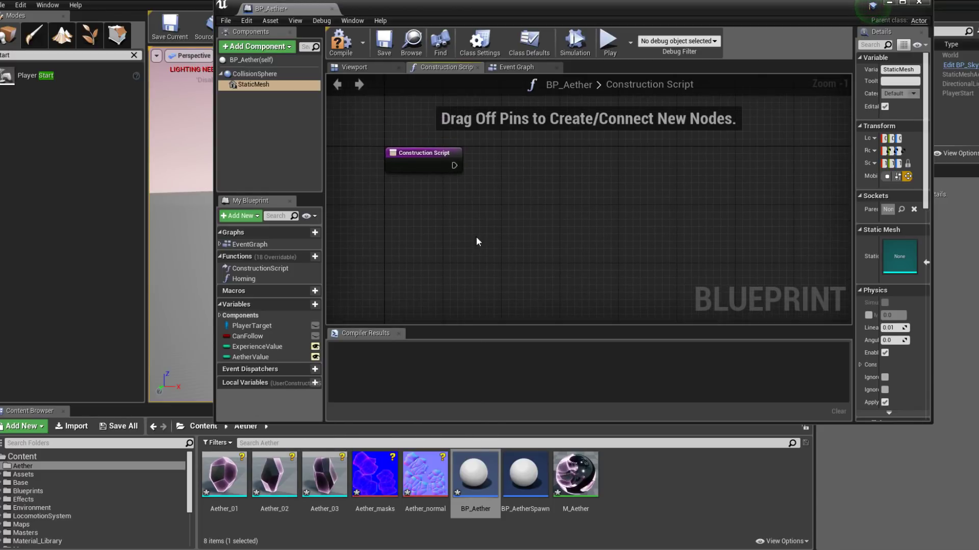
Create a new blueprint variable named AetherMeshes.
left_click(294, 305)
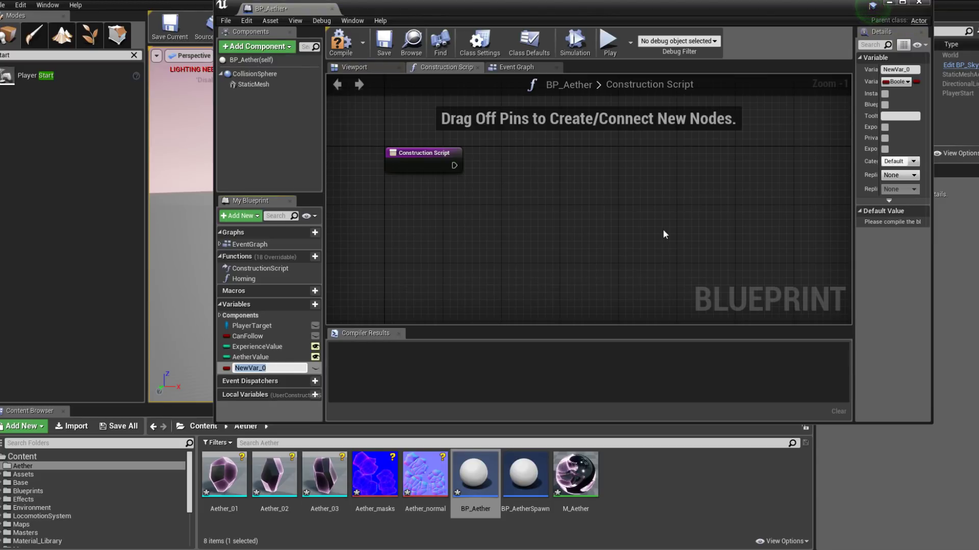
type("AetherMeshes")
key("Return")
Make AetherMeshes an array of Static Mesh object references and widen the Details area.
left_click(898, 81)
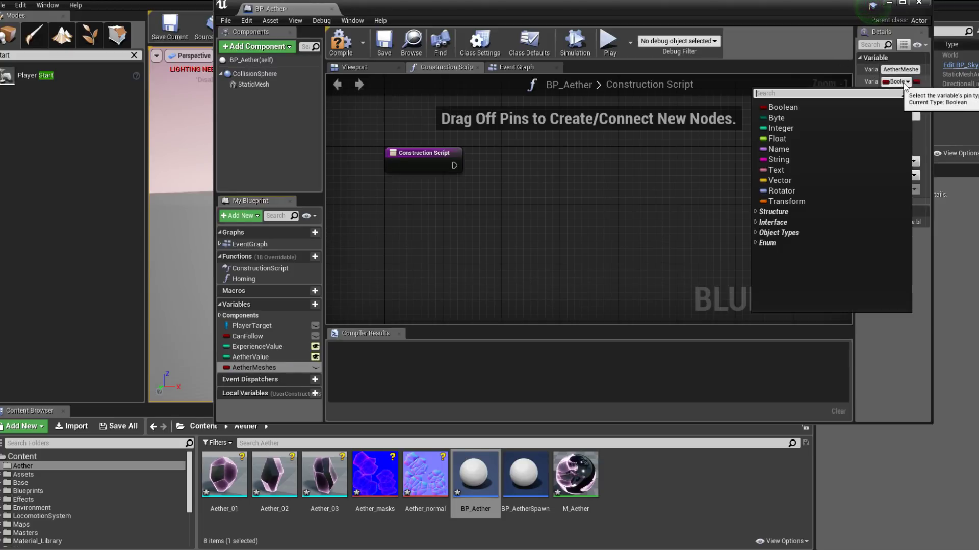
type("stat")
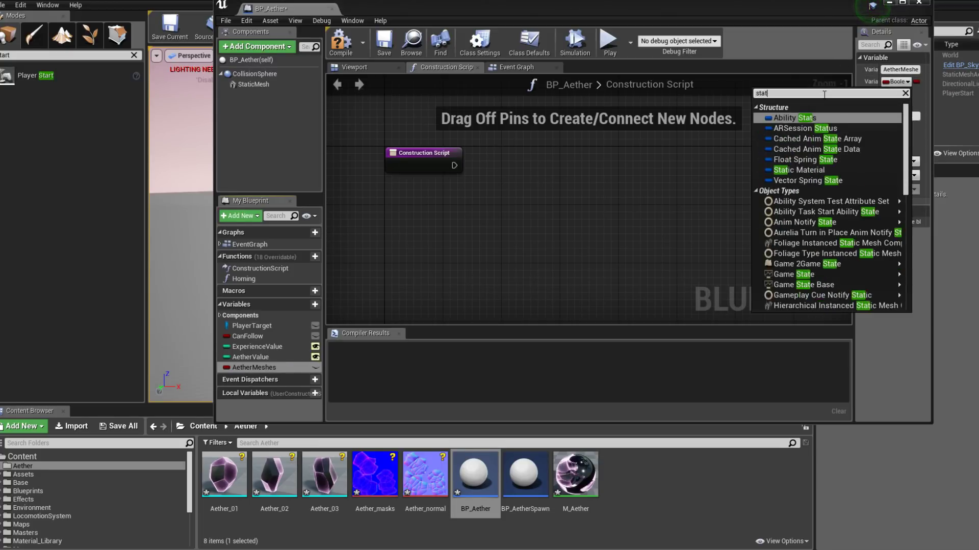
type("ic mesh")
mouse_move(826, 185)
mouse_move(796, 159)
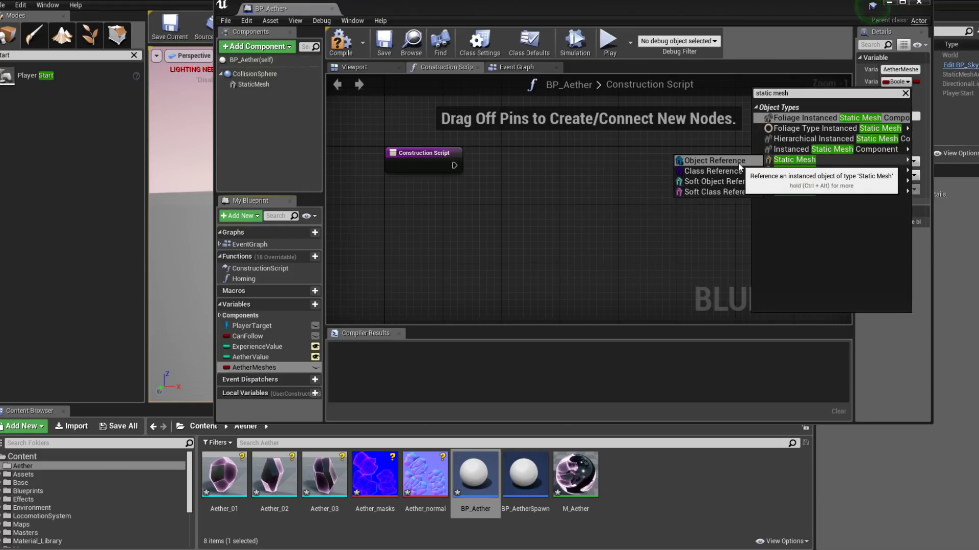
left_click(739, 162)
right_click(738, 163)
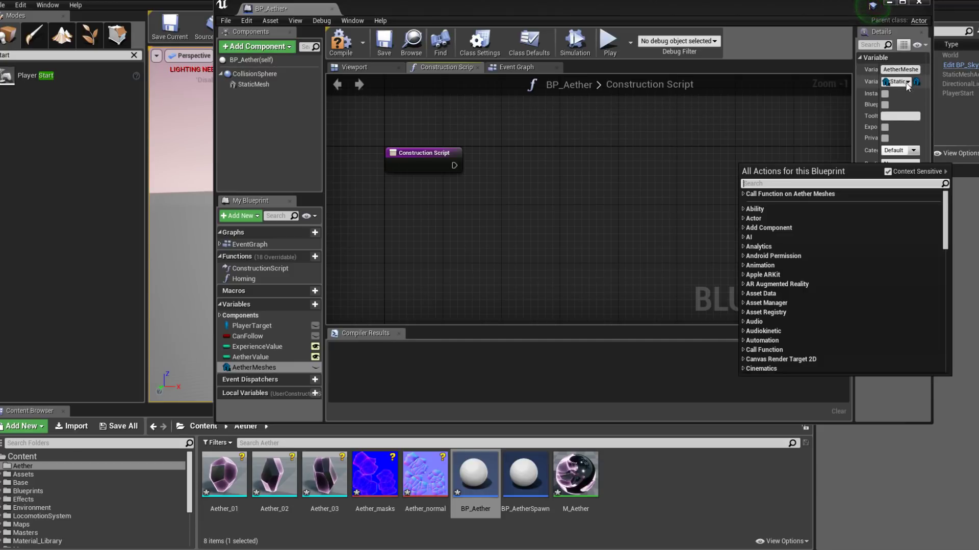
left_click_drag(855, 96, 812, 96)
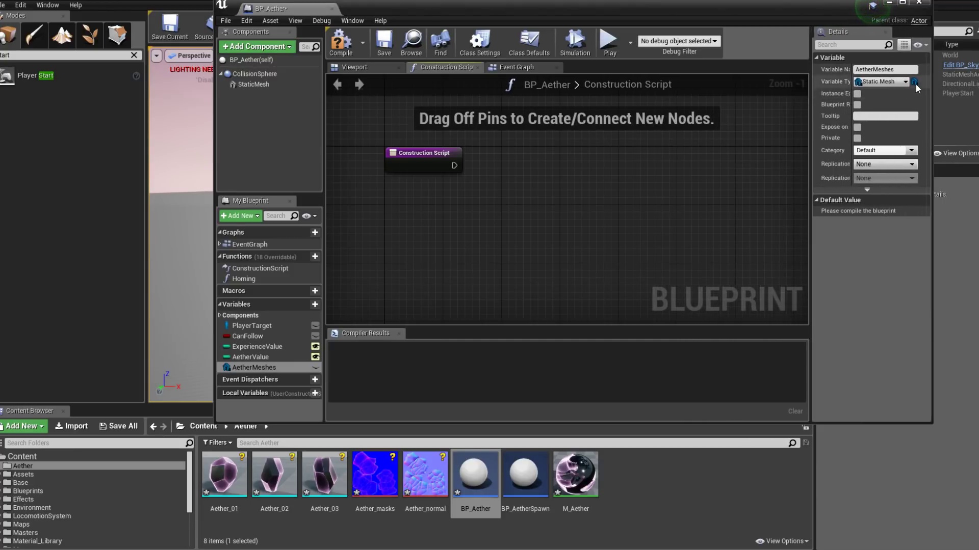
left_click(914, 82)
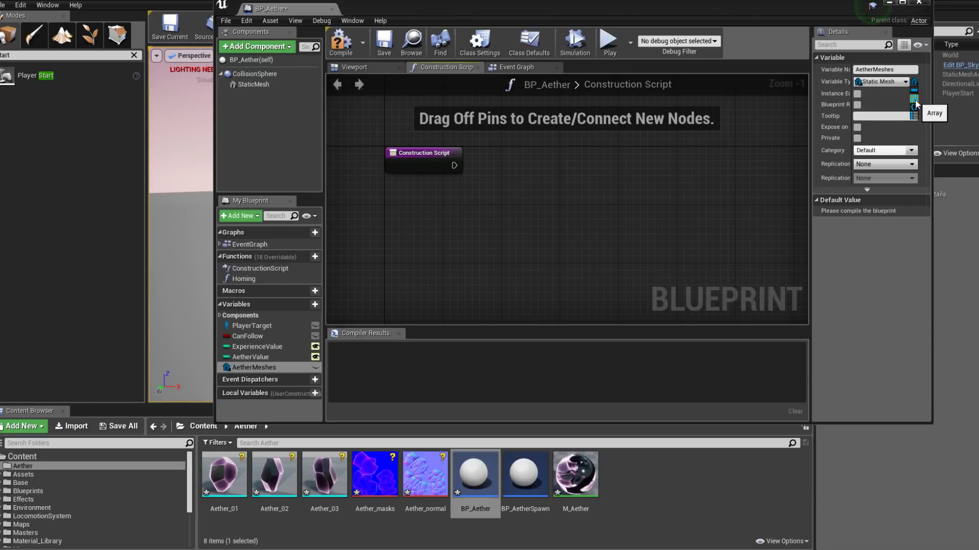
left_click(914, 102)
Compile BP_Aether and add three elements to the default value of the AetherMeshes array.
left_click(340, 42)
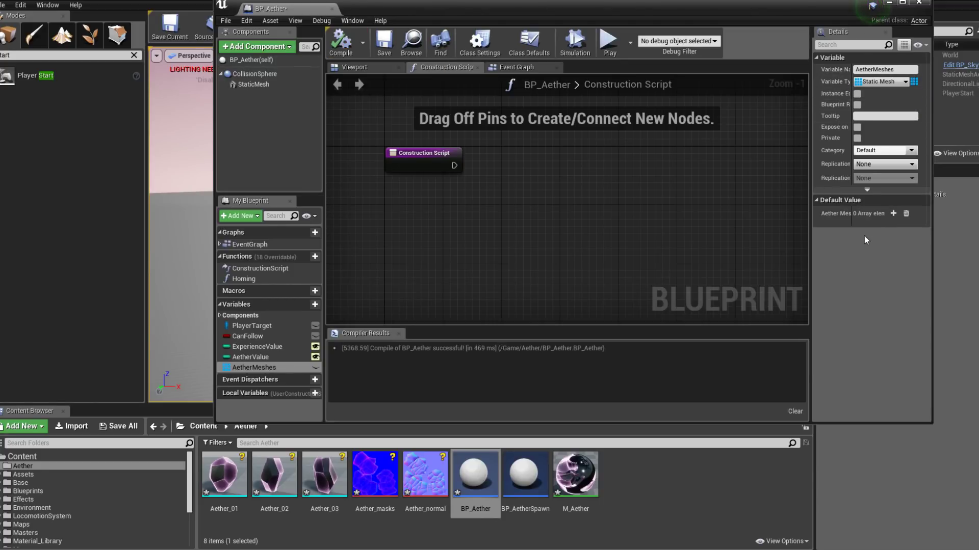
left_click(893, 214)
left_click(893, 214)
left_click(893, 213)
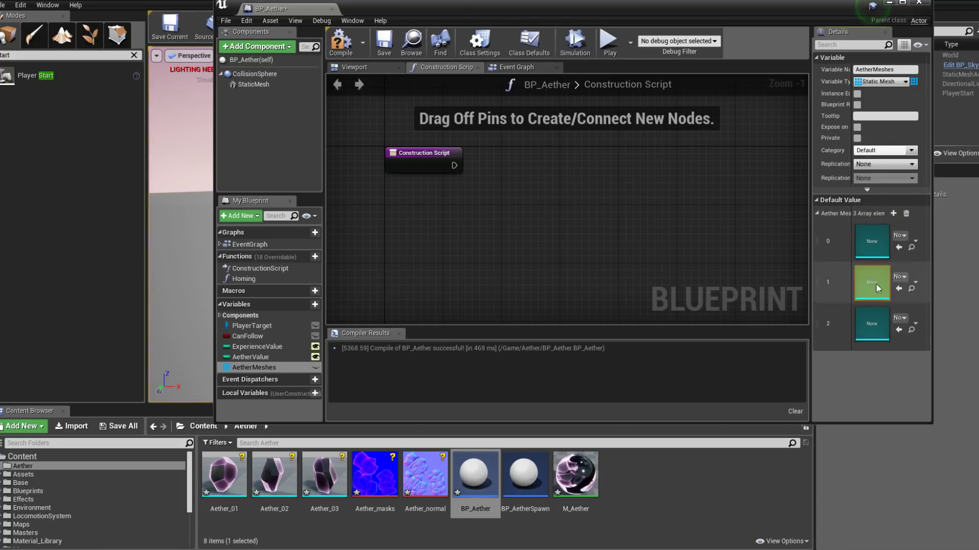
Assign Aether_01, Aether_02 and Aether_03 to array elements 0, 1 and 2, and recompile the blueprint.
left_click_drag(224, 474, 876, 230)
left_click_drag(274, 474, 873, 282)
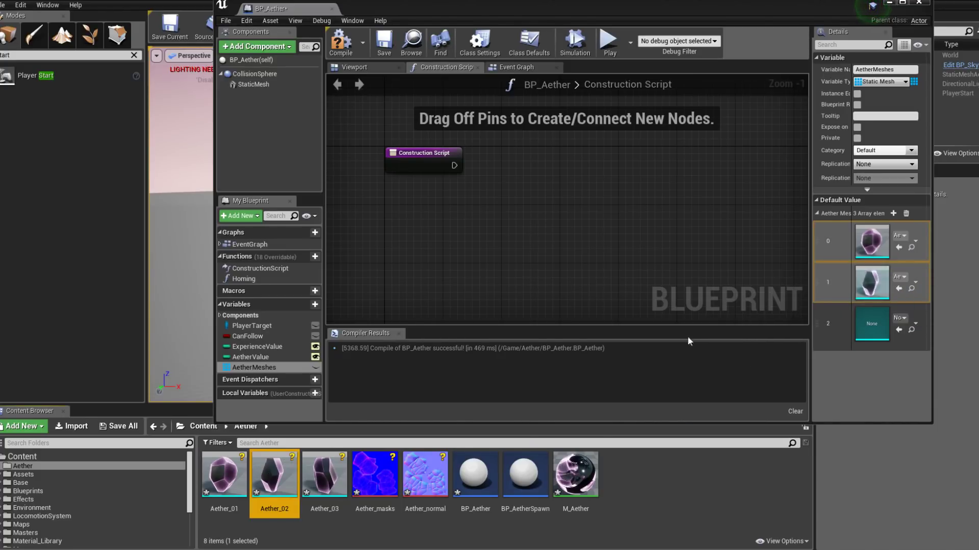
left_click_drag(324, 474, 872, 324)
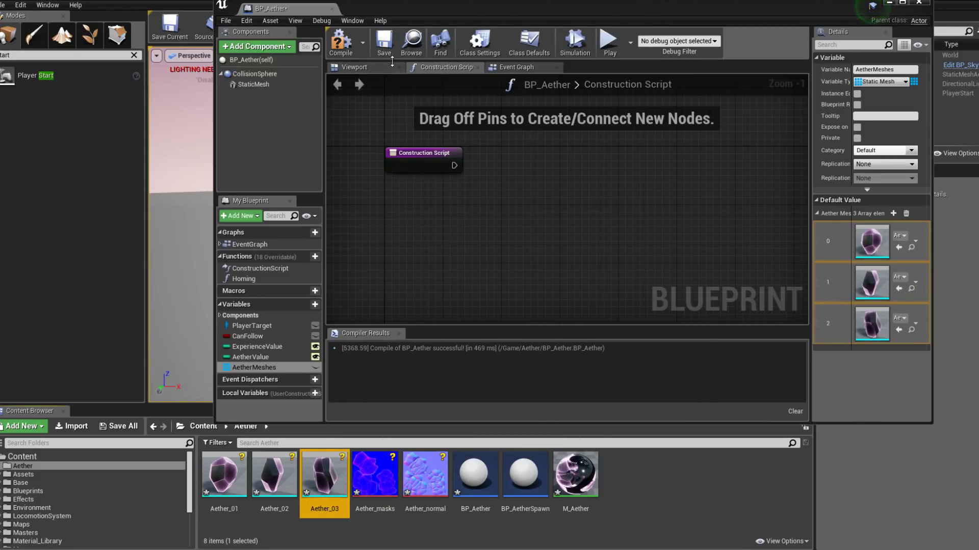
left_click(341, 43)
Examine how the Event Graph handles Event BeginPlay and the actor overlap event, compared with the Construction Script.
right_click_drag(489, 263, 437, 245)
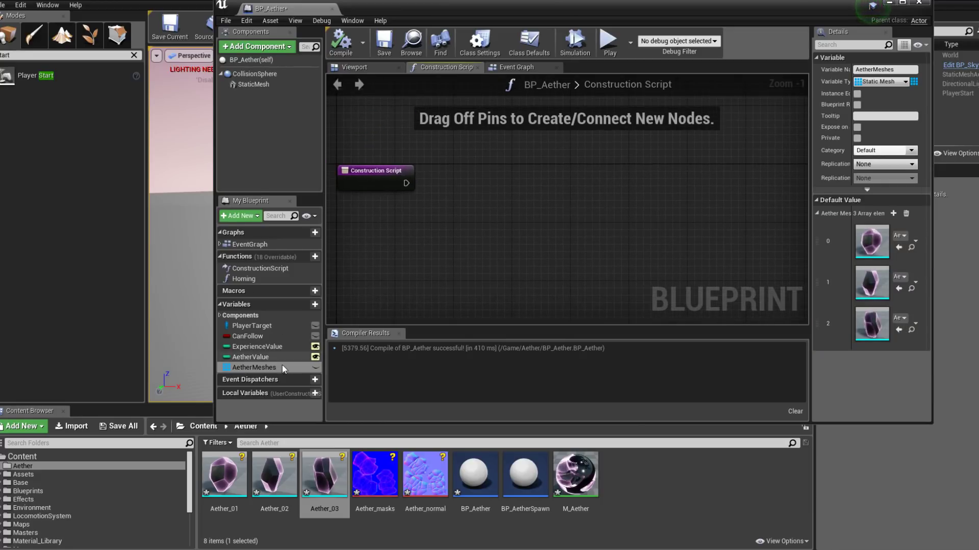
left_click(388, 176)
left_click(515, 67)
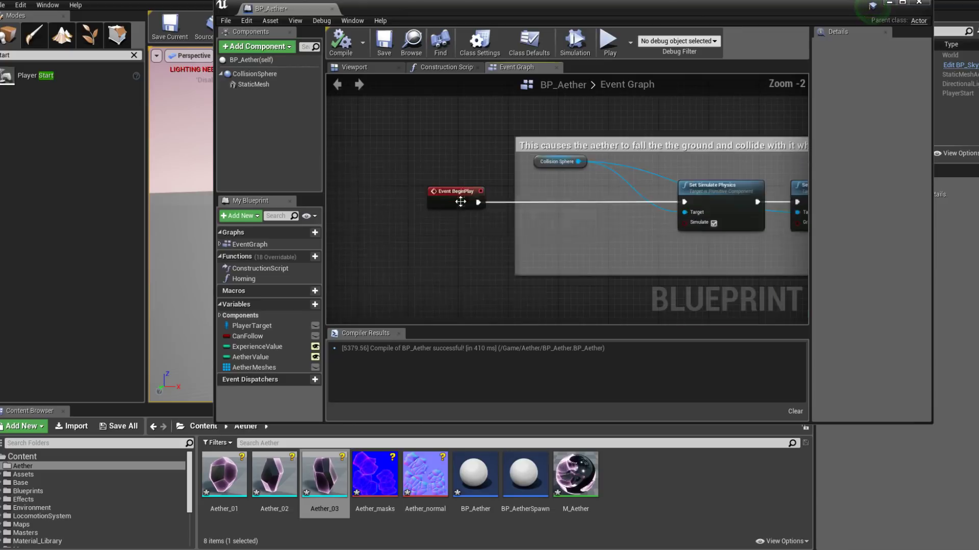
scroll(460, 202, "up", 2)
left_click_drag(397, 141, 513, 236)
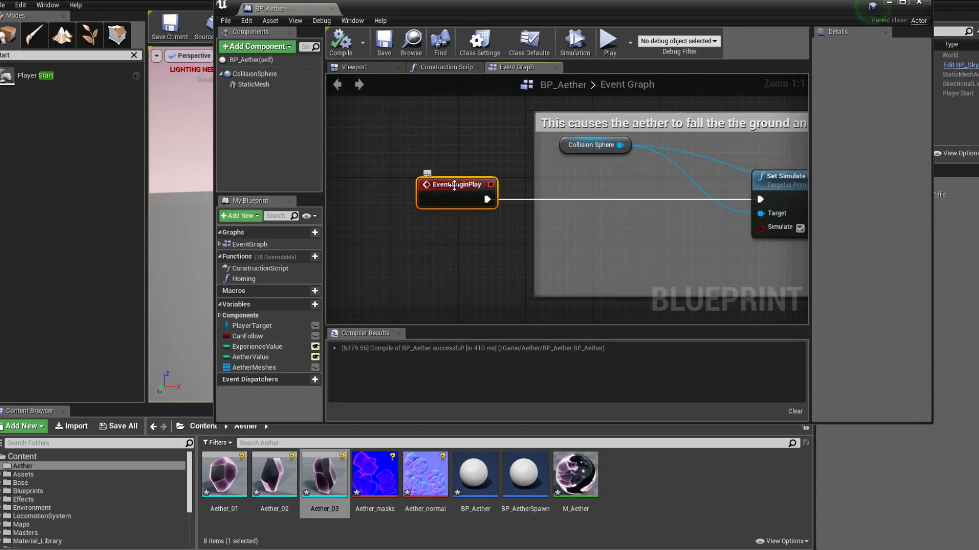
mouse_move(491, 239)
right_mouse_down()
mouse_move(400, 227)
mouse_move(534, 222)
right_mouse_up()
scroll(428, 244, "down", 1)
left_click_drag(413, 140, 516, 221)
right_click_drag(550, 254, 542, 248)
scroll(461, 152, "down", 3)
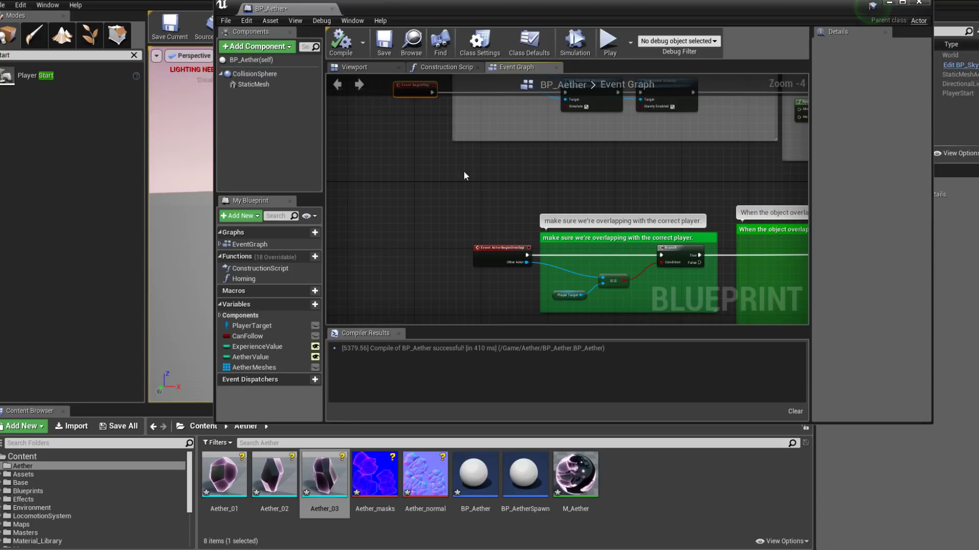
Return to the Construction Script graph and place a getter node for AetherMeshes below the entry node.
left_click(457, 72)
right_click_drag(450, 153, 476, 193)
scroll(388, 224, "up", 1)
left_click_drag(354, 171, 479, 266)
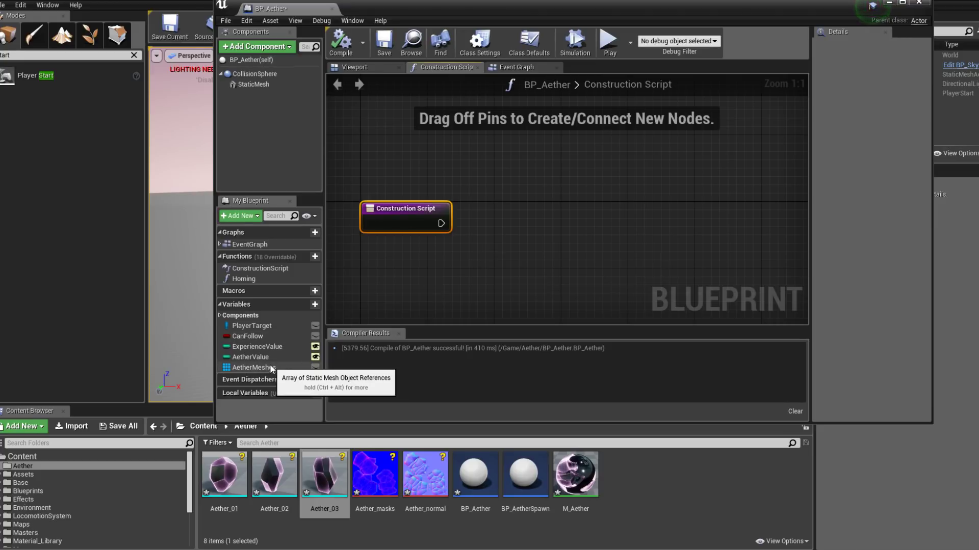
left_click_drag(270, 364, 391, 271)
left_click(429, 256)
right_click_drag(460, 238, 464, 267)
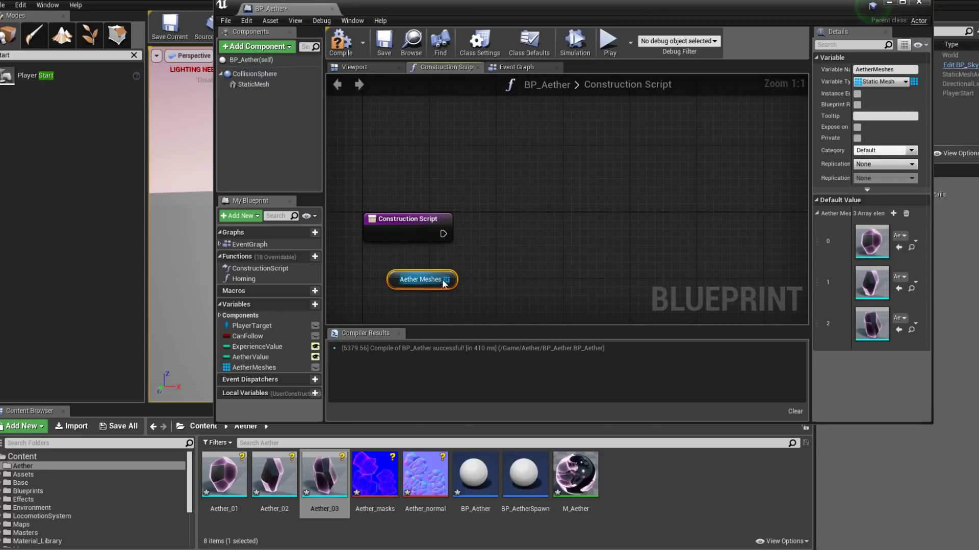
Add a Get (a copy) array node wired from the Aether Meshes node.
left_click_drag(447, 279, 519, 147)
type("get")
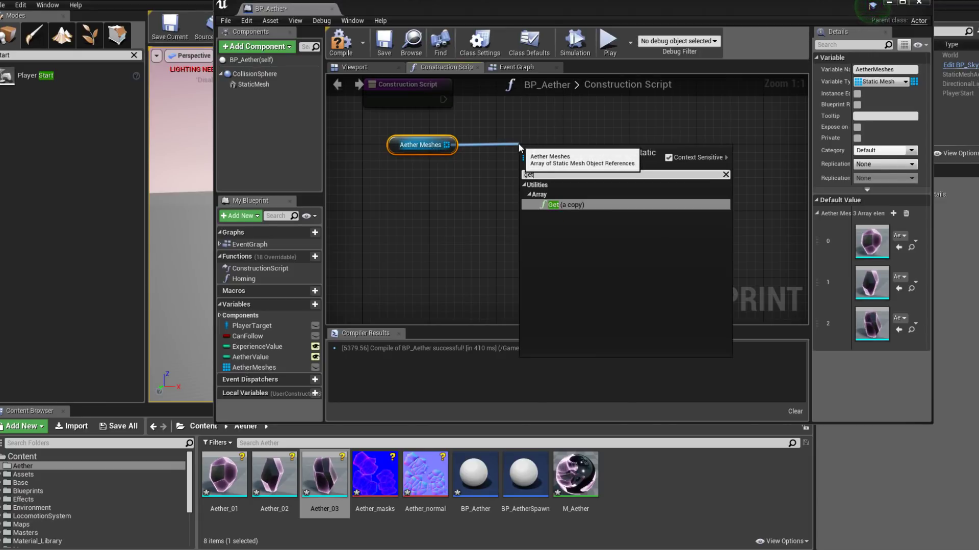
key("Return")
left_click_drag(525, 146, 544, 144)
right_click_drag(567, 118, 583, 189)
left_click_drag(573, 217, 565, 210)
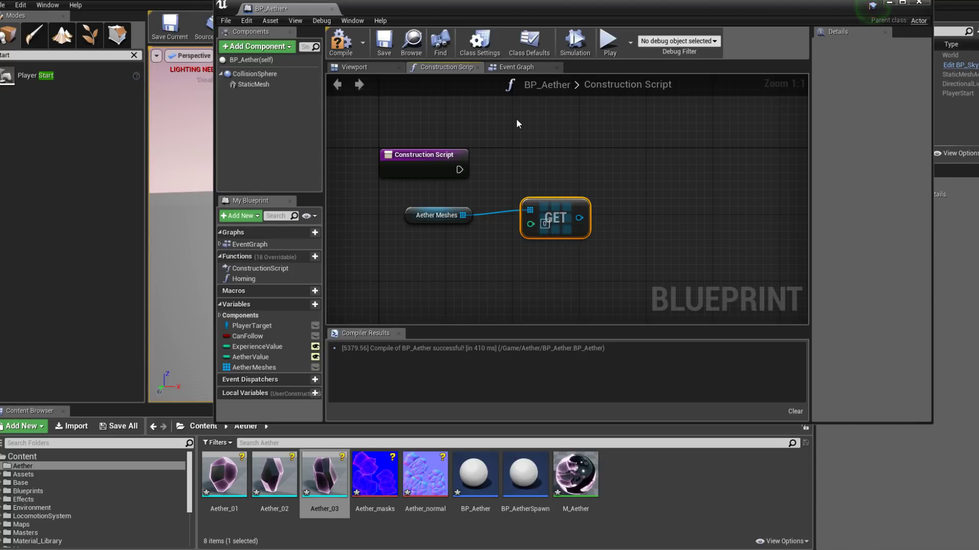
Check the meshes stored in Aether Meshes and move the GET node farther away to make room for its index input.
left_click(422, 216)
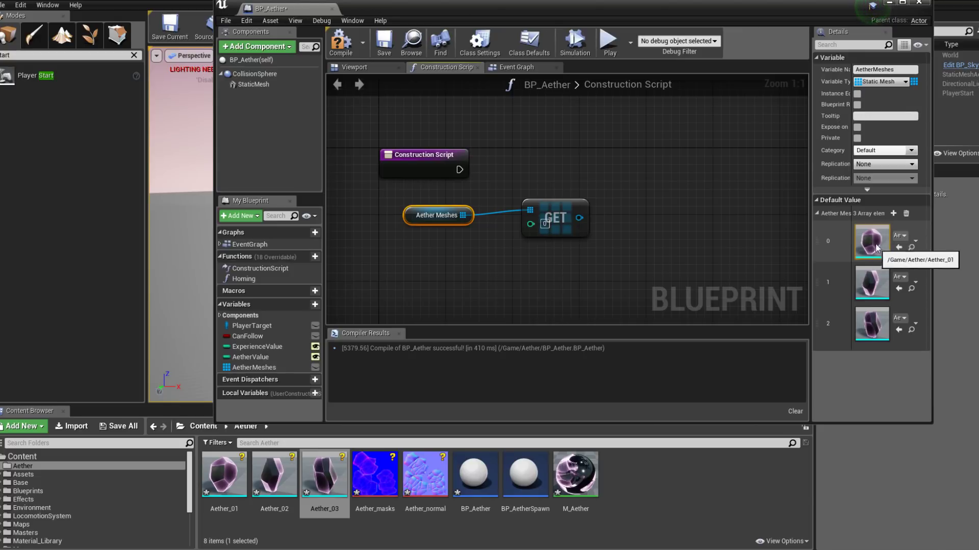
right_click_drag(566, 160, 592, 202)
right_click_drag(567, 233, 563, 209)
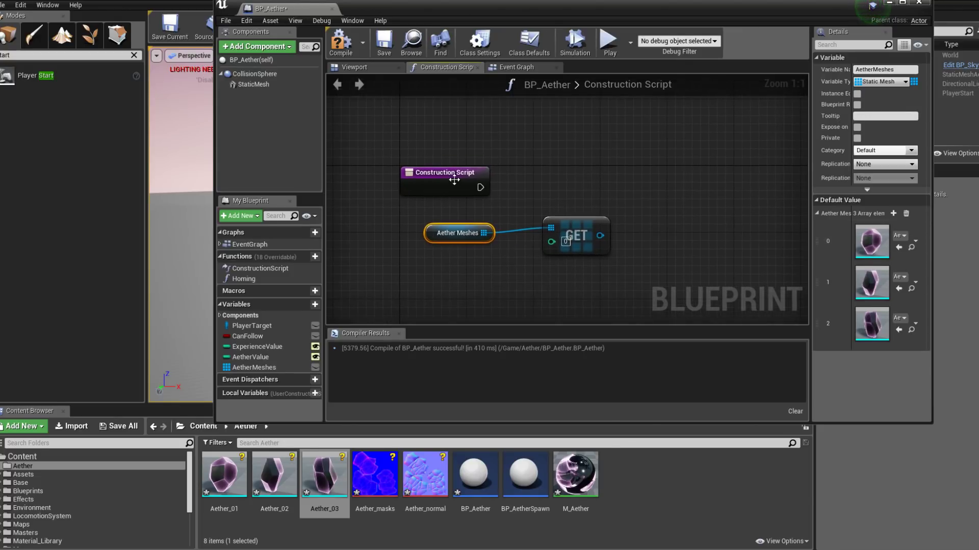
left_click_drag(454, 180, 441, 111)
right_click_drag(457, 166, 374, 180)
left_click_drag(512, 247, 612, 256)
Add a Random Integer in Range node and place it between the Aether Meshes and GET nodes.
right_click(473, 262)
type("random inte")
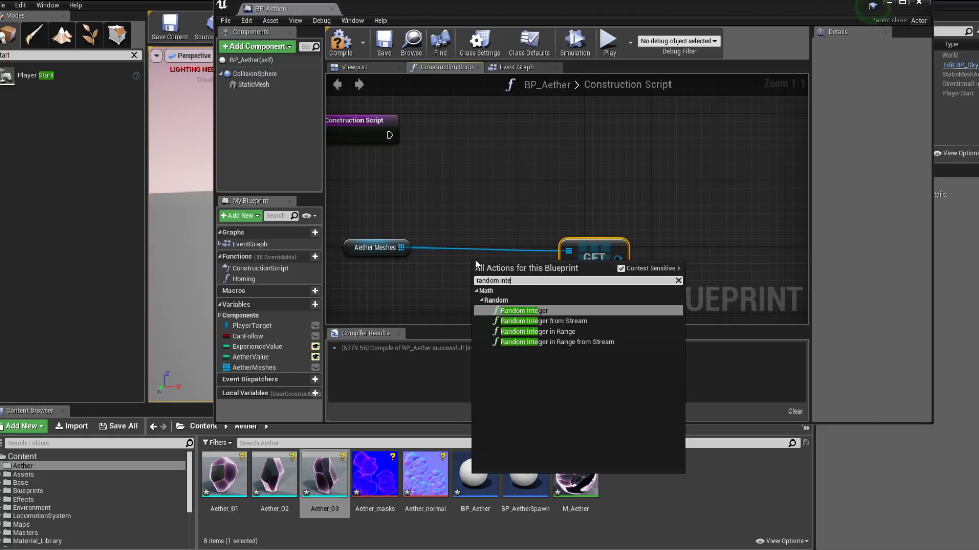
key("Down")
key("Down")
key("Return")
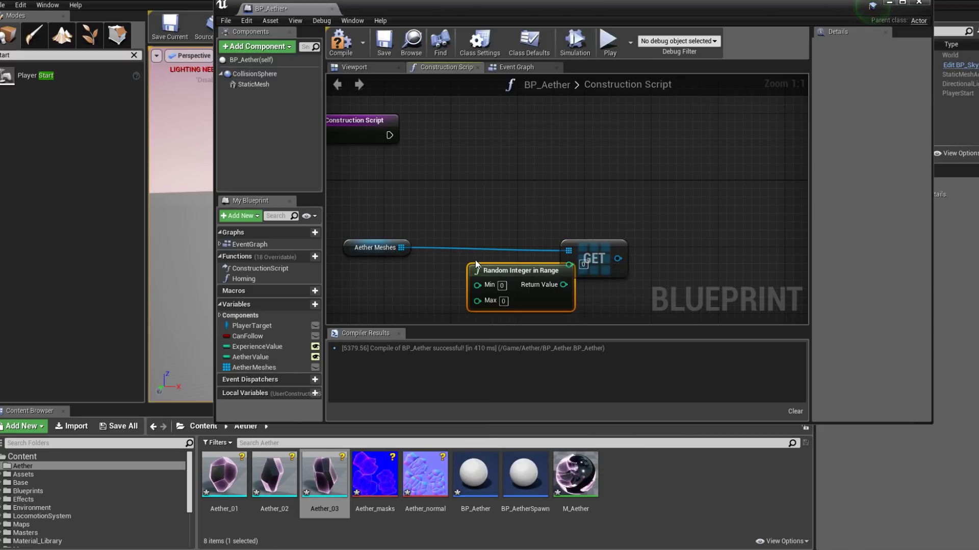
left_click_drag(483, 271, 448, 213)
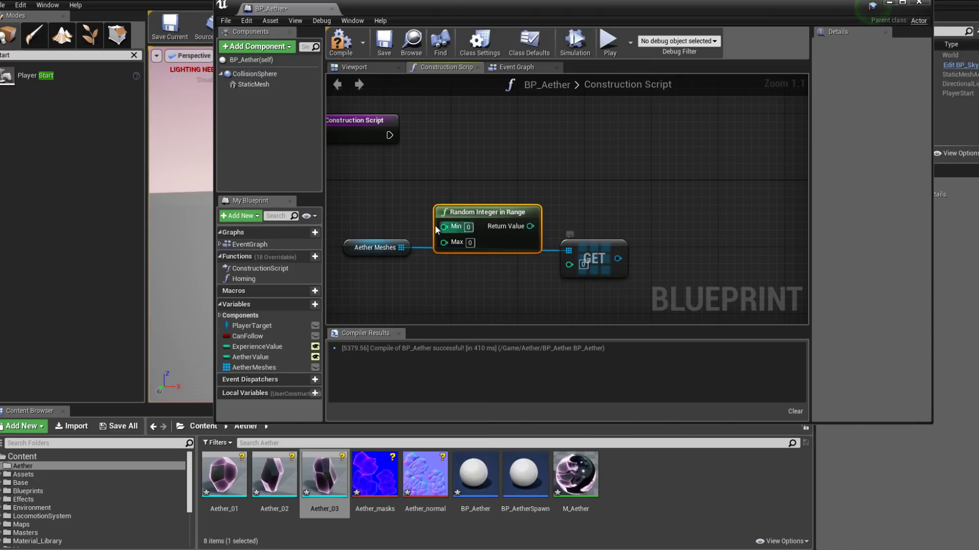
right_click_drag(517, 283, 588, 273)
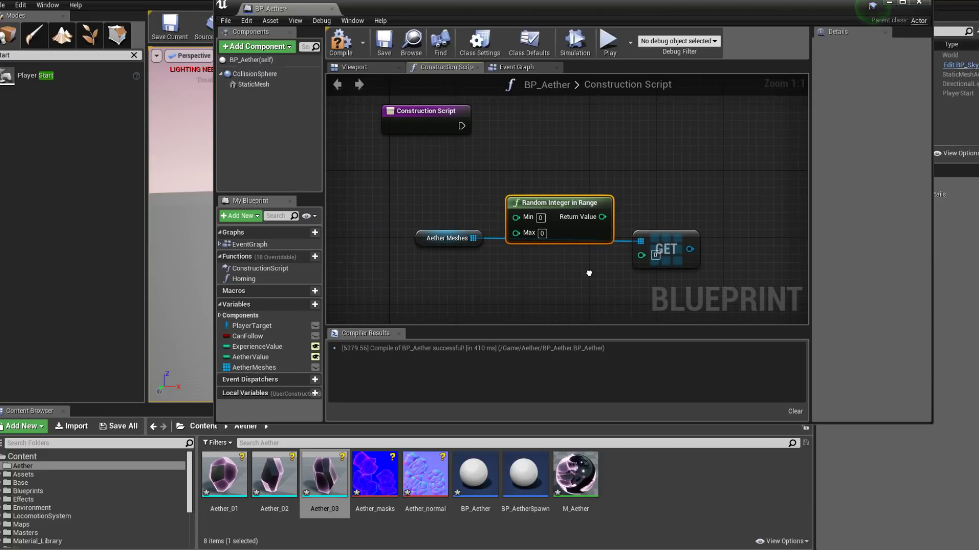
Set the Random Integer in Range node's Max value to 2.
left_click(541, 233)
type("2")
key("Return")
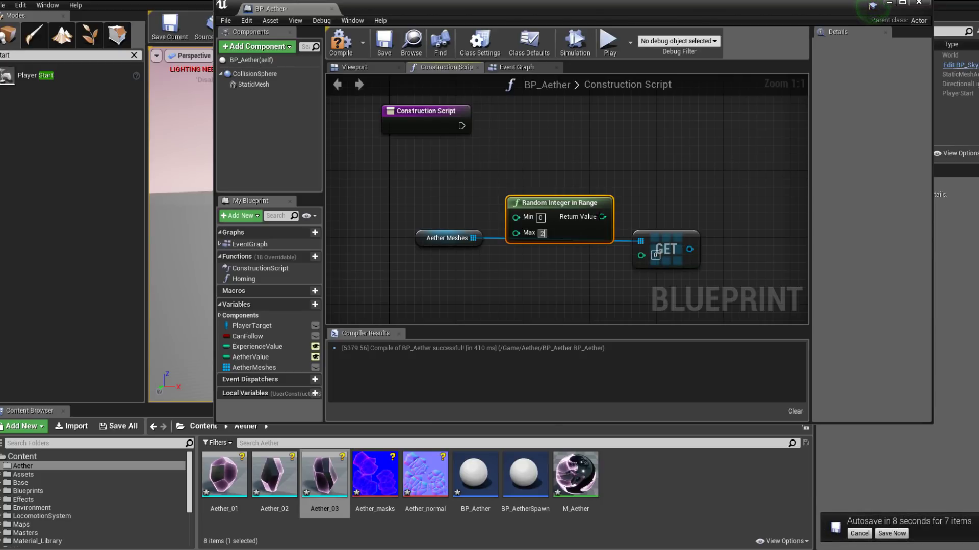
Move the Random Integer in Range node below Aether Meshes and the GET node farther away to make room between them.
left_click_drag(581, 201, 555, 284)
right_click_drag(667, 241, 664, 160)
left_click_drag(664, 160, 684, 160)
right_click_drag(665, 204, 666, 266)
left_click_drag(556, 275, 464, 276)
left_click_drag(682, 225, 721, 222)
right_click_drag(515, 280, 571, 278)
left_click_drag(532, 269, 513, 259)
right_click_drag(539, 253, 494, 253)
Add an array Length node wired from the Aether Meshes node.
left_click_drag(415, 211, 437, 229)
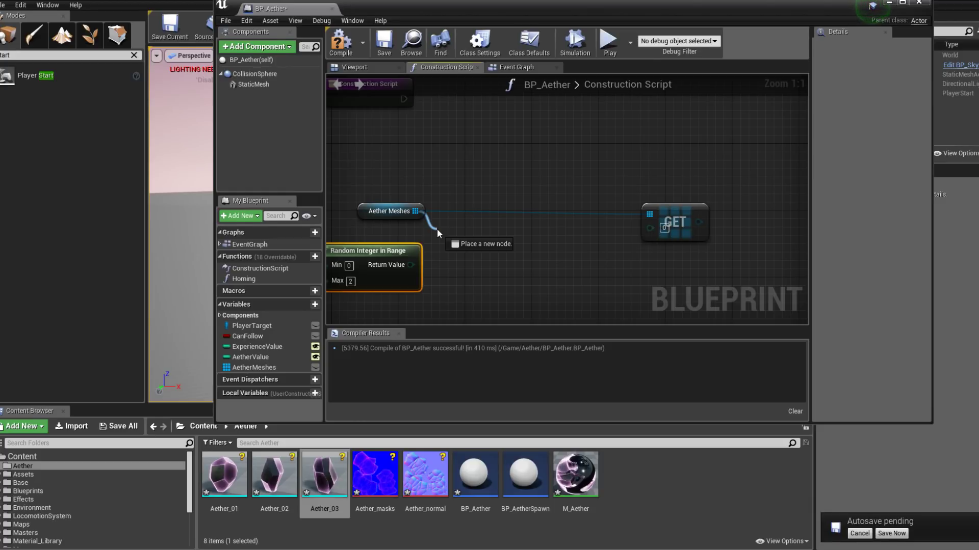
left_click_drag(436, 228, 453, 245)
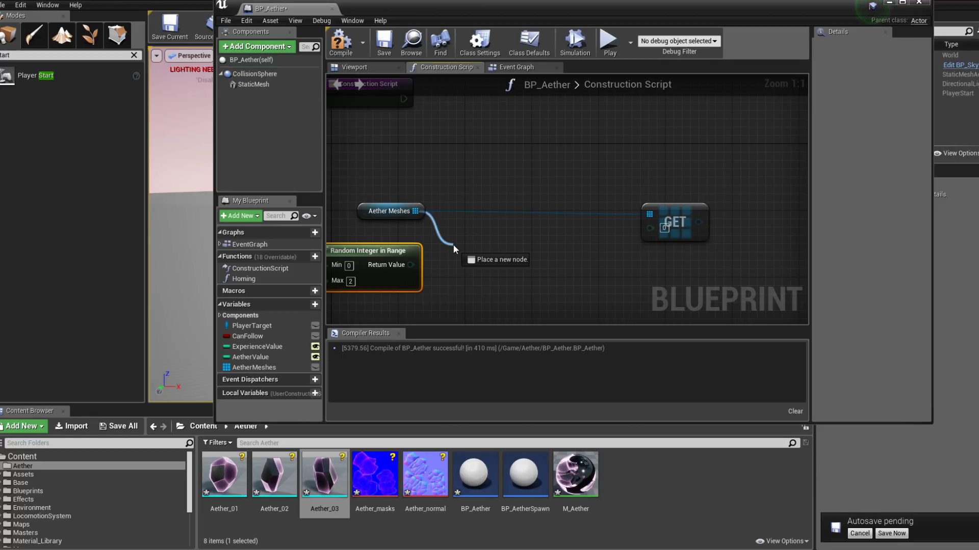
left_click_drag(454, 245, 454, 244)
mouse_move(454, 243)
left_mouse_down()
mouse_move(458, 258)
mouse_move(466, 183)
mouse_move(468, 253)
mouse_move(464, 244)
left_mouse_up()
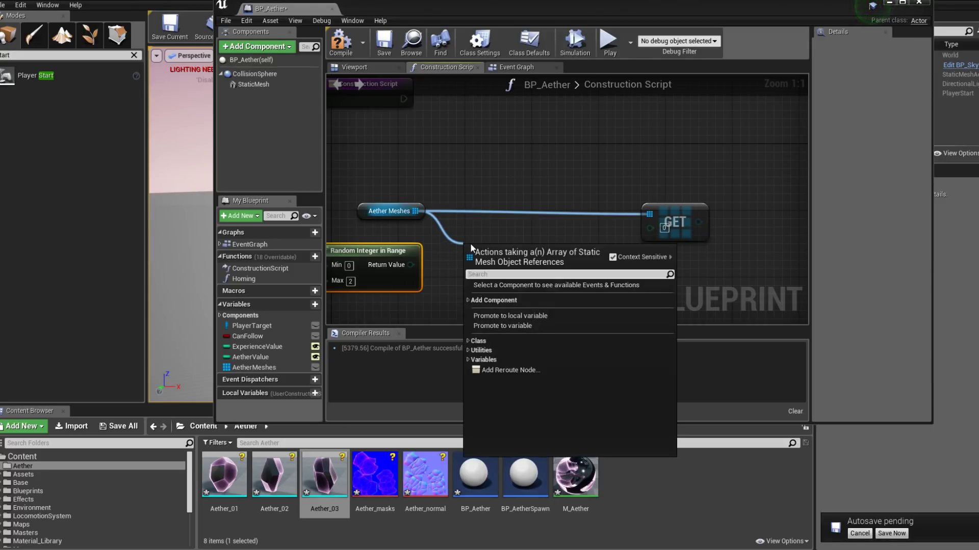
type("len")
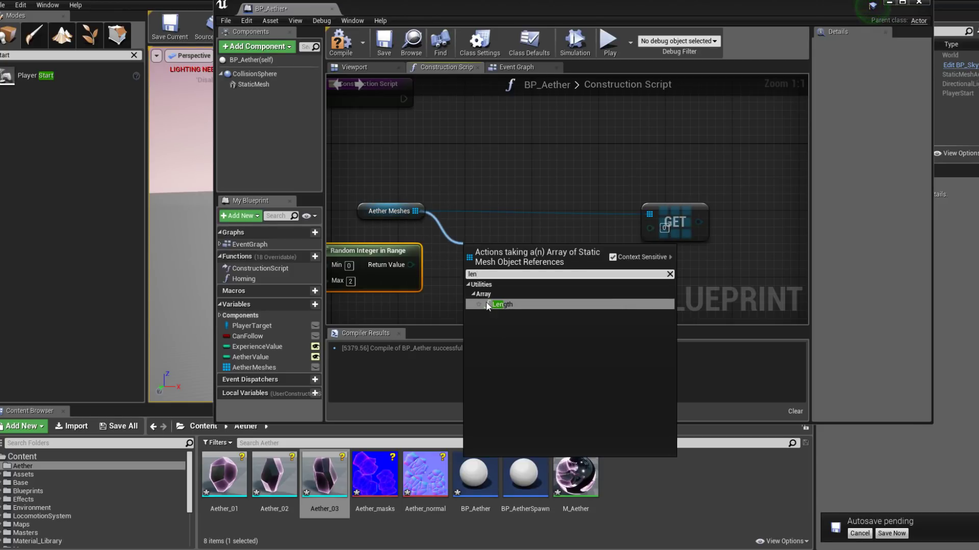
left_click(498, 305)
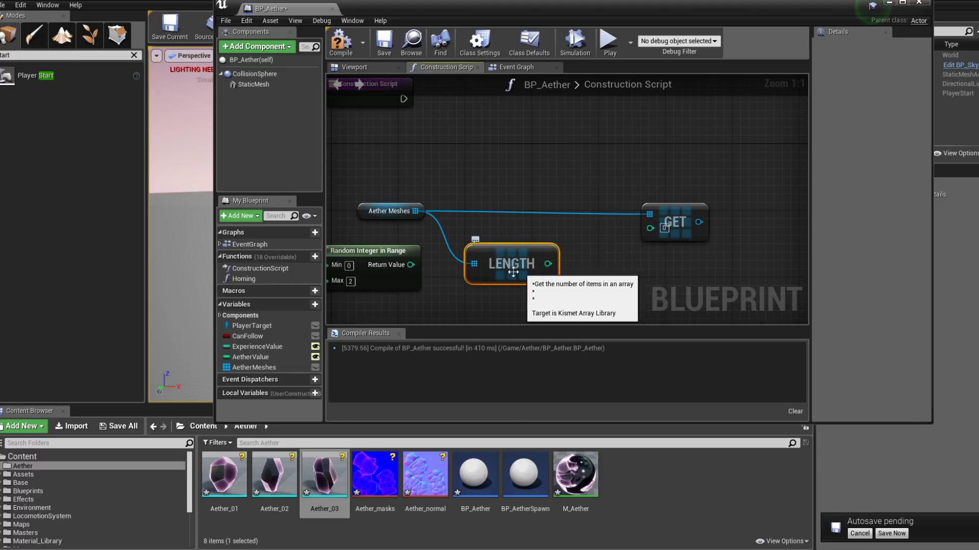
Place Random Integer in Range beside the LENGTH node and feed its Max input from the LENGTH output.
left_click_drag(395, 249, 638, 266)
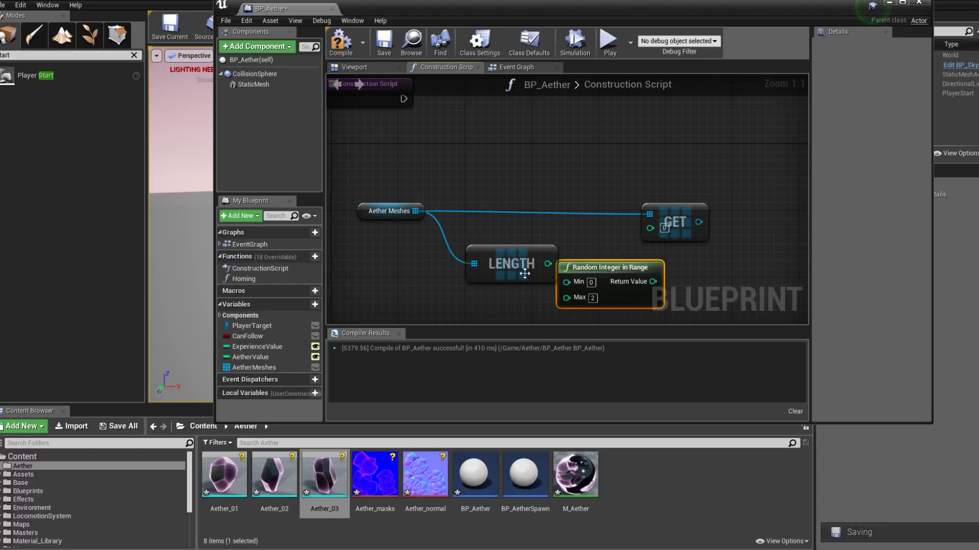
left_click_drag(567, 298, 510, 304)
left_click_drag(598, 280, 571, 280)
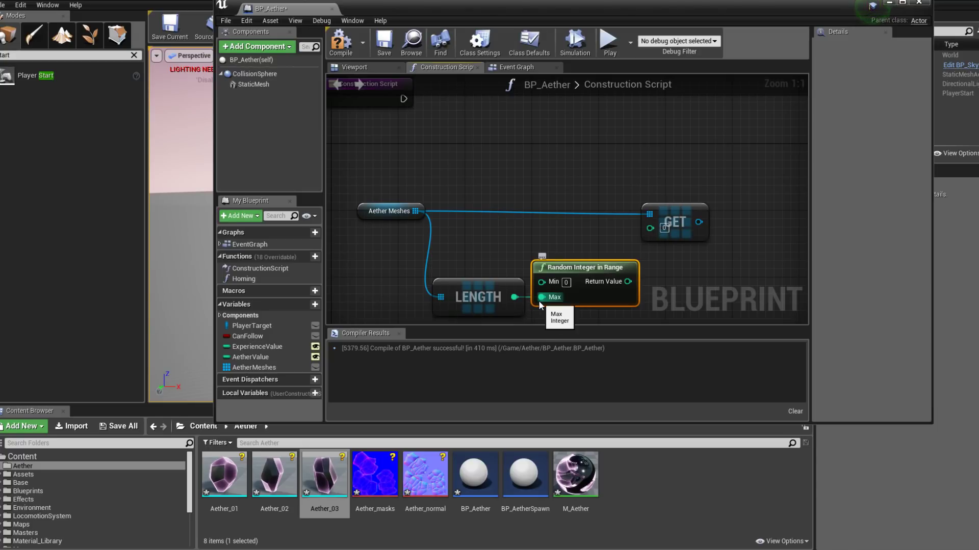
left_click(489, 289)
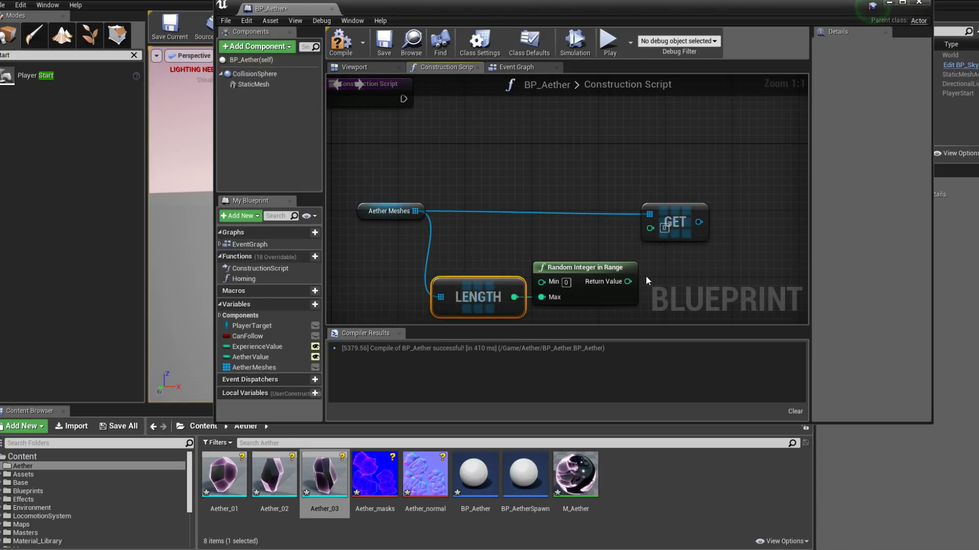
Connect the random integer's Return Value to the GET node's index input and tidy the node layout.
left_click_drag(628, 282, 649, 228)
right_click_drag(674, 210, 633, 190)
left_click(664, 245)
scroll(633, 190, "down", 2)
left_click(413, 264)
right_click_drag(530, 225, 492, 210)
left_click_drag(359, 217, 651, 218)
Add a reference to the StaticMesh component and a Set Static Mesh node targeting it, placed beyond the entry node.
right_click_drag(510, 96, 501, 234)
left_click_drag(270, 85, 528, 239)
type("set static")
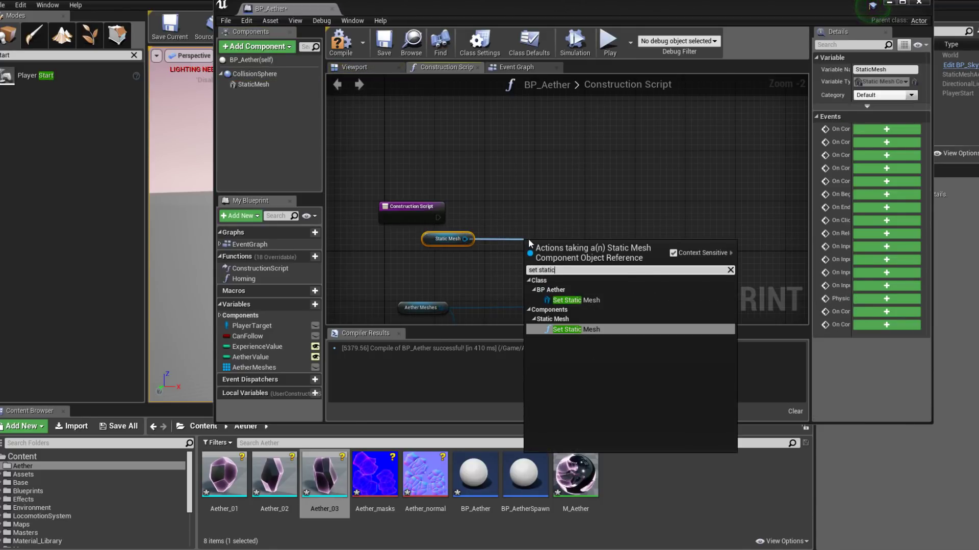
key("Return")
left_click_drag(577, 244, 685, 211)
Wire the Construction Script entry to Set Static Mesh and connect the GET output to its New Mesh input.
left_click_drag(438, 218, 634, 223)
left_click_drag(656, 211, 713, 203)
right_click_drag(694, 265, 694, 208)
left_click_drag(666, 253, 696, 183)
right_click_drag(720, 220, 633, 267)
Compile the blueprint repeatedly and check in the Viewport which Aether mesh each compile picks.
left_click(343, 42)
left_click(375, 66)
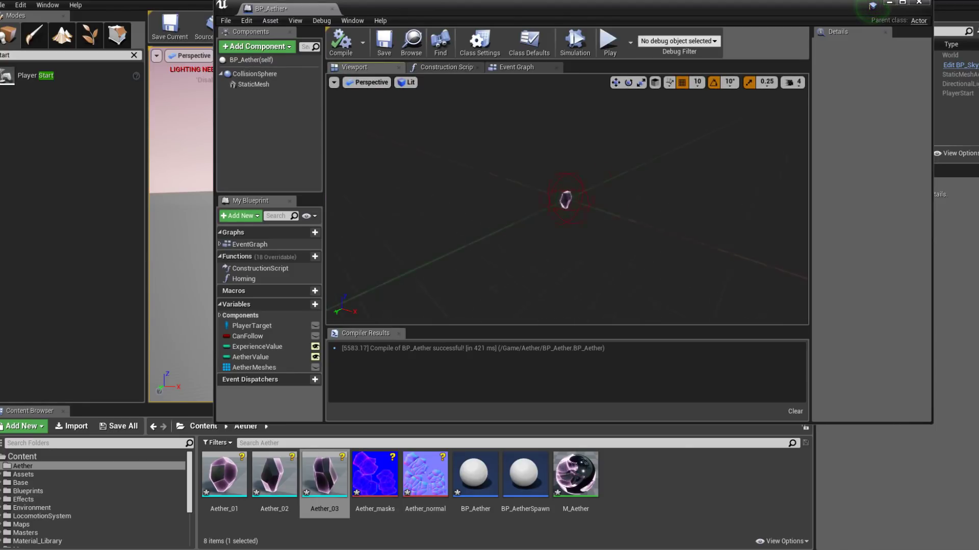
left_click(343, 45)
left_click(342, 45)
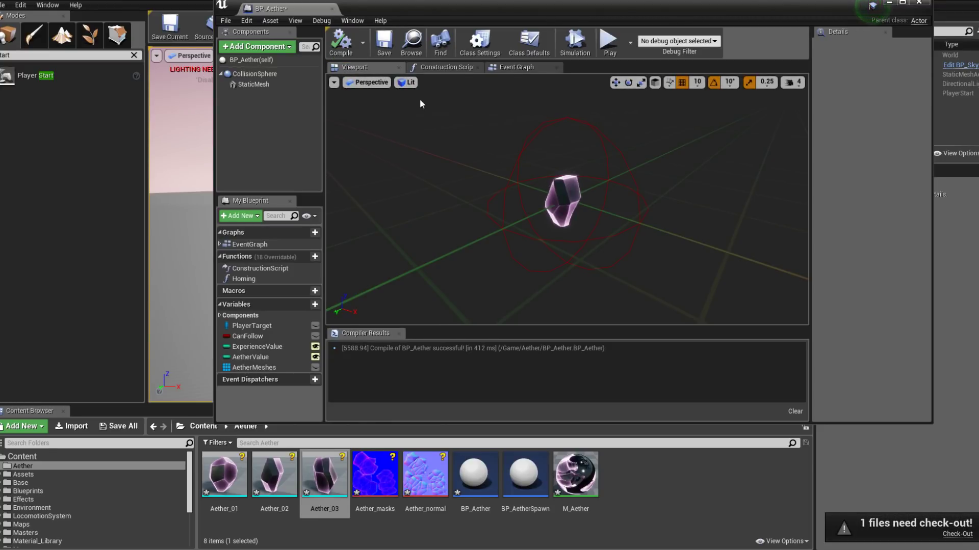
left_click(340, 44)
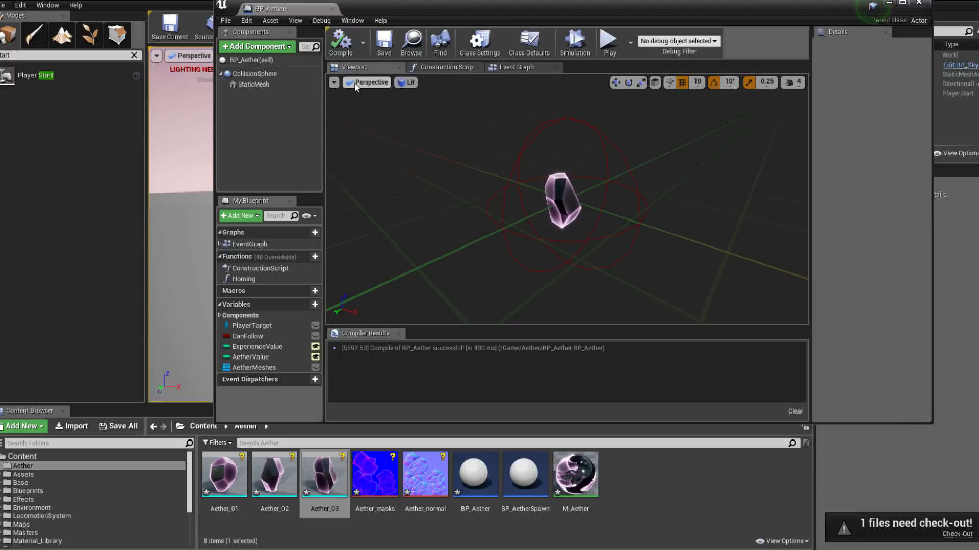
left_click(340, 44)
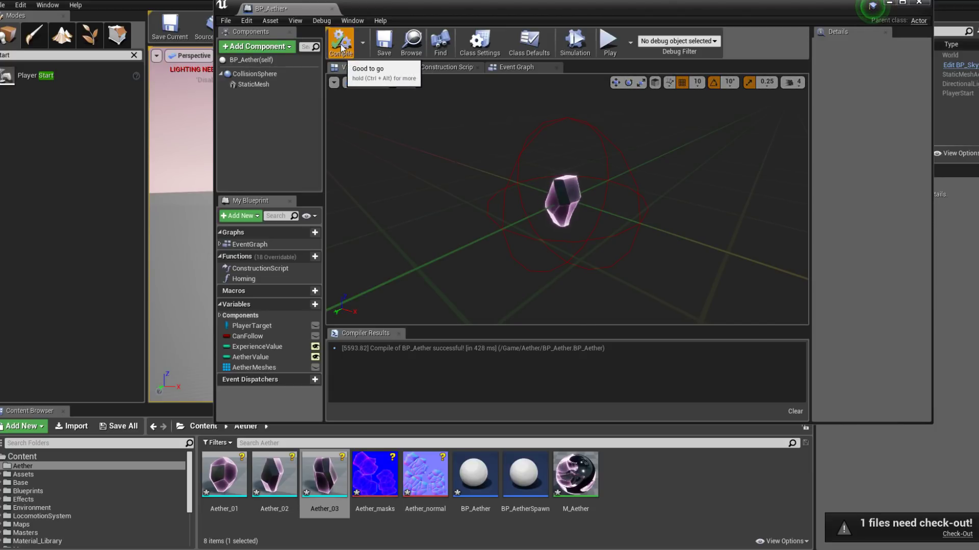
left_click(341, 45)
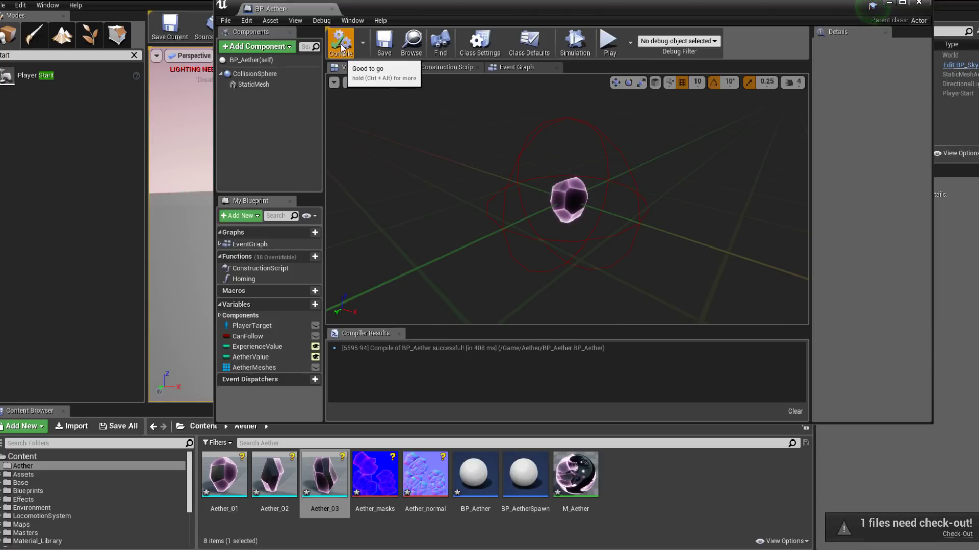
left_click(342, 46)
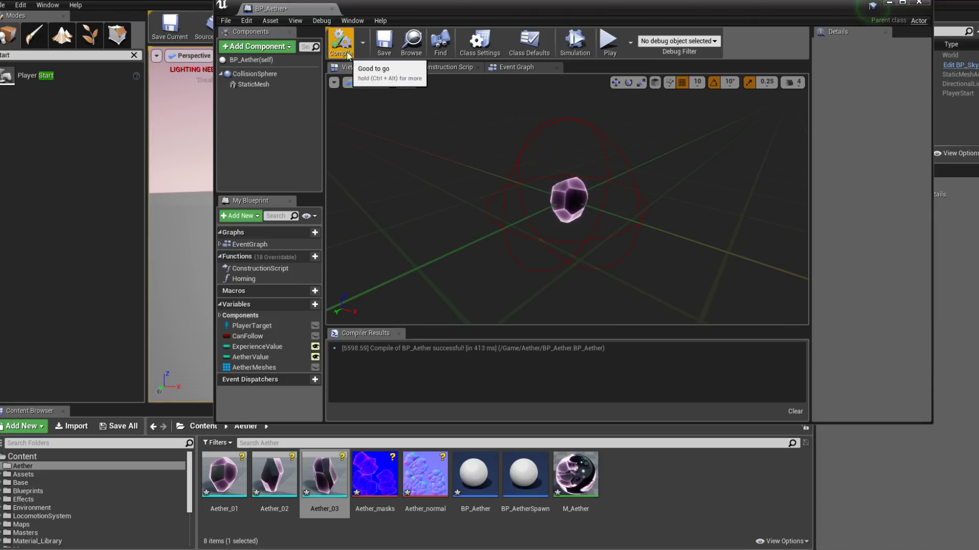
left_click(347, 49)
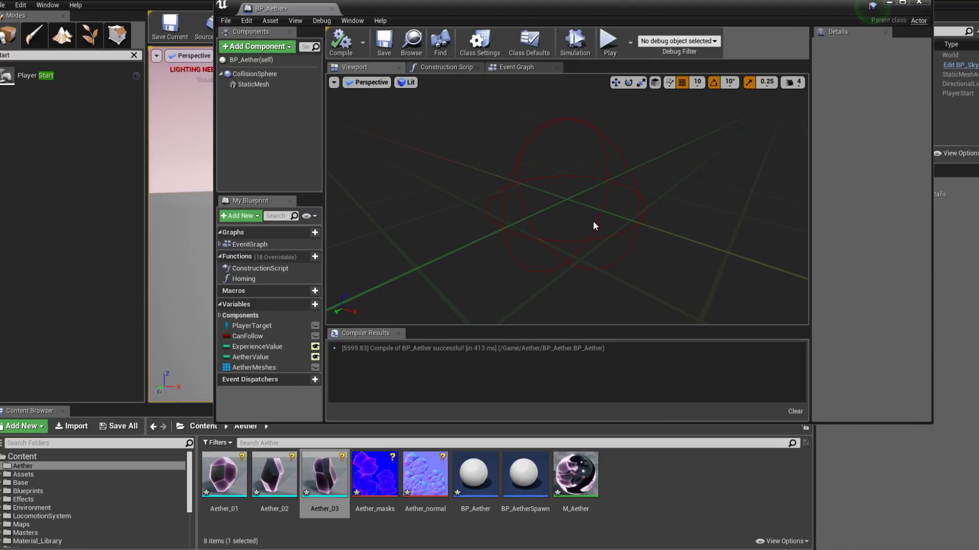
In the Construction Script, insert an integer subtraction of 1 between LENGTH and the random node's Max, and compile the blueprint.
left_click(515, 67)
right_click_drag(664, 259, 476, 174)
left_click(438, 73)
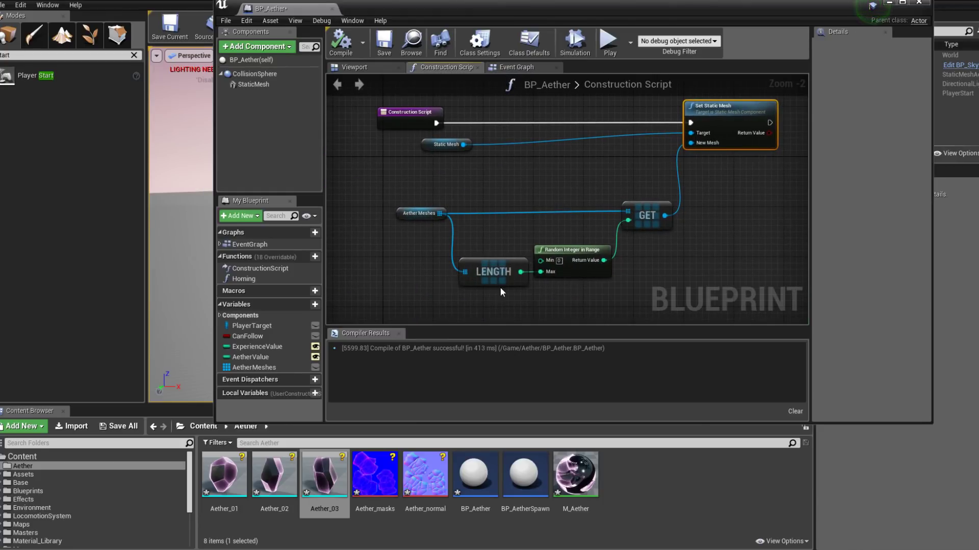
left_click_drag(386, 199, 476, 275)
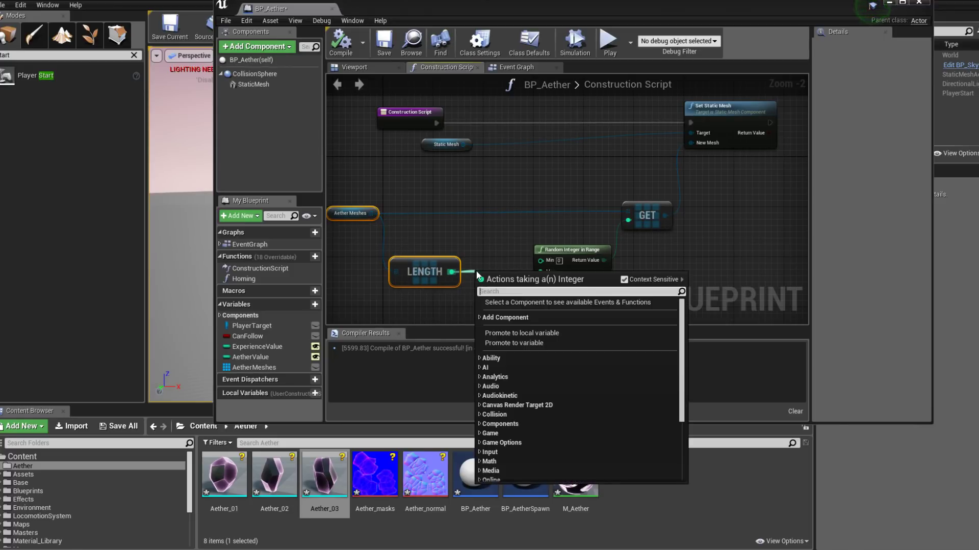
type("-")
key("Down")
key("Return")
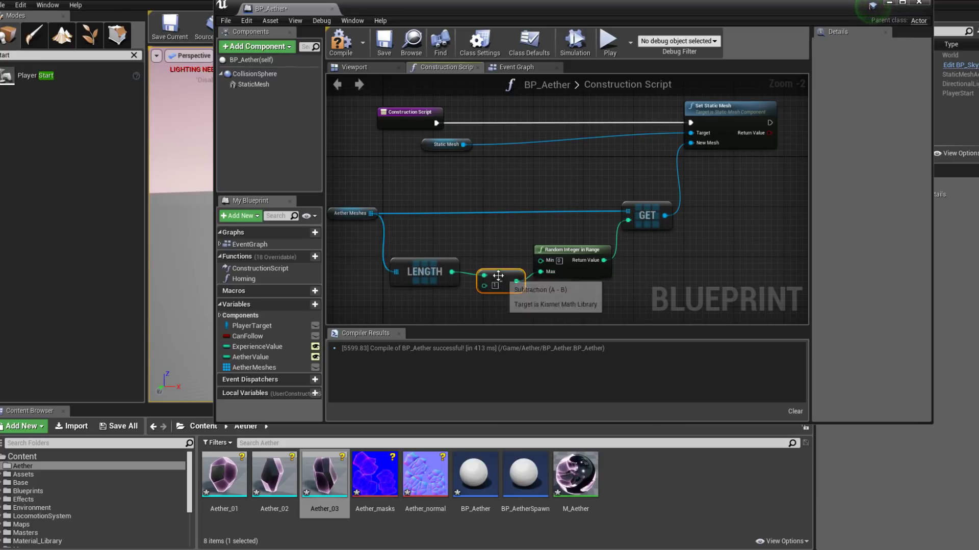
left_click_drag(497, 272, 503, 272)
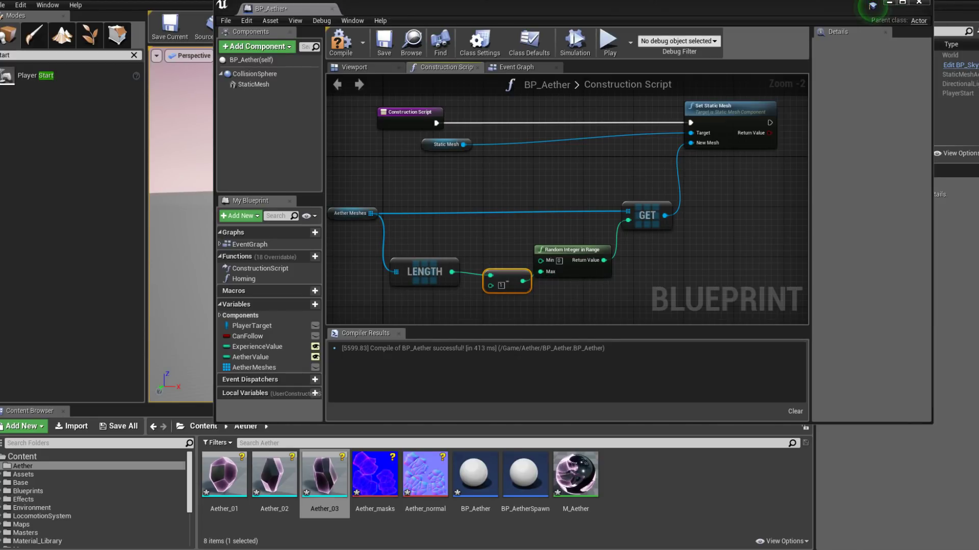
left_click(347, 46)
left_click(362, 67)
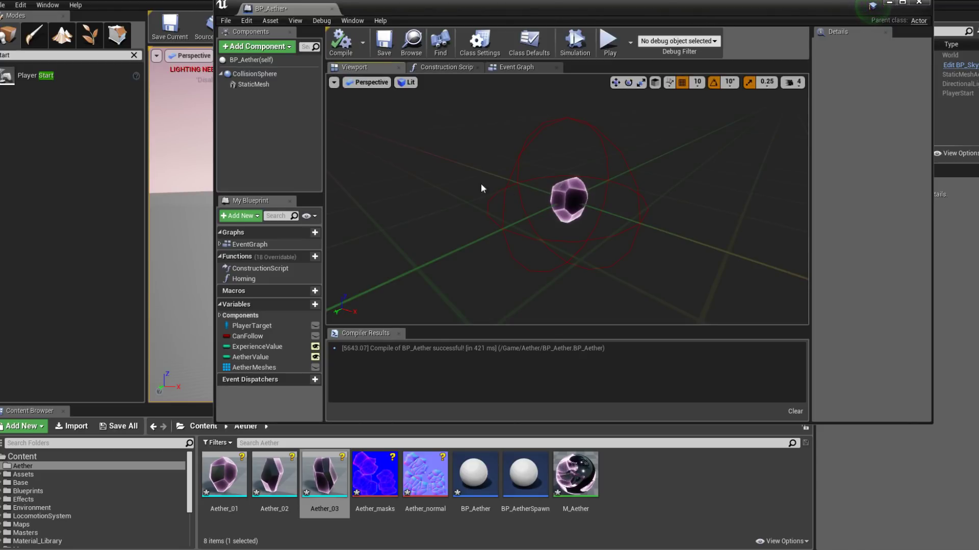
Try uniform scales of 5, 2 and 4 on the StaticMesh component and settle on 3.5.
left_click(255, 85)
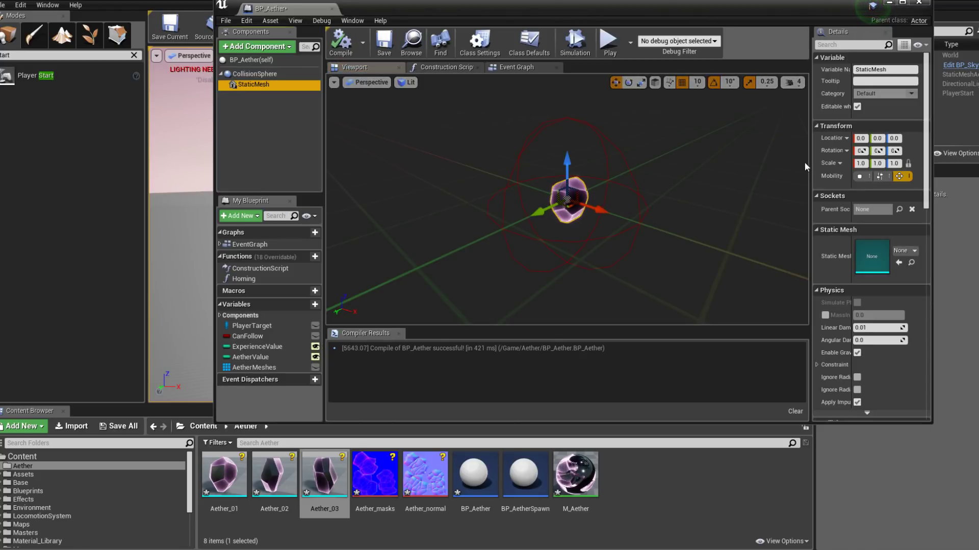
left_click(861, 163)
type("5")
key("Return")
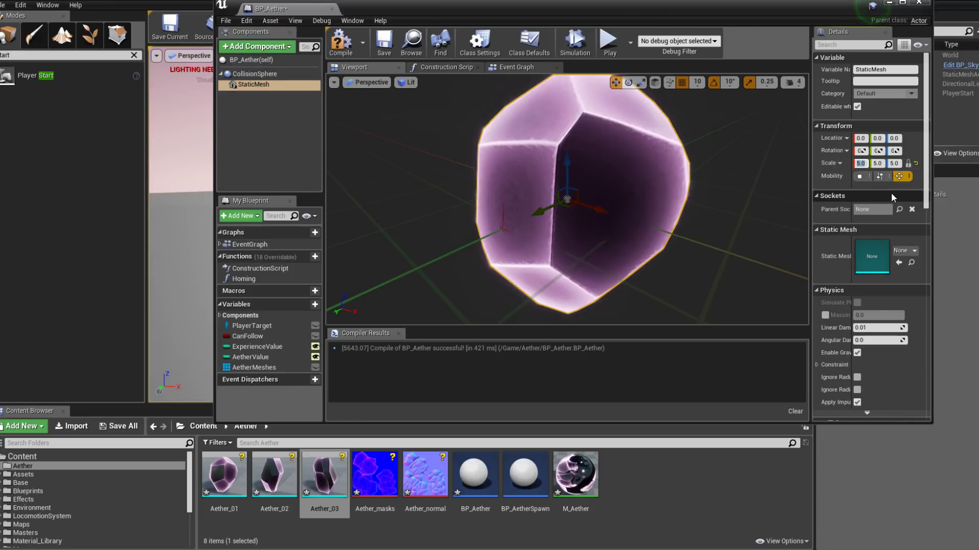
type("2")
key("Return")
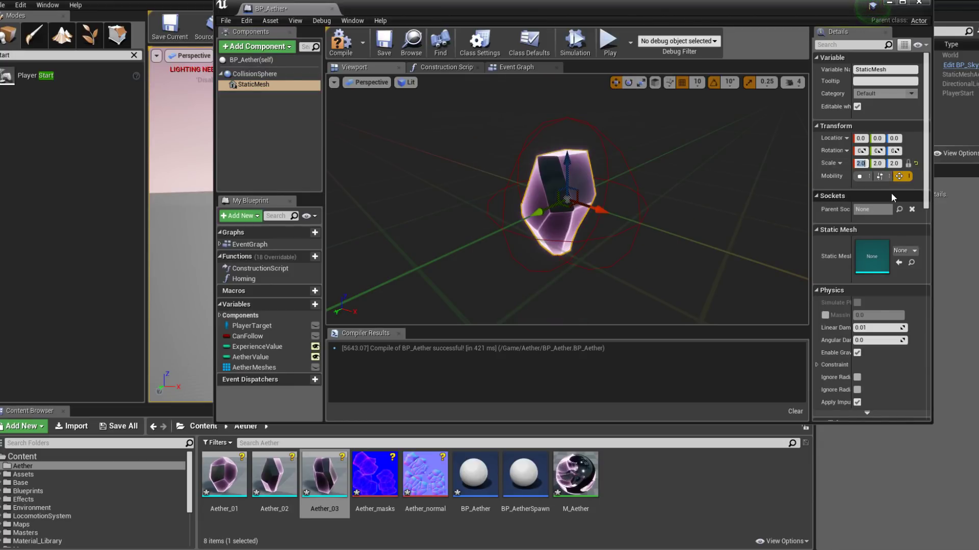
type("4")
key("Return")
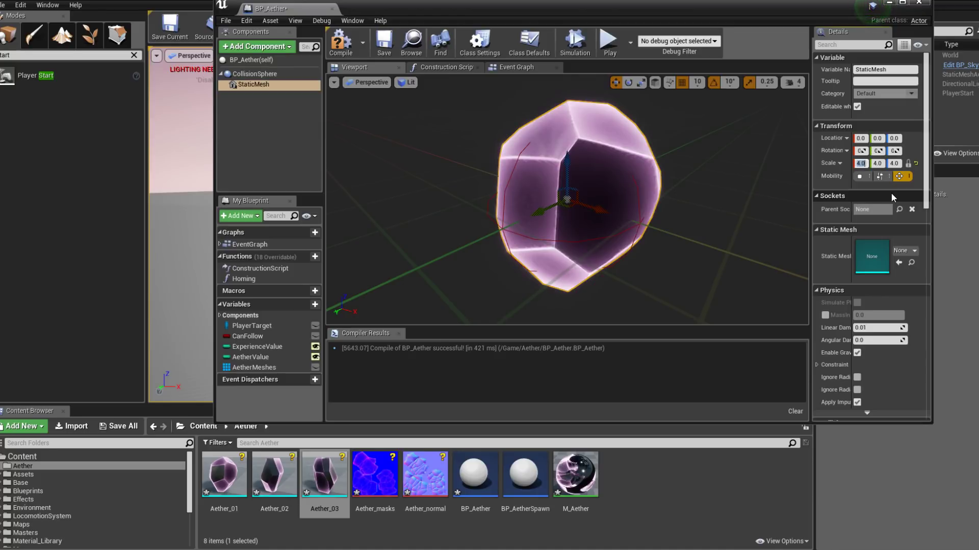
type("3.5")
key("Return")
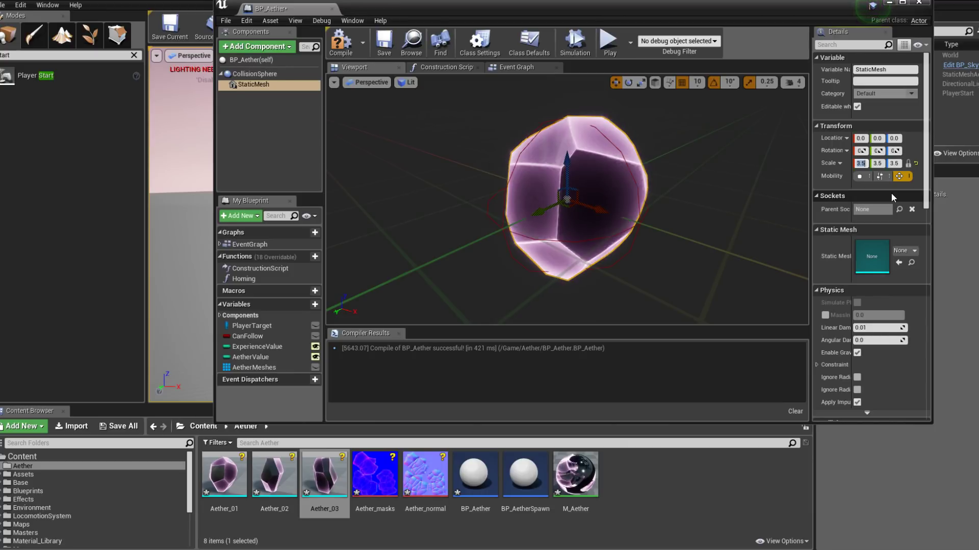
Compile the blueprint several times to check how the different Aether meshes look at the 3.5 scale.
left_click(345, 51)
left_click(345, 51)
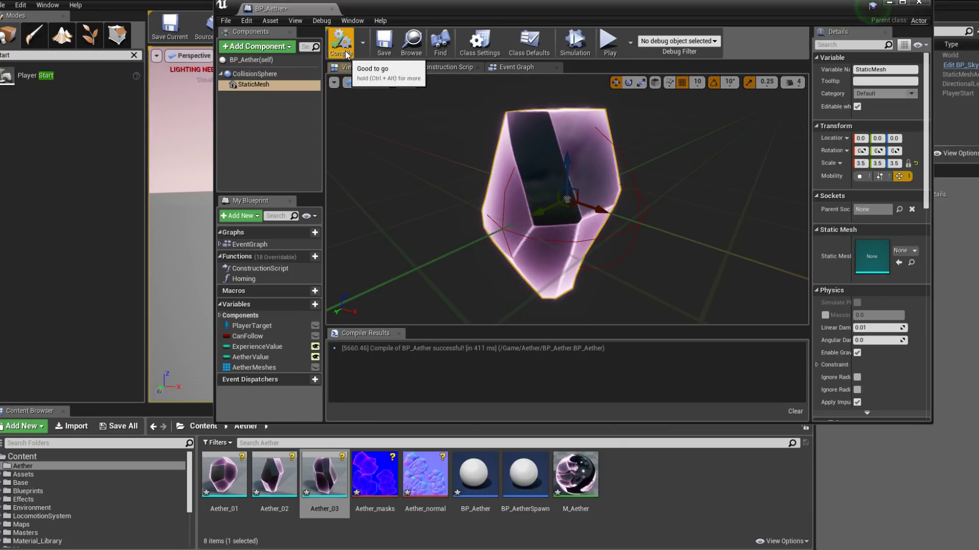
left_click(345, 51)
left_click(344, 51)
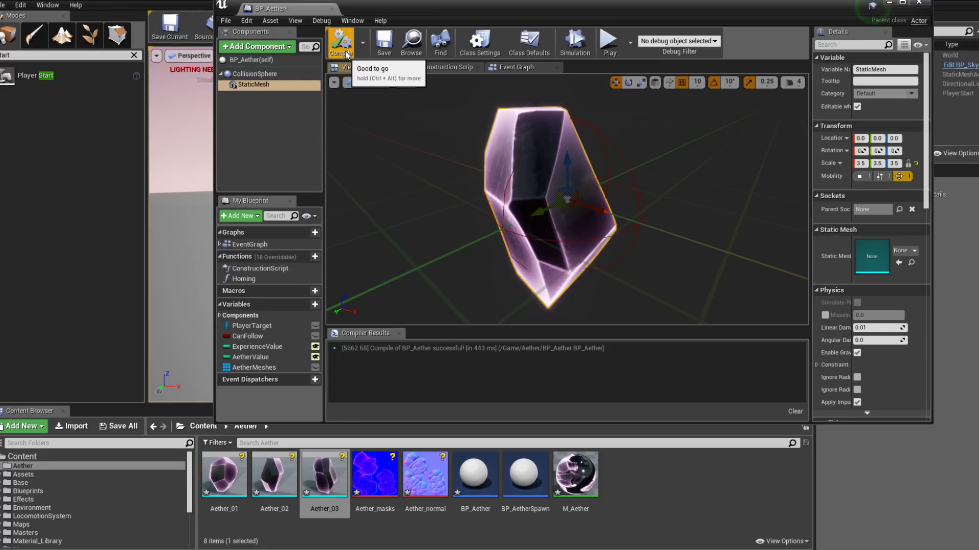
left_click(344, 51)
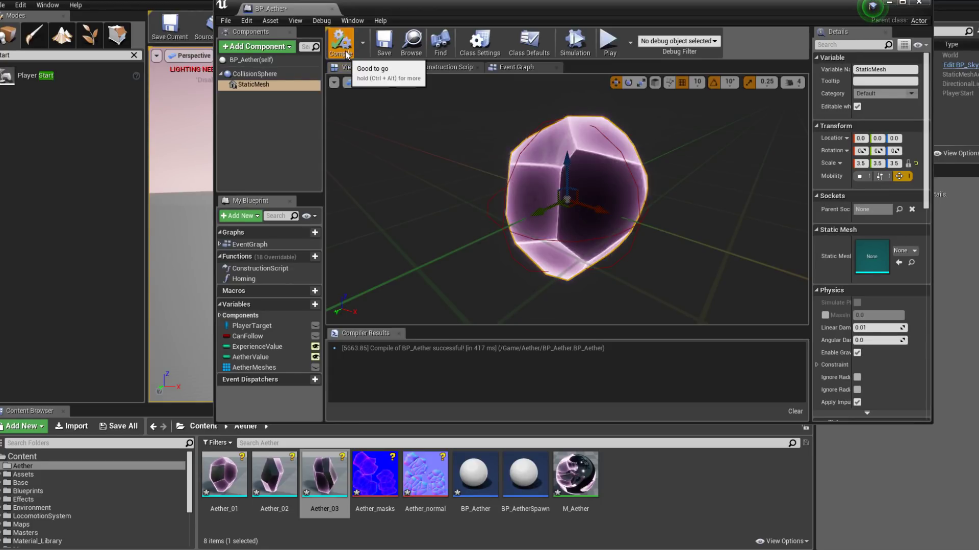
left_click(345, 51)
left_click(344, 51)
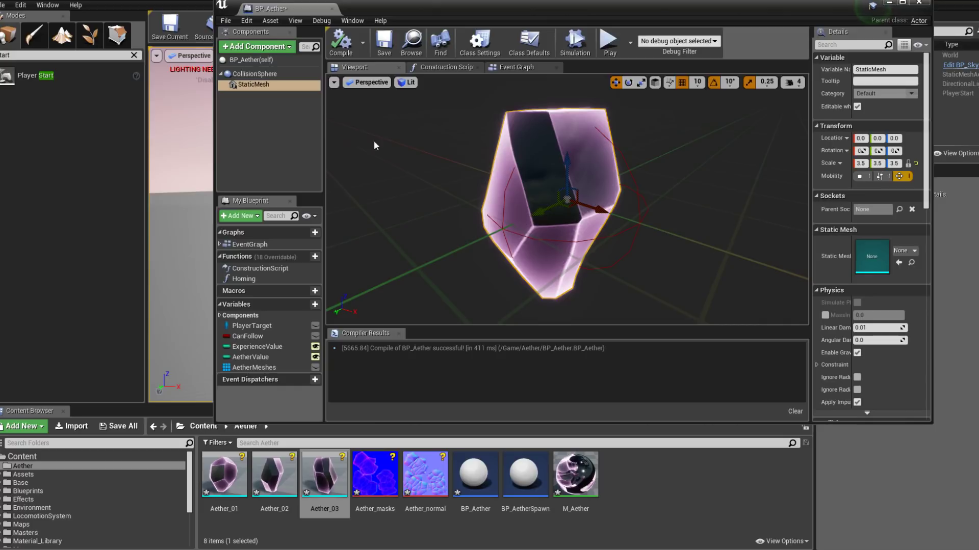
Review the spawning logic in BP_AetherSpawn's Event Graph and place one BP_AetherSpawn actor on the floor of the AetherTest level.
left_click(919, 2)
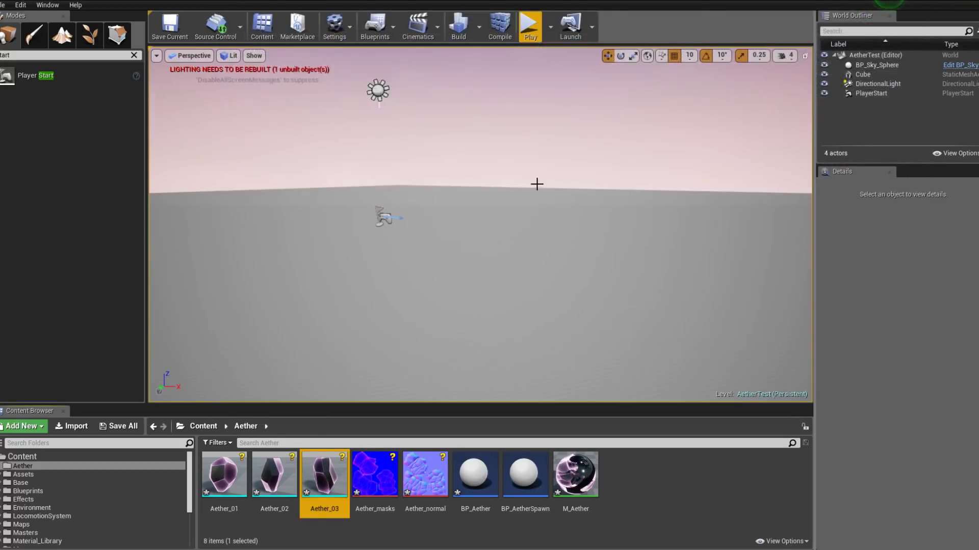
double_click(525, 474)
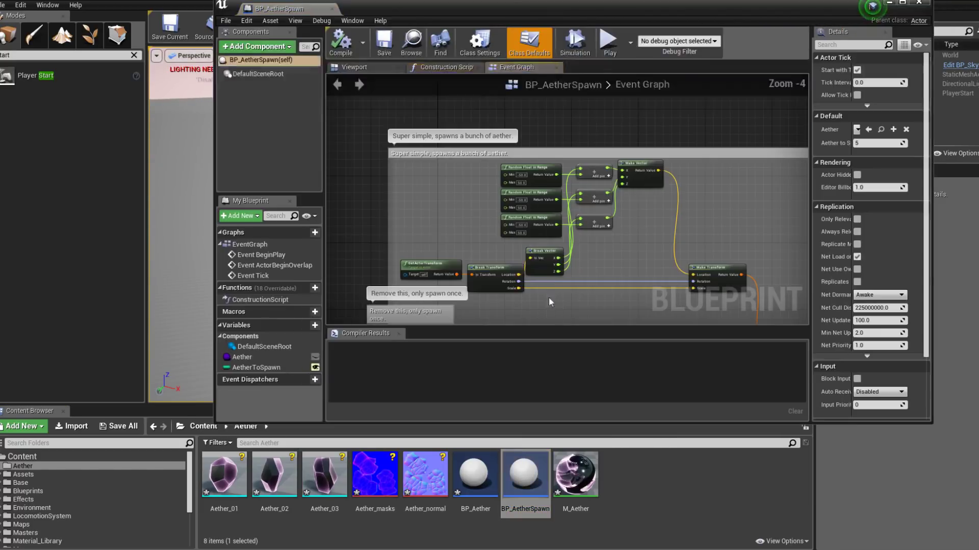
scroll(512, 165, "down", 1)
right_click_drag(541, 281, 512, 159)
scroll(456, 153, "up", 1)
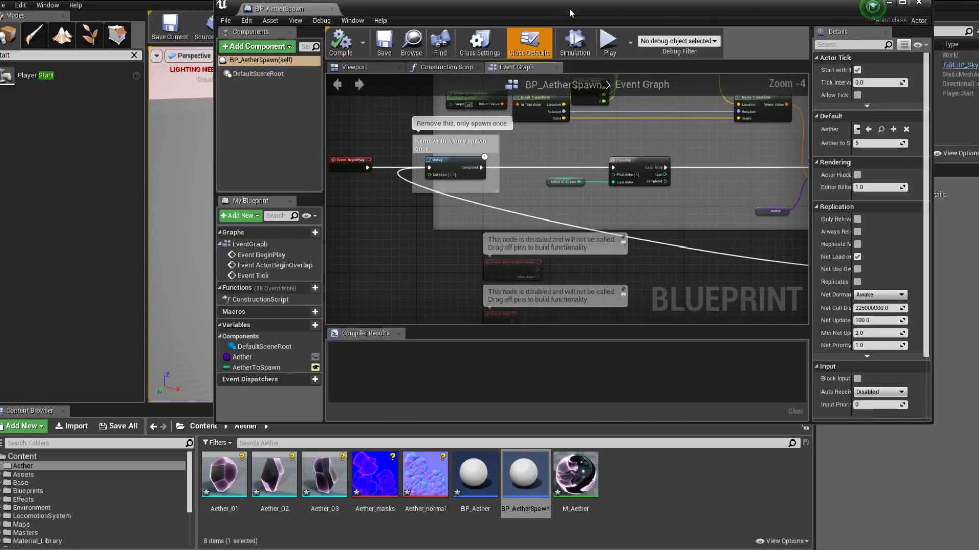
left_click(918, 3)
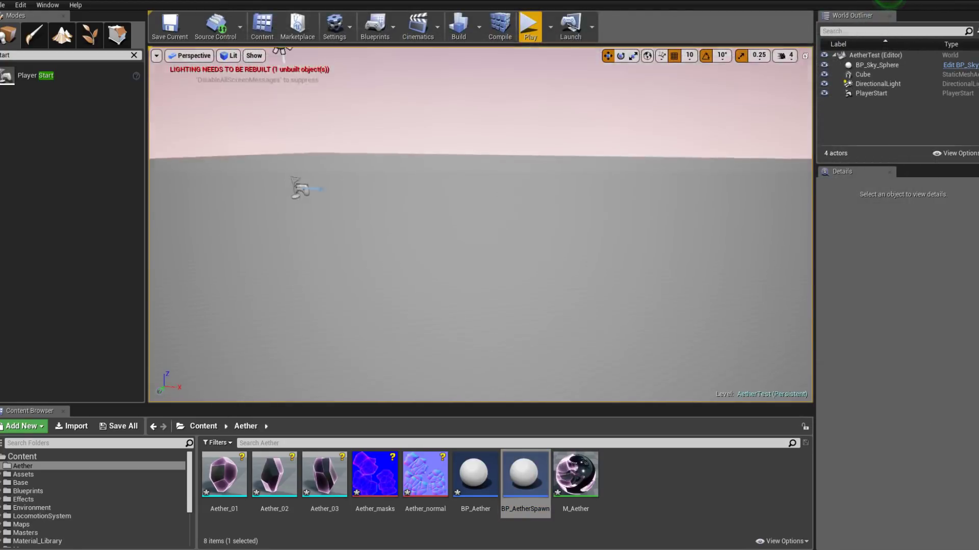
left_click_drag(525, 476, 715, 174)
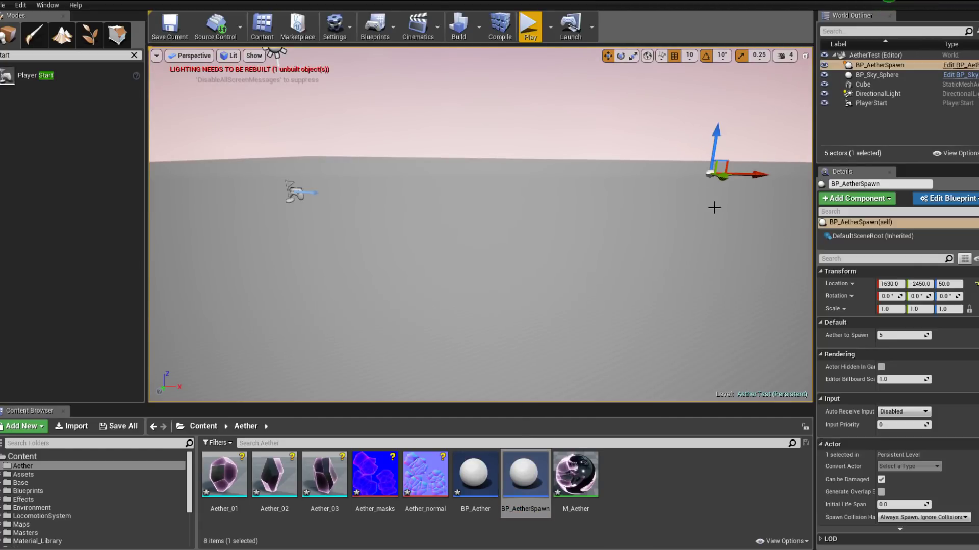
Play-test the level, running the character around to watch the Aether rocks spawn and home in, and end the session.
left_click(530, 28)
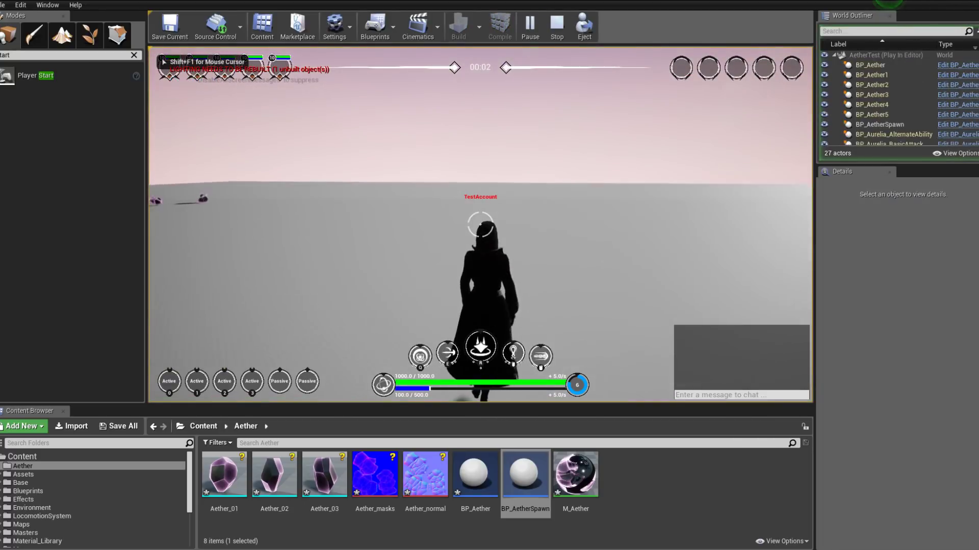
key("w")
key("w")
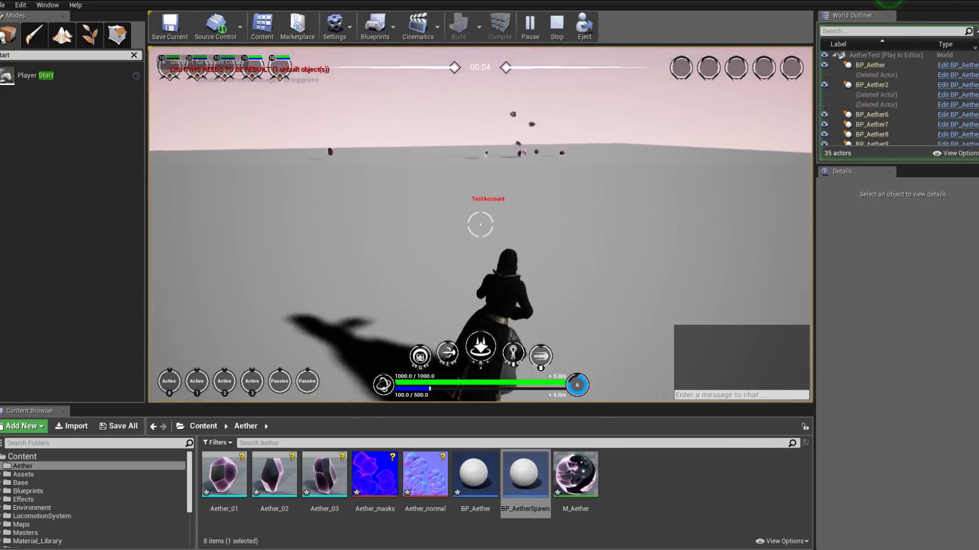
key("w")
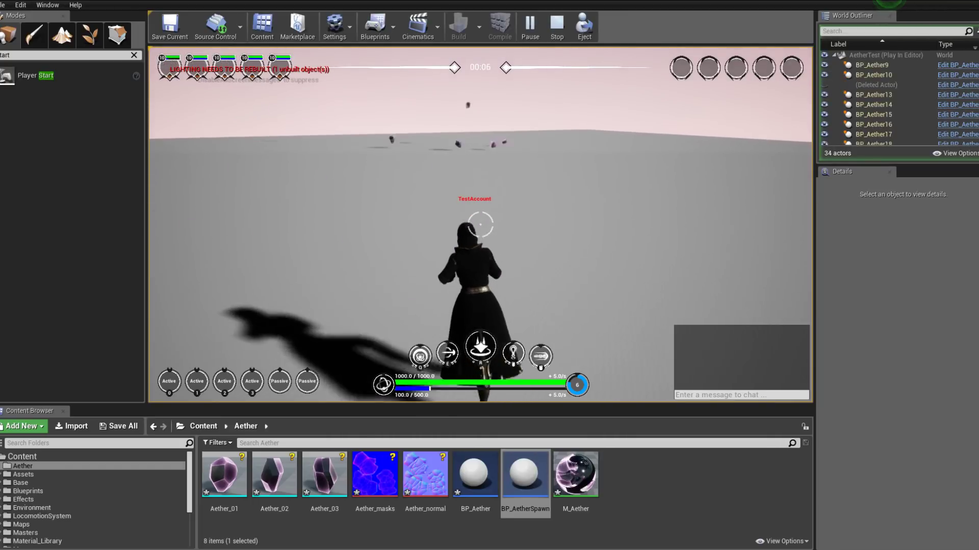
key("w")
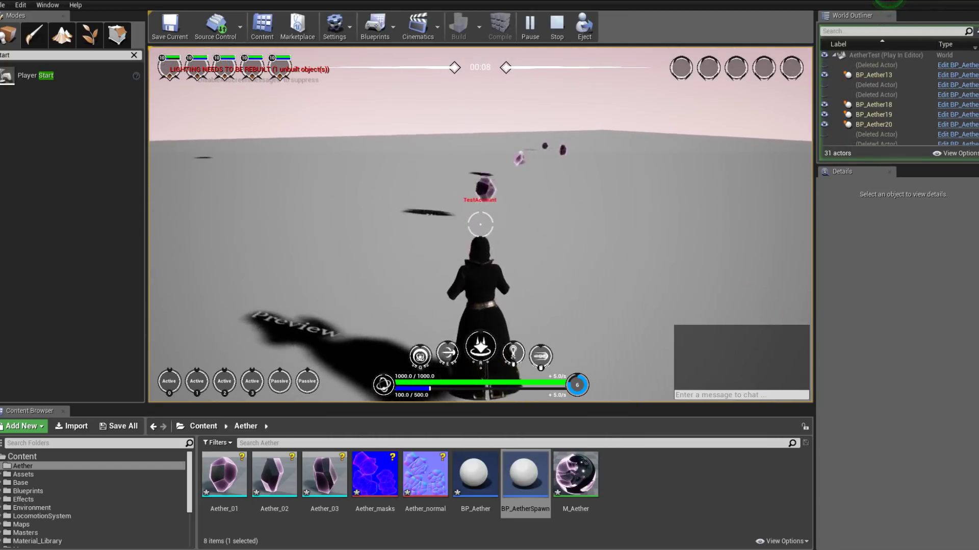
key("w")
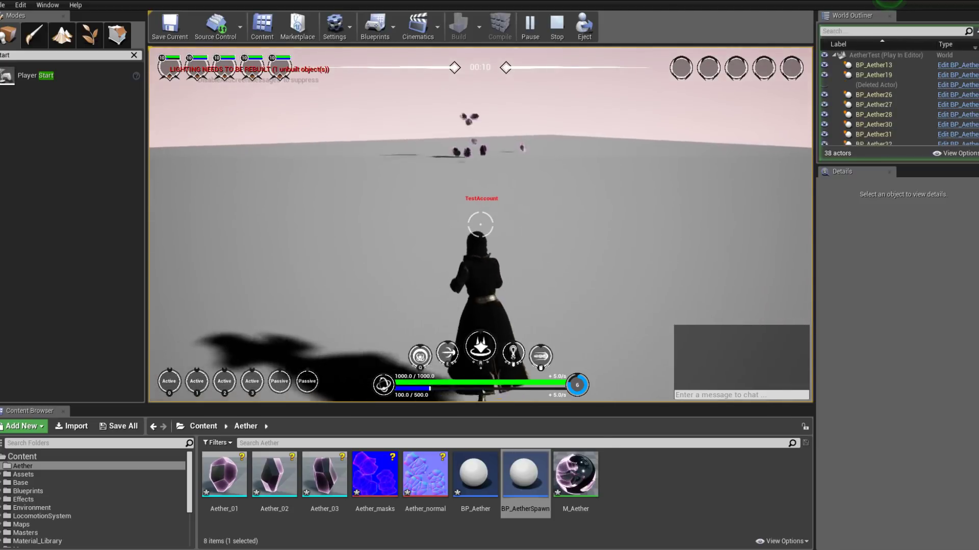
key("w")
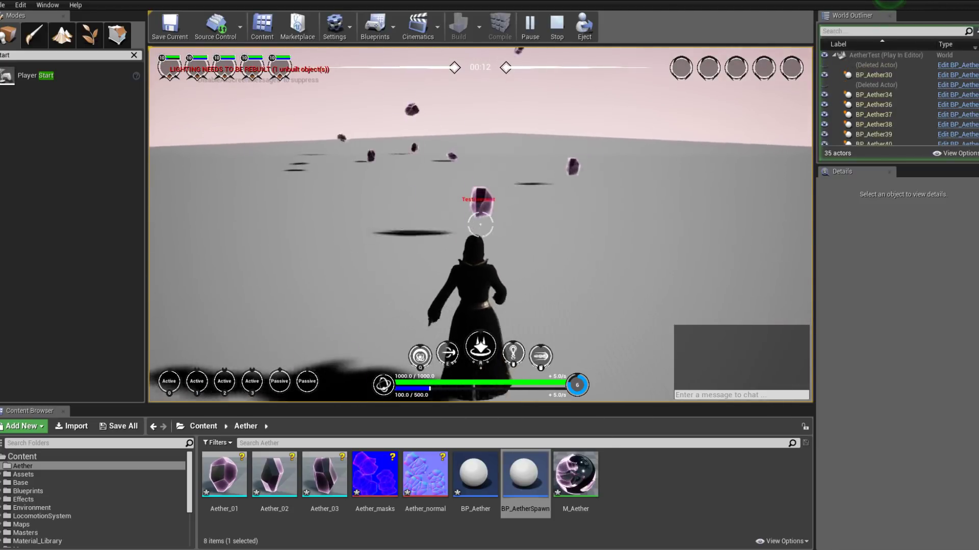
key("w")
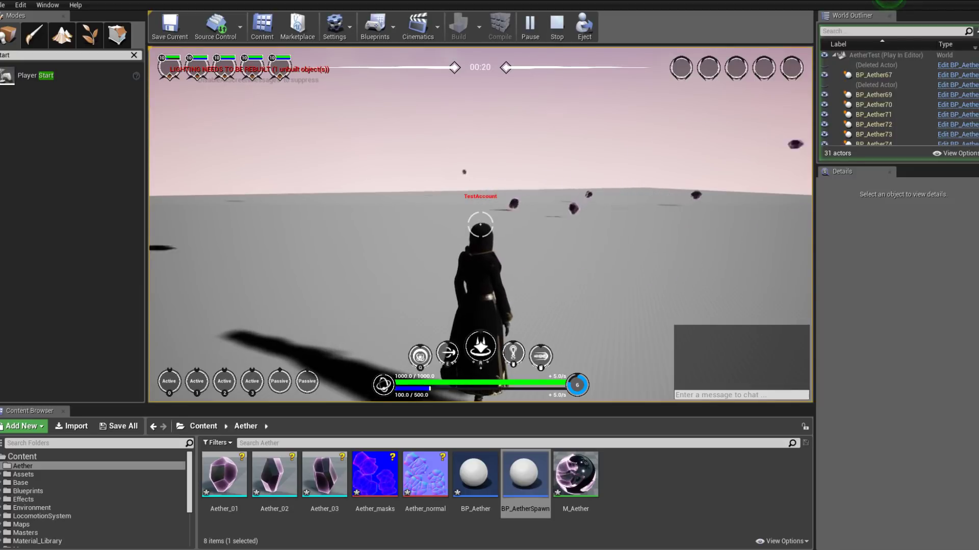
key("Escape")
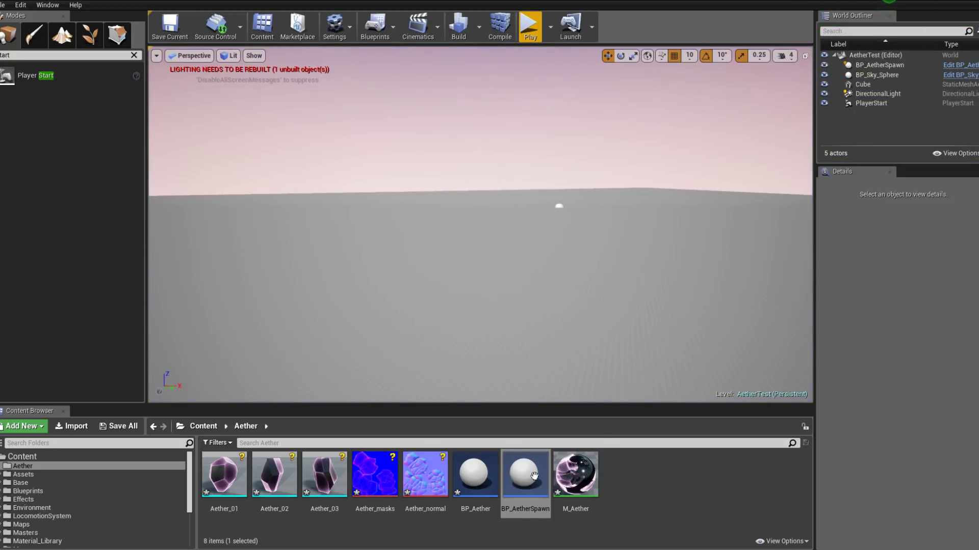
In BP_Aether, disable Generate Overlap Events on the StaticMesh component, set its collision preset to NoCollision, and compile.
double_click(474, 474)
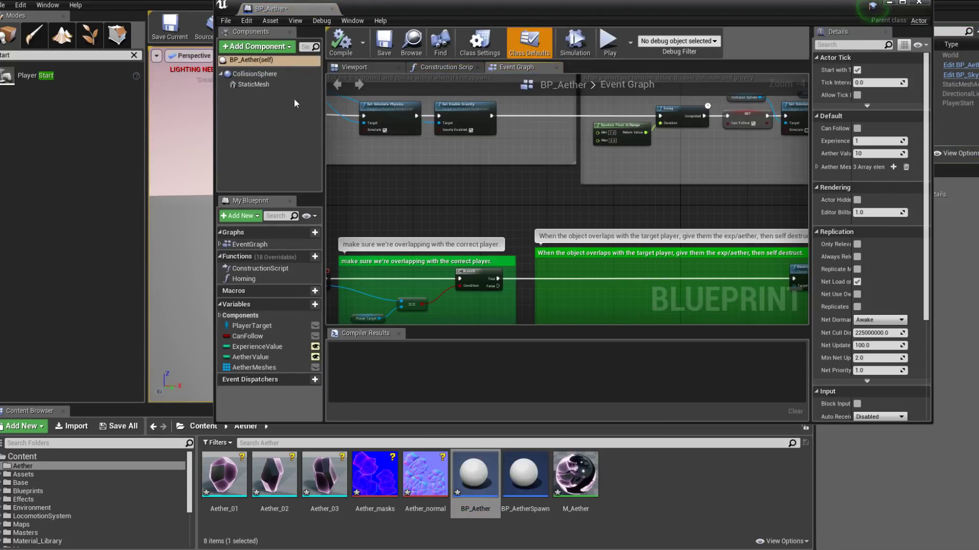
left_click(253, 85)
scroll(853, 217, "down", 8)
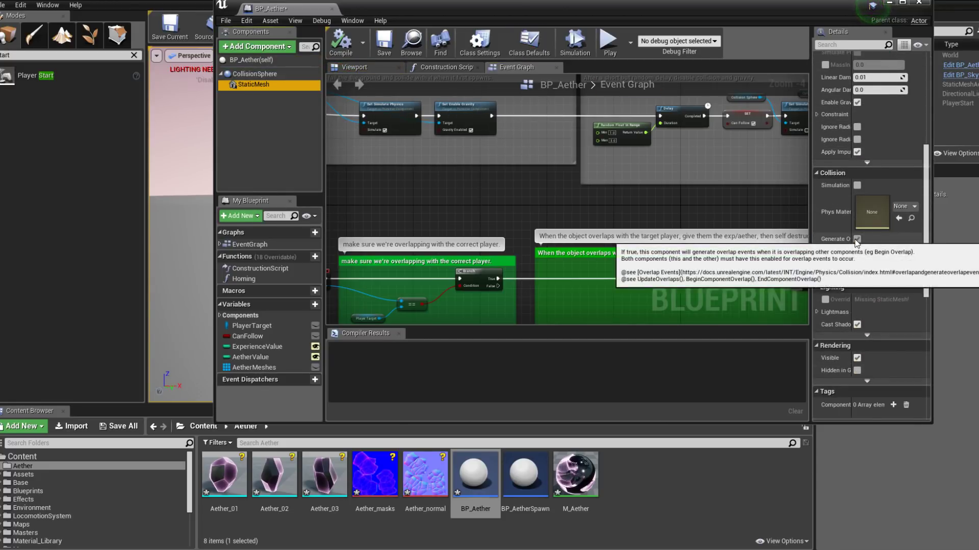
left_click(857, 239)
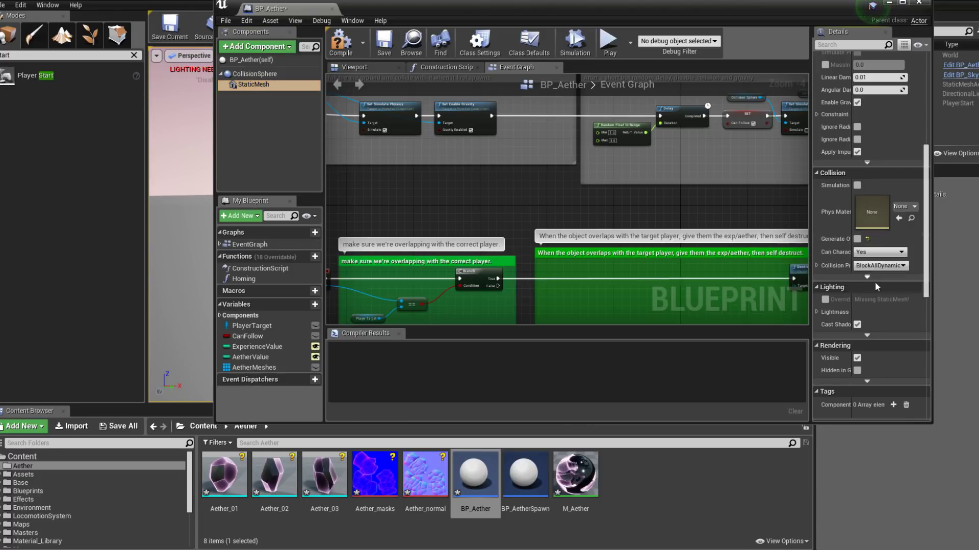
left_click(880, 265)
left_click(883, 281)
right_click_drag(626, 183, 455, 156)
left_click(351, 46)
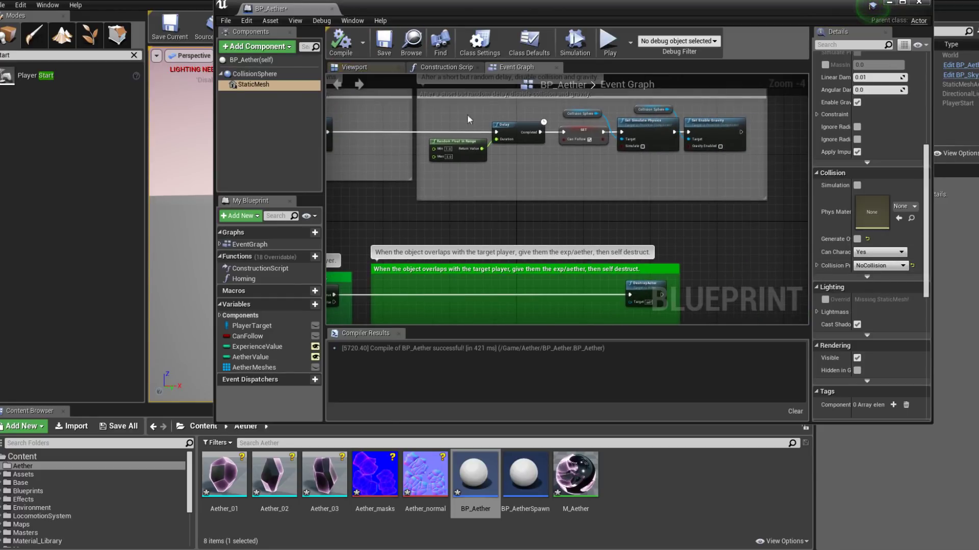
Set the StaticMesh component's uniform scale to 1 and compile BP_Aether.
left_click(433, 69)
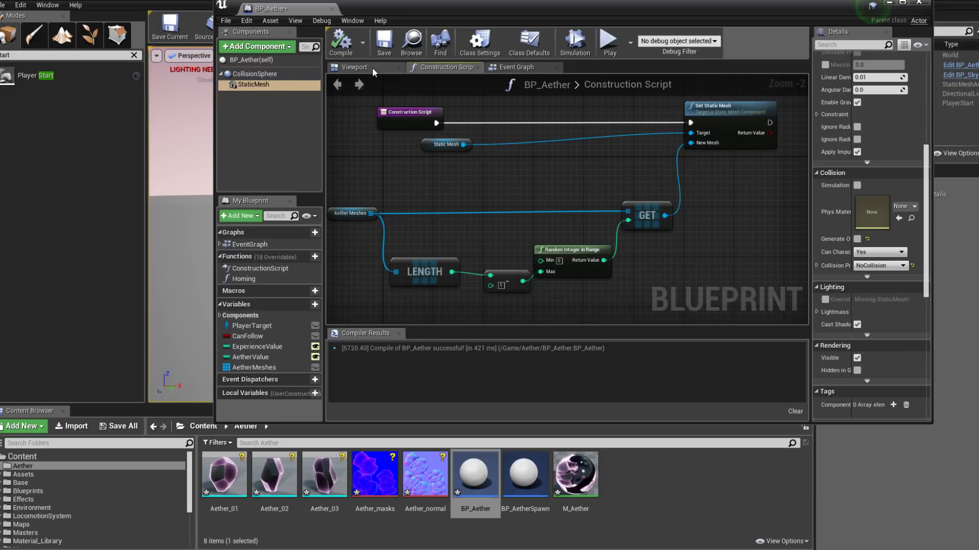
left_click(374, 70)
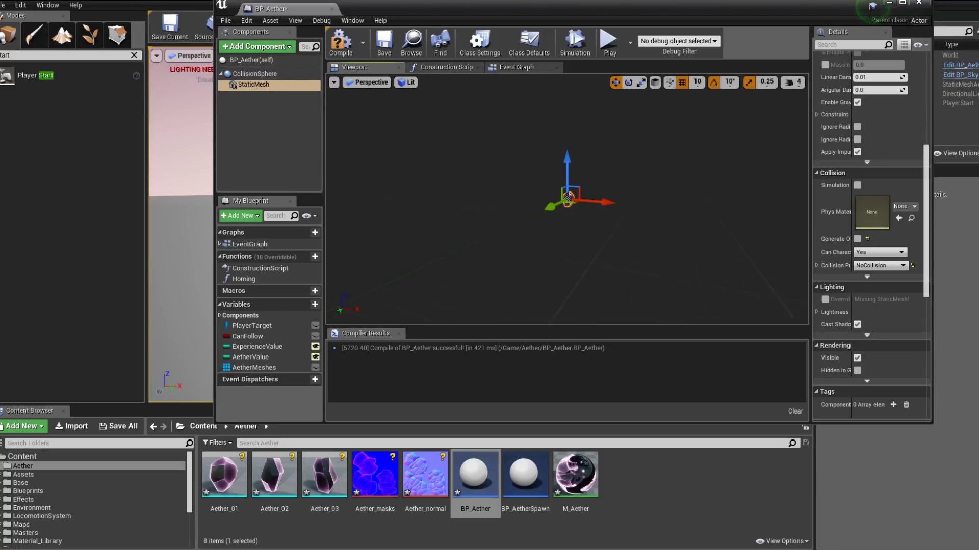
scroll(863, 155, "up", 5)
left_click(860, 147)
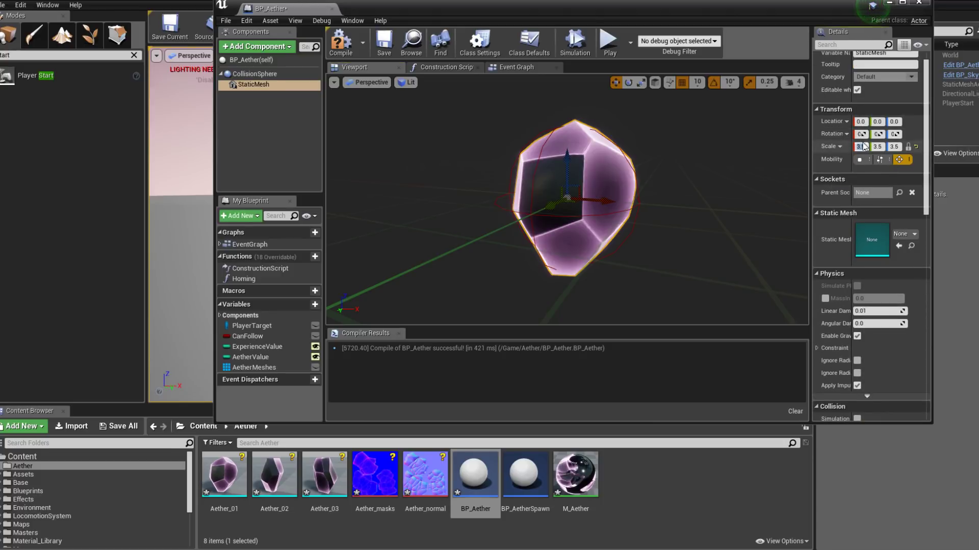
type("1")
key("Return")
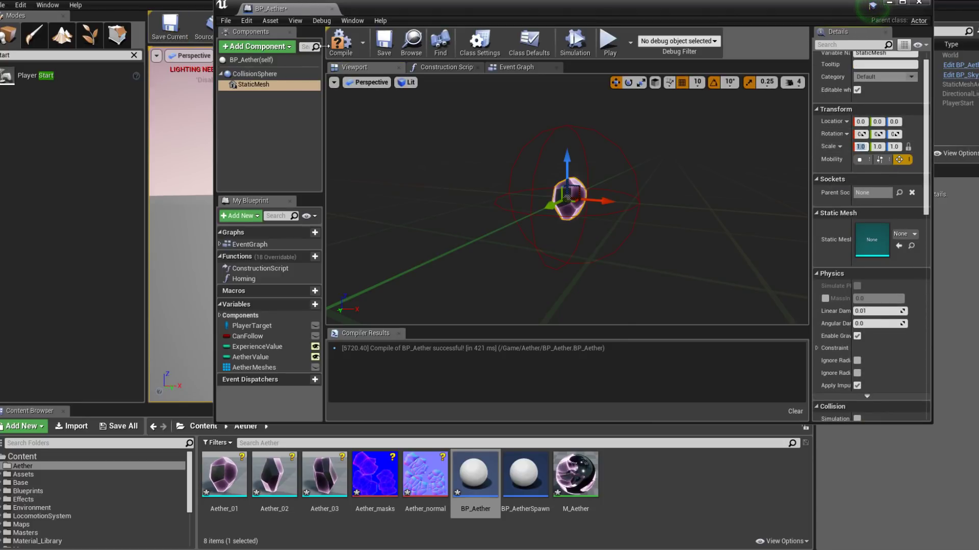
key("F7")
Play-test the level to check the Aether rocks at scale 1, and end the session.
left_click_drag(454, 372, 454, 399)
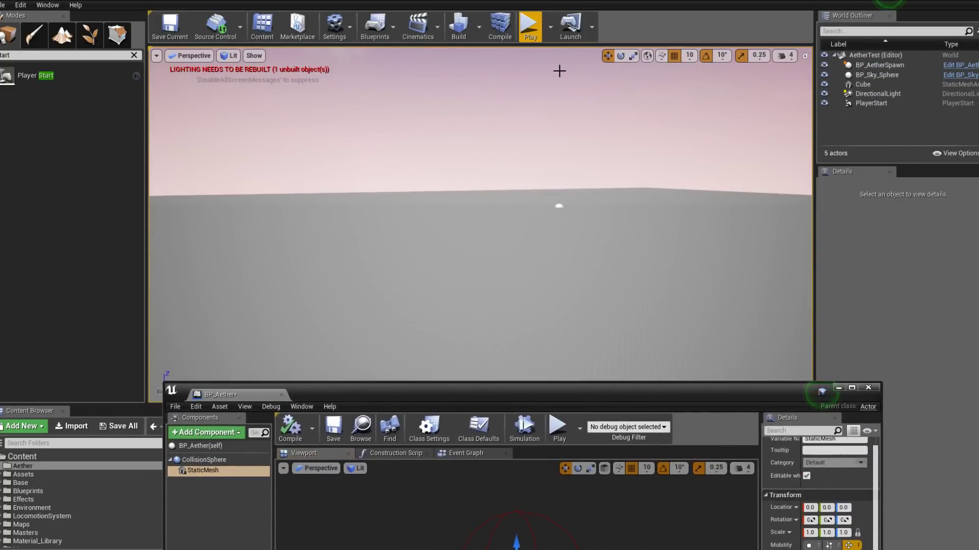
left_click(534, 43)
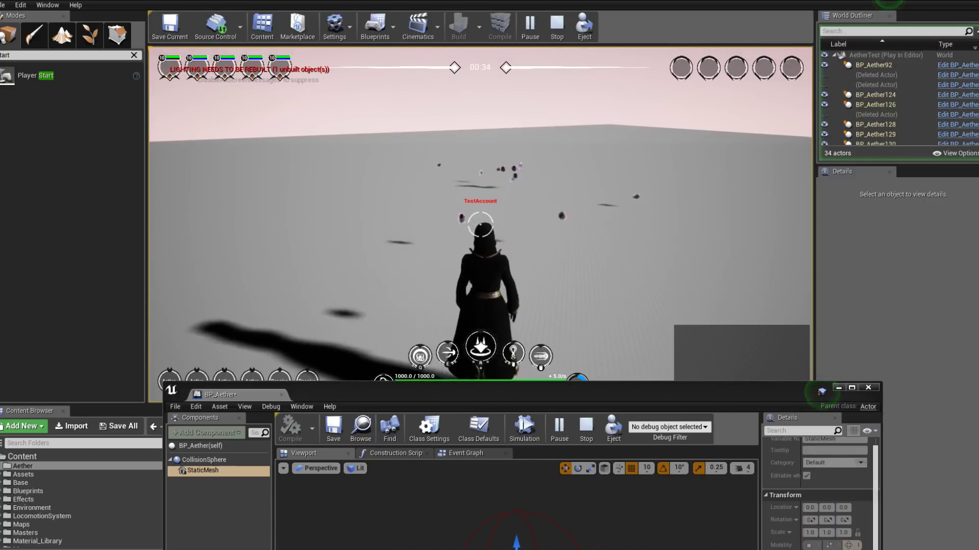
key("Escape")
left_click_drag(463, 390, 448, 158)
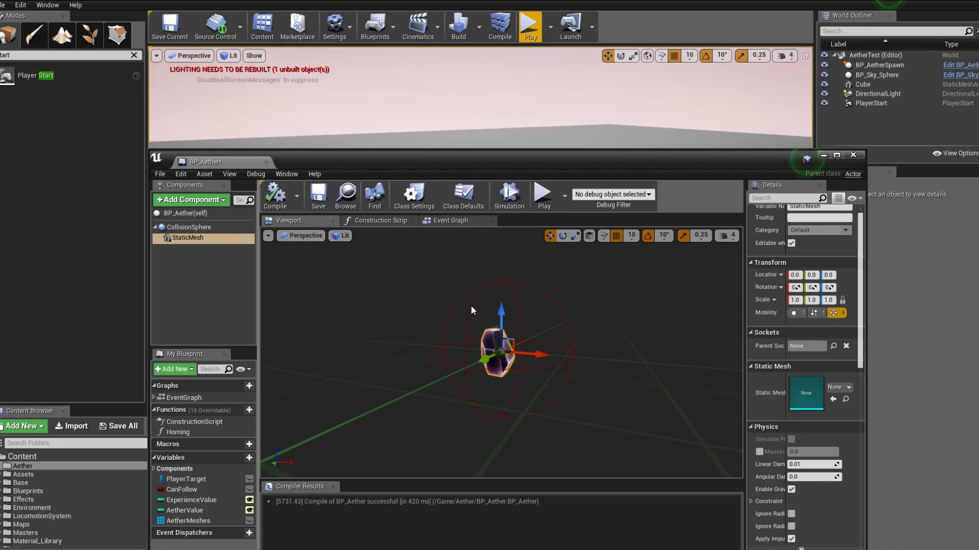
In the M_Aether material, set Const B of the Multiply node feeding Emissive Color to 15 and apply the change.
left_click_drag(387, 164, 452, 53)
double_click(576, 482)
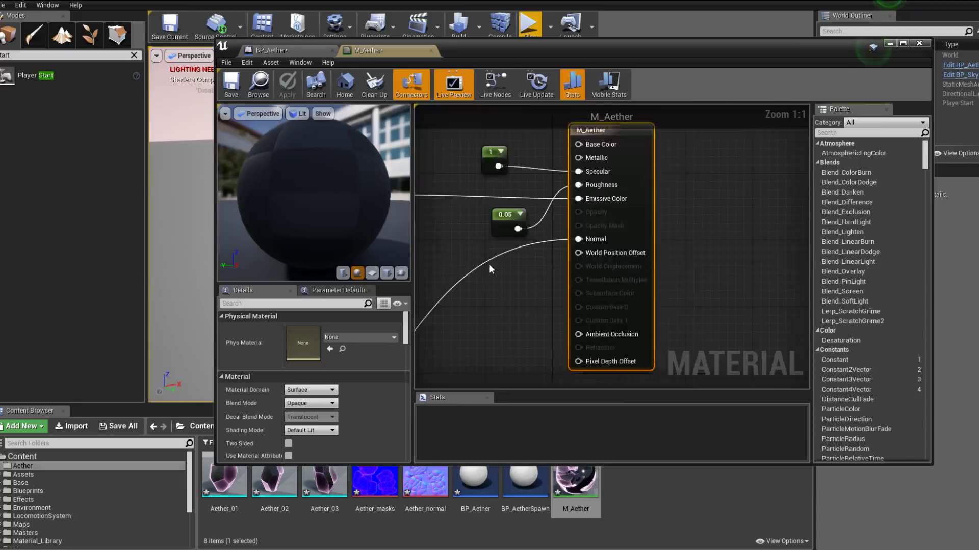
left_click(653, 197)
left_click(306, 341)
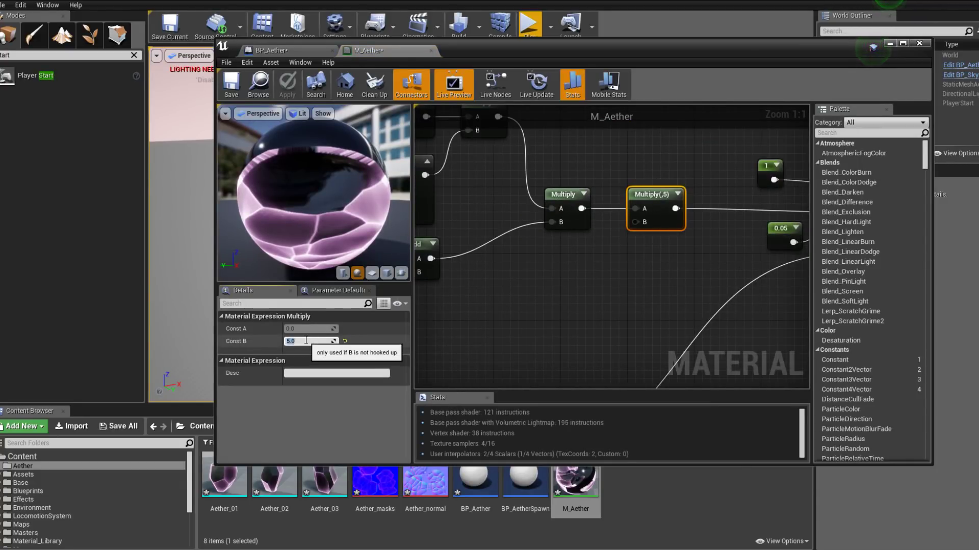
type("15")
key("Return")
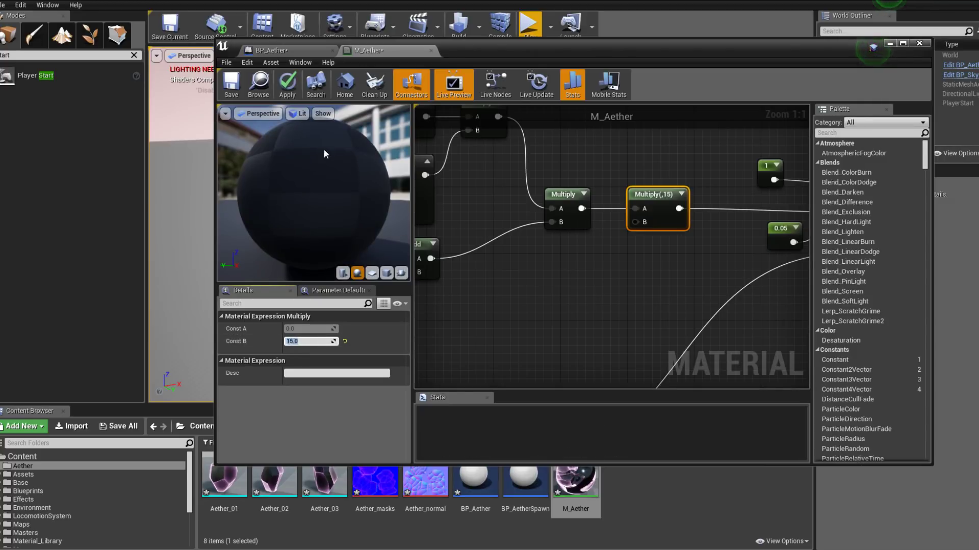
left_click(291, 92)
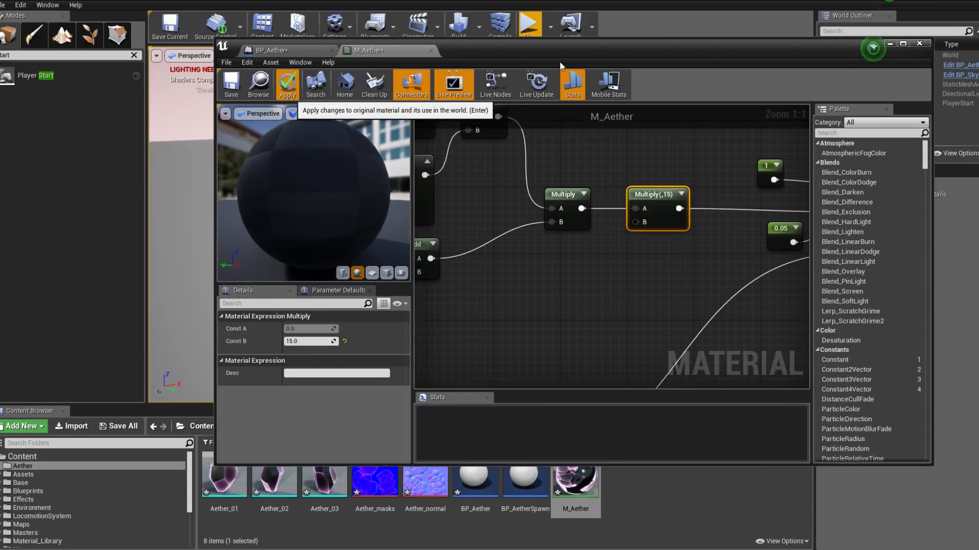
Play-test the level to check the Aether rocks with the stronger emissive glow, and return to the BP_Aether blueprint.
left_click_drag(573, 53, 496, 399)
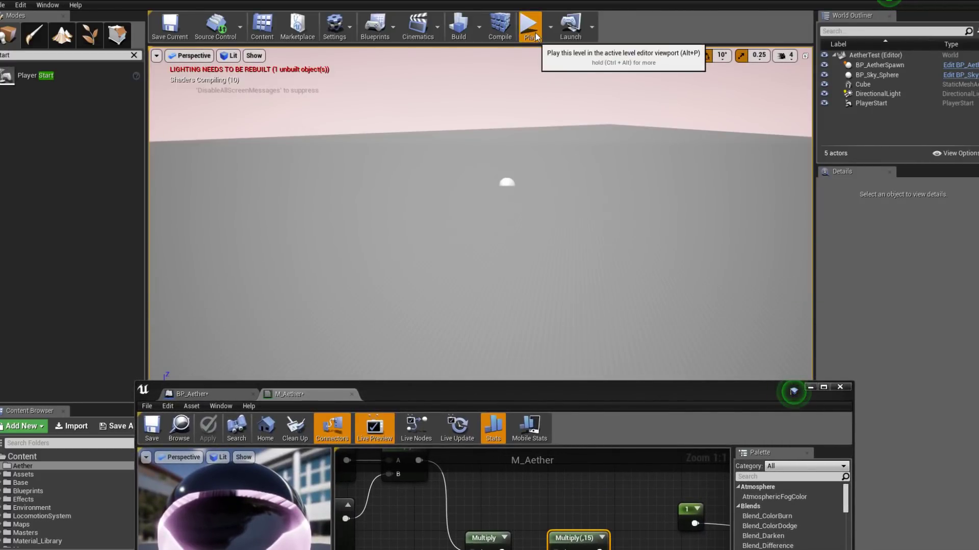
key("alt+p")
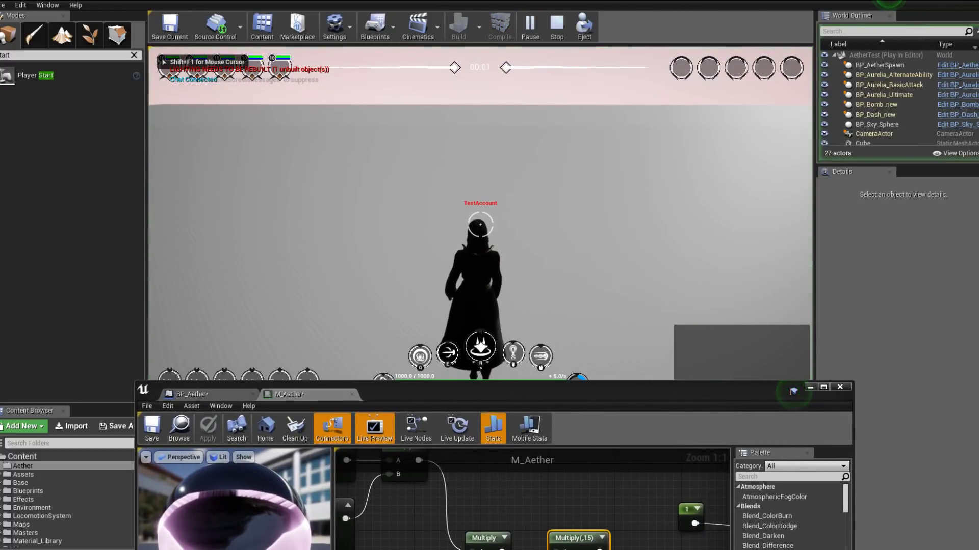
key("w")
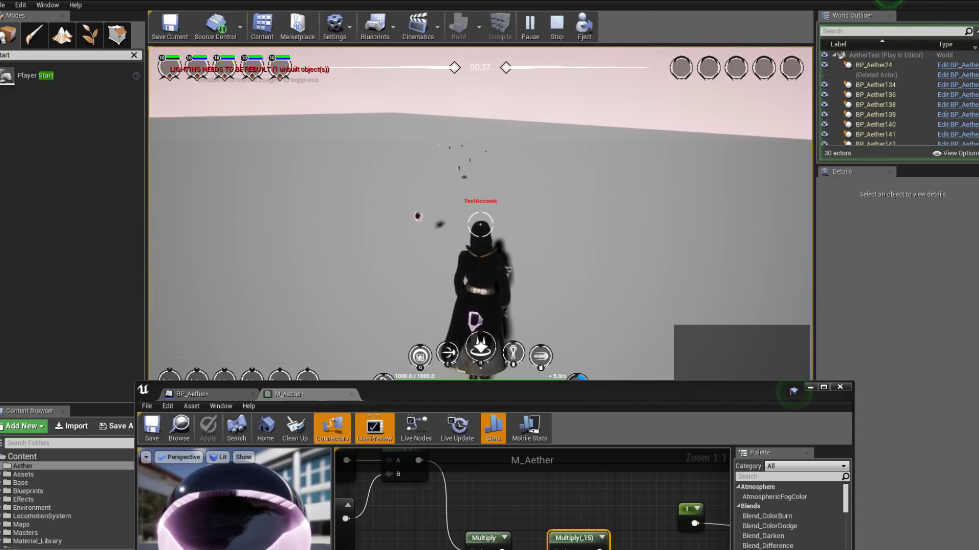
key("Escape")
left_click_drag(446, 398, 487, 117)
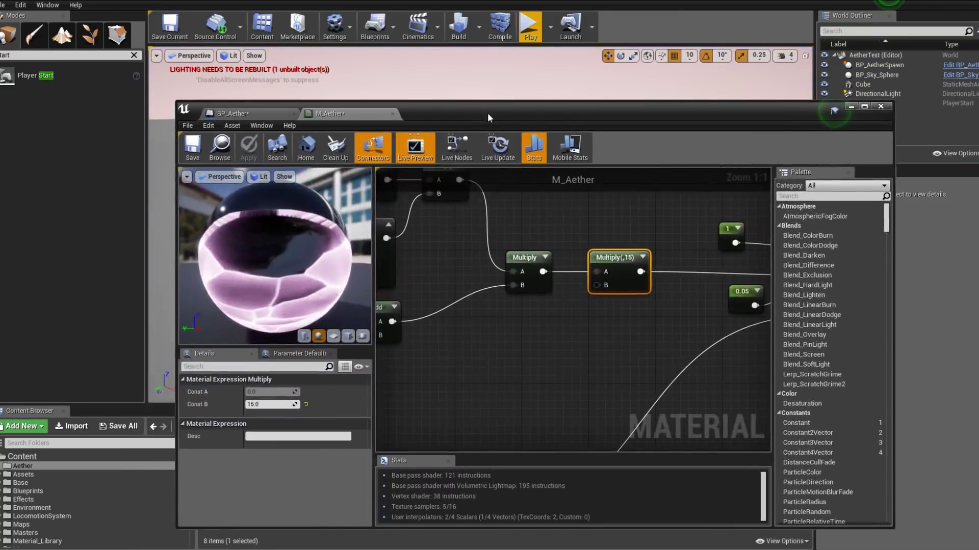
left_click(258, 118)
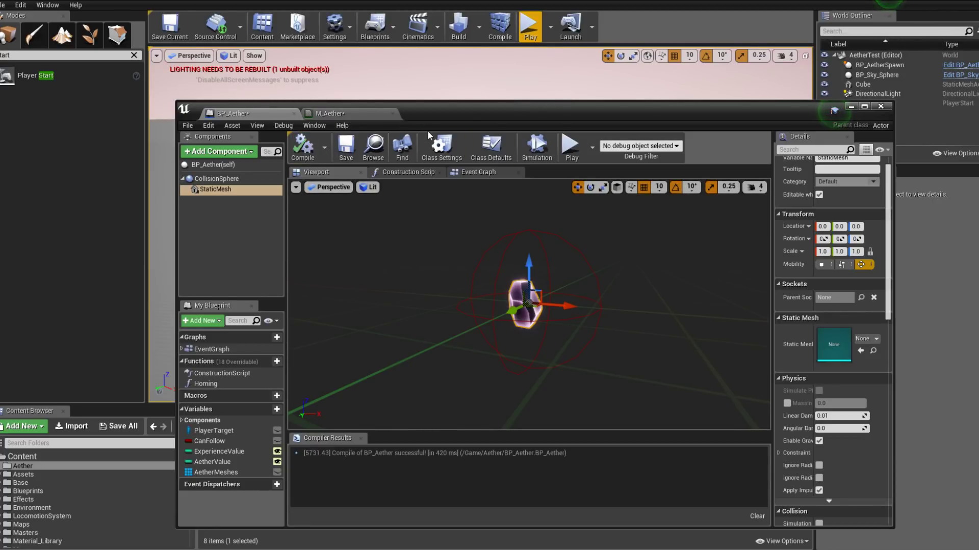
left_click(359, 116)
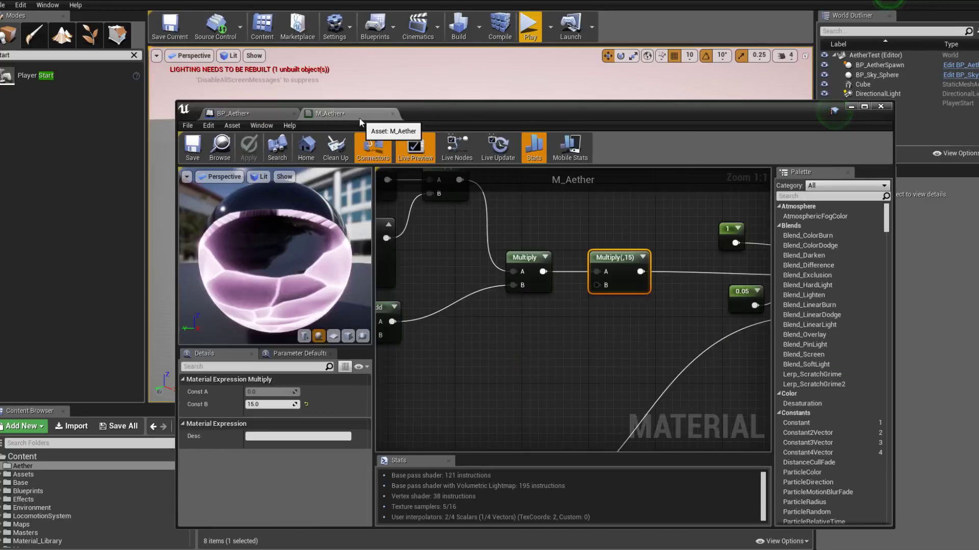
left_click(262, 118)
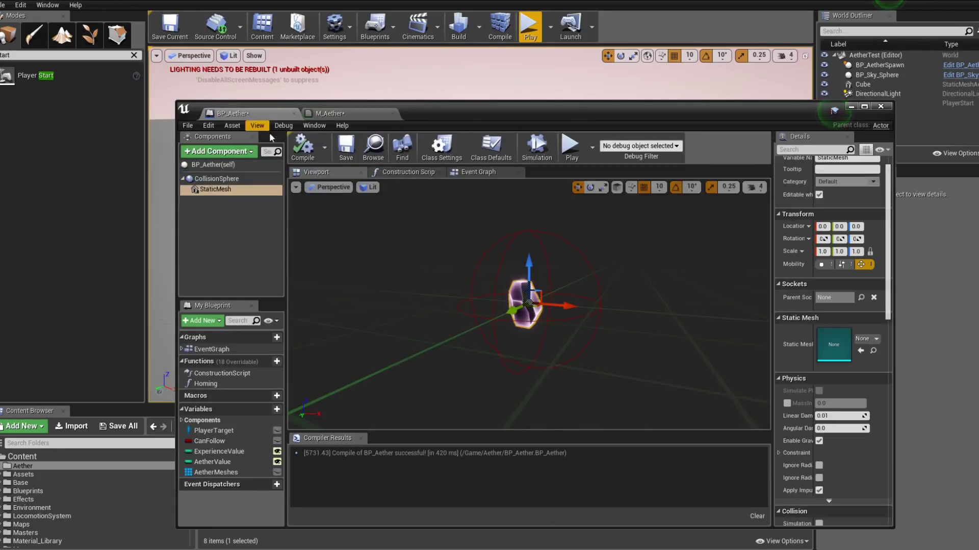
Add a PlayerTarget getter below the Homing node's "Home in on the player." comment in BP_Aether's Event Graph.
left_click(417, 173)
left_click(483, 173)
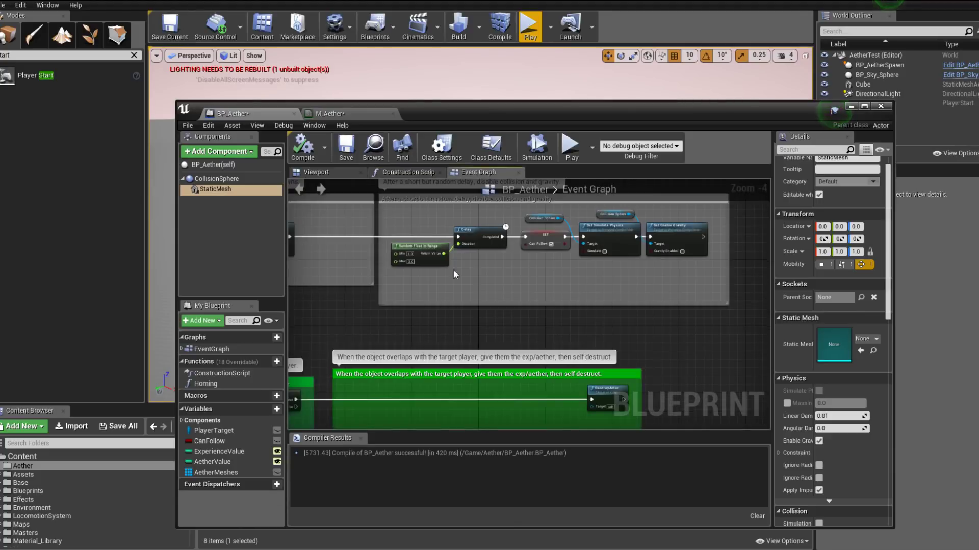
scroll(525, 219, "down", 3)
scroll(476, 306, "up", 3)
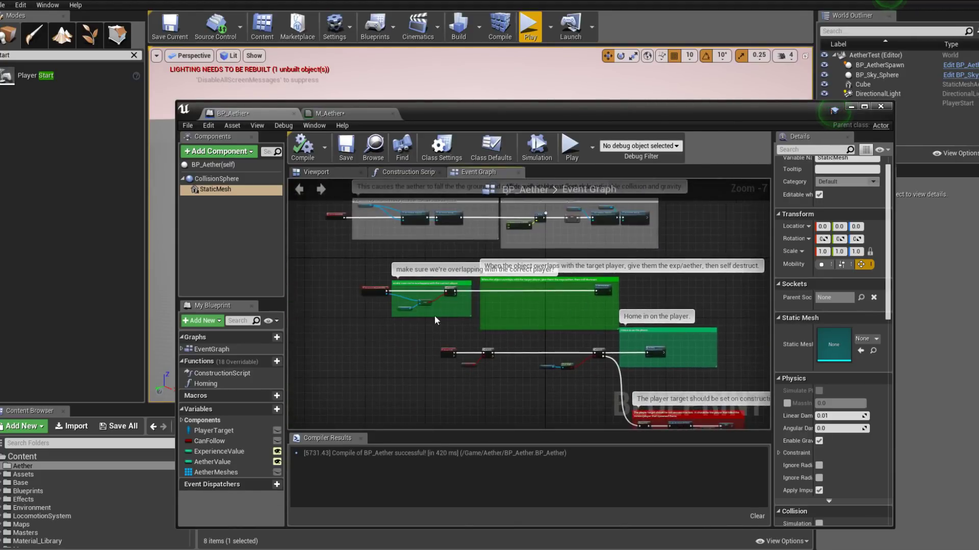
right_click_drag(347, 226, 413, 330)
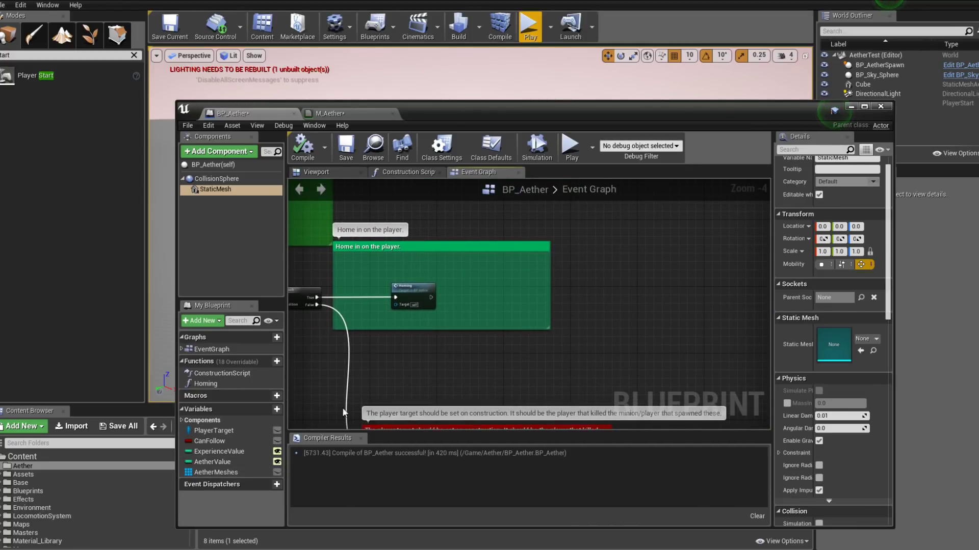
left_click_drag(214, 430, 401, 336)
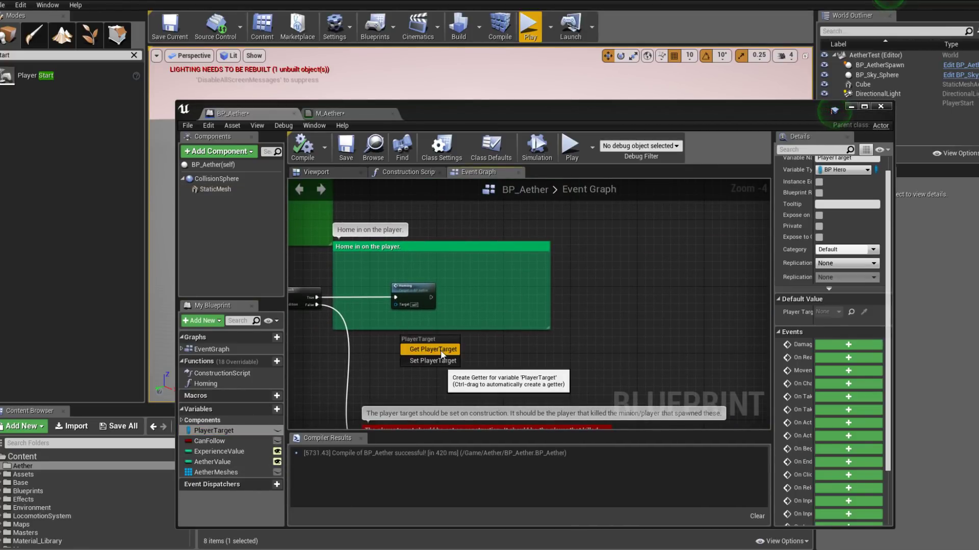
left_click(433, 350)
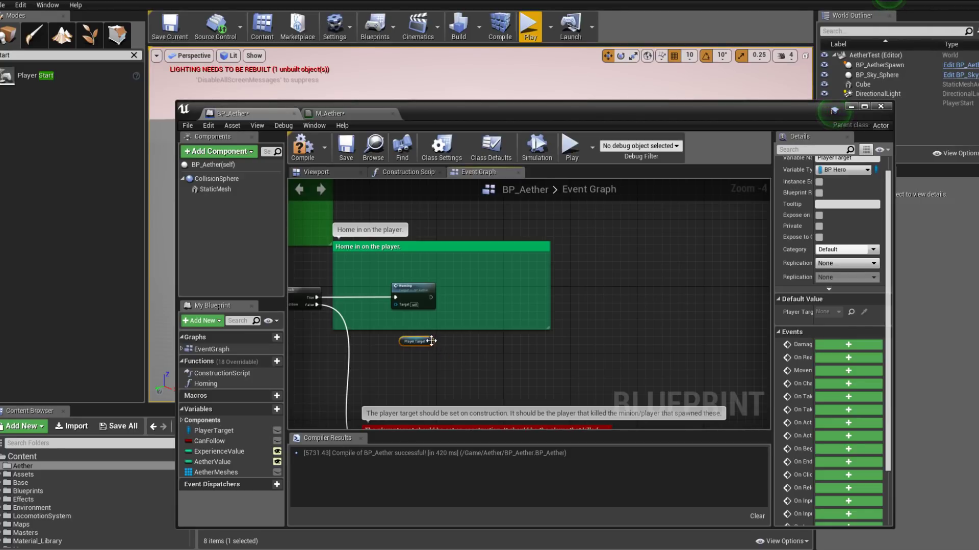
left_click_drag(433, 340, 450, 347)
Check the target location nodes in the Homing function, and get the Root Component from Player Target in the Event Graph.
right_click_drag(354, 383, 495, 372)
double_click(558, 280)
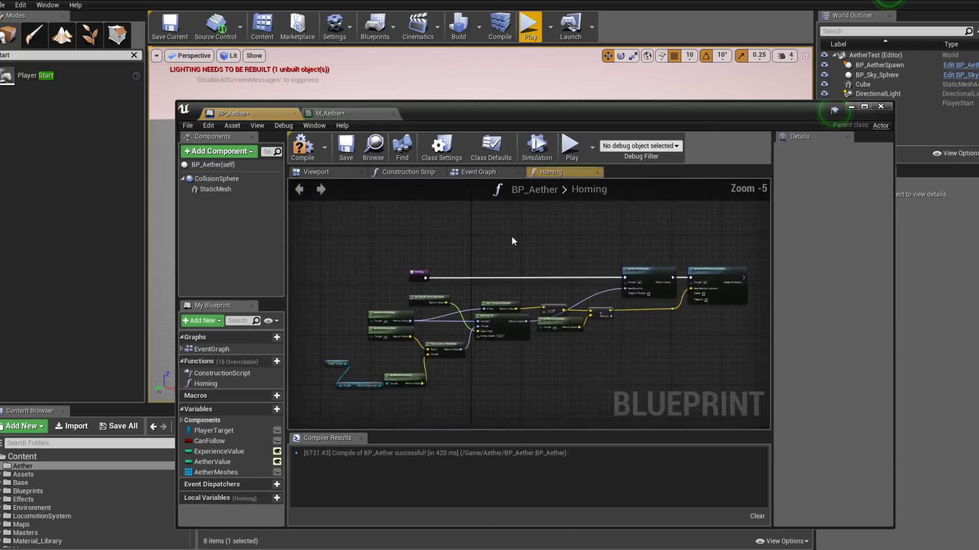
scroll(399, 371, "up", 4)
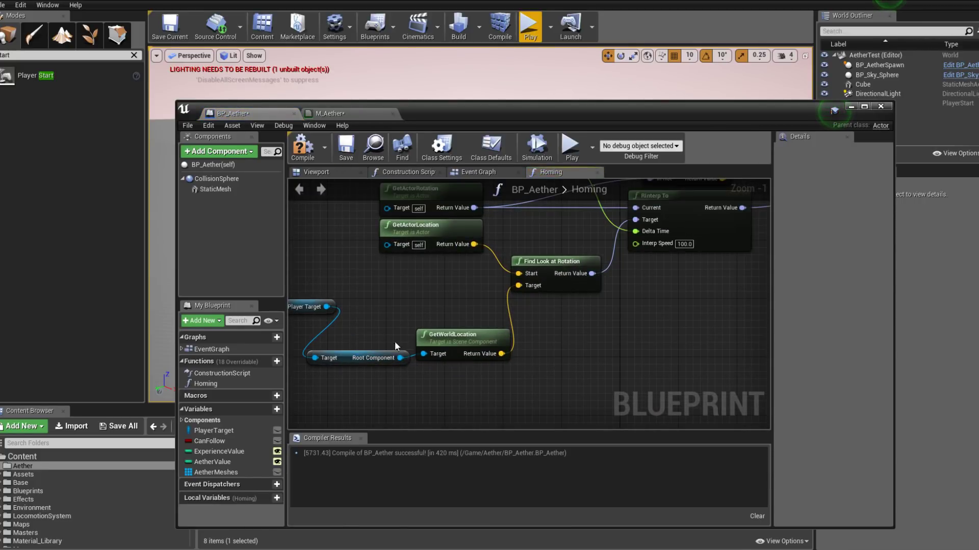
left_click(479, 172)
right_click_drag(641, 346, 459, 326)
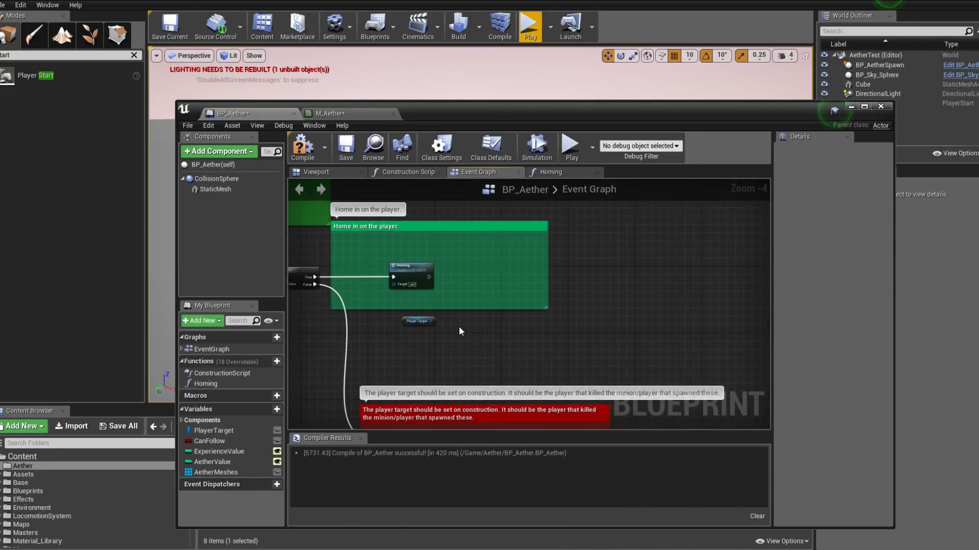
scroll(458, 327, "up", 2)
left_click_drag(441, 316, 446, 317)
type("root com")
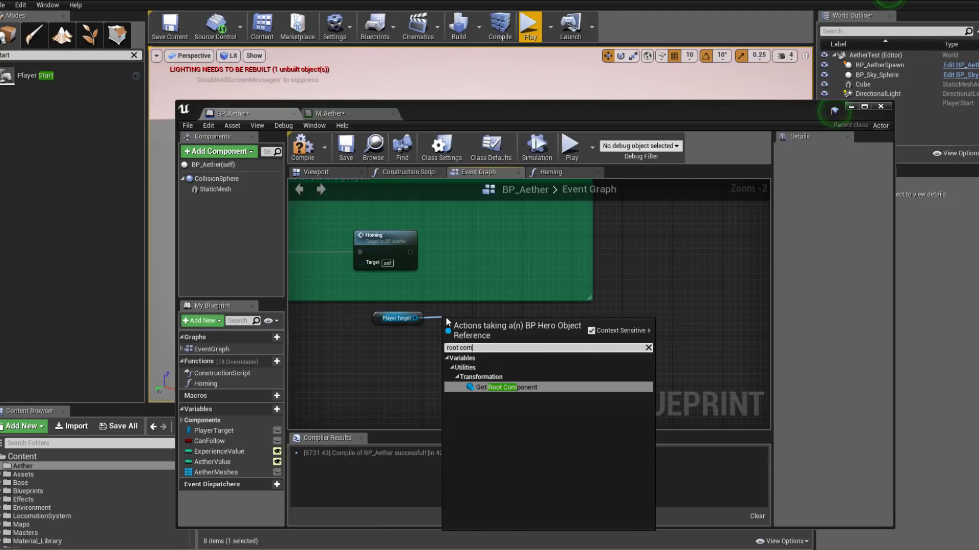
key("Return")
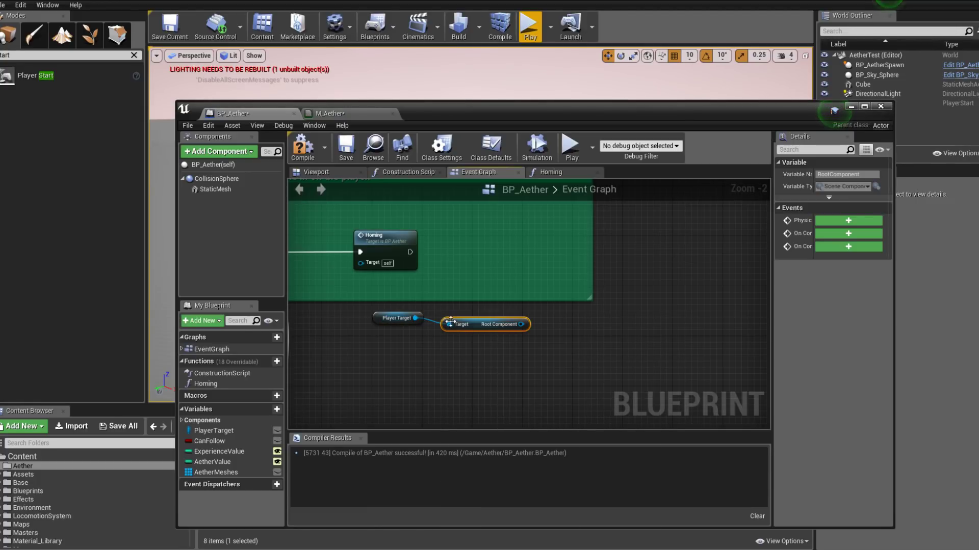
right_click_drag(525, 307, 665, 336)
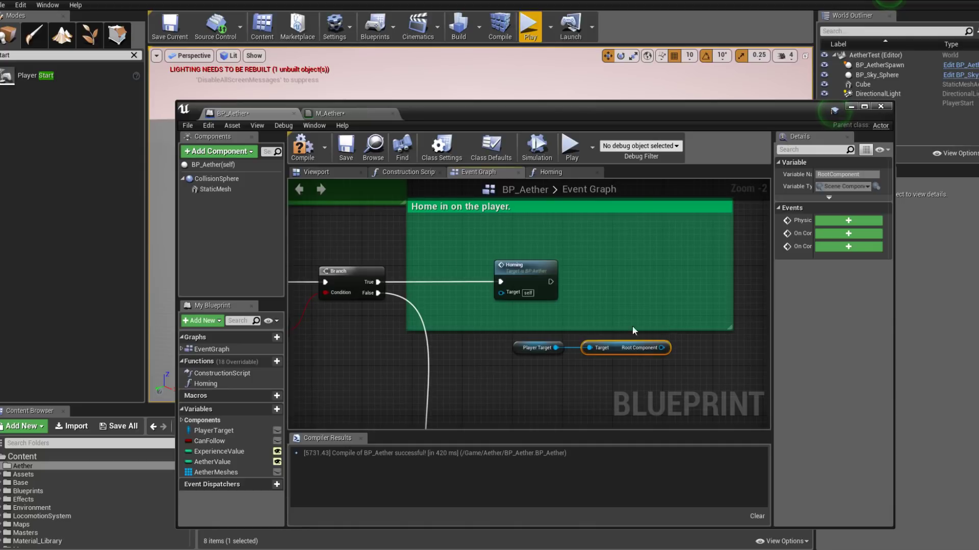
Add a GetActorLocation node for the Aether itself and place it above the Root Component node.
right_click(700, 366)
type("getlocat")
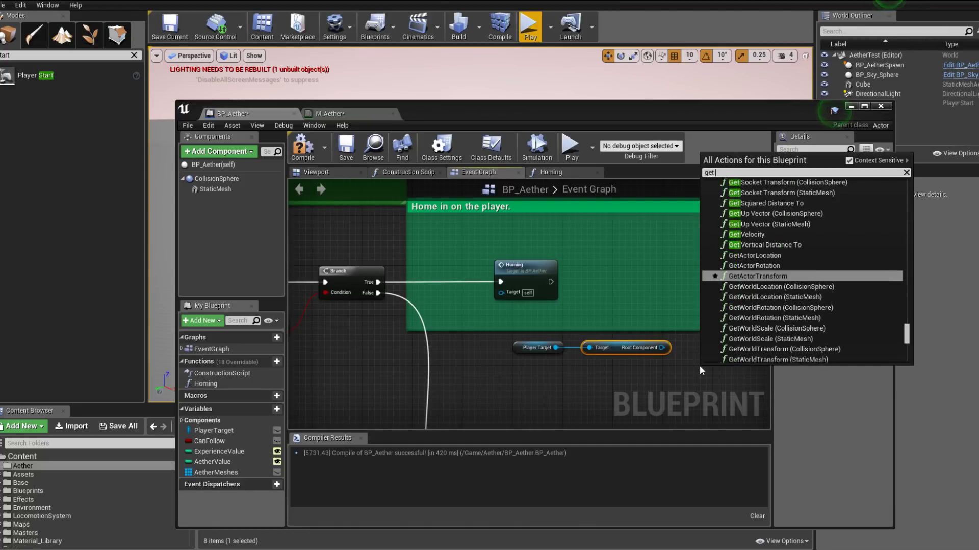
key("Return")
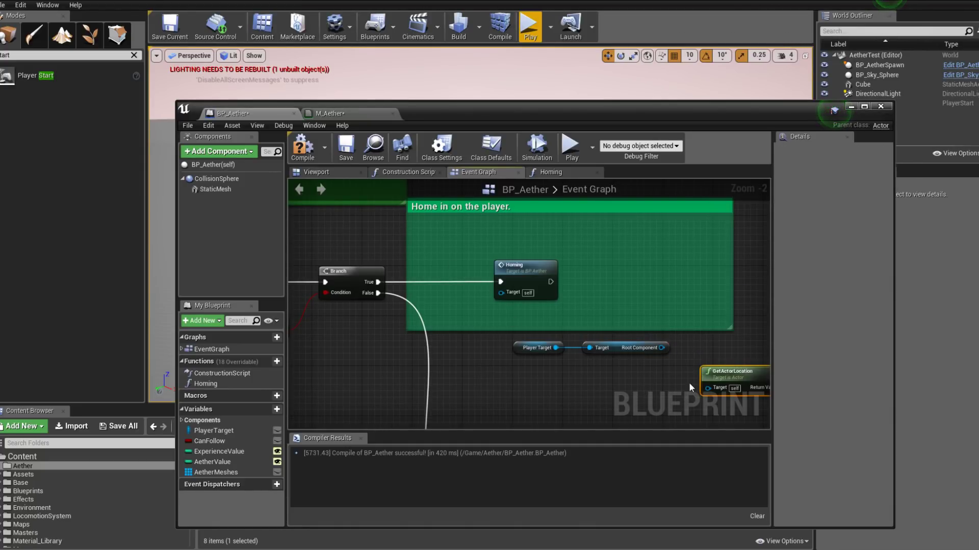
right_click_drag(732, 364, 562, 371)
left_click_drag(589, 383, 495, 307)
Add a GetWorldLocation node fed by the Player Target's Root Component.
left_click_drag(489, 354, 524, 351)
type("location")
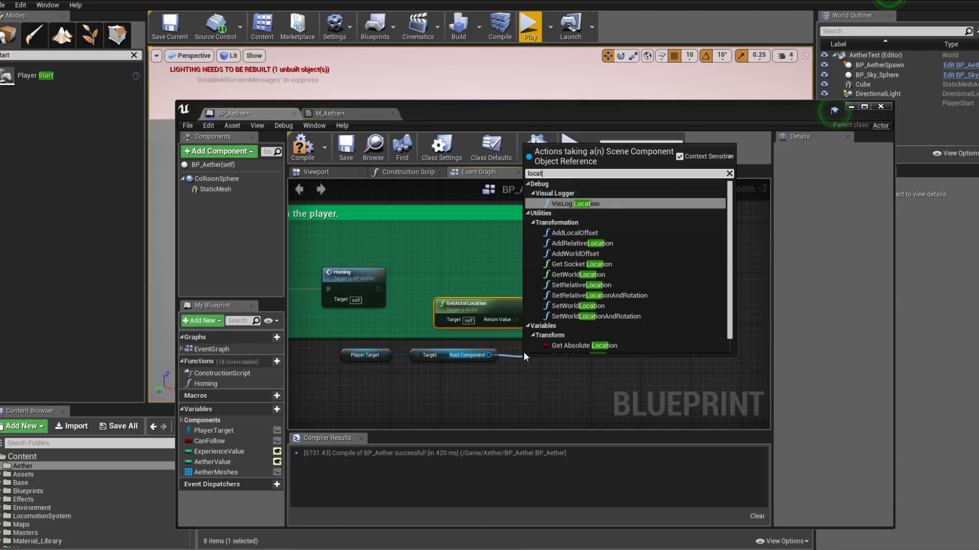
key("Down")
key("Down")
key("Down")
key("Down")
key("Down")
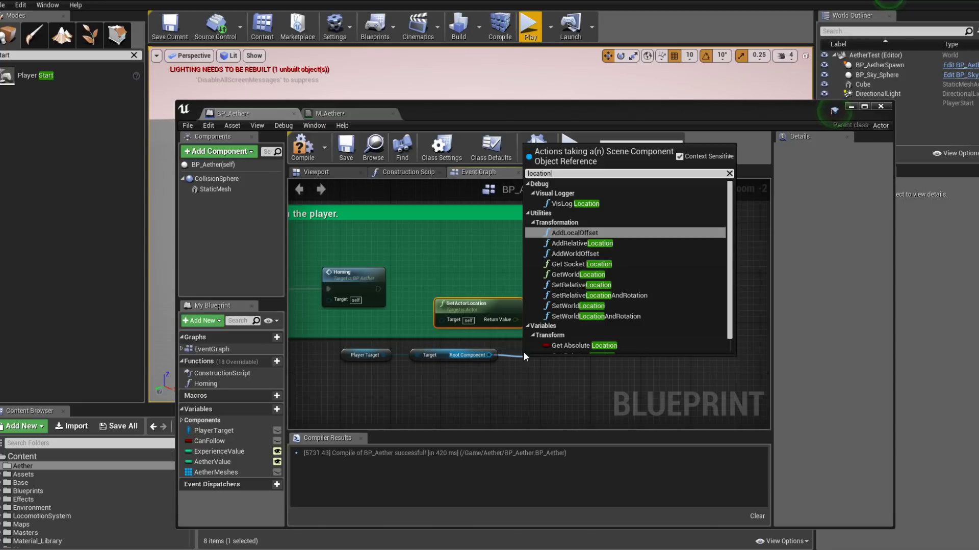
key("Return")
Try to feed GetActorLocation's return value directly into a VectorLength node.
left_click_drag(505, 309, 574, 301)
scroll(535, 338, "up", 2)
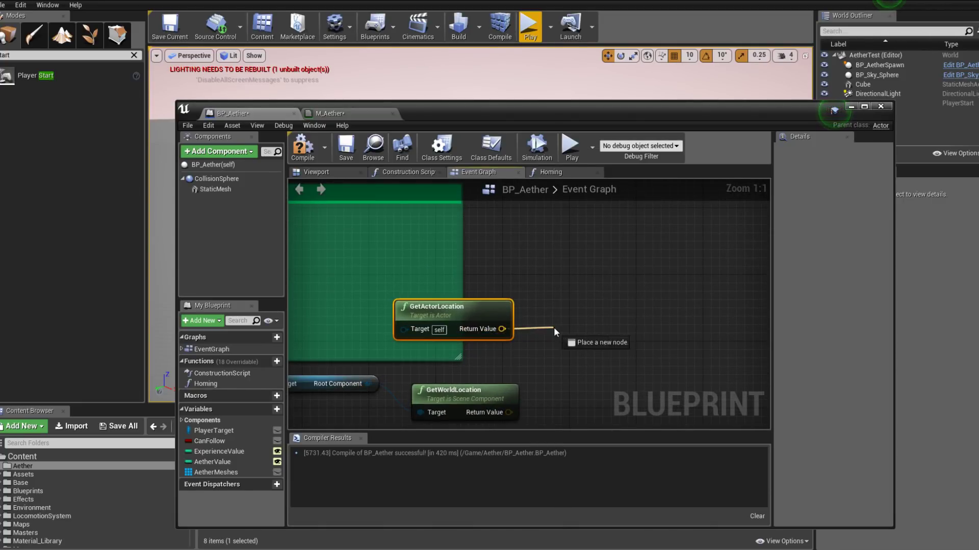
left_click_drag(555, 332, 554, 332)
type("len")
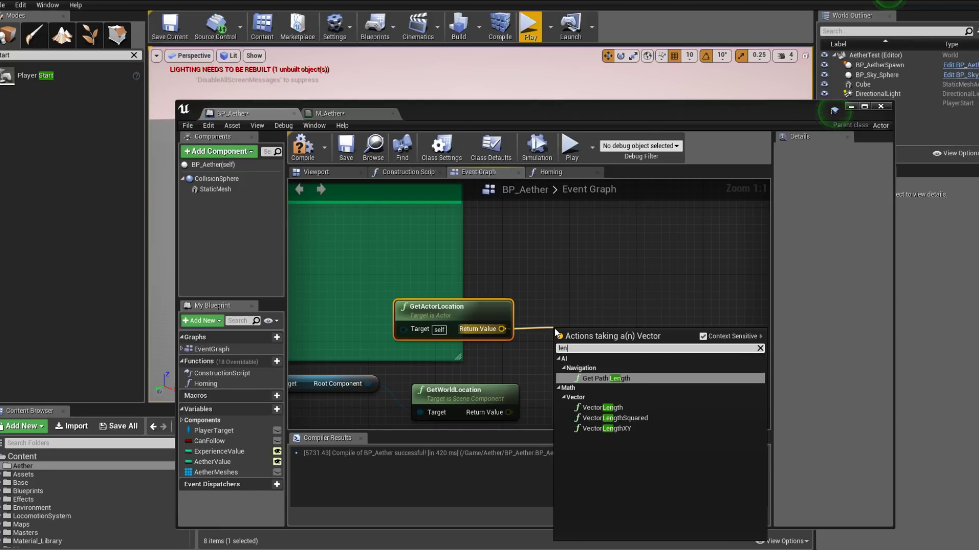
key("Down")
key("Down")
key("Down")
key("Return")
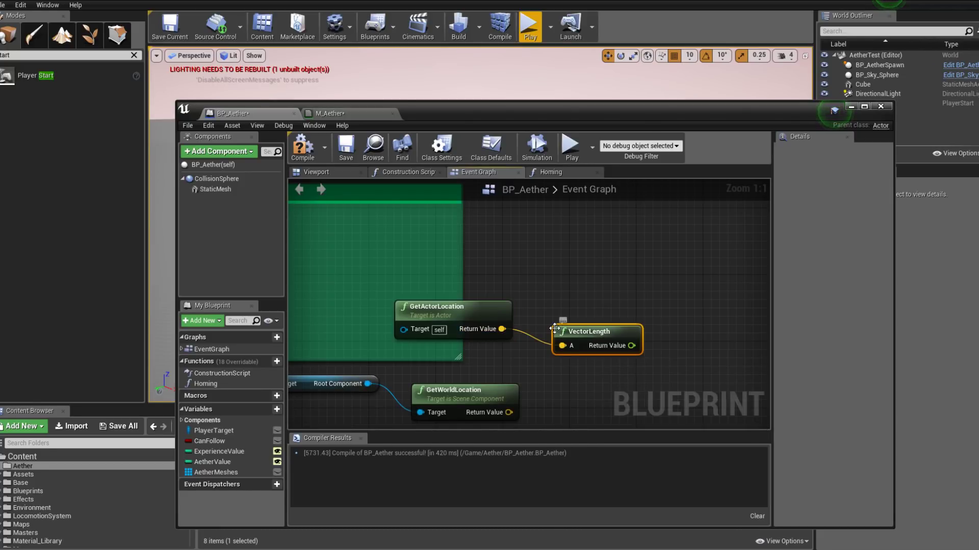
key("Delete")
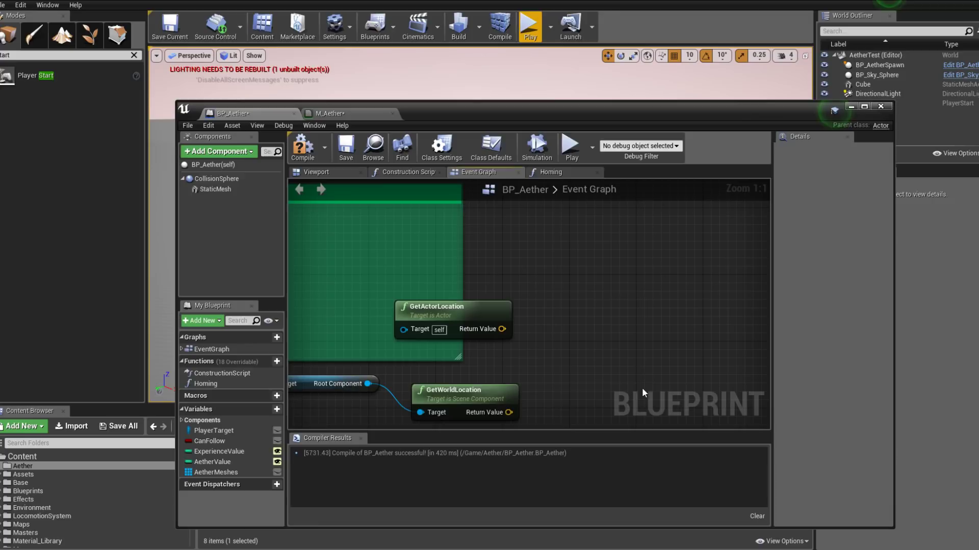
Subtract GetWorldLocation from GetActorLocation with a vector subtraction node, and feed the result into a VectorLength node.
left_click_drag(473, 393, 456, 376)
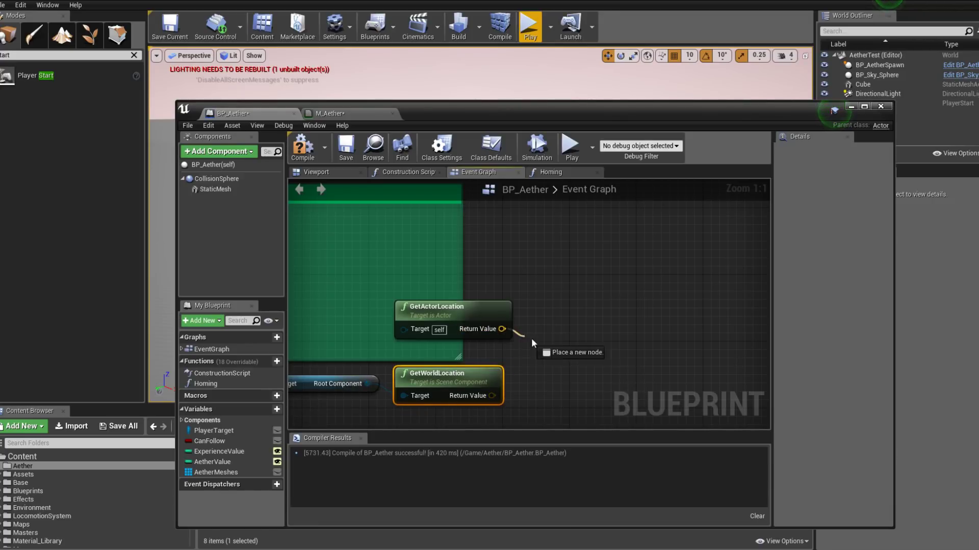
left_click_drag(533, 340, 535, 339)
type("-")
key("Return")
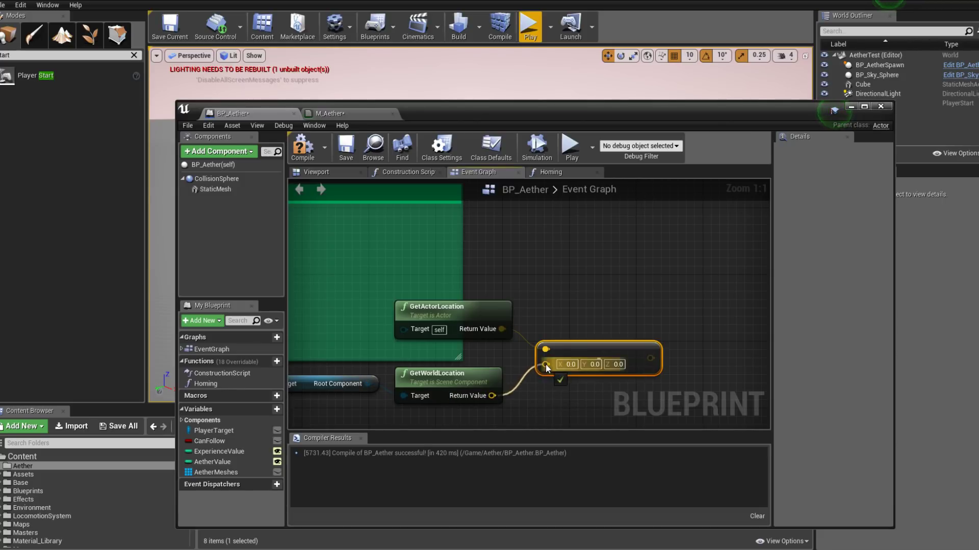
left_click_drag(604, 359, 604, 359)
type("len")
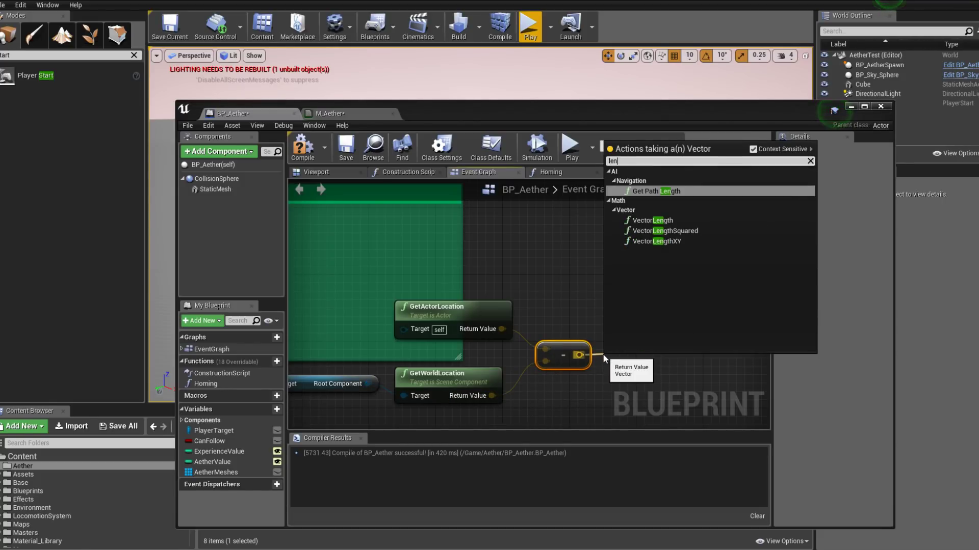
key("Down")
key("Return")
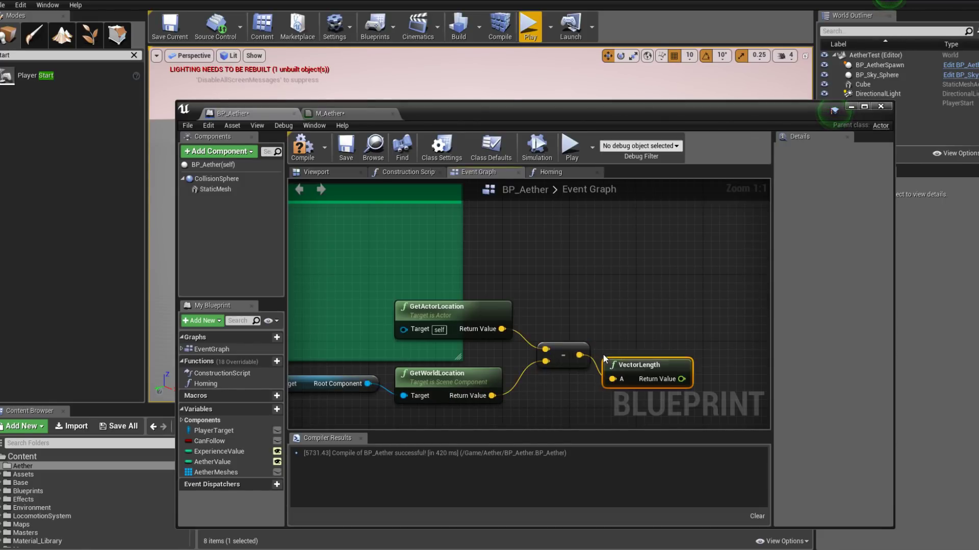
Move the location, subtraction and VectorLength nodes together to just below the "Home in on the player." comment.
scroll(634, 341, "down", 2)
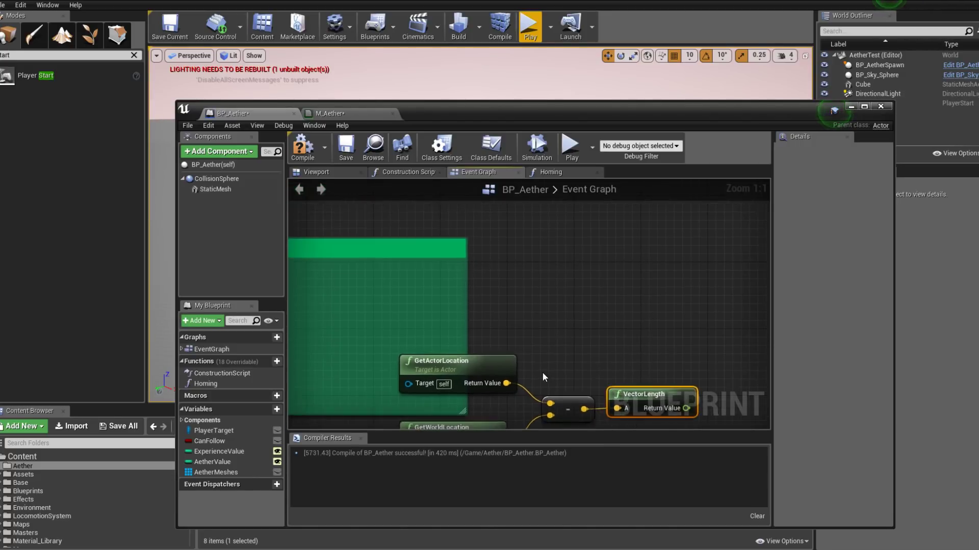
scroll(514, 286, "down", 1)
left_click_drag(336, 378, 513, 356)
right_click_drag(512, 357, 767, 297)
right_click_drag(694, 309, 437, 321)
left_click_drag(576, 309, 565, 310)
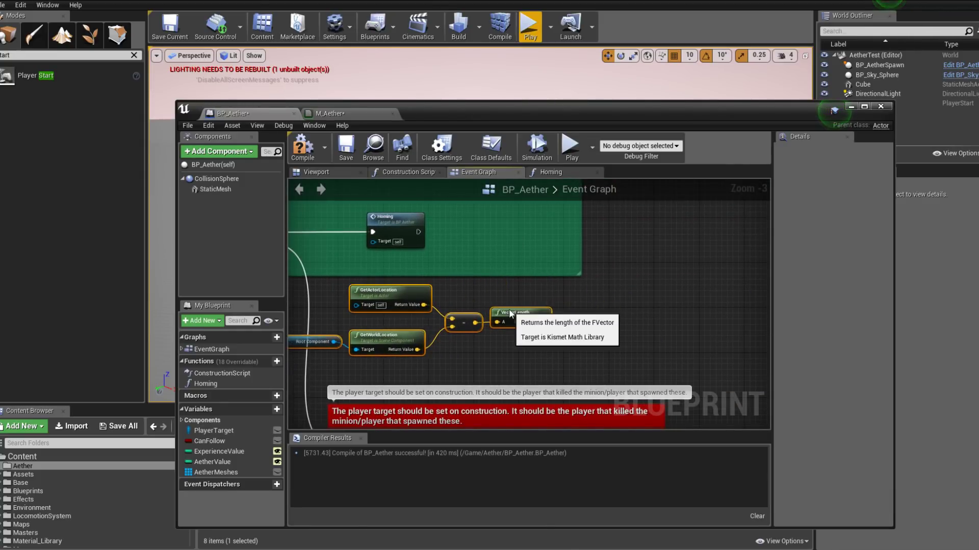
scroll(516, 309, "up", 2)
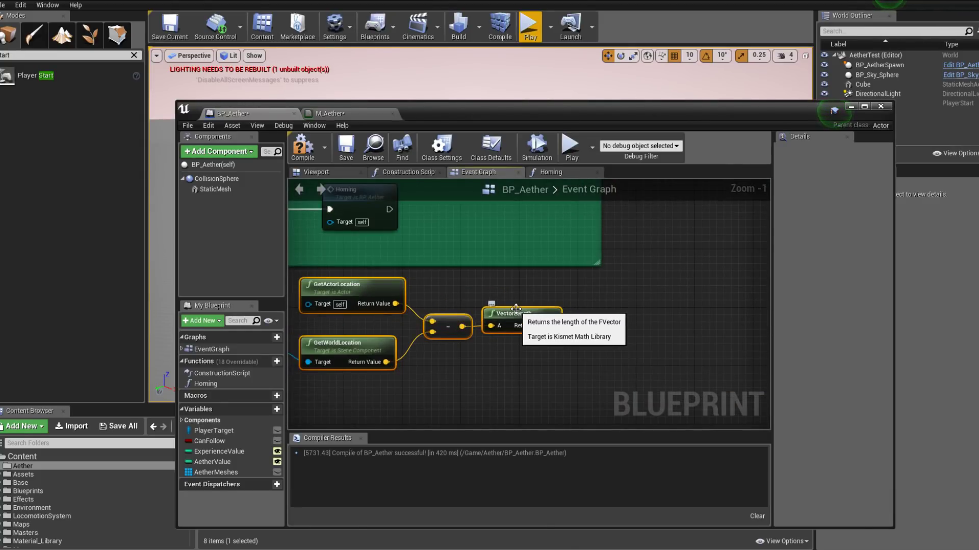
right_click_drag(586, 325, 617, 329)
right_click_drag(549, 306, 556, 331)
left_click(589, 315)
Compare the VectorLength result with a float <= node set to 50, placed beside VectorLength.
left_click_drag(548, 351, 588, 354)
type("<")
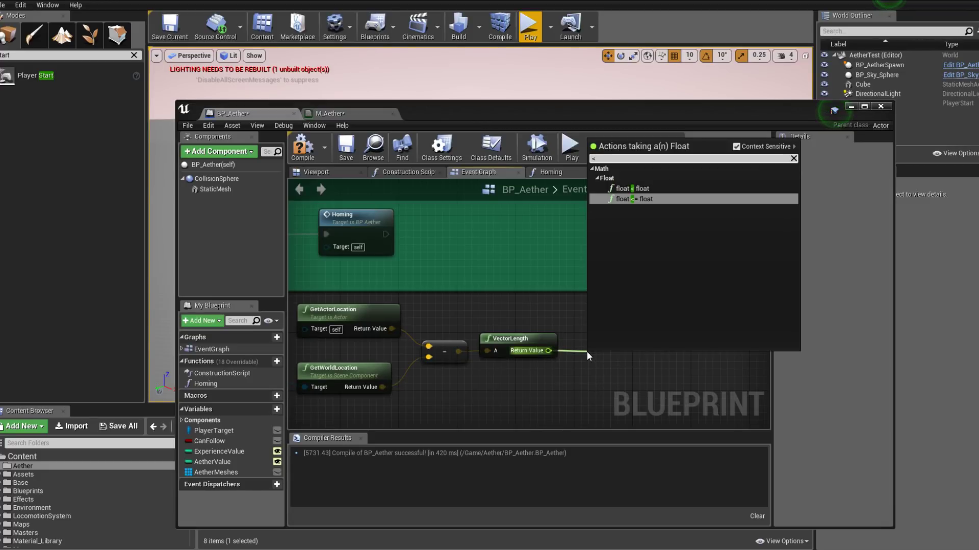
key("Up")
key("Down")
key("Return")
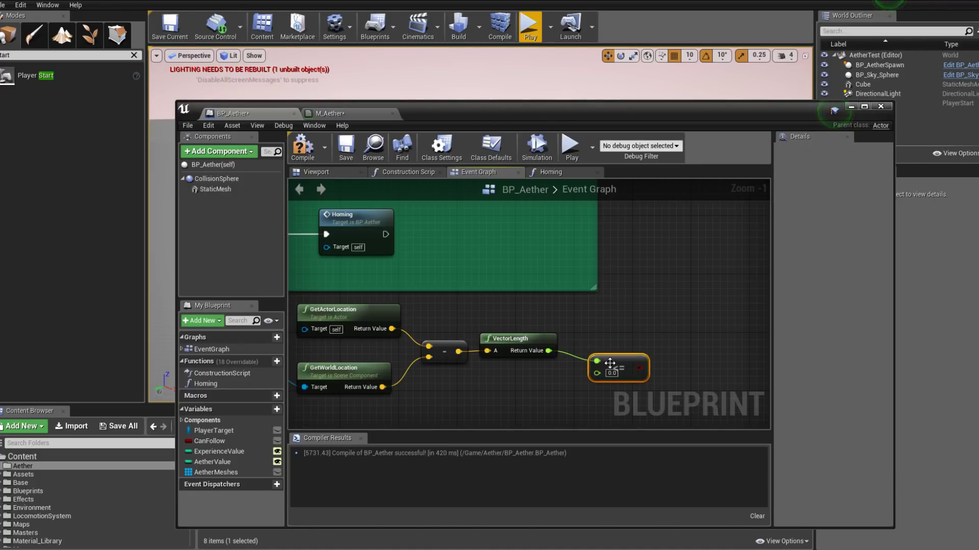
type("50")
key("Return")
left_click_drag(616, 370, 594, 356)
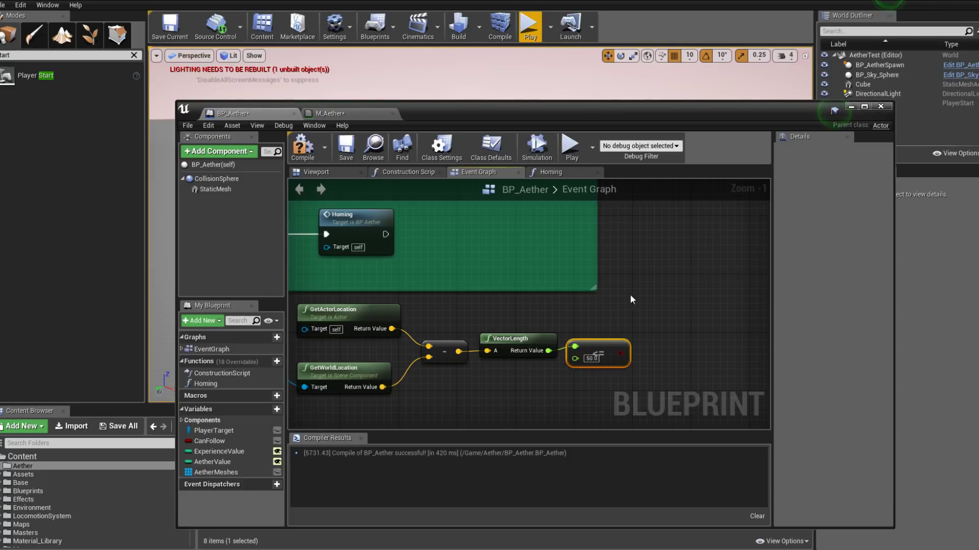
Add a Branch with the <= result as its condition, and connect the Homing node's execution output to it.
right_click_drag(619, 321, 524, 367)
left_click_drag(526, 399, 562, 326)
type("branch")
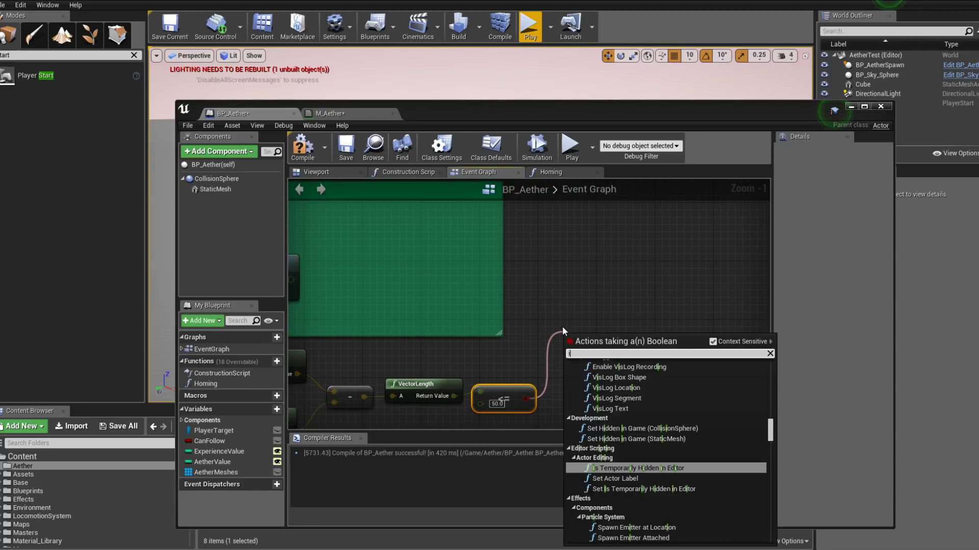
key("Return")
right_click_drag(334, 290, 487, 318)
left_click_drag(445, 308, 723, 302)
right_click_drag(637, 284, 509, 297)
Select the DestroyActor node in the comment section that handles overlap and self destruct.
scroll(348, 225, "down", 3)
right_click_drag(349, 225, 561, 327)
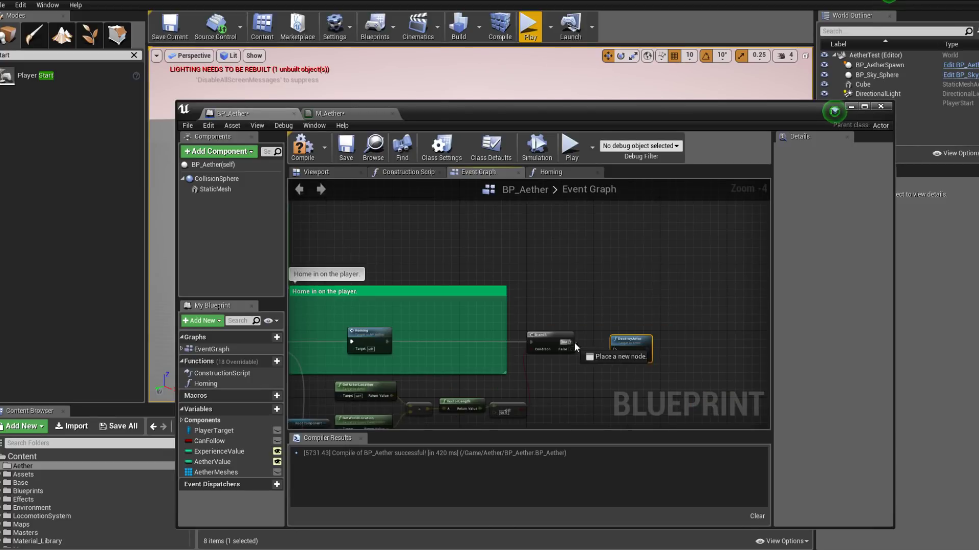
left_click_drag(574, 342, 610, 335)
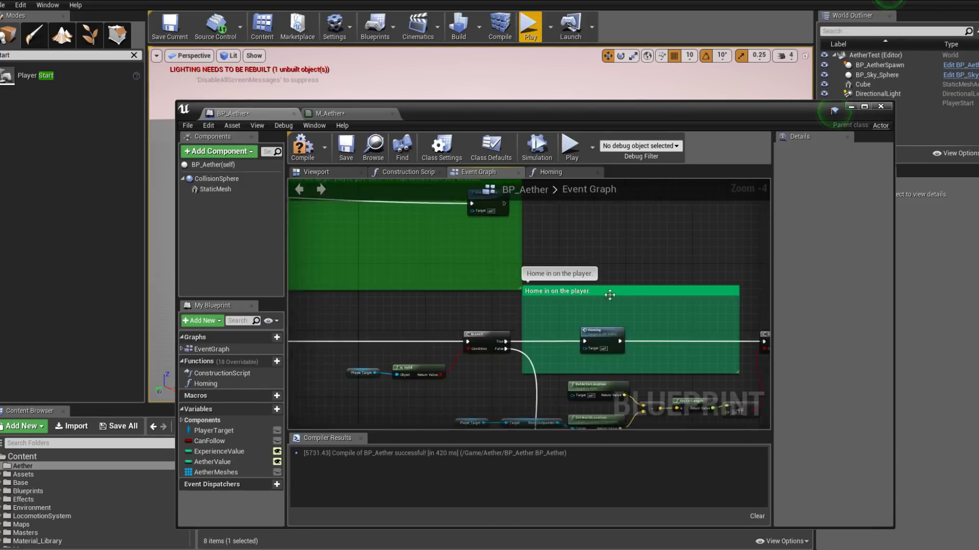
Disconnect Event ActorBeginOverlap's execution output from its Branch, and compile BP_Aether.
scroll(610, 296, "down", 3)
right_click_drag(369, 255, 494, 306)
scroll(477, 306, "up", 3)
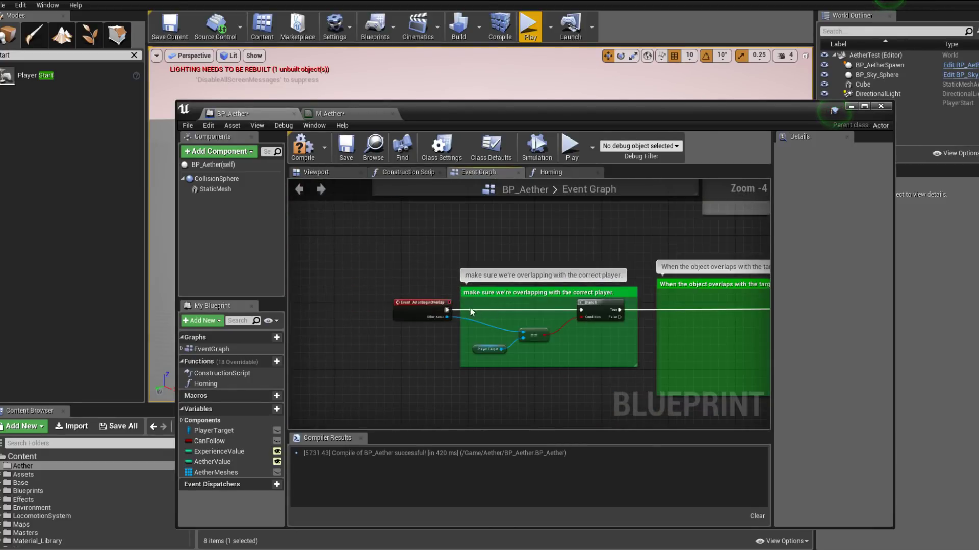
left_click(450, 309, "alt")
right_click_drag(664, 278, 428, 247)
left_click(304, 148)
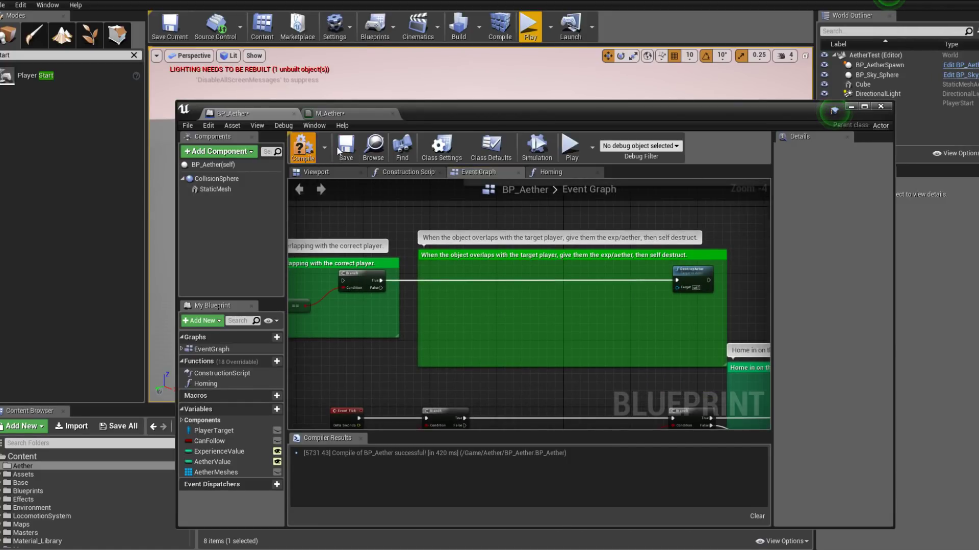
Play-test the level to watch how the Aether rocks home in on and self-destruct near the player, and stop the session.
left_click_drag(519, 112, 450, 352)
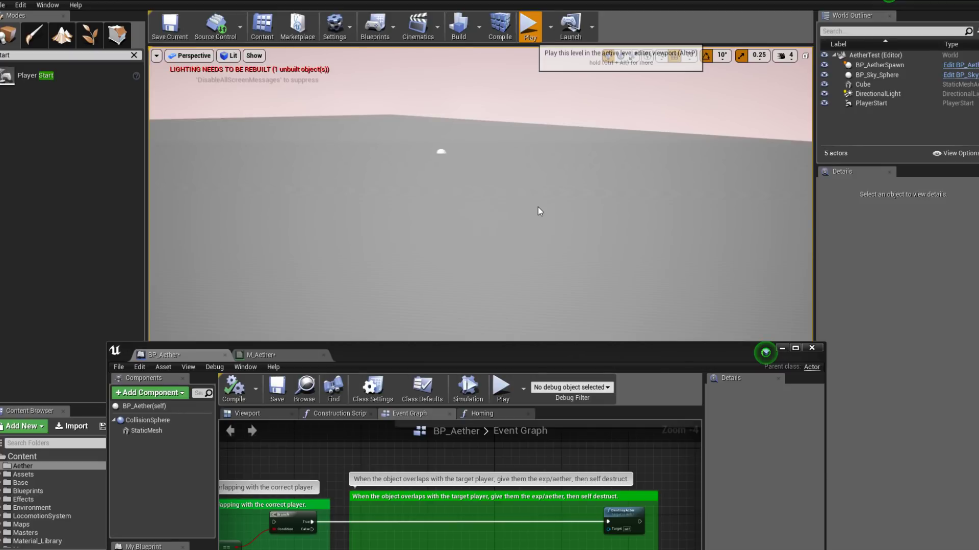
key("alt+p")
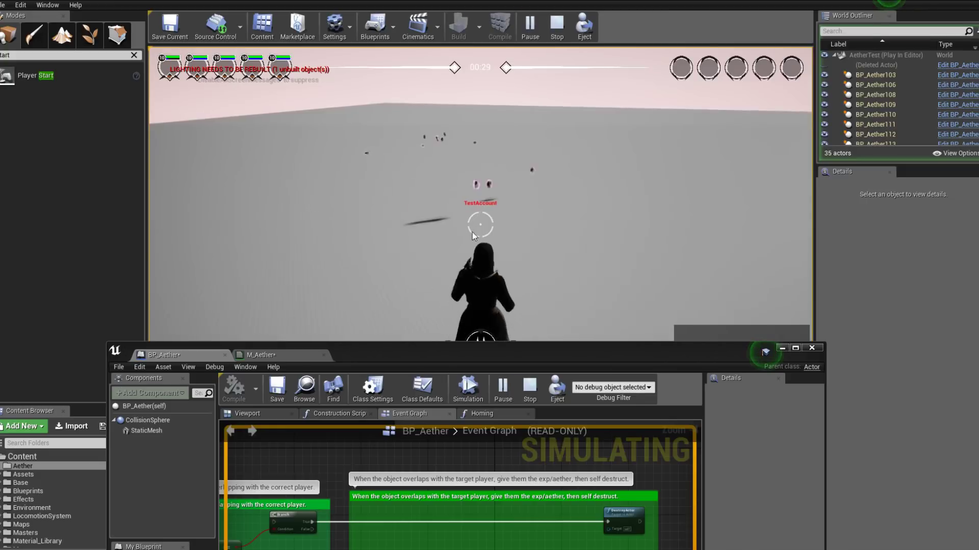
key("Escape")
Delete the Event ActorBeginOverlap chain with its two green comment sections from BP_Aether's event graph.
left_click_drag(516, 345, 518, 128)
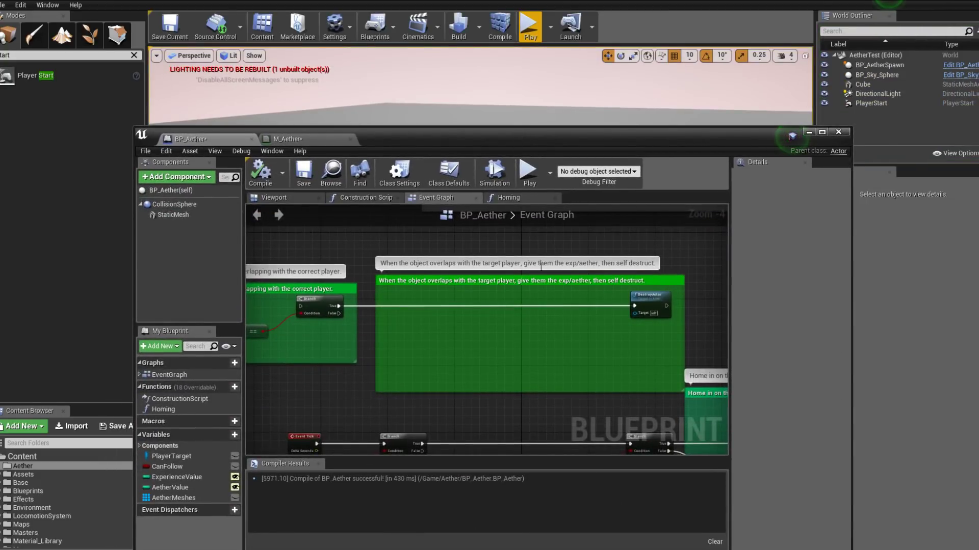
right_click_drag(563, 318, 448, 256)
scroll(449, 256, "down", 3)
right_click_drag(388, 284, 470, 331)
left_click_drag(344, 259, 582, 341)
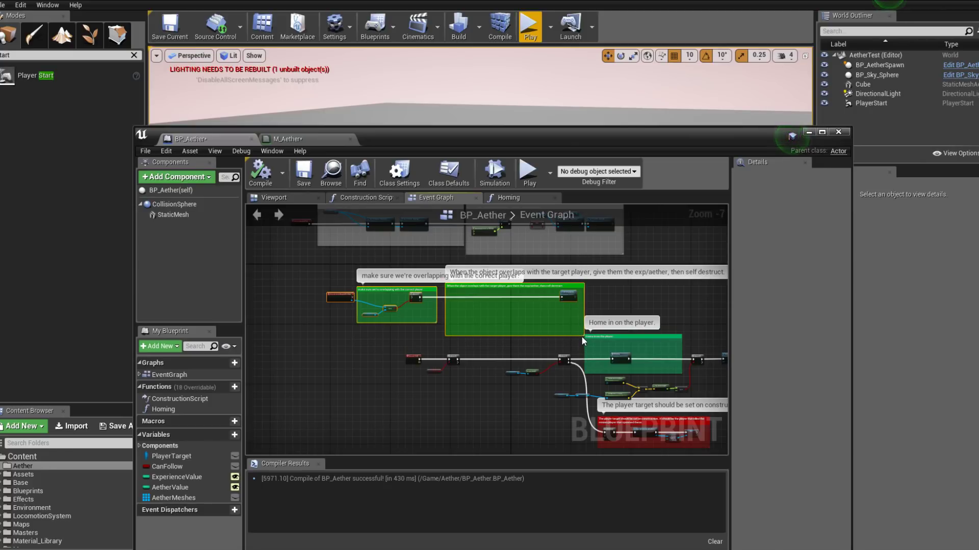
key("Delete")
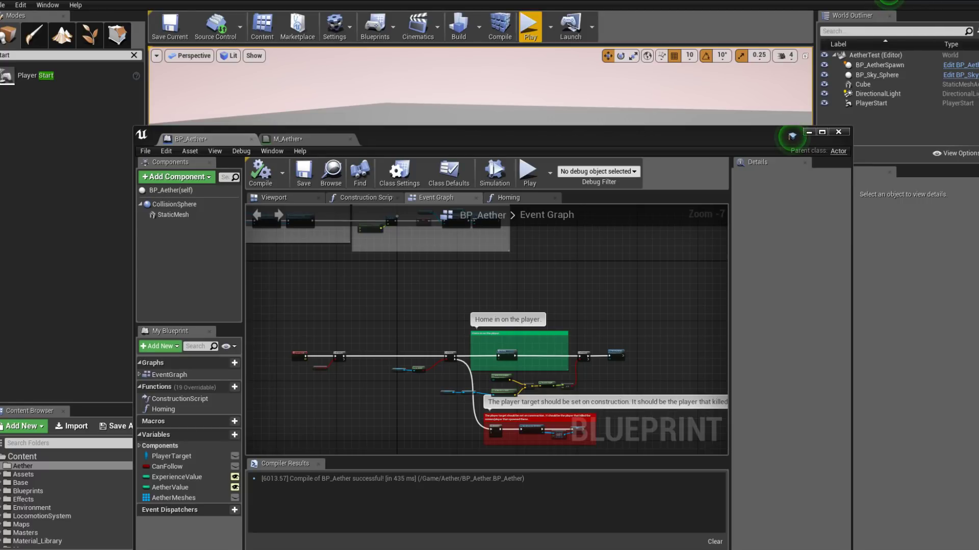
left_click(663, 273)
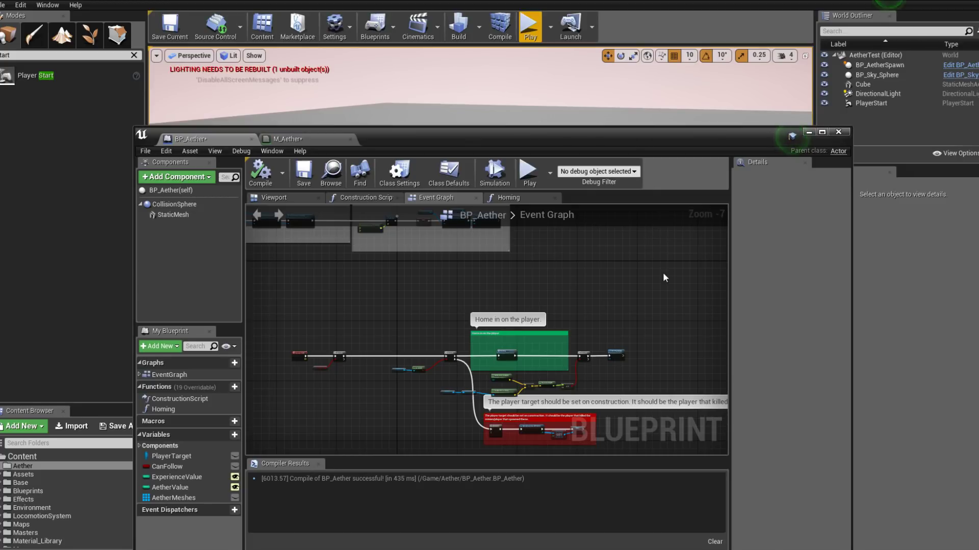
Close the editor window holding BP_Aether and M_Aether.
left_click_drag(622, 132, 630, 89)
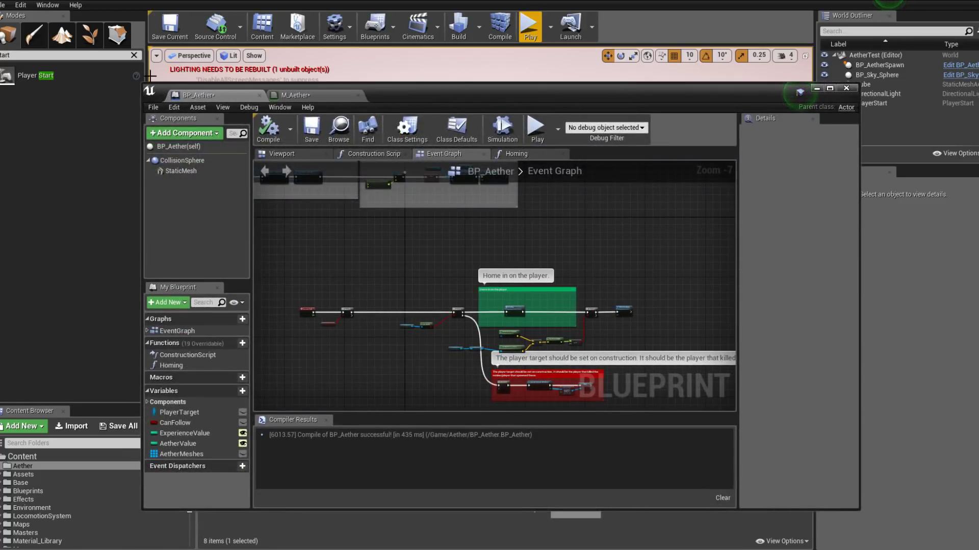
left_click_drag(144, 85, 208, 184)
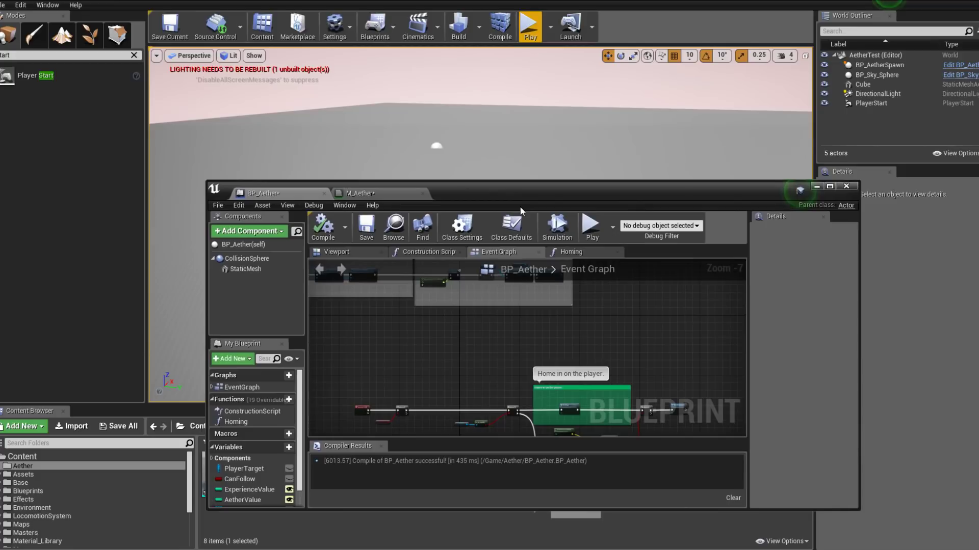
left_click(846, 187)
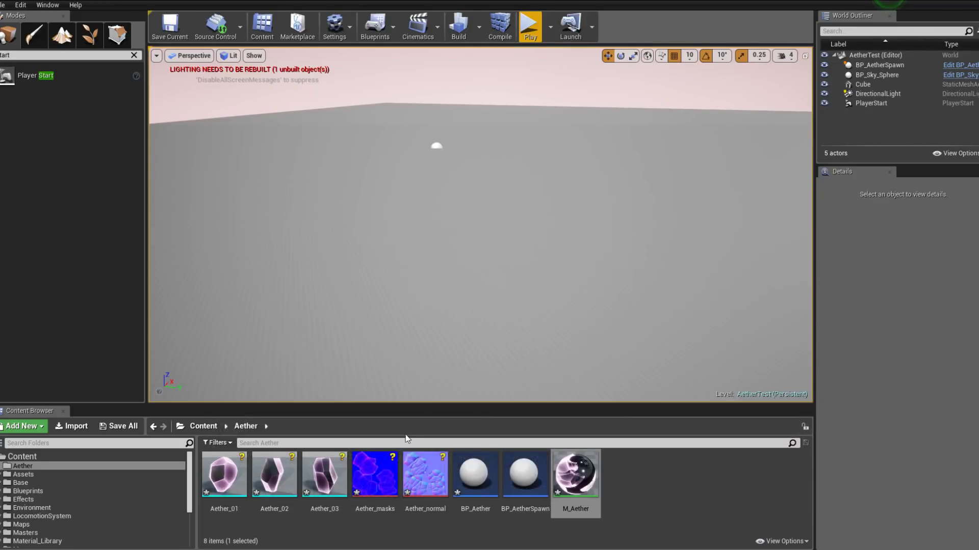
Enlarge the Content Browser and show the contents of the Aether folder.
left_click_drag(423, 402, 423, 346)
scroll(55, 490, "down", 1)
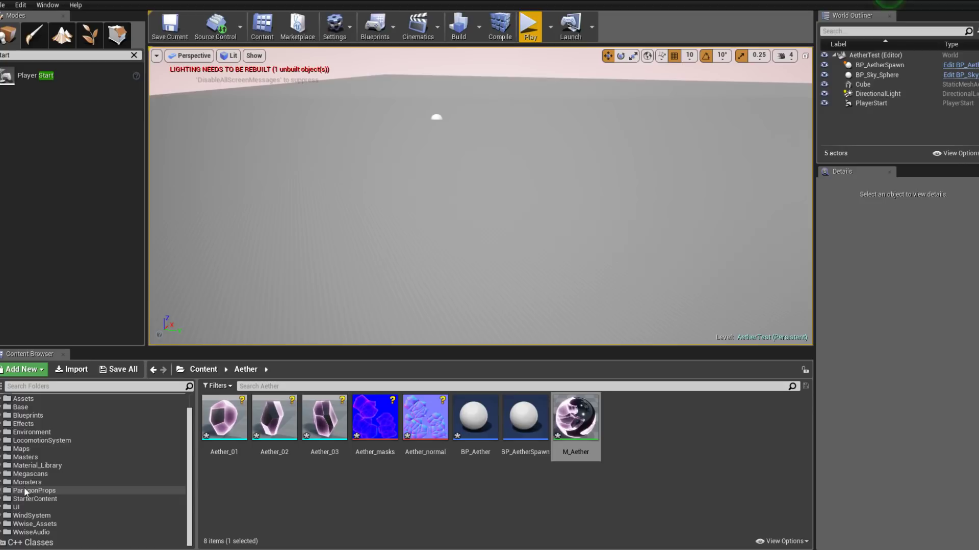
left_click(26, 458)
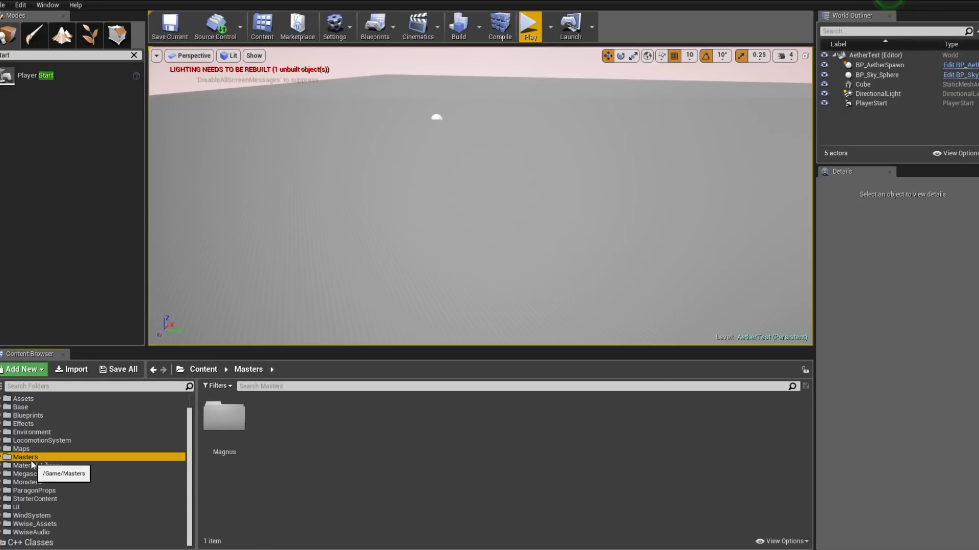
scroll(31, 465, "up", 2)
left_click(23, 409)
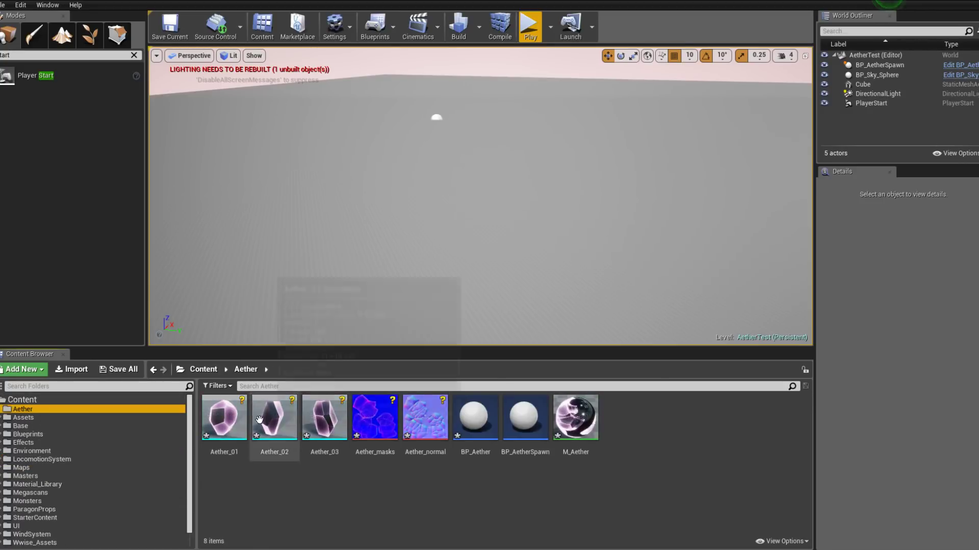
Select all eight assets in the Aether folder, from Aether_01 to M_Aether, and save them.
left_click(248, 423)
left_click(579, 421, "shift")
right_click(584, 421)
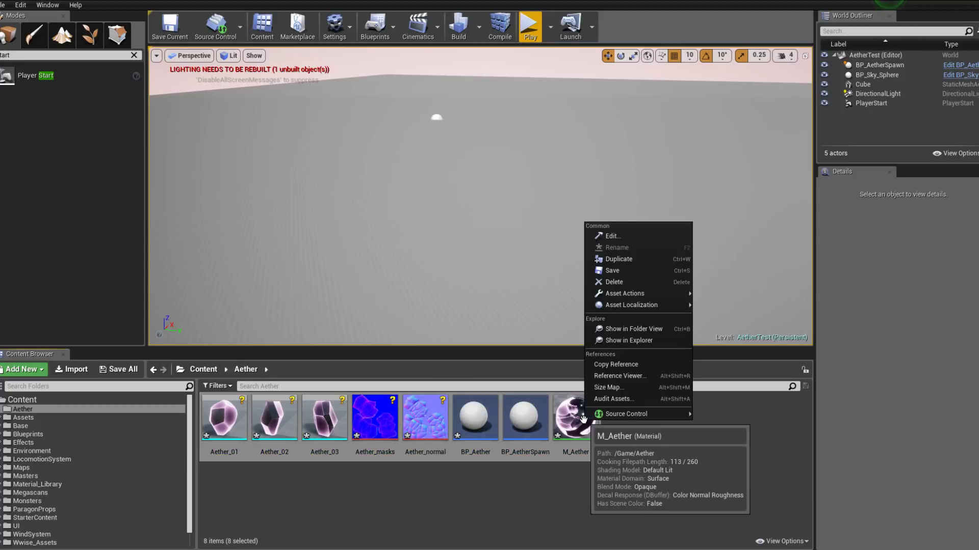
left_click(728, 422)
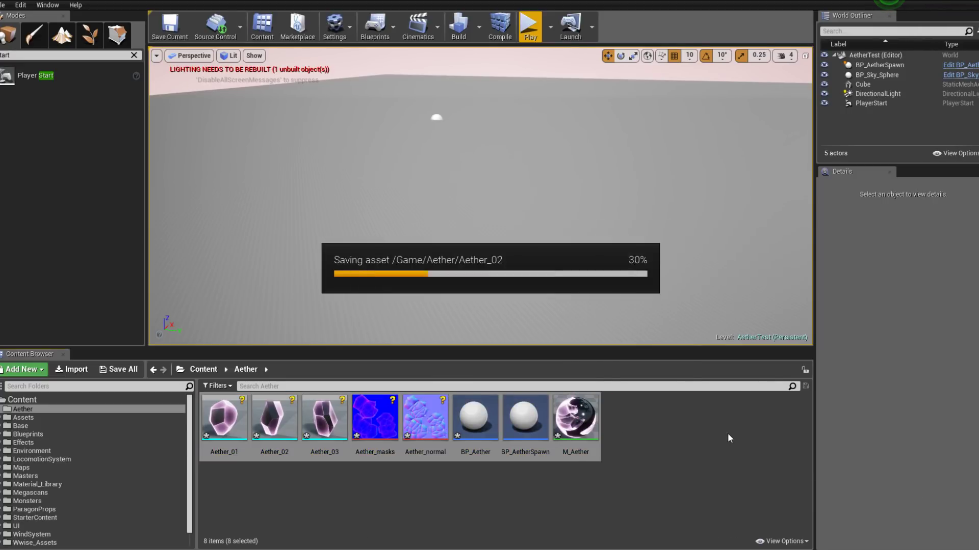
Start a source control check-in of the selected Aether assets, saving and checking out BP_Aether and M_Aether.
right_click(596, 421)
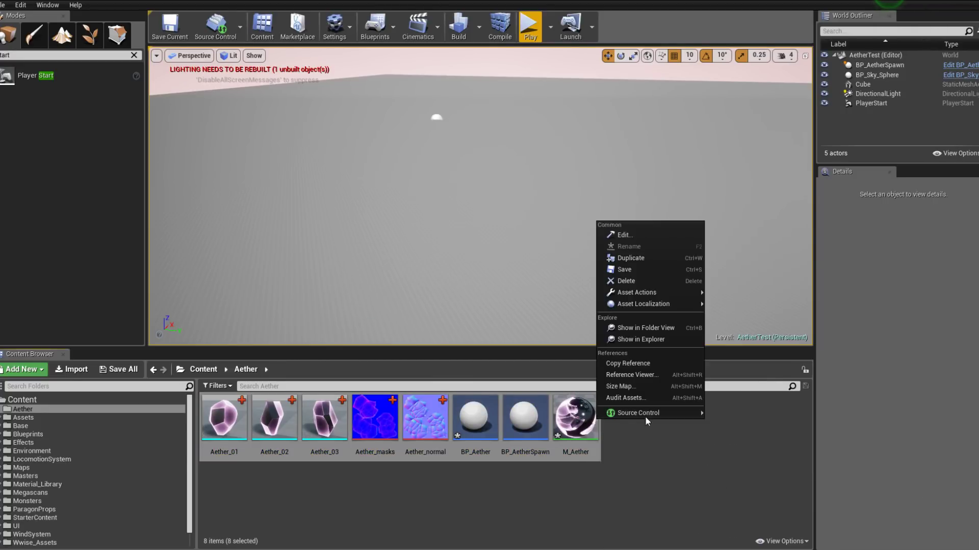
mouse_move(638, 412)
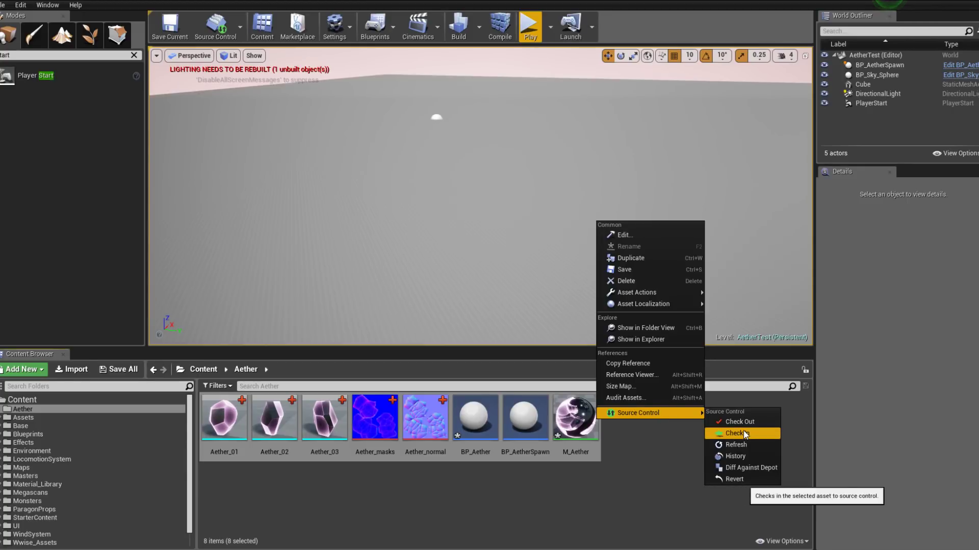
left_click(744, 435)
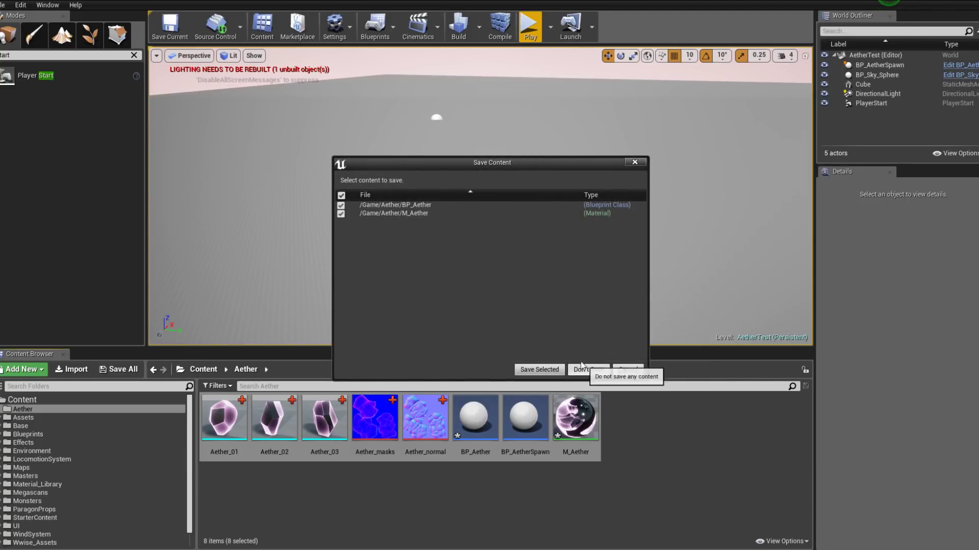
left_click(540, 369)
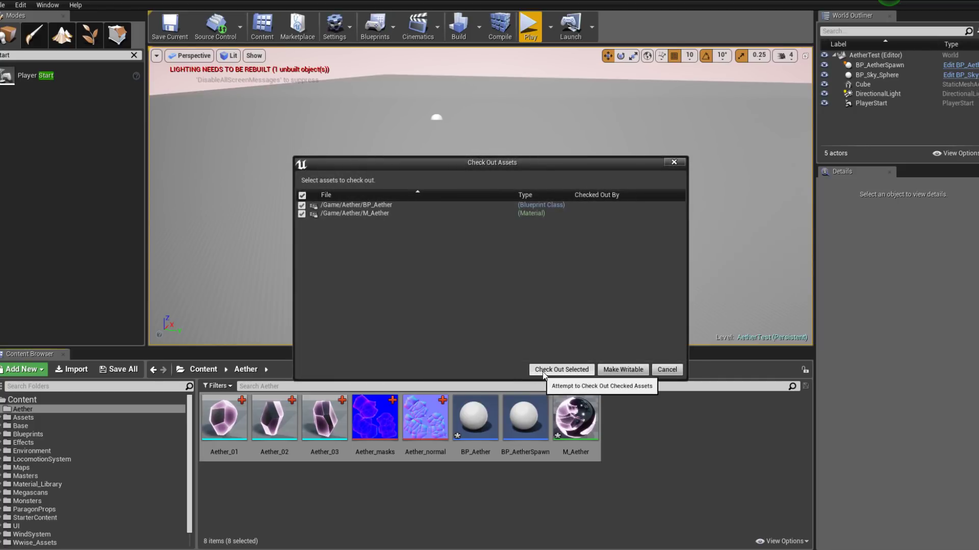
left_click(612, 372)
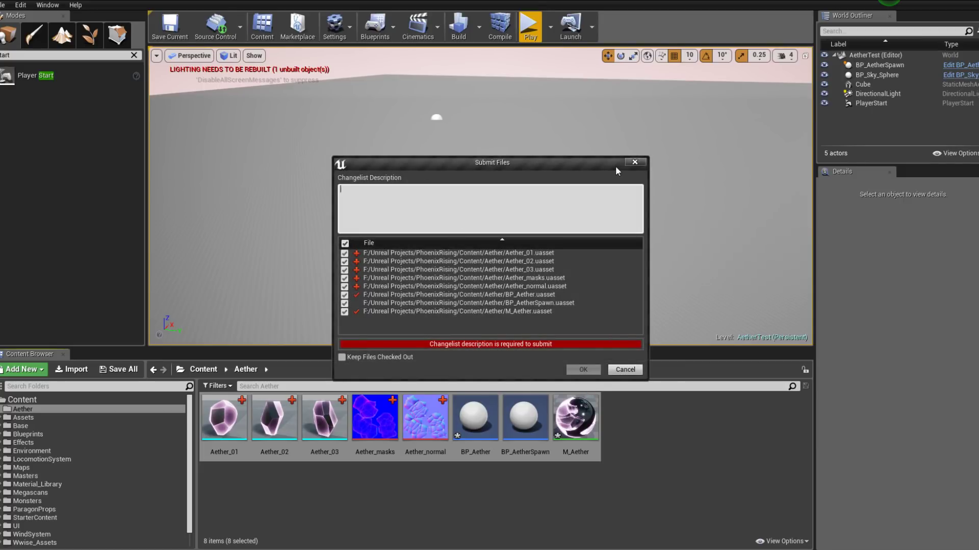
Submit the files with a changelist description covering updated Aether artwork and destruction based on distance from player rather than overlap events.
type("Updated Aether artwork.")
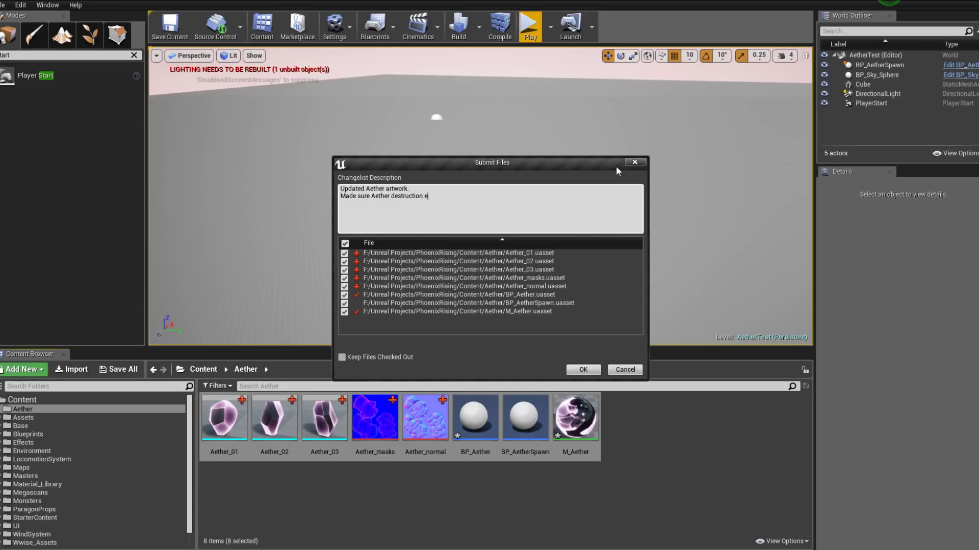
type("ased on distance from player, rather than overlap events (cheaper and")
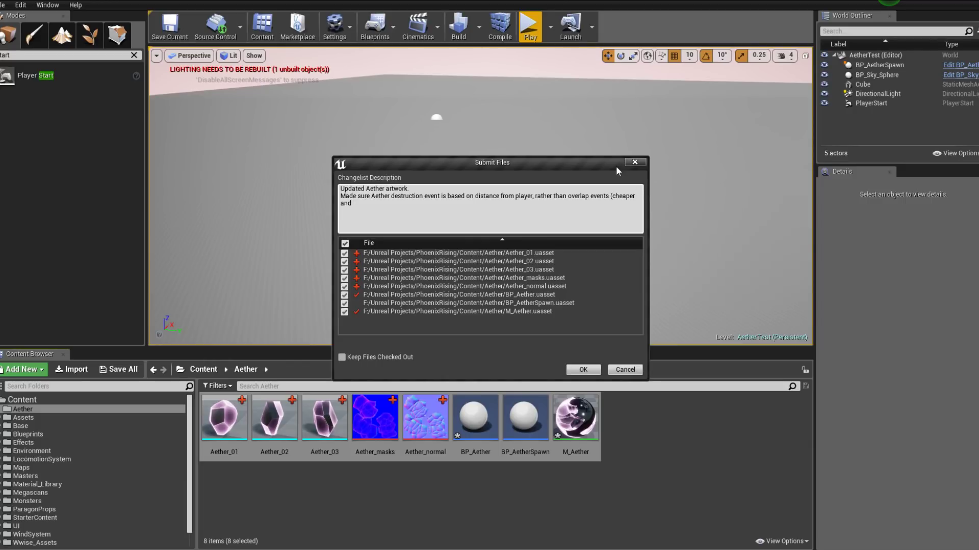
type(" more guaranteed to work).")
left_click(584, 370)
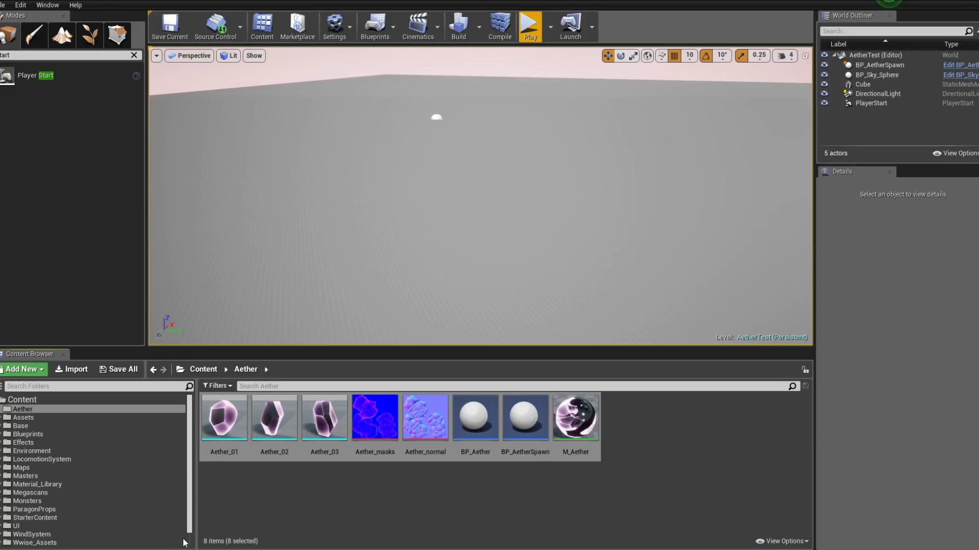
Look through the Magnus folder in Masters, including its Animations, Abilities, Curves and OldAnimations subfolders.
left_click(26, 475)
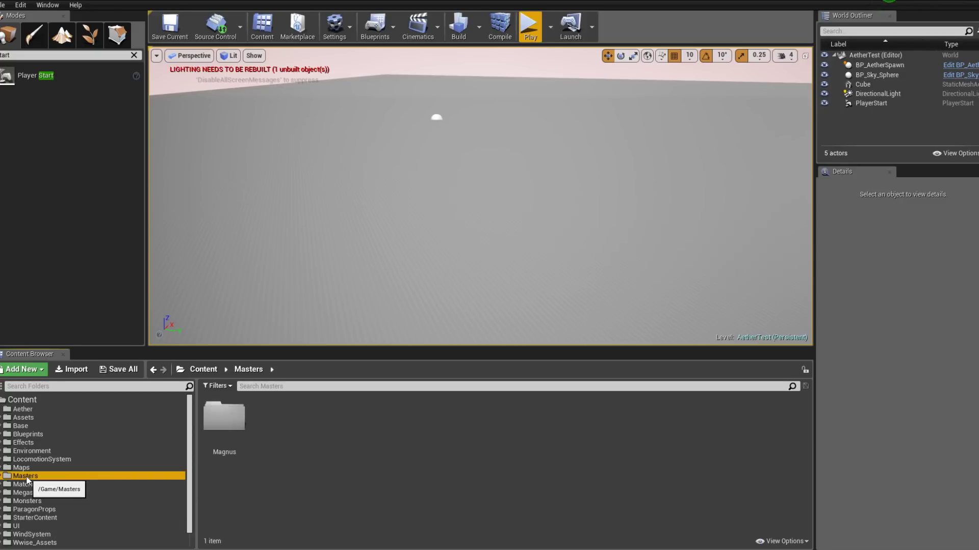
double_click(224, 418)
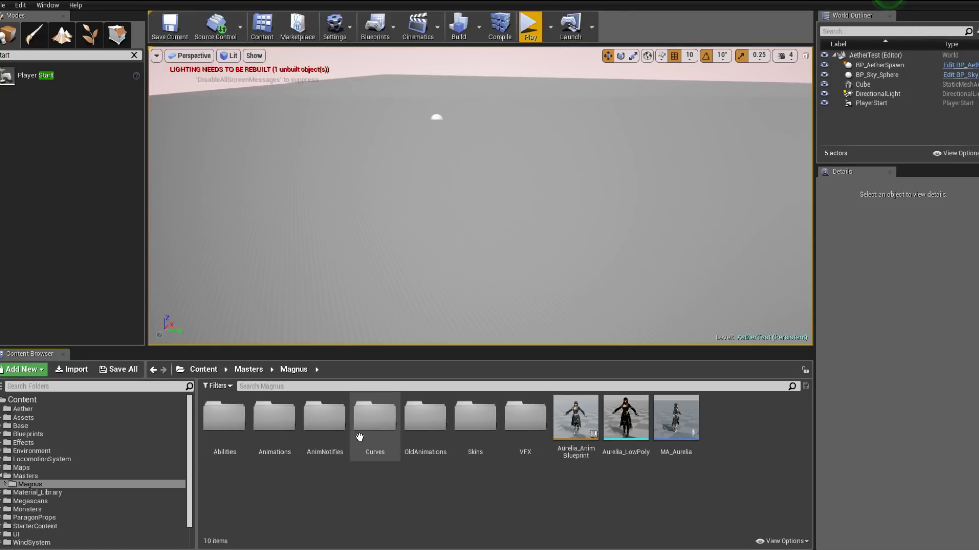
double_click(273, 423)
scroll(538, 421, "down", 3)
scroll(525, 422, "up", 3)
left_click(41, 494)
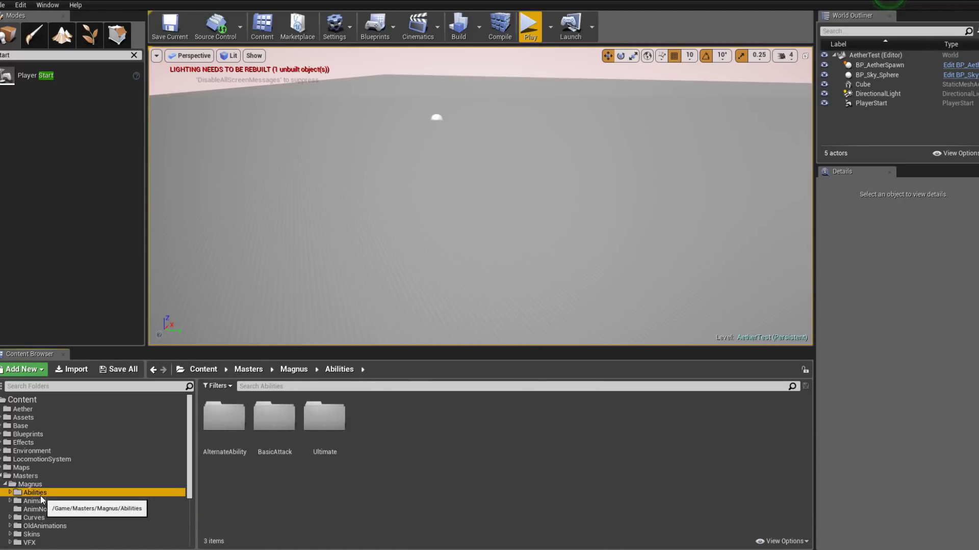
left_click(42, 517)
left_click(54, 524)
scroll(50, 519, "down", 2)
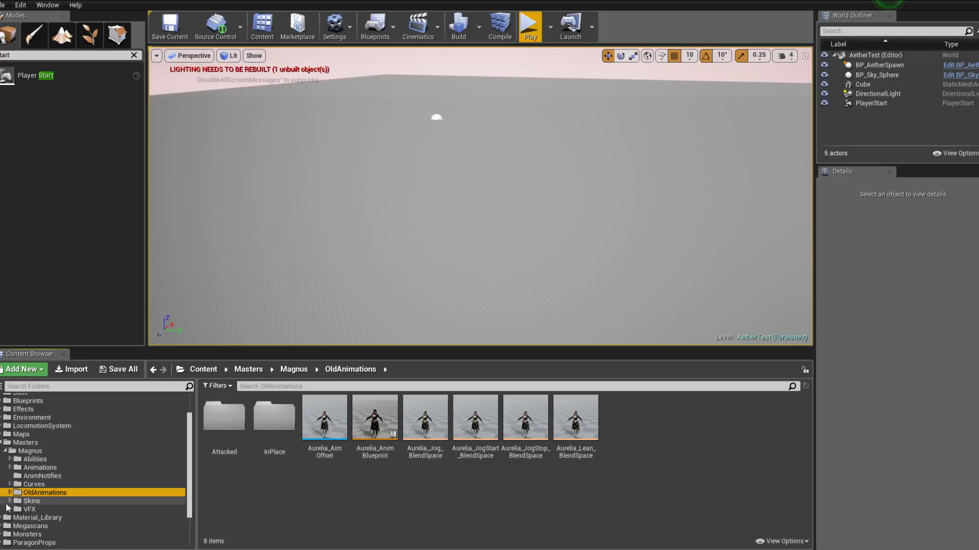
Open the Magnus skeletal mesh from the Meshes folder of Skin0 under Magnus's Skins.
left_click(64, 501)
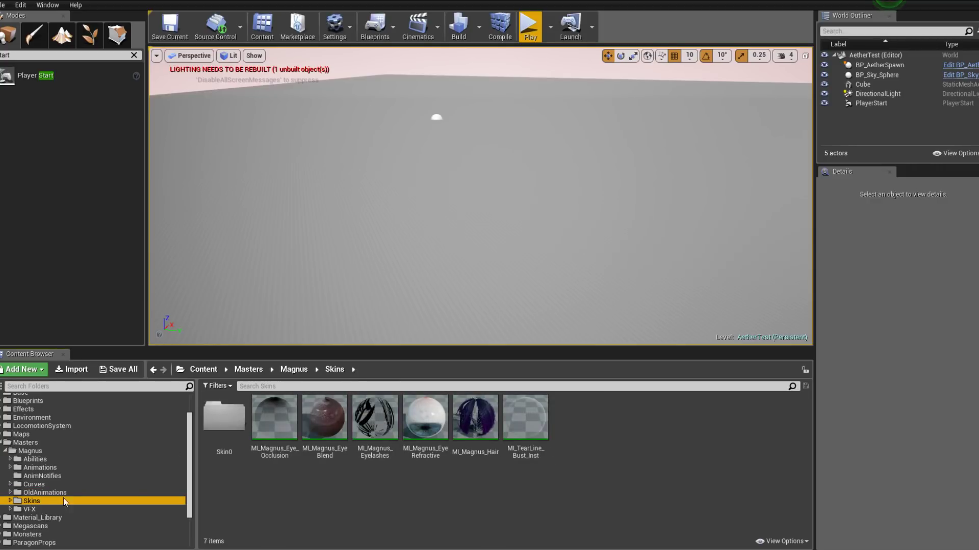
double_click(224, 418)
double_click(272, 427)
left_click(274, 429)
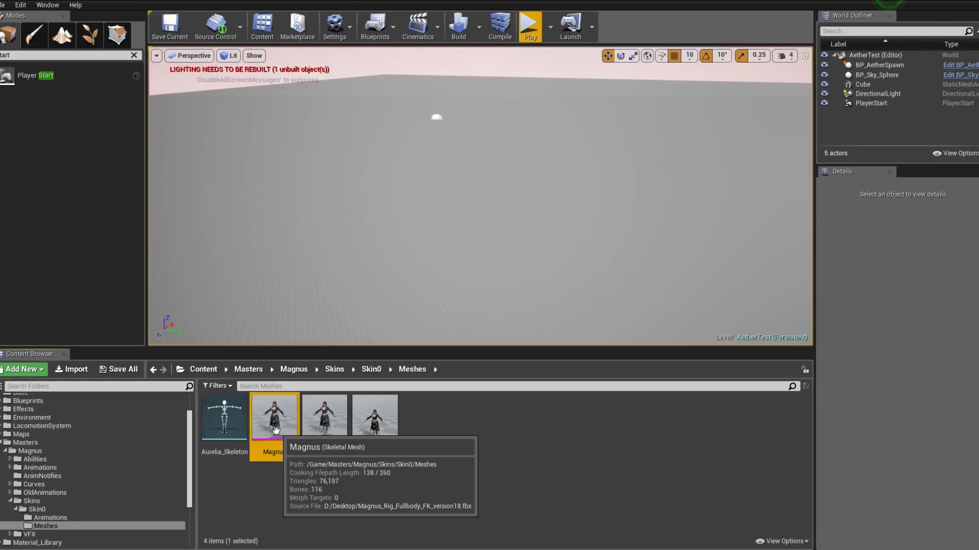
double_click(276, 430)
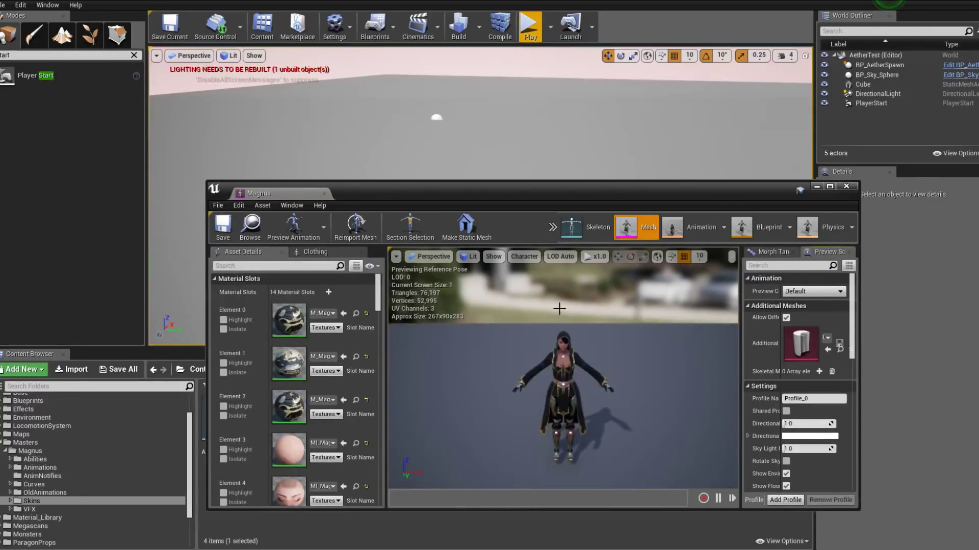
Enlarge the Magnus mesh editor and examine the character's robe from the side and back.
left_click_drag(554, 190, 510, 43)
left_click_drag(567, 254, 458, 286)
scroll(559, 263, "up", 5)
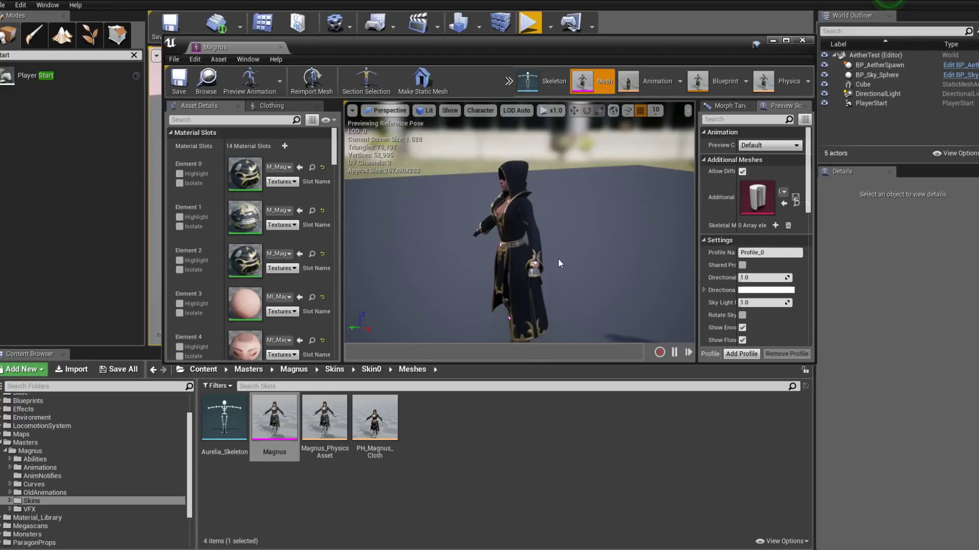
middle_click_drag(559, 262, 587, 263)
left_click_drag(814, 363, 930, 506)
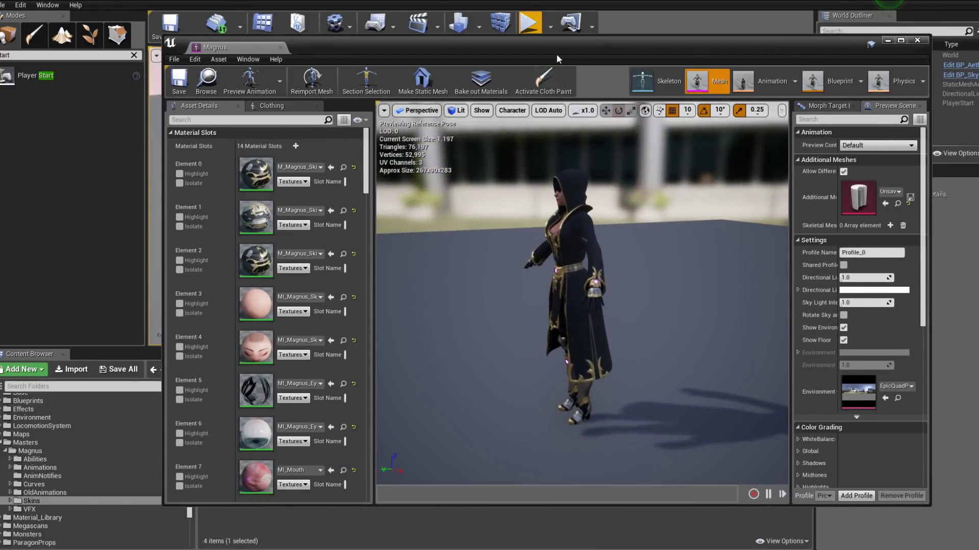
left_click_drag(556, 54, 491, 26)
left_click_drag(455, 264, 665, 303)
scroll(455, 264, "up", 4)
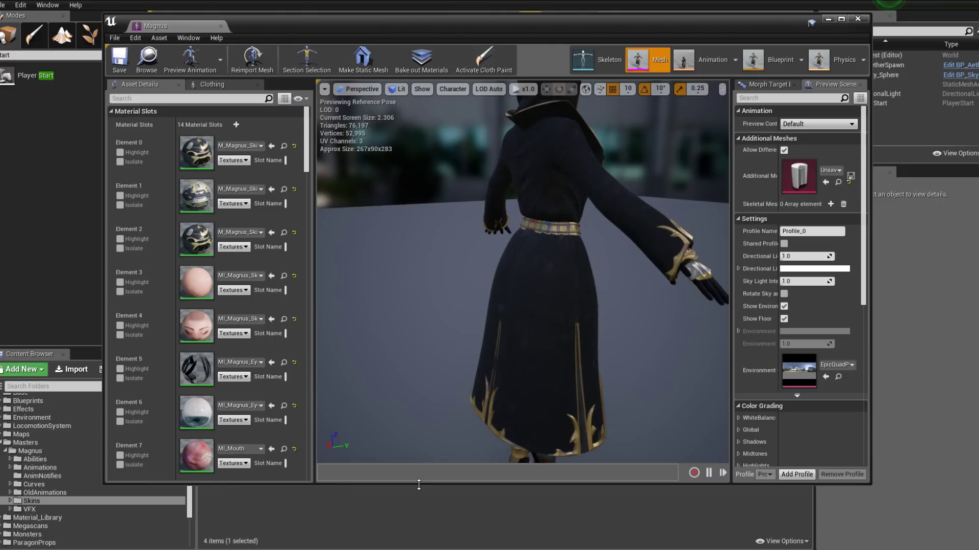
Shrink the mesh editor window to uncover the assets and open PH_Magnus_Cloth, ignoring the bodies without matching bones.
left_click_drag(105, 484, 167, 394)
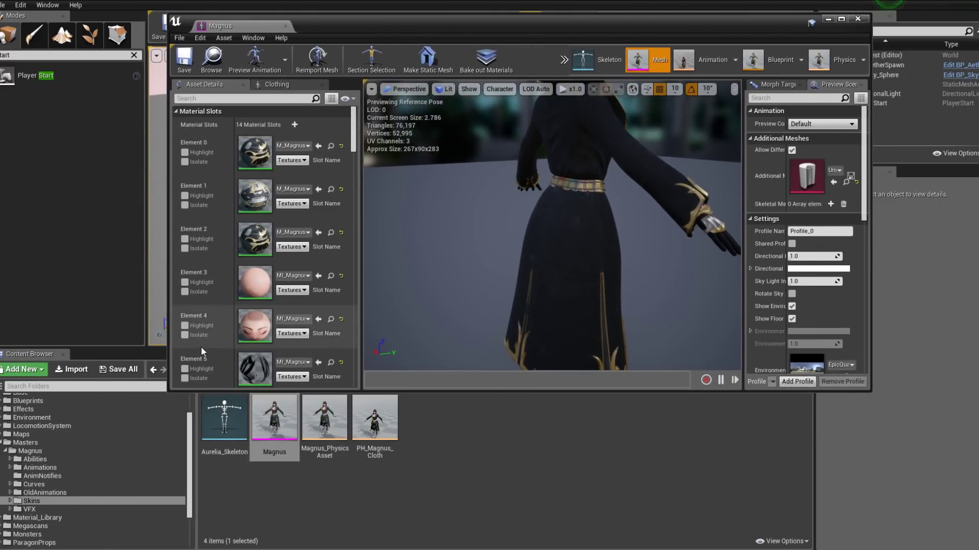
left_click(391, 437)
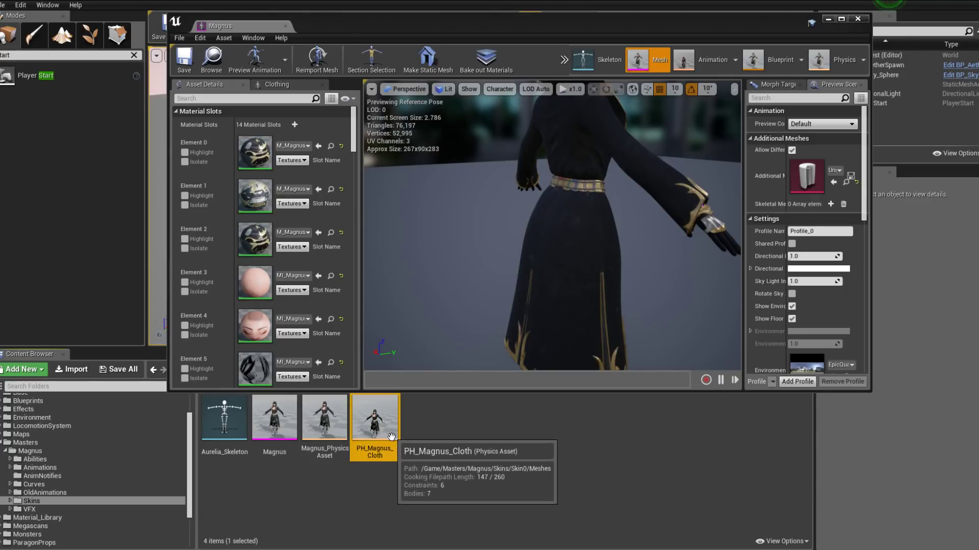
double_click(391, 437)
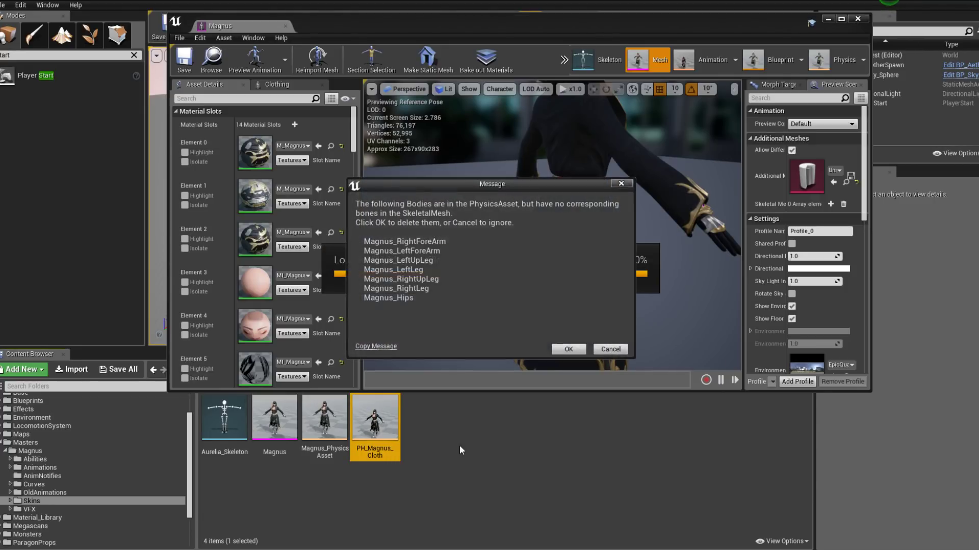
left_click(610, 349)
Force delete the PH_Magnus_Cloth physics asset from the Meshes folder.
left_click(389, 432)
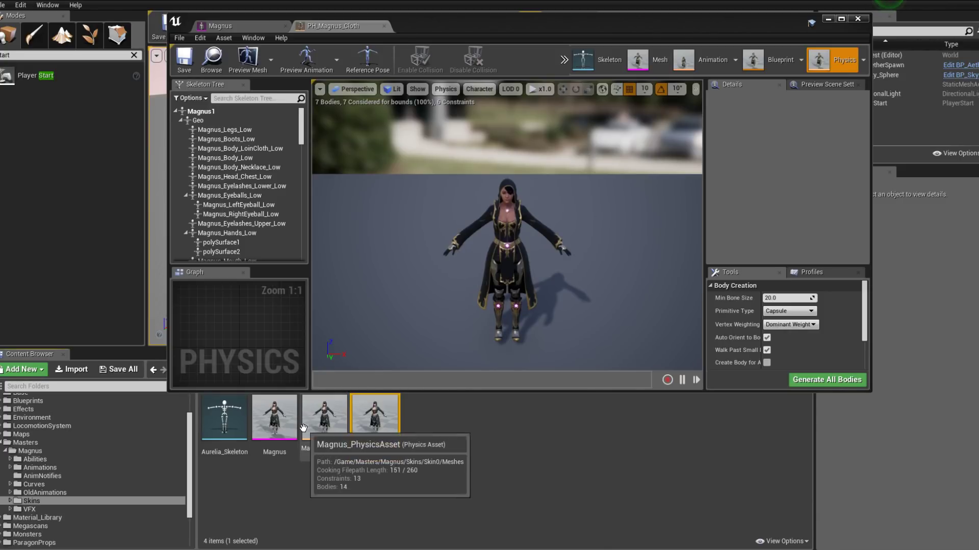
key("Delete")
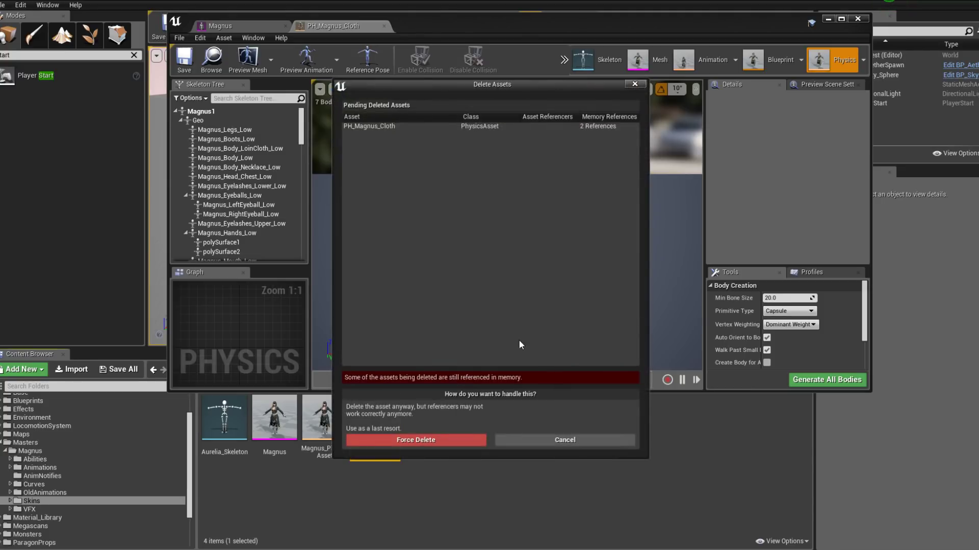
left_click(472, 440)
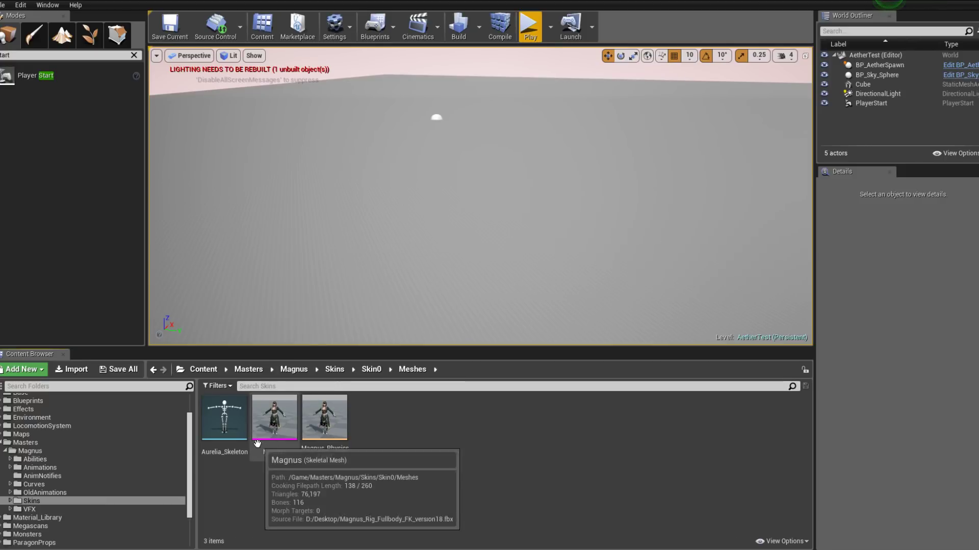
Create a physics asset from the Magnus skeletal mesh without assigning it, keeping the default body and constraint creation settings.
right_click(274, 417)
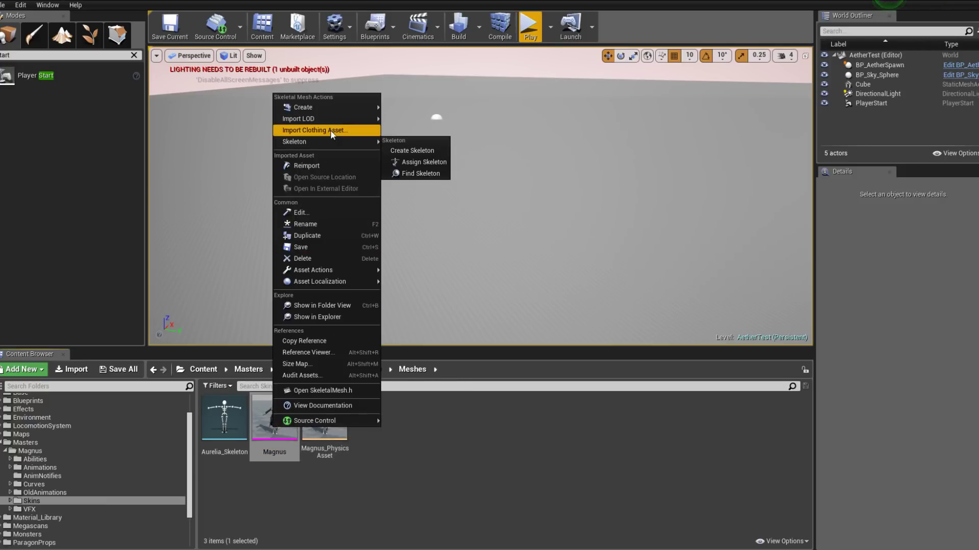
mouse_move(344, 105)
mouse_move(411, 117)
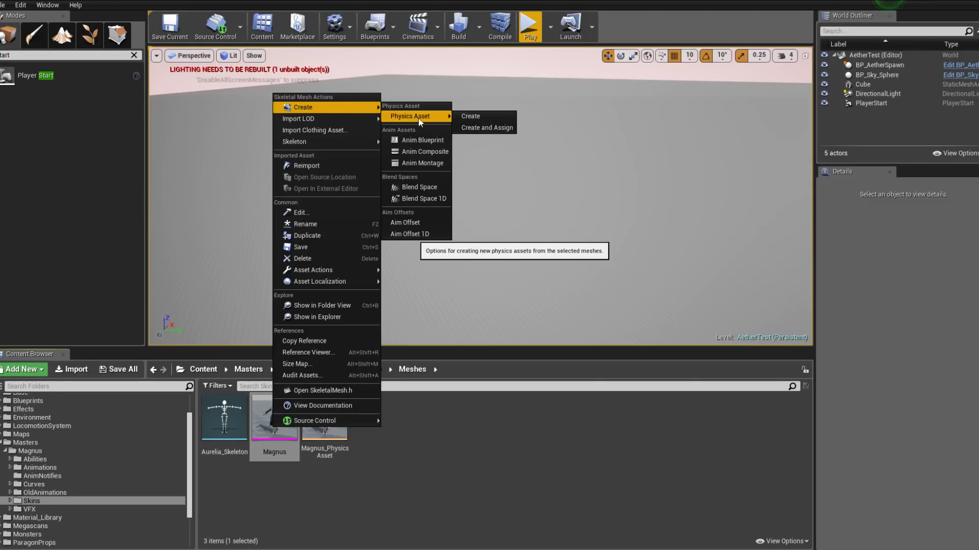
left_click(488, 117)
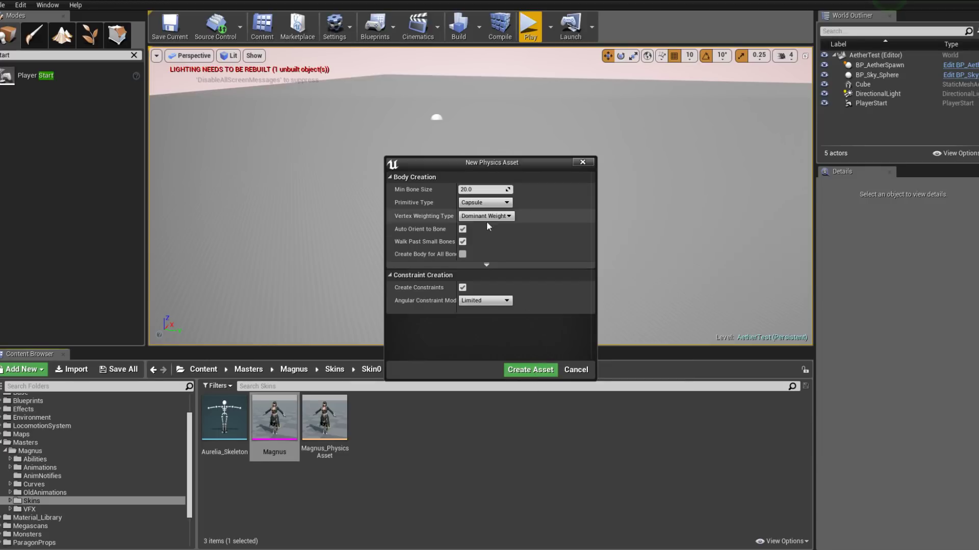
left_click(488, 265)
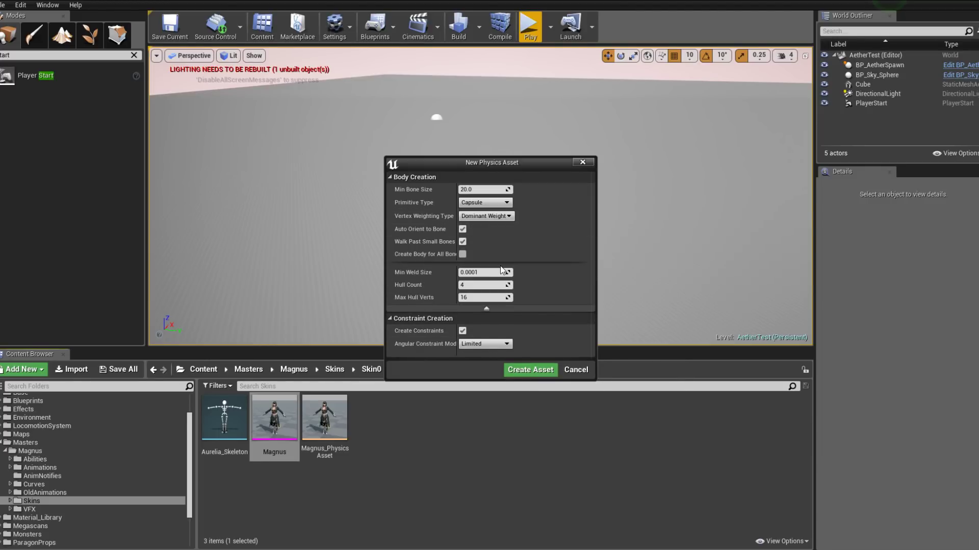
left_click(488, 305)
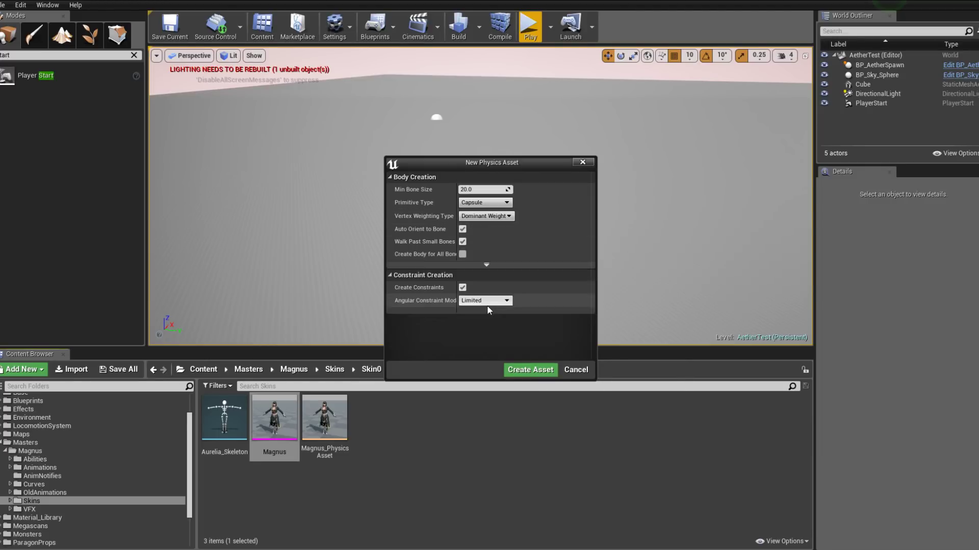
left_click(527, 369)
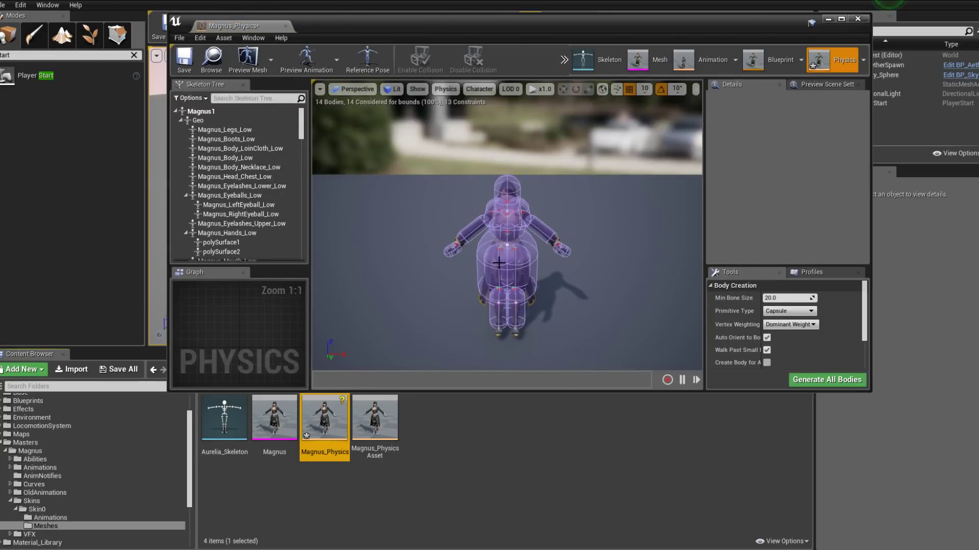
Rename the new Magnus physics asset to PA_Magnus_ClothSim.
left_click(329, 452)
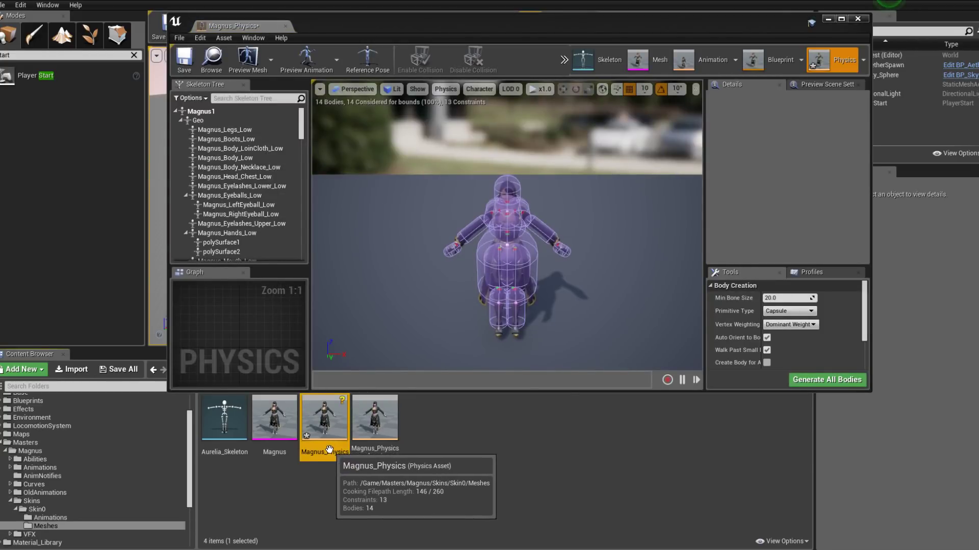
type("Ma")
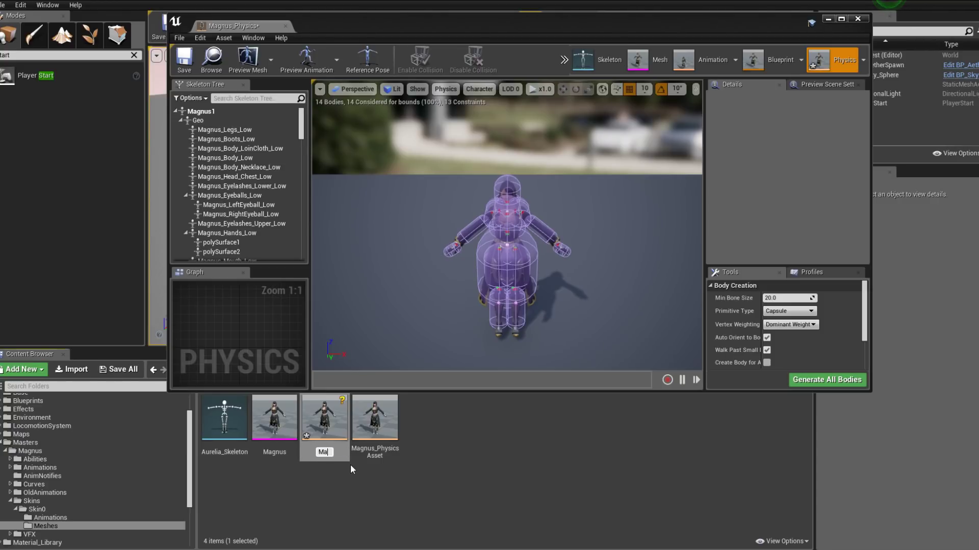
type("gnus_ClothSim")
key("Home")
type("PA_")
key("Return")
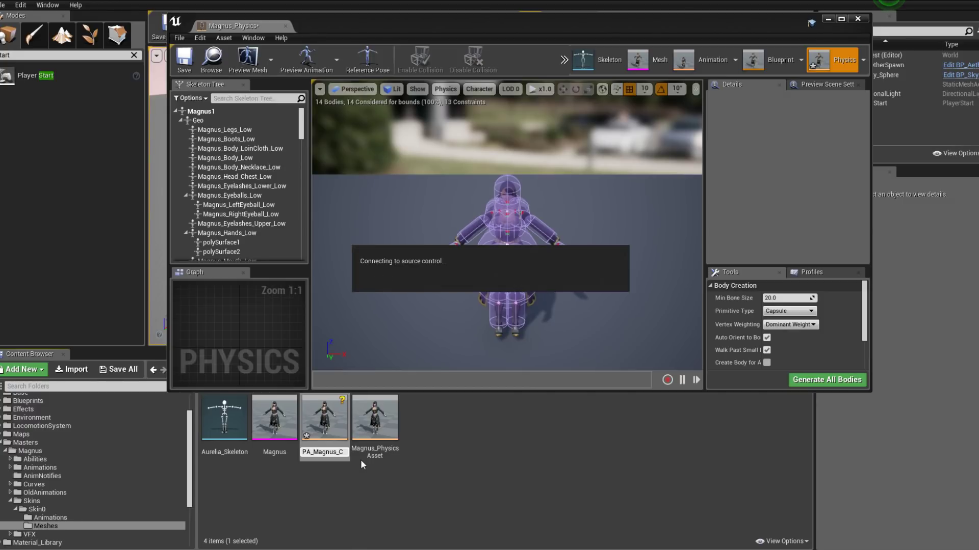
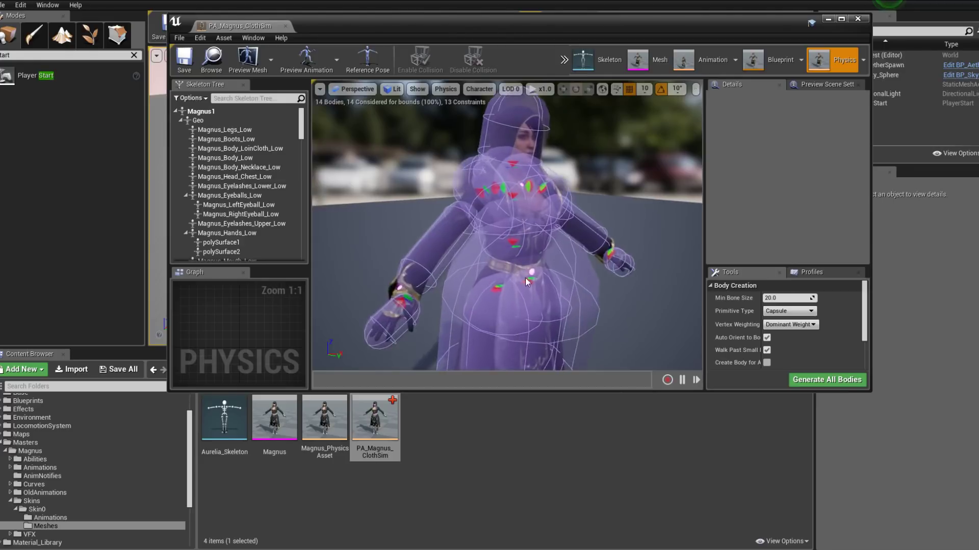
Examine the collision bodies of the PA_Magnus_ClothSim physics asset around the character from the front, side and back.
right_click_drag(527, 283, 556, 258)
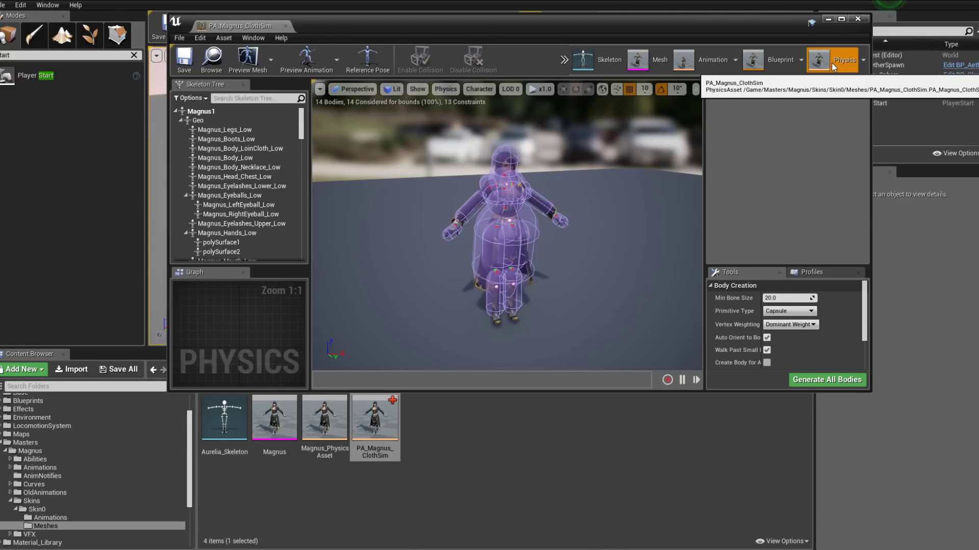
right_click_drag(582, 211, 527, 207)
left_click_drag(469, 256, 520, 256, "alt")
right_click_drag(528, 209, 497, 209, "alt")
mouse_move(528, 209)
left_mouse_down("alt")
mouse_move(505, 209)
mouse_move(527, 209)
left_mouse_up("alt")
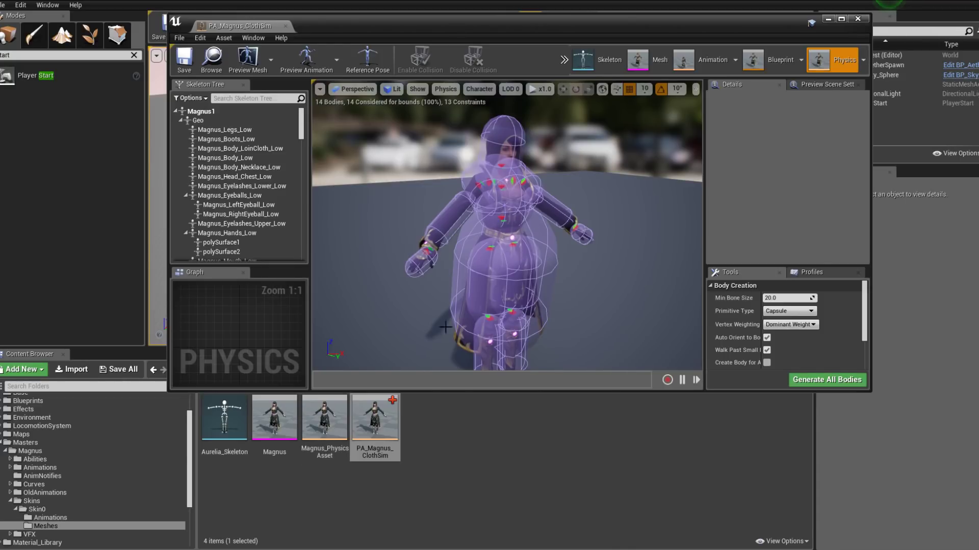
left_click(386, 423)
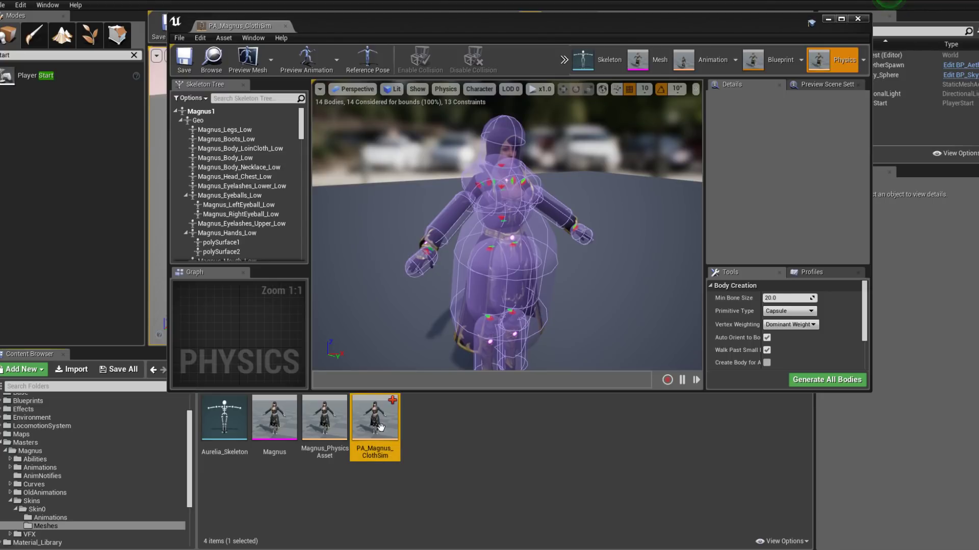
left_click_drag(523, 277, 606, 280)
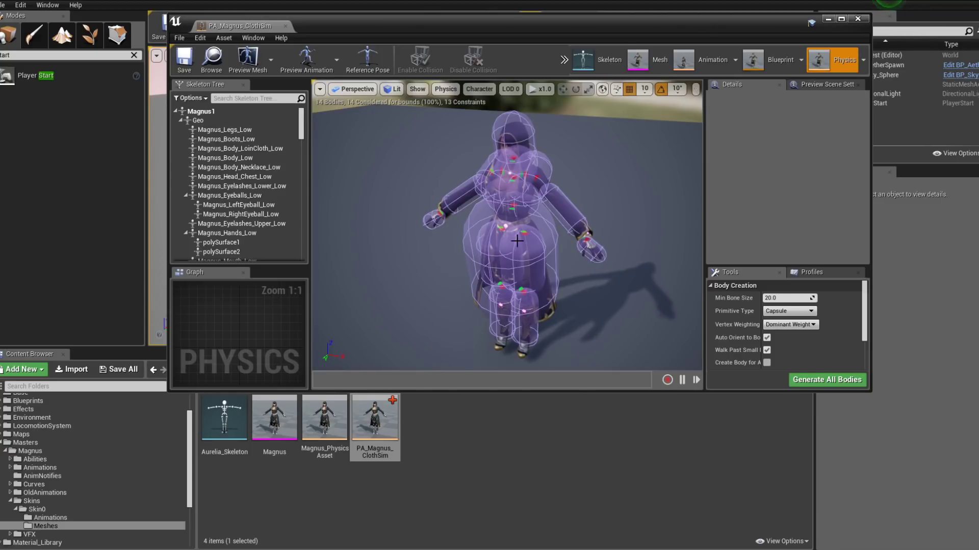
left_click_drag(445, 255, 505, 257)
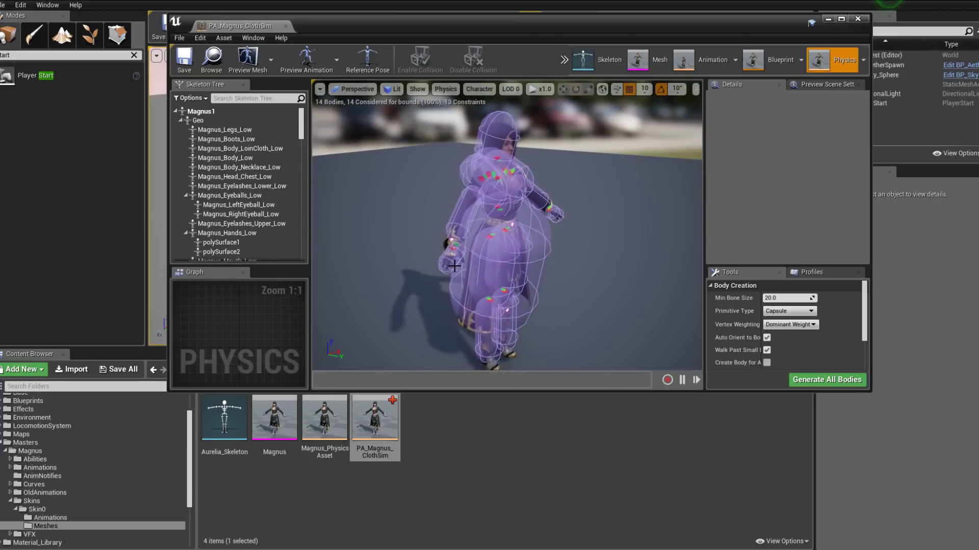
left_click_drag(581, 261, 525, 255, "alt")
right_click_drag(581, 261, 612, 262, "alt")
left_click_drag(581, 262, 570, 257, "alt")
left_click_drag(566, 224, 623, 285)
right_click_drag(623, 285, 591, 270, "alt")
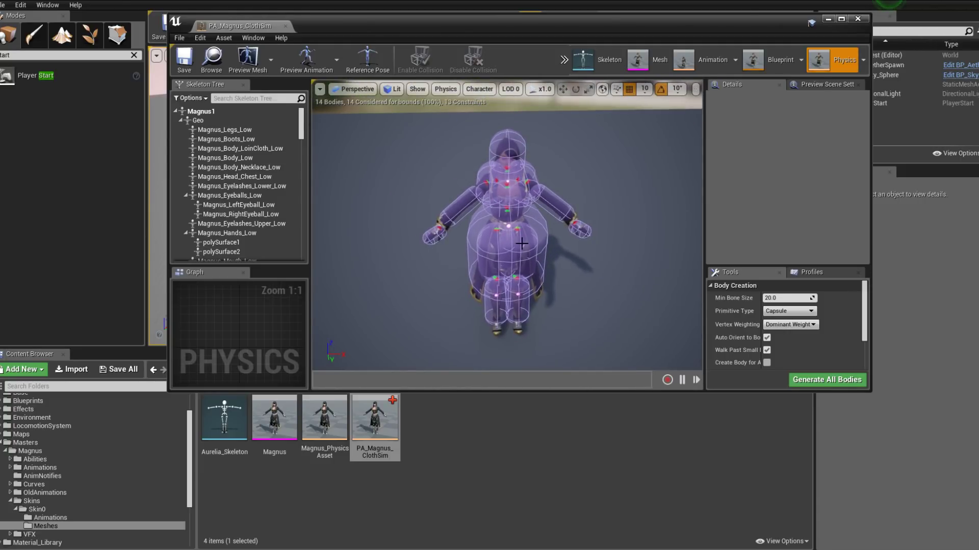
Delete the collision bodies on both of the character's lower legs.
left_click_drag(509, 316, 488, 344)
left_click(492, 326)
key("Delete")
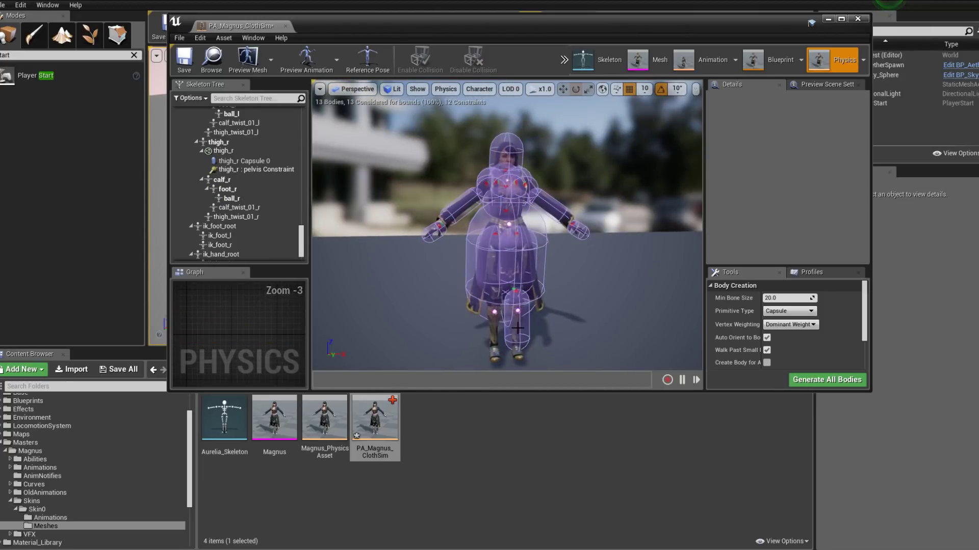
left_click(518, 326)
key("Delete")
Delete the thigh, pelvis and lower-torso collision bodies.
left_click(223, 150)
key("Delete")
left_click(227, 190)
key("Delete")
left_click(226, 190)
key("Delete")
left_click(508, 211)
key("Delete")
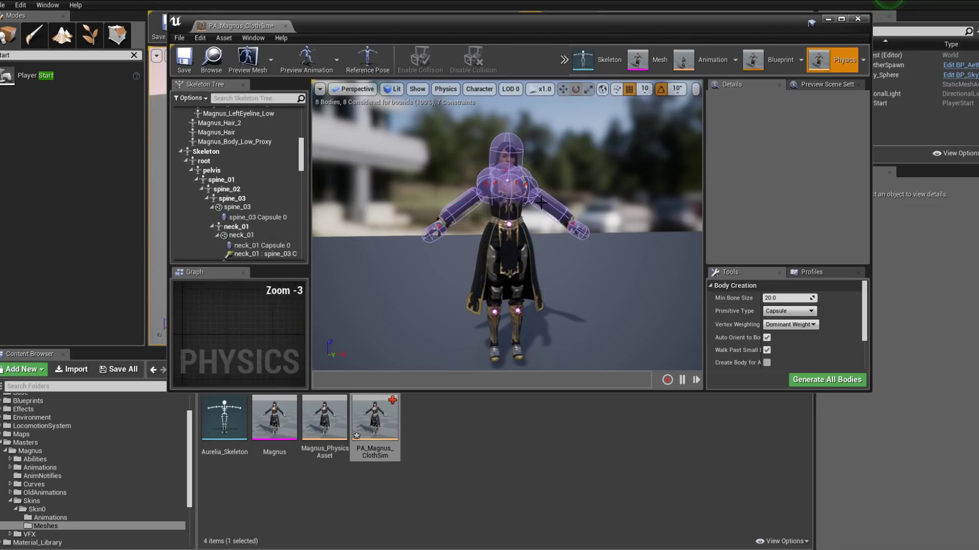
Delete the collision bodies on the character's left arm, left hand and chest.
left_click(552, 207)
key("Delete")
left_click(577, 229)
key("Delete")
left_click(508, 196)
key("Delete")
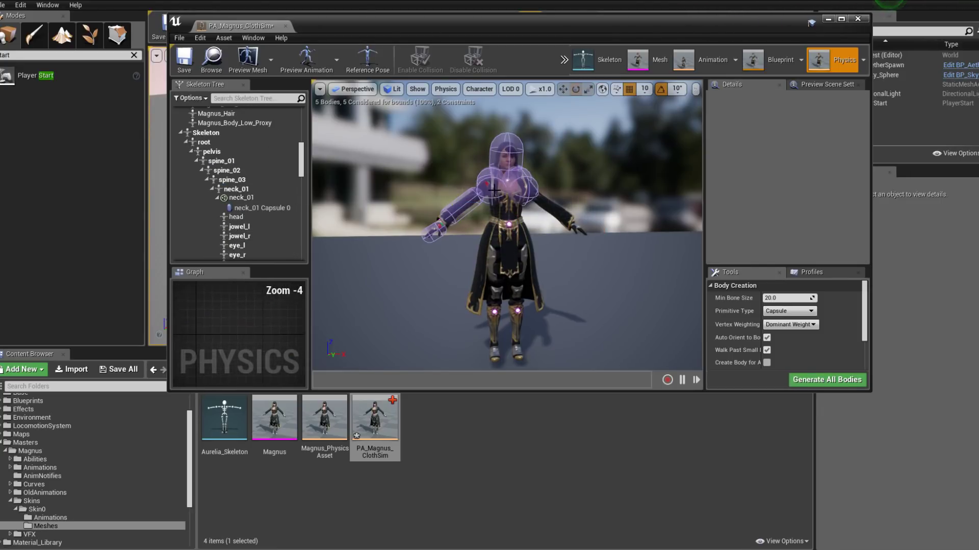
Delete the remaining collision bodies on the shoulders, head, right arm and right hand.
left_click(486, 186)
key("Delete")
left_click(527, 186)
key("Delete")
left_click(520, 160)
key("Delete")
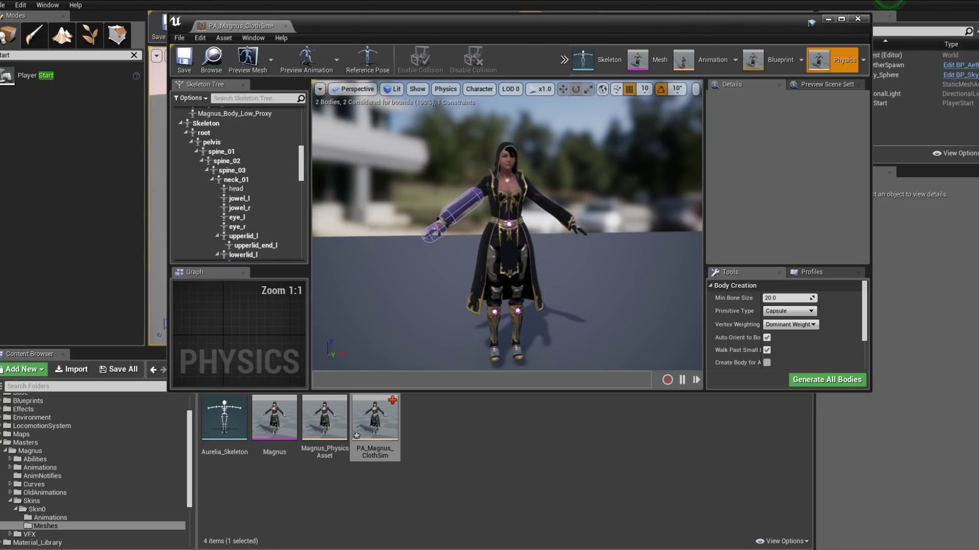
left_click(461, 207)
key("Delete")
left_click(433, 232)
key("Delete")
Maximize the physics asset editor window for a larger view of the whole character.
left_click_drag(538, 243, 539, 277, "alt")
scroll(550, 266, "up", 4)
mouse_move(587, 314)
left_mouse_down("alt")
mouse_move(515, 306)
mouse_move(586, 314)
mouse_move(678, 301)
mouse_move(647, 291)
mouse_move(678, 295)
mouse_move(582, 298)
left_mouse_up("alt")
scroll(581, 297, "up", 2)
right_click_drag(546, 270, 594, 270, "alt")
mouse_move(546, 270)
left_mouse_down("alt")
mouse_move(489, 270)
mouse_move(531, 278)
left_mouse_up("alt")
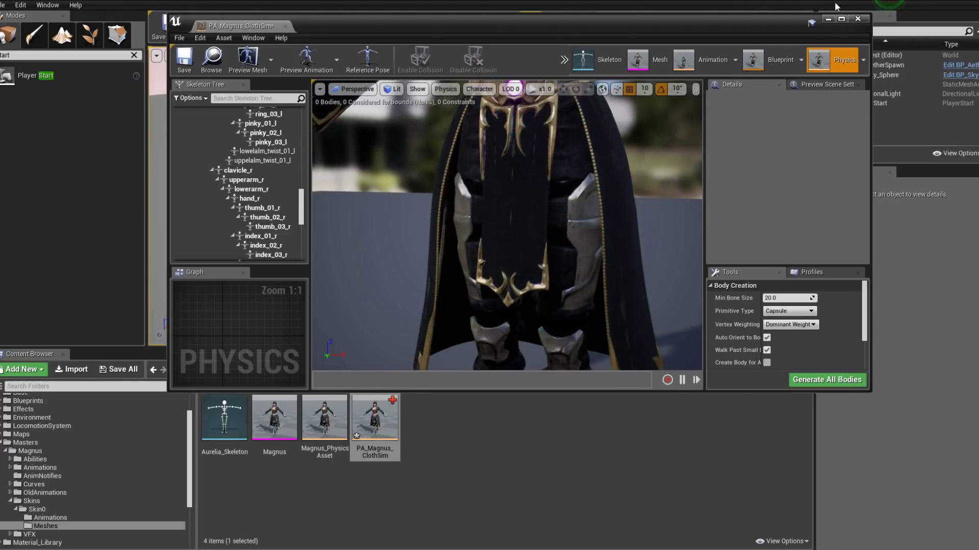
left_click(841, 18)
scroll(517, 270, "down", 4)
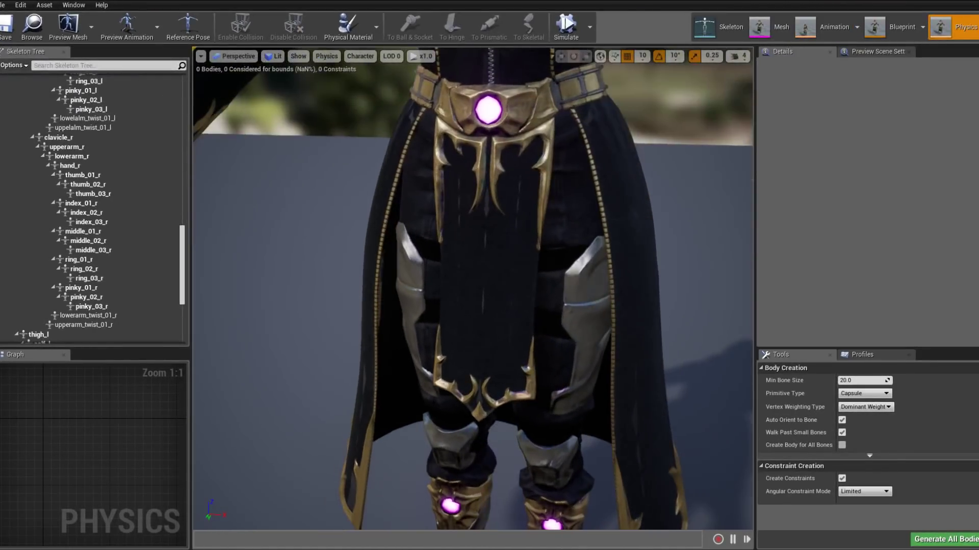
scroll(497, 263, "down", 5)
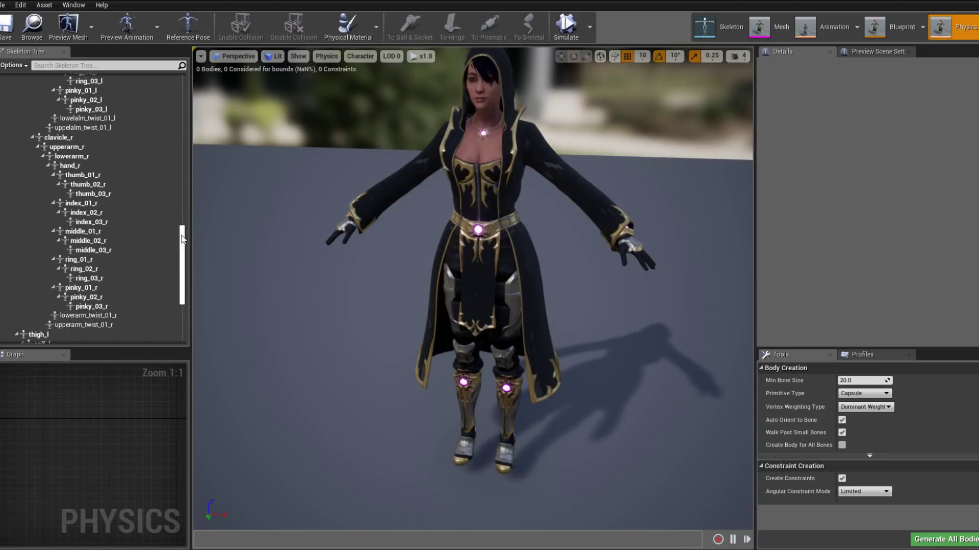
Collapse the neck_01 branch in the skeleton tree.
left_click_drag(181, 260, 180, 152)
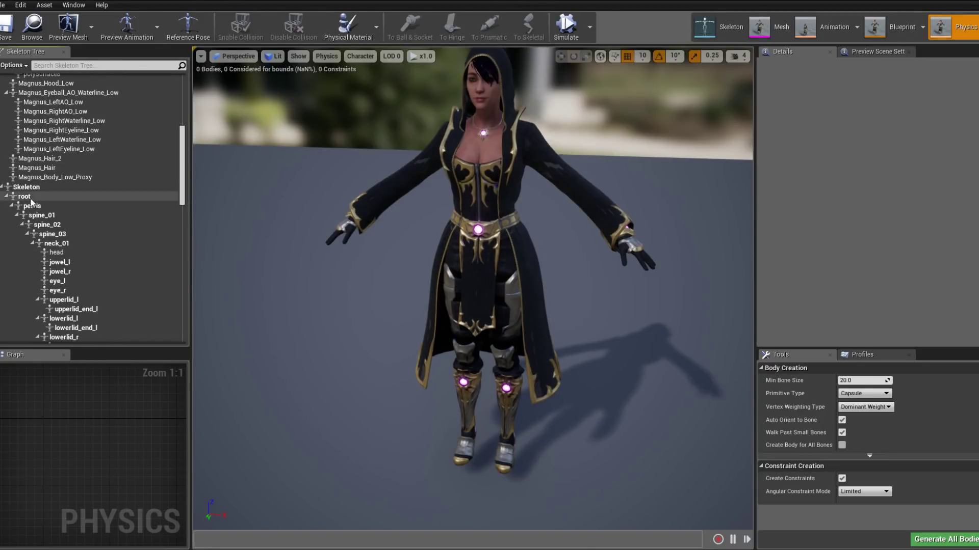
scroll(77, 280, "down", 2)
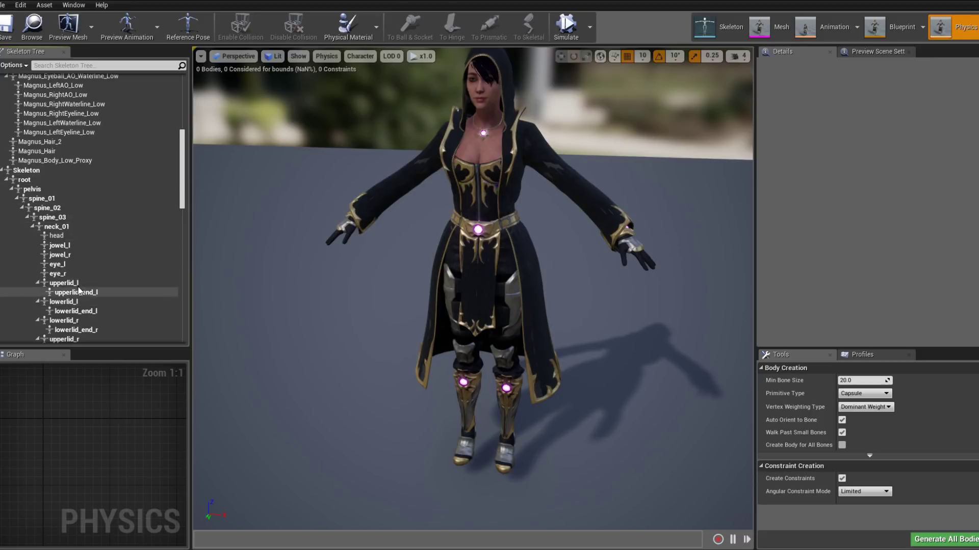
scroll(80, 284, "down", 2)
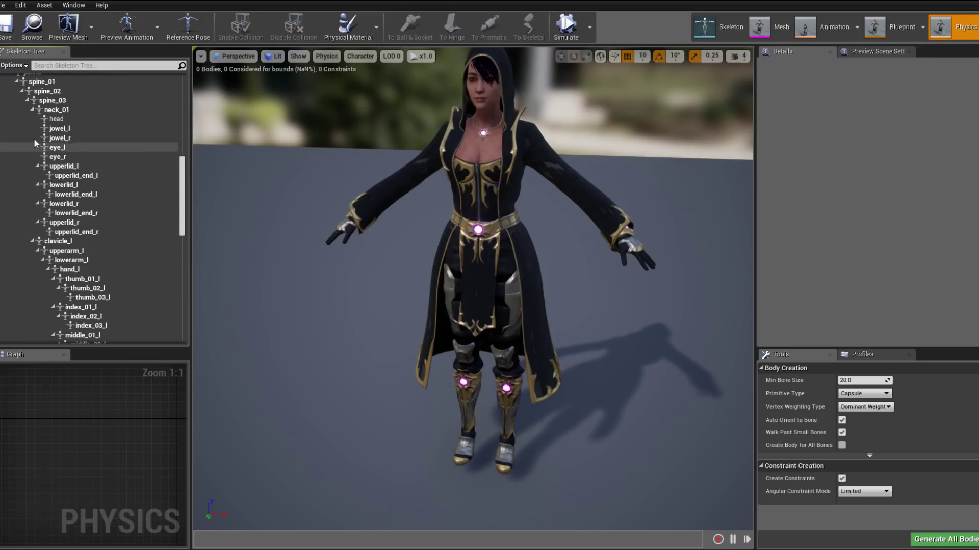
left_click(31, 110)
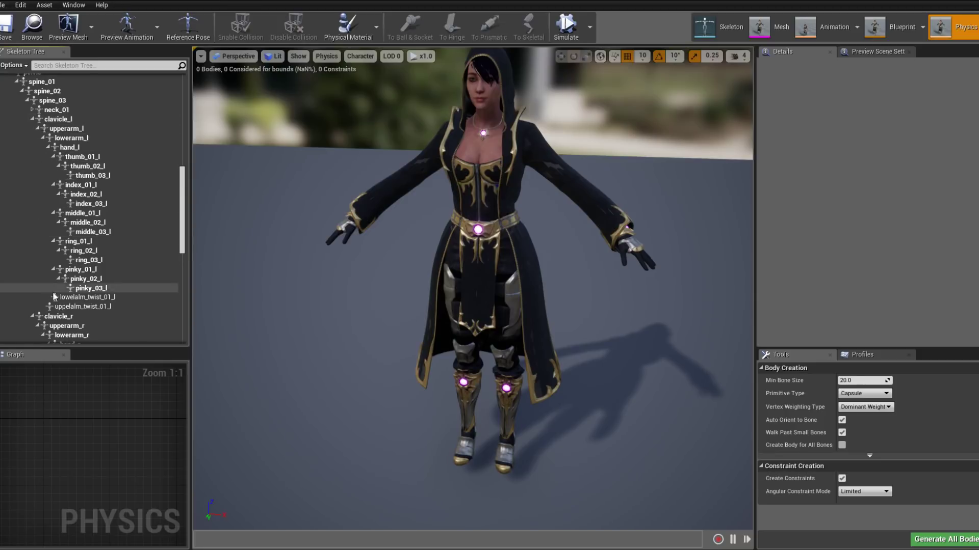
Add a capsule collision body to the thigh_r bone using the current generation settings.
scroll(51, 280, "down", 5)
scroll(59, 289, "down", 4)
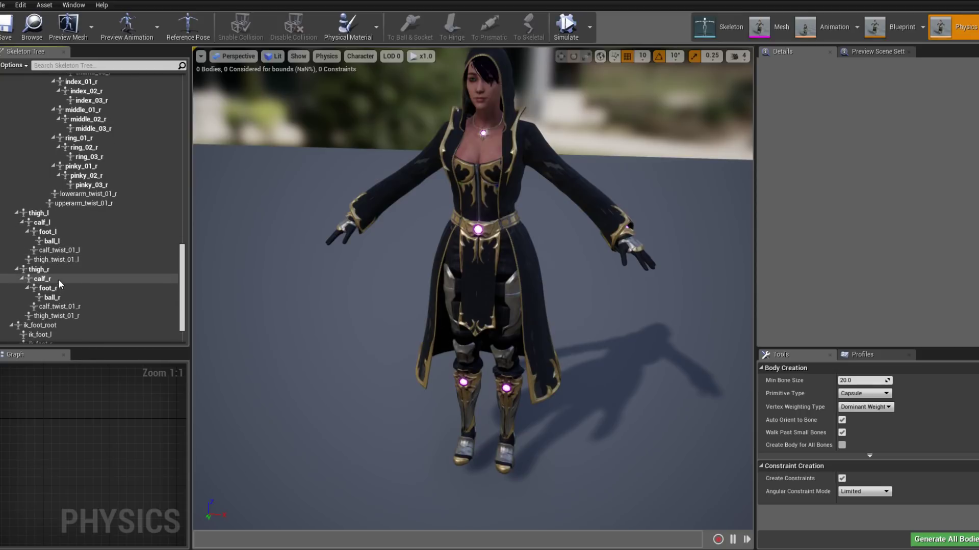
scroll(56, 265, "down", 1)
left_click(55, 253)
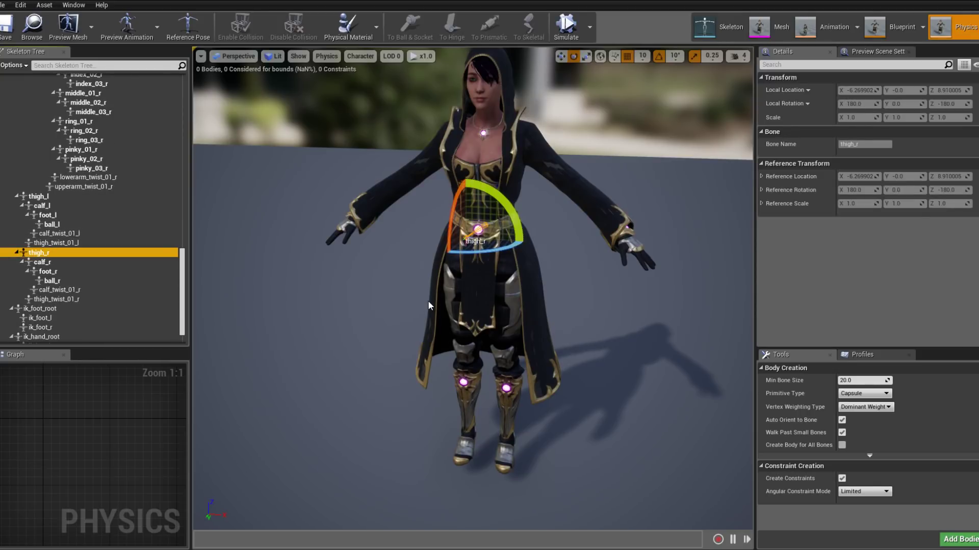
left_click_drag(581, 299, 575, 299, "alt")
mouse_move(575, 298)
middle_mouse_down()
mouse_move(576, 248)
mouse_move(576, 299)
middle_mouse_up()
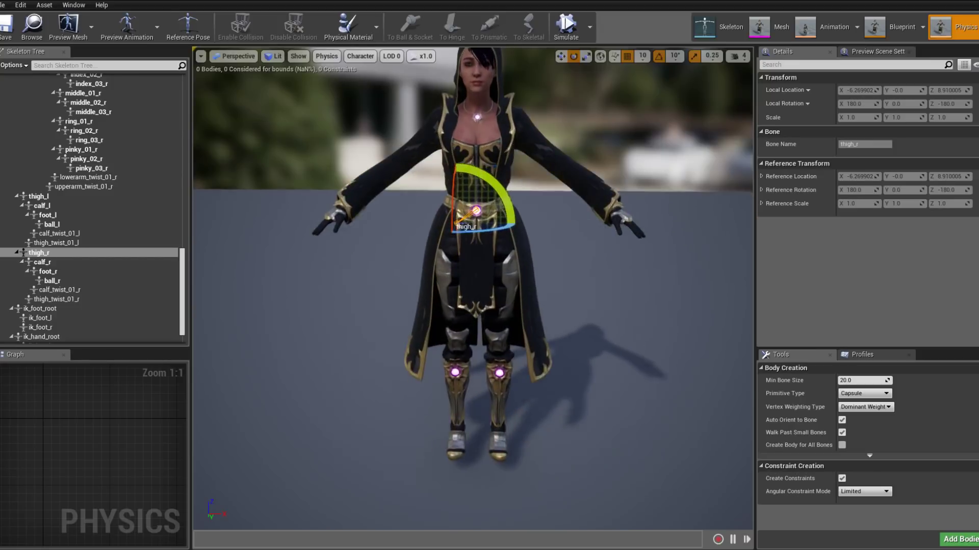
right_click_drag(575, 299, 601, 298, "alt")
right_click(116, 253)
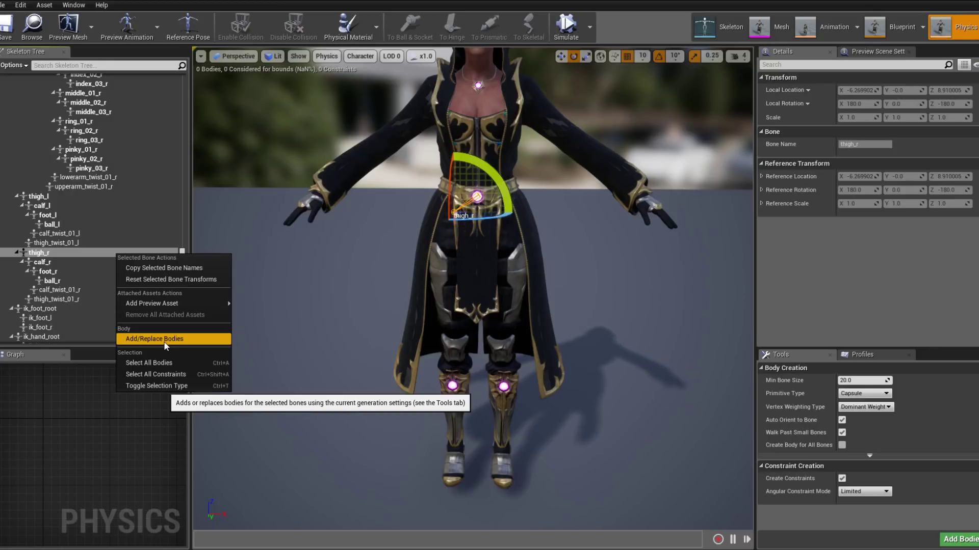
left_click(166, 345)
Expand the capsule primitive settings of the thigh_r body and reduce the capsule's radius to about 8.65.
left_click_drag(479, 362, 515, 356, "alt")
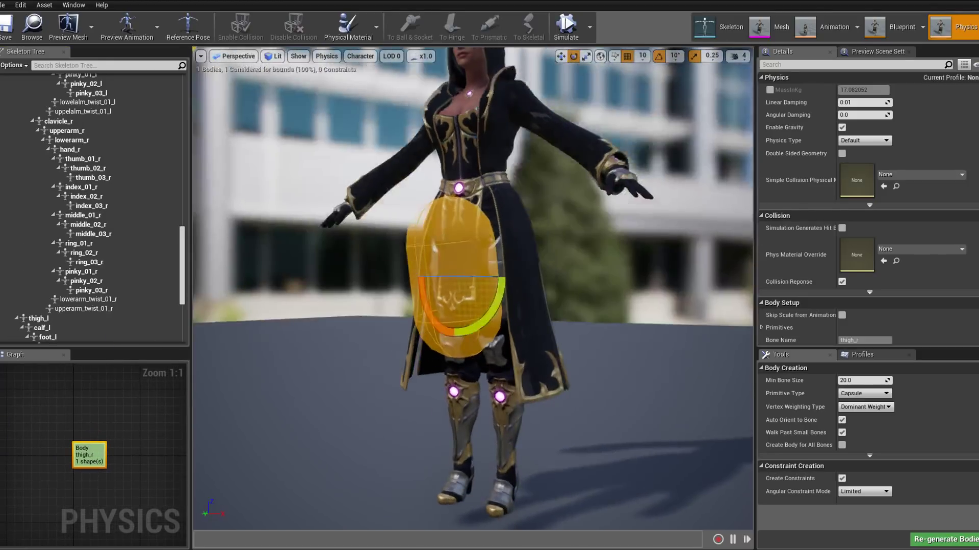
right_click_drag(551, 297, 612, 297, "alt")
left_click_drag(551, 298, 591, 331, "alt")
right_click_drag(591, 298, 551, 298, "alt")
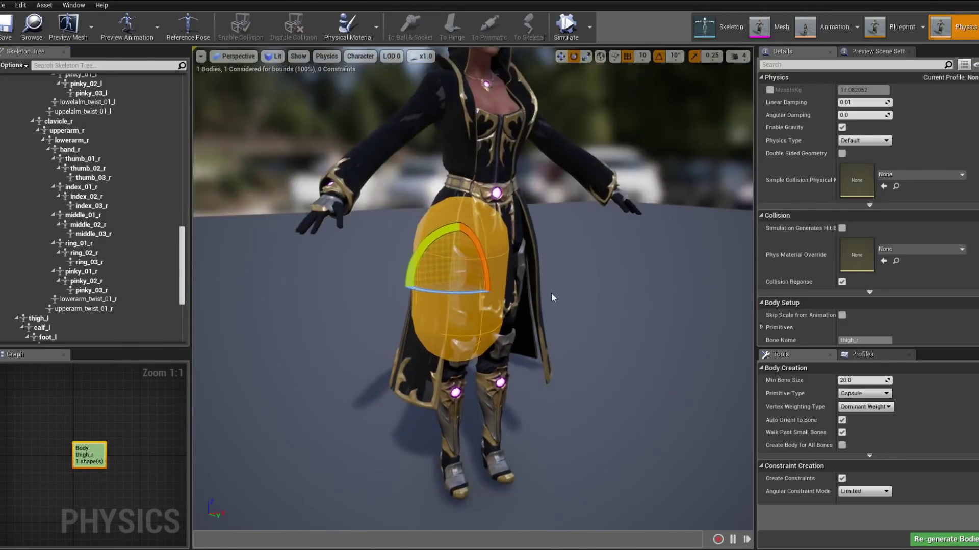
scroll(657, 239, "up", 4)
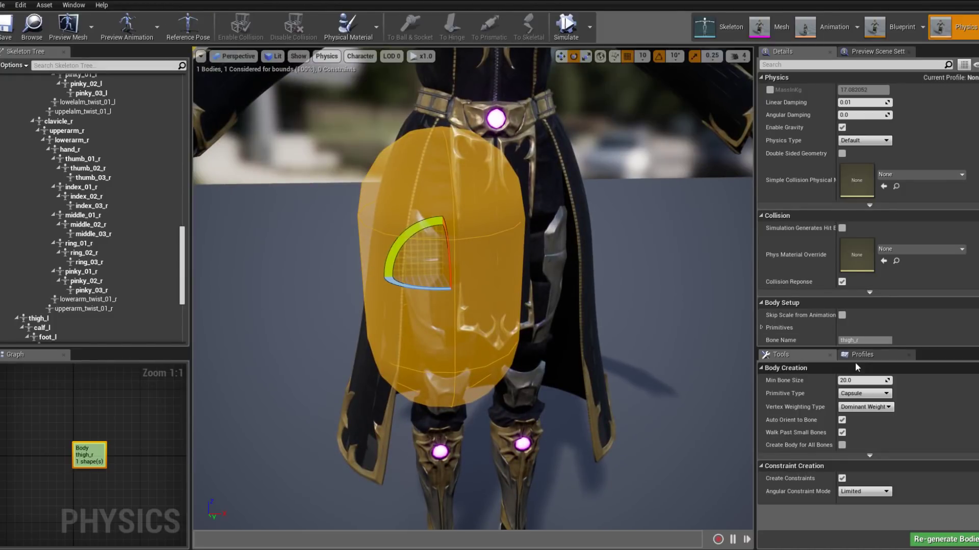
left_click(761, 327)
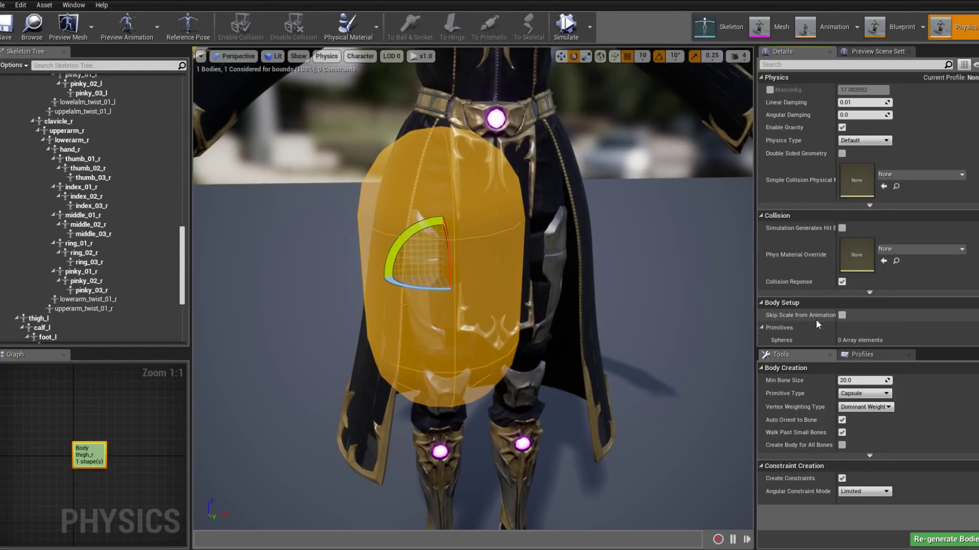
left_click_drag(814, 350, 814, 430)
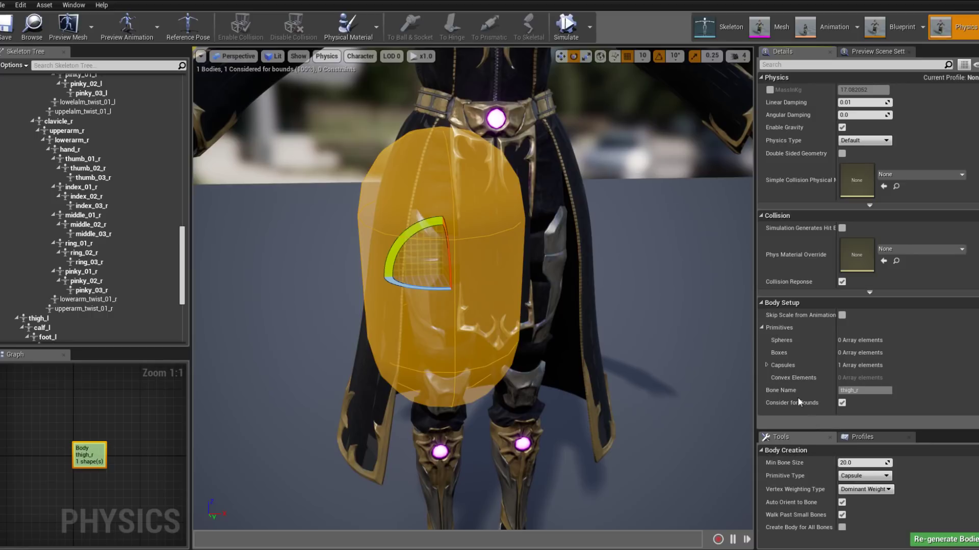
left_click(766, 365)
left_click(771, 378)
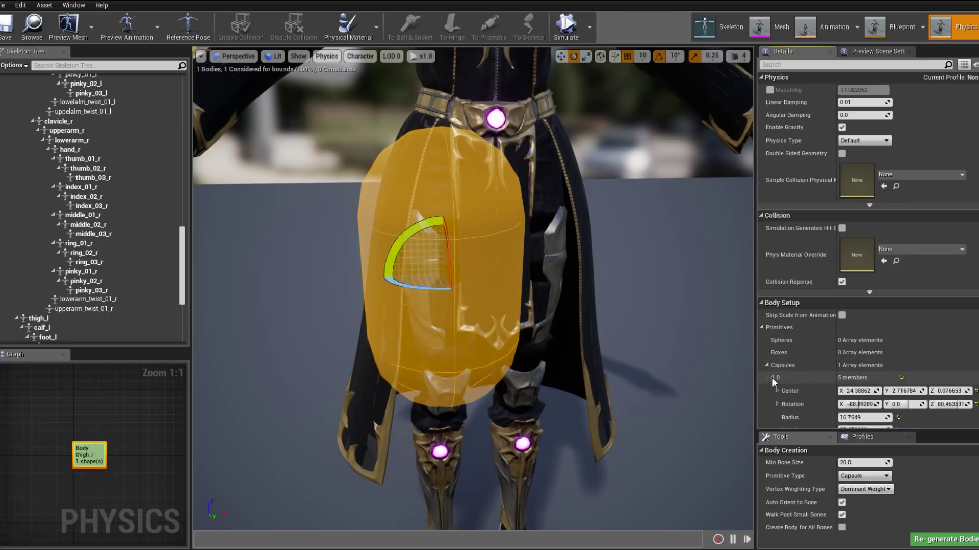
scroll(808, 341, "down", 3)
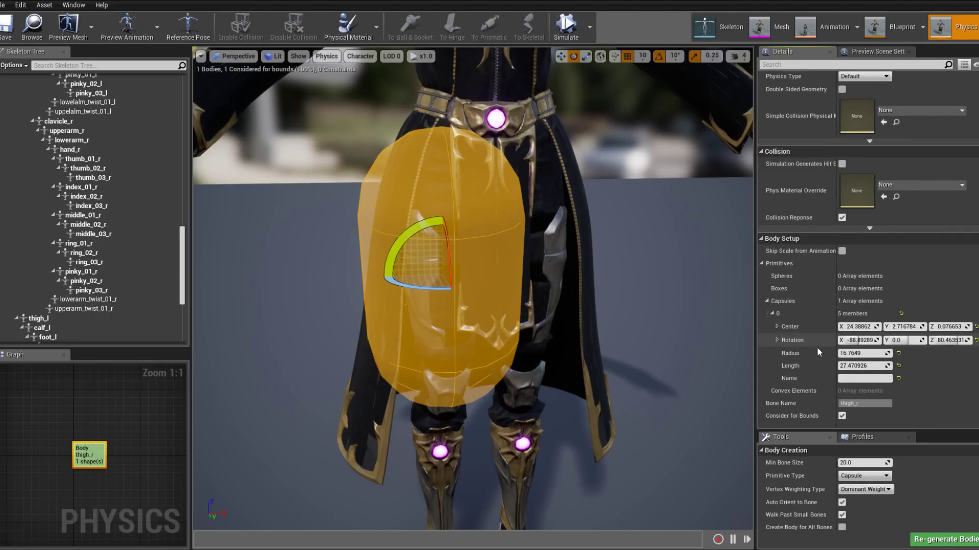
left_click_drag(887, 353, 842, 354)
Rotate the thigh_r capsule to a Z rotation of about 90.46 degrees to align it with the leg.
left_click_drag(684, 278, 565, 230, "alt")
scroll(542, 285, "up", 5)
left_click_drag(541, 285, 581, 224, "alt")
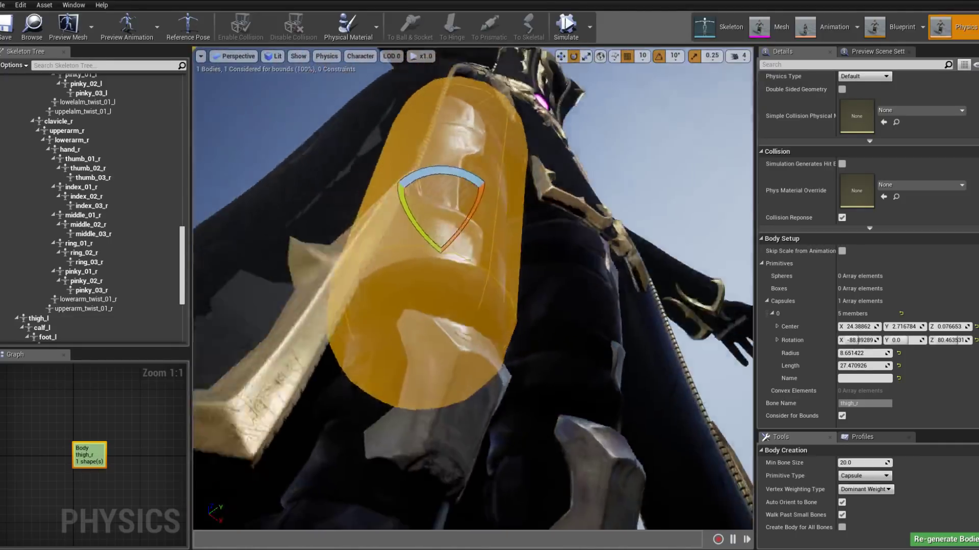
left_click_drag(494, 329, 414, 258, "alt")
left_click_drag(559, 260, 582, 153, "alt")
left_click_drag(502, 276, 492, 109, "alt")
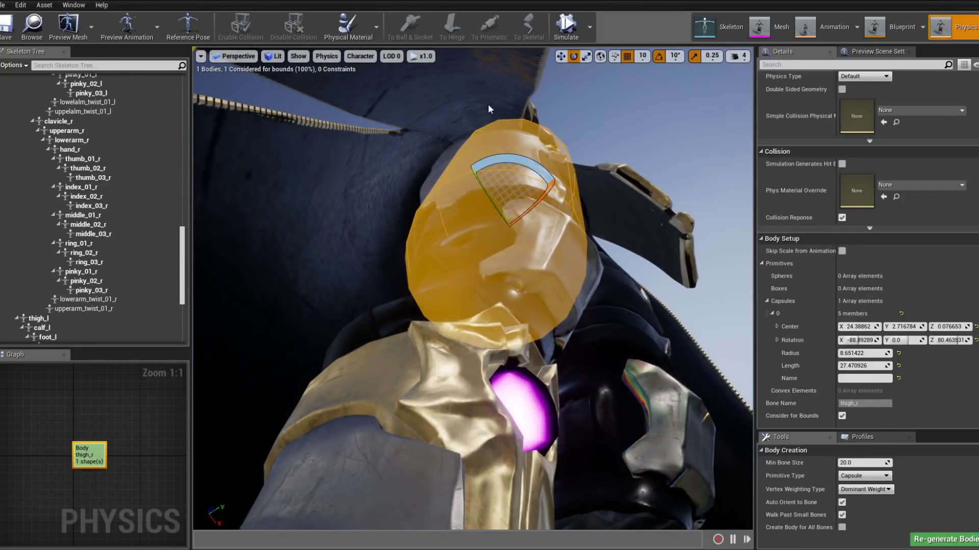
left_click_drag(593, 176, 467, 160, "alt")
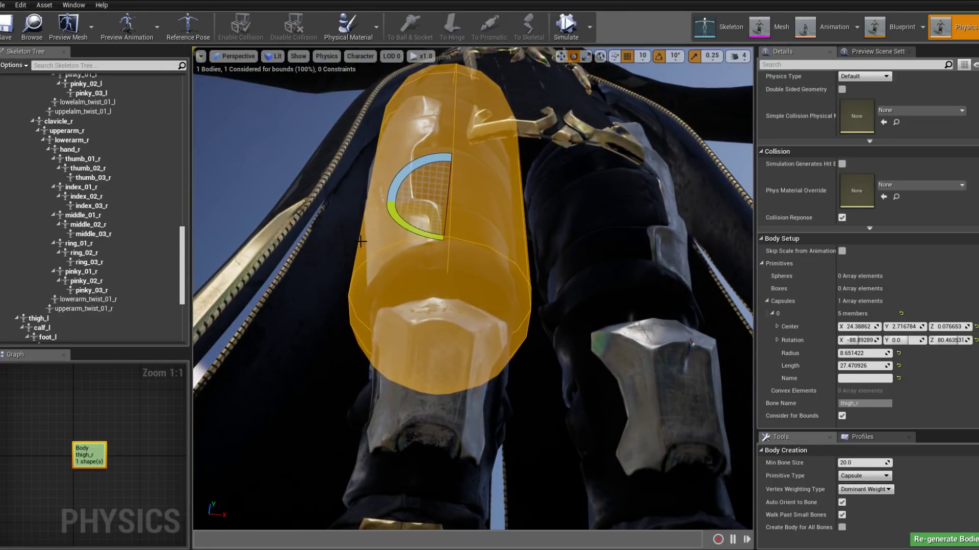
left_click_drag(355, 256, 378, 220, "alt")
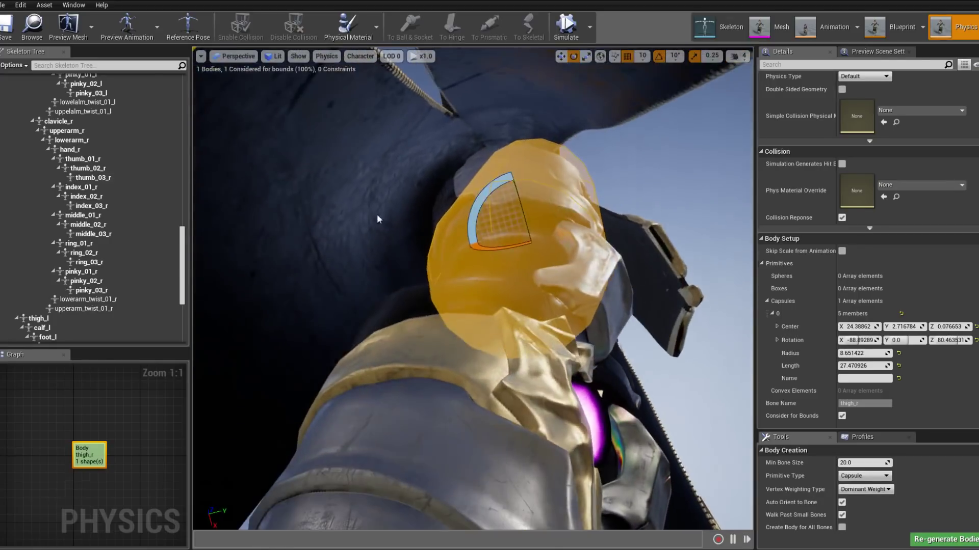
left_click_drag(530, 200, 553, 239, "alt")
Move the thigh_r capsule's center to about 1.02 in Y and increase its radius to about 11.17.
left_click_drag(570, 184, 493, 258, "alt")
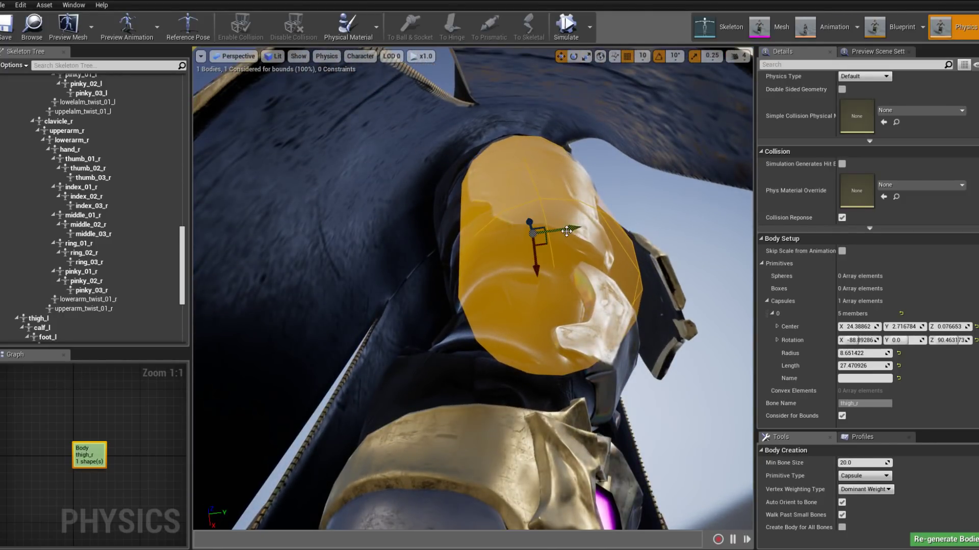
left_click_drag(597, 220, 546, 202, "alt")
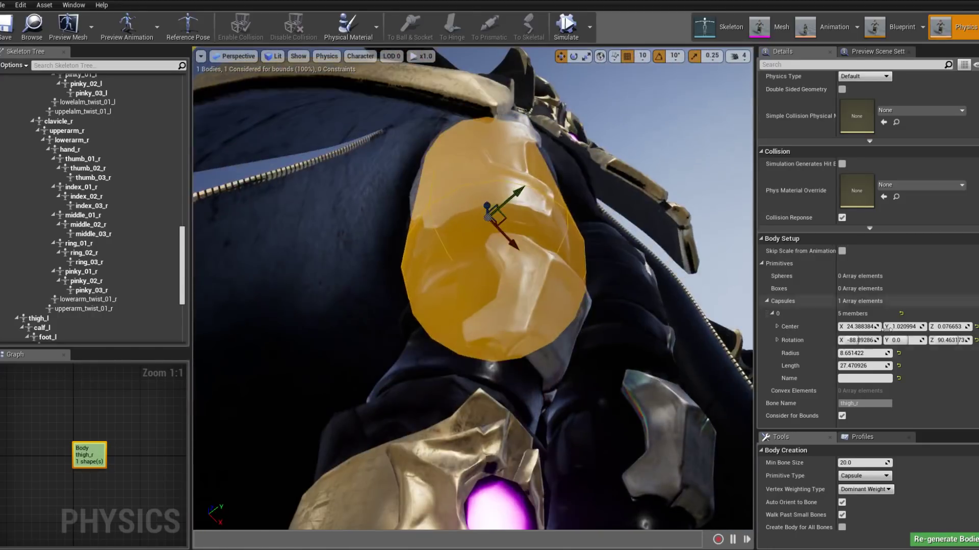
left_click_drag(861, 353, 877, 353)
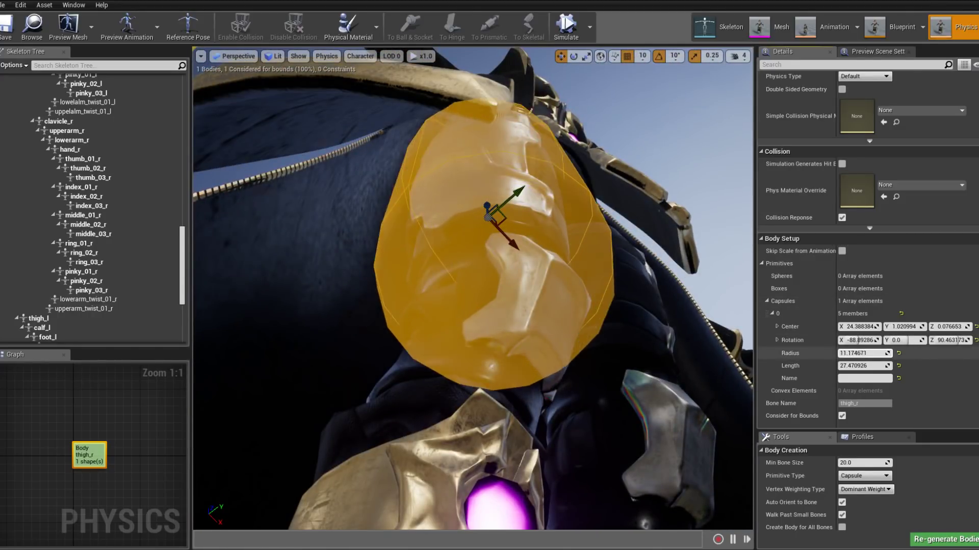
Reduce the thigh_r capsule's radius to about 9.86 so it fits the leg more closely.
left_click_drag(597, 220, 730, 266, "alt")
scroll(177, 191, "down", 1)
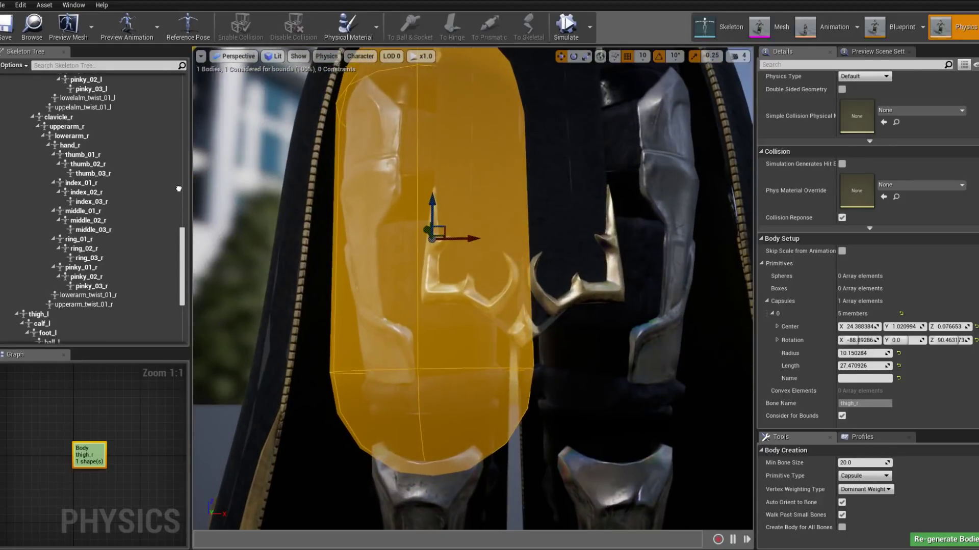
scroll(422, 289, "down", 5)
scroll(422, 289, "up", 2)
mouse_move(422, 290)
left_mouse_down("alt")
mouse_move(442, 289)
mouse_move(423, 276)
mouse_move(424, 255)
mouse_move(422, 276)
left_mouse_up("alt")
scroll(422, 289, "up", 2)
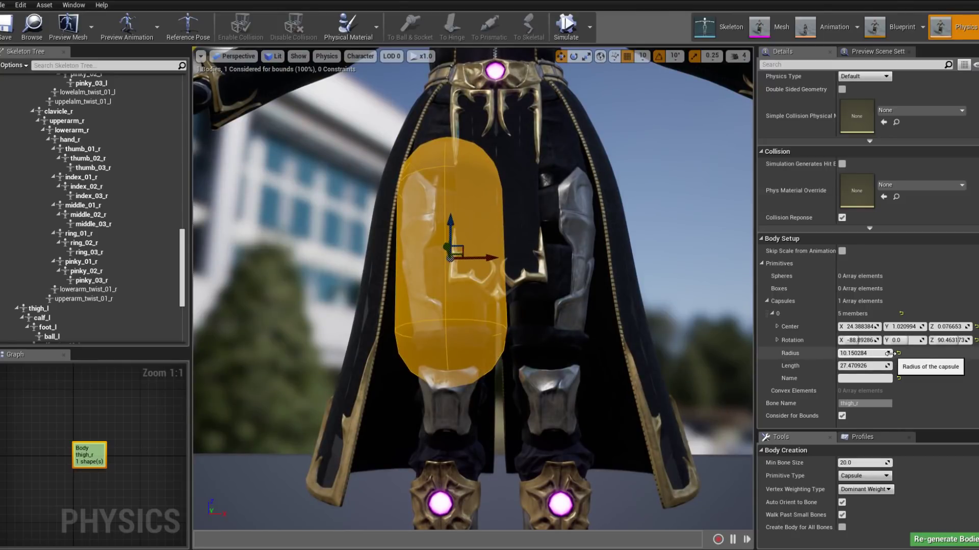
left_click_drag(864, 353, 849, 353)
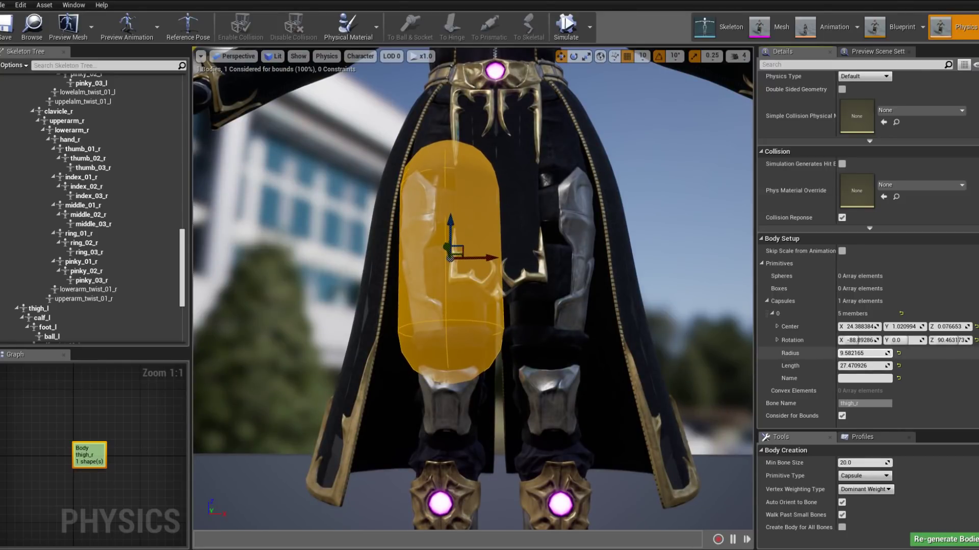
left_click_drag(422, 289, 433, 326, "alt")
middle_click_drag(433, 326, 382, 327, "alt")
scroll(289, 308, "down", 4)
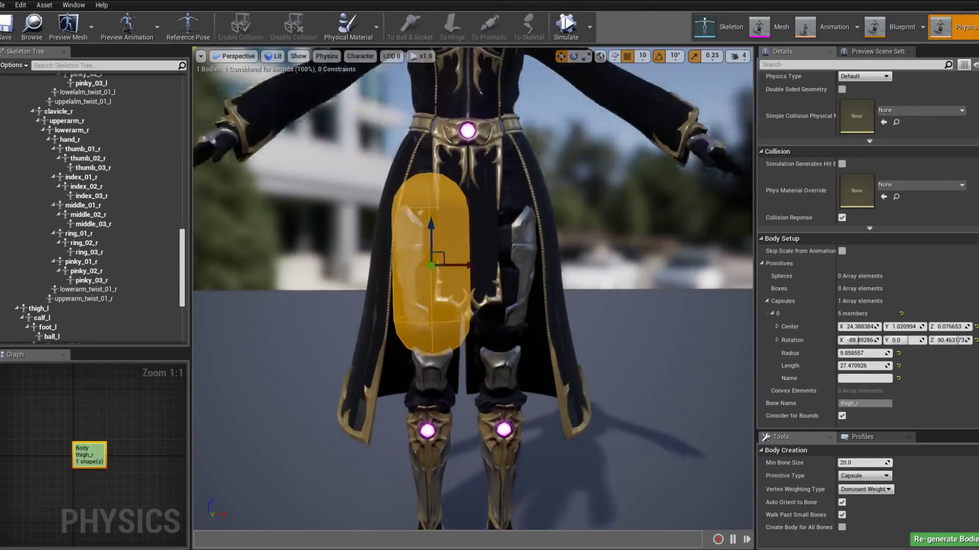
Add a capsule collision body to the calf_r bone using the current generation settings.
left_click_drag(185, 258, 173, 290)
left_click(56, 238)
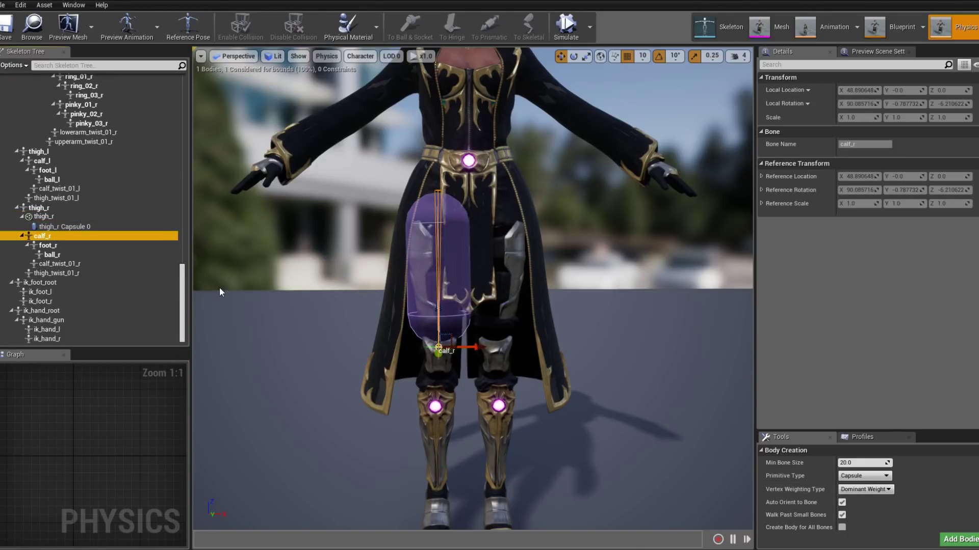
right_click(58, 236)
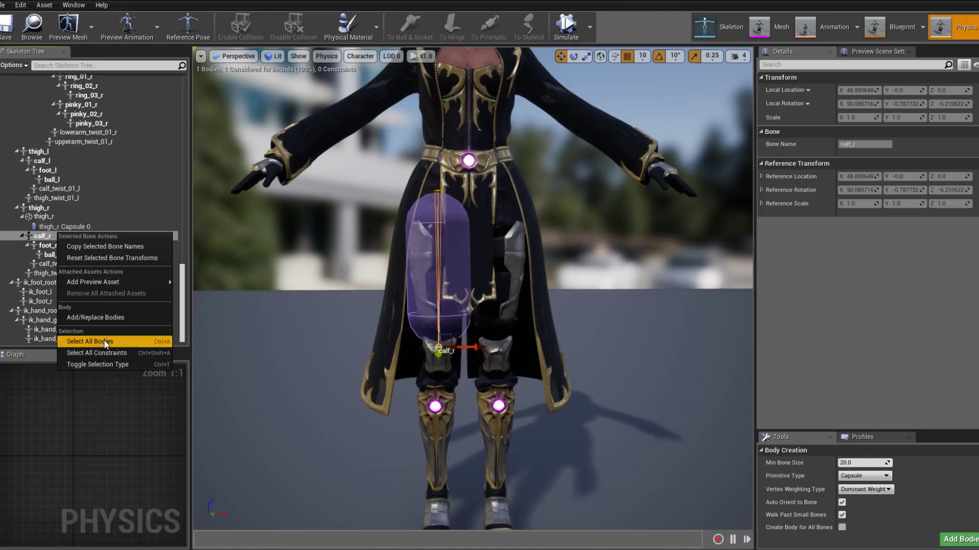
left_click(105, 317)
scroll(498, 379, "up", 5)
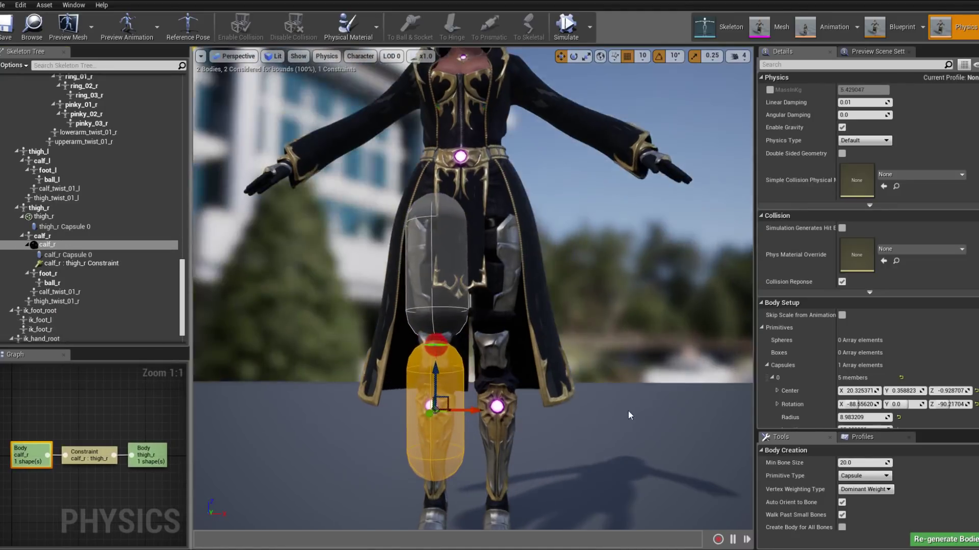
scroll(585, 385, "up", 5)
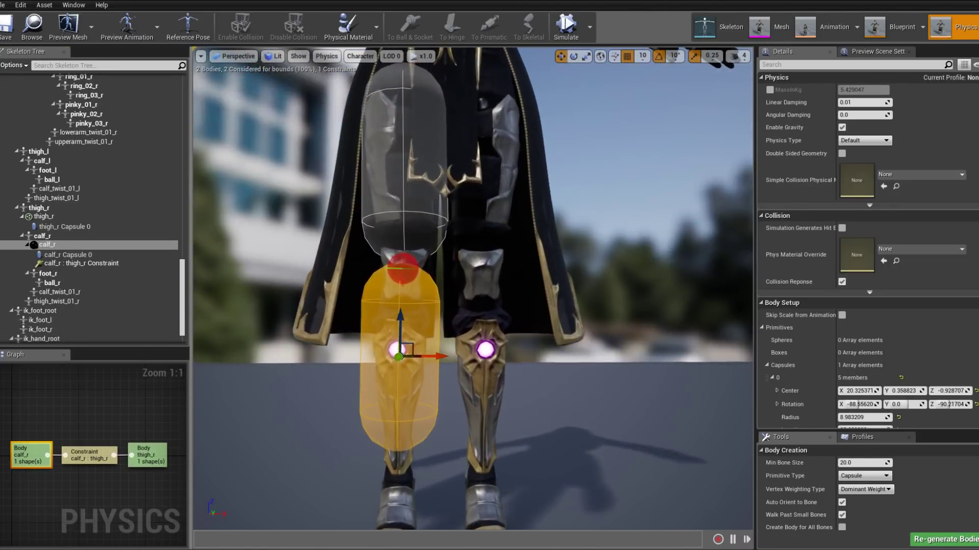
Reduce the calf_r capsule's radius to about 7.00 and increase its length to about 33.76.
mouse_move(584, 385)
left_mouse_down("alt")
mouse_move(505, 383)
mouse_move(581, 385)
left_mouse_up("alt")
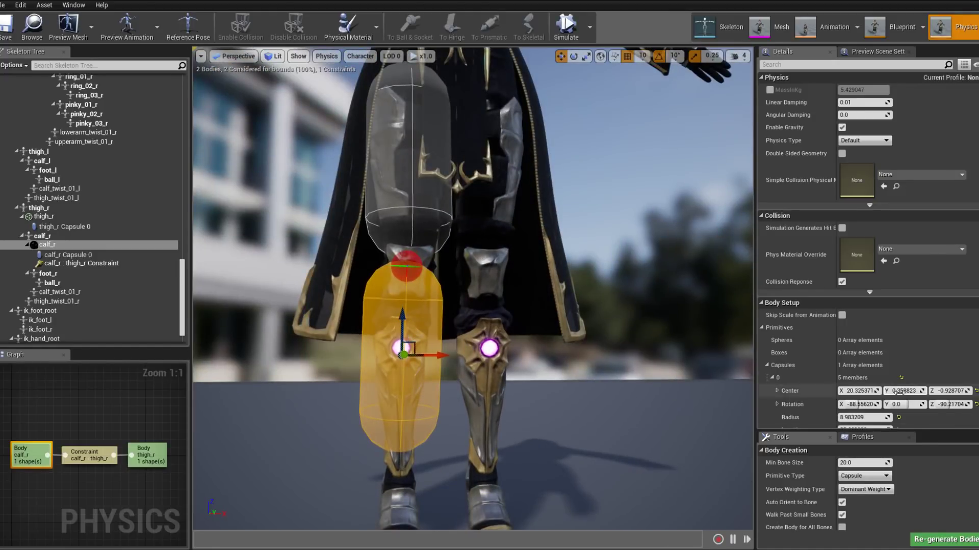
left_click_drag(884, 418, 750, 391)
scroll(888, 408, "down", 2)
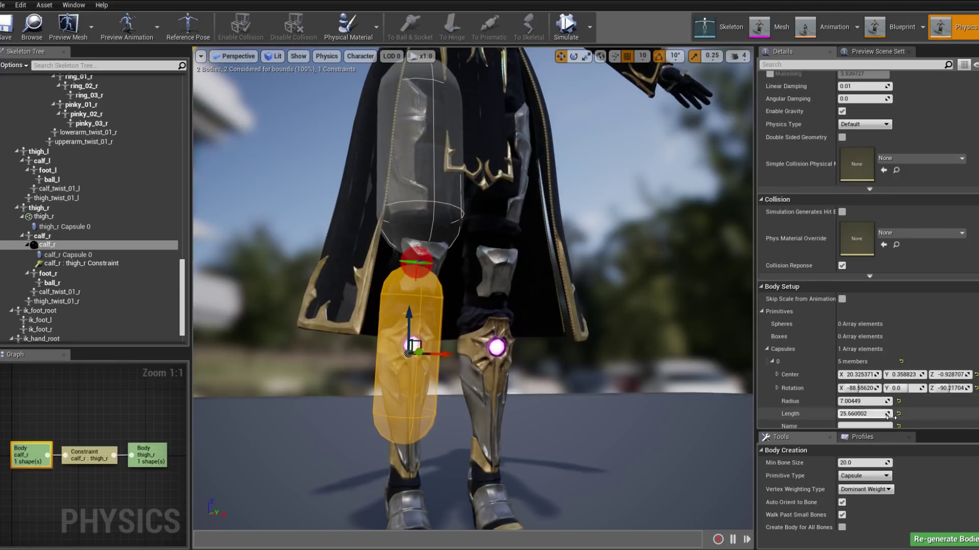
left_click_drag(861, 397, 907, 397)
left_click_drag(473, 288, 611, 250, "alt")
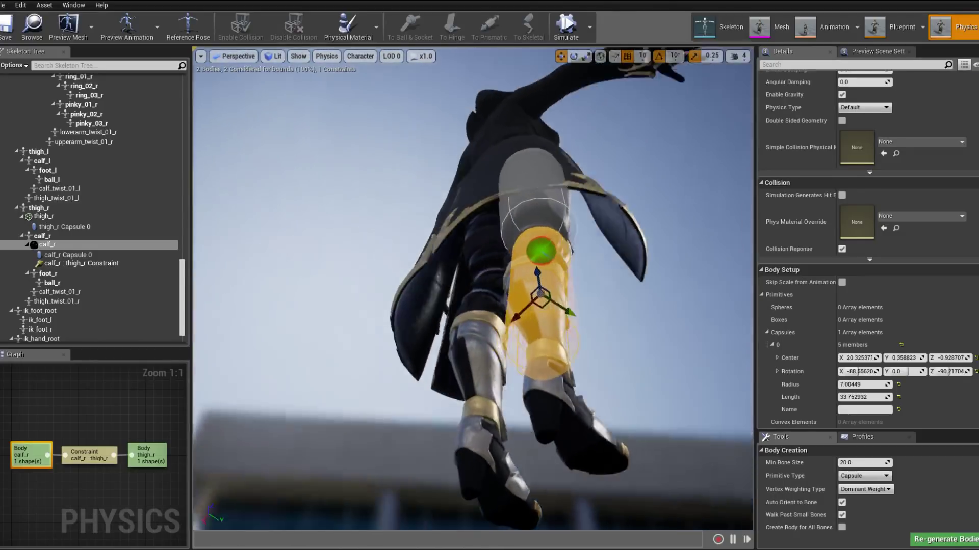
Lengthen the thigh_r capsule to about 31.97 and shift it along the leg to a center X of about 25.62.
left_click_drag(541, 287, 385, 286)
left_click_drag(469, 286, 448, 305, "alt")
left_click(407, 199)
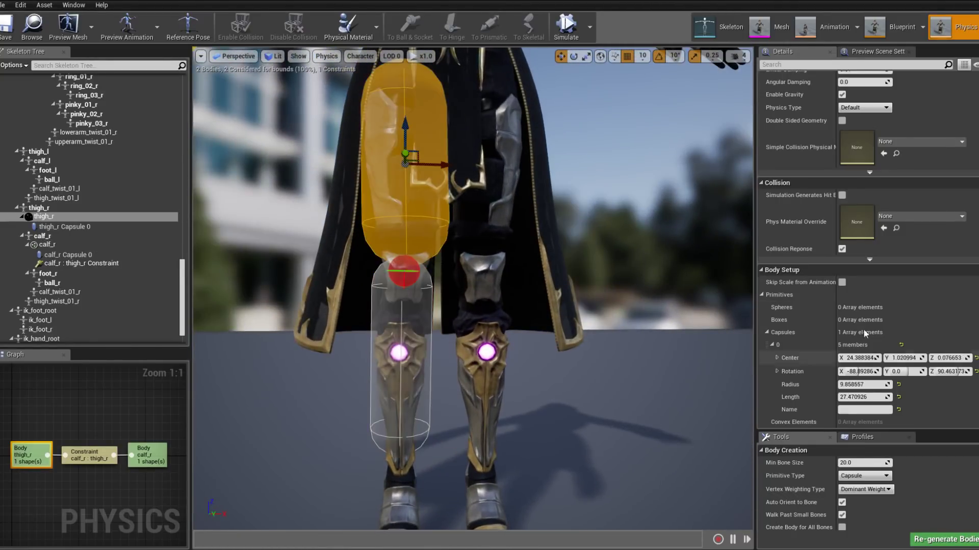
left_click_drag(872, 397, 897, 397)
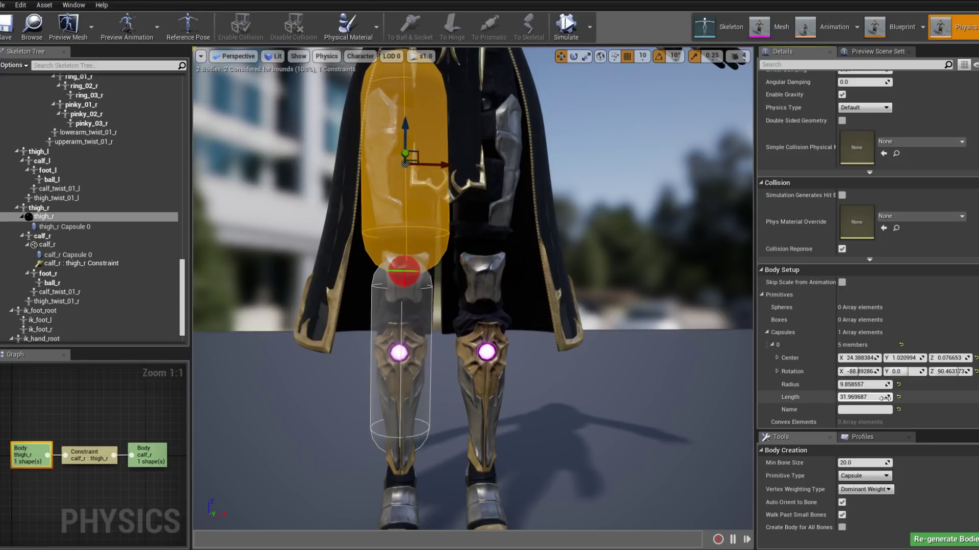
left_click_drag(603, 231, 552, 231, "alt")
middle_click_drag(520, 195, 521, 134)
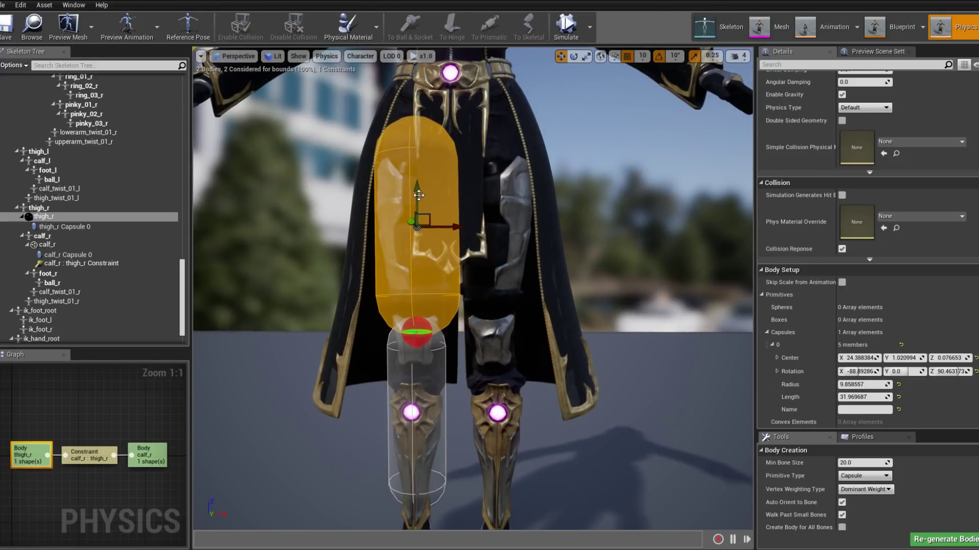
Move the calf_r capsule's center to about 20.48 in X and -2.33 in Z, and increase its radius to about 7.77.
left_click_drag(595, 204, 738, 163, "alt")
left_click_drag(411, 382, 335, 383, "alt")
left_click(476, 382)
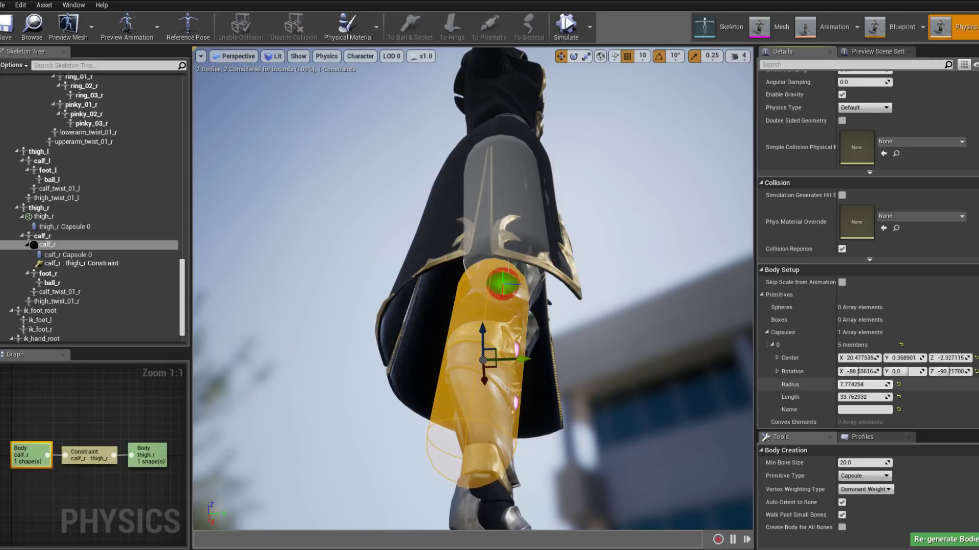
Examine from several sides how the thigh_r and calf_r capsules fit around the right leg.
left_click_drag(587, 378, 452, 435, "alt")
middle_click_drag(485, 289, 469, 179)
middle_click_drag(509, 255, 548, 128)
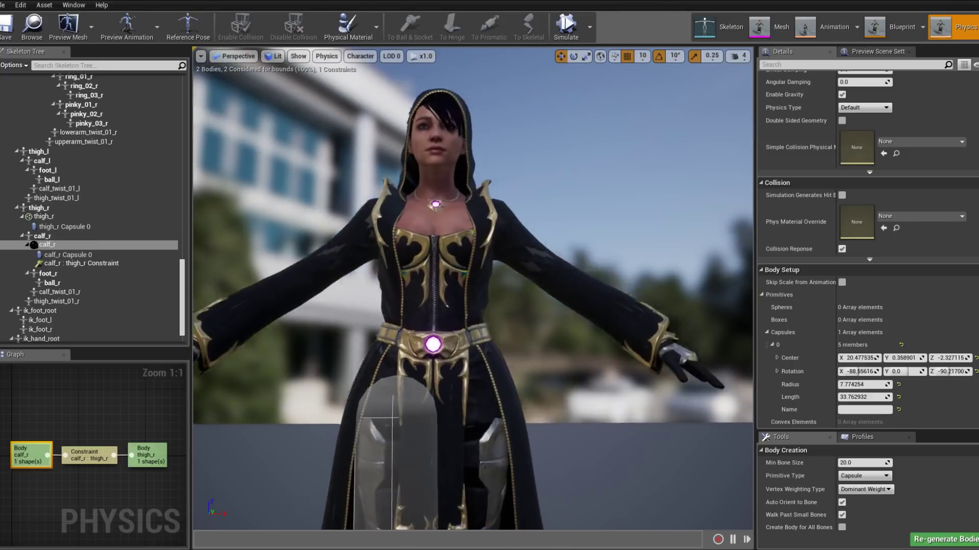
middle_click_drag(544, 248, 505, 248)
left_click_drag(504, 248, 493, 271, "alt")
middle_click_drag(509, 309, 589, 510)
right_click_drag(510, 316, 469, 316, "alt")
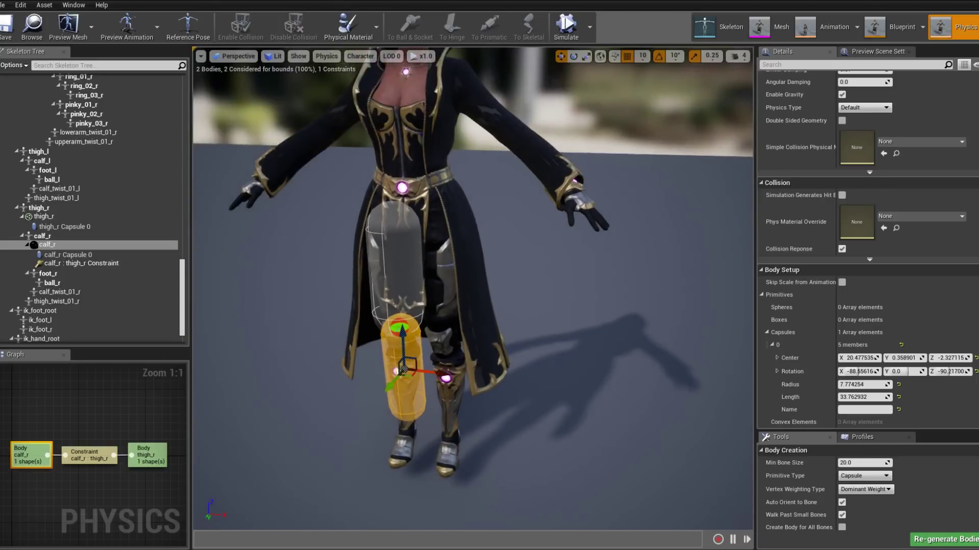
left_click_drag(510, 316, 566, 316, "alt")
middle_click_drag(510, 316, 468, 281)
right_click_drag(488, 280, 515, 281, "alt")
left_click_drag(515, 281, 513, 242, "alt")
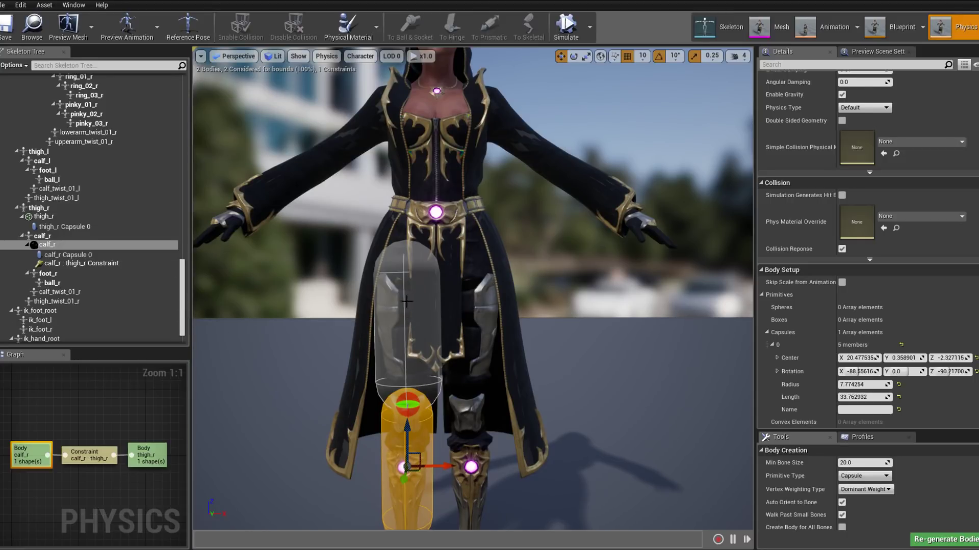
left_click_drag(514, 365, 510, 313, "alt")
left_click(389, 354)
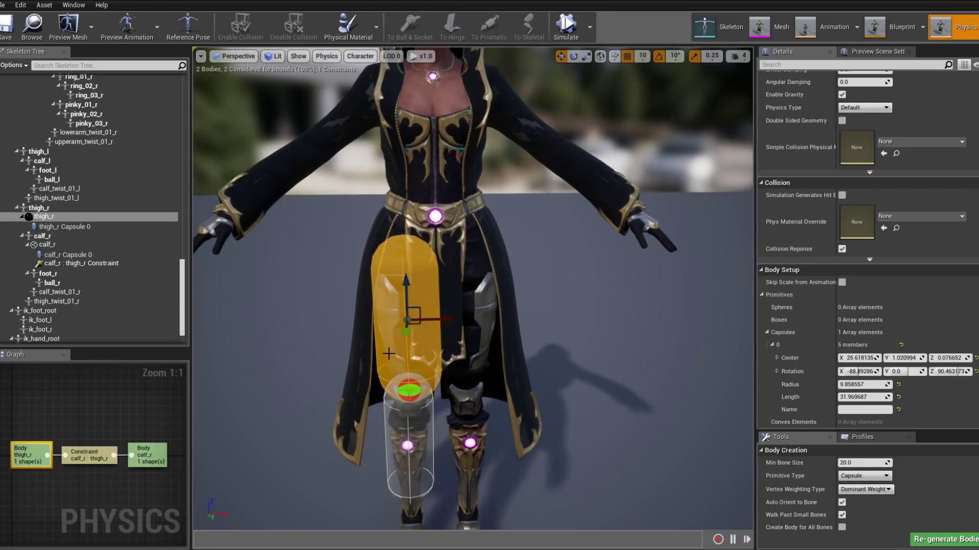
left_click(55, 226)
right_click(55, 226)
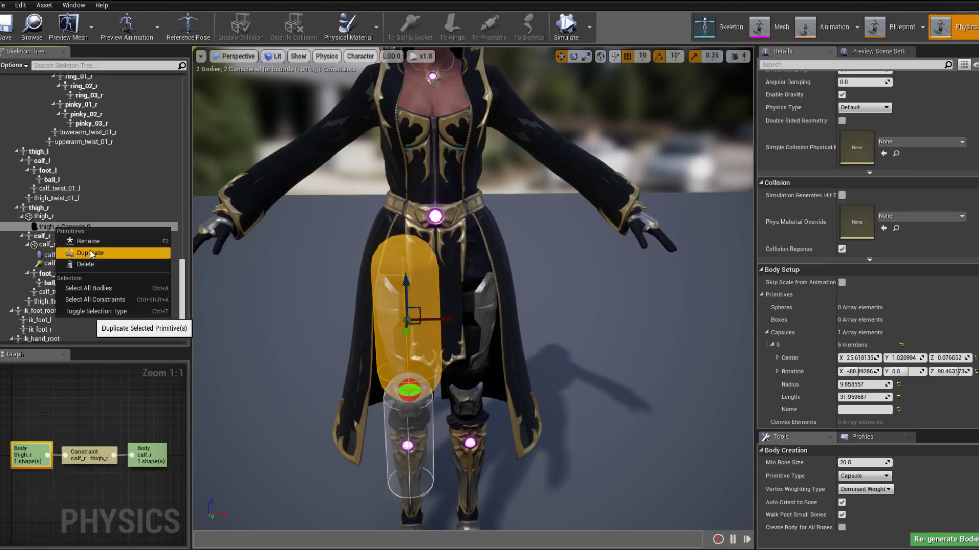
left_click(47, 217)
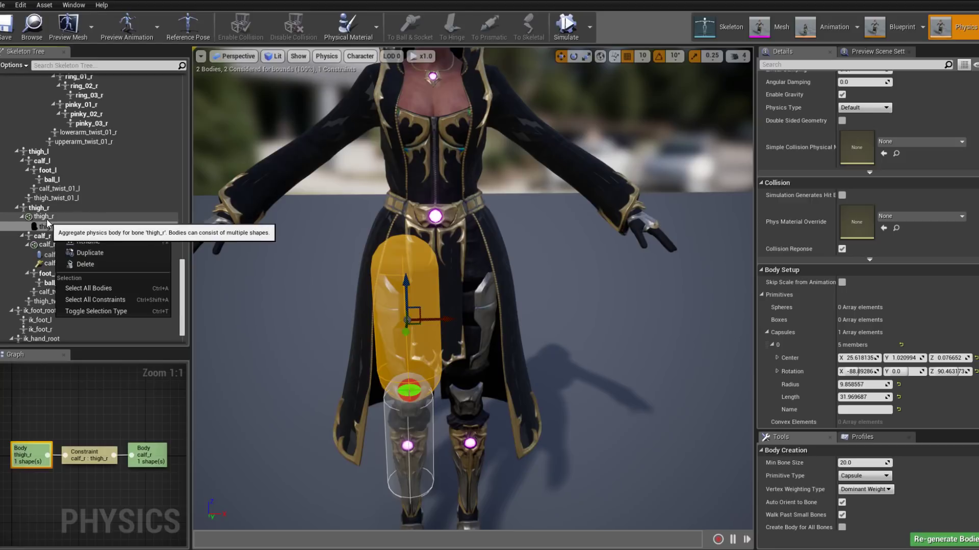
right_click(47, 219)
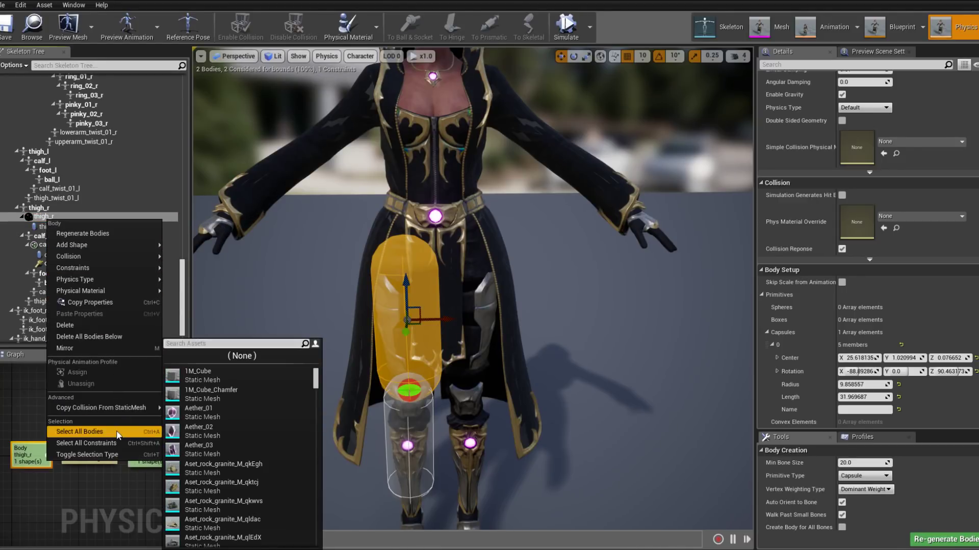
mouse_move(115, 271)
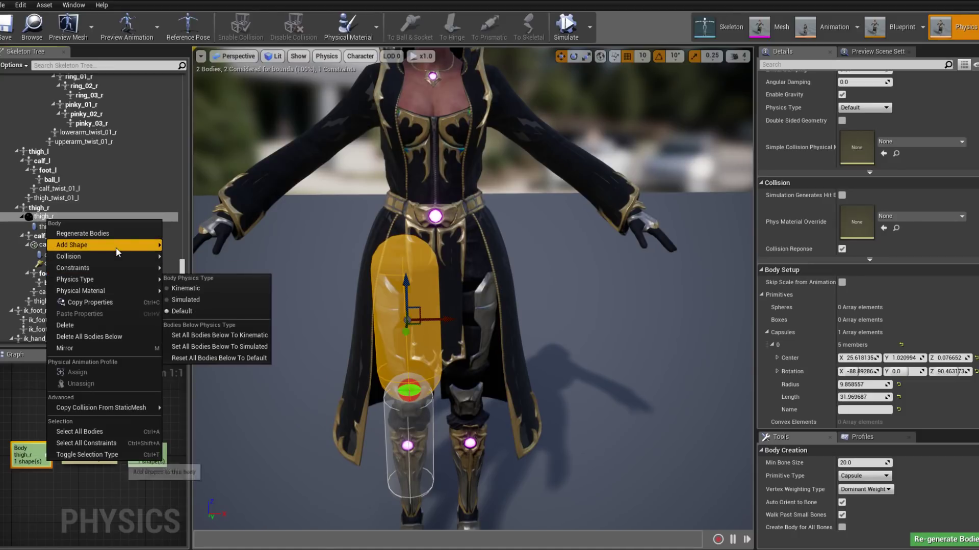
mouse_move(115, 247)
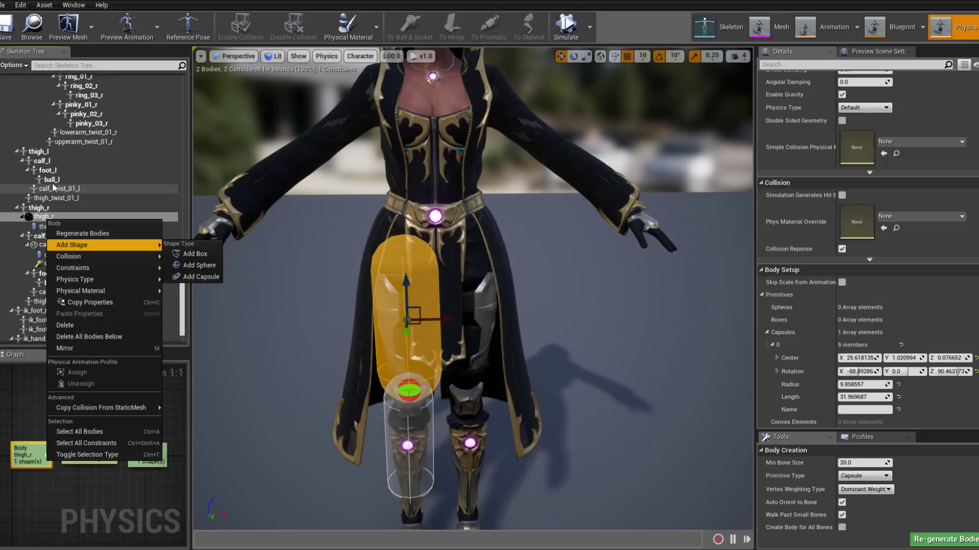
scroll(69, 174, "up", 1)
Add a capsule collision body to the thigh_l bone using the current generation settings.
left_click_drag(180, 317, 187, 326)
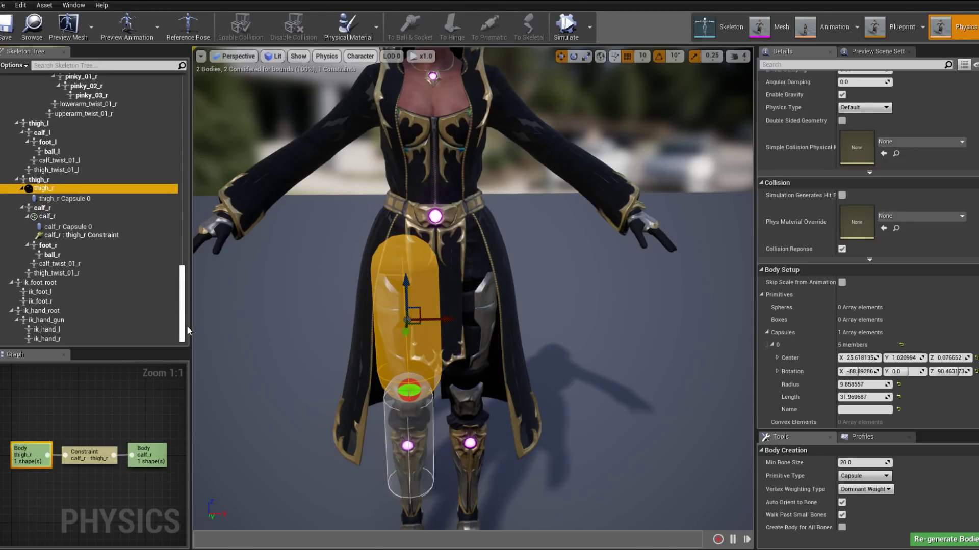
scroll(187, 326, "up", 3)
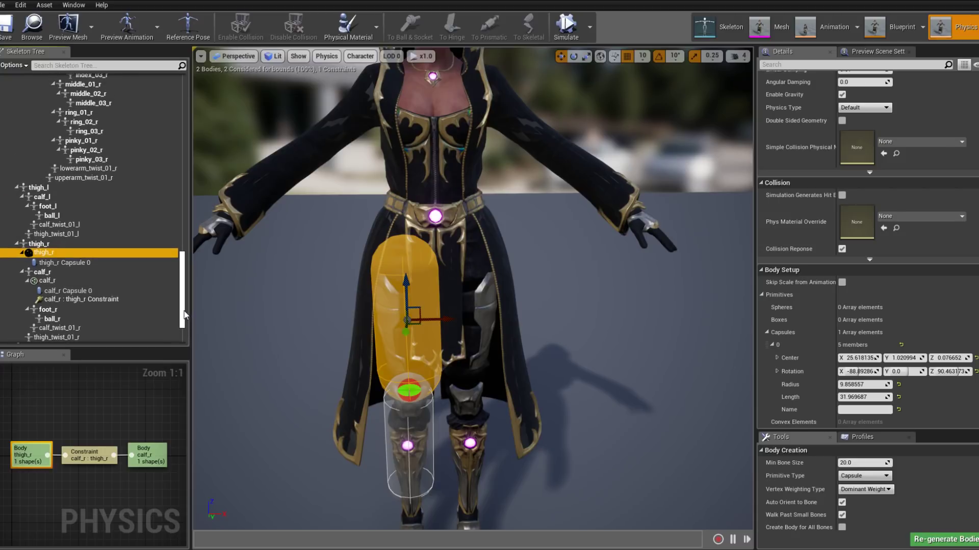
scroll(185, 315, "down", 3)
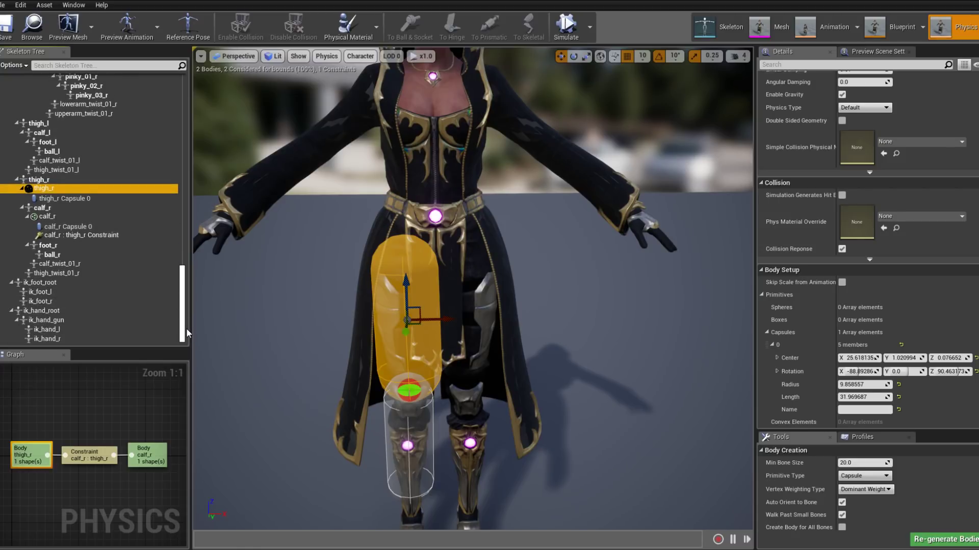
scroll(185, 328, "up", 3)
scroll(183, 315, "up", 2)
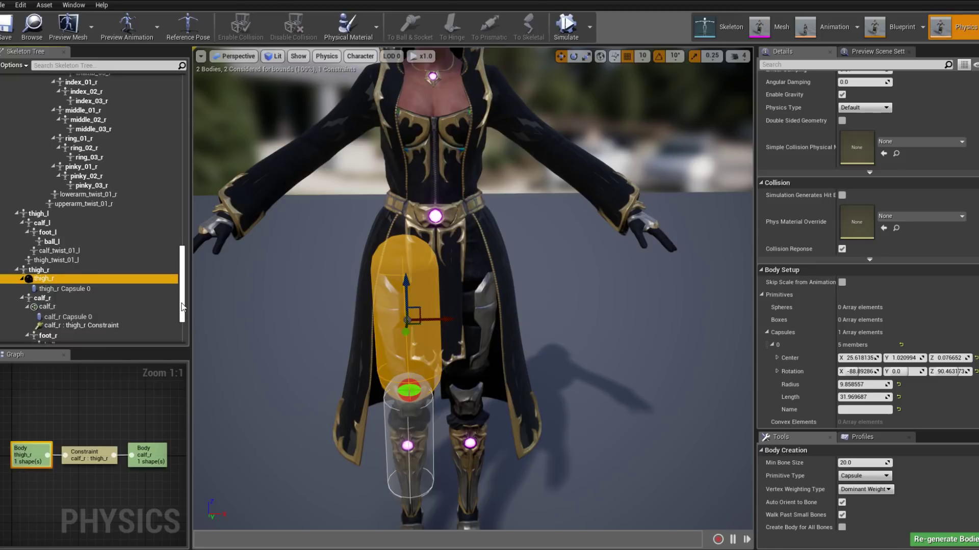
left_click(51, 225)
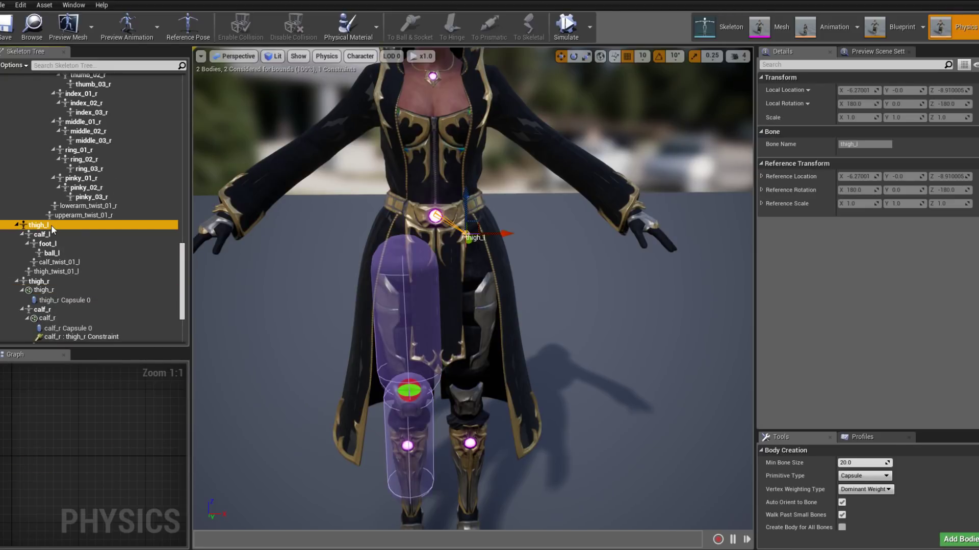
right_click(51, 225)
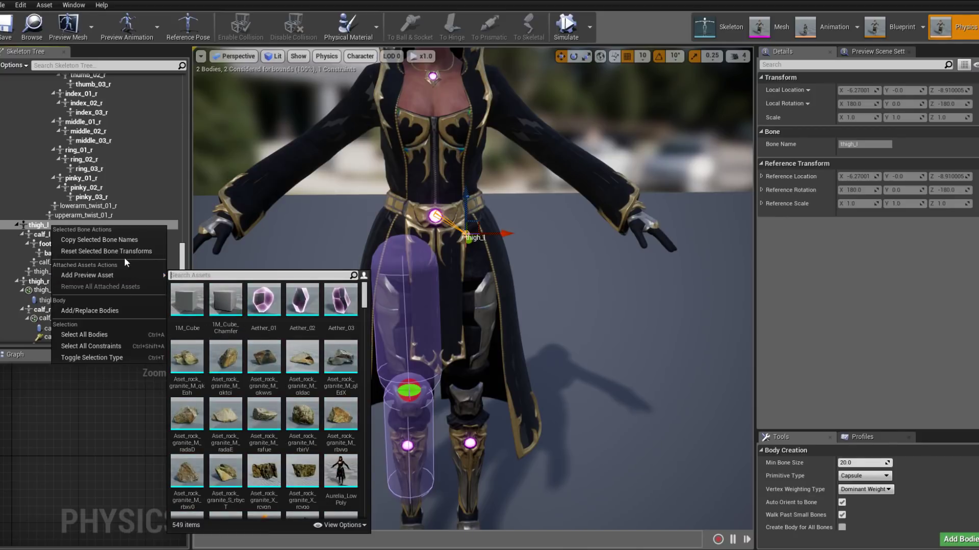
left_click(90, 310)
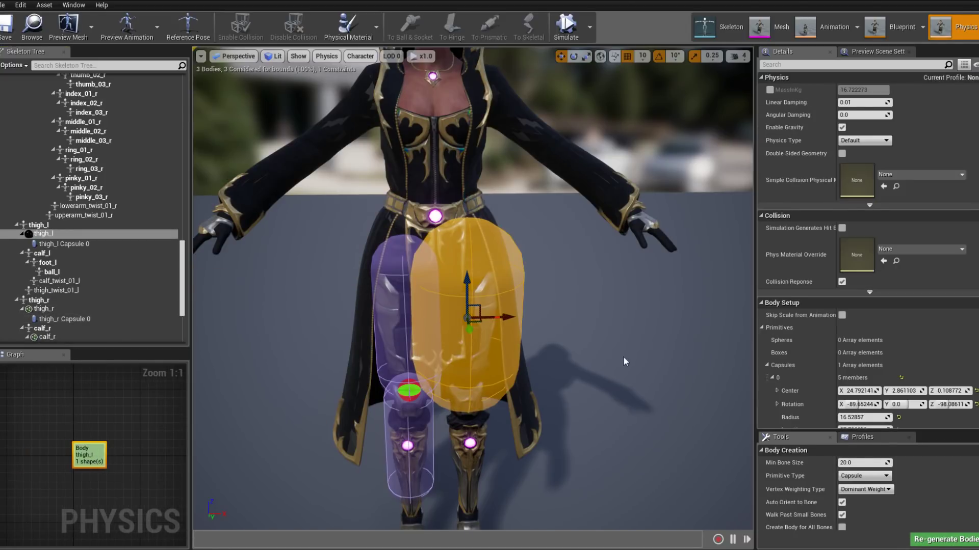
Copy the thigh_r capsule's radius of 9.858557 to the thigh_l capsule.
left_click_drag(585, 358, 584, 402, "alt")
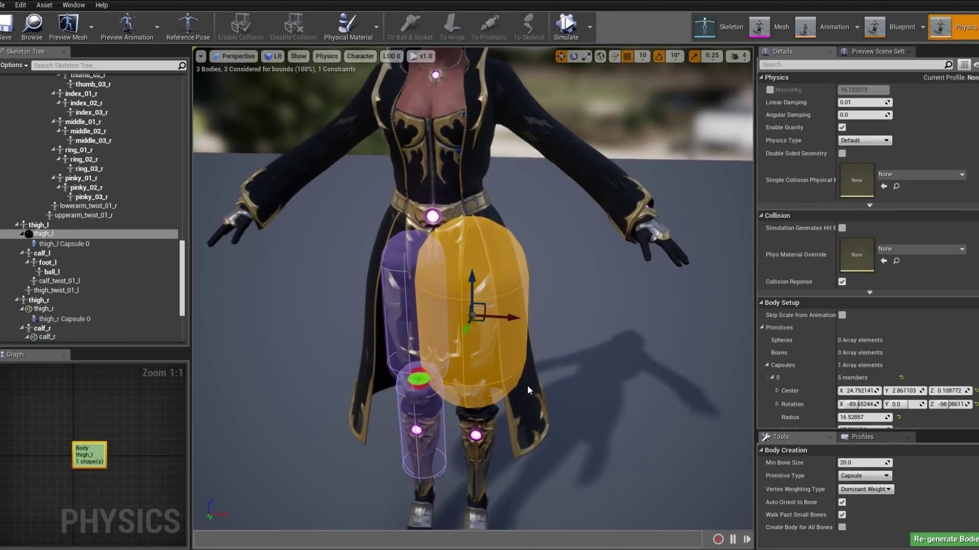
left_click(396, 363)
scroll(861, 398, "down", 2)
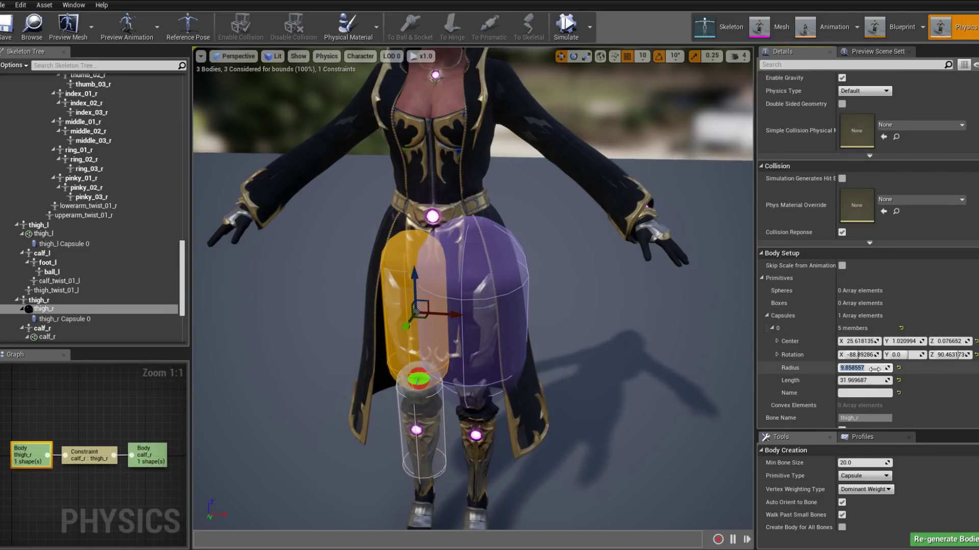
left_click(510, 316)
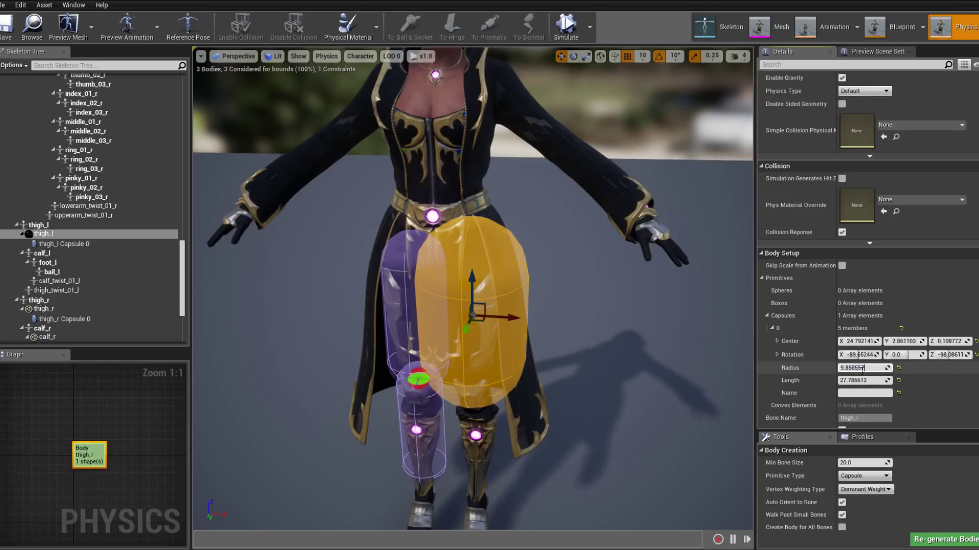
Copy the thigh_r capsule's length of 31.969687 to the thigh_l capsule.
left_click(404, 353)
left_click(844, 380)
left_click(473, 337)
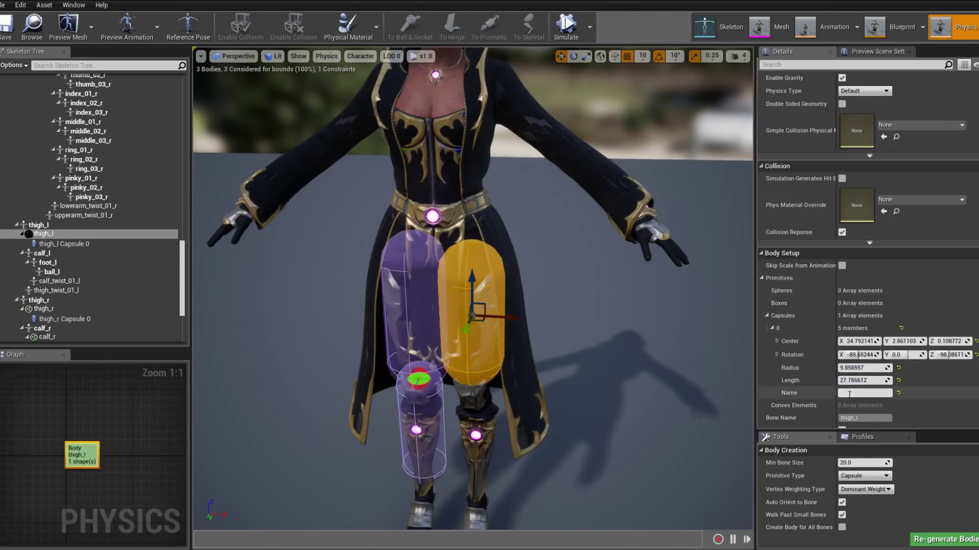
left_click(417, 312)
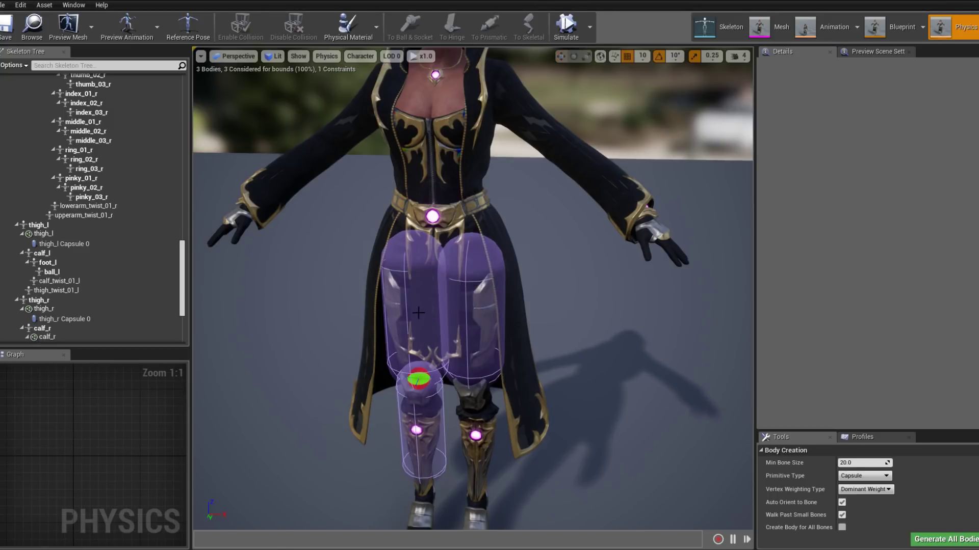
Copy the thigh_r capsule's rotation of X -88.89286, Y 0.0, Z 90.463173 to the thigh_l capsule.
left_click(417, 312)
left_click(473, 336)
left_click_drag(586, 350, 545, 311, "alt")
middle_click_drag(587, 352, 545, 266, "alt")
left_click(397, 288)
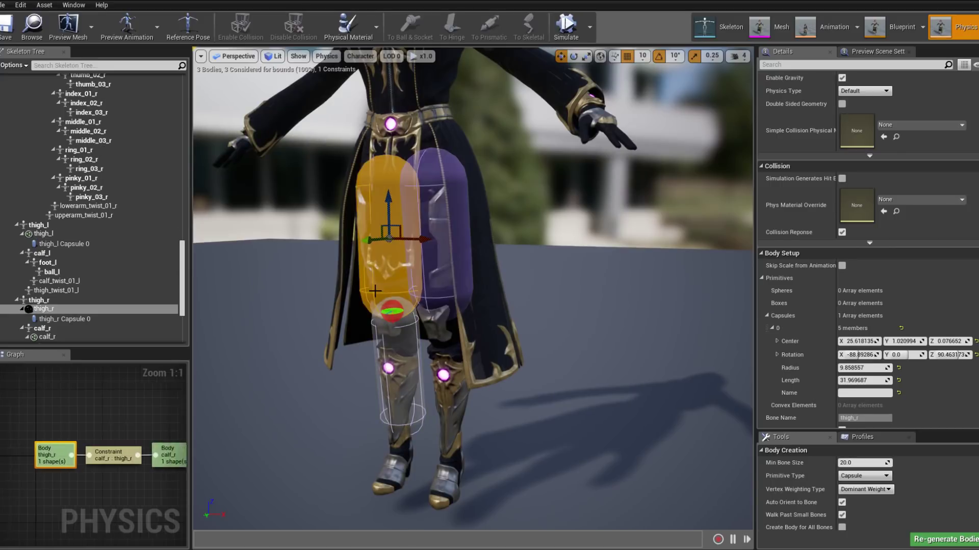
right_click(819, 355)
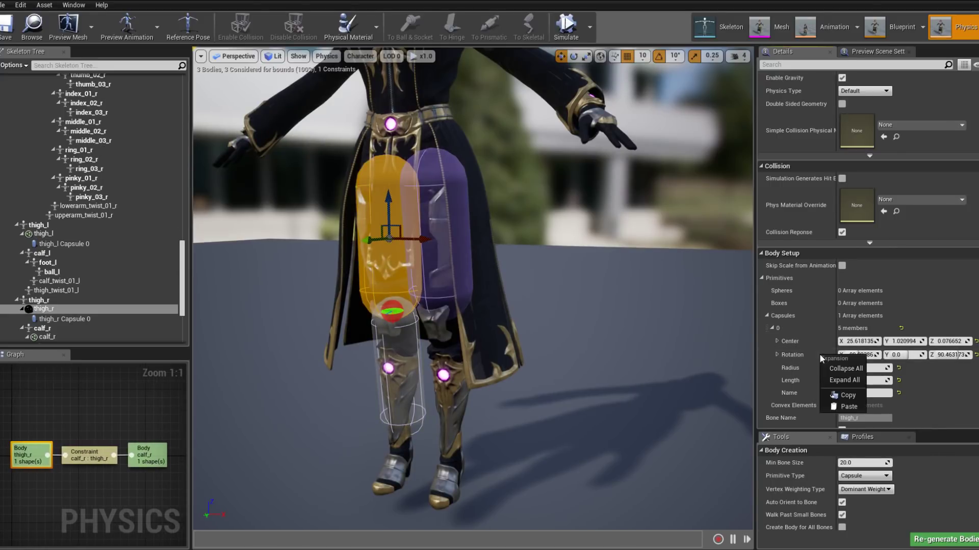
left_click(842, 395)
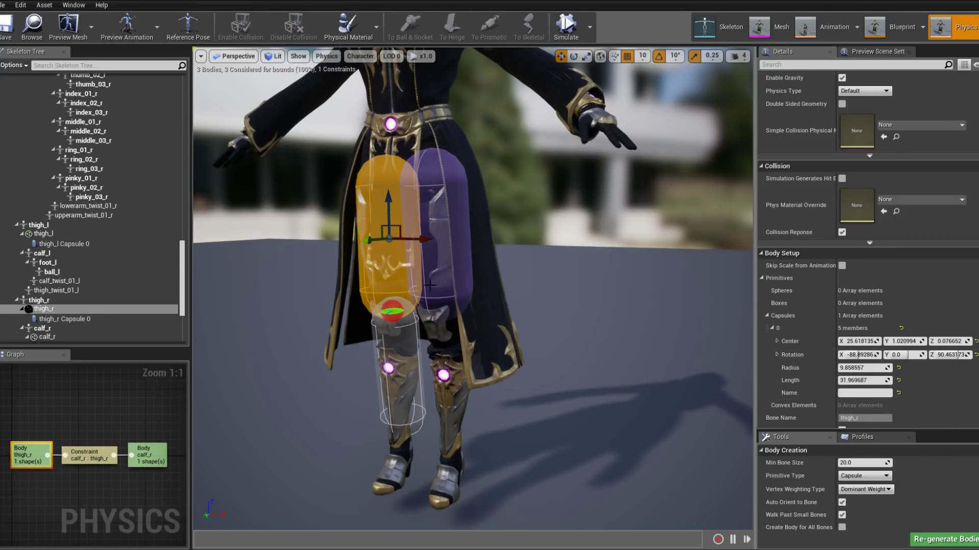
left_click(436, 219)
right_click(827, 356)
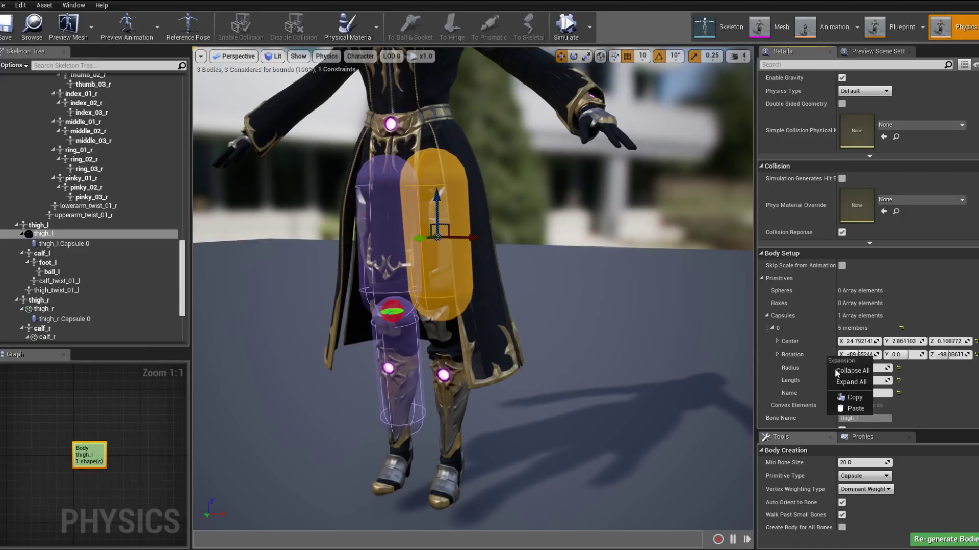
left_click(854, 405)
Copy the thigh_r capsule's center of X 25.618135, Y 1.020994, Z 0.076652 to the thigh_l capsule.
left_click_drag(473, 316, 402, 316, "alt")
left_click_drag(510, 291, 541, 263, "alt")
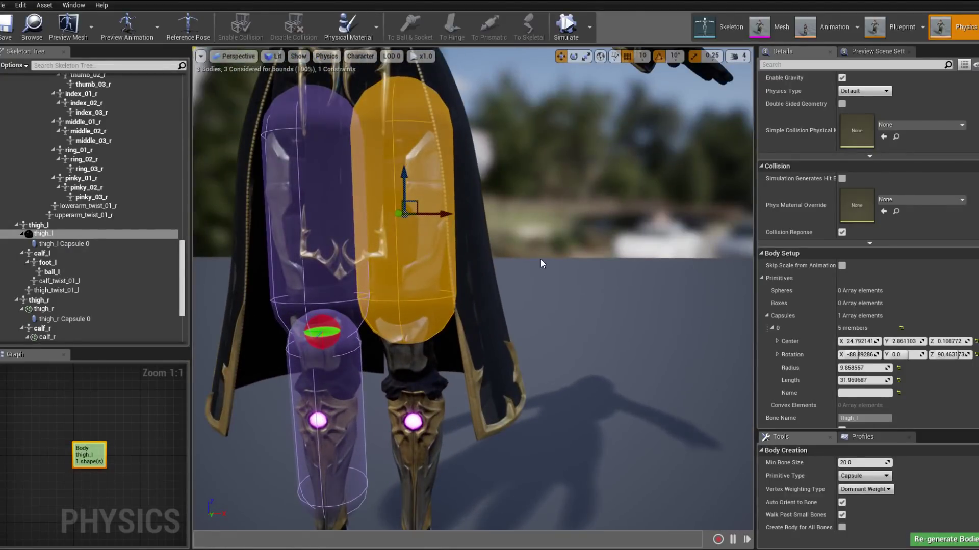
left_click(339, 302)
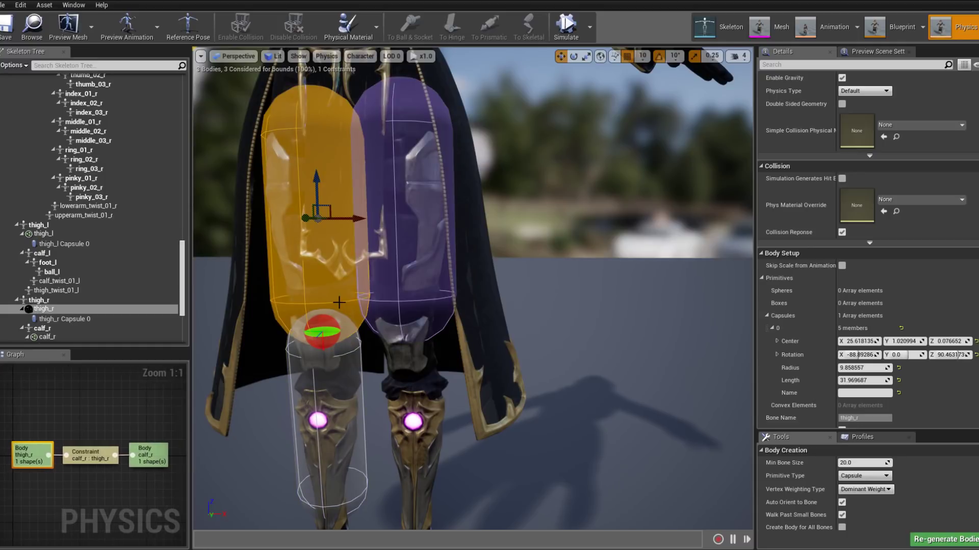
right_click(816, 340)
left_click(853, 367)
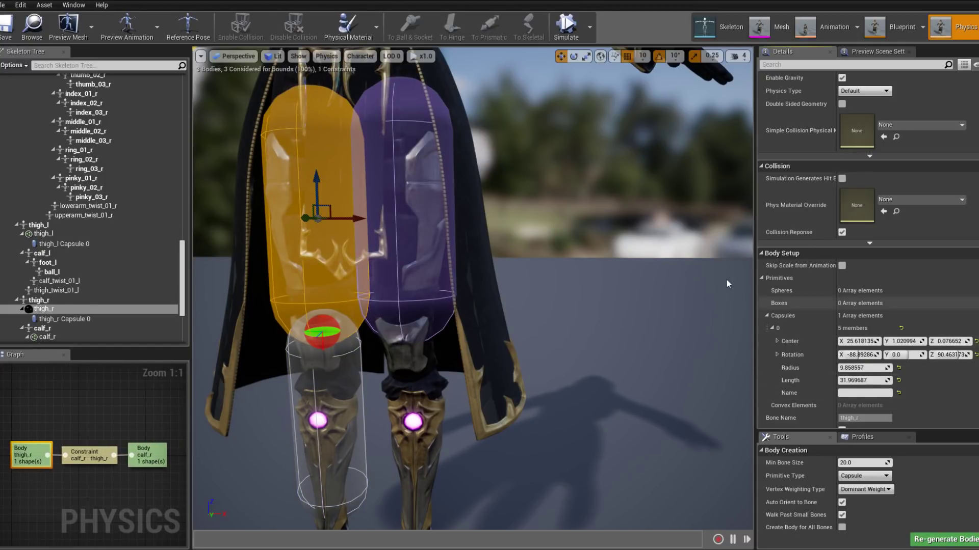
left_click(402, 270)
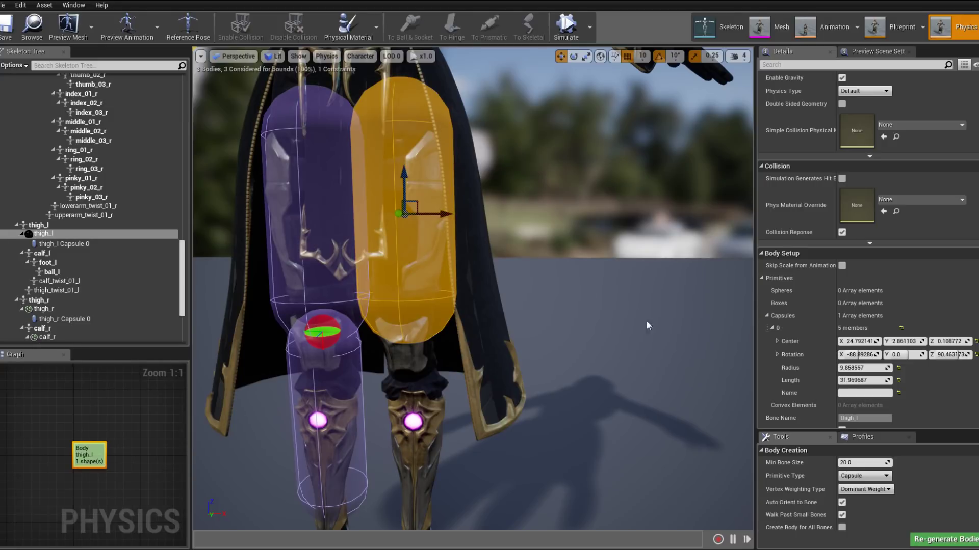
right_click(821, 342)
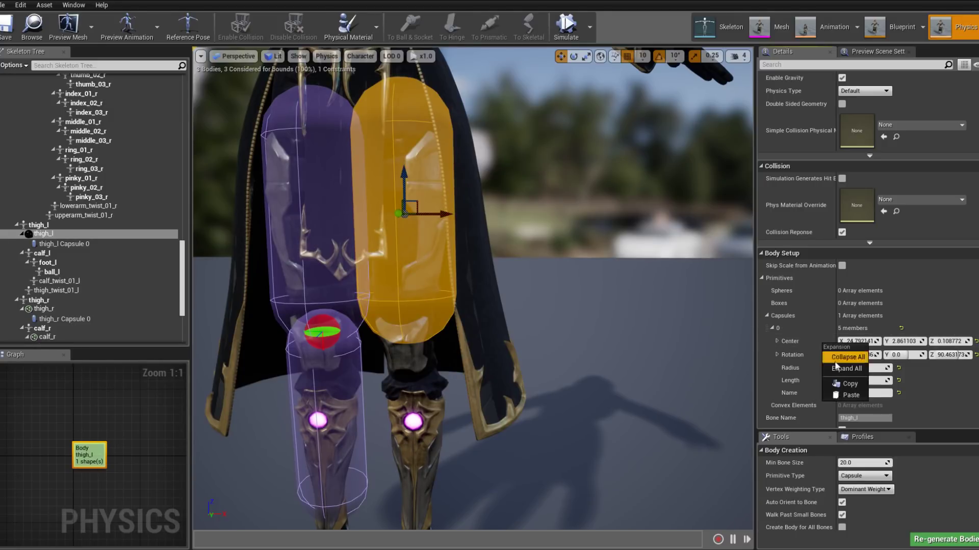
left_click(850, 395)
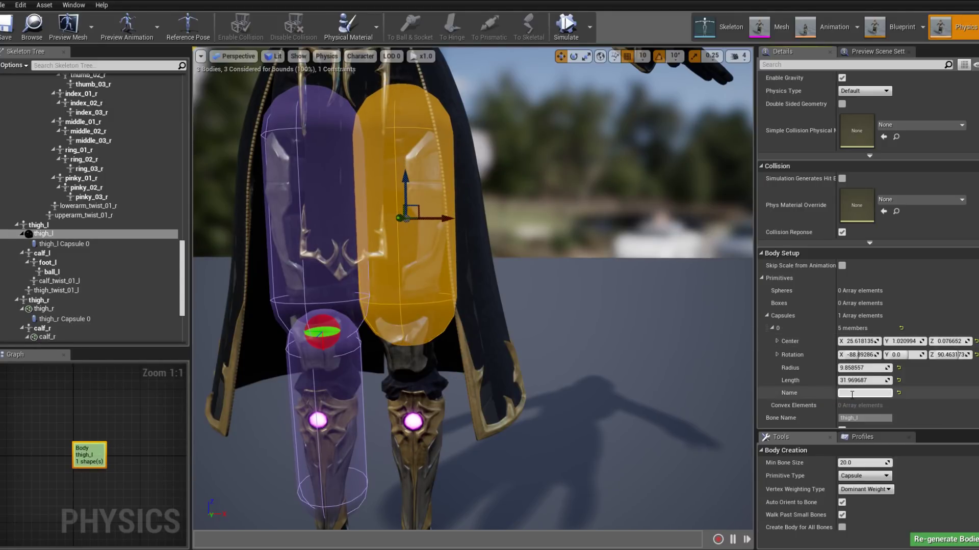
Add a capsule collision body to the calf_l bone using the current generation settings.
mouse_move(517, 226)
left_mouse_down("alt")
mouse_move(517, 143)
mouse_move(517, 226)
left_mouse_up("alt")
scroll(516, 226, "down", 4)
right_click_drag(517, 231, 518, 230)
right_click_drag(488, 303, 487, 302)
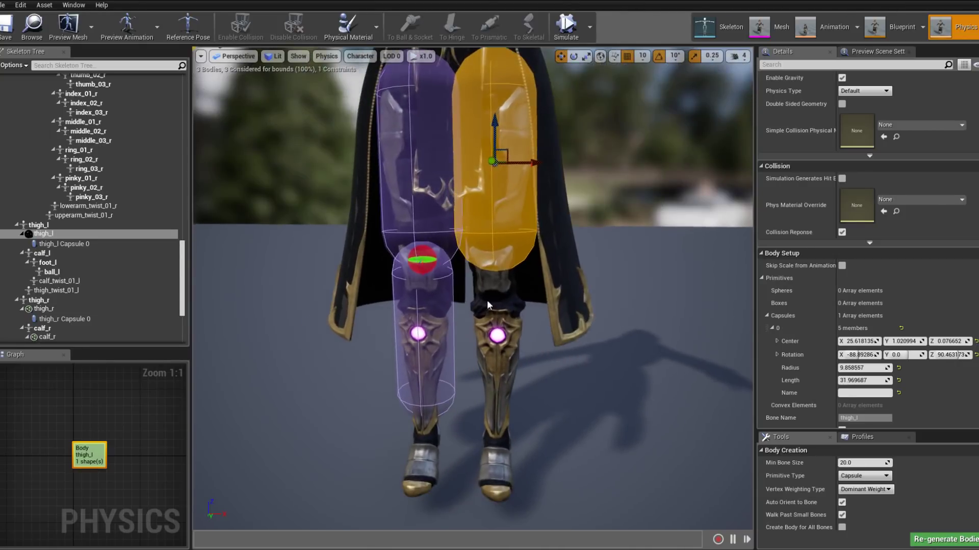
left_click(43, 253)
right_click(51, 253)
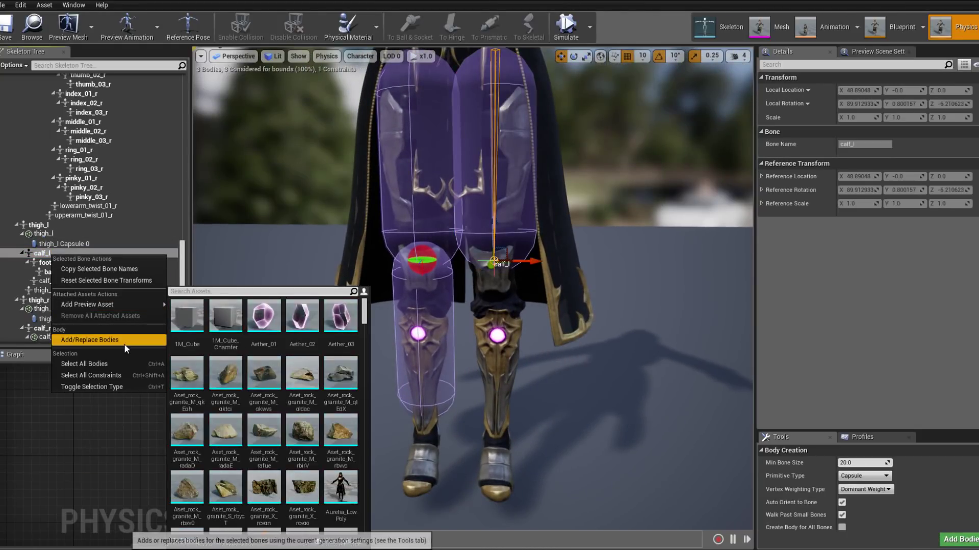
left_click(113, 342)
Copy the calf_r capsule's complete settings, including its radius of 7.774254, to the calf_l capsule.
left_click(448, 353)
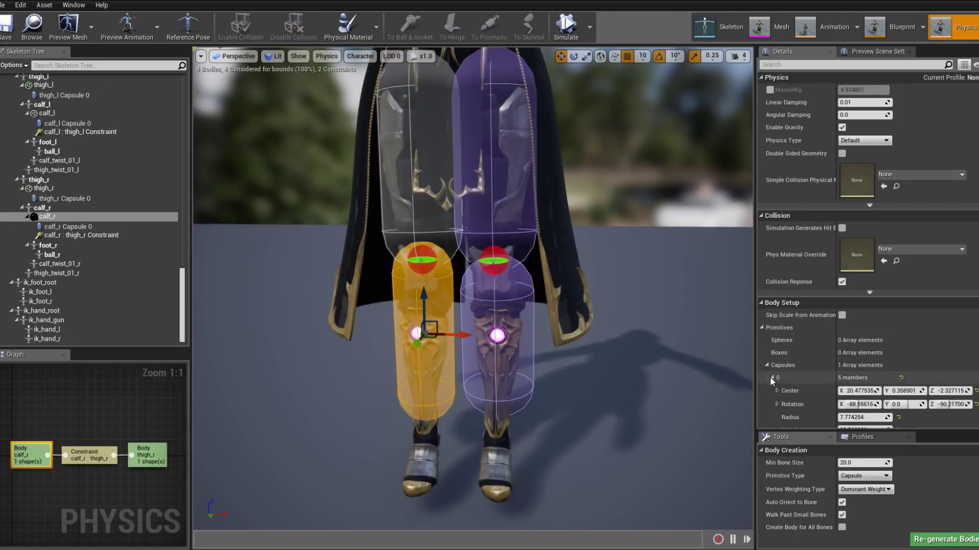
right_click(797, 378)
left_click(823, 421)
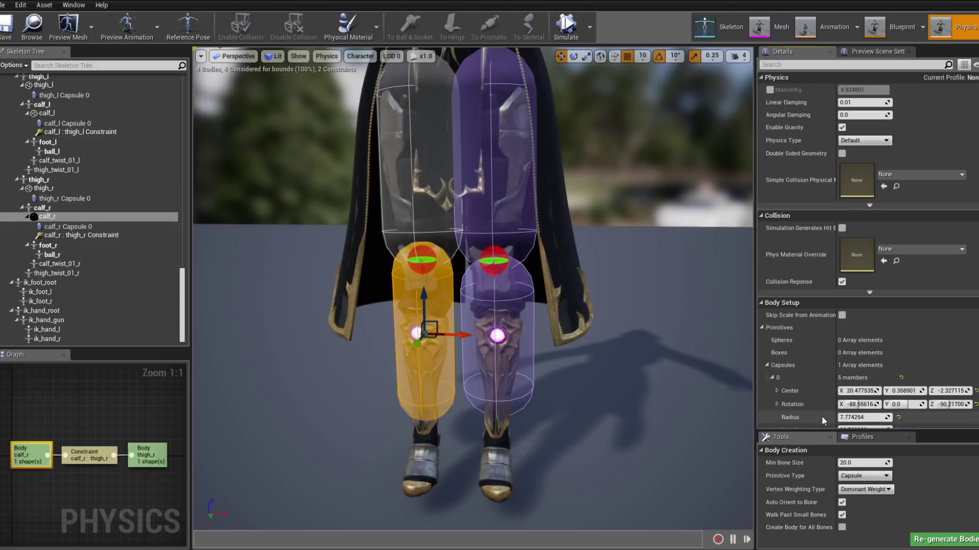
right_click(813, 377)
left_click(843, 430)
left_click_drag(576, 352, 621, 352)
scroll(622, 377, "down", 5)
middle_click_drag(621, 351, 597, 323)
scroll(596, 323, "up", 6)
left_click_drag(596, 323, 632, 323, "alt")
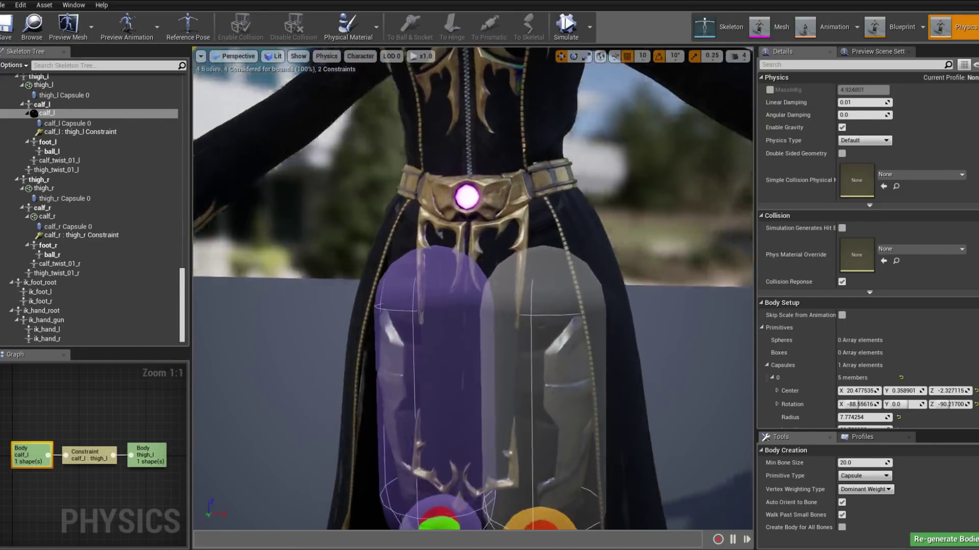
left_click_drag(616, 291, 570, 283)
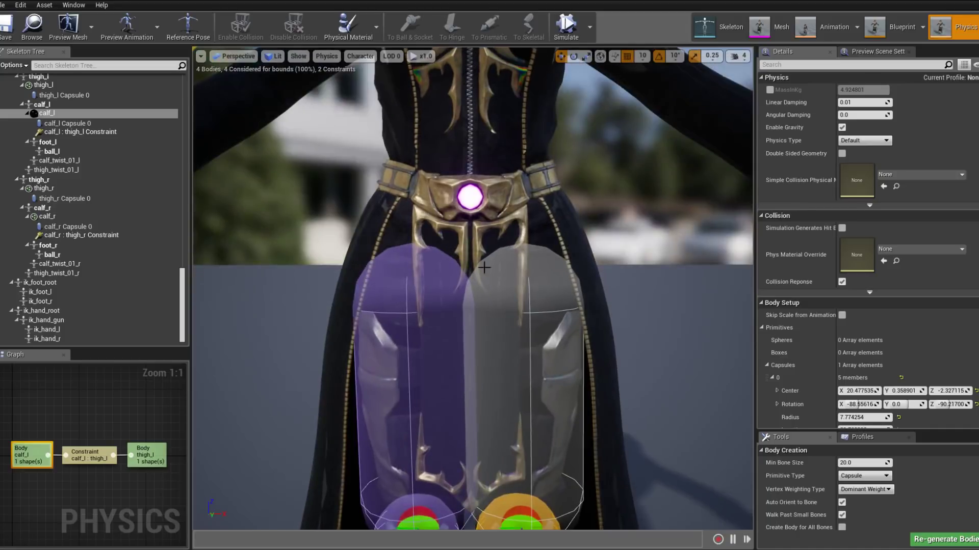
Add a capsule collision body to the pelvis bone using the current generation settings.
scroll(83, 203, "up", 5)
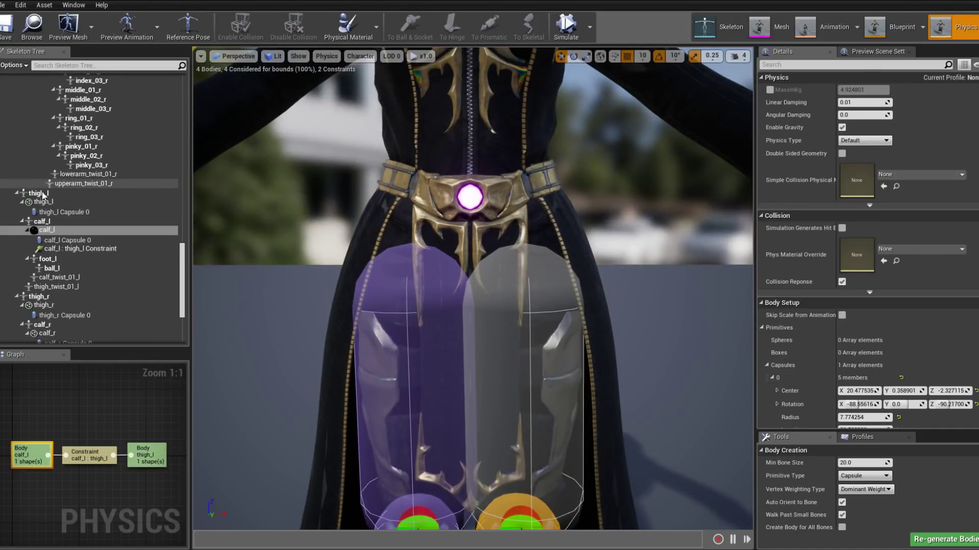
left_click(41, 194)
scroll(42, 199, "up", 10)
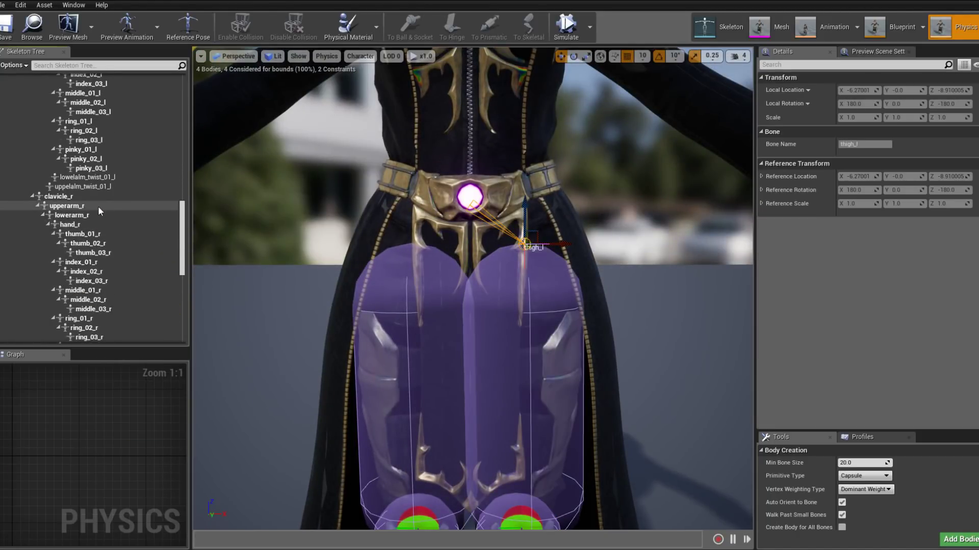
scroll(89, 209, "up", 9)
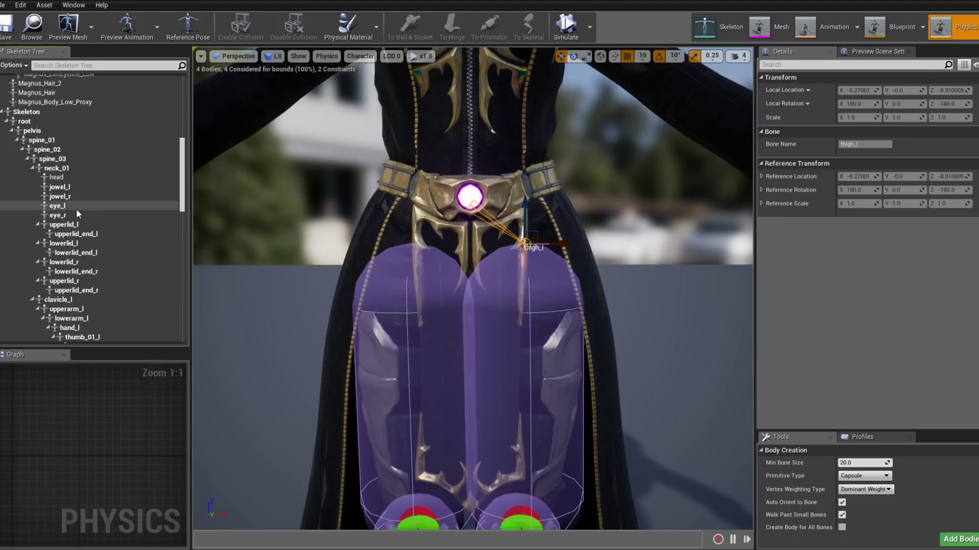
left_click(53, 176)
left_click(41, 156)
left_click(40, 151)
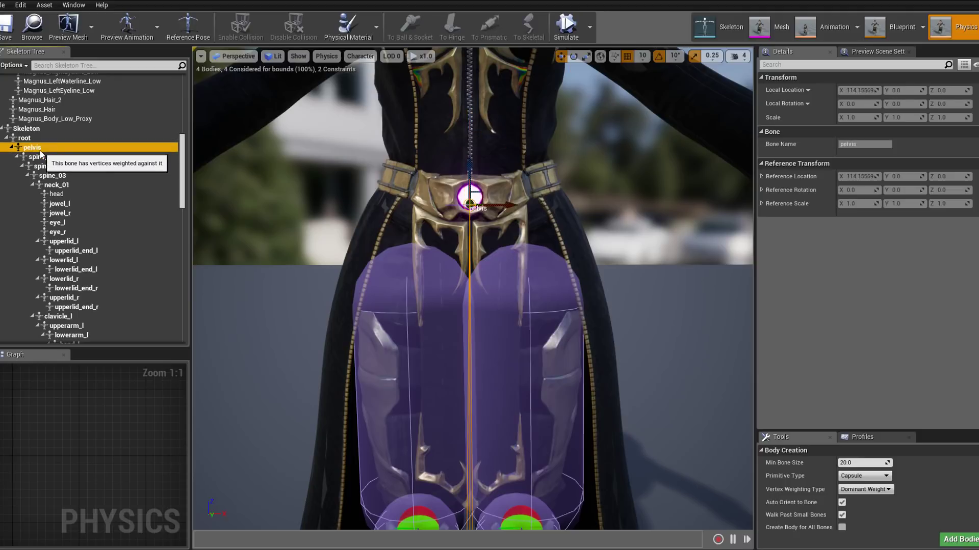
left_click_drag(473, 288, 357, 289, "alt")
scroll(519, 303, "down", 6)
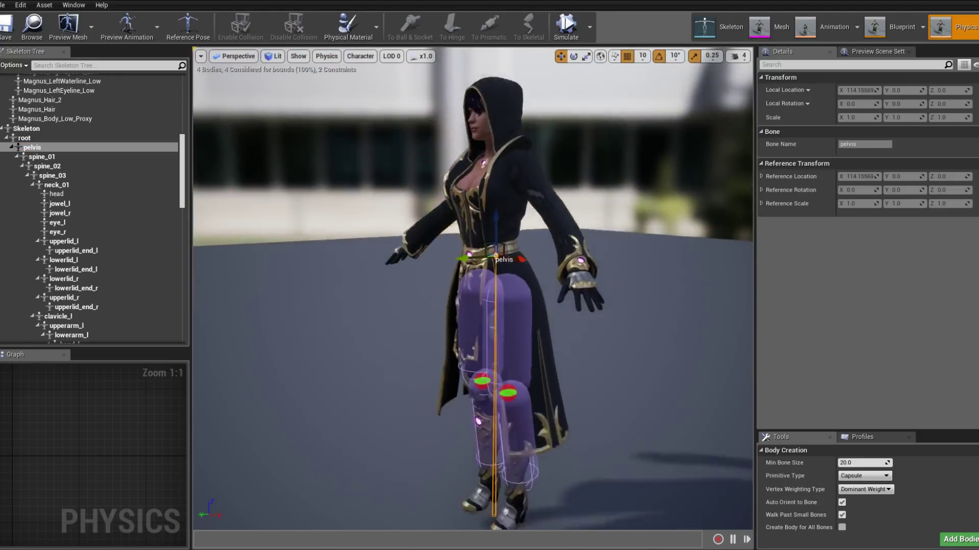
left_click_drag(518, 304, 586, 318, "alt")
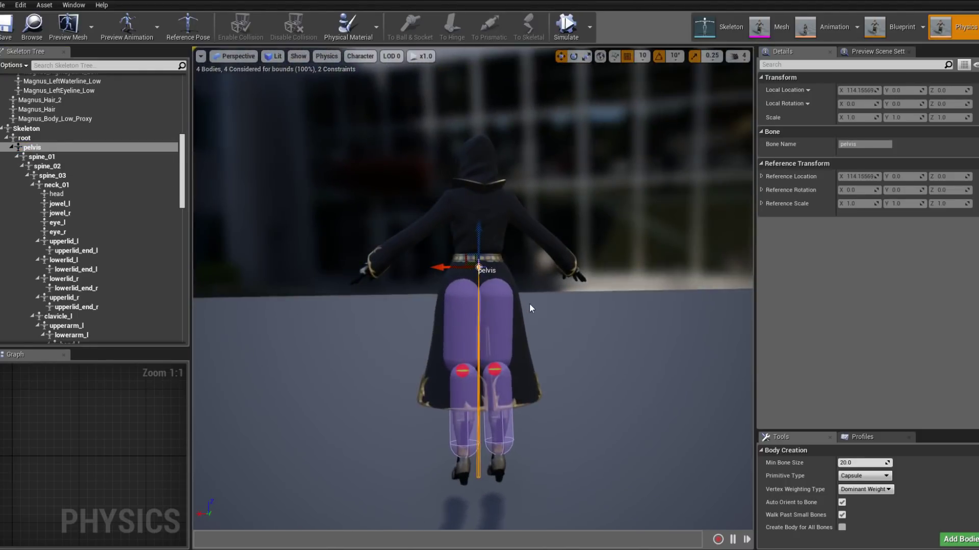
middle_click_drag(546, 308, 557, 287)
scroll(546, 307, "up", 5)
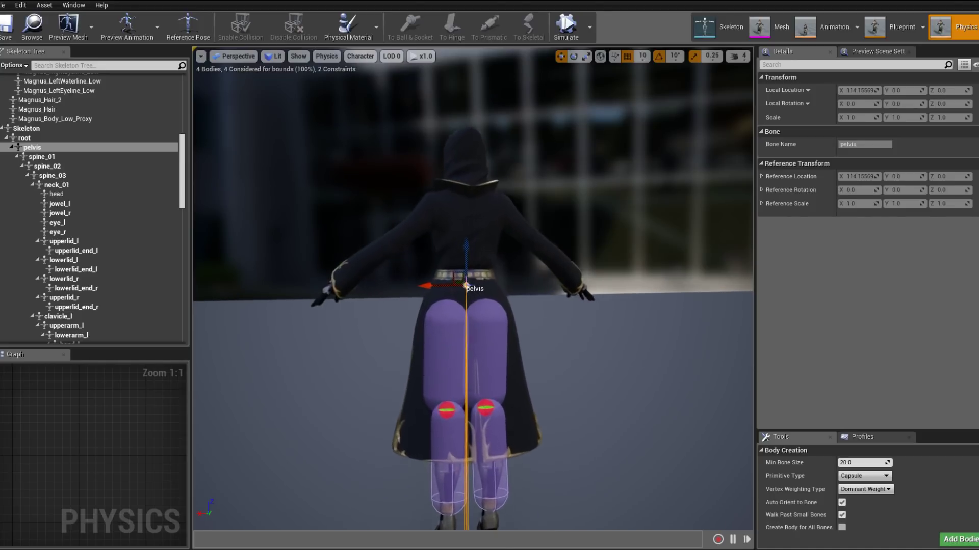
left_click_drag(547, 308, 612, 308, "alt")
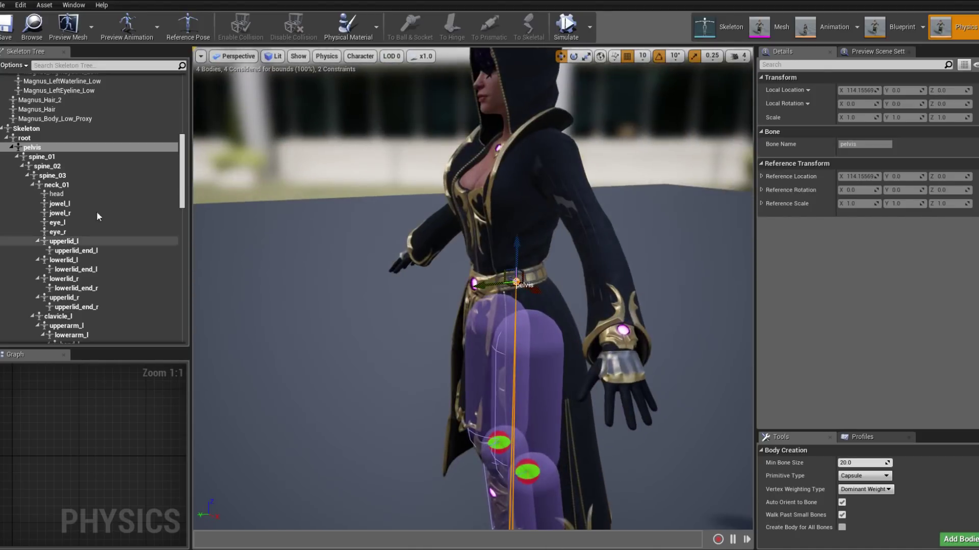
right_click(72, 147)
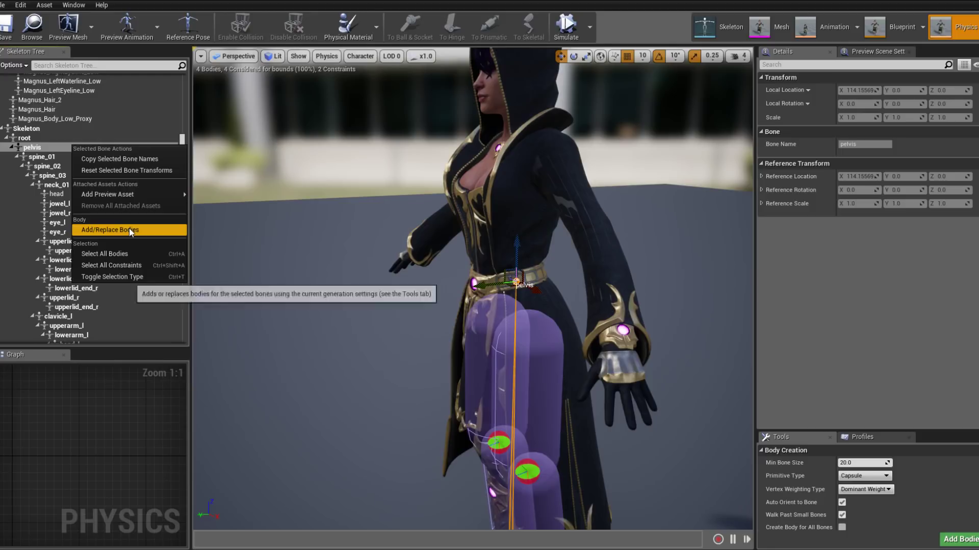
left_click(130, 229)
Move the pelvis capsule up to the hips, to a center of about X -6.36, Y 0.04.
left_click_drag(667, 289, 269, 289, "alt")
left_click_drag(504, 289, 715, 315, "alt")
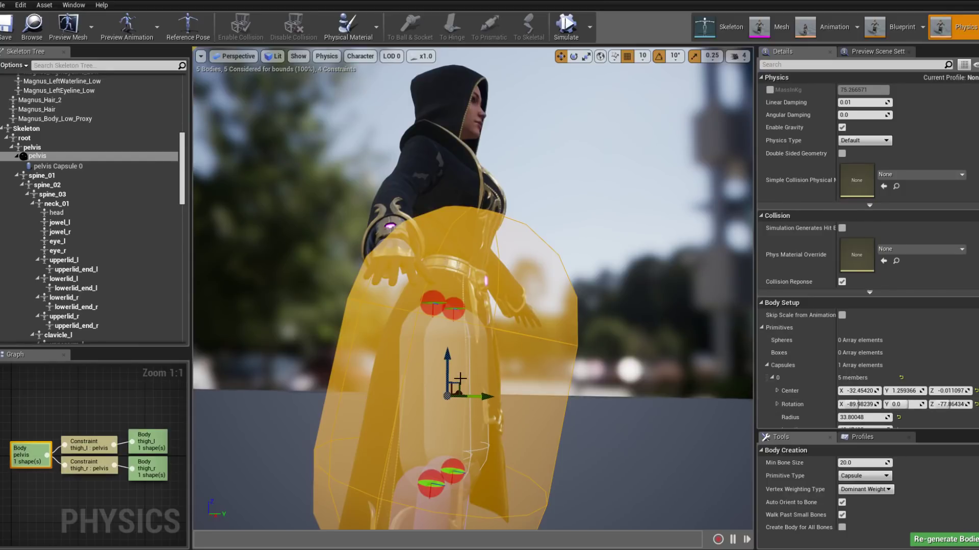
left_click_drag(458, 387, 548, 386, "alt")
left_click_drag(454, 387, 449, 293)
left_click_drag(607, 321, 601, 328, "alt")
right_click_drag(586, 340, 541, 340, "alt")
left_click_drag(540, 340, 555, 356, "alt")
right_click_drag(556, 356, 607, 356, "alt")
Shrink the pelvis capsule to a length of 6.291091 and a radius of 8.112837.
scroll(807, 376, "down", 3)
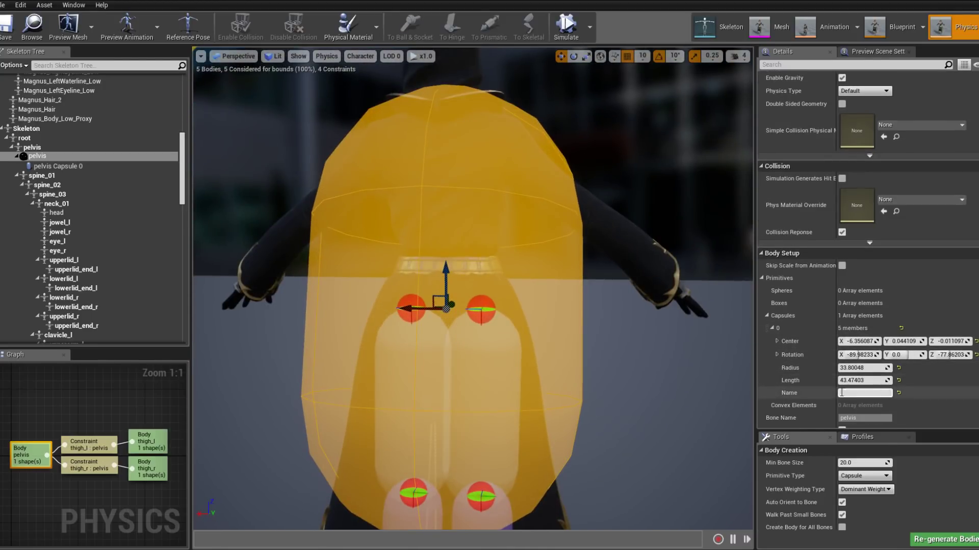
left_click_drag(888, 380, 843, 368)
scroll(571, 297, "up", 5)
left_click_drag(571, 297, 663, 300, "alt")
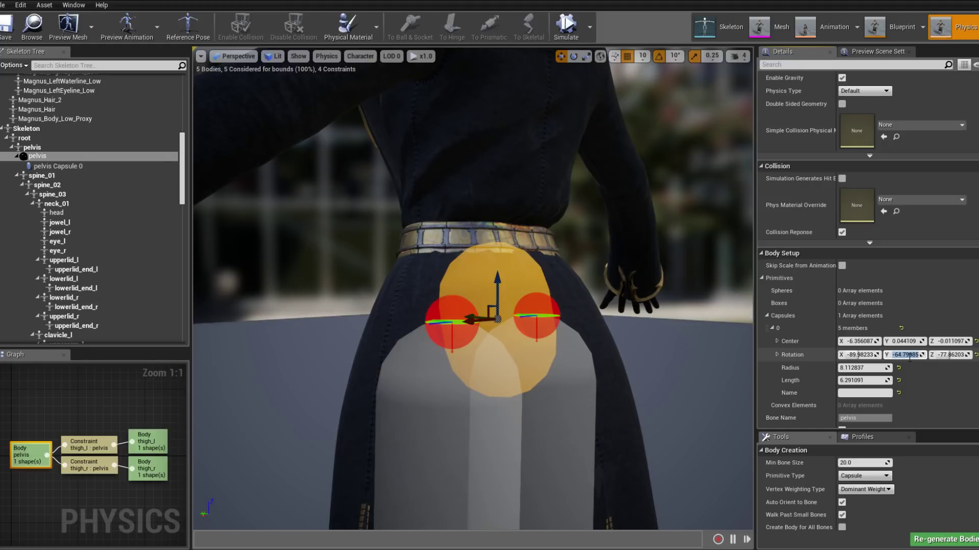
Try rotating the pelvis capsule about its Y and Z axes, and undo the rotation changes.
mouse_move(944, 355)
left_mouse_down()
mouse_move(933, 355)
mouse_move(944, 356)
left_mouse_up()
mouse_move(634, 308)
left_mouse_down("alt")
mouse_move(718, 309)
mouse_move(576, 339)
mouse_move(642, 301)
mouse_move(612, 280)
mouse_move(637, 290)
left_mouse_up("alt")
key("ctrl+z")
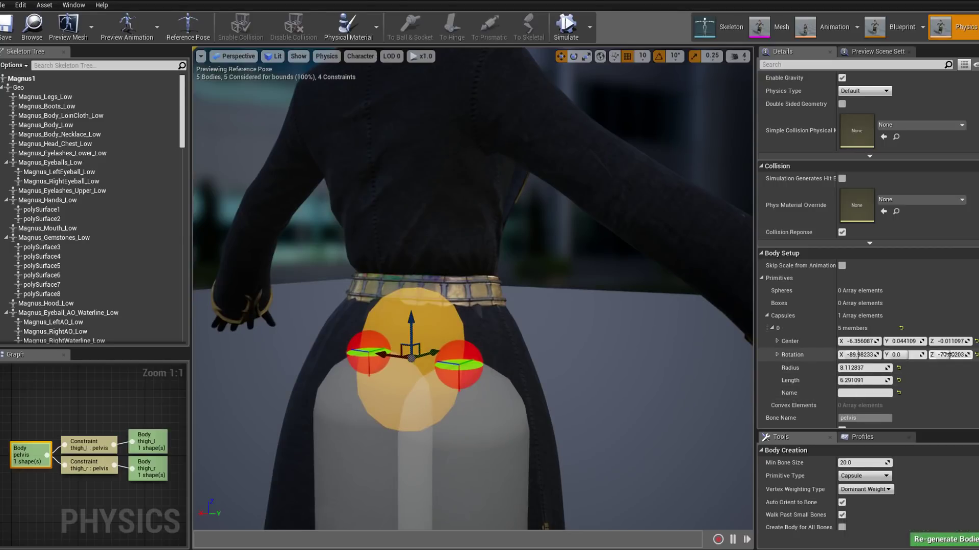
Lay the pelvis capsule sideways across the hips with rotation X 0.0 and Z -360.0.
left_click_drag(939, 355, 939, 355)
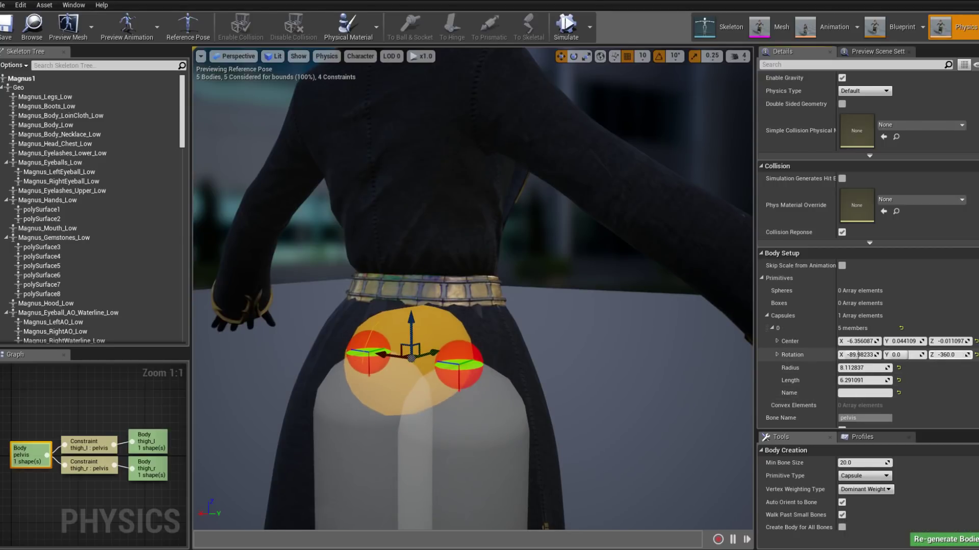
left_click_drag(637, 290, 346, 290, "alt")
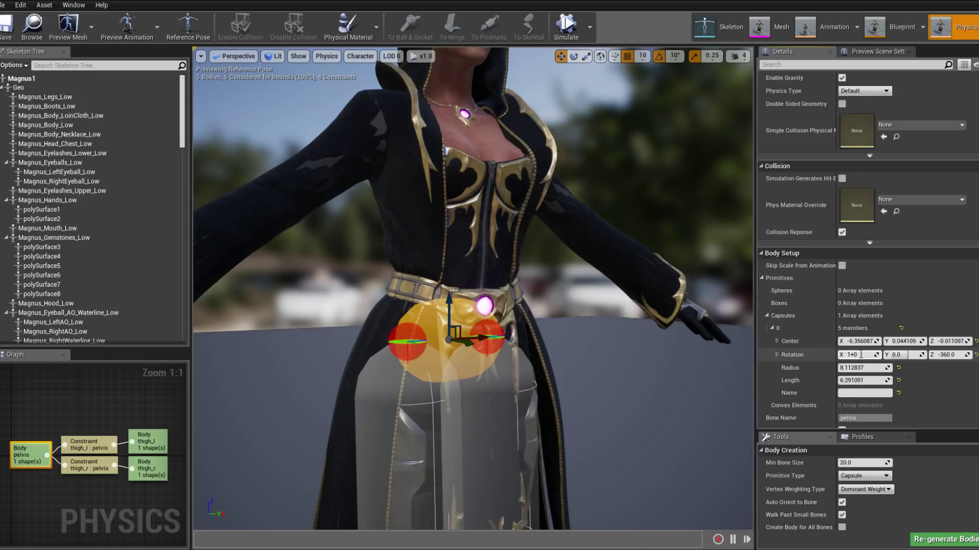
left_click_drag(475, 361, 729, 361, "alt")
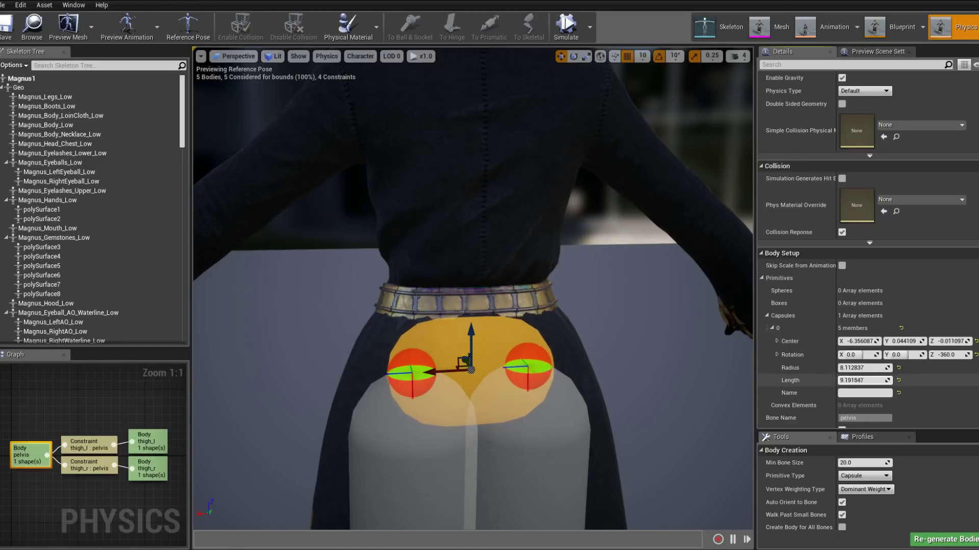
Widen the pelvis capsule to fit the hips with a length of 16.842848 and a radius of 8.919456.
left_click_drag(864, 380, 890, 380)
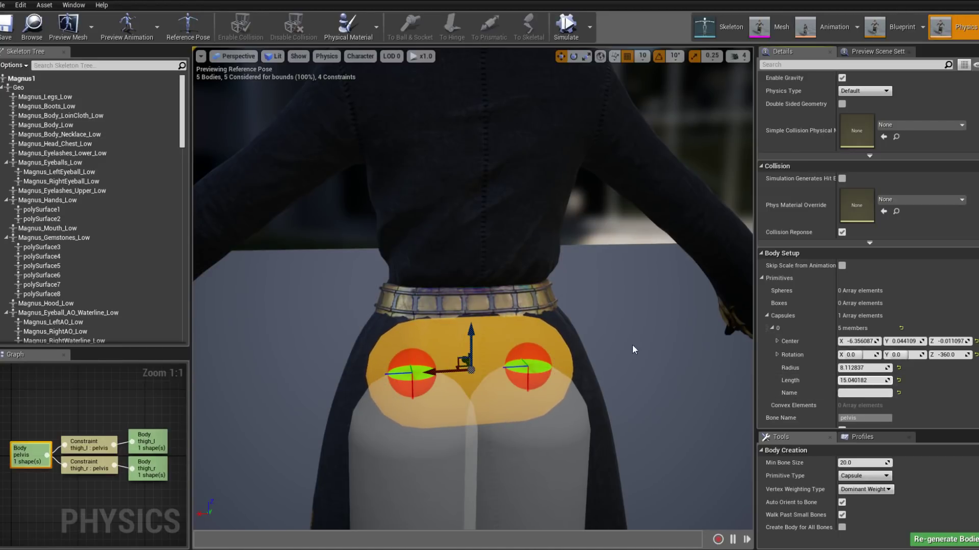
left_click_drag(633, 349, 698, 336, "alt")
left_click_drag(867, 380, 873, 380)
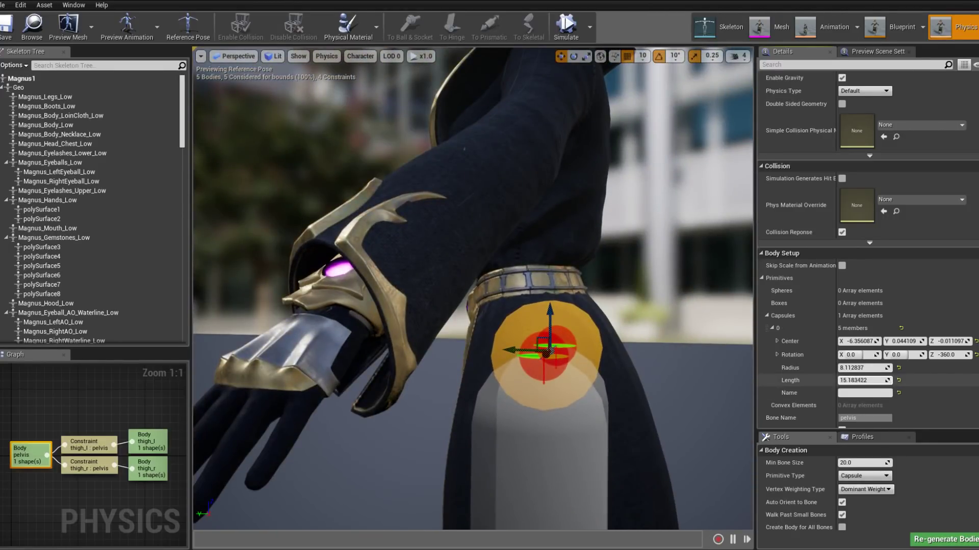
left_click_drag(723, 367, 612, 375, "alt")
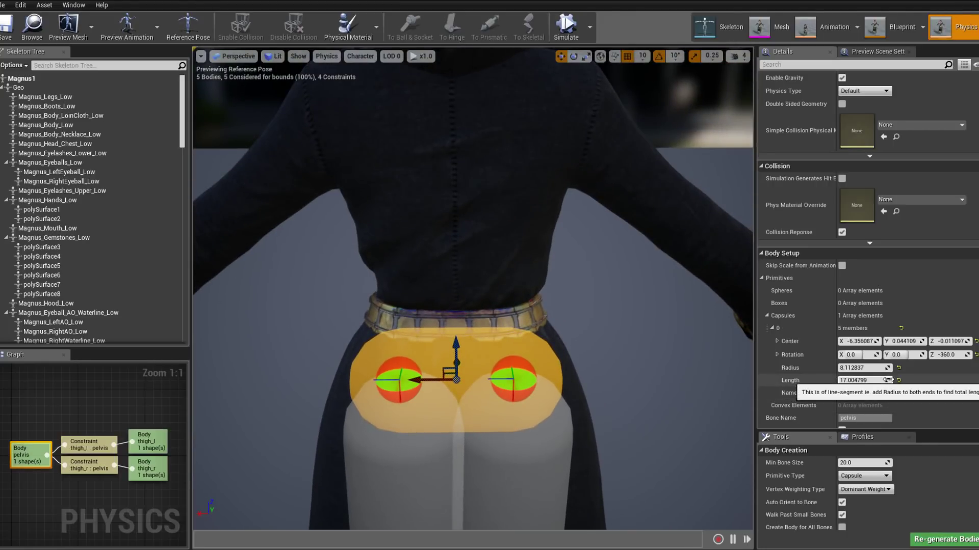
left_click_drag(869, 367, 875, 368)
left_click_drag(591, 384, 734, 357, "alt")
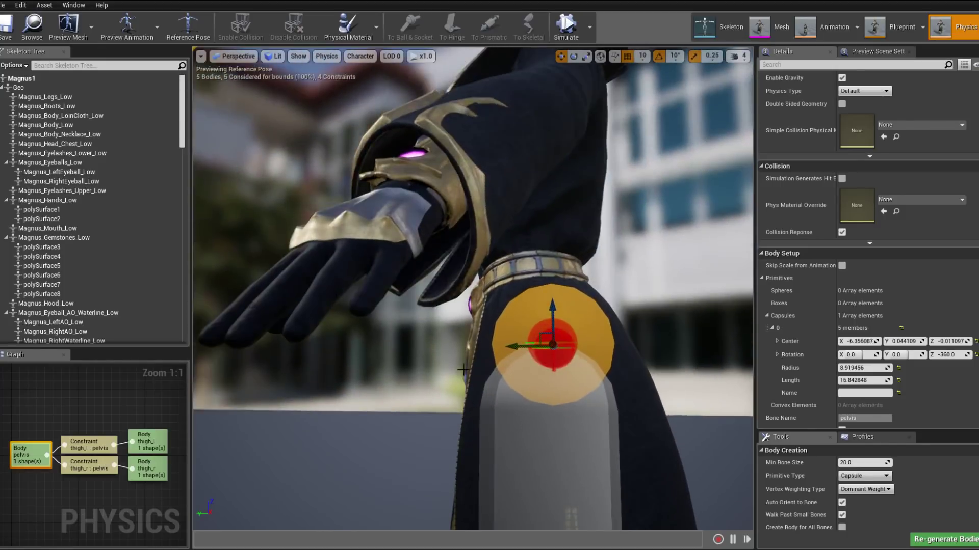
Reposition the pelvis capsule over the hips at center X -8.715034, Y -0.499748, Z -0.011097, leaving nothing selected.
left_click_drag(539, 340, 544, 354)
left_click_drag(627, 348, 199, 357, "alt")
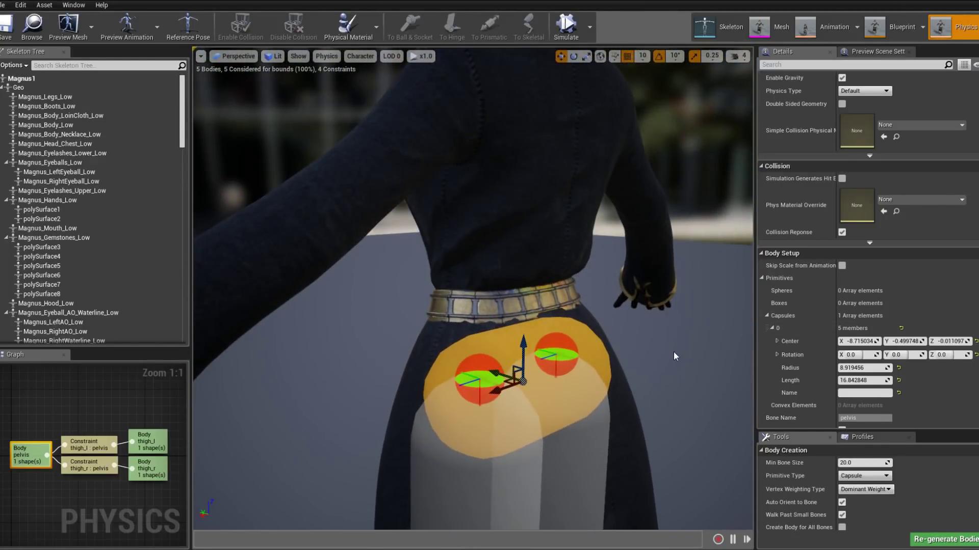
left_click(674, 352)
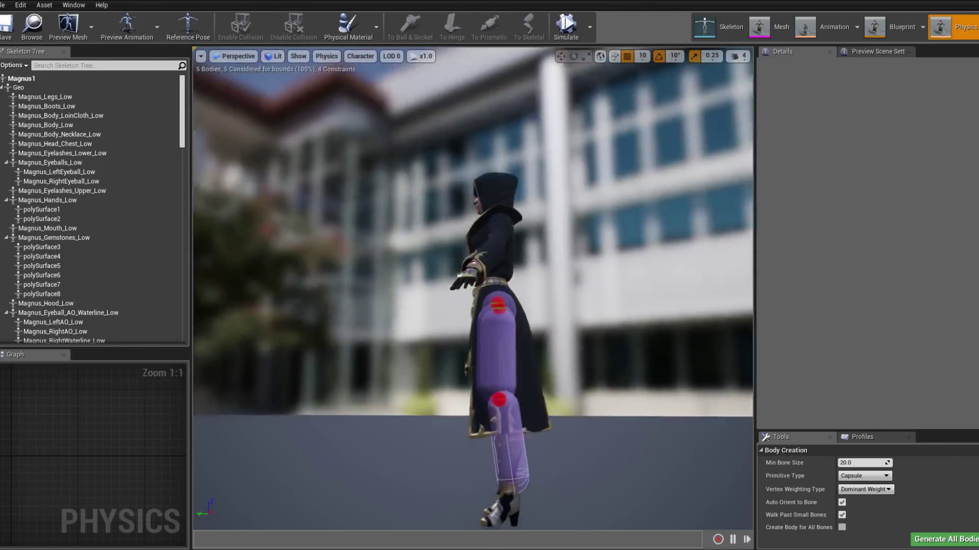
Examine how the leg and pelvis capsules fit the character from the front and from angled views.
left_click_drag(473, 288, 581, 362, "alt")
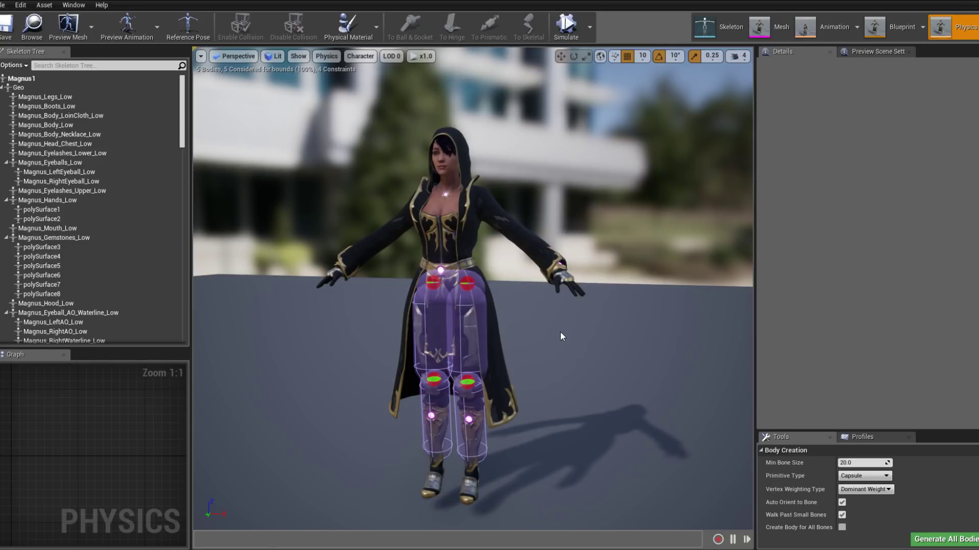
left_click_drag(563, 327, 689, 326, "alt")
left_click_drag(473, 289, 632, 293, "alt")
left_click_drag(433, 327, 549, 282)
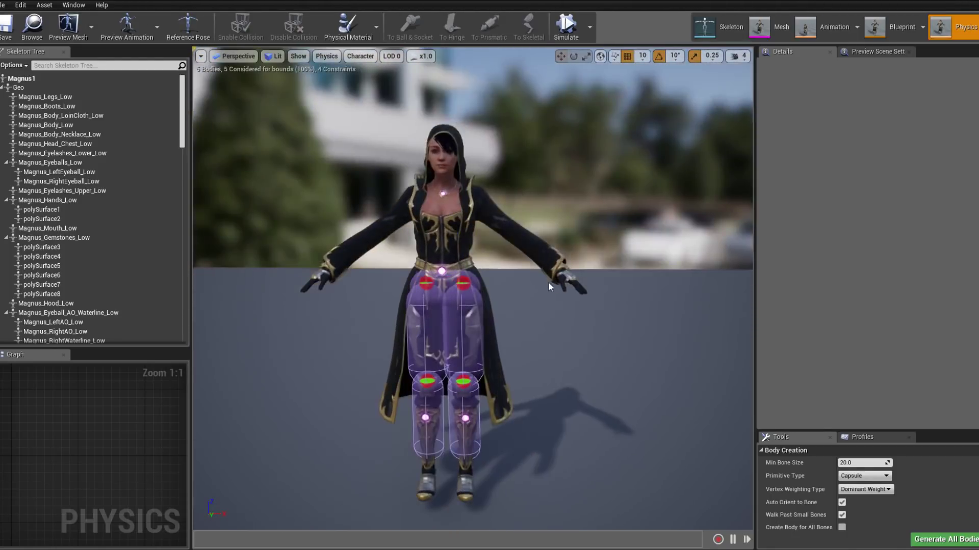
left_click_drag(283, 237, 449, 280)
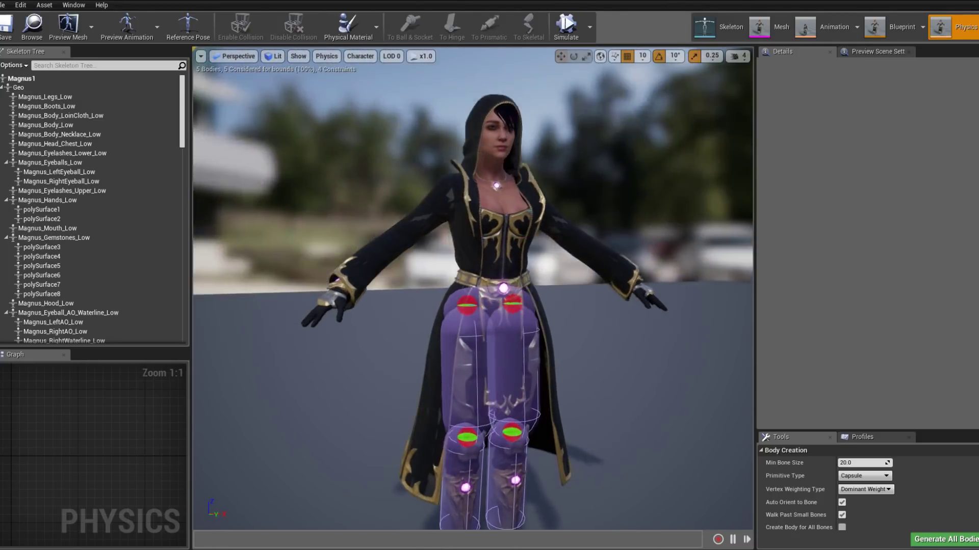
scroll(343, 291, "up", 4)
left_click_drag(343, 290, 380, 303)
left_click_drag(461, 241, 474, 239)
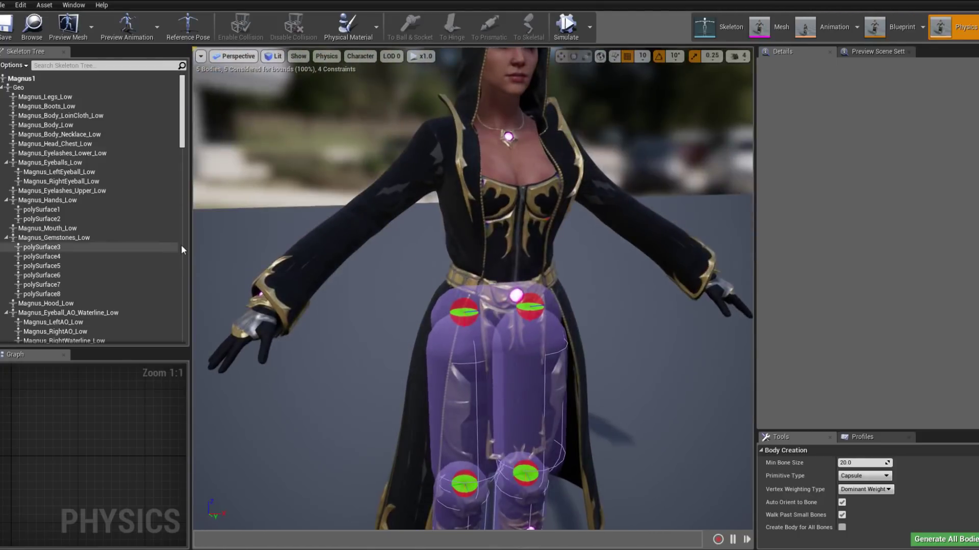
Find the lowerarm_l bone in the skeleton hierarchy and add a capsule physics body to it.
scroll(97, 129, "down", 15)
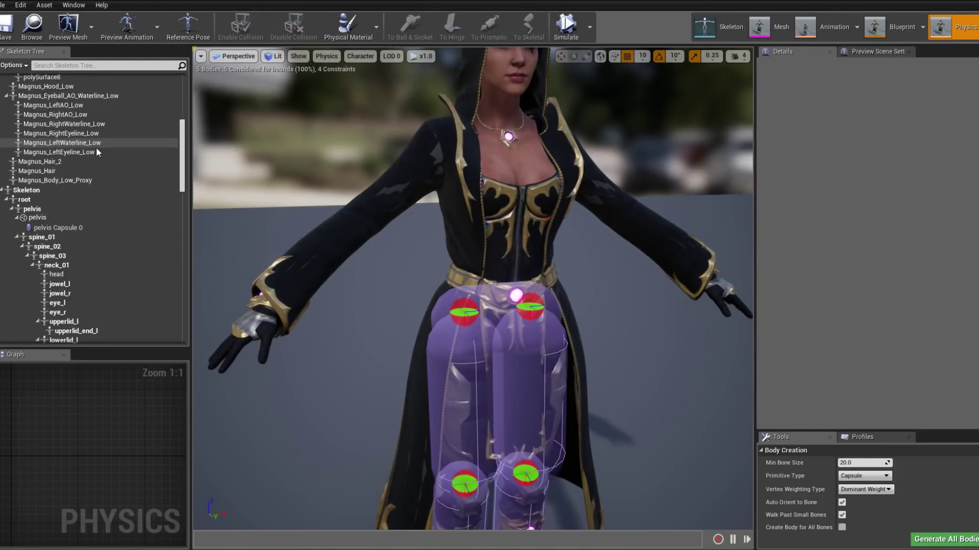
scroll(84, 176, "up", 15)
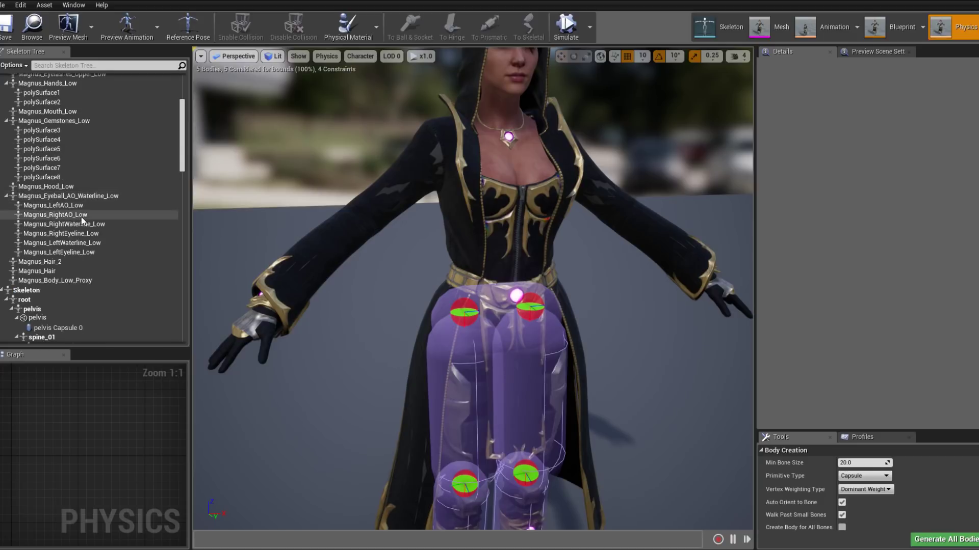
scroll(81, 219, "down", 10)
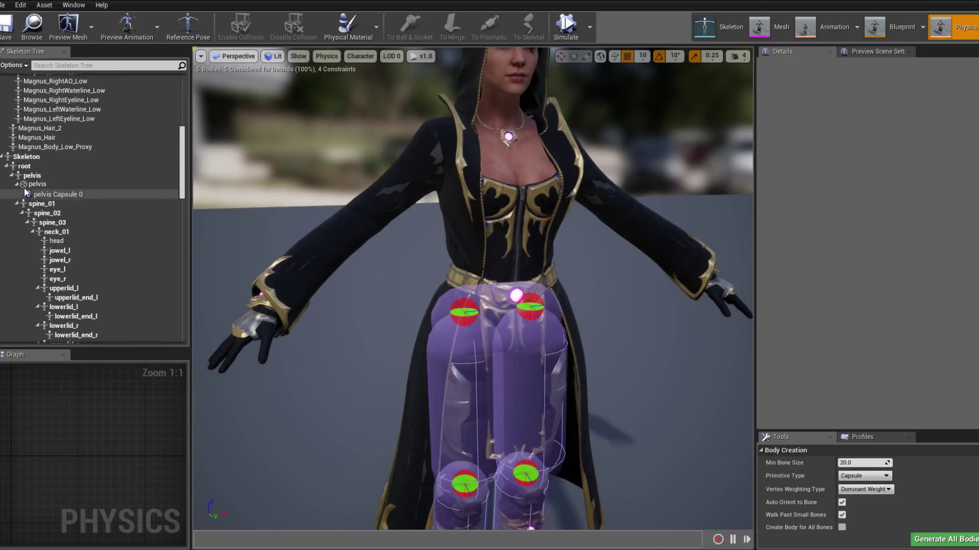
scroll(38, 211, "down", 6)
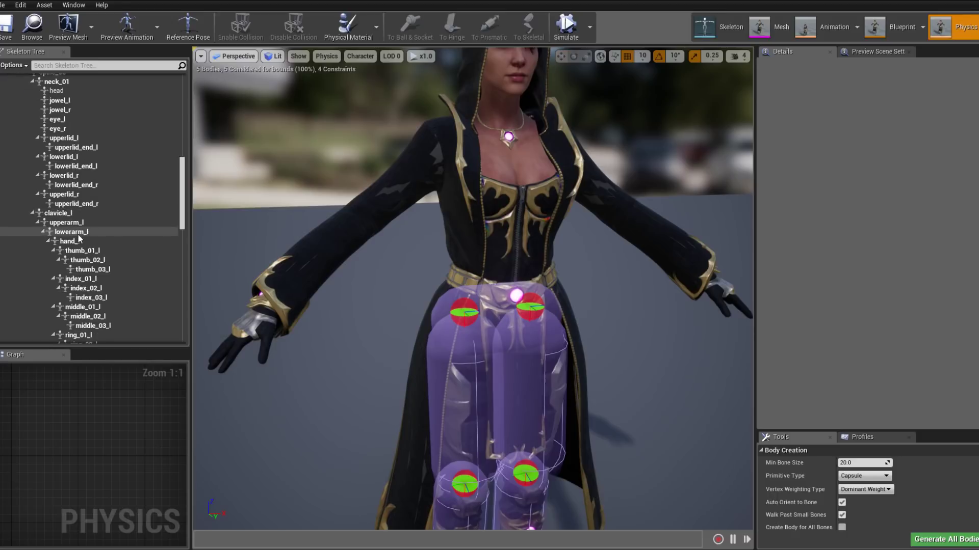
left_click(71, 215)
key("f")
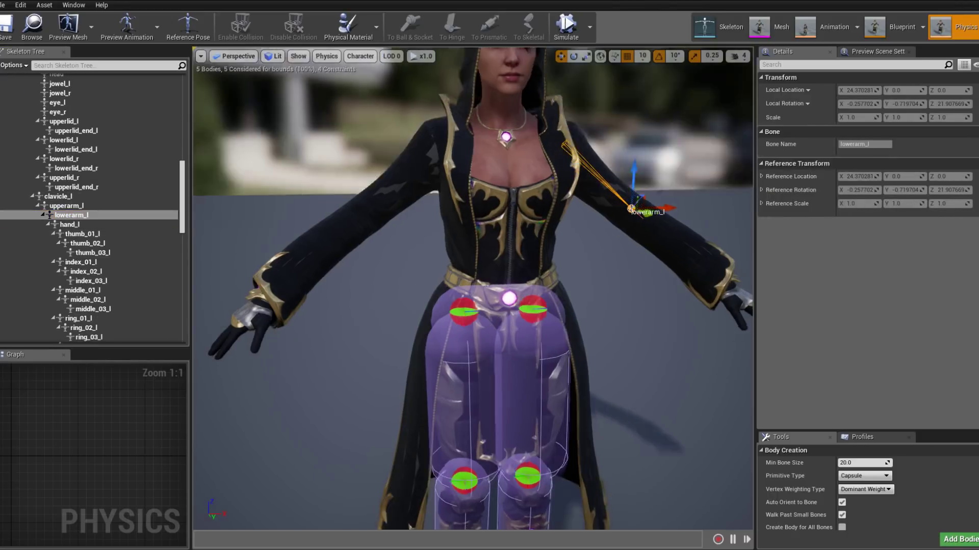
scroll(453, 232, "up", 3)
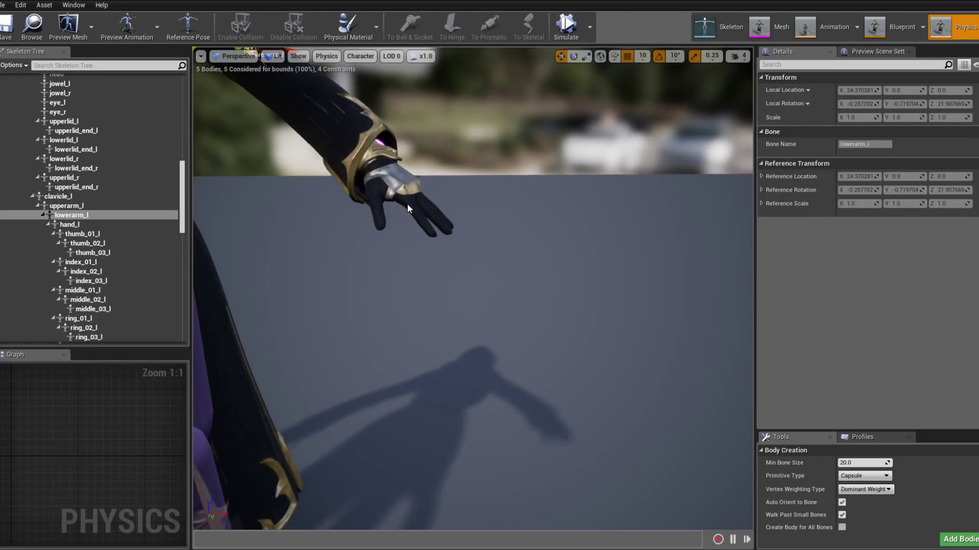
scroll(407, 209, "down", 3)
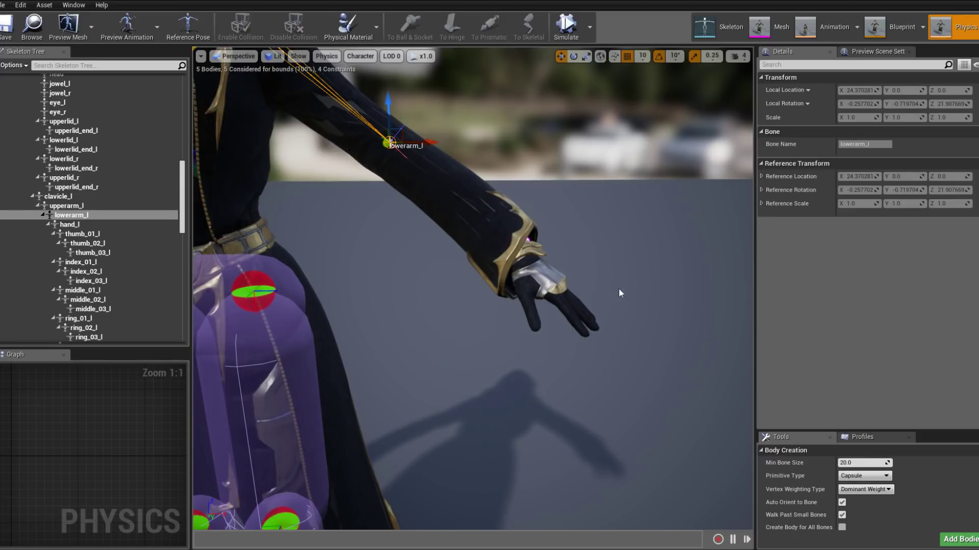
right_click(106, 215)
mouse_move(165, 267)
left_click(162, 300)
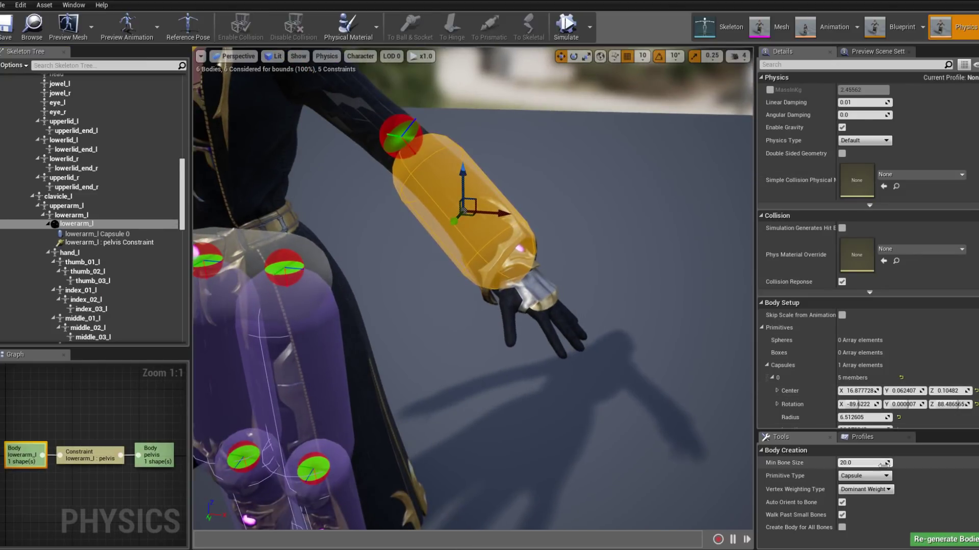
Slim and lengthen the lowerarm_l capsule to a radius of 3.847485 and a length of 22.121834.
scroll(905, 409, "down", 1)
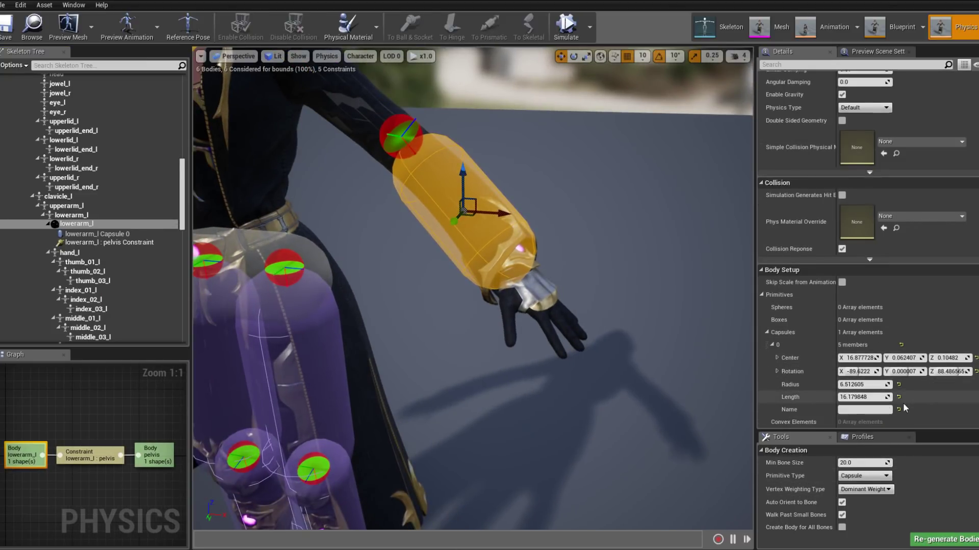
mouse_move(867, 384)
left_mouse_down()
mouse_move(844, 385)
mouse_move(880, 397)
left_mouse_up()
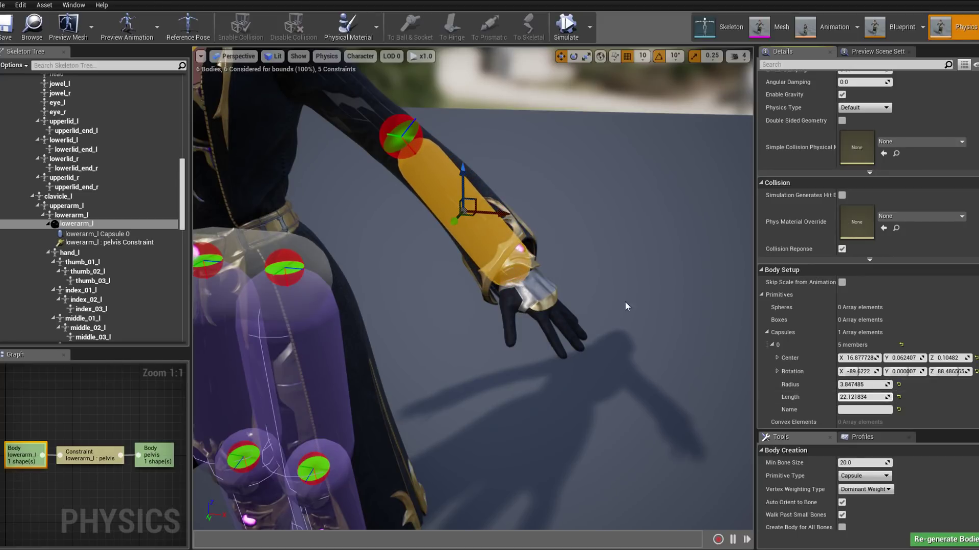
left_click_drag(615, 261, 244, 262, "alt")
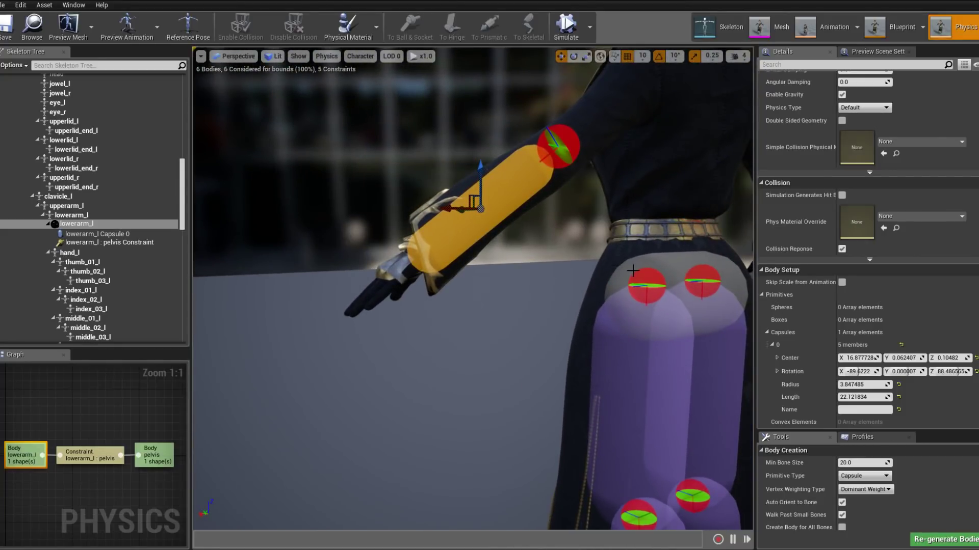
Shift the lowerarm_l capsule to center X 20.707167, Y -0.247537, Z 0.036093 and set its radius to 4.476348.
right_click_drag(412, 180, 411, 180)
left_click_drag(462, 239, 452, 251)
right_click_drag(495, 317, 496, 318)
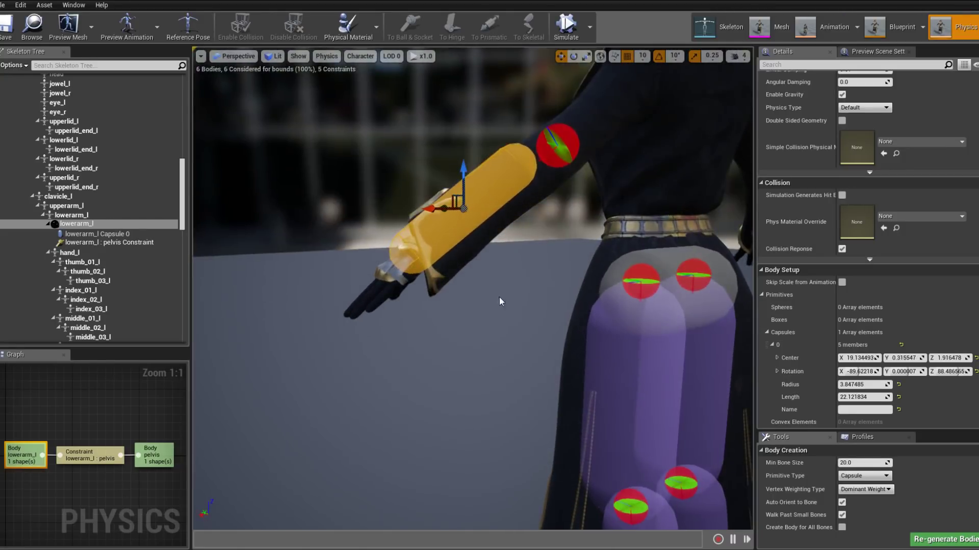
left_click_drag(461, 173, 469, 186)
right_click_drag(471, 187, 352, 190)
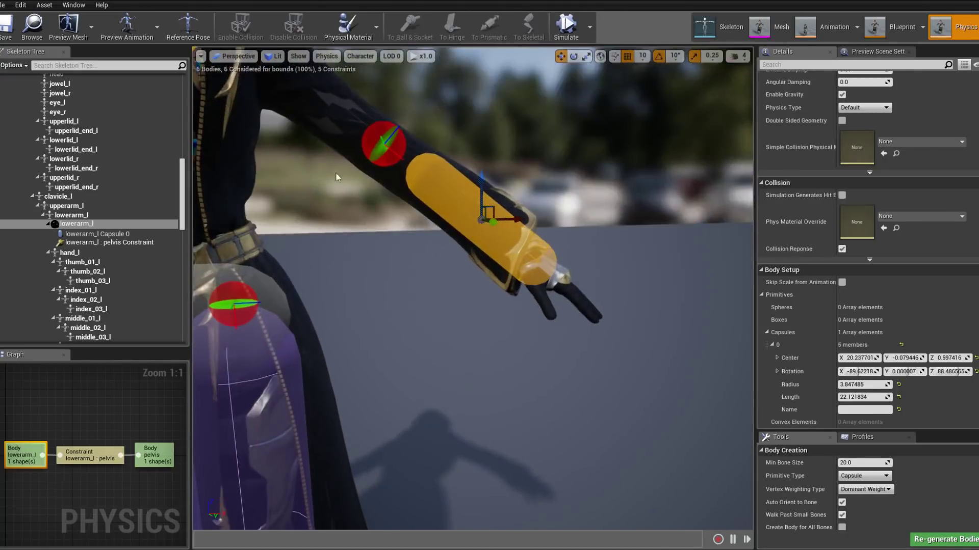
right_click_drag(481, 189, 481, 189)
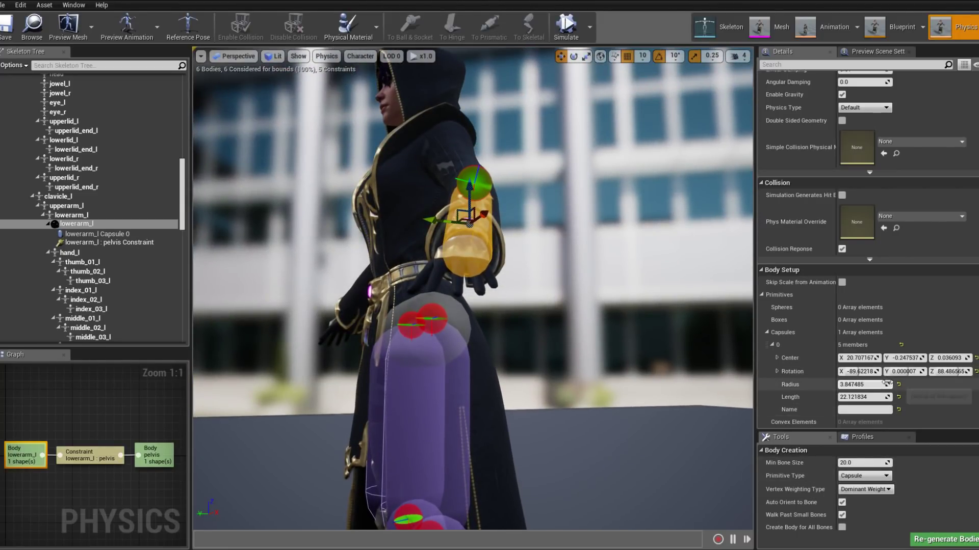
left_click_drag(558, 236, 681, 255, "alt")
right_click_drag(351, 168, 352, 168)
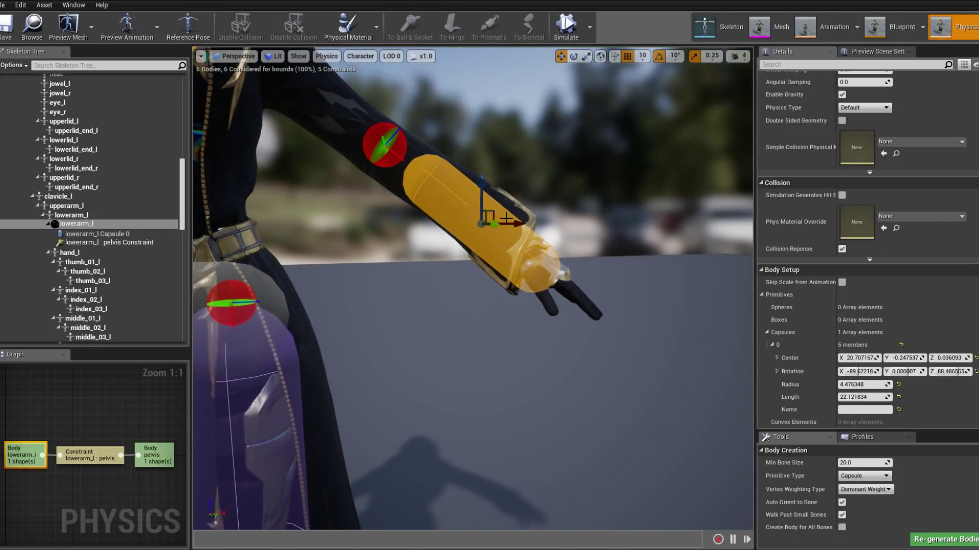
Switch the transform gizmo to local-space rotation, set position snap to 1 and rotation snap to 5°, with rotation snapping off.
key("e")
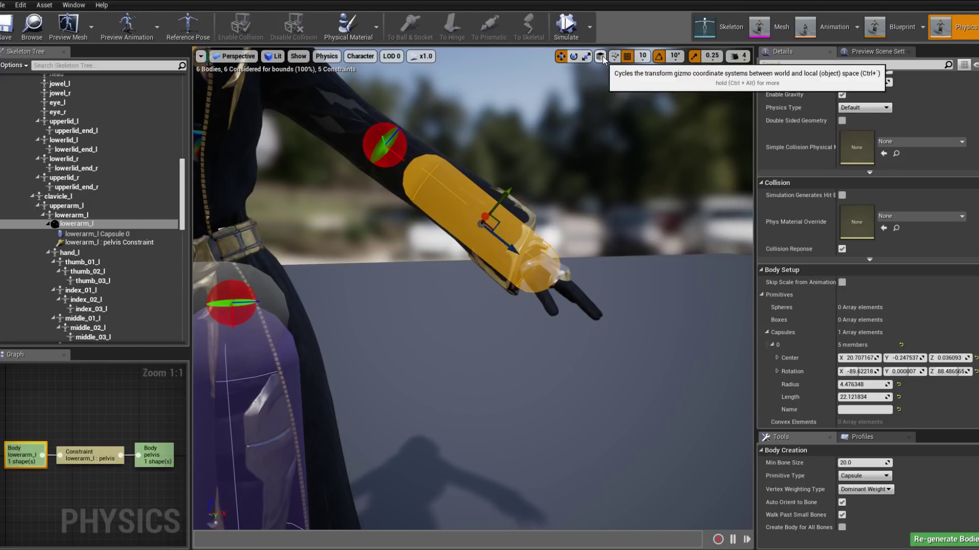
mouse_move(525, 259)
left_mouse_down()
mouse_move(532, 264)
mouse_move(510, 266)
mouse_move(530, 264)
left_mouse_up()
left_click(642, 56)
left_click(650, 72)
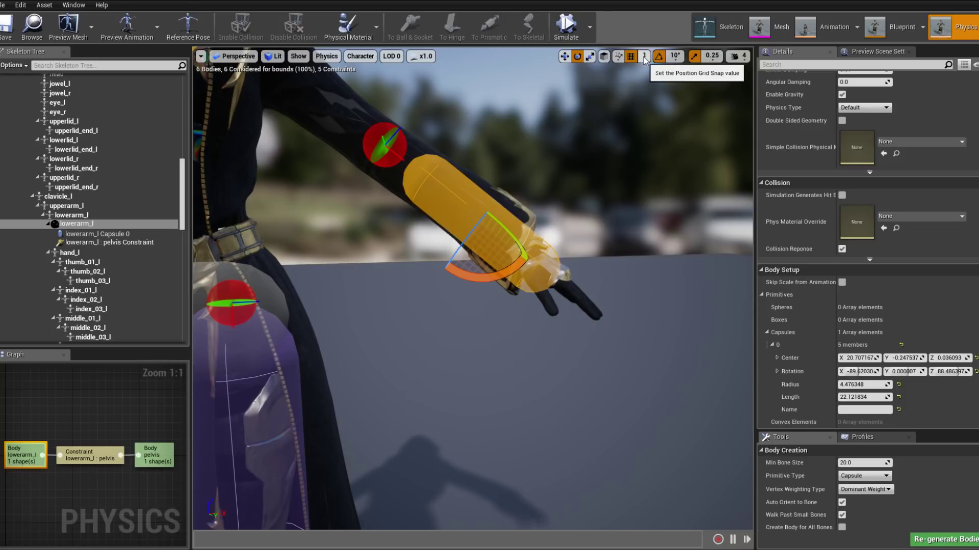
left_click(674, 56)
left_click(680, 78)
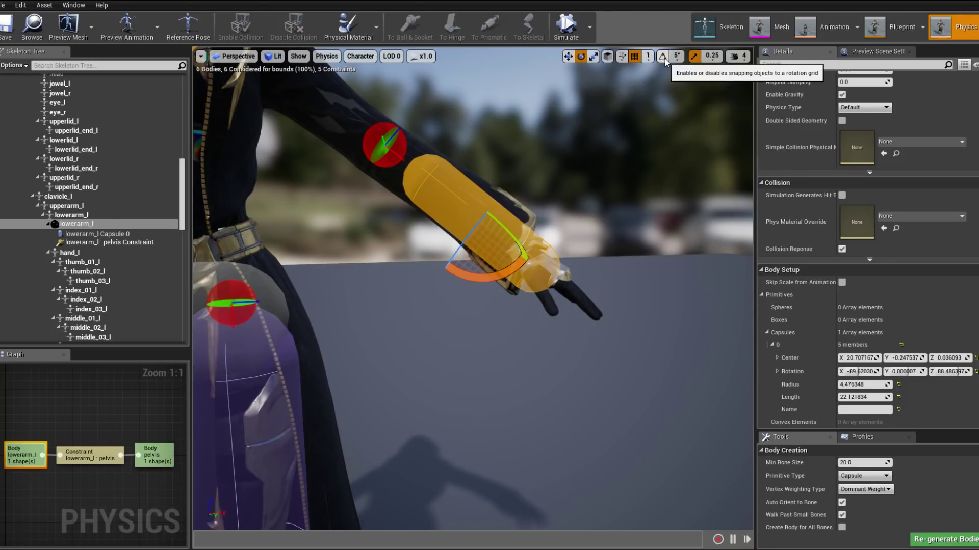
left_click(648, 56)
Tilt the lowerarm_l capsule to follow the forearm with rotation X -87.41324, Y 0.0, Z 88.486397.
left_click_drag(505, 268, 397, 270)
scroll(473, 289, "down", 6)
left_click_drag(473, 240, 557, 241, "alt")
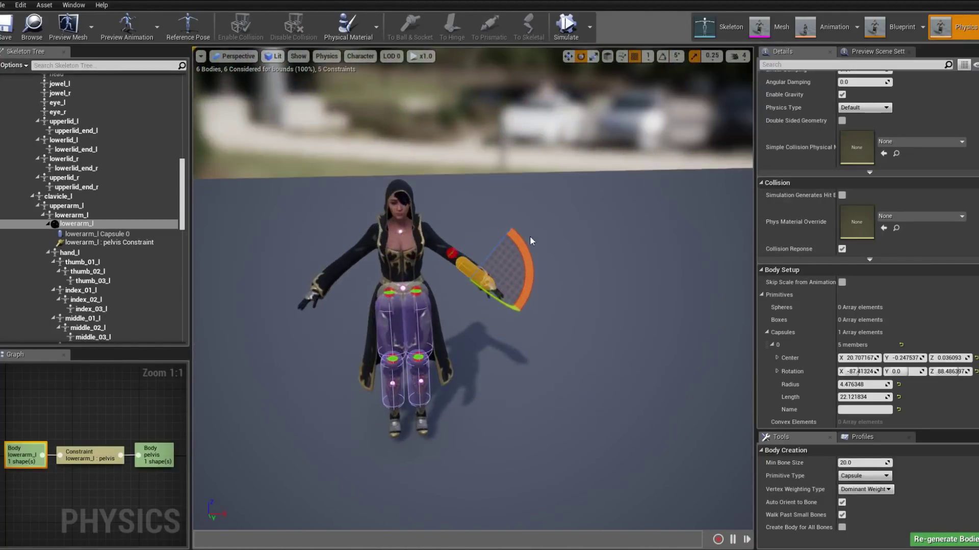
Add a capsule physics body to the lowerarm_r bone.
scroll(147, 226, "down", 3)
scroll(121, 245, "down", 2)
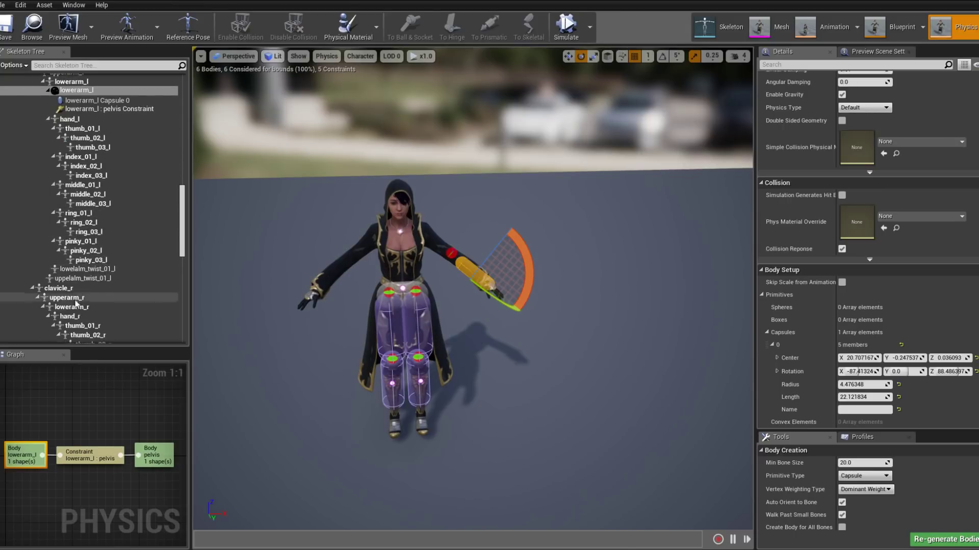
left_click(77, 306)
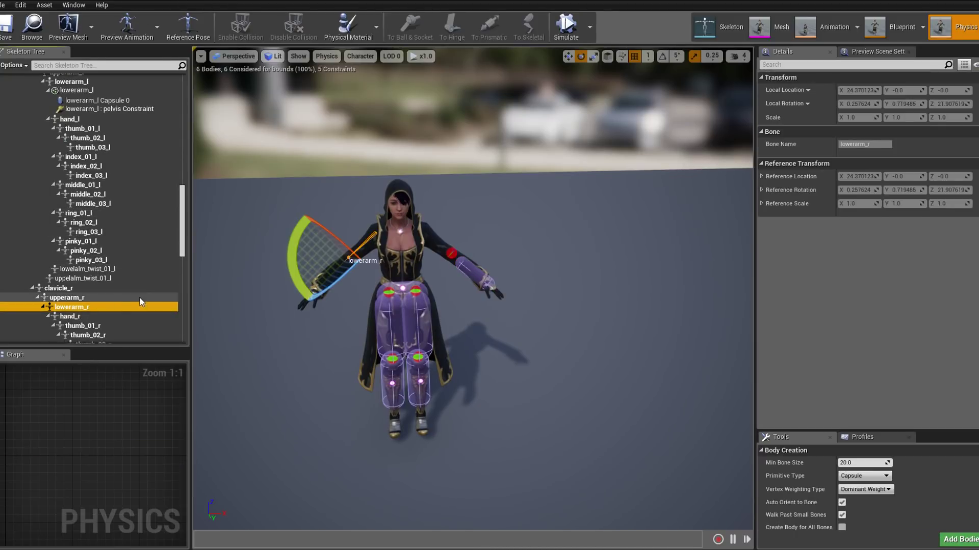
right_click(85, 308)
left_click(113, 393)
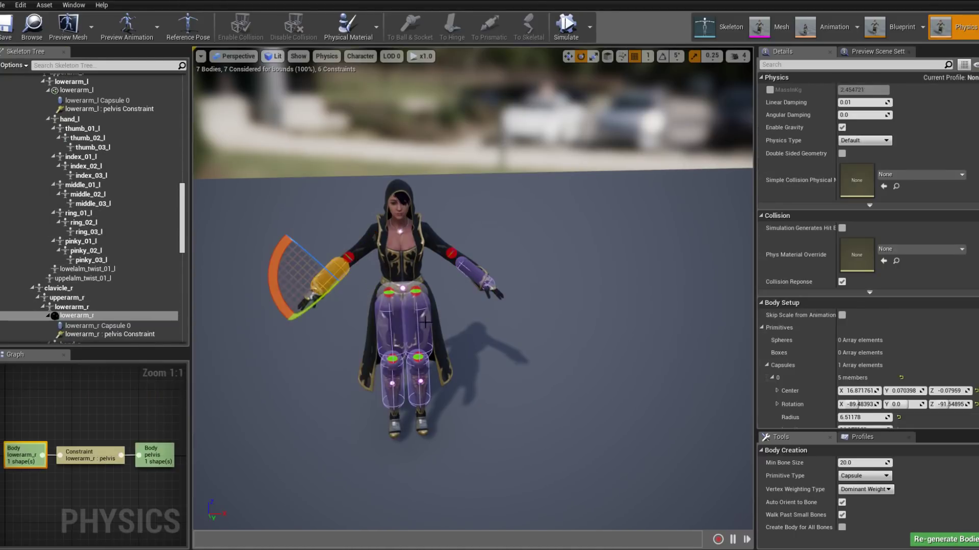
Copy the capsule settings of the lowerarm_l body onto the lowerarm_r body and check the fit on both forearms.
left_click(490, 280)
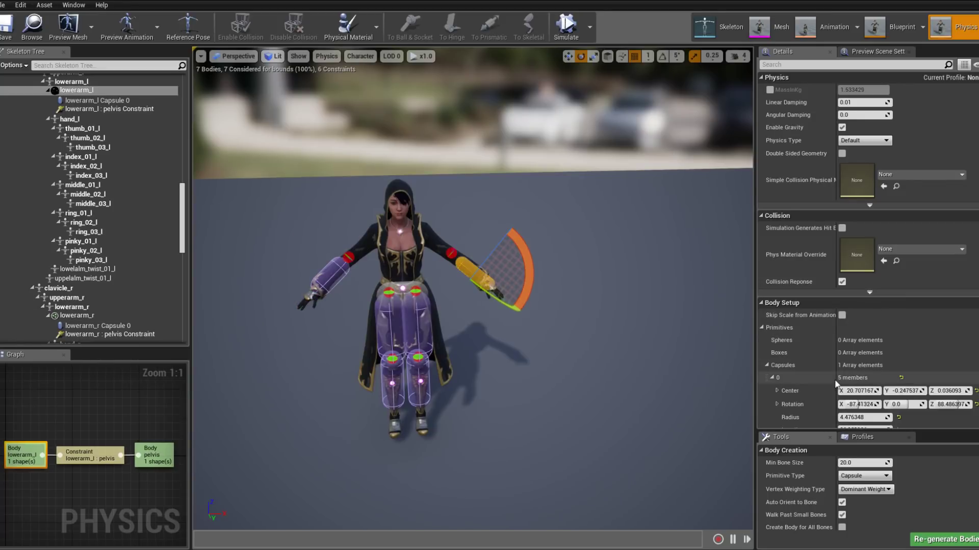
right_click(800, 367)
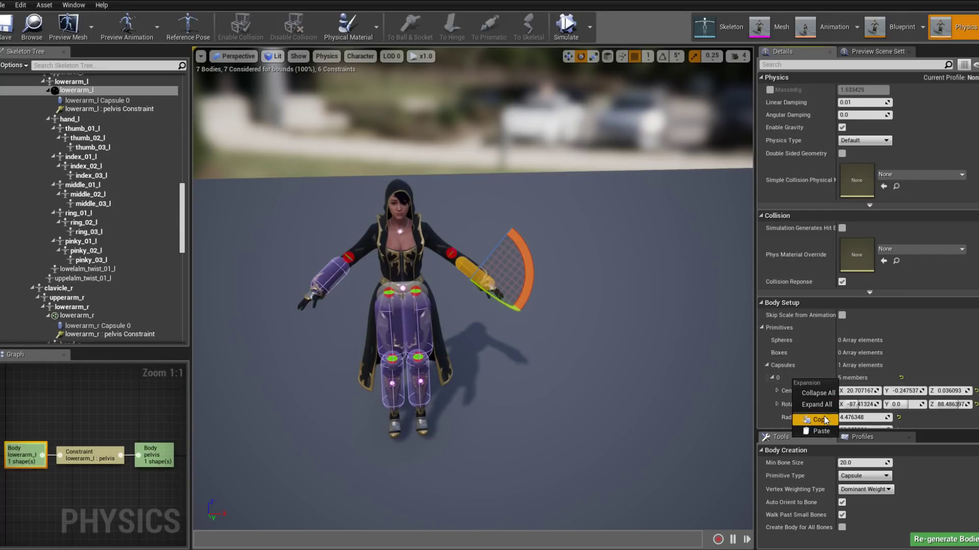
left_click(826, 408)
left_click(338, 277)
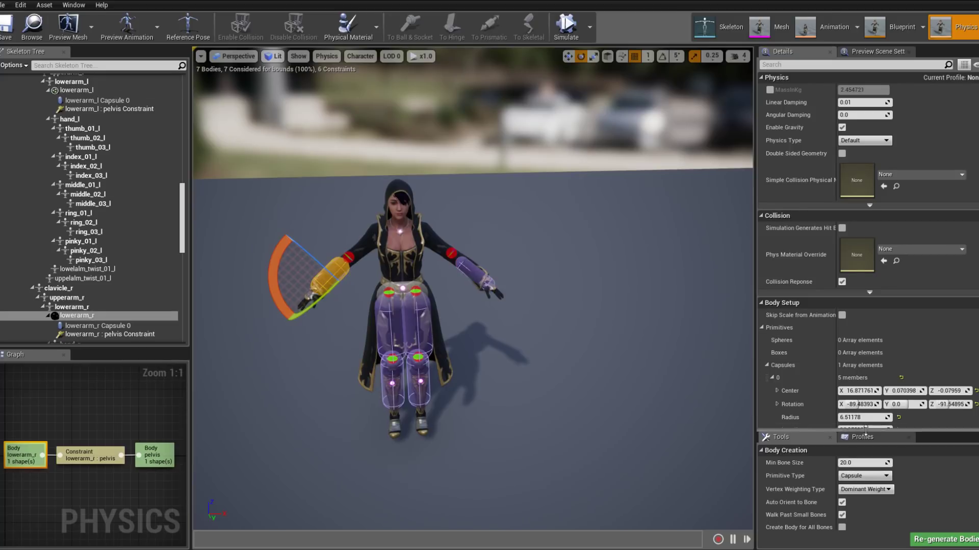
right_click(809, 380)
left_click(835, 434)
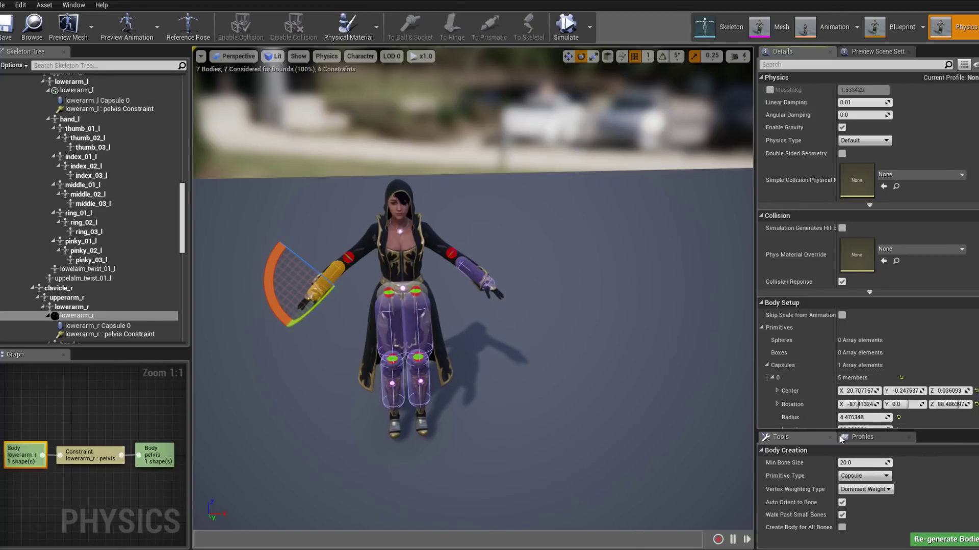
scroll(446, 321, "up", 5)
left_click_drag(461, 310, 480, 298, "alt")
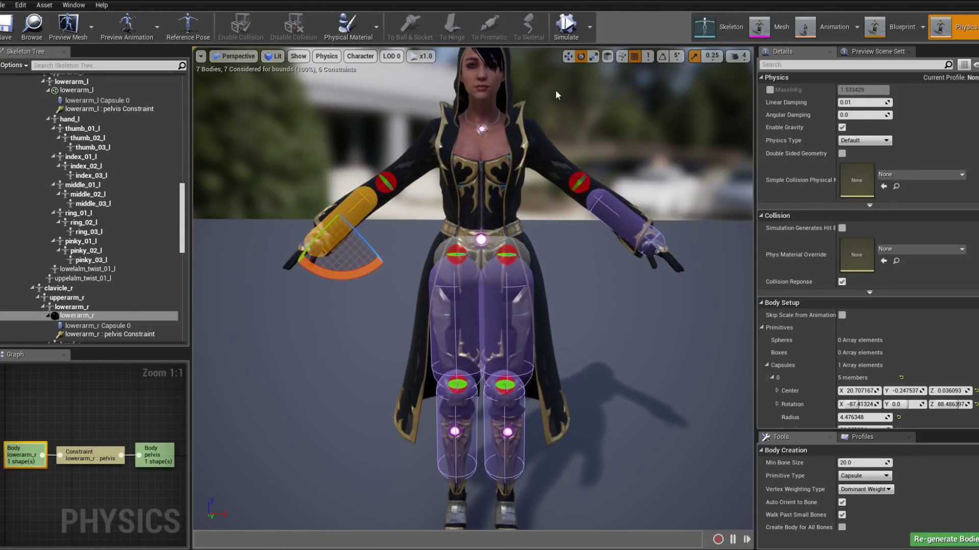
Switch to editing the character's skeletal mesh and open its clothing data settings.
left_click(759, 28)
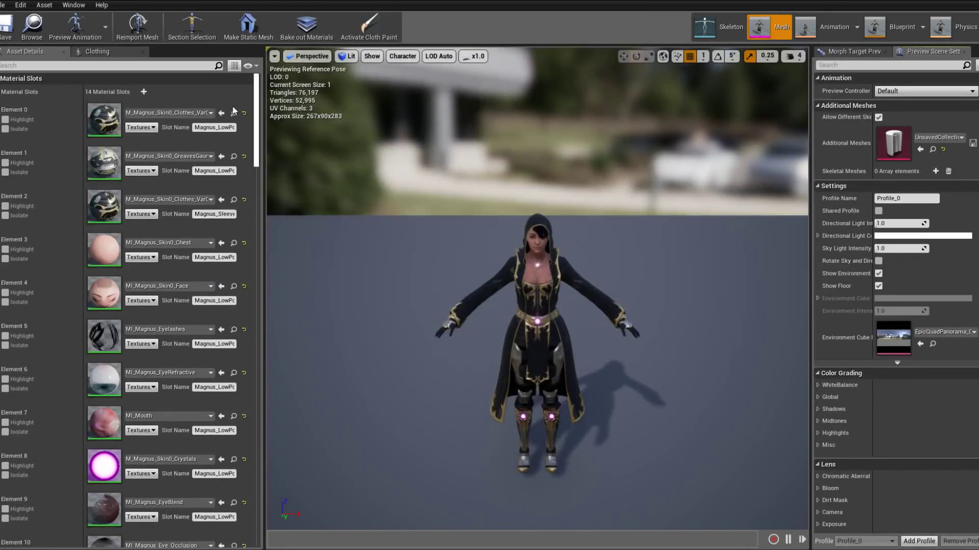
left_click(97, 52)
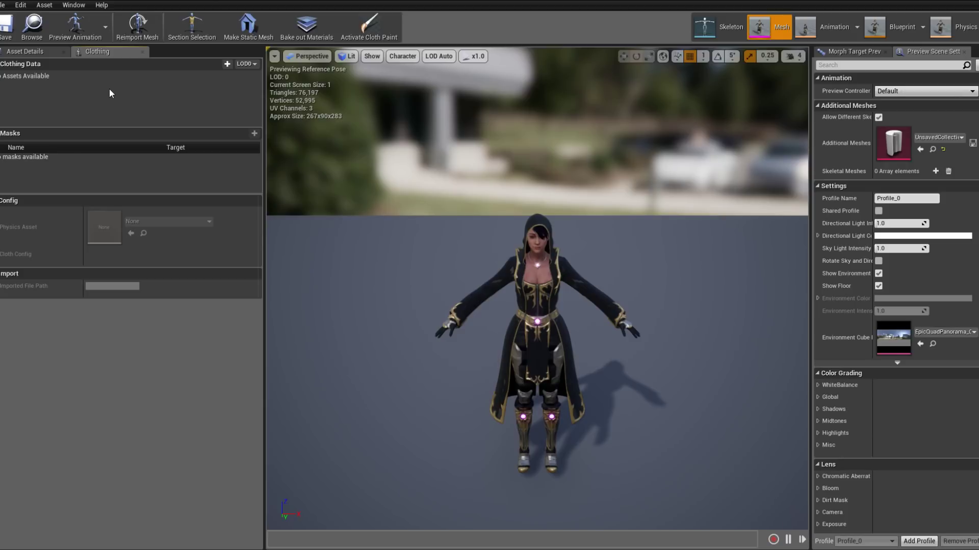
left_click(503, 387)
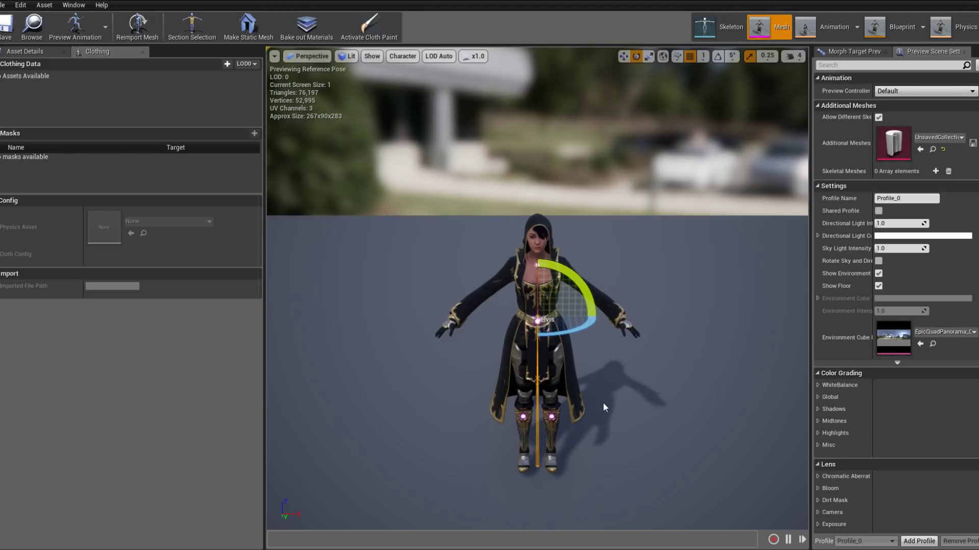
scroll(604, 383, "up", 4)
left_click_drag(609, 385, 628, 378, "alt")
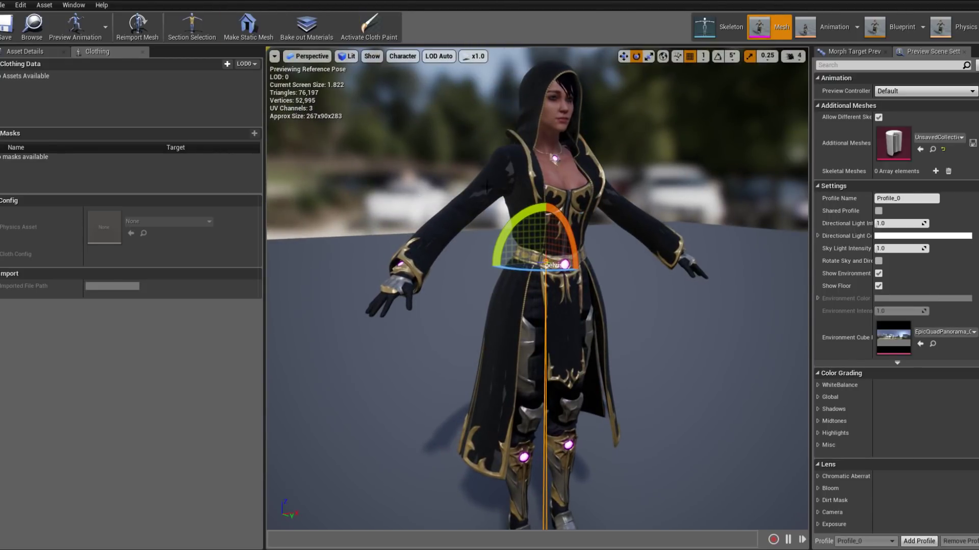
left_click(479, 194)
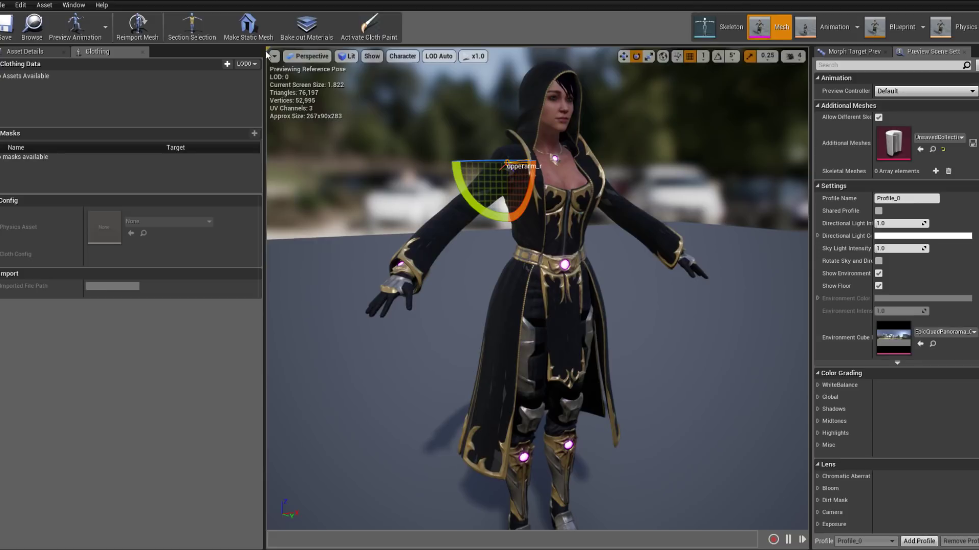
left_click(418, 311)
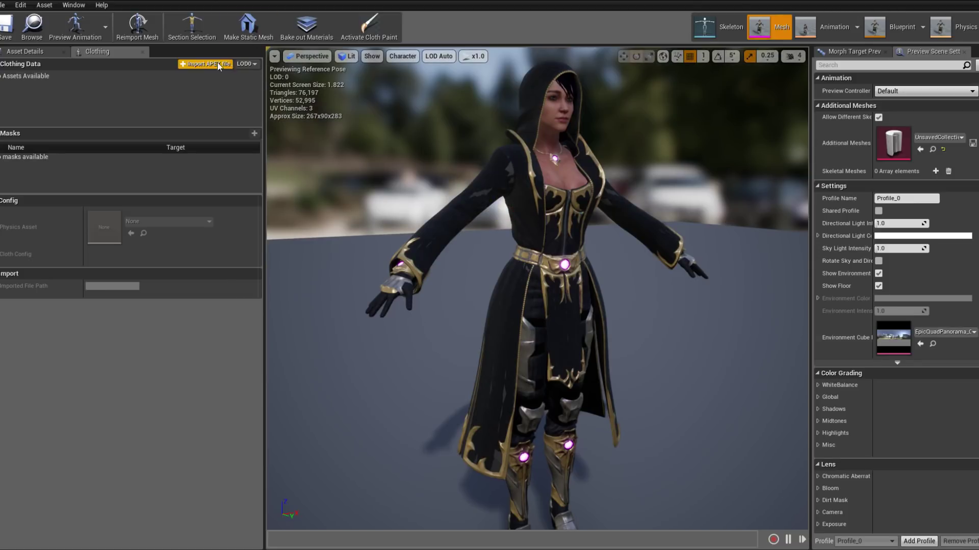
Enable section selection and select the coat section of the character mesh.
left_click(21, 51)
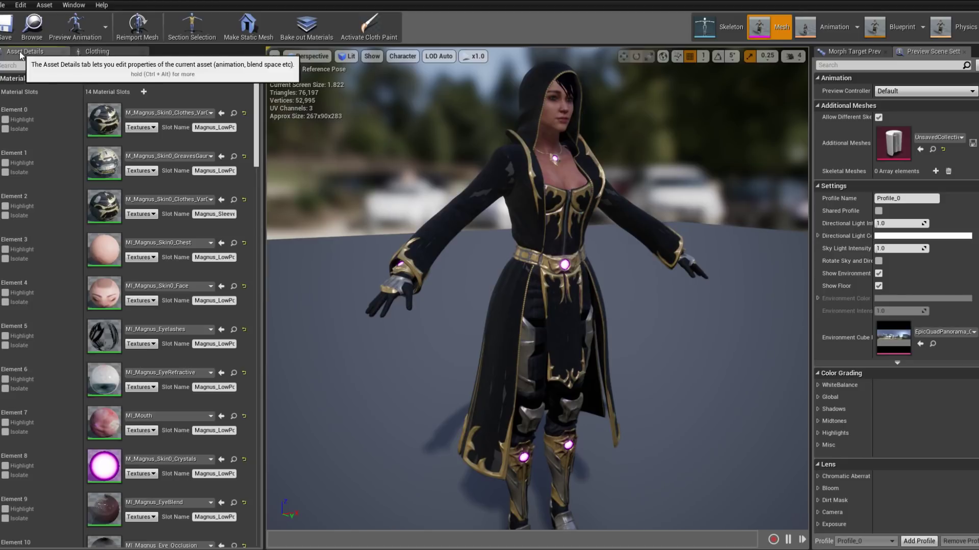
scroll(179, 162, "down", 2)
scroll(180, 162, "down", 2)
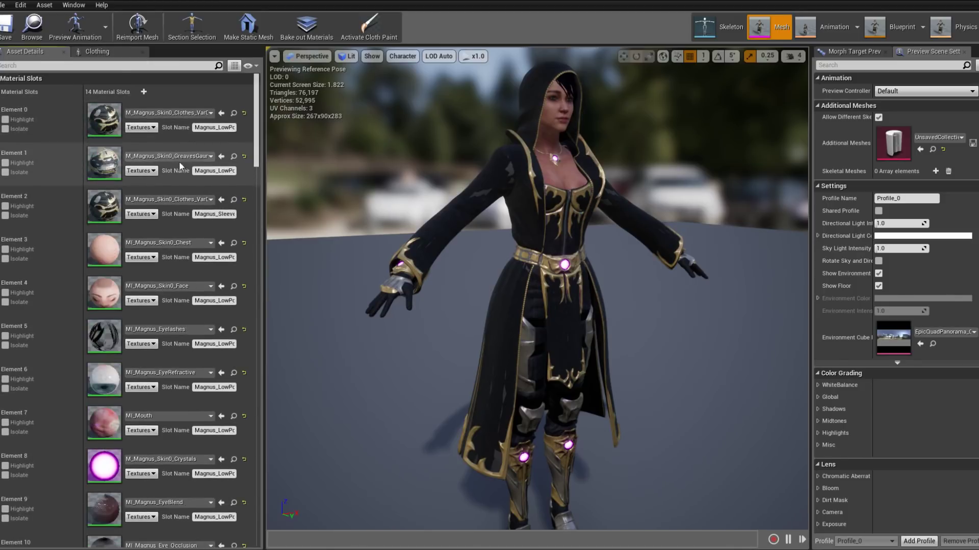
left_click(116, 53)
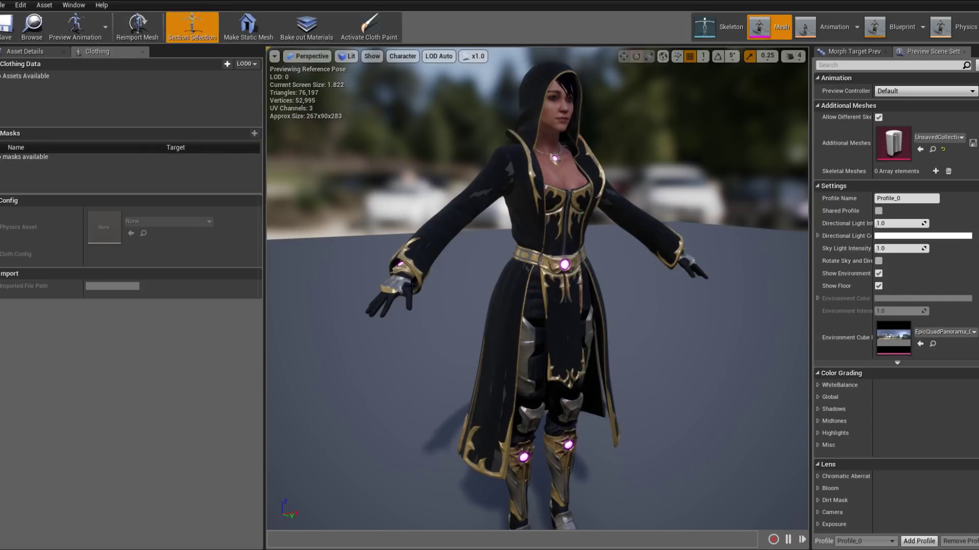
left_click(510, 169)
left_click_drag(662, 301, 667, 336, "alt")
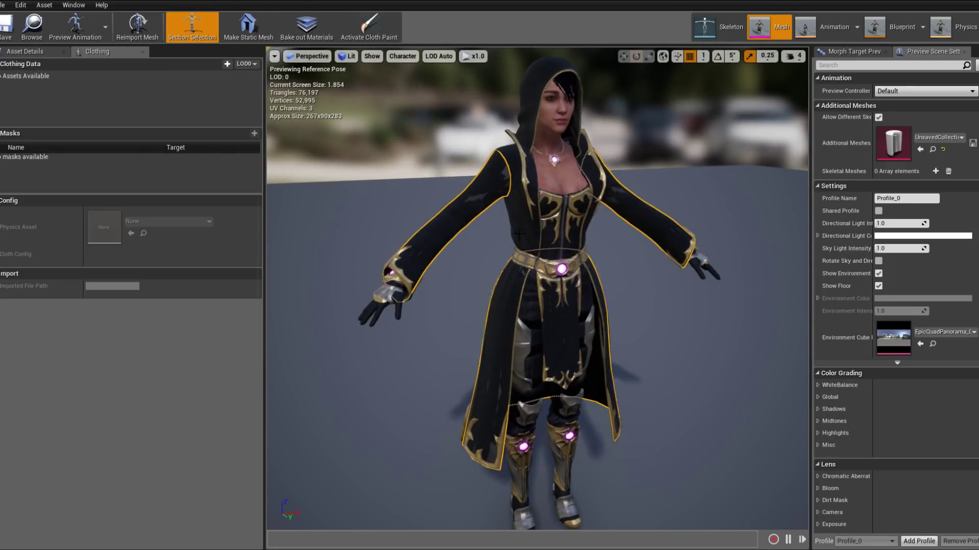
right_click(619, 188)
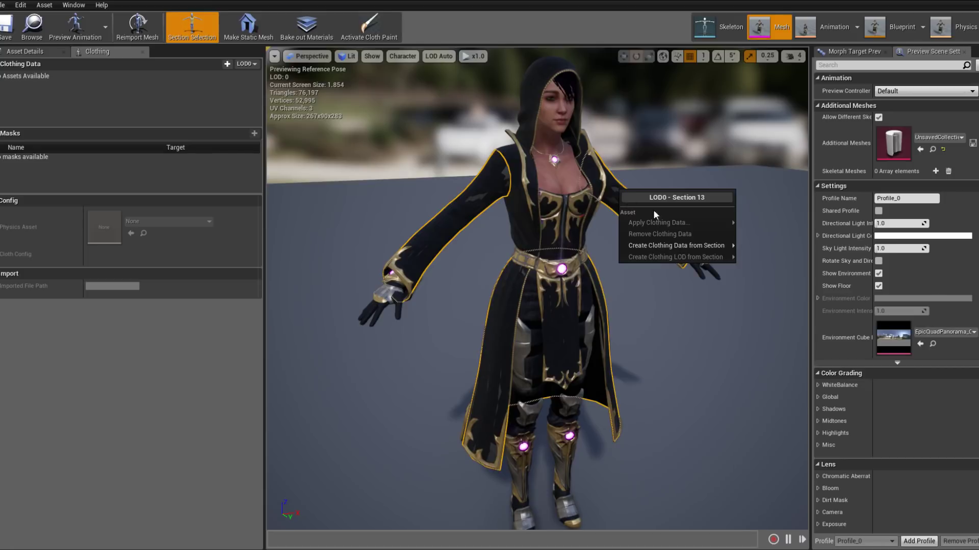
mouse_move(702, 249)
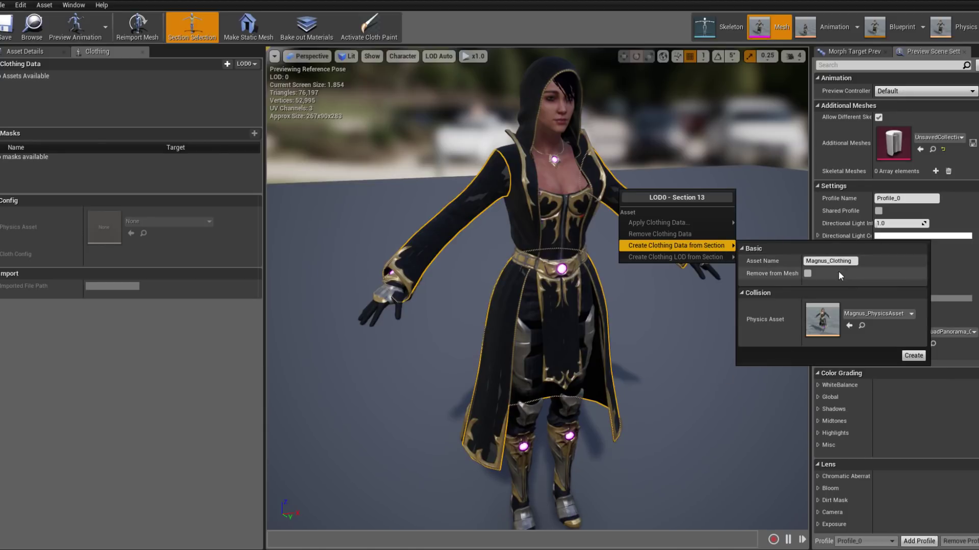
left_click(807, 274)
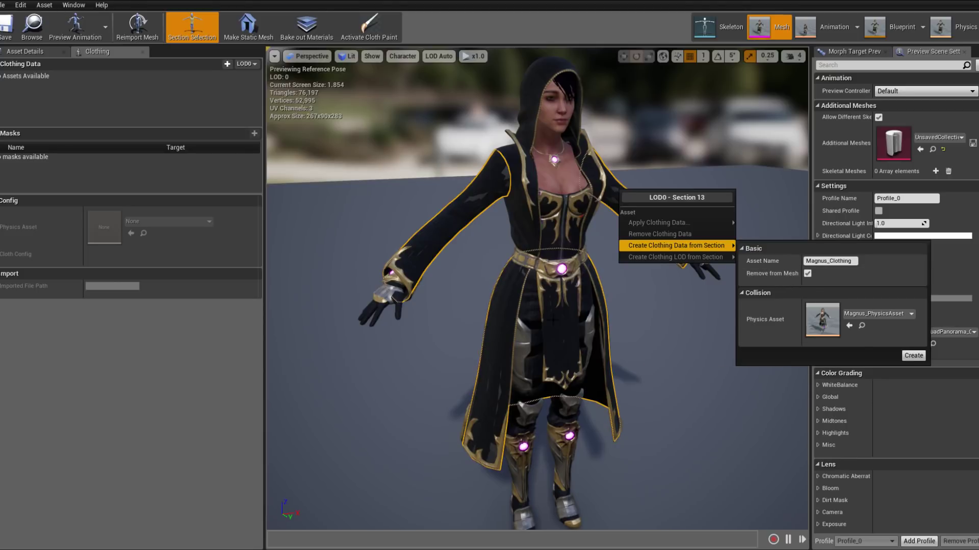
Examine the outline of the selected coat section around the torso, sleeves and side of the skirt.
middle_click_drag(518, 220, 477, 236)
scroll(511, 197, "up", 3)
middle_click_drag(511, 201, 423, 142)
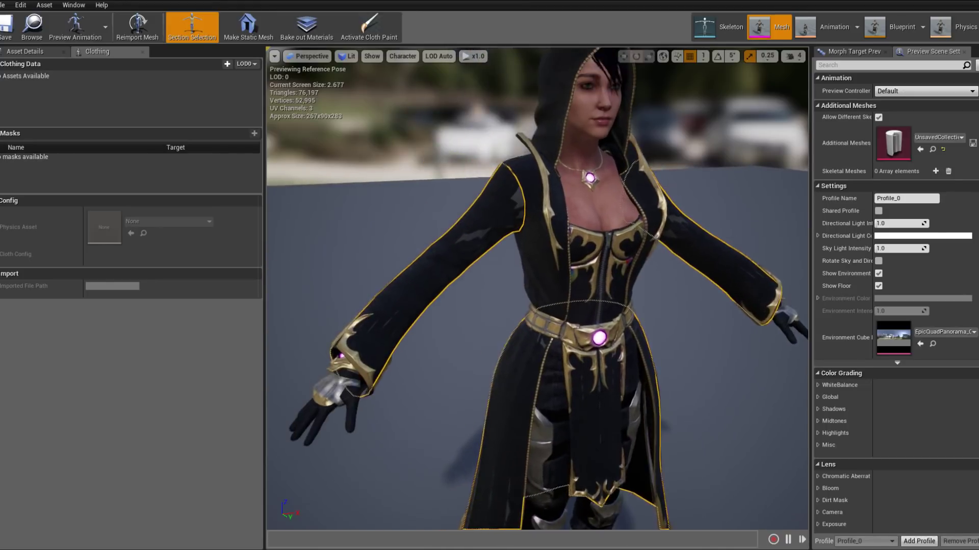
scroll(538, 204, "up", 4)
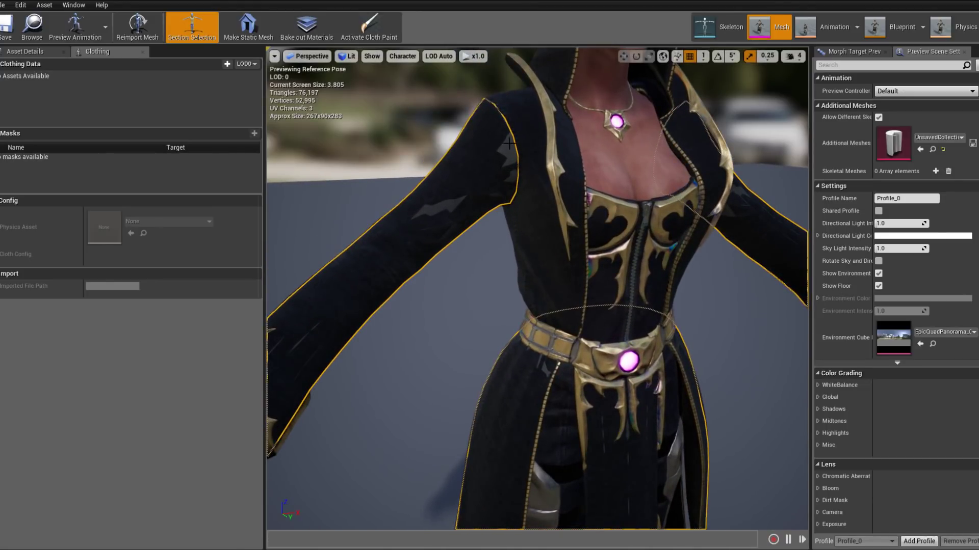
scroll(507, 123, "down", 4)
middle_click_drag(507, 123, 451, 61)
middle_click_drag(465, 193, 538, 329)
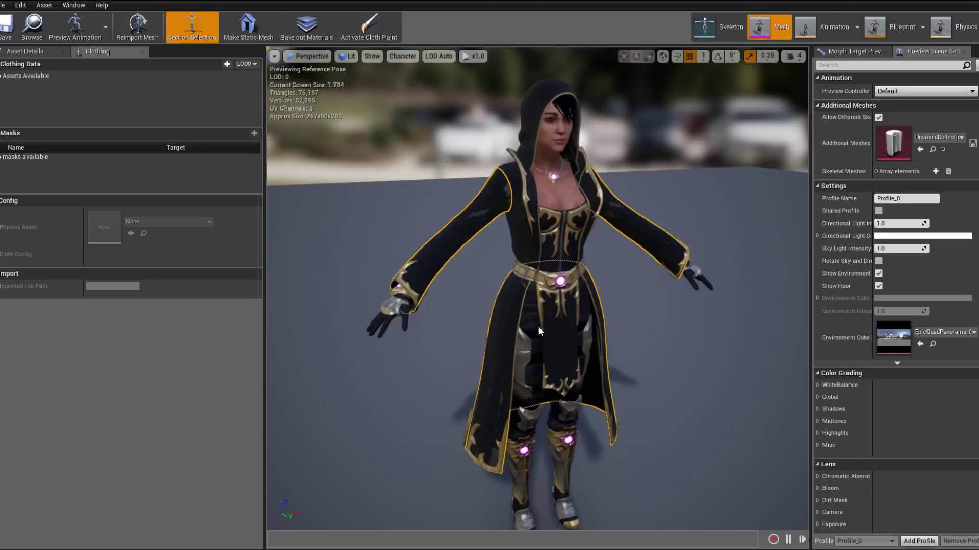
scroll(538, 329, "up", 5)
scroll(538, 329, "down", 3)
mouse_move(538, 328)
left_mouse_down("alt")
mouse_move(663, 285)
mouse_move(540, 334)
left_mouse_up("alt")
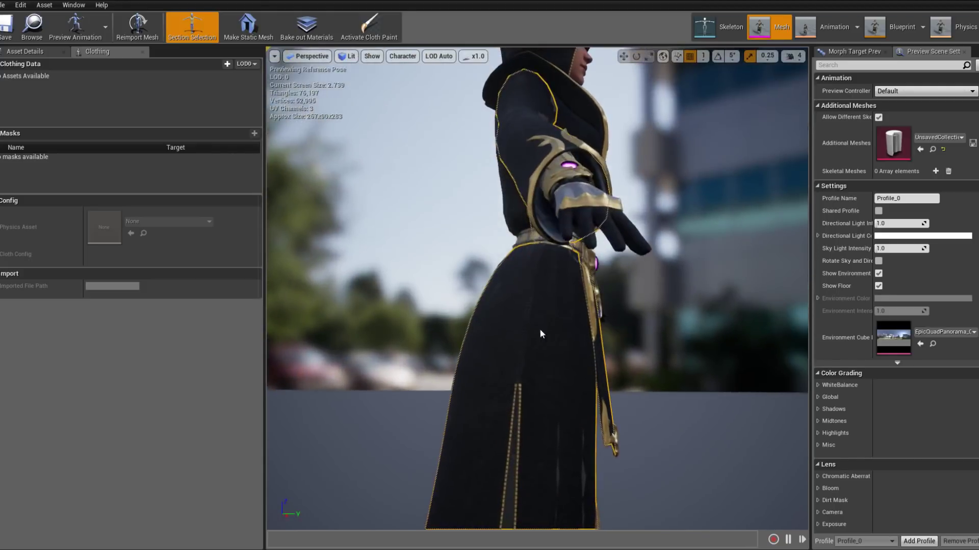
left_click_drag(657, 347, 619, 332, "alt")
left_click_drag(630, 382, 630, 357, "alt")
middle_click_drag(618, 332, 630, 369)
Inspect up close the seam where the coat's sleeve section meets the shoulder.
left_click_drag(558, 221, 459, 273, "alt")
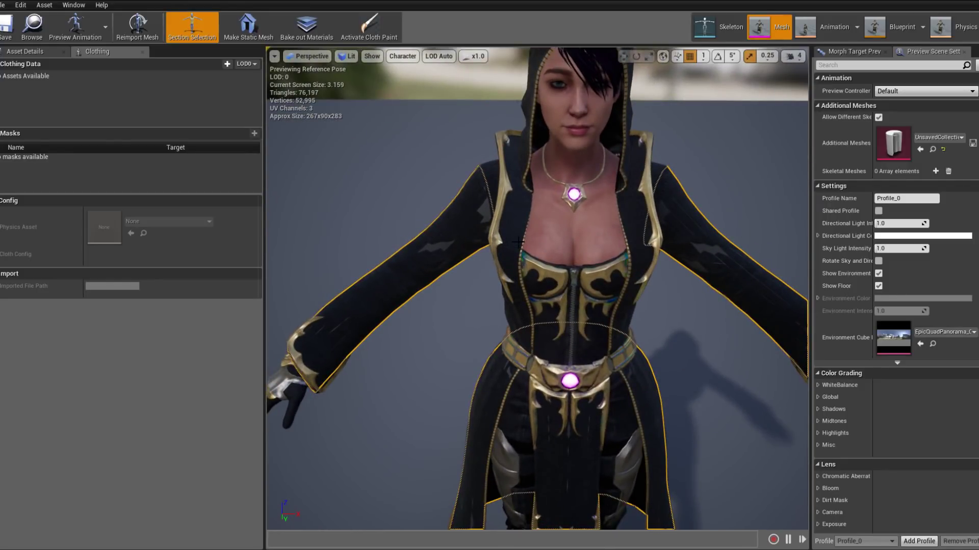
scroll(500, 243, "up", 5)
scroll(500, 243, "down", 4)
middle_click_drag(500, 243, 621, 355)
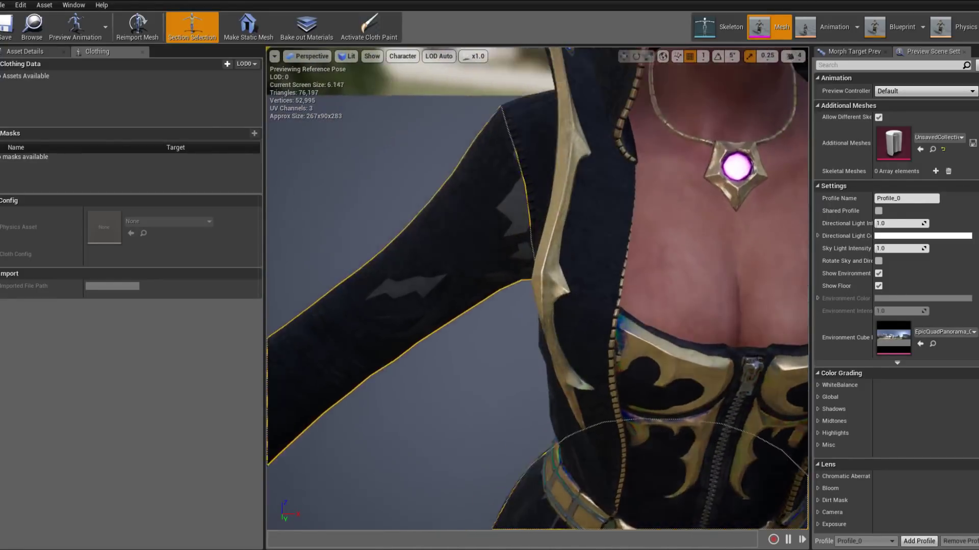
middle_click_drag(468, 191, 496, 229)
scroll(499, 229, "up", 3)
left_click_drag(503, 227, 591, 247, "alt")
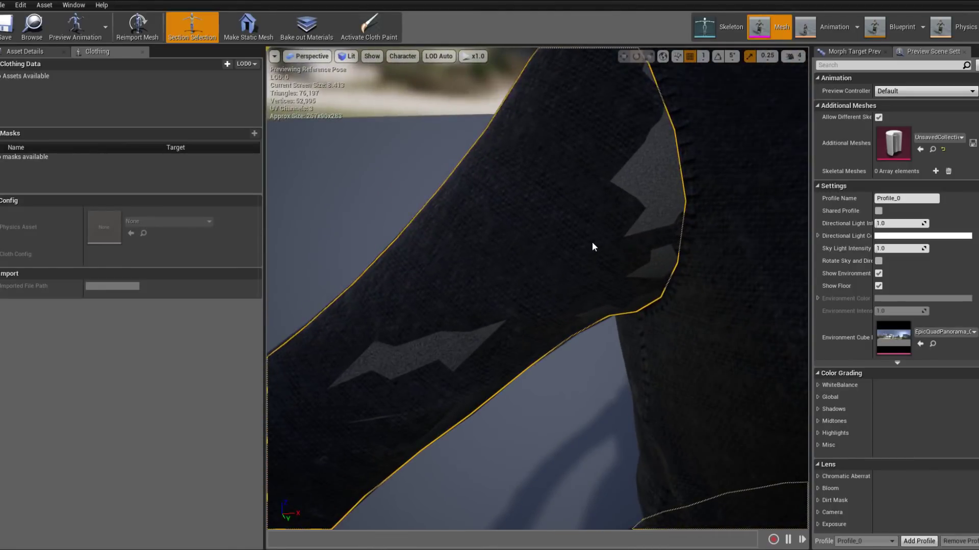
scroll(591, 246, "down", 3)
middle_click_drag(591, 246, 629, 290)
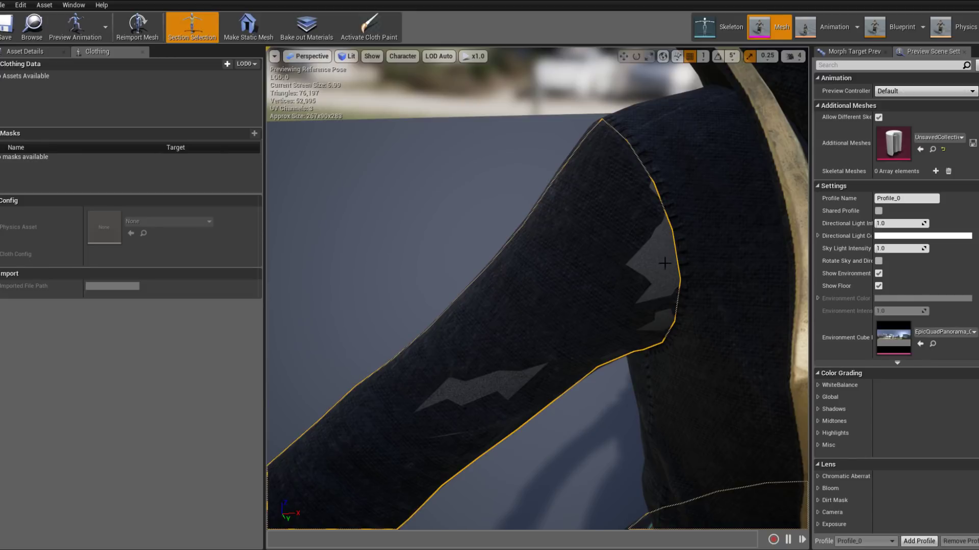
scroll(640, 250, "down", 6)
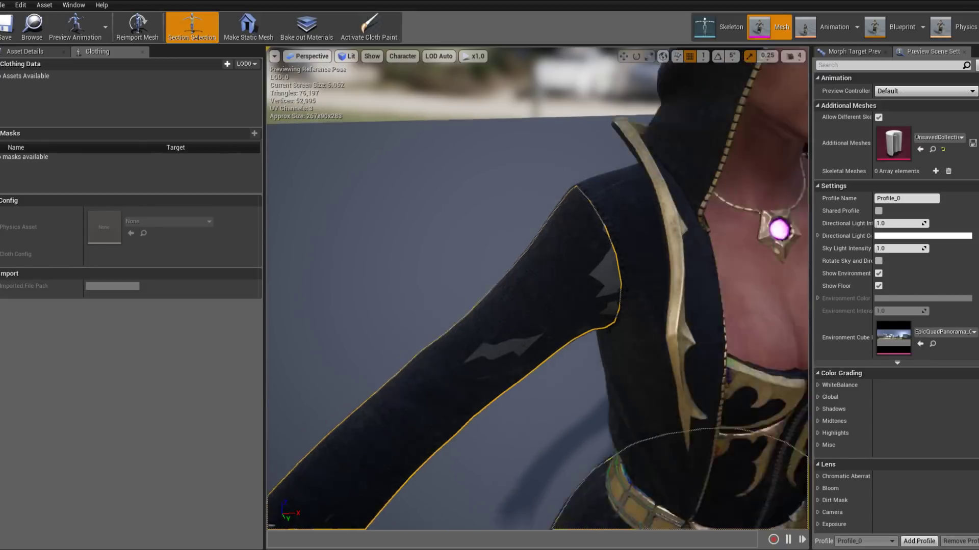
Examine the coat's lower hem, gold trim and side slit, and how the skirt hangs around the legs.
left_click_drag(640, 249, 759, 219, "alt")
middle_click_drag(639, 249, 639, 76)
scroll(591, 394, "up", 6)
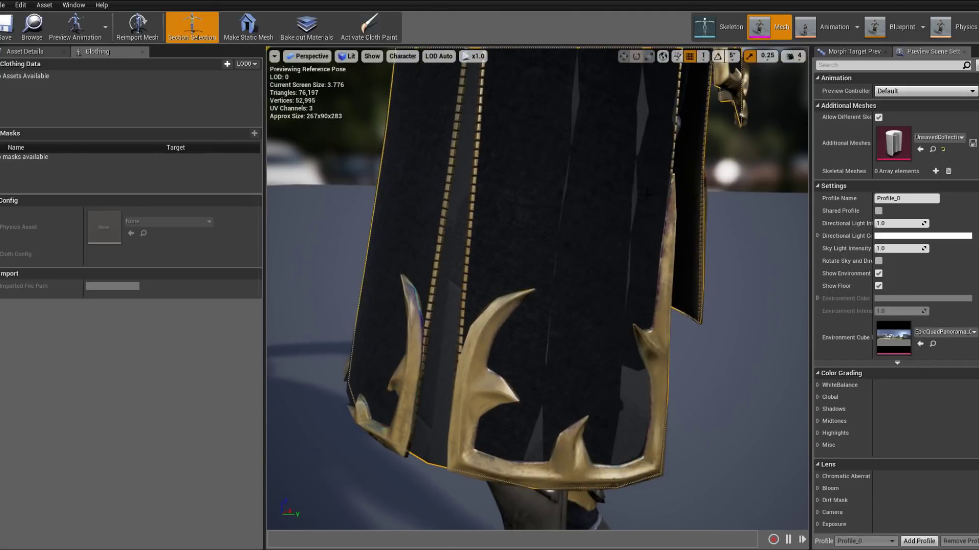
scroll(630, 252, "down", 4)
left_click_drag(431, 317, 535, 317, "alt")
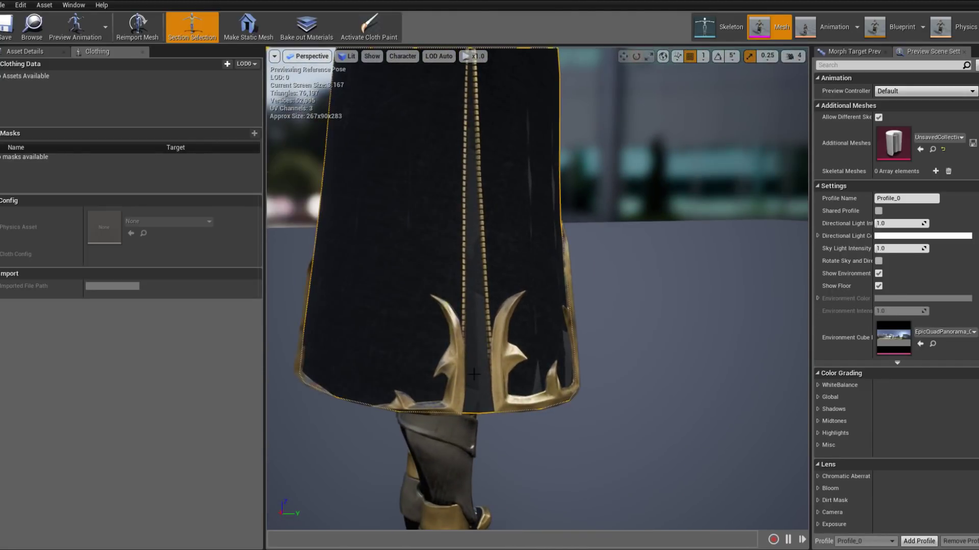
left_click_drag(632, 336, 780, 227, "alt")
left_click_drag(596, 412, 625, 334, "alt")
left_click_drag(676, 368, 576, 448, "alt")
scroll(677, 368, "down", 5)
left_click_drag(676, 368, 601, 403, "alt")
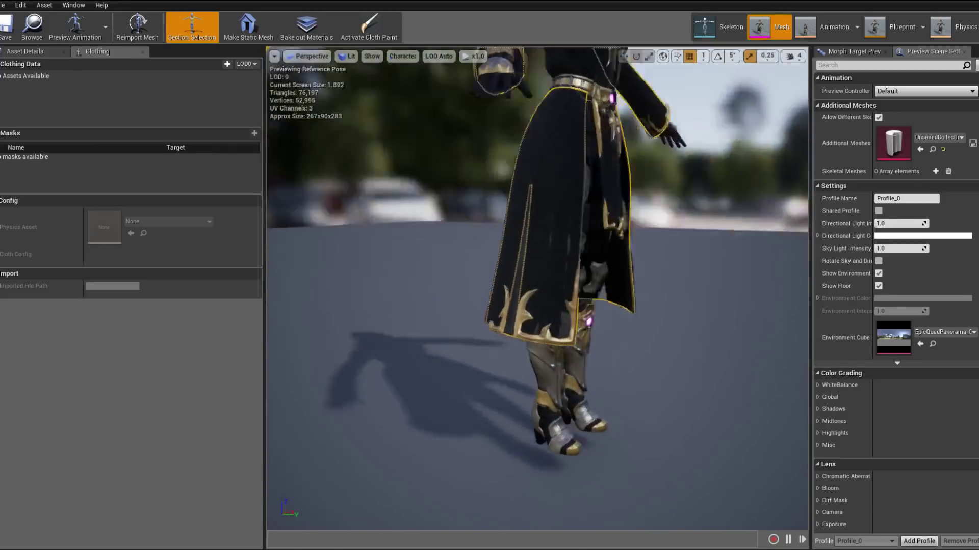
left_click_drag(712, 236, 601, 236, "alt")
middle_click_drag(712, 236, 645, 319)
mouse_move(671, 227)
left_mouse_down("alt")
mouse_move(754, 260)
mouse_move(669, 244)
left_mouse_up("alt")
middle_click_drag(639, 240, 579, 273)
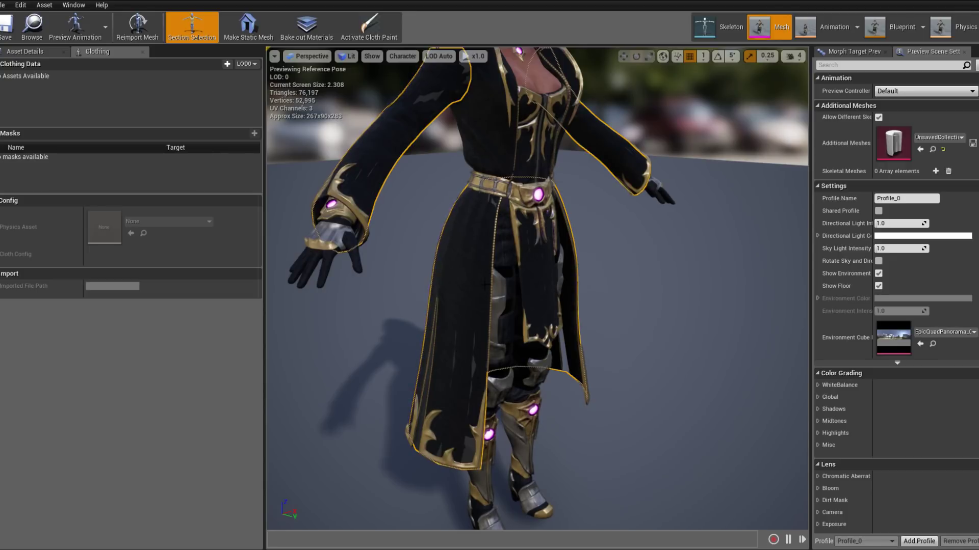
mouse_move(473, 454)
left_mouse_down("alt")
mouse_move(403, 454)
mouse_move(454, 453)
left_mouse_up("alt")
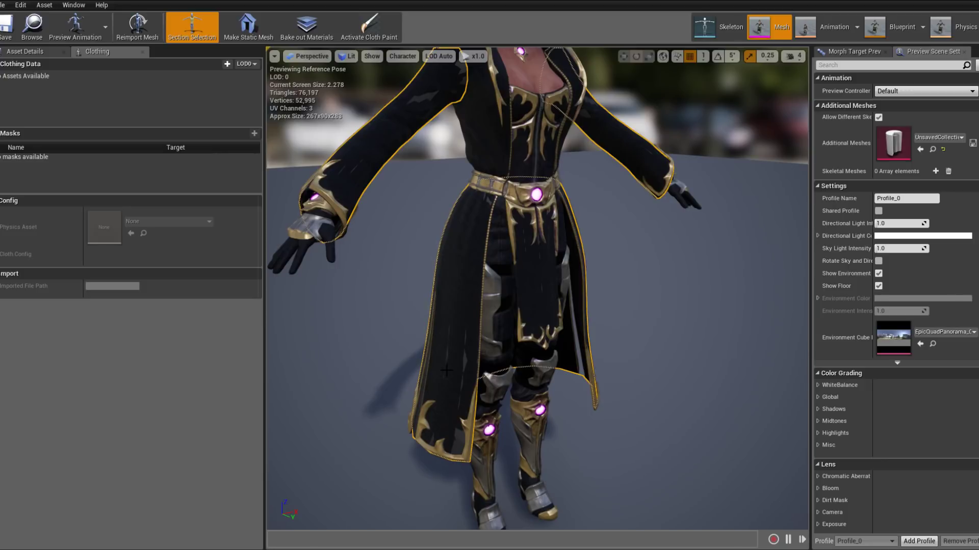
left_click_drag(453, 358, 479, 331, "alt")
Create clothing data named Magnus_Clothing from the coat section, using PA_Magnus_ClothSim as its physics asset and leaving the section in the mesh.
right_click(477, 363)
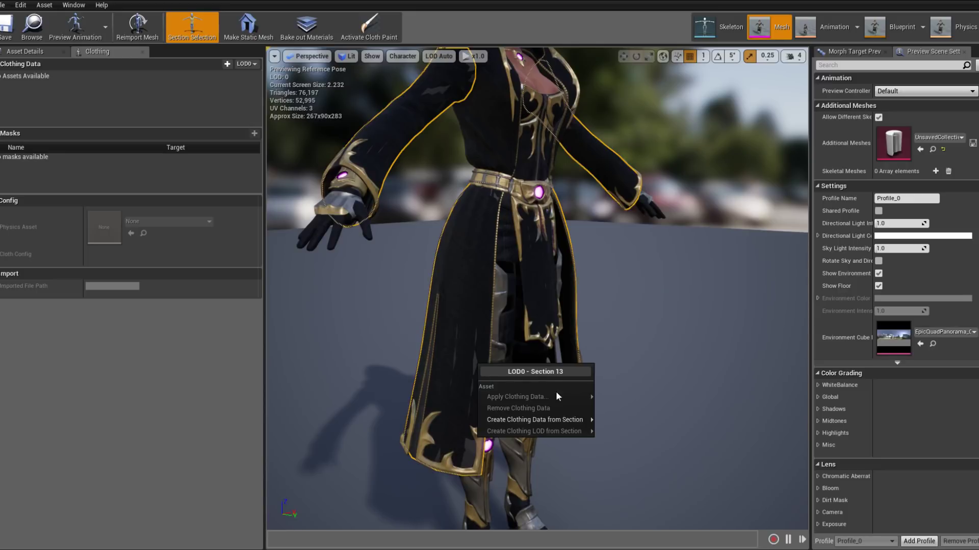
mouse_move(562, 419)
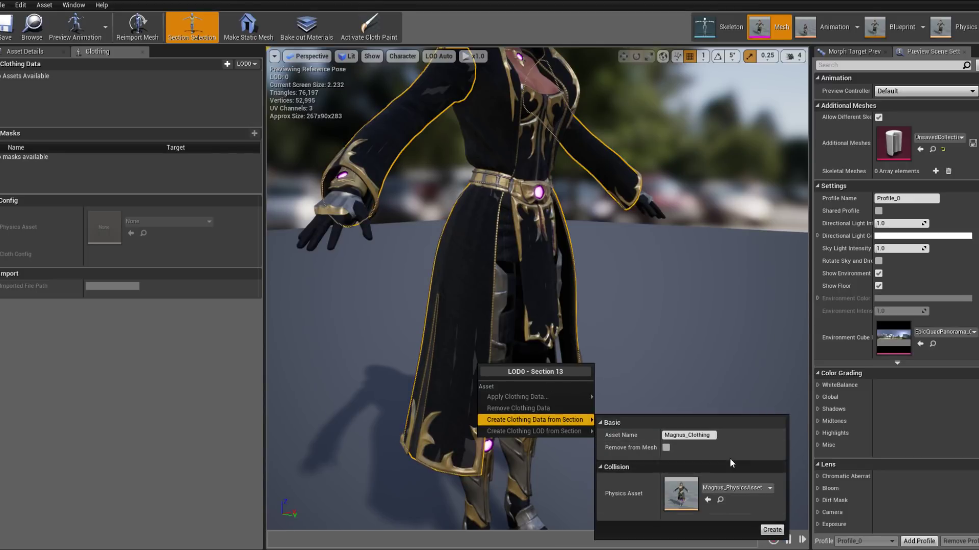
left_click(763, 491)
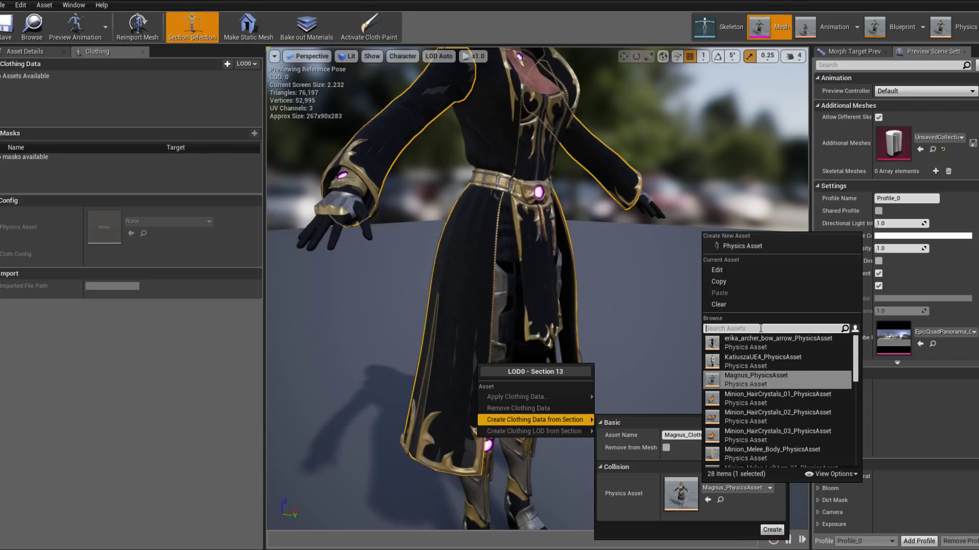
type("pa")
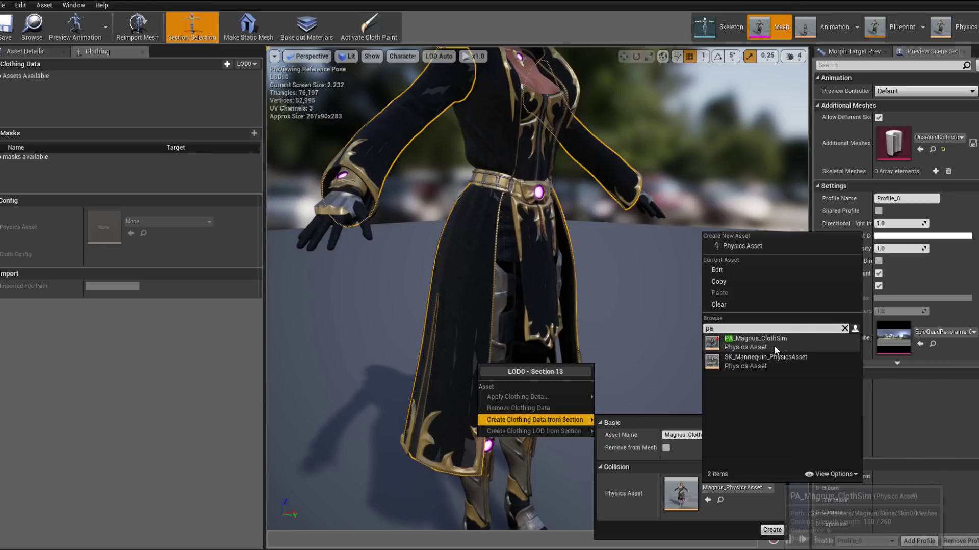
left_click(774, 345)
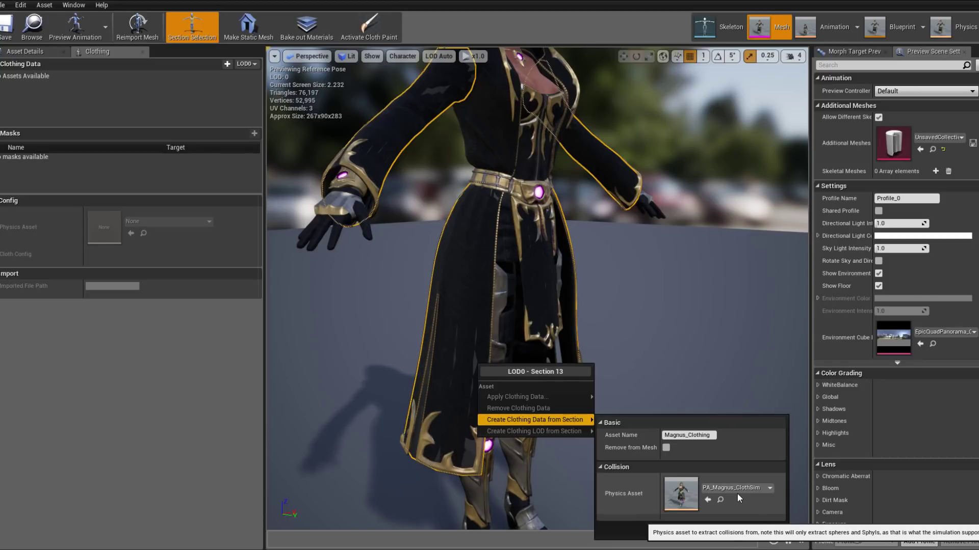
left_click(772, 530)
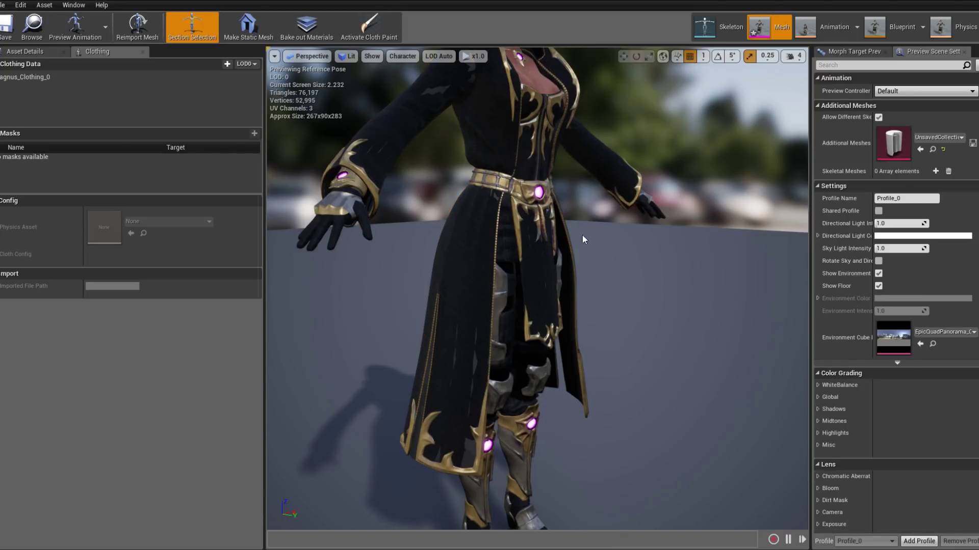
Select the coat's new clothing data and activate cloth painting for its Max Distance mask.
left_click(33, 75)
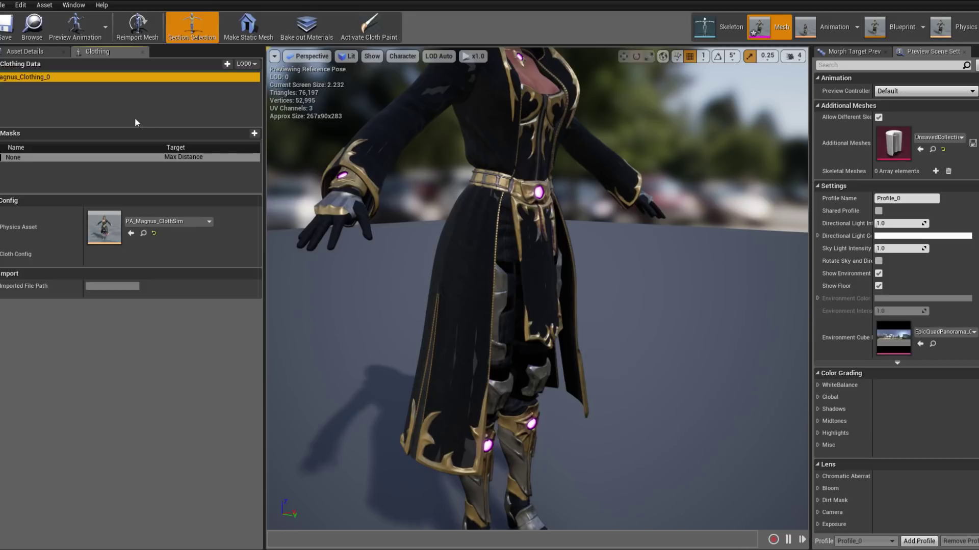
left_click(365, 30)
left_click_drag(636, 285, 448, 285, "alt")
left_click_drag(591, 241, 634, 278, "alt")
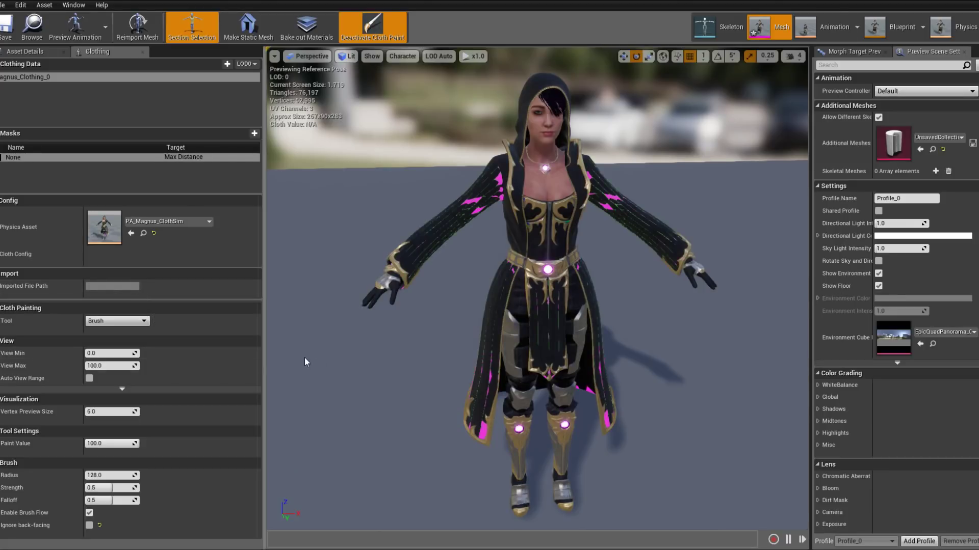
Set the cloth brush radius to 8 and switch the cloth painting tool to Gradient.
left_click_drag(357, 306, 408, 275, "alt")
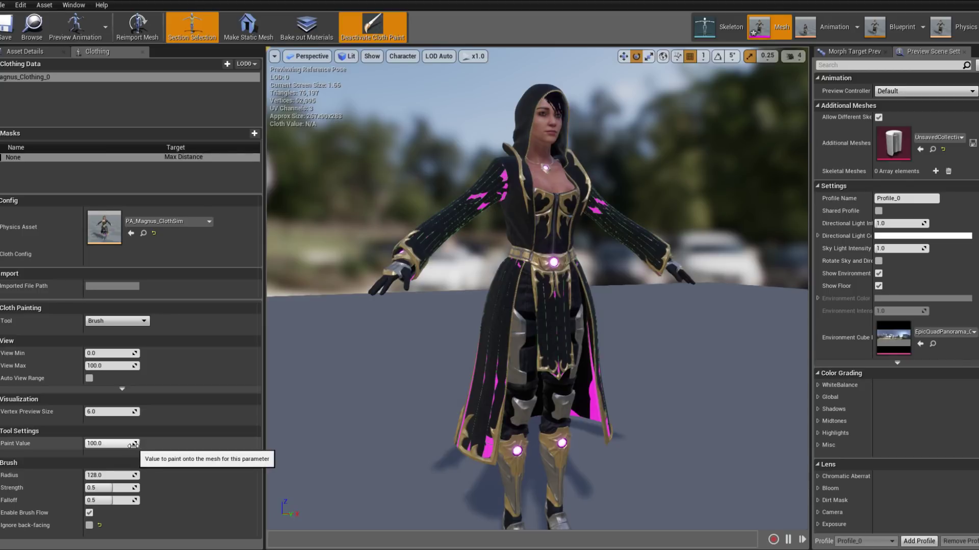
left_click(118, 473)
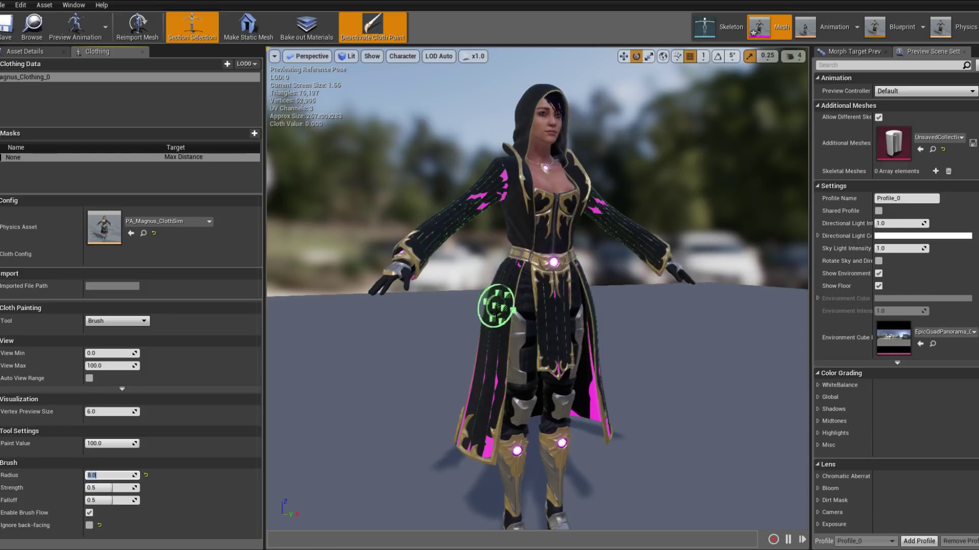
mouse_move(408, 377)
left_mouse_down("alt")
mouse_move(541, 377)
mouse_move(378, 381)
mouse_move(379, 347)
left_mouse_up("alt")
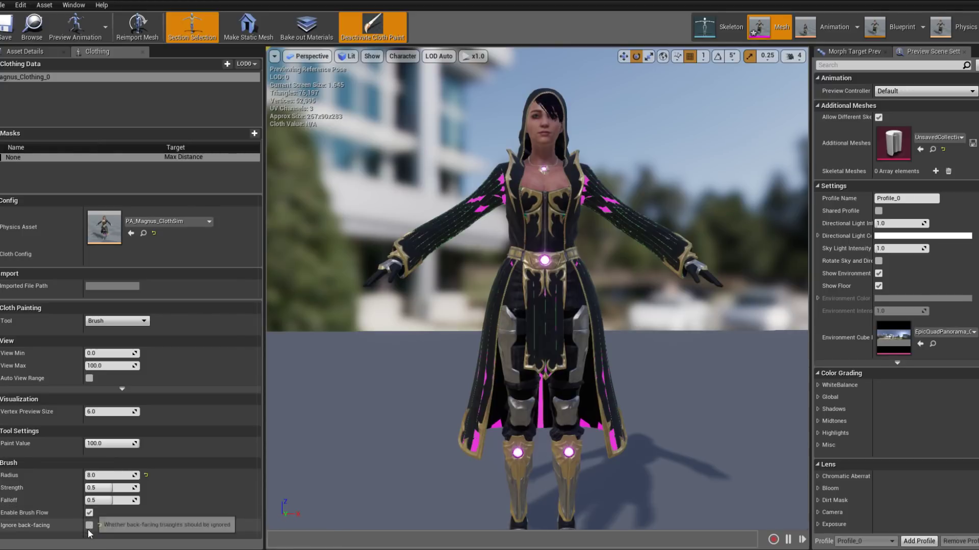
left_click(130, 321)
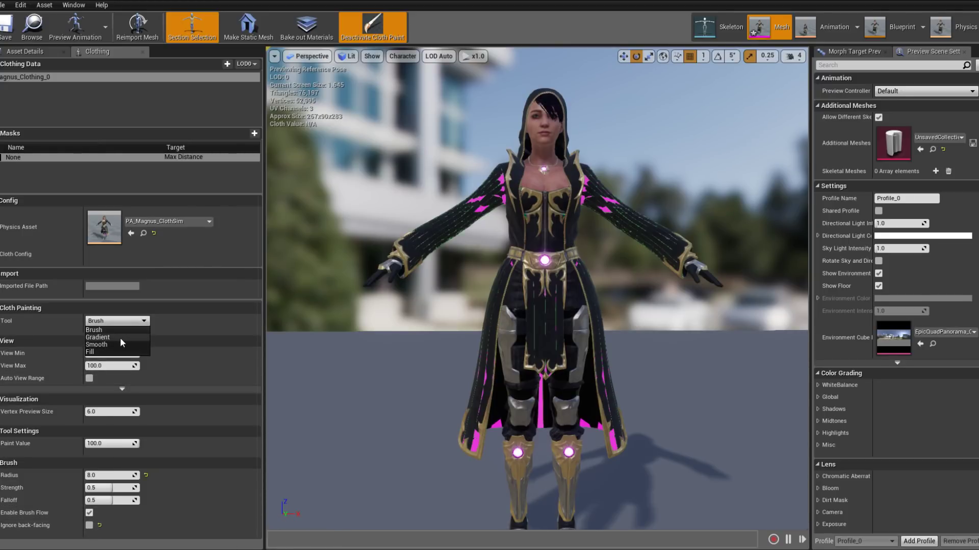
left_click(120, 337)
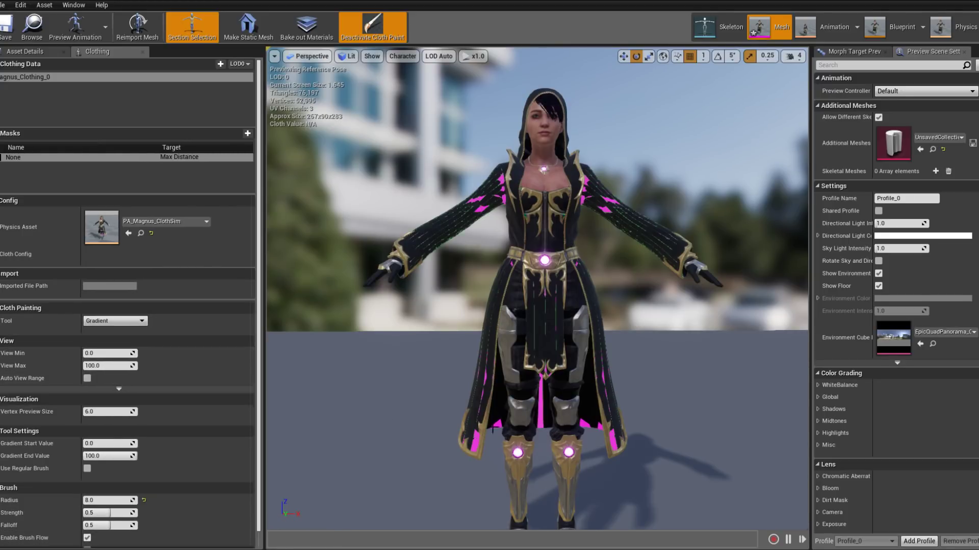
Mark the coat vertices all around the waist, along the belt's lower edge, as the start points of the gradient.
left_click_drag(413, 405, 306, 413)
scroll(420, 395, "up", 4)
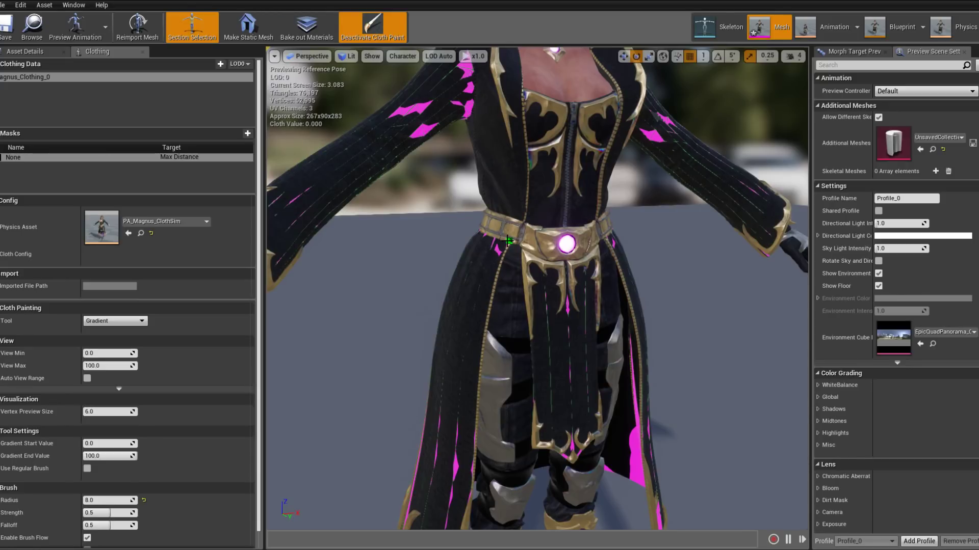
left_click_drag(441, 227, 673, 226, "alt")
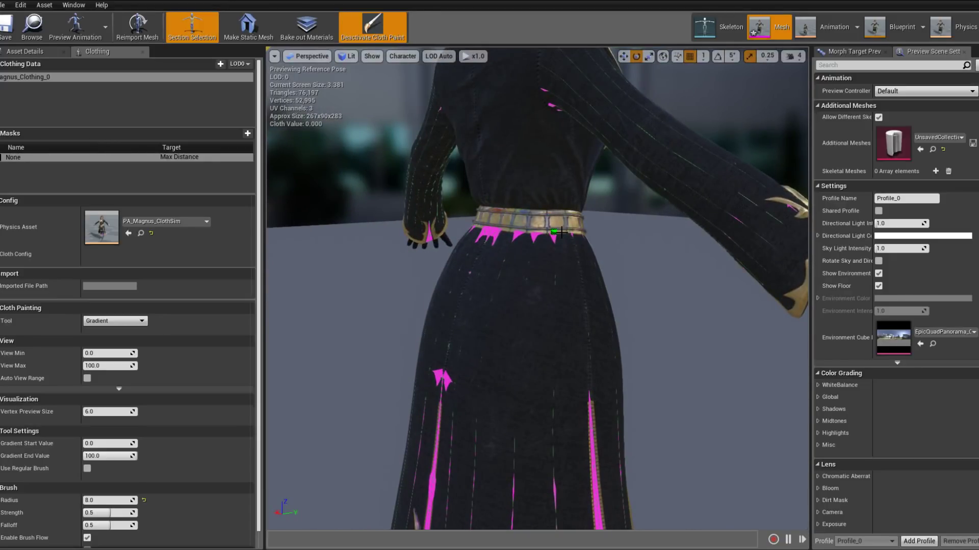
left_click_drag(593, 231, 487, 228)
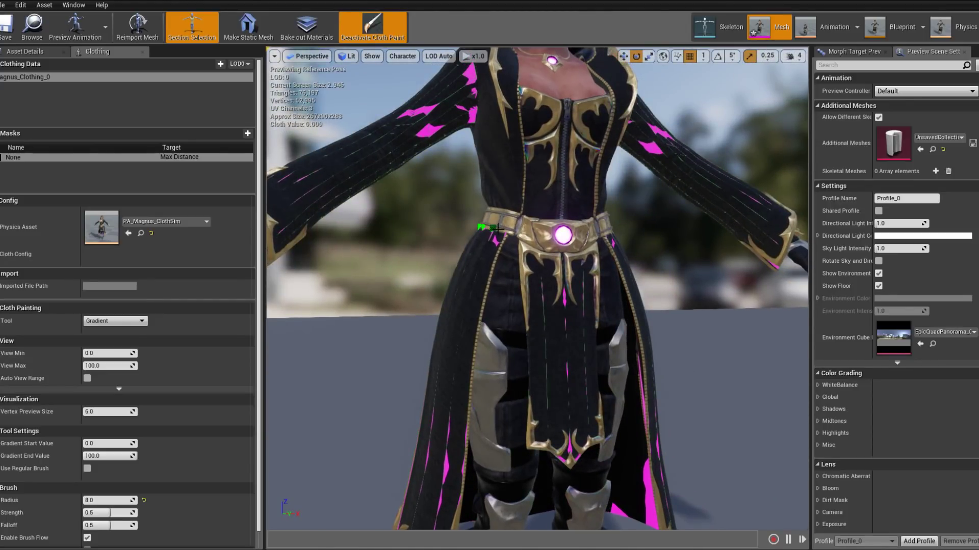
left_click_drag(446, 222, 576, 228, "alt")
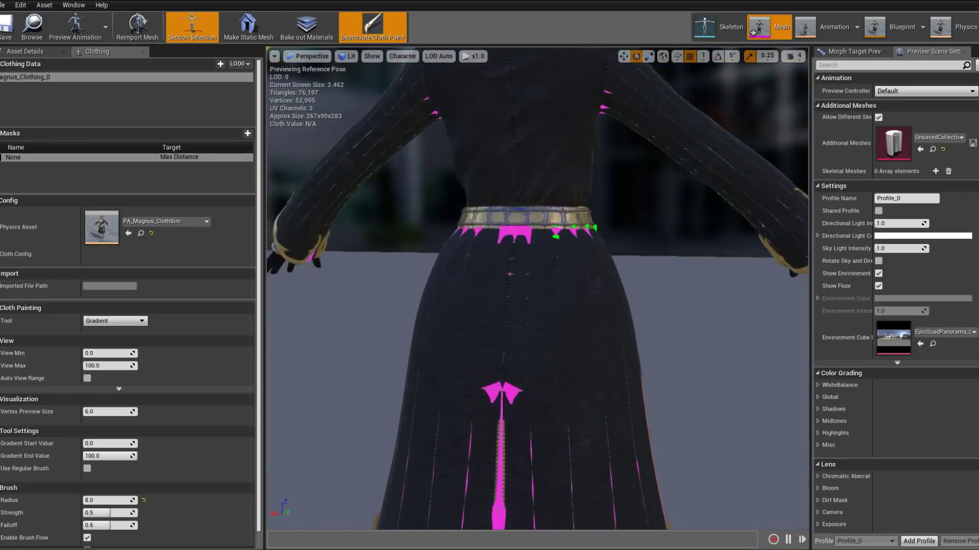
left_click(527, 228)
left_click_drag(422, 228, 507, 224)
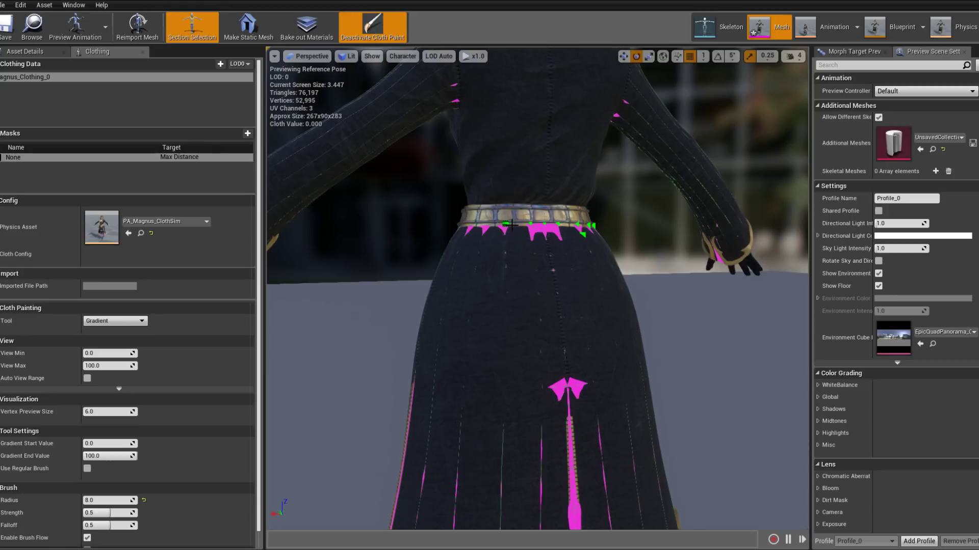
left_click_drag(390, 228, 541, 255, "alt")
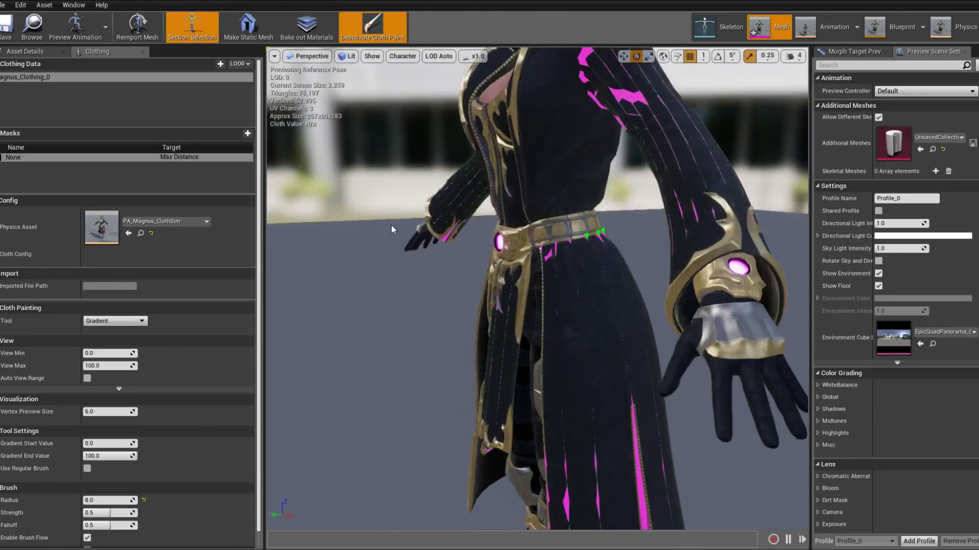
left_click_drag(382, 191, 428, 173, "alt")
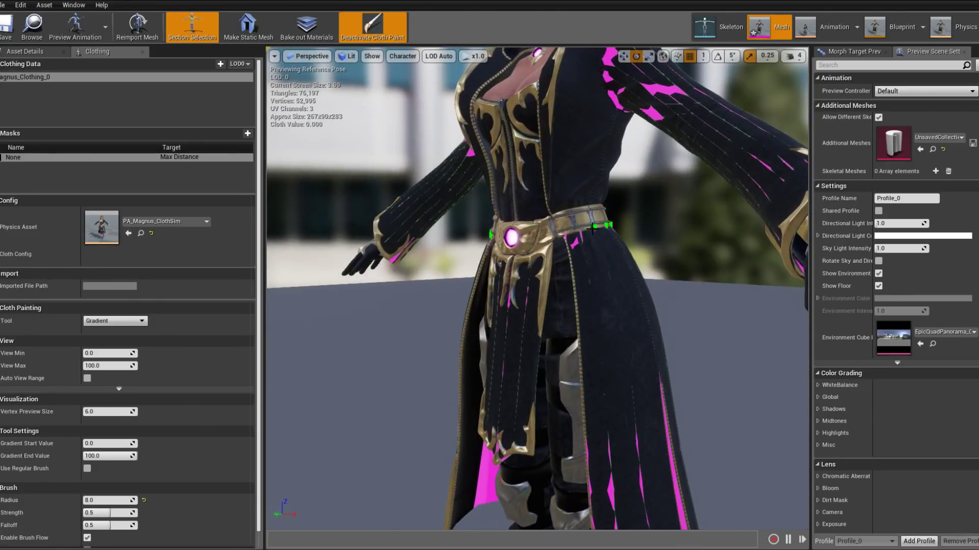
left_click_drag(668, 235, 646, 235)
left_click_drag(605, 277, 474, 300, "alt")
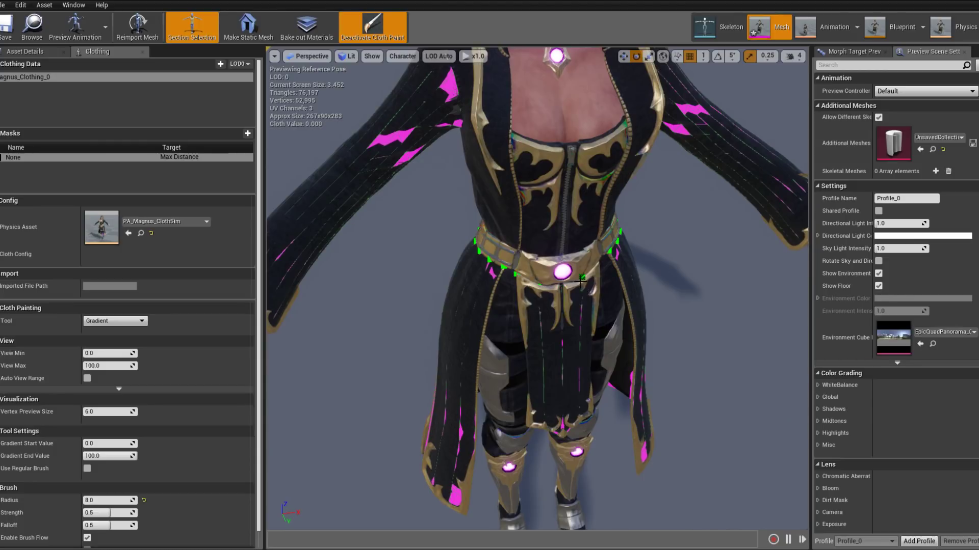
left_click_drag(594, 268, 710, 322, "alt")
Mark the vertices all around the coat's lower hem as the end points of the gradient.
middle_click_drag(702, 382, 620, 355)
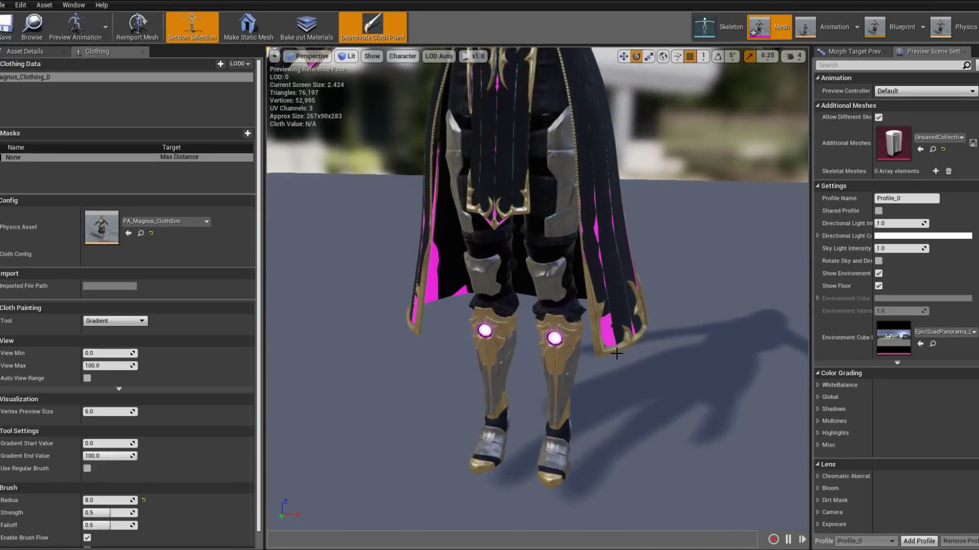
mouse_move(659, 362)
left_mouse_down()
mouse_move(607, 368)
mouse_move(652, 375)
left_mouse_up()
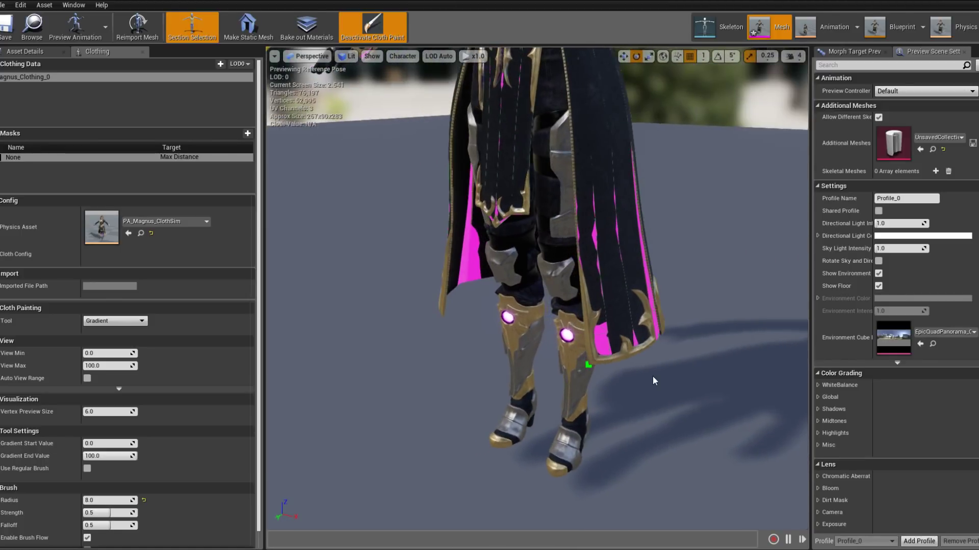
left_click(610, 361, "ctrl")
left_click(633, 356, "ctrl")
left_click_drag(641, 356, 550, 357, "alt")
left_click_drag(605, 389, 600, 389, "alt")
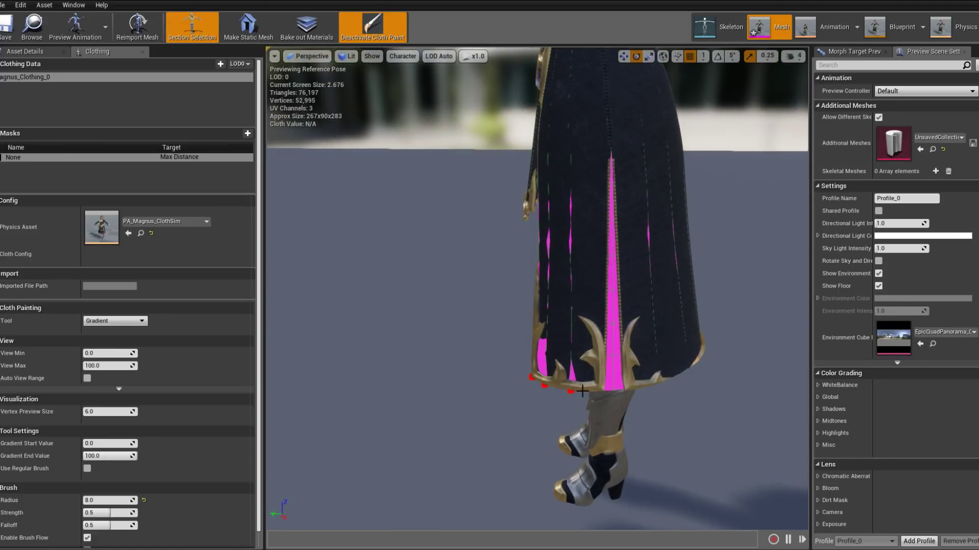
left_click_drag(699, 413, 549, 410, "alt")
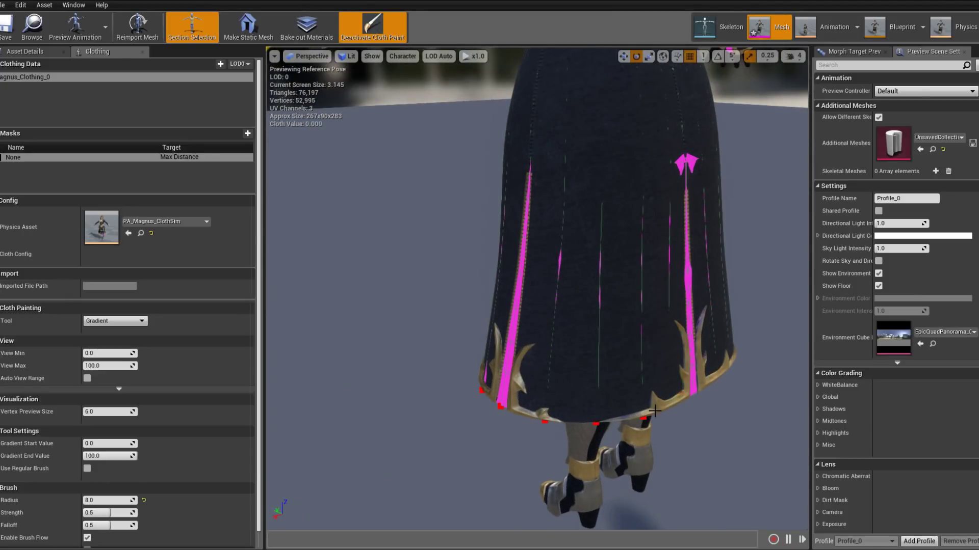
left_click_drag(693, 417, 454, 359, "alt")
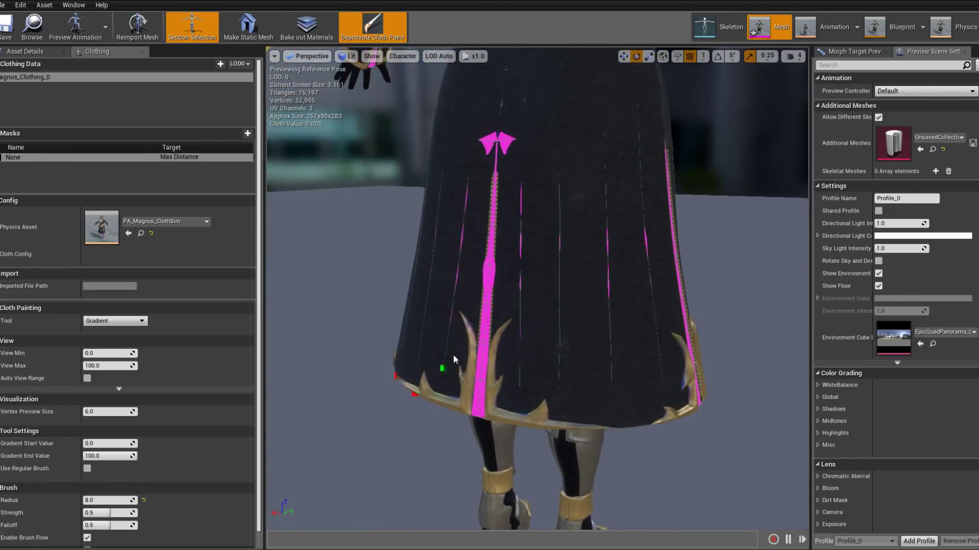
left_click(528, 419, "ctrl")
left_click(615, 429)
mouse_move(680, 445)
left_mouse_down("alt")
mouse_move(530, 445)
mouse_move(481, 415)
left_mouse_up("alt")
left_click(493, 444, "ctrl")
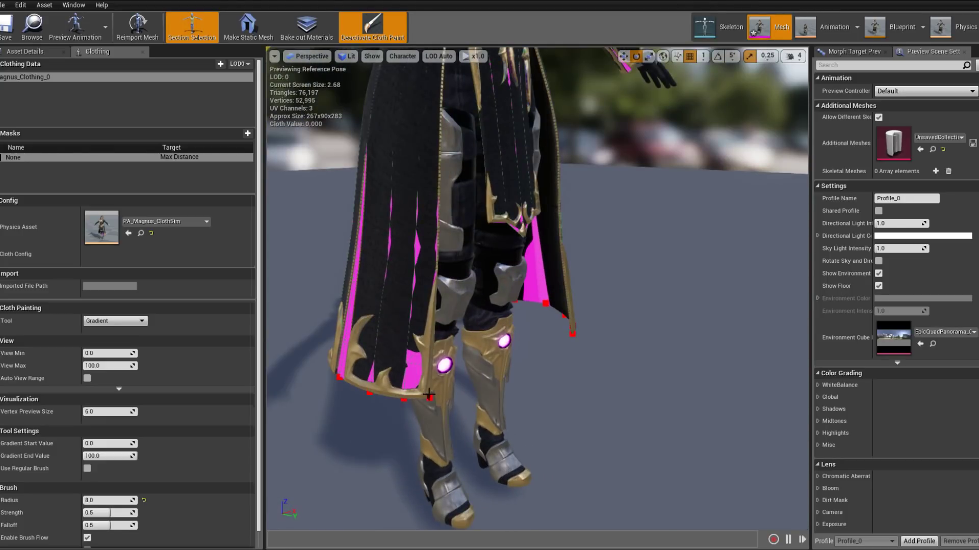
Apply the Max Distance gradient from the belt line down to the hem, using start value 0 and end value 100.
left_click_drag(429, 394, 377, 394, "alt")
middle_click_drag(429, 394, 429, 507, "alt")
right_click_drag(429, 394, 379, 394, "alt")
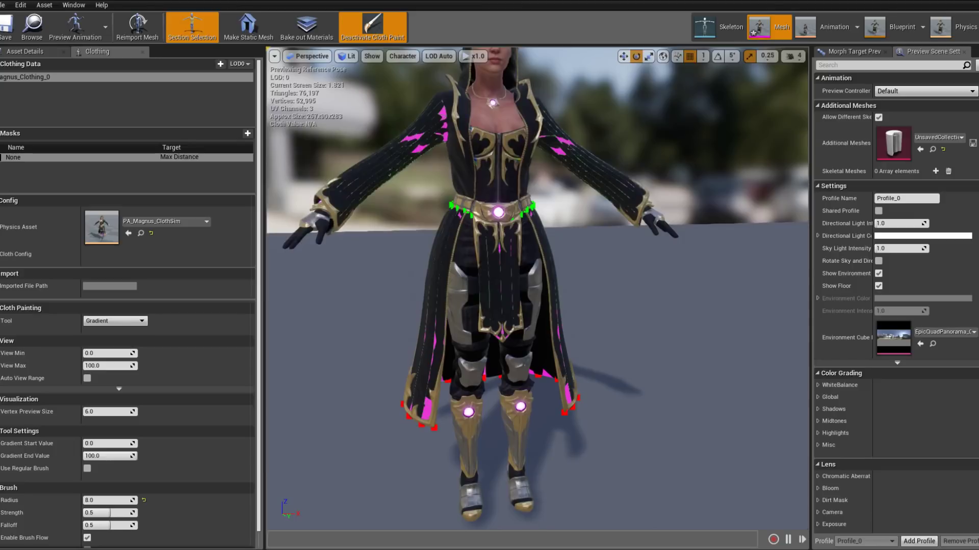
key("Return")
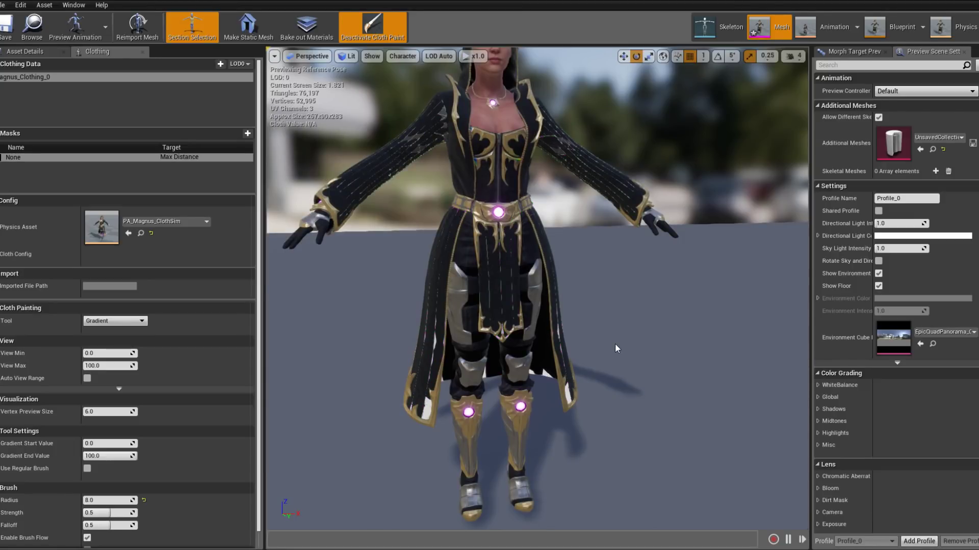
Examine the painted coat up close from several sides, including the belt line, skirt, hem and sleeves.
left_click_drag(392, 237, 452, 237, "alt")
right_click_drag(391, 236, 442, 237, "alt")
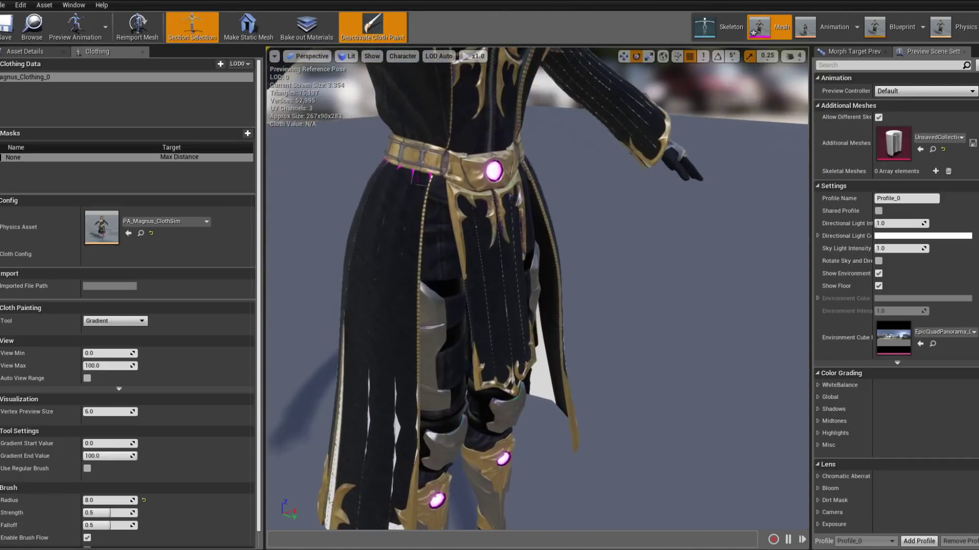
left_click_drag(612, 289, 403, 260, "alt")
left_click_drag(585, 421, 622, 223)
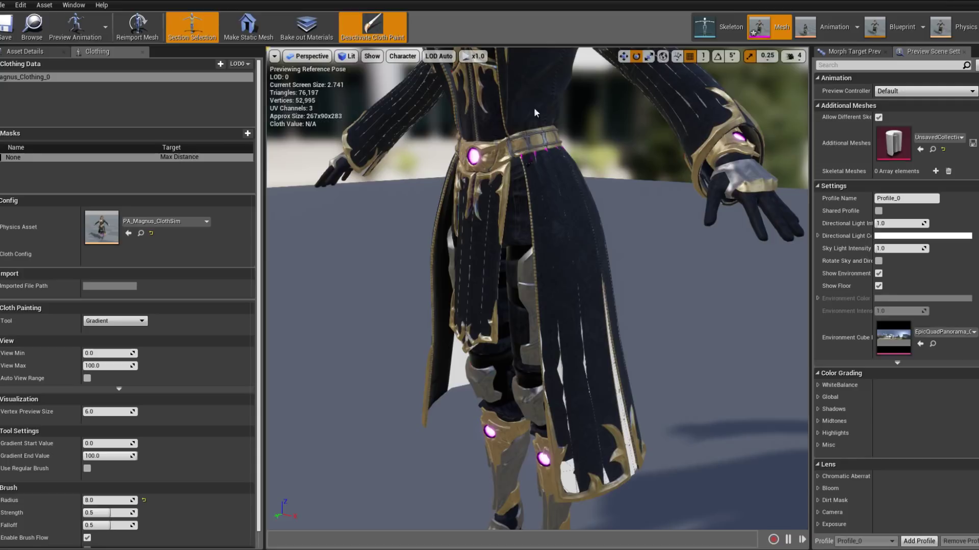
left_click_drag(624, 477, 765, 454, "alt")
left_click_drag(724, 211, 571, 208, "alt")
scroll(611, 211, "down", 3)
middle_click_drag(609, 208, 607, 180)
scroll(607, 180, "up", 4)
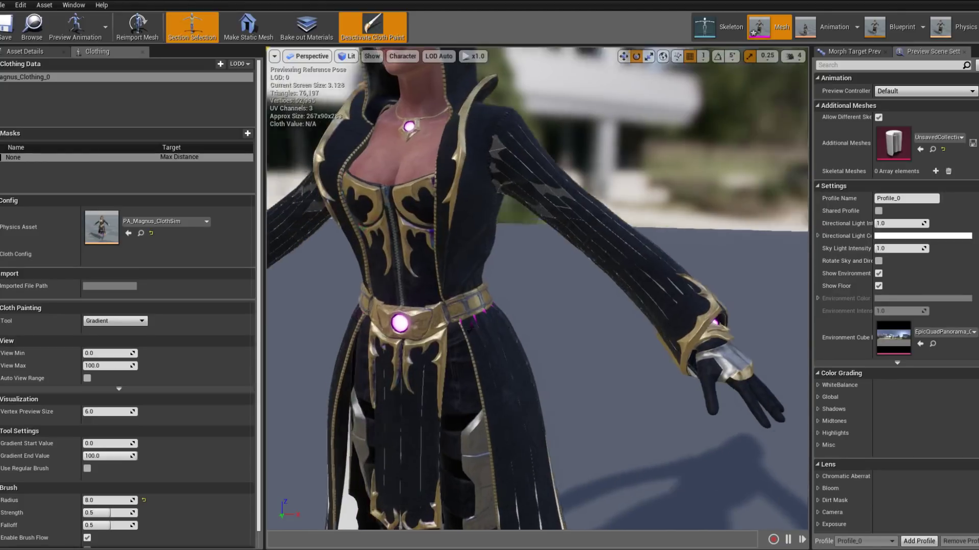
scroll(607, 180, "down", 4)
left_click_drag(419, 221, 484, 214, "alt")
left_click_drag(417, 252, 484, 252, "alt")
scroll(417, 252, "up", 3)
left_click_drag(417, 251, 441, 270, "alt")
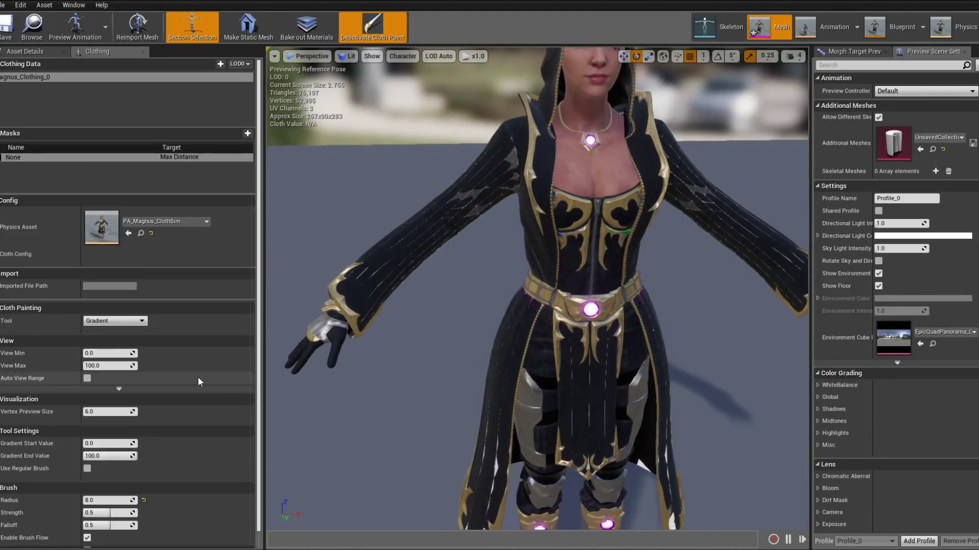
Switch the cloth painting tool to Brush, with a paint value of 0 and a radius of 1.
scroll(168, 352, "down", 1)
left_click(138, 304)
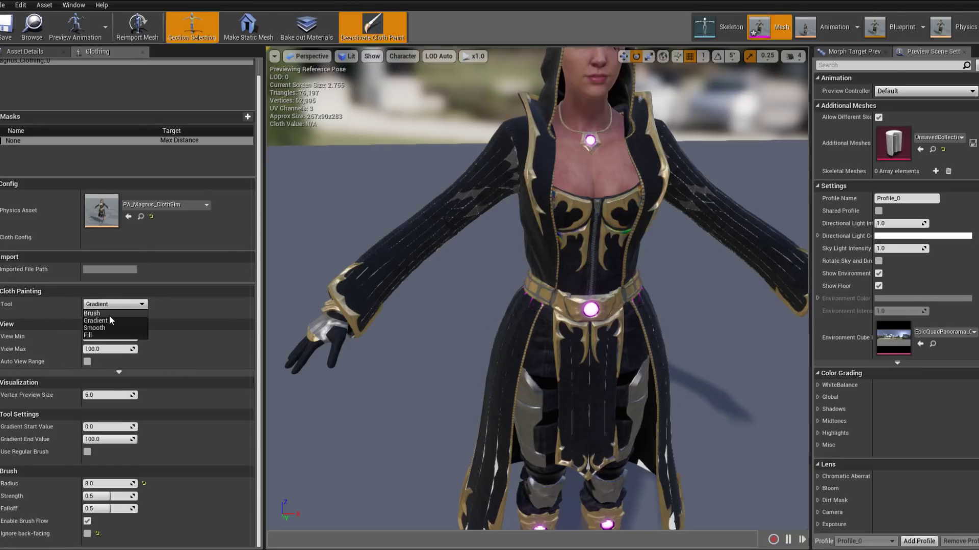
left_click(109, 315)
mouse_move(417, 252)
left_mouse_down("alt")
mouse_move(696, 255)
mouse_move(695, 270)
left_mouse_up("alt")
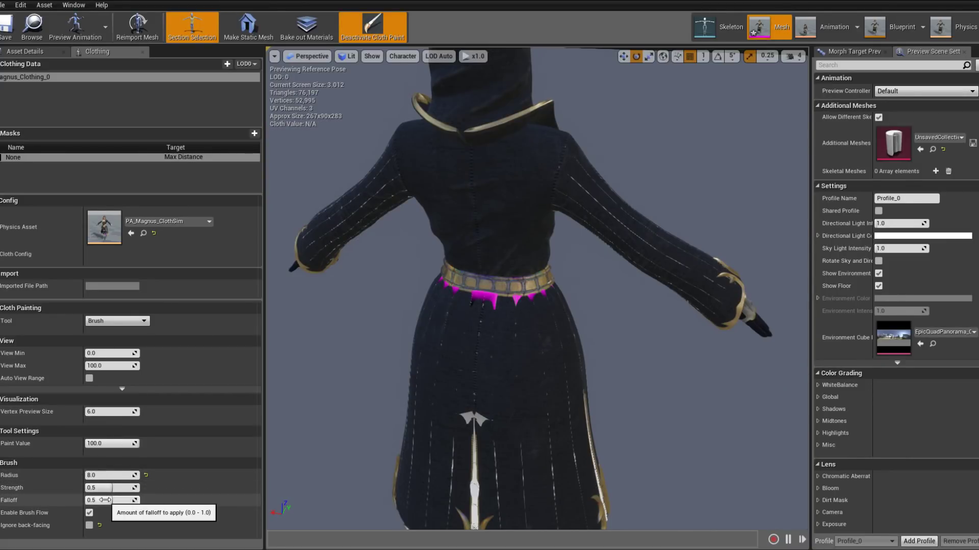
left_click_drag(134, 443, 84, 443)
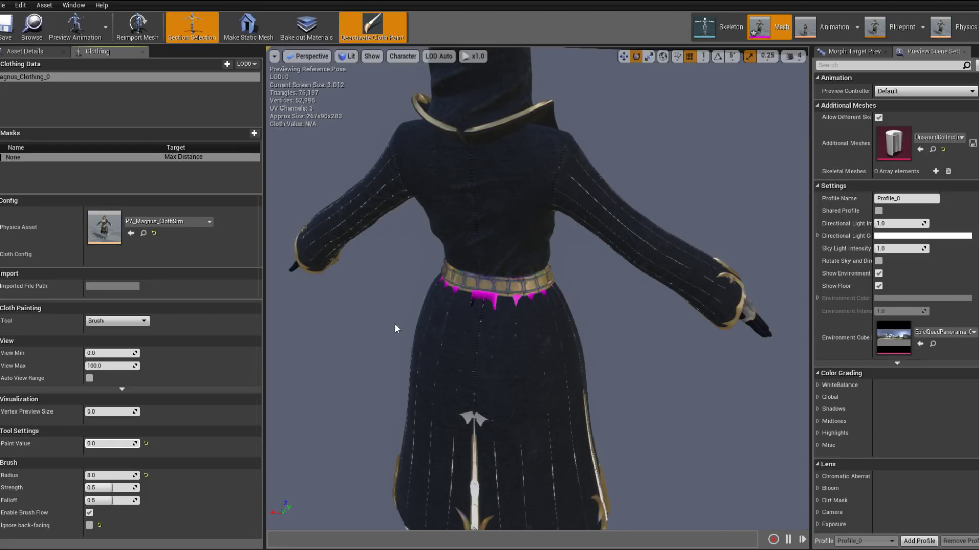
left_click_drag(109, 475, 86, 475)
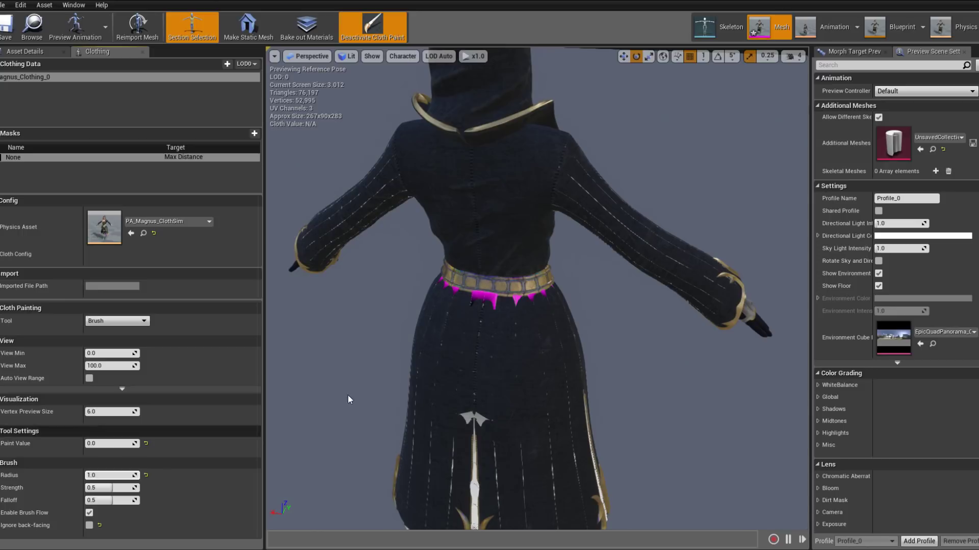
Brush the skirt vertices just below the belt at the coat's back, using a paint value of about 1.9.
left_click_drag(495, 311, 486, 313)
left_click_drag(603, 323, 603, 285, "alt")
scroll(490, 326, "up", 5)
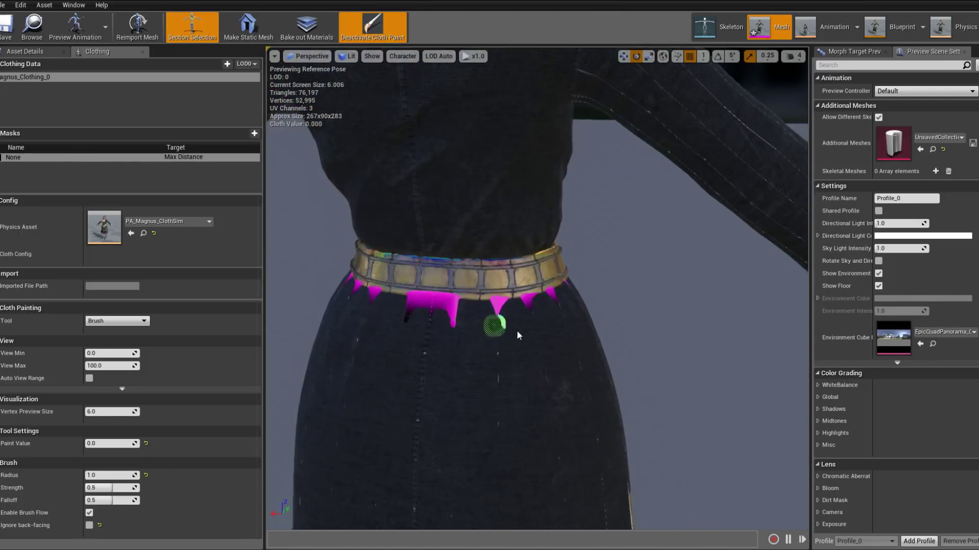
left_click_drag(502, 312, 516, 334, "alt")
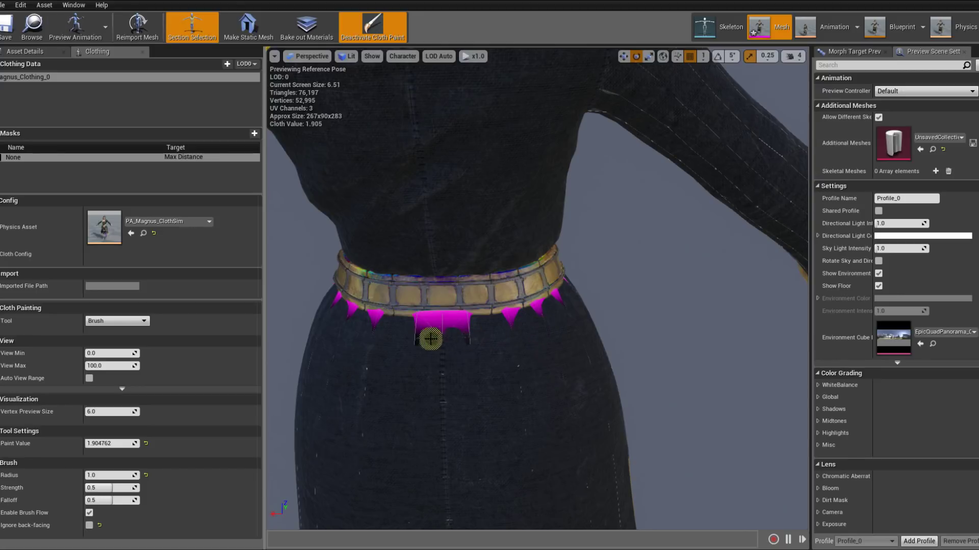
Set the cloth brush's paint value to 0 and its radius to 8.
scroll(666, 337, "down", 8)
left_click_drag(657, 342, 433, 321, "alt")
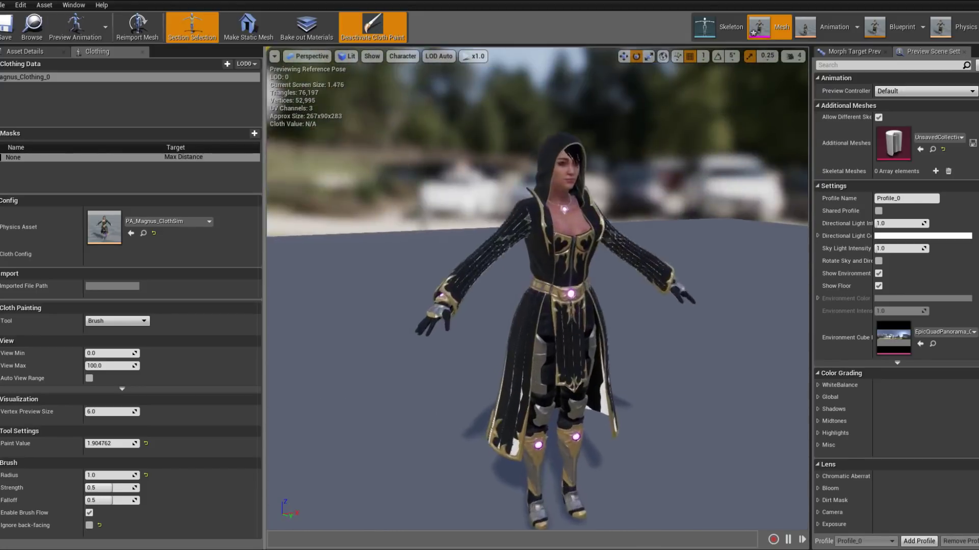
scroll(656, 344, "up", 5)
left_click_drag(657, 348, 636, 345, "alt")
middle_click_drag(636, 345, 685, 359)
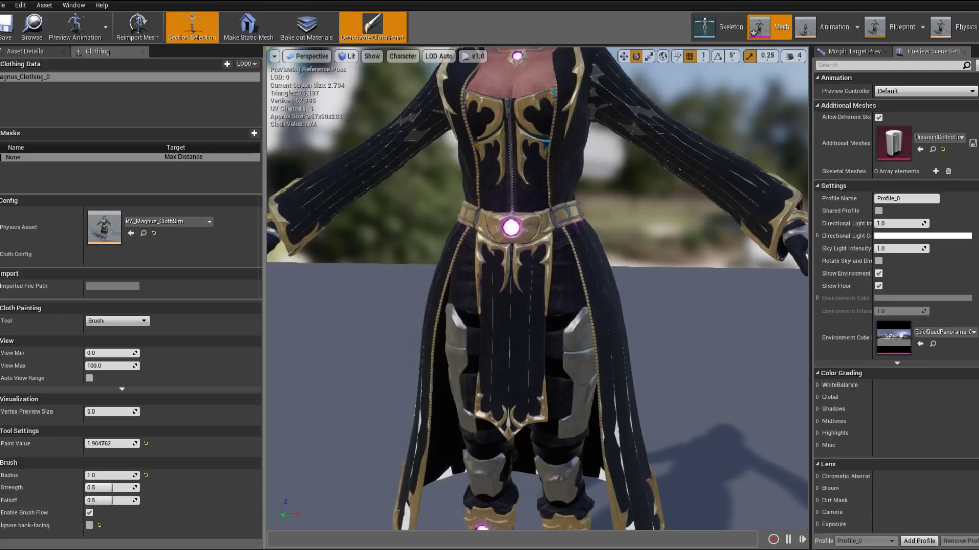
left_click_drag(685, 358, 686, 377, "alt")
left_click_drag(657, 346, 637, 341, "alt")
scroll(647, 357, "down", 4)
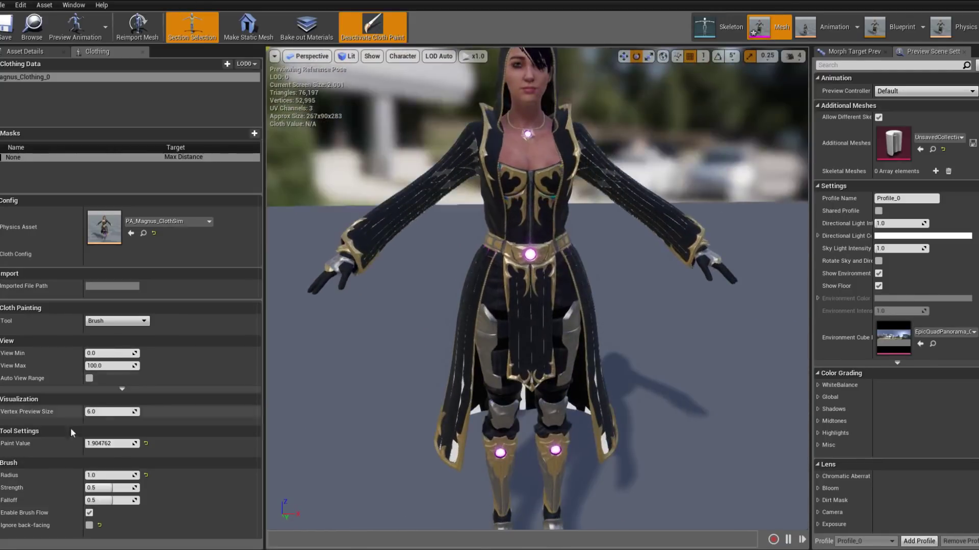
left_click_drag(131, 443, 92, 443)
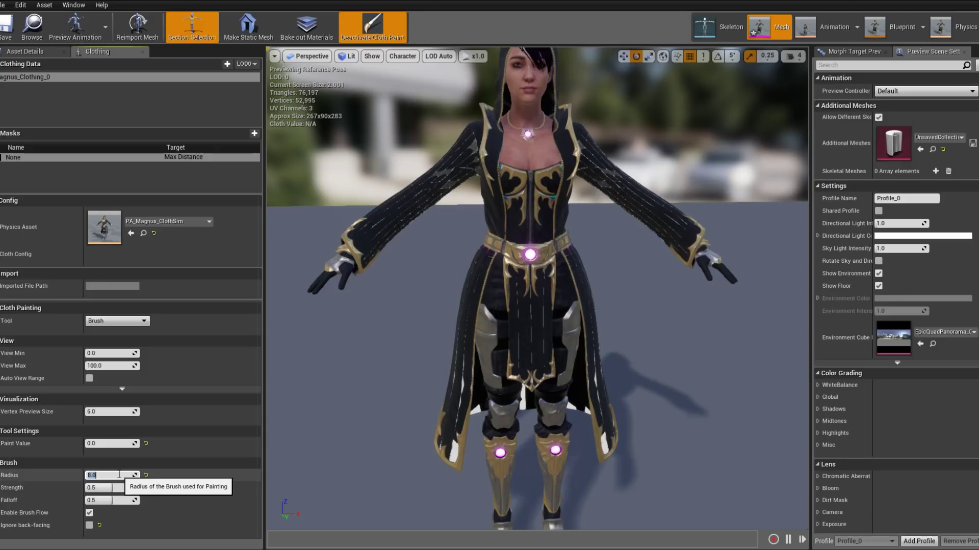
Brush both coat sleeves from shoulder to cuff, on the front and back, with a paint value of 0 and a radius of 8.
left_click(438, 172)
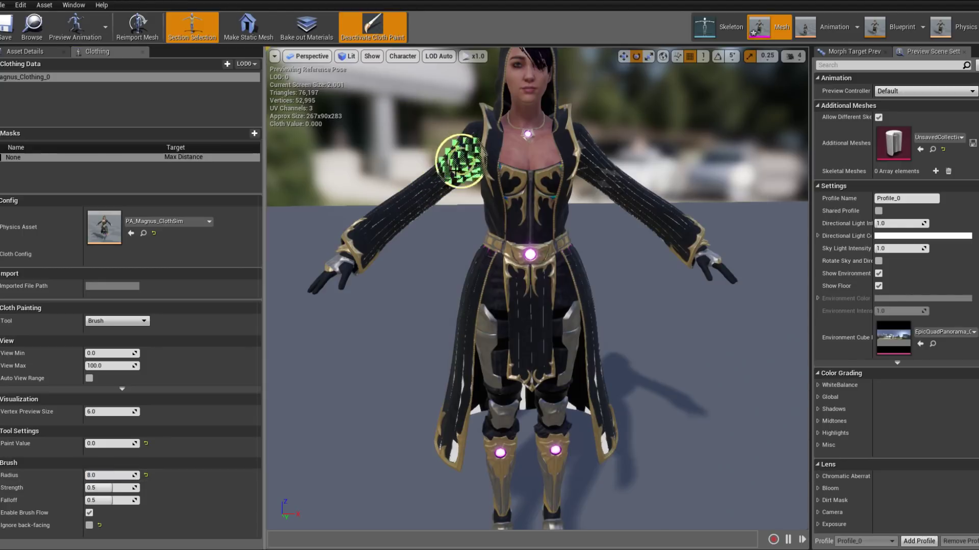
left_click_drag(408, 199, 481, 143)
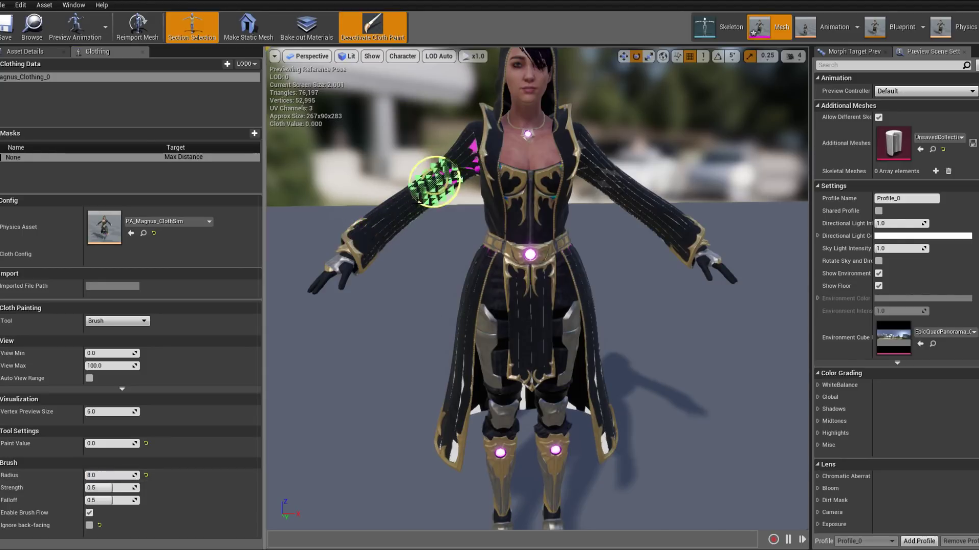
left_click_drag(452, 146, 688, 146, "alt")
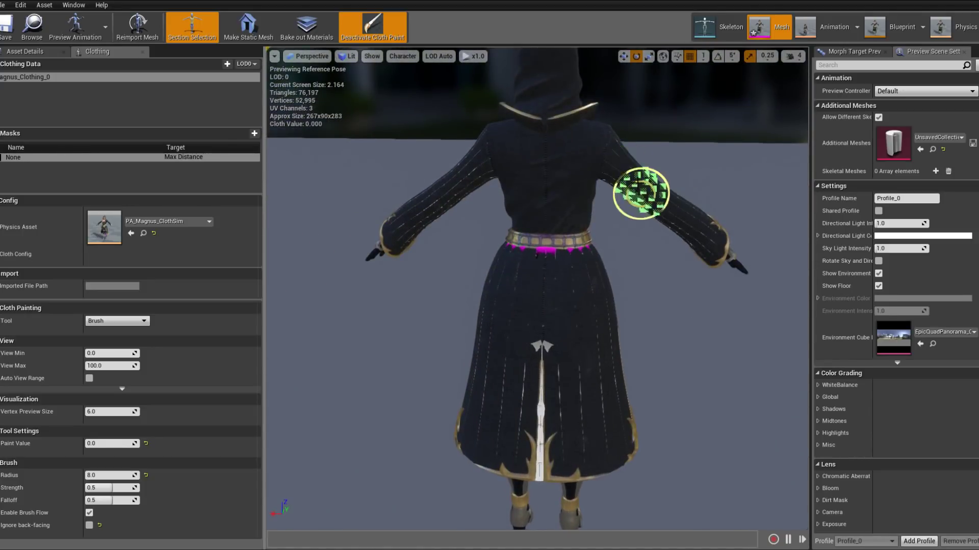
left_click_drag(701, 156, 686, 143, "alt")
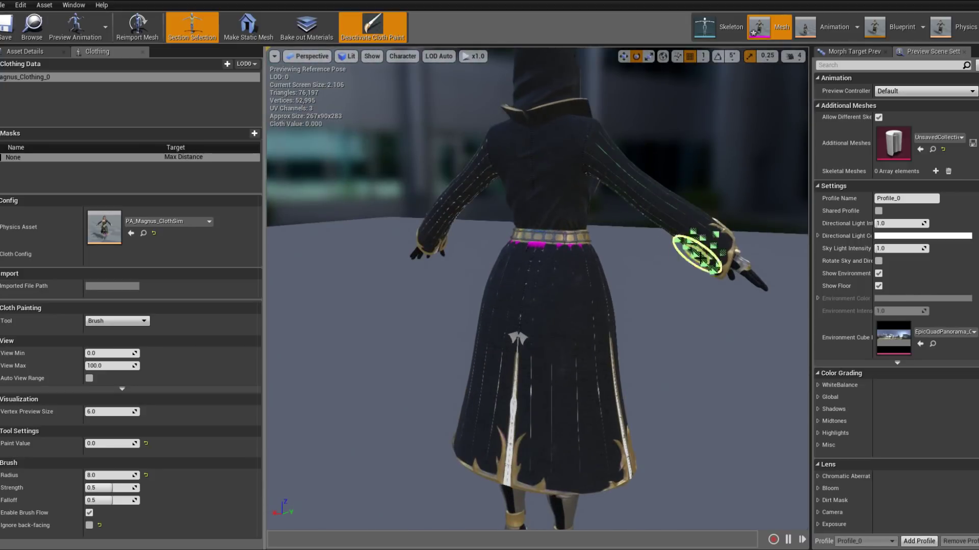
left_click_drag(713, 253, 615, 237, "alt")
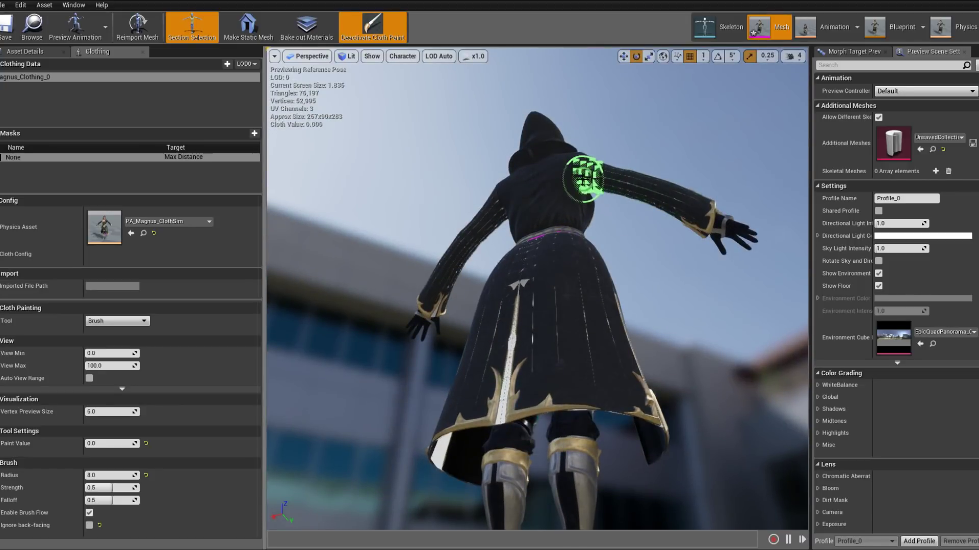
left_click_drag(744, 117, 647, 137, "alt")
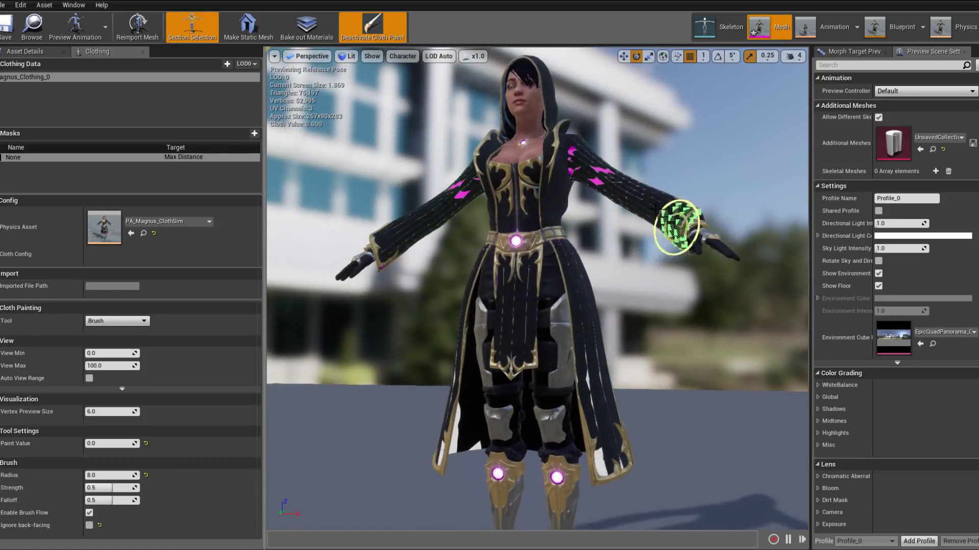
left_click_drag(705, 141, 681, 148, "alt")
left_click_drag(531, 156, 611, 145, "alt")
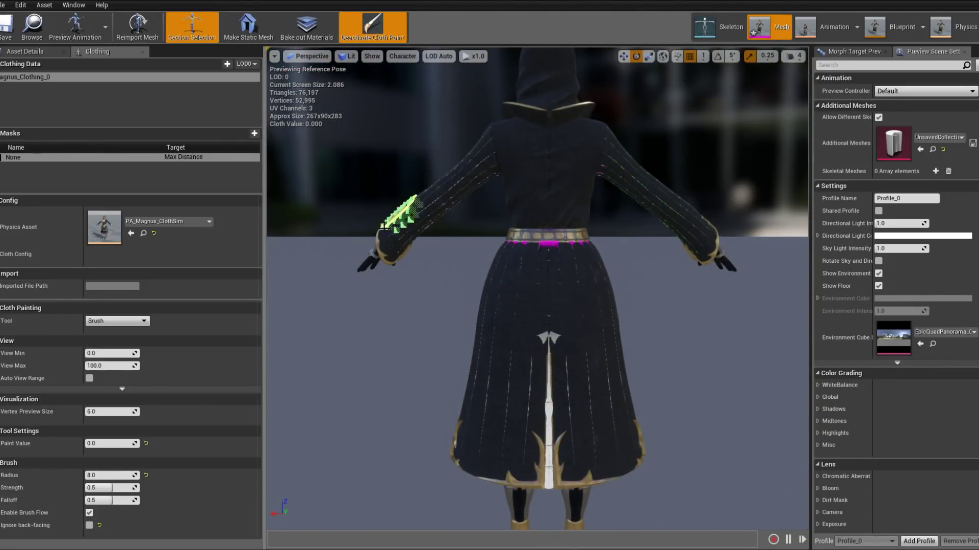
left_click_drag(406, 208, 479, 229, "alt")
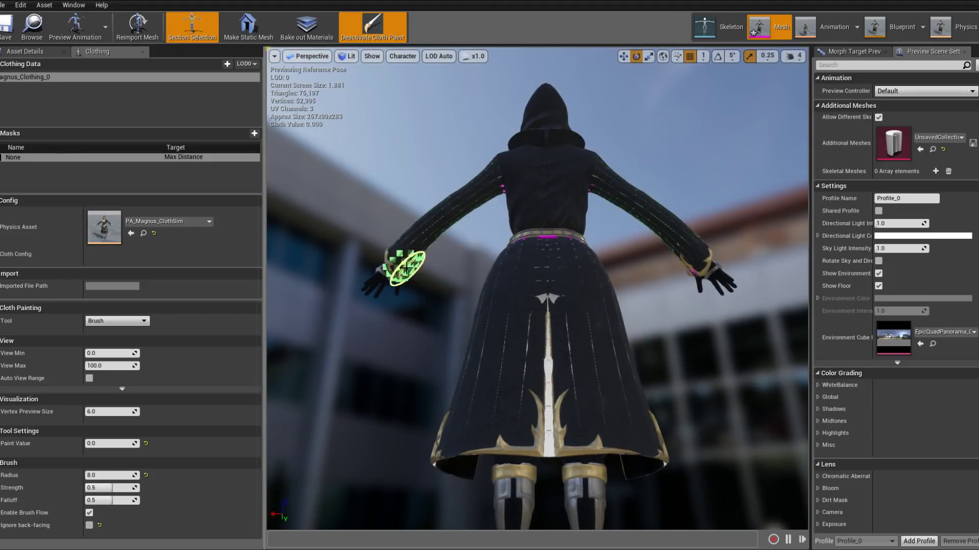
left_click_drag(399, 262, 601, 290, "alt")
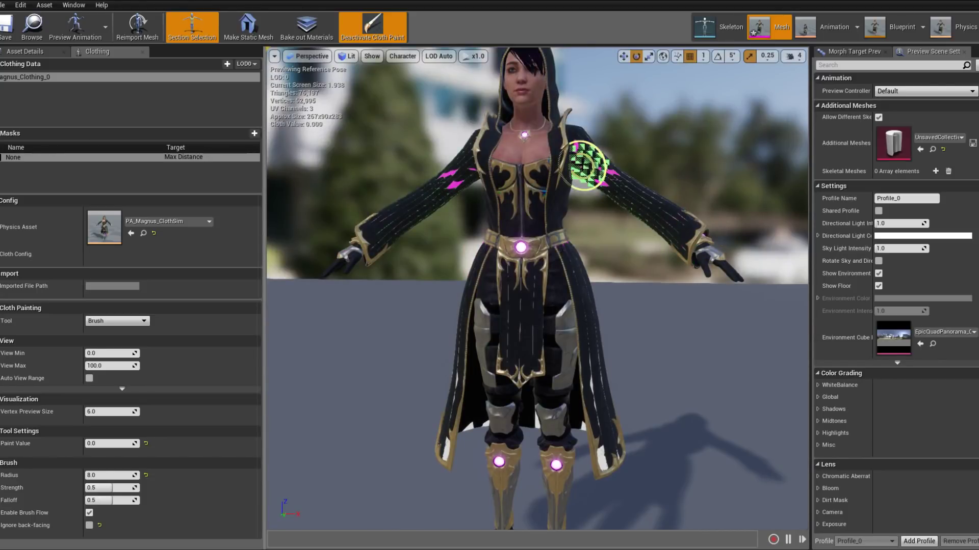
left_click_drag(713, 170, 632, 191, "alt")
Set the cloth brush's radius to about 16 and its paint value to 10.
right_click_drag(712, 171, 764, 171, "alt")
mouse_move(625, 204)
middle_mouse_down("alt")
mouse_move(599, 147)
mouse_move(668, 72)
middle_mouse_up("alt")
right_click_drag(625, 203, 665, 204, "alt")
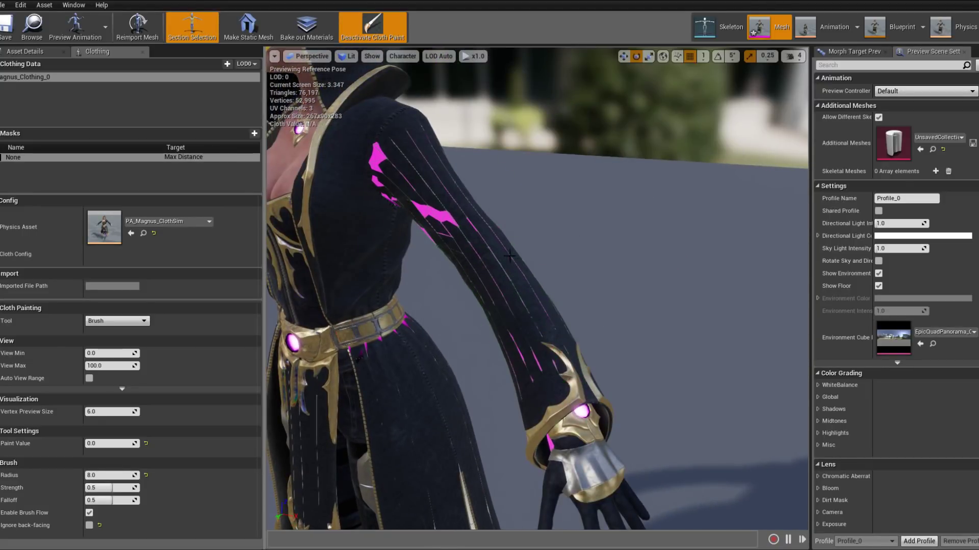
left_click_drag(584, 246, 668, 224, "alt")
middle_click_drag(584, 246, 690, 289, "alt")
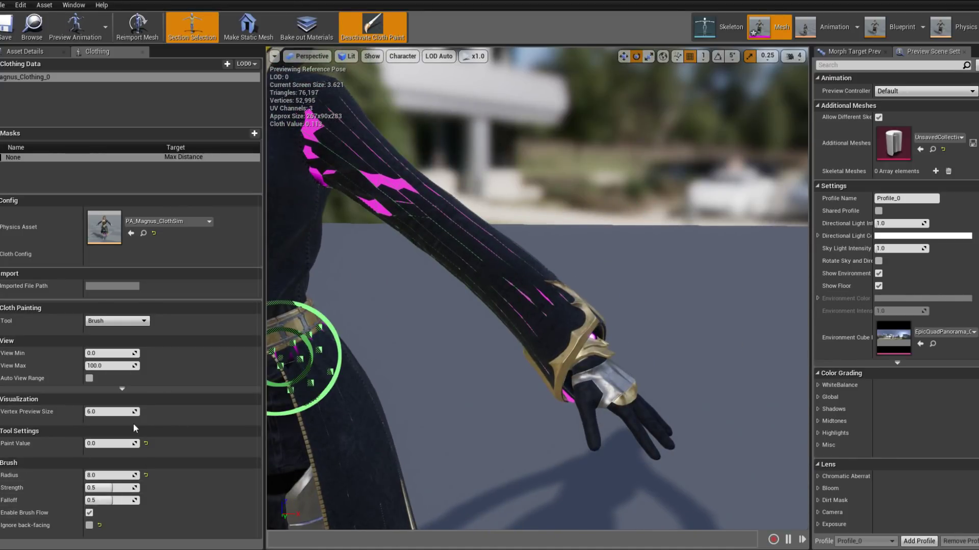
left_click_drag(110, 475, 162, 475)
left_click_drag(105, 444, 120, 444)
type("10")
key("Return")
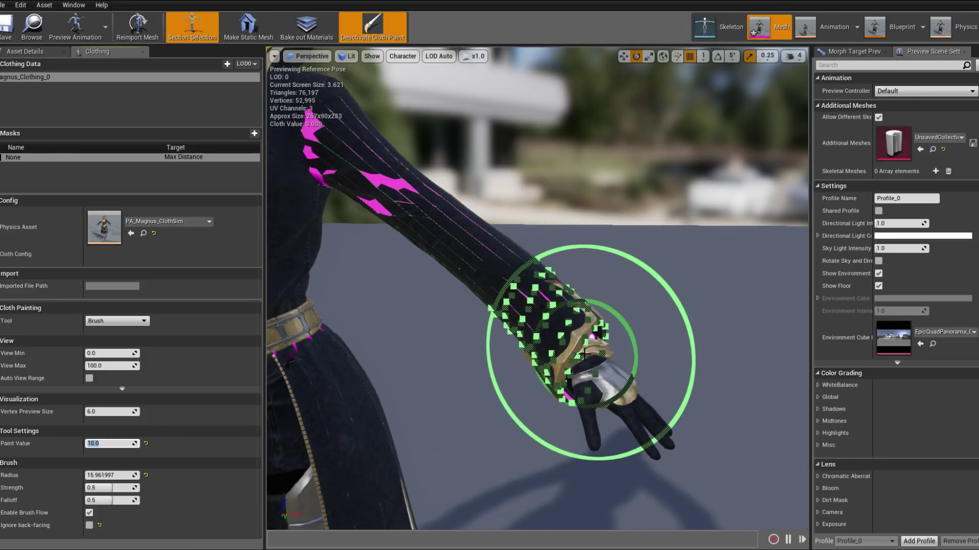
Brush the coat's sleeve cuffs around both wrists with the Max Distance paint value of 10.
scroll(658, 362, "down", 8)
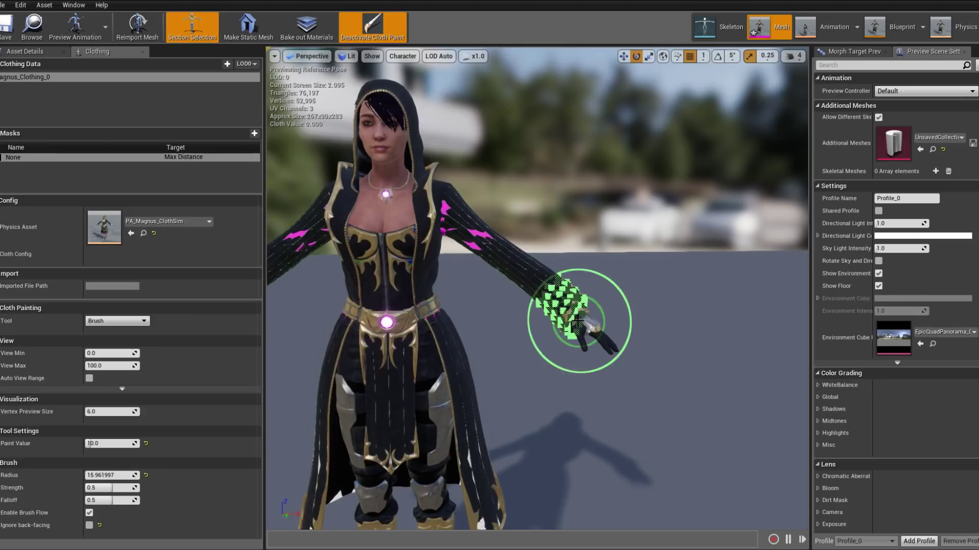
mouse_move(655, 338)
left_mouse_down("alt")
mouse_move(553, 352)
mouse_move(502, 392)
mouse_move(668, 334)
left_mouse_up("alt")
scroll(638, 296, "up", 4)
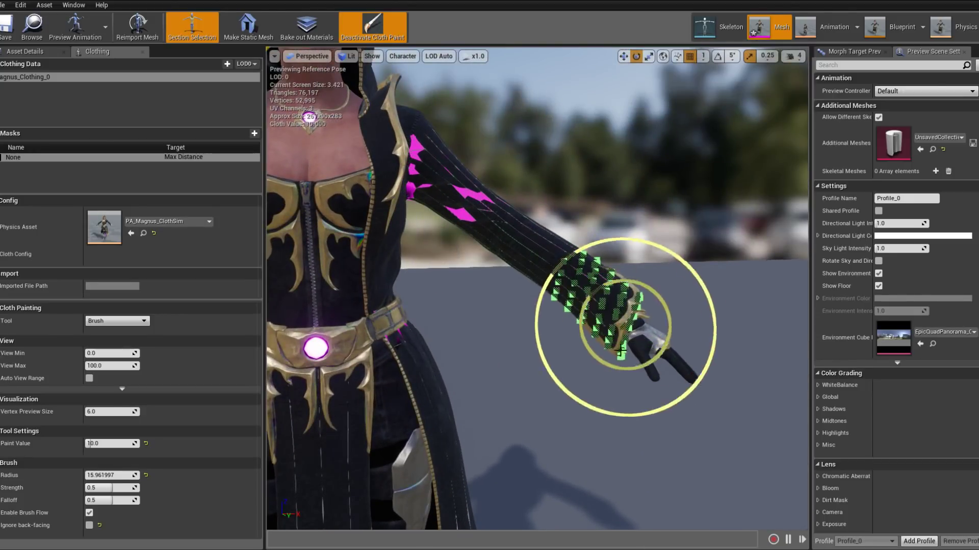
left_click_drag(645, 297, 607, 281, "alt")
mouse_move(449, 279)
left_mouse_down()
mouse_move(453, 292)
mouse_move(452, 280)
left_mouse_up()
mouse_move(452, 280)
left_mouse_down("alt")
mouse_move(734, 293)
mouse_move(620, 345)
left_mouse_up("alt")
left_click_drag(584, 390, 561, 382, "alt")
right_click_drag(561, 382, 489, 331, "alt")
middle_click_drag(489, 331, 673, 351, "alt")
scroll(490, 317, "up", 3)
middle_click_drag(440, 323, 491, 317, "alt")
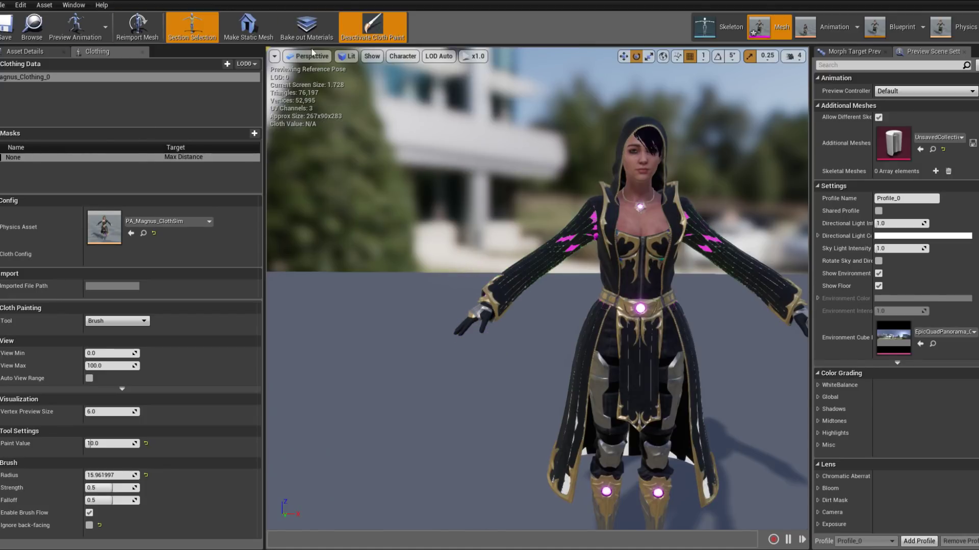
Deactivate cloth painting and reset the cloth simulation of the previewed character.
left_click(371, 26)
middle_click_drag(491, 216, 314, 158)
left_click(372, 56)
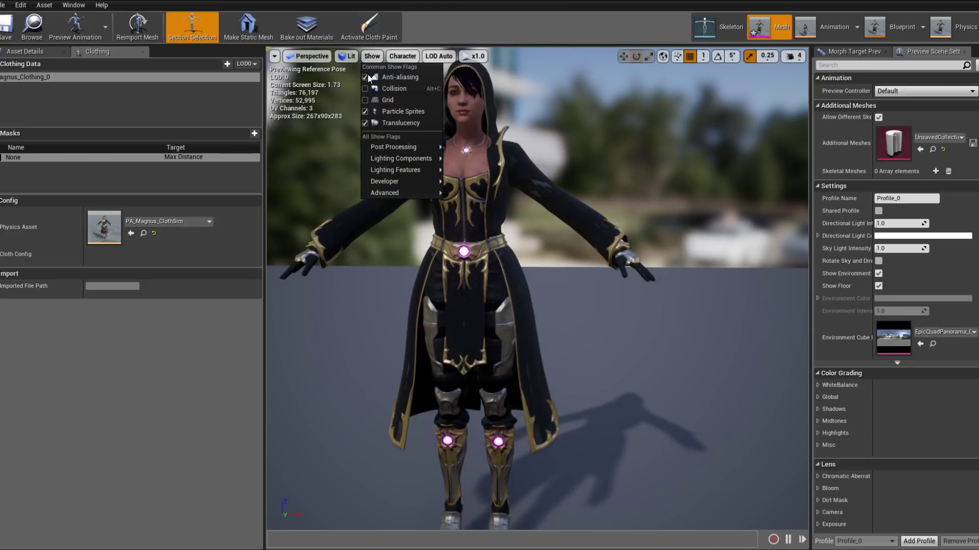
mouse_move(424, 152)
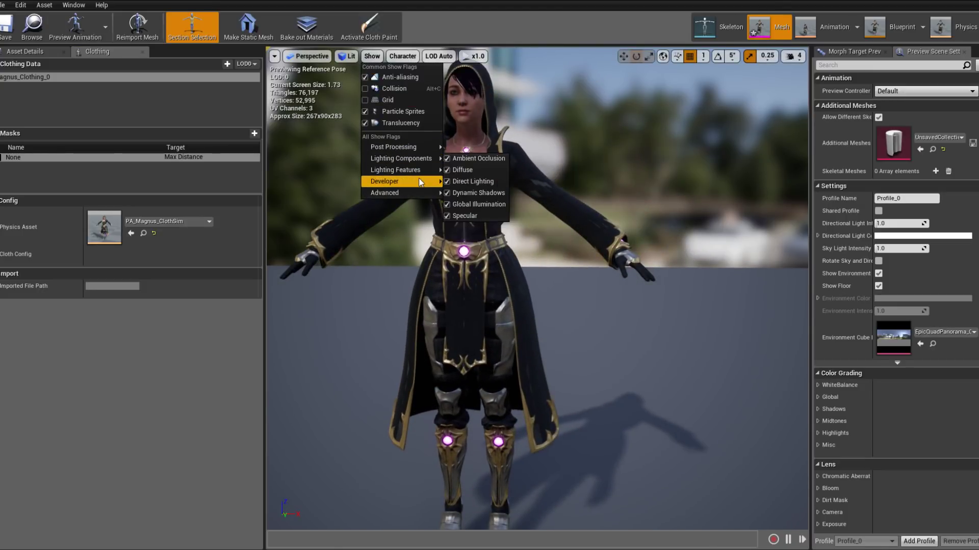
left_click(403, 56)
left_click(402, 56)
mouse_move(414, 113)
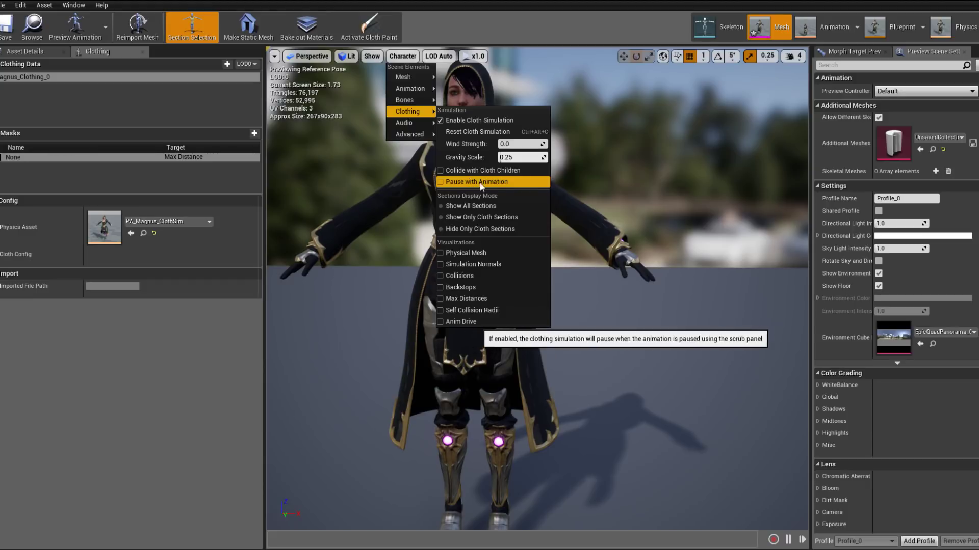
left_click(466, 132)
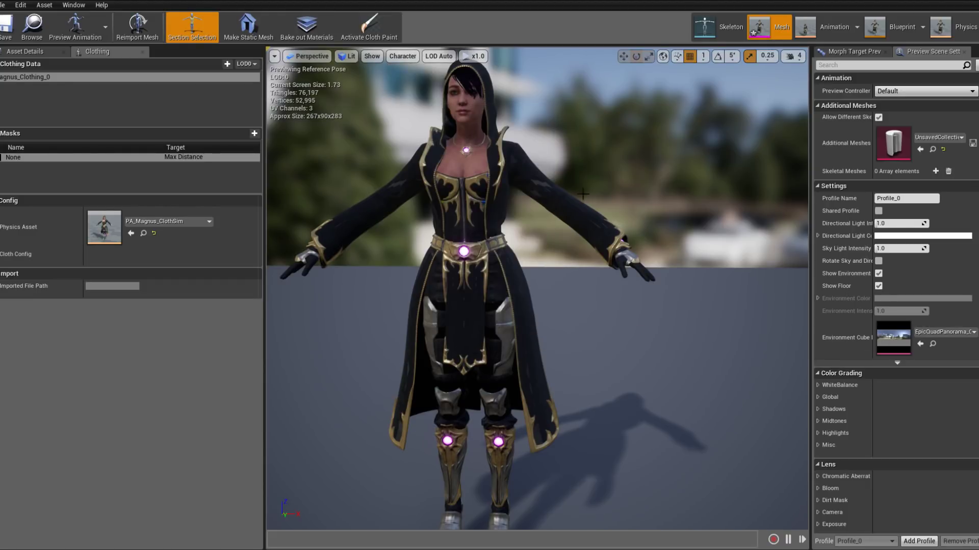
right_click_drag(778, 61, 759, 60, "alt")
left_click_drag(778, 61, 759, 71, "alt")
Open the PA_Magnus_ClothSim physics asset and look through its viewport's character display options.
left_click(44, 52)
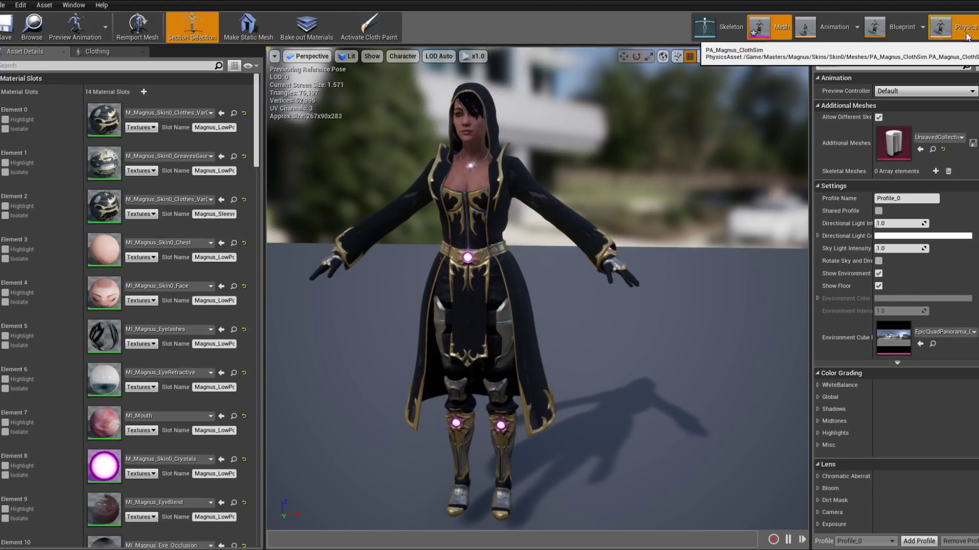
left_click(943, 28)
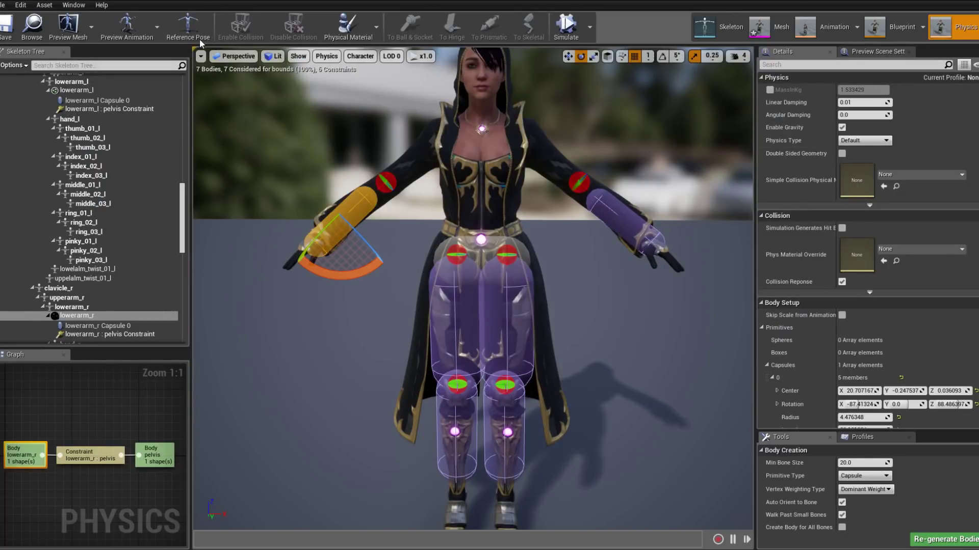
left_click(201, 56)
left_click(363, 58)
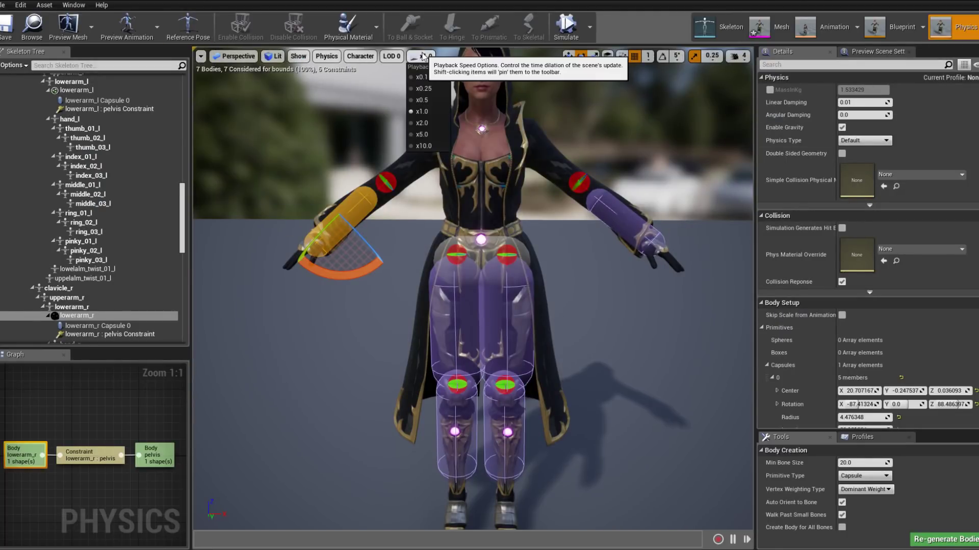
left_click(358, 57)
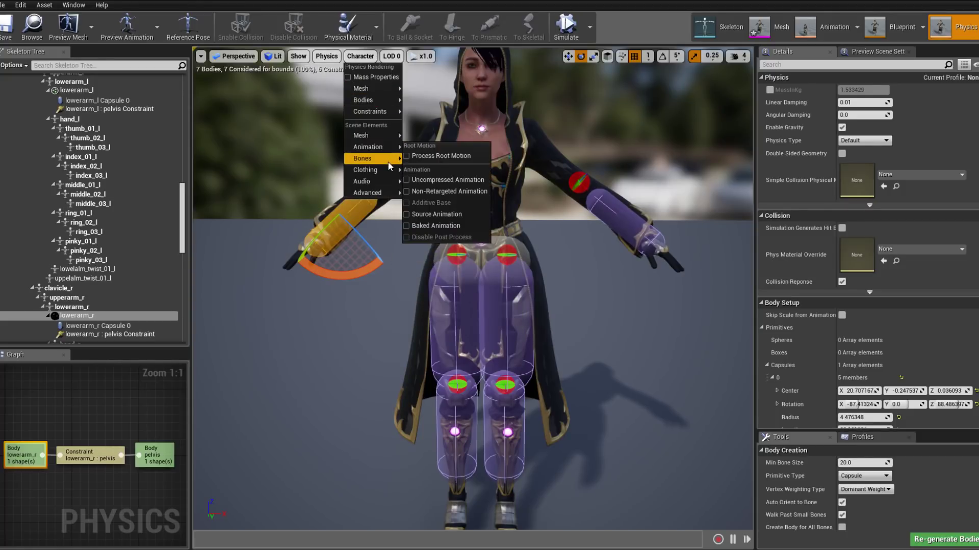
mouse_move(389, 166)
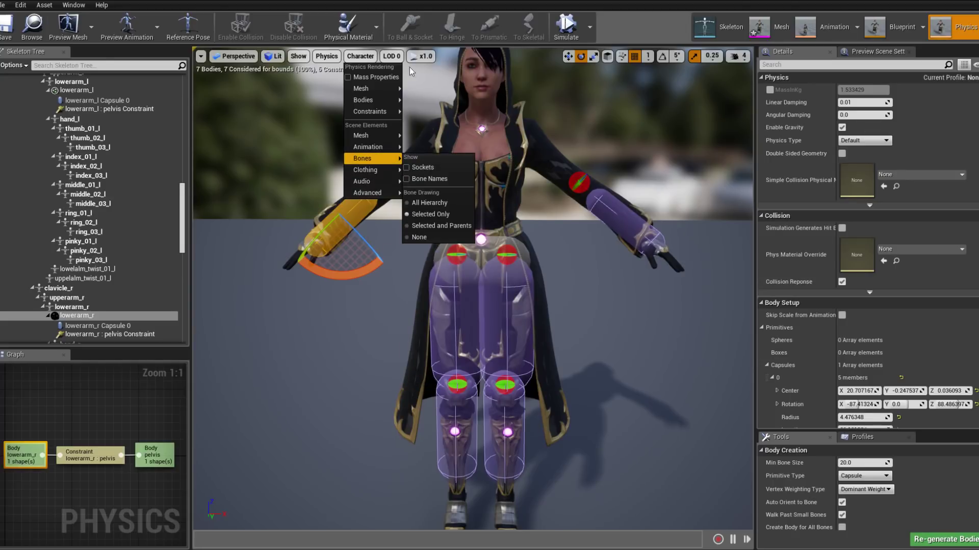
Return to the Magnus skeletal mesh and save it, checking the asset out of source control.
left_click_drag(509, 1, 645, 157)
left_click(461, 167)
left_click(309, 200)
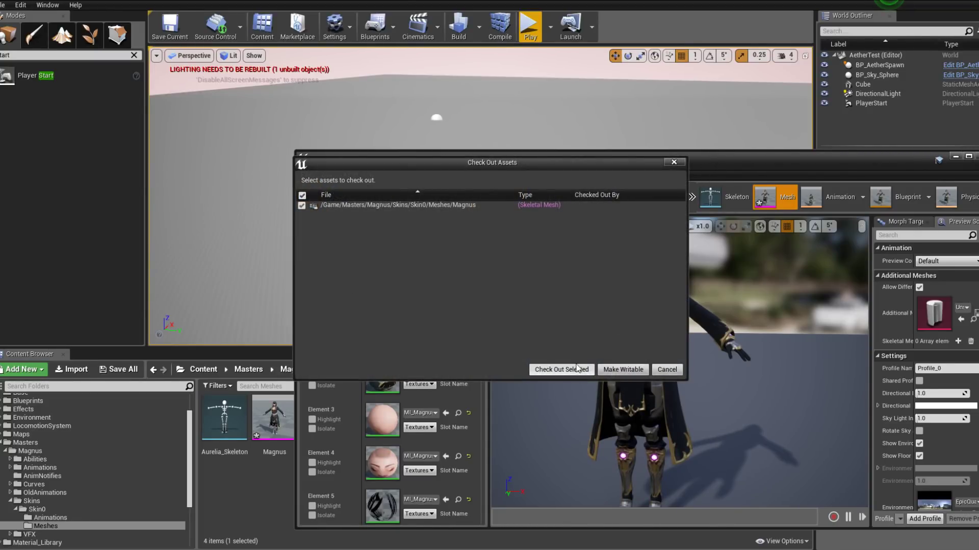
left_click(561, 370)
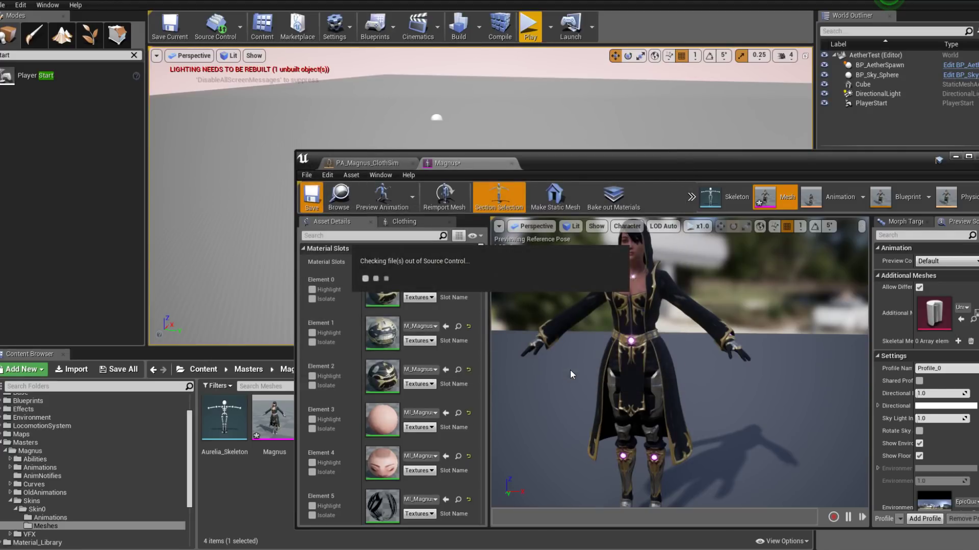
Check the coat's material slot, Element 2, by its highlight and assign the Magnus_Clothing_0 clothing data to mesh Section 2.
left_click(416, 223)
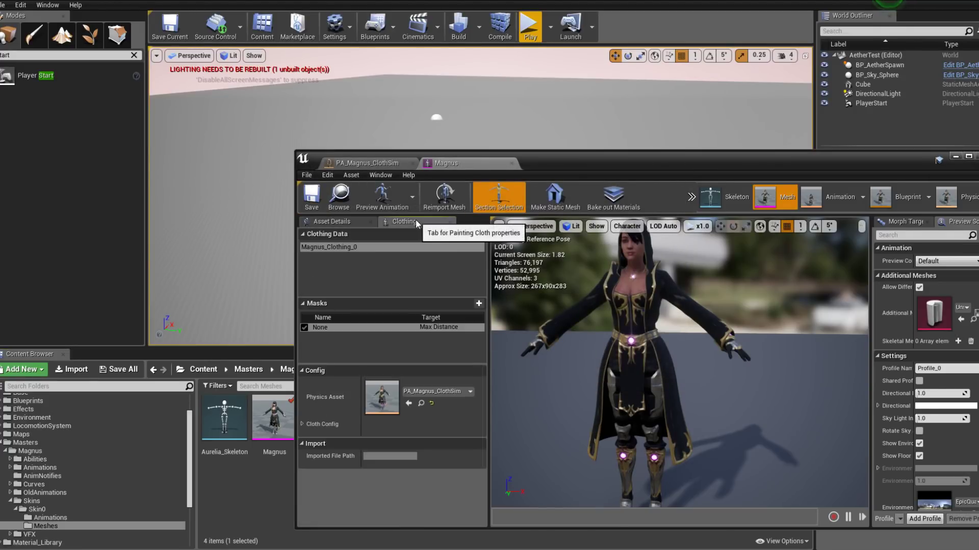
left_click_drag(560, 168, 526, 117)
left_click(296, 168)
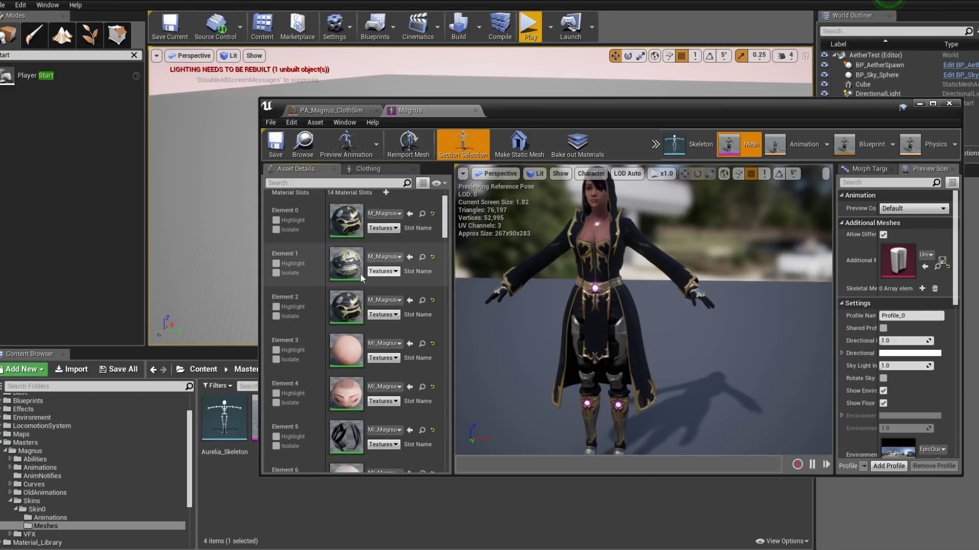
left_click(275, 307)
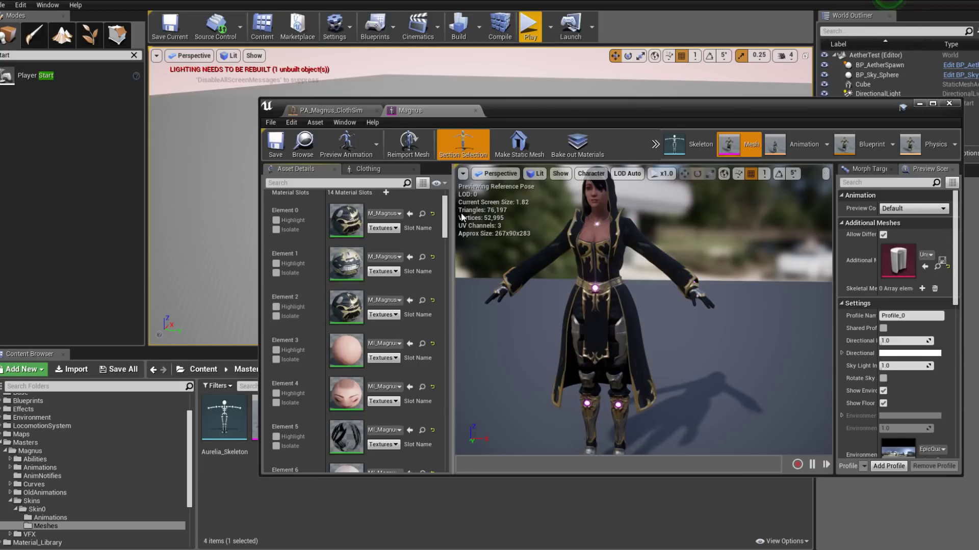
left_click_drag(447, 220, 449, 293)
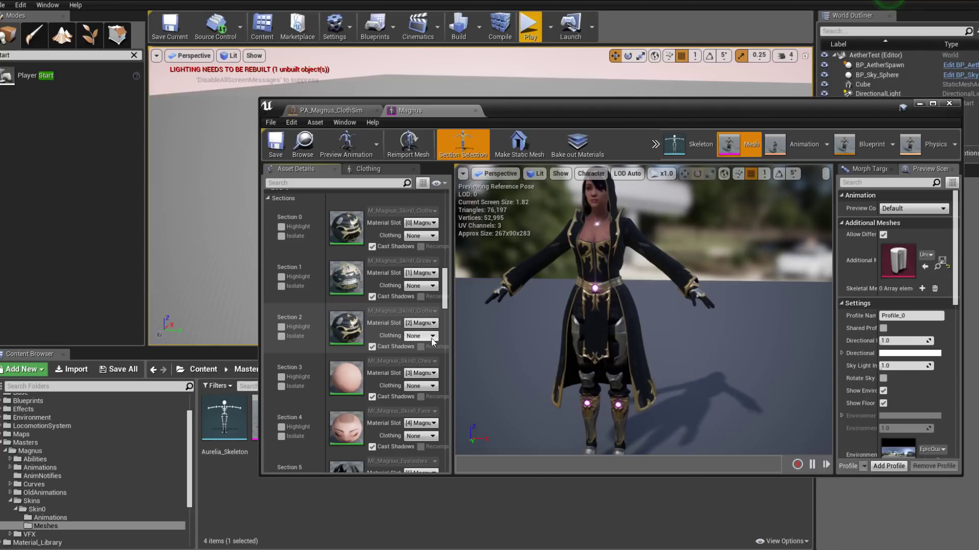
left_click(436, 352)
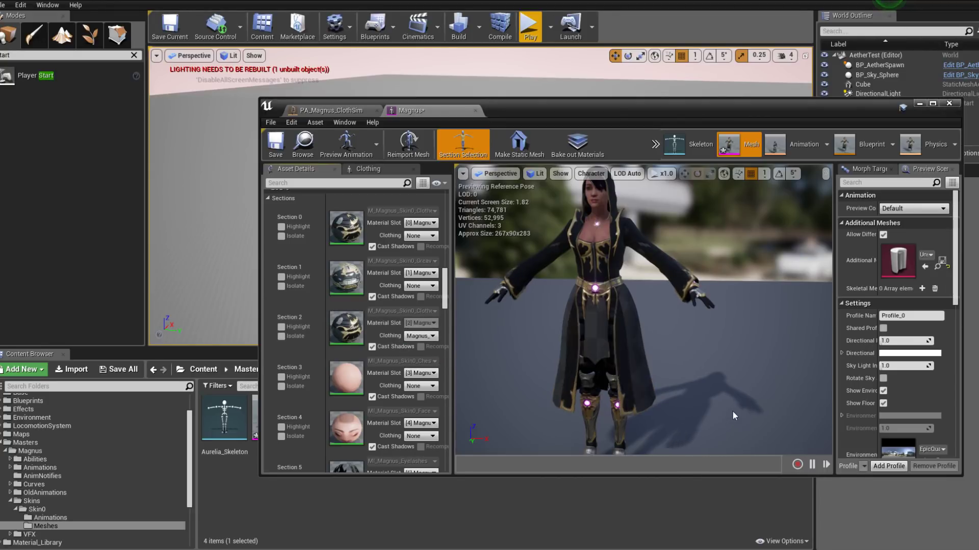
Expand the Cloth Config settings of Magnus_Clothing_0 and save the Magnus mesh.
left_click_drag(683, 350, 530, 280, "alt")
left_click(367, 169)
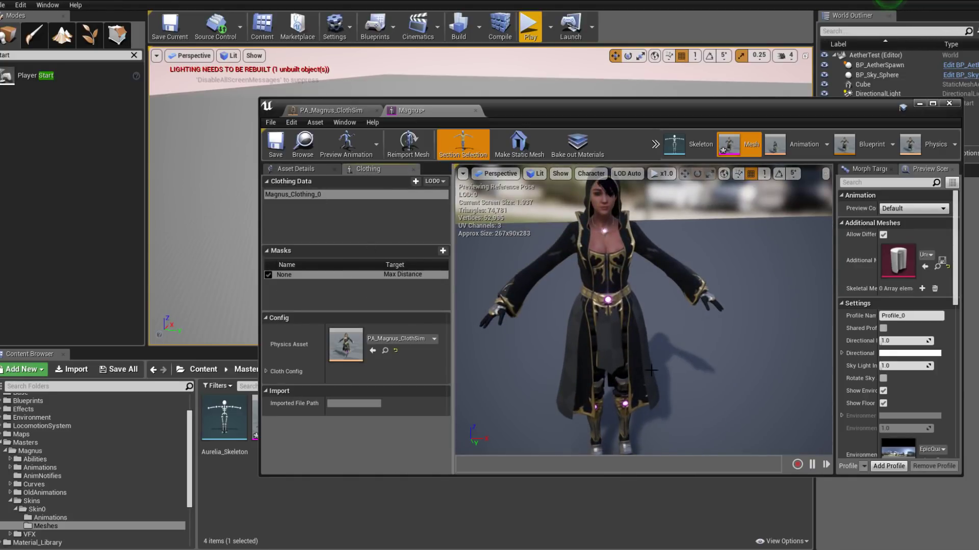
left_click_drag(675, 397, 650, 399)
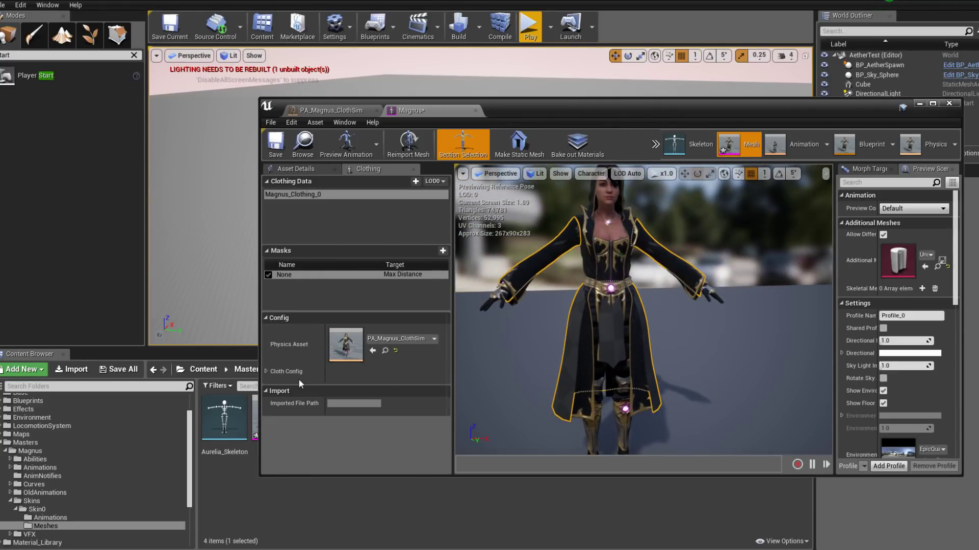
left_click(266, 371)
scroll(266, 371, "down", 3)
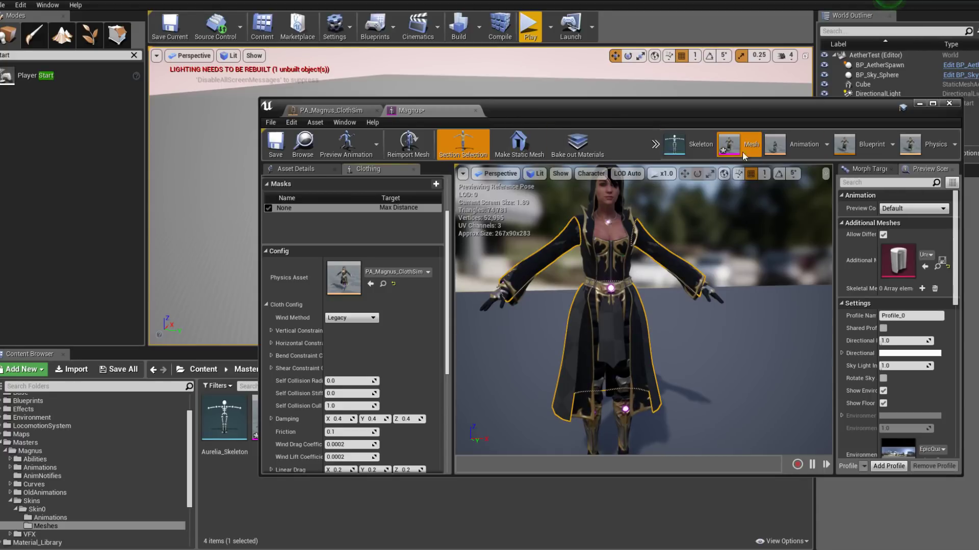
left_click(275, 144)
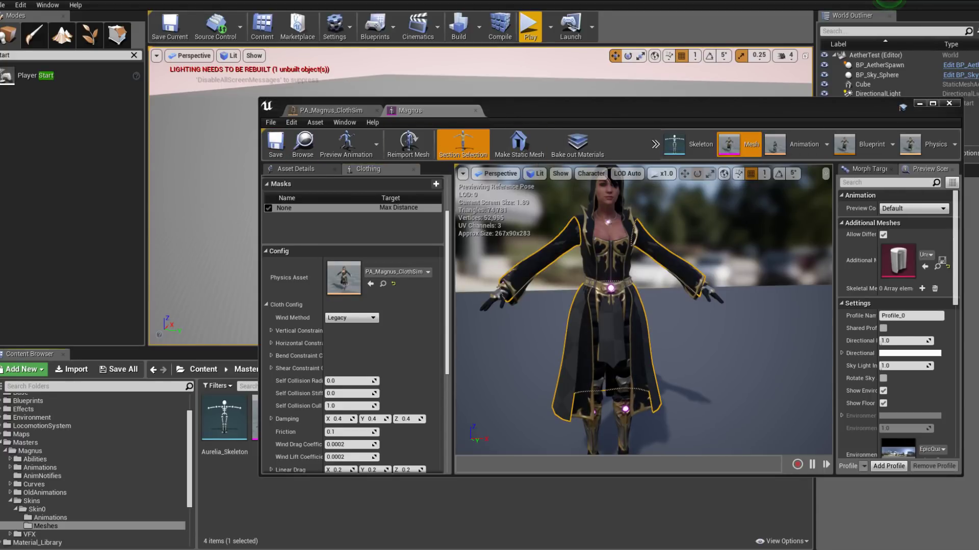
Play-test the AetherTest level to check the coat's cloth simulation while the character moves, and end the play session.
left_click(919, 104)
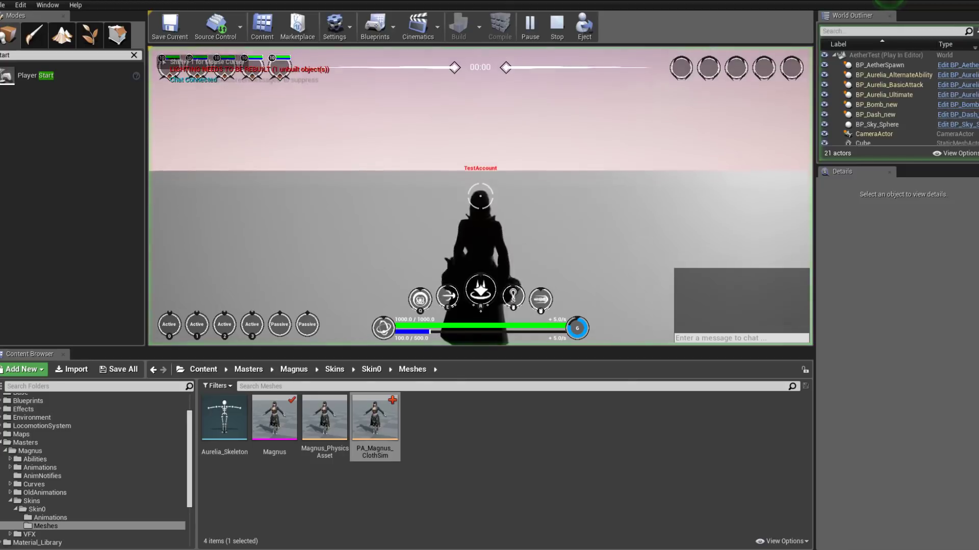
key("w")
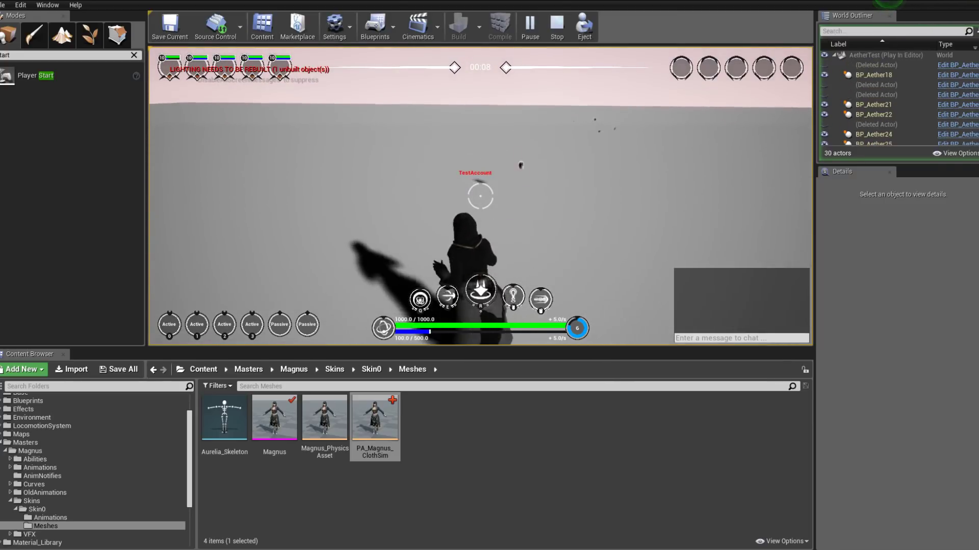
key("Escape")
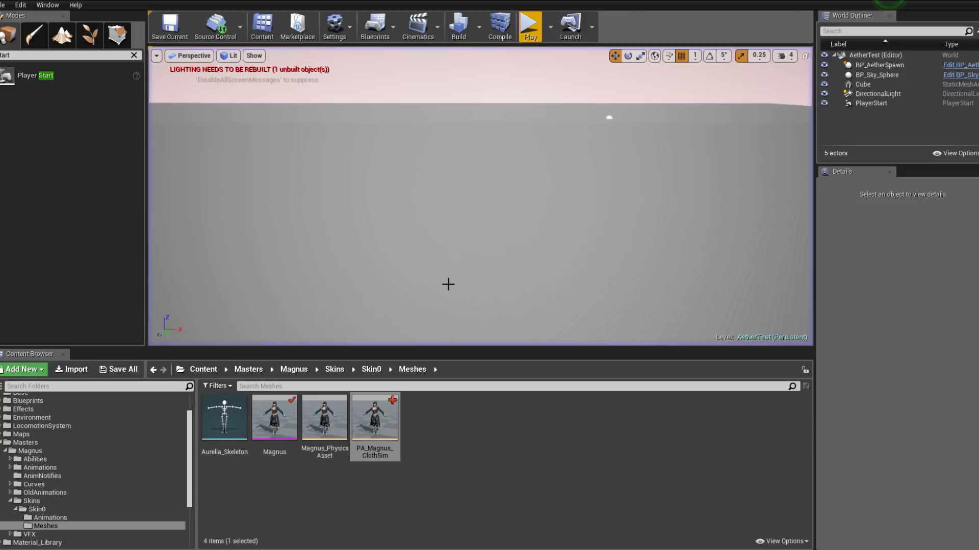
Reopen the Magnus skeletal mesh in a maximized editor and bring up the coat section's options for applying or creating clothing data.
double_click(274, 417)
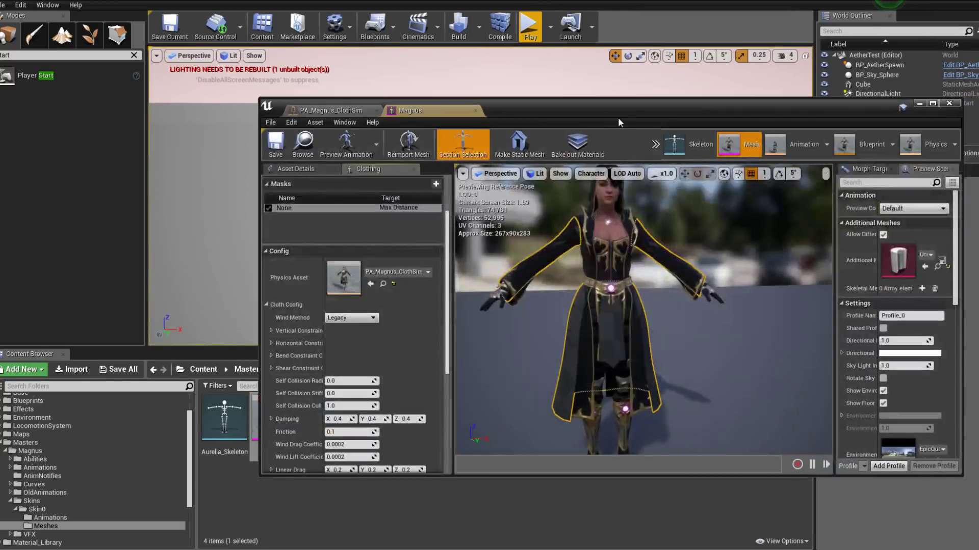
double_click(625, 109)
mouse_move(574, 362)
left_mouse_down("alt")
mouse_move(647, 357)
mouse_move(583, 354)
left_mouse_up("alt")
left_click(586, 314)
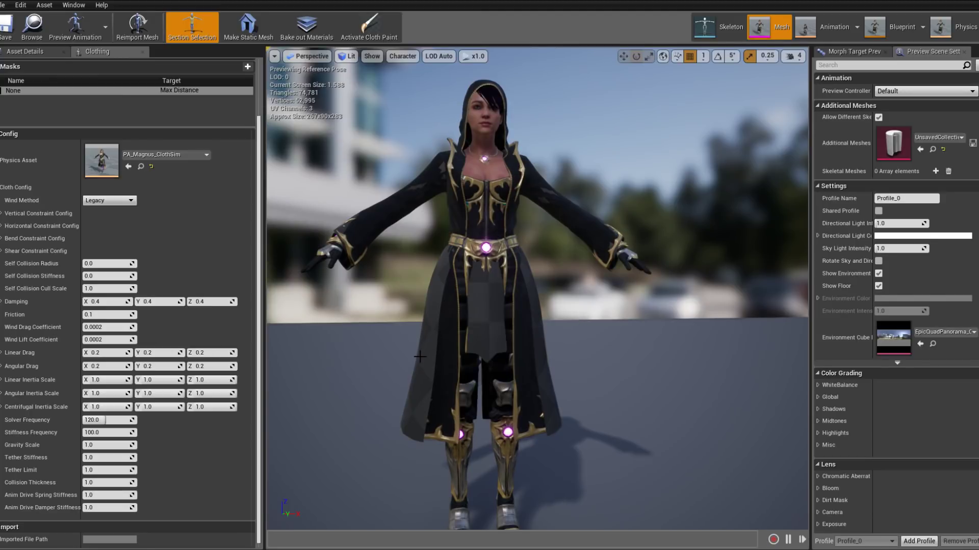
right_click(416, 384)
mouse_move(461, 420)
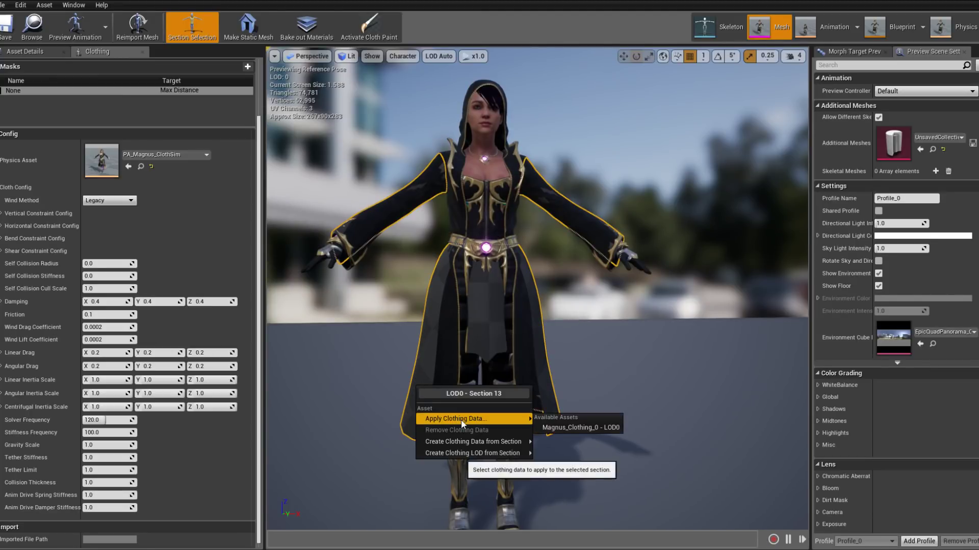
mouse_move(506, 442)
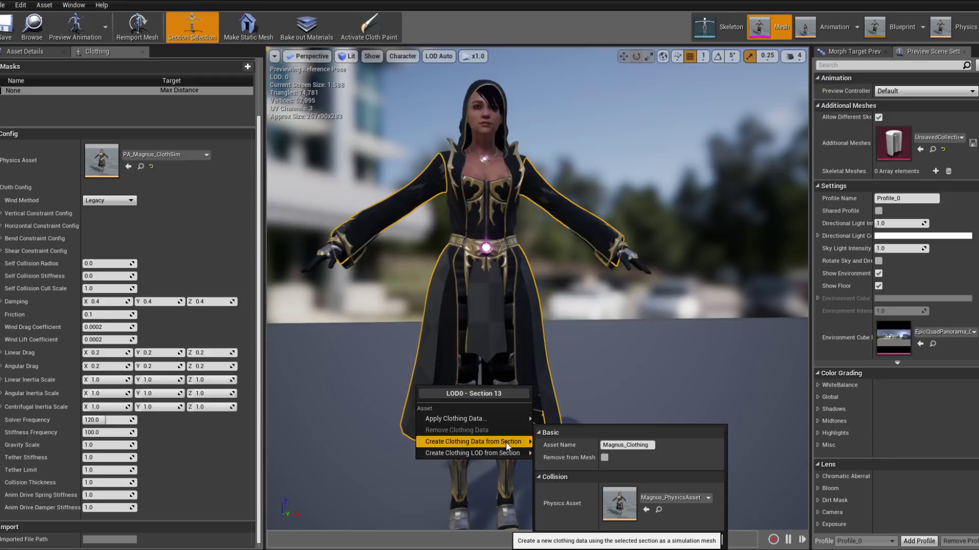
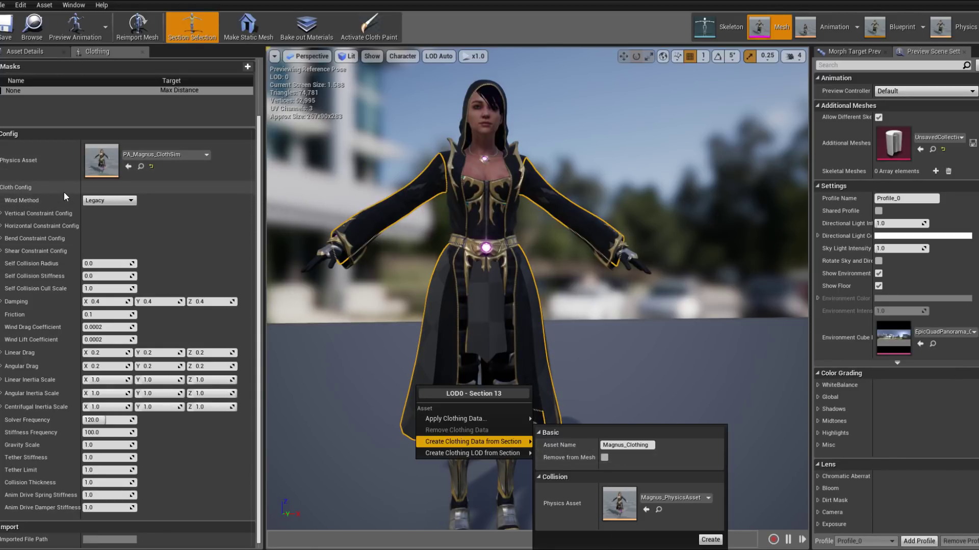
Check the name and available options of the Magnus_Clothing_0 clothing data entry.
scroll(128, 362, "down", 1)
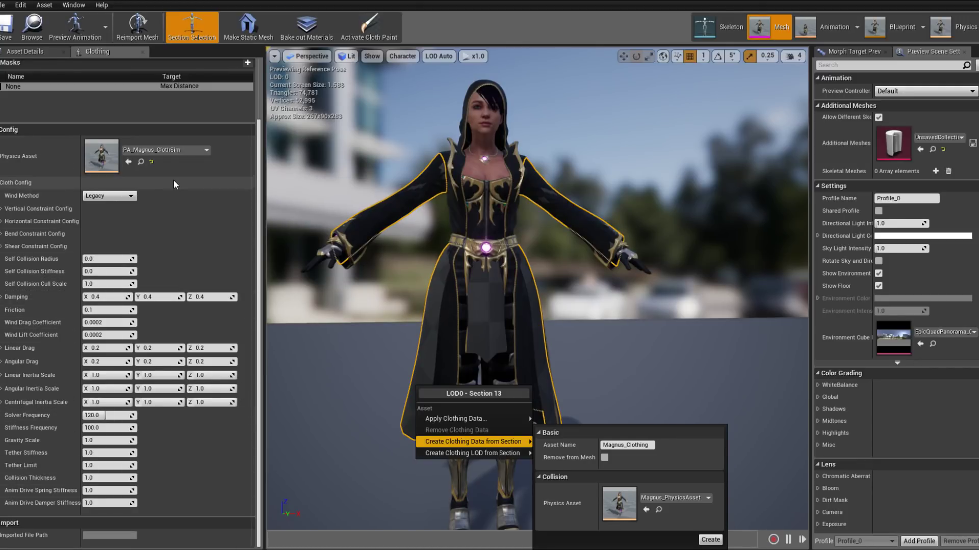
left_click_drag(259, 166, 272, 88)
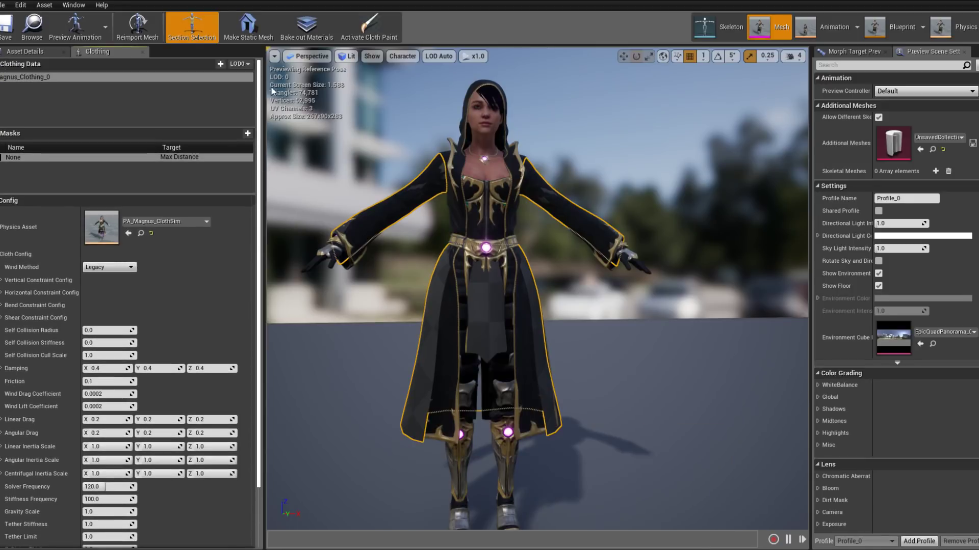
left_click(47, 78)
left_click(47, 77)
key("Return")
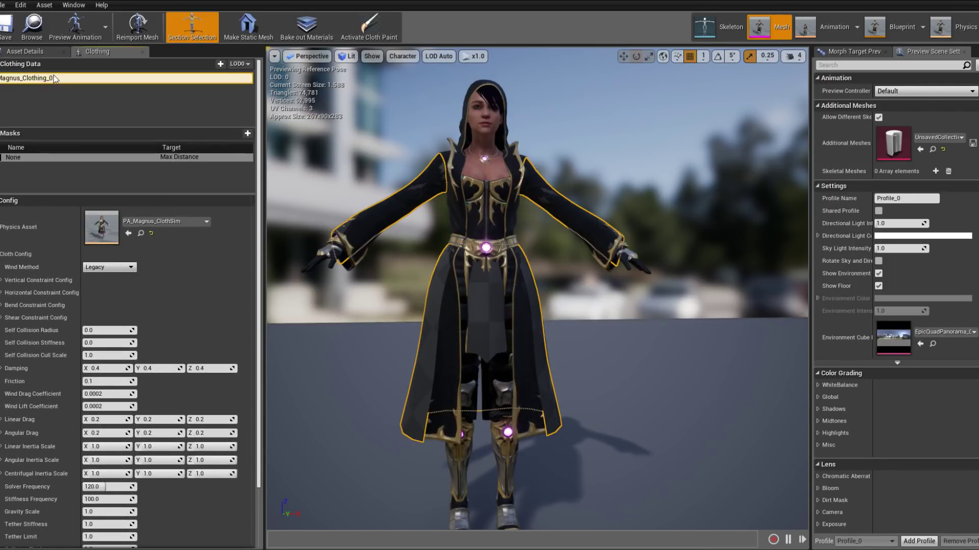
left_click(52, 77)
right_click(51, 77)
left_click(30, 92)
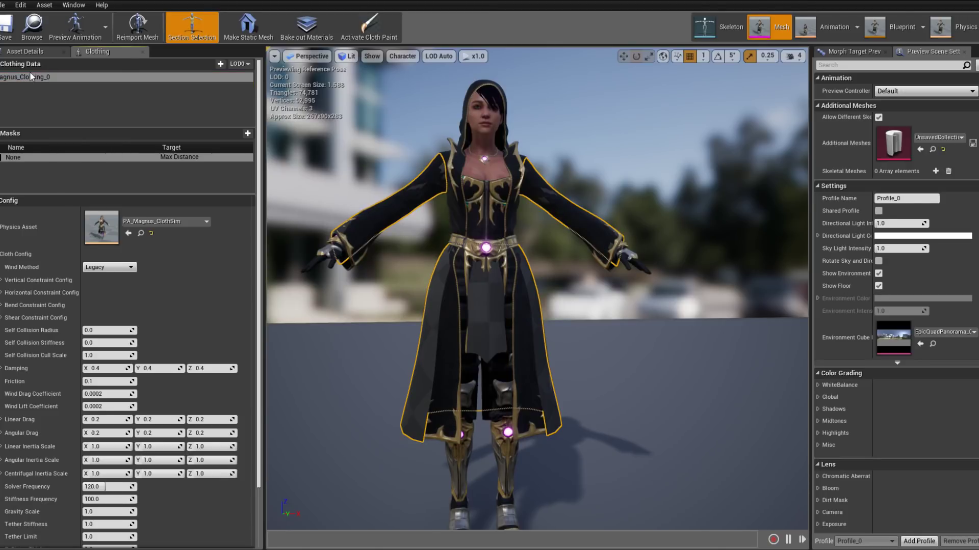
right_click(26, 76)
left_click(15, 89)
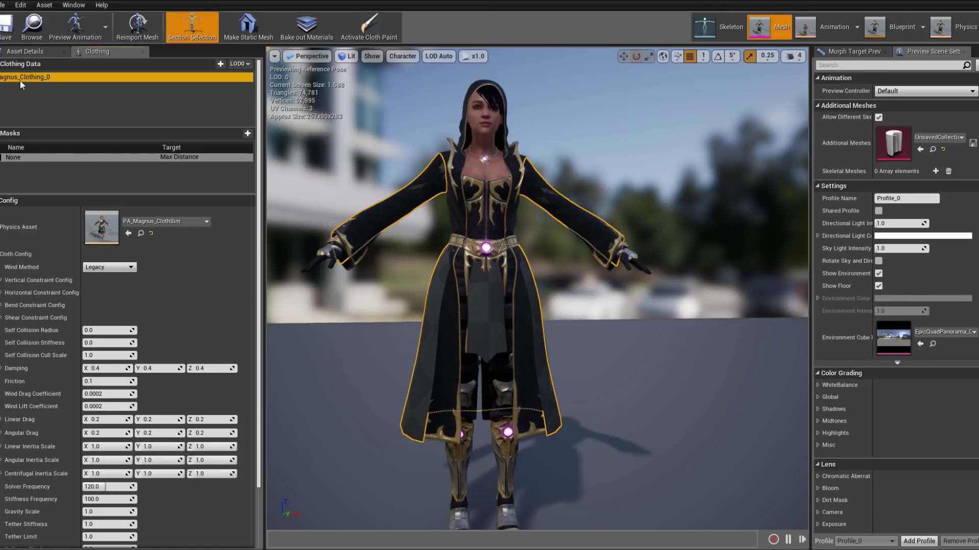
right_click(24, 74)
left_click(6, 112)
Search the project's whole Content folder for magnus_clothing, and broaden the search to mag.
left_click_drag(254, 2, 577, 53)
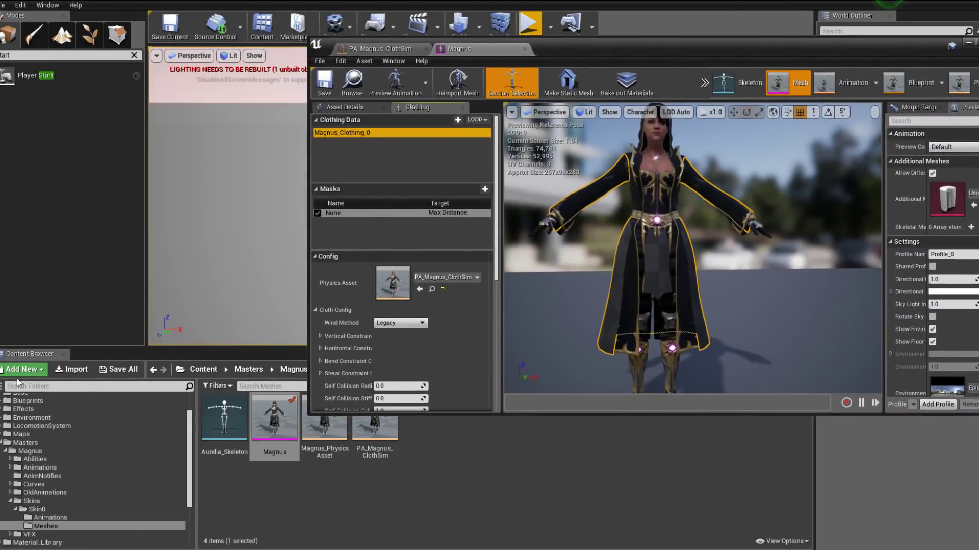
scroll(63, 408, "up", 2)
left_click(41, 395)
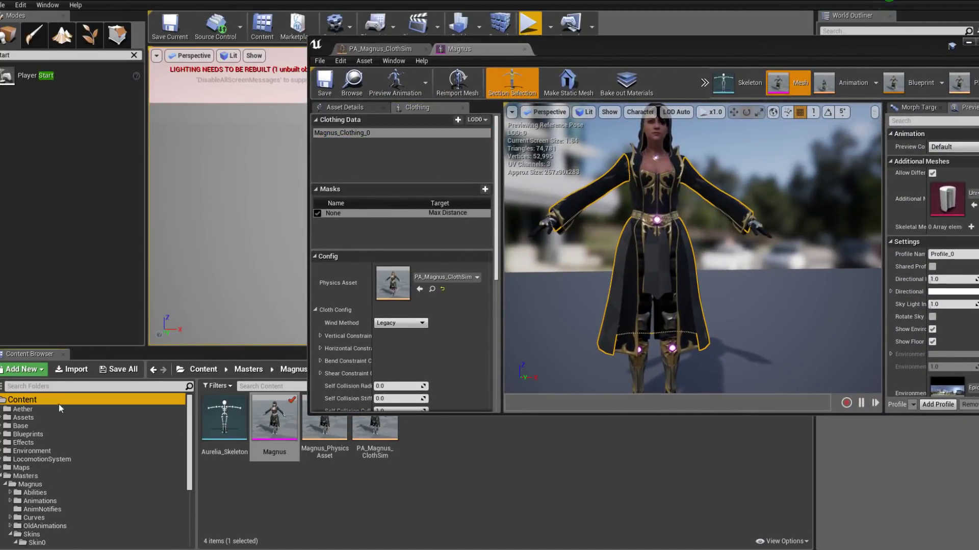
left_click(286, 387)
type("magnus_clothing")
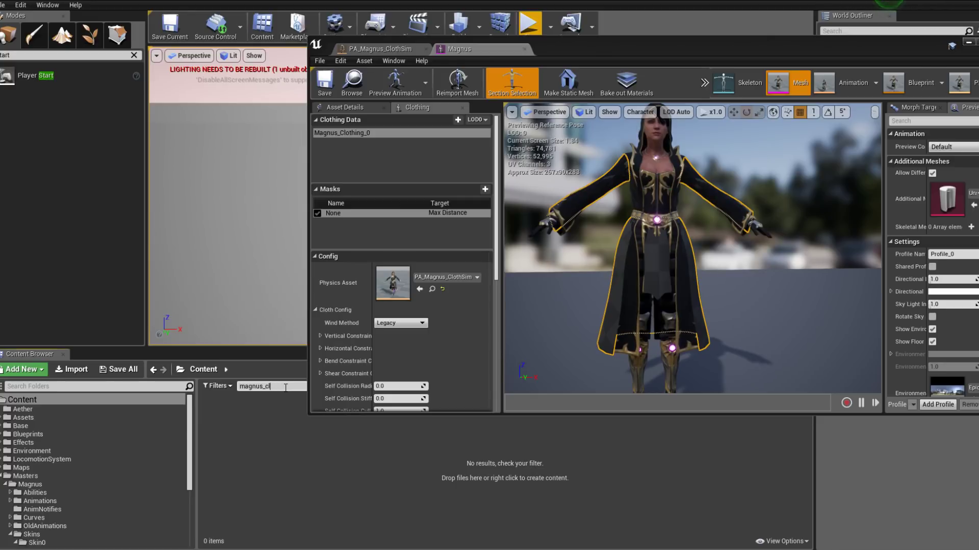
key("BackSpace")
key("BackSpace")
key("BackSpace")
key("BackSpace")
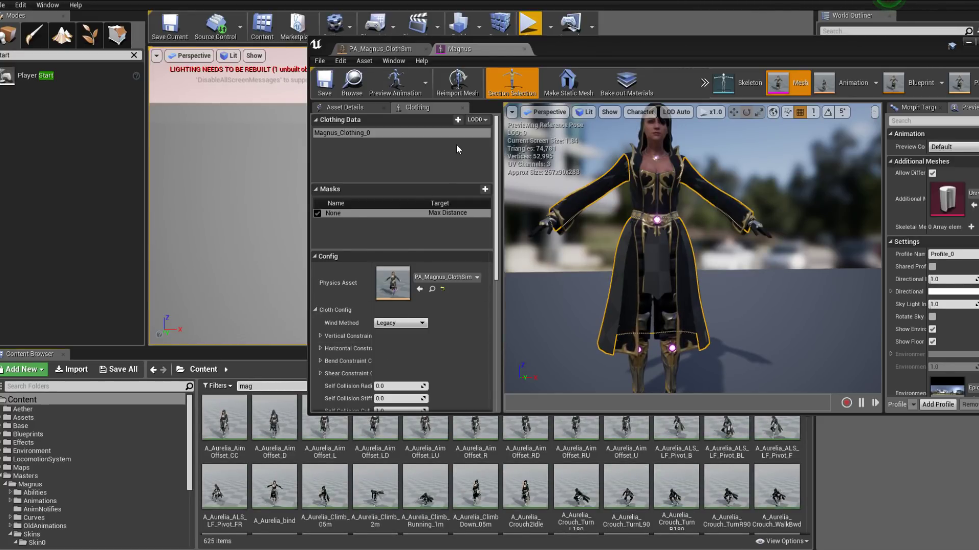
Maximize the Magnus mesh editor and set the Wind Method of Magnus_Clothing_0 to Accurate.
double_click(569, 50)
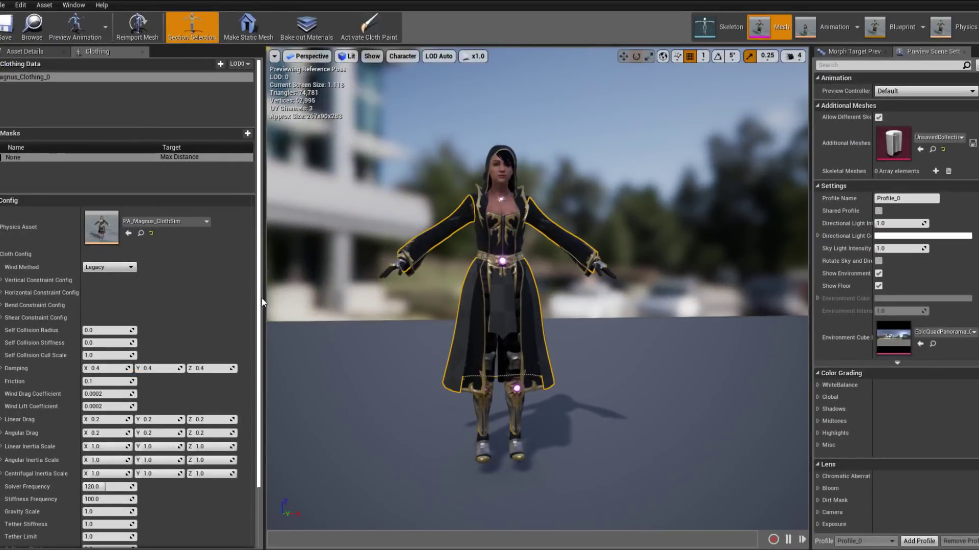
left_click_drag(262, 300, 268, 375)
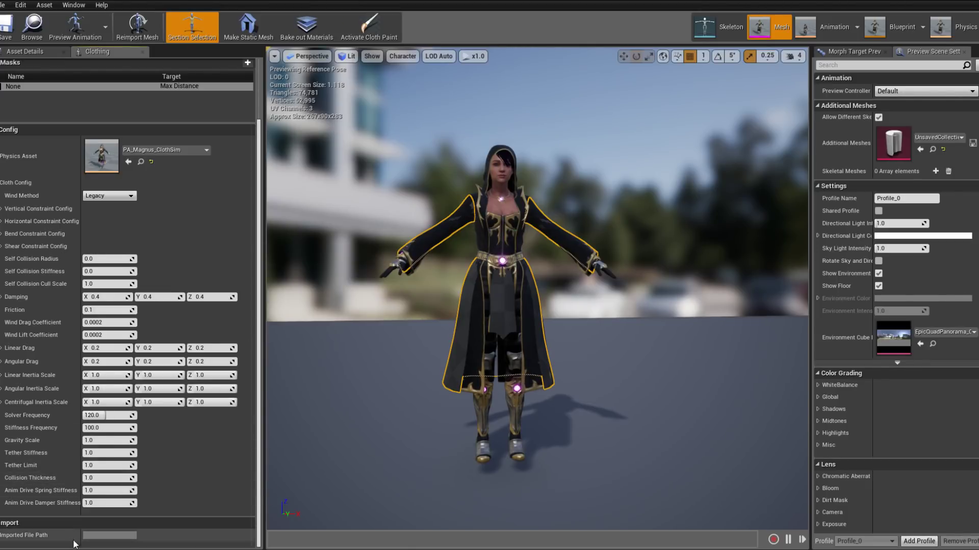
left_click(108, 197)
left_click(105, 212)
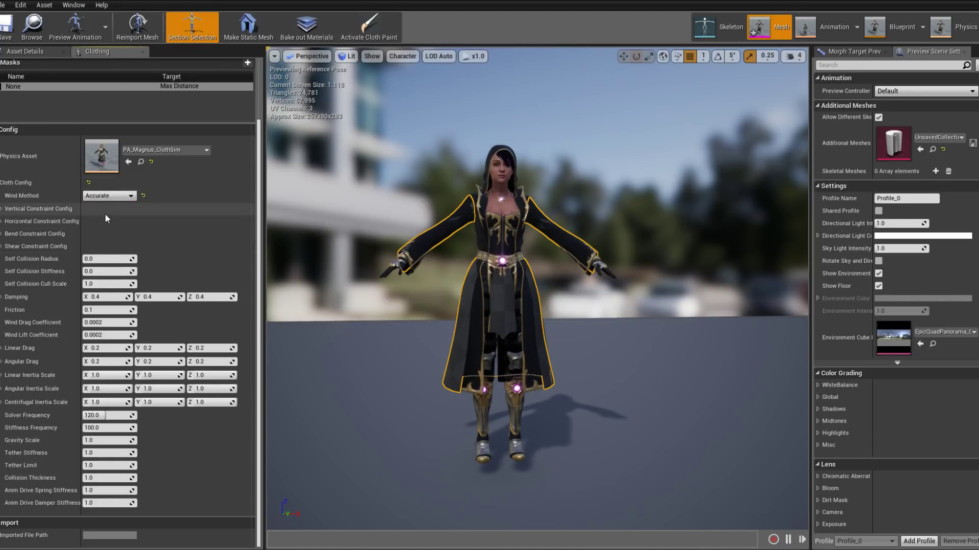
scroll(30, 176, "up", 3)
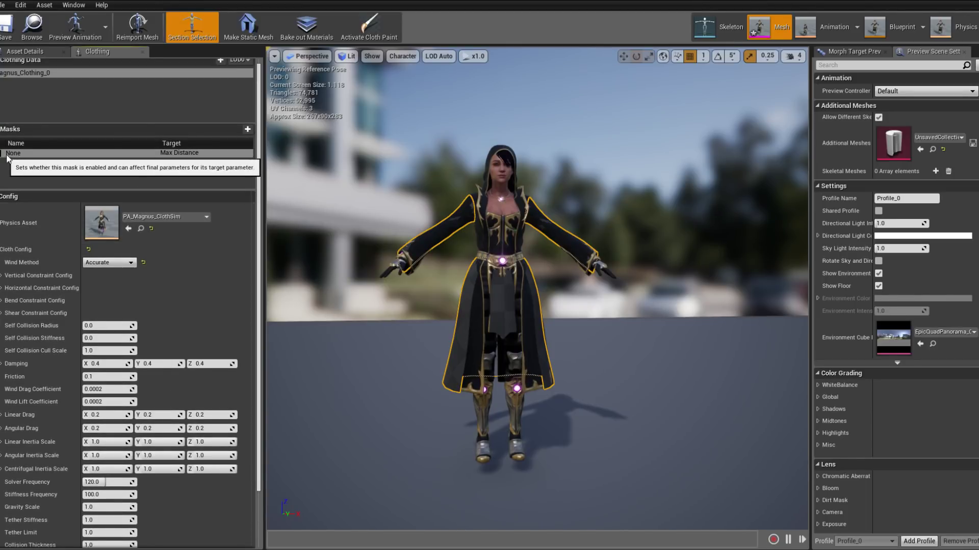
scroll(41, 162, "up", 1)
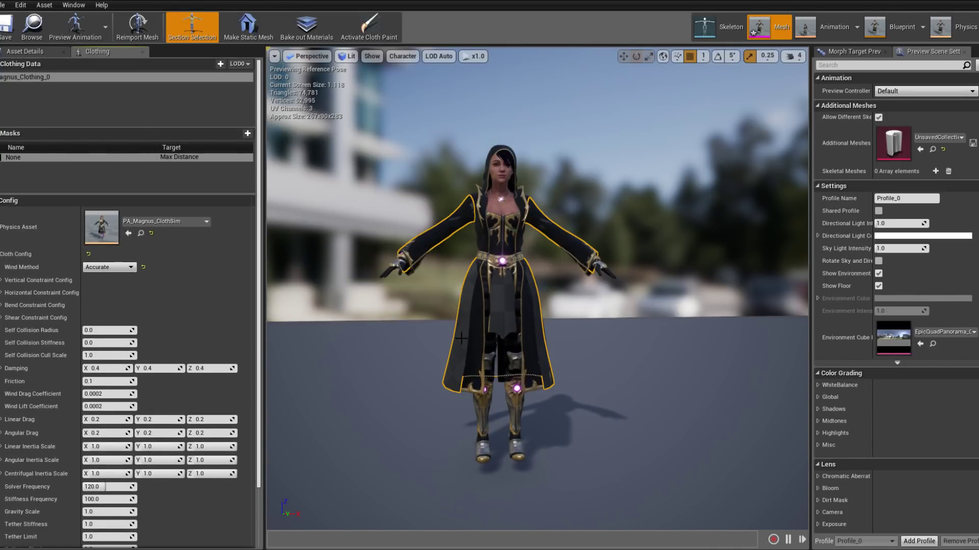
Turn off the highlight and shadow casting of mesh Section 13 in the Magnus asset details.
left_click(32, 50)
scroll(202, 216, "down", 3)
scroll(200, 210, "down", 5)
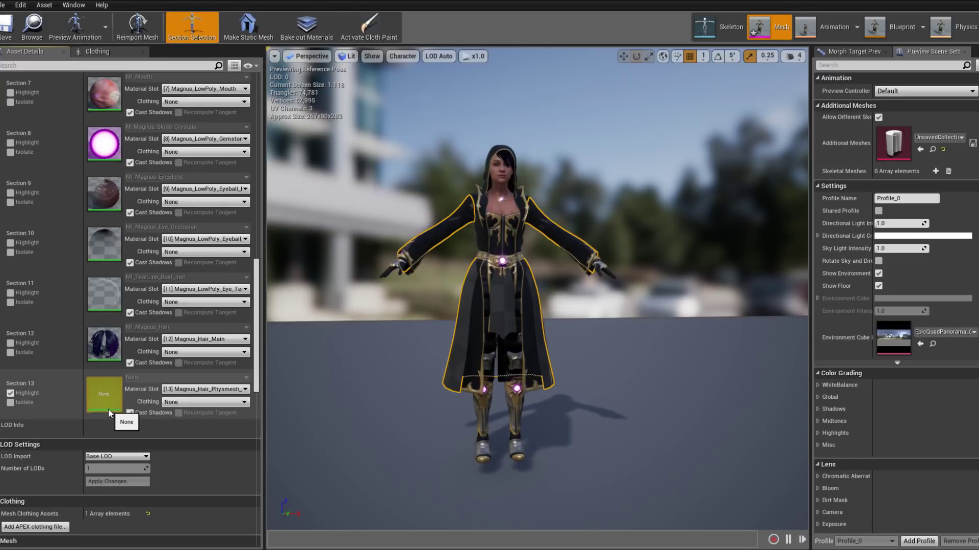
left_click(10, 393)
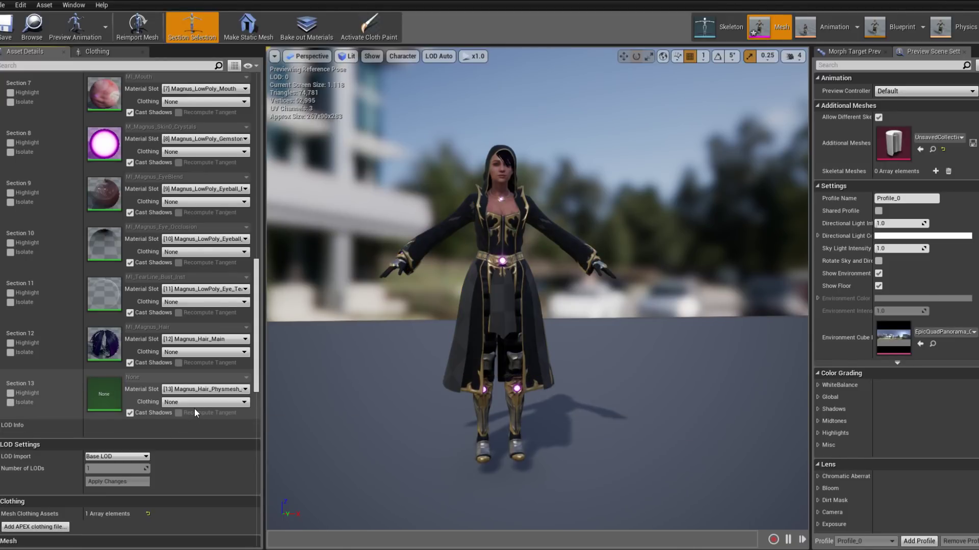
left_click(131, 414)
left_click(237, 389)
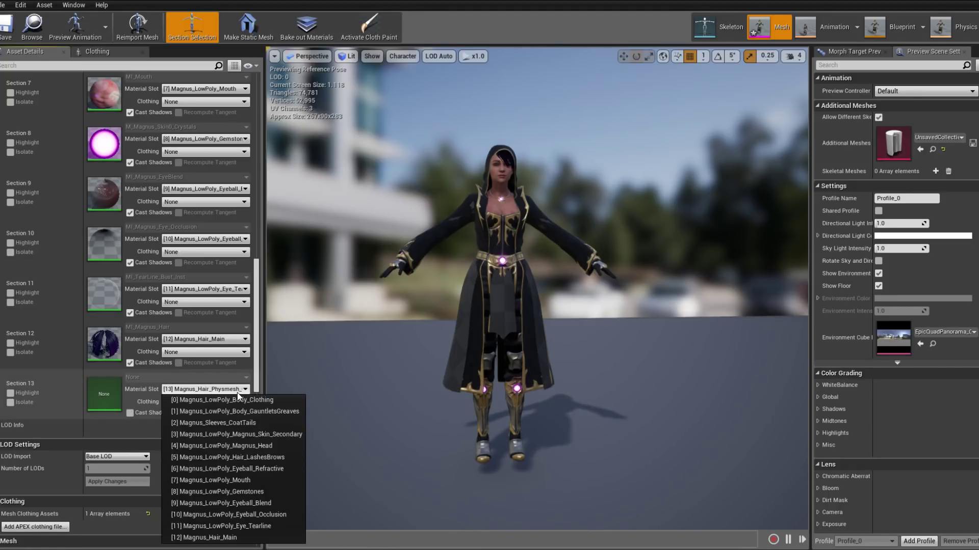
left_click(255, 373)
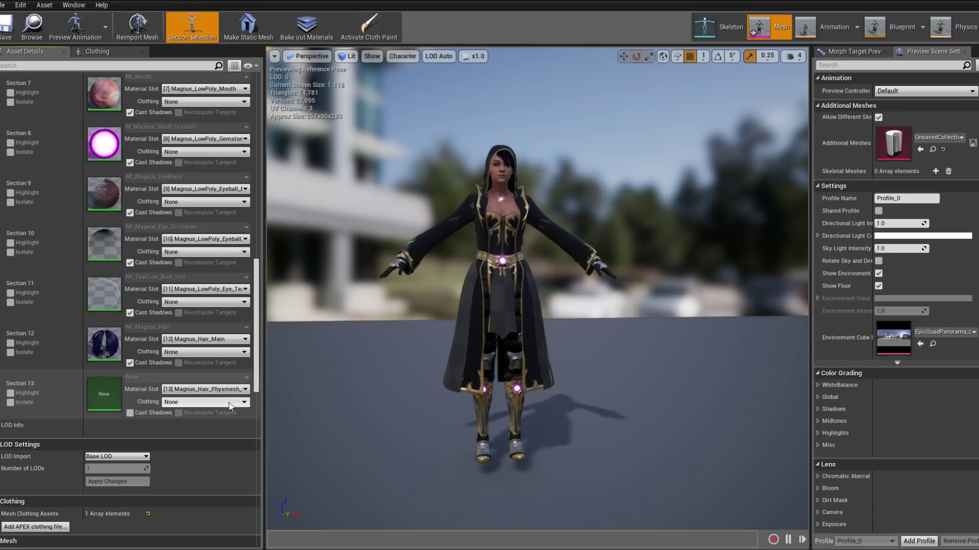
scroll(131, 338, "up", 10)
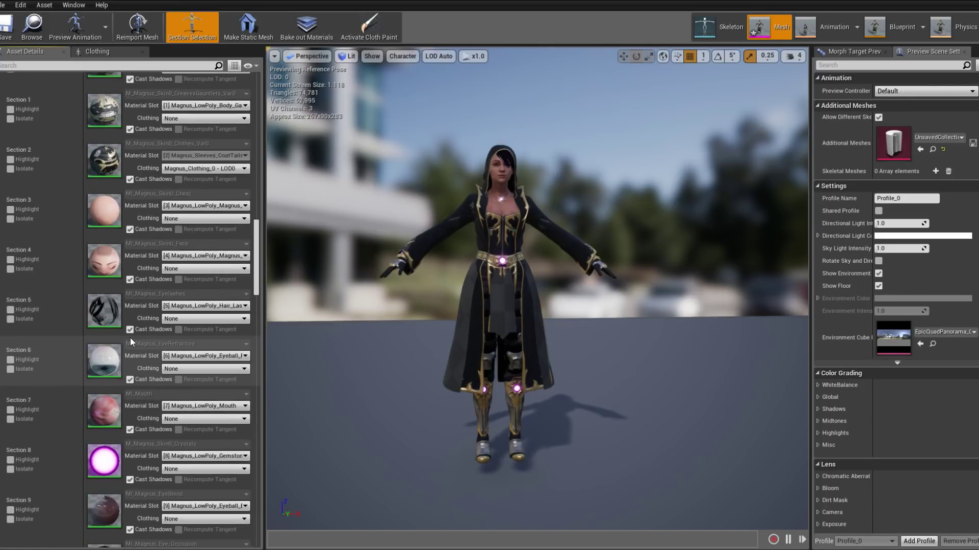
scroll(130, 337, "up", 3)
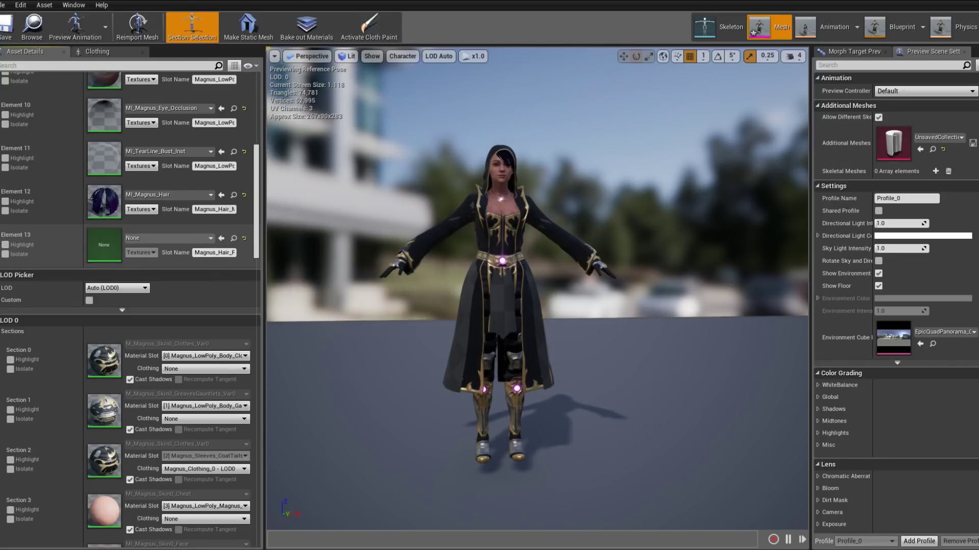
Shrink the mesh editor window and show the unfiltered contents of the Magnus Skin0 folder in the project.
left_click_drag(333, 2, 447, 15)
scroll(91, 459, "down", 3)
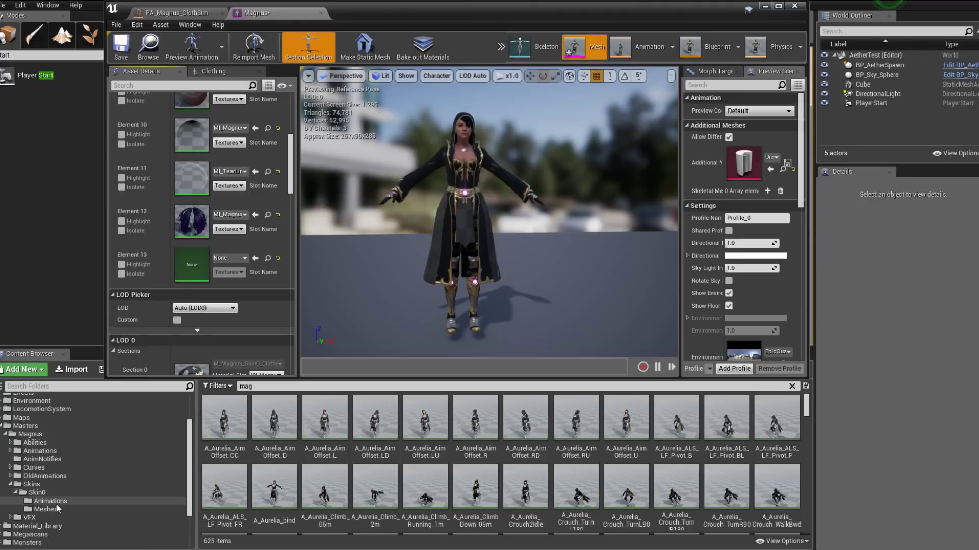
double_click(37, 493)
left_click(41, 434)
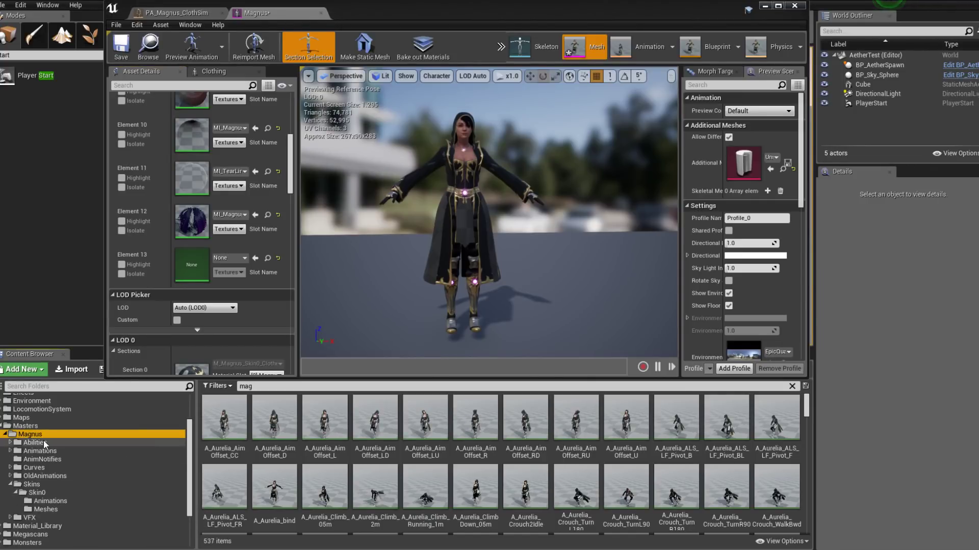
left_click(43, 493)
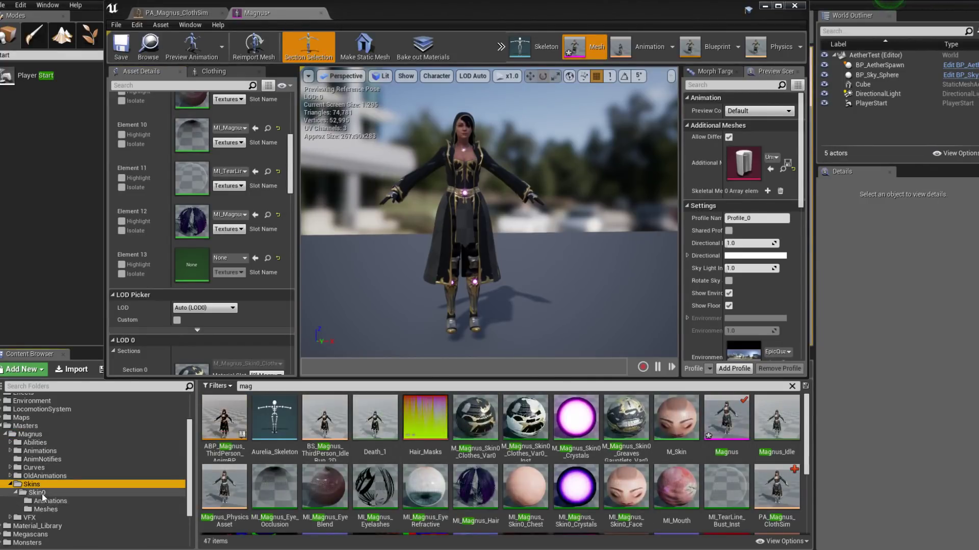
left_click(265, 387)
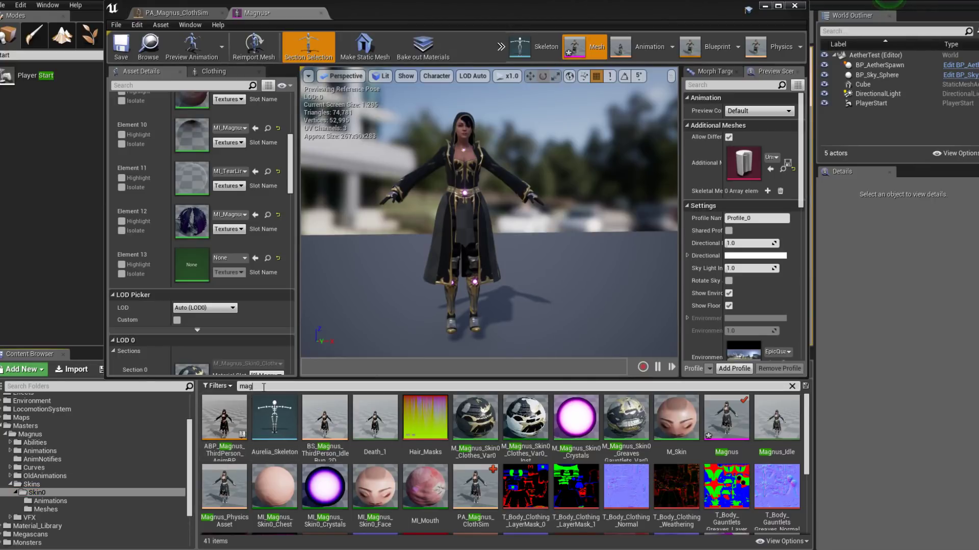
scroll(554, 495, "down", 5)
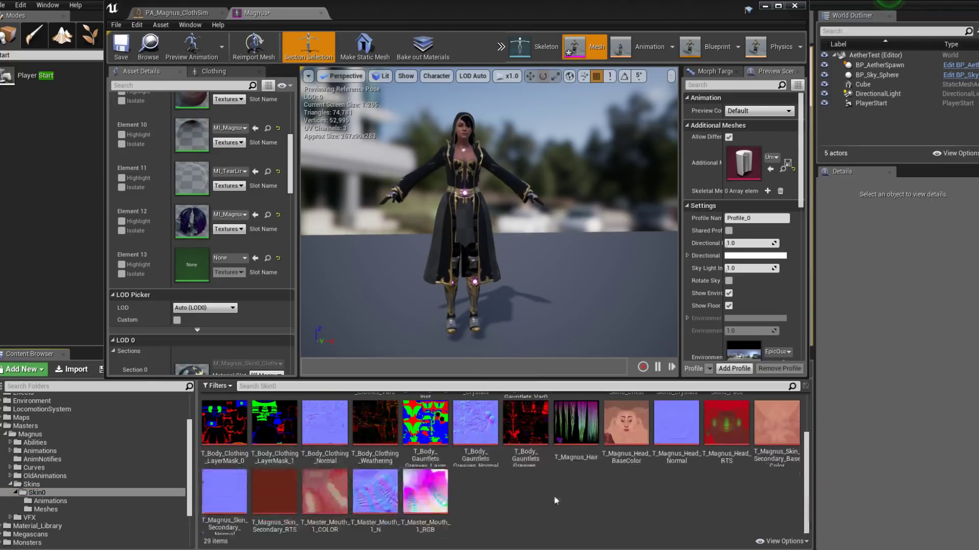
Create a new material named M_Cull in the Skin0 folder.
right_click(581, 502)
left_click(634, 303)
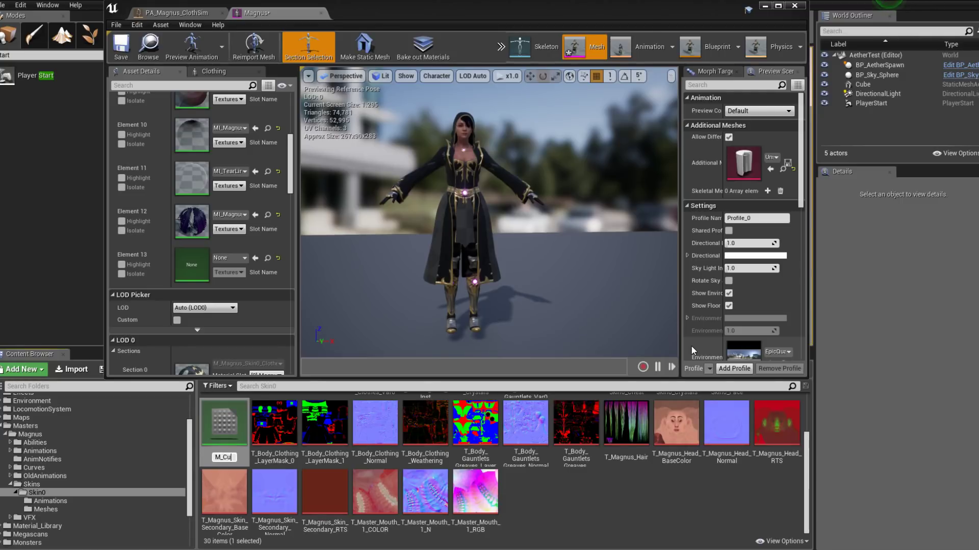
type("M_Cull")
key("Return")
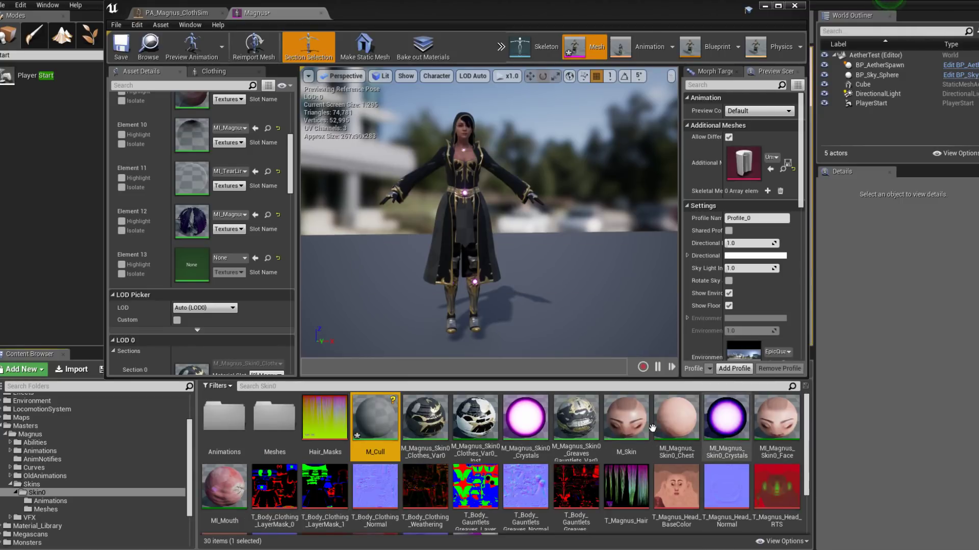
Open the M_Cull material, set its Blend Mode to Masked and add a Constant node to the graph.
double_click(383, 423)
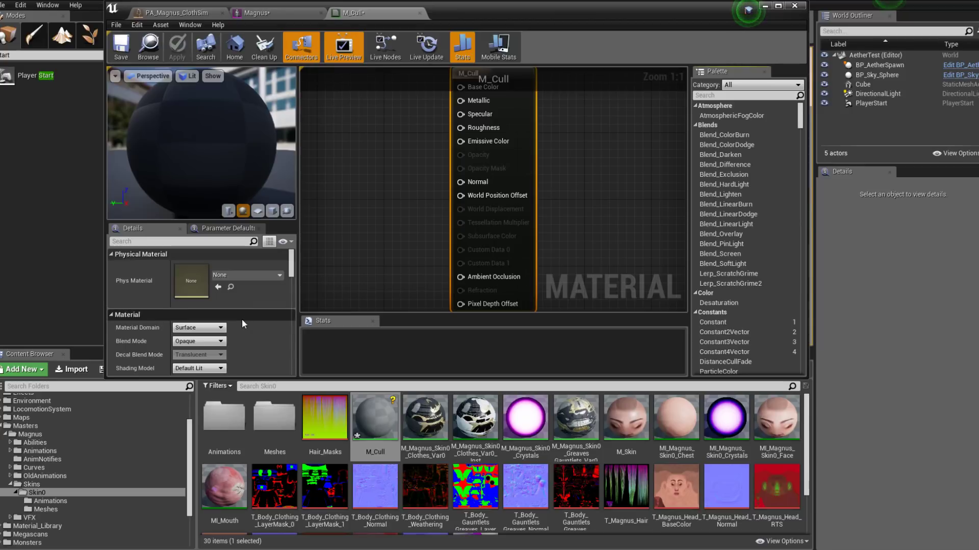
left_click(199, 341)
left_click(210, 355)
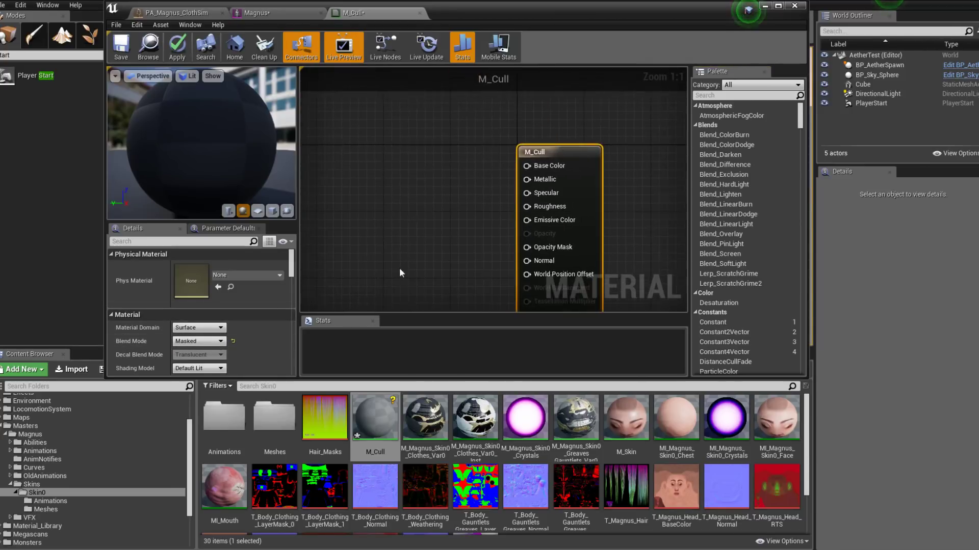
left_click(406, 217)
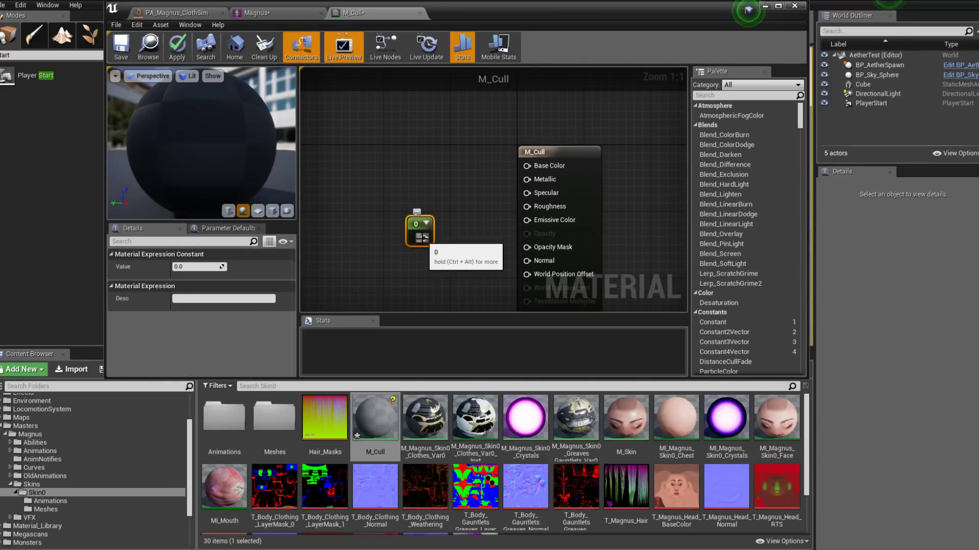
Set the Shading Model of M_Cull to Unlit.
left_click(355, 267)
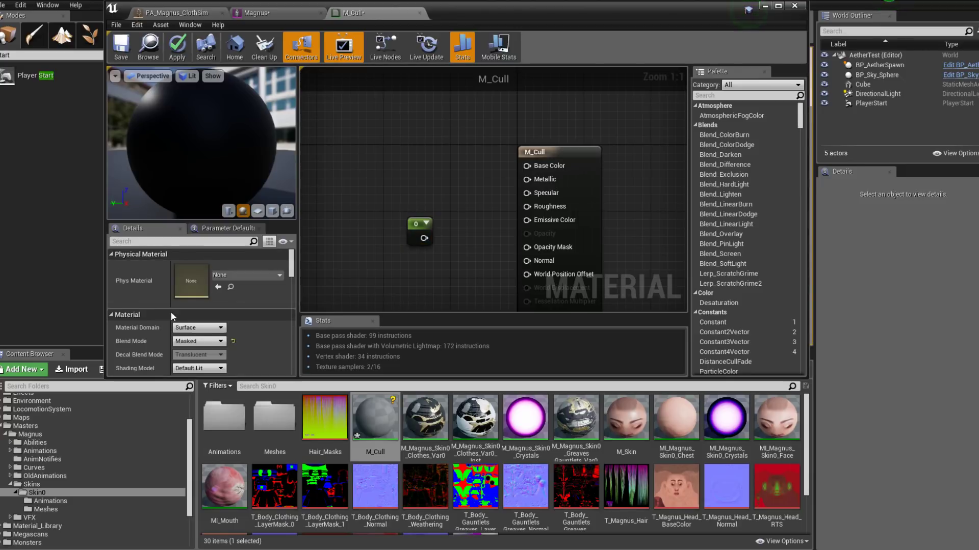
left_click(221, 328)
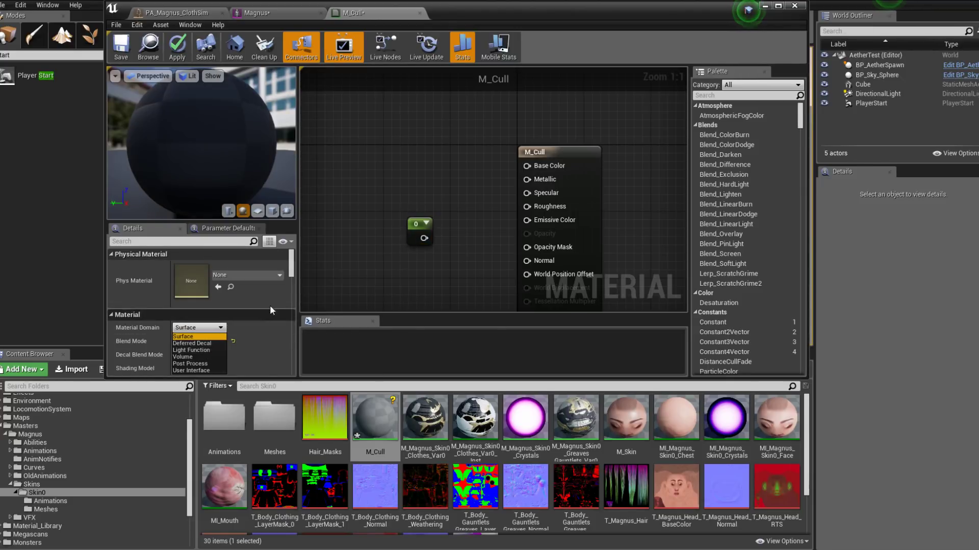
left_click_drag(292, 270, 294, 274)
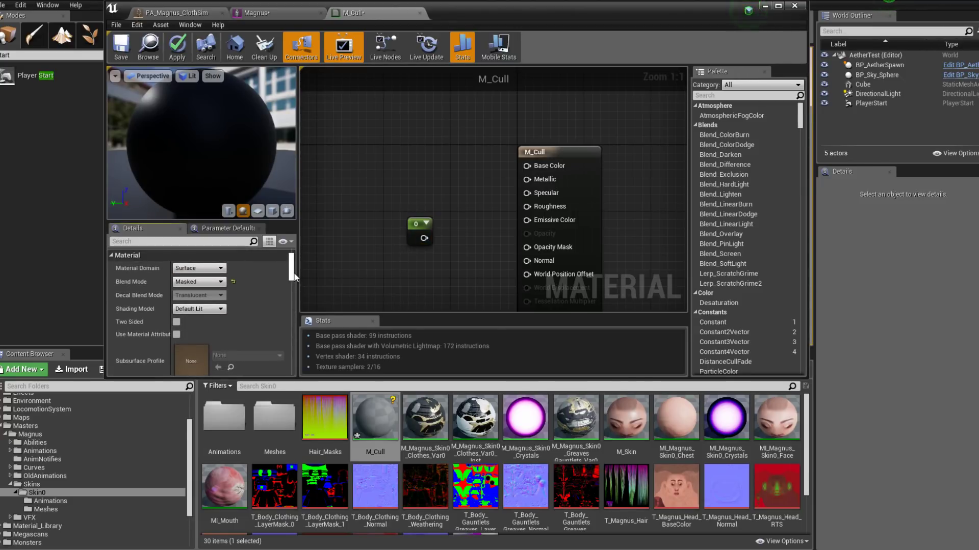
left_click(209, 309)
left_click(180, 317)
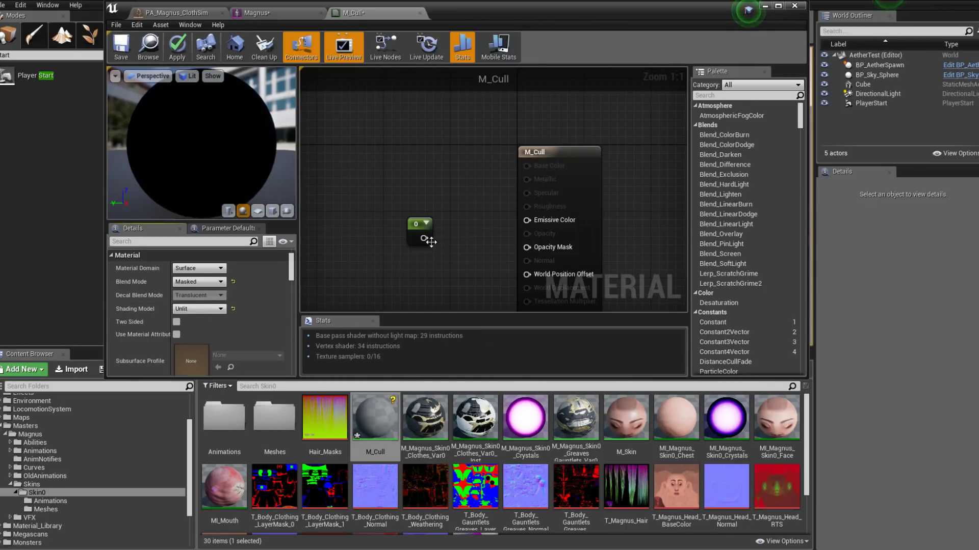
Connect the 0 constant to M_Cull's Opacity Mask input and apply the material changes.
left_click_drag(522, 250, 527, 247)
left_click_drag(422, 227, 441, 237)
left_click(177, 46)
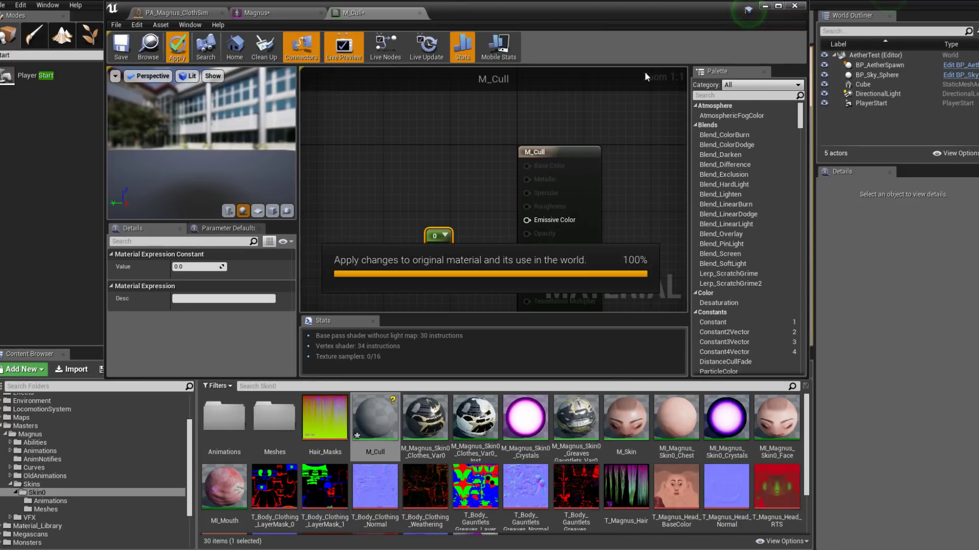
Assign the M_Cull material to Element 13 of the Magnus skeletal mesh and close the mesh editor.
left_click(793, 7)
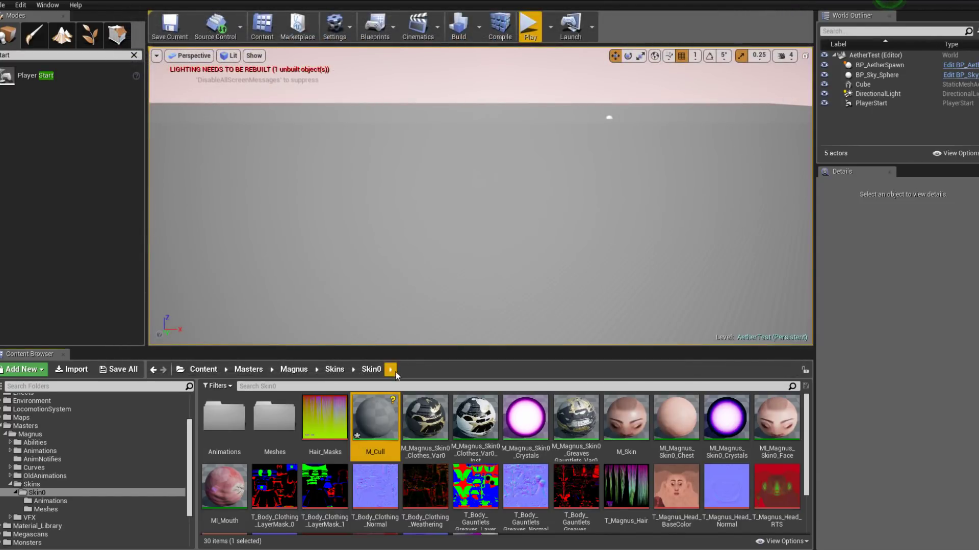
double_click(275, 420)
double_click(272, 424)
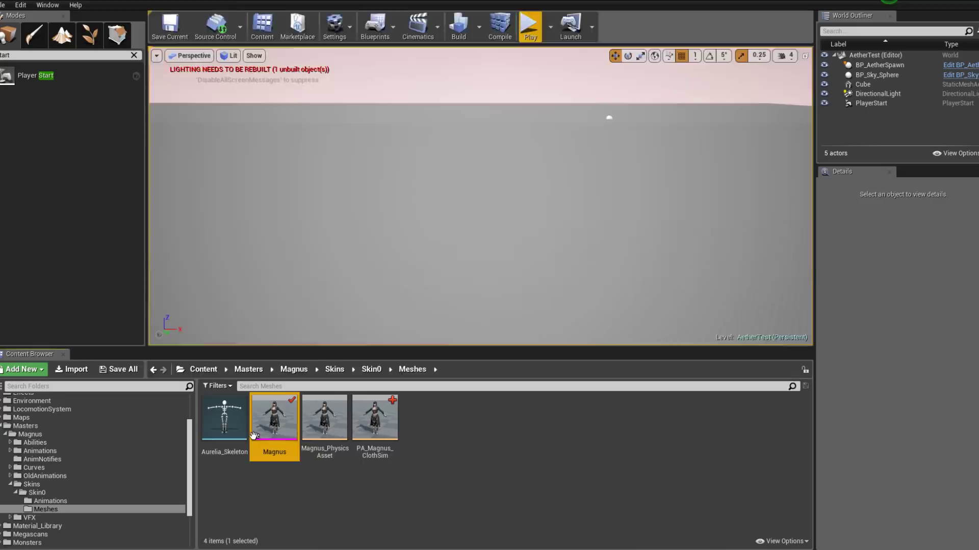
left_click(65, 493)
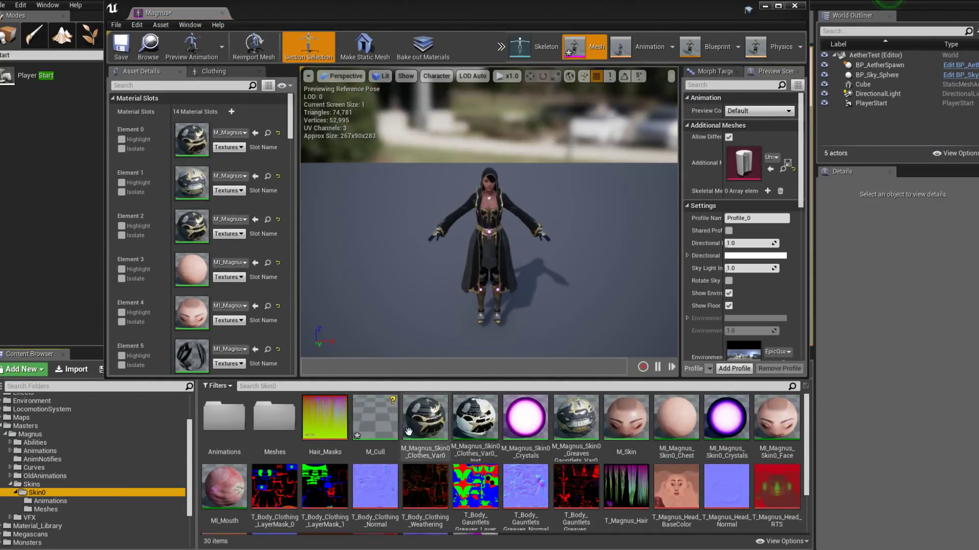
scroll(251, 321, "down", 3)
scroll(241, 279, "down", 8)
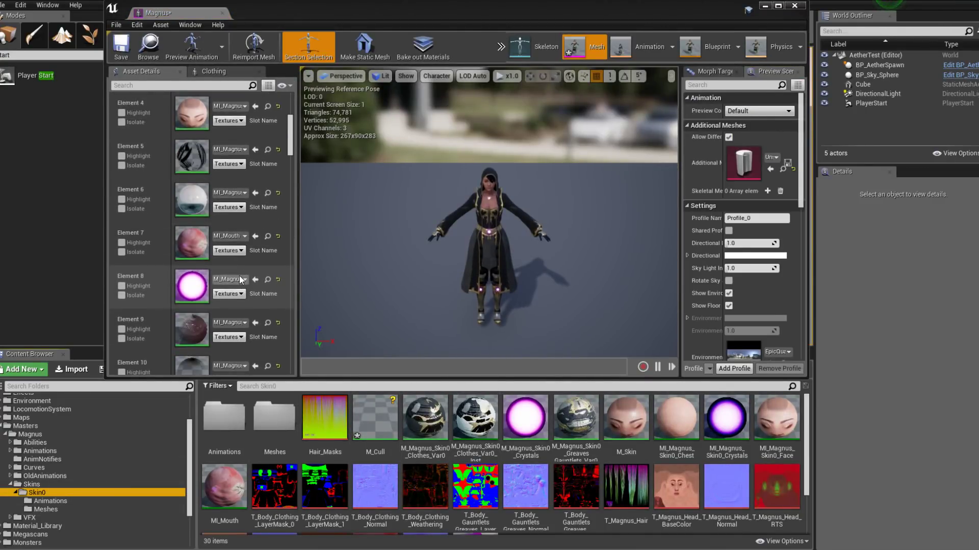
scroll(239, 279, "down", 2)
left_click_drag(375, 418, 191, 289)
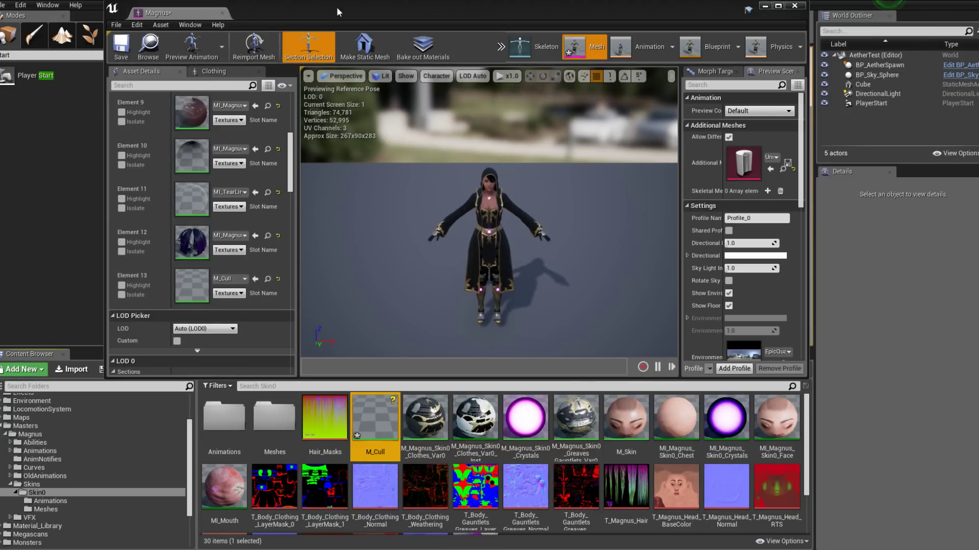
left_click(794, 6)
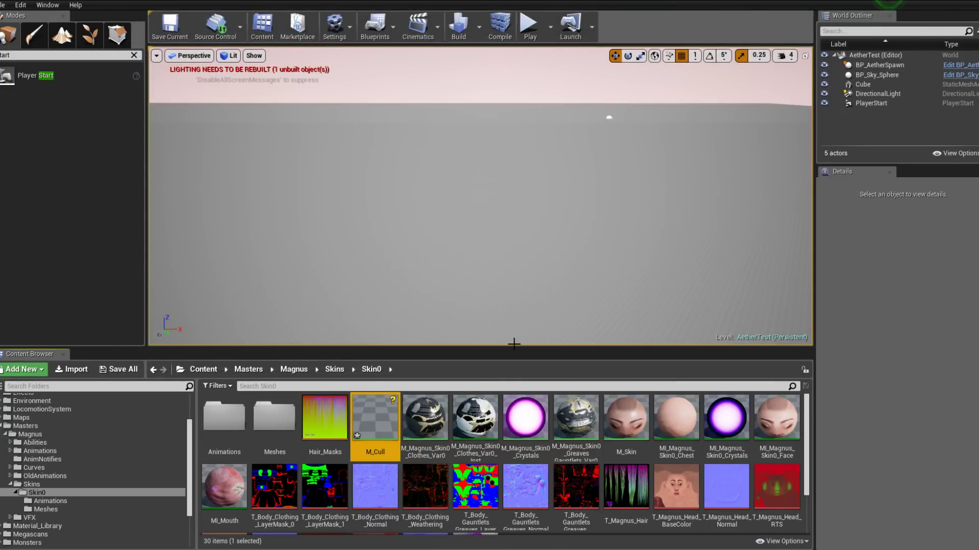
Play-test the level in full screen, running the character around and off the platform to examine the coat's cloth movement, and refocus on PlayerStart.
left_click_drag(514, 344, 514, 390)
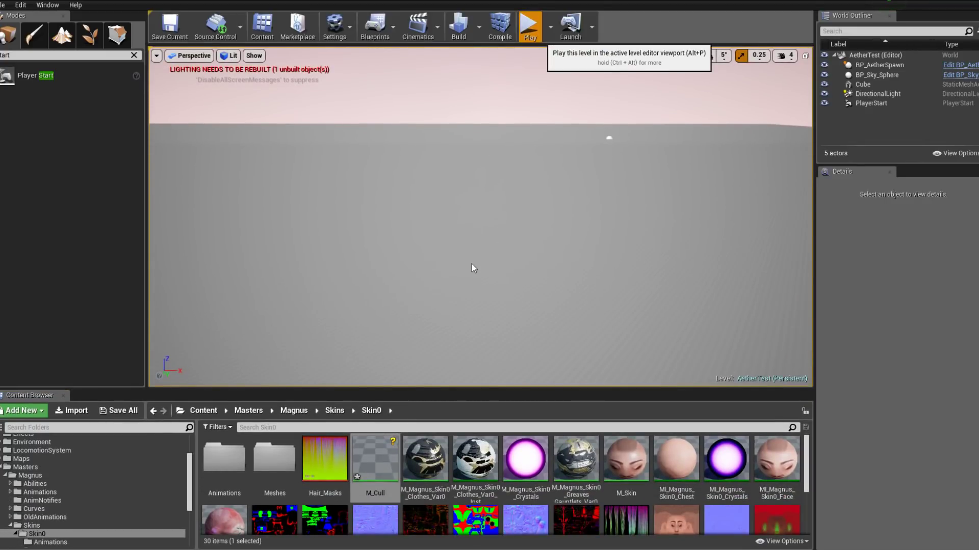
key("alt+p")
key("F11")
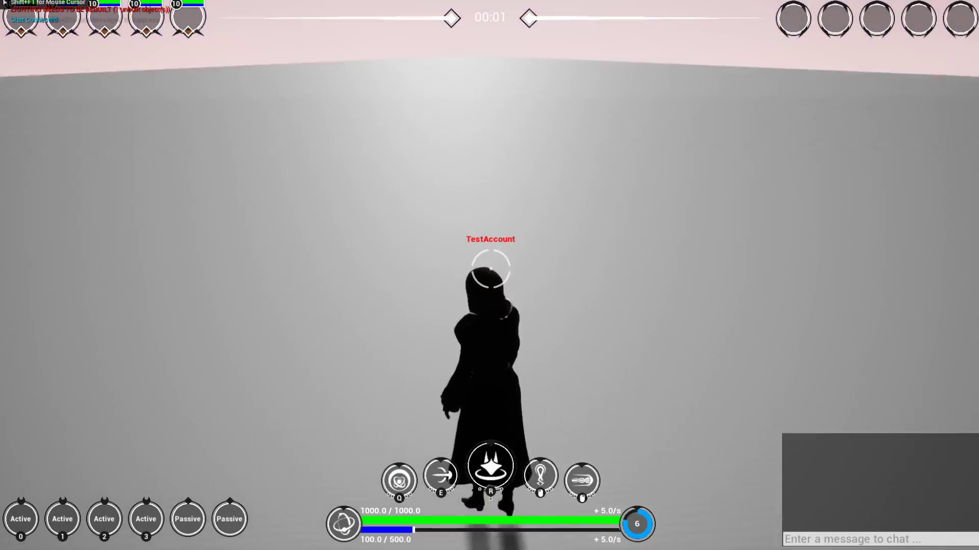
key("w")
key("w")
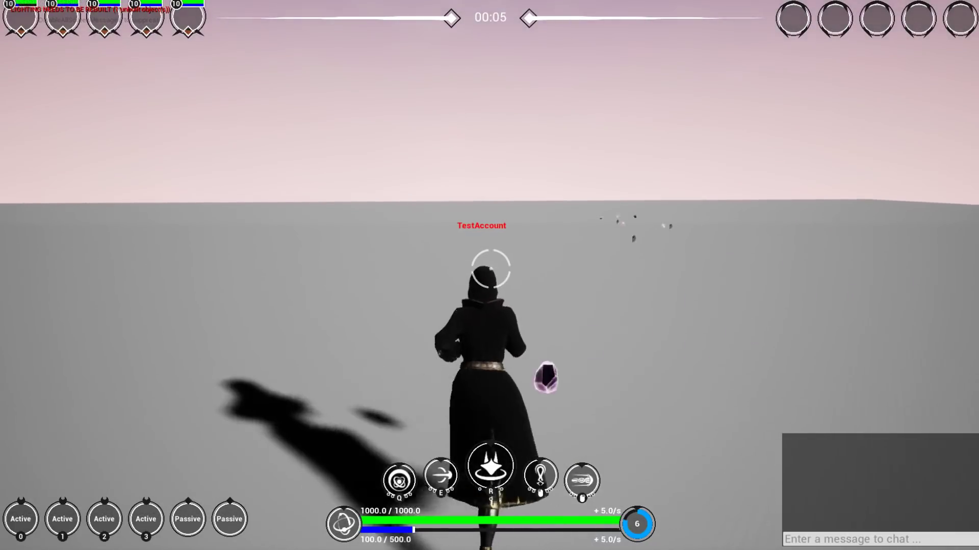
key("w")
key("w")
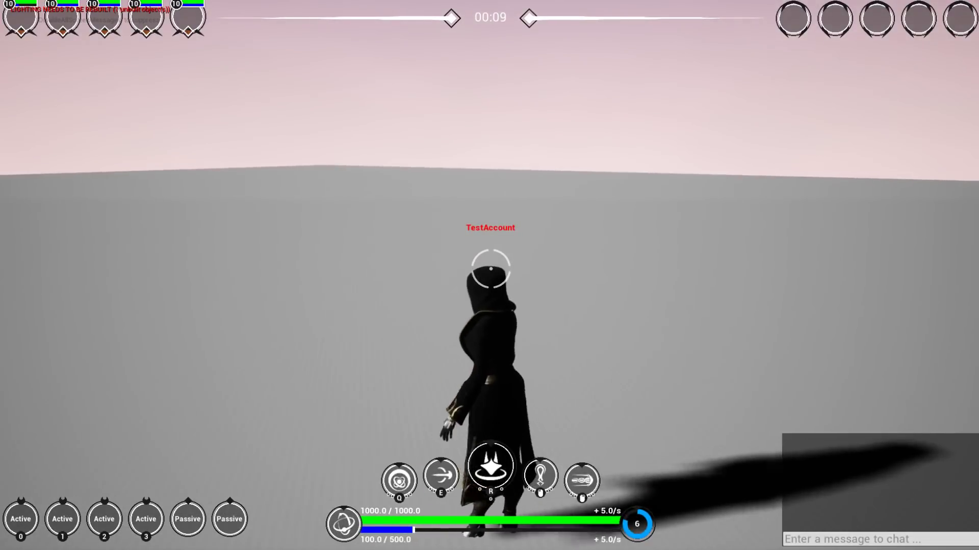
key("w")
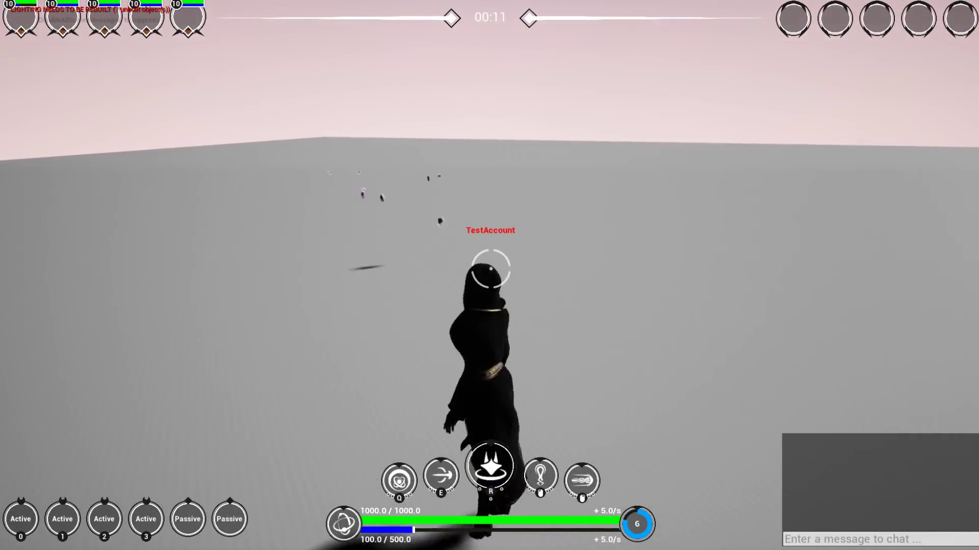
key("w")
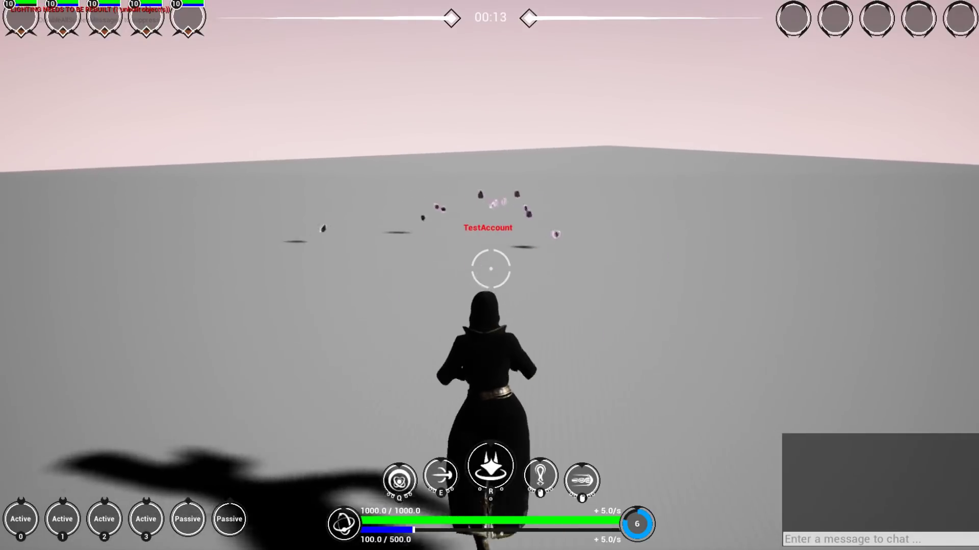
key("w")
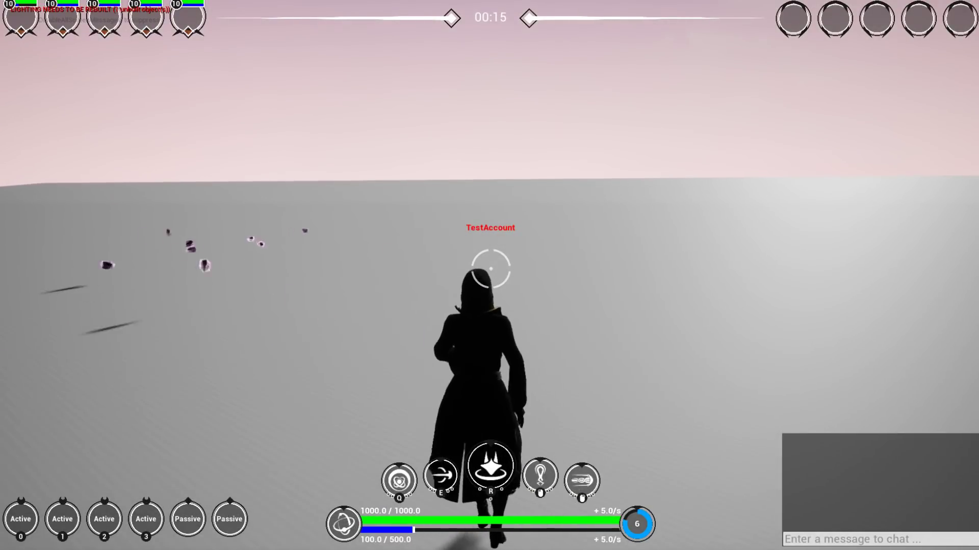
key("w")
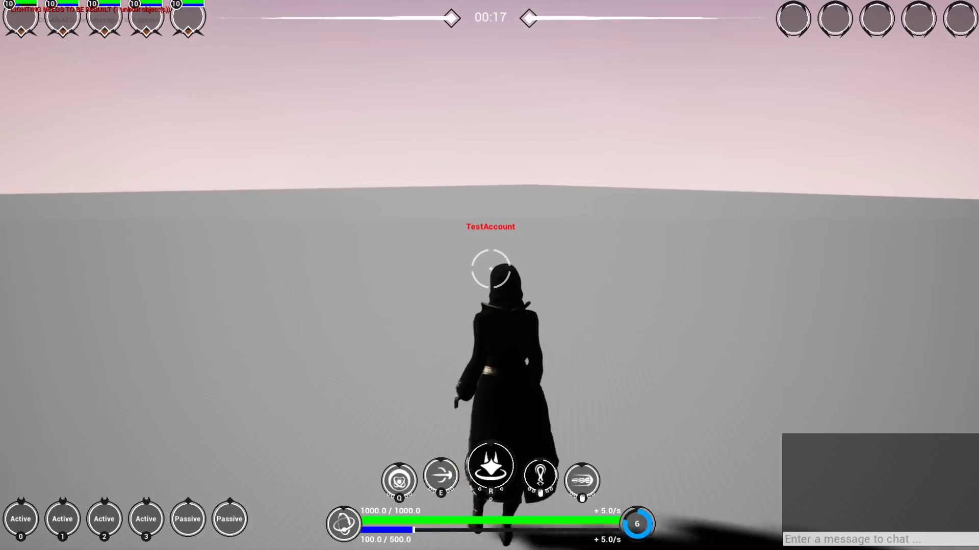
key("w")
key("w")
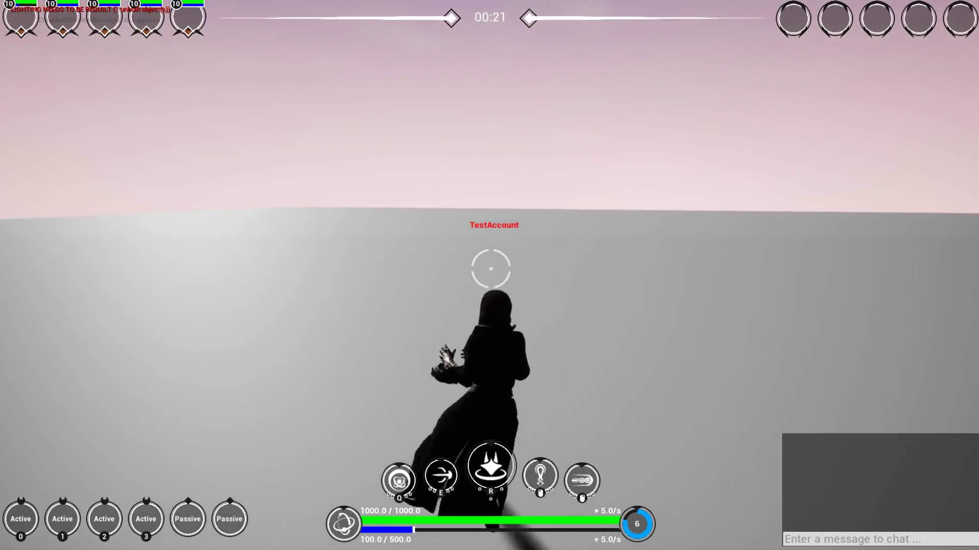
key("w")
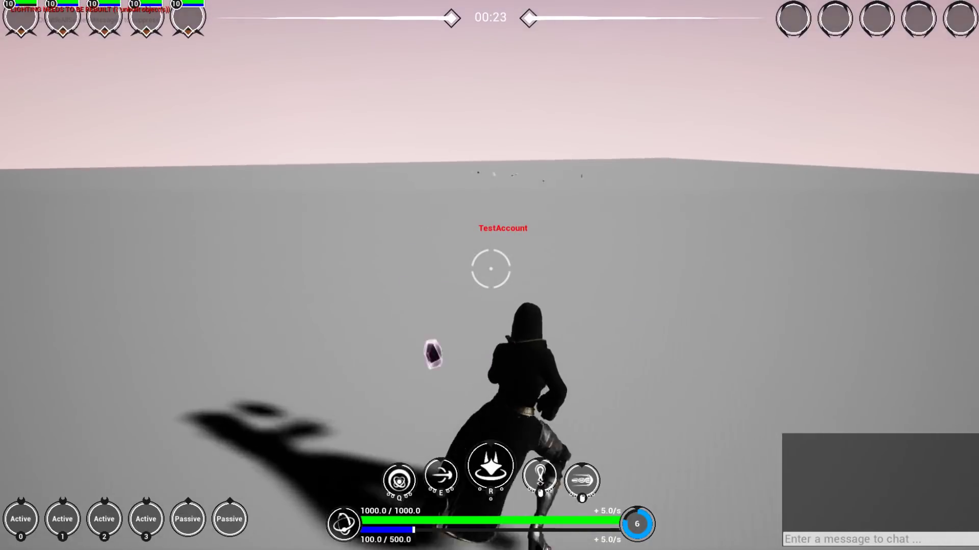
key("w")
key("w")
key("w")
key("w")
key("w")
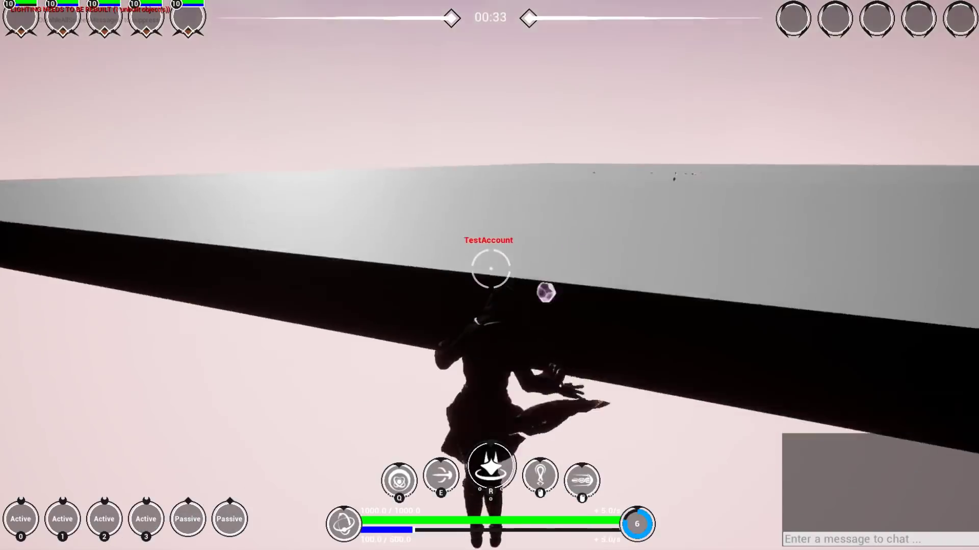
key("w")
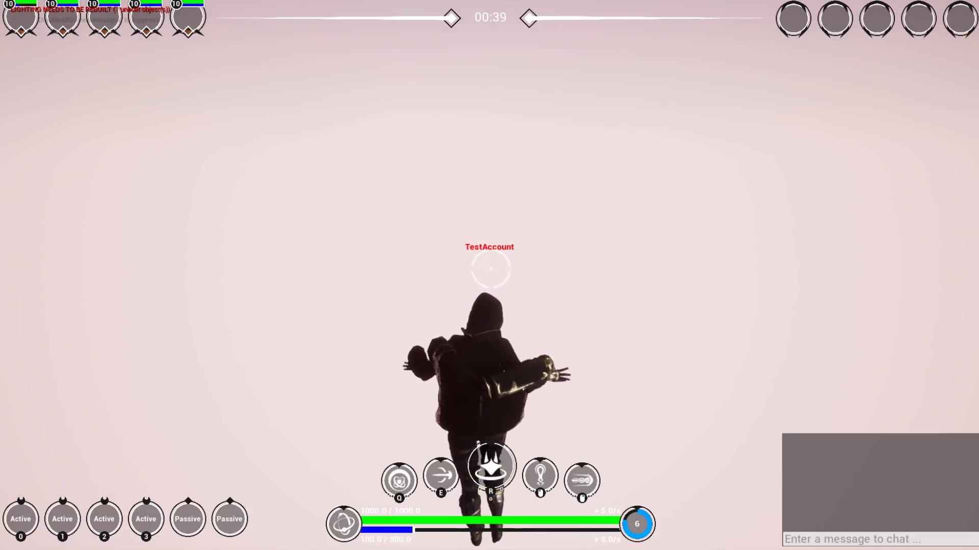
key("Escape")
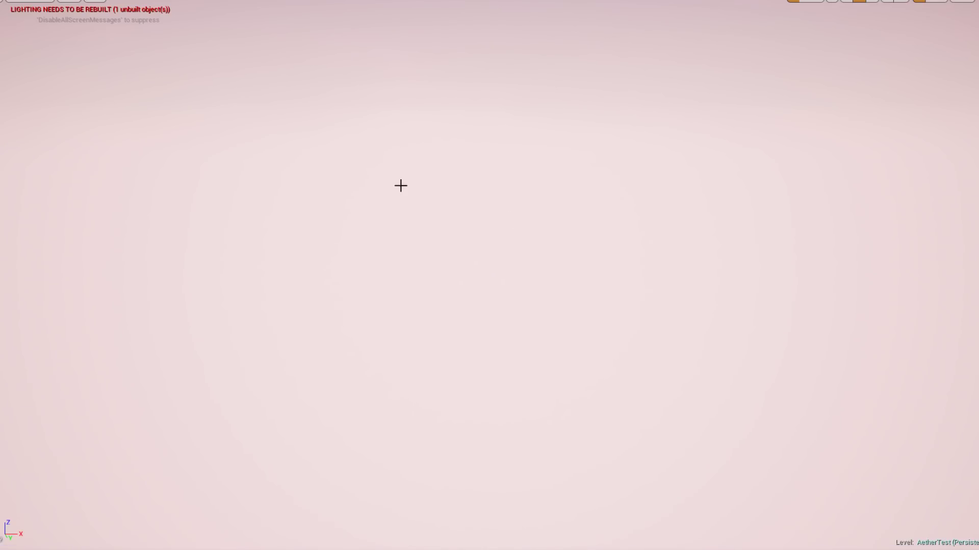
key("F11")
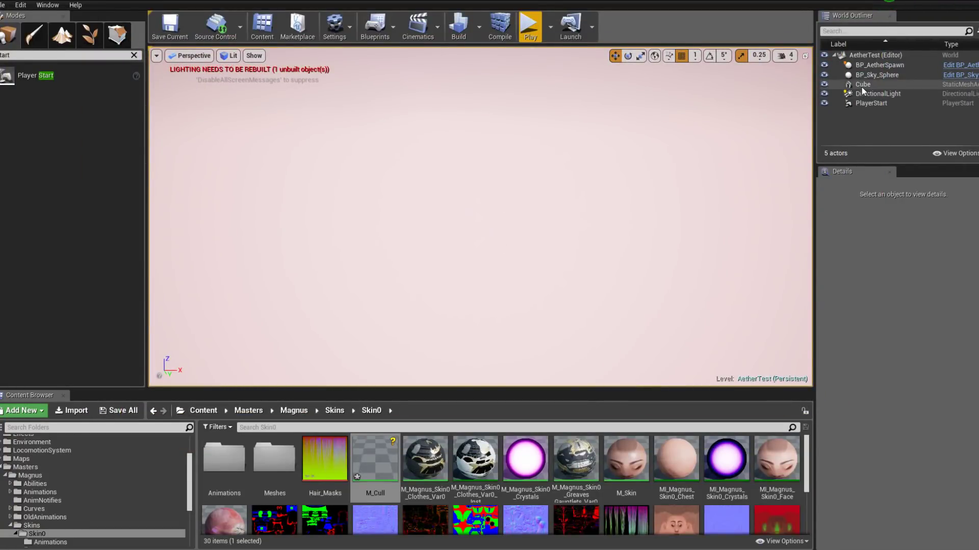
double_click(870, 103)
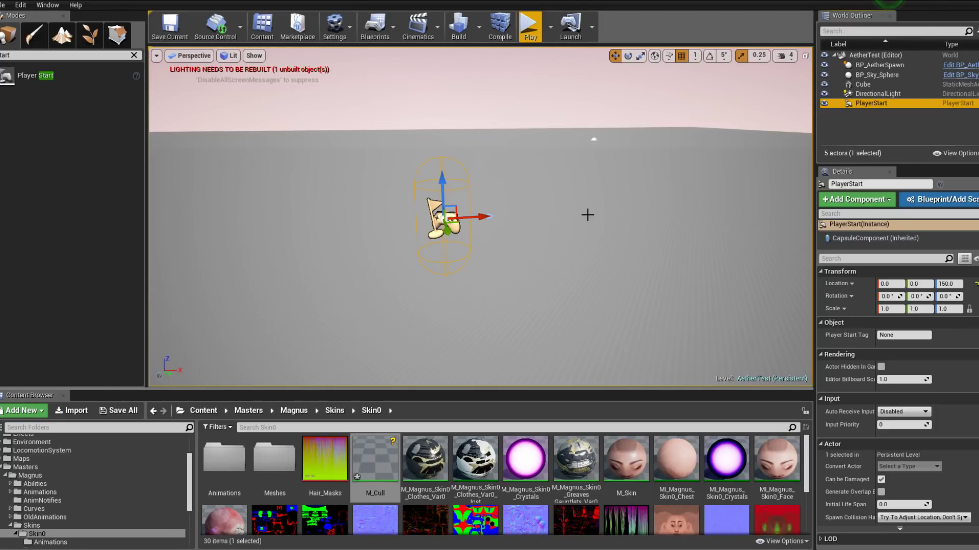
Create a new particle system named P_Aether in the Aether content folder.
left_click(1, 467)
scroll(67, 476, "up", 3)
left_click(30, 451)
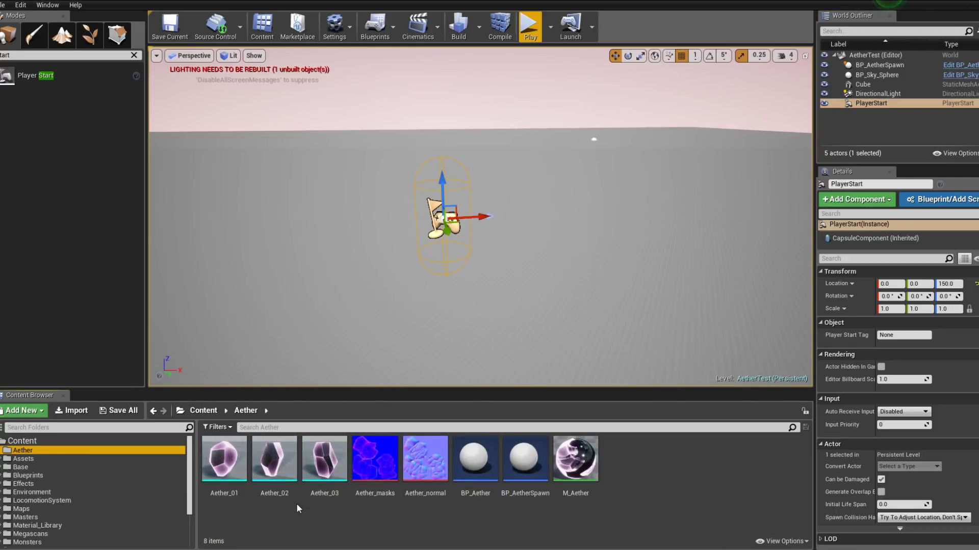
left_click(683, 478)
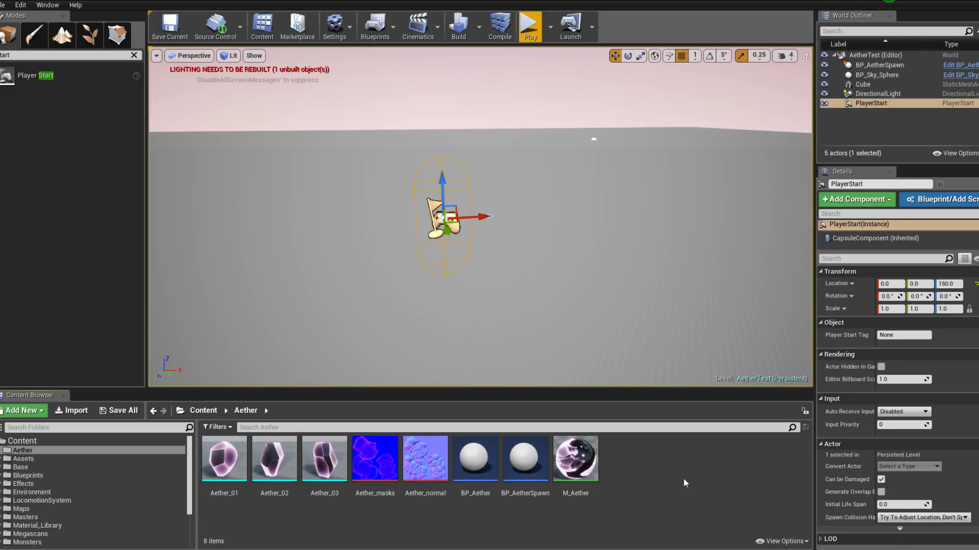
right_click(631, 467)
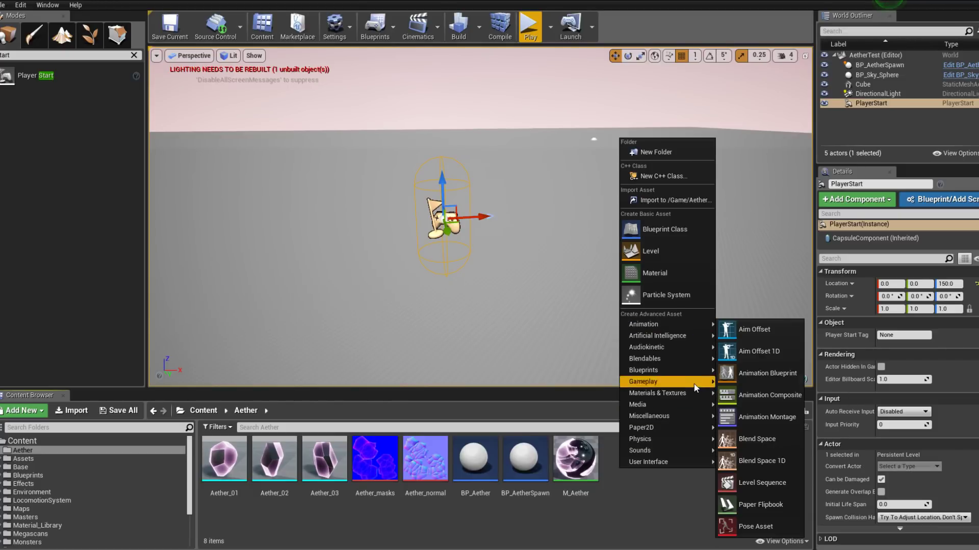
left_click(685, 296)
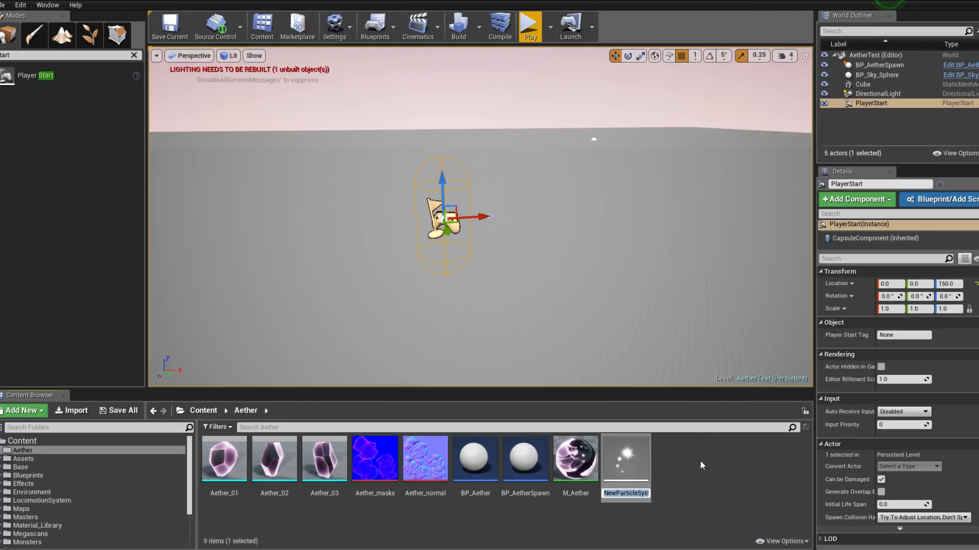
type("P_Aether")
key("Return")
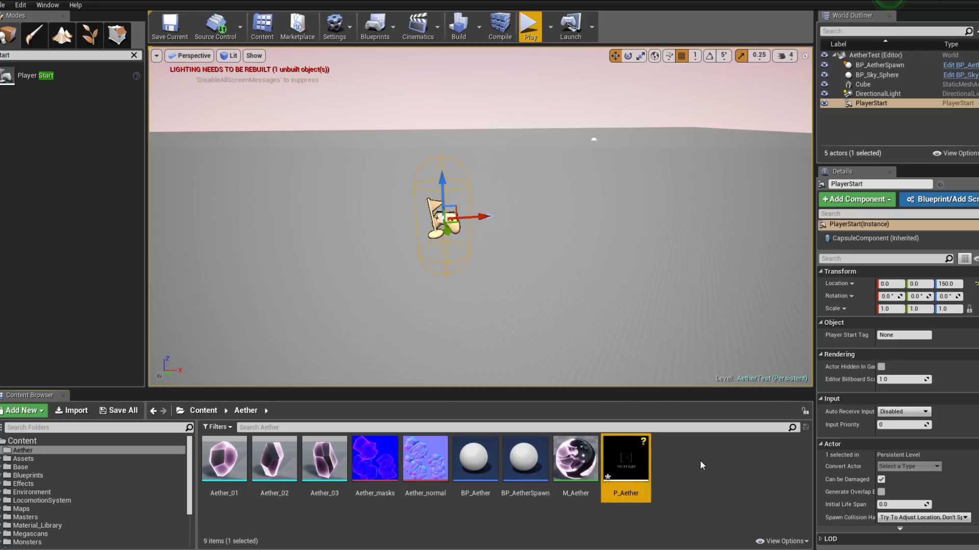
Open the P_Aether particle system and show the settings of its emitter's Required module.
double_click(635, 455)
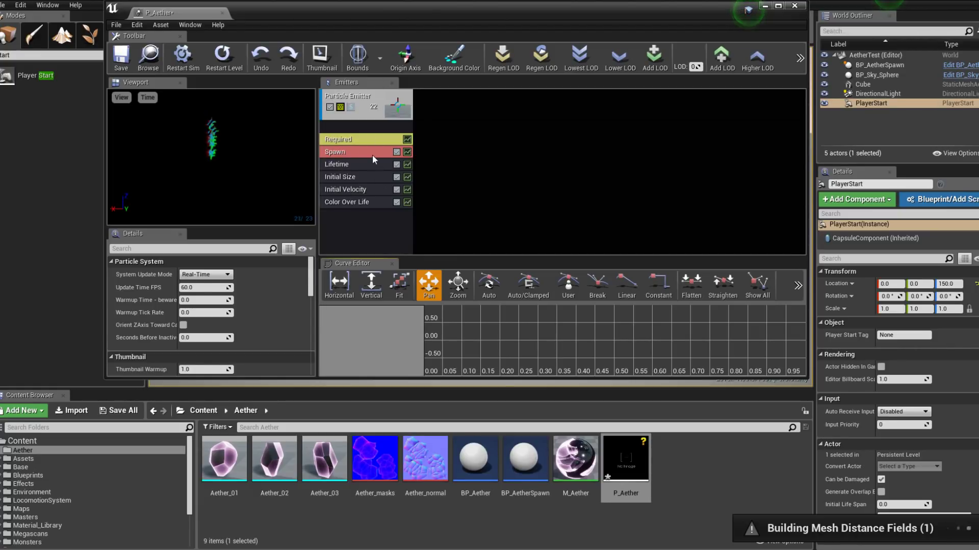
right_click(364, 139)
left_click(355, 137)
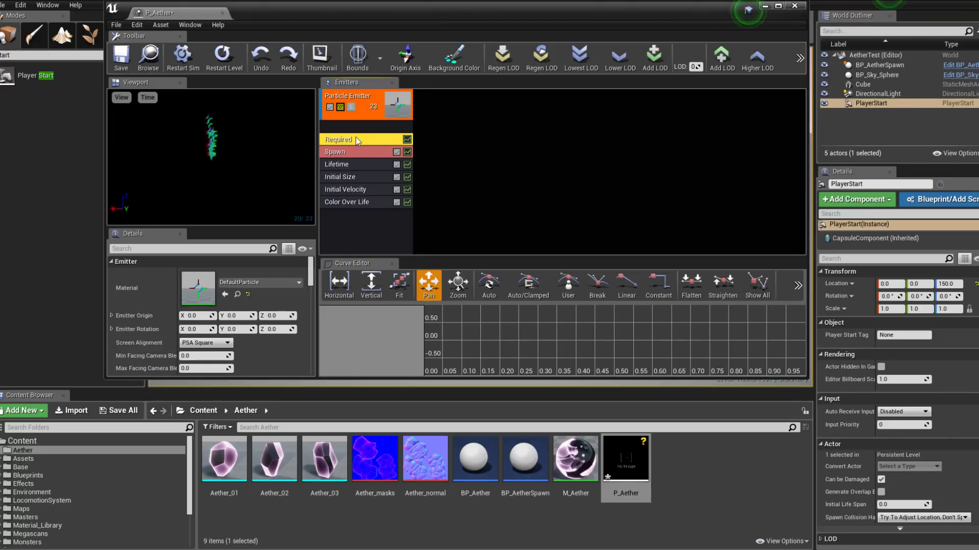
Examine the Particle Emitter's available module categories, its Emitter Render Mode options and its Emitter Editor Color channels.
right_click(364, 223)
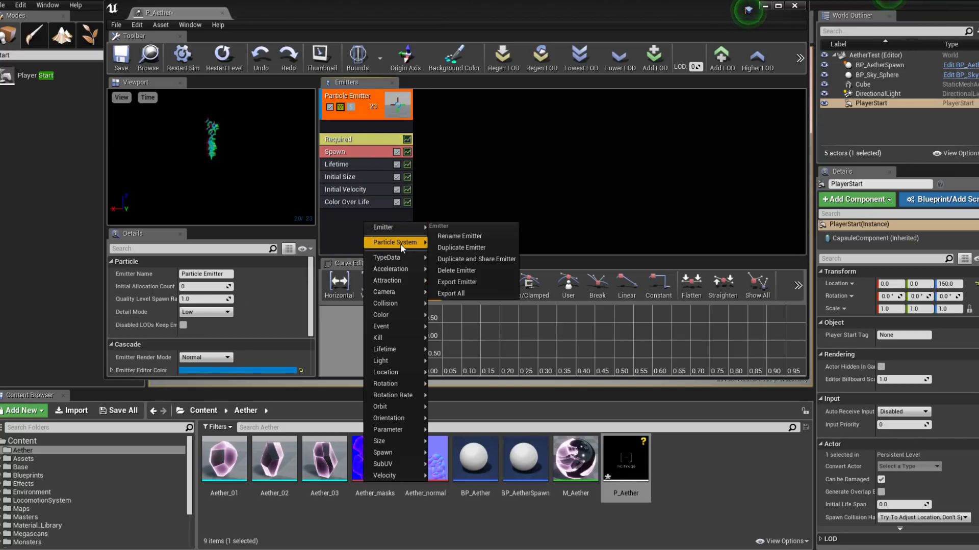
mouse_move(400, 244)
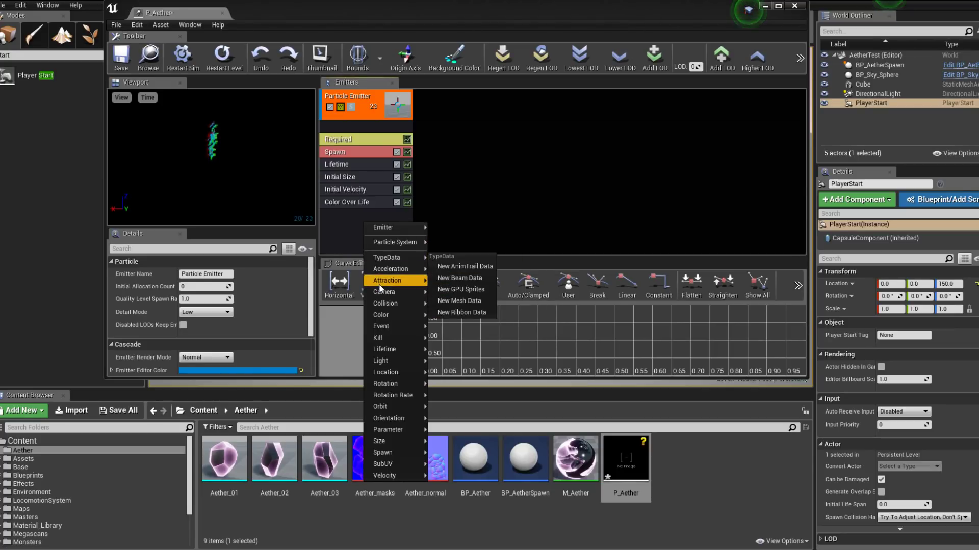
mouse_move(371, 261)
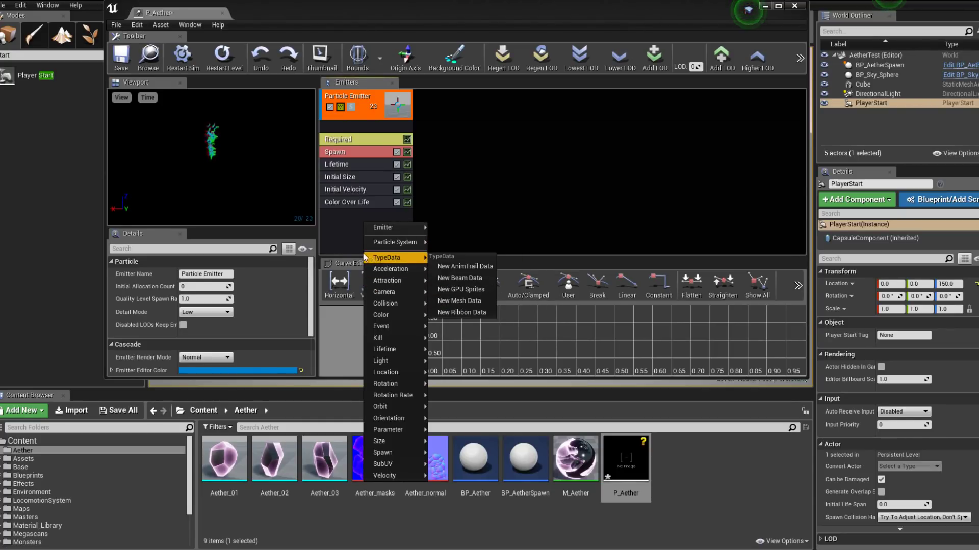
mouse_move(399, 376)
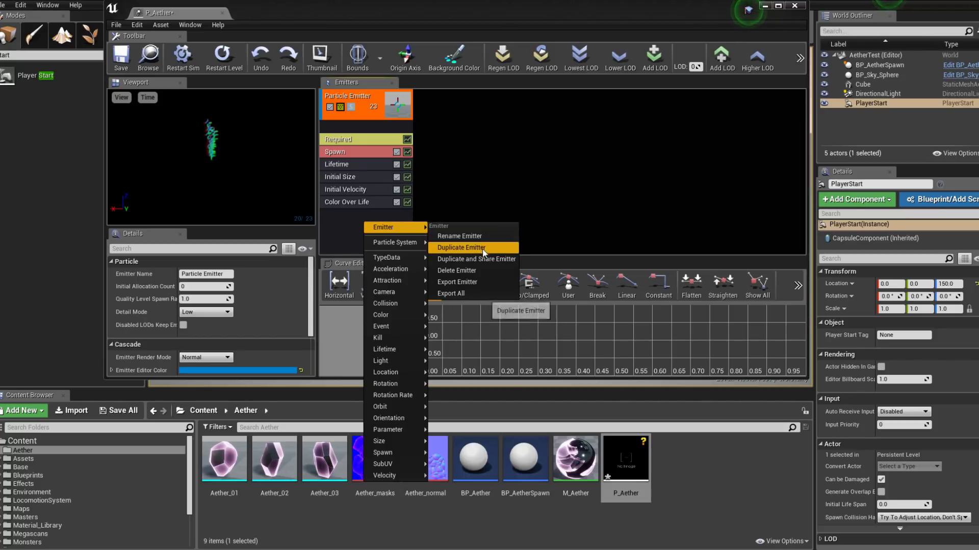
left_click(482, 267)
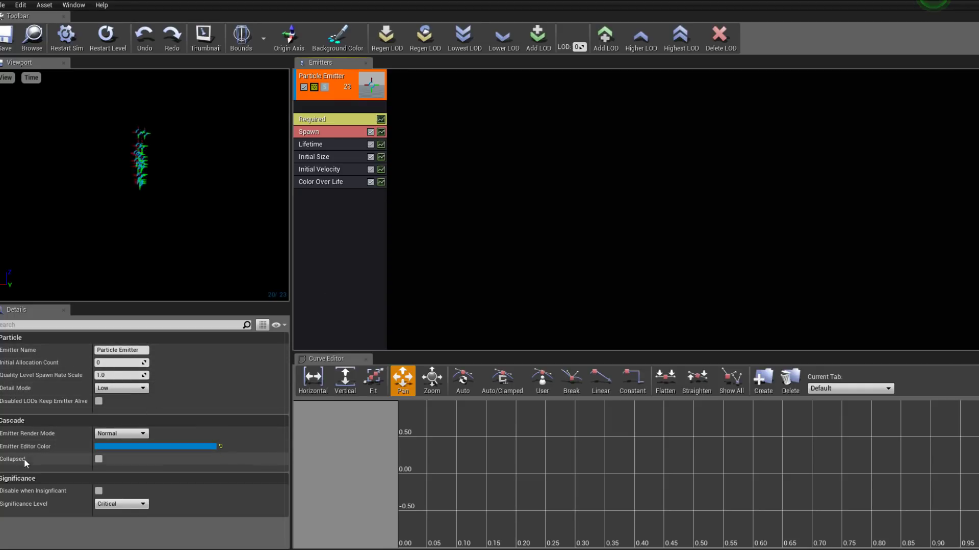
left_click(139, 434)
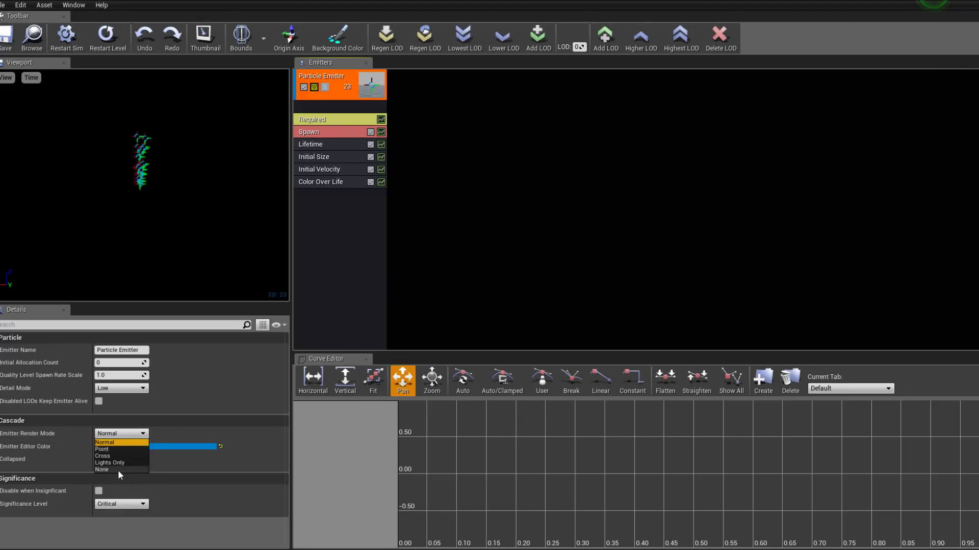
left_click(1, 447)
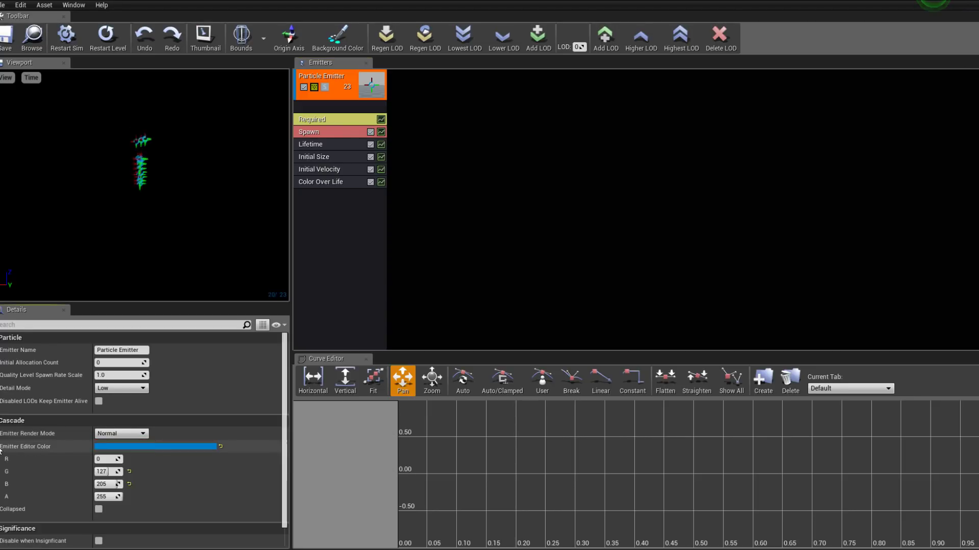
Add Ribbon type data to the Particle Emitter of P_Aether.
left_click(1, 447)
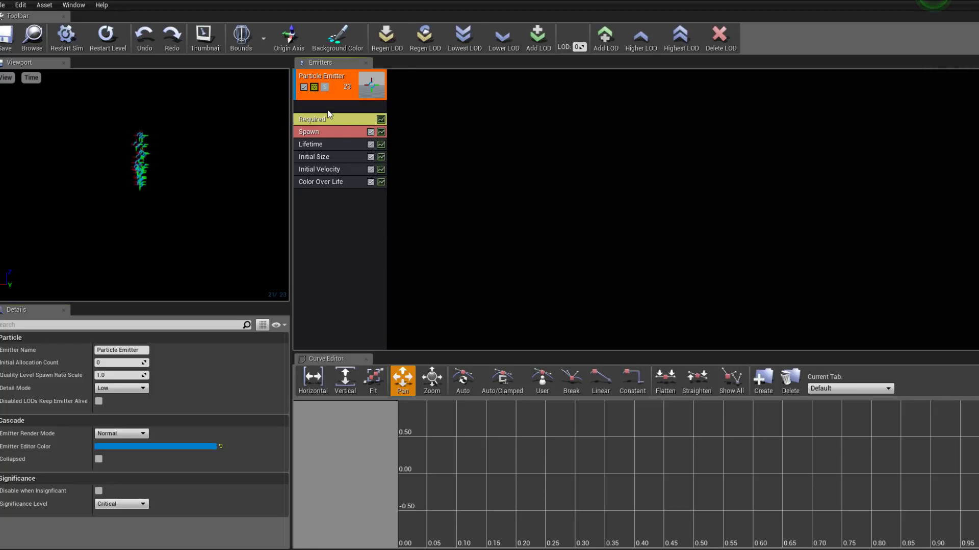
right_click(326, 196)
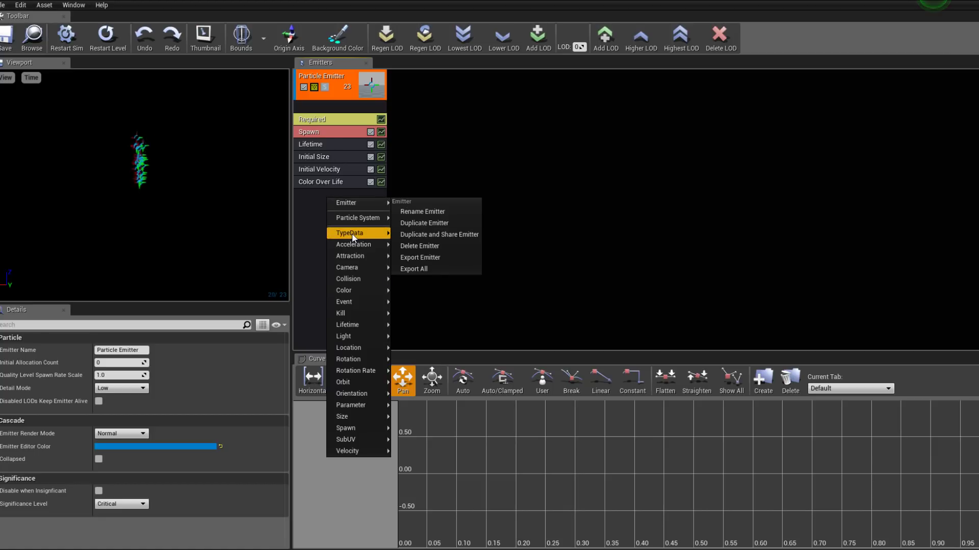
mouse_move(352, 236)
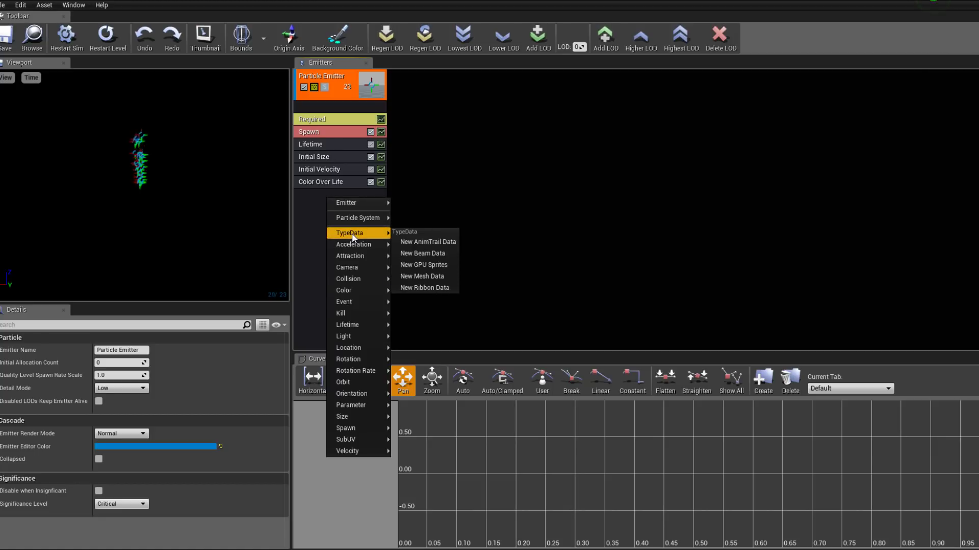
left_click(438, 288)
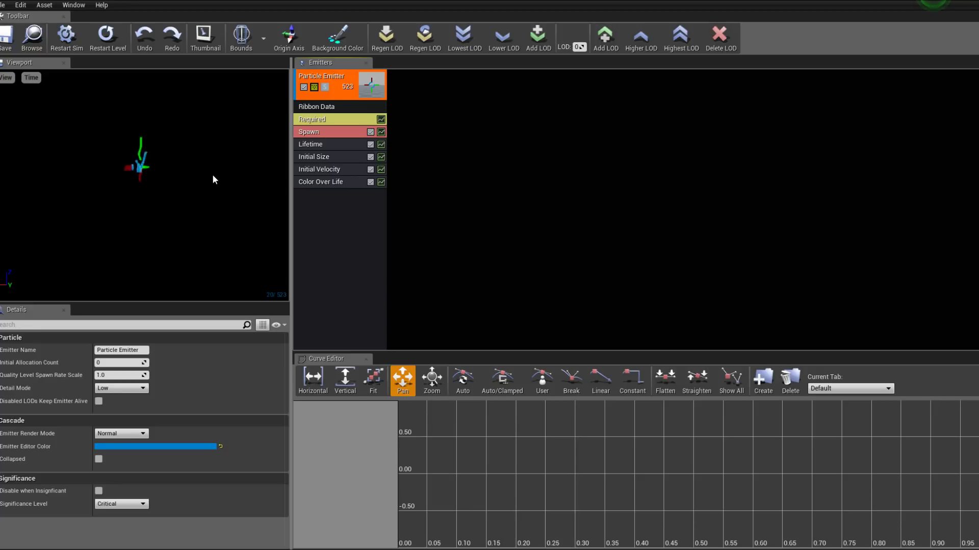
Create a new material named M_AetherRibbon in the Aether content folder.
left_click_drag(346, 2, 387, 17)
right_click(677, 482)
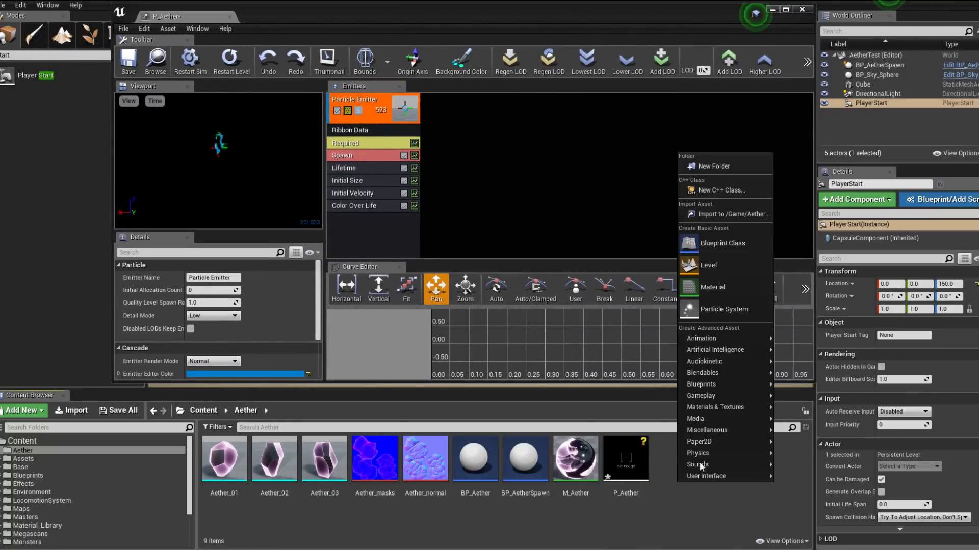
left_click(721, 289)
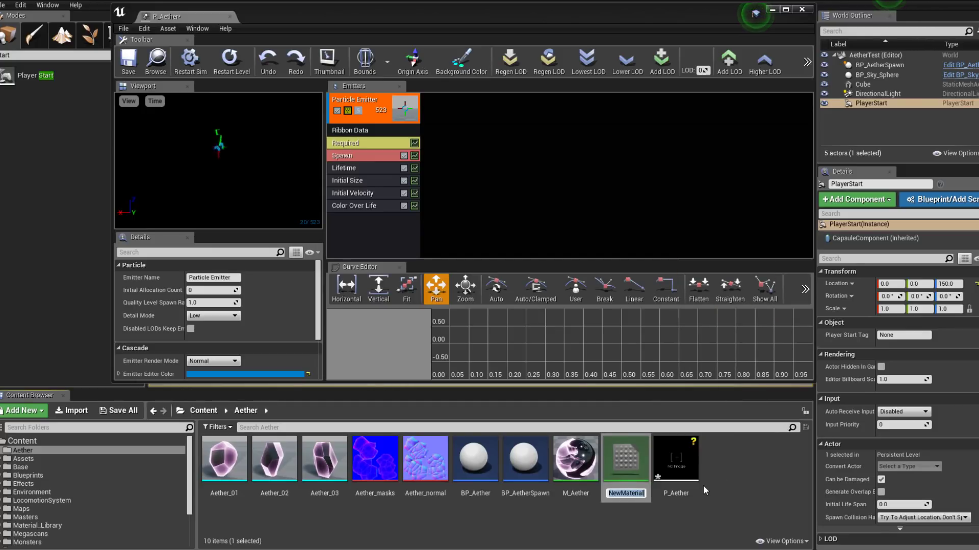
type("M_Ae")
type("therRi")
type("bbon")
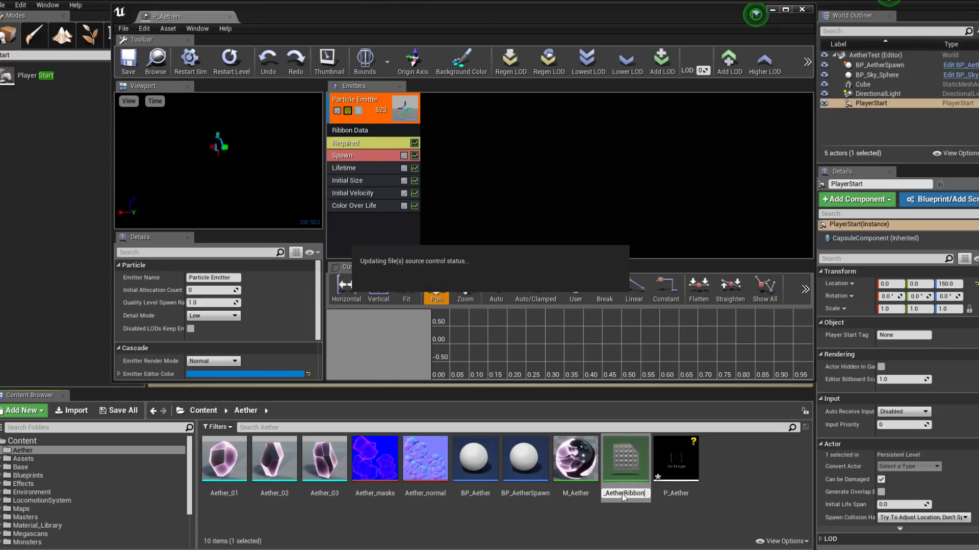
key("Return")
Copy the Camera Vector, PixelNormalWS, Dot, 1-x, Power, Multiply and color constant nodes from M_Aether into the M_AetherRibbon graph.
left_click(579, 478)
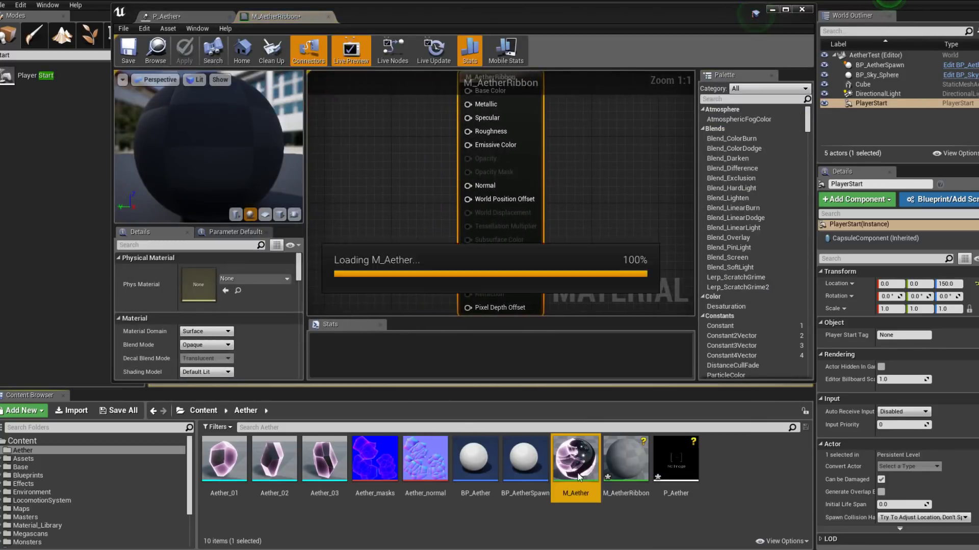
double_click(580, 478)
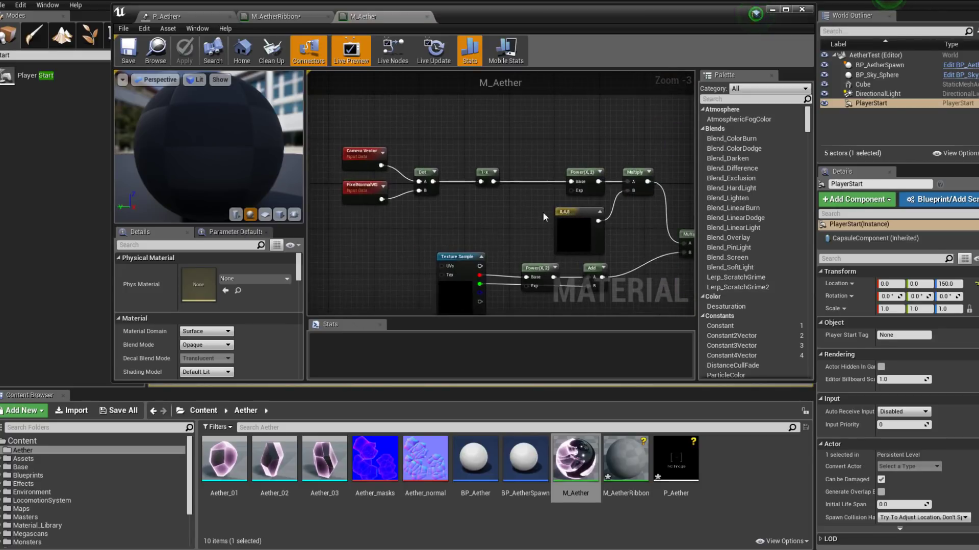
scroll(534, 213, "down", 1)
left_click_drag(376, 148, 622, 237)
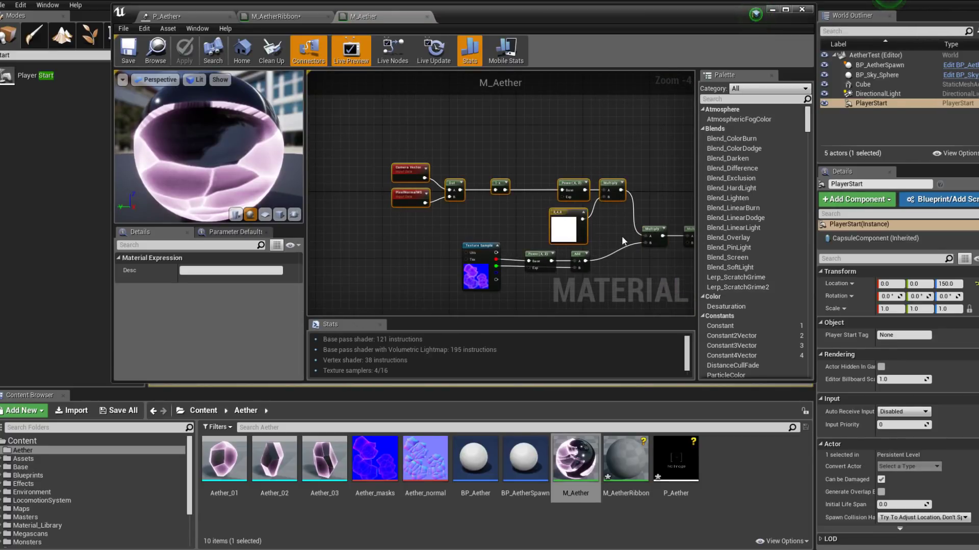
left_click(279, 16)
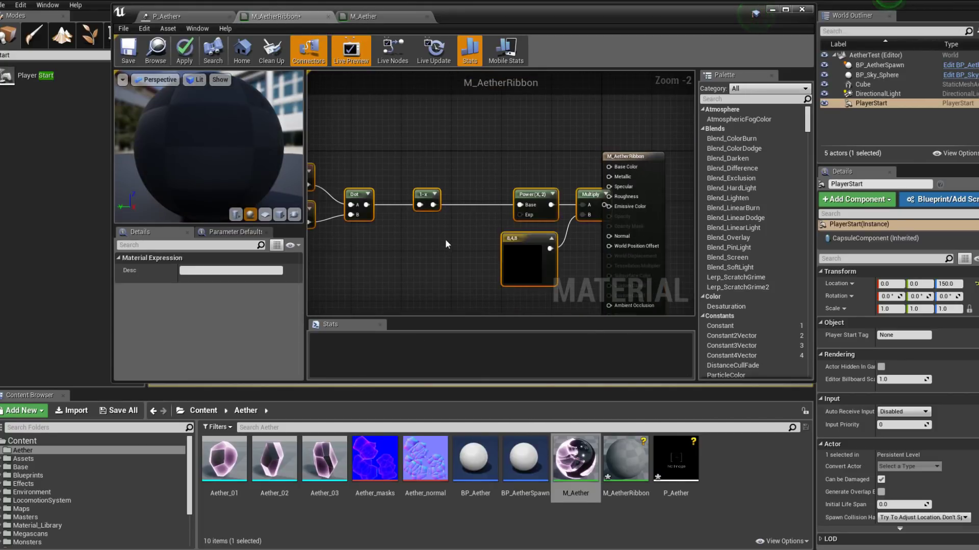
right_click_drag(445, 240, 466, 175)
left_click_drag(559, 177, 435, 166)
left_click(497, 216)
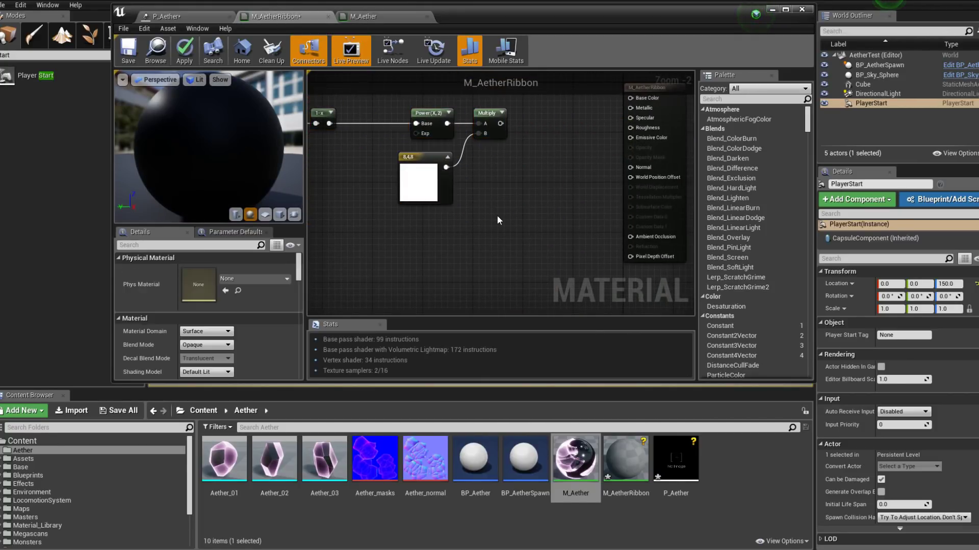
Set M_AetherRibbon's Shading Model to Unlit, connect the Multiply output to Emissive Color and apply the material.
left_click(214, 372)
left_click(204, 380)
right_click_drag(498, 160, 456, 215)
left_click_drag(458, 178, 595, 196)
left_click_drag(617, 129, 620, 135)
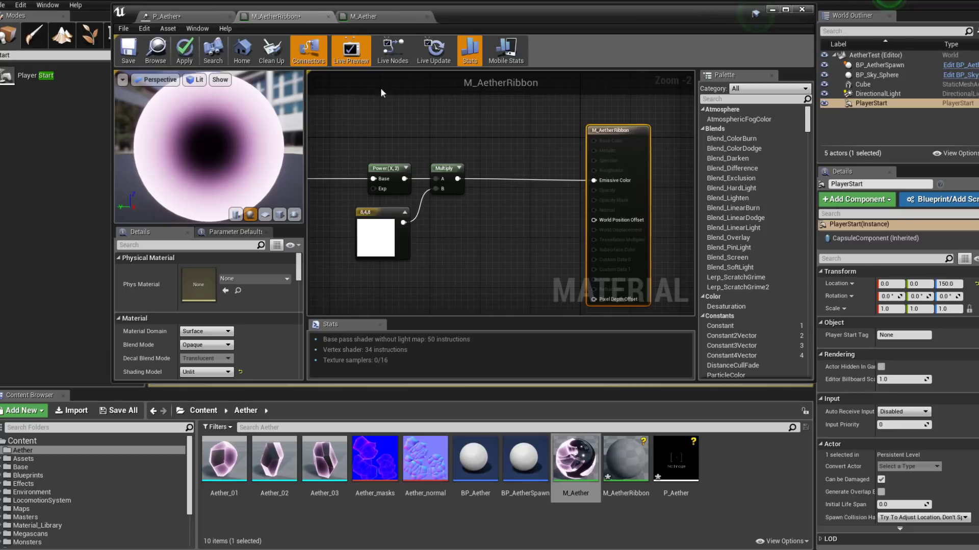
left_click(184, 51)
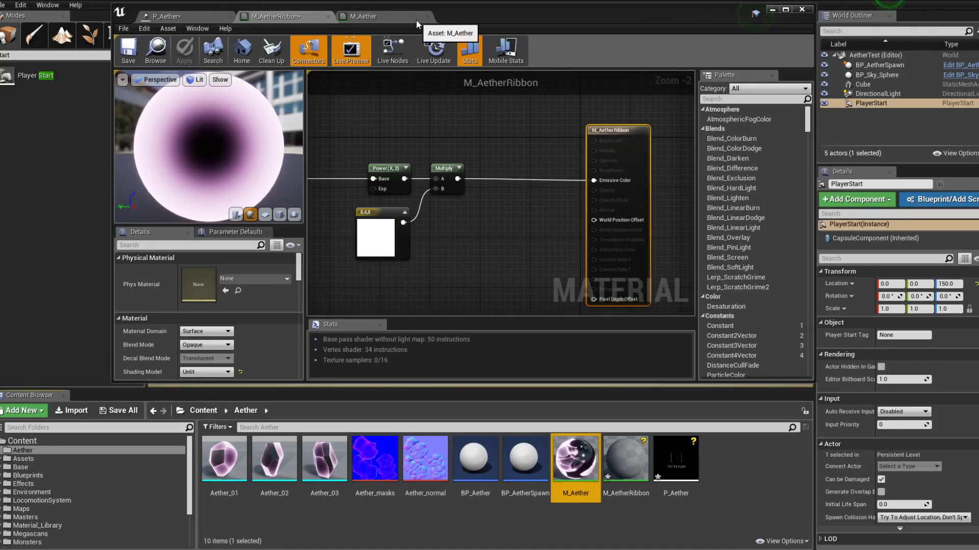
Assign M_AetherRibbon as the emitter material in P_Aether's Required module.
left_click(181, 15)
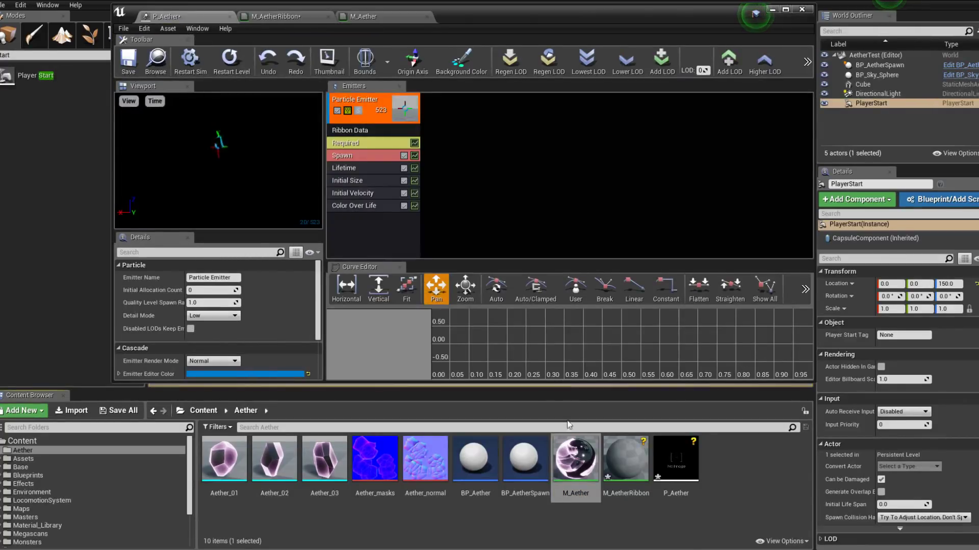
left_click(368, 146)
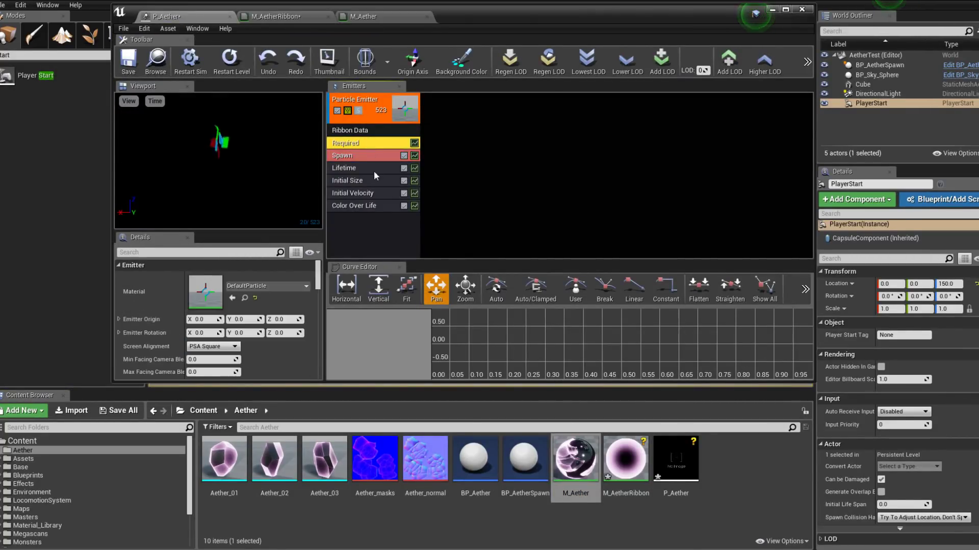
left_click_drag(626, 458, 206, 293)
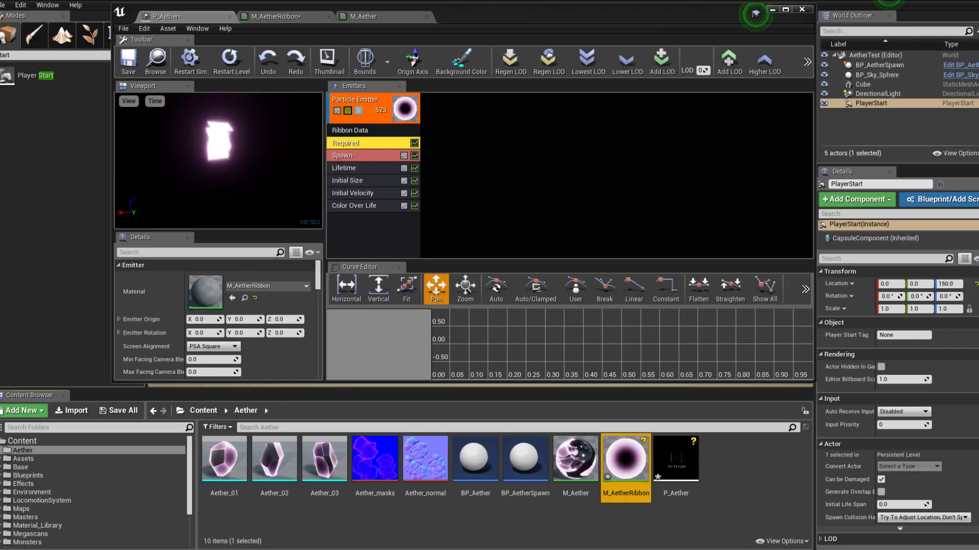
left_click(367, 231)
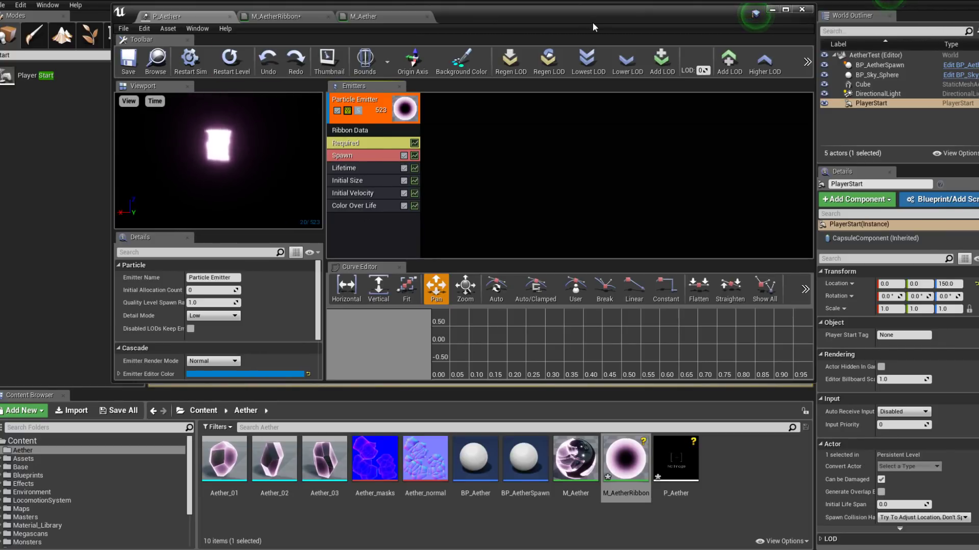
Open the BP_Aether blueprint and add a Particle System component to it.
left_click_drag(560, 20, 534, 202)
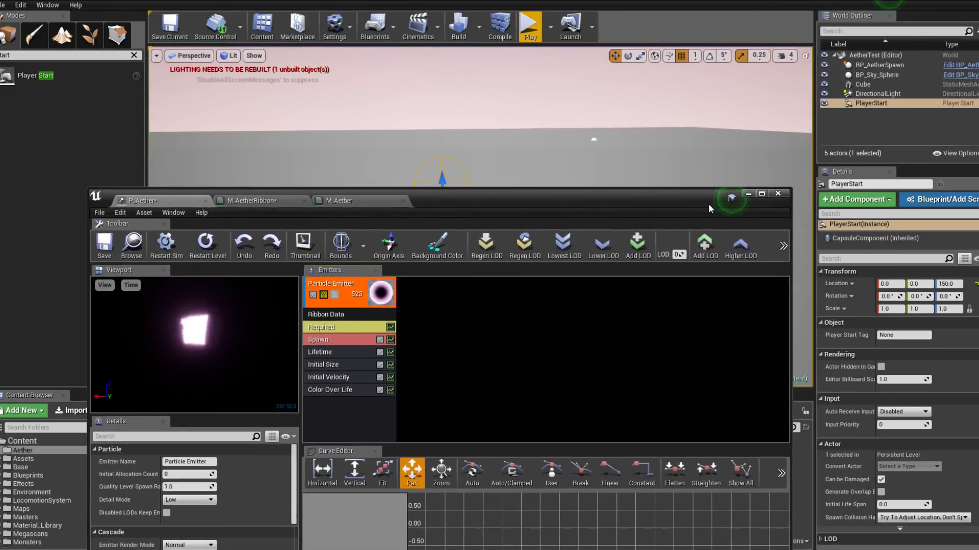
left_click(747, 194)
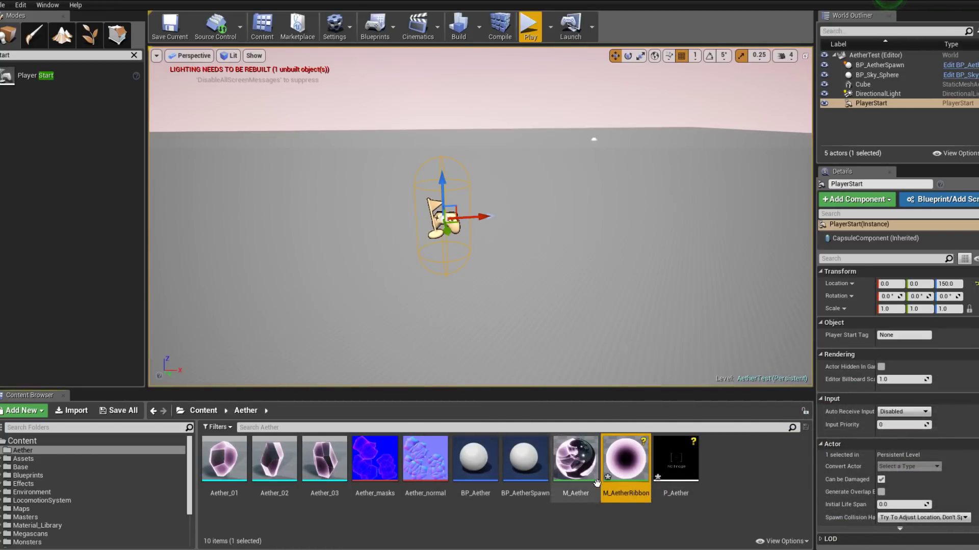
double_click(476, 474)
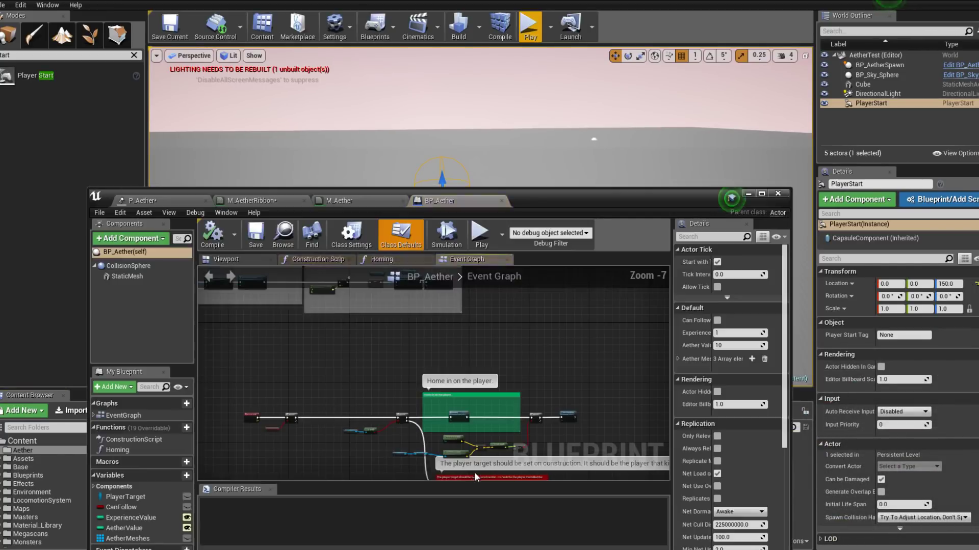
left_click_drag(544, 202, 570, 75)
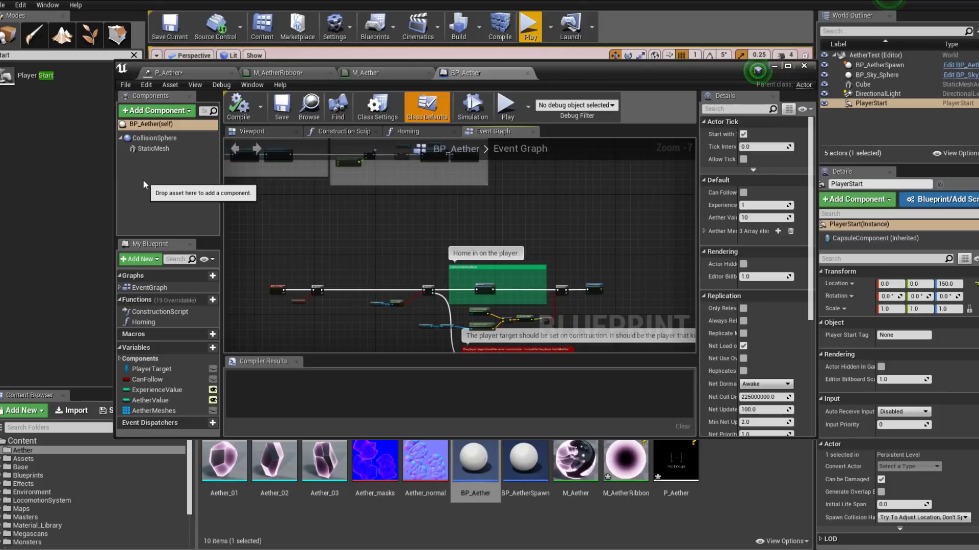
left_click(187, 111)
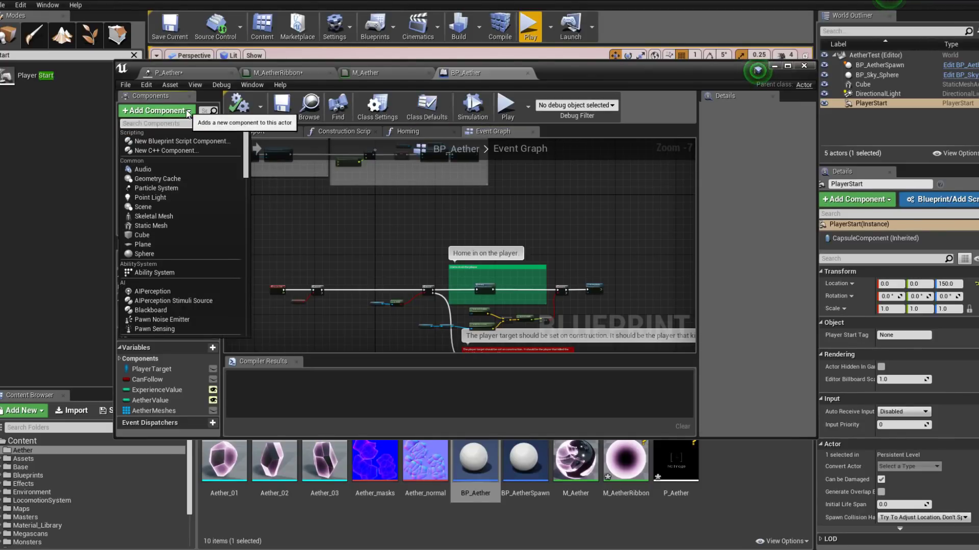
left_click(156, 188)
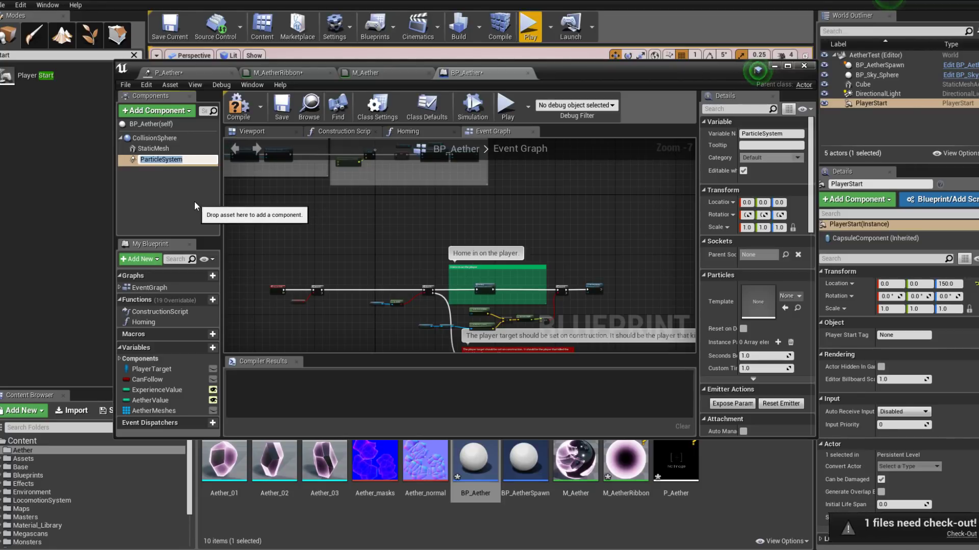
Set the ParticleSystem component's Template to P_Aether and compile BP_Aether.
left_click(714, 509)
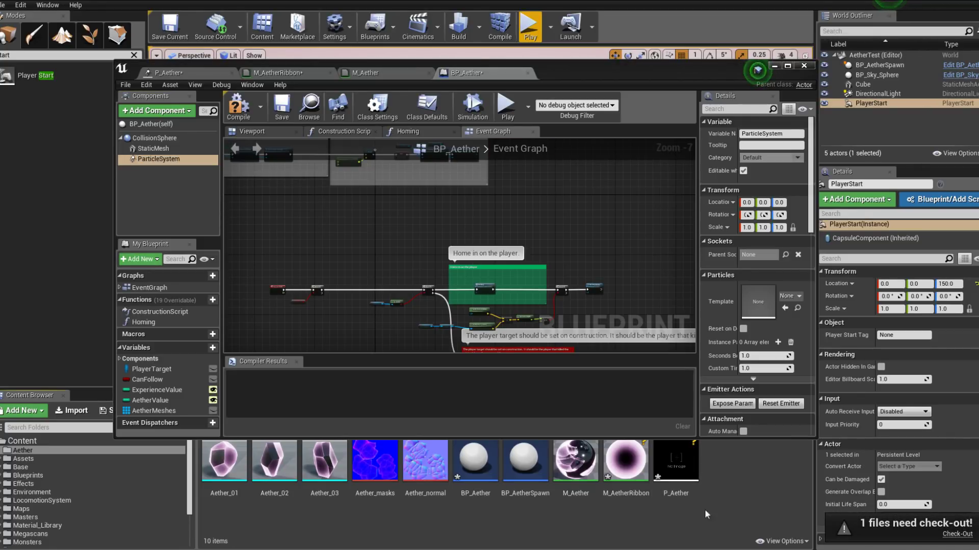
left_click_drag(674, 512, 758, 302)
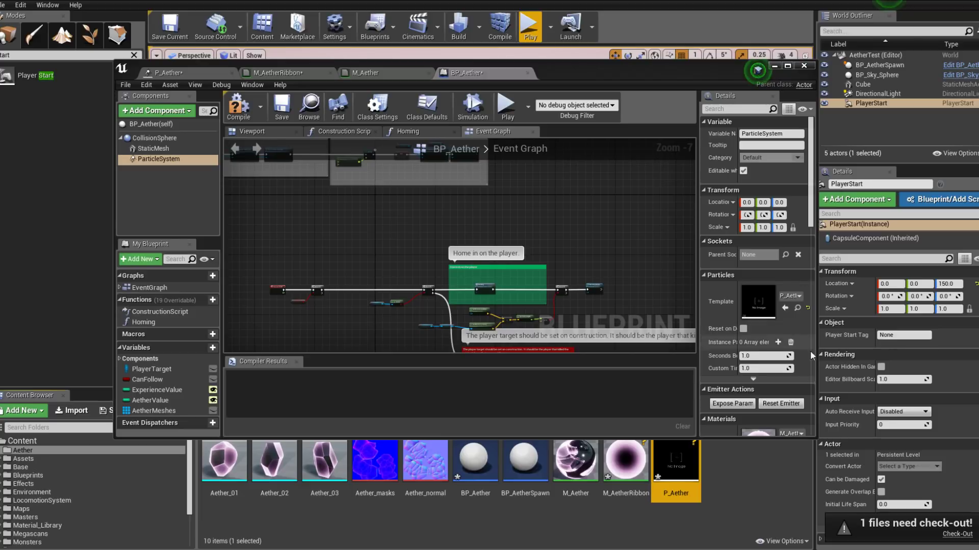
left_click(239, 107)
Play-test the level to examine the ribbon trails behind the Aether crystals, and stop the session.
left_click_drag(590, 66, 589, 333)
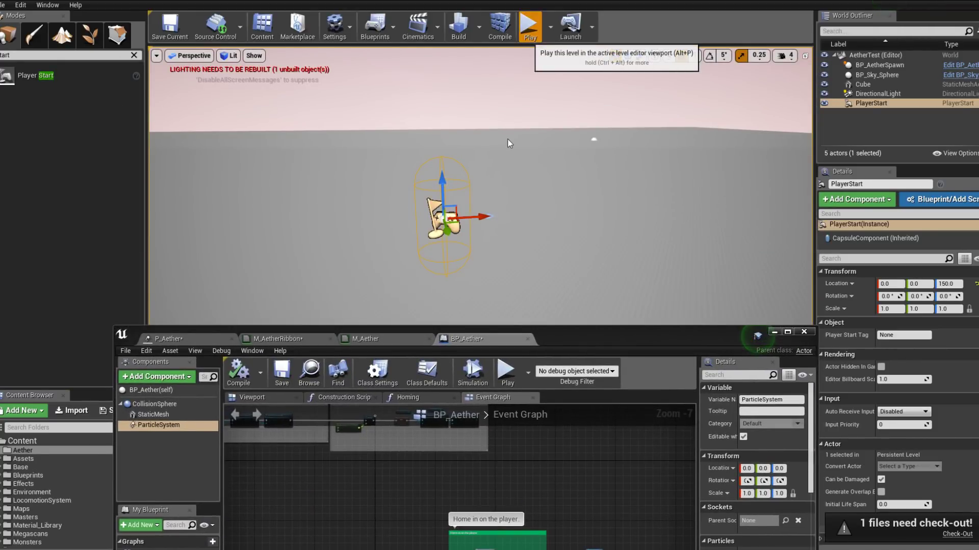
key("alt+p")
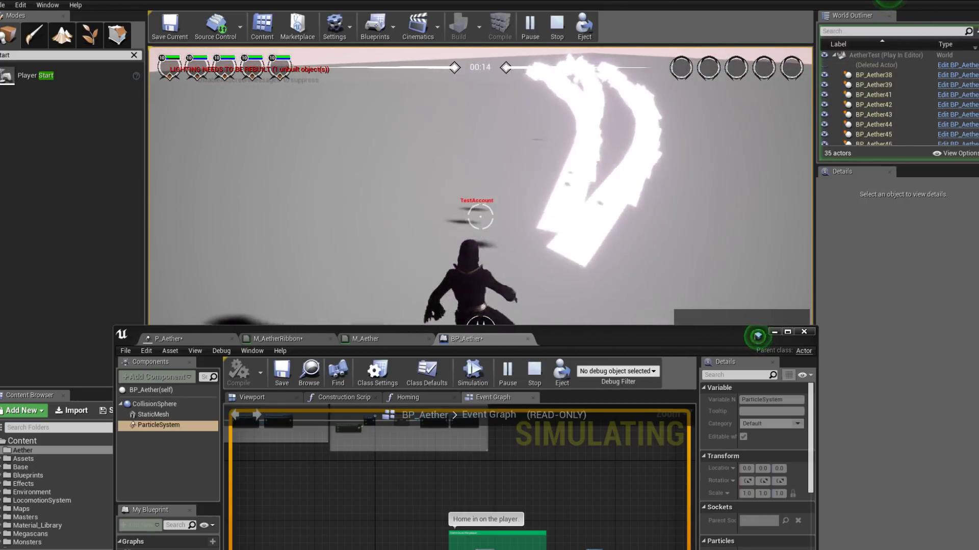
key("Escape")
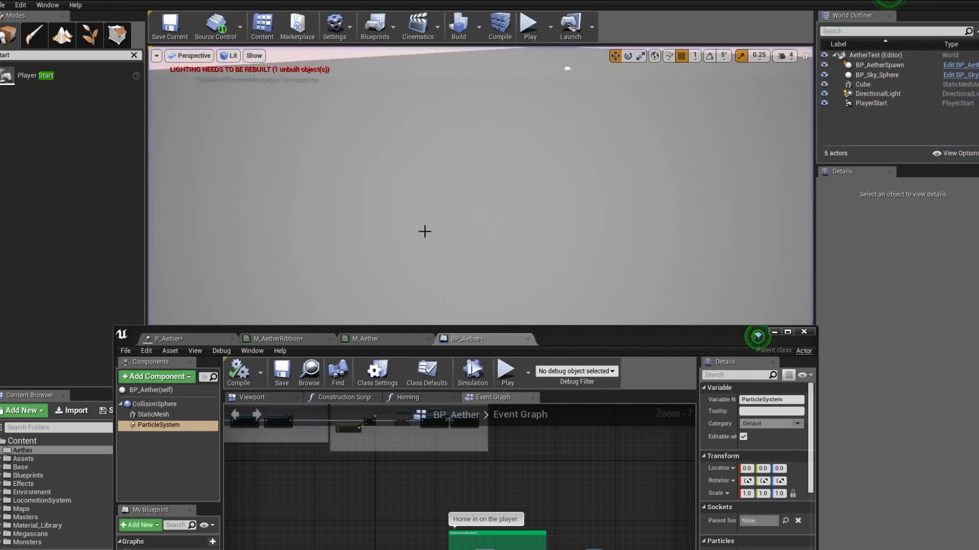
In P_Aether's Initial Size module, set the Start Size maximum to X 5, Y 5, Z 100.
left_click_drag(599, 341, 620, 48)
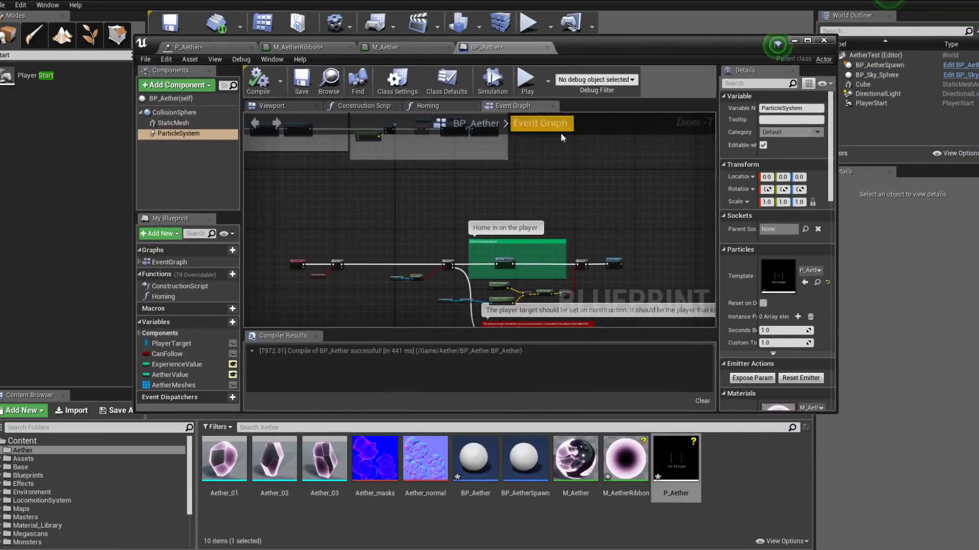
left_click(201, 45)
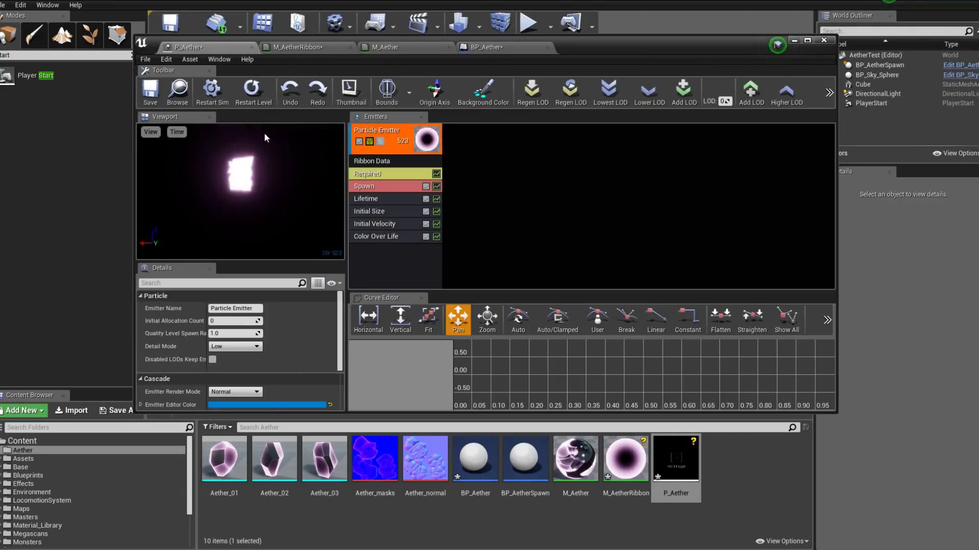
left_click(374, 188)
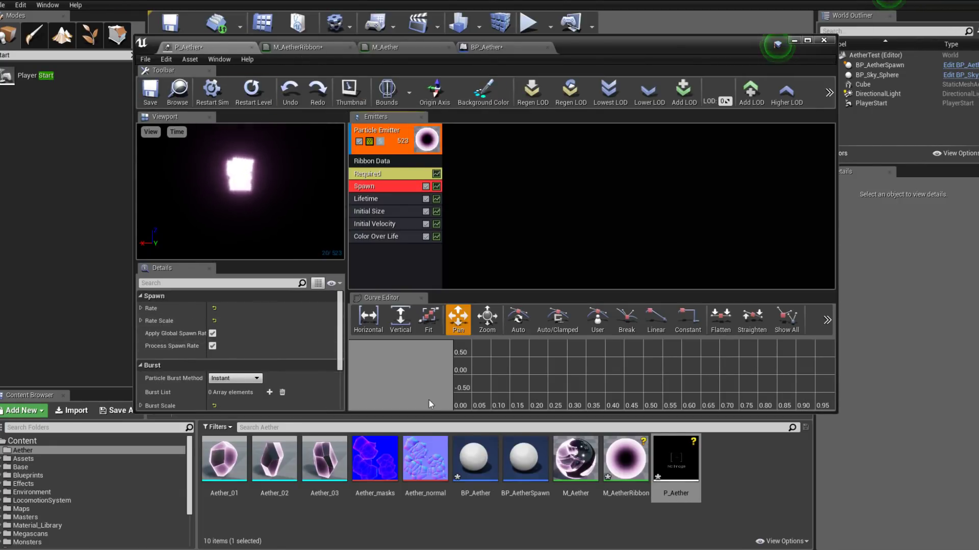
mouse_move(538, 414)
left_mouse_down()
mouse_move(538, 476)
mouse_move(538, 430)
left_mouse_up()
left_click(378, 210)
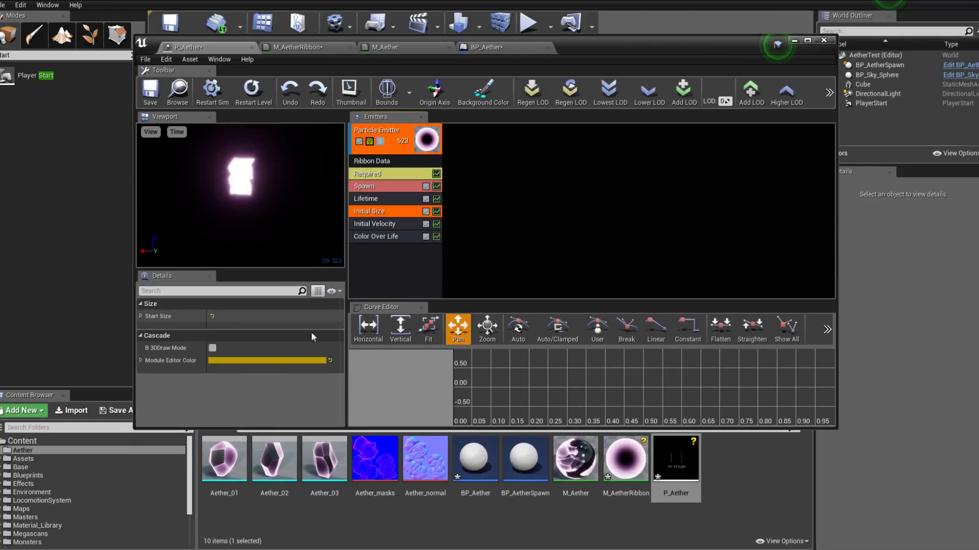
left_click(141, 315)
left_click(145, 329)
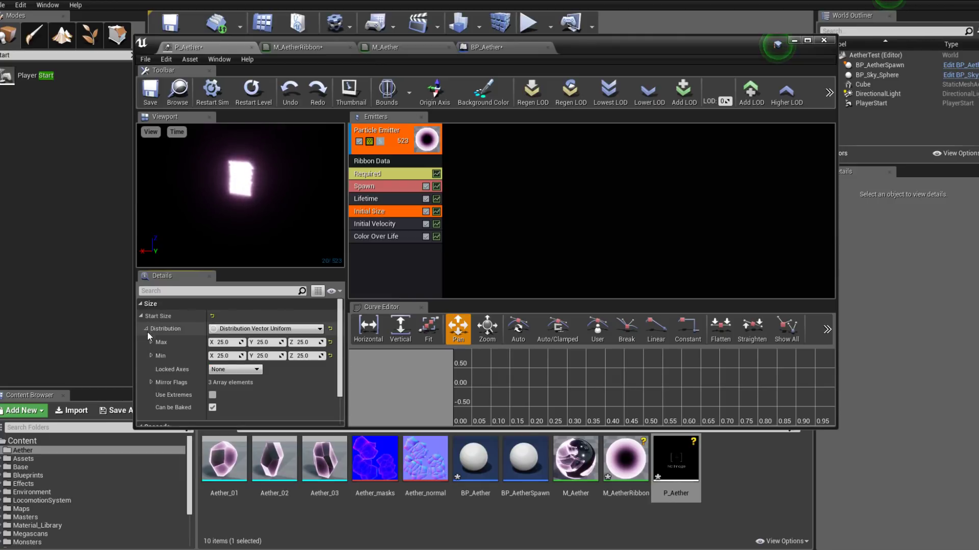
left_click(230, 343)
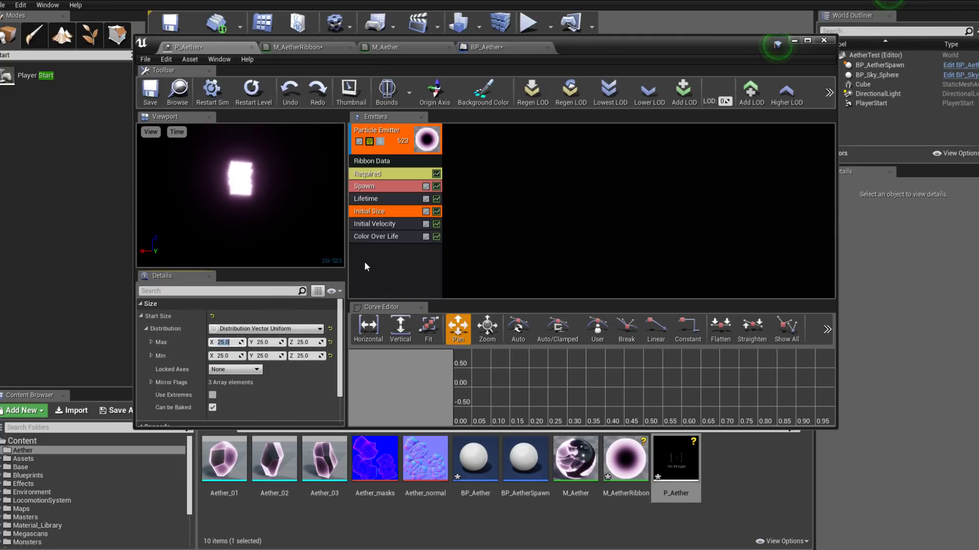
type("5")
key("Tab")
type("5")
key("Tab")
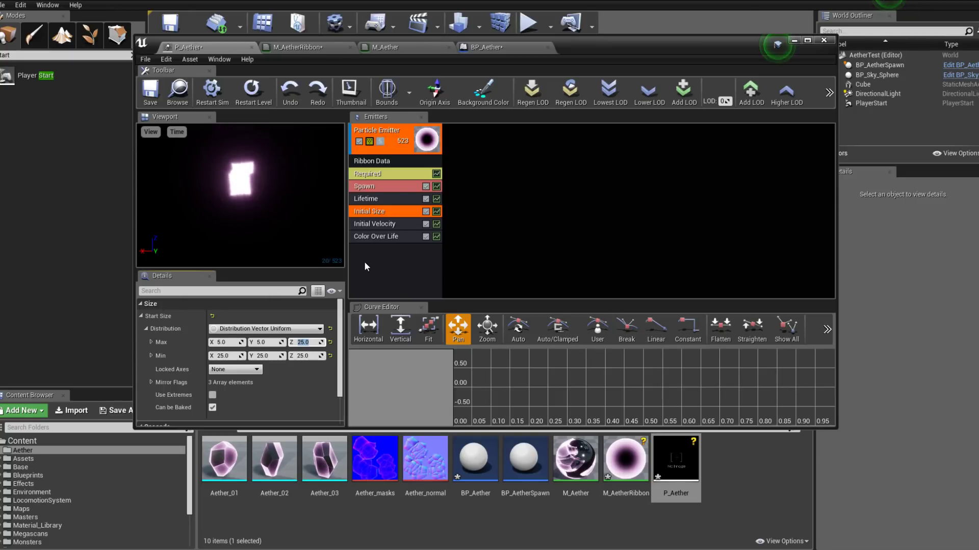
type("100")
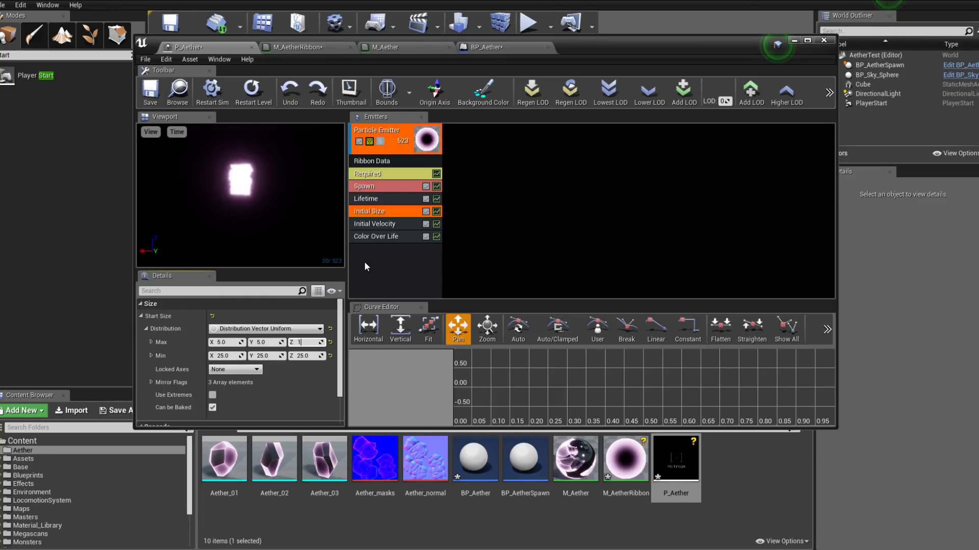
key("Return")
Set the Start Size minimum to X 5, Y 5, Z 100 as well.
key("Tab")
type("5")
key("Tab")
type("5")
key("Tab")
type("100")
key("Return")
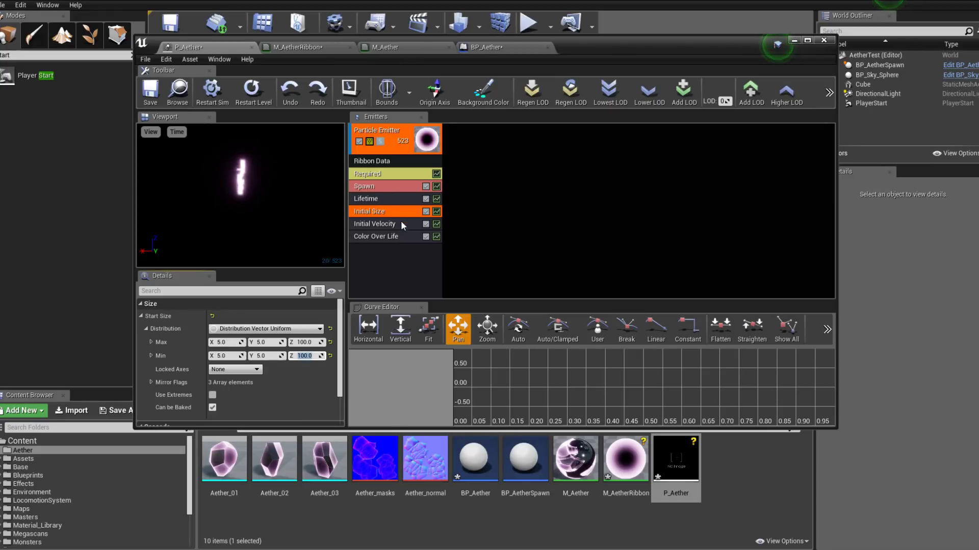
Set the Spawn module's constant Rate to 1 and expand the Rate Scale distribution.
left_click(399, 183)
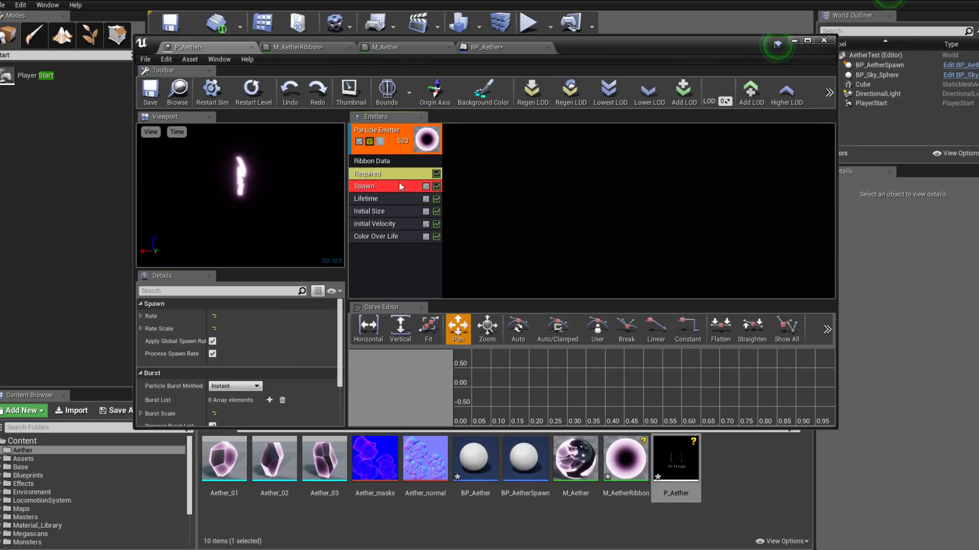
left_click(140, 316)
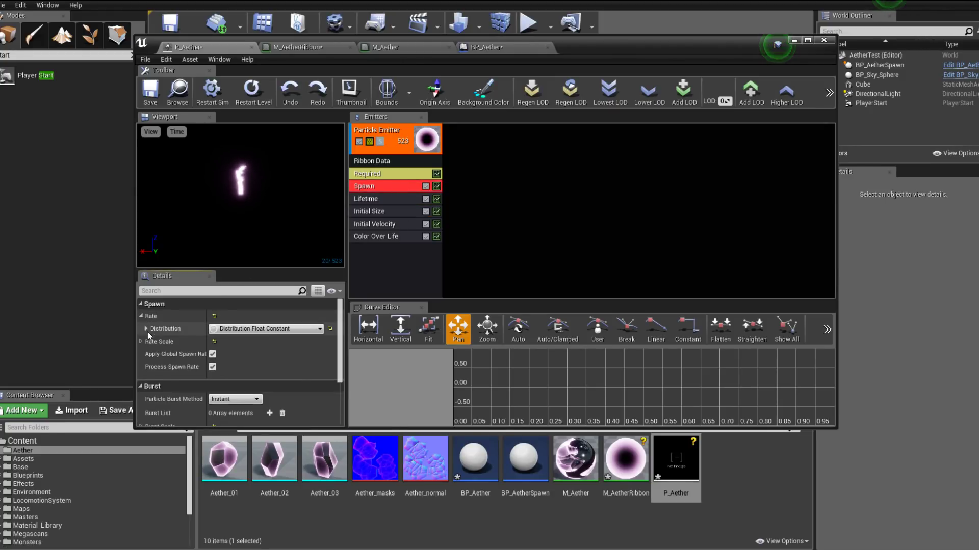
left_click(147, 331)
left_click(233, 343)
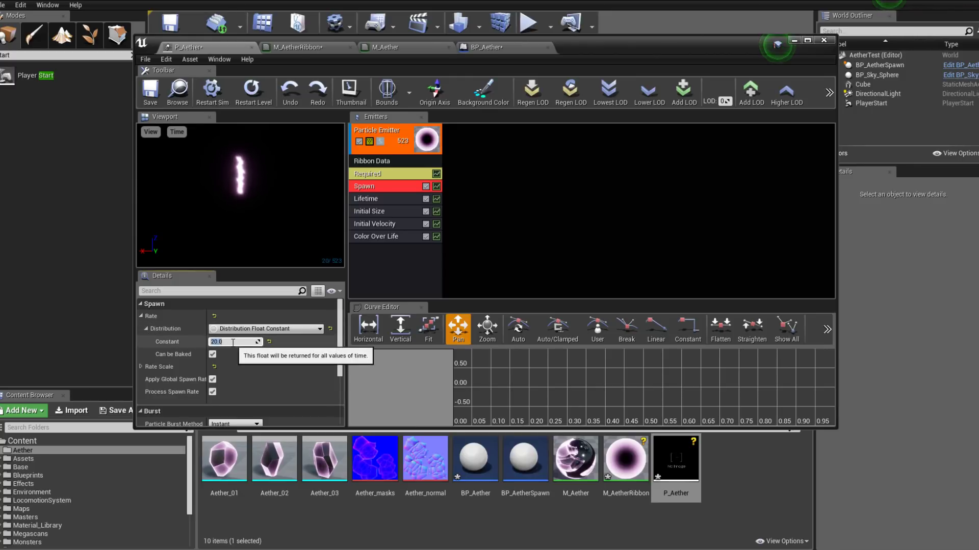
type("1")
key("Return")
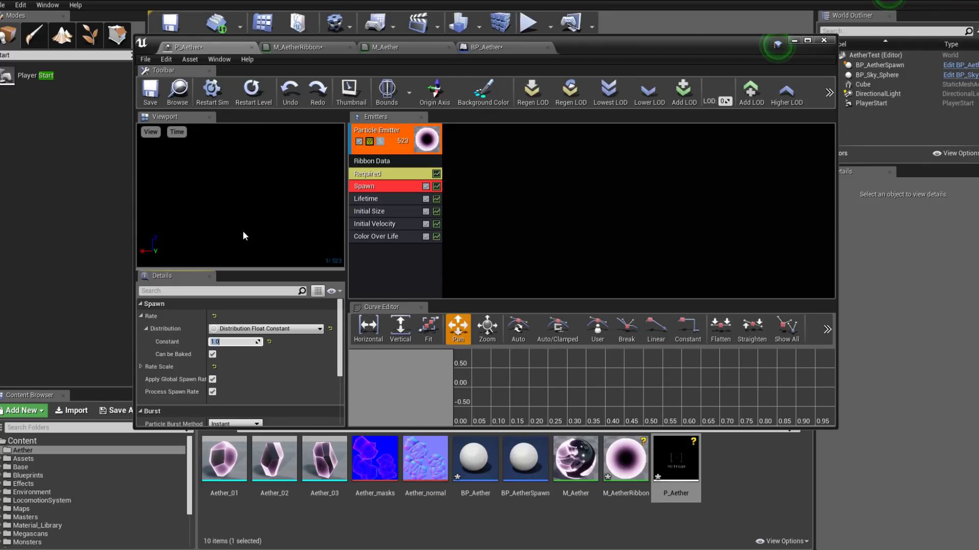
left_click(140, 366)
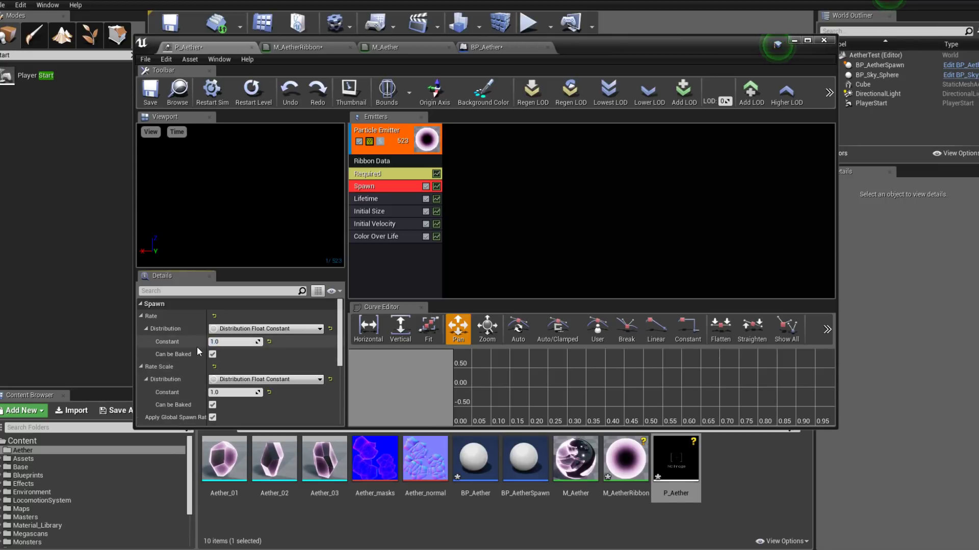
left_click(232, 342)
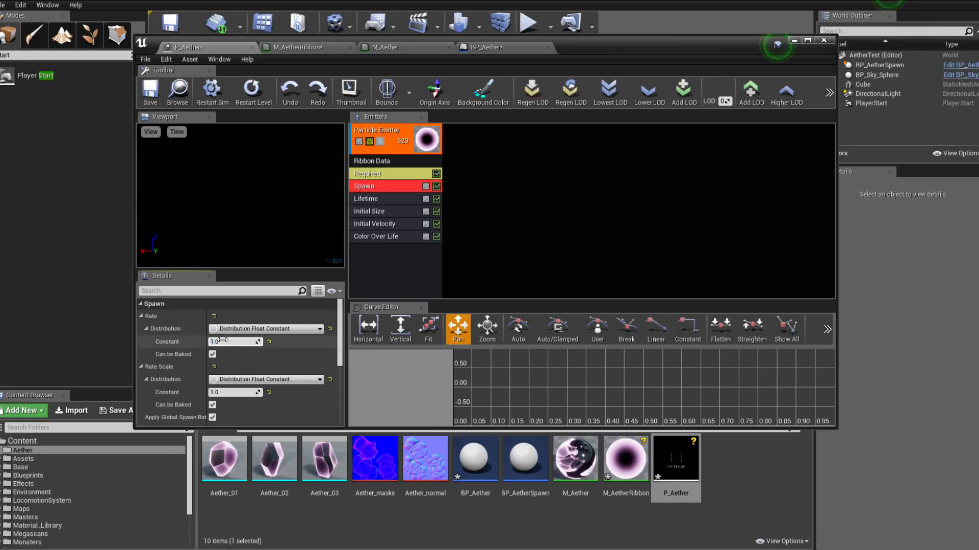
Save P_Aether and start a play session of the level with the game view uncovered.
left_click(155, 101)
left_click_drag(605, 45, 641, 345)
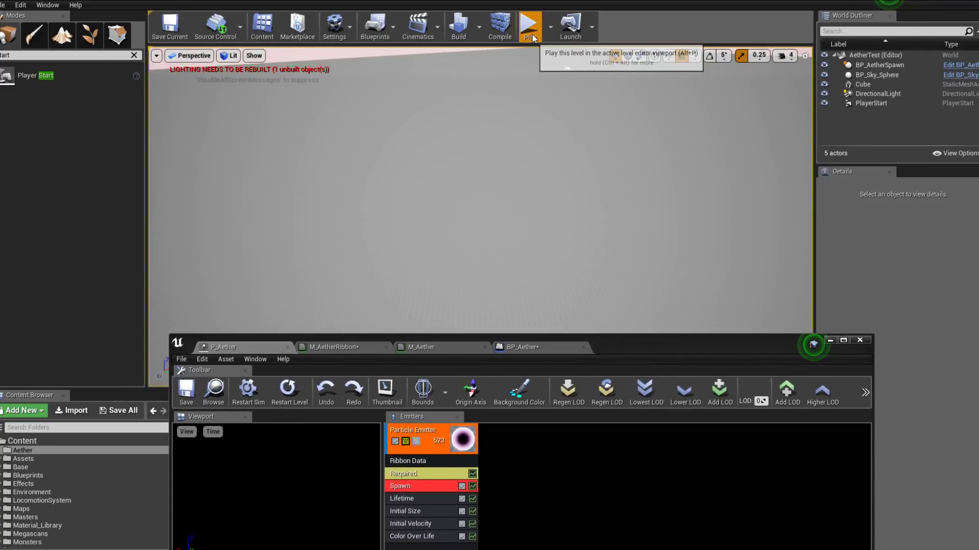
left_click(517, 40)
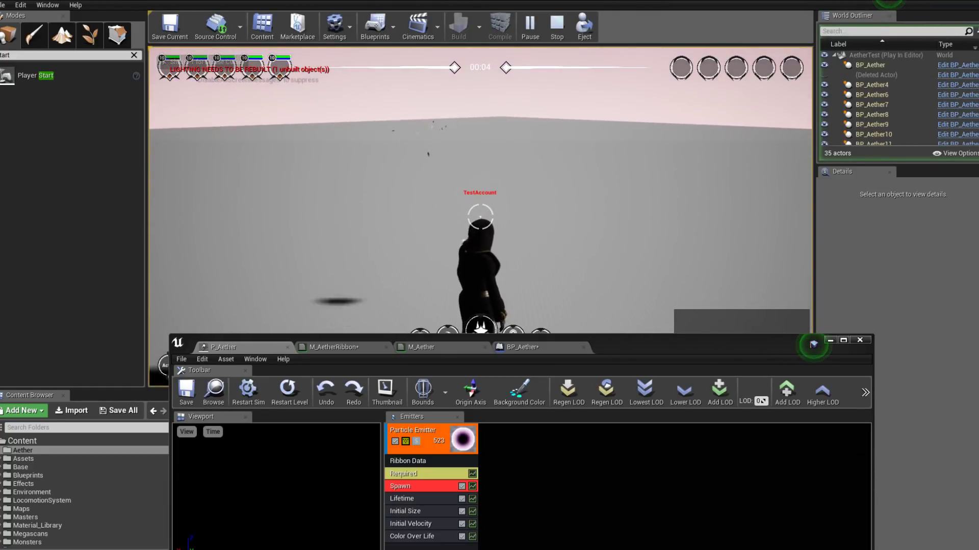
Set the Spawn module's constant Rate to 4 while the level keeps playing.
left_click_drag(643, 351, 710, 243)
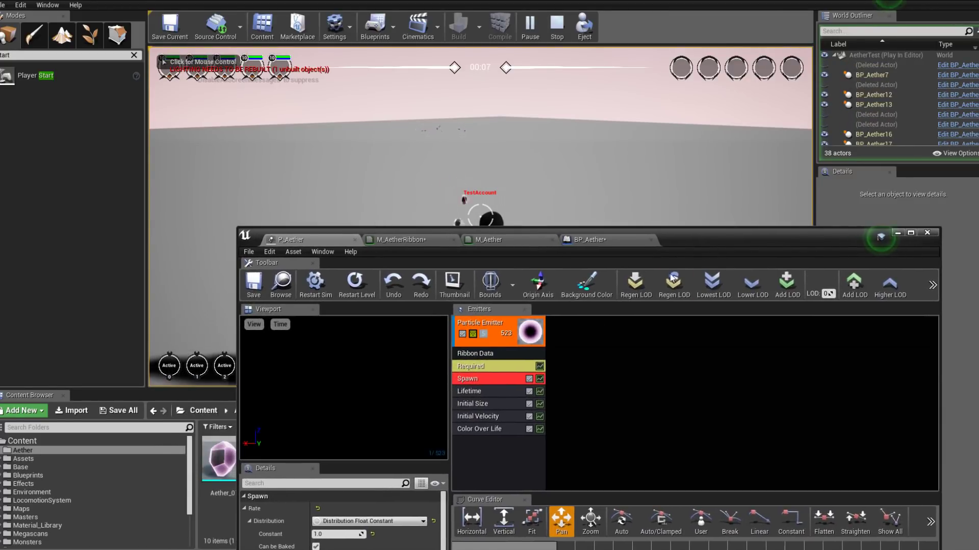
left_click(338, 534)
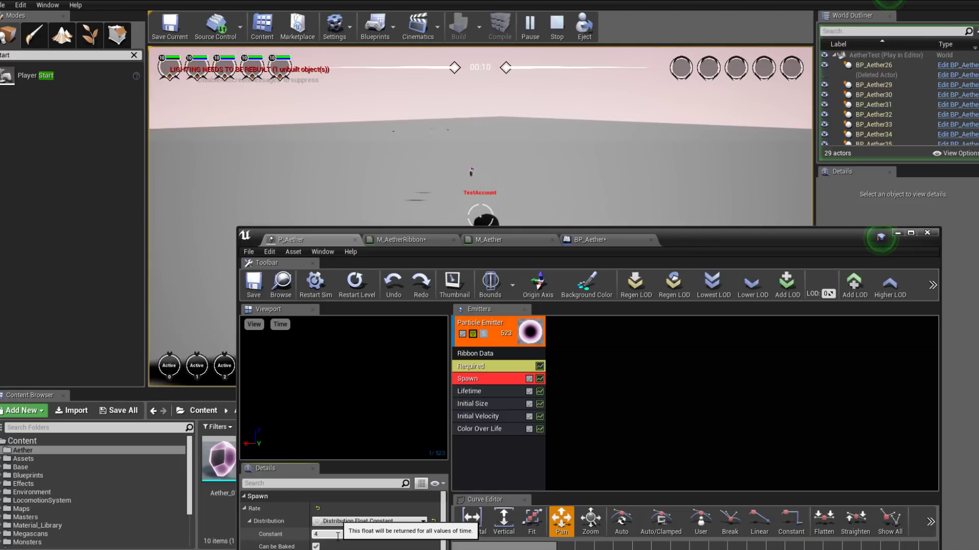
type("4")
key("Return")
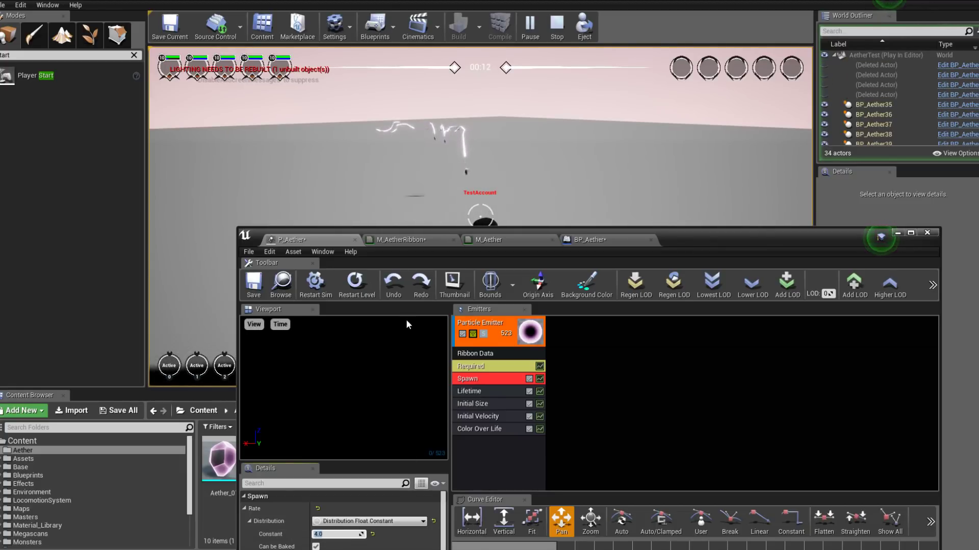
Inspect the Lifetime module's distribution and delete that module from the particle emitter.
left_click_drag(709, 239, 729, 140)
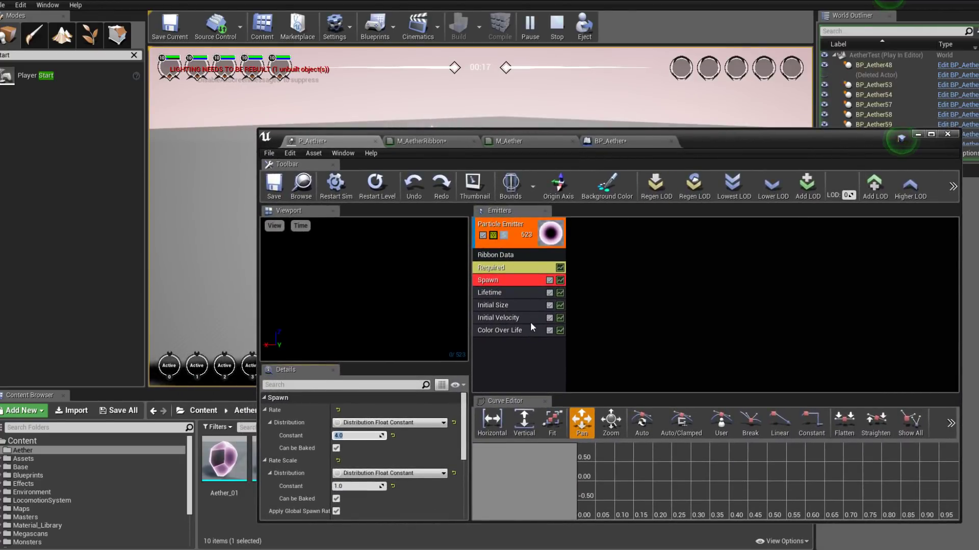
left_click(522, 292)
left_click(264, 410)
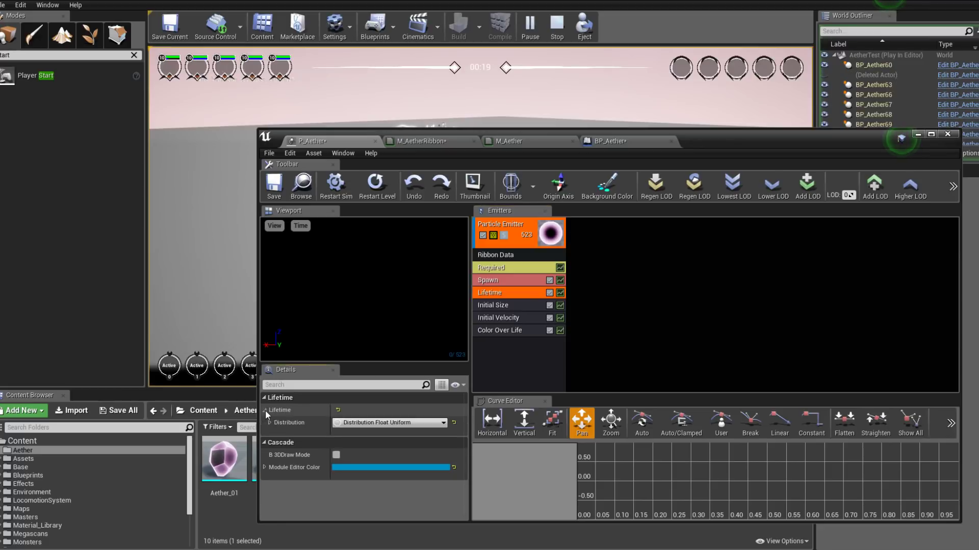
left_click(270, 423)
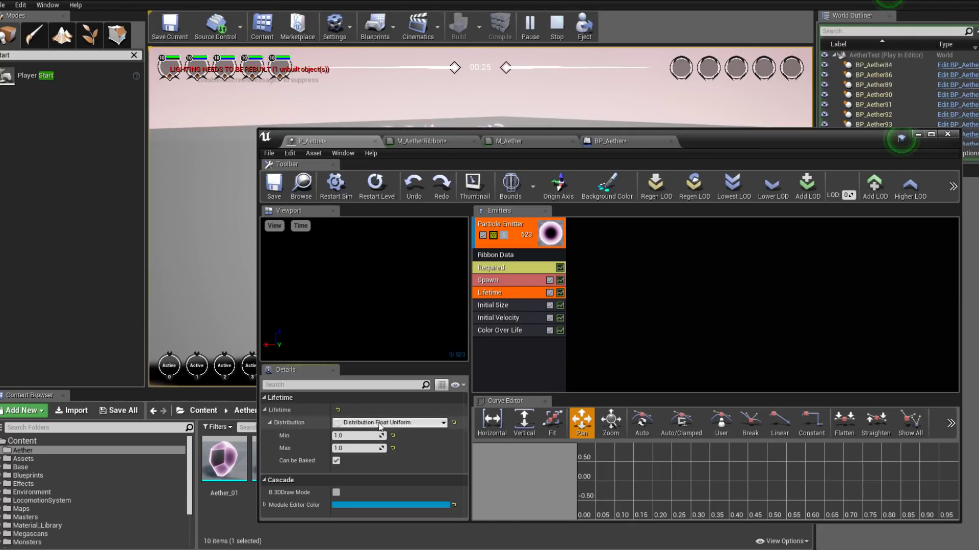
right_click(536, 292)
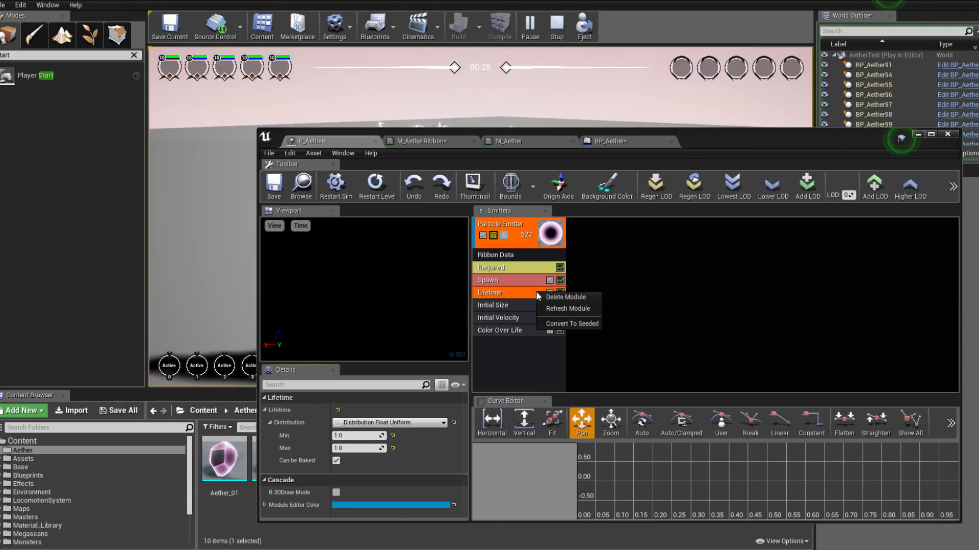
left_click(554, 298)
Examine the ribbon trails behind the Aether crystals in the running play session.
left_click_drag(701, 149, 697, 245)
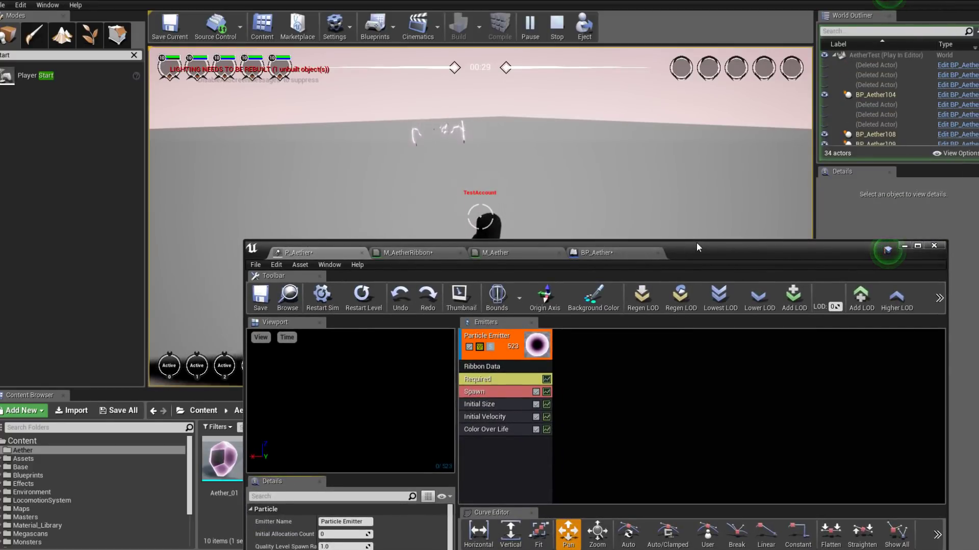
left_click_drag(697, 247, 682, 231)
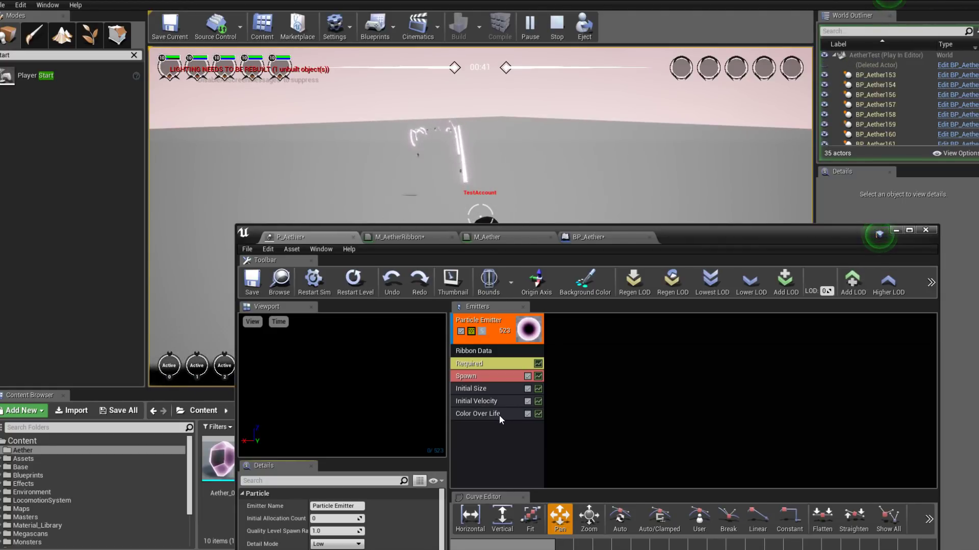
left_click_drag(704, 232, 682, 357)
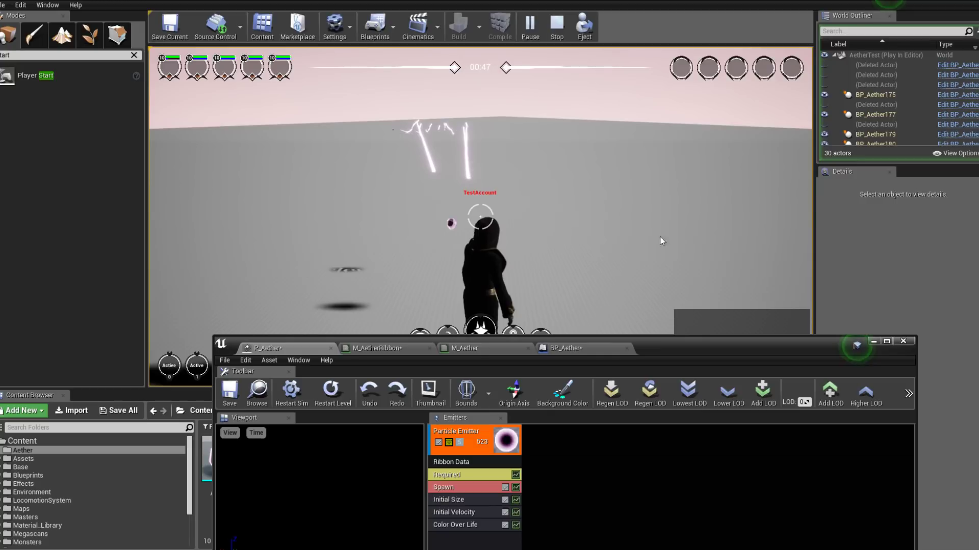
Try to add a Scale Color / Life module to the particle emitter.
left_click_drag(656, 348, 676, 104)
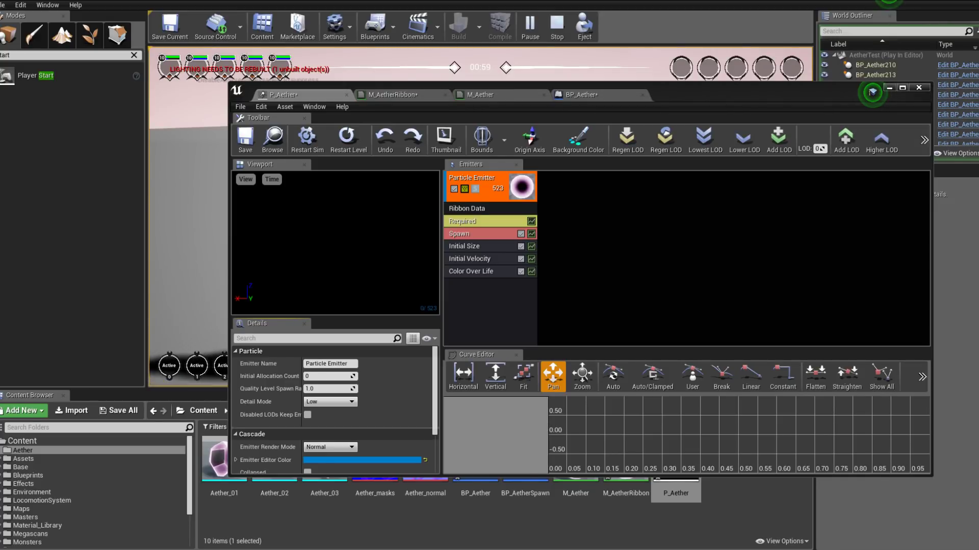
left_click(473, 273)
right_click(478, 282)
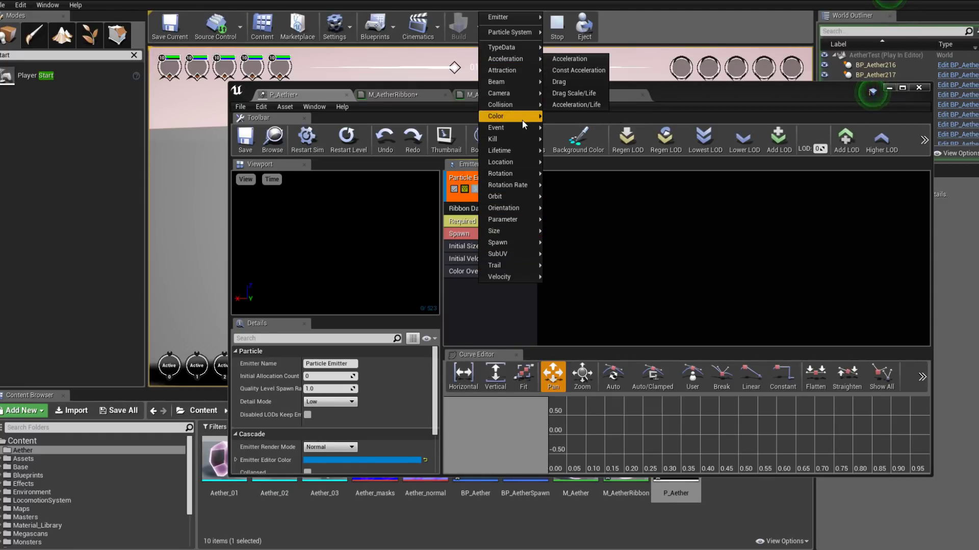
mouse_move(522, 120)
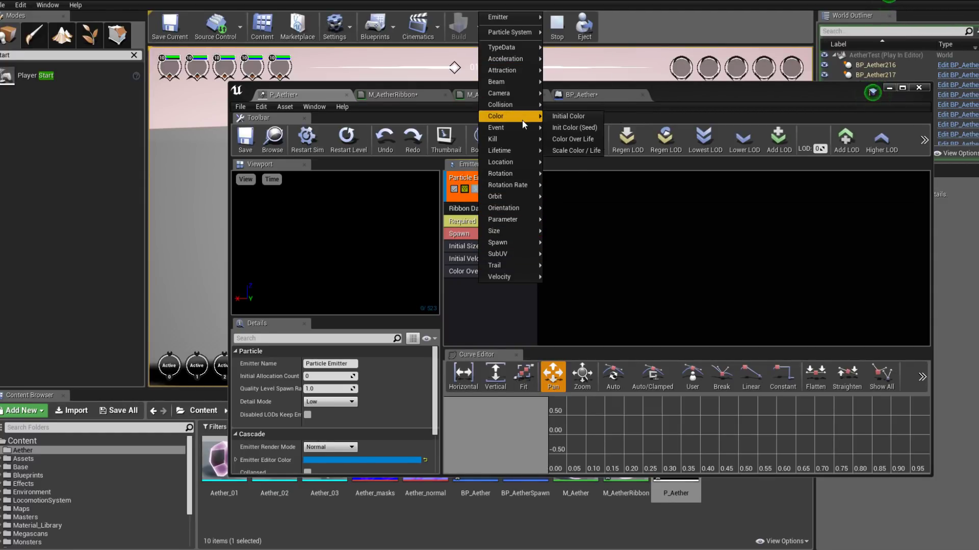
left_click(582, 151)
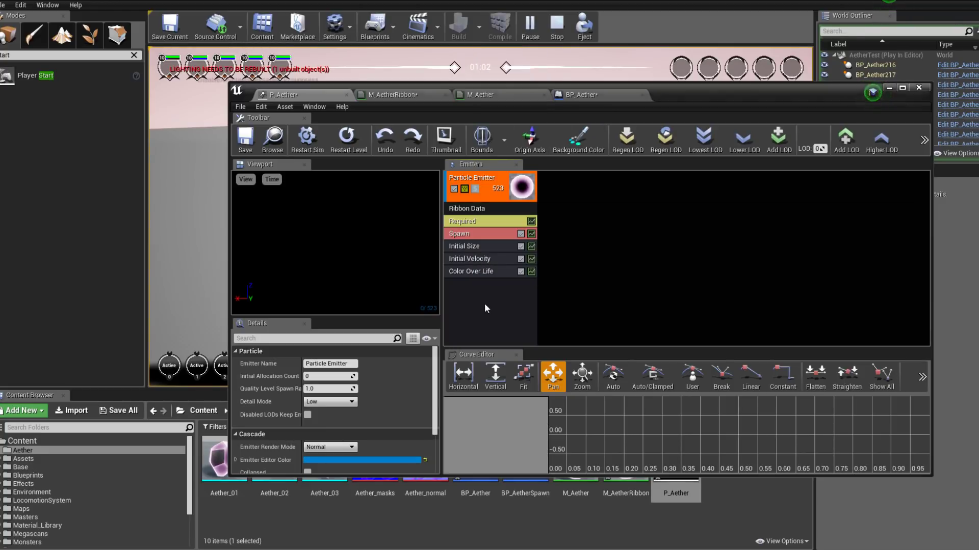
Send the Color Over Life module's curves to the Curve Editor and enlarge the editor's graph area.
left_click(506, 270)
left_click_drag(525, 348, 491, 294)
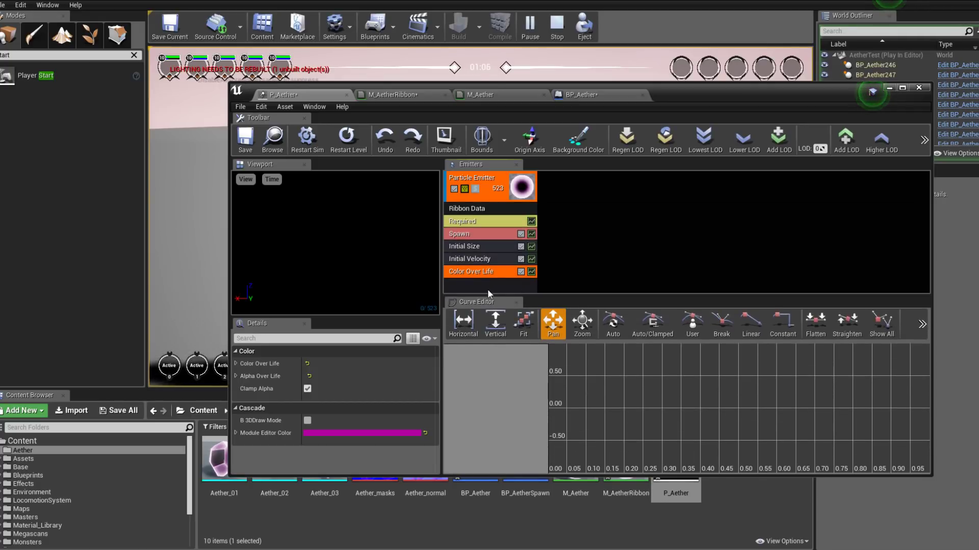
right_click(491, 273)
left_click(476, 270)
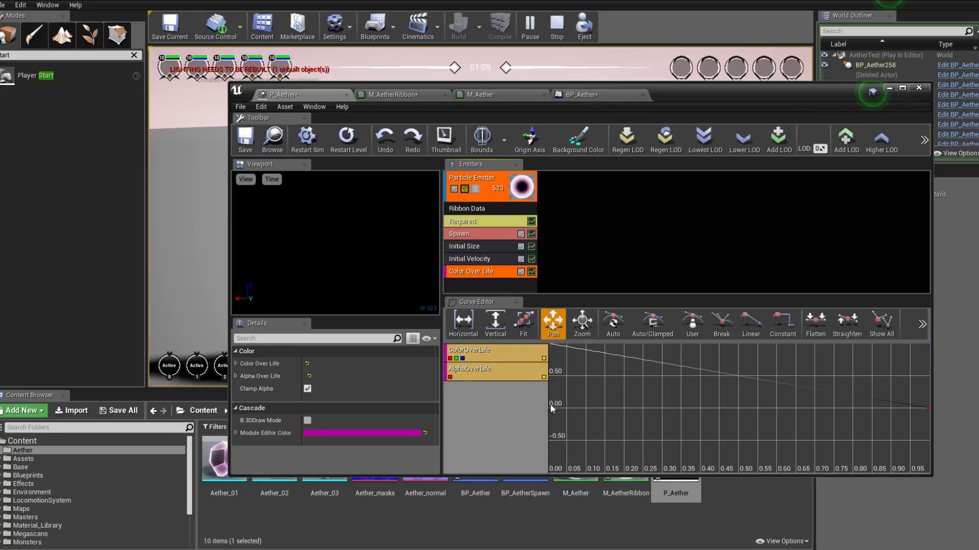
Examine the ColorOverLife and AlphaOverLife curves between times 0 and 1, and compare with the trails in the running level.
right_click(658, 378)
scroll(656, 377, "down", 1)
left_click(633, 373)
scroll(631, 373, "down", 2)
right_click_drag(570, 379, 536, 365)
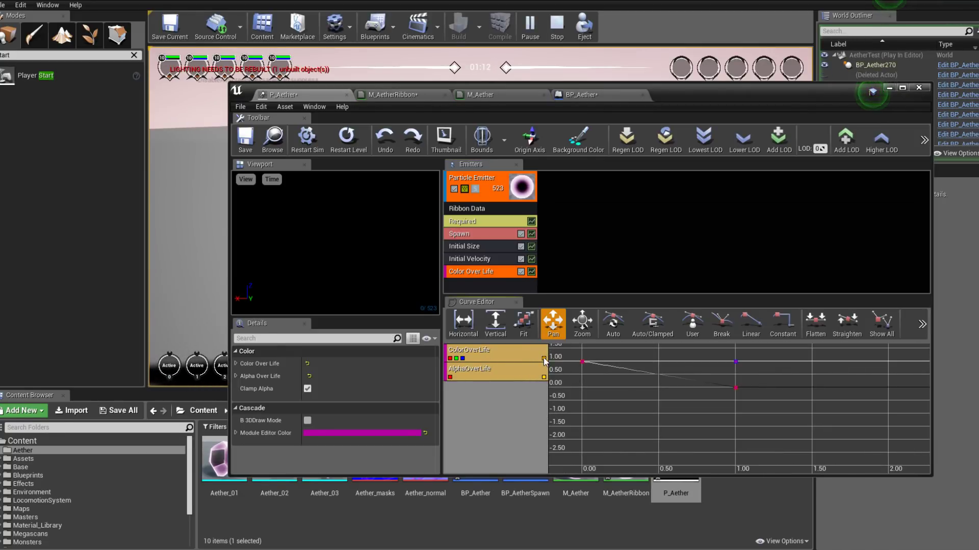
right_click(705, 402)
left_click(672, 388)
scroll(677, 387, "down", 8)
scroll(677, 387, "up", 7)
right_click_drag(677, 387, 638, 387)
left_click_drag(724, 96, 719, 333)
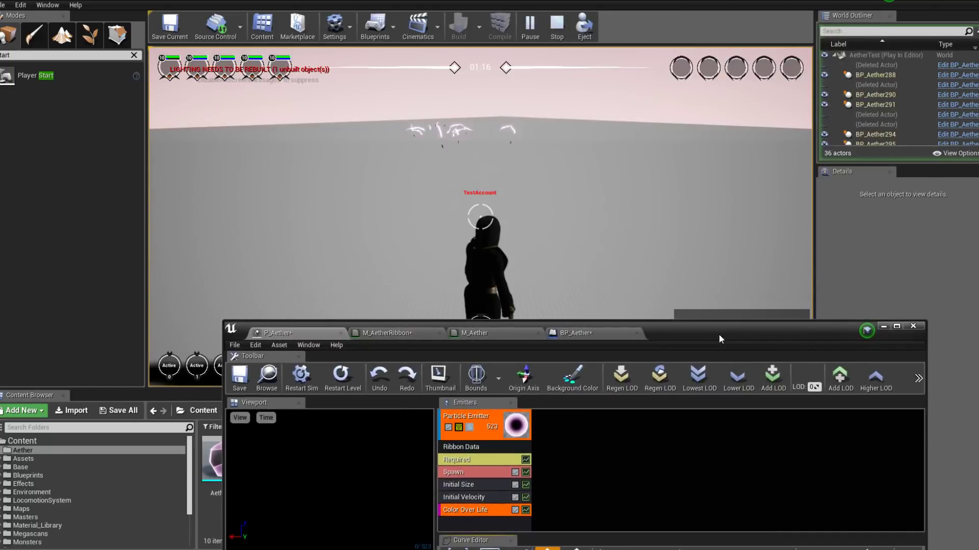
Add a Particle Color node to the M_AetherRibbon material graph and place it below the white colour constant.
left_click_drag(718, 332, 643, 42)
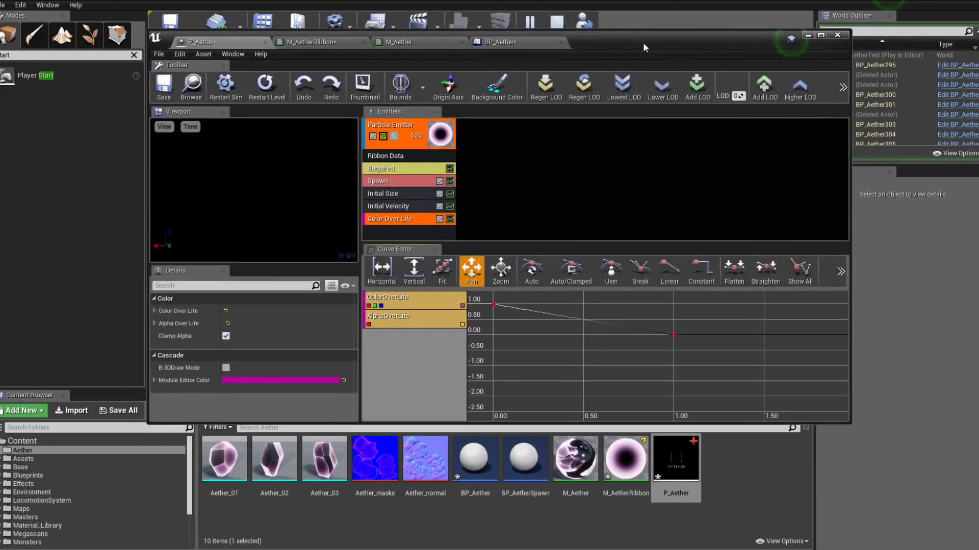
double_click(626, 457)
scroll(479, 307, "down", 2)
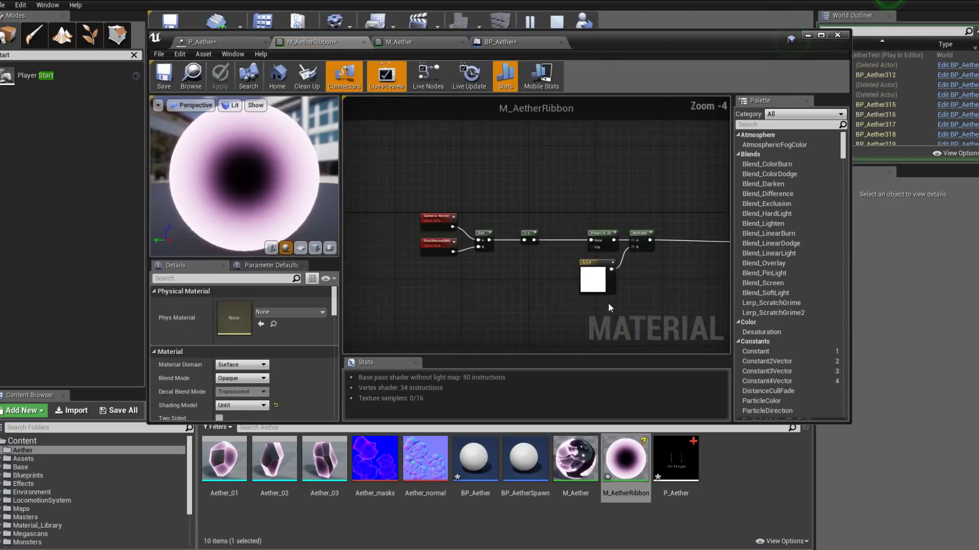
right_click_drag(608, 303, 547, 245)
right_click(512, 272)
type("particle")
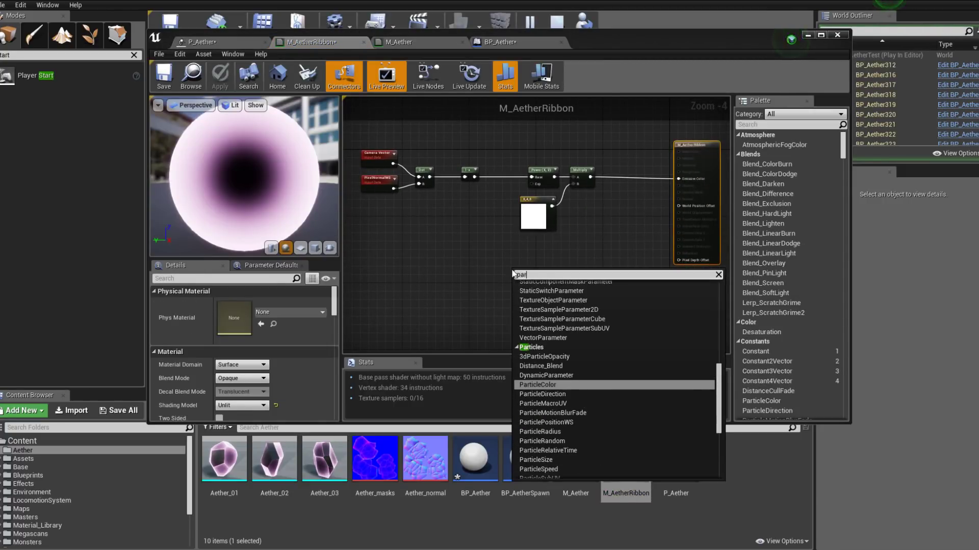
key("Return")
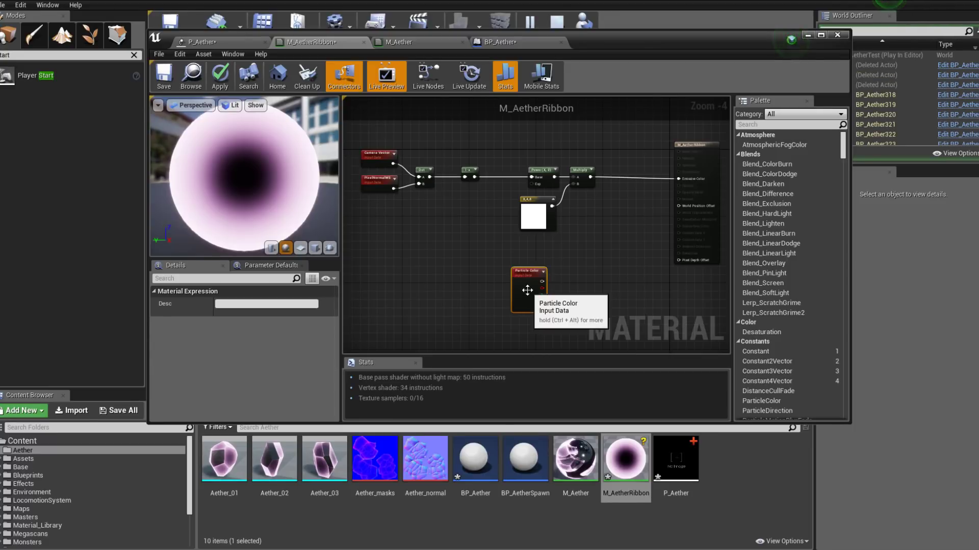
scroll(610, 194, "up", 1)
right_click_drag(611, 195, 530, 211)
Set the M_AetherRibbon material's Blend Mode to Additive.
right_click(485, 266)
left_click(489, 243)
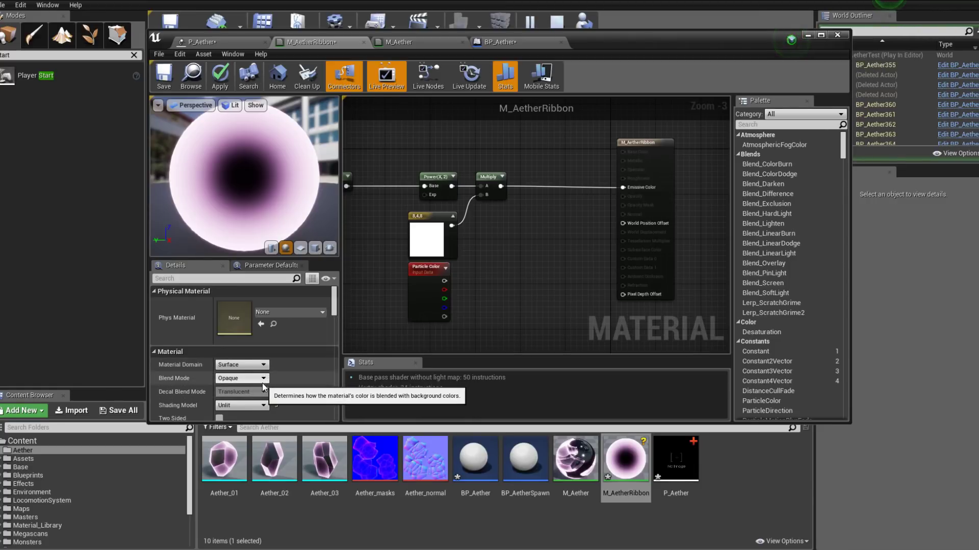
left_click(264, 380)
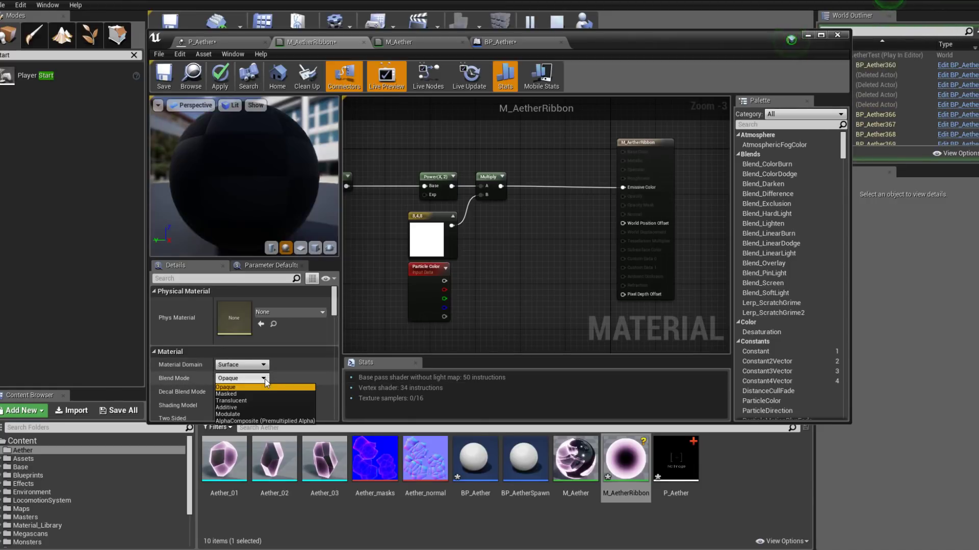
left_click(253, 406)
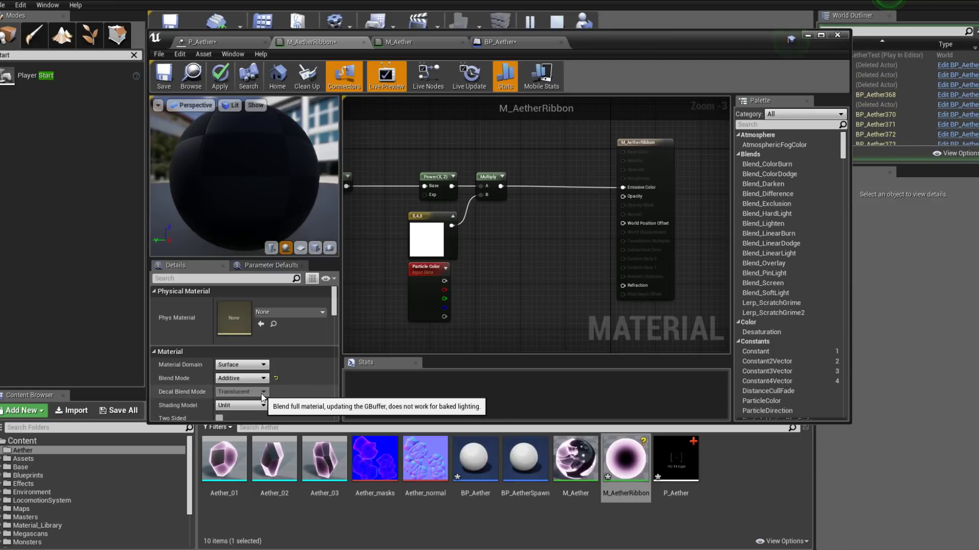
Connect Particle Color's alpha output to the material's Opacity input and apply the M_AetherRibbon changes.
left_click_drag(445, 316, 623, 197)
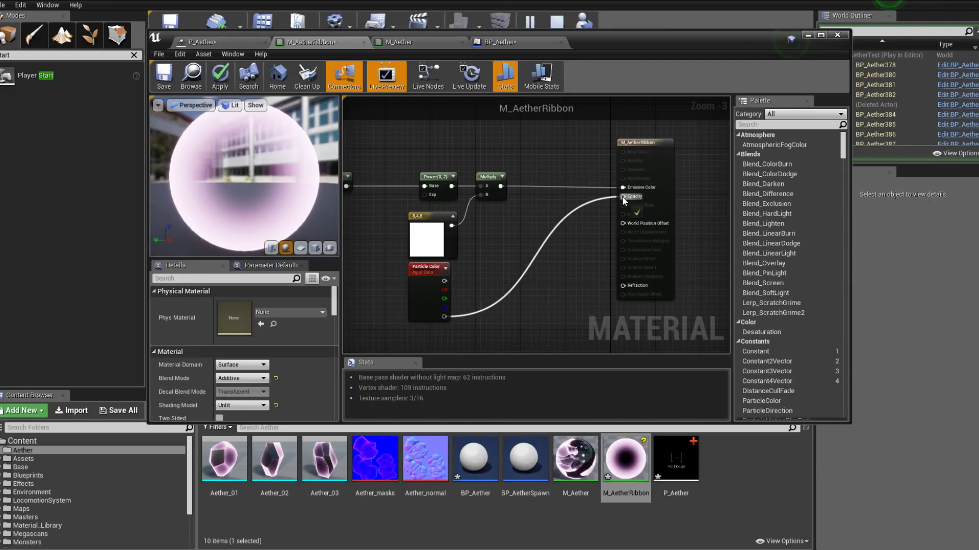
left_click(427, 288)
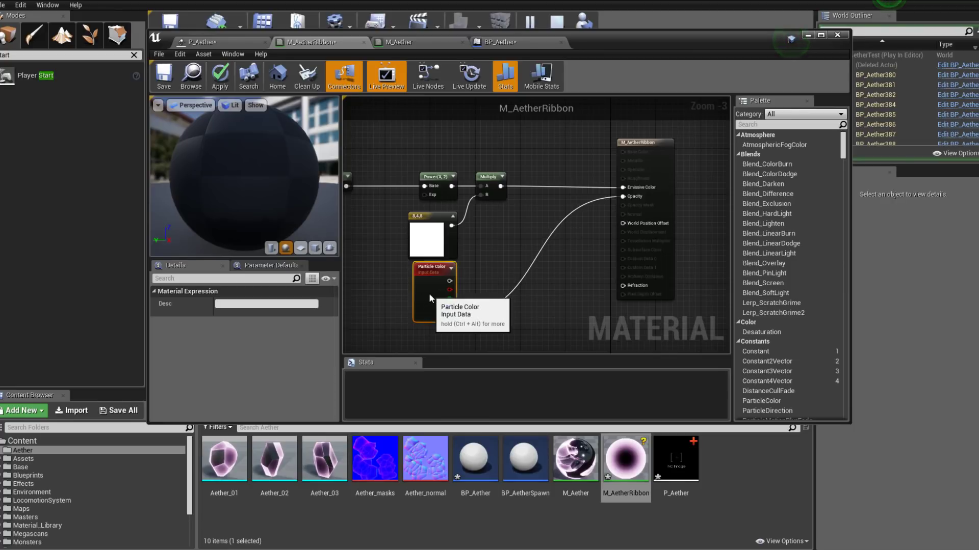
left_click(218, 84)
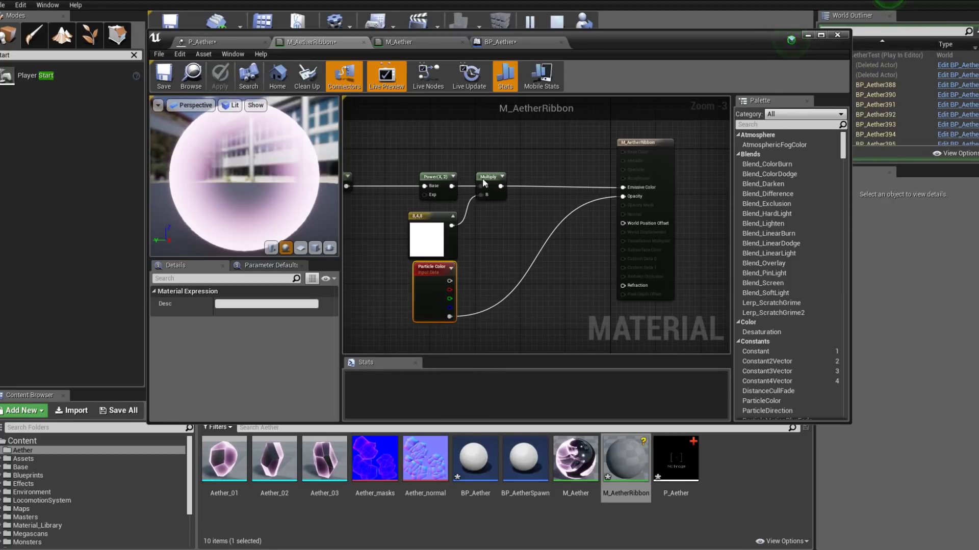
Examine how the ribbon trails fade in the running level with the additive material, and check the P_Aether particle preview.
left_click_drag(615, 35, 607, 297)
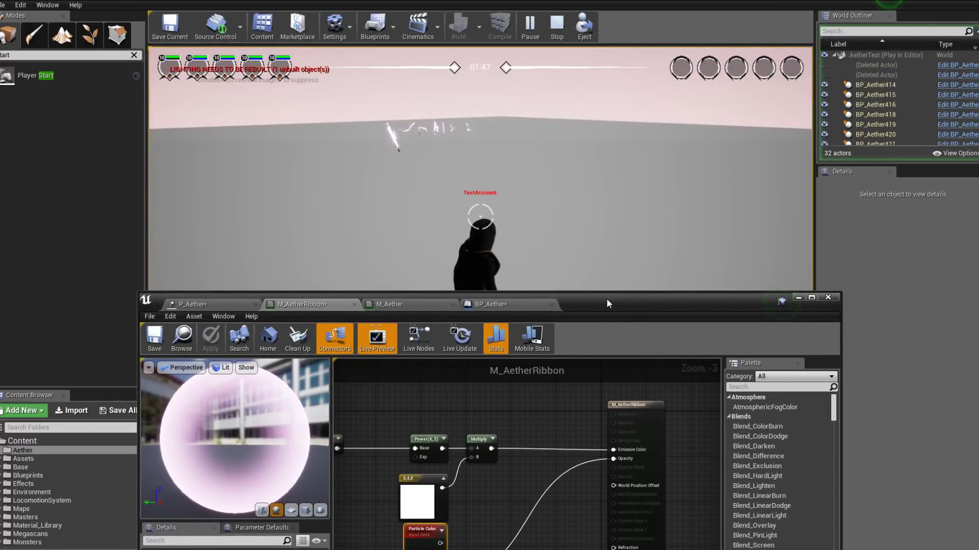
left_click_drag(606, 298, 613, 336)
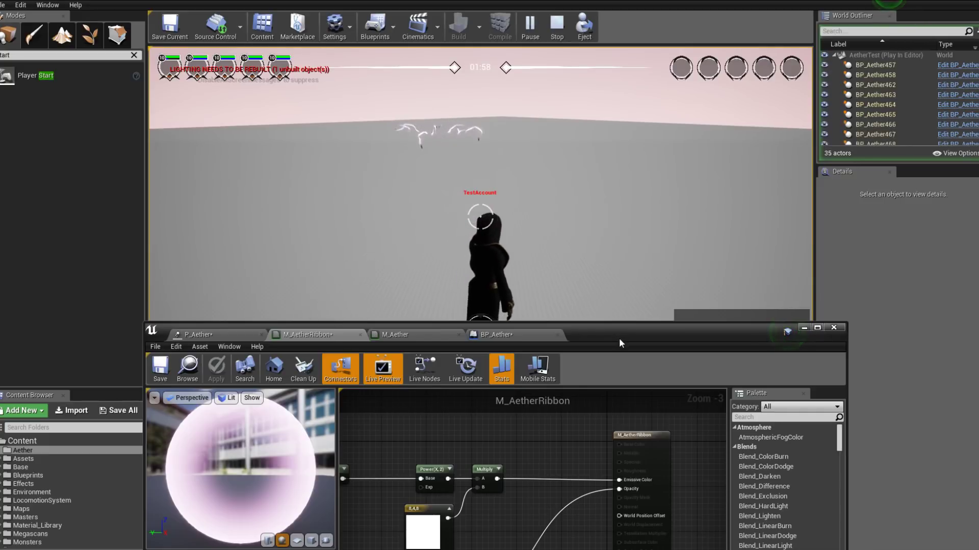
left_click_drag(619, 342, 647, 117)
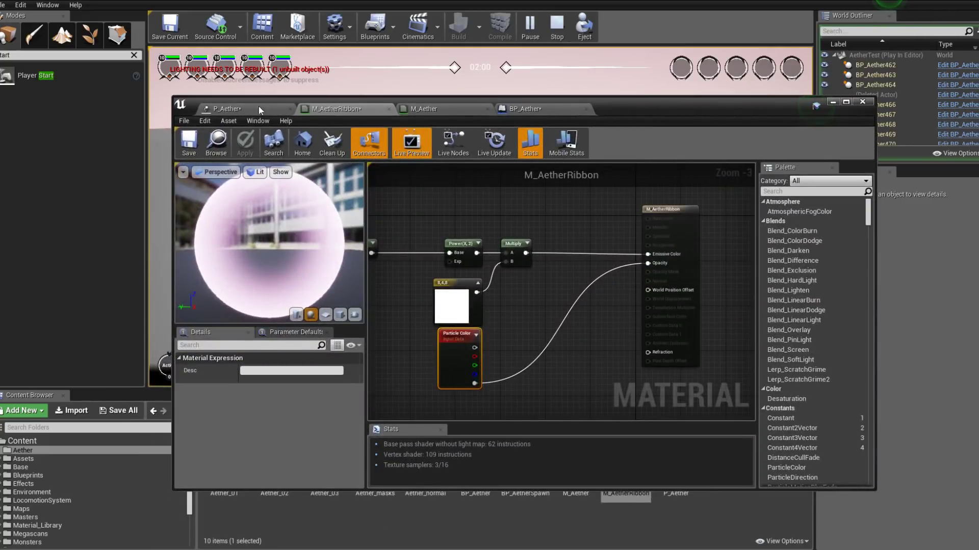
left_click(259, 109)
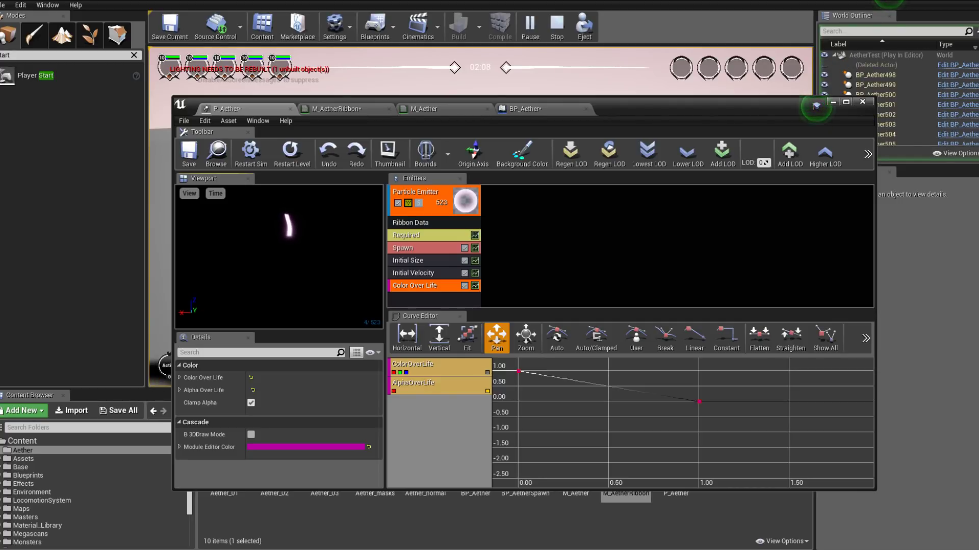
left_click_drag(647, 101, 618, 292)
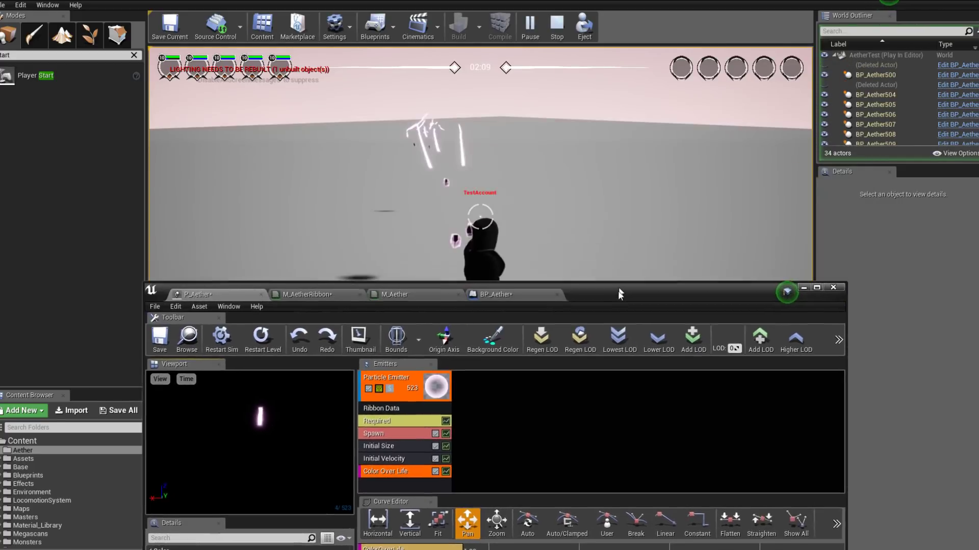
left_click(336, 298)
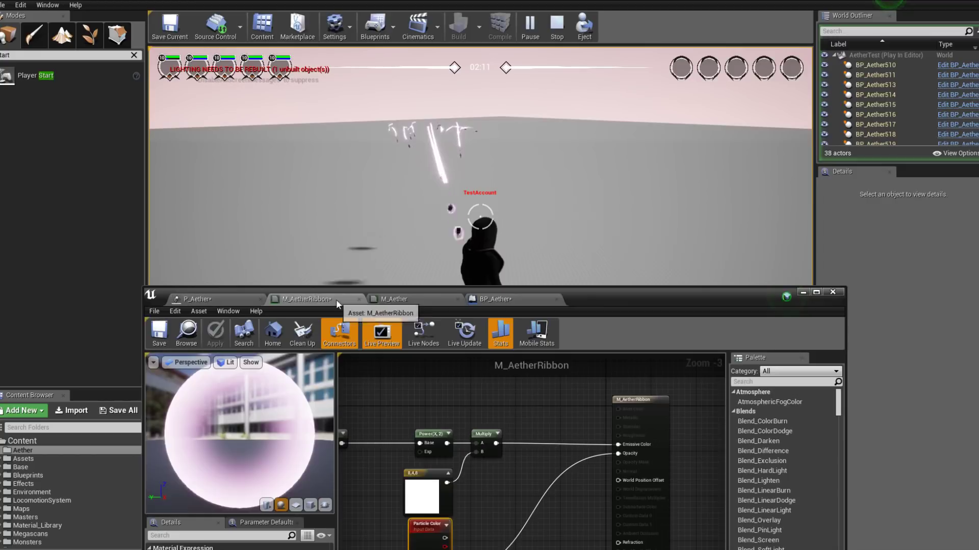
In P_Aether, add AlphaOverLife curve keys near time 0.4 (value about 0.1) and time 0.1 (value about 0.3).
left_click_drag(589, 301, 559, 97)
left_click(240, 191)
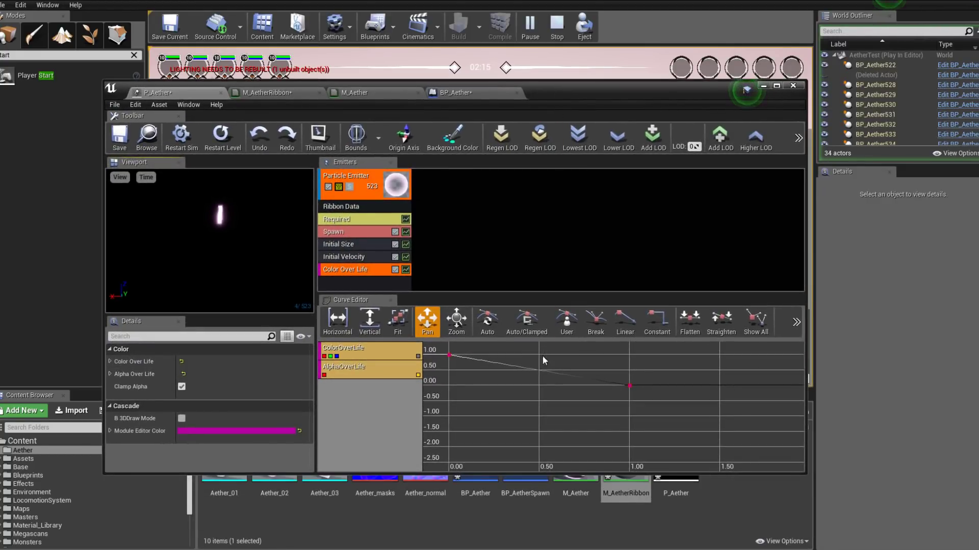
mouse_move(549, 392)
left_mouse_down()
mouse_move(522, 391)
mouse_move(586, 422)
mouse_move(568, 393)
left_mouse_up()
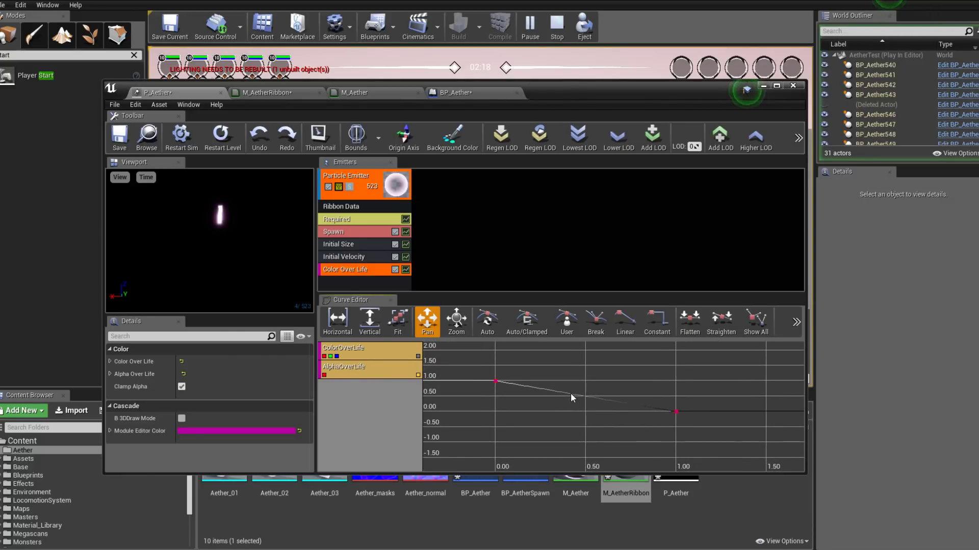
left_click(570, 395, "ctrl")
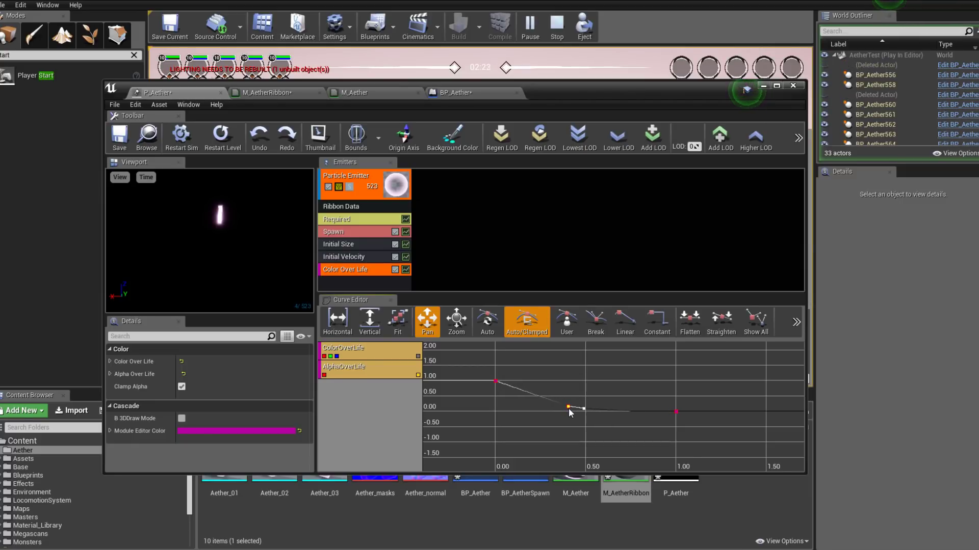
left_click_drag(564, 94, 524, 137)
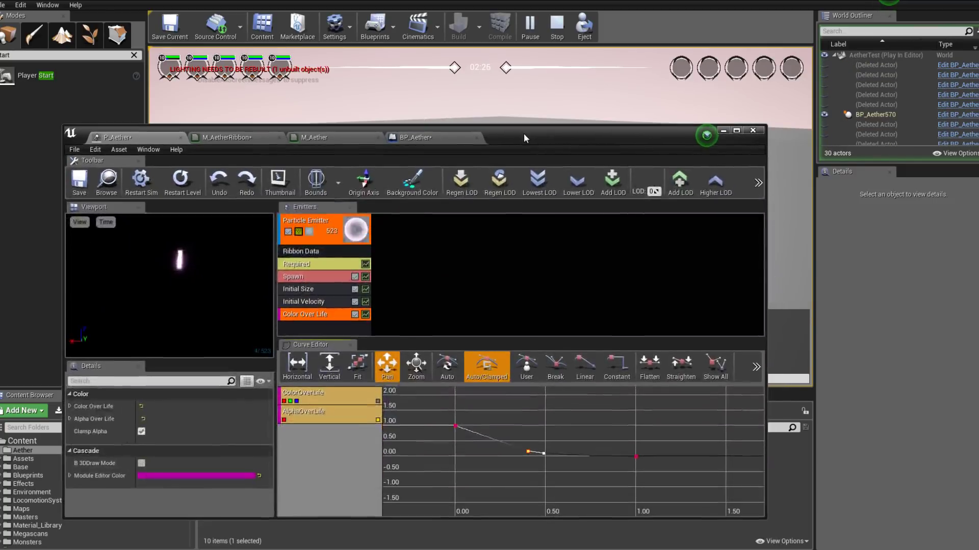
left_click(479, 435, "ctrl")
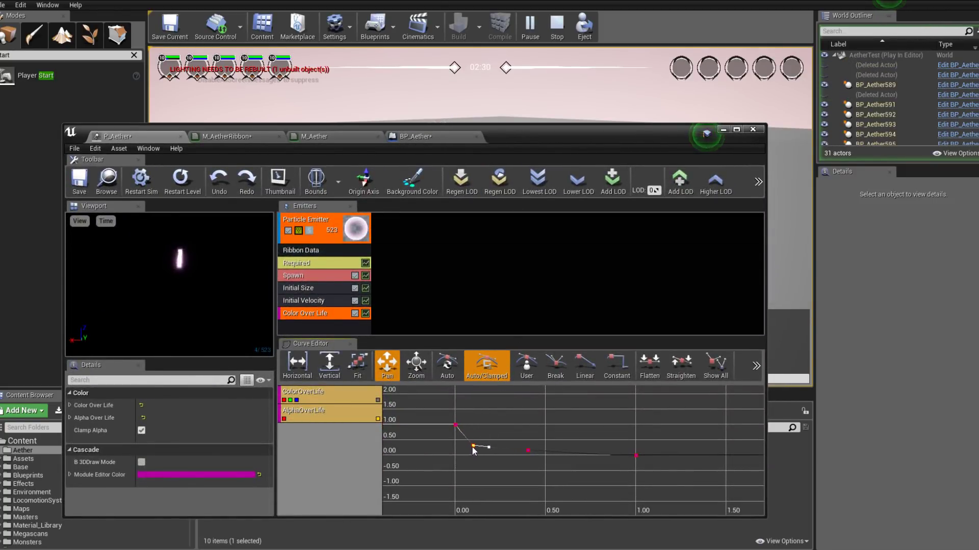
left_click_drag(491, 147, 487, 289)
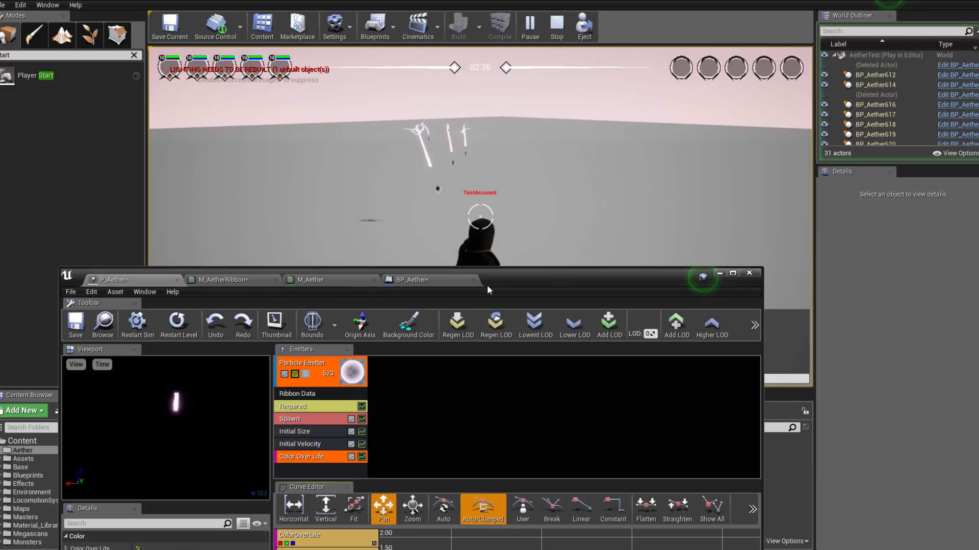
Reshape the AlphaOverLife curve to start at 0 at time 0 and peak at 1 near time 0.1.
left_click_drag(495, 281, 504, 72)
mouse_move(460, 363)
left_mouse_down()
mouse_move(458, 372)
mouse_move(479, 365)
mouse_move(464, 376)
left_mouse_up()
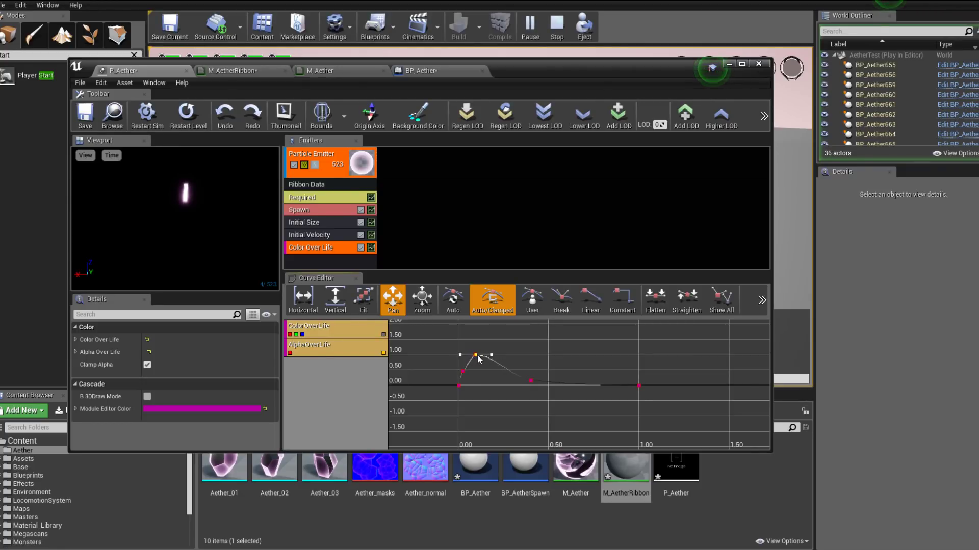
left_click_drag(508, 389, 513, 384)
Play-test the reshaped alpha fade on the ribbon trails and bring up the M_AetherRibbon material.
left_click_drag(529, 64, 512, 305)
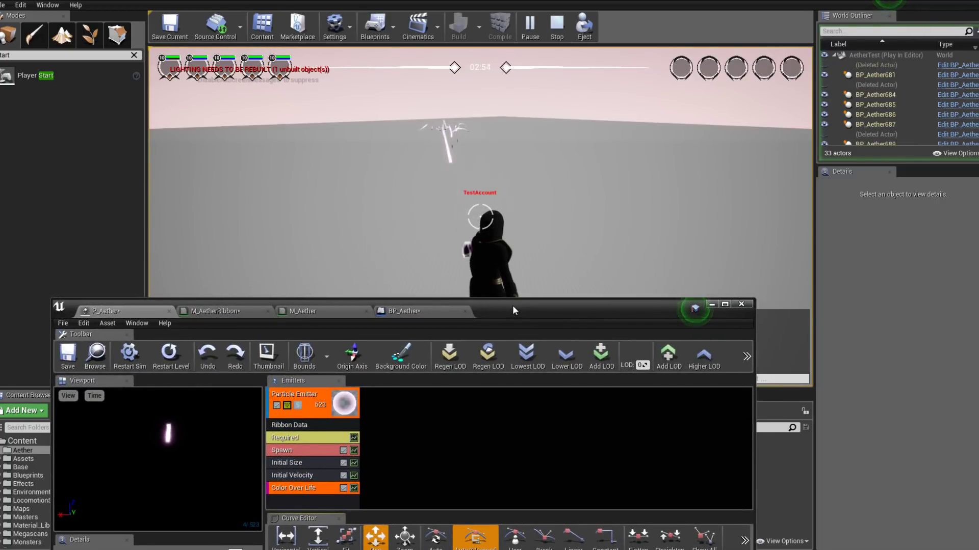
left_click(485, 209)
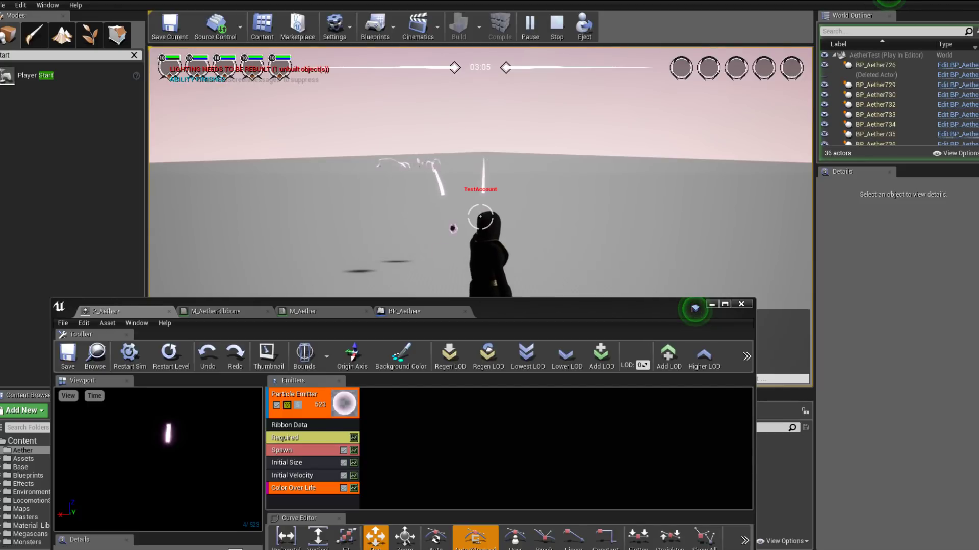
key("shift+F1")
left_click_drag(507, 310, 558, 209)
left_click(354, 209)
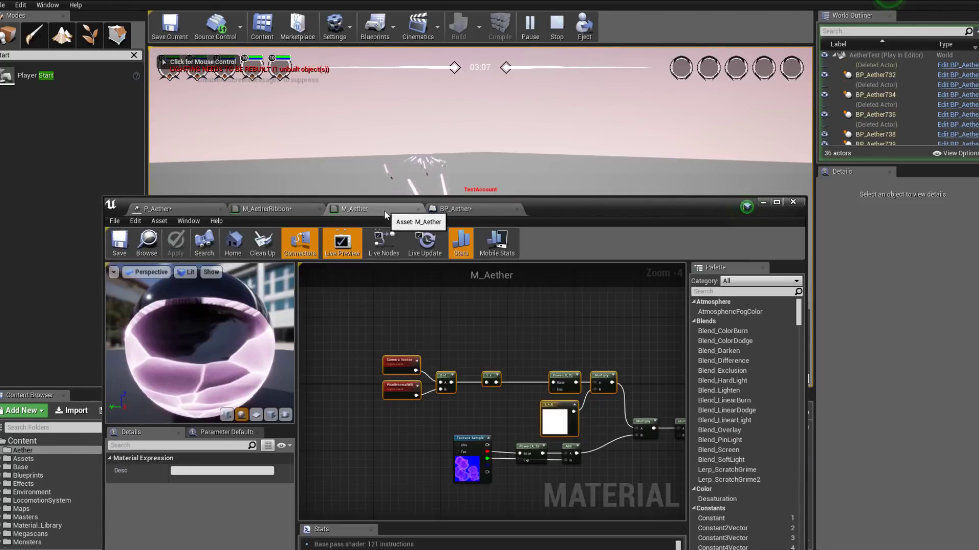
left_click(260, 209)
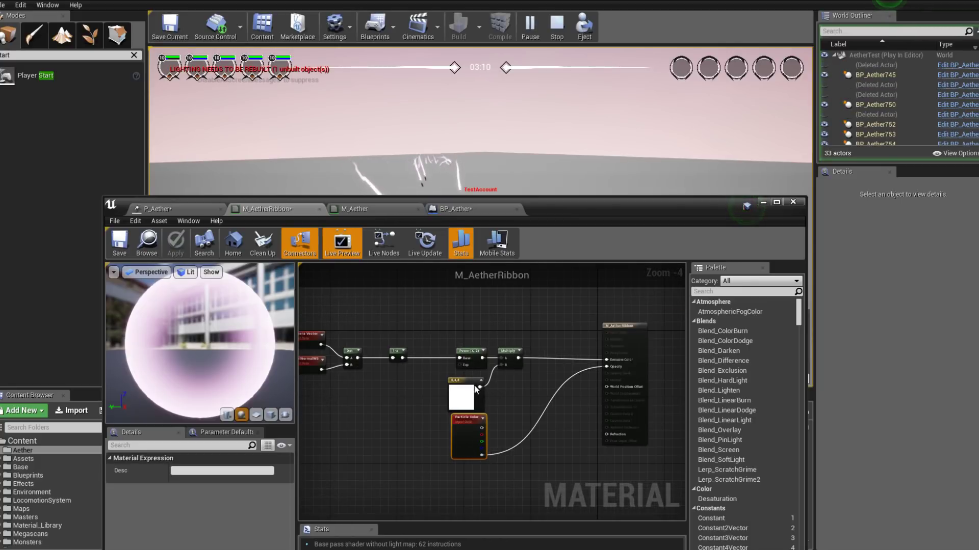
Try removing the Power node from the M_AetherRibbon graph, and undo the removal.
left_click_drag(481, 358, 523, 403)
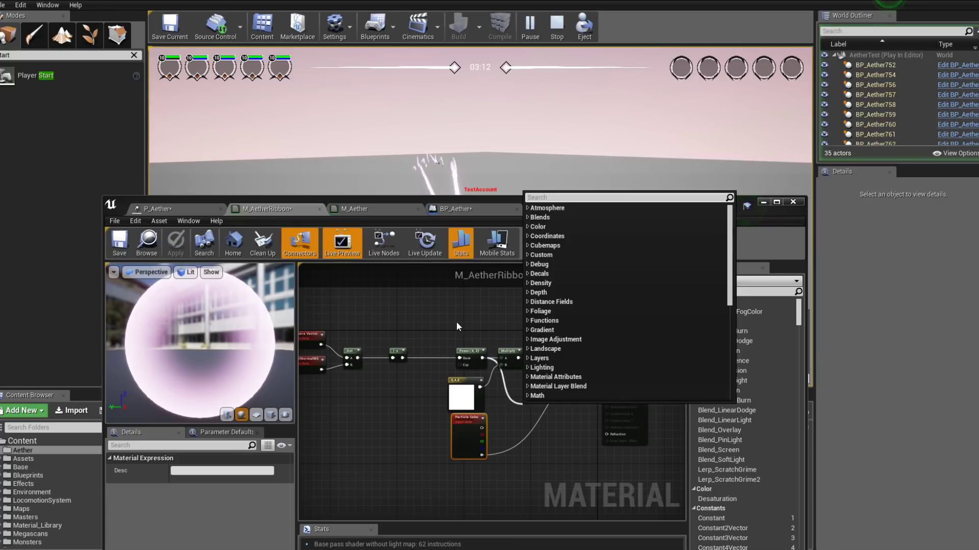
left_click(472, 360)
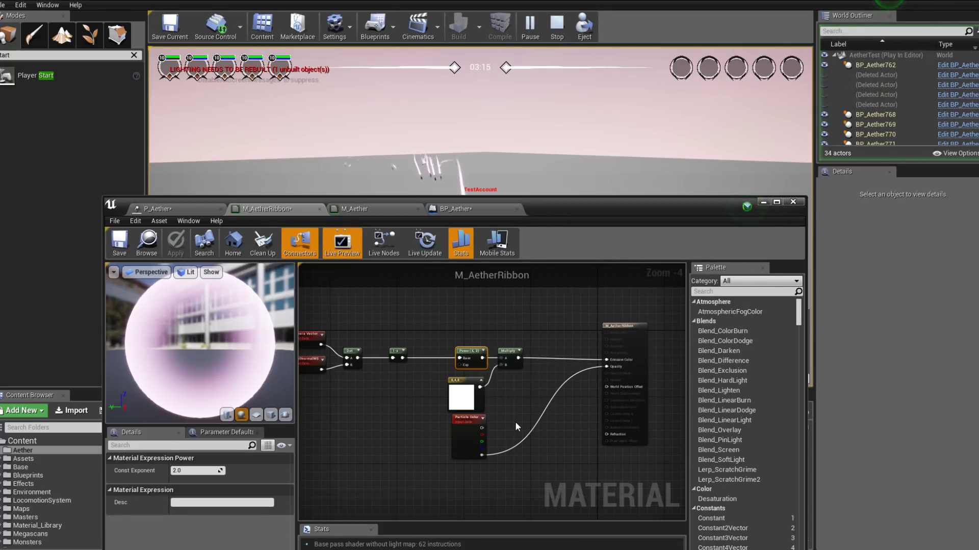
key("Delete")
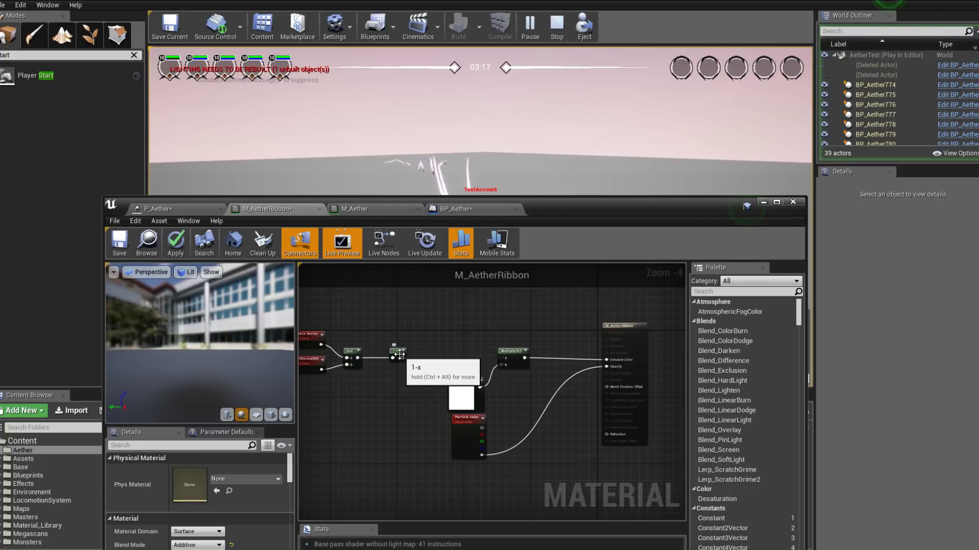
left_click(406, 359)
key("ctrl+z")
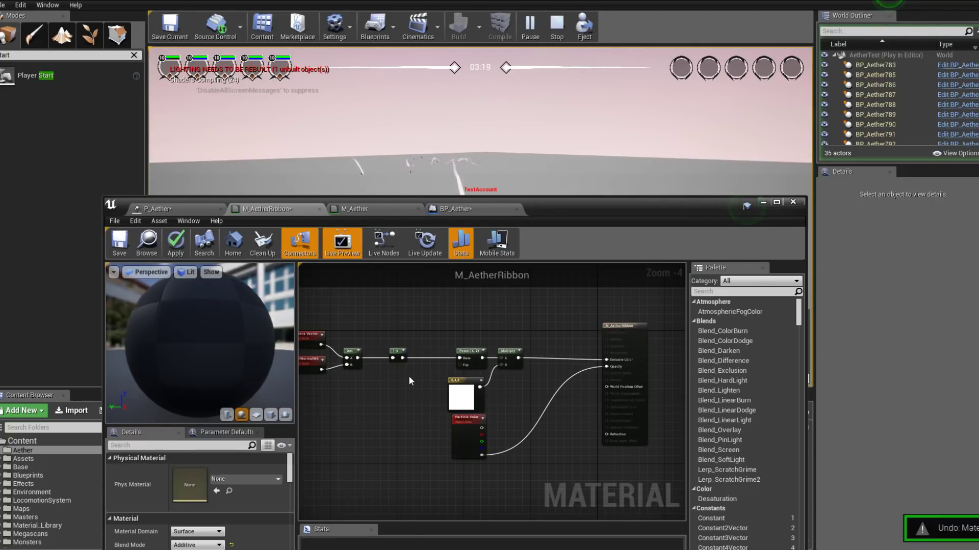
Remove the 1-x node so Dot feeds Power directly, and drive Opacity with Power multiplied by Particle Color's alpha.
left_click_drag(448, 359, 505, 425)
type("*")
key("Return")
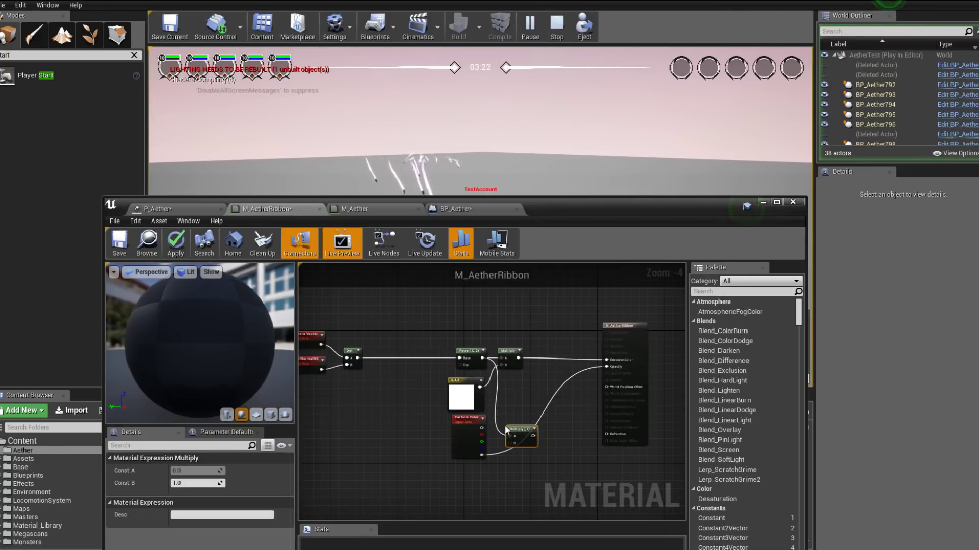
left_click_drag(482, 449, 607, 367)
left_click(508, 444)
Set the Power node's constant exponent to 4.
left_click(470, 351)
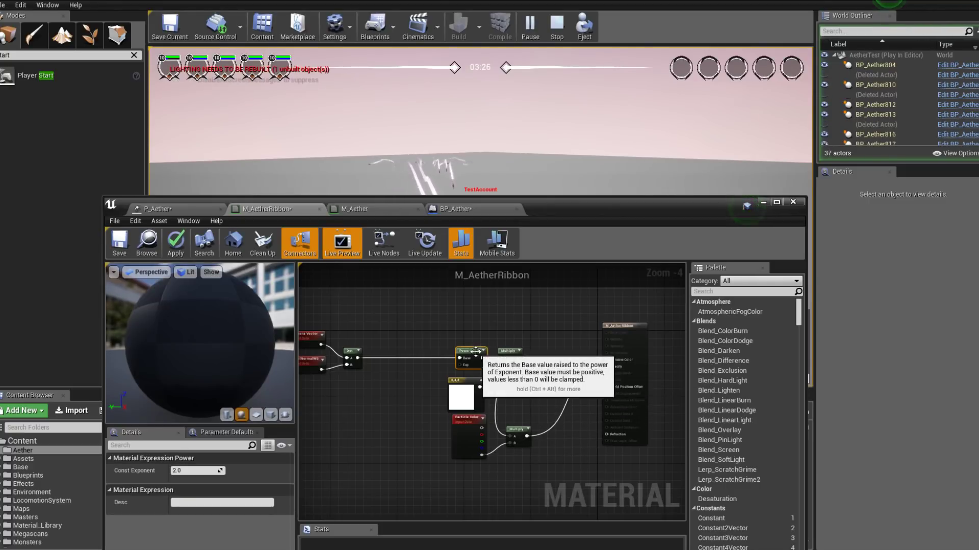
left_click(186, 471)
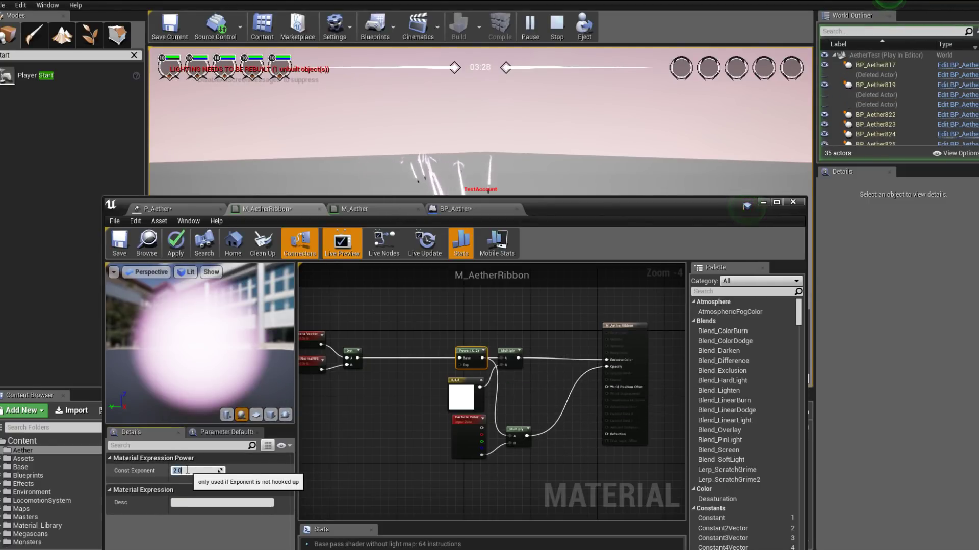
type("4")
key("Return")
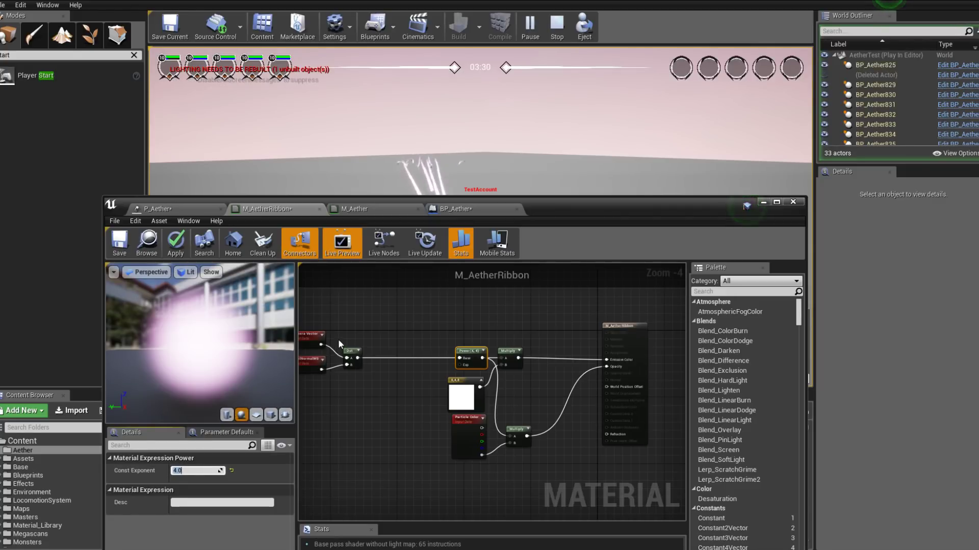
Set the Power node's exponent to 6, then delete the upper Multiply so the white constant directly drives Emissive Color.
type("6")
key("Return")
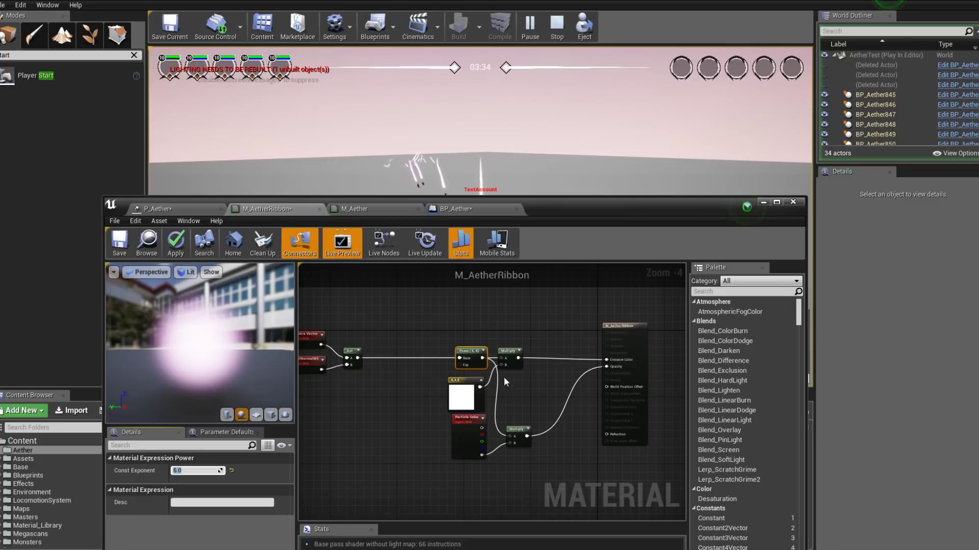
left_click_drag(508, 358, 623, 360)
key("Delete")
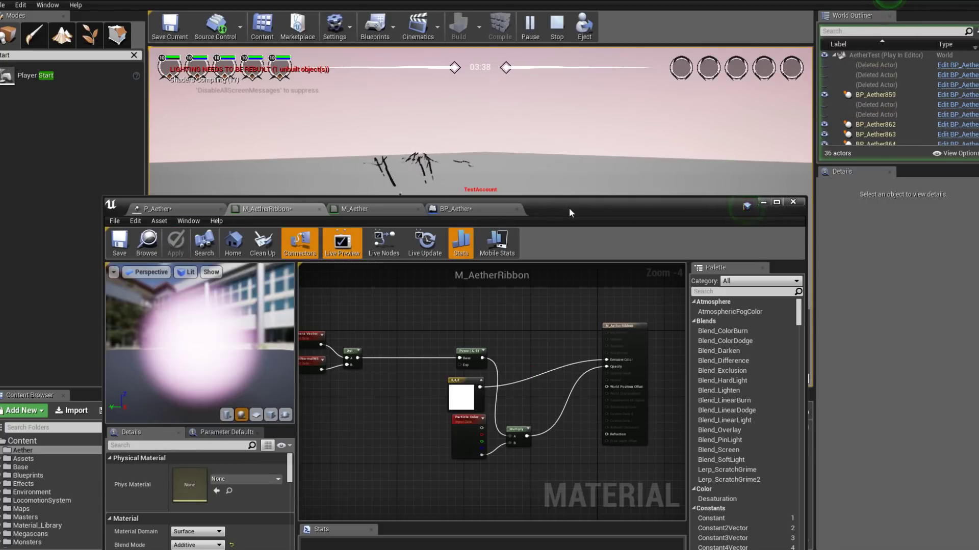
Check the simplified ribbon material on the crystal trails in the running game, and release the mouse from the game.
left_click_drag(569, 206, 568, 256)
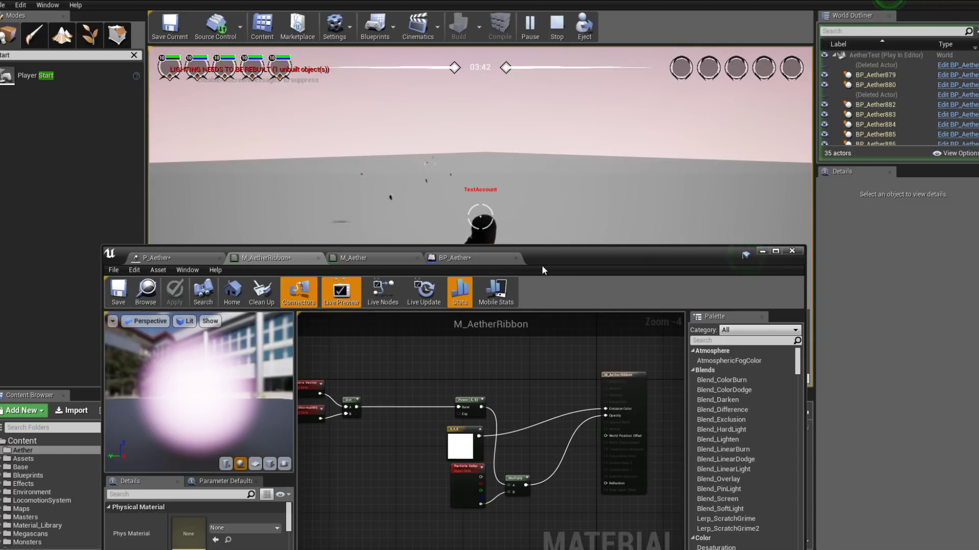
left_click(515, 233)
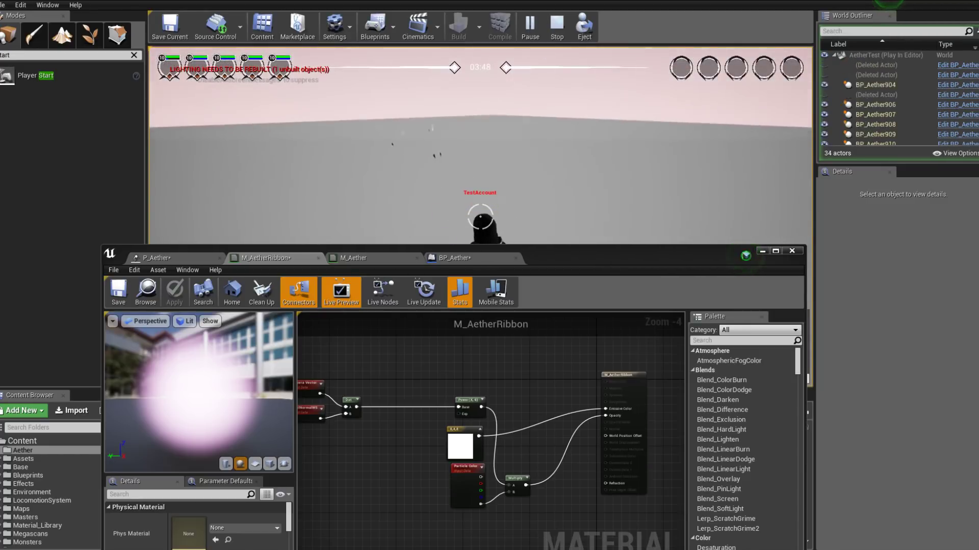
key("shift+F1")
Reset the Power node's constant exponent to 2.0 and apply the change to M_AetherRibbon.
left_click(462, 432)
right_click_drag(389, 437, 415, 417)
left_click(498, 379)
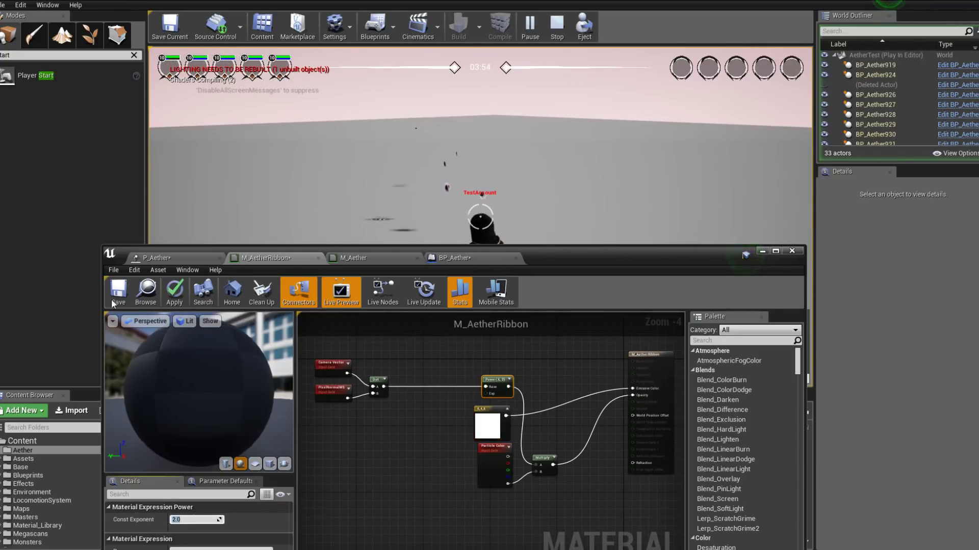
left_click(174, 293)
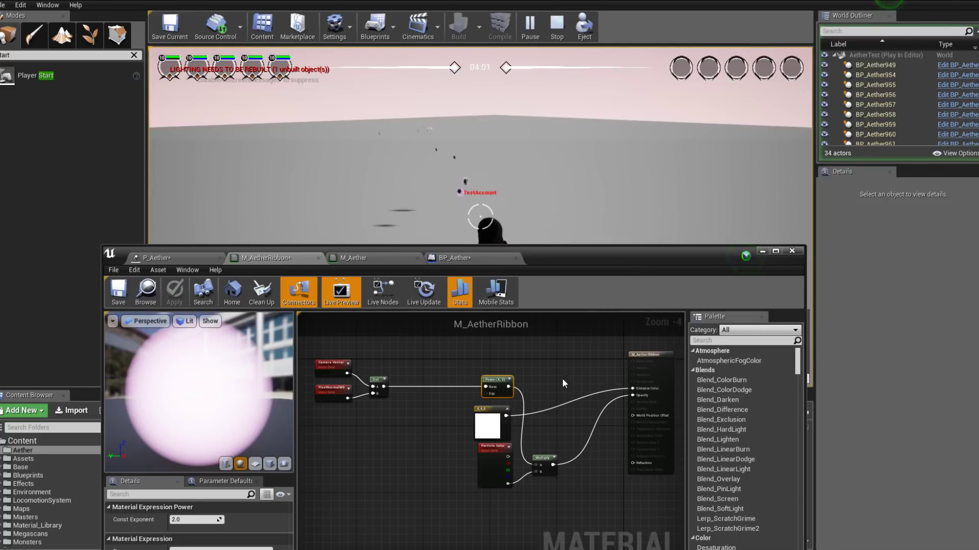
Try feeding Dot directly into the opacity Multiply's A input, play-test the ribbon trails, and stop the game.
left_click_drag(383, 387, 535, 465)
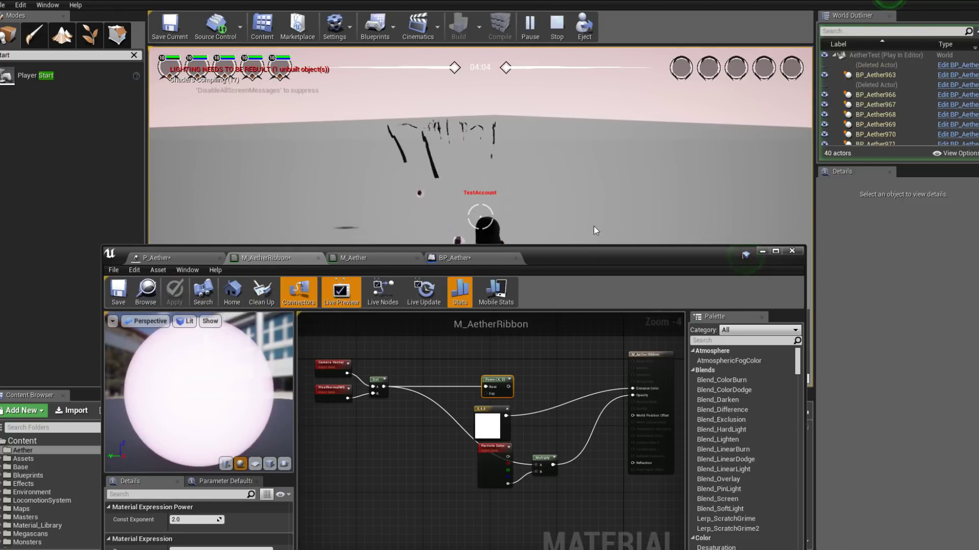
left_click(571, 206)
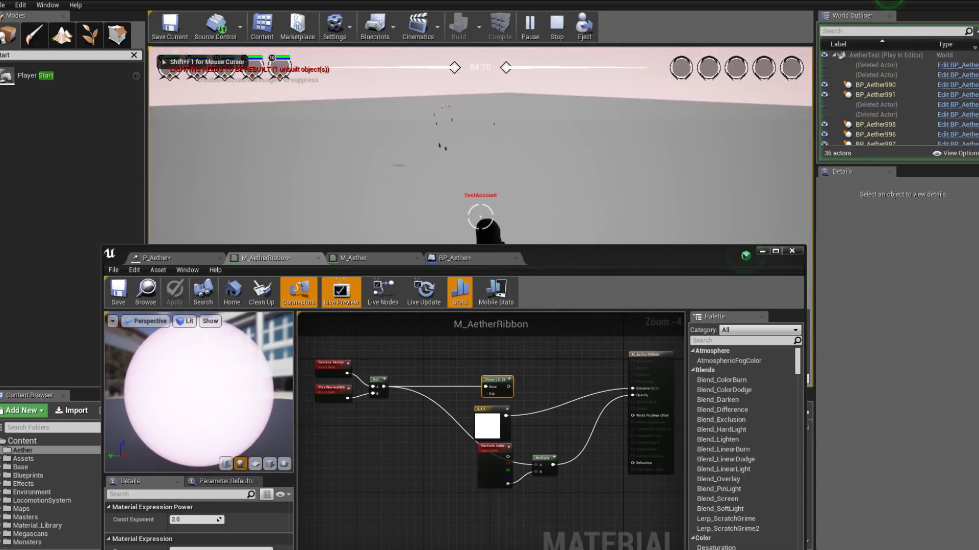
key("1")
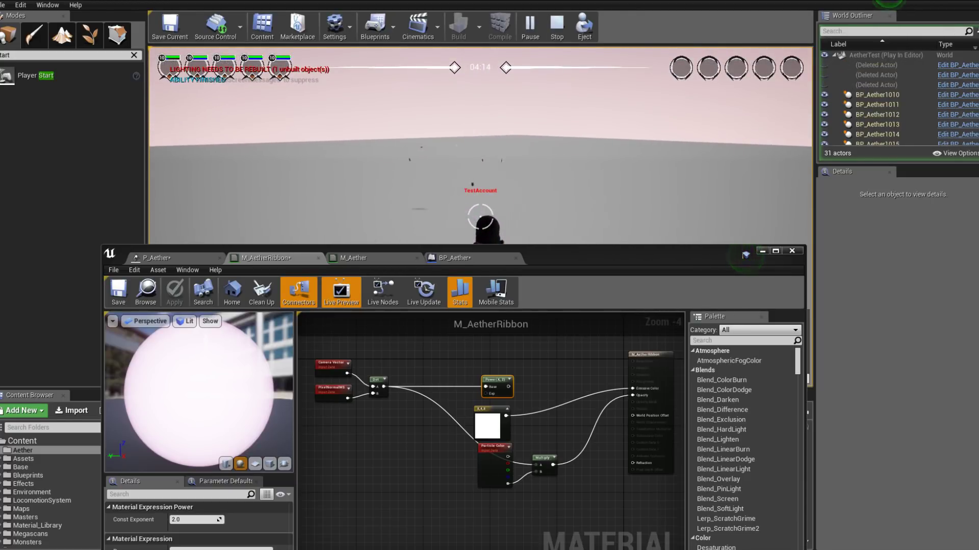
key("Escape")
Delete the Camera Vector, pixel normal, Dot and Power nodes from the M_AetherRibbon graph.
left_click_drag(556, 250, 581, 120)
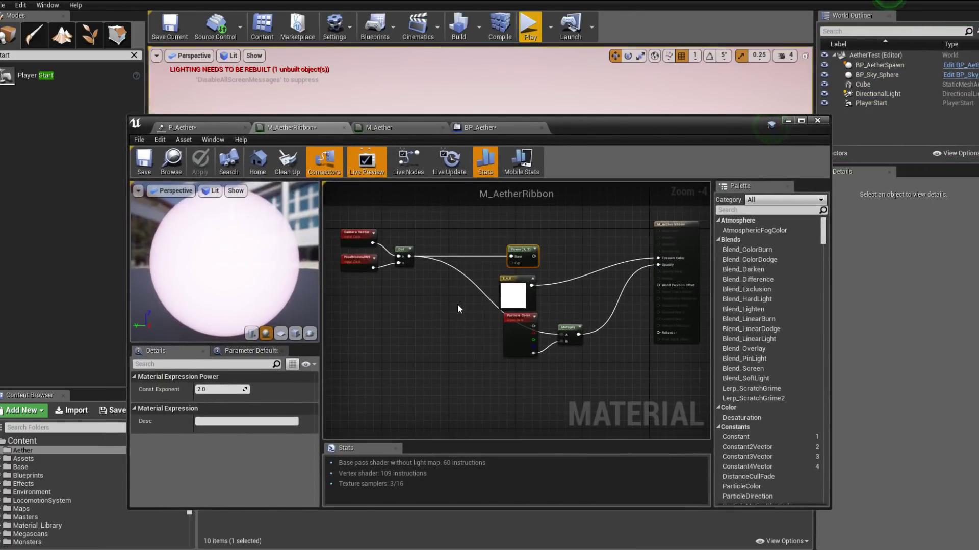
left_click_drag(518, 267, 518, 267)
key("Delete")
right_click_drag(518, 267, 558, 165)
Browse the Material_Library folder for a texture suitable as the ribbon's opacity mask.
left_click_drag(583, 123, 629, 55)
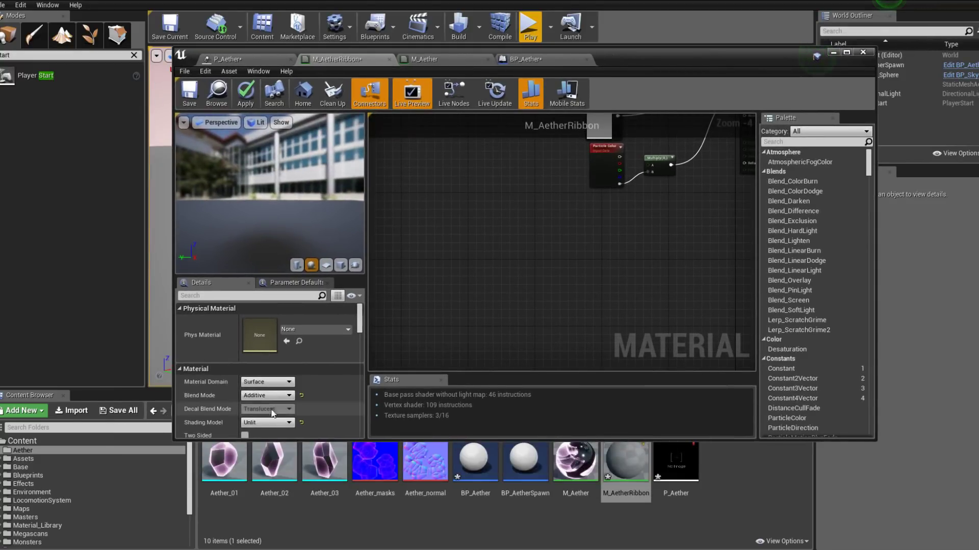
scroll(105, 492, "down", 2)
left_click(51, 477)
scroll(345, 504, "down", 2)
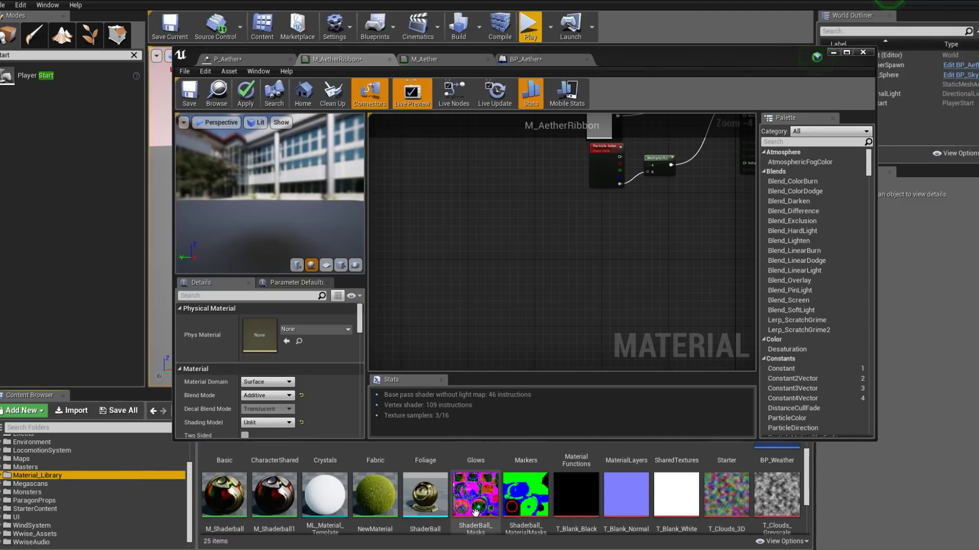
scroll(476, 514, "up", 1)
scroll(475, 514, "down", 1)
mouse_move(702, 503)
scroll(703, 503, "up", 1)
Add a RadialGradientExponential node, connect its output to the opacity Multiply's A input, and apply the material.
right_click_drag(535, 220, 516, 368)
right_click(489, 233)
type("ra")
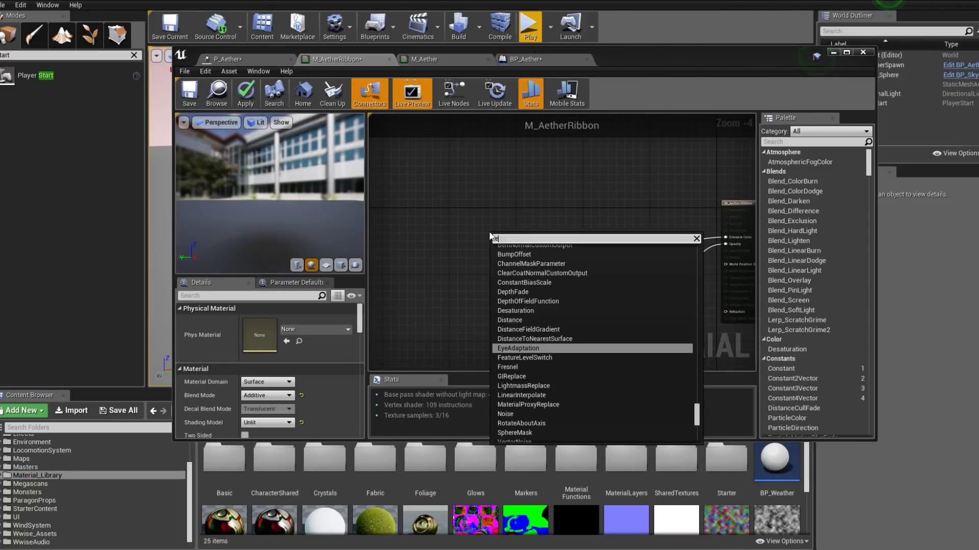
type("d")
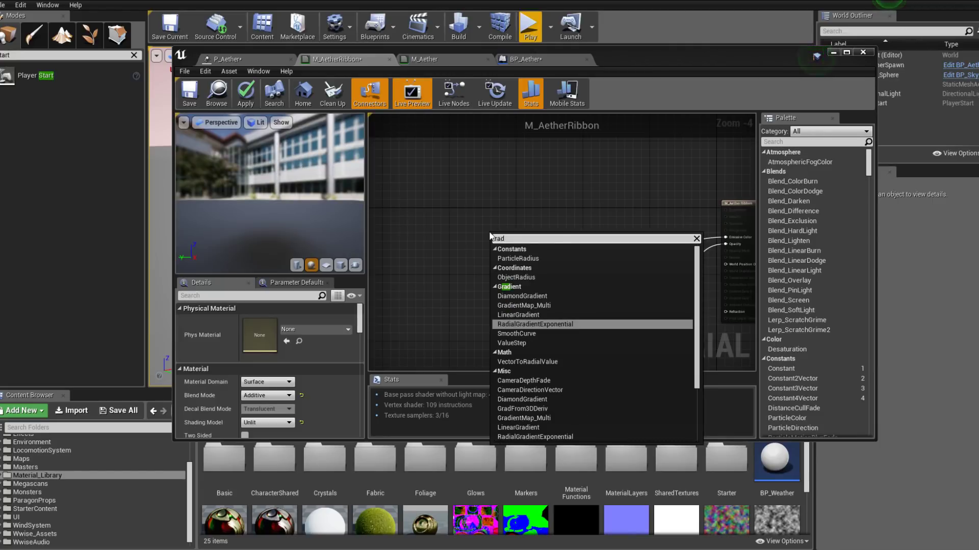
key("Return")
left_click_drag(547, 245, 631, 314)
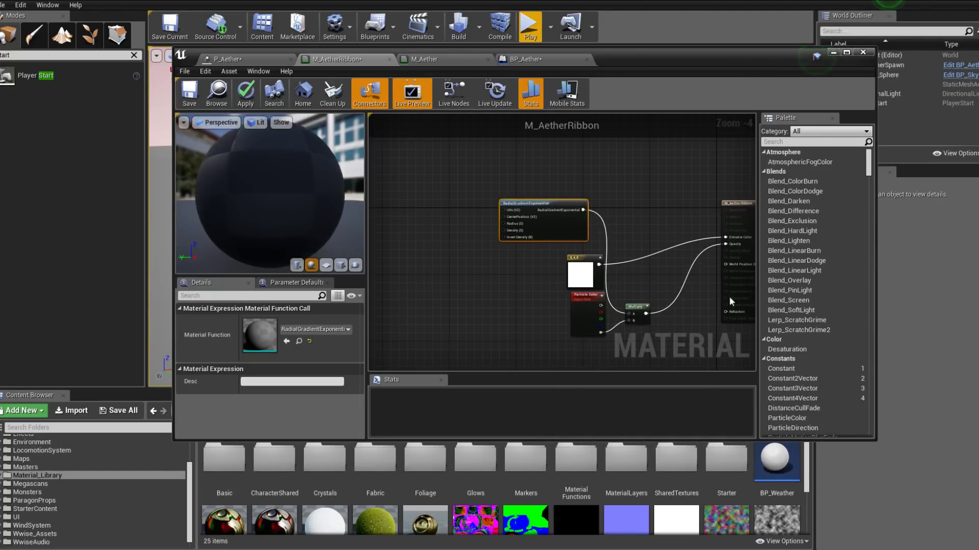
left_click_drag(298, 176, 326, 153)
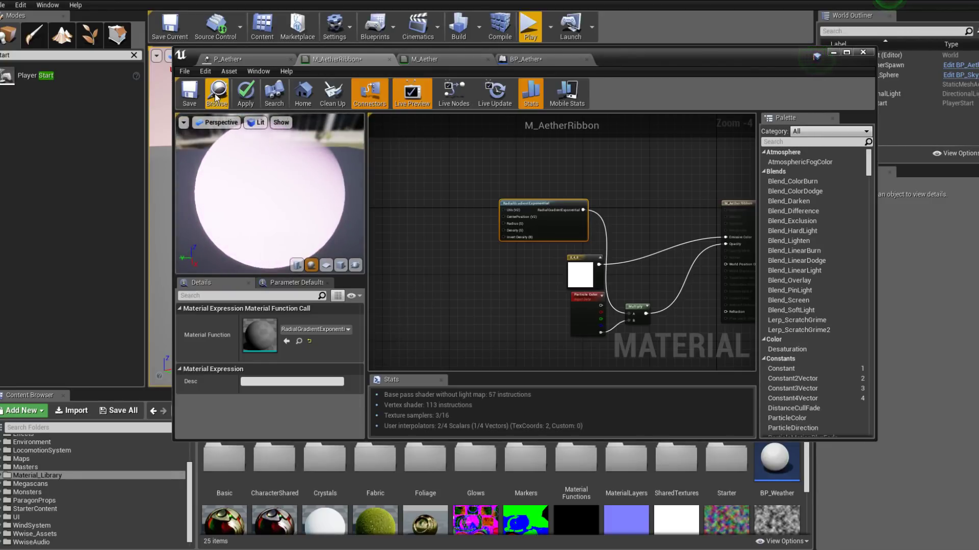
left_click(245, 92)
Clear the view of the level, run it in Simulate mode to check the trails, and stop the simulation.
left_click_drag(676, 57, 665, 263)
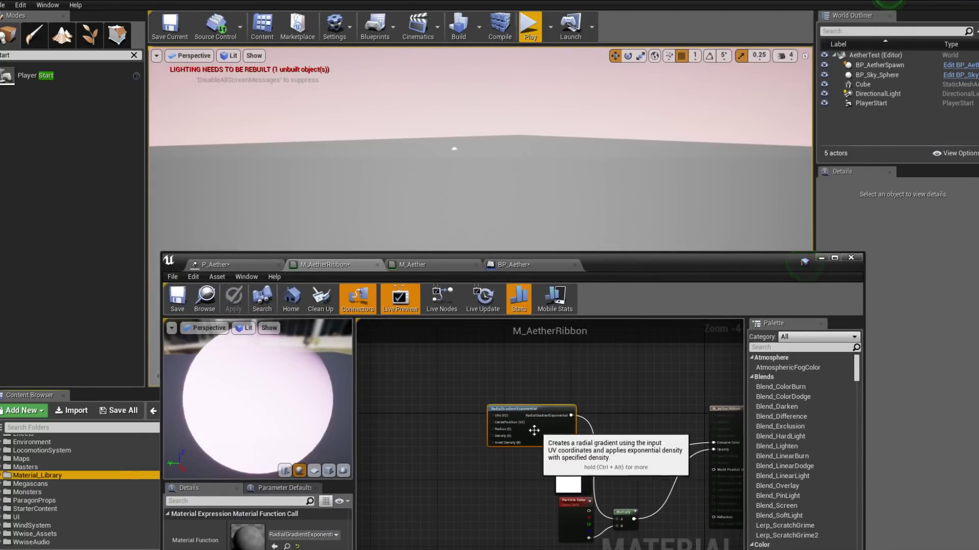
left_click_drag(608, 273, 610, 328)
left_click(550, 28)
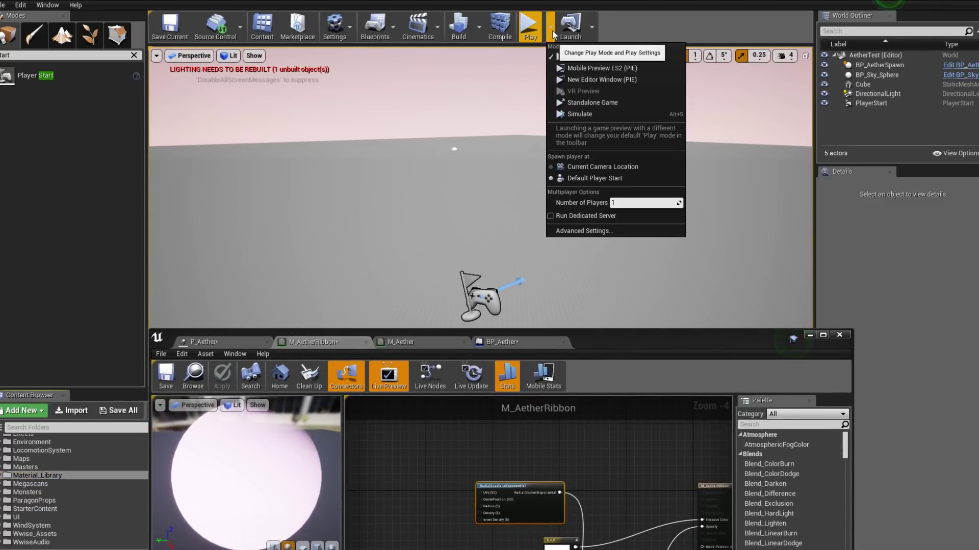
left_click(598, 124)
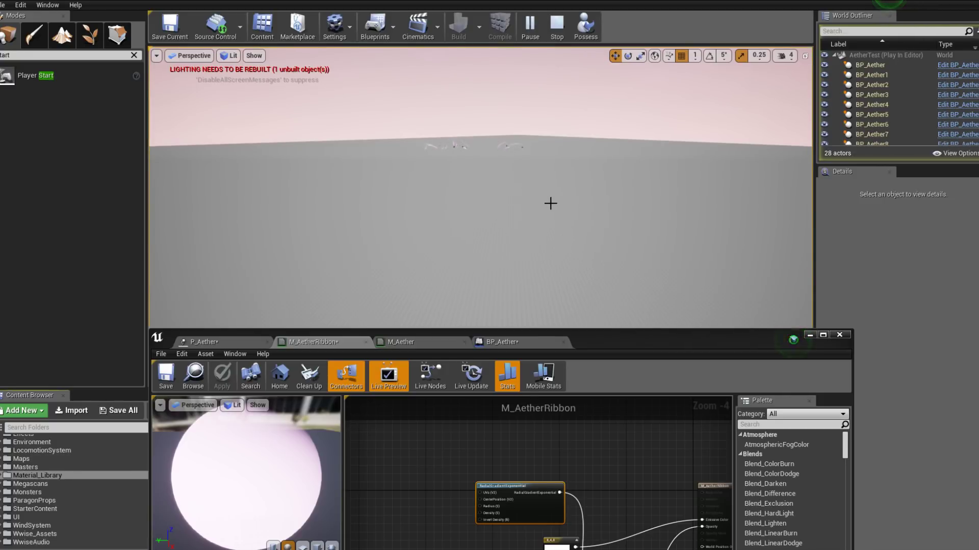
key("Escape")
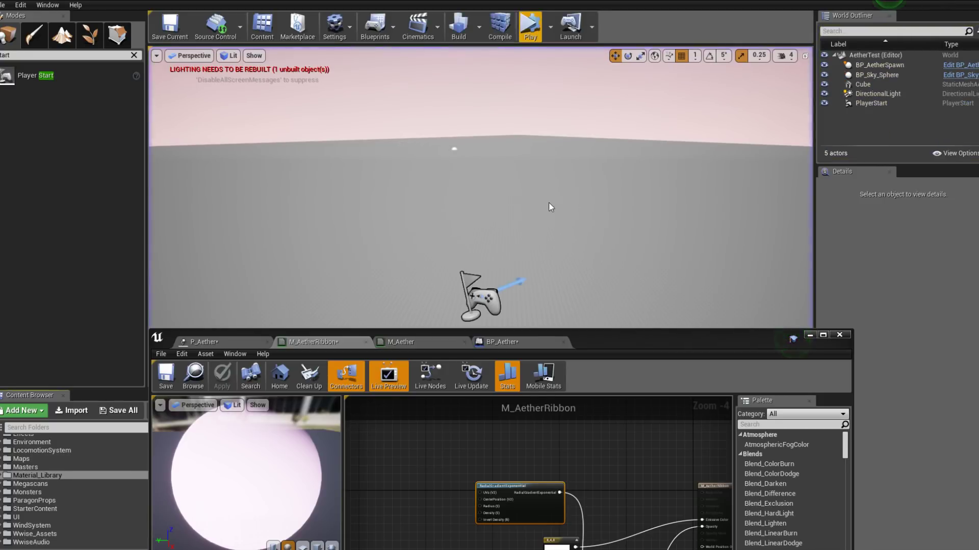
Play the level as the player character and examine the ribbon trails with the radial gradient opacity.
left_click(533, 36)
left_click(556, 33)
left_click(551, 32)
left_click(584, 60)
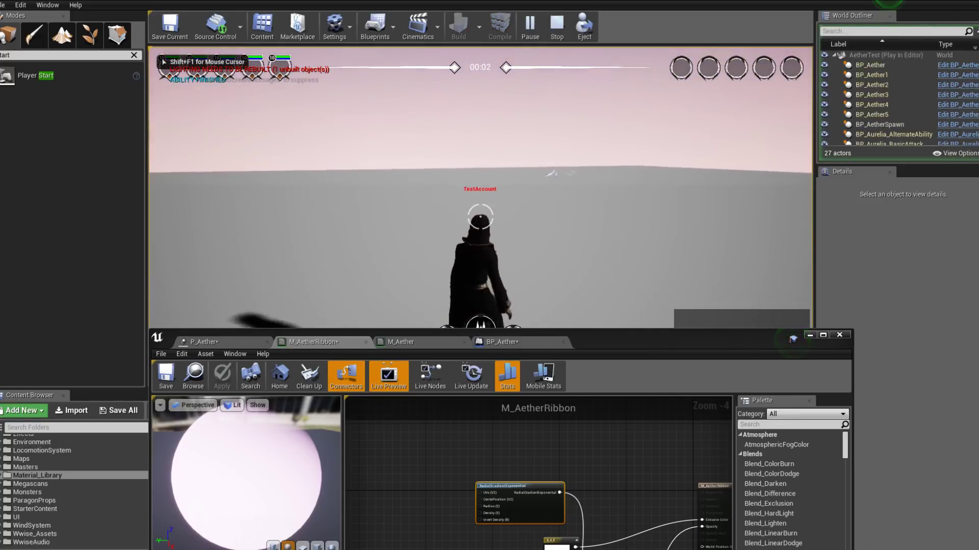
key("shift+F1")
left_click_drag(589, 337, 565, 317)
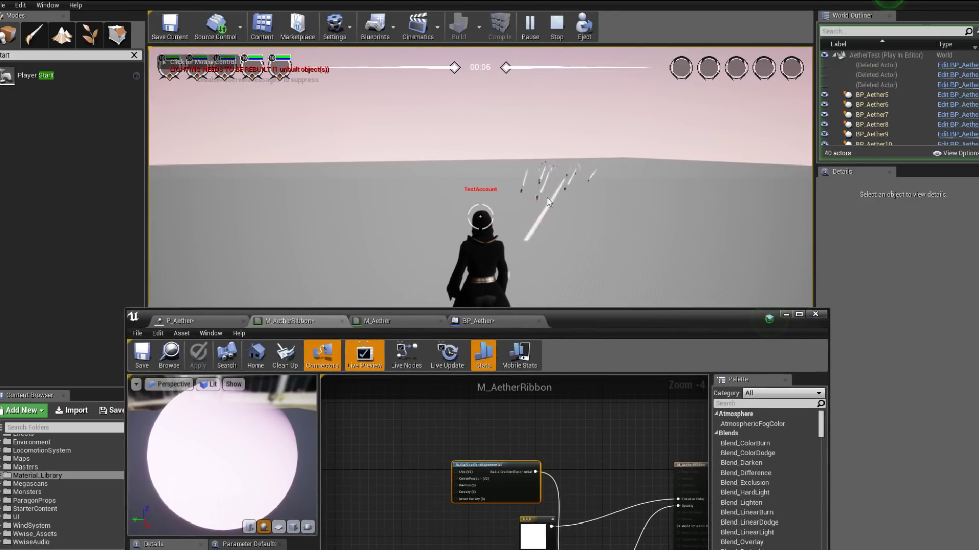
left_click(552, 197)
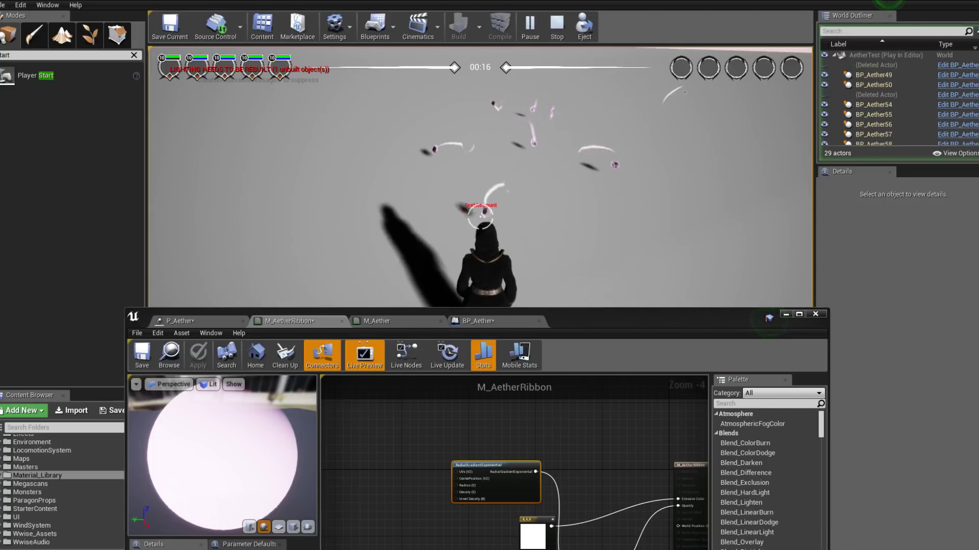
key("shift+F1")
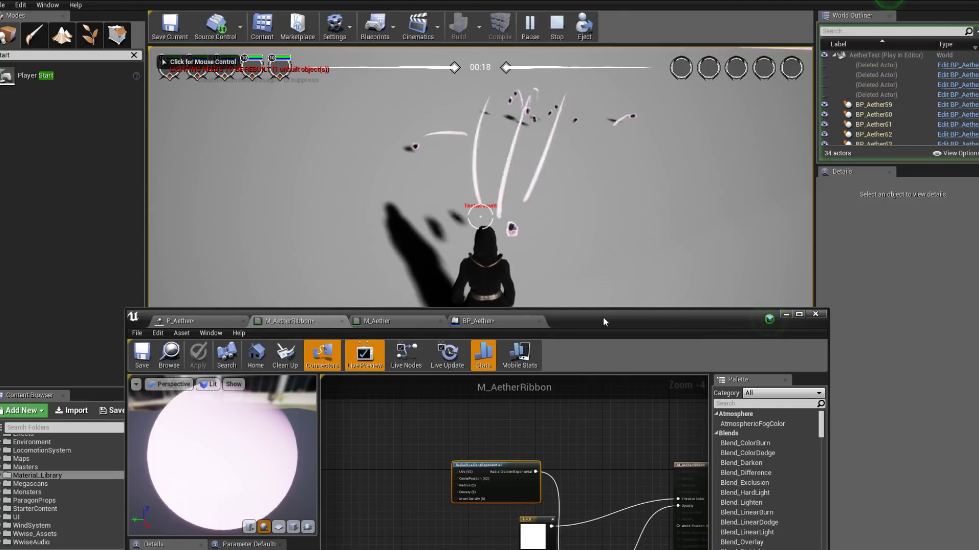
Switch to P_Aether and show the trail settings of the emitter's Ribbon Data module.
left_click_drag(602, 317, 663, 145)
left_click(240, 158)
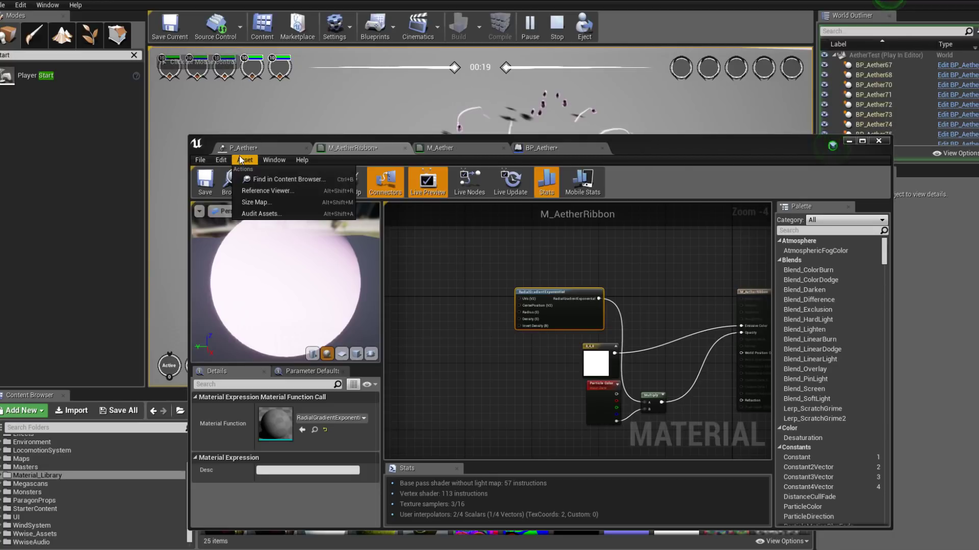
left_click(276, 148)
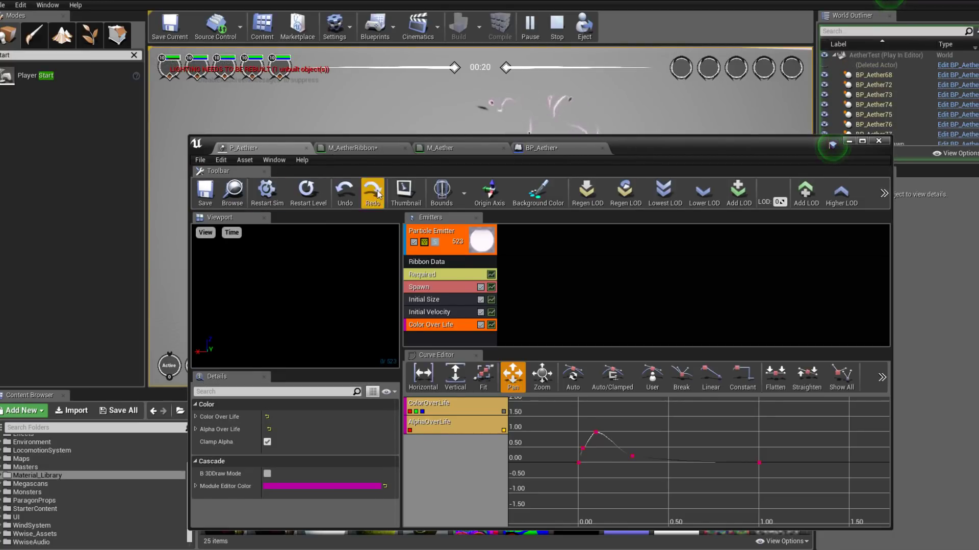
left_click_drag(655, 144, 622, 220)
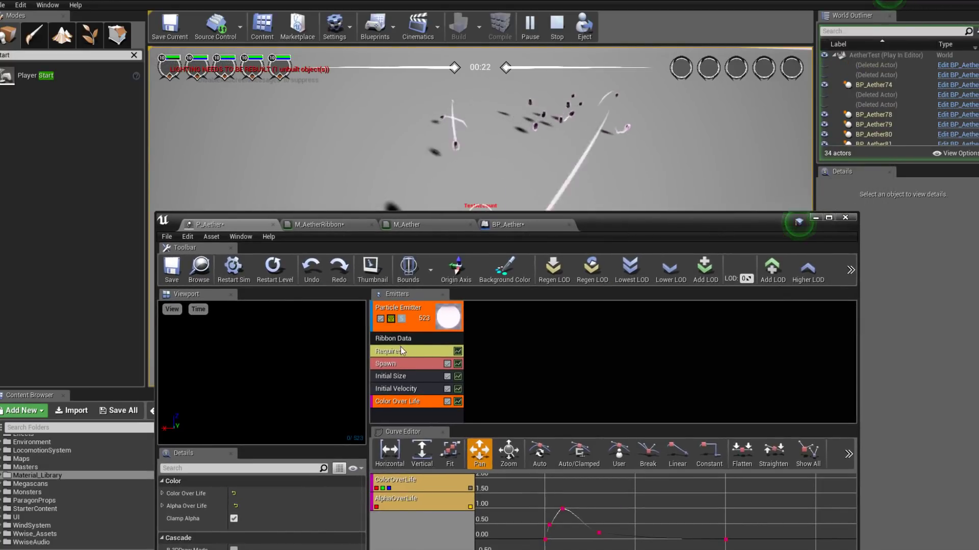
left_click(407, 351)
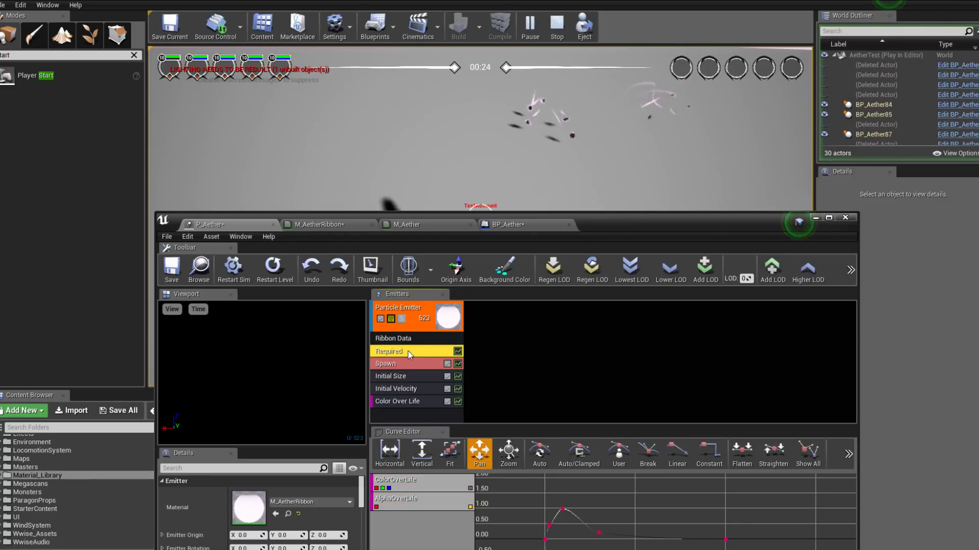
left_click(406, 341)
left_click_drag(607, 225, 616, 161)
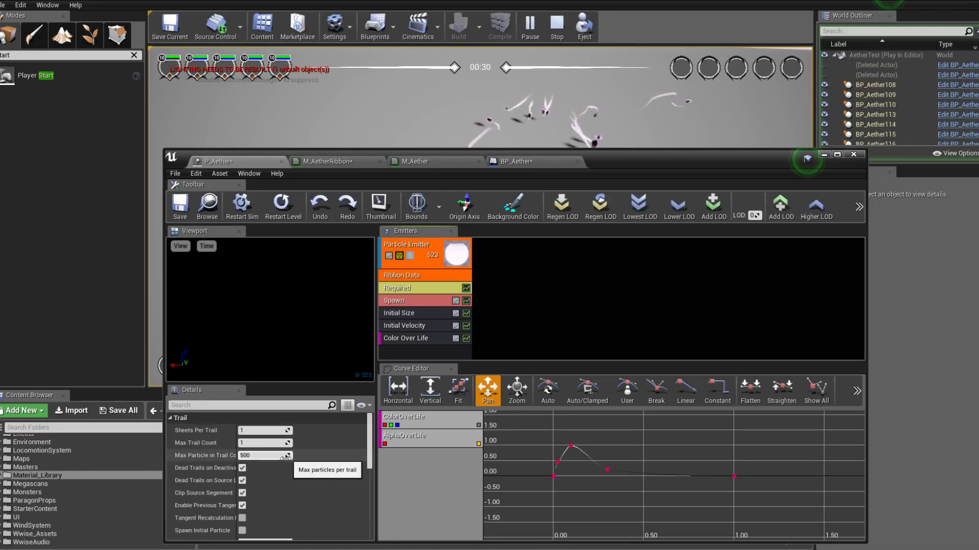
Raise Max Trail Count to 5, try Sheets Per Trail at 3, and reset Sheets Per Trail to 1.
scroll(294, 450, "down", 1)
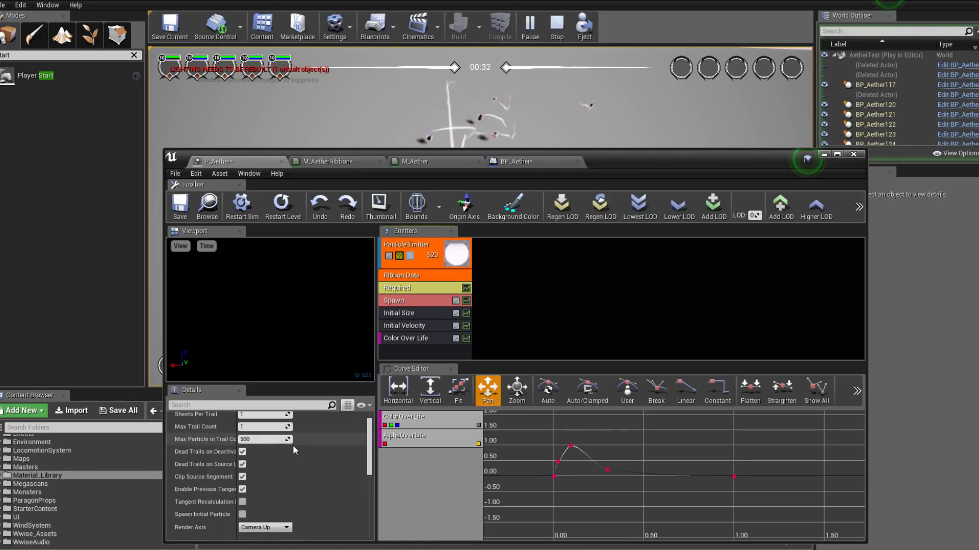
left_click(290, 428)
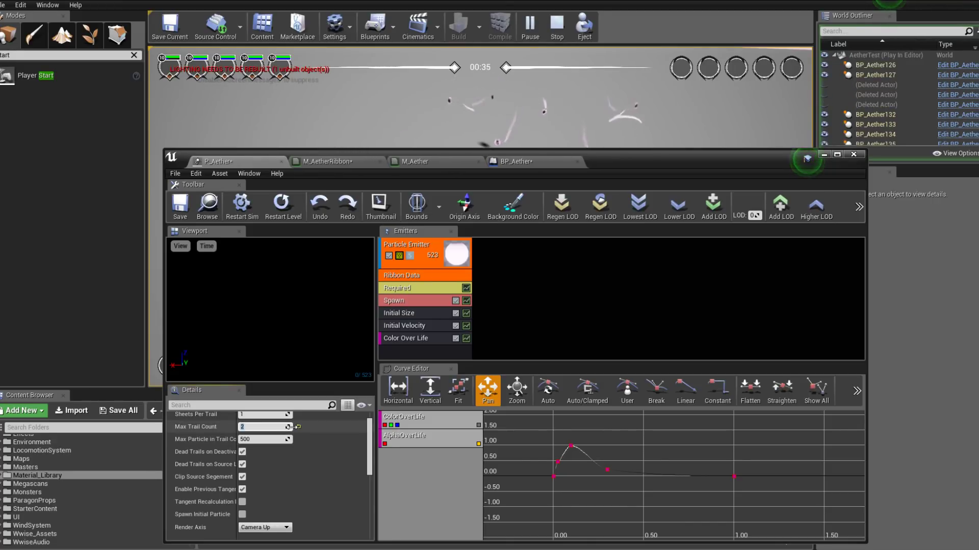
left_click(291, 427)
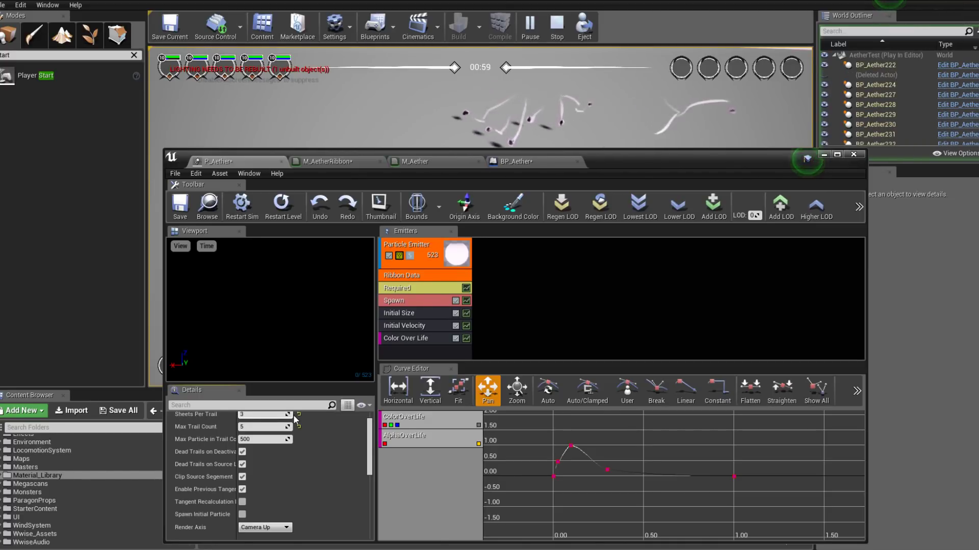
left_click(299, 414)
left_click(260, 428)
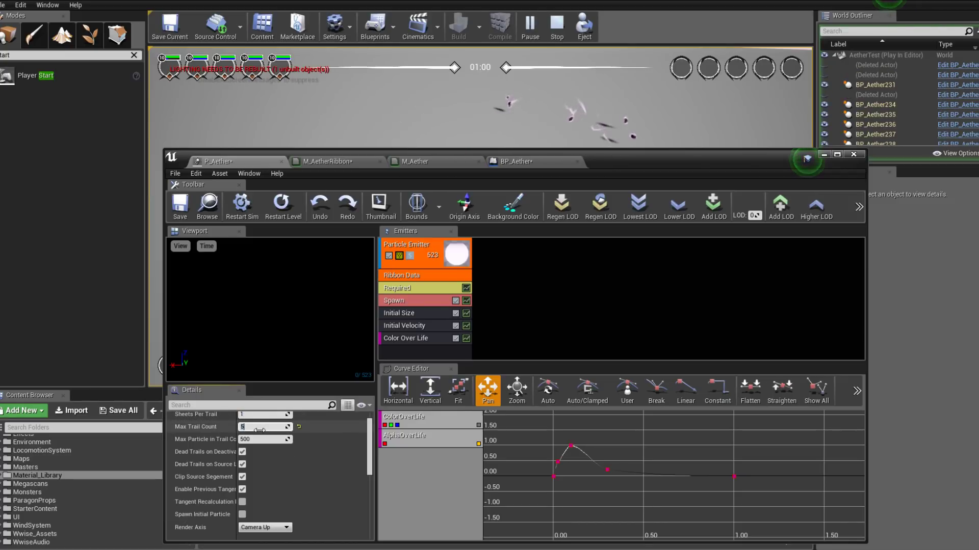
Examine the remaining trail, spawn and rendering settings of the Ribbon Data module, plus the Initial Size and Color Over Life modules.
scroll(271, 472, "down", 2)
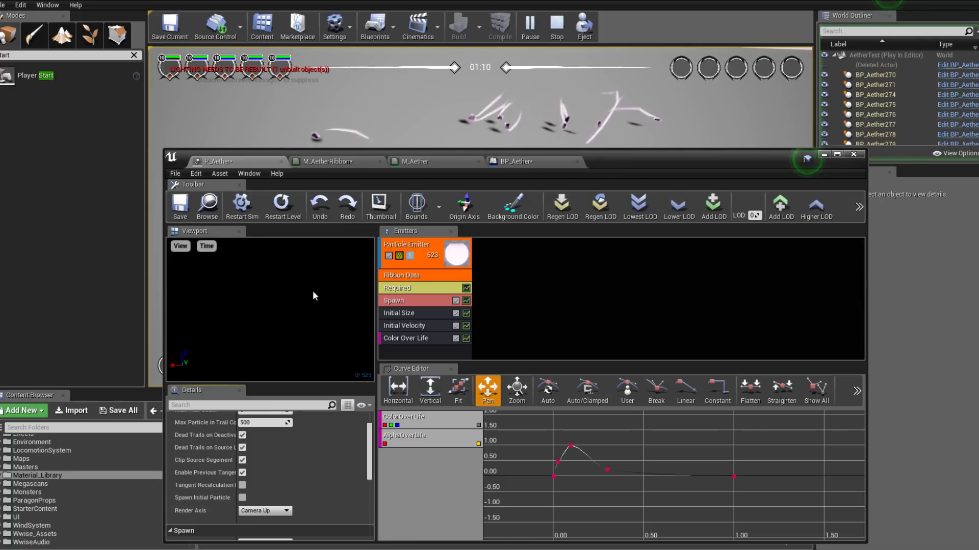
scroll(272, 454, "down", 5)
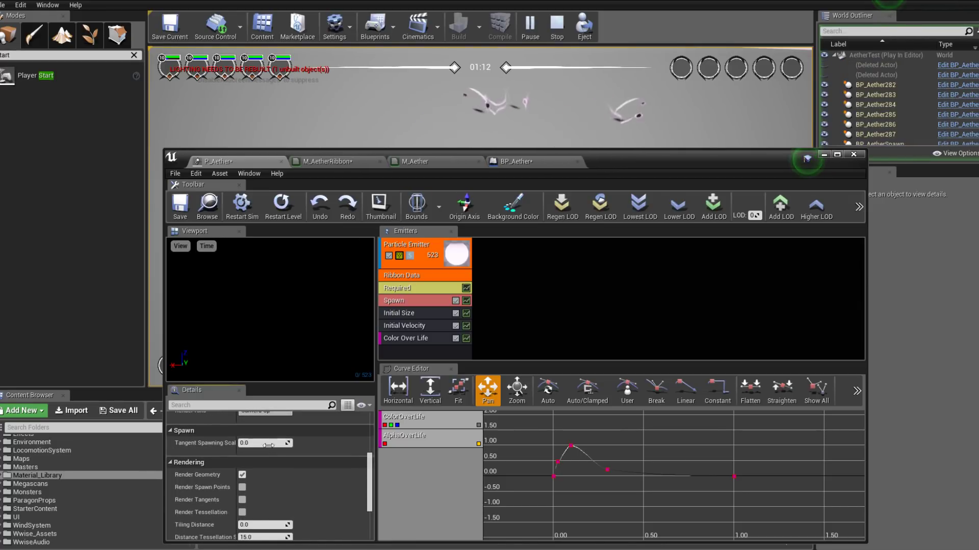
scroll(260, 464, "down", 3)
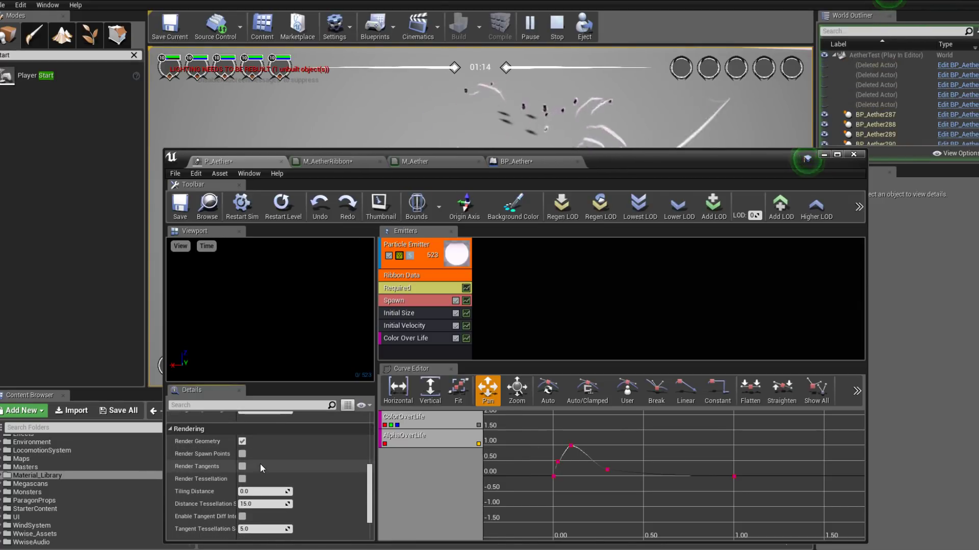
scroll(260, 465, "down", 2)
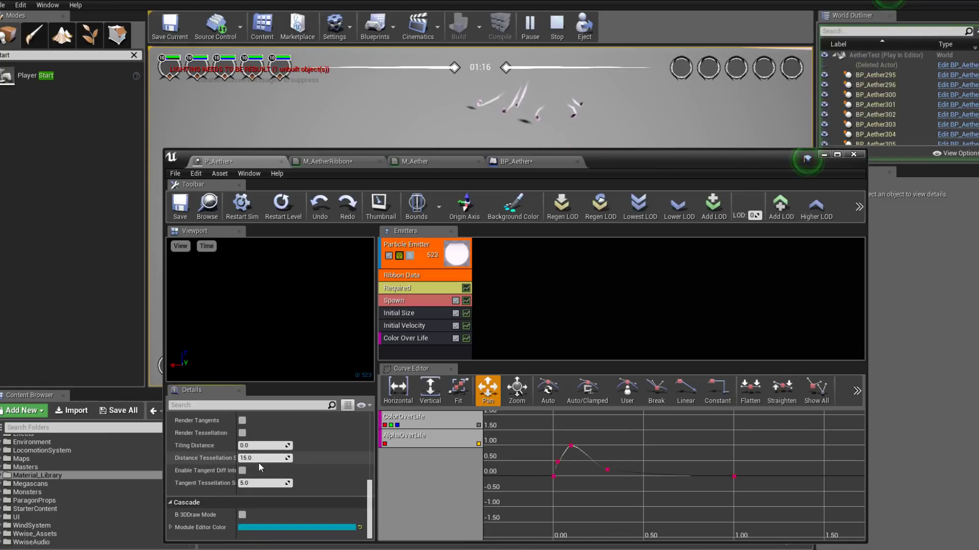
scroll(259, 463, "up", 10)
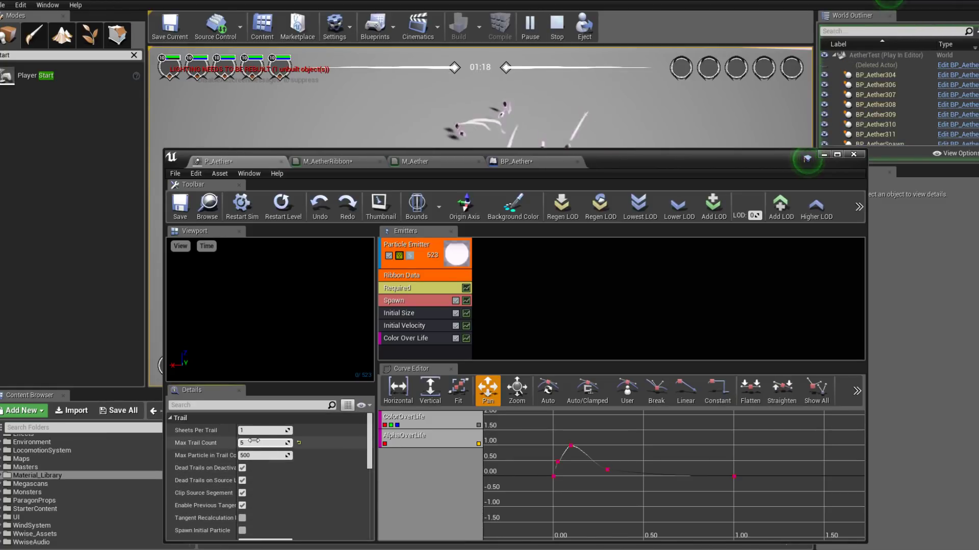
left_click(419, 314)
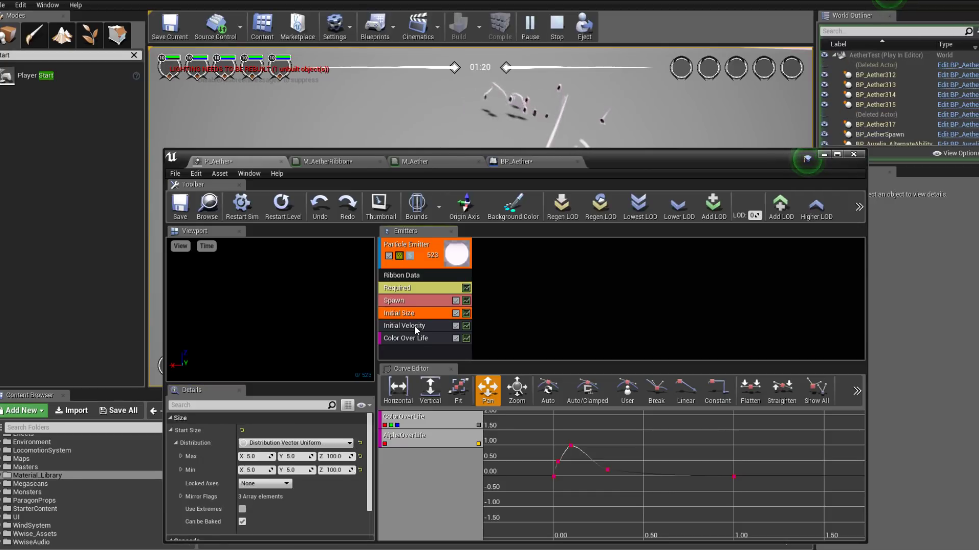
left_click_drag(613, 159, 552, 174)
left_click(379, 358)
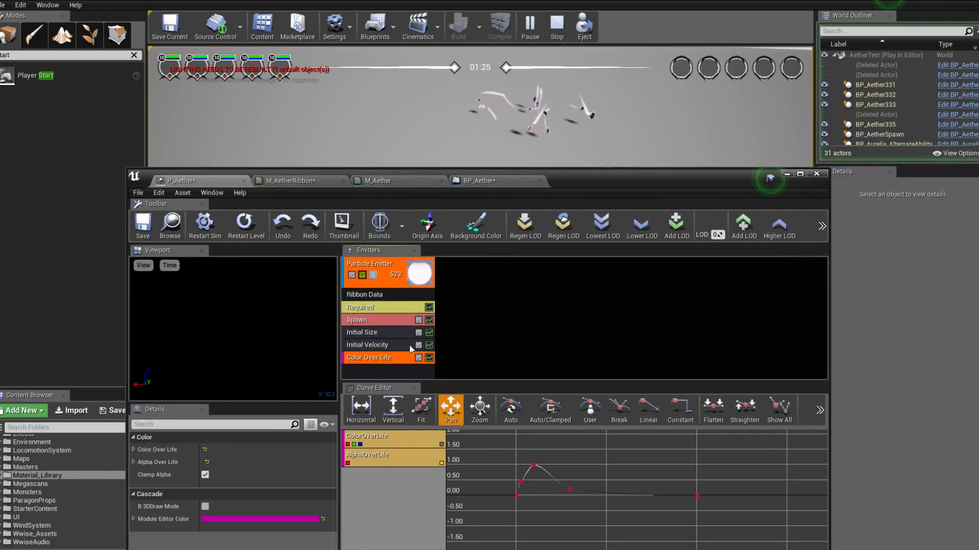
left_click_drag(662, 182, 650, 157)
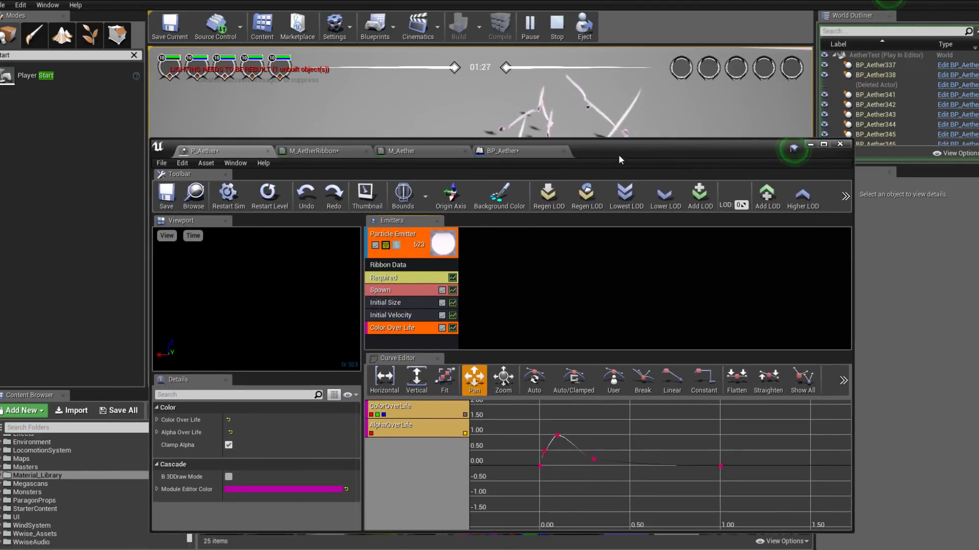
Set the ribbon emitter's Spawn Rate constant to 20 and check the trails in the running level.
left_click(408, 289)
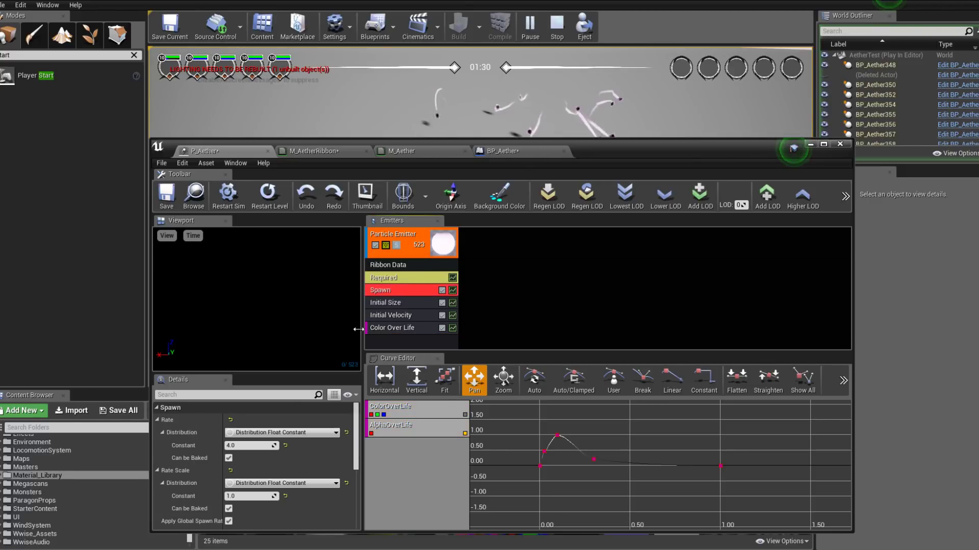
left_click(246, 445)
type("2")
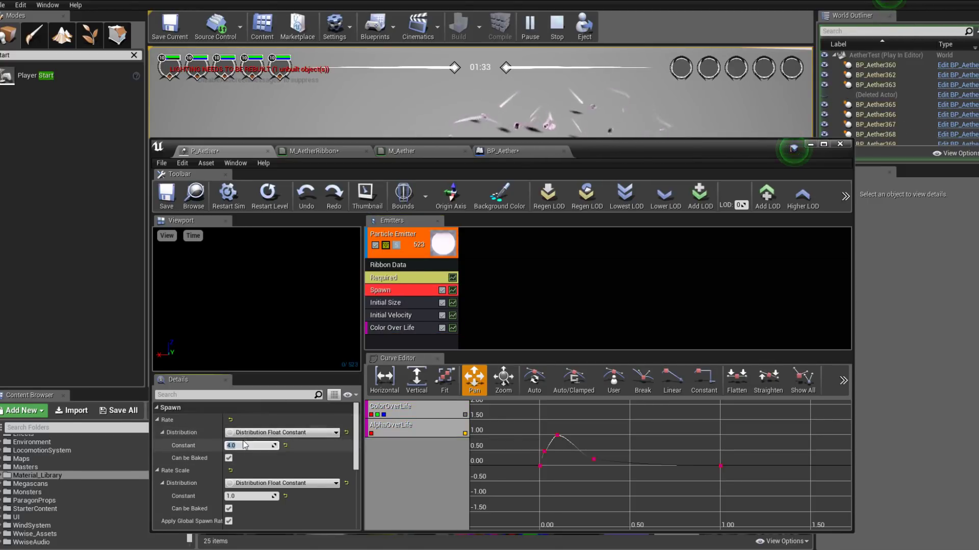
type("0")
key("Return")
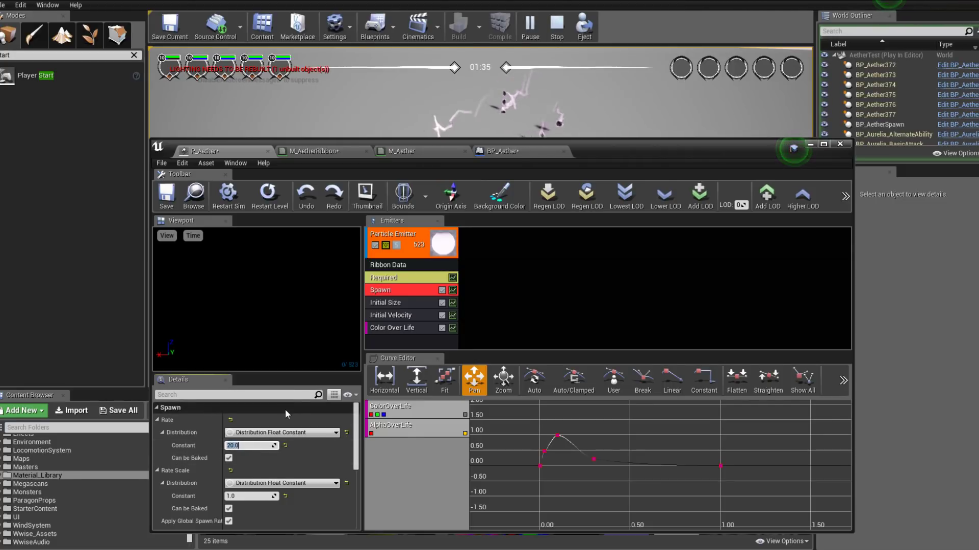
left_click_drag(632, 154, 614, 287)
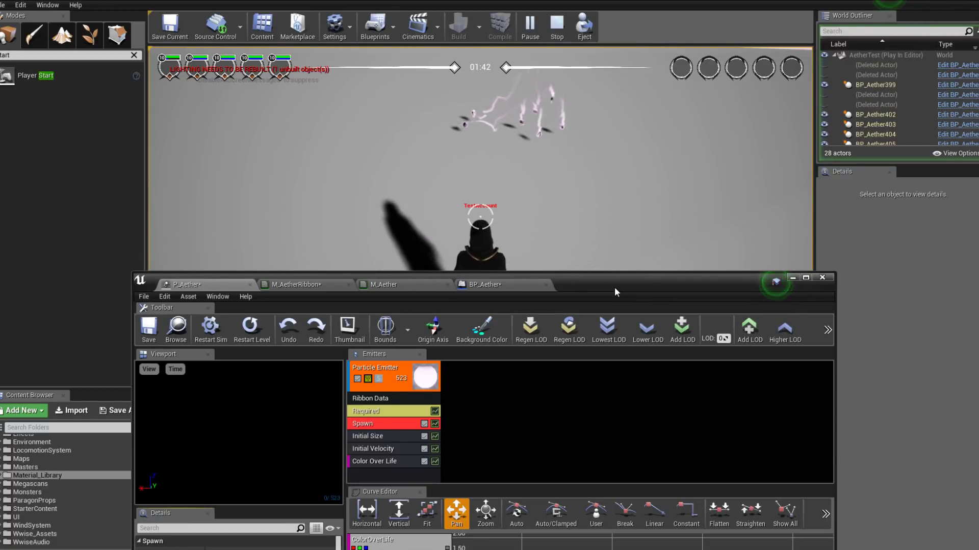
left_click_drag(613, 286, 636, 136)
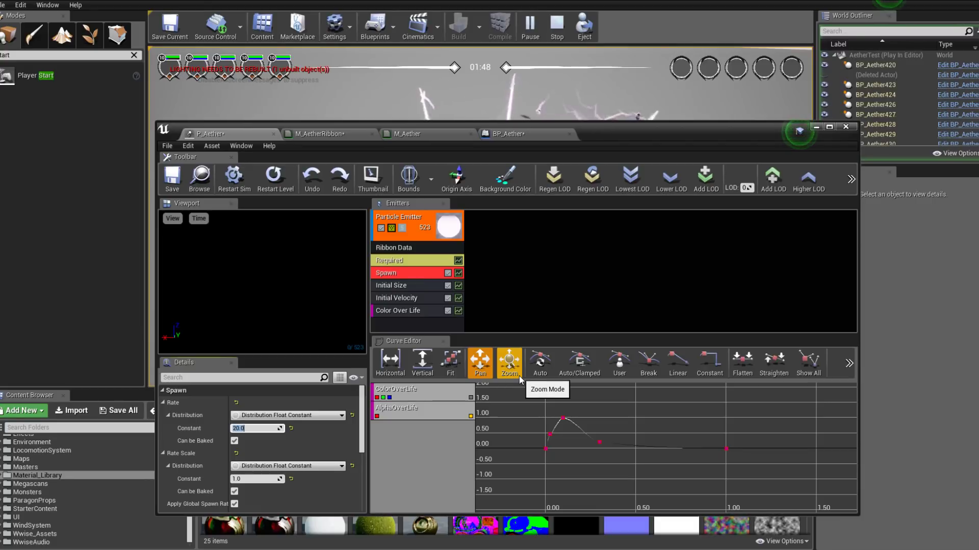
Lower the AlphaOverLife curve's peak key to about 0.8 and its first rise key to about 0.29, checking the trails in the running level.
left_click(563, 419)
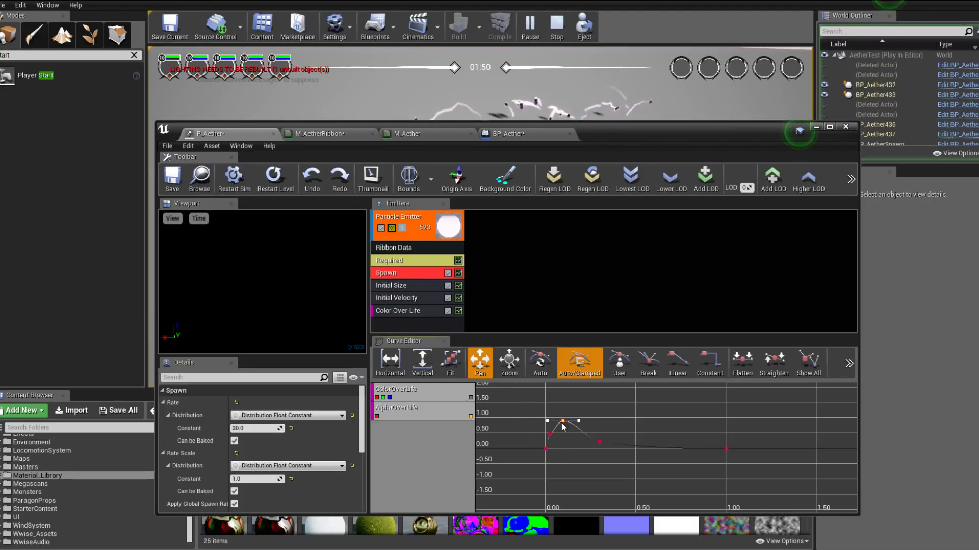
left_click_drag(562, 426, 549, 444)
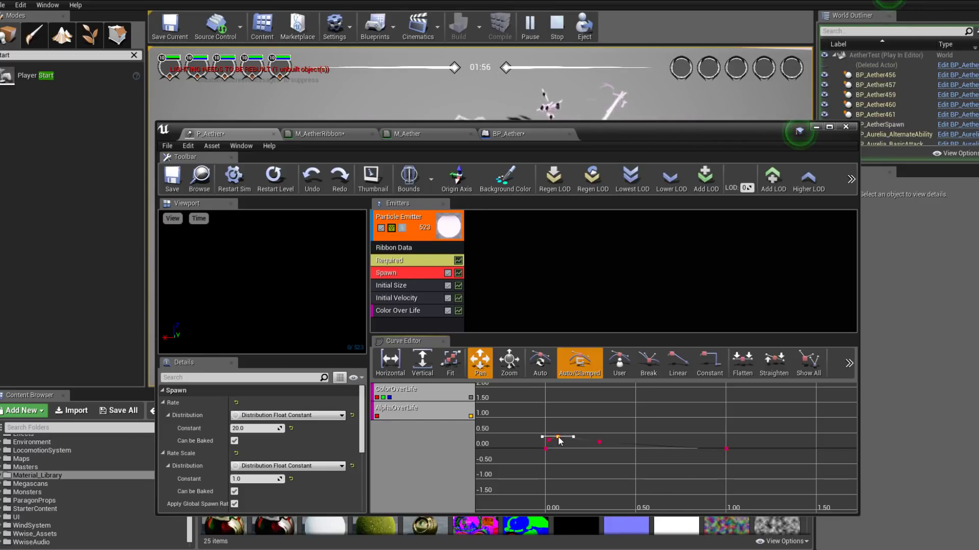
left_click_drag(601, 150, 590, 288)
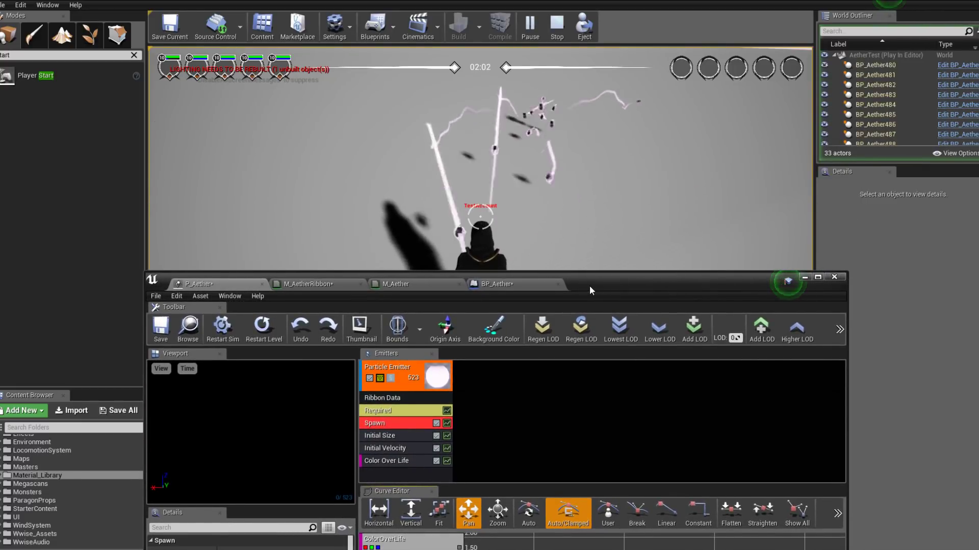
left_click_drag(589, 287, 593, 148)
left_click_drag(552, 449, 554, 437)
left_click(541, 452)
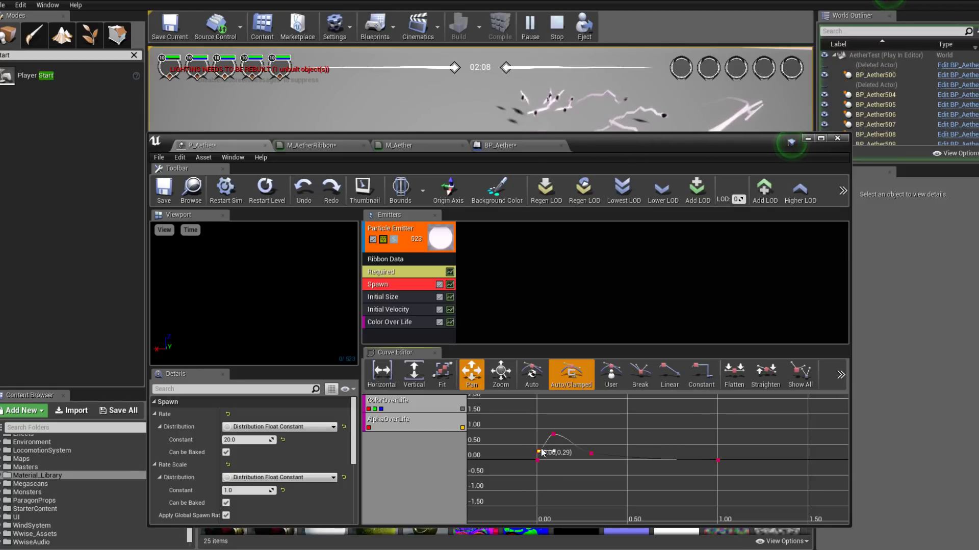
left_click_drag(598, 141, 590, 305)
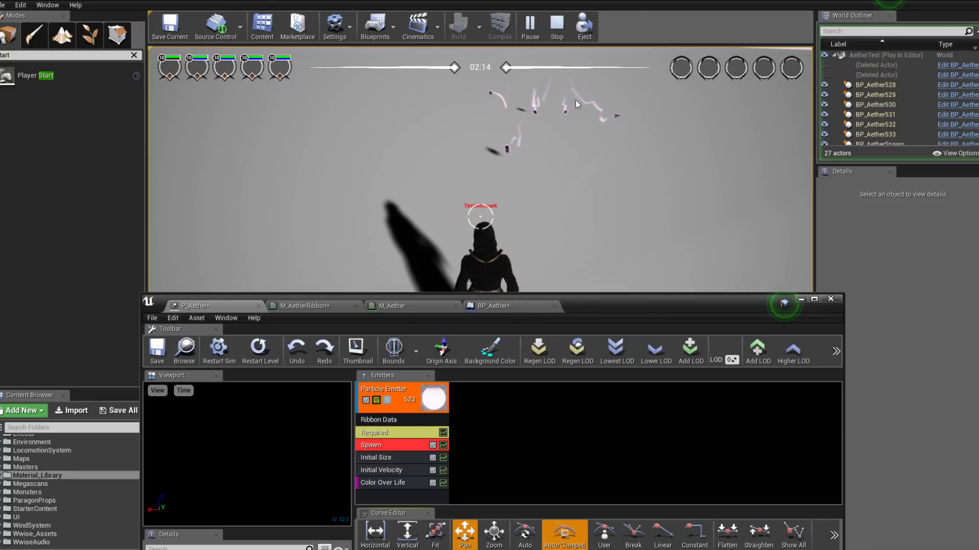
left_click_drag(592, 305, 630, 140)
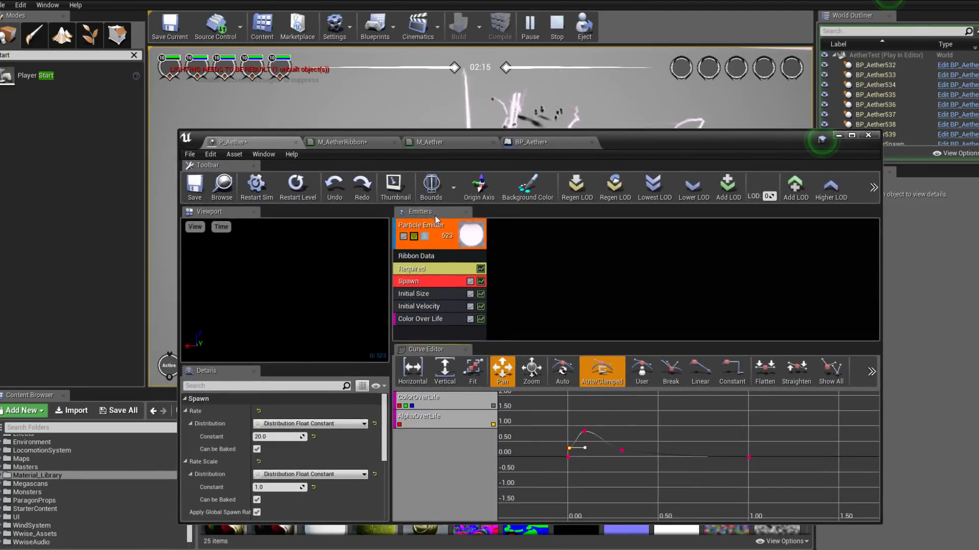
Add a second particle sprite emitter to P_Aether and review its Required, Spawn and Lifetime modules with more room for the module list.
left_click(507, 252)
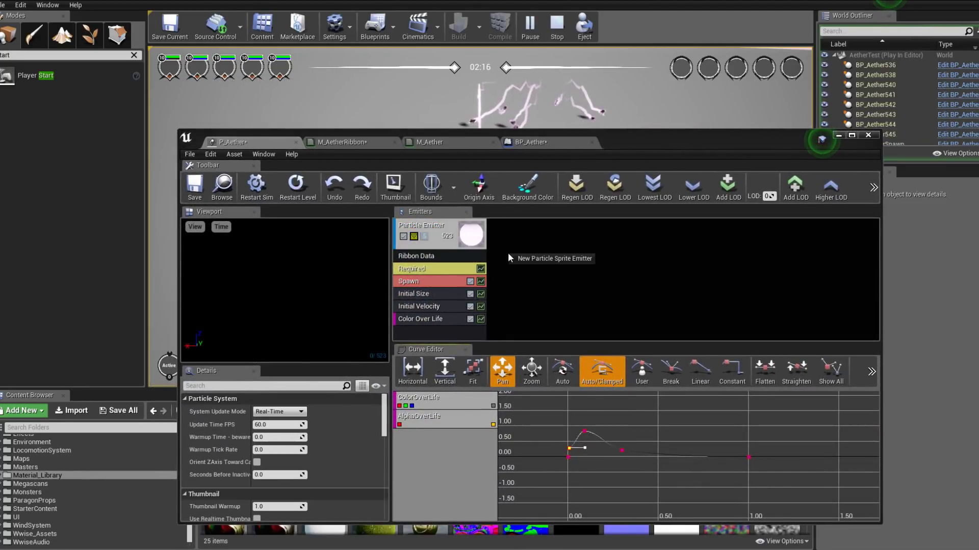
left_click(537, 261)
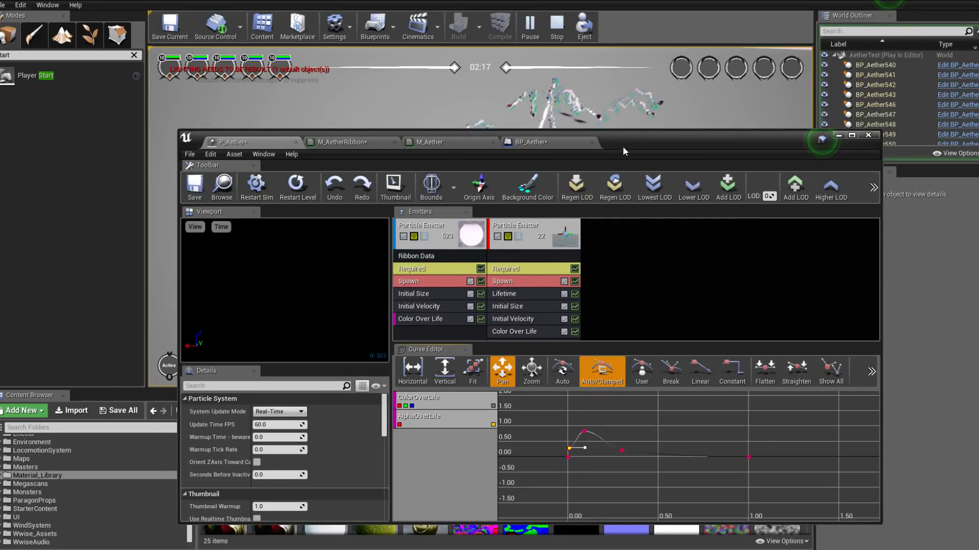
mouse_move(622, 146)
left_mouse_down()
mouse_move(612, 258)
mouse_move(623, 145)
left_mouse_up()
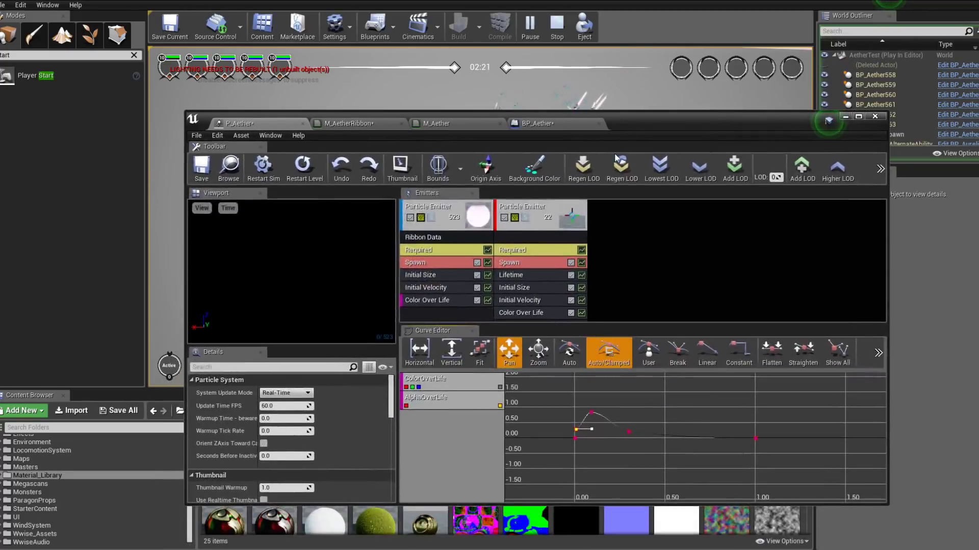
left_click(542, 253)
left_click(543, 265)
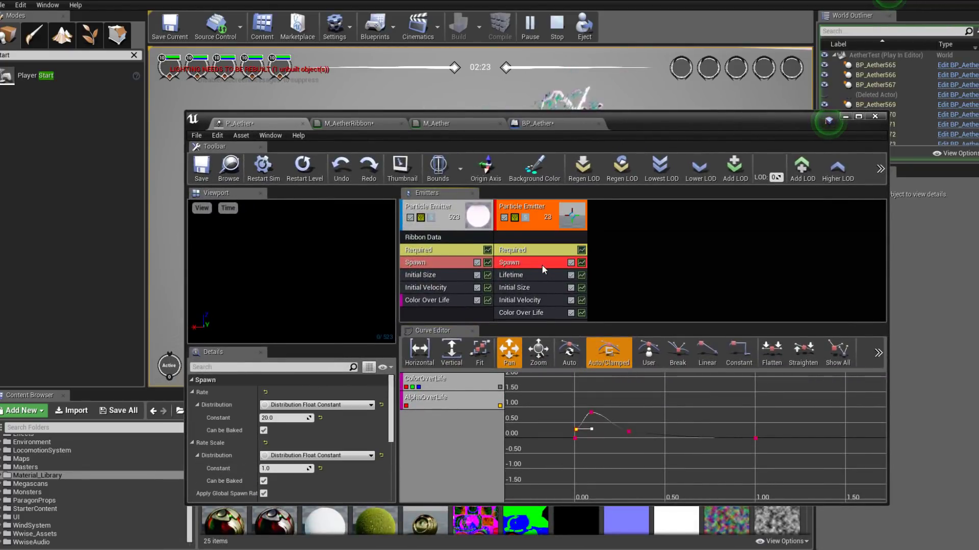
left_click(542, 278)
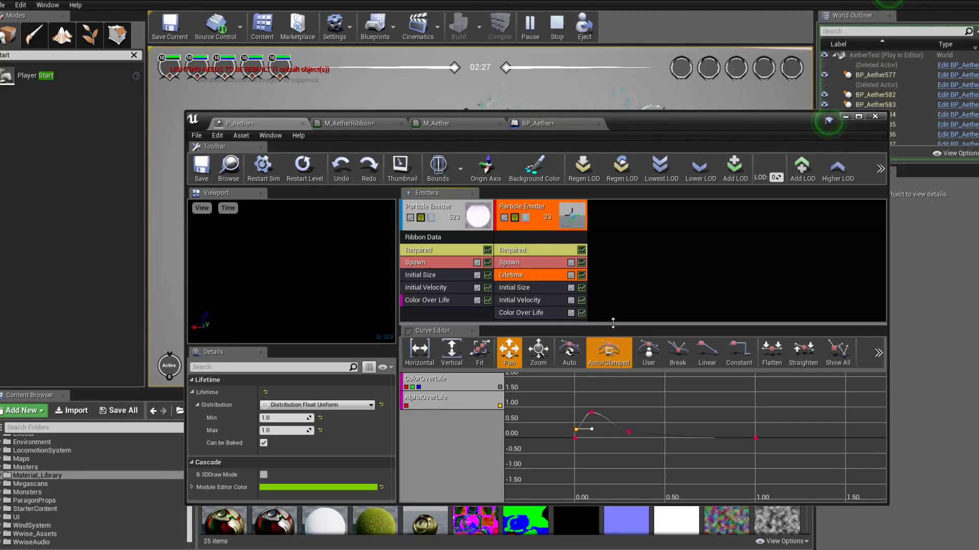
left_click_drag(611, 318, 611, 343)
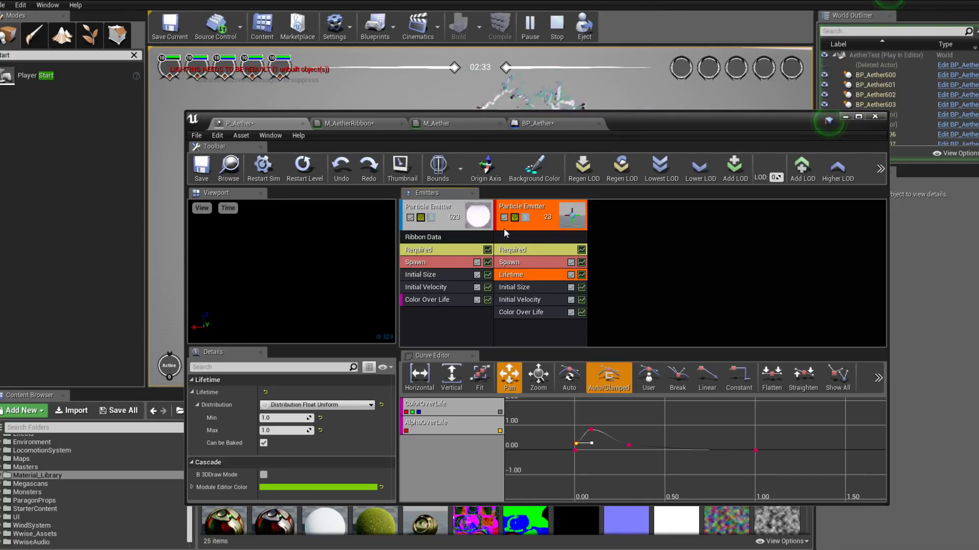
left_click(540, 249)
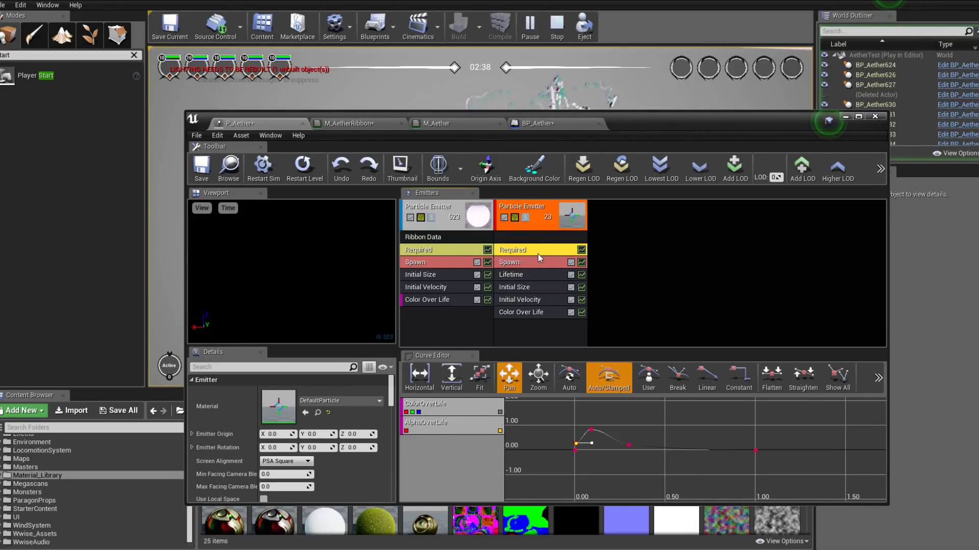
left_click(535, 300)
Add an Initial Location module to the new sprite emitter and show its settings.
left_click(534, 330)
right_click(533, 330)
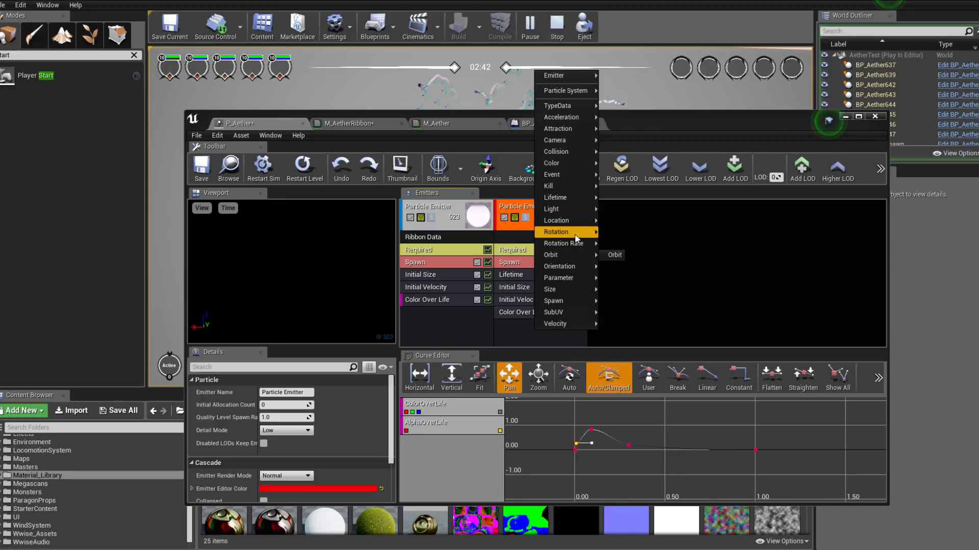
mouse_move(575, 224)
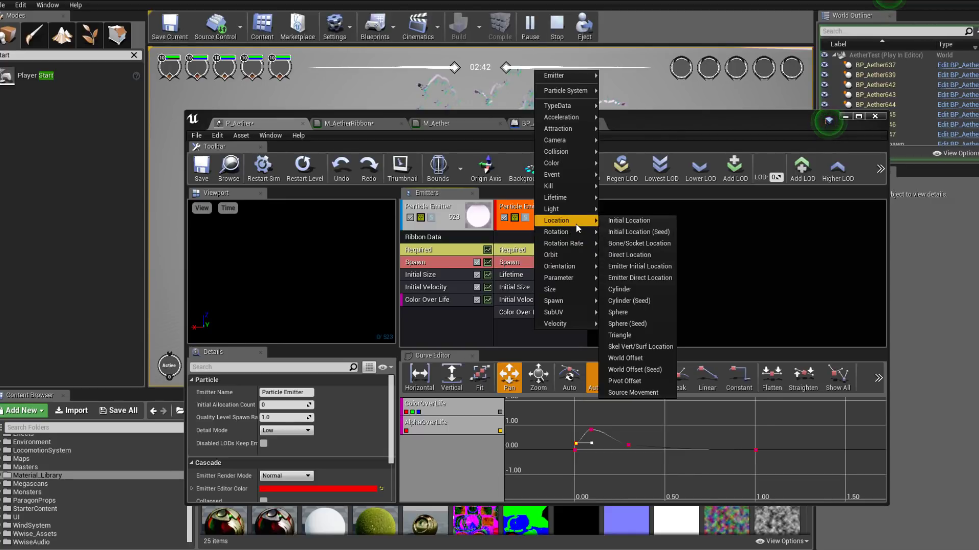
left_click(630, 221)
left_click(542, 324)
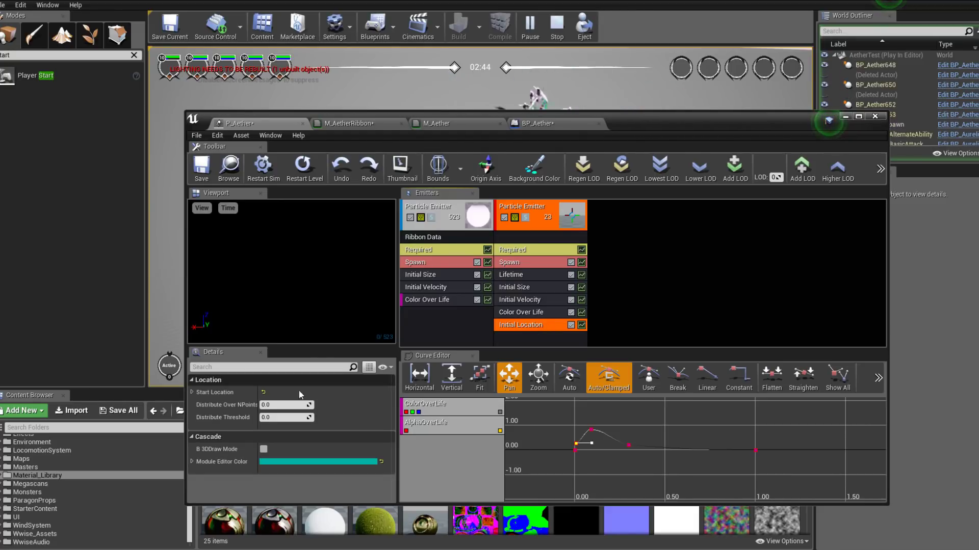
Expand the Start Location distribution and set its Max to 20 on X, Y and Z.
left_click(192, 392)
left_click(198, 405)
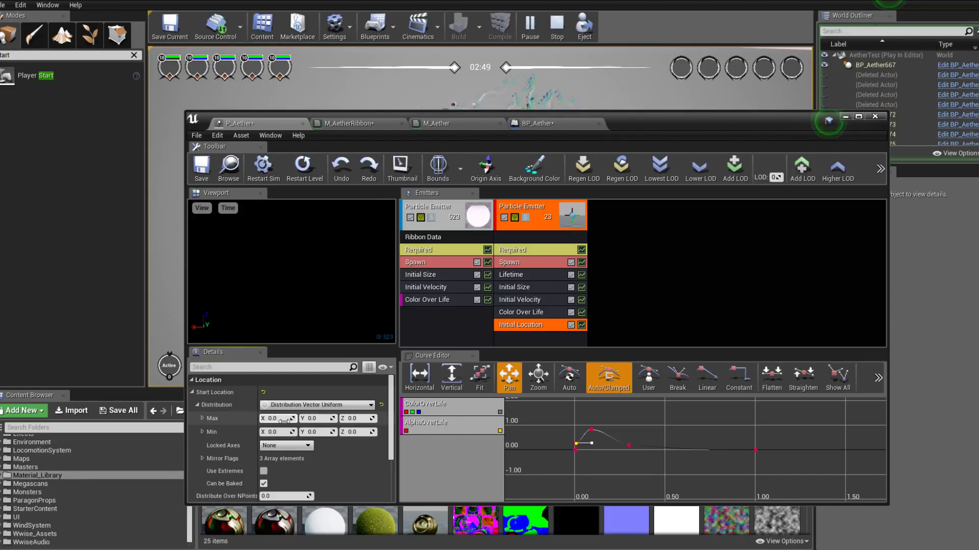
left_click_drag(656, 127, 647, 170)
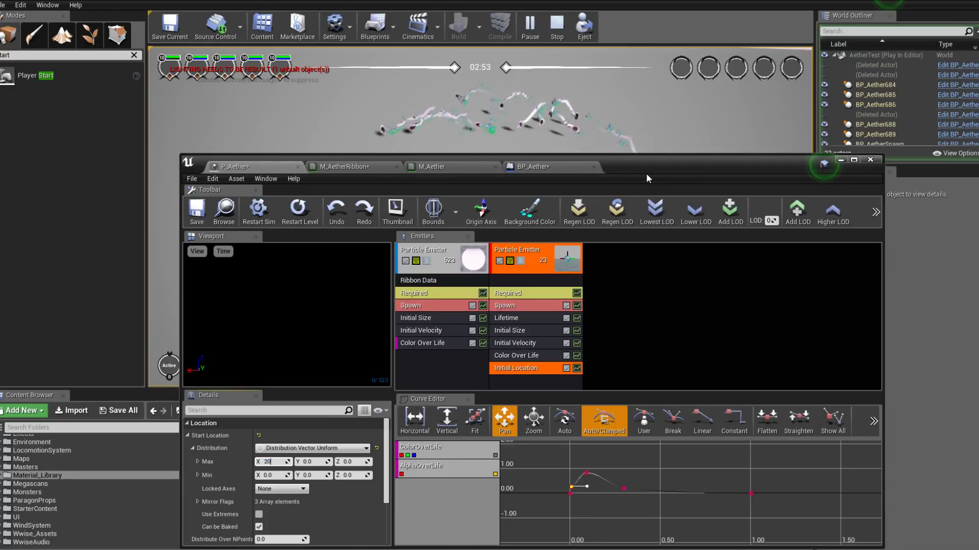
type("20")
key("Tab")
type("20")
key("Tab")
type("20")
key("Tab")
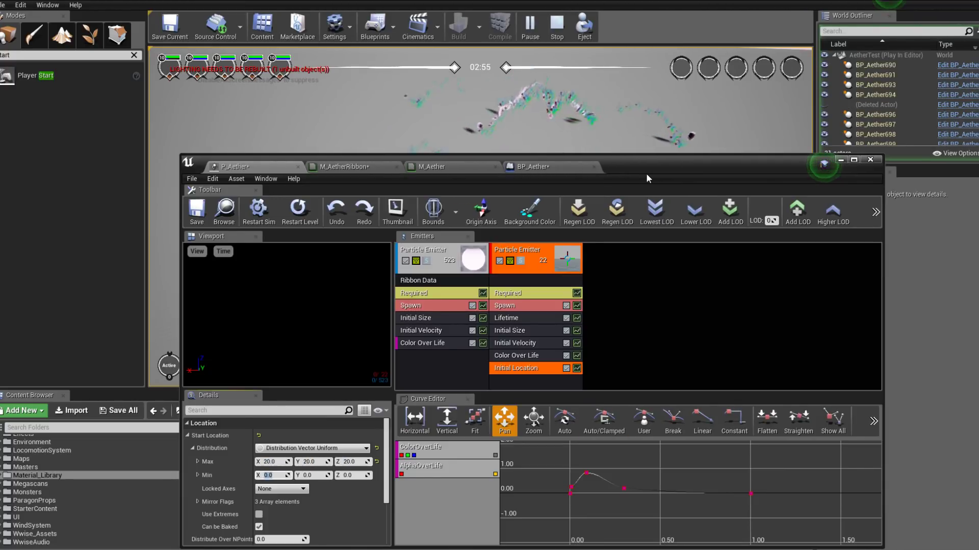
Set the Start Location distribution's Min to -20 on X, Y and Z.
type("-20")
key("Tab")
type("-")
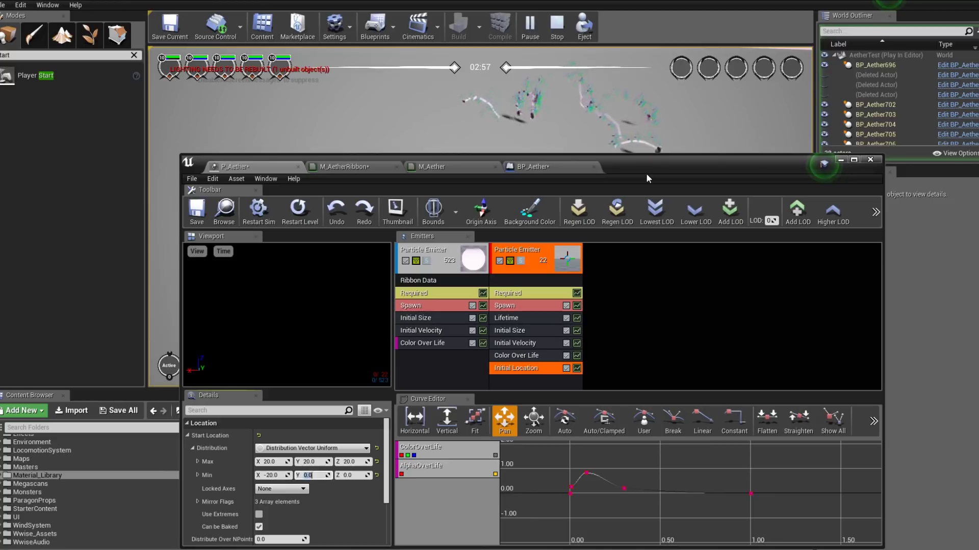
type("20")
key("Tab")
type("-20")
key("Return")
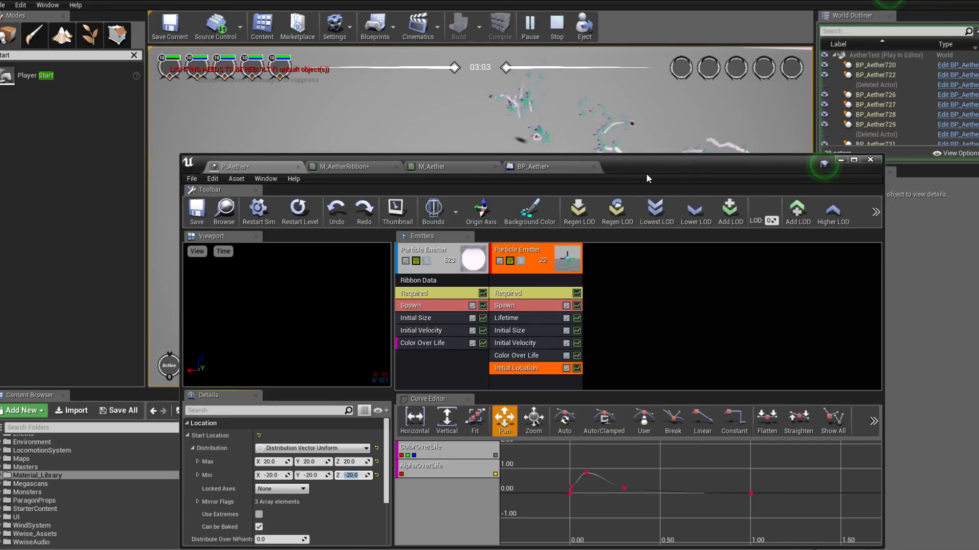
left_click_drag(637, 160, 655, 42)
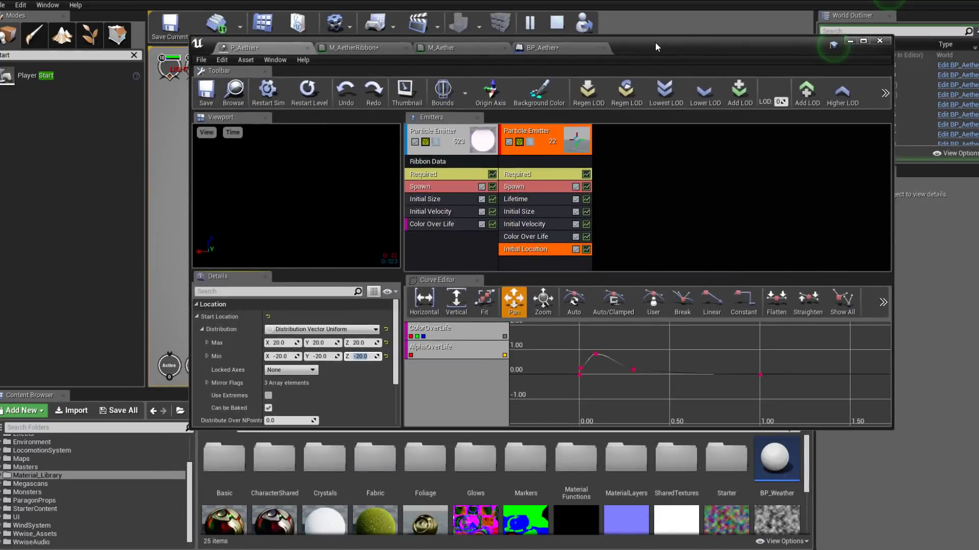
Assign the M_AetherRibbon material from the Aether folder to the second emitter's Required module and check the sprites in the running game.
scroll(30, 459, "up", 3)
left_click(23, 450)
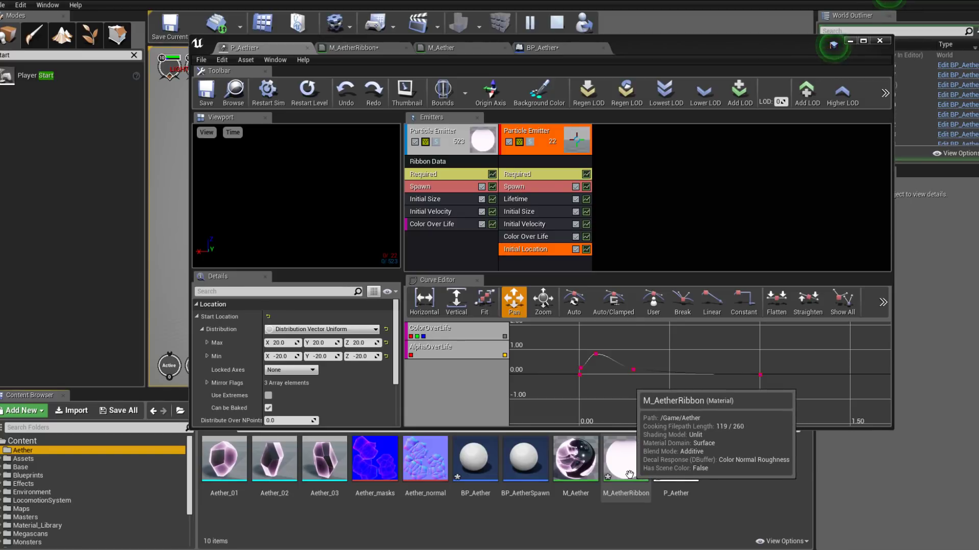
left_click(541, 174)
left_click_drag(626, 461, 286, 329)
left_click_drag(681, 47, 712, 298)
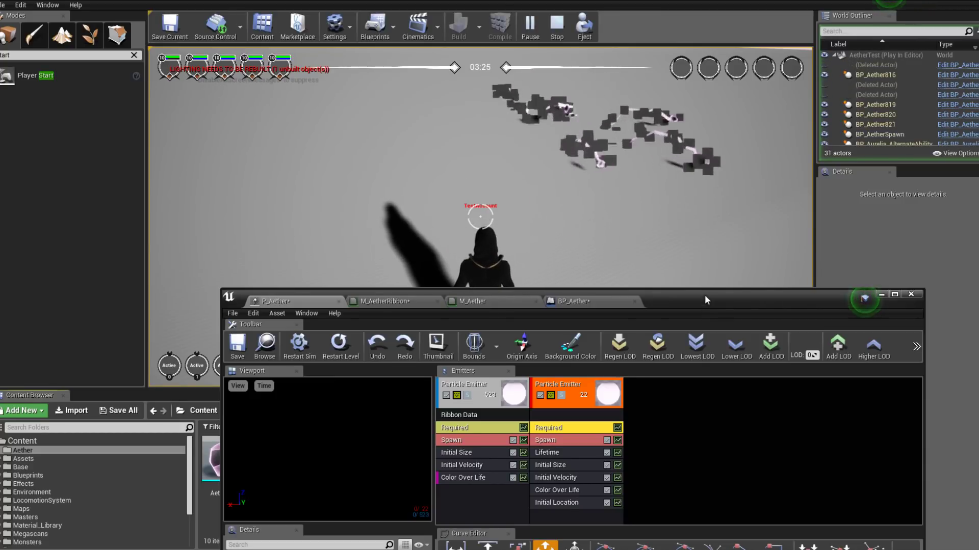
left_click_drag(704, 296, 628, 270)
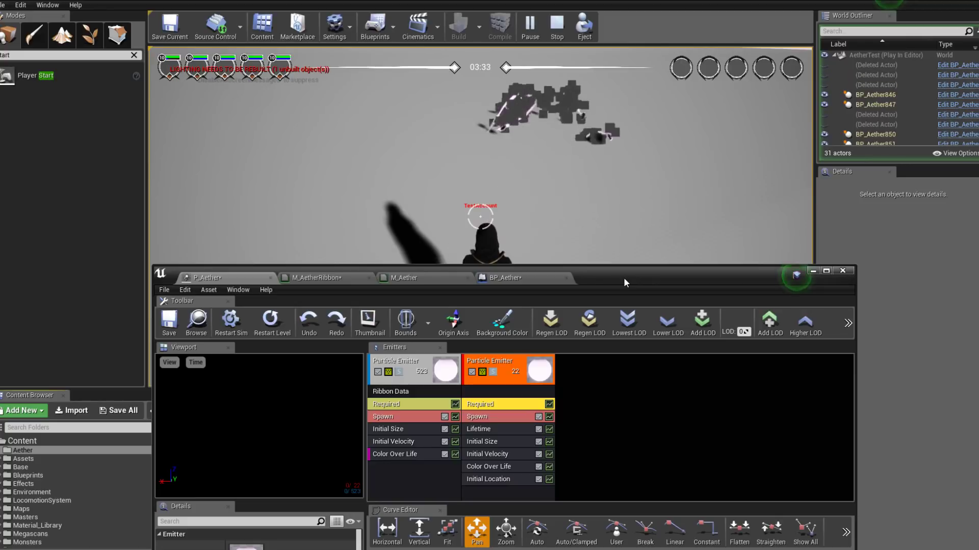
Send the second emitter's Color Over Life module to the curve editor and lower the first AlphaOverLife key to 0.
left_click(329, 280)
left_click(247, 276)
left_click_drag(610, 270, 609, 96)
left_click(505, 287)
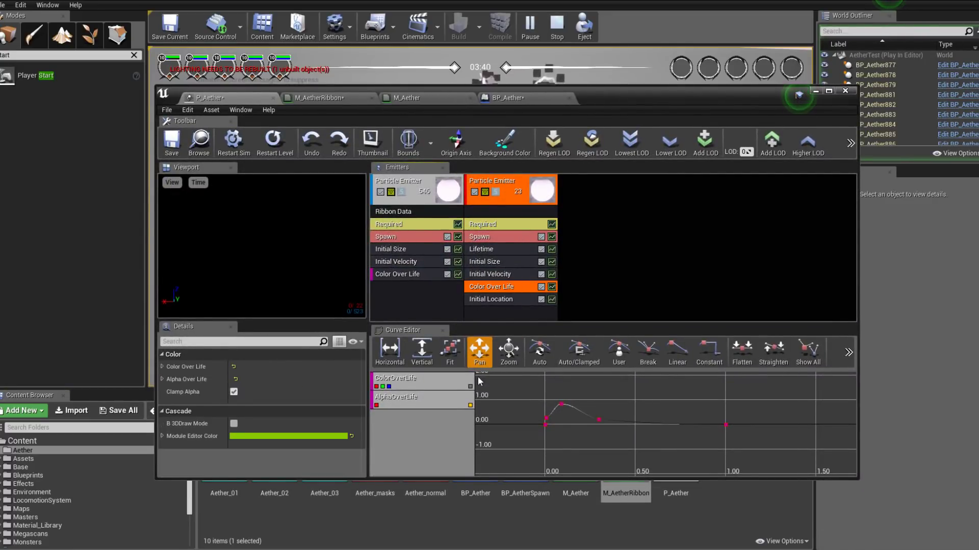
left_click(551, 287)
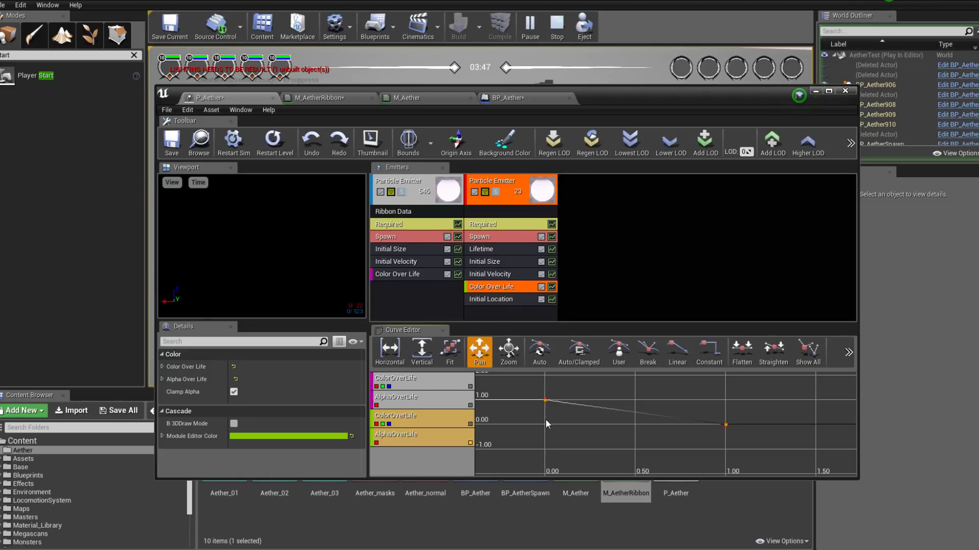
left_click_drag(545, 401, 545, 419)
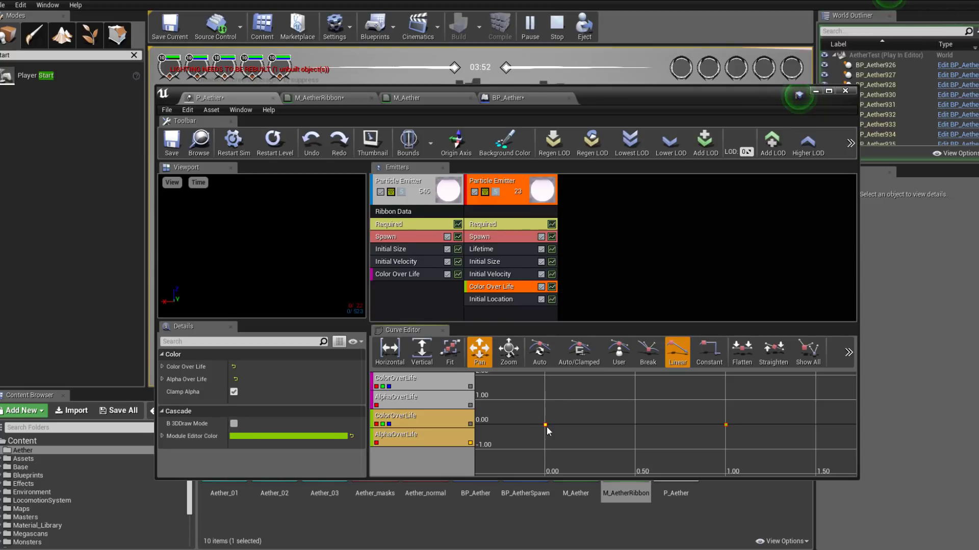
Add keys to the second emitter's AlphaOverLife curve to form three successively lower peaks, starting near 1, with dips close to zero between them.
left_click(561, 425, "ctrl")
left_click_drag(559, 410, 560, 402)
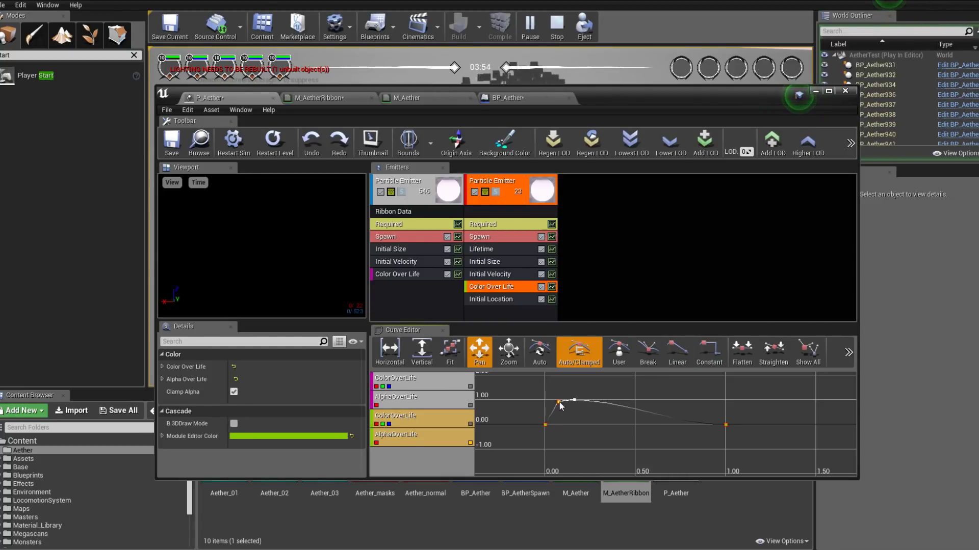
left_click(591, 400, "ctrl")
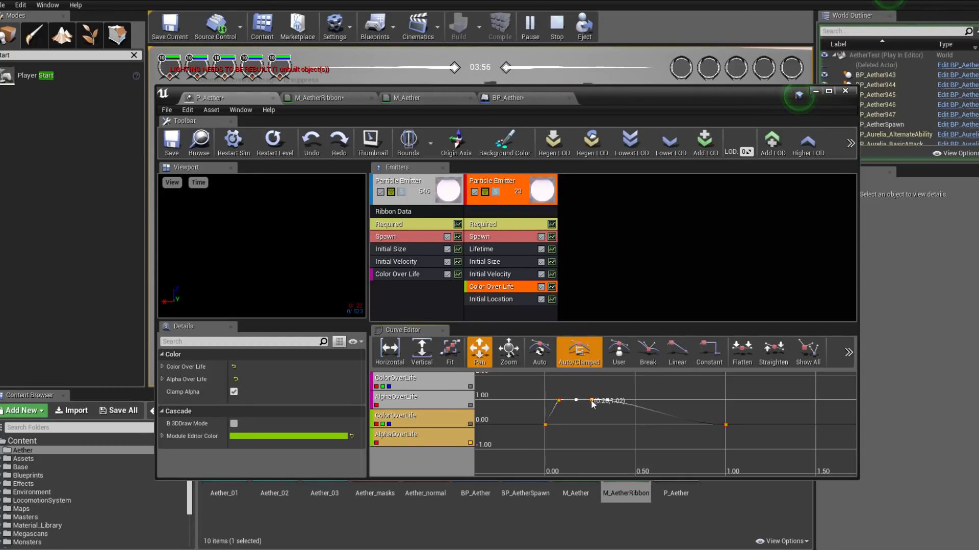
mouse_move(579, 423)
left_mouse_down()
mouse_move(570, 426)
mouse_move(592, 425)
left_mouse_up()
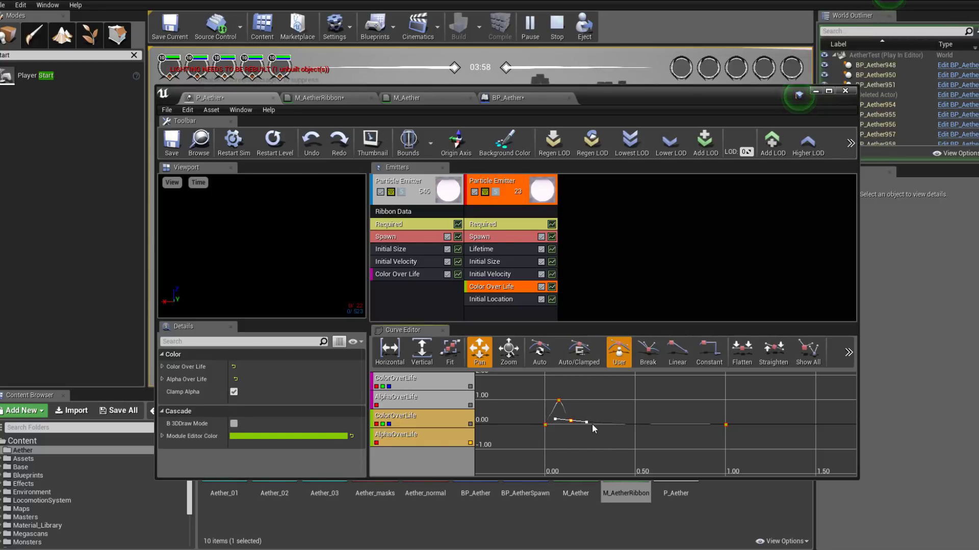
left_click(598, 423, "ctrl")
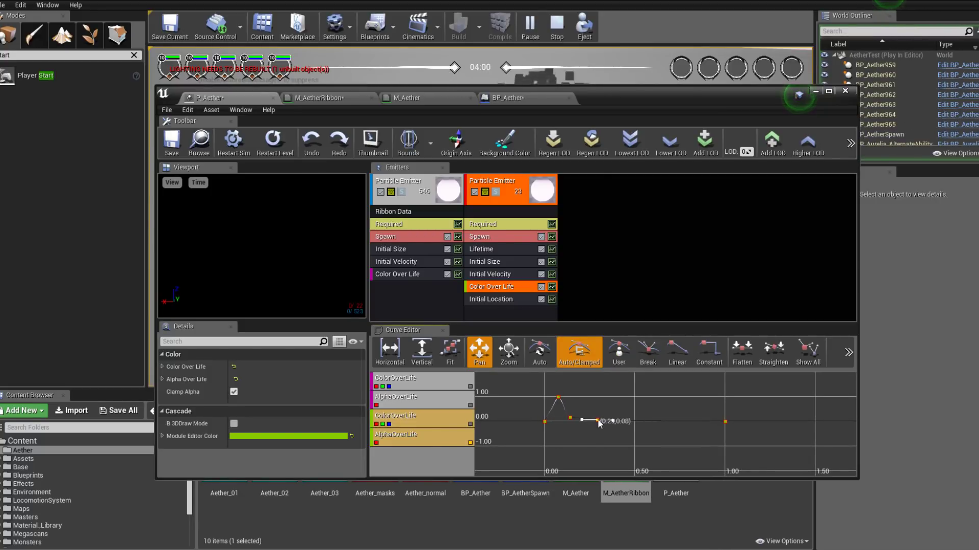
left_click(622, 404, "ctrl")
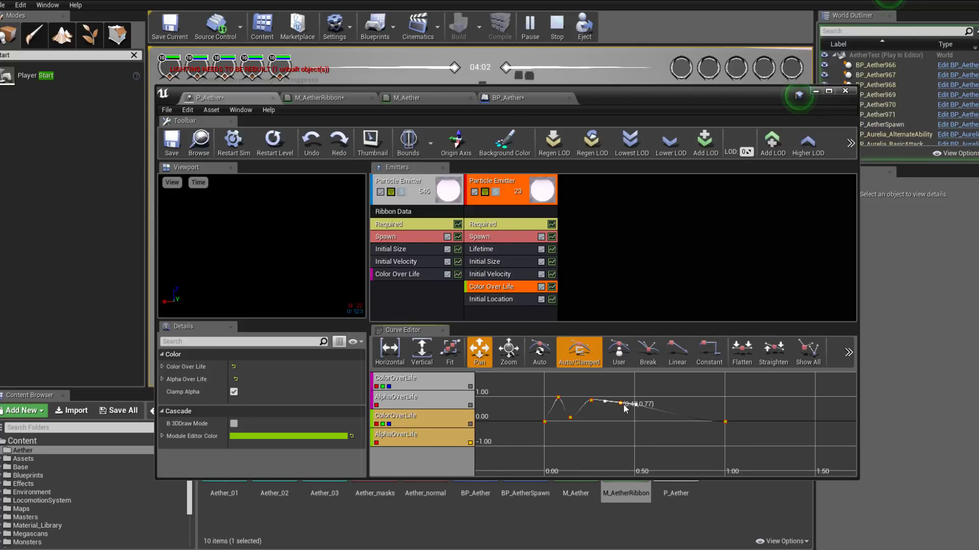
left_click_drag(620, 405, 618, 419)
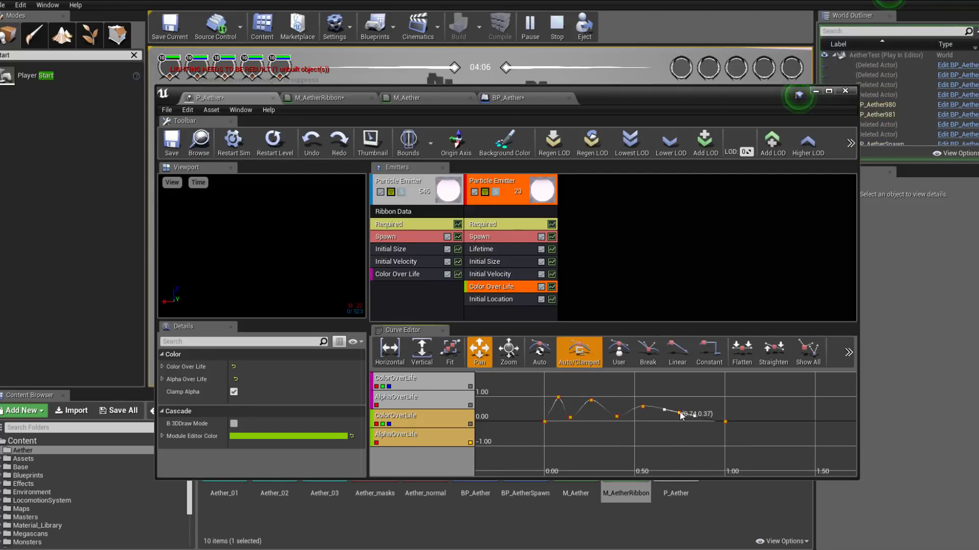
Check the flickering sprites in the running game and save P_Aether.
left_click_drag(640, 94, 610, 133)
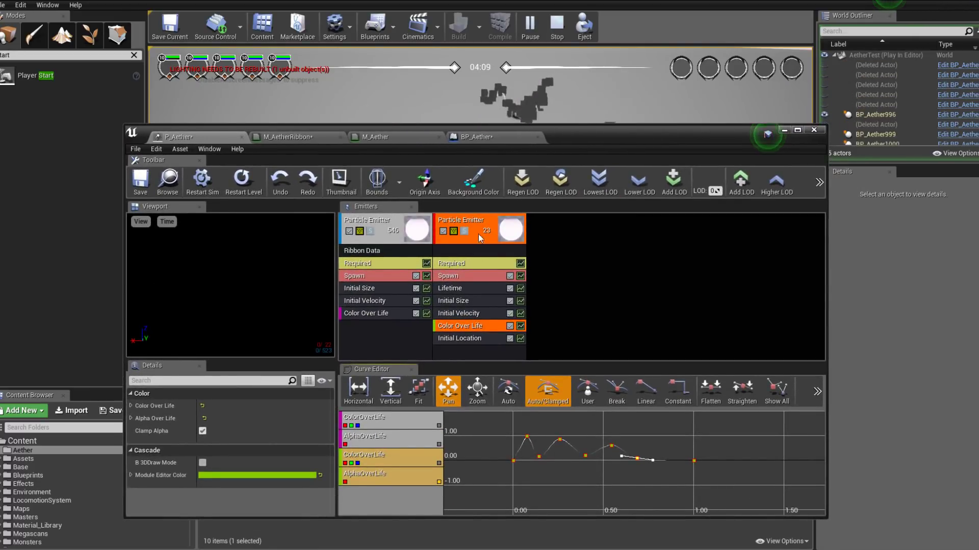
left_click_drag(607, 137, 589, 286)
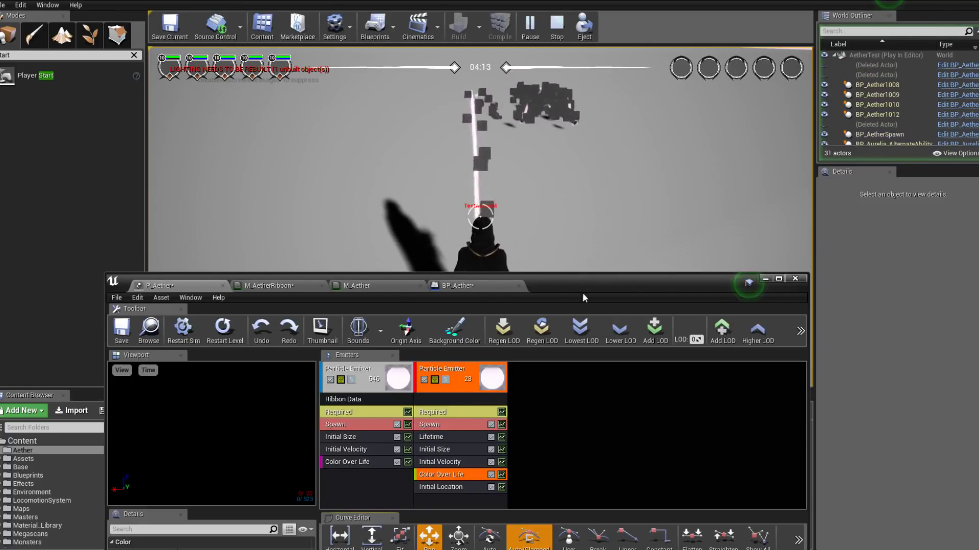
left_click_drag(576, 278, 604, 99)
left_click(150, 151)
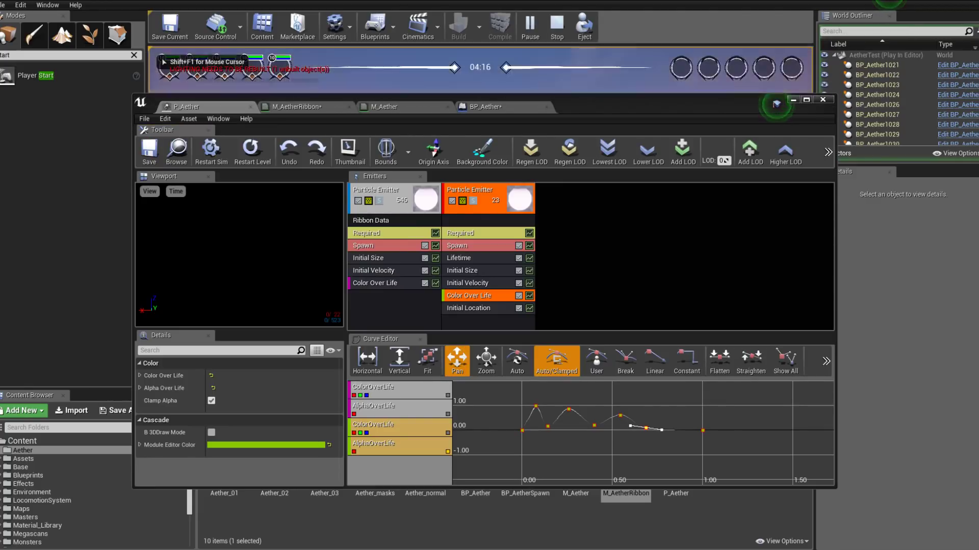
key("shift+F1")
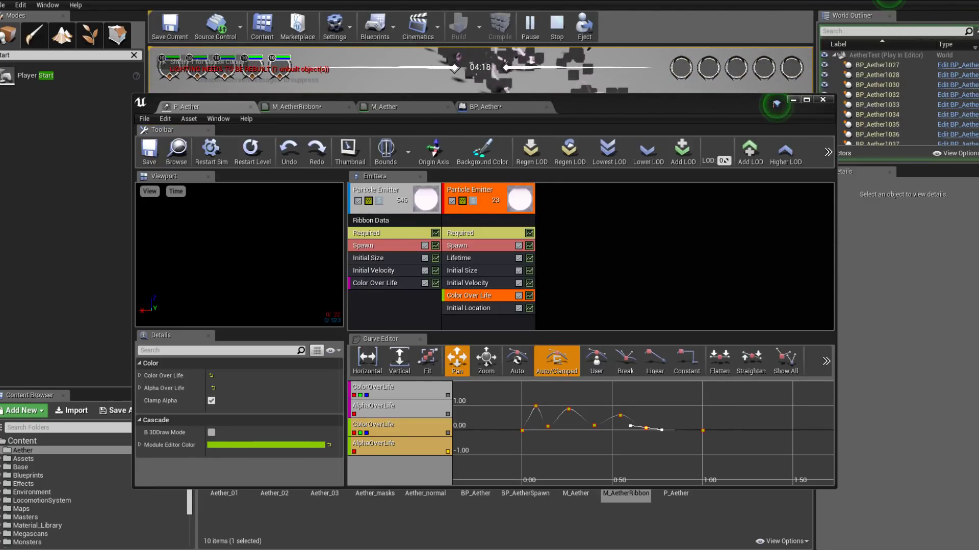
Rename the M_Aether material in the Aether folder as M_Aether_Ribbon.
left_click(668, 504)
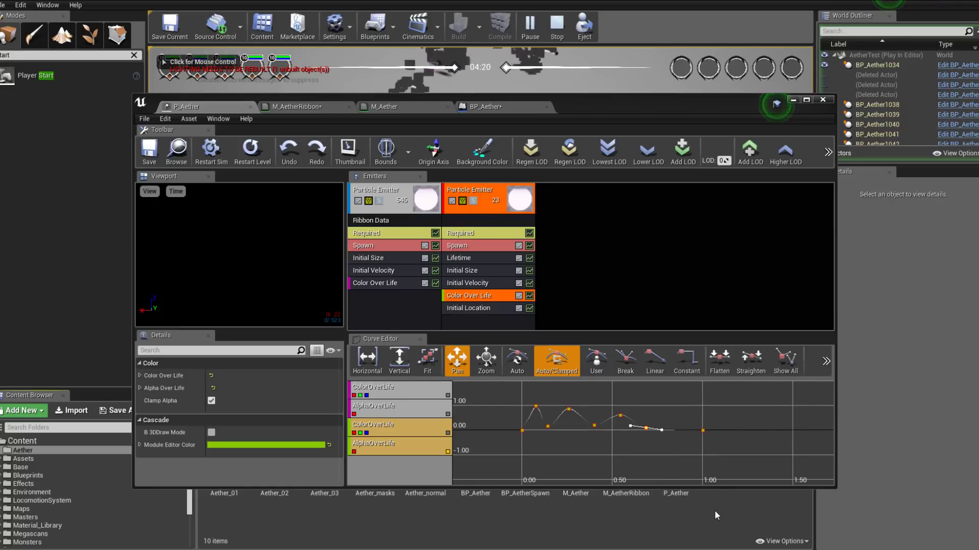
left_click(576, 493)
left_click(581, 494)
type("_R")
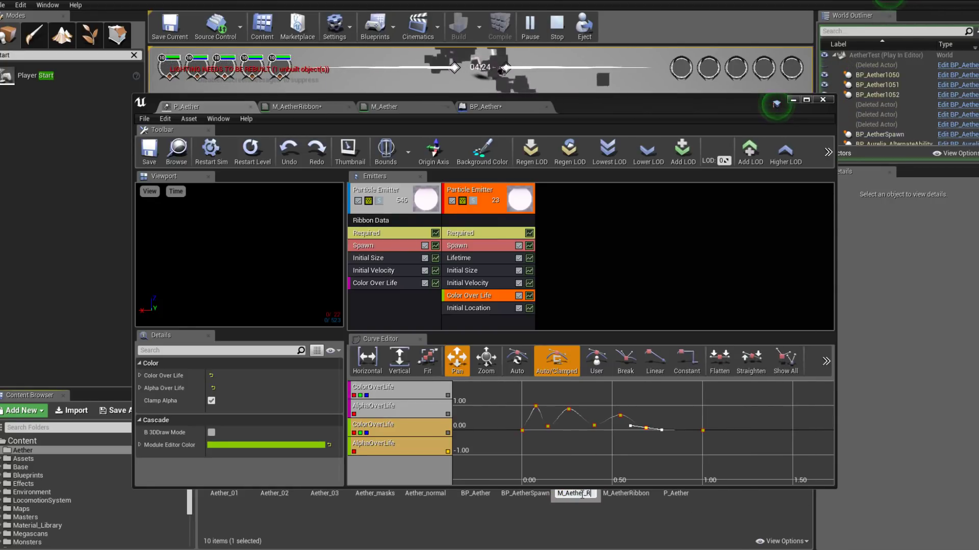
type("ibbon")
key("Return")
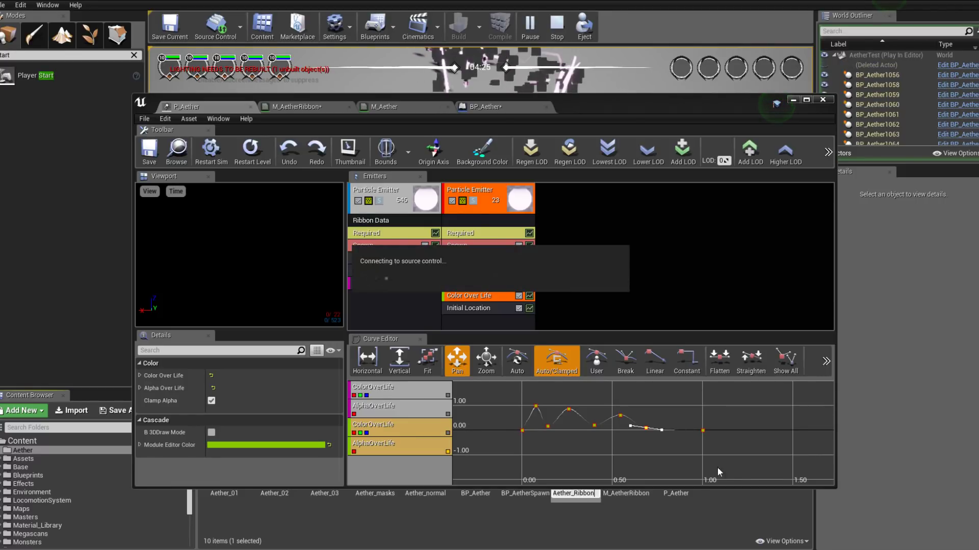
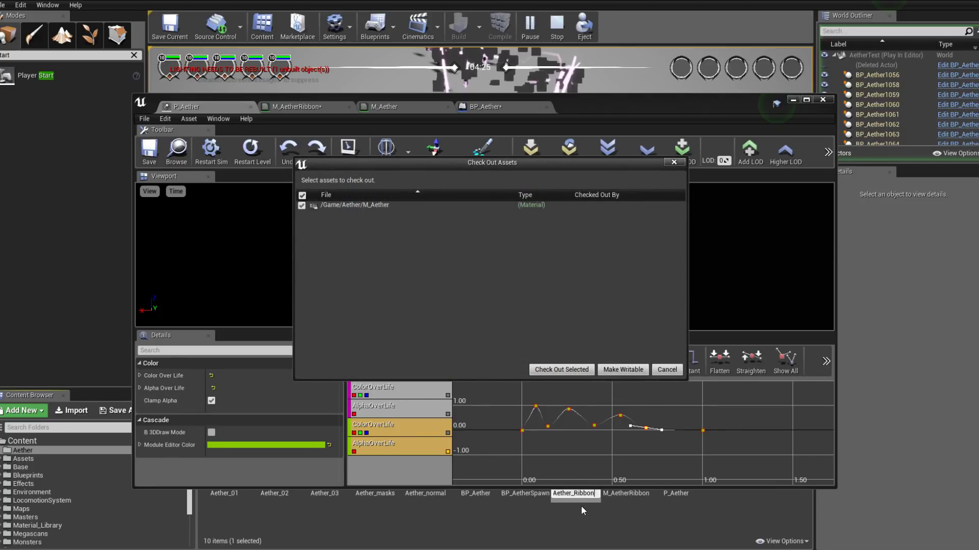
Check out the M_Aether material from source control to complete its rename to M_Aether_Ribbon.
left_click(562, 369)
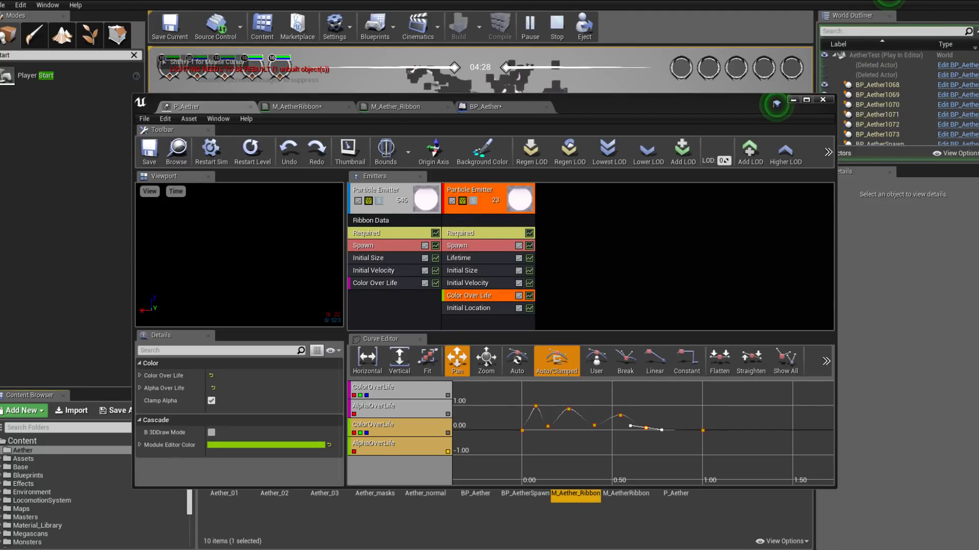
key("shift+F1")
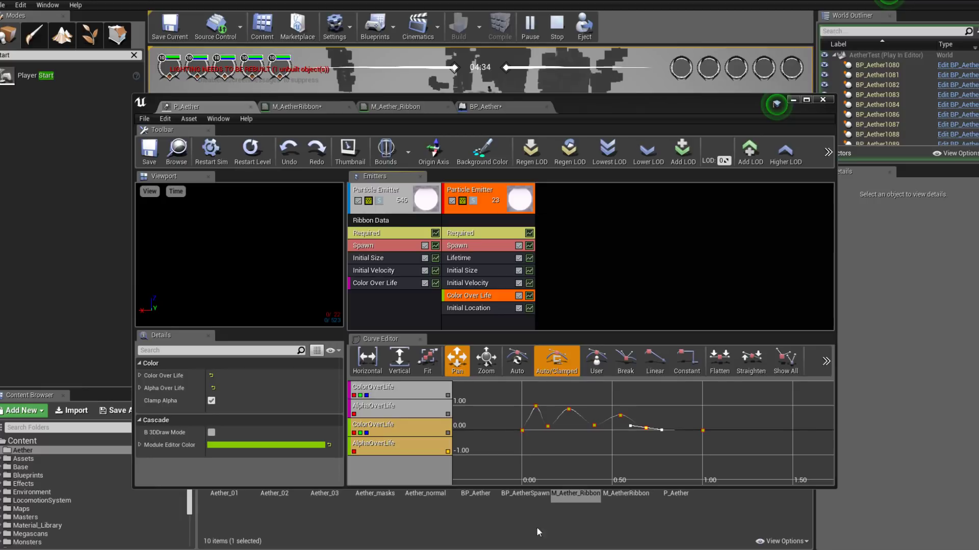
Duplicate M_Aether_Ribbon as M_Aether_Sparkles and assign the copy as the second emitter's material in its Required module.
right_click(575, 493)
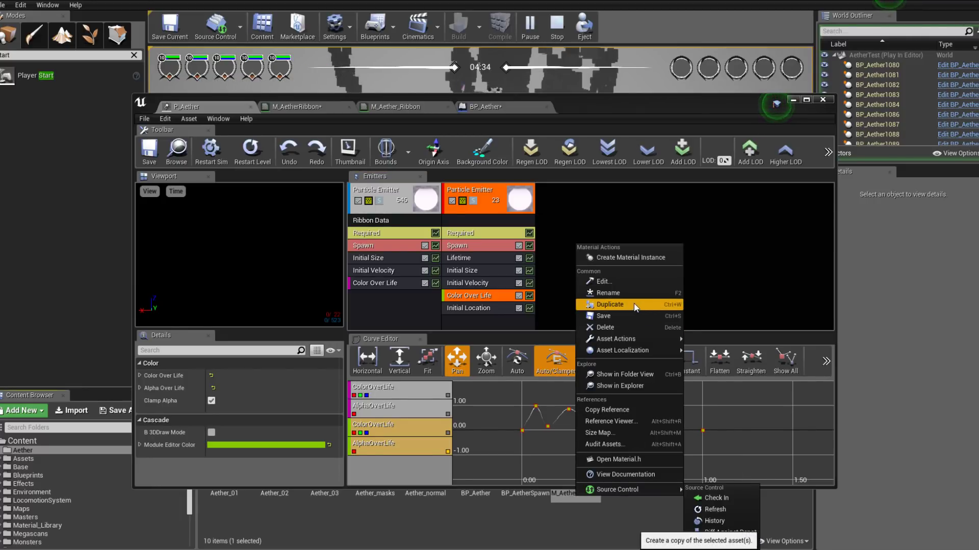
left_click(610, 305)
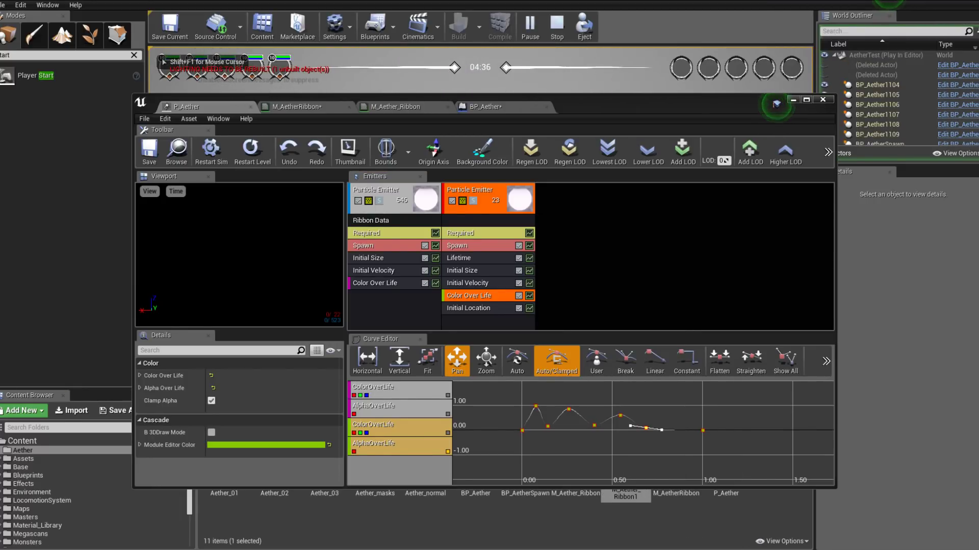
left_click(640, 495)
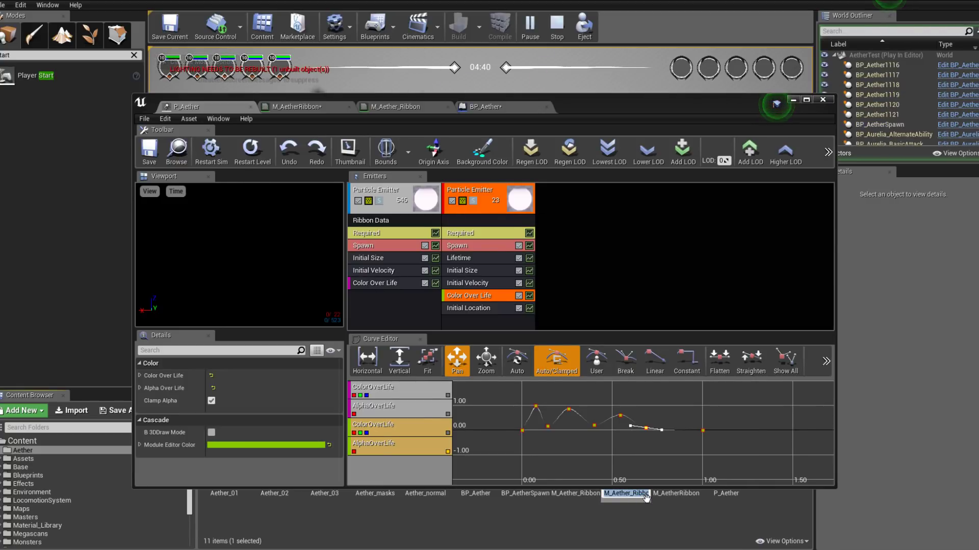
type("M_Aether_R")
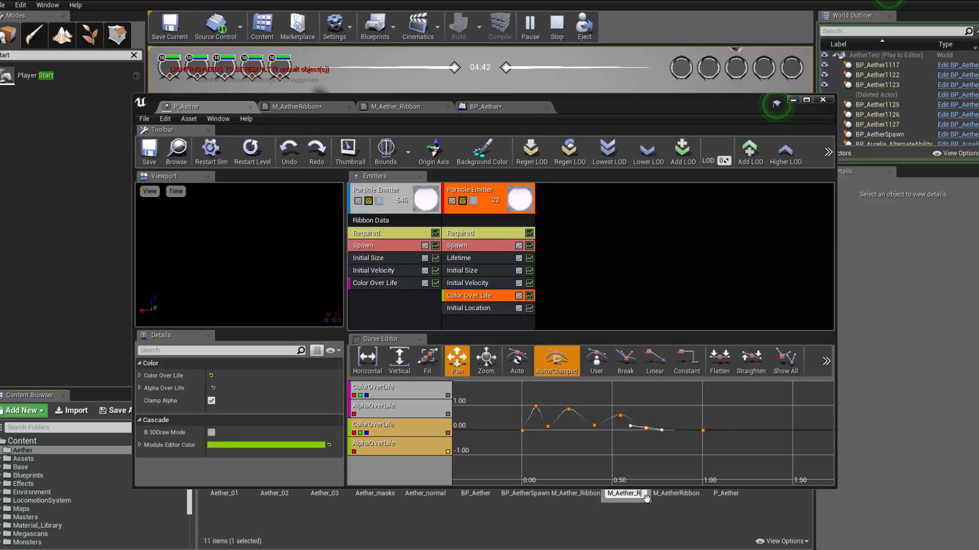
type("Spark")
type("les")
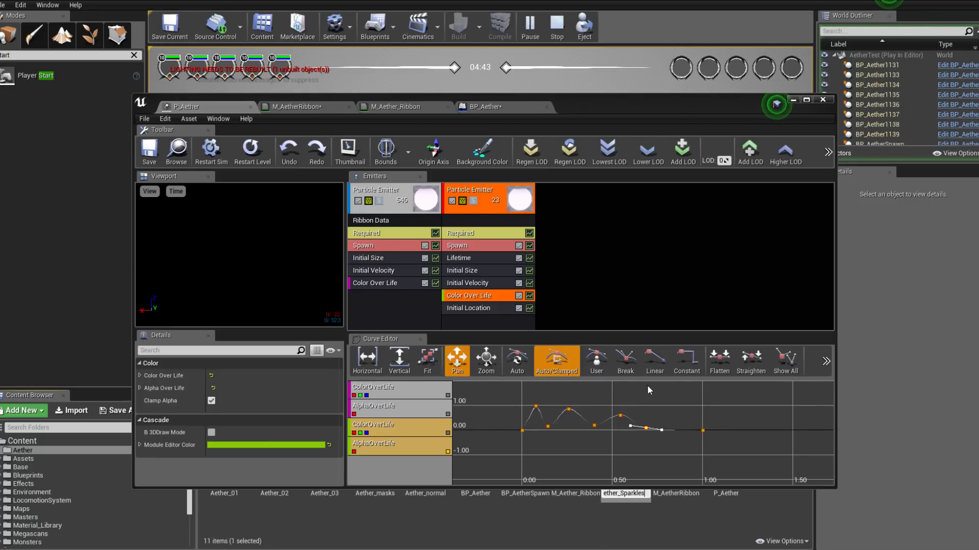
key("Return")
left_click(466, 233)
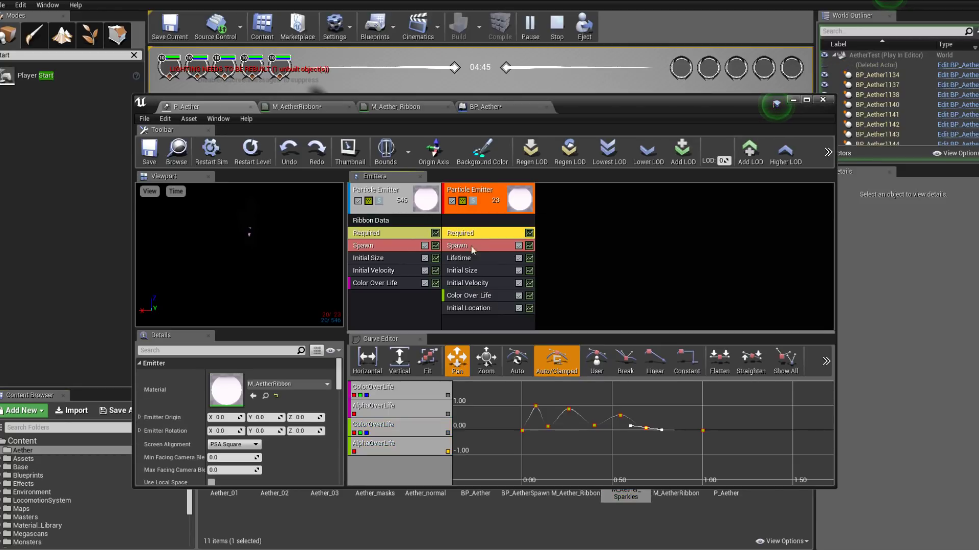
left_click_drag(625, 495, 224, 384)
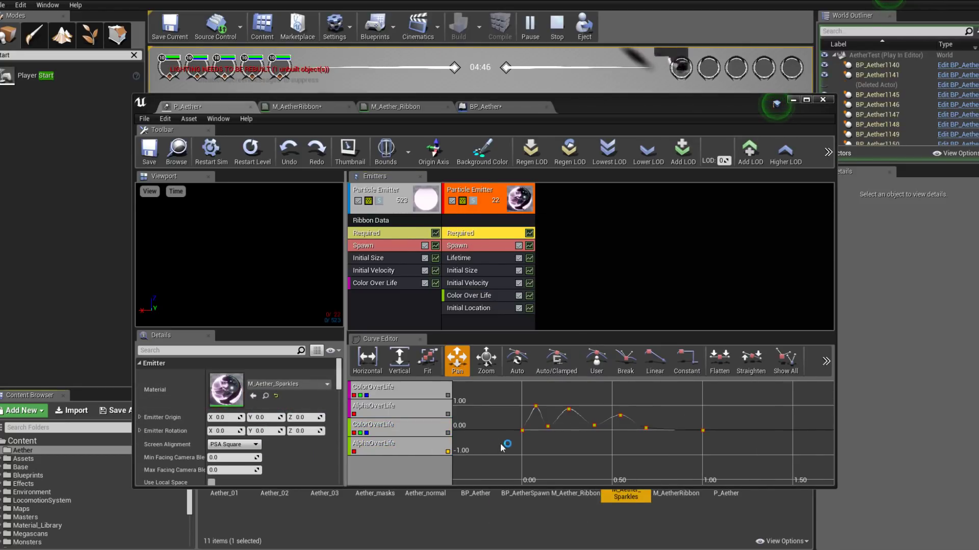
Try to rename the M_Aether_Sparkles material as M_Aether.
left_click(632, 496)
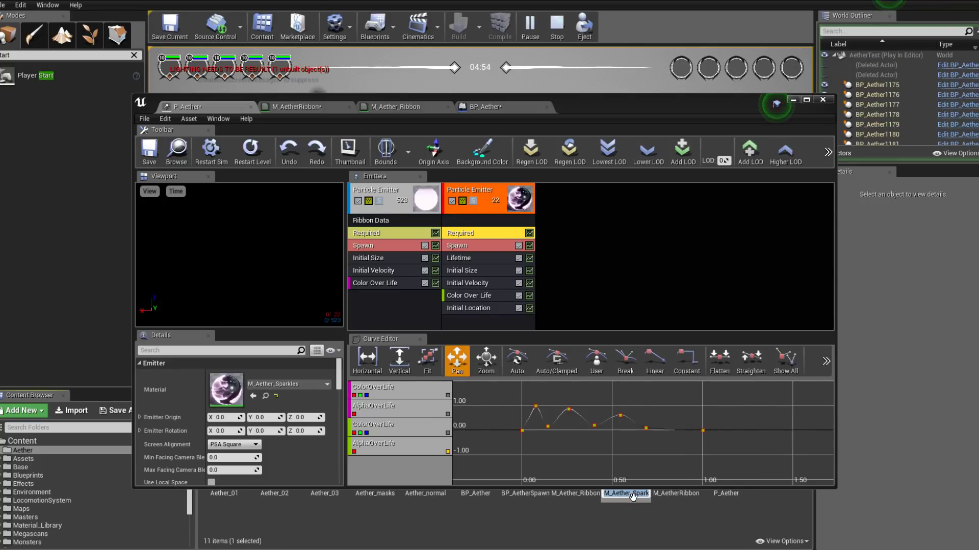
left_click_drag(631, 494, 659, 494)
key("BackSpace")
left_click(659, 530)
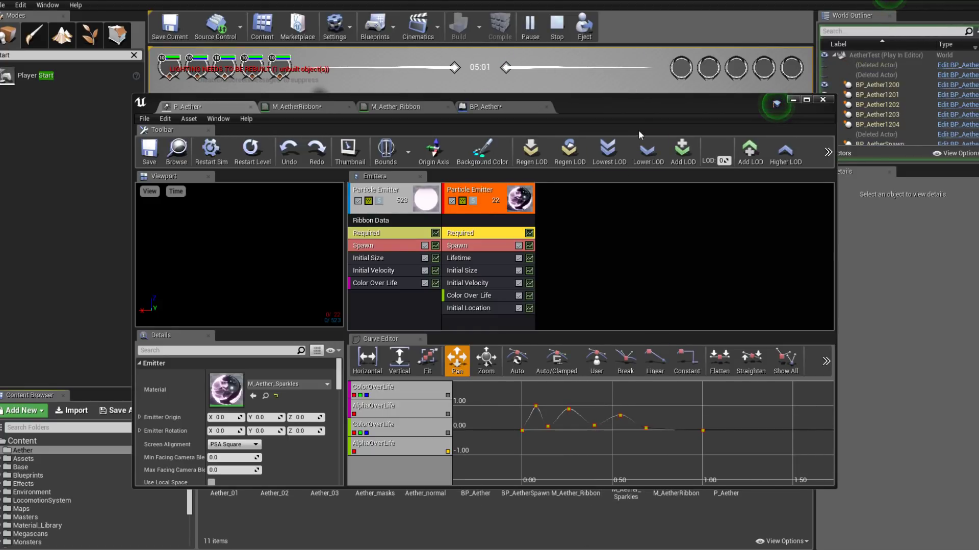
left_click_drag(638, 99, 637, 69)
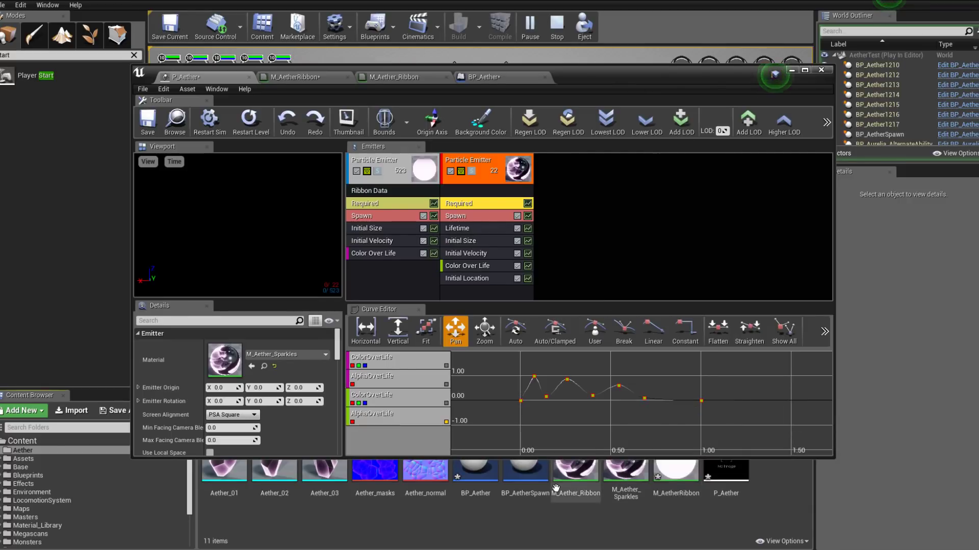
left_click(631, 488)
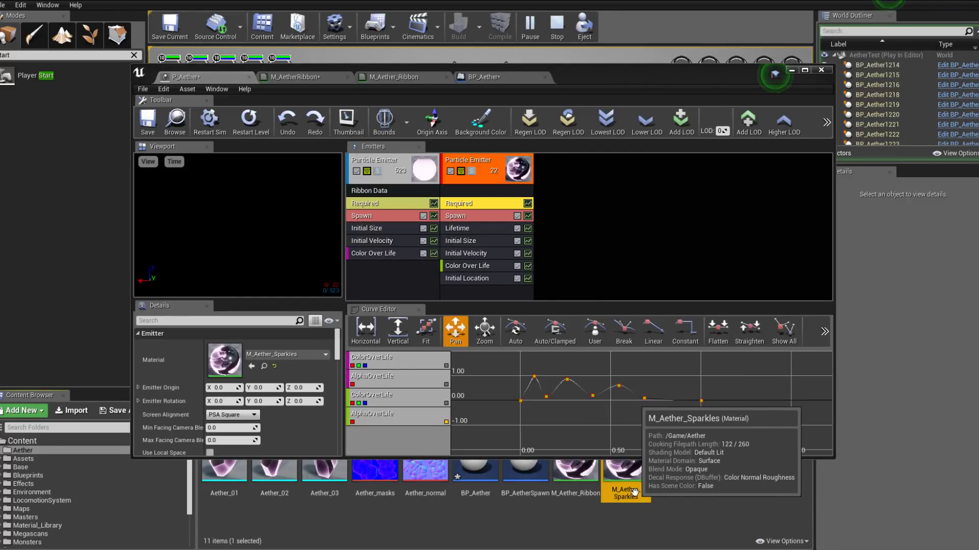
left_click(632, 494)
type("M_Aether")
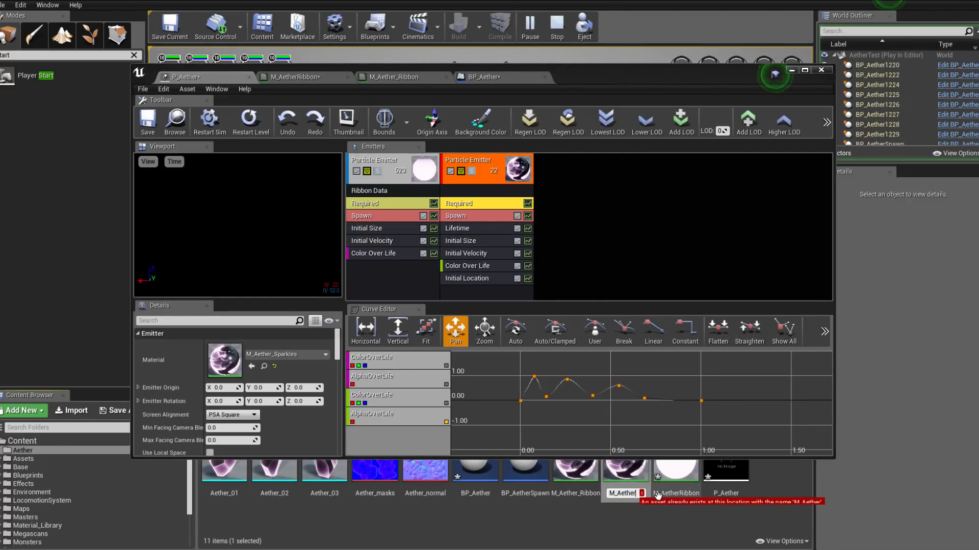
left_click(592, 519)
left_click(694, 490)
left_click(697, 494)
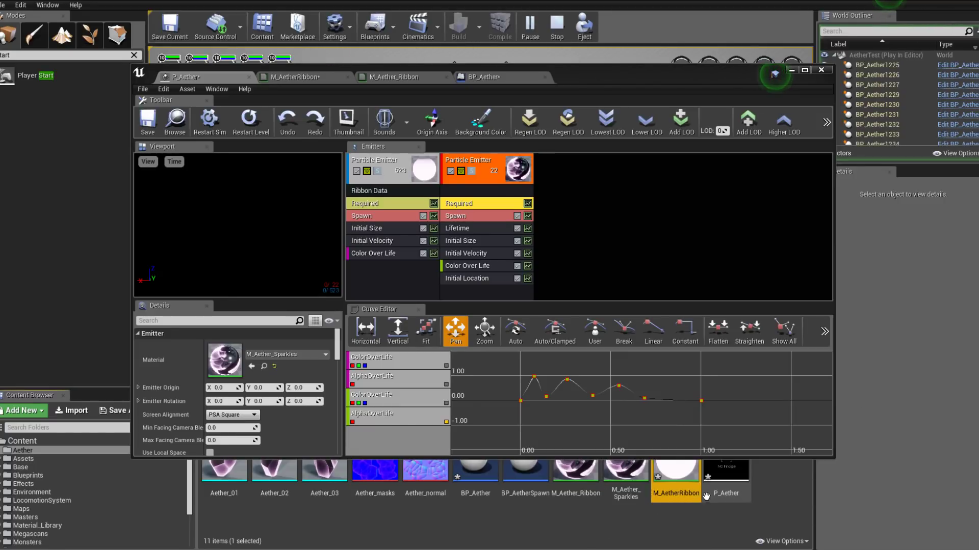
Try to delete the M_Aether_Sparkles material while the game is running.
left_click(575, 479)
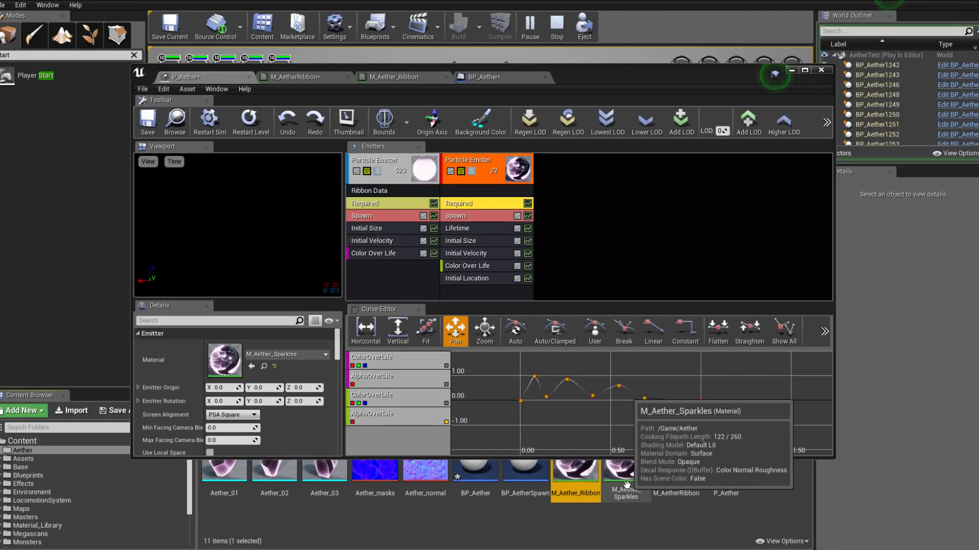
left_click(662, 485)
right_click(662, 485)
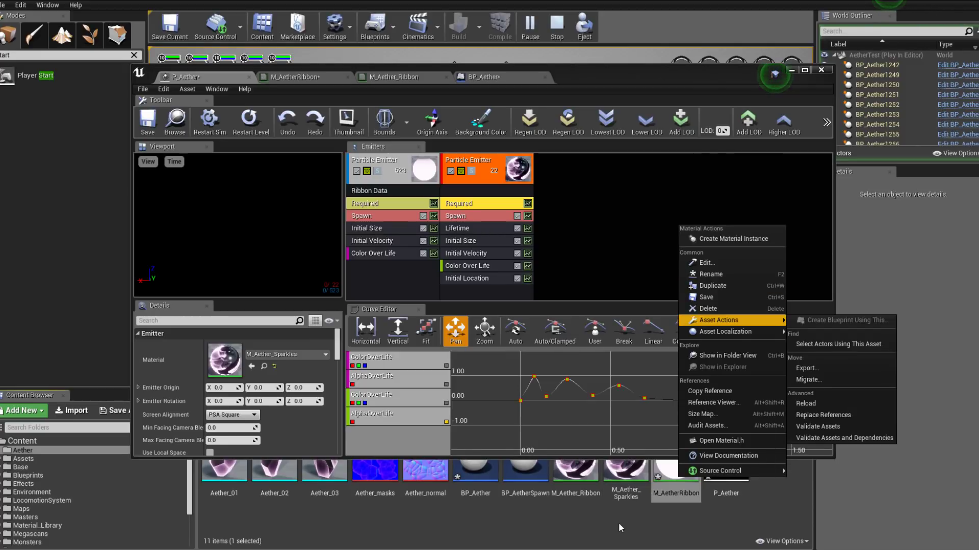
left_click(626, 481)
key("Delete")
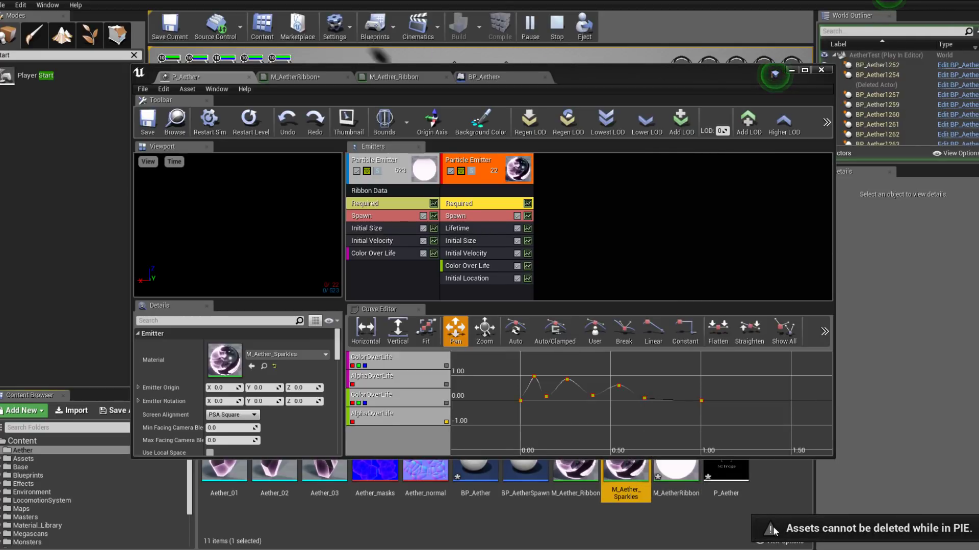
Stop the play session and force-delete the M_Aether_Sparkles material.
left_click(557, 27)
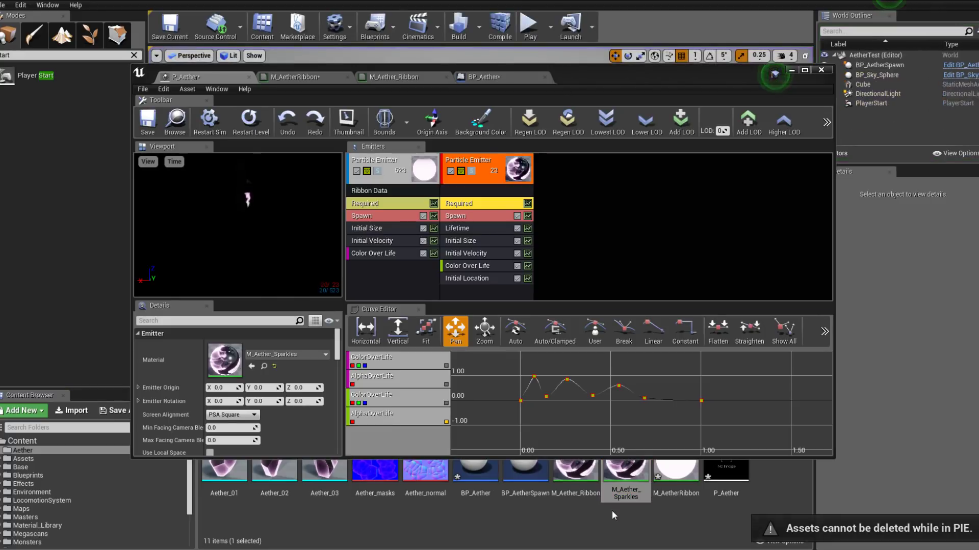
left_click(625, 492)
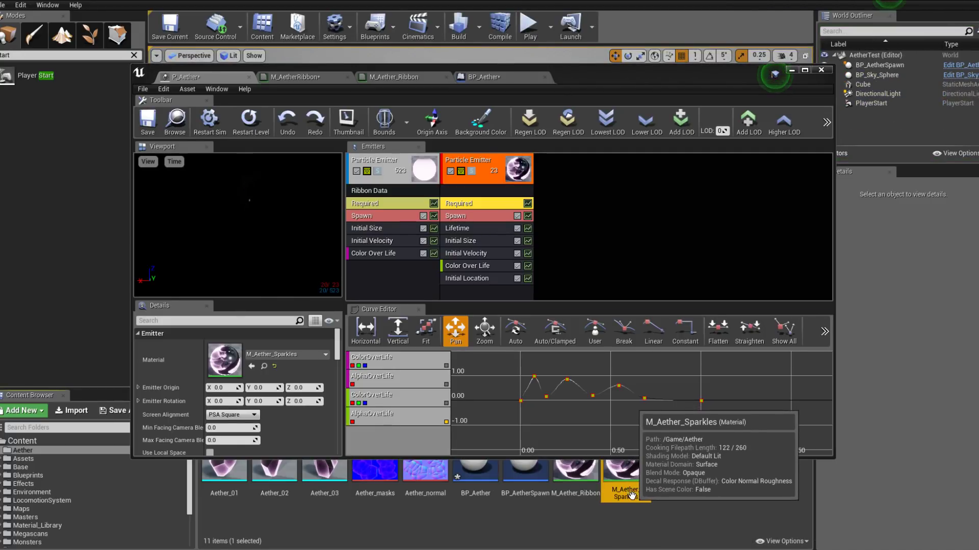
left_click(640, 493)
key("BackSpace")
key("Escape")
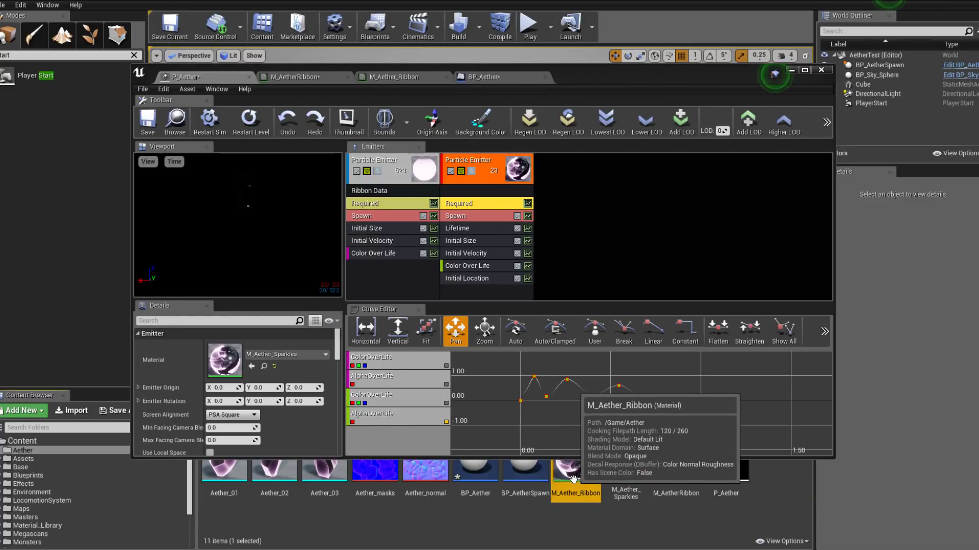
left_click(576, 491)
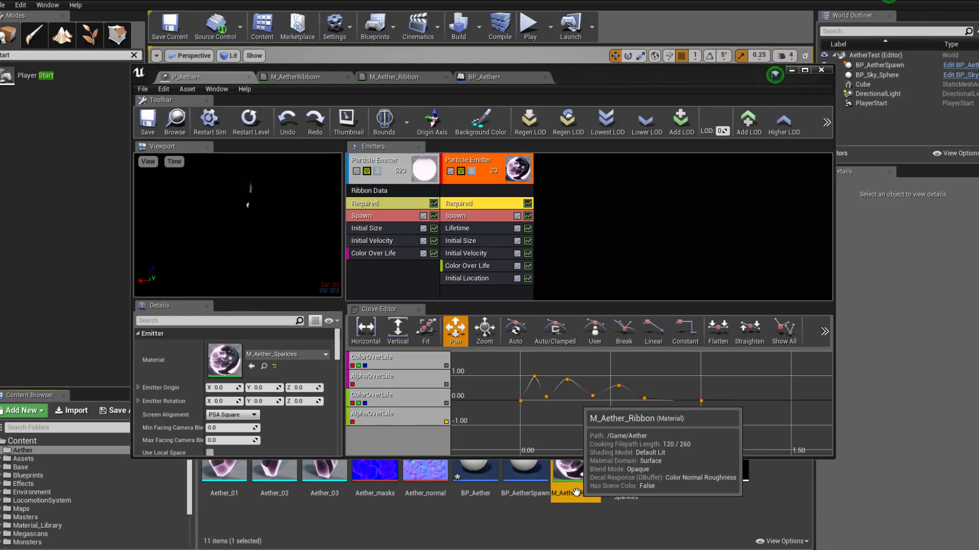
left_click(640, 501)
key("Delete")
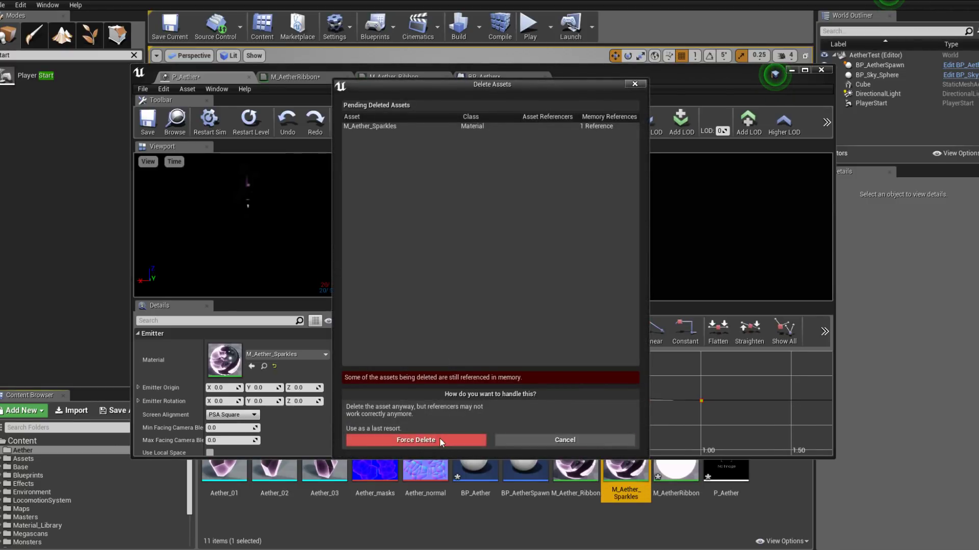
left_click(440, 440)
left_click(523, 307)
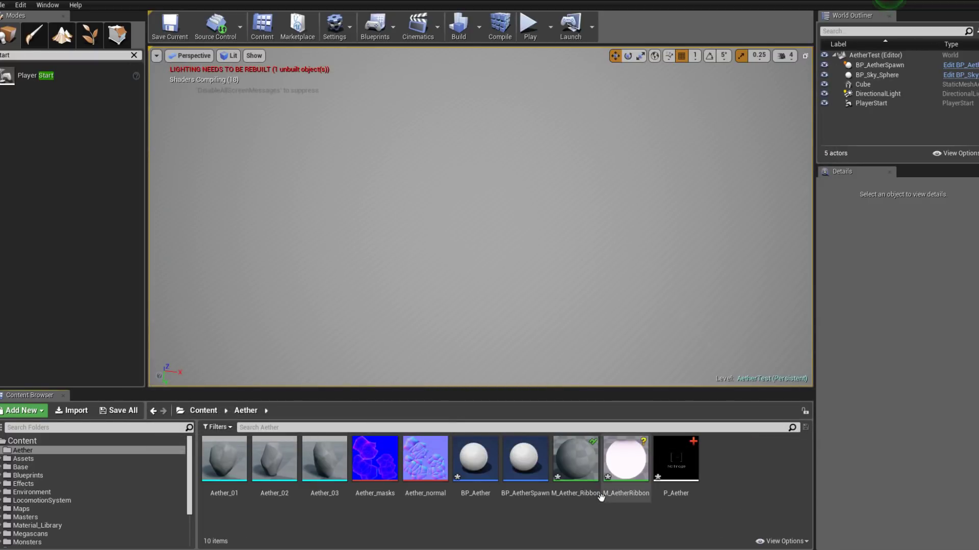
Try to rename the M_Aether_Ribbon material back to M_Aether.
left_click(591, 486)
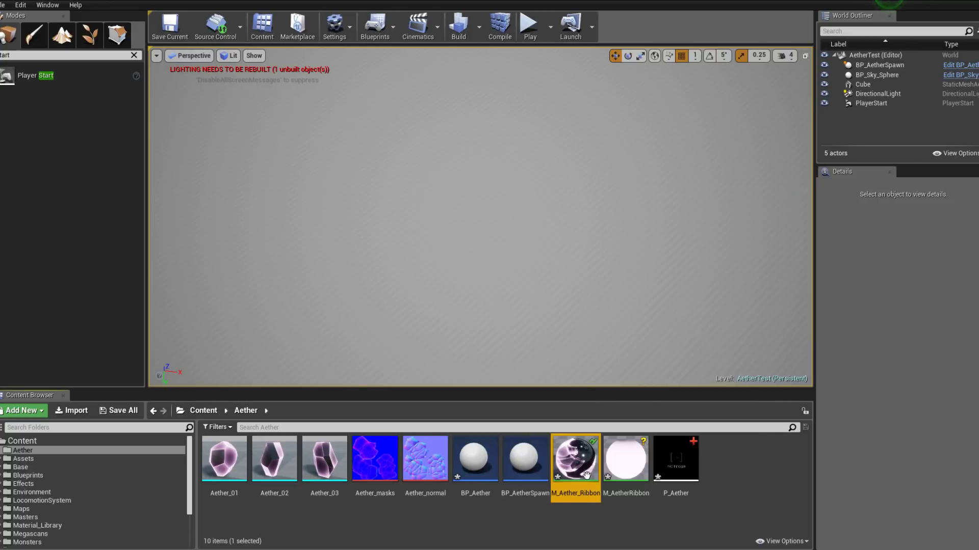
left_click(582, 493)
left_click_drag(578, 493, 615, 494)
key("BackSpace")
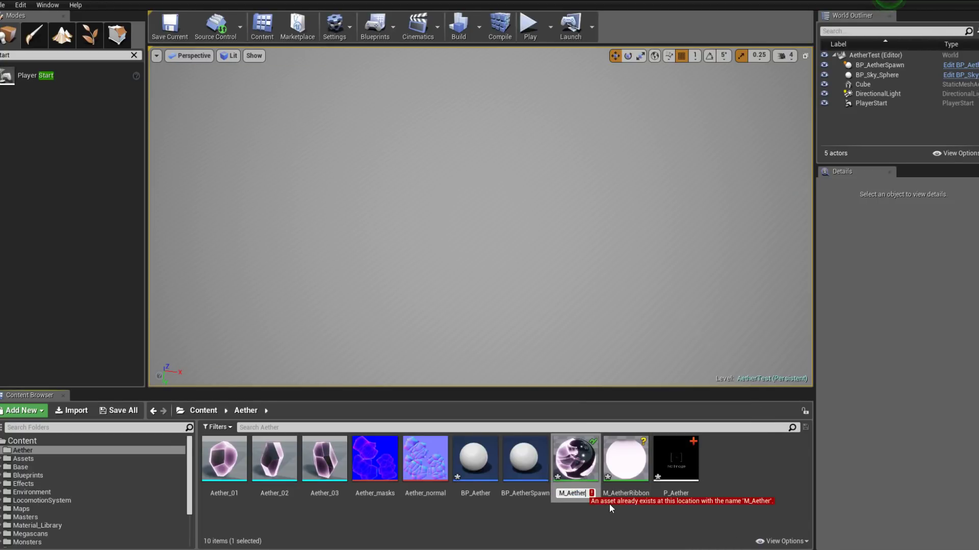
left_click(594, 528)
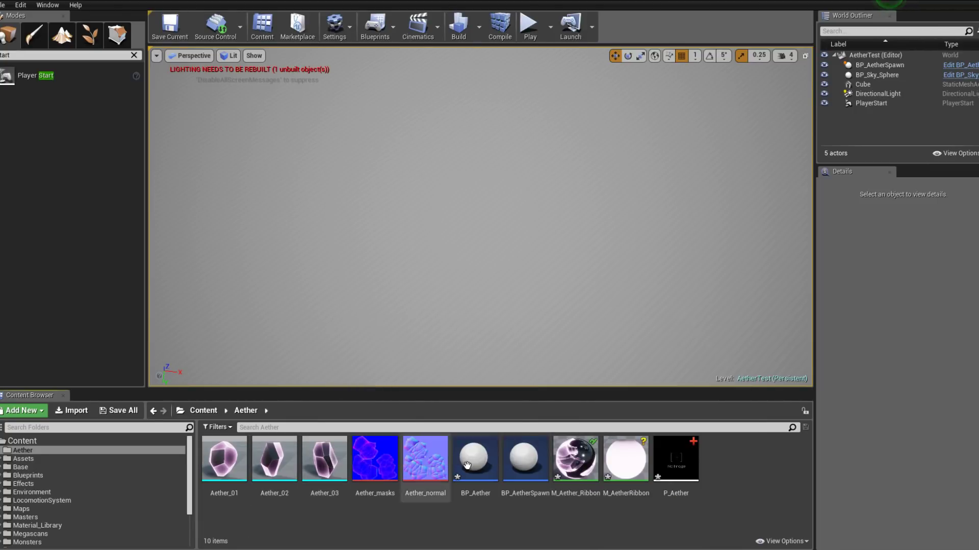
Duplicate the glowing M_AetherRibbon material in the Aether folder and name the copy M_AetherSparkles.
mouse_move(619, 484)
left_click(646, 494)
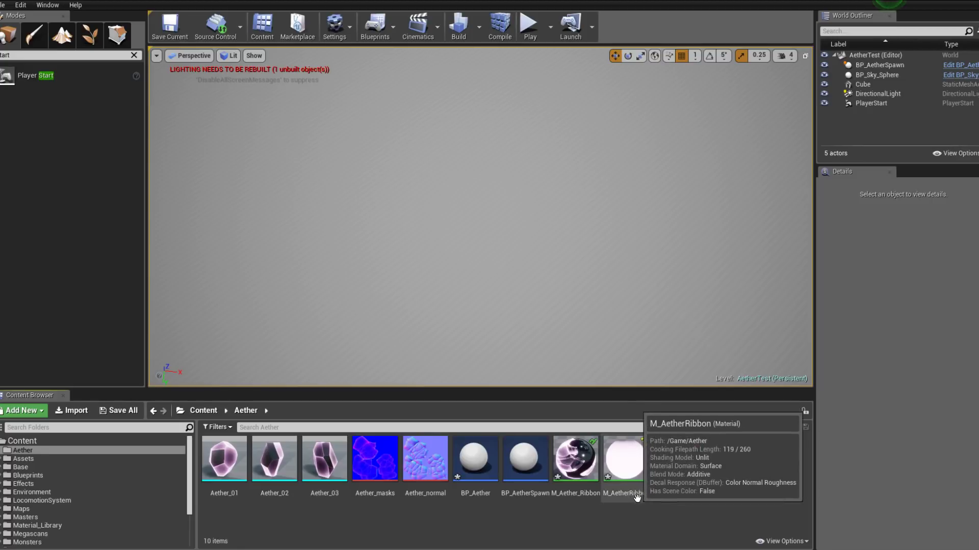
right_click(649, 493)
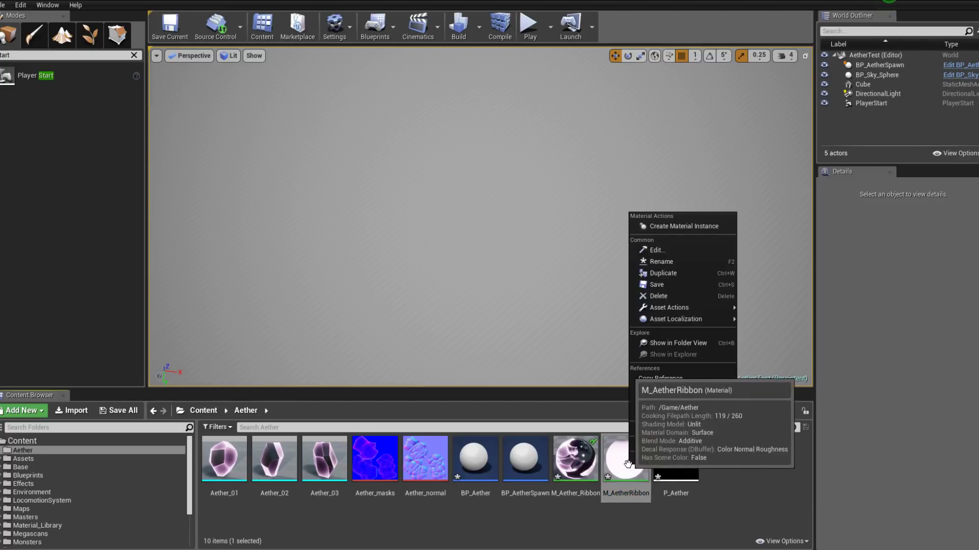
left_click(674, 274)
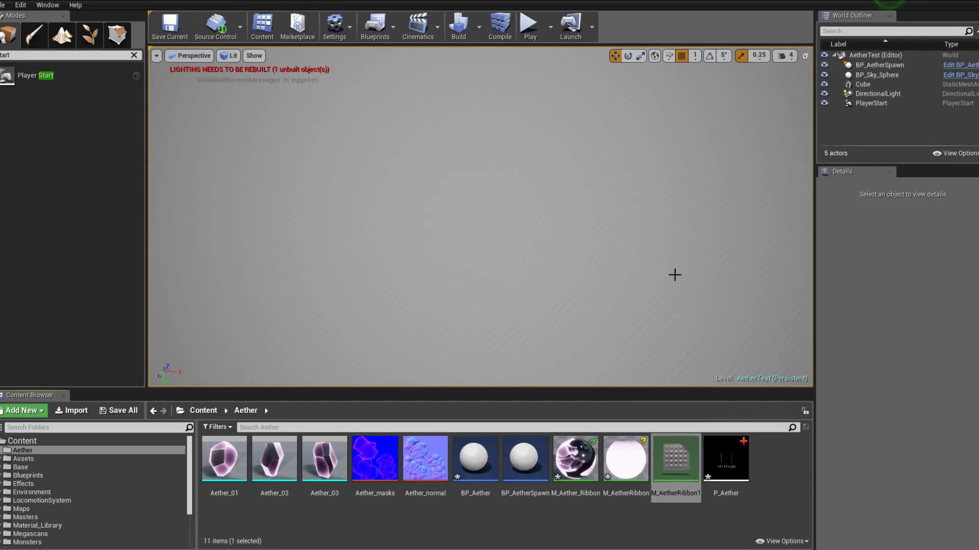
key("Right")
key("BackSpace")
key("BackSpace")
key("BackSpace")
key("BackSpace")
key("BackSpace")
key("BackSpace")
key("BackSpace")
type("Sparkles")
key("Return")
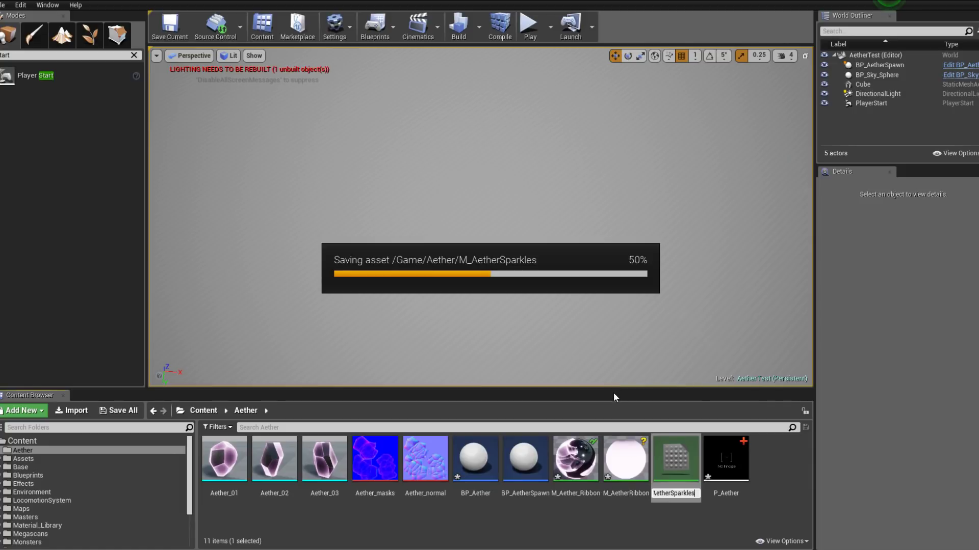
Reopen P_Aether and assign M_AetherSparkles as the material in the second emitter's Required module.
left_click(734, 460)
double_click(734, 460)
left_click_drag(525, 71, 469, 37)
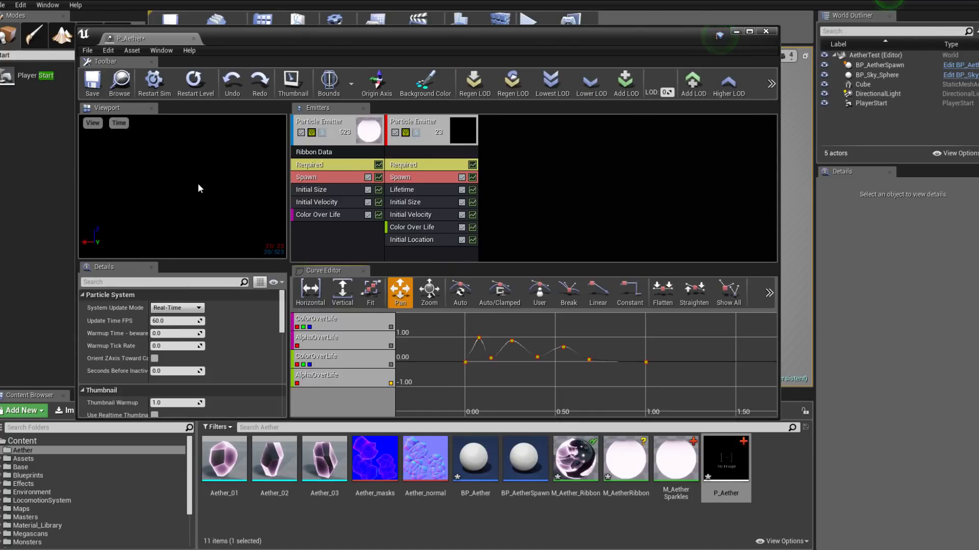
left_click_drag(681, 469, 461, 143)
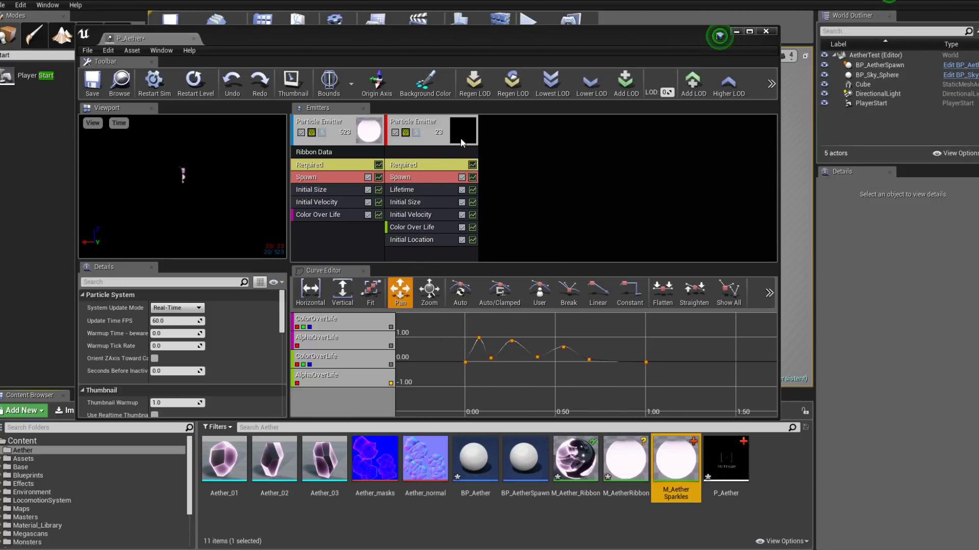
left_click(433, 164)
left_click_drag(676, 461, 180, 332)
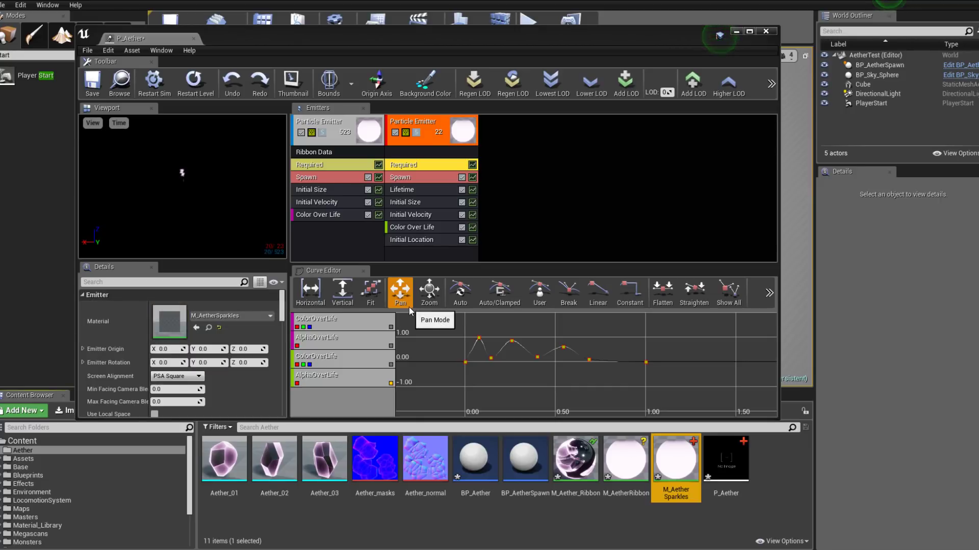
Delete the RadialGradientExponential node from the M_AetherSparkles material, apply the change and return to P_Aether.
double_click(680, 465)
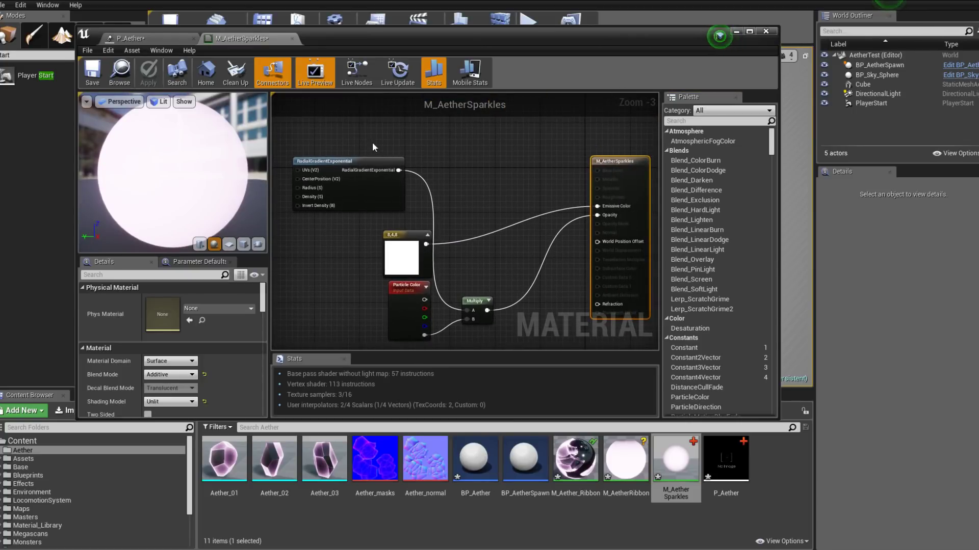
left_click(382, 162)
key("Delete")
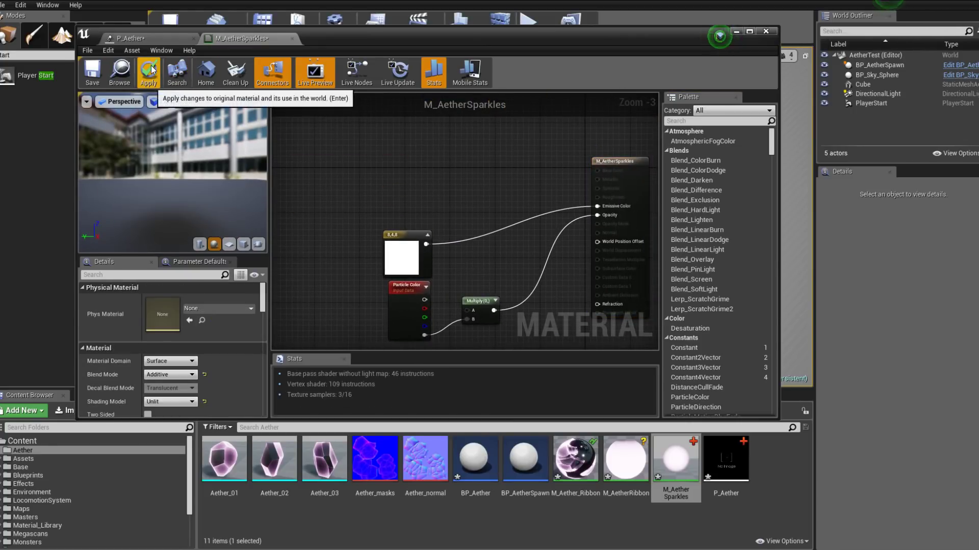
left_click(148, 71)
left_click(168, 38)
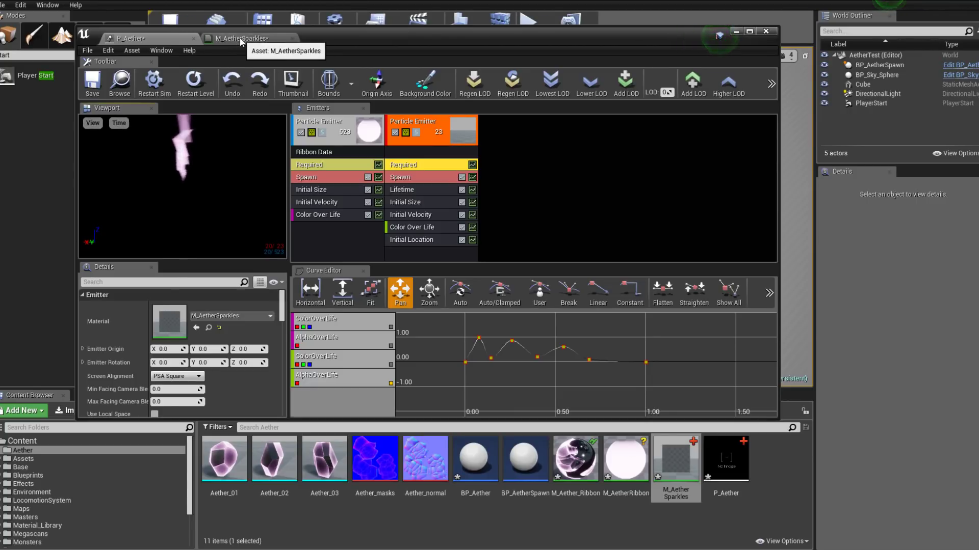
Set the second emitter's Lifetime distribution to 5 for both Min and Max.
left_click(425, 191)
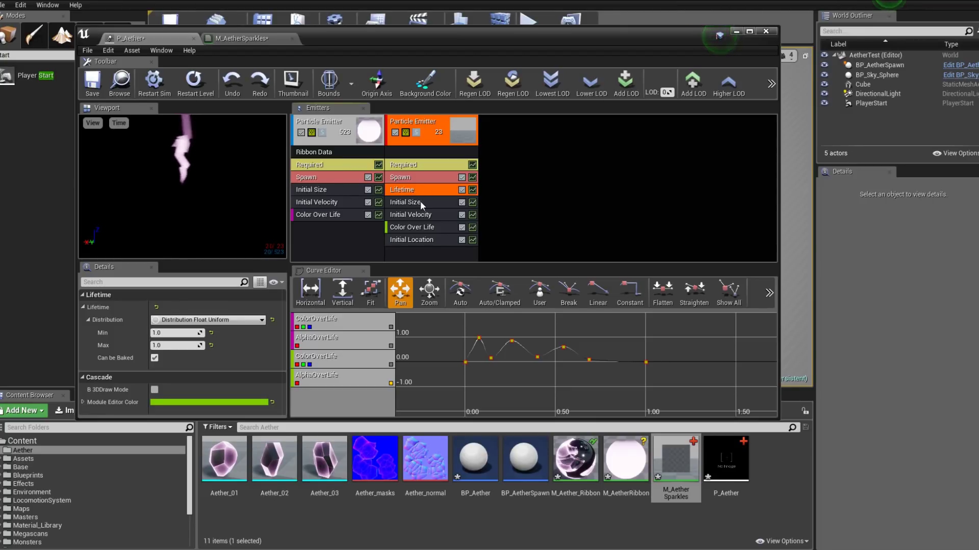
left_click(421, 204)
left_click(424, 216)
left_click(424, 238)
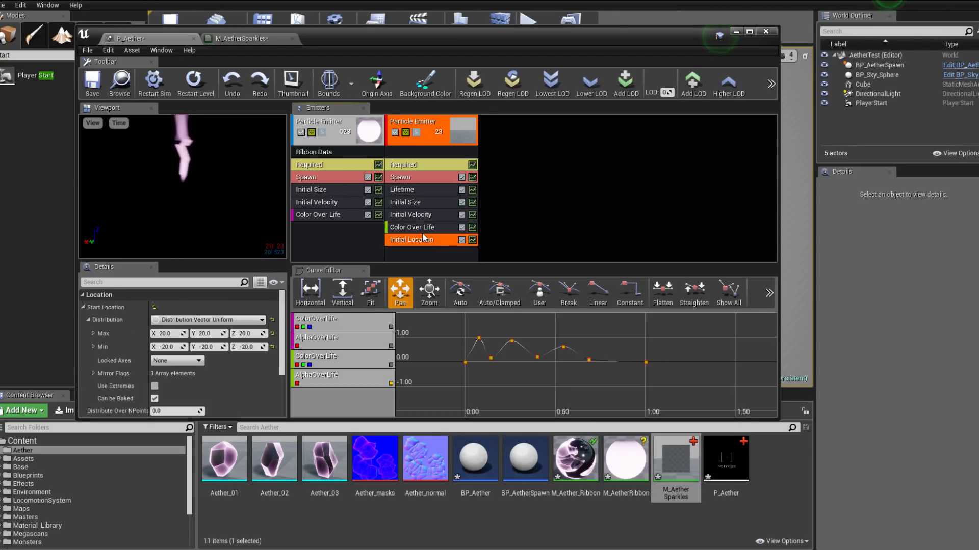
left_click(423, 229)
left_click(417, 192)
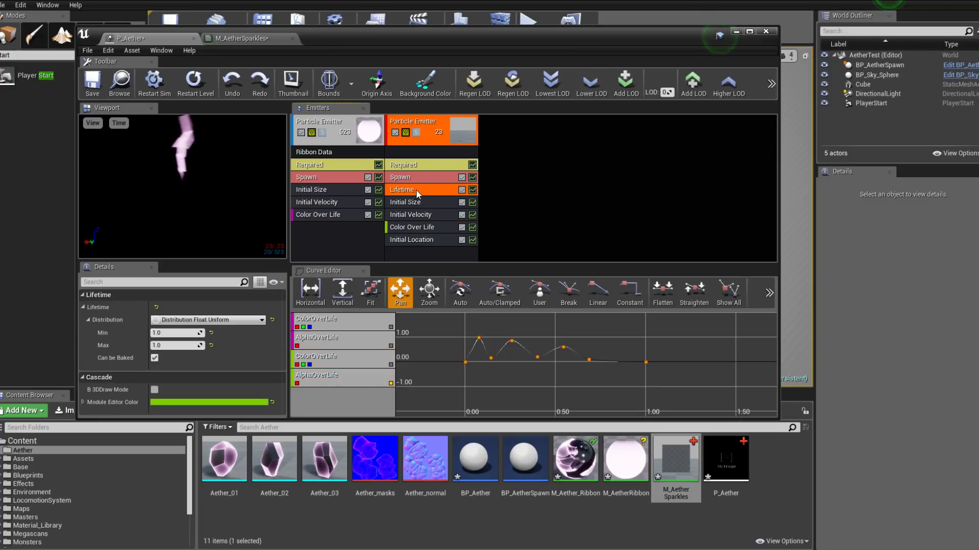
left_click(188, 346)
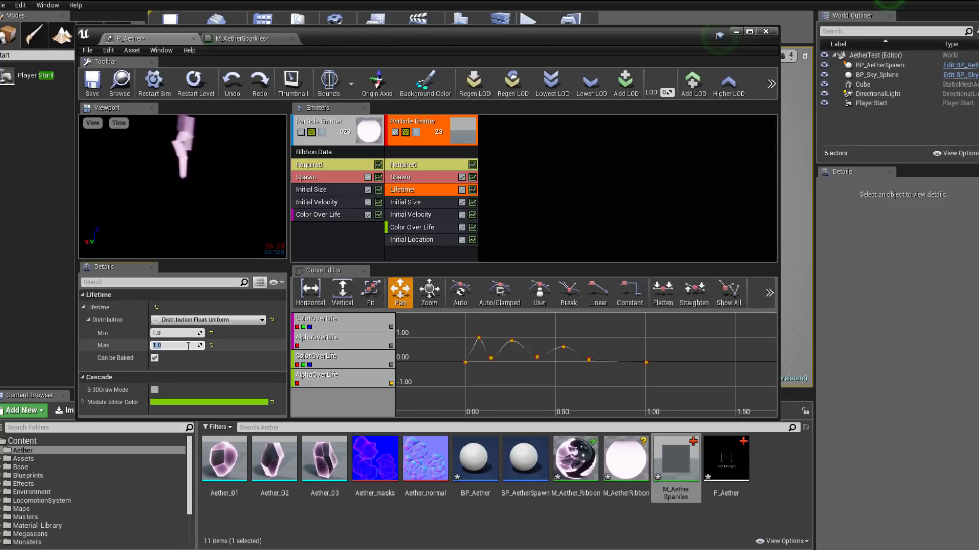
type("5")
key("Return")
left_click(192, 333)
type("5")
key("Return")
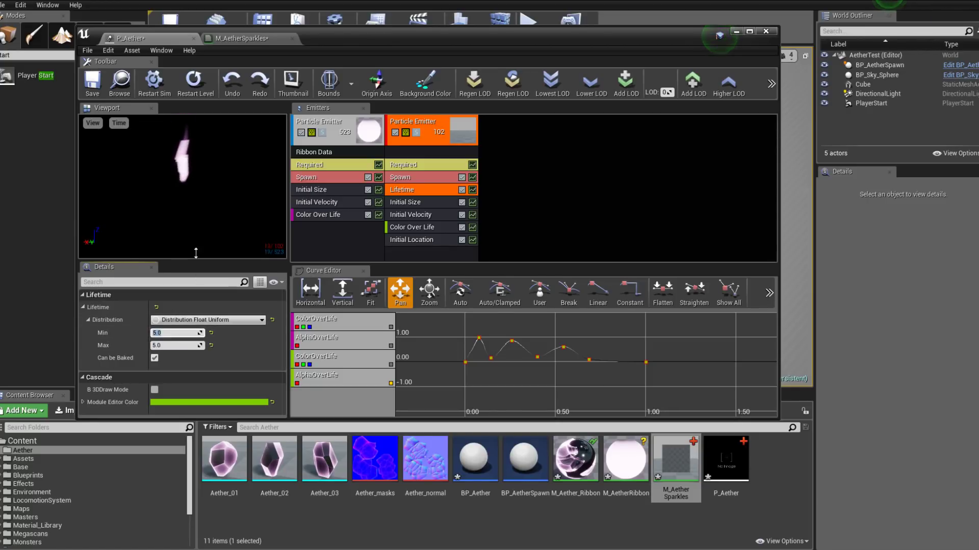
left_click_drag(232, 174, 255, 175)
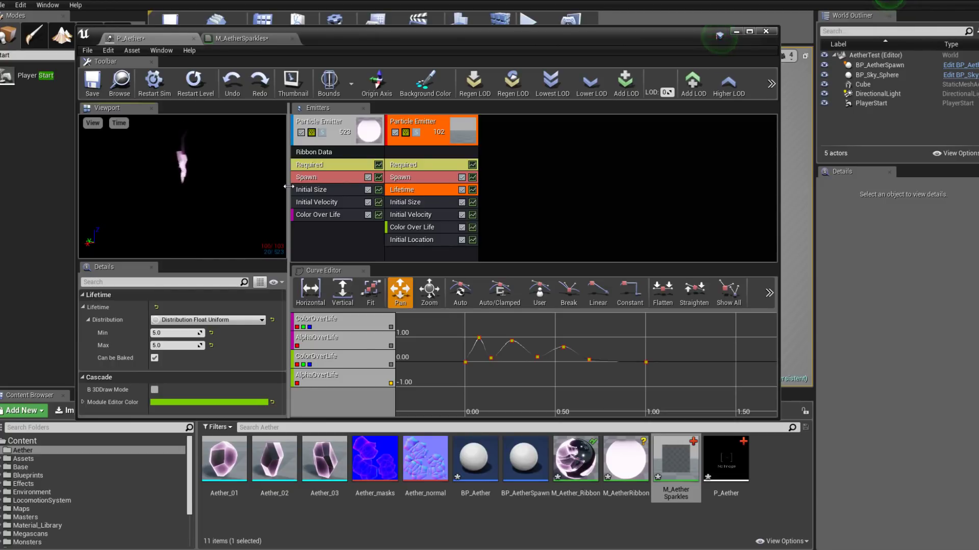
Try adding a GPU Sprites type data module to the second emitter, and delete that module again.
left_click(434, 142)
right_click(433, 141)
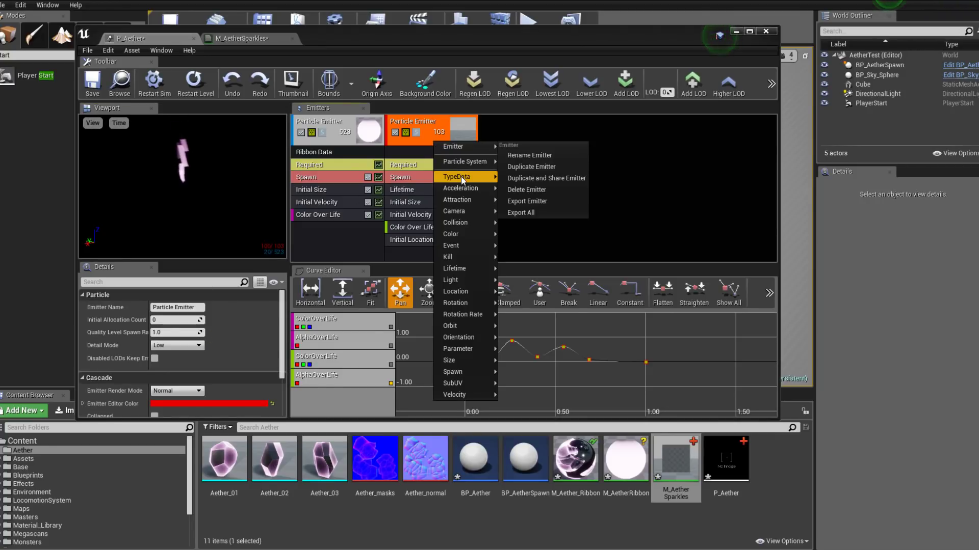
mouse_move(460, 176)
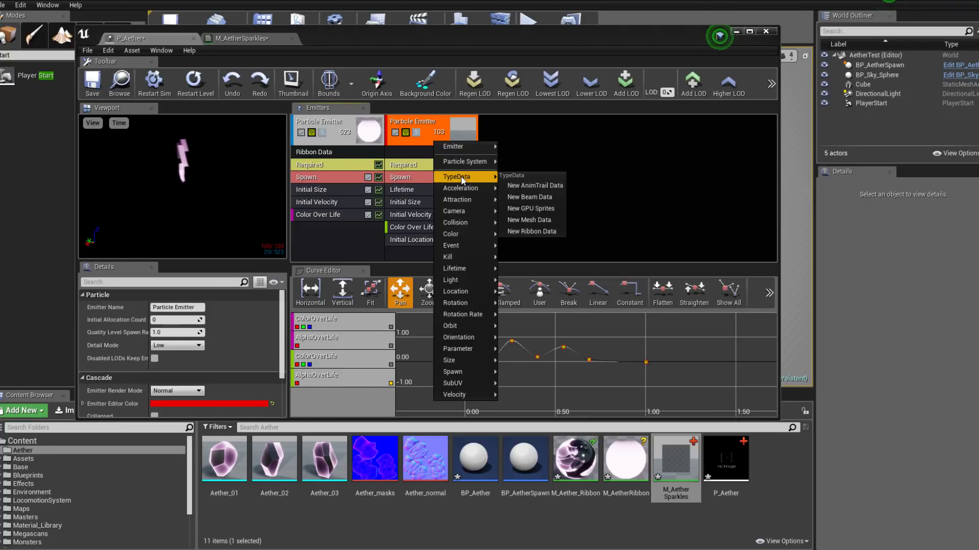
left_click(558, 211)
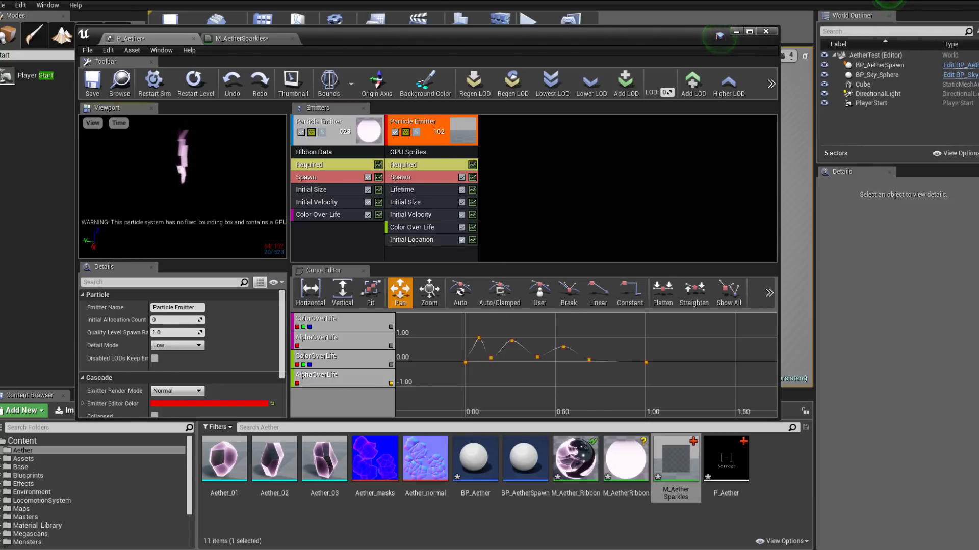
right_click(452, 153)
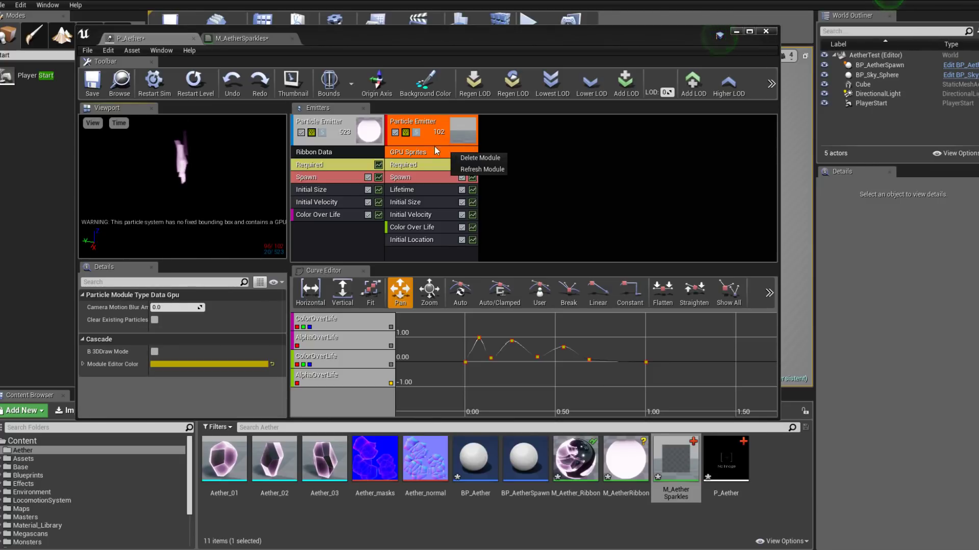
left_click(472, 158)
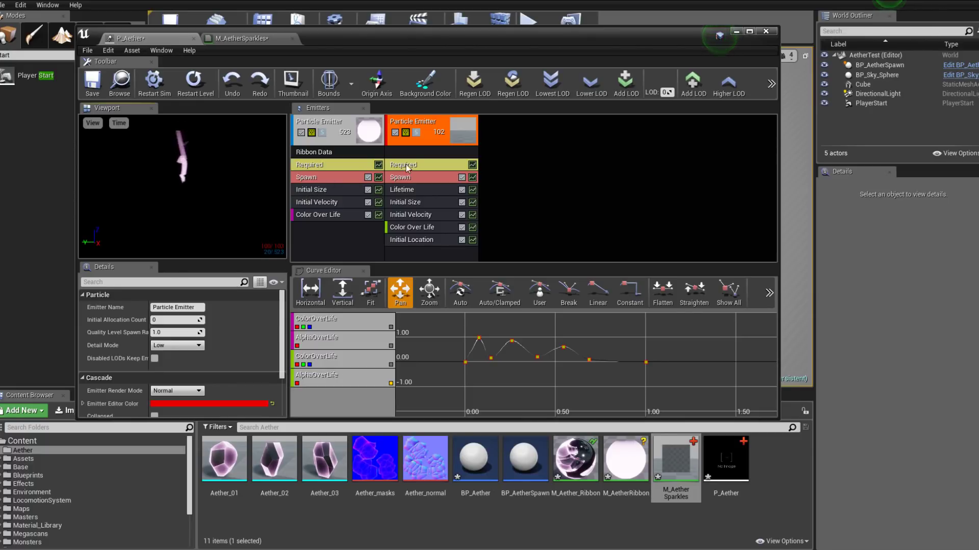
Solo the second emitter, disconnect the Multiply node from Opacity in M_AetherSparkles, and apply the material change.
left_click(417, 134)
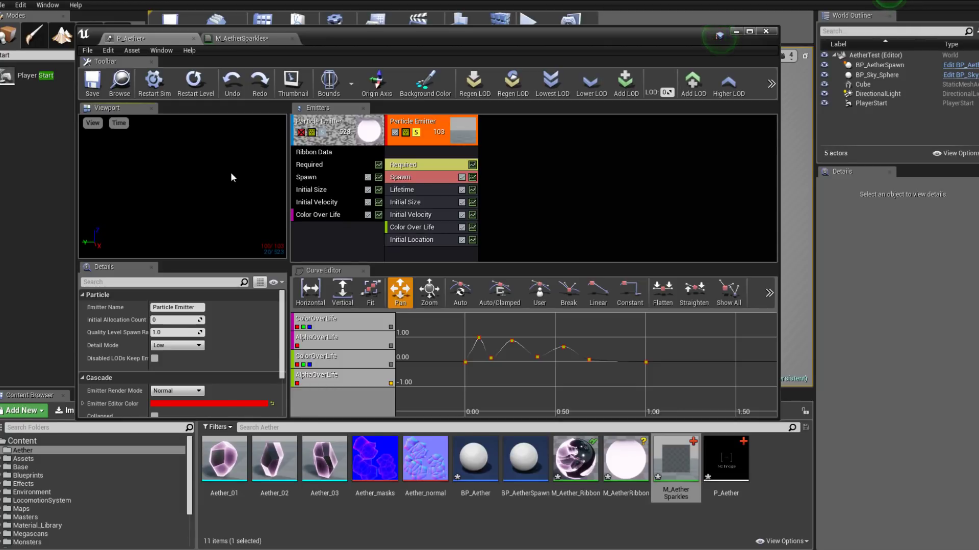
left_click(235, 38)
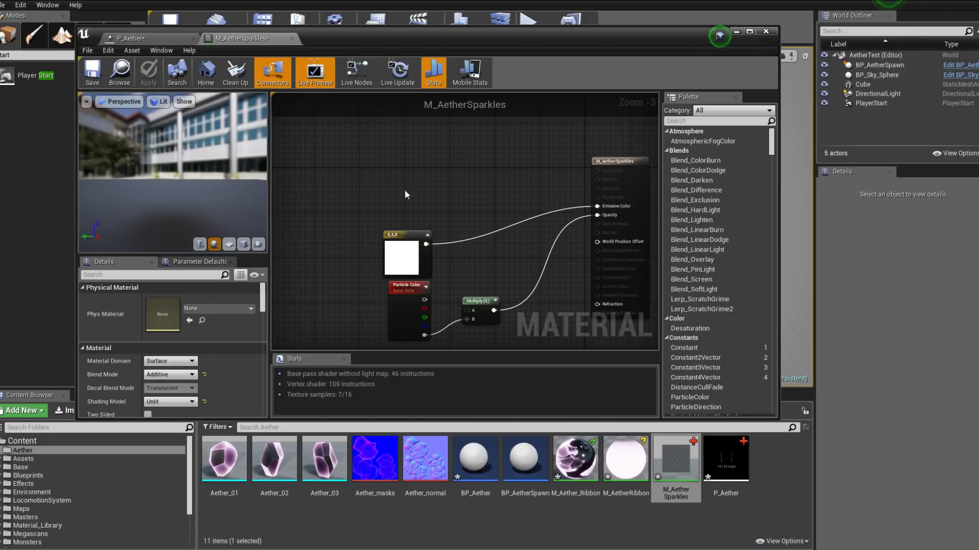
left_click(598, 215, "alt")
left_click(149, 72)
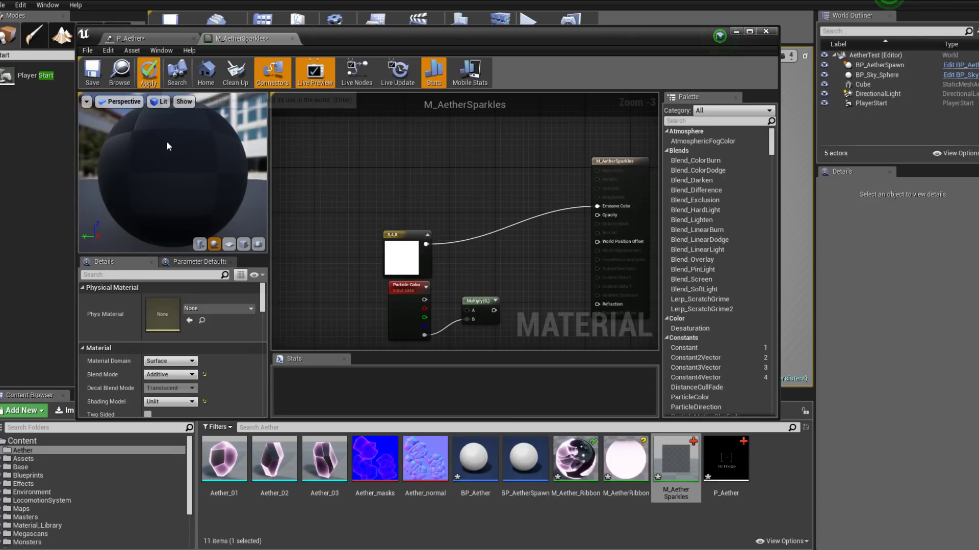
left_click(150, 40)
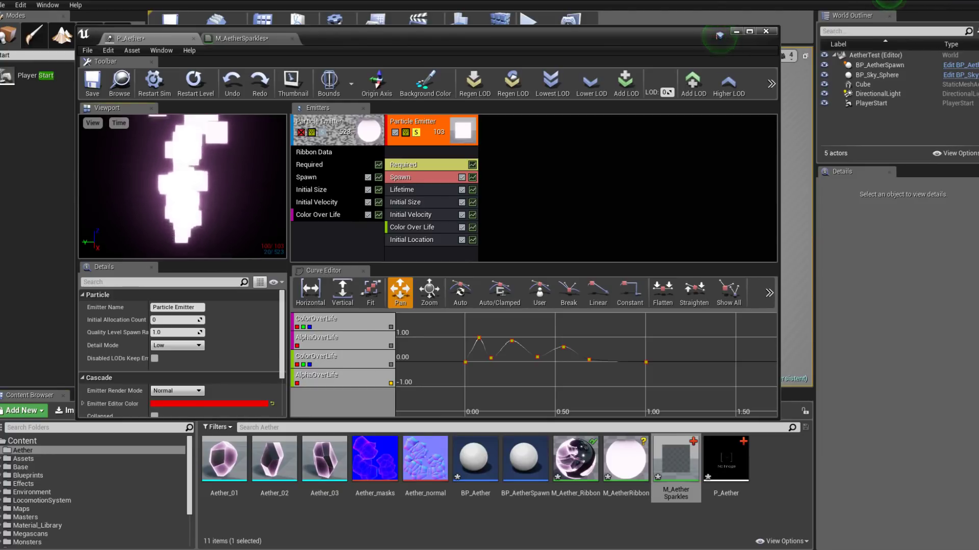
Add a RadialGradientExponential node to M_AetherSparkles, connect it directly to Opacity, apply the change and return to P_Aether.
left_click(253, 37)
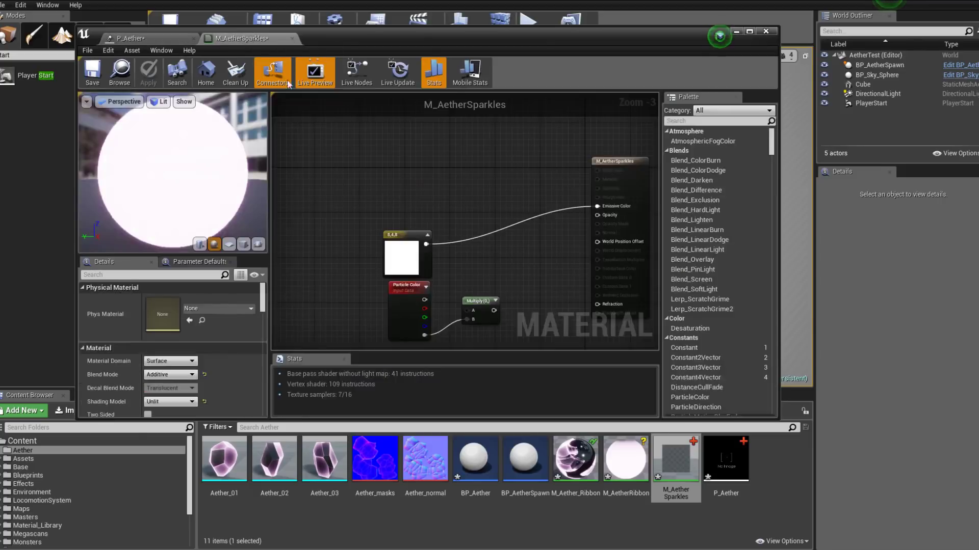
right_click(386, 182)
type("grad")
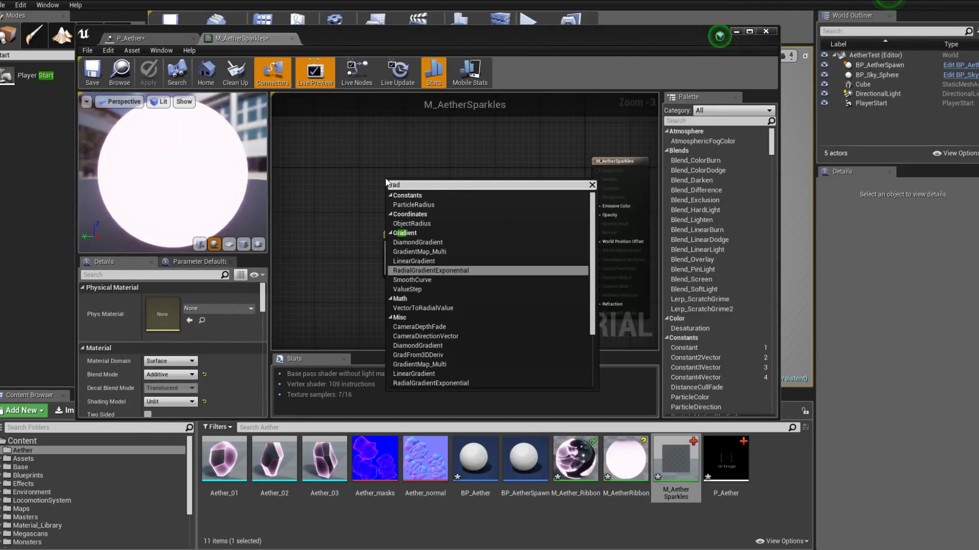
key("Return")
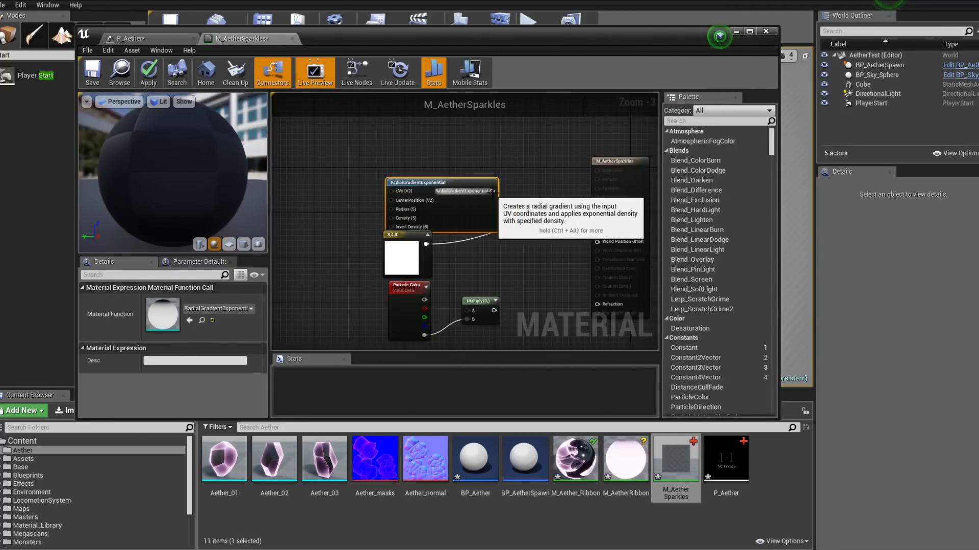
left_click_drag(433, 173, 601, 216)
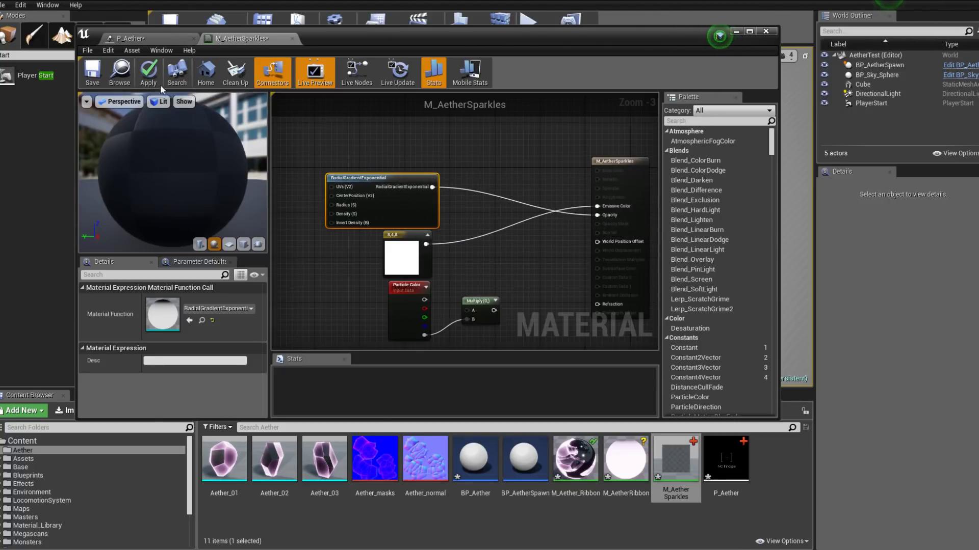
left_click(153, 60)
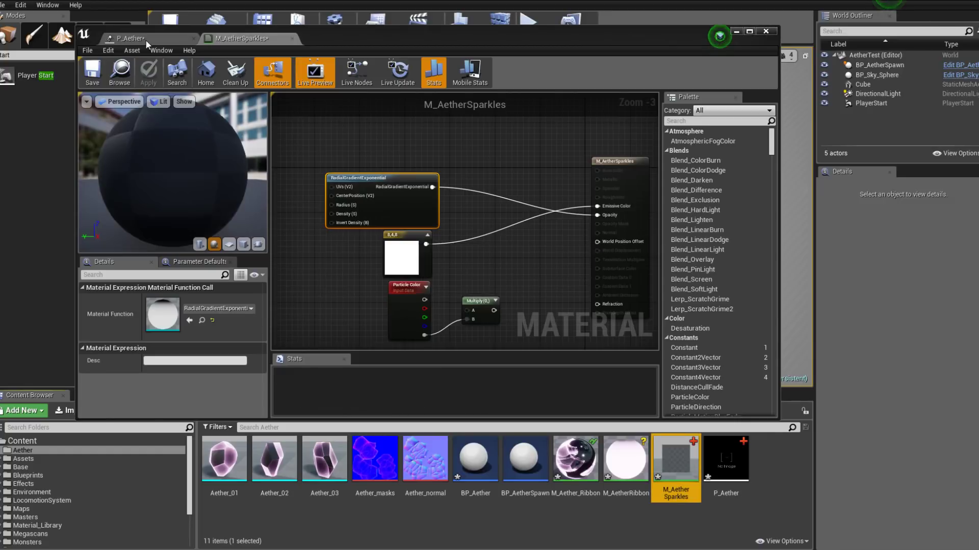
left_click(146, 39)
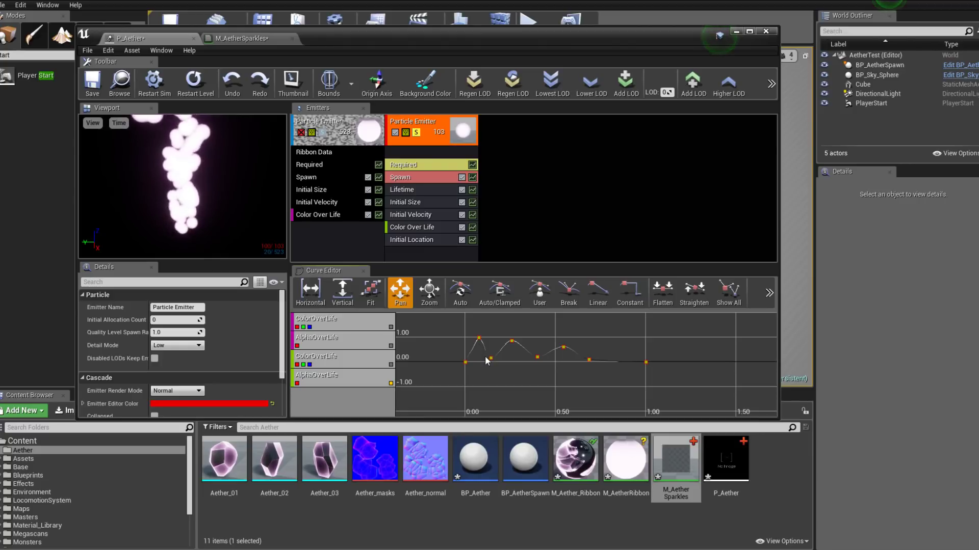
Set the second emitter's Initial Velocity range to Max 1 and Min -1 on X, Y and Z.
mouse_move(491, 360)
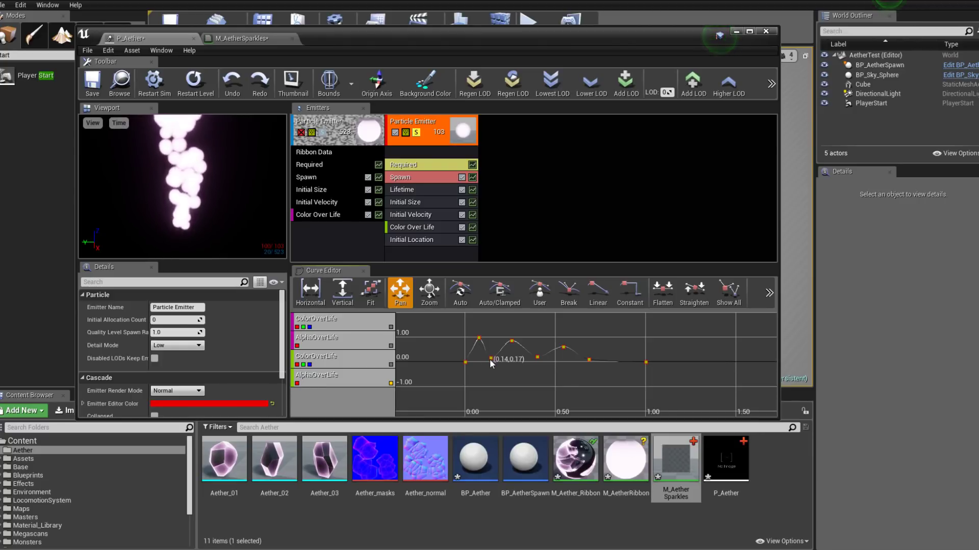
left_click(428, 238)
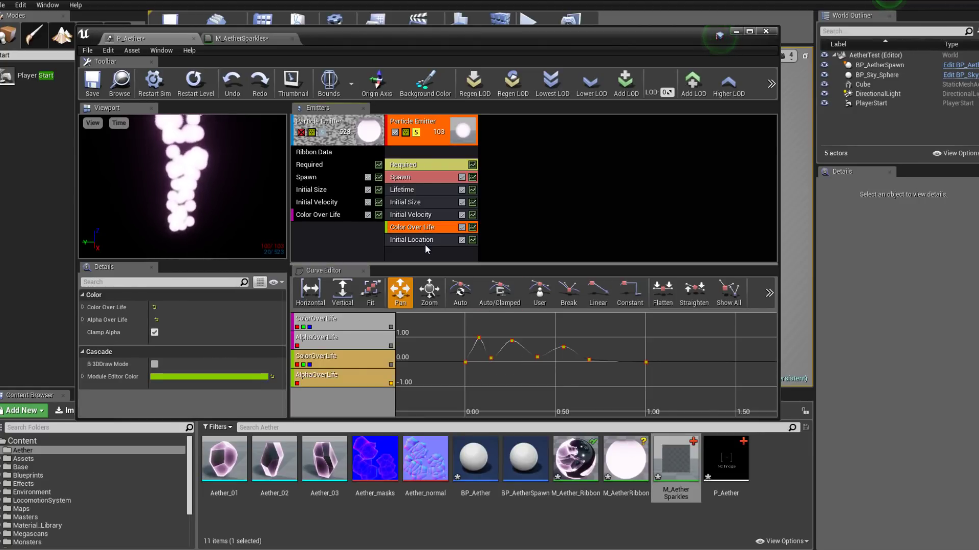
left_click(420, 216)
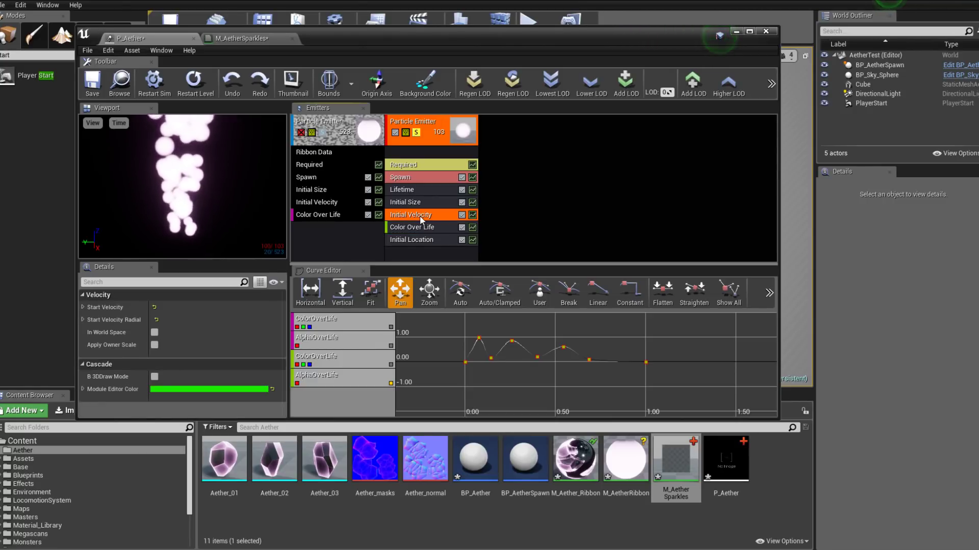
right_click(404, 216)
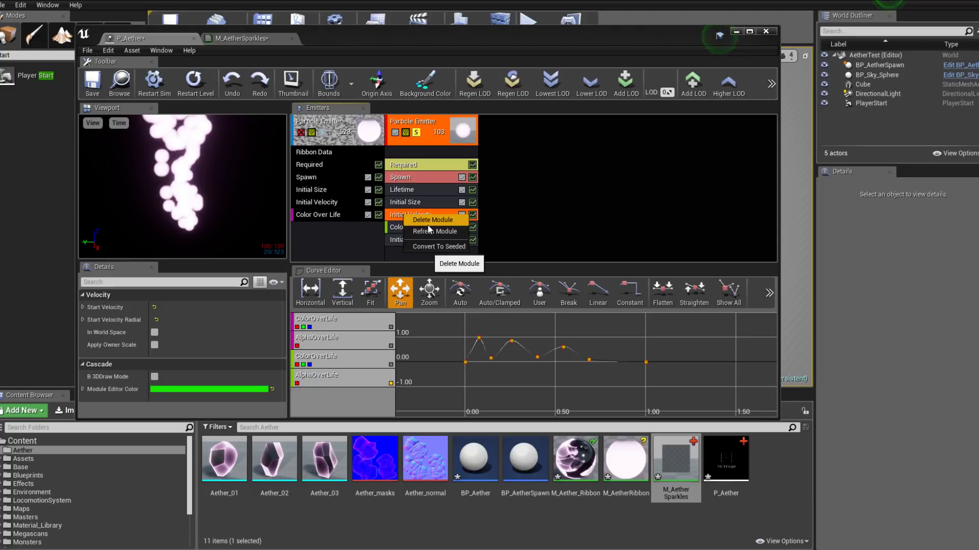
left_click(85, 307)
left_click(88, 320)
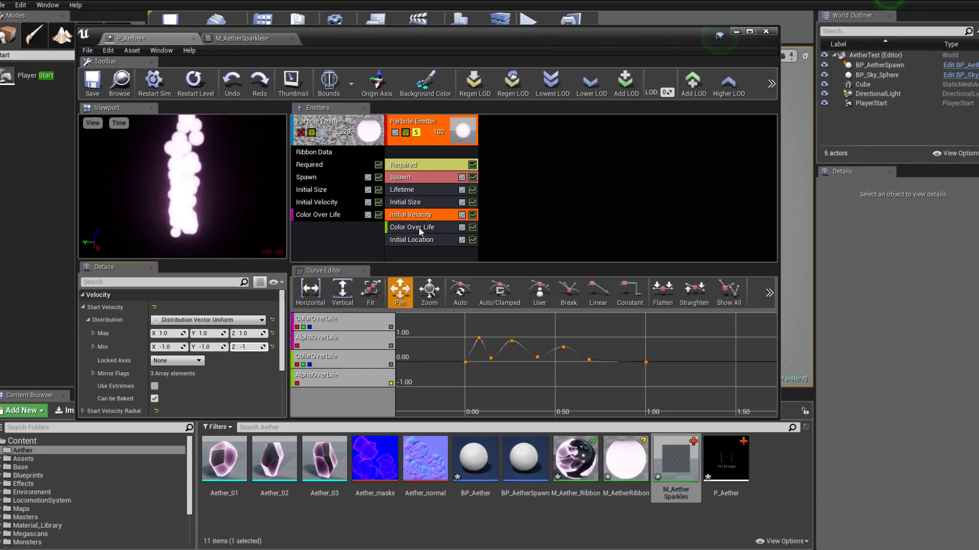
Set the Max of the second emitter's Initial Location to 50 on X, Y and Z.
left_click(421, 192)
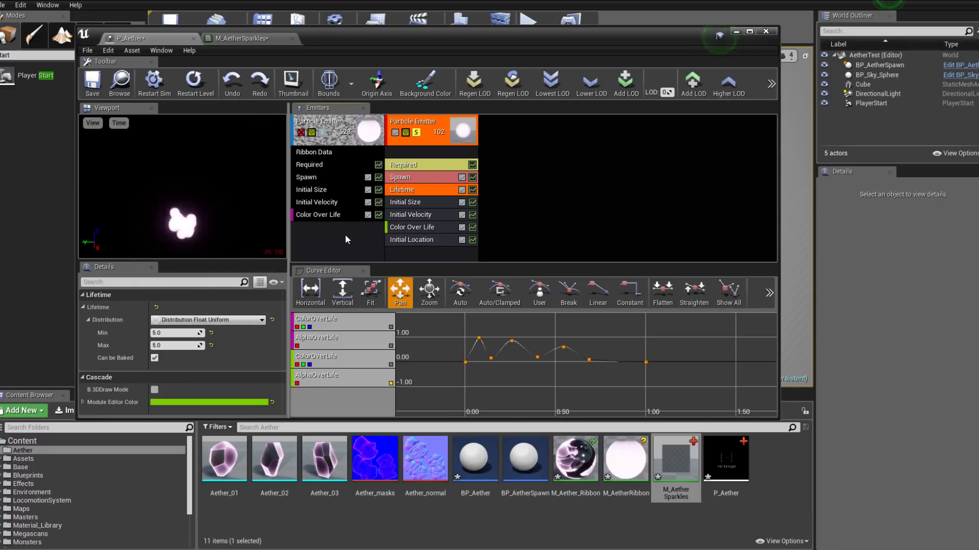
left_click(412, 229)
left_click(418, 220)
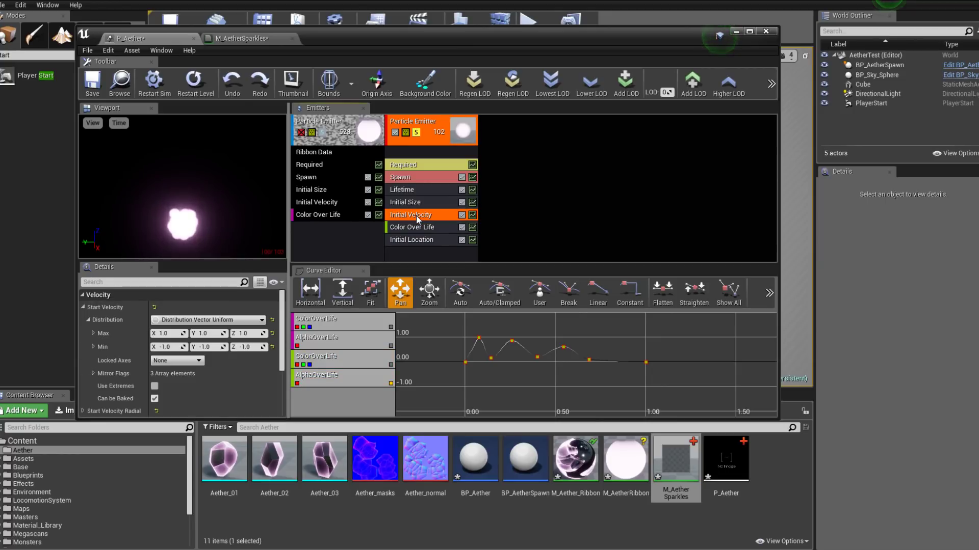
left_click(428, 238)
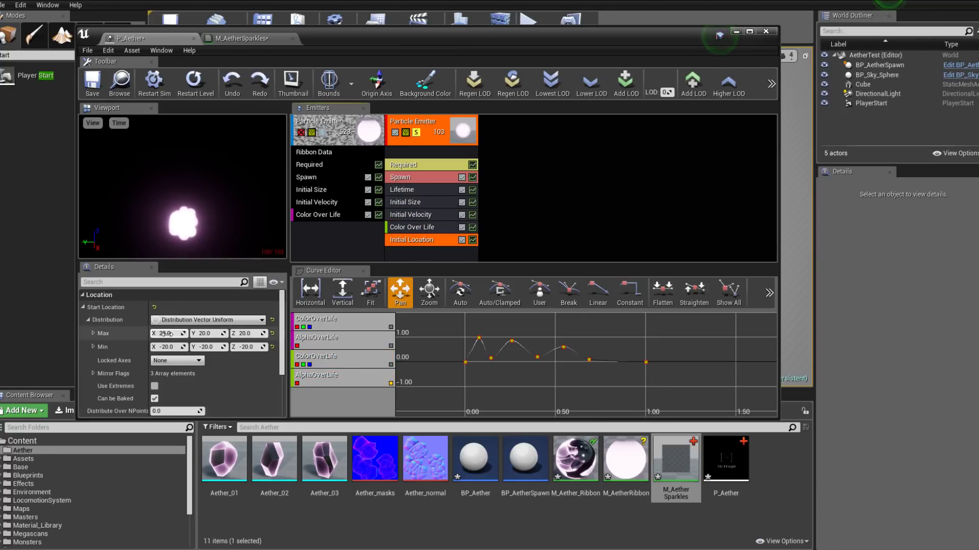
type("50")
key("Tab")
type("50")
key("Tab")
type("510")
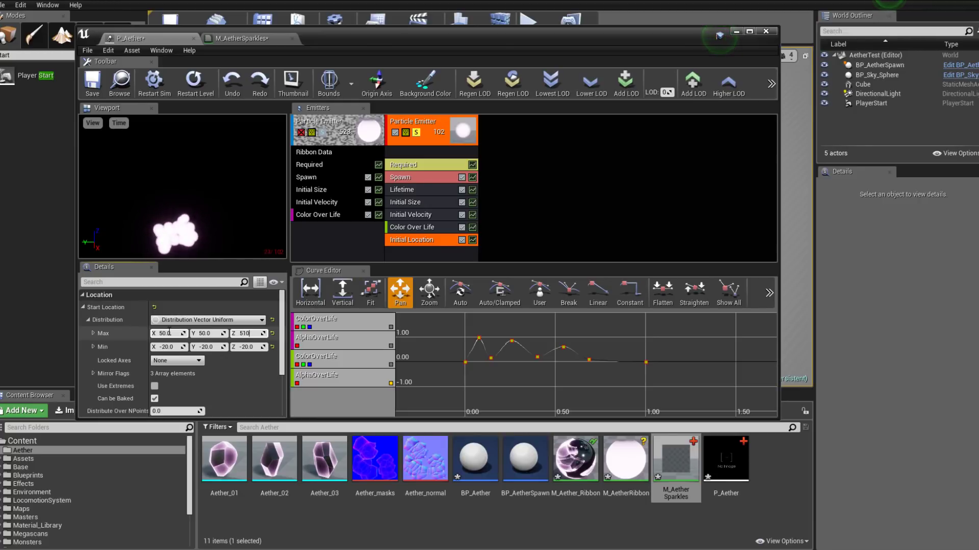
key("BackSpace")
key("BackSpace")
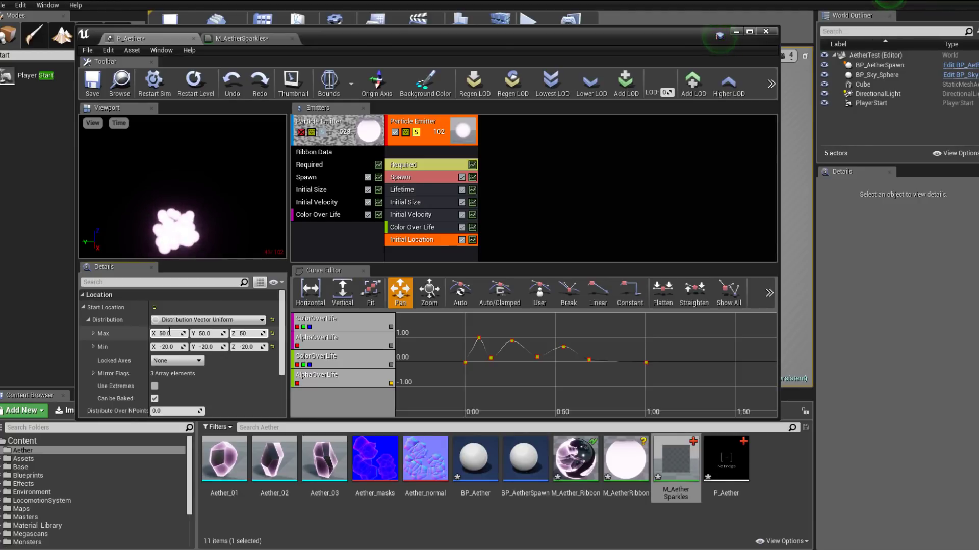
Set the Initial Location Min to -50 on X, Y and Z, and restart the particle systems in the level.
key("Tab")
type("-50")
key("Tab")
type("-50")
key("Tab")
type("-50")
key("Return")
left_click(196, 81)
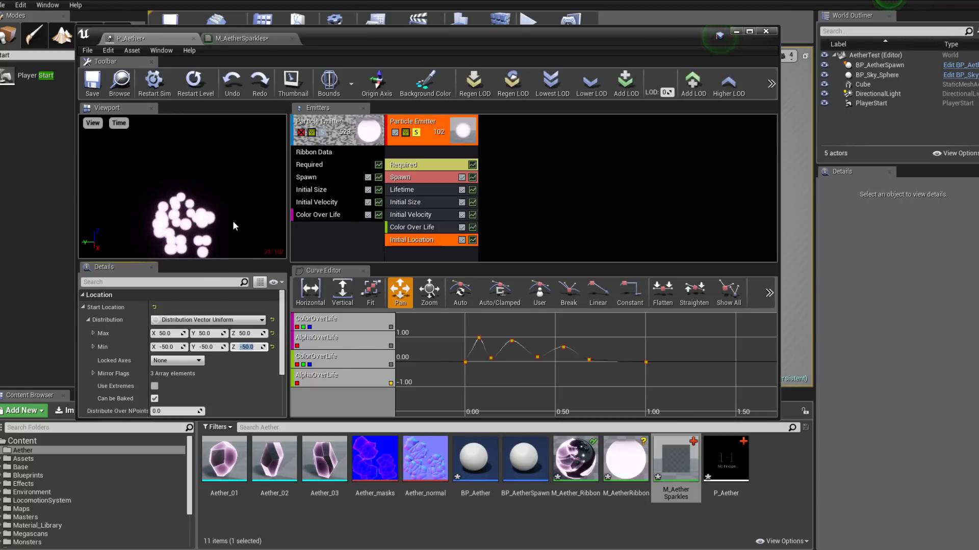
Set the second emitter's Lifetime range to Min 0.5 and Max 2.
left_click(427, 191)
left_click(182, 332)
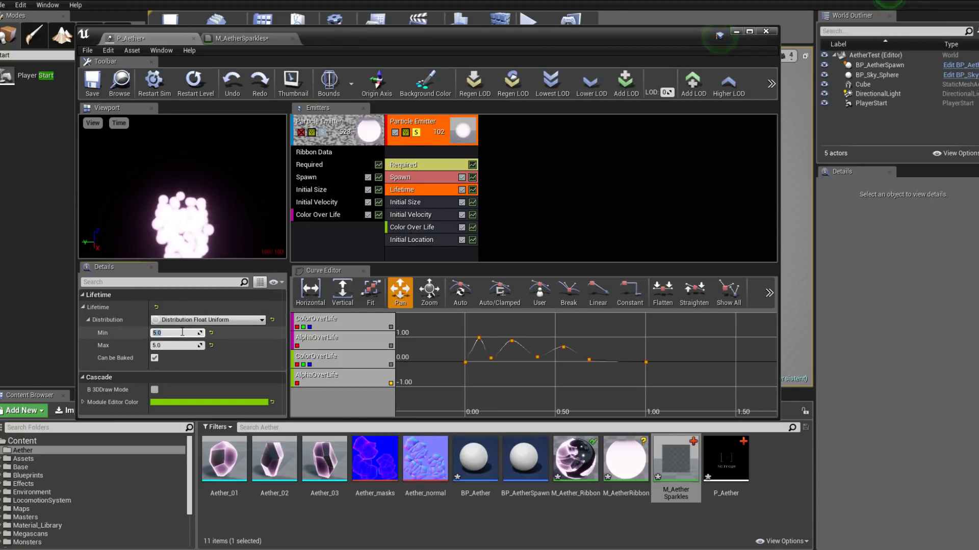
type("2")
key("Tab")
type("2")
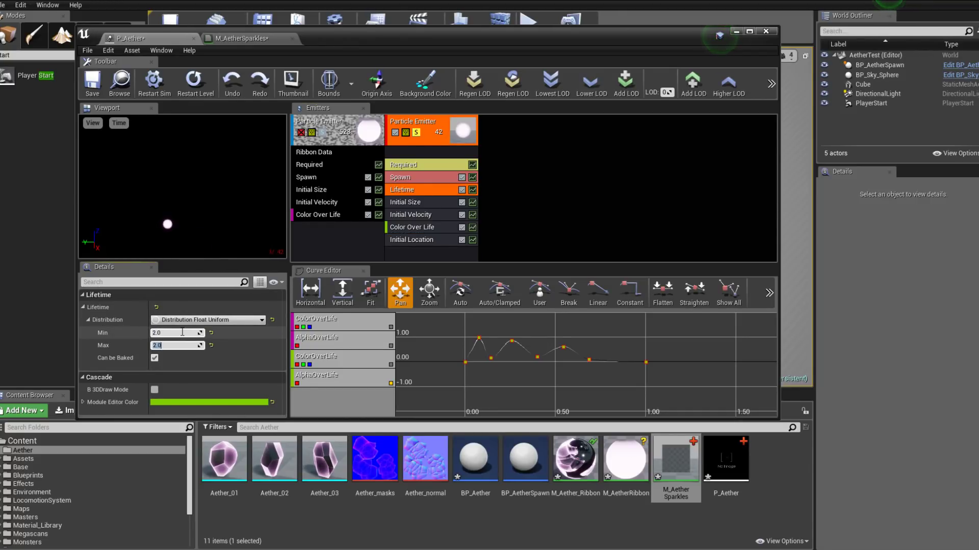
key("Return")
left_click(182, 333)
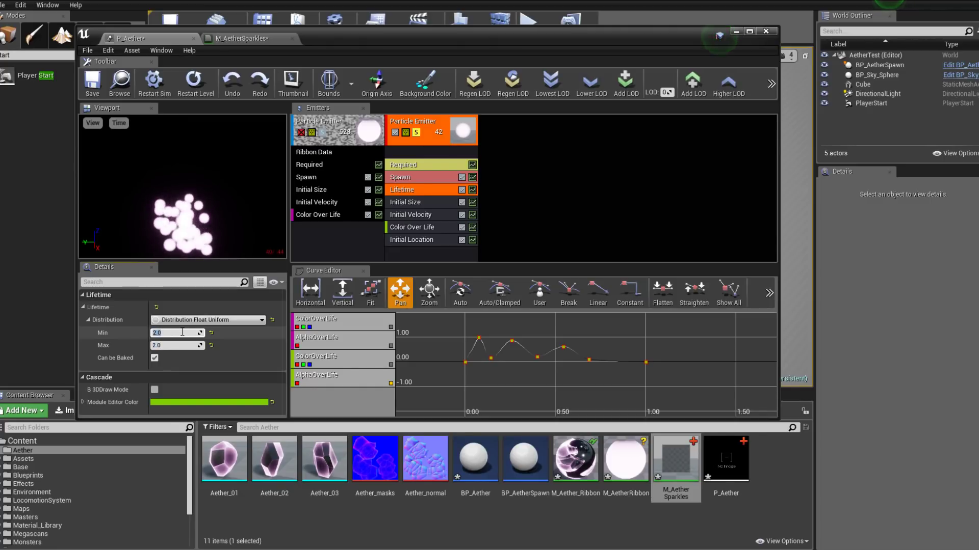
type("0.5")
key("Return")
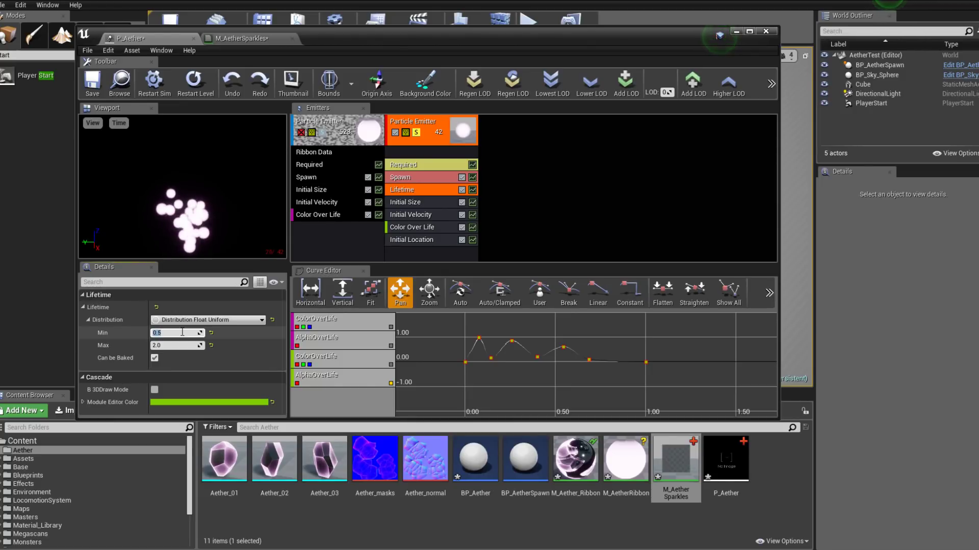
Set the second emitter's Initial Size to Max 10 and Min 5 on X, Y and Z.
left_click(405, 202)
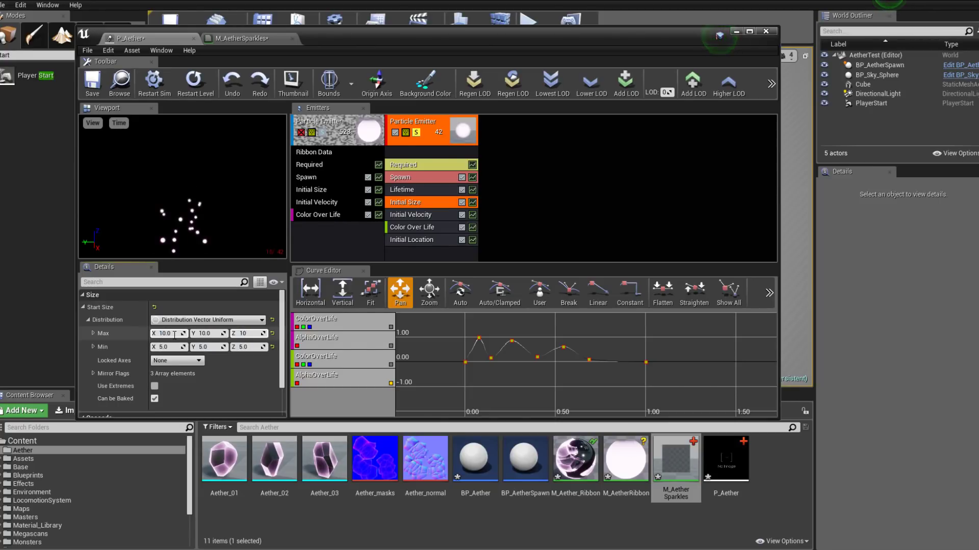
key("Tab")
key("Tab")
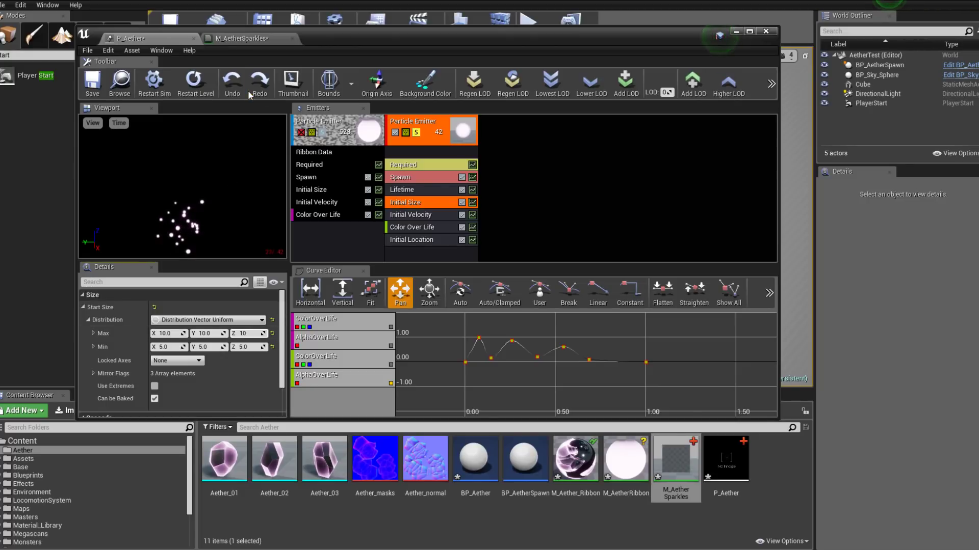
In M_AetherSparkles, delete the Multiply node, connect Particle Color's alpha directly to Opacity, apply the change and return to P_Aether.
left_click(249, 40)
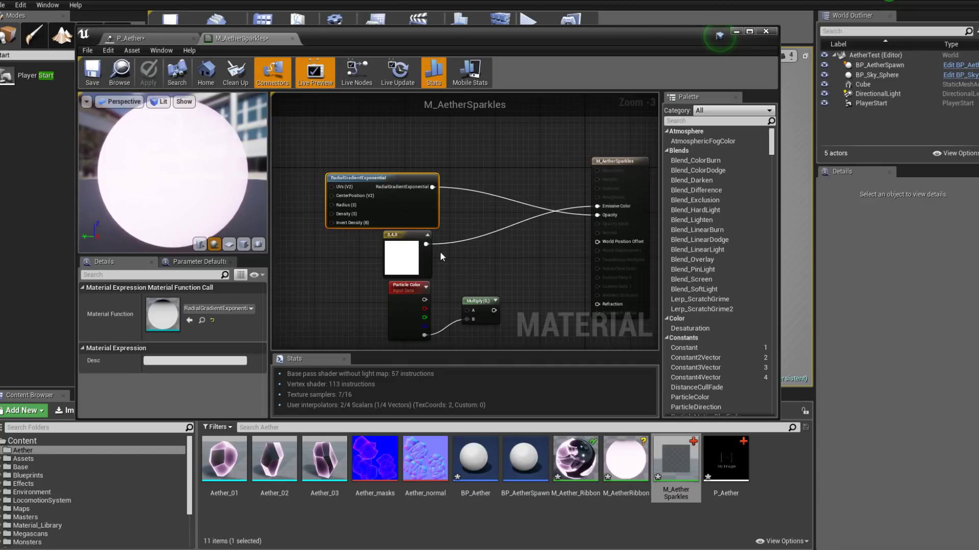
left_click(474, 313)
key("Delete")
left_click_drag(424, 335, 606, 201)
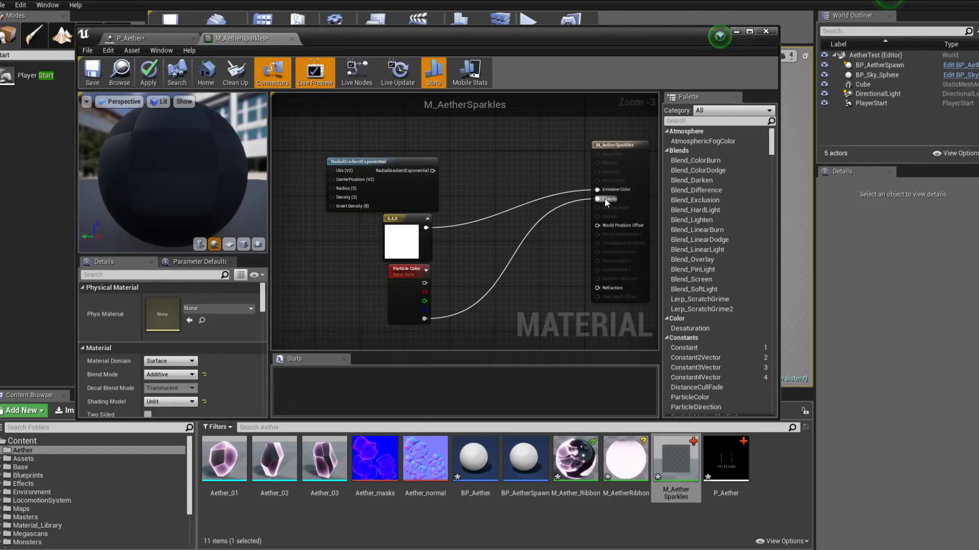
left_click(148, 72)
left_click(155, 35)
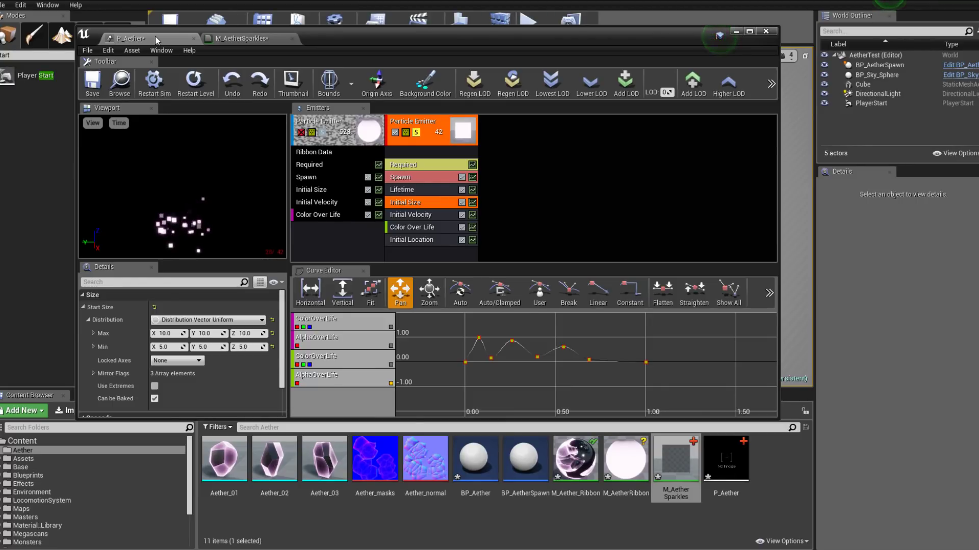
In M_AetherSparkles, multiply RadialGradientExponential by Particle Color's alpha, feed the result into Opacity, apply it and return to P_Aether.
left_click(237, 35)
left_click_drag(432, 170, 473, 270)
type("multiply")
key("Return")
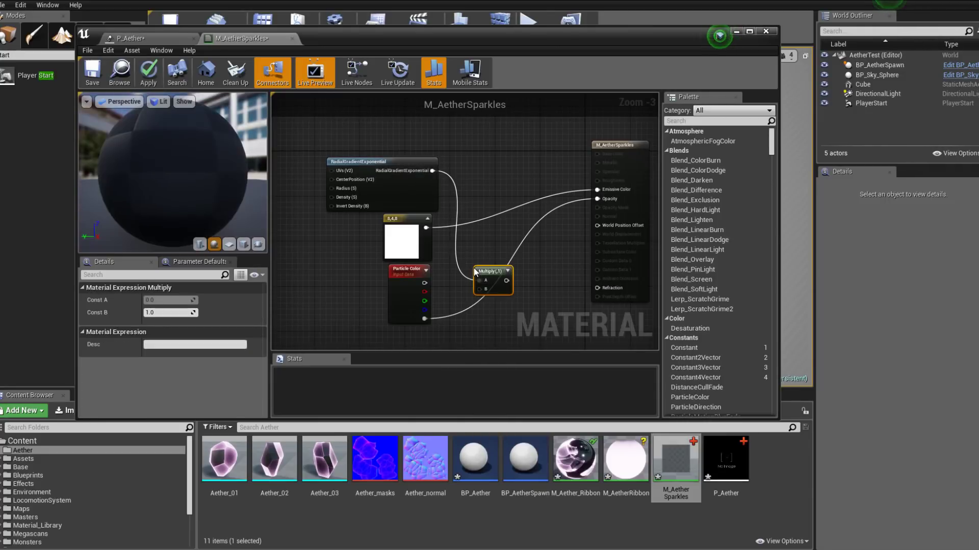
left_click_drag(424, 319, 597, 198)
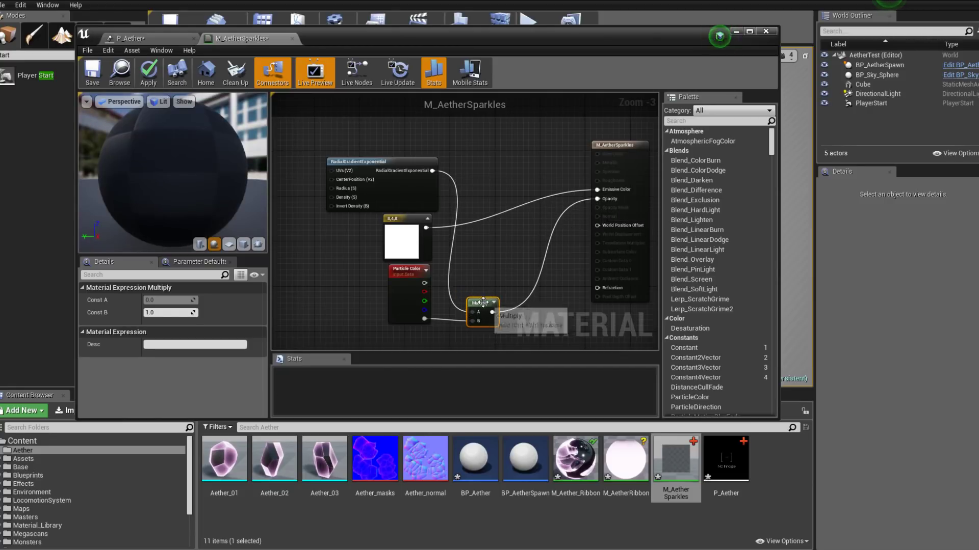
left_click_drag(483, 303, 483, 297)
left_click(149, 73)
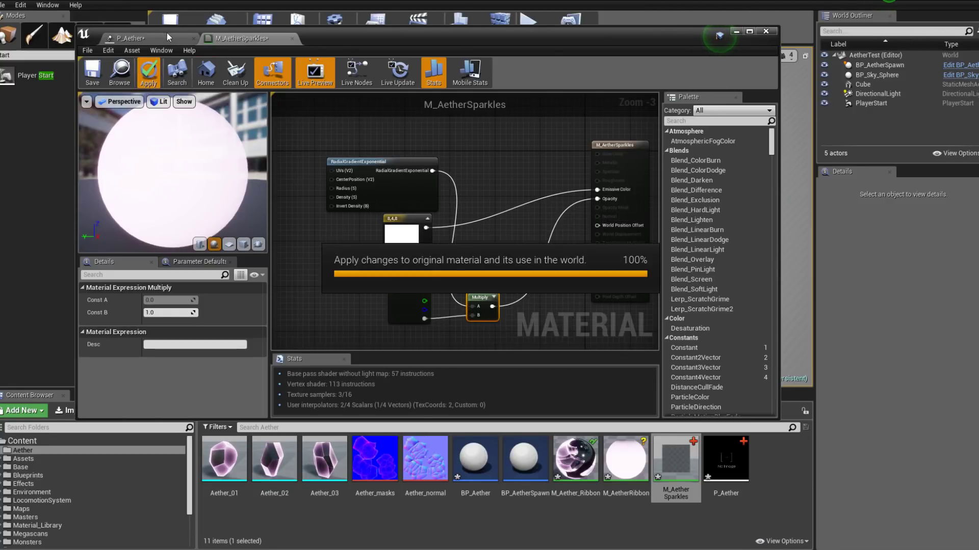
left_click(146, 41)
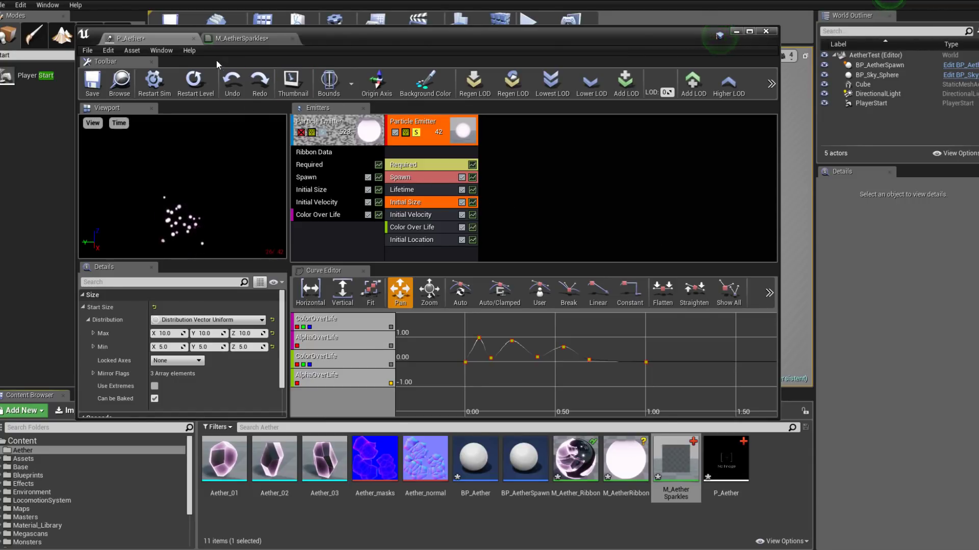
Turn off solo on the second emitter and play the level to examine the crystals' ribbons and sparkles together.
left_click(416, 133)
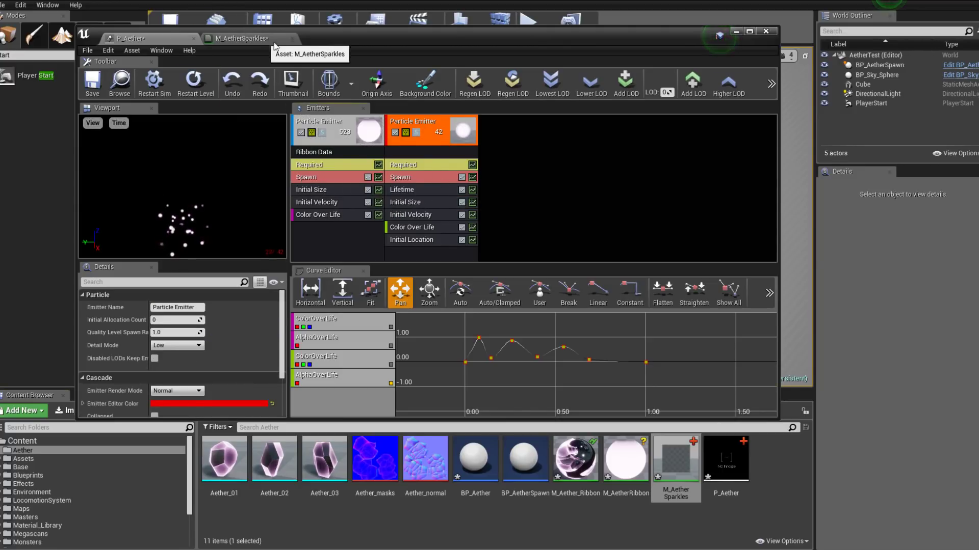
left_click_drag(464, 29, 471, 367)
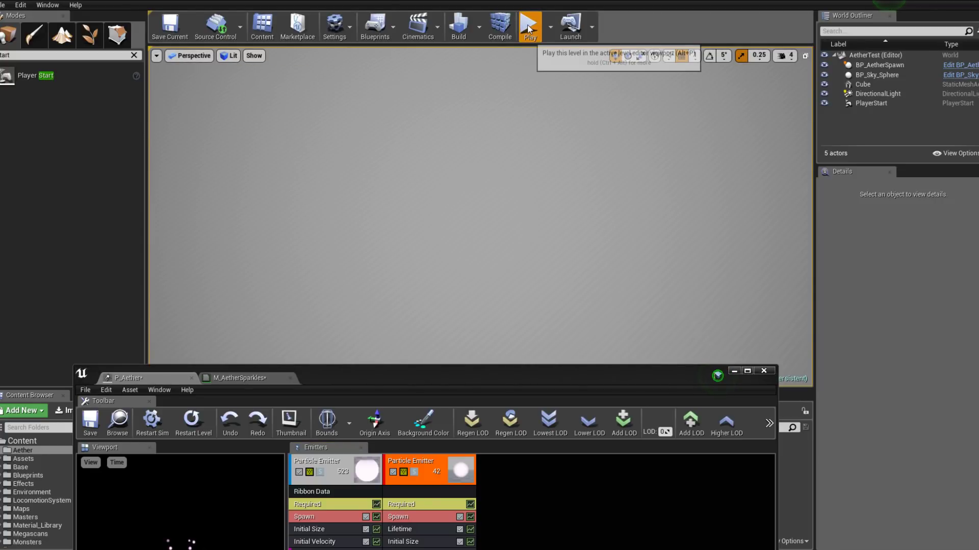
left_click(527, 28)
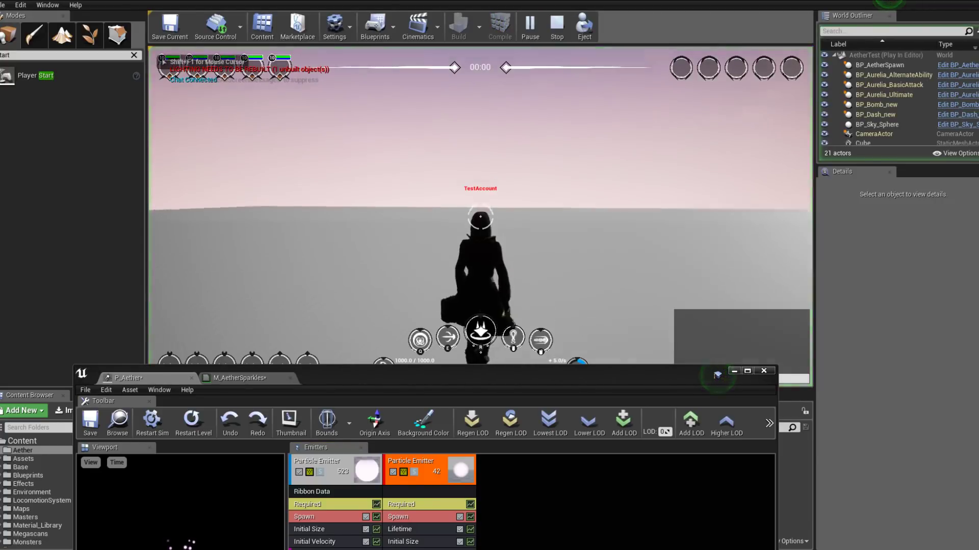
key("w")
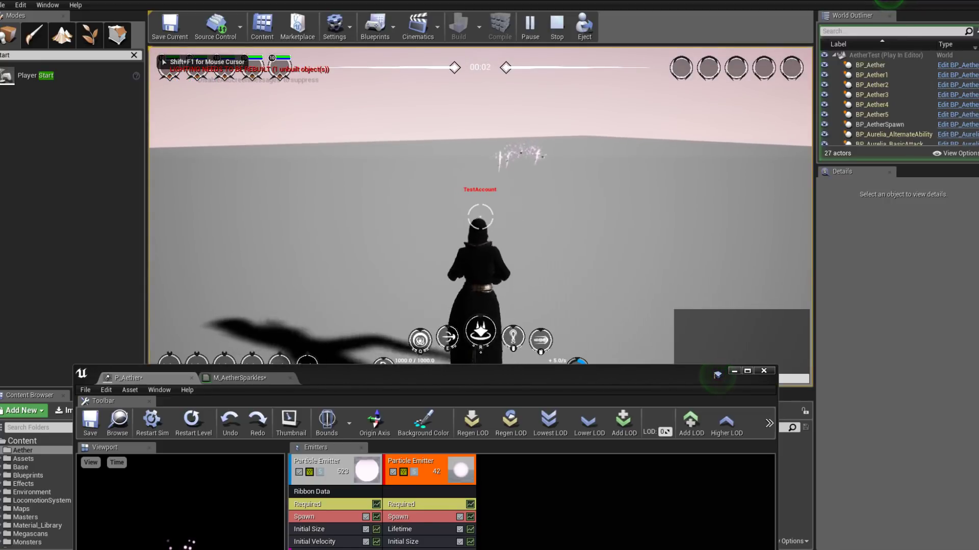
left_click(481, 217)
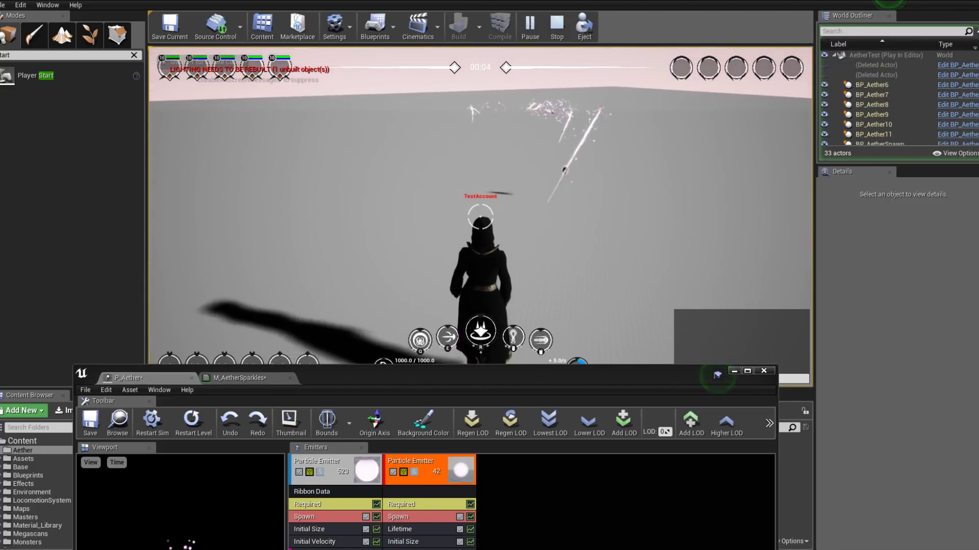
key("w")
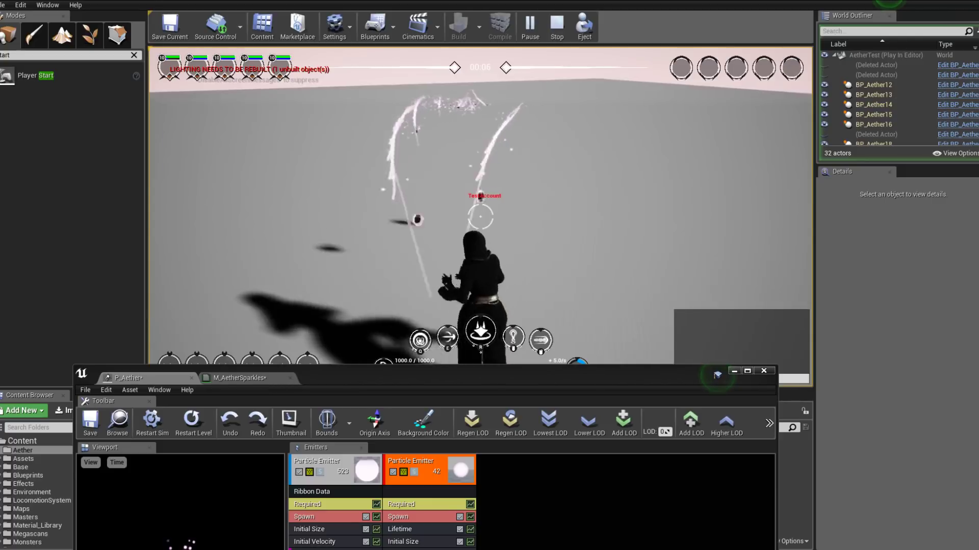
key("w")
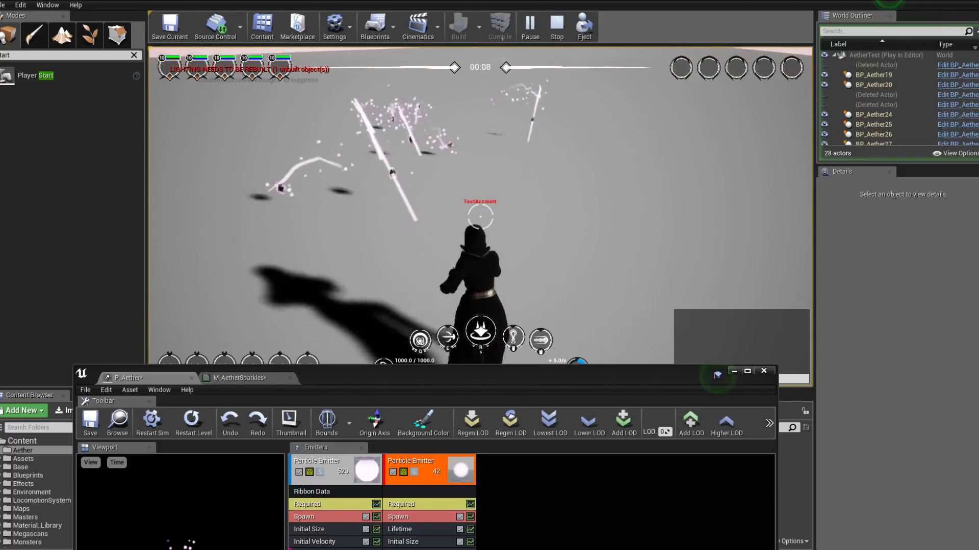
left_click(481, 216)
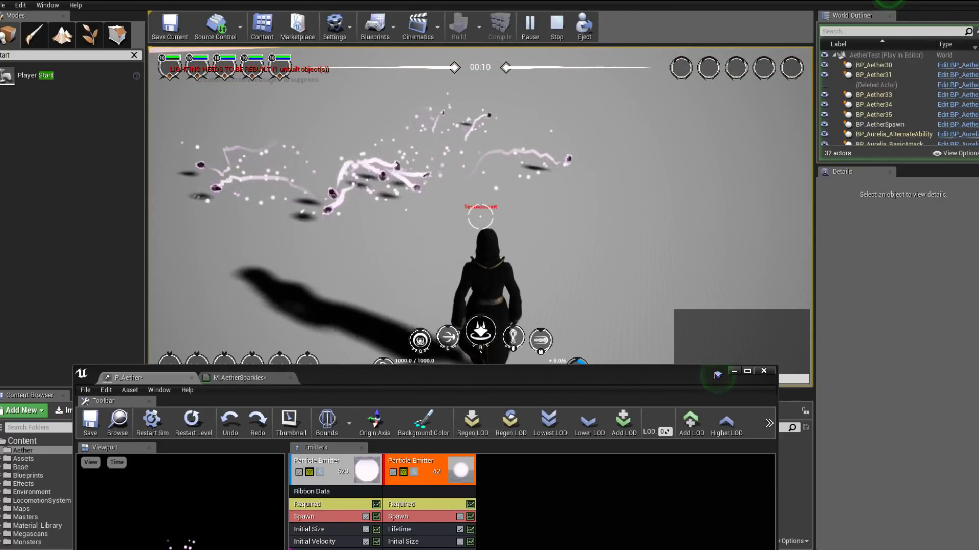
key("Escape")
Set the second emitter's constant Spawn Rate to 5.
left_click_drag(380, 390, 463, 131)
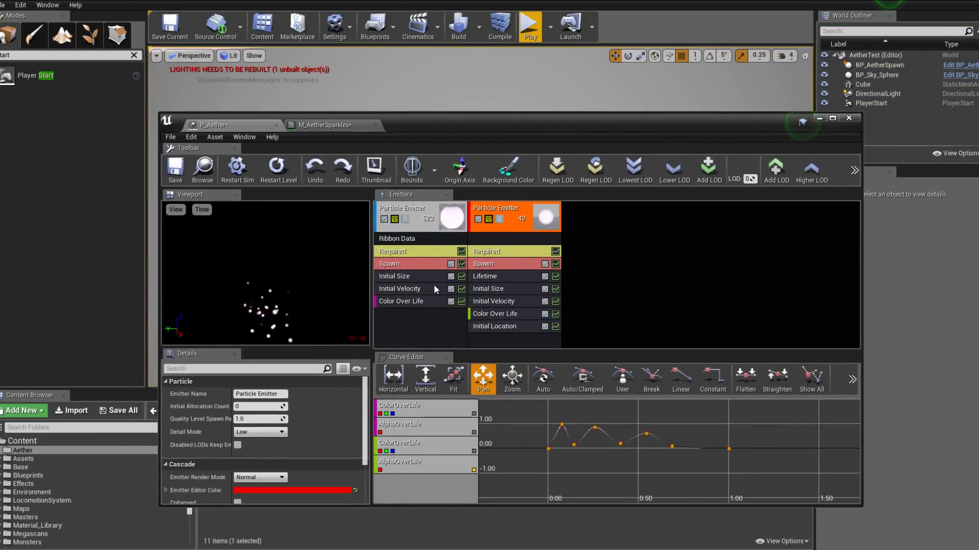
left_click(500, 265)
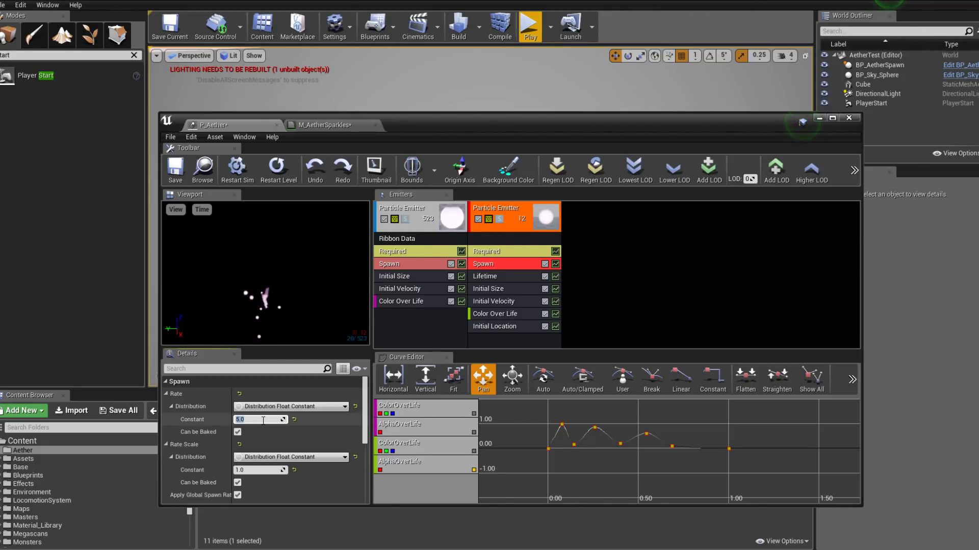
Play the level again and walk around the crystals to examine the sparkle density and ribbon trails.
left_click_drag(461, 129, 402, 409)
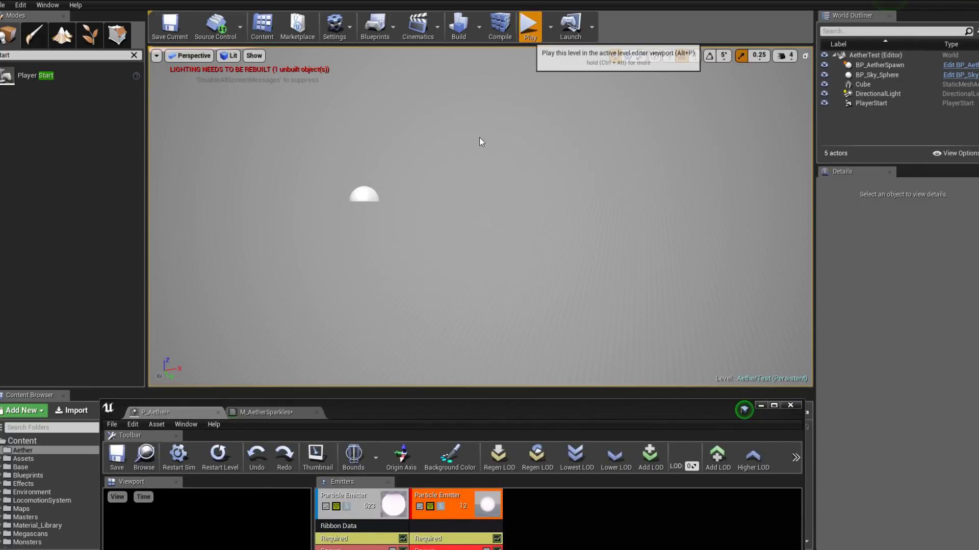
key("w")
key("w")
key("w")
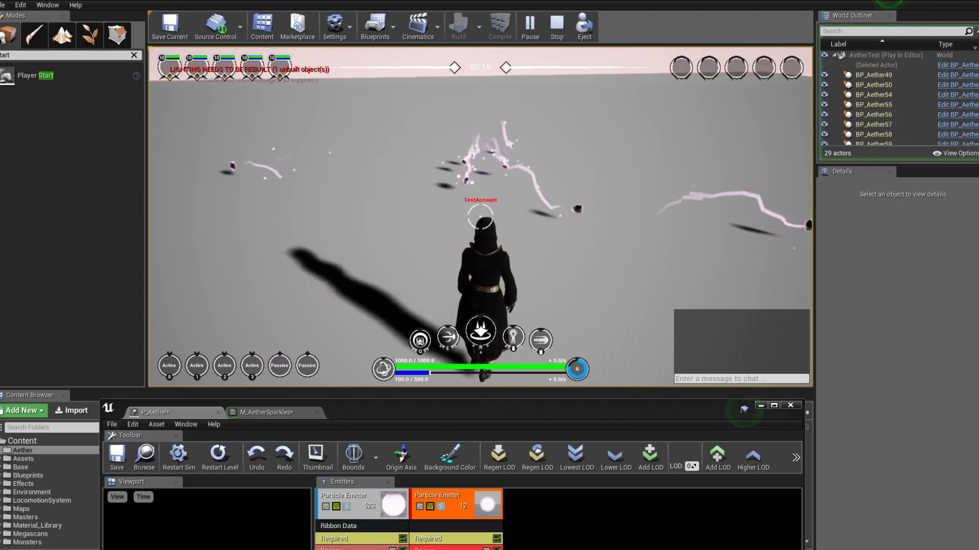
key("w")
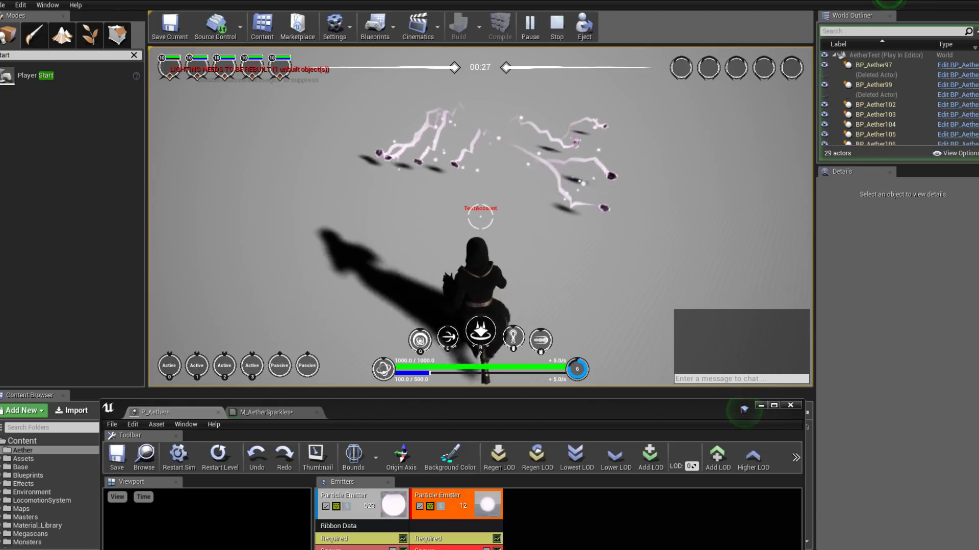
left_click(480, 217)
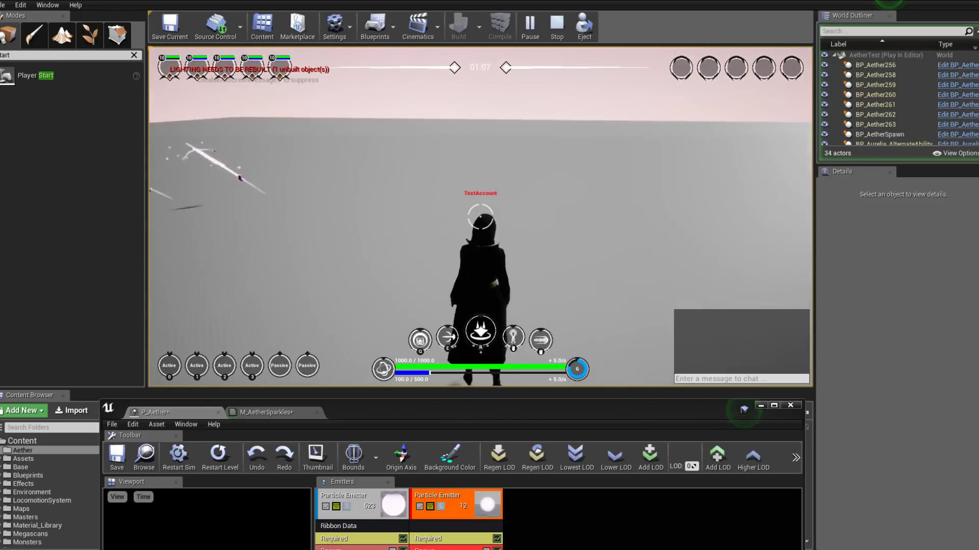
key("Escape")
Check the M_AetherSparkles graph, and review the trail and rendering settings of the first emitter's Ribbon Data in P_Aether.
left_click_drag(421, 416, 478, 147)
left_click(316, 144)
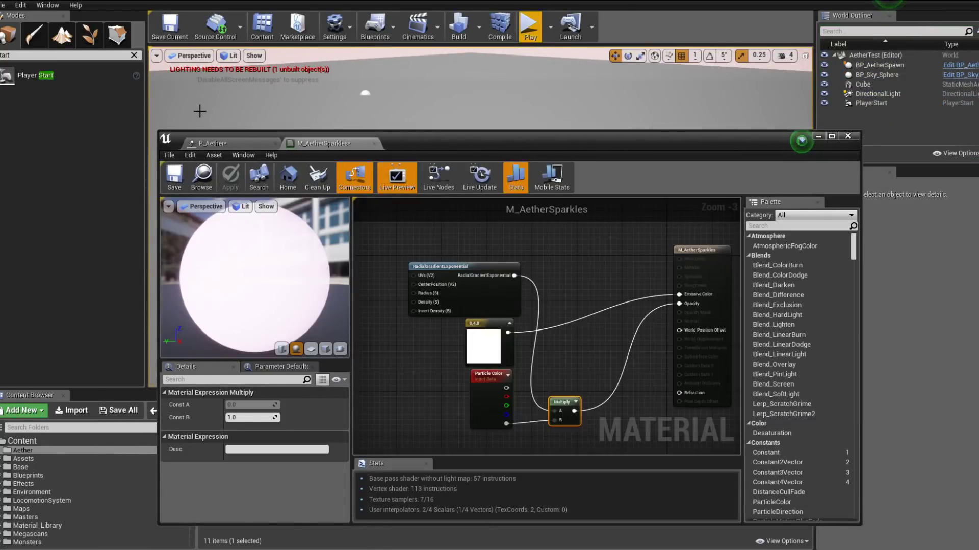
left_click(217, 143)
left_click(429, 261)
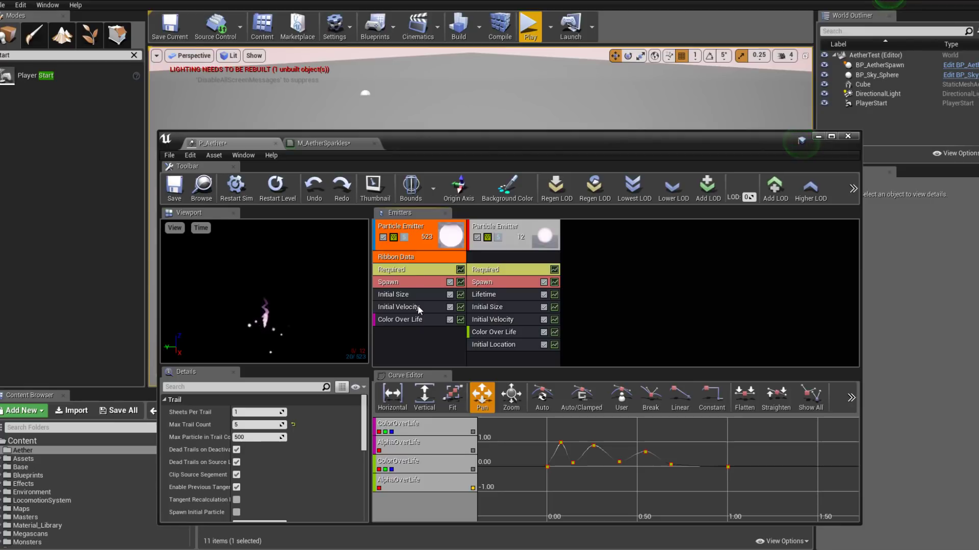
left_click(263, 425)
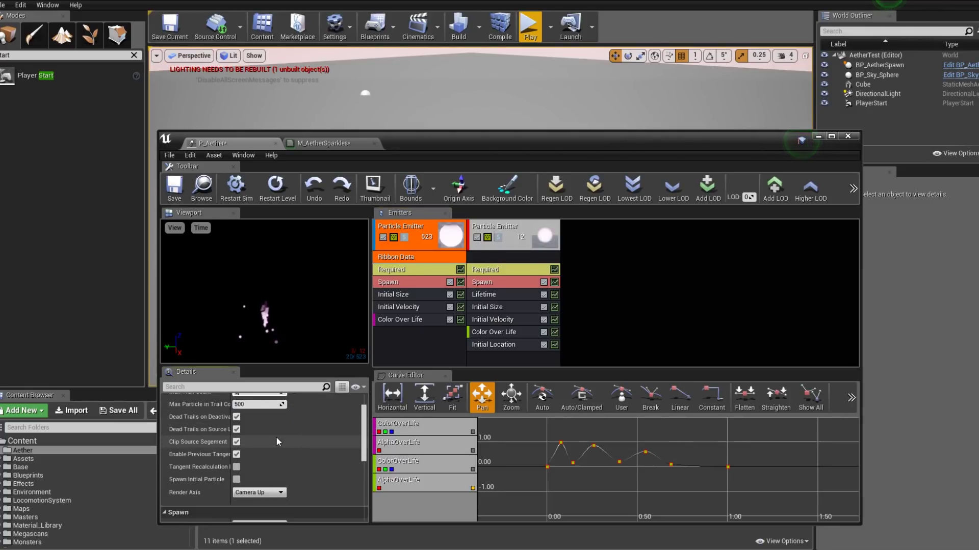
scroll(276, 437, "down", 5)
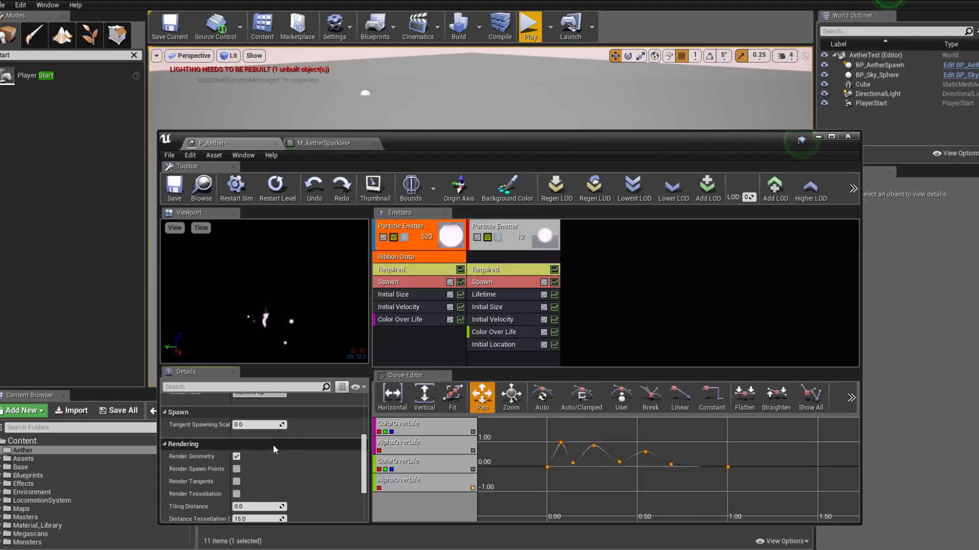
scroll(273, 444, "down", 1)
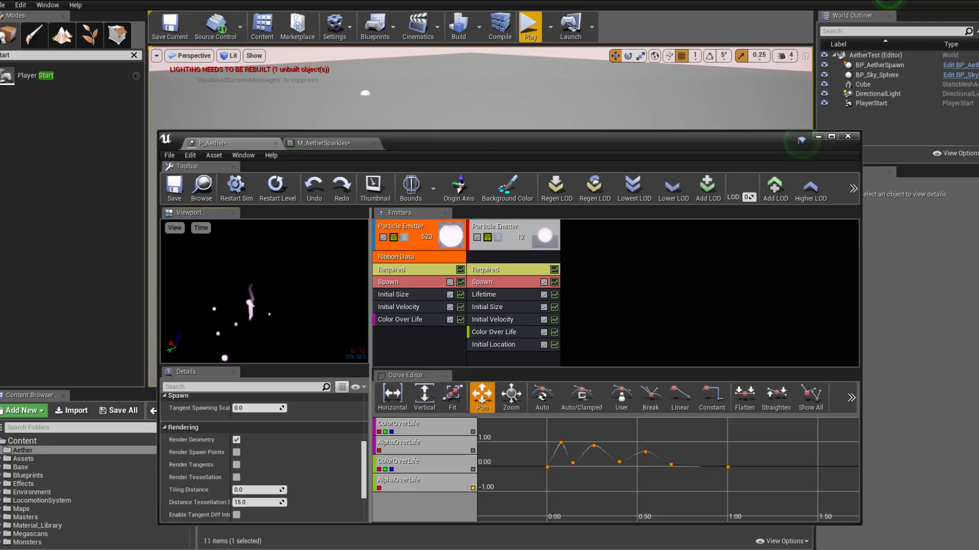
Set the first emitter's Initial Size on Z to Max 50 and Min 20, and uncover the level viewport.
left_click(408, 297)
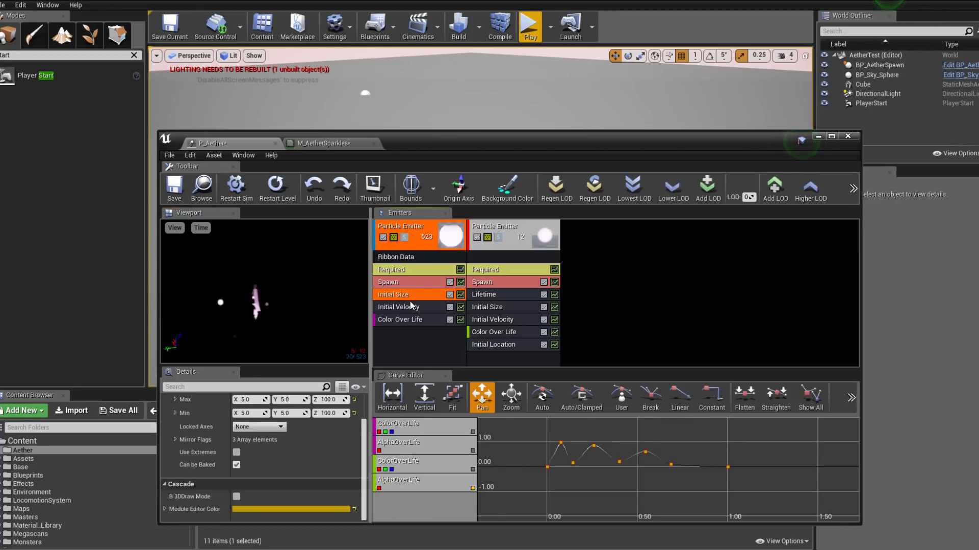
scroll(287, 443, "down", 2)
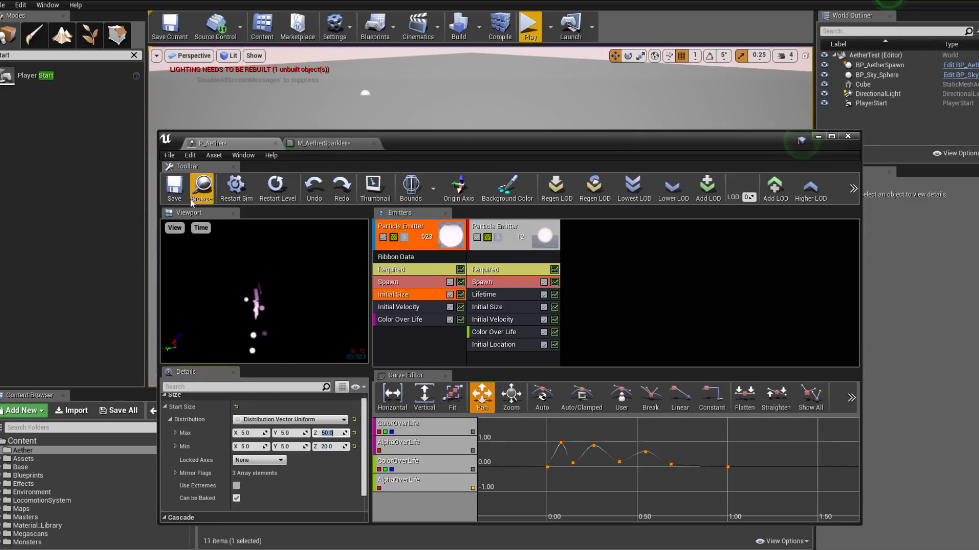
left_click_drag(499, 135, 477, 326)
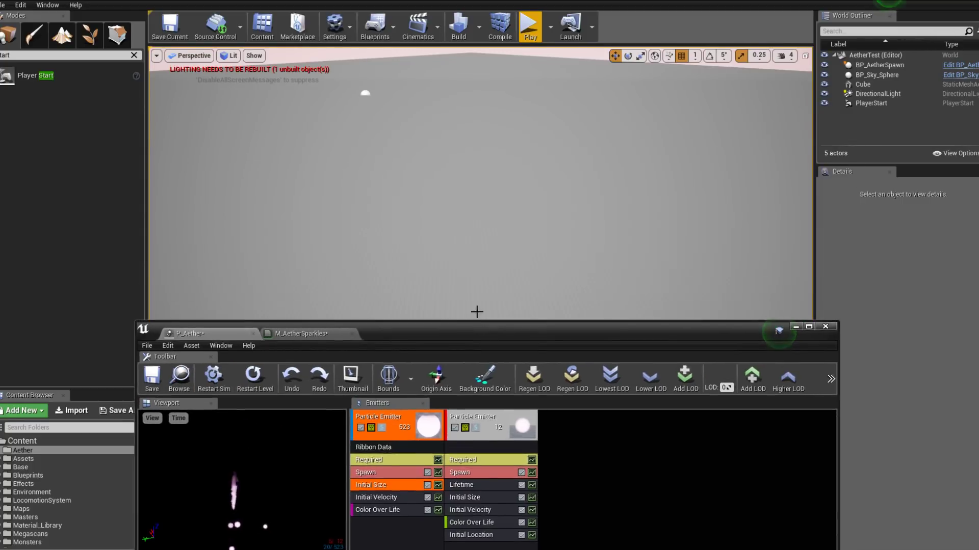
Play the level and run toward the crystals to examine the ribbon trails with the new Initial Size values.
left_click(527, 28)
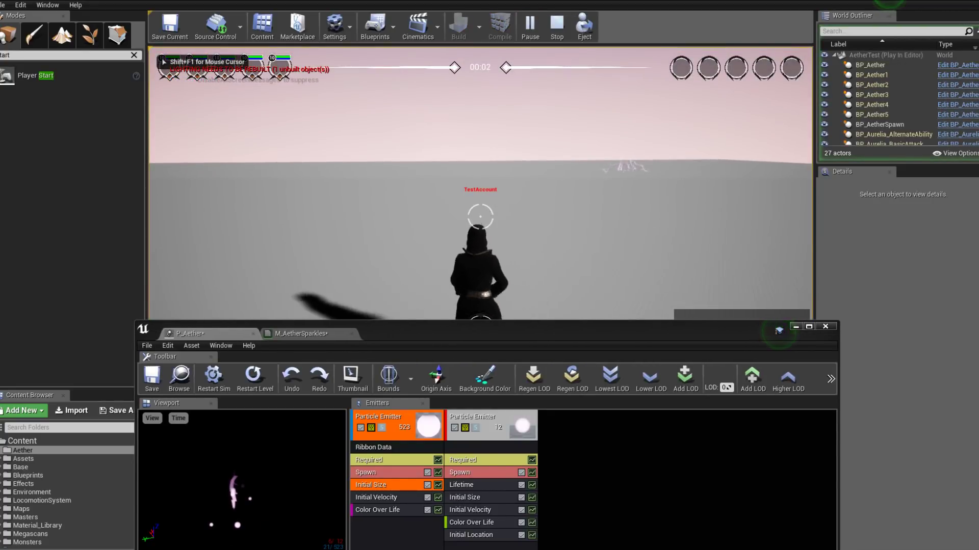
key("w")
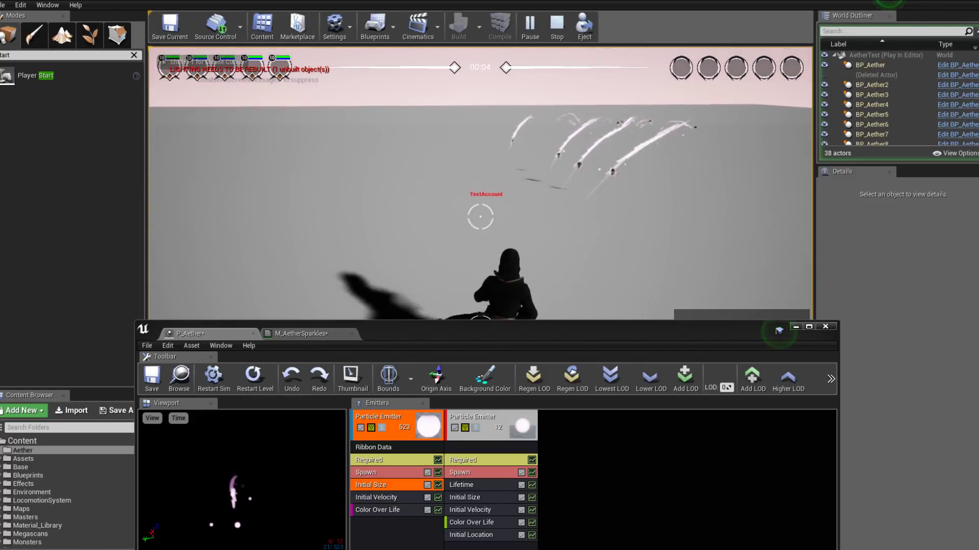
key("w")
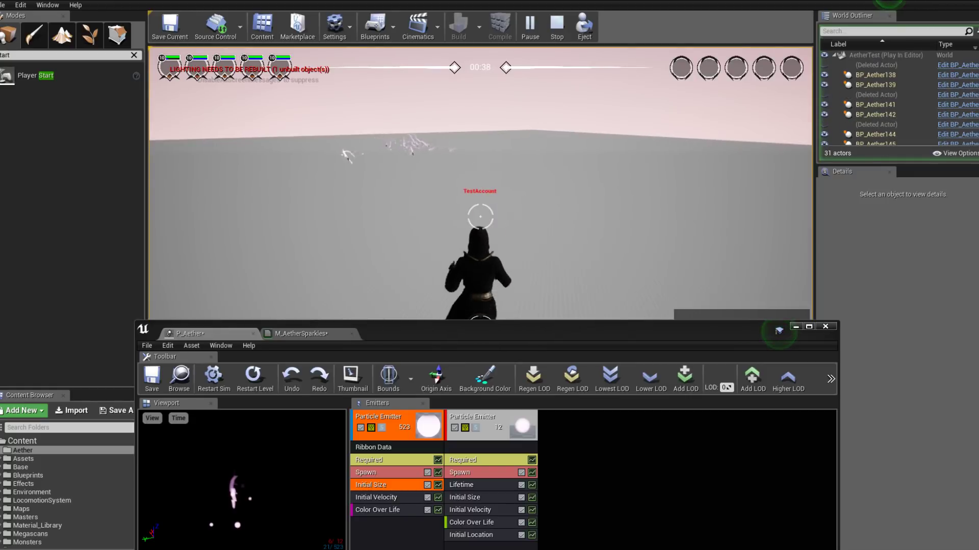
key("Escape")
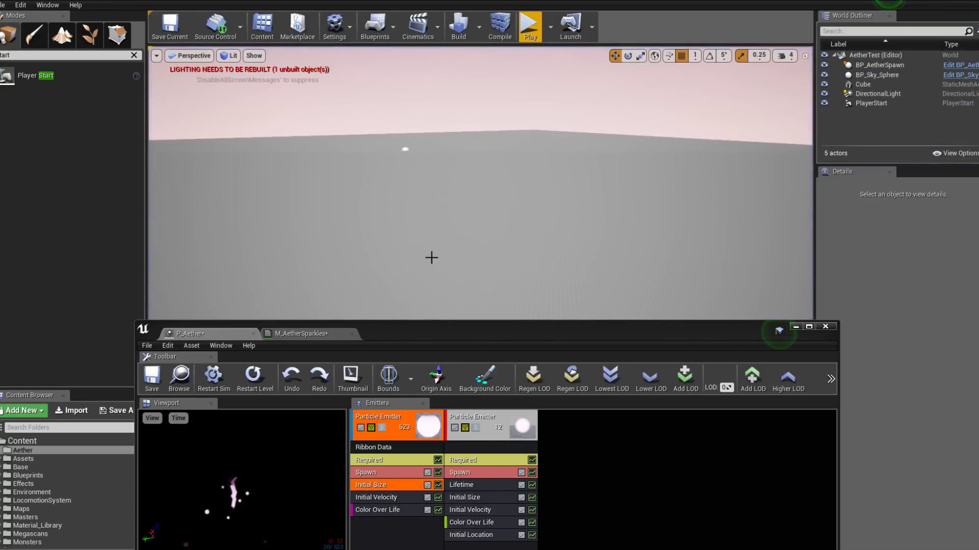
Remove the Ribbon Data module from the first emitter in P_Aether and delete that emitter from the particle system.
left_click_drag(398, 331, 393, 202)
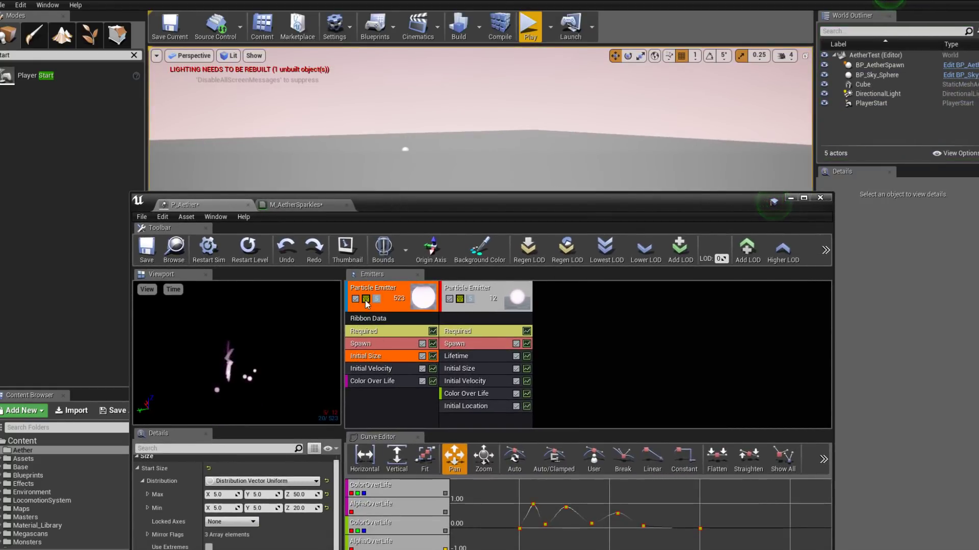
right_click(400, 296)
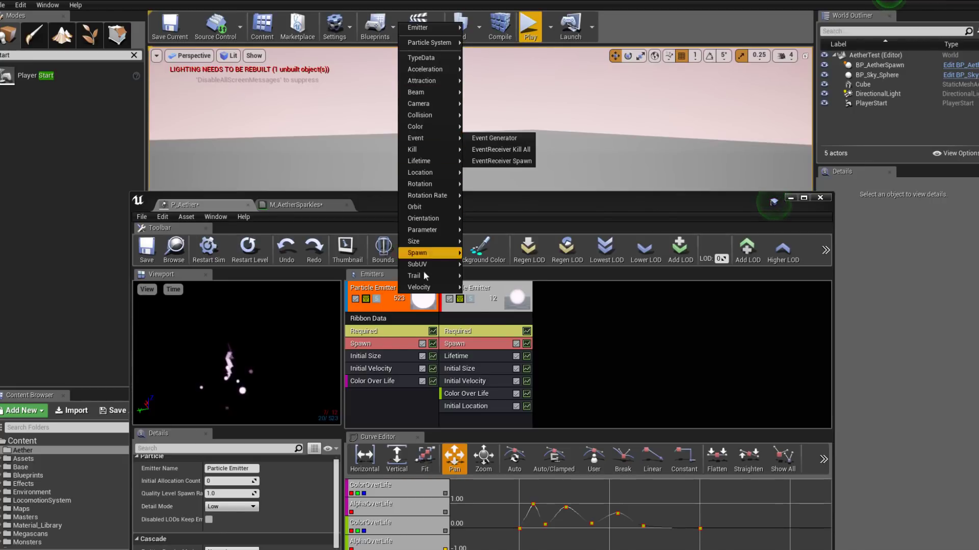
right_click(384, 320)
left_click(397, 321)
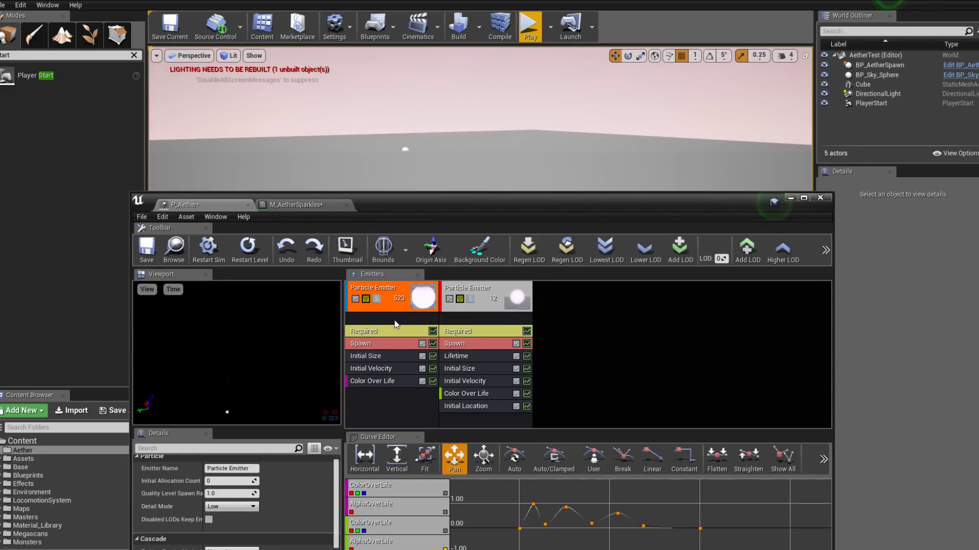
right_click(391, 322)
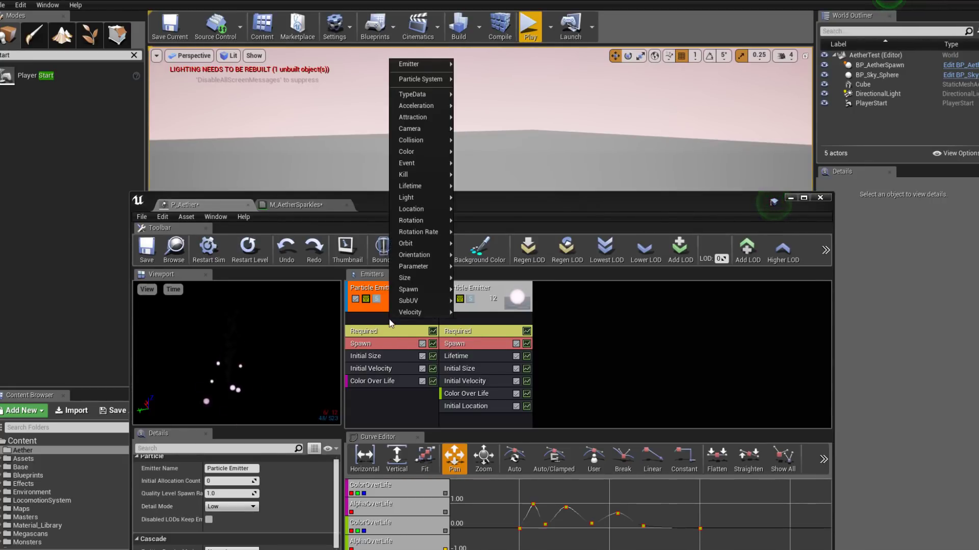
mouse_move(423, 66)
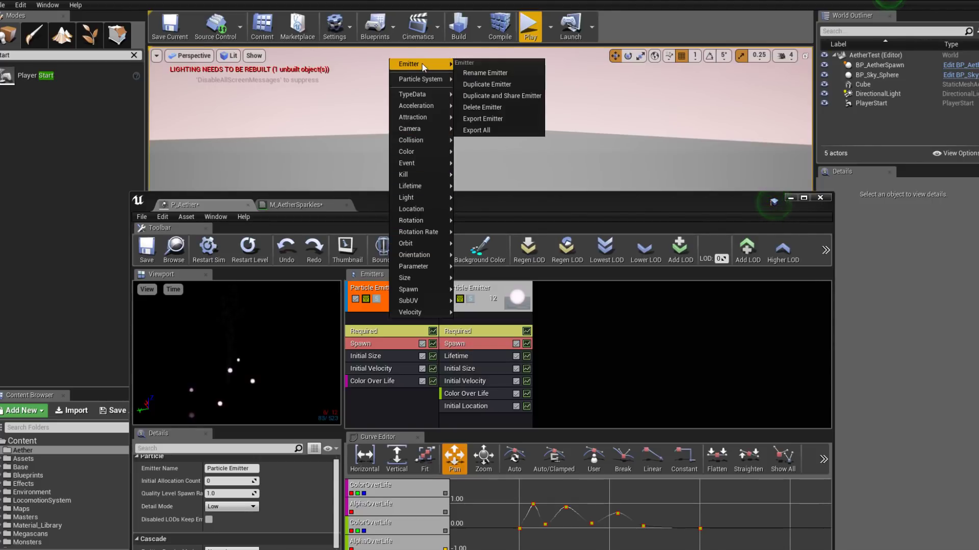
mouse_move(421, 104)
left_click(483, 107)
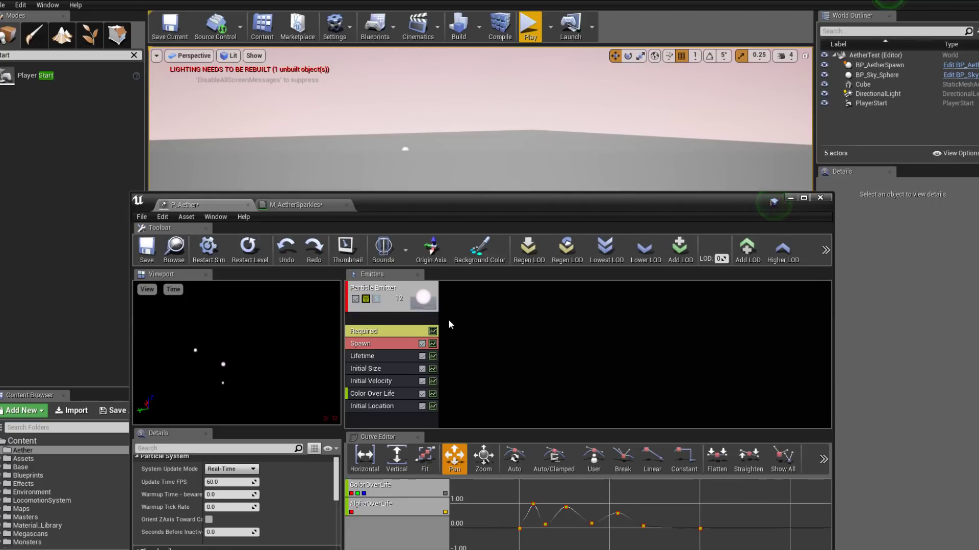
Uncover the level viewport and play the level to examine the crystals with only the sparkle emitter.
left_click_drag(442, 199, 417, 347)
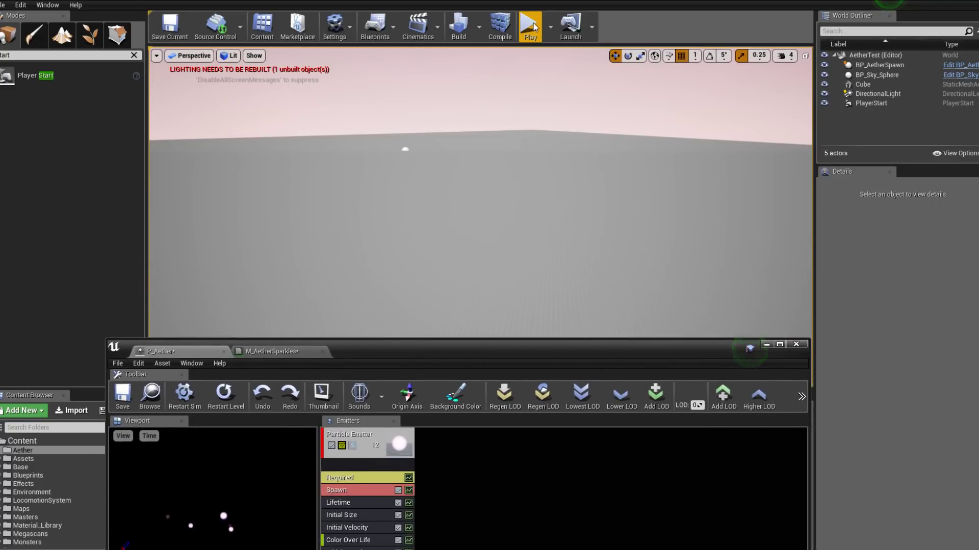
key("alt+p")
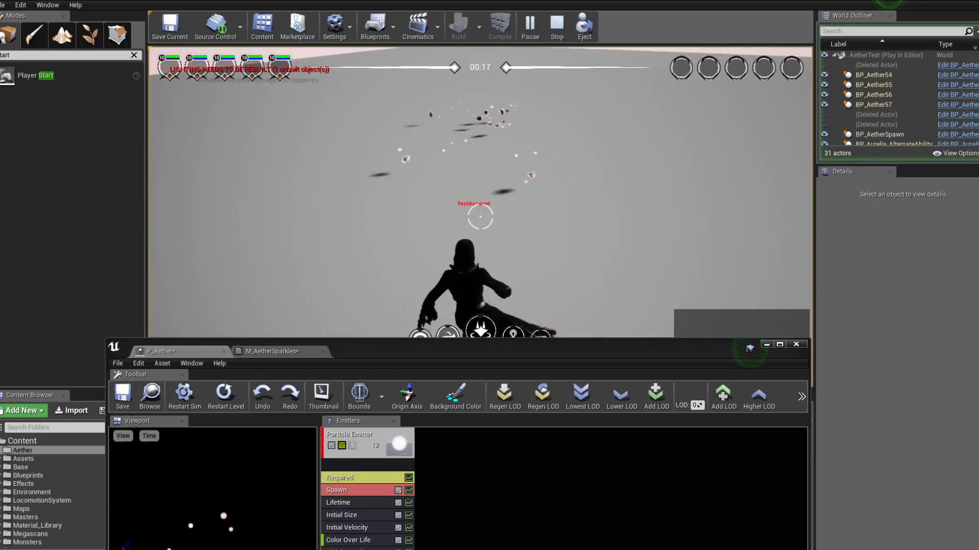
key("w")
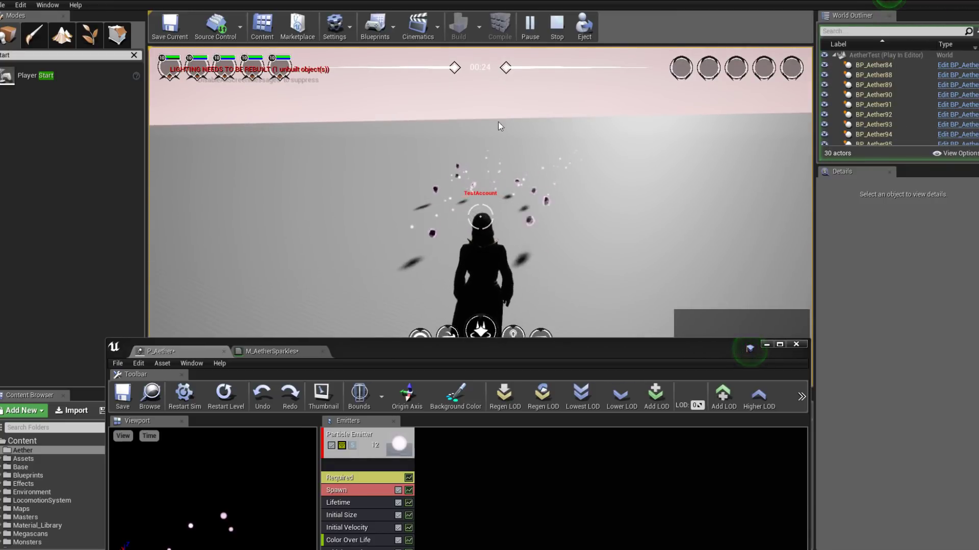
key("Escape")
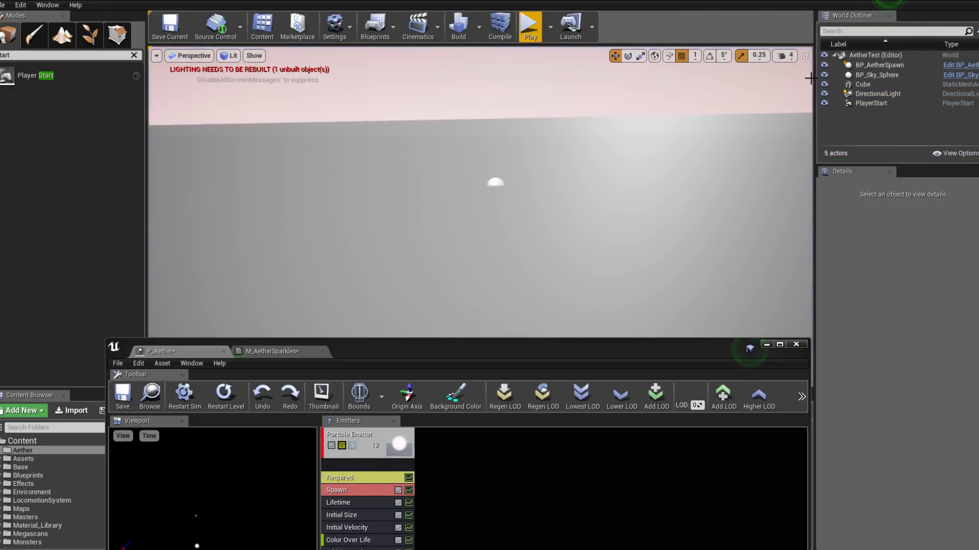
Set the DirectionalLight's Intensity to 0.25.
left_click(873, 94)
left_click(899, 354)
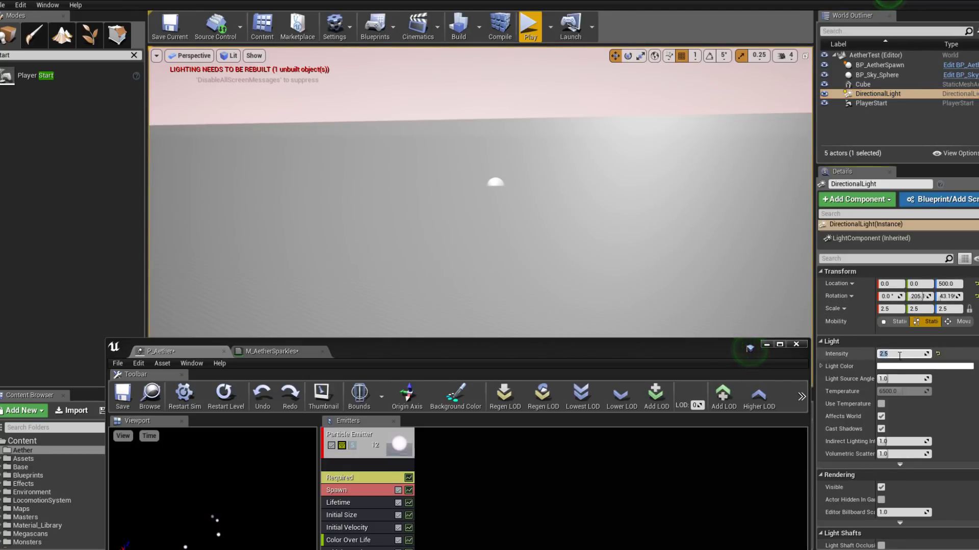
type("0.2")
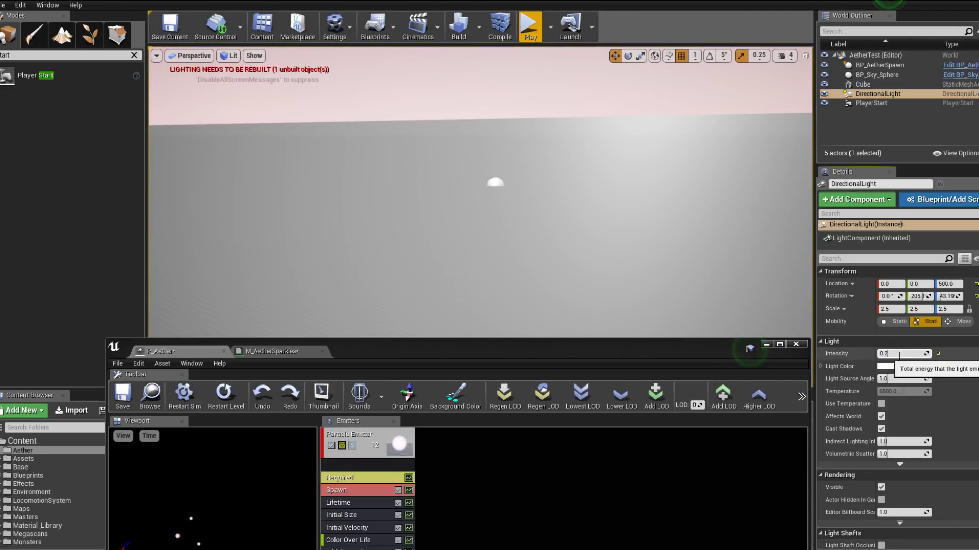
type("5")
key("Return")
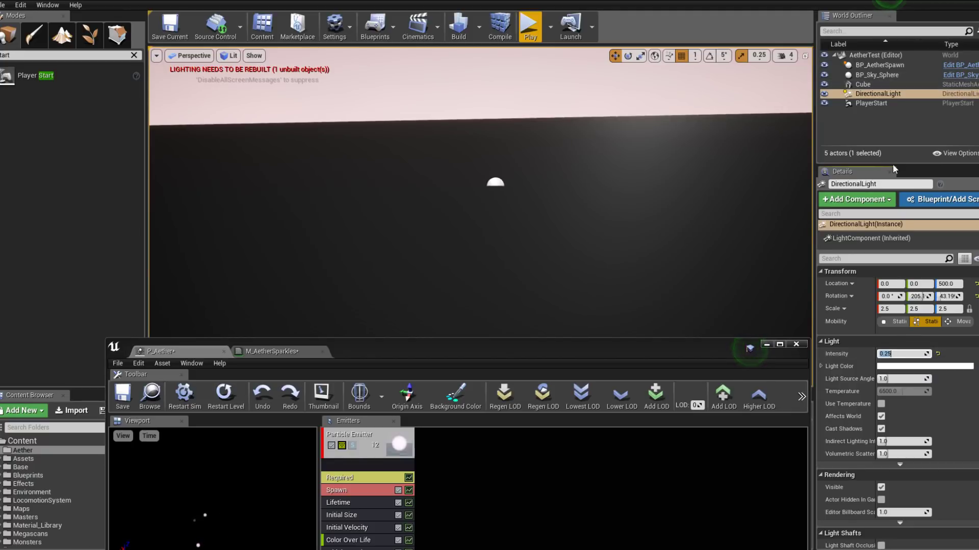
Review the properties of the level's other actors, including PlayerStart, the Cube and BP_Sky_Sphere.
left_click(868, 103)
left_click(866, 76)
left_click(867, 104)
left_click(865, 84)
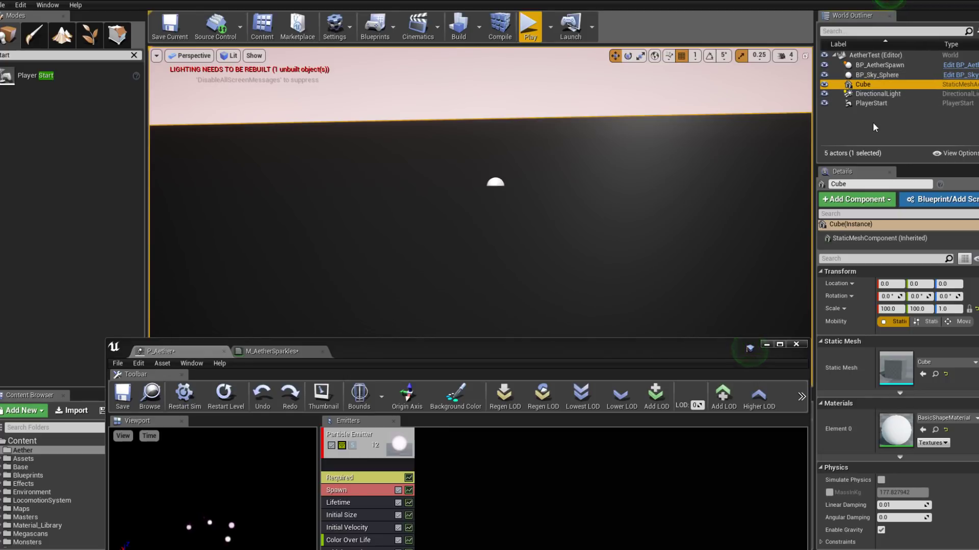
left_click(871, 77)
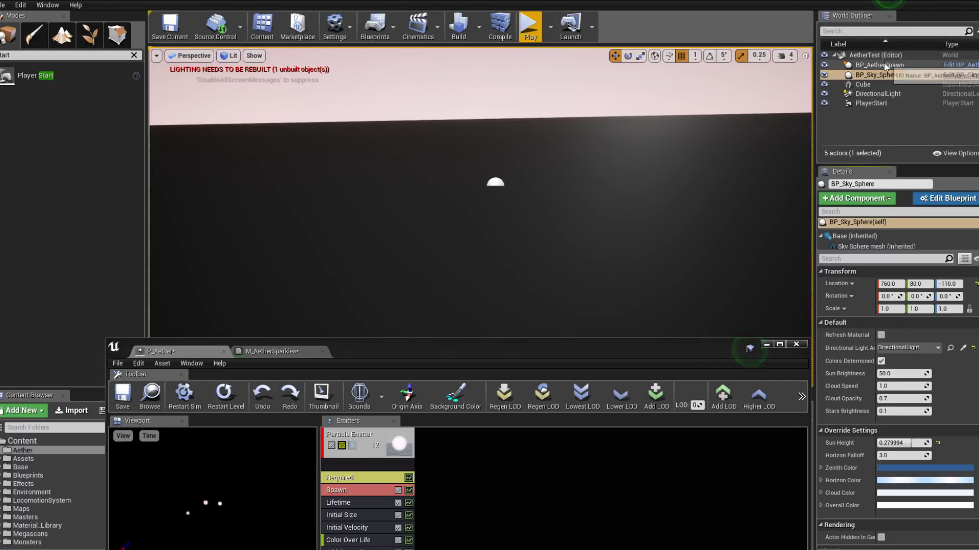
scroll(907, 391, "down", 3)
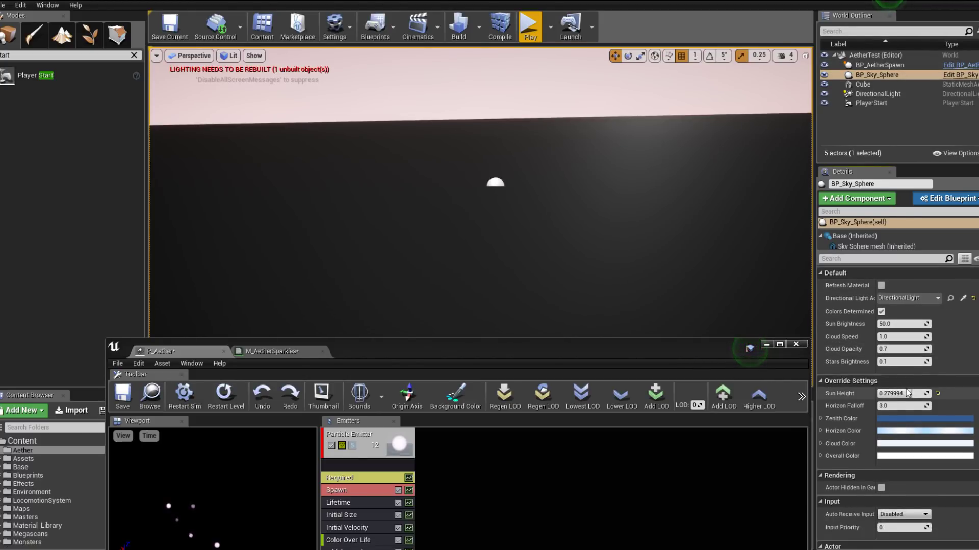
Play the level under the dimmed light and walk around the crystals to examine their glow and the sparkles.
left_click(533, 30)
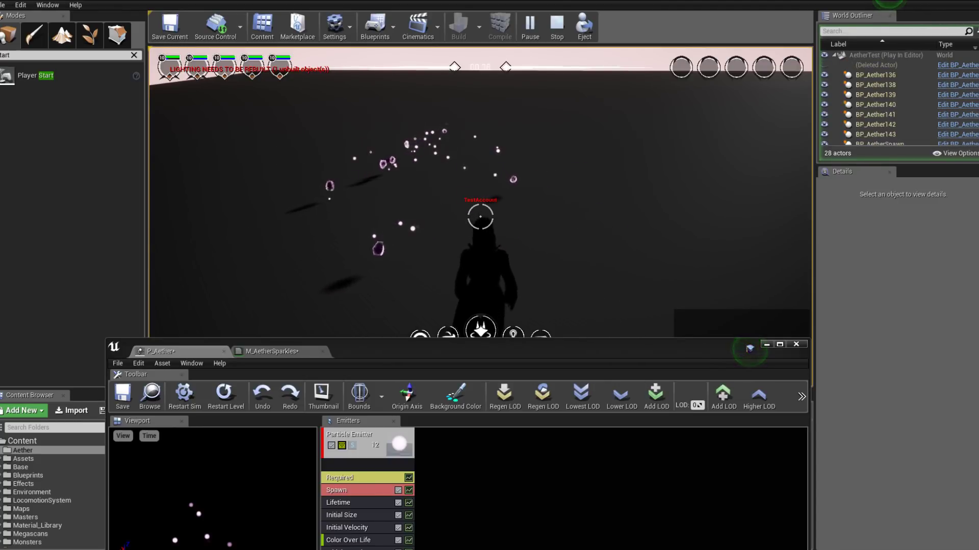
key("w")
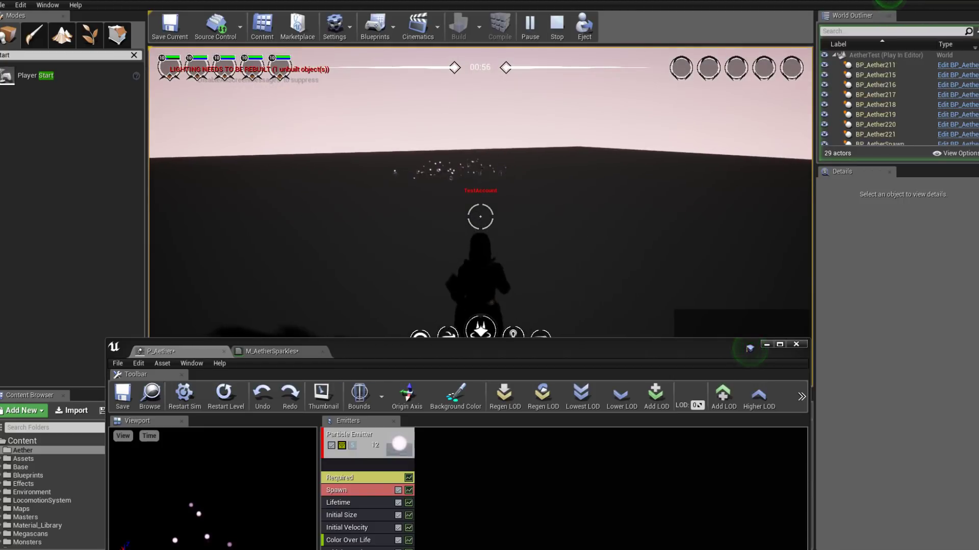
key("w")
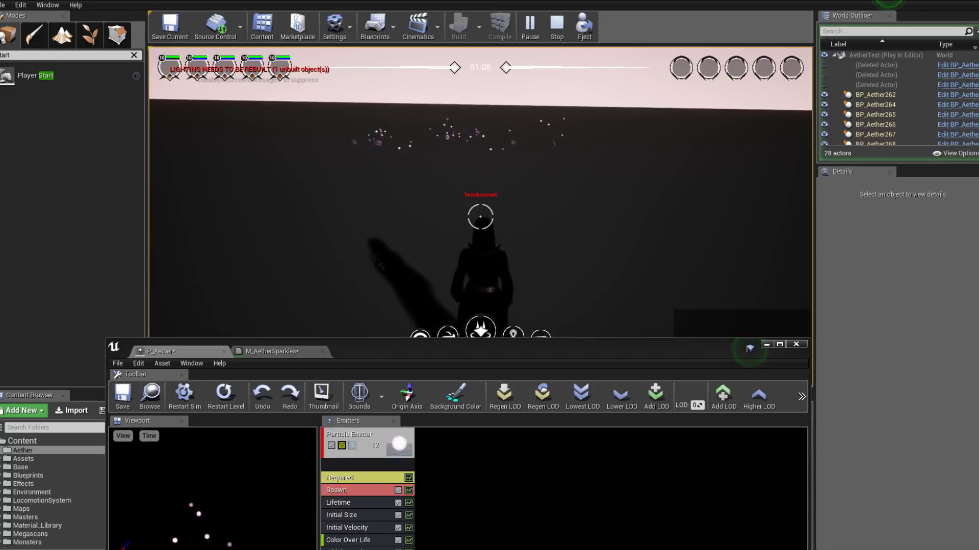
key("a")
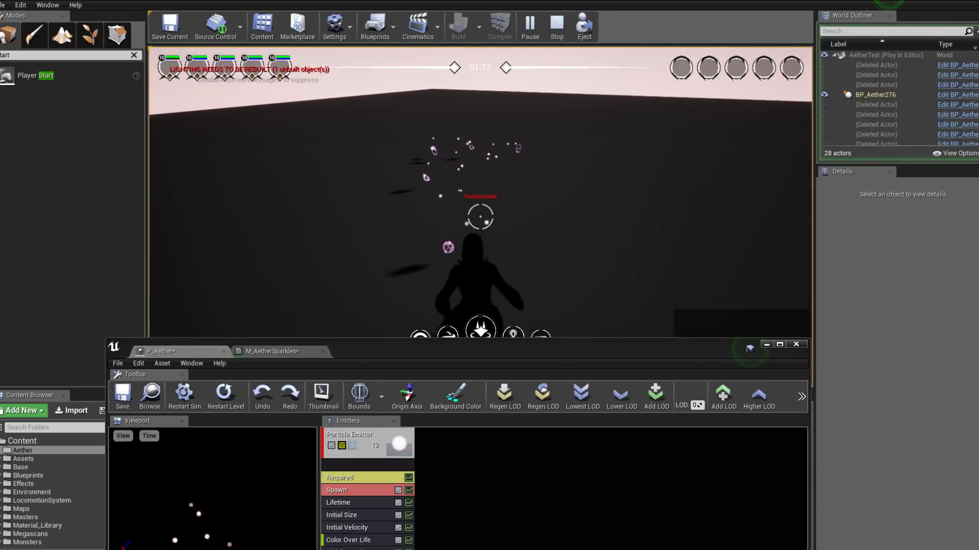
left_click(749, 349)
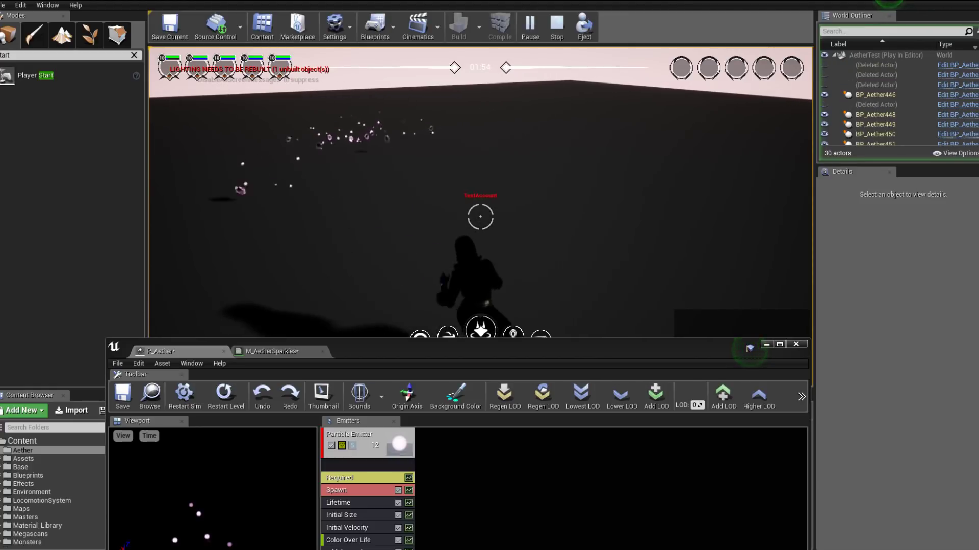
key("w")
key("w")
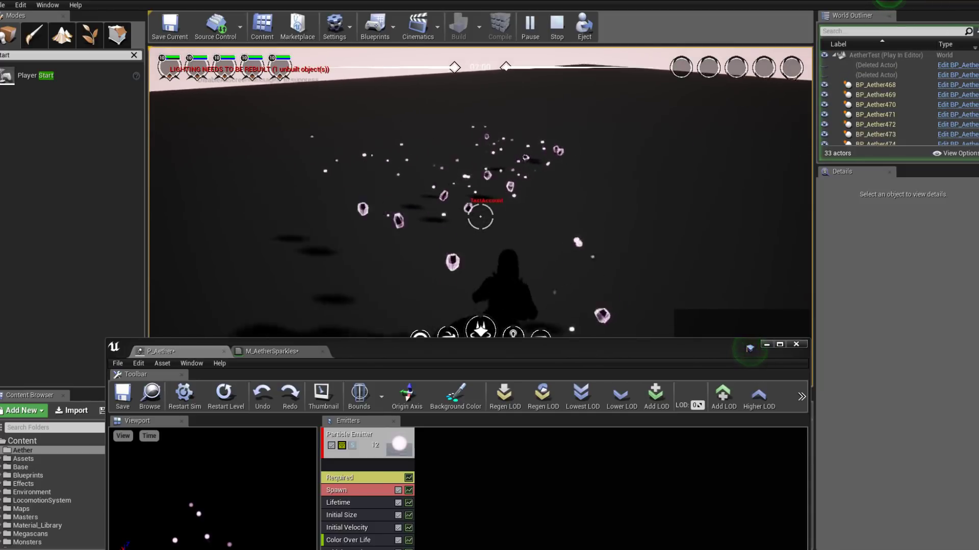
key("d")
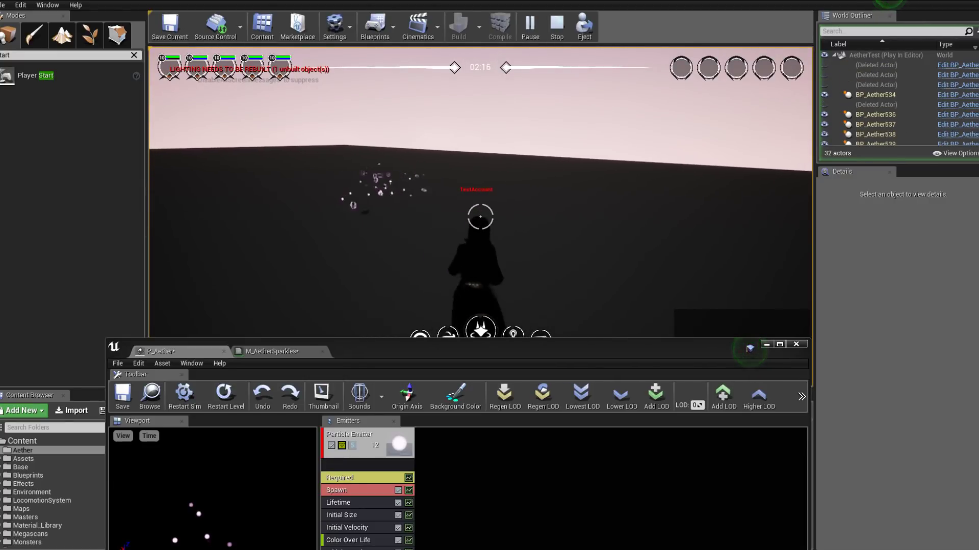
key("Escape")
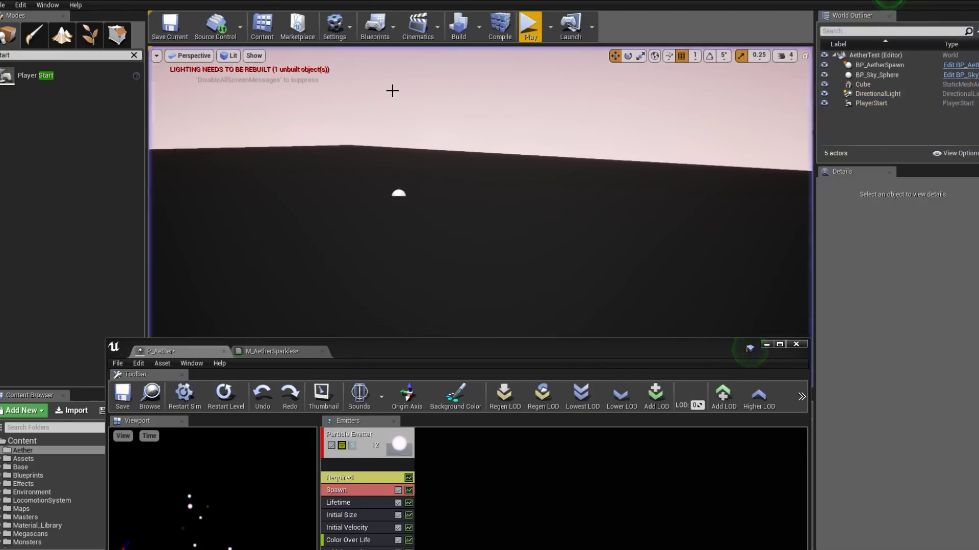
Move and resize the P_Aether editor window over the level viewport, enlarging its Emitters area above the Curve Editor.
left_click_drag(481, 354, 483, 186)
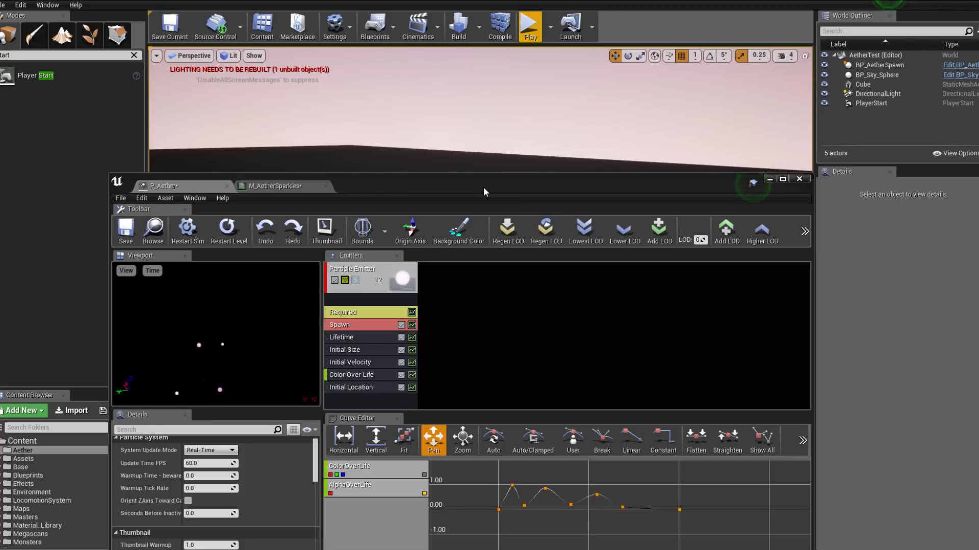
left_click_drag(481, 182, 484, 81)
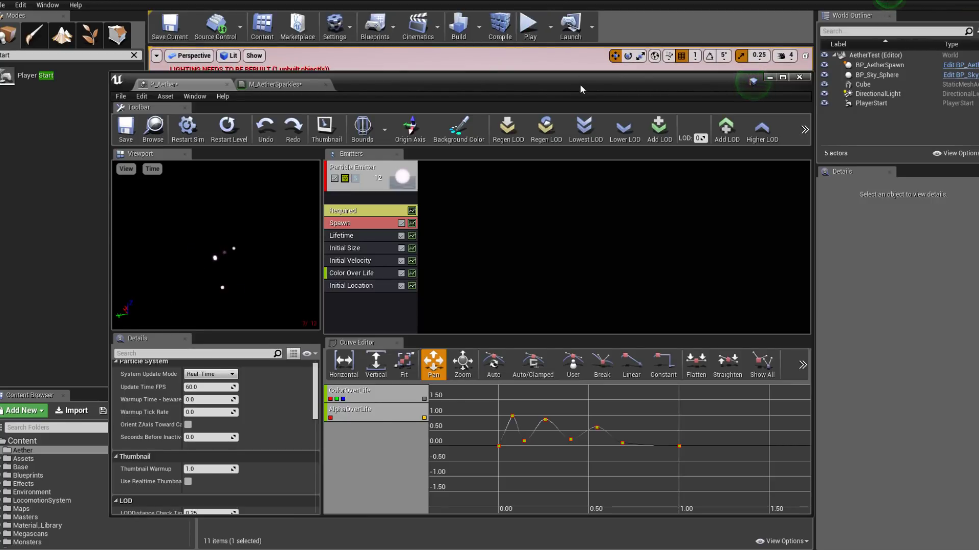
left_click_drag(498, 78, 499, 51)
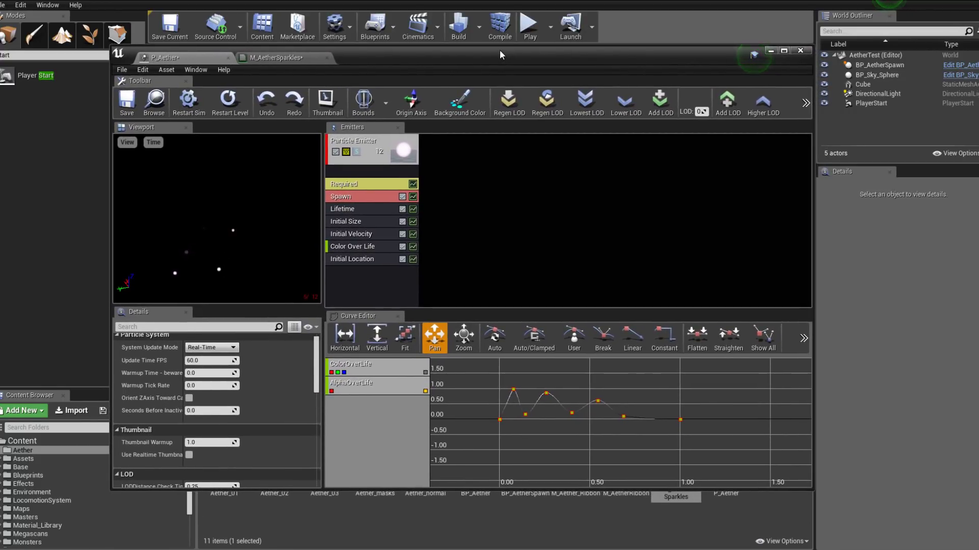
left_click_drag(111, 490, 149, 387)
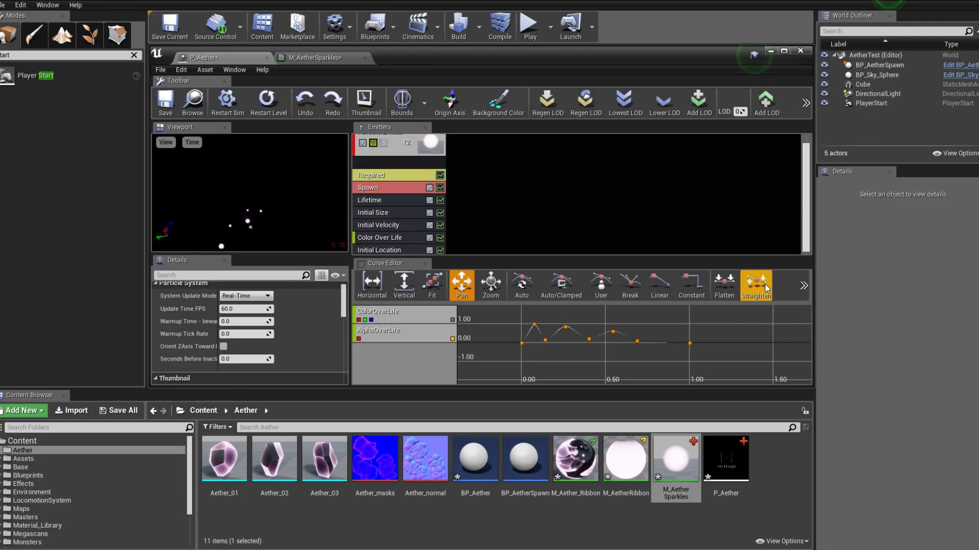
left_click_drag(767, 257, 785, 340)
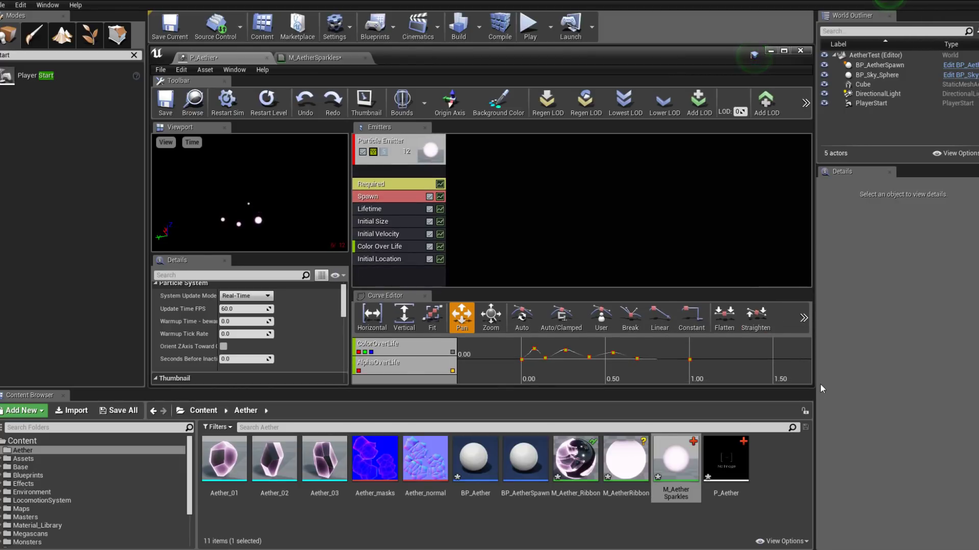
left_click_drag(812, 384, 867, 474)
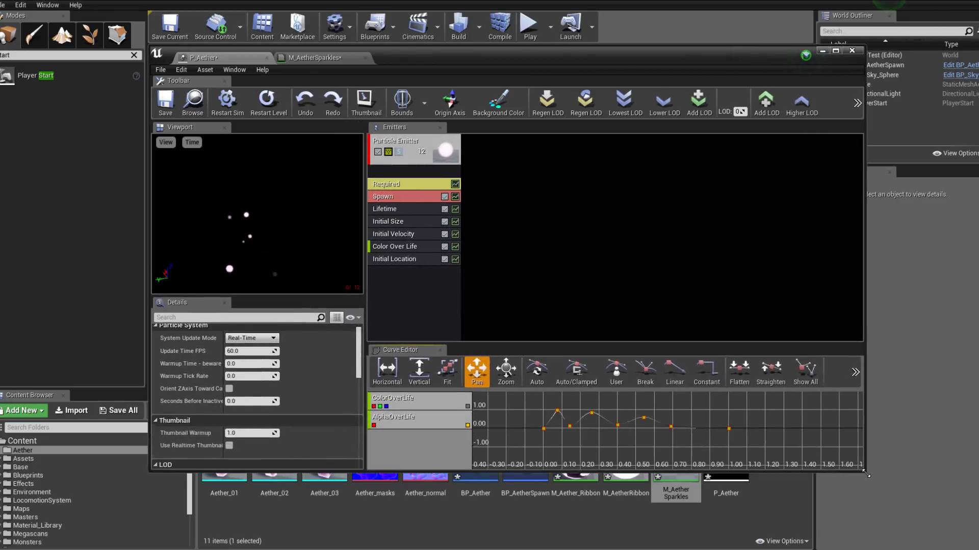
Set the maximum of the particle emitter's Lifetime distribution to 1.5.
left_click(414, 208)
left_click(263, 383)
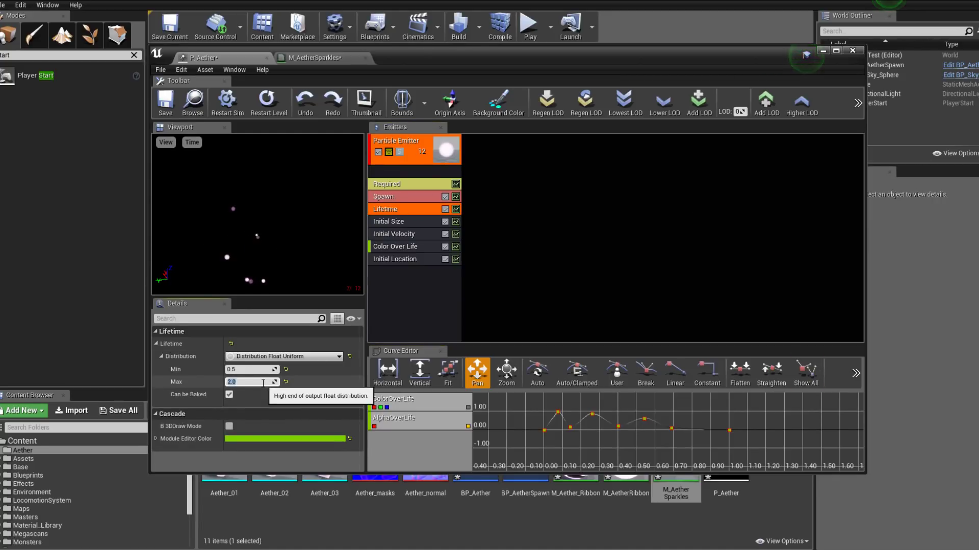
type("1.5")
key("Return")
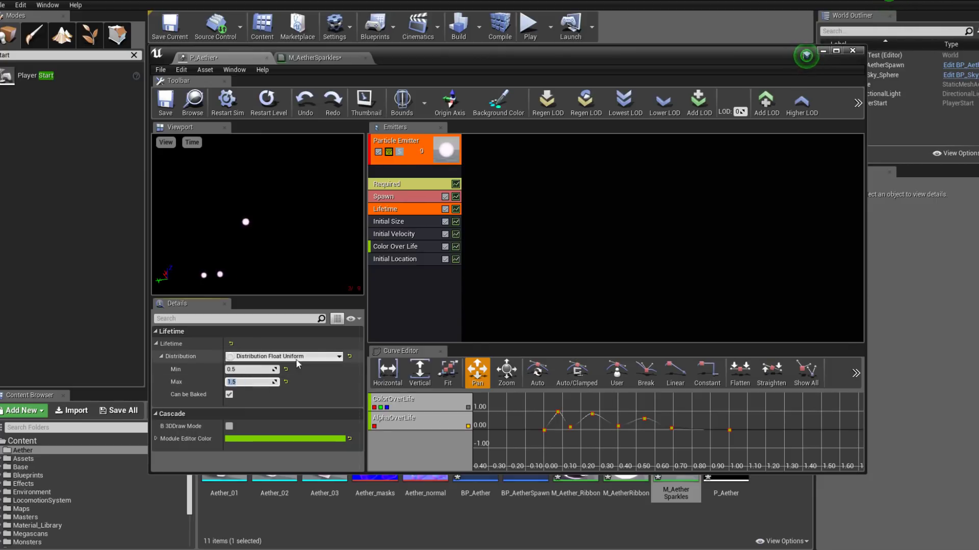
Set the emitter's Initial Size to a minimum of 2.0 and a maximum of 5.0 on X, Y and Z, and save P_Aether.
left_click(399, 225)
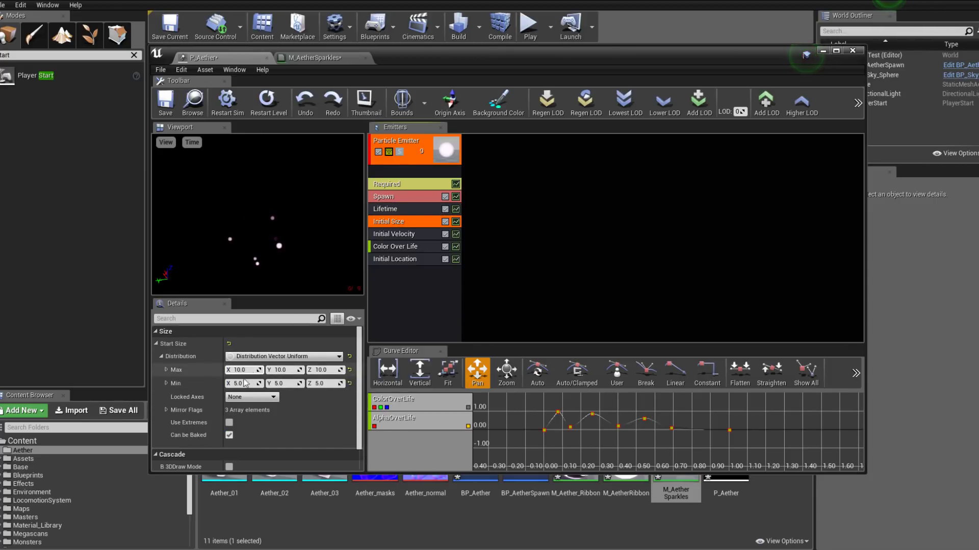
type("2")
key("Tab")
type("2")
key("Tab")
type("2")
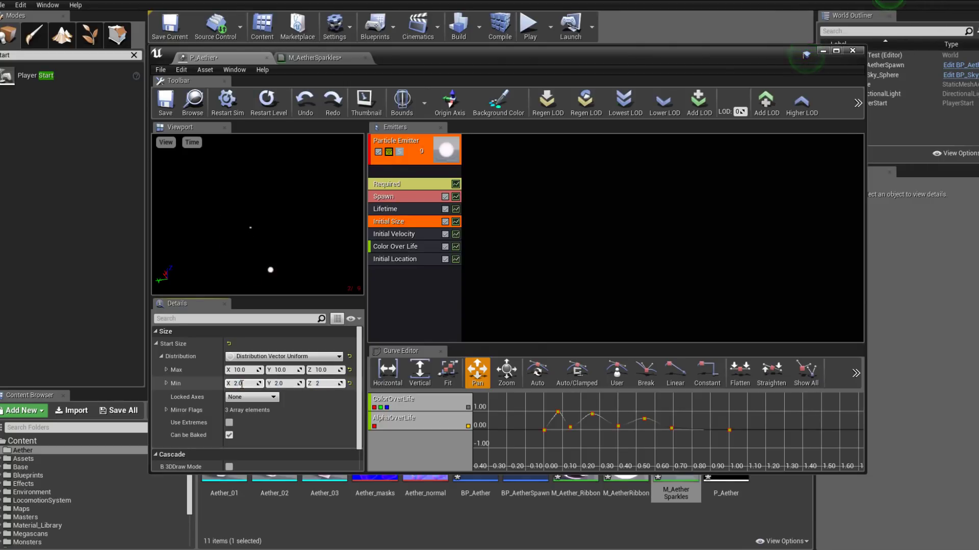
left_click(238, 369)
type("5")
key("Tab")
type("5")
key("Tab")
type("5")
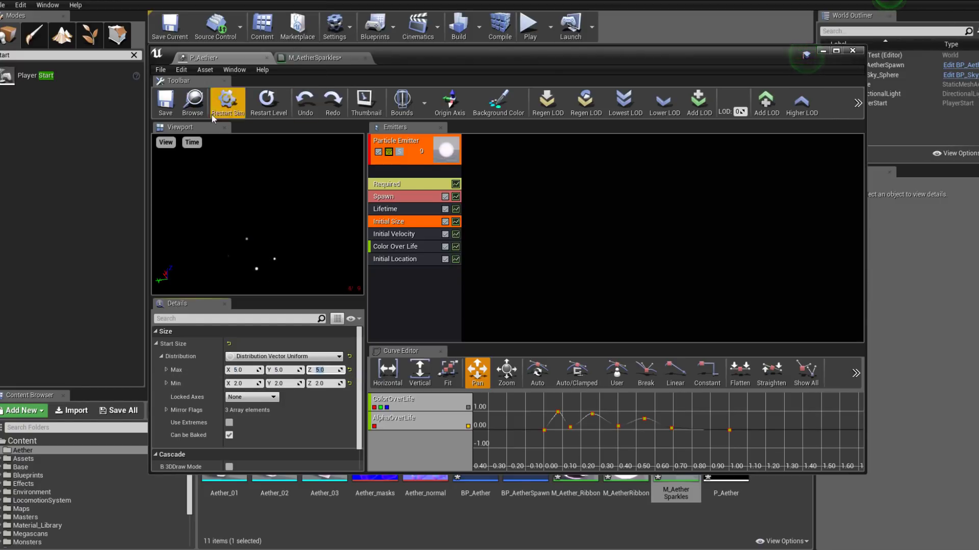
left_click(165, 102)
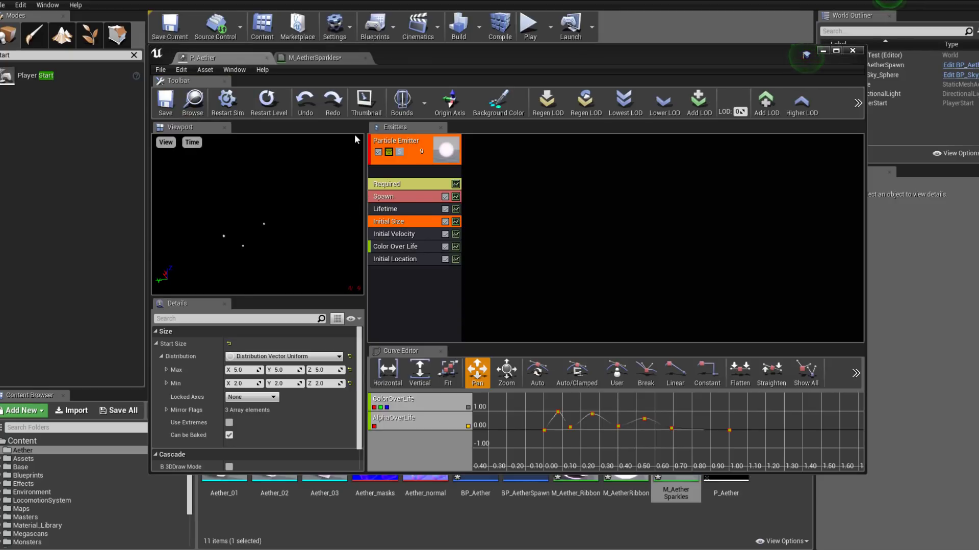
Close the particle editor and play-test the level to examine the smaller sparkles around the crystals.
left_click(852, 50)
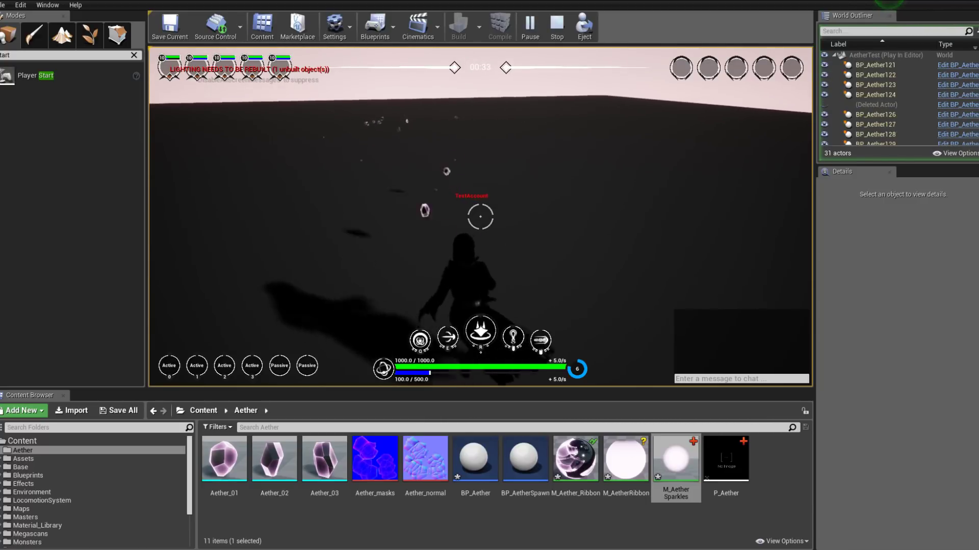
key("Escape")
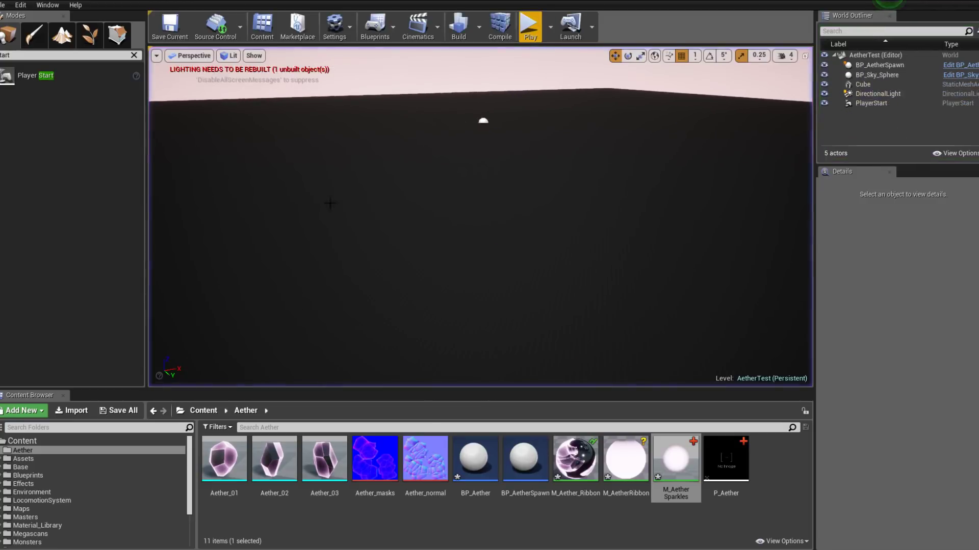
right_click_drag(532, 201, 533, 154)
right_click_drag(330, 186, 341, 175)
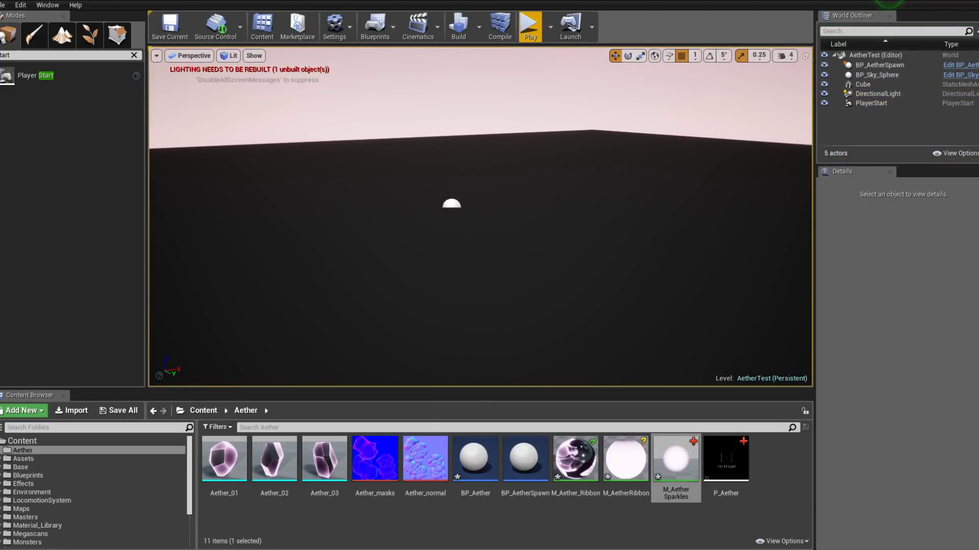
Open the Aether_03 static mesh, orbit around it to examine the crystal's glowing edges, and close it.
double_click(314, 467)
right_click_drag(394, 298, 394, 326)
left_click_drag(395, 298, 546, 347)
right_click_drag(394, 298, 394, 265)
left_click_drag(395, 298, 484, 398)
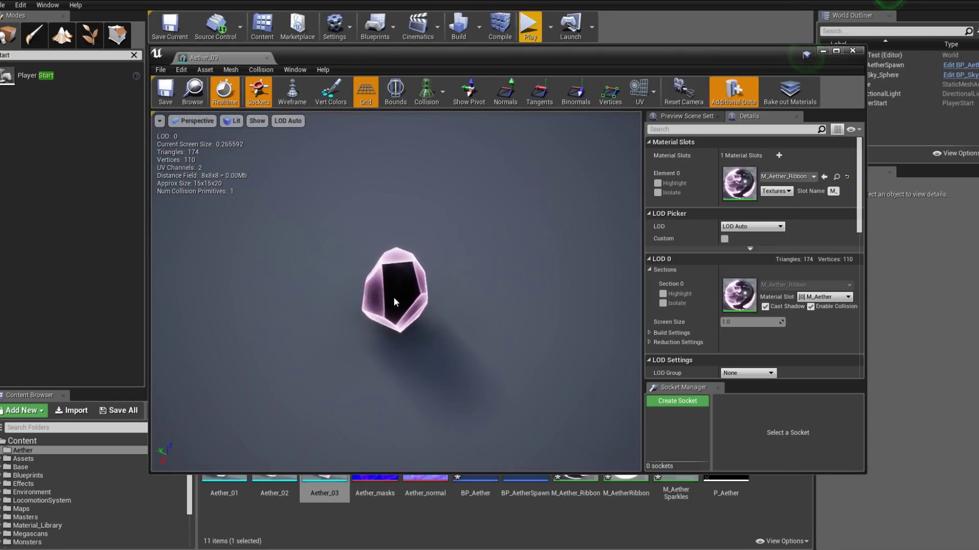
left_click(852, 51)
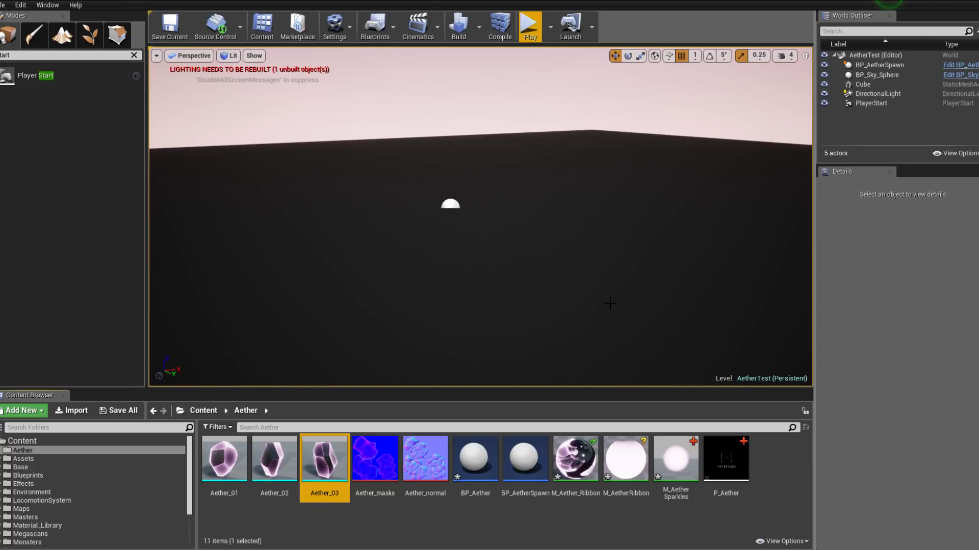
Open the Aether_01 static mesh and examine its crystal shape up close before closing it.
double_click(236, 468)
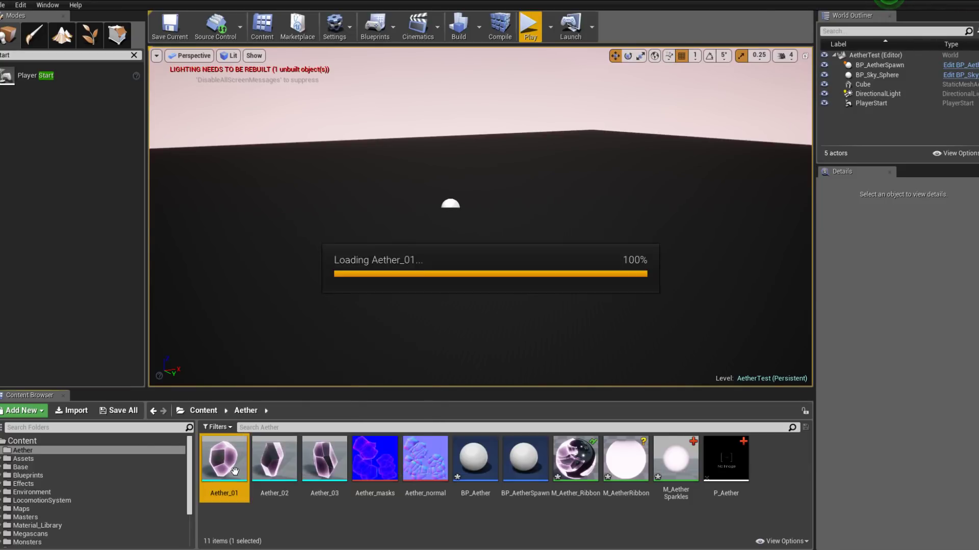
scroll(398, 297, "up", 8)
left_click_drag(398, 297, 466, 303)
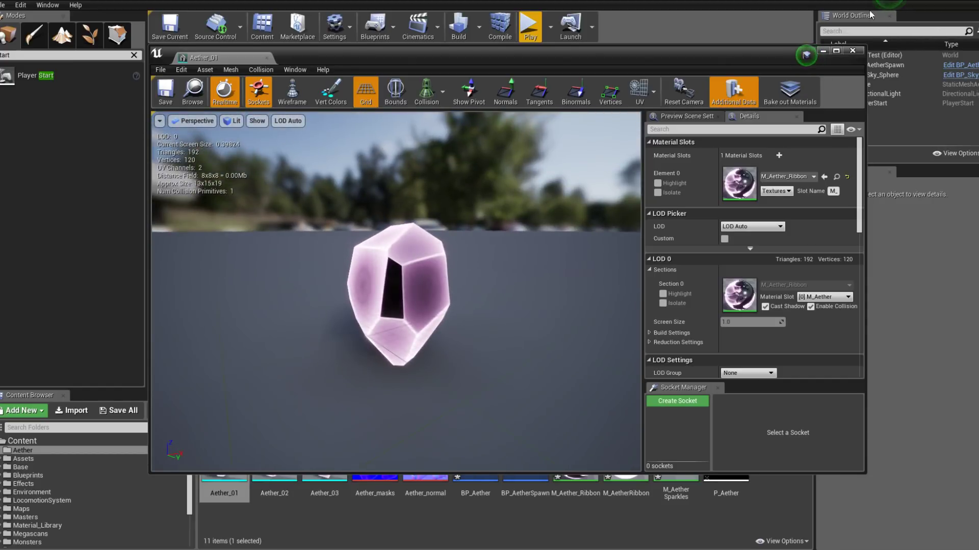
left_click(852, 51)
left_click(575, 459)
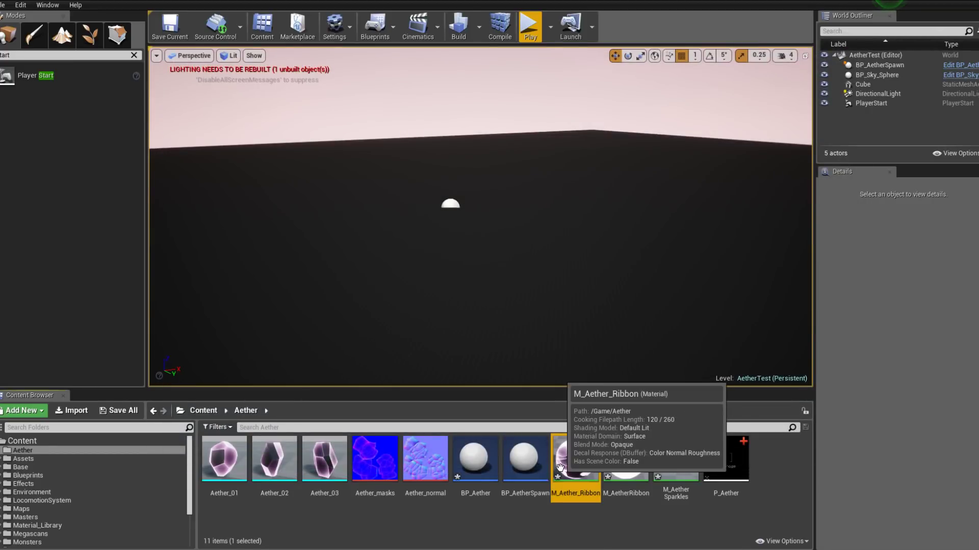
Show BP_Aether's component preview and compile the blueprint repeatedly to examine the different crystal meshes with their sparkles.
double_click(475, 459)
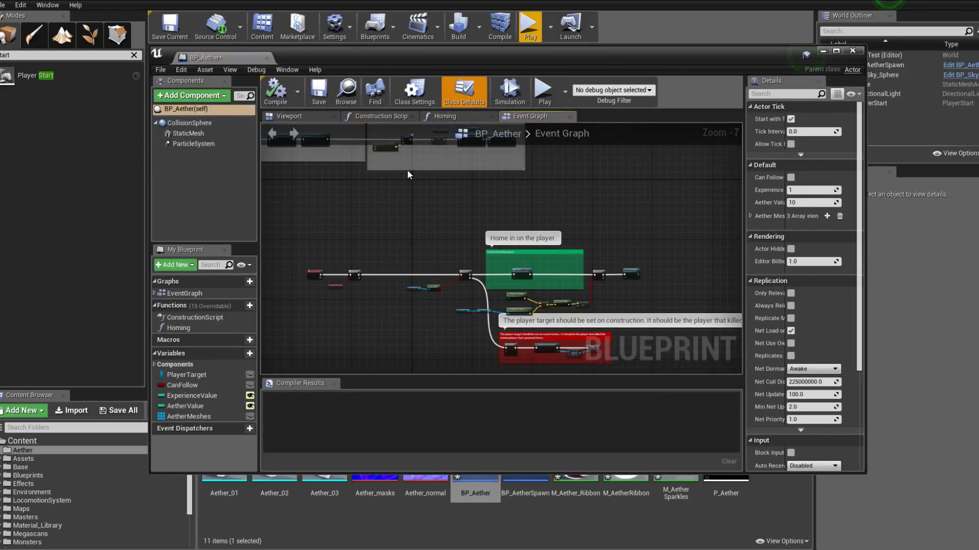
left_click(311, 118)
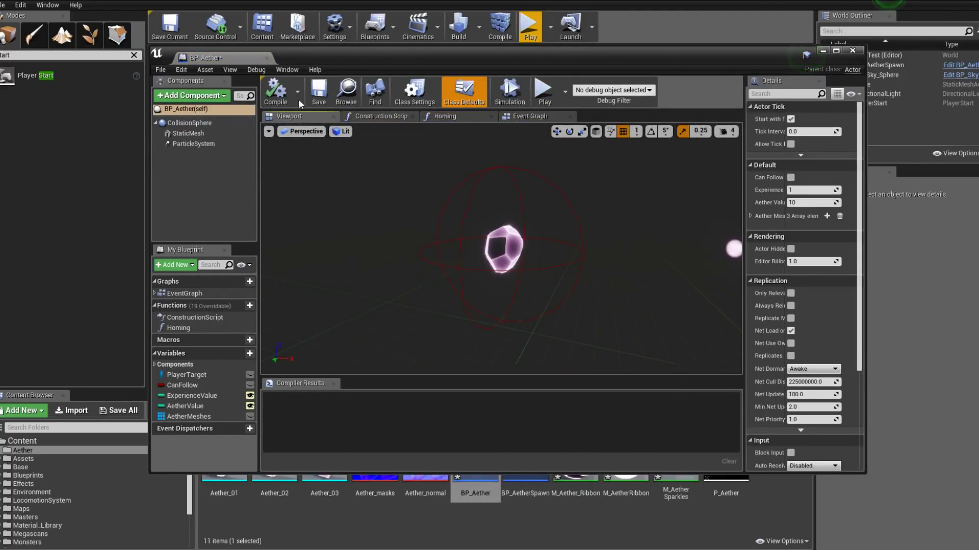
left_click(285, 92)
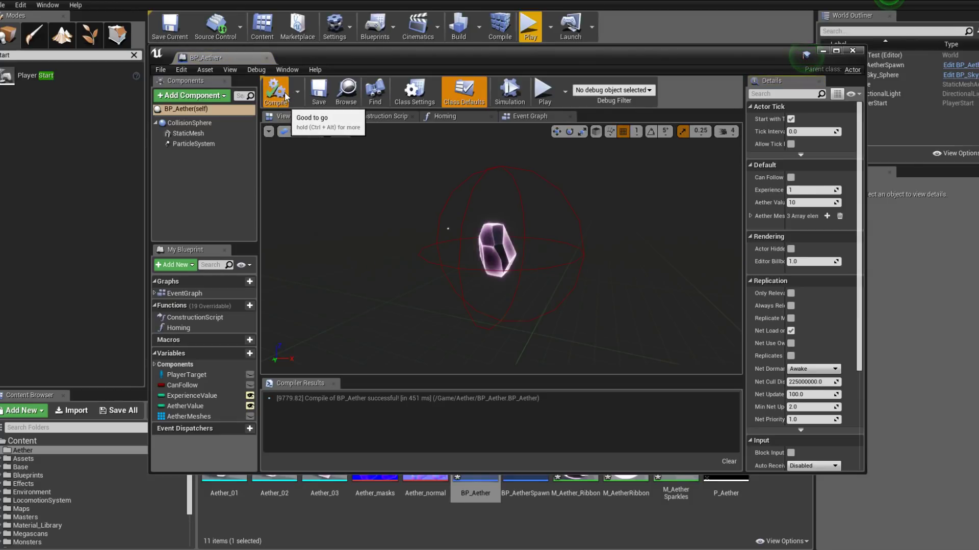
left_click(283, 92)
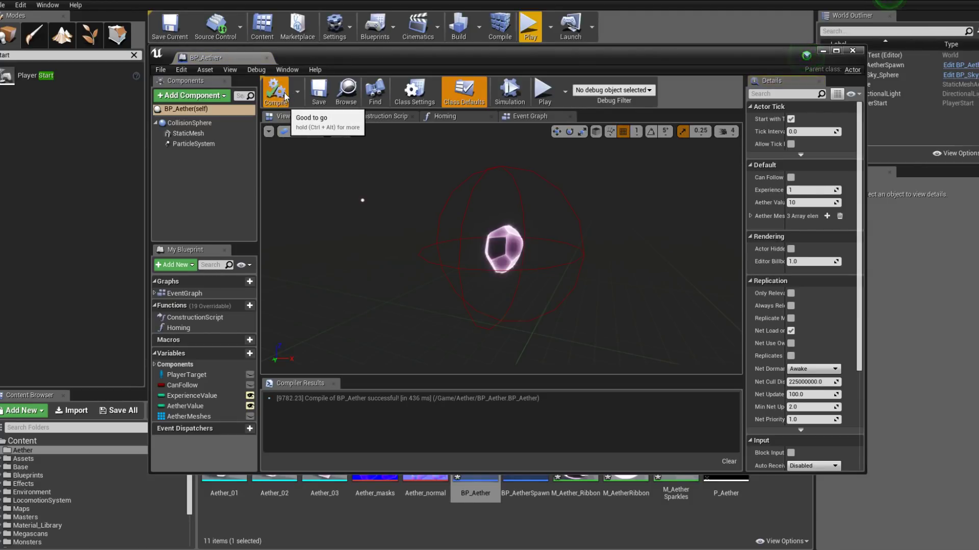
left_click(284, 93)
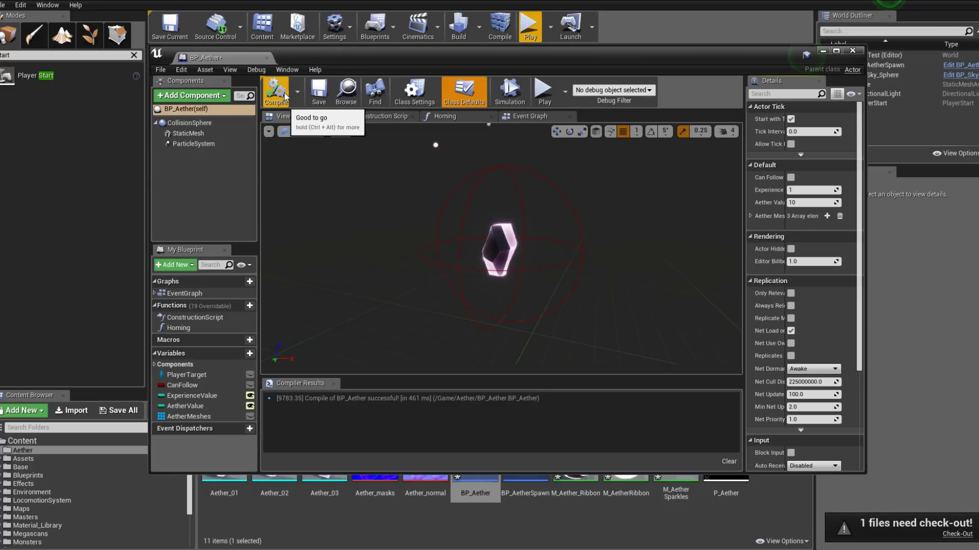
left_click(283, 94)
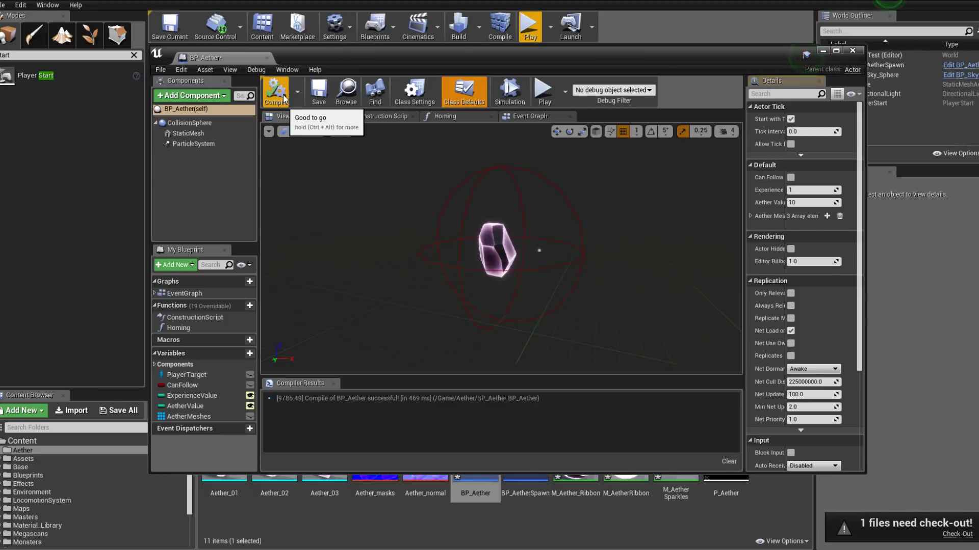
left_click(281, 92)
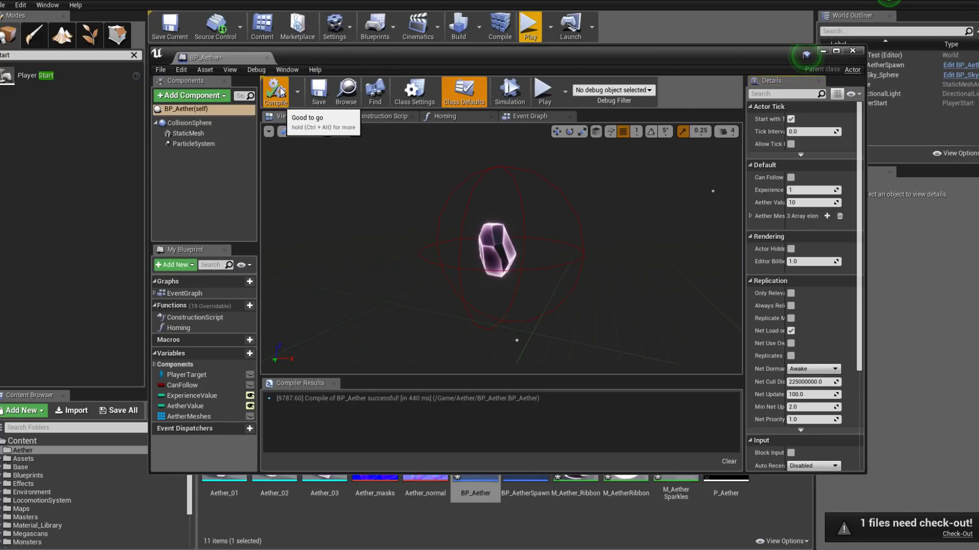
left_click(282, 93)
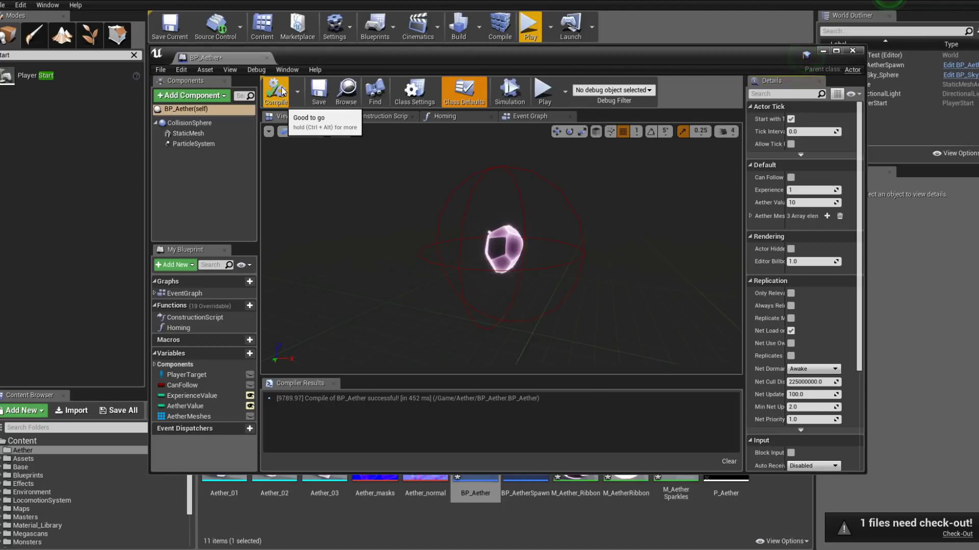
left_click(283, 92)
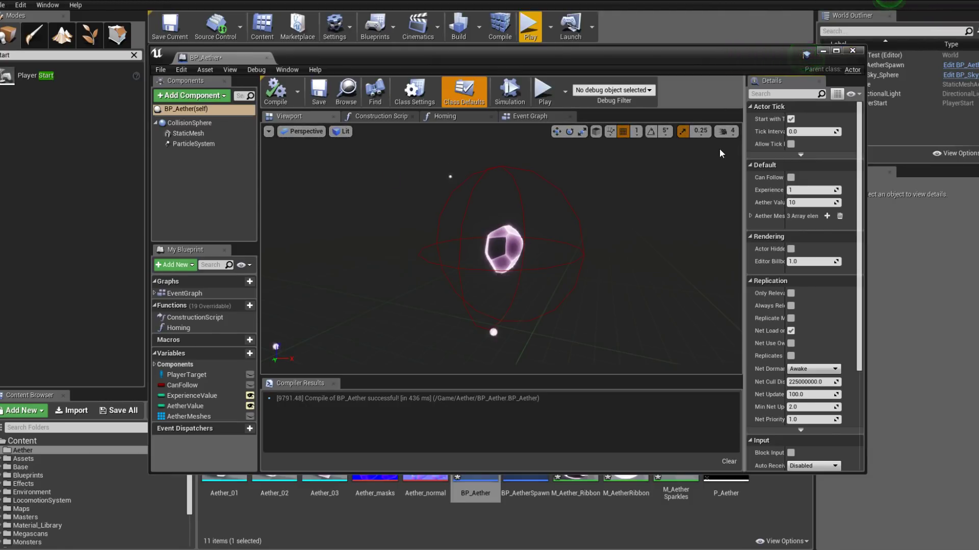
left_click(573, 208)
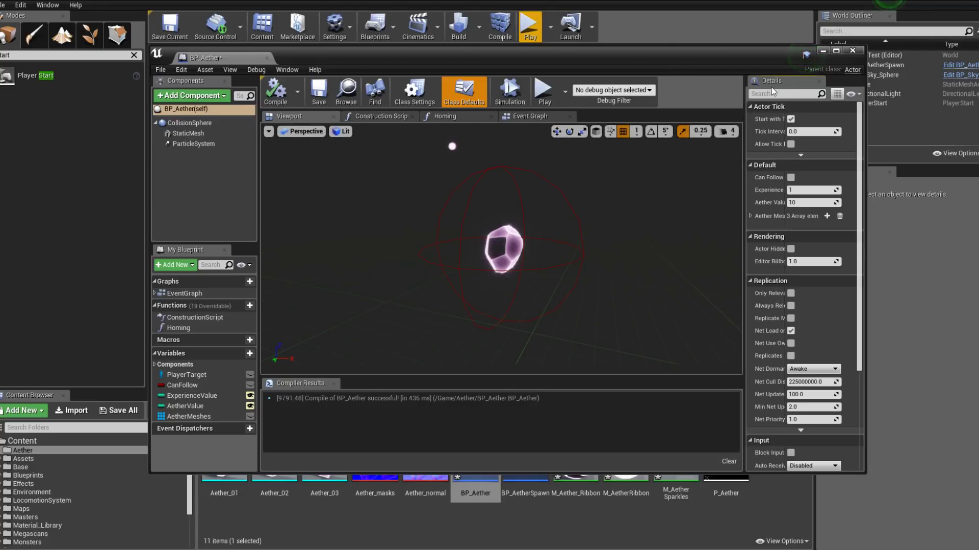